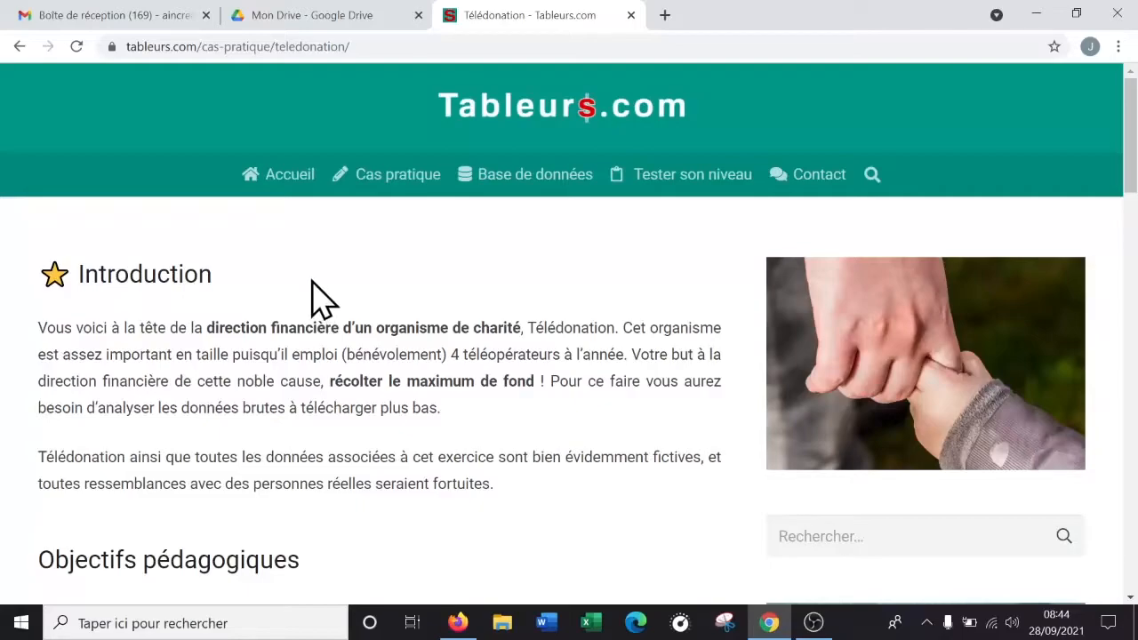
# Open teledonation-cas-pratique-sans-corrige (2).xlsx from the Téléchargements folder in File Explorer and enable editing of the workbook
pyautogui.scroll(-3, 307, 294)
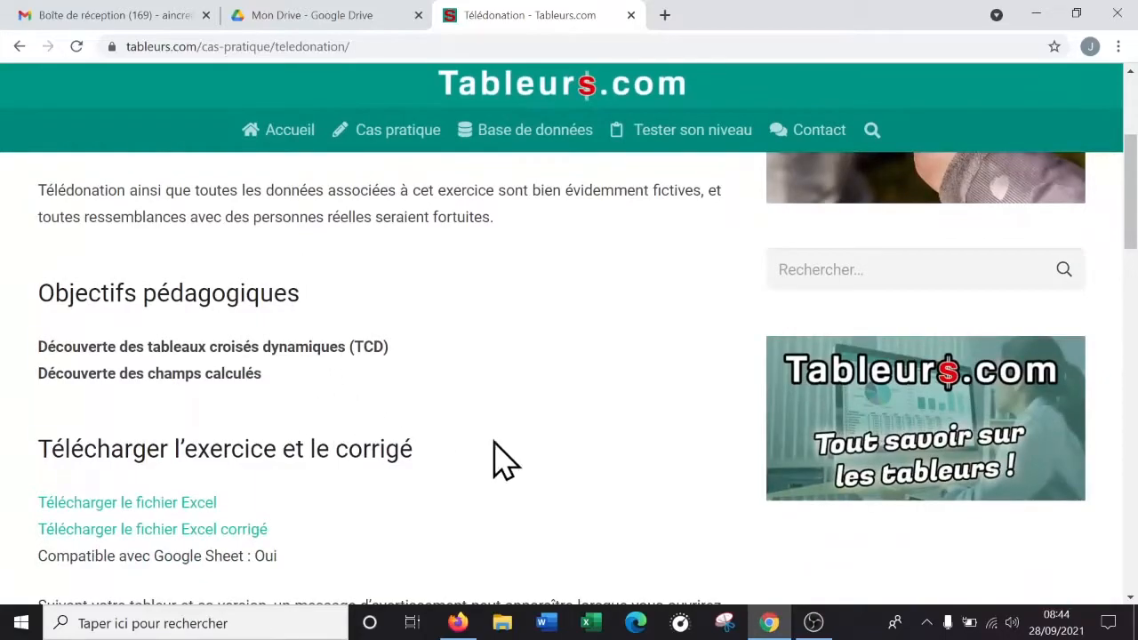
pyautogui.click(502, 622)
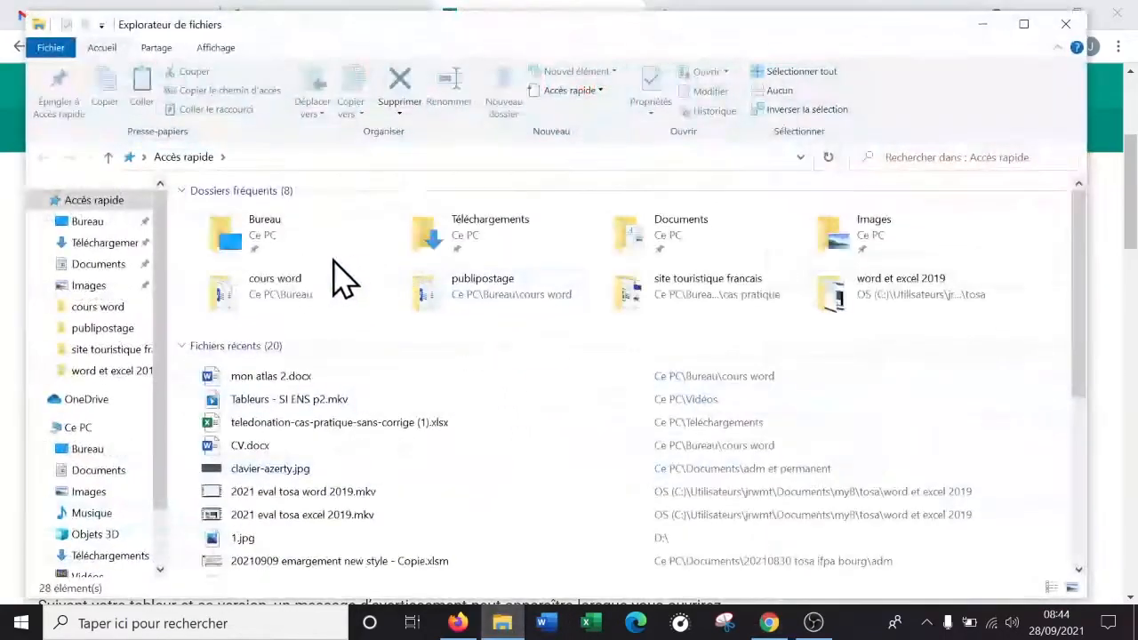
pyautogui.doubleClick(513, 230)
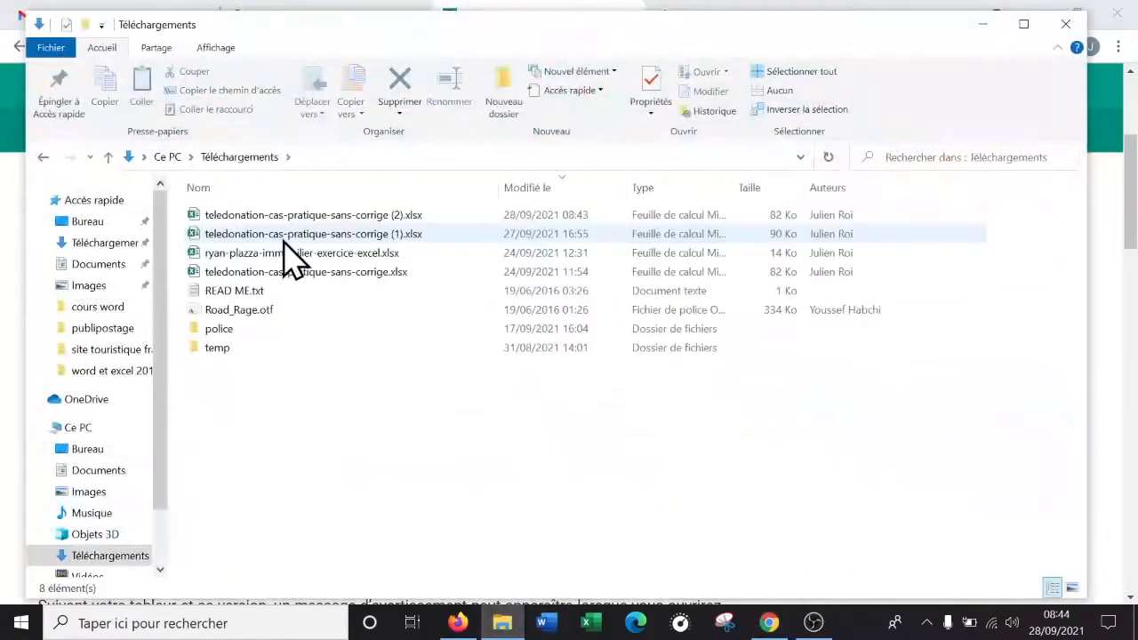
pyautogui.doubleClick(359, 219)
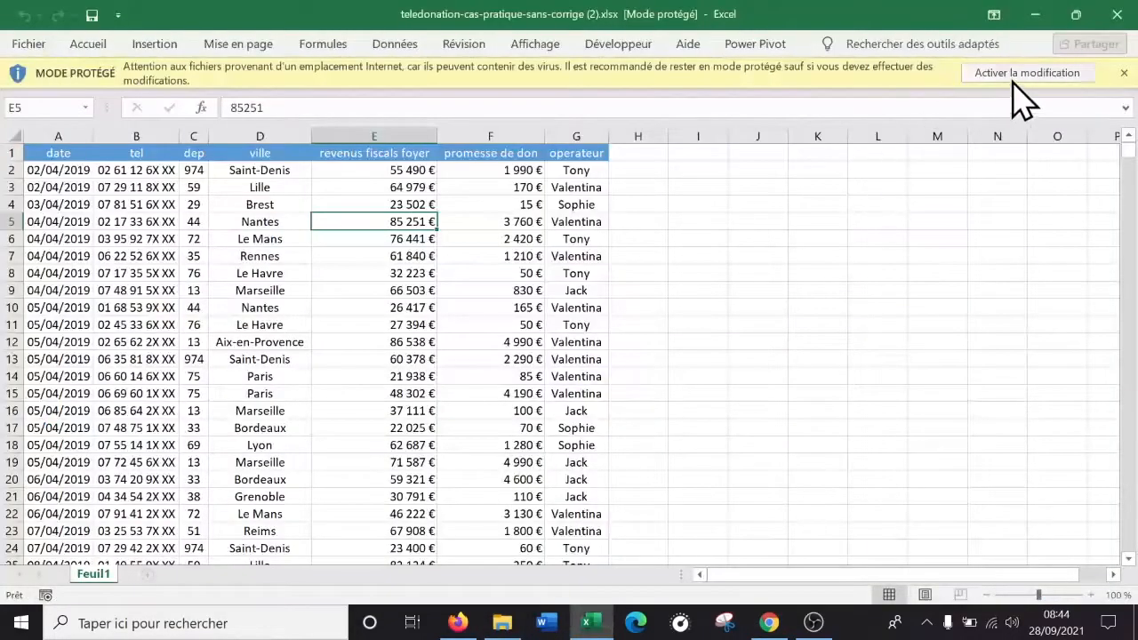
pyautogui.click(990, 74)
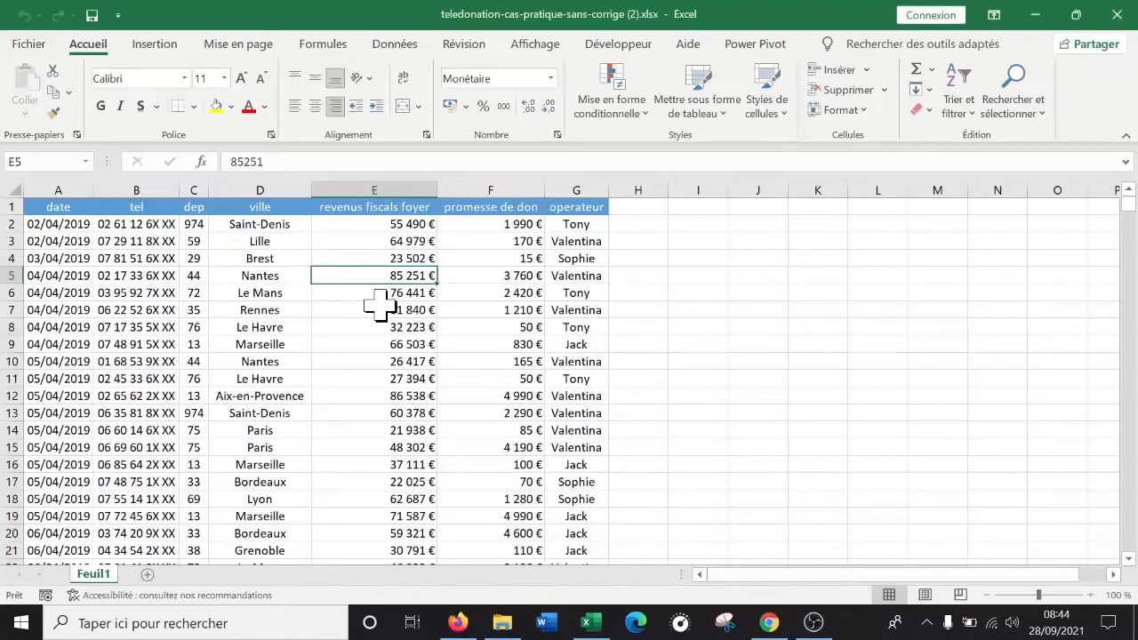
# Examine the columns of Feuil1 one by one, from date, tel, dep and ville through revenus fiscals foyer, promesse de don and operateur
pyautogui.click(82, 276)
pyautogui.click(143, 307)
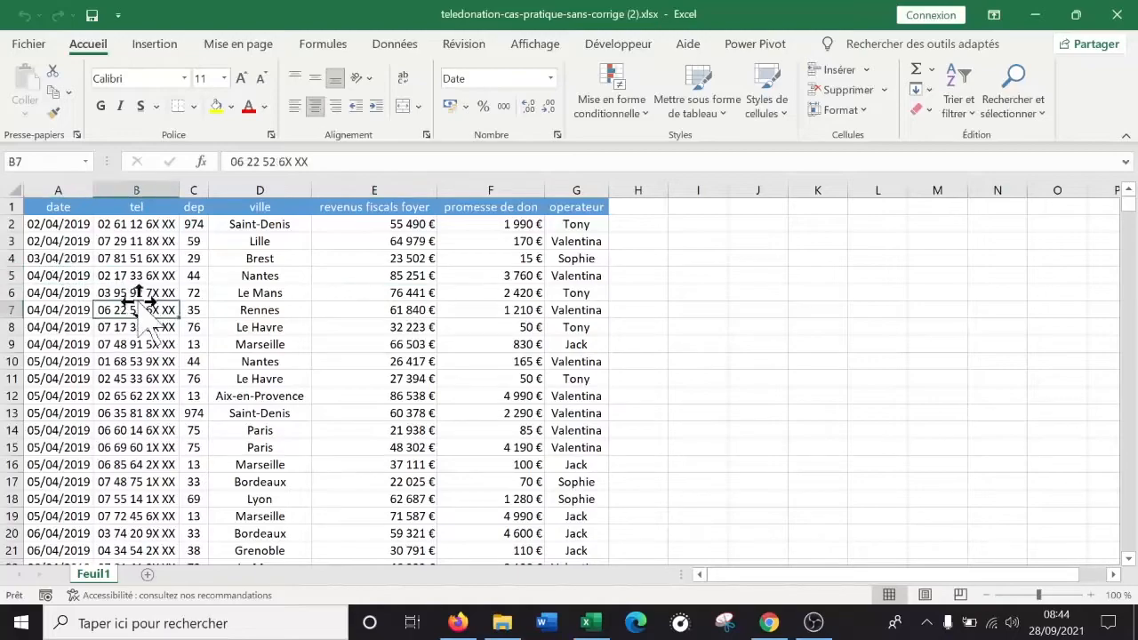
pyautogui.click(60, 190)
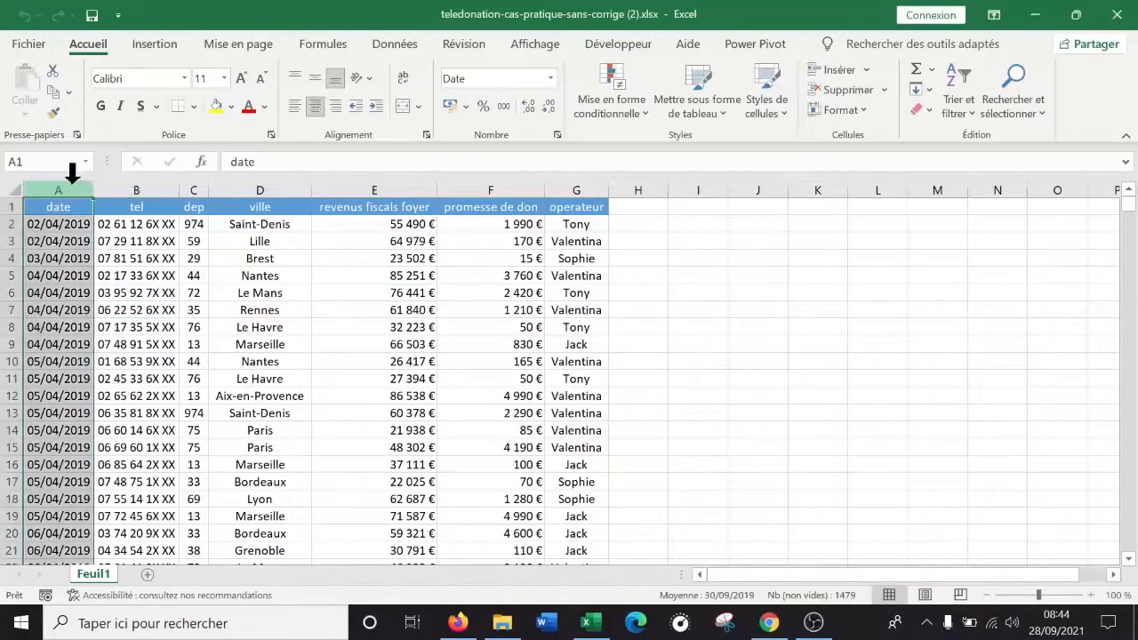
pyautogui.click(54, 276)
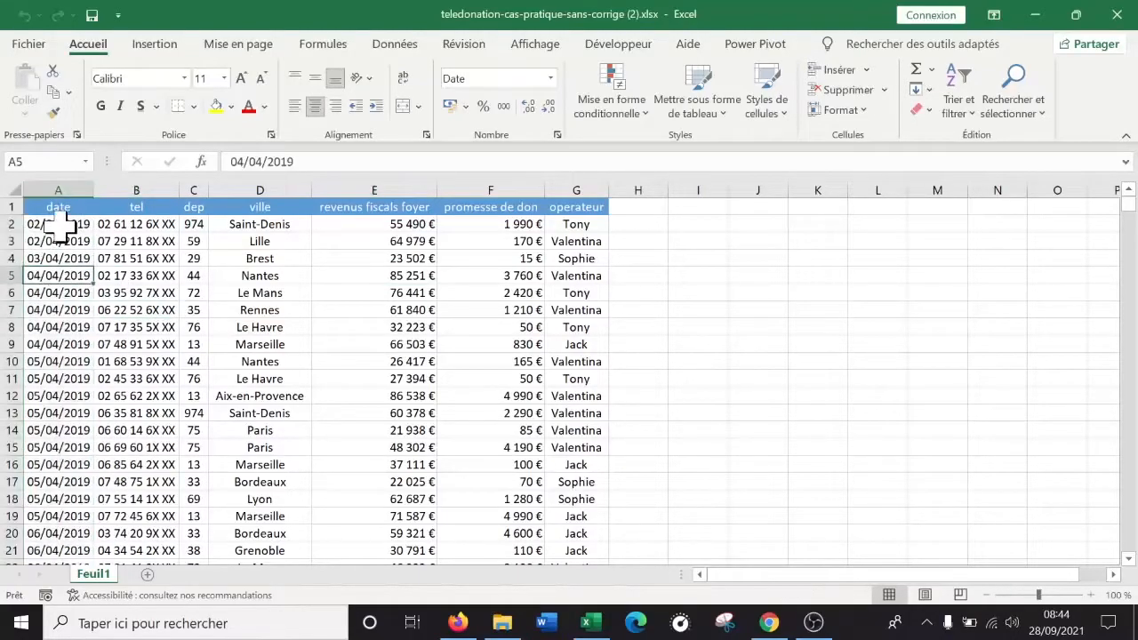
pyautogui.click(140, 177)
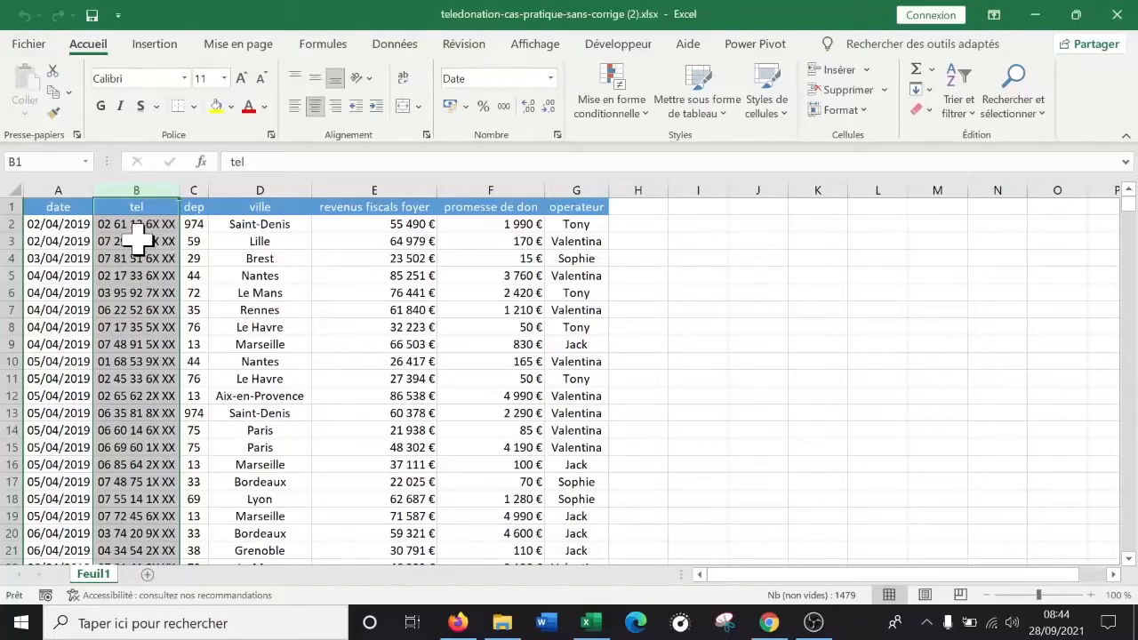
pyautogui.click(195, 224)
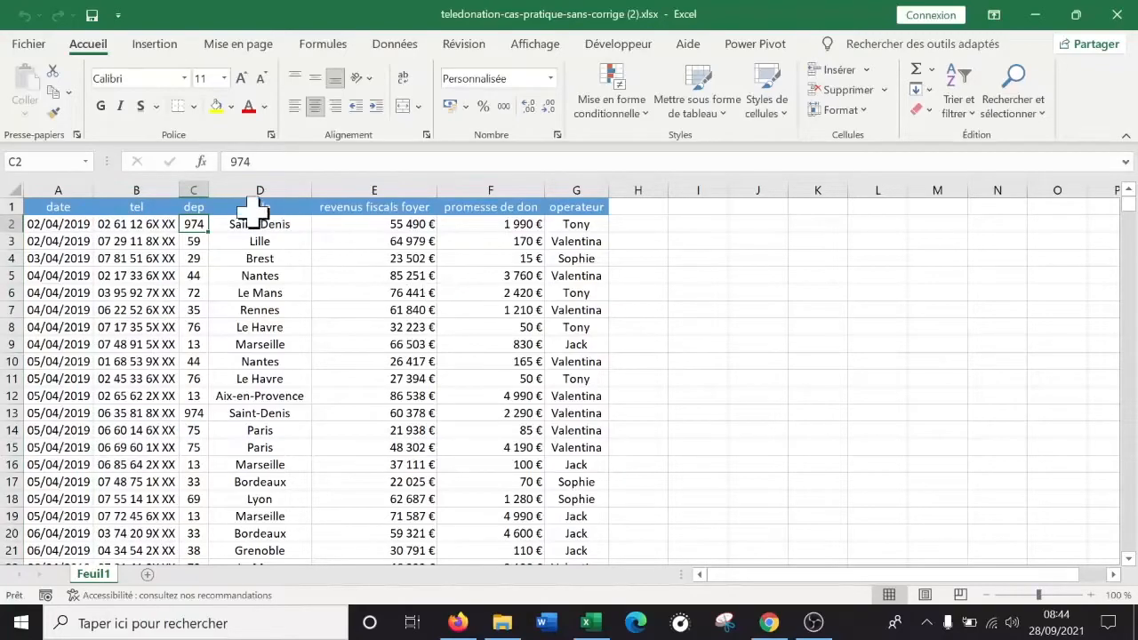
pyautogui.click(285, 225)
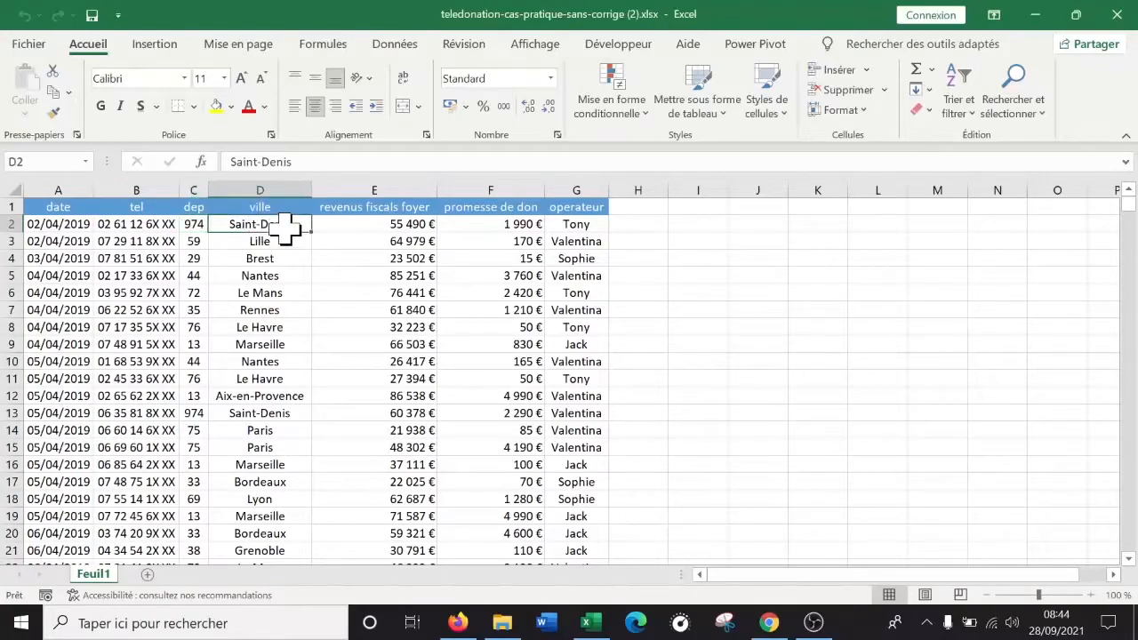
pyautogui.click(401, 222)
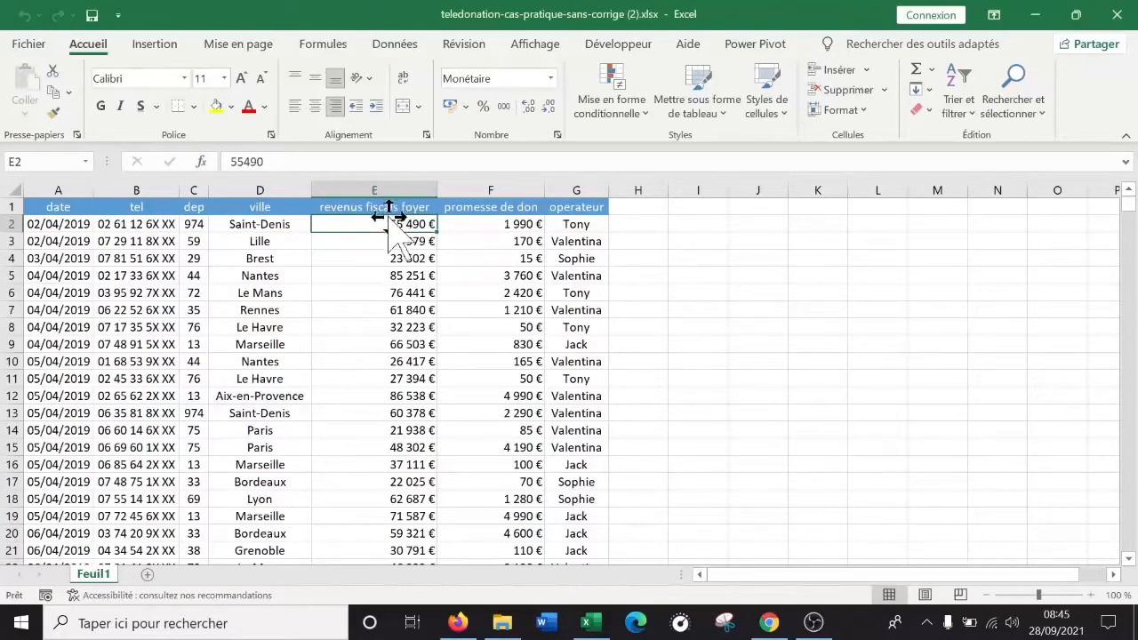
pyautogui.click(529, 226)
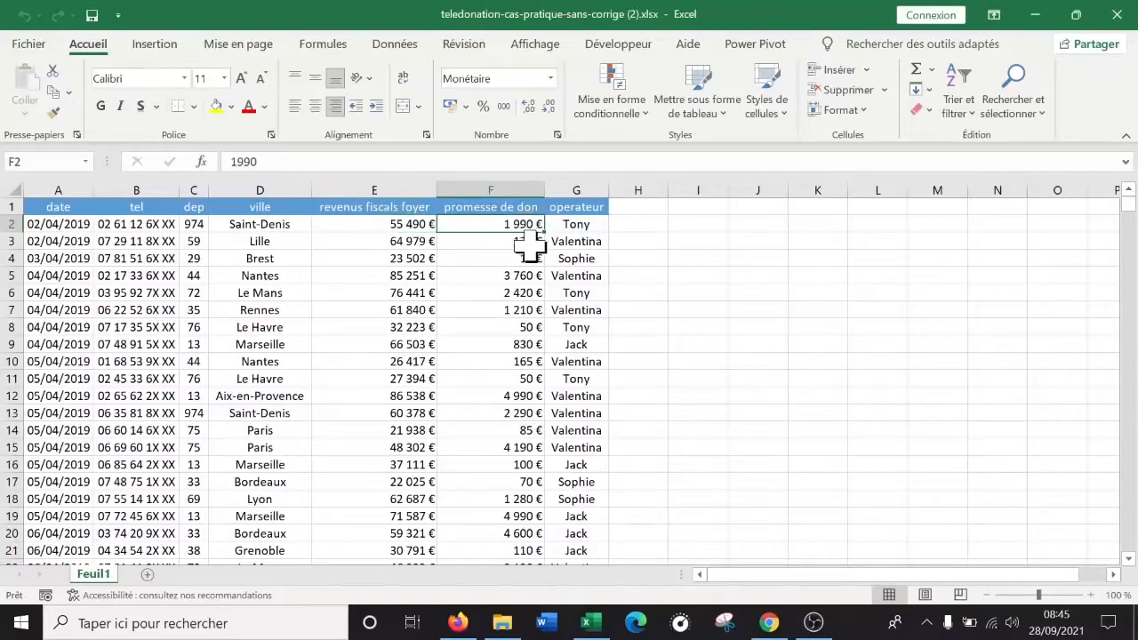
pyautogui.click(589, 226)
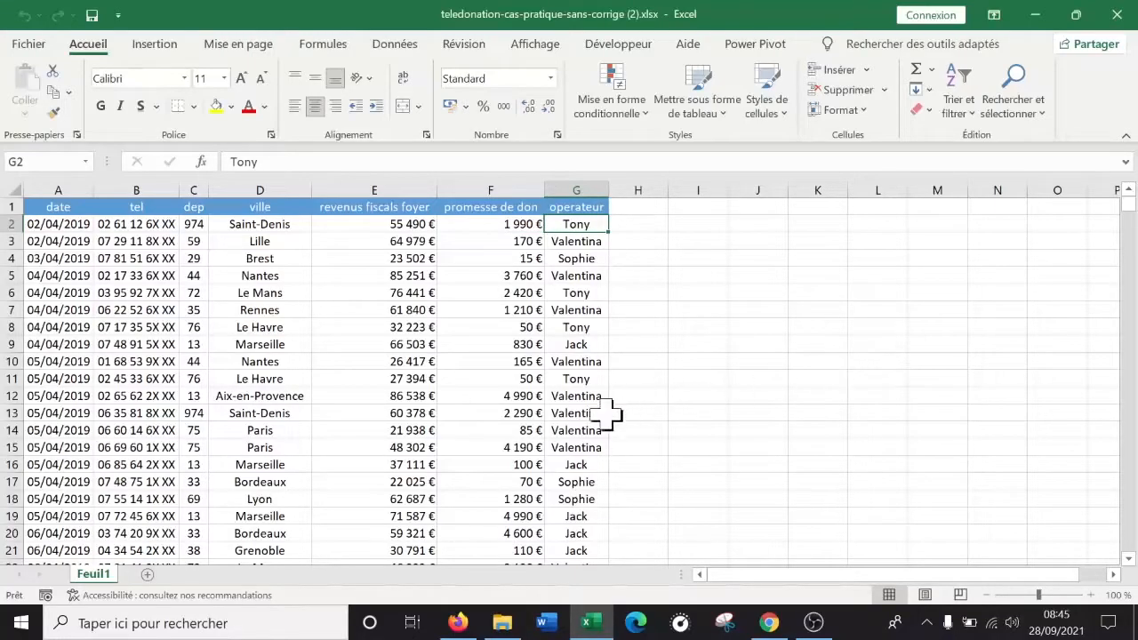
# Look through the donation records on Feuil1 down to the last rows and return to the header row
pyautogui.scroll(-9, 397, 413)
pyautogui.scroll(-20, 397, 413)
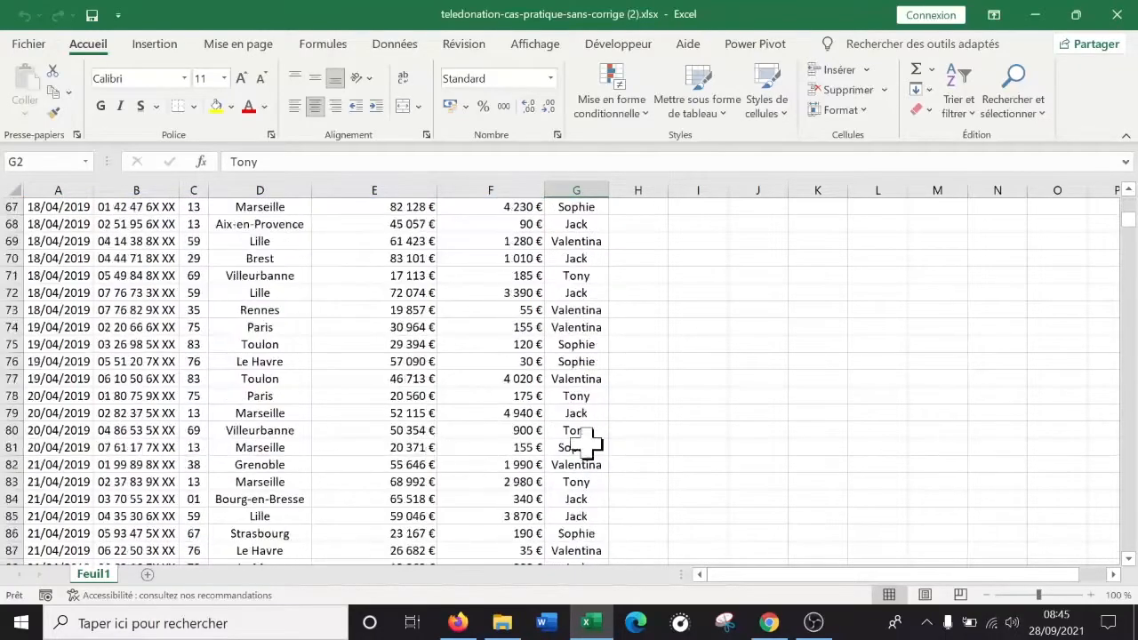
pyautogui.moveTo(1133, 233); pyautogui.dragTo(1132, 480)
pyautogui.moveTo(1131, 553); pyautogui.dragTo(1131, 569)
pyautogui.scroll(-7, 924, 488)
pyautogui.scroll(20, 916, 471)
pyautogui.scroll(7, 1102, 458)
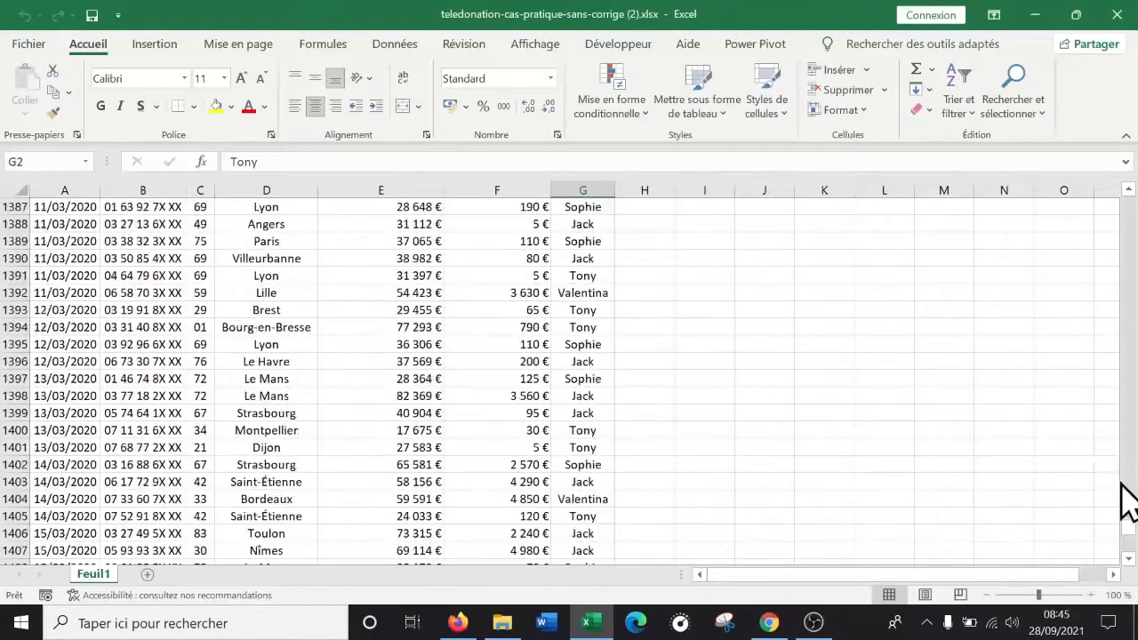
pyautogui.moveTo(1127, 538); pyautogui.dragTo(1129, 206)
pyautogui.scroll(-7, 312, 312)
pyautogui.scroll(7, 316, 313)
pyautogui.scroll(-9, 401, 322)
pyautogui.scroll(9, 414, 325)
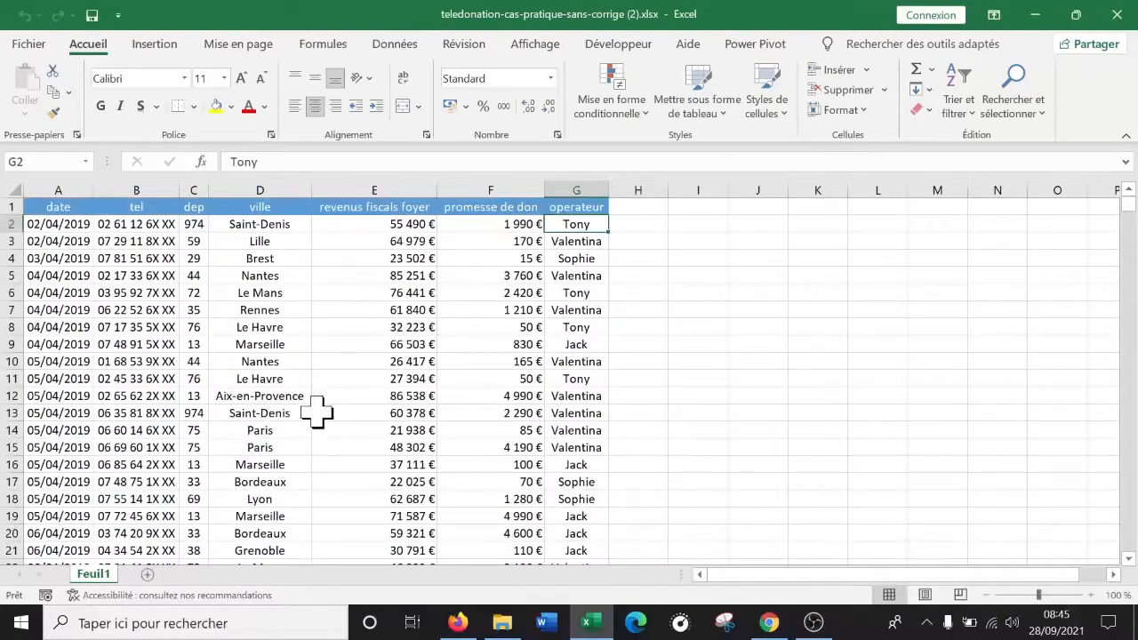
pyautogui.scroll(-20, 312, 406)
pyautogui.scroll(5, 312, 437)
pyautogui.scroll(-14, 325, 354)
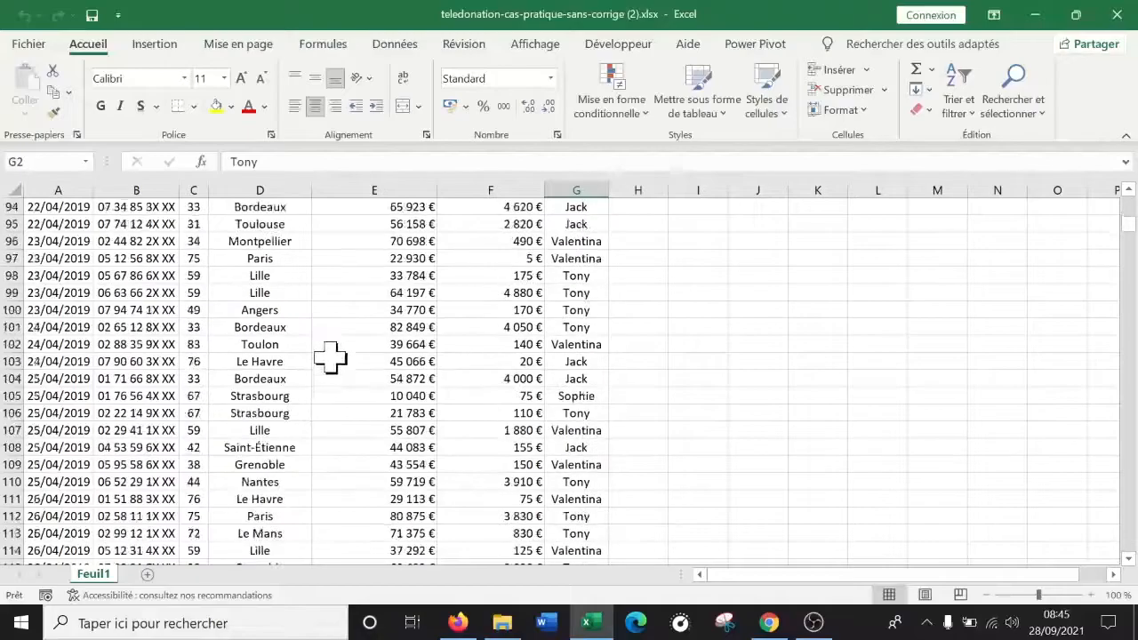
pyautogui.scroll(20, 331, 357)
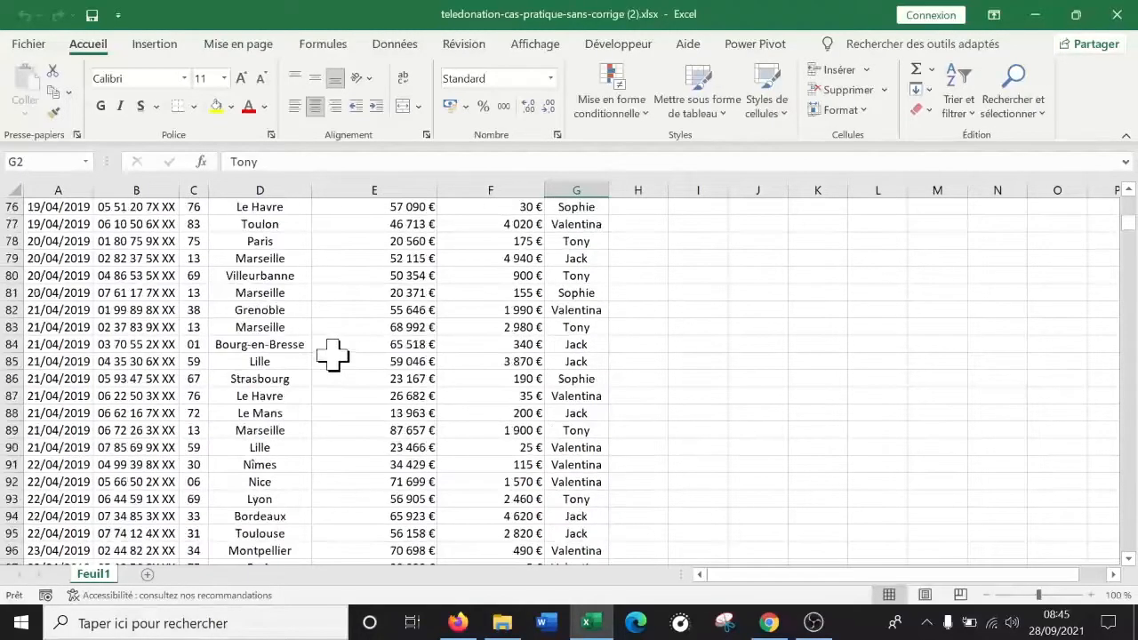
pyautogui.scroll(6, 354, 344)
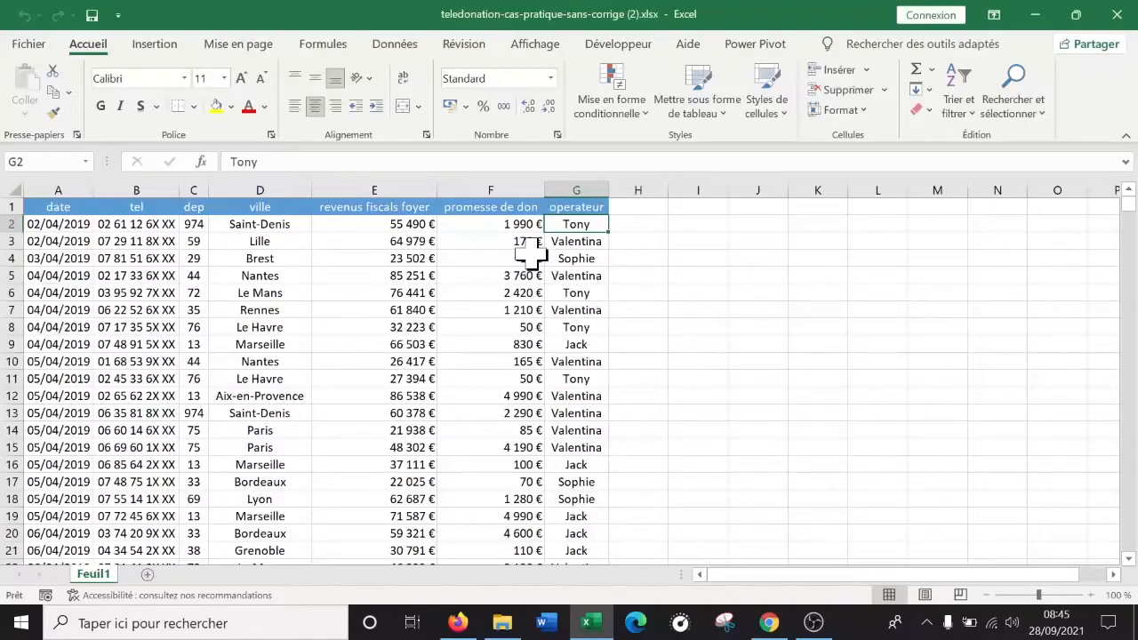
# Examine sample entries in the operateur and promesse de don columns of Feuil1
pyautogui.click(577, 311)
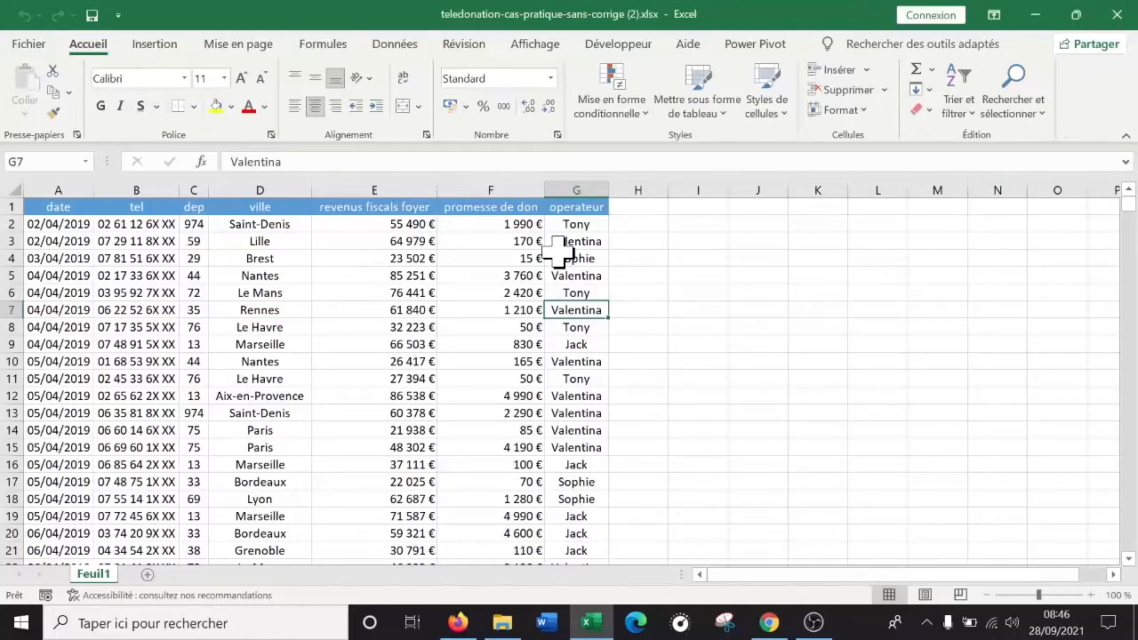
pyautogui.click(587, 258)
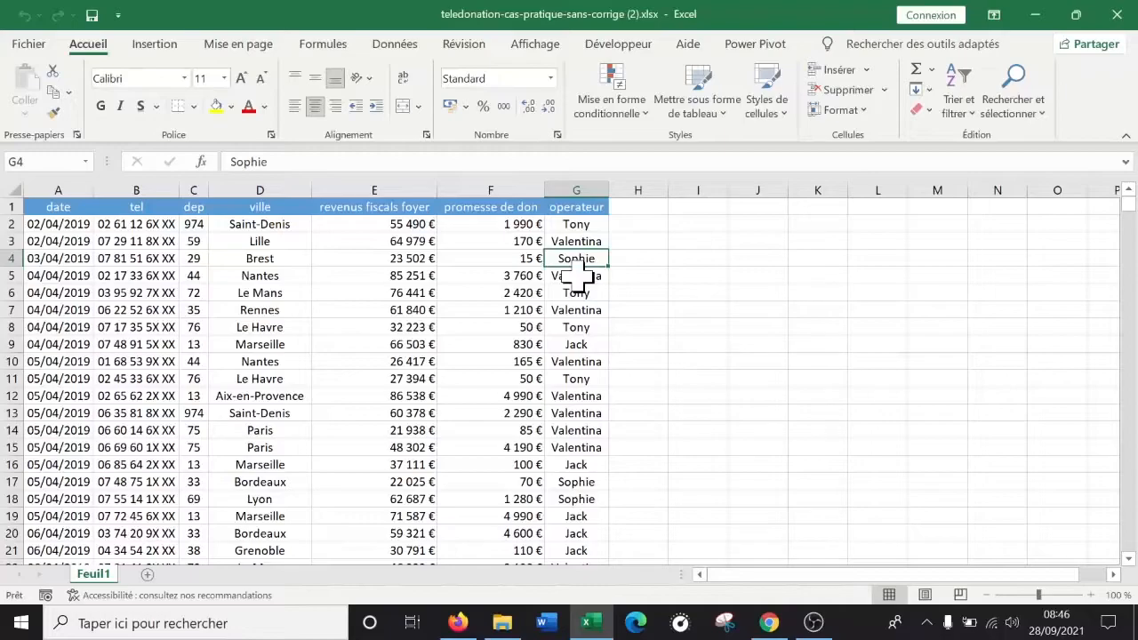
pyautogui.click(578, 346)
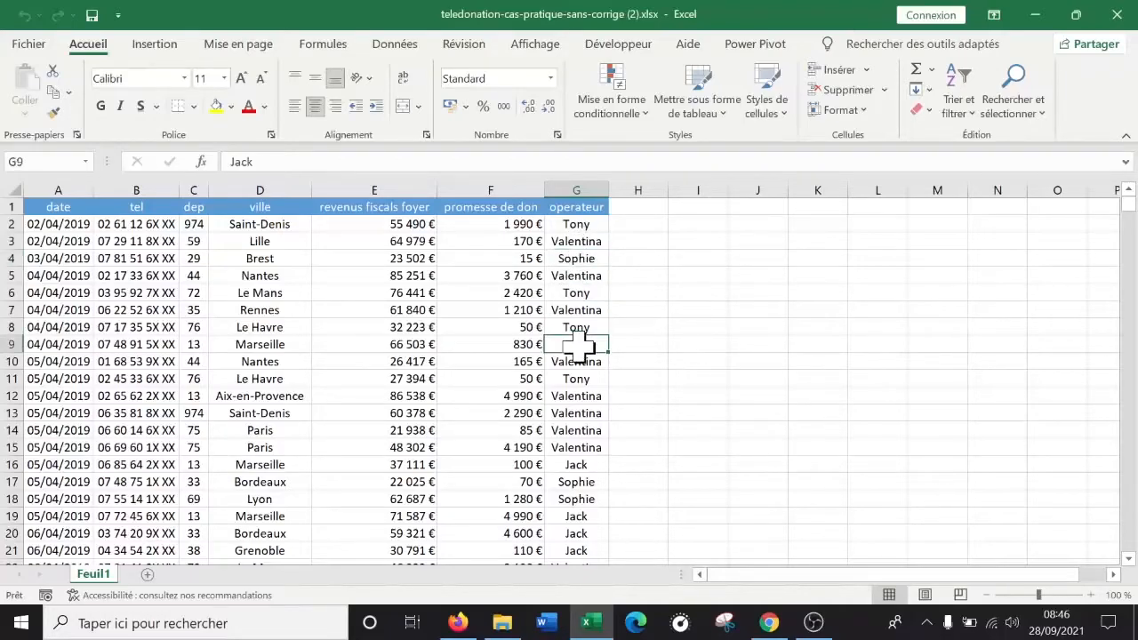
pyautogui.click(523, 295)
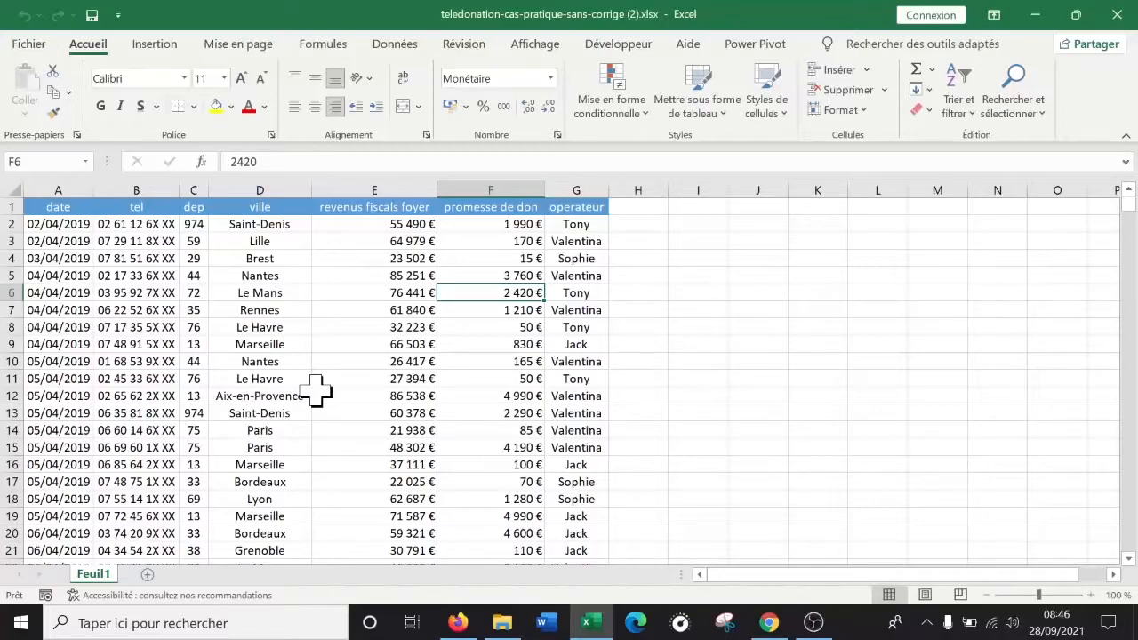
pyautogui.scroll(-9, 311, 356)
pyautogui.scroll(9, 311, 356)
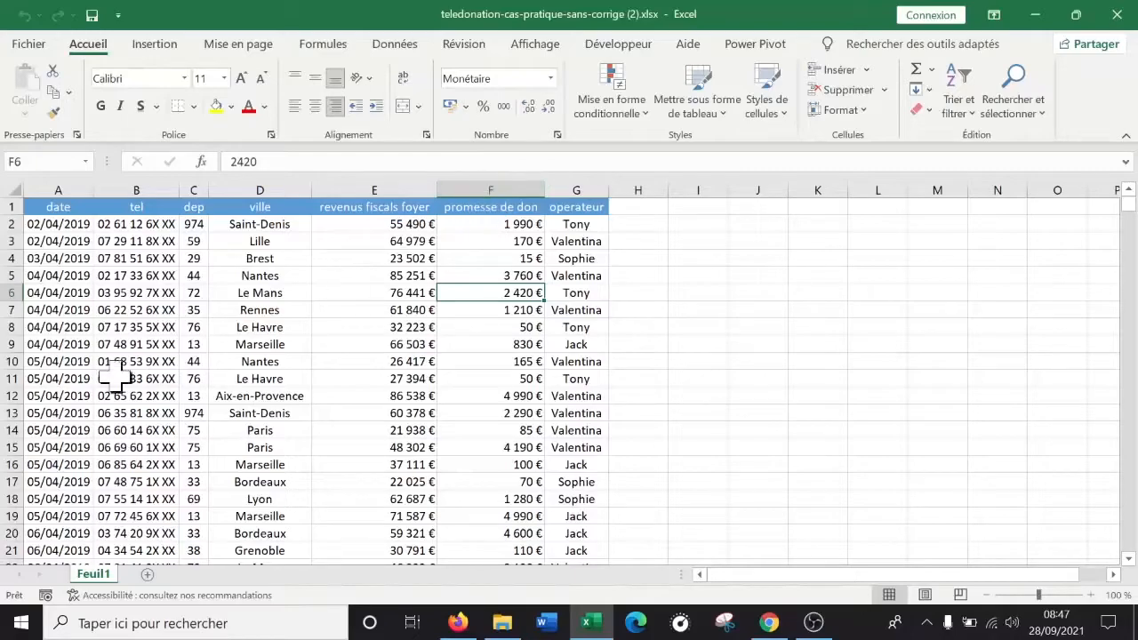
# Insert a pivot table from the whole data range Feuil1!$A$1:$G$1479 on a new worksheet
pyautogui.click(253, 342)
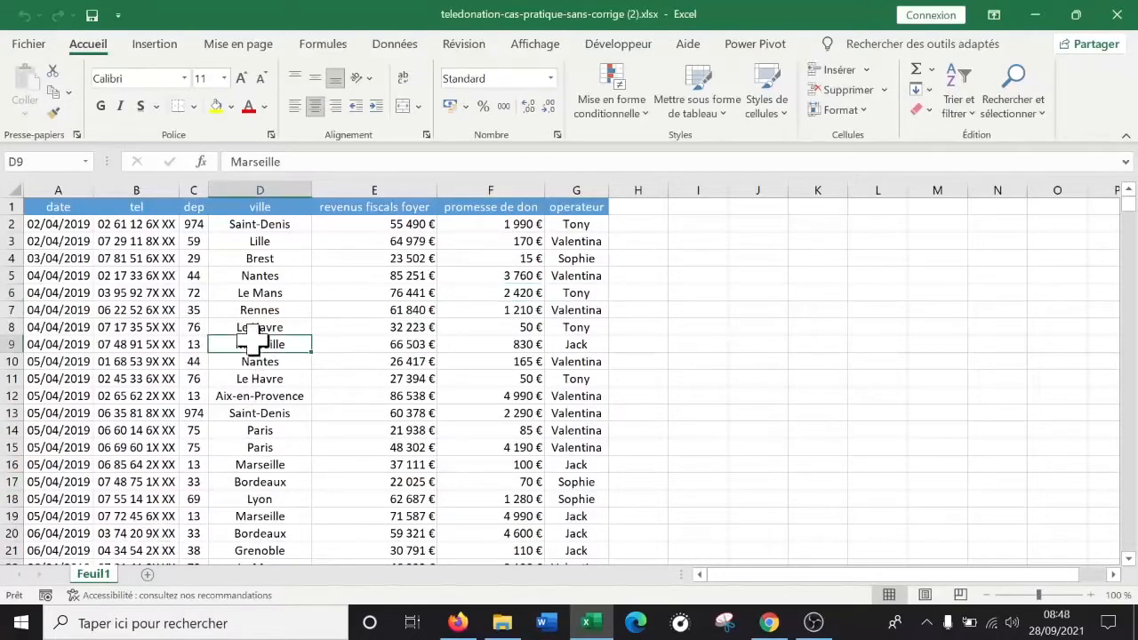
pyautogui.click(195, 309)
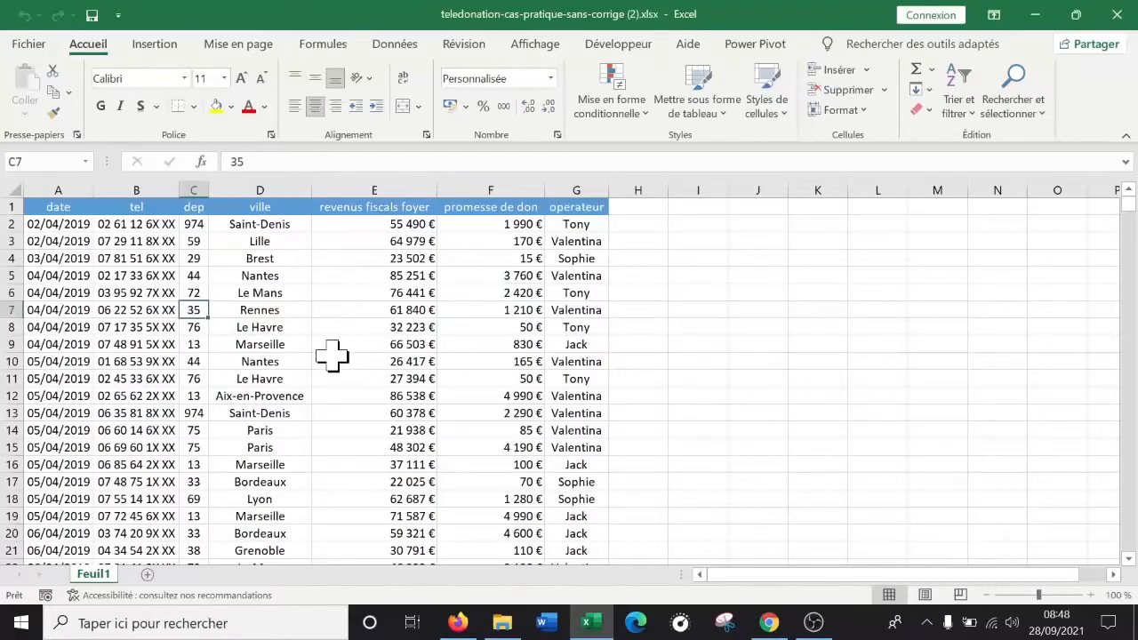
pyautogui.hotkey('ctrl', 'a')
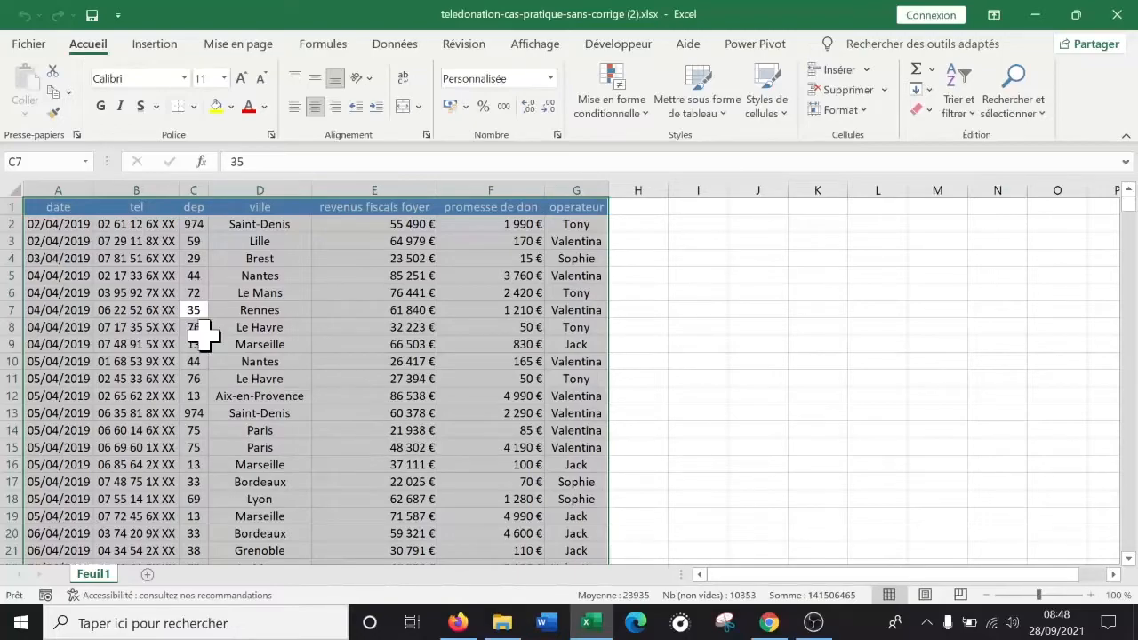
pyautogui.click(157, 50)
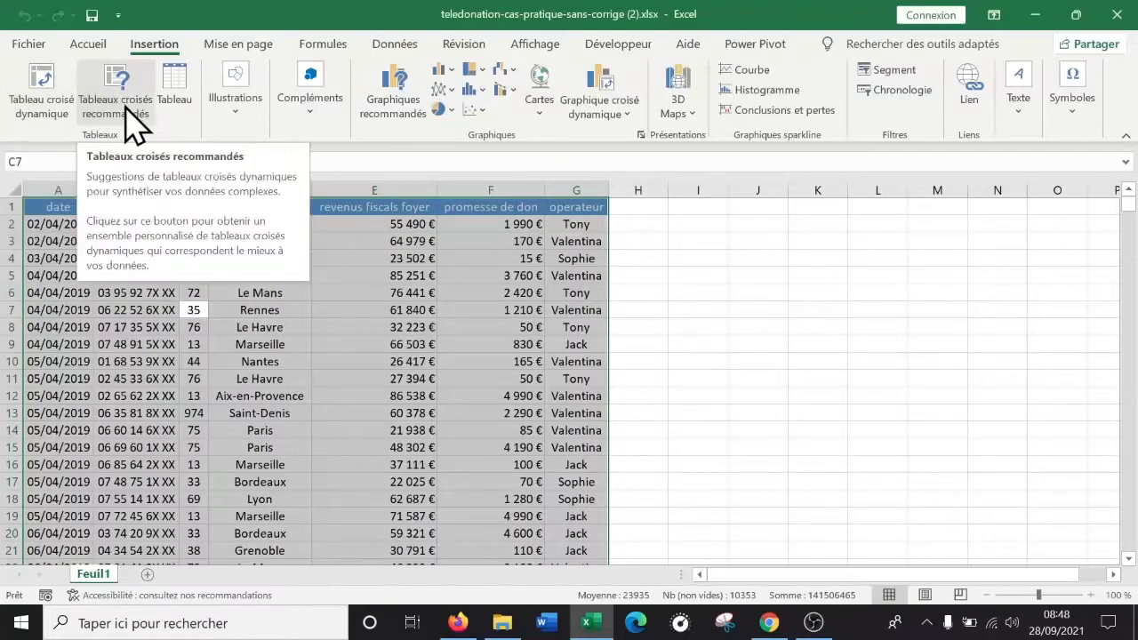
pyautogui.click(46, 104)
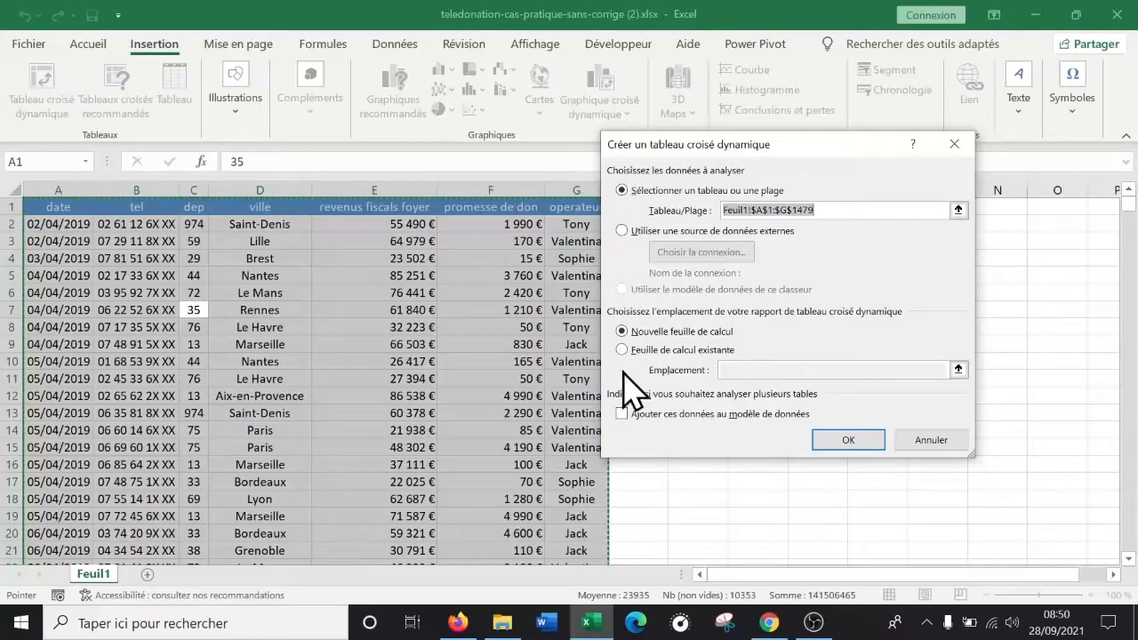
pyautogui.click(859, 441)
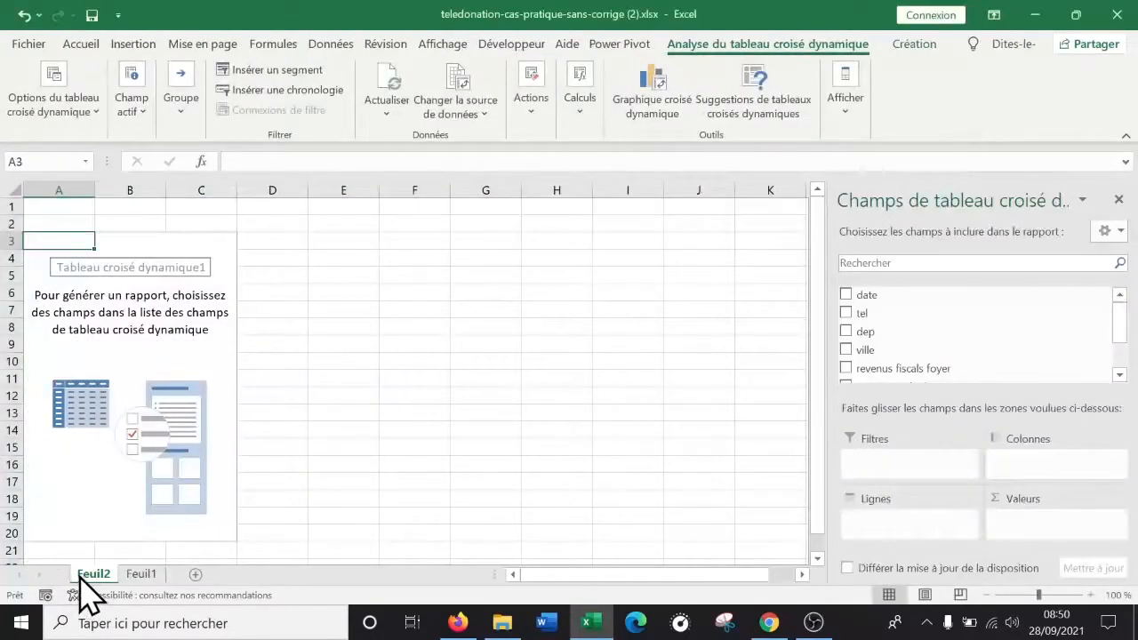
# Move the pivot table sheet Feuil2 after Feuil1, check the source data on Feuil1, and return to Feuil2
pyautogui.moveTo(99, 576); pyautogui.dragTo(176, 573)
pyautogui.click(93, 574)
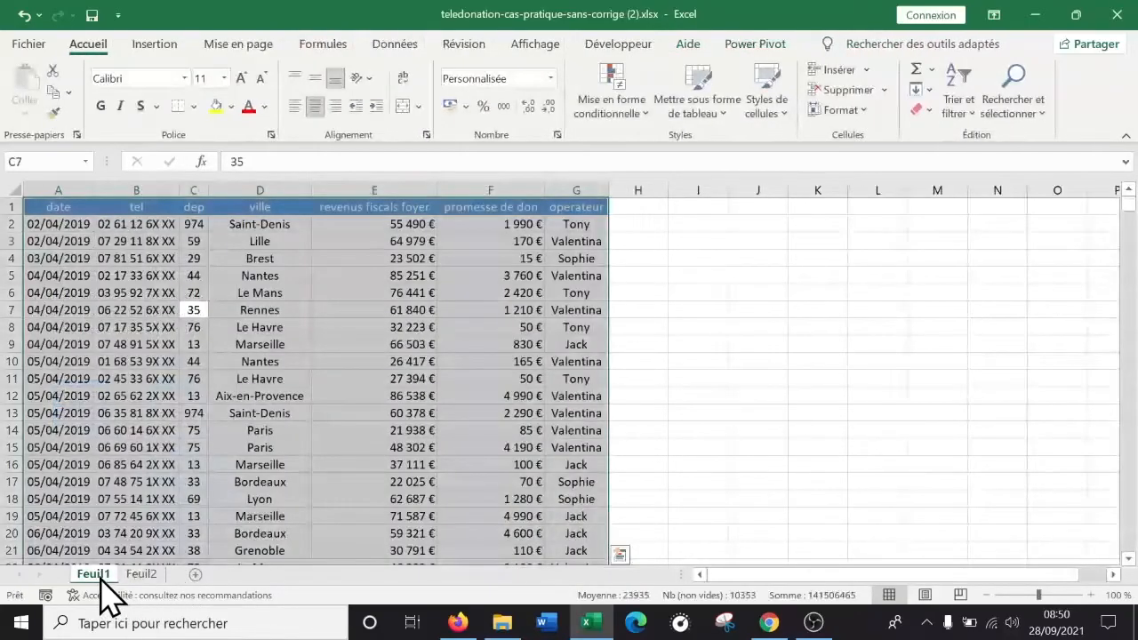
pyautogui.click(142, 576)
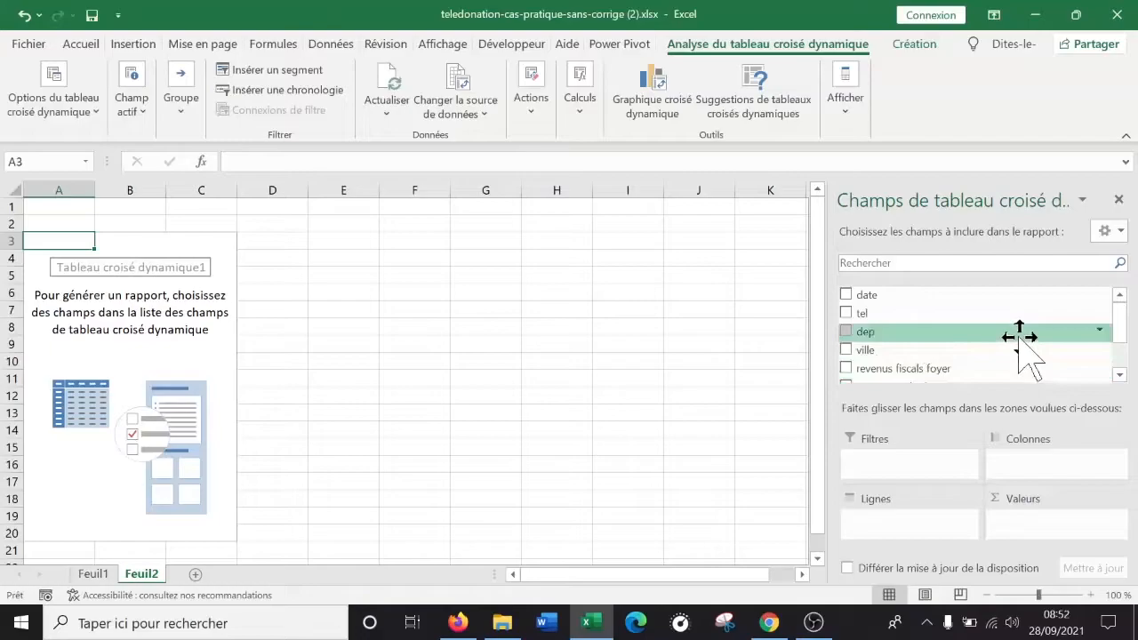
# Alternate between an empty cell and the pivot table area to see when the field list is displayed
pyautogui.scroll(-1, 1022, 337)
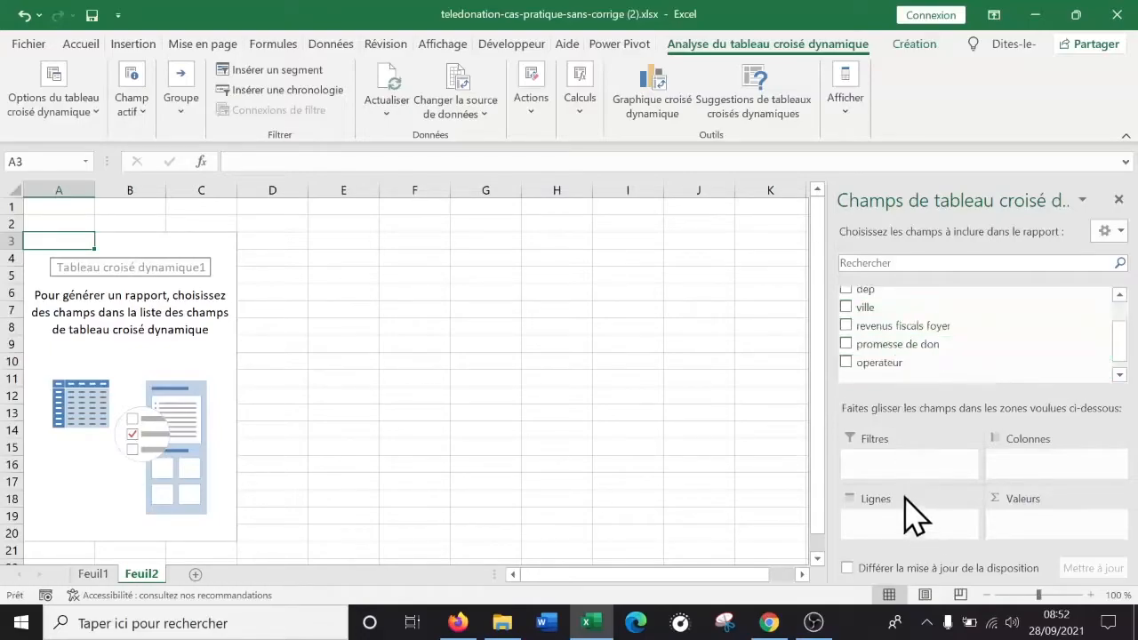
pyautogui.click(415, 331)
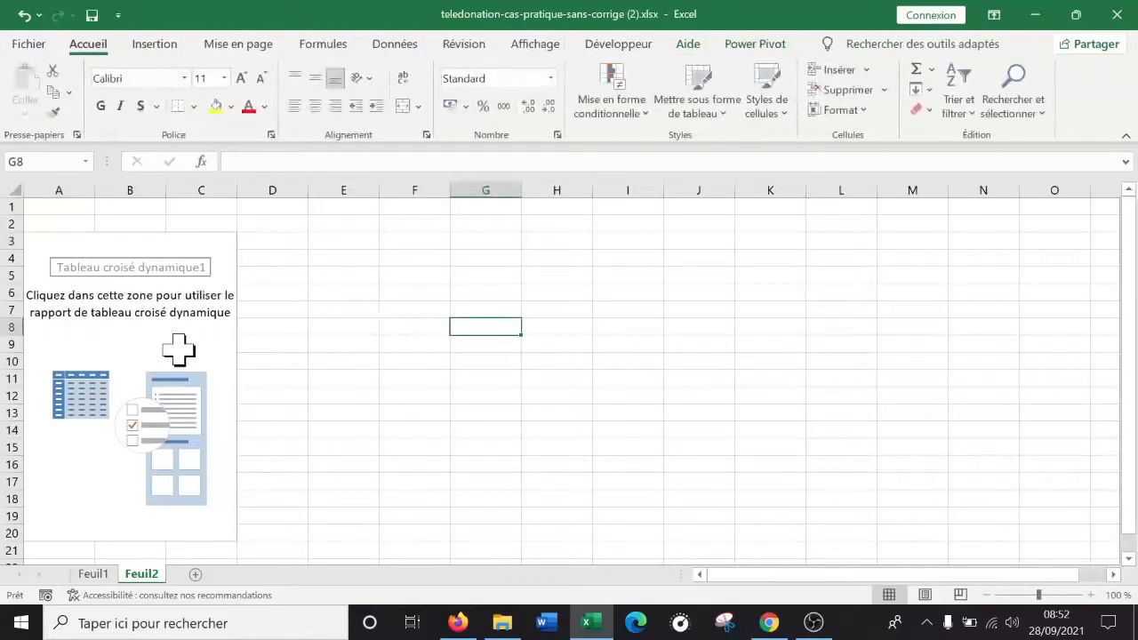
pyautogui.click(211, 322)
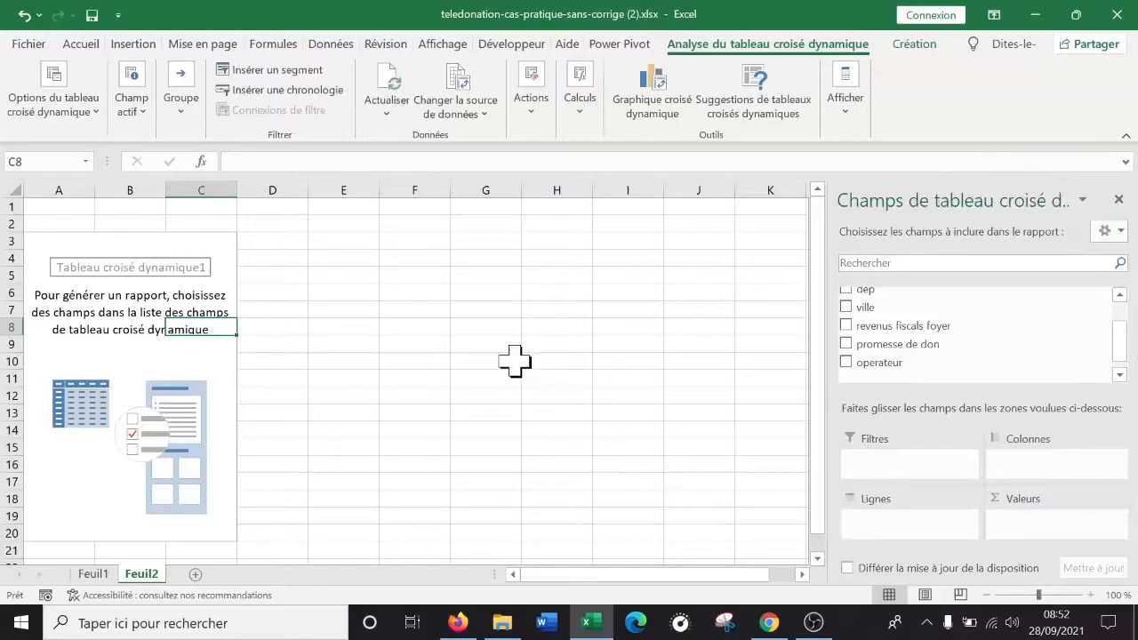
pyautogui.click(488, 279)
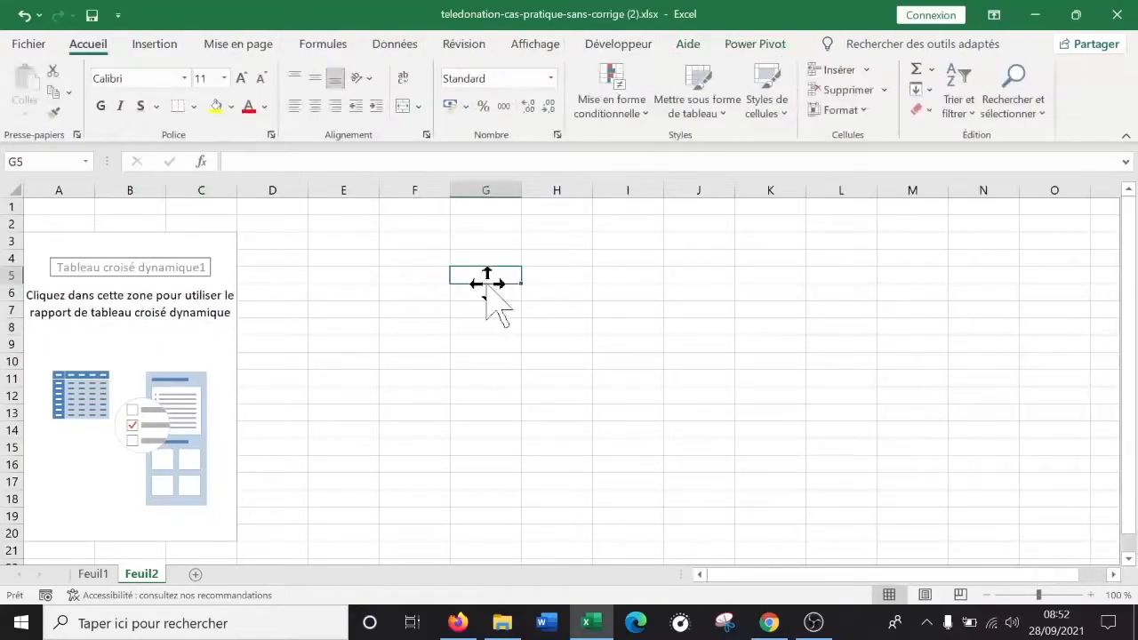
pyautogui.click(188, 329)
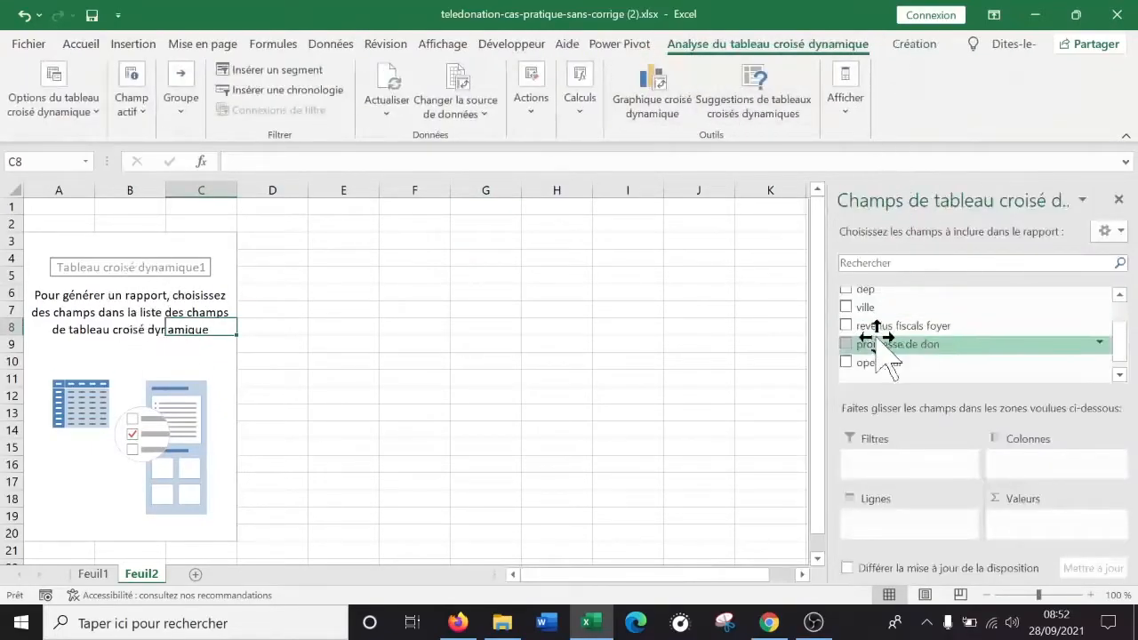
# Close the pivot table field list and display it again
pyautogui.click(1119, 201)
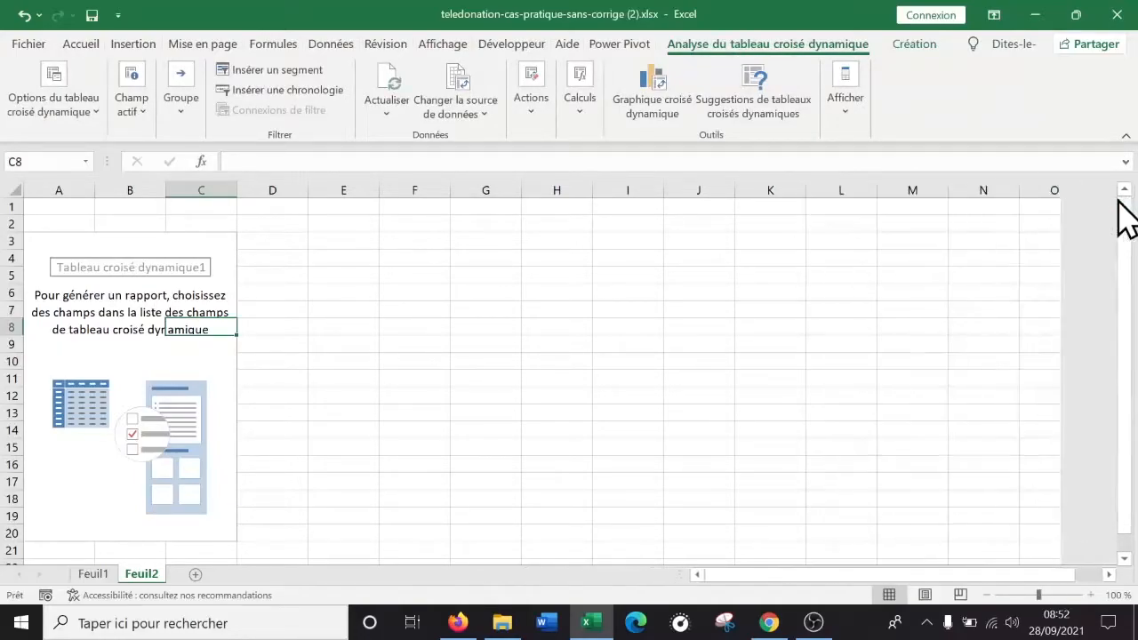
pyautogui.click(845, 97)
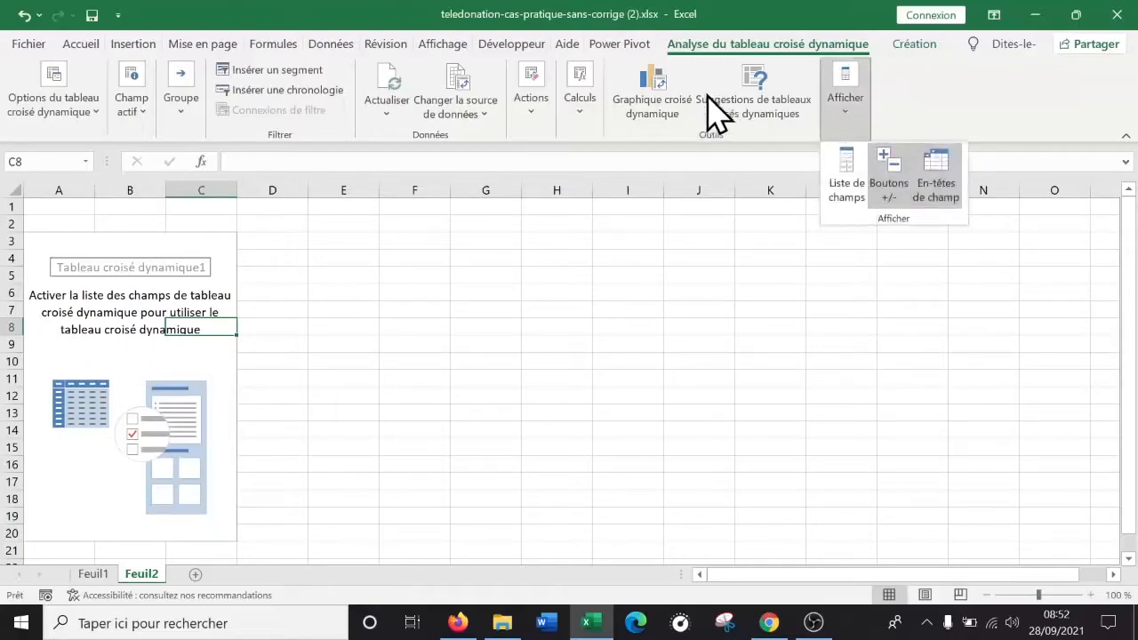
pyautogui.click(158, 357)
pyautogui.click(160, 345)
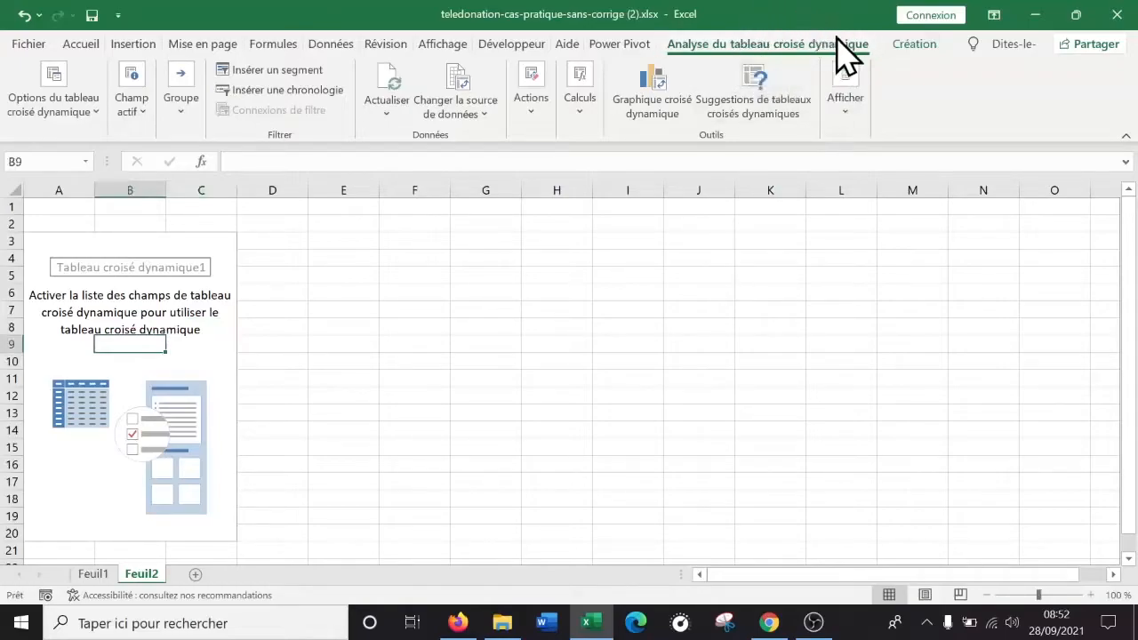
pyautogui.click(849, 102)
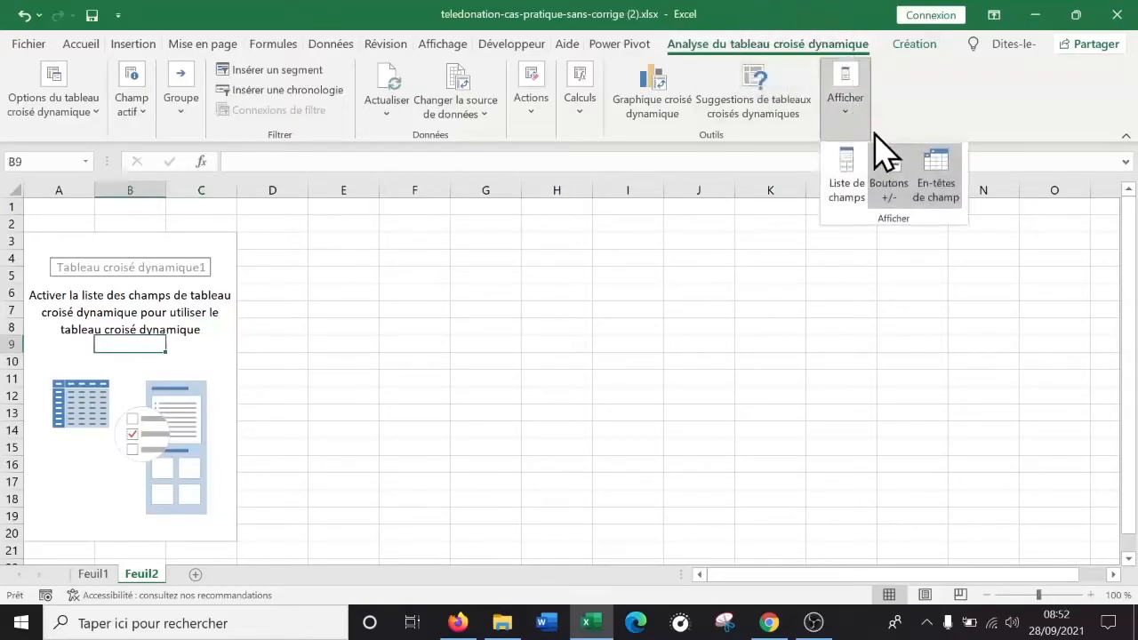
pyautogui.click(852, 184)
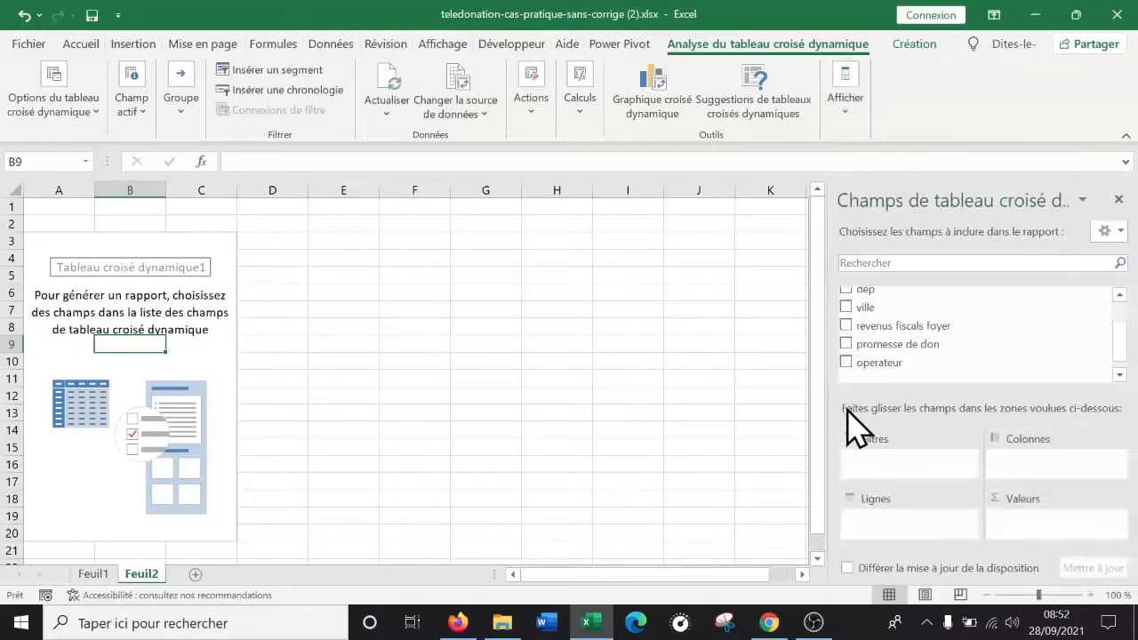
# Look through the available fields and place operateur in the Lignes area of the pivot table
pyautogui.scroll(3, 933, 325)
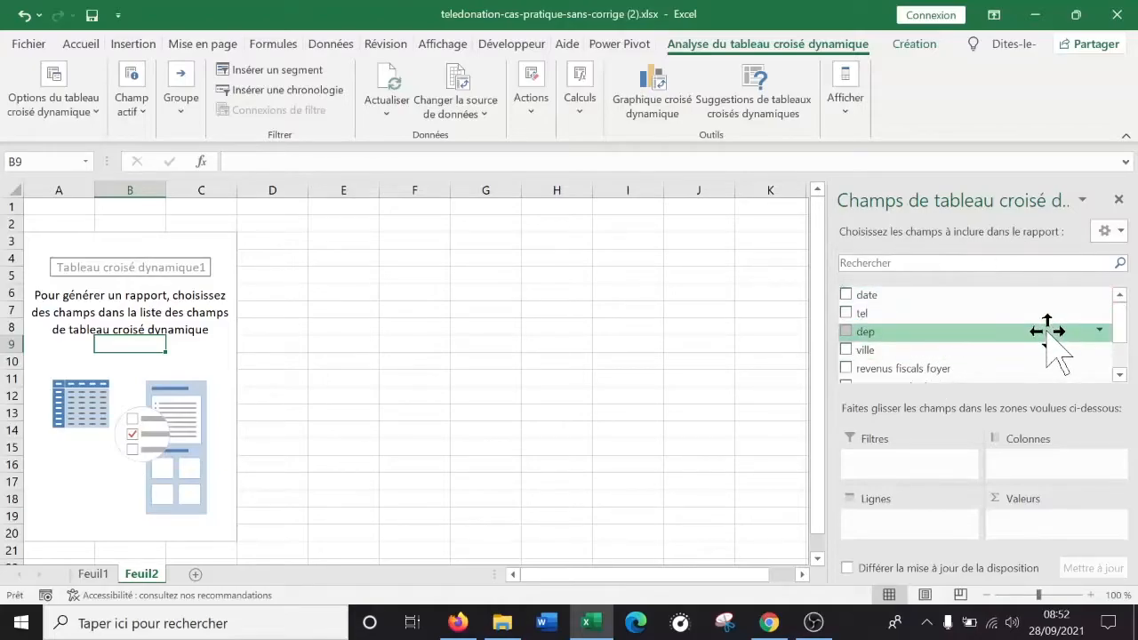
pyautogui.scroll(-1, 1049, 338)
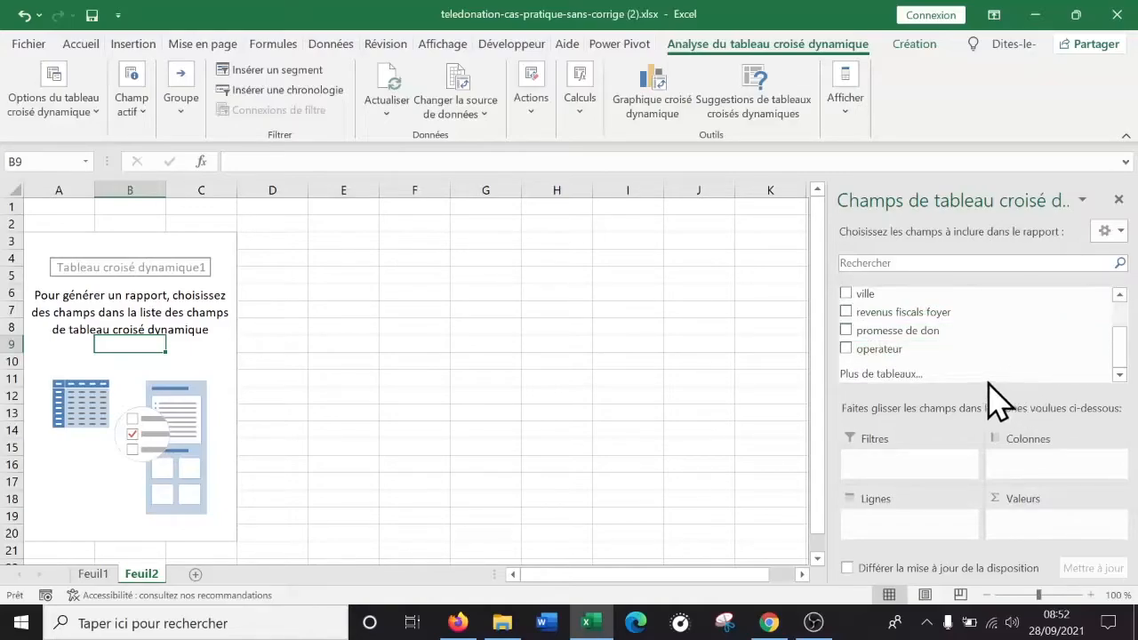
pyautogui.scroll(1, 943, 329)
pyautogui.scroll(-1, 994, 325)
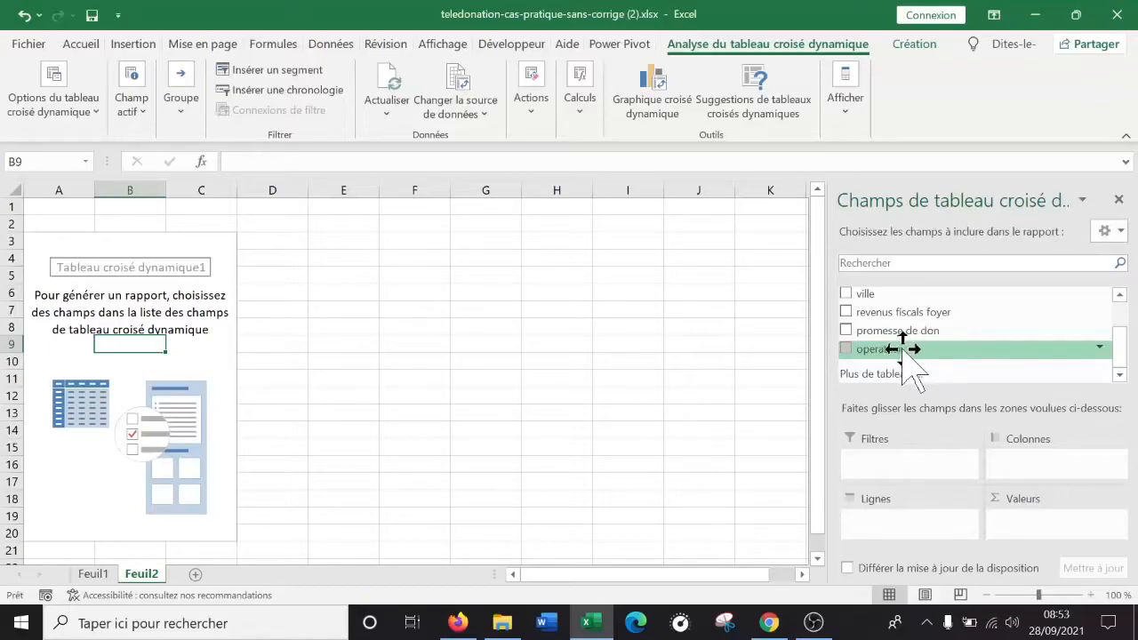
pyautogui.moveTo(899, 349); pyautogui.dragTo(885, 519)
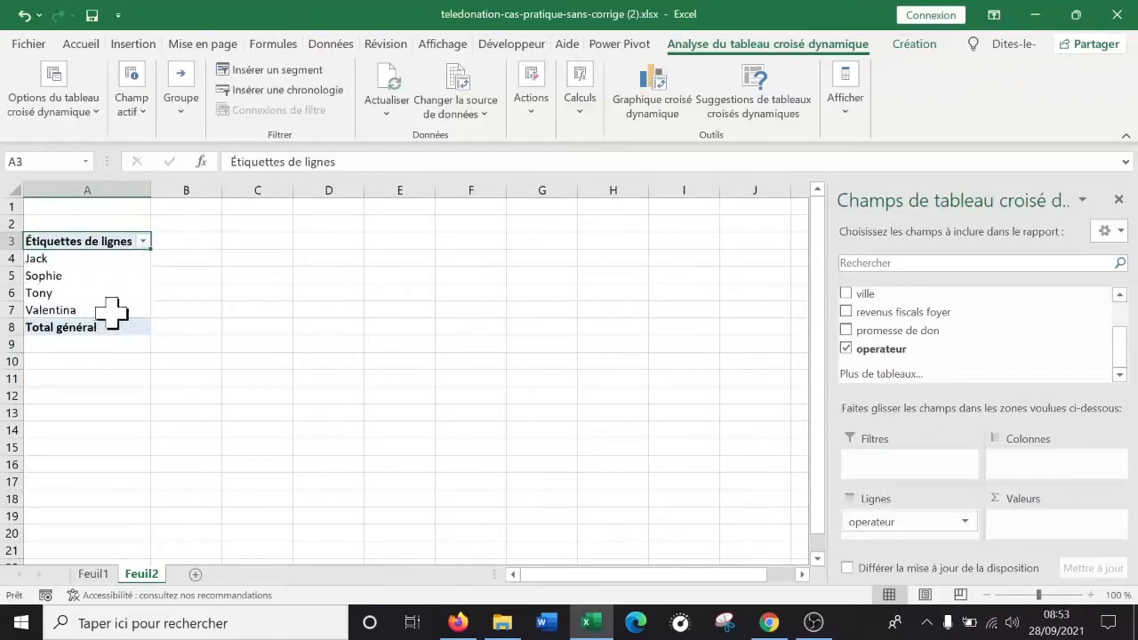
pyautogui.click(66, 187)
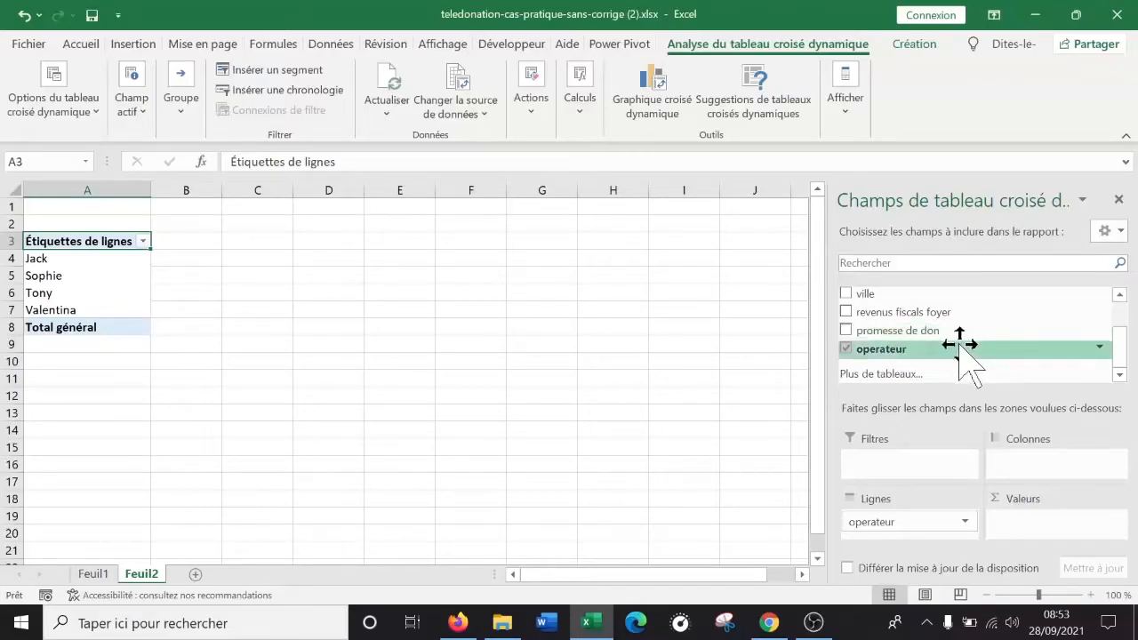
# Remove operateur from the Lignes area, add it back, and remove it once more
pyautogui.moveTo(901, 520); pyautogui.dragTo(938, 351)
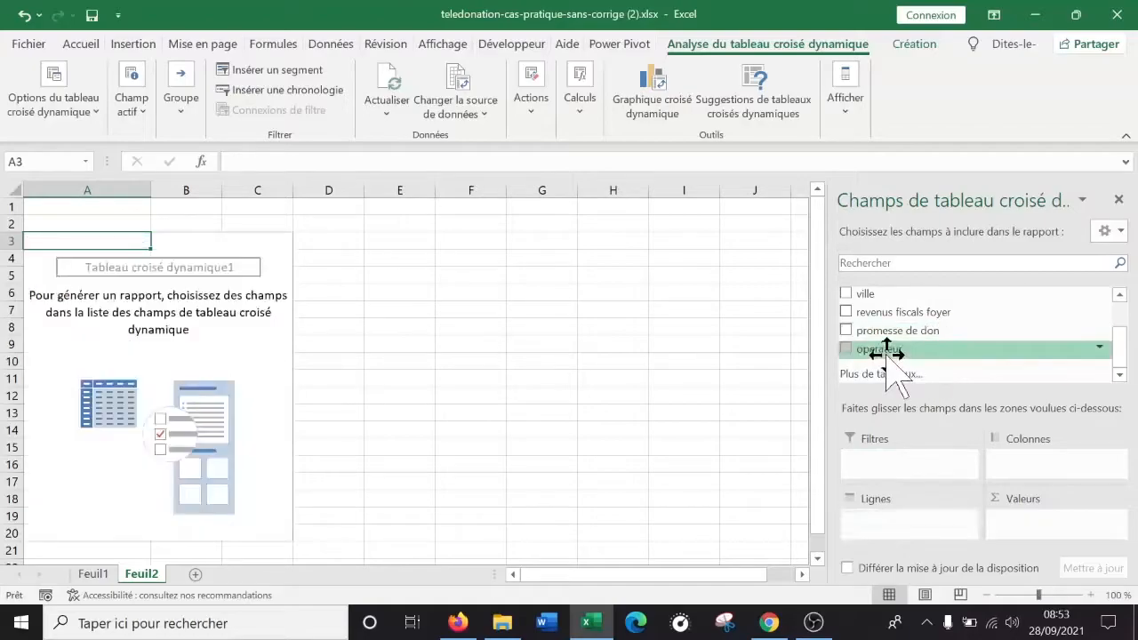
pyautogui.click(845, 349)
pyautogui.moveTo(884, 525); pyautogui.dragTo(960, 342)
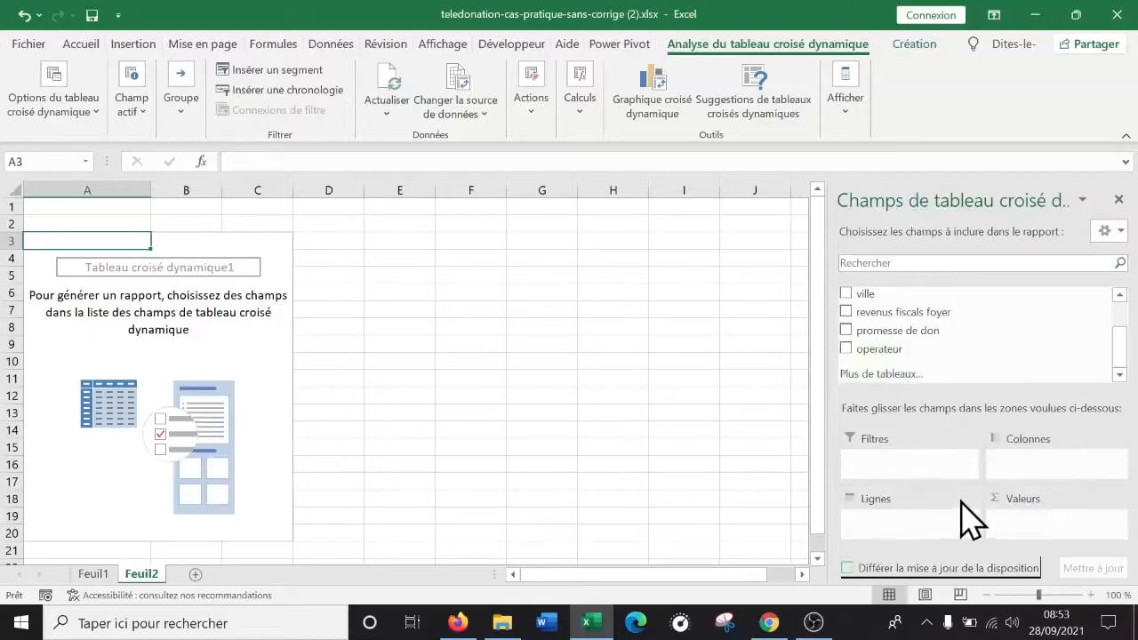
# Place operateur in the Lignes area and promesse de don in the Valeurs area to sum the pledges per operator
pyautogui.moveTo(874, 348); pyautogui.dragTo(895, 536)
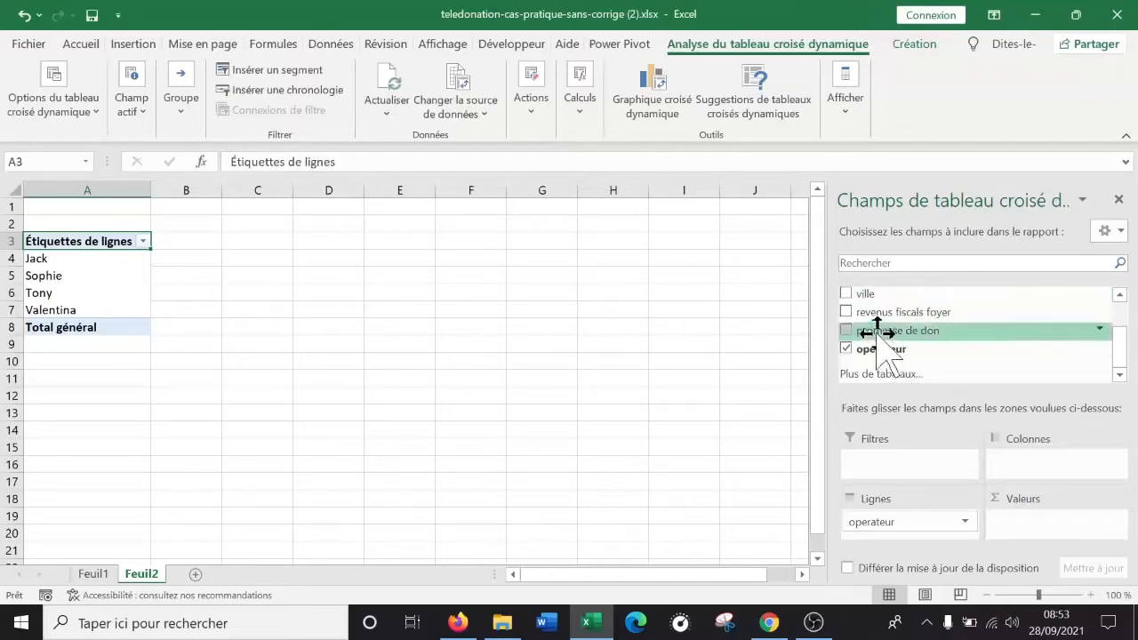
pyautogui.moveTo(877, 333); pyautogui.dragTo(1049, 533)
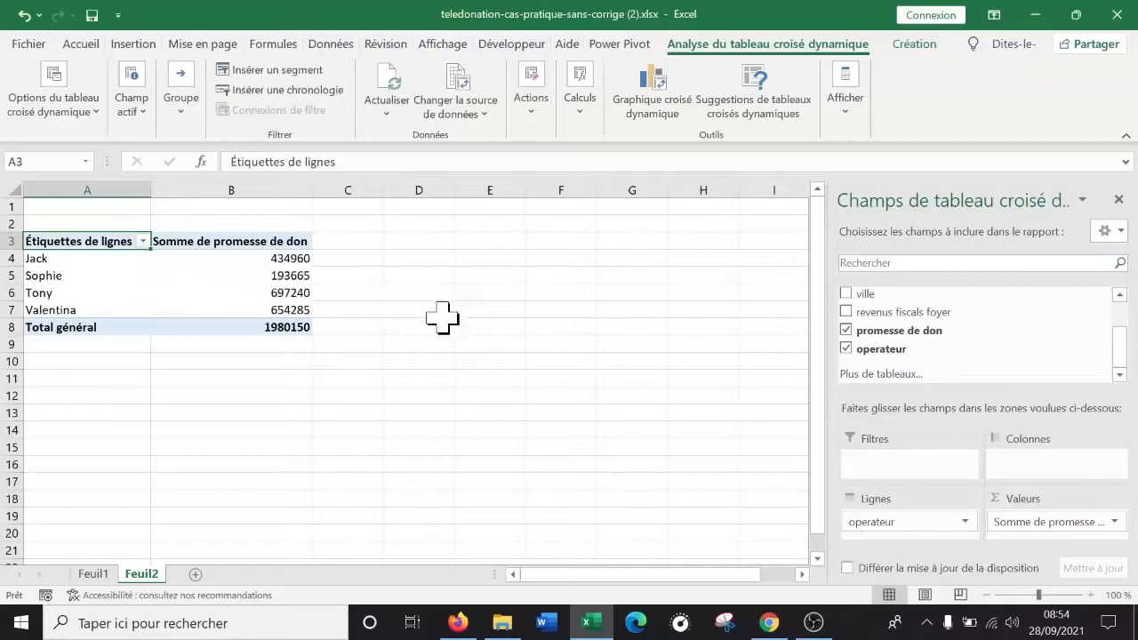
pyautogui.click(243, 274)
pyautogui.click(234, 243)
pyautogui.click(236, 262)
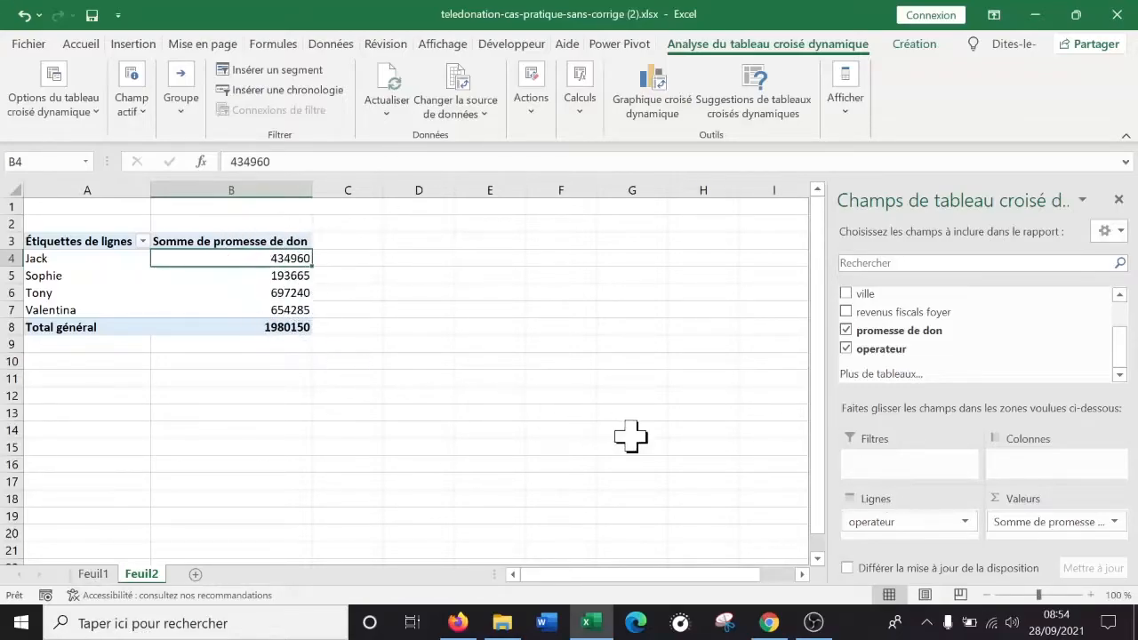
# Open the value field settings of Somme de promesse de don and review the available summary calculations
pyautogui.click(1116, 522)
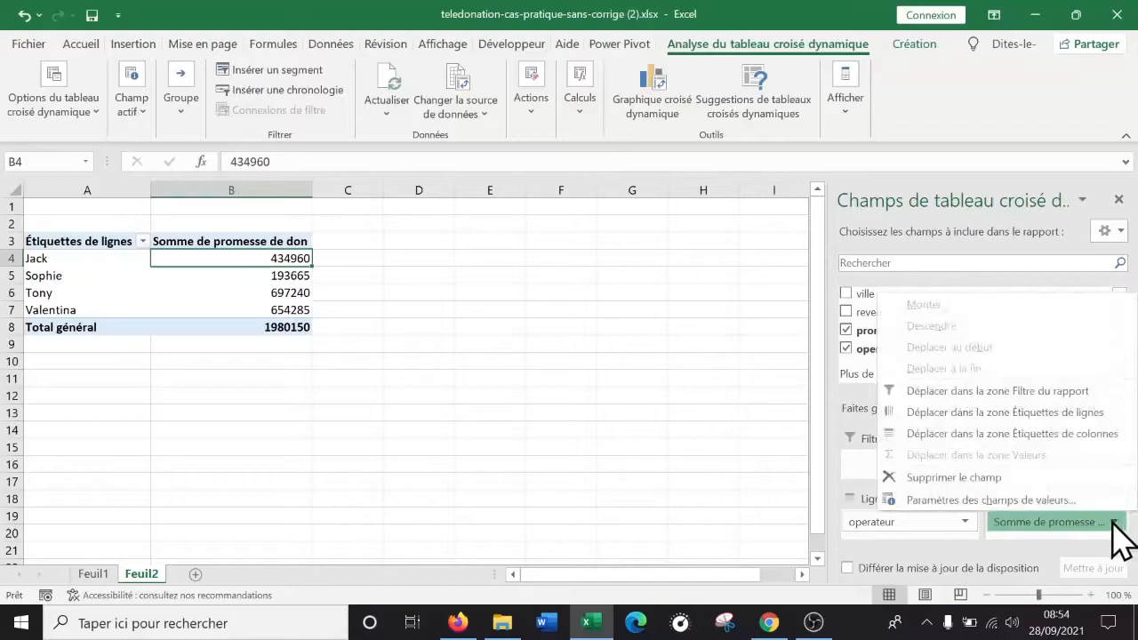
pyautogui.click(1013, 502)
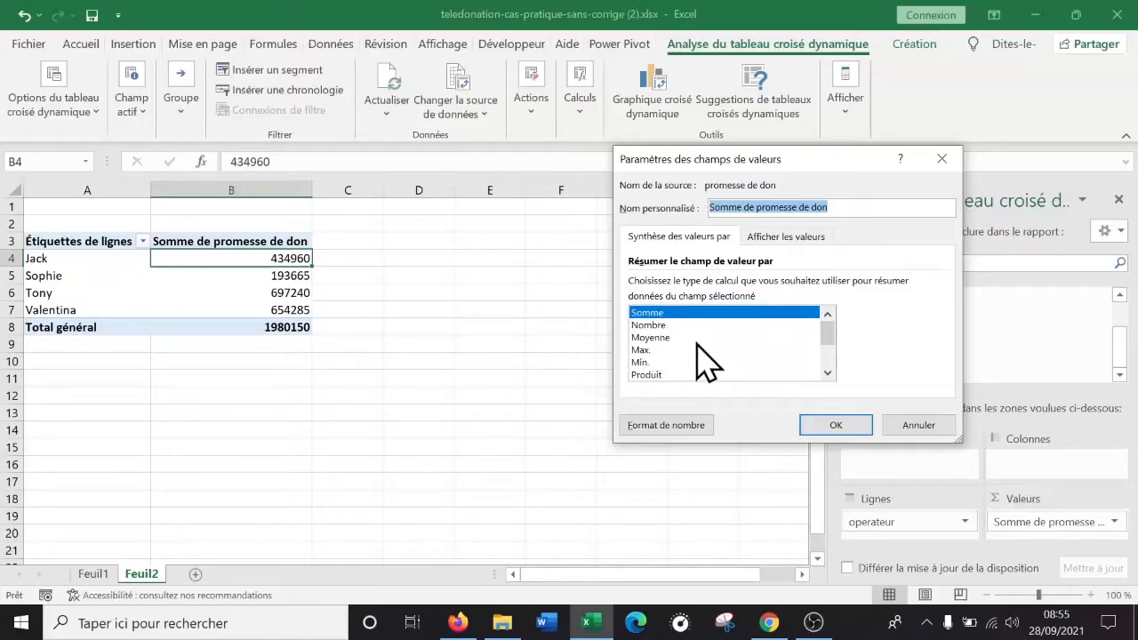
pyautogui.scroll(-2, 765, 360)
pyautogui.scroll(2, 765, 356)
pyautogui.scroll(-1, 762, 356)
pyautogui.scroll(1, 759, 356)
# Format the Somme de promesse de don values as Monétaire with the € symbol and 0 decimals
pyautogui.click(661, 425)
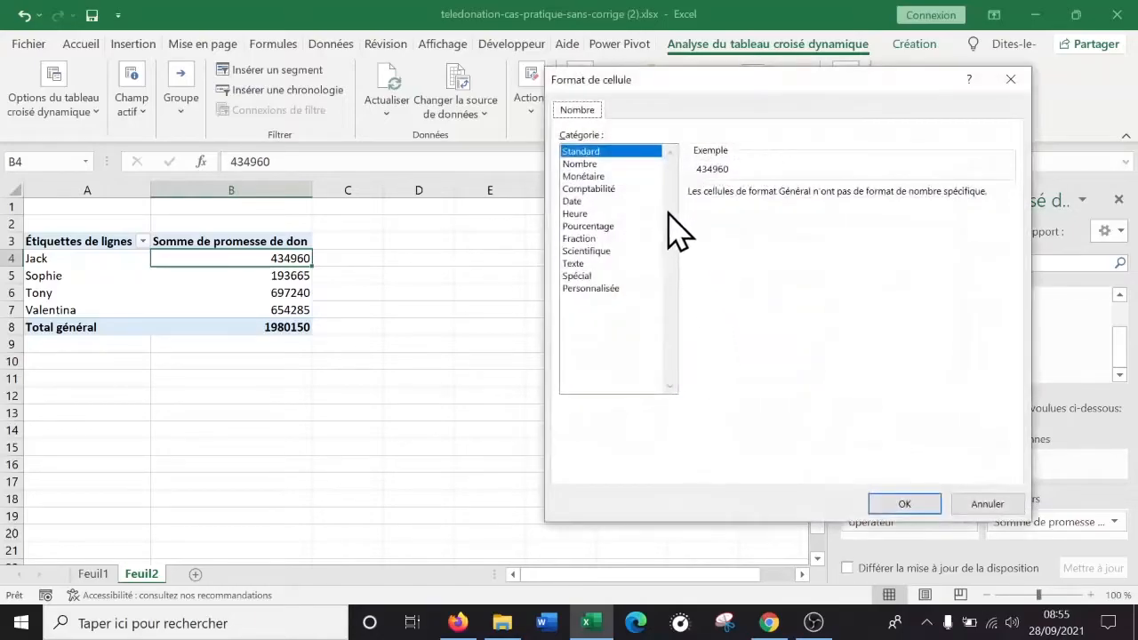
pyautogui.click(585, 178)
pyautogui.click(590, 188)
pyautogui.click(590, 177)
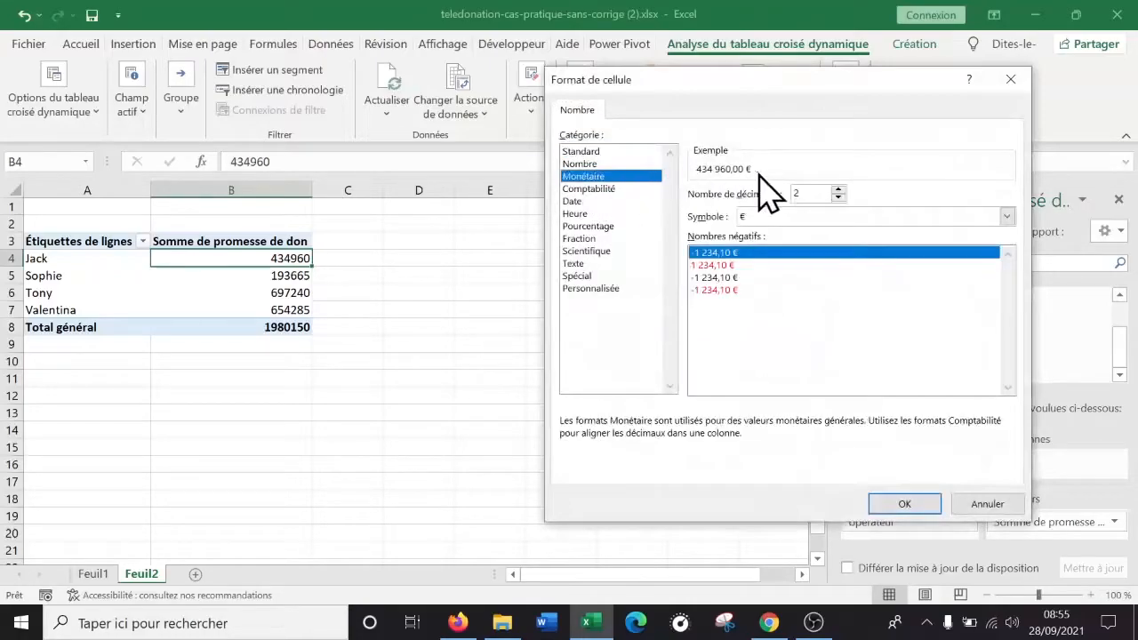
pyautogui.click(839, 196)
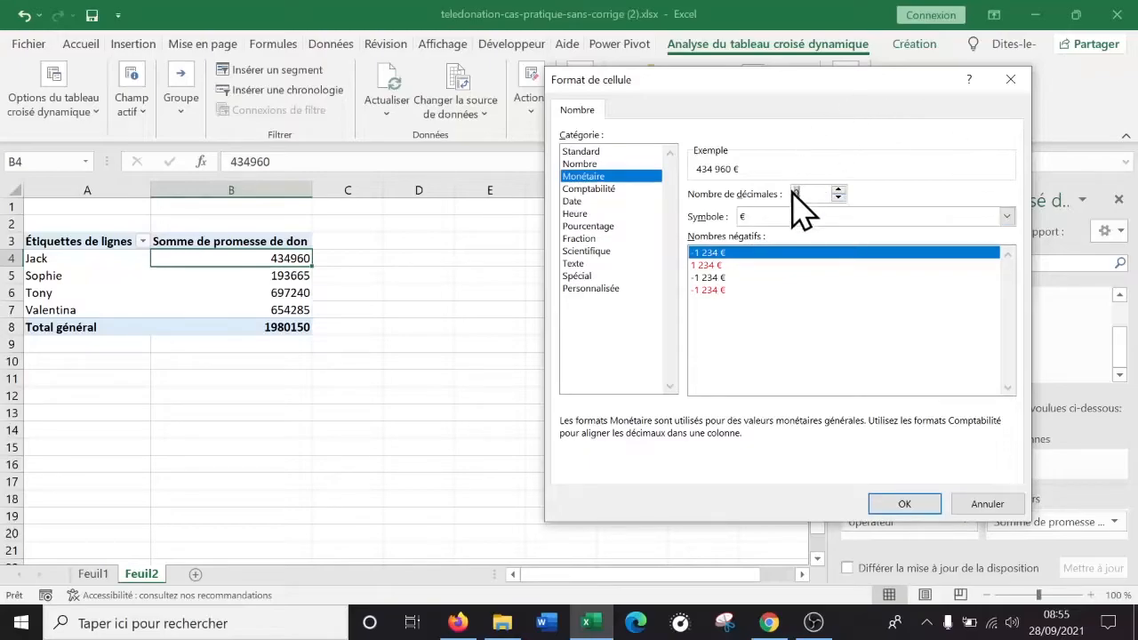
pyautogui.click(904, 503)
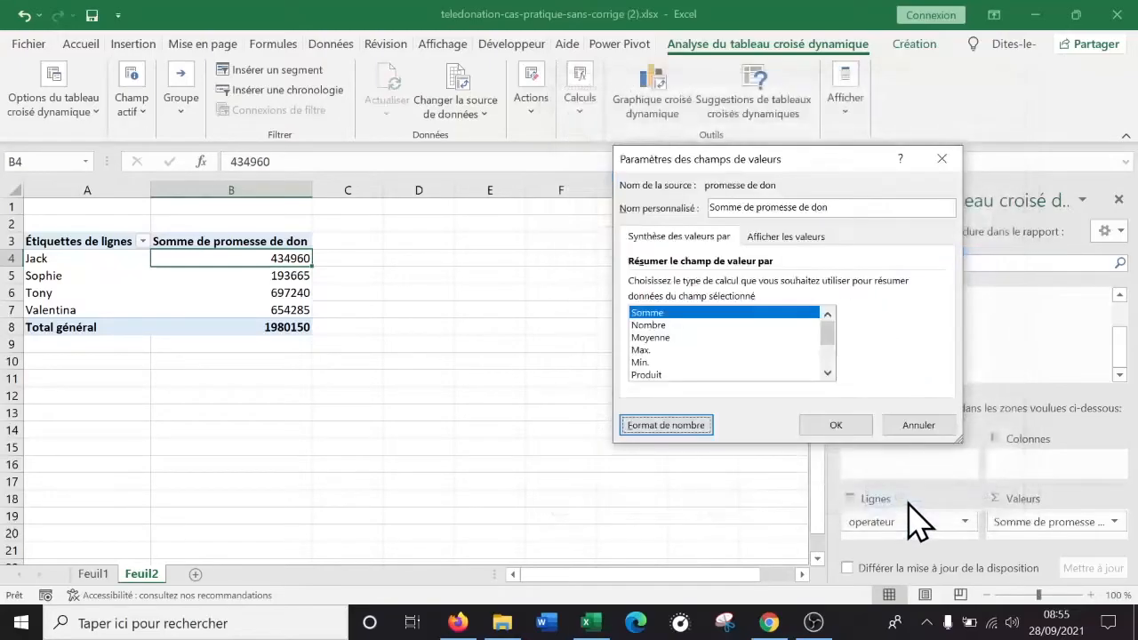
pyautogui.click(841, 426)
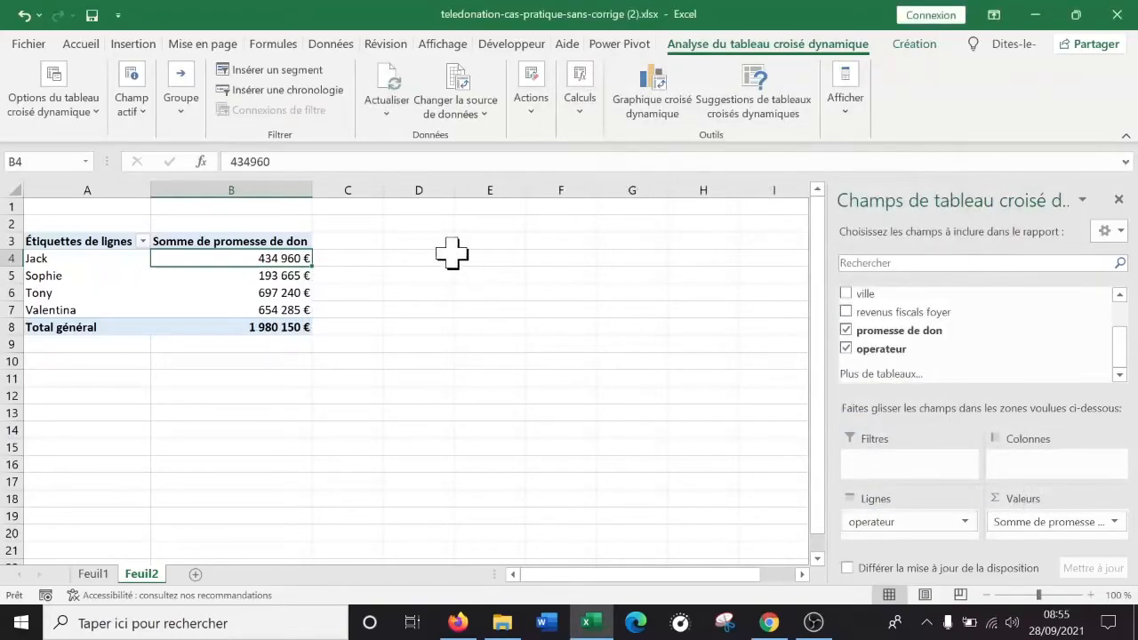
# Examine the pledge sums of the individual operators in the pivot table
pyautogui.click(523, 283)
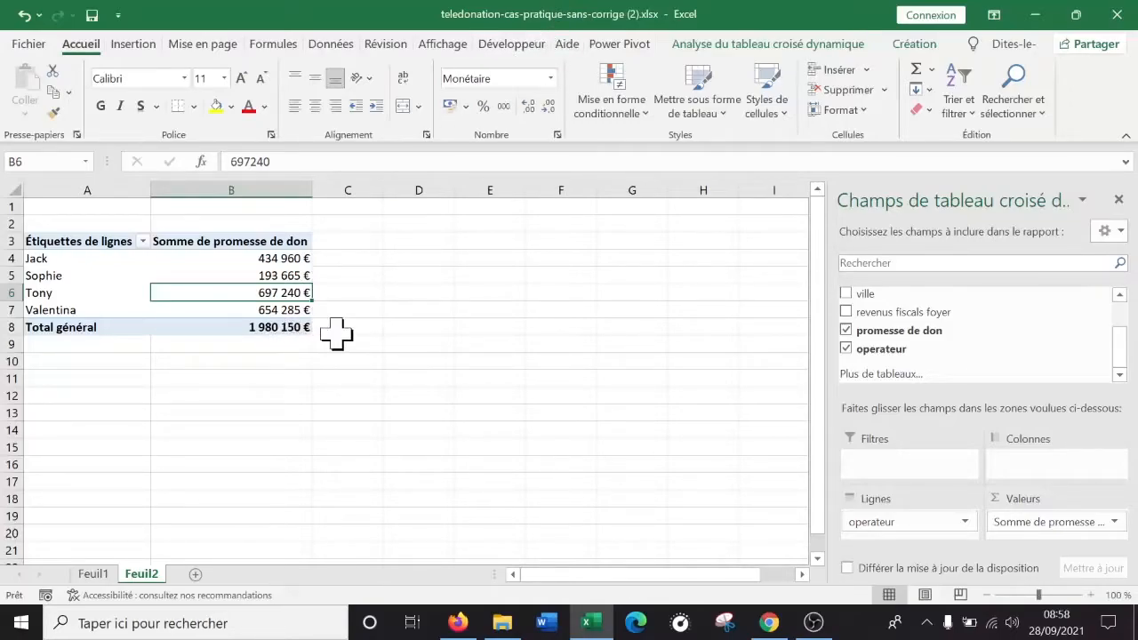
pyautogui.click(267, 258)
pyautogui.click(272, 310)
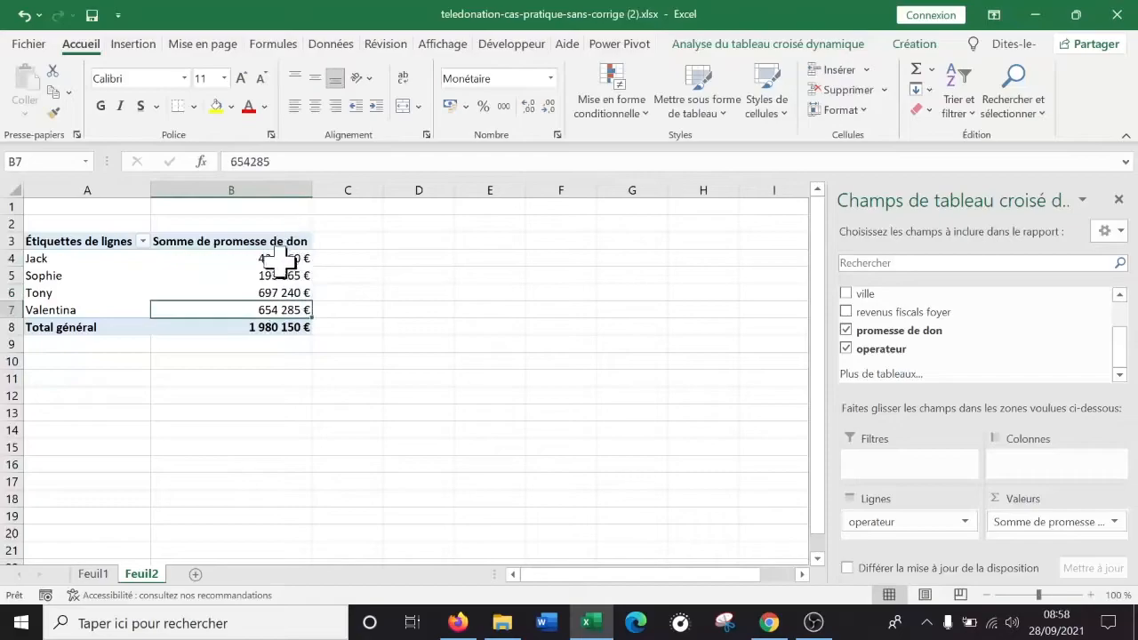
pyautogui.click(263, 277)
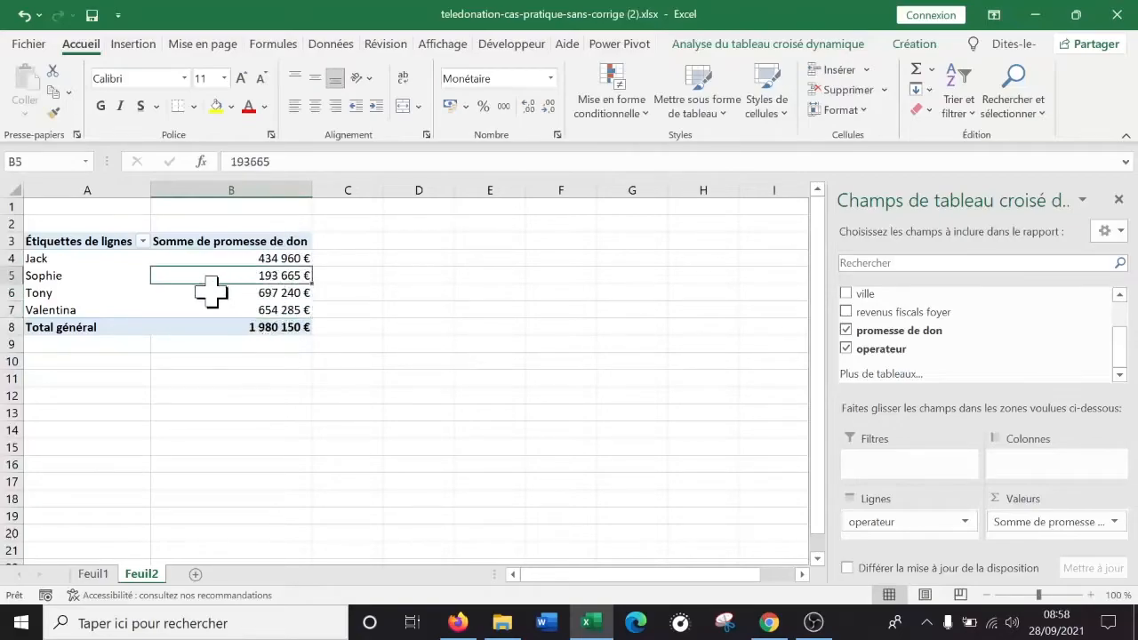
pyautogui.click(11, 294)
pyautogui.click(175, 343)
pyautogui.click(233, 311)
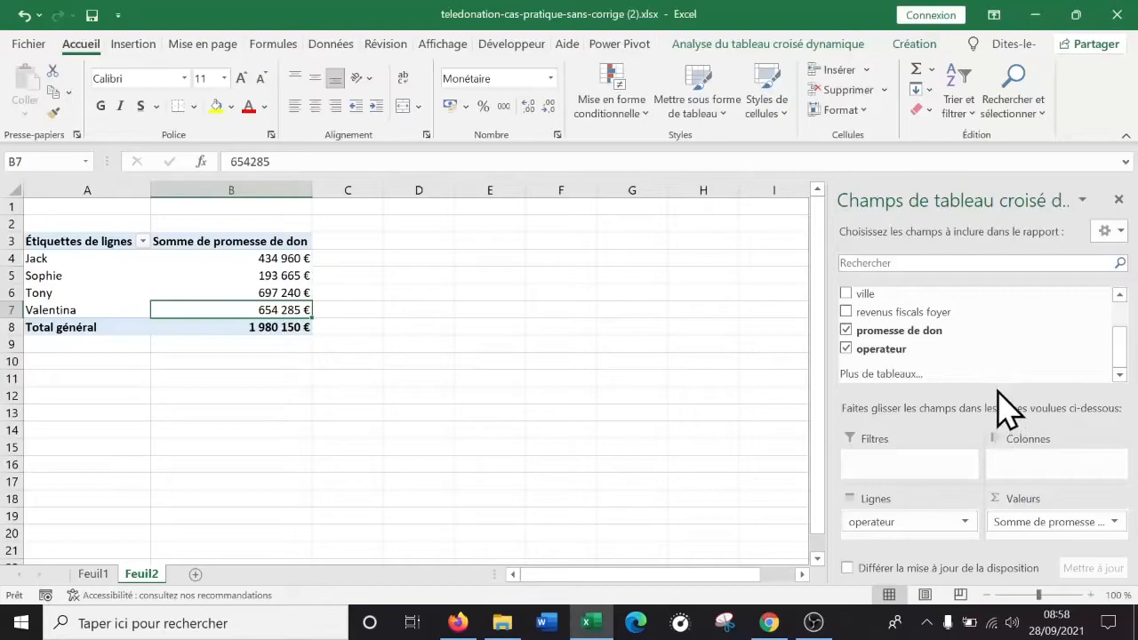
# Enlarge the field list's drop areas and add promesse de don to the Valeurs area a second time
pyautogui.moveTo(993, 394); pyautogui.dragTo(996, 377)
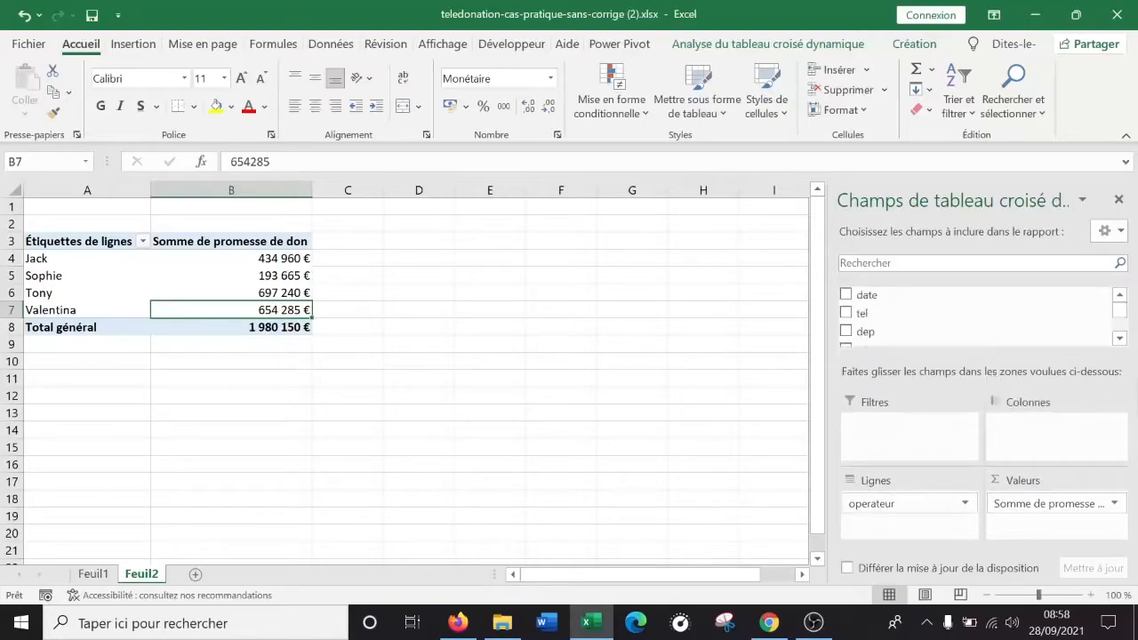
pyautogui.click(1119, 340)
pyautogui.click(1119, 340)
pyautogui.click(1119, 340)
pyautogui.click(1120, 341)
pyautogui.click(1119, 340)
pyautogui.click(1119, 341)
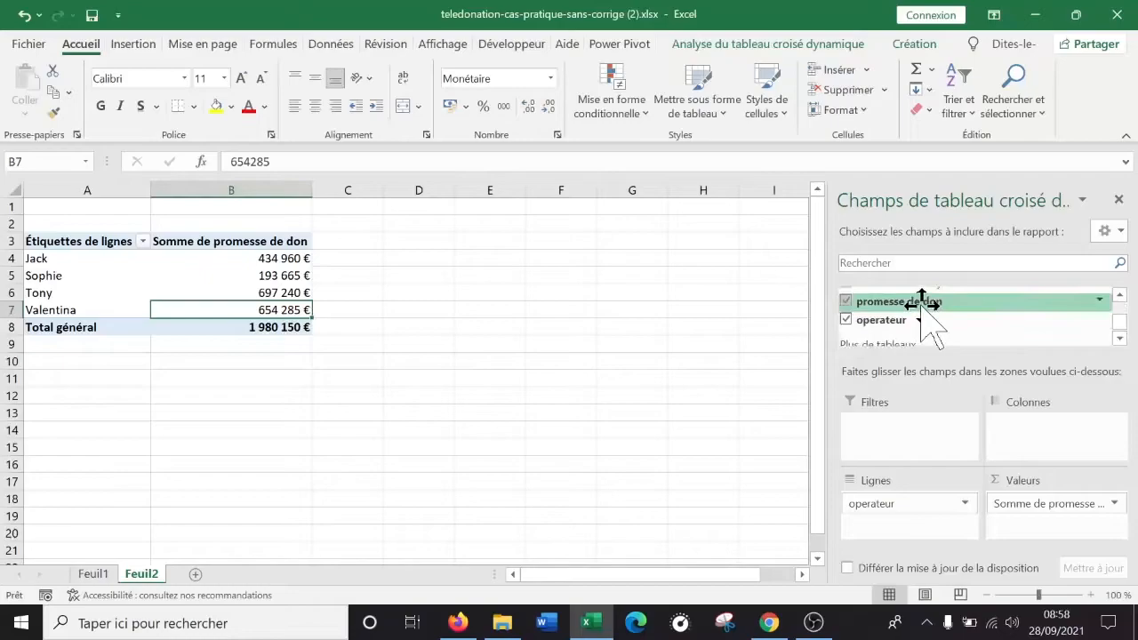
pyautogui.moveTo(922, 307); pyautogui.dragTo(1071, 525)
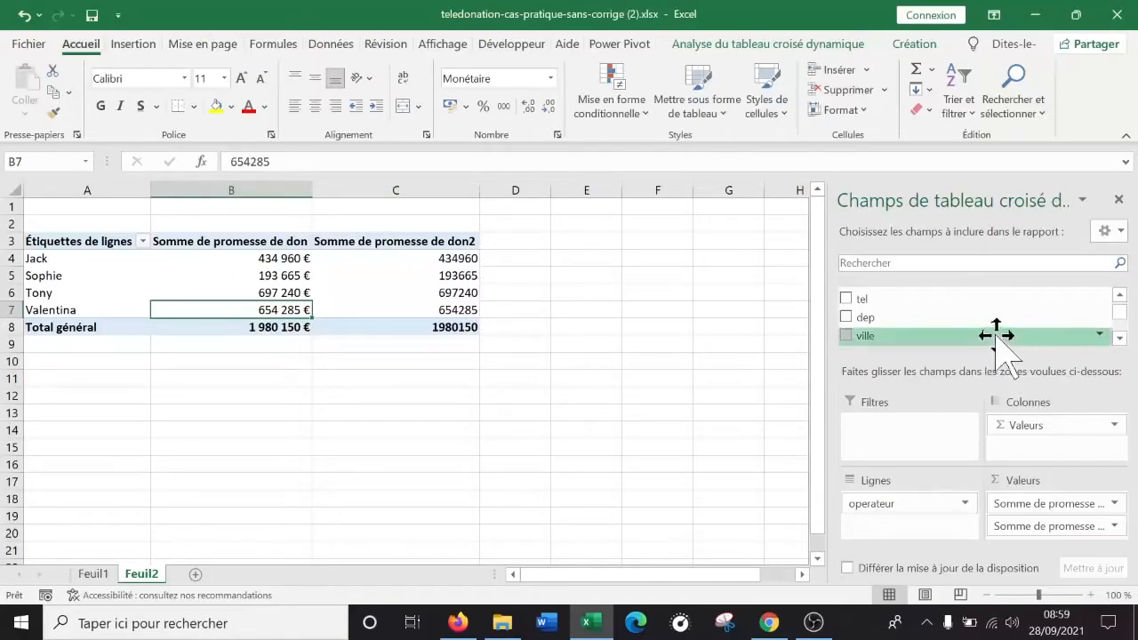
# Summarise the second promesse de don value field by Moyenne and give it the custom name Moyenne des dons
pyautogui.click(1113, 525)
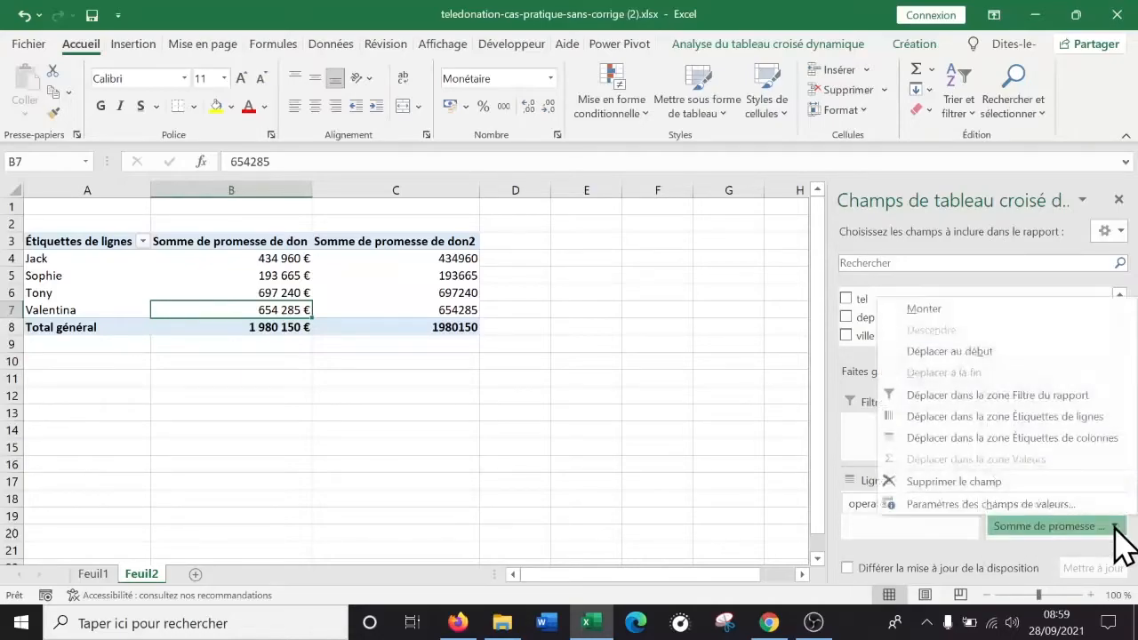
pyautogui.click(1034, 505)
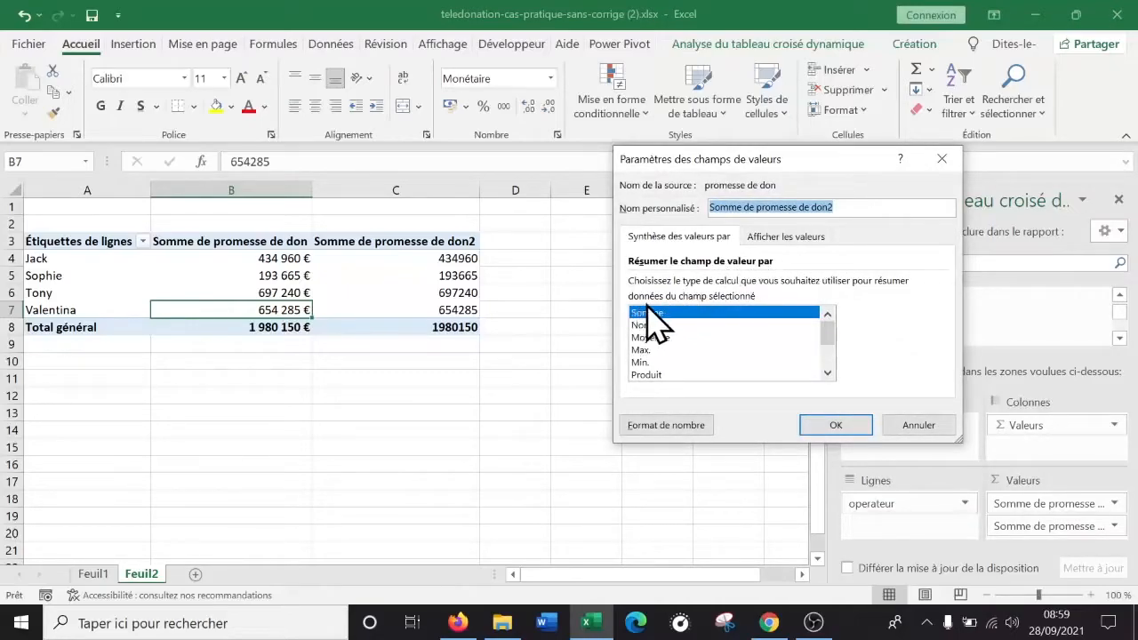
pyautogui.click(657, 338)
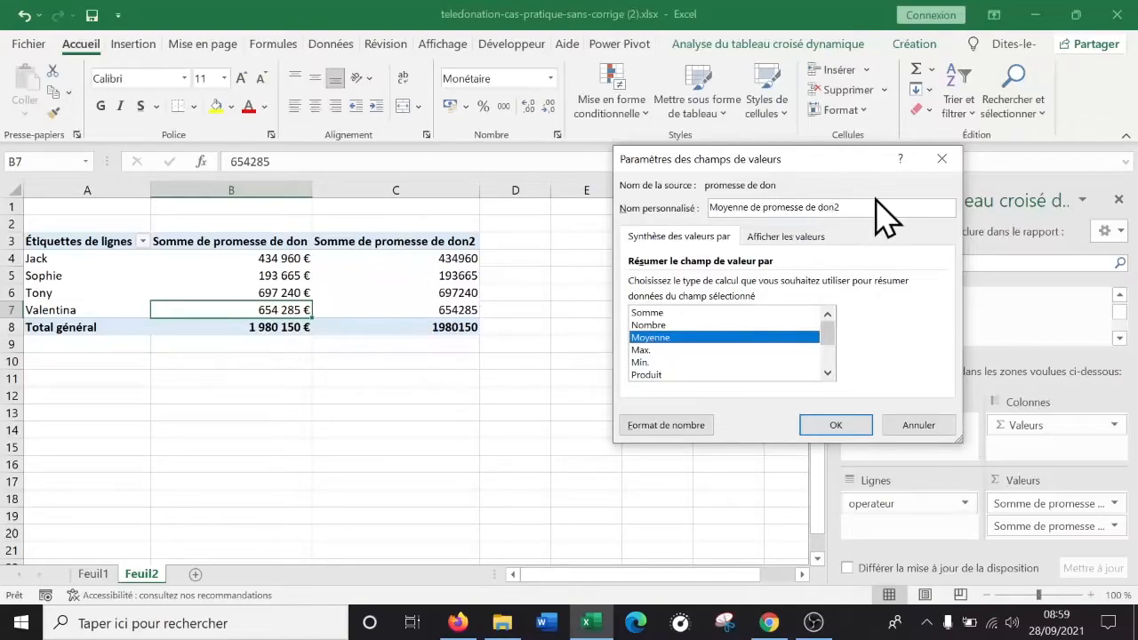
pyautogui.click(848, 206)
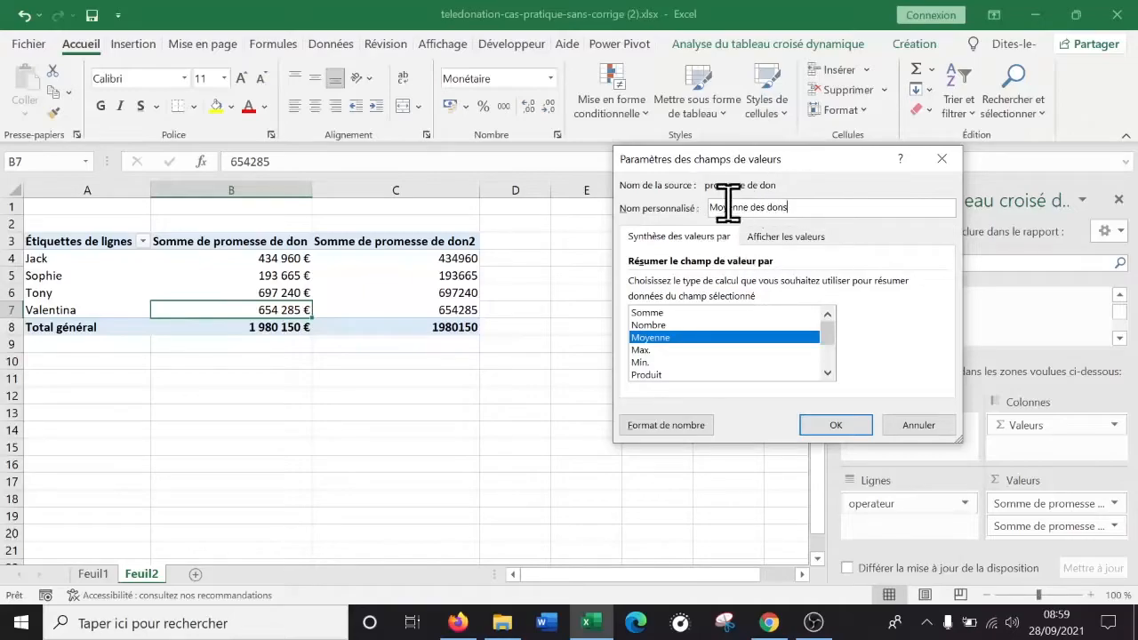
# Format the Moyenne des dons values as Monétaire with the € symbol and 0 decimals, and apply the field settings
pyautogui.click(681, 432)
pyautogui.click(674, 425)
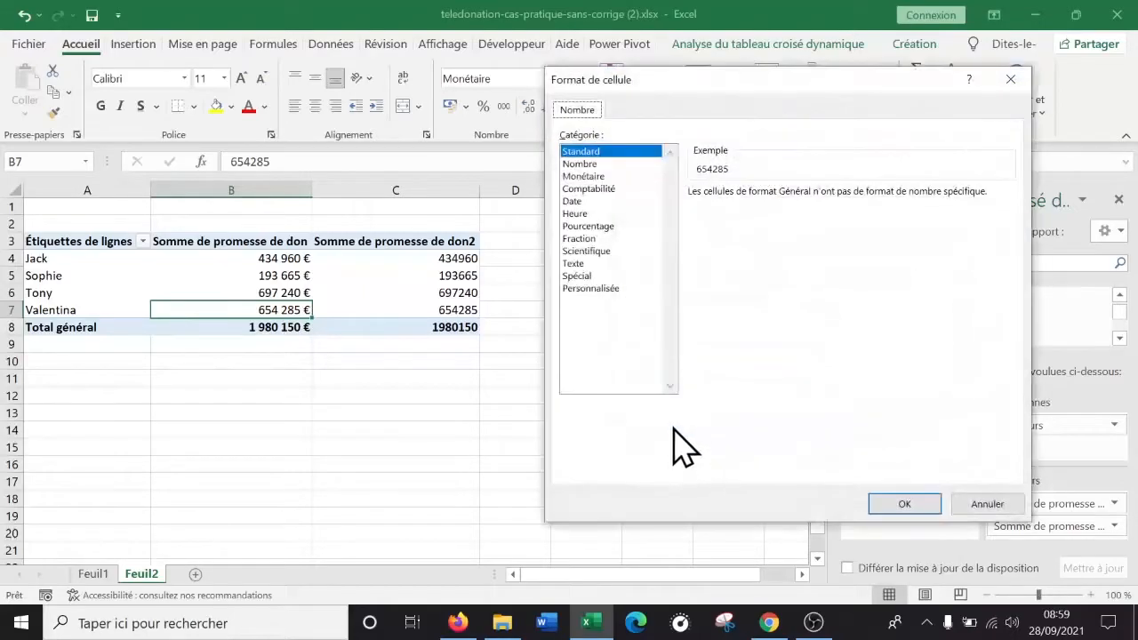
pyautogui.click(609, 176)
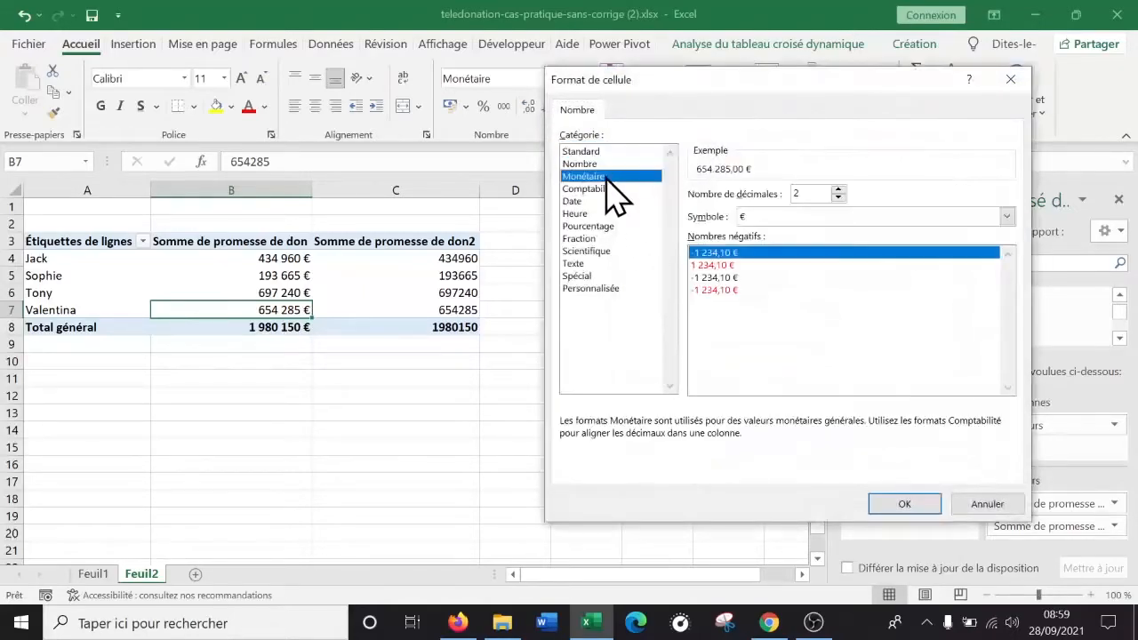
pyautogui.click(838, 197)
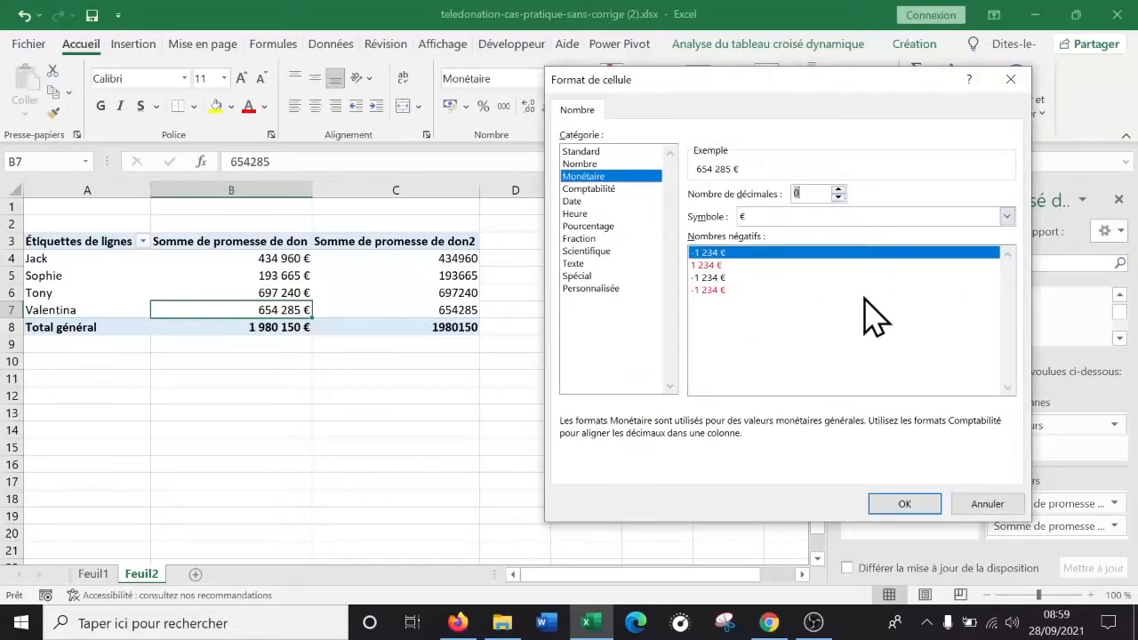
pyautogui.click(905, 504)
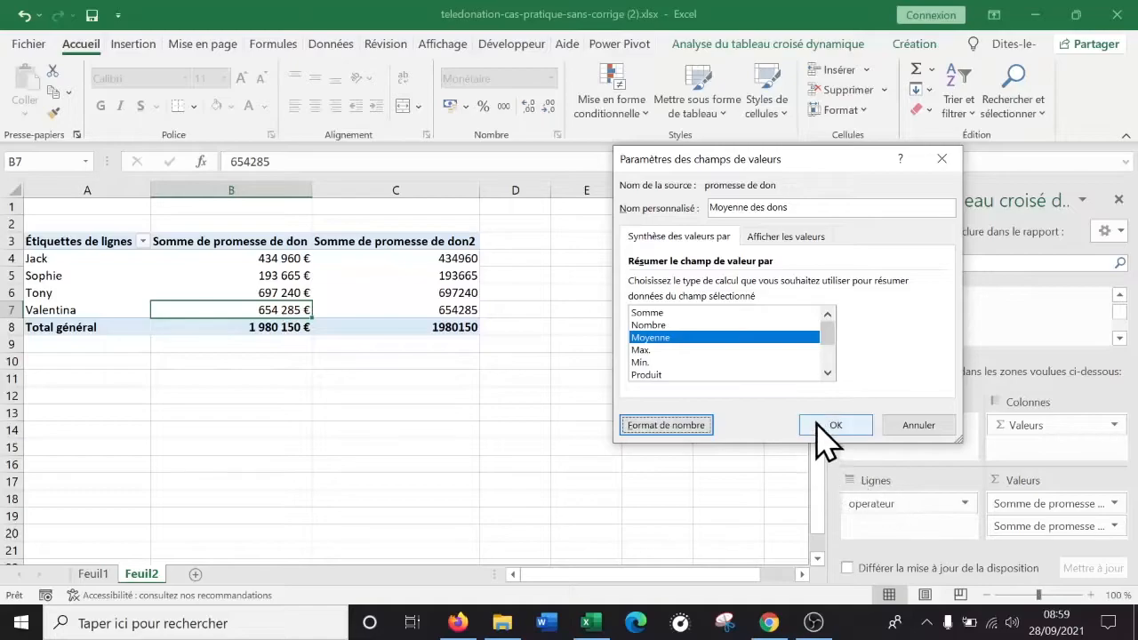
pyautogui.click(851, 430)
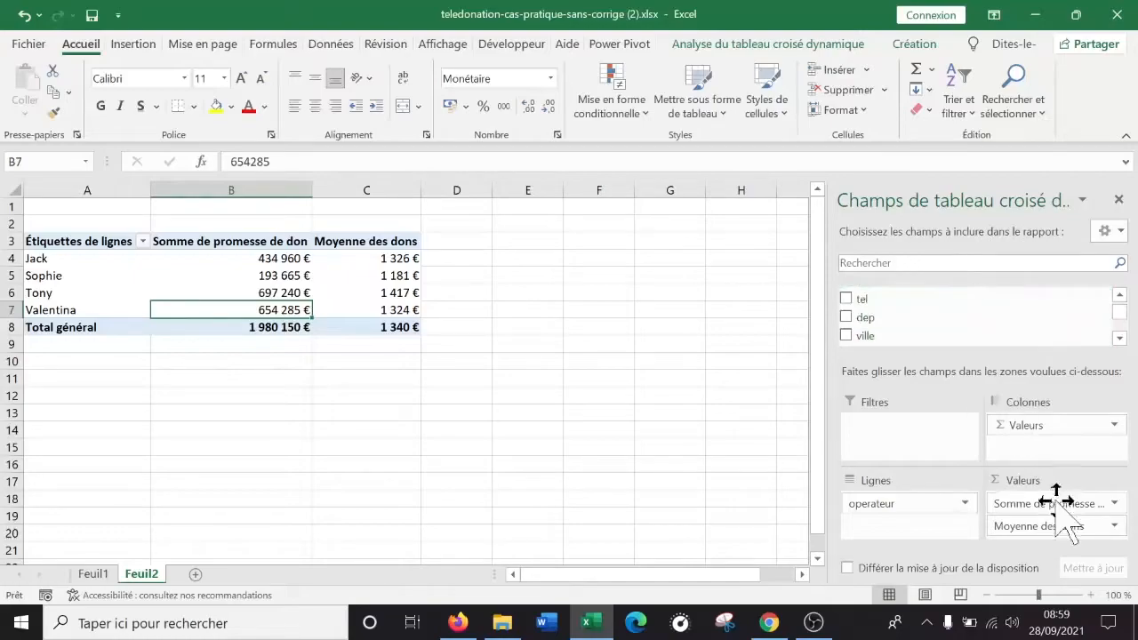
# Rename the value field Somme de promesse de don as Somme des dons
pyautogui.click(1107, 506)
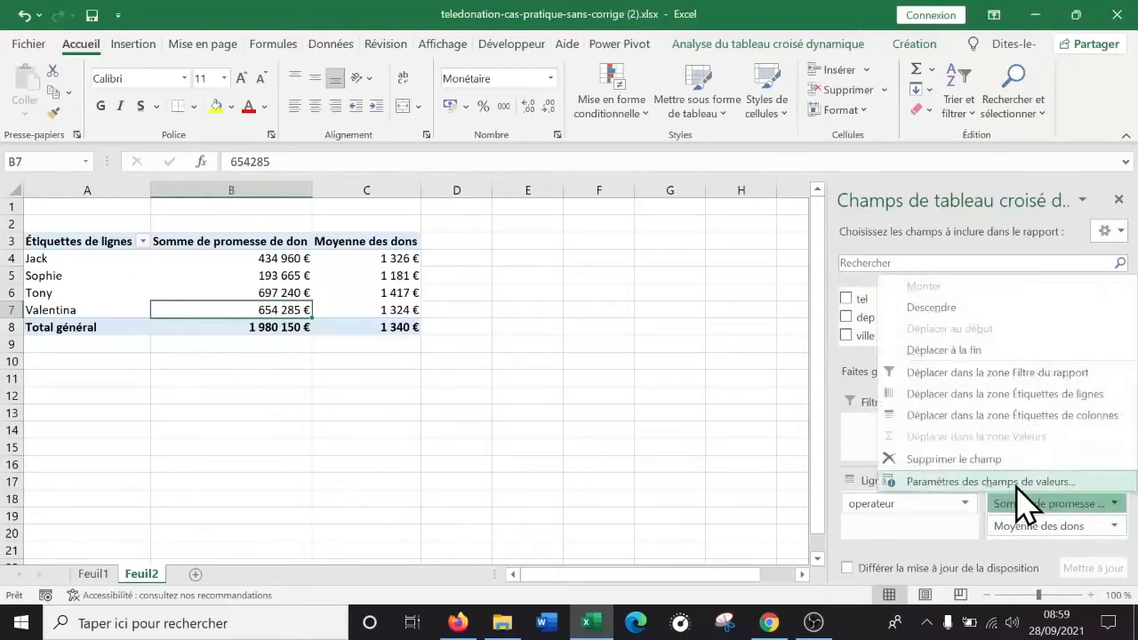
pyautogui.click(1013, 481)
pyautogui.click(817, 205)
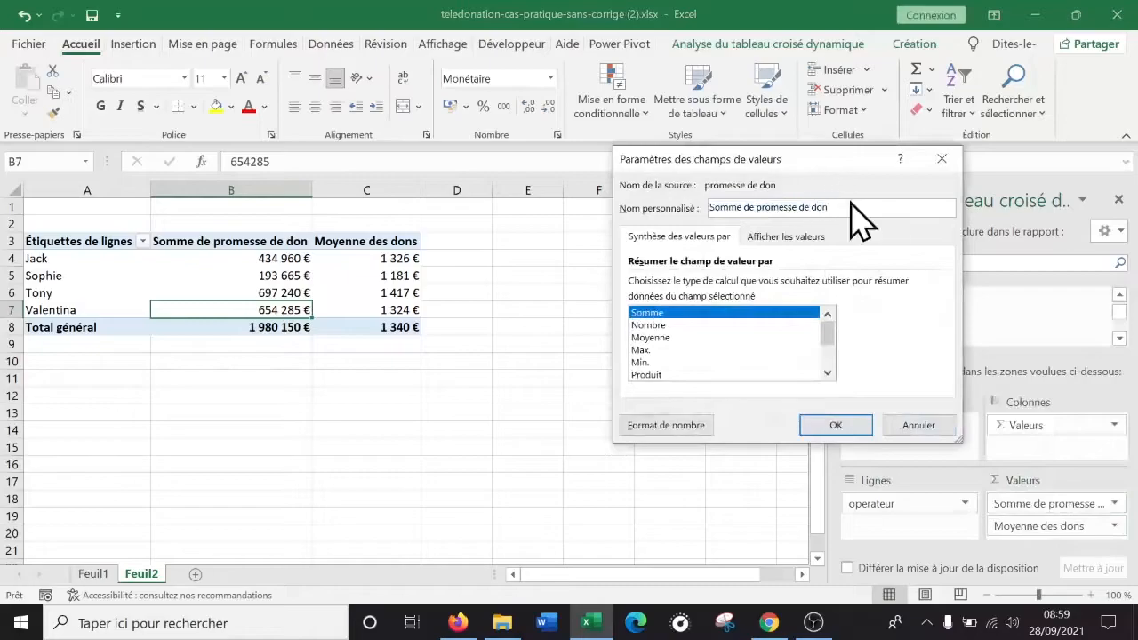
pyautogui.moveTo(747, 207); pyautogui.dragTo(864, 199)
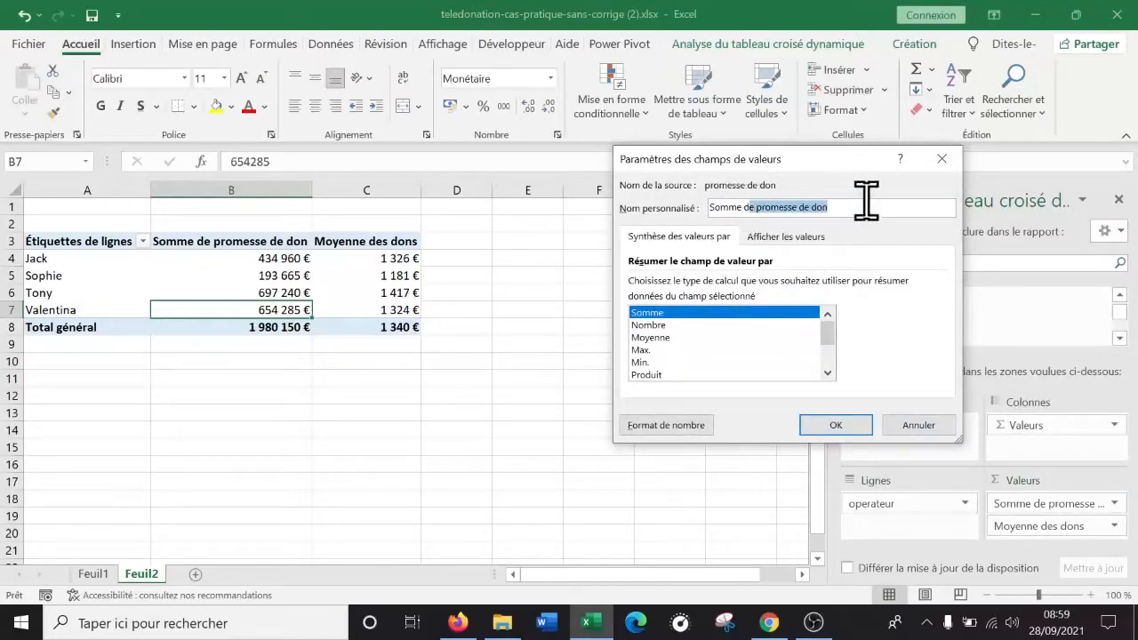
pyautogui.write('des')
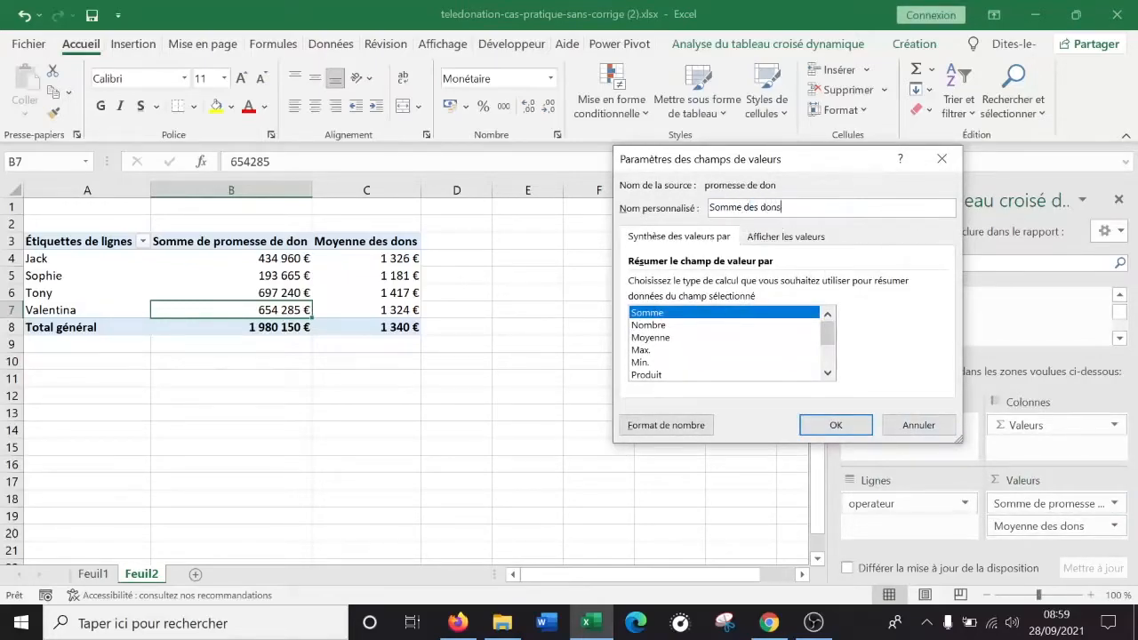
pyautogui.click(840, 427)
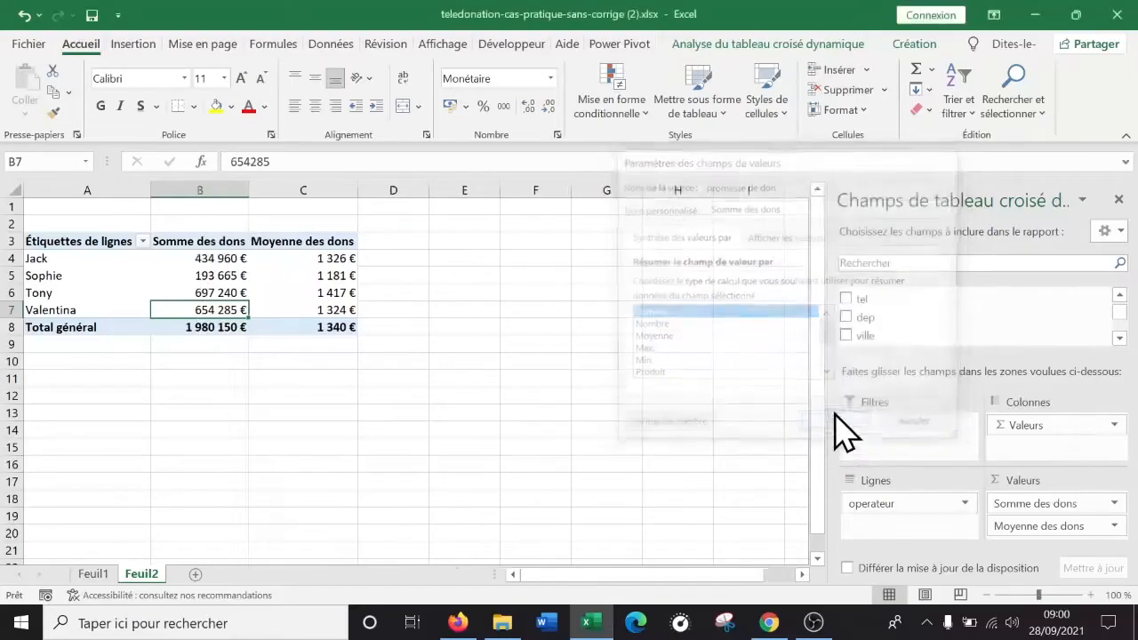
# Reorder the Valeurs area of the pivot table so that Moyenne des dons comes before Somme des dons
pyautogui.click(527, 312)
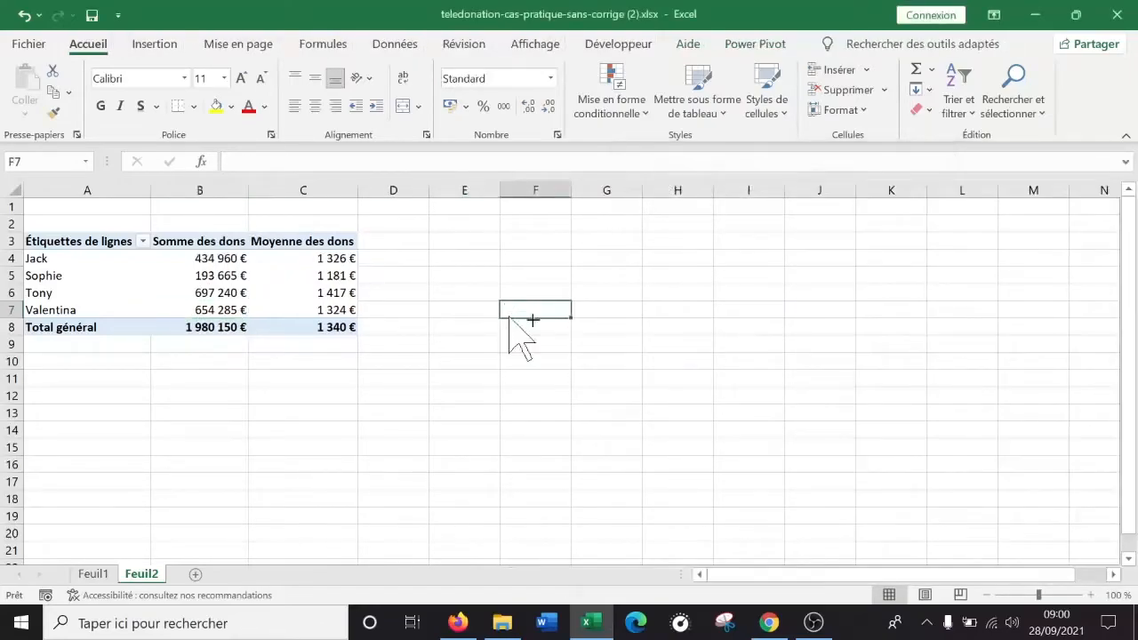
pyautogui.click(303, 292)
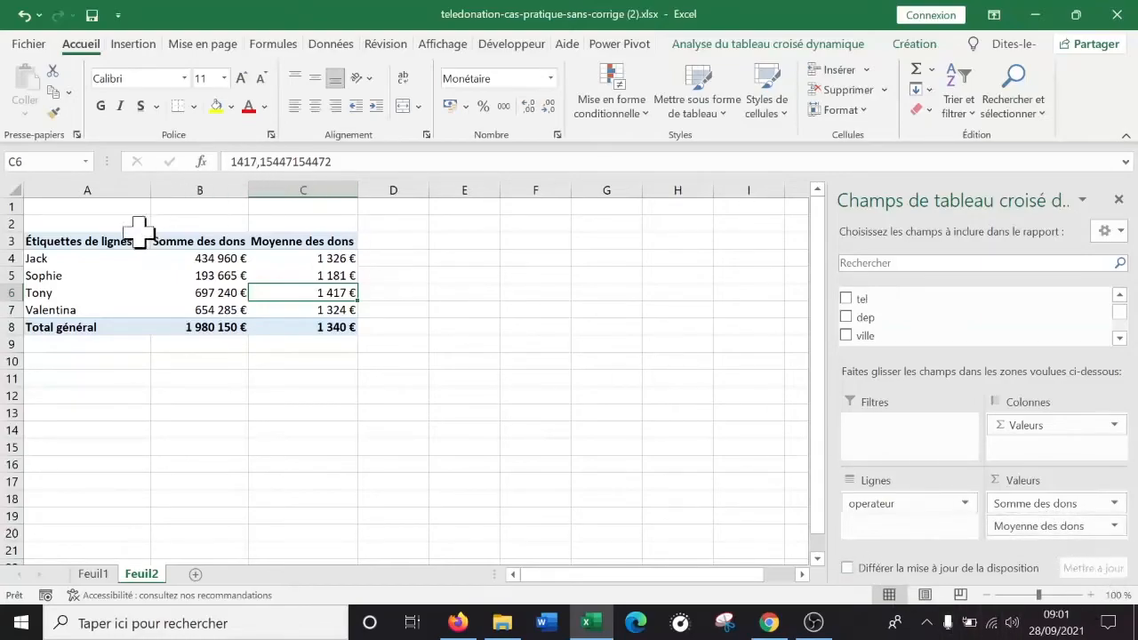
pyautogui.moveTo(1047, 525); pyautogui.dragTo(1072, 505)
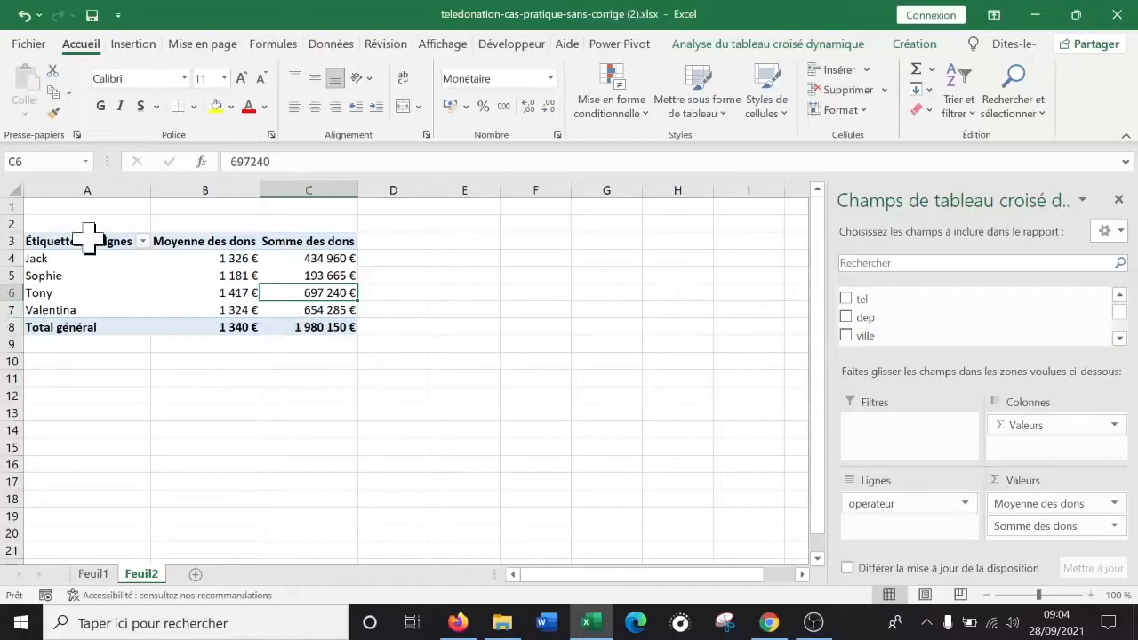
# Add promesse de don to the Valeurs area a third time and enlarge the drop areas to show all three value fields
pyautogui.click(216, 259)
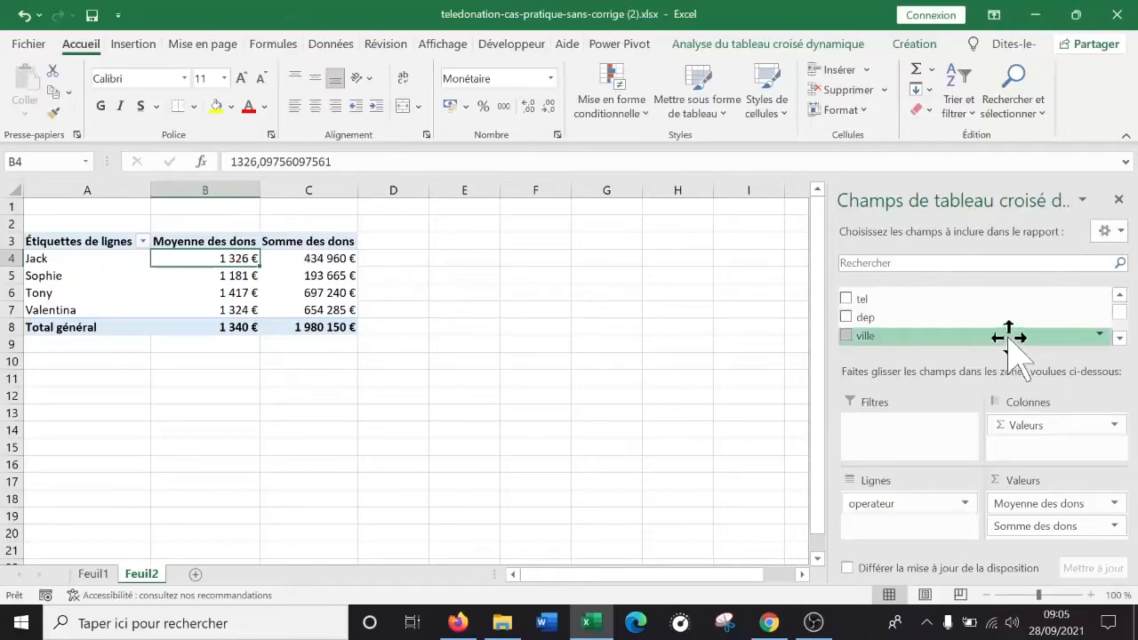
pyautogui.scroll(-3, 1086, 316)
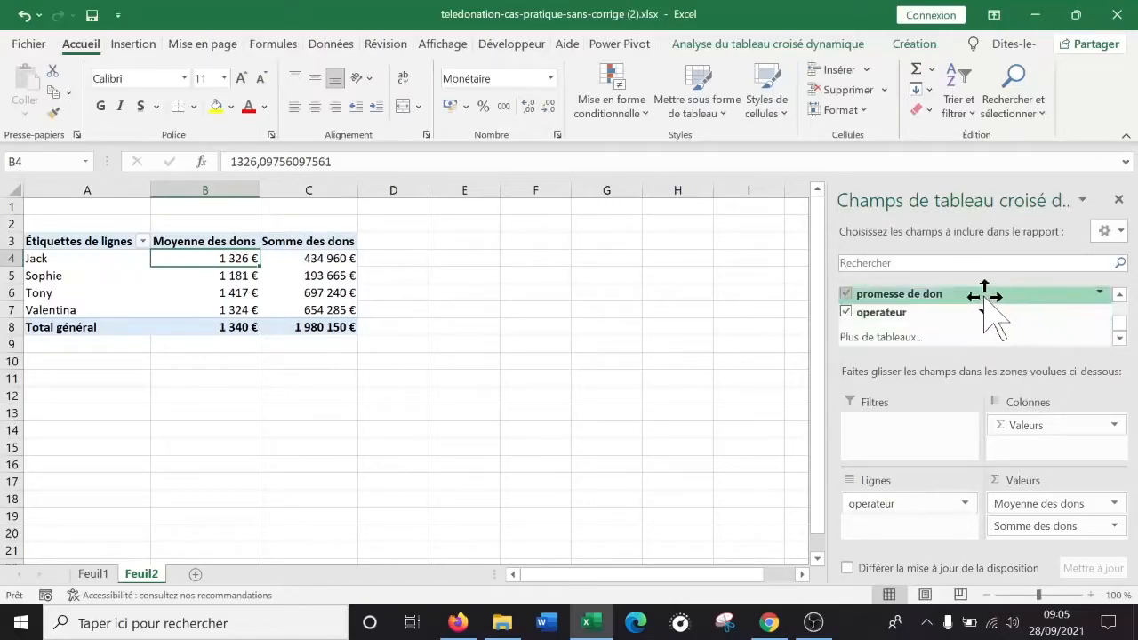
pyautogui.moveTo(937, 296); pyautogui.dragTo(1058, 538)
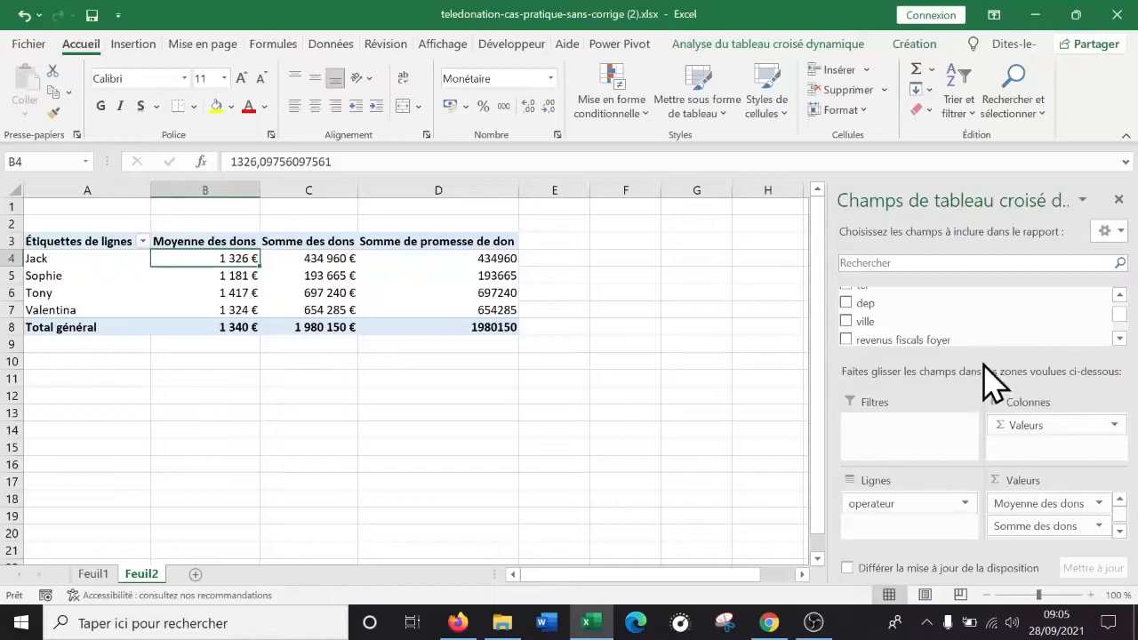
pyautogui.moveTo(980, 361); pyautogui.dragTo(981, 330)
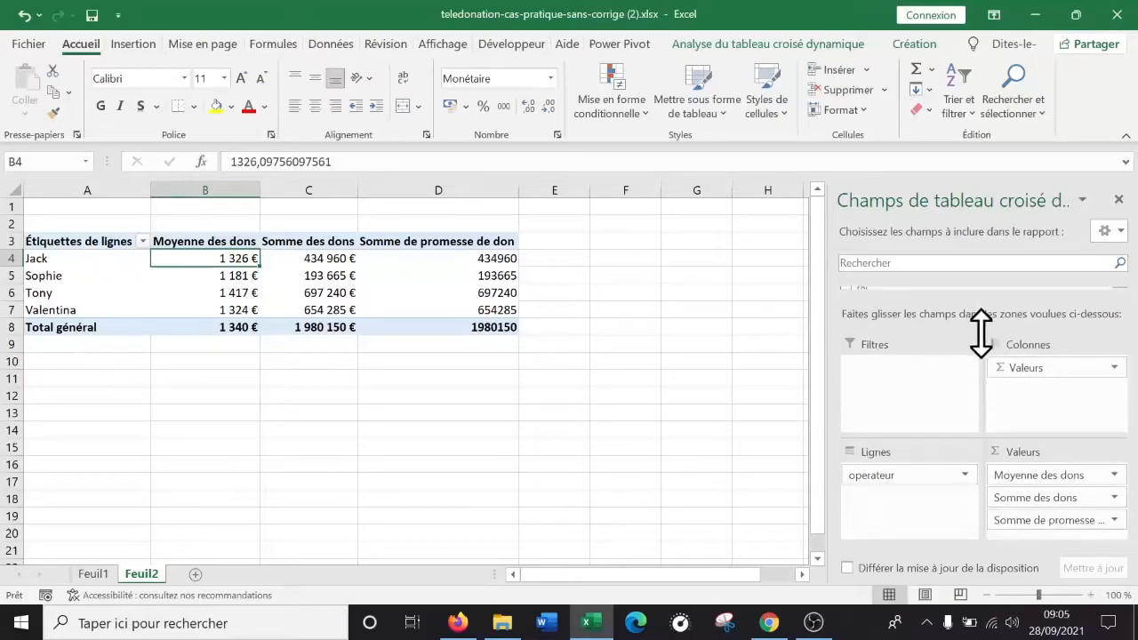
# Summarise the newly added promesse de don value field by Nombre and name it Nombre de promesses de don
pyautogui.click(1121, 525)
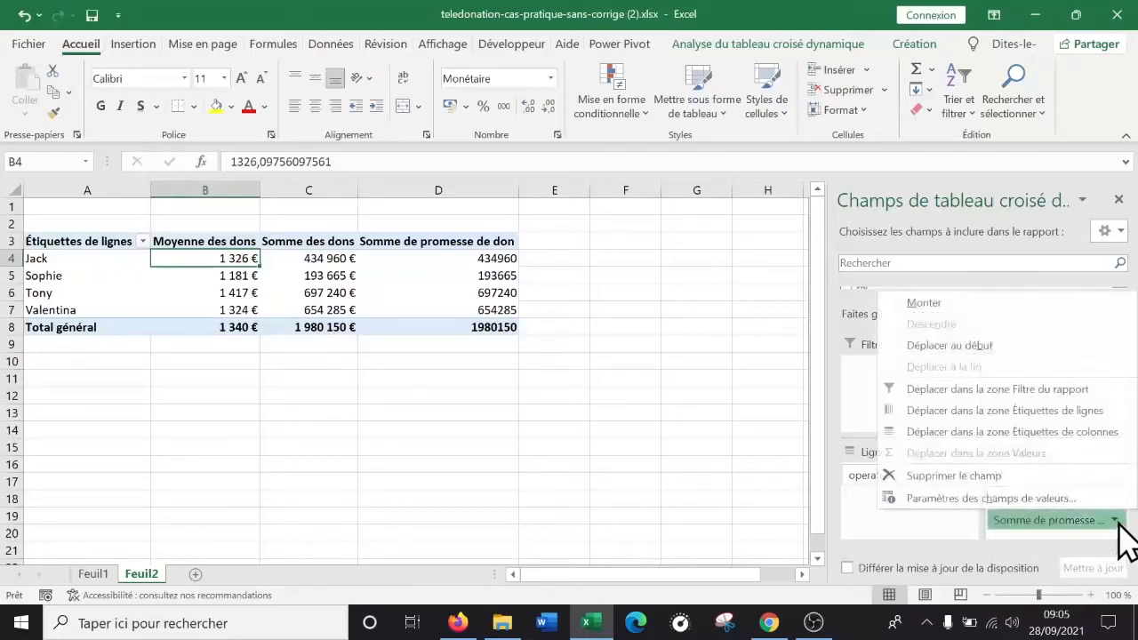
pyautogui.click(1045, 500)
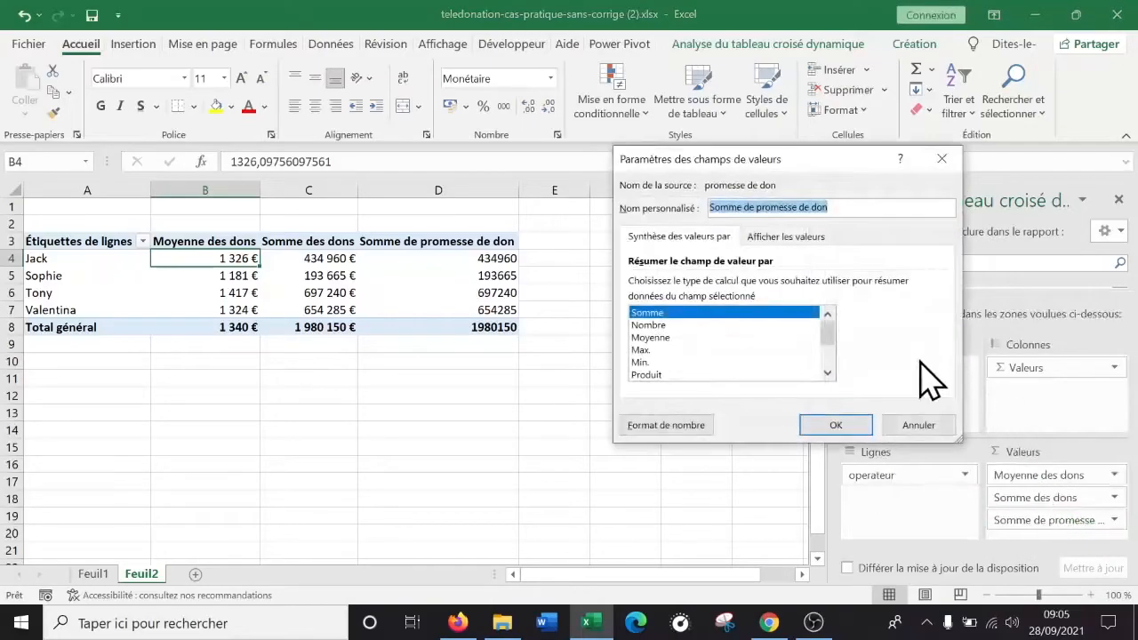
pyautogui.click(653, 326)
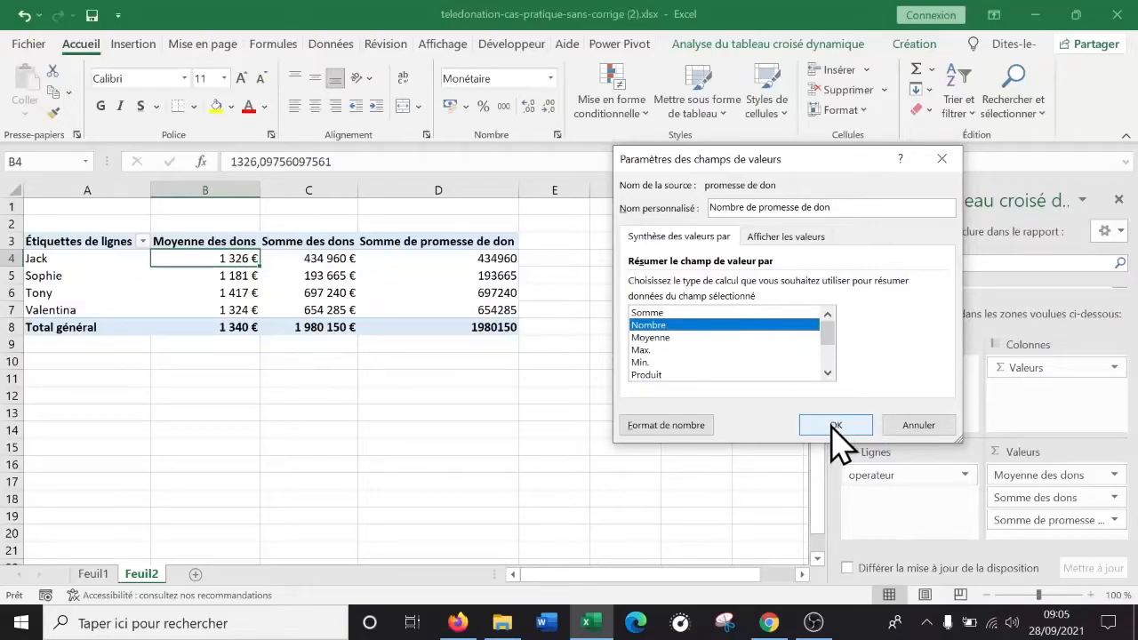
pyautogui.moveTo(844, 207); pyautogui.dragTo(676, 213)
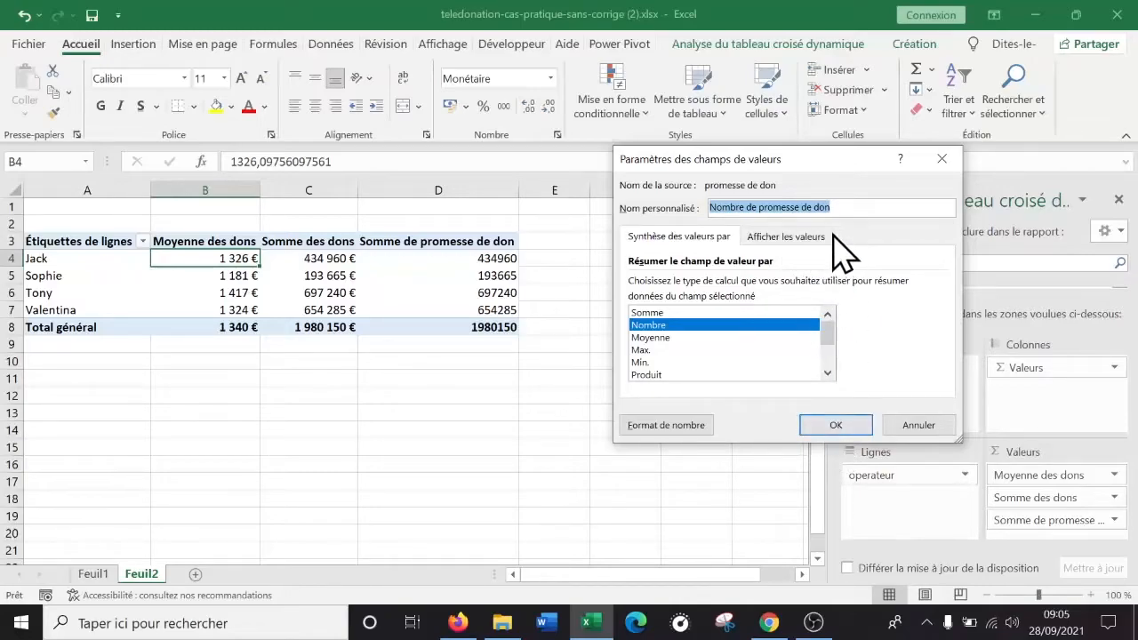
pyautogui.click(802, 207)
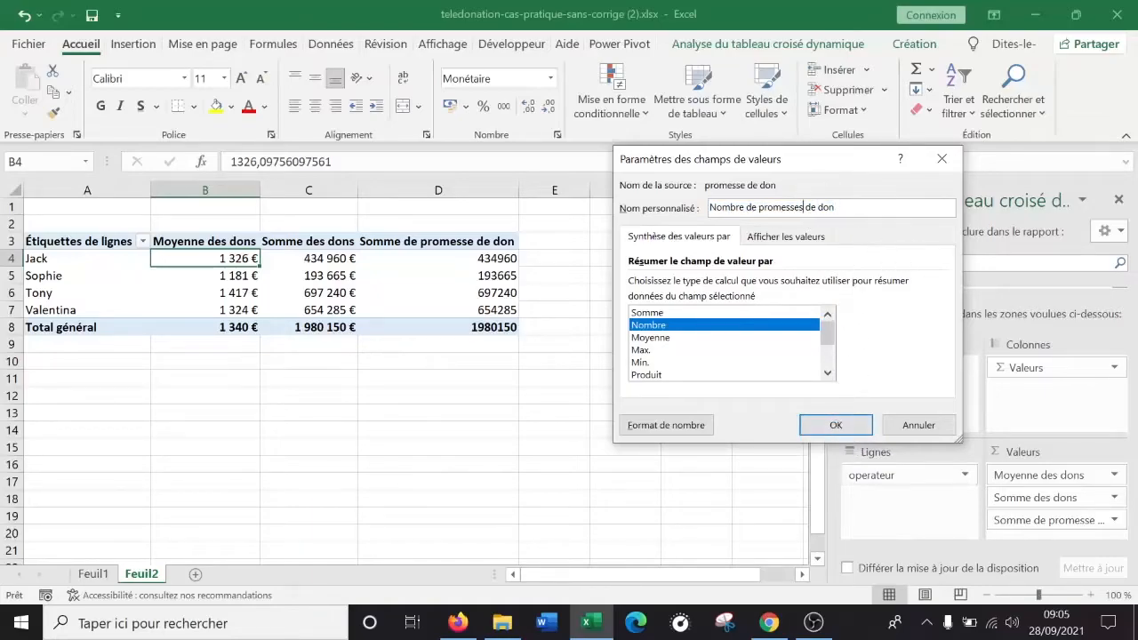
pyautogui.click(835, 425)
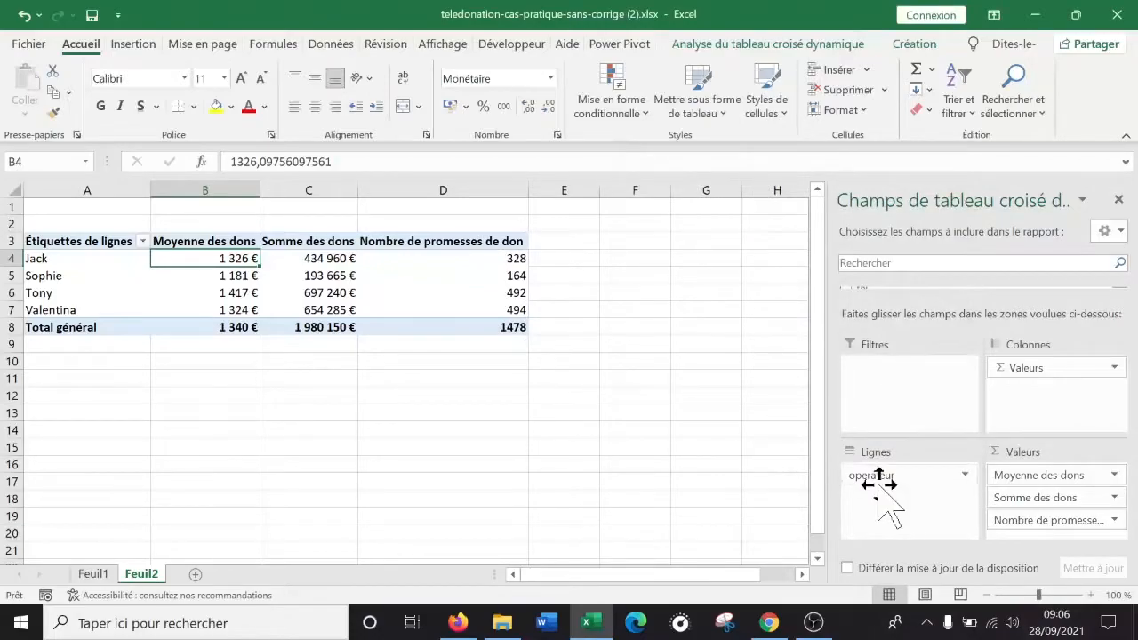
# Try the field list layout with fields and areas side by side, and the areas-only (2 x 2) layout
pyautogui.moveTo(984, 300); pyautogui.dragTo(982, 361)
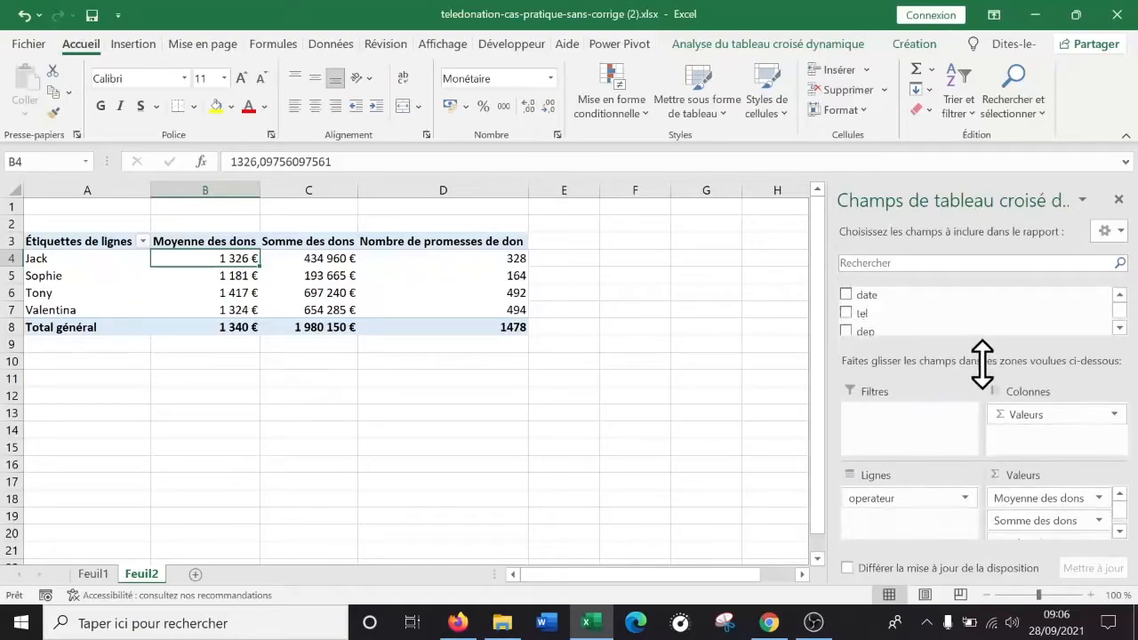
pyautogui.click(1122, 233)
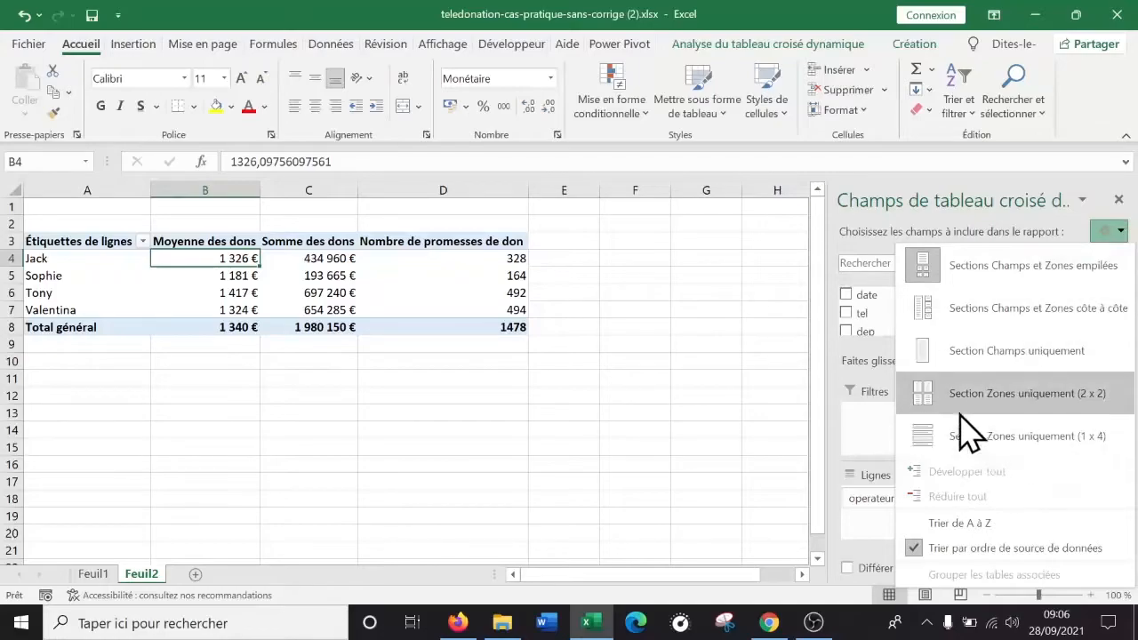
pyautogui.click(1021, 311)
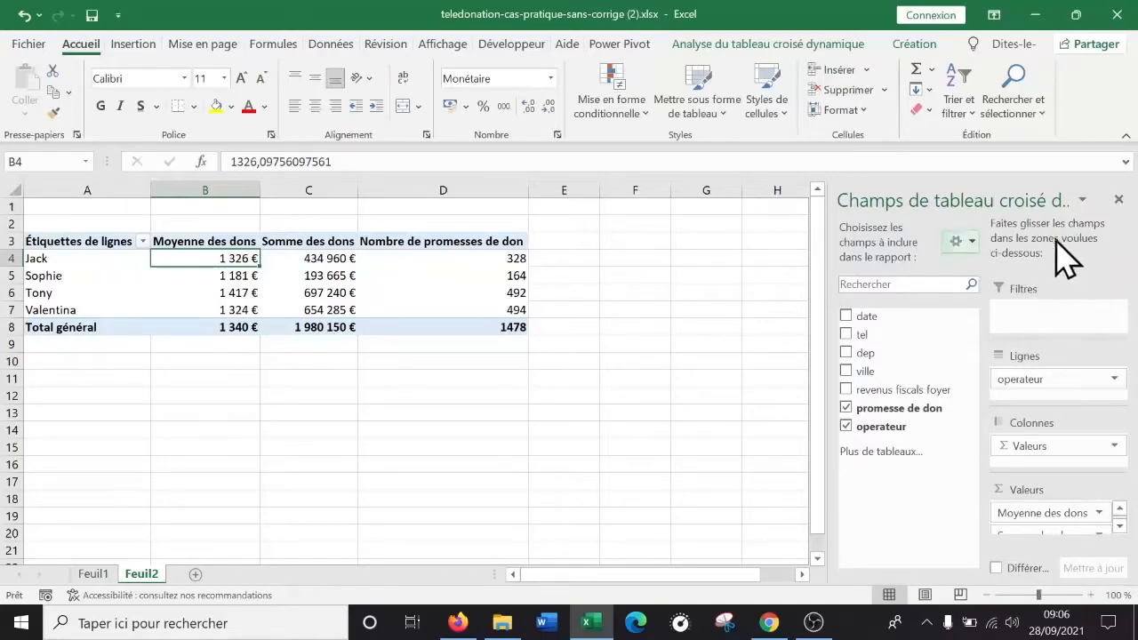
pyautogui.click(967, 241)
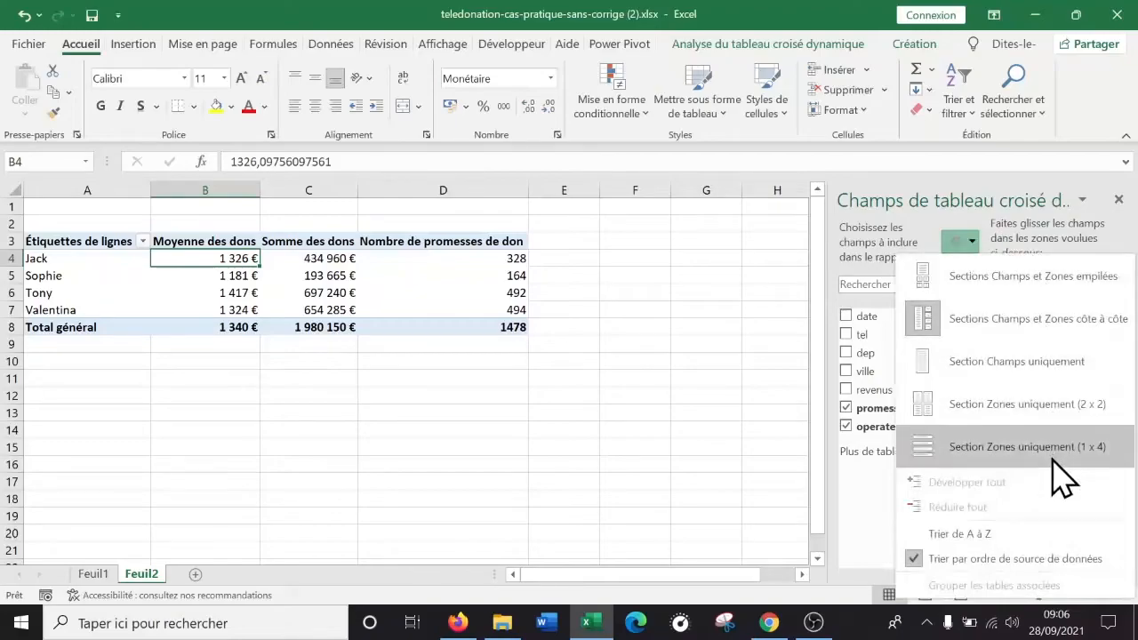
pyautogui.click(1036, 411)
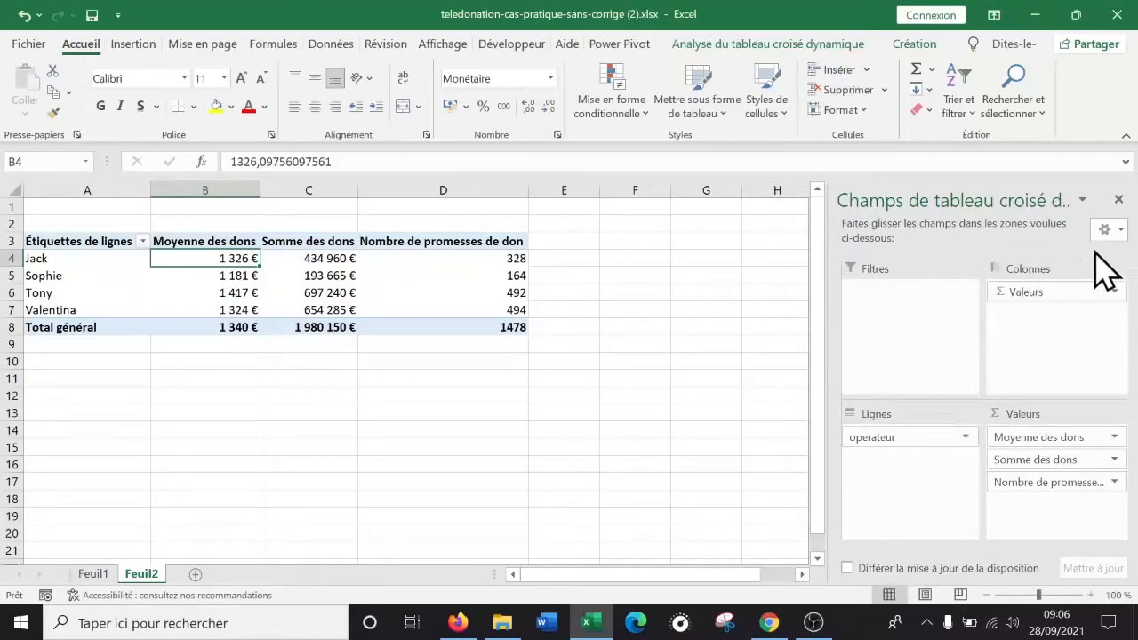
# Set the field list back to stacked fields and areas, and enlarge its drop areas slightly
pyautogui.click(1118, 231)
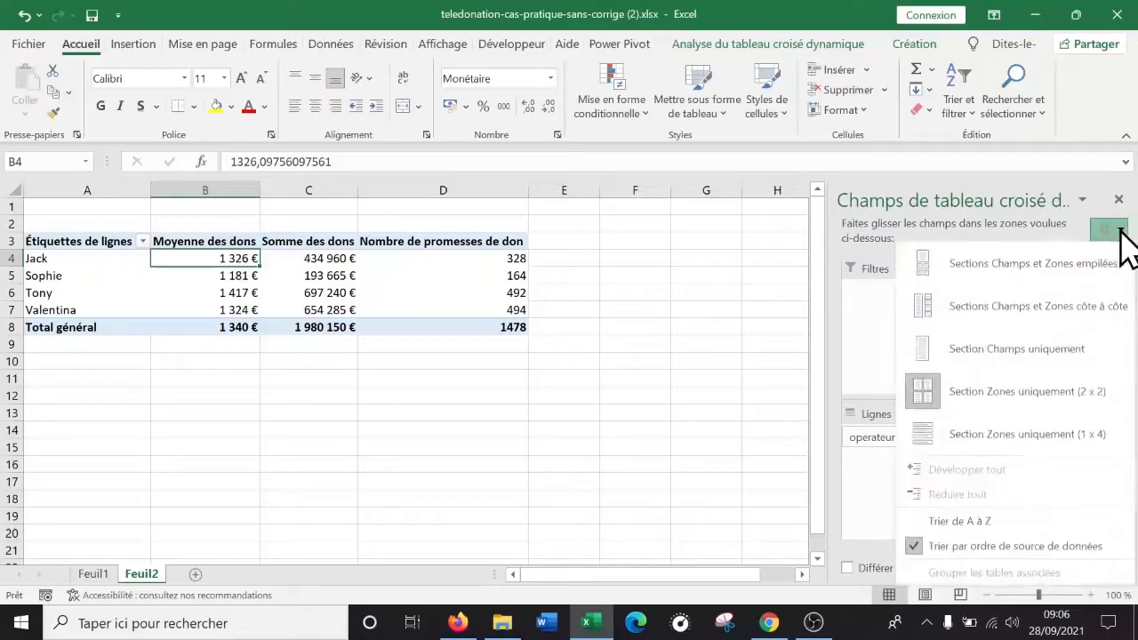
pyautogui.click(1051, 276)
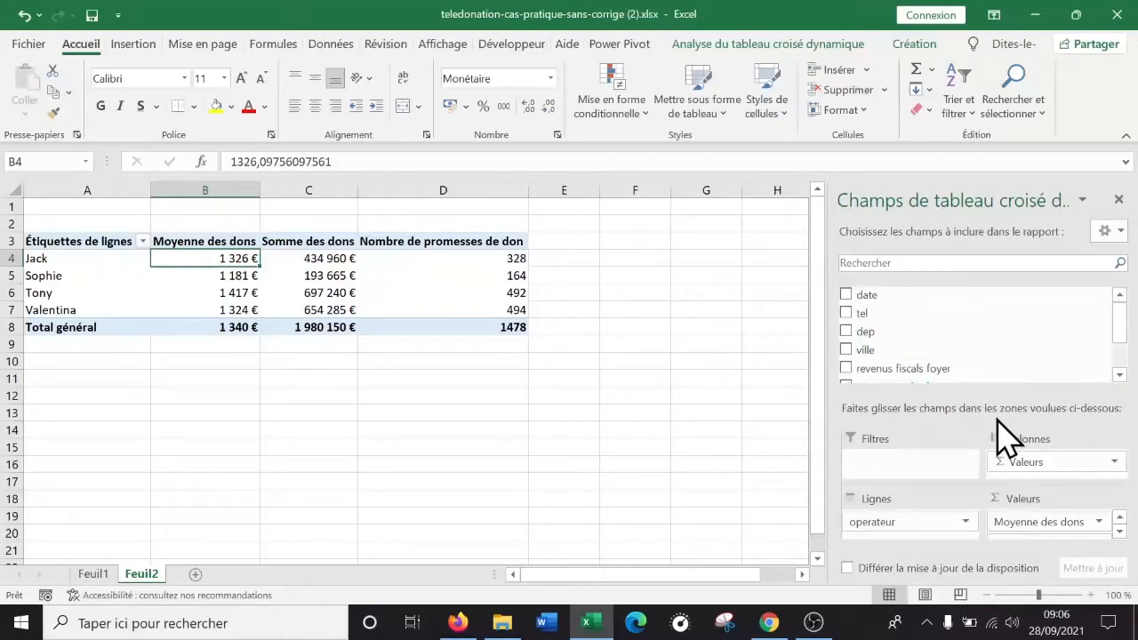
pyautogui.moveTo(1005, 391)
pyautogui.mouseDown()
pyautogui.moveTo(1006, 325)
pyautogui.moveTo(995, 391)
pyautogui.mouseUp()
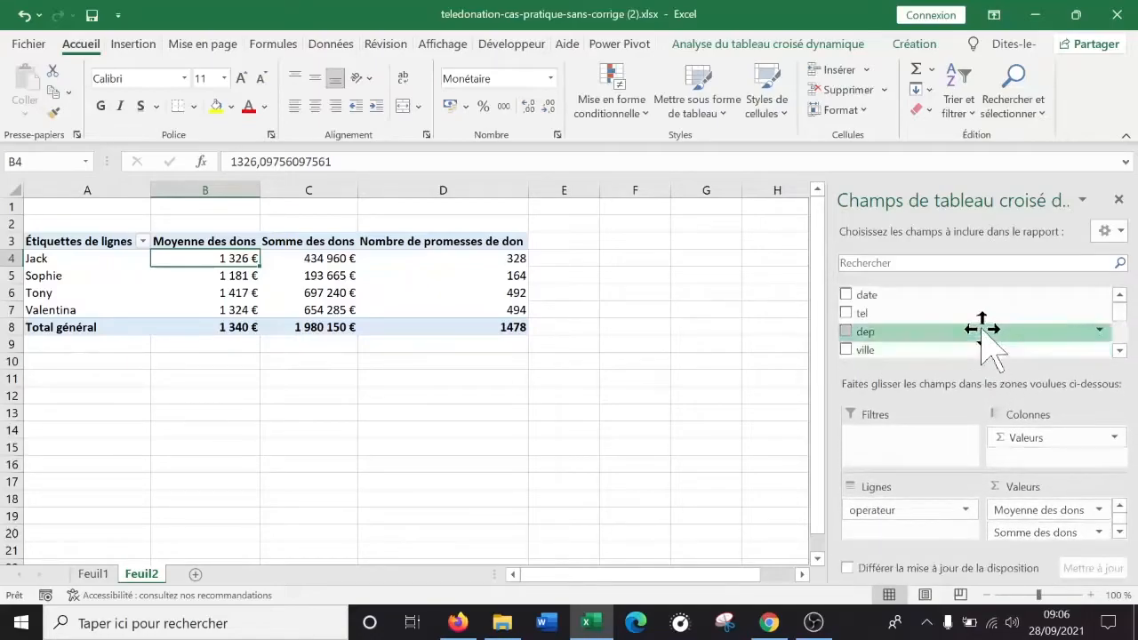
# Collapse the ribbon to give the worksheet and the pivot table field list more room
pyautogui.click(1126, 135)
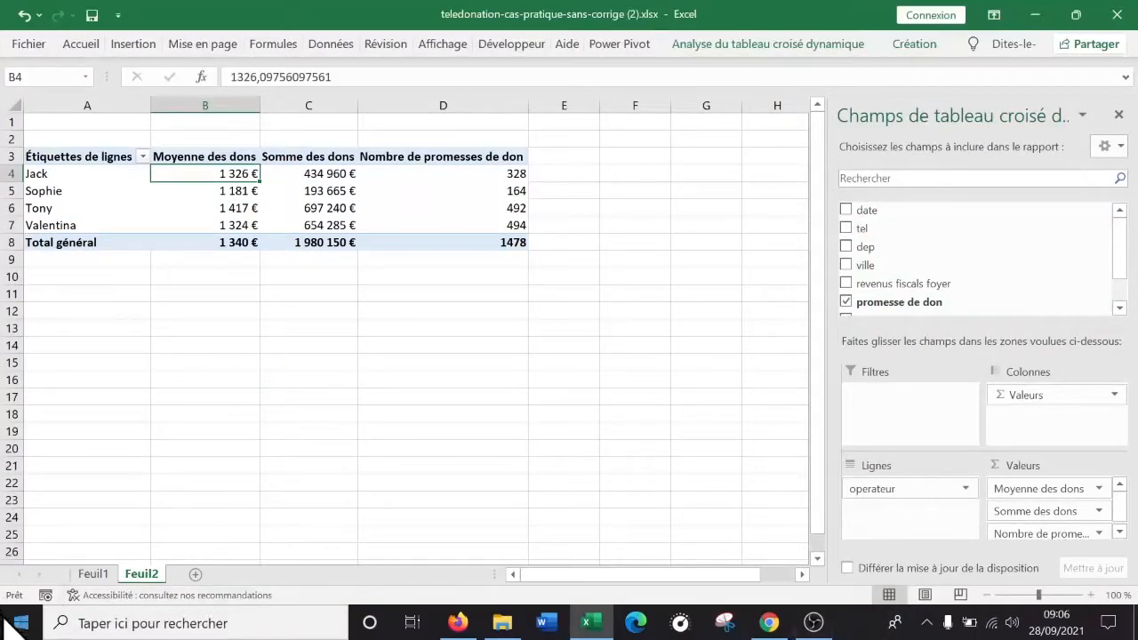
pyautogui.rightClick(842, 628)
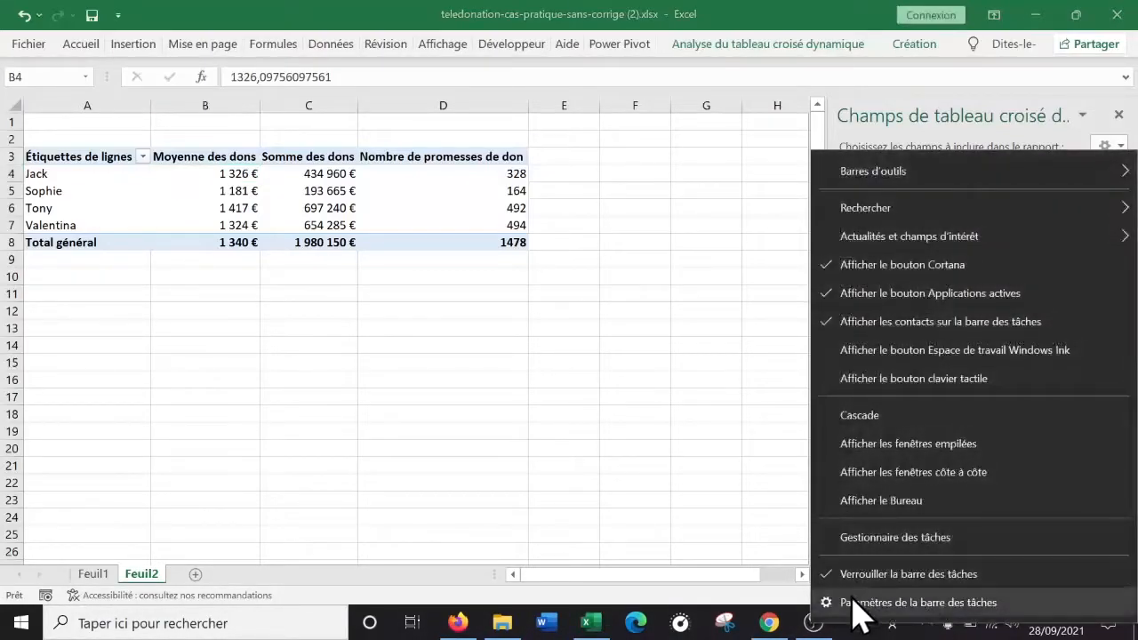
pyautogui.click(911, 612)
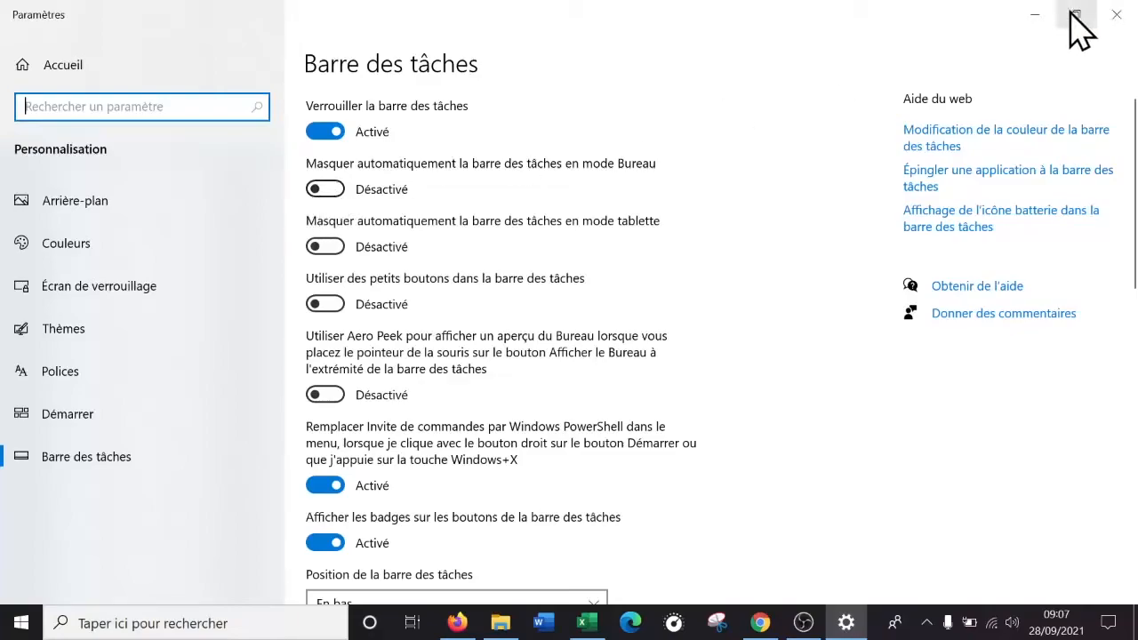
pyautogui.click(1116, 15)
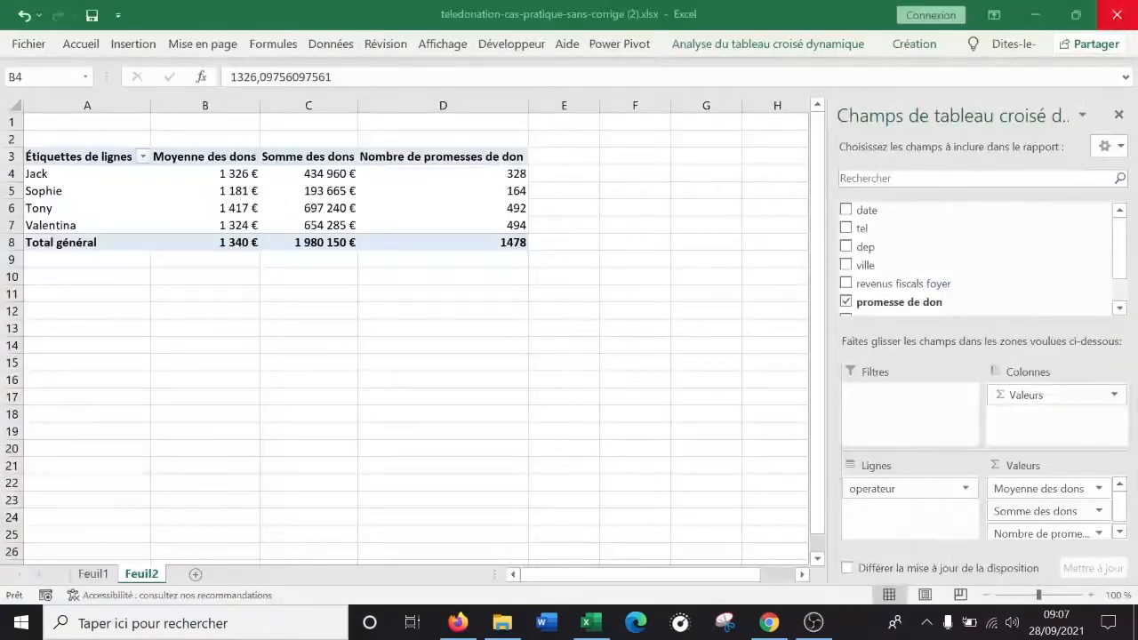
# Enlarge the drop areas of the field list until all three value fields fit in Valeurs without scrolling
pyautogui.click(1119, 532)
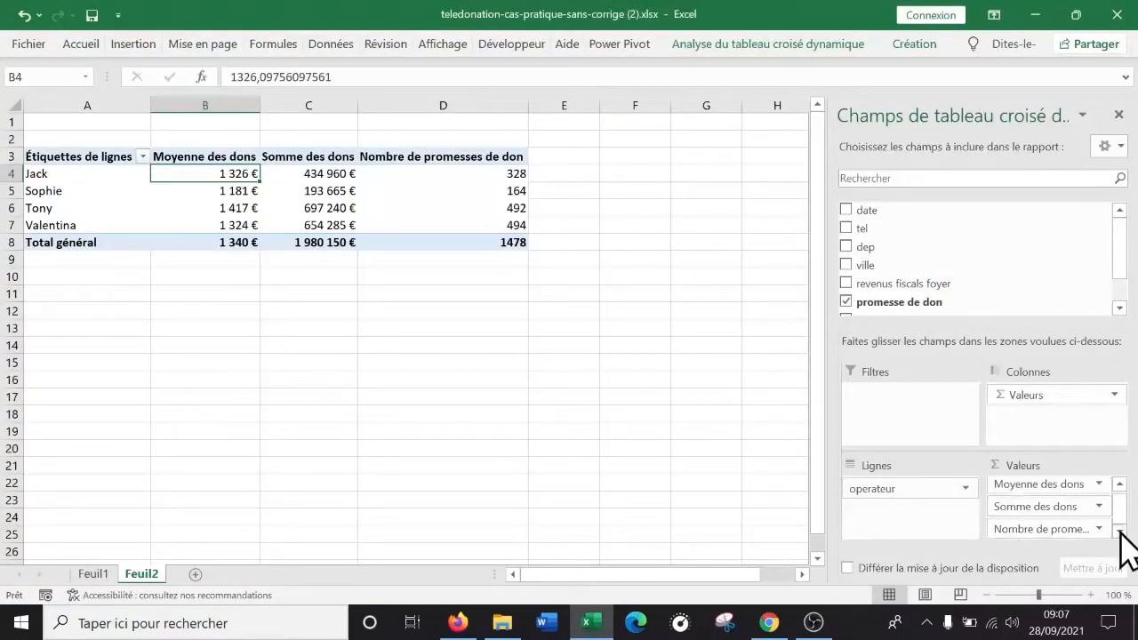
pyautogui.click(1119, 485)
pyautogui.click(1120, 532)
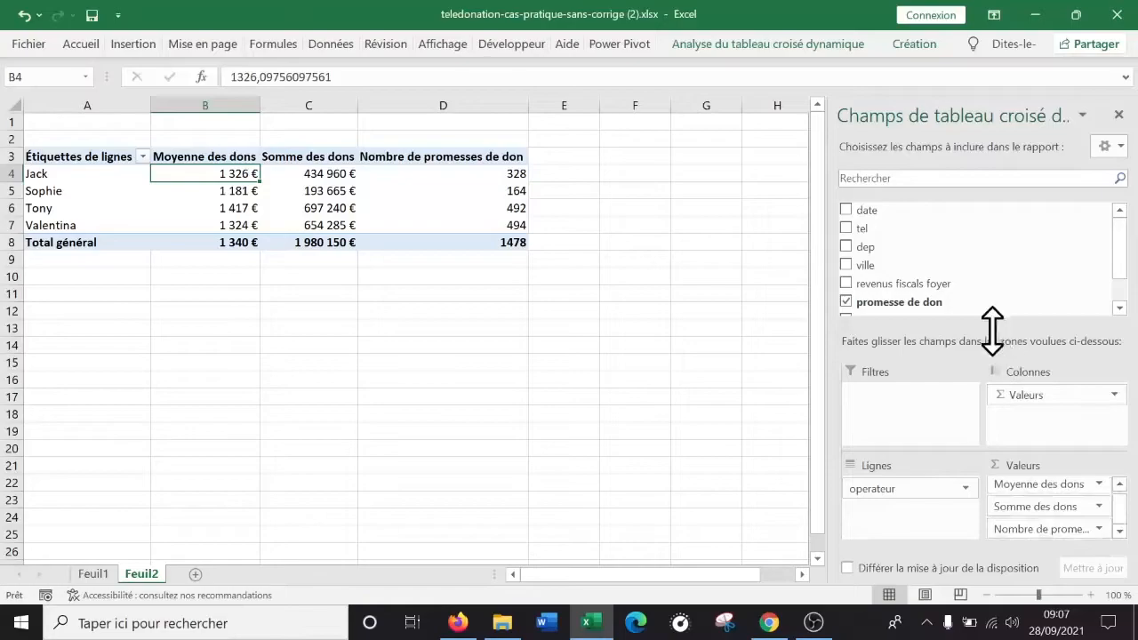
pyautogui.moveTo(991, 325); pyautogui.dragTo(994, 380)
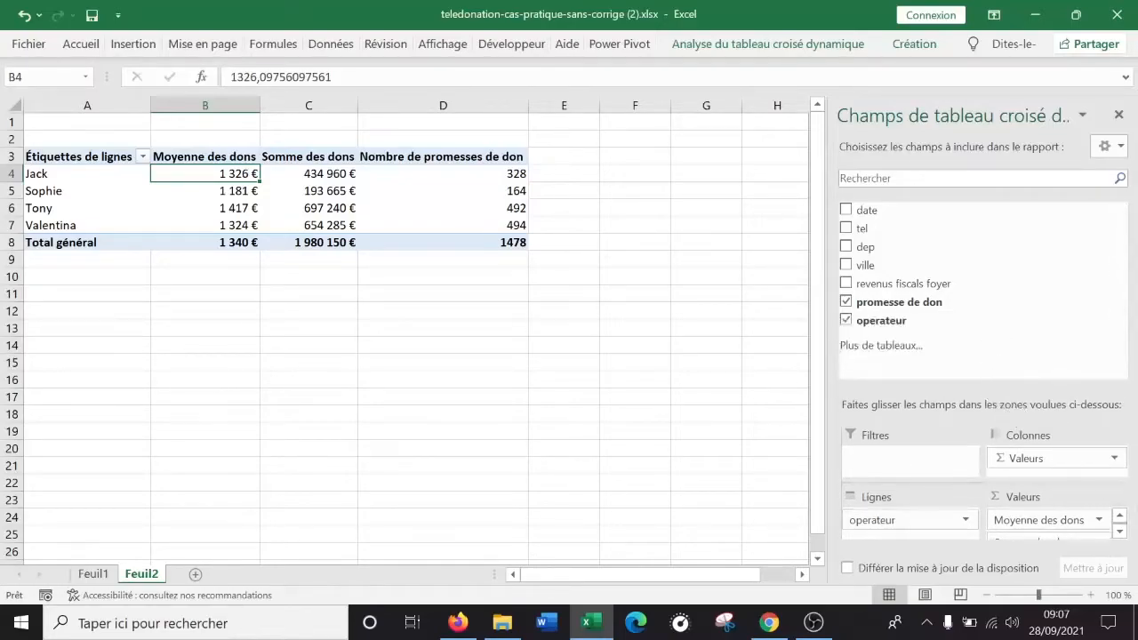
pyautogui.click(1119, 531)
pyautogui.click(1120, 531)
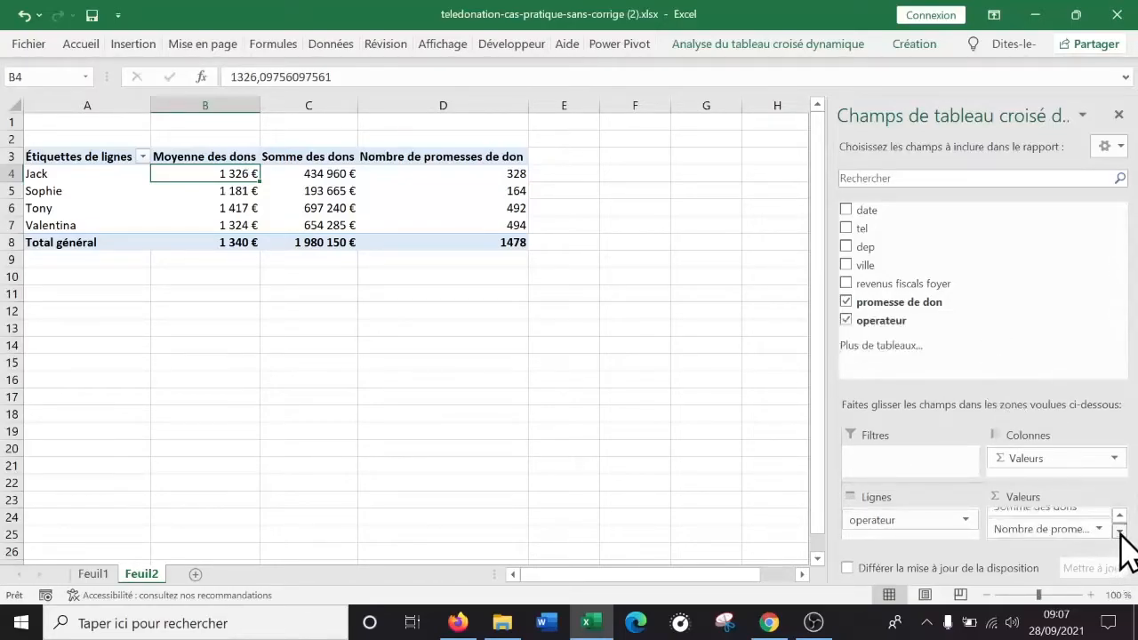
pyautogui.click(1120, 516)
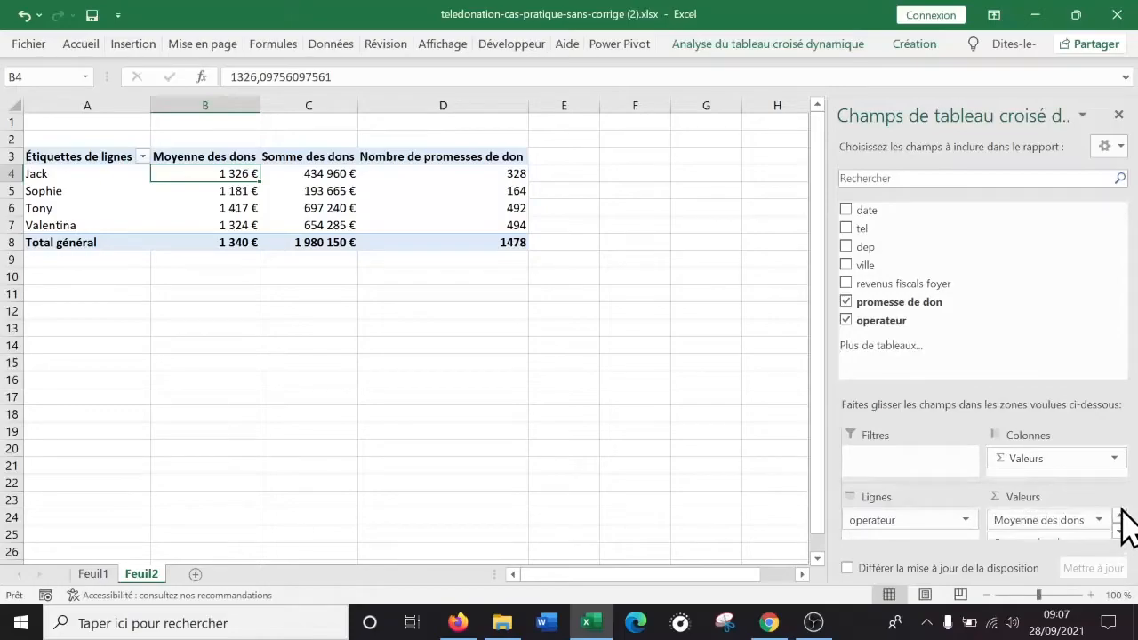
pyautogui.click(1122, 533)
pyautogui.click(1121, 533)
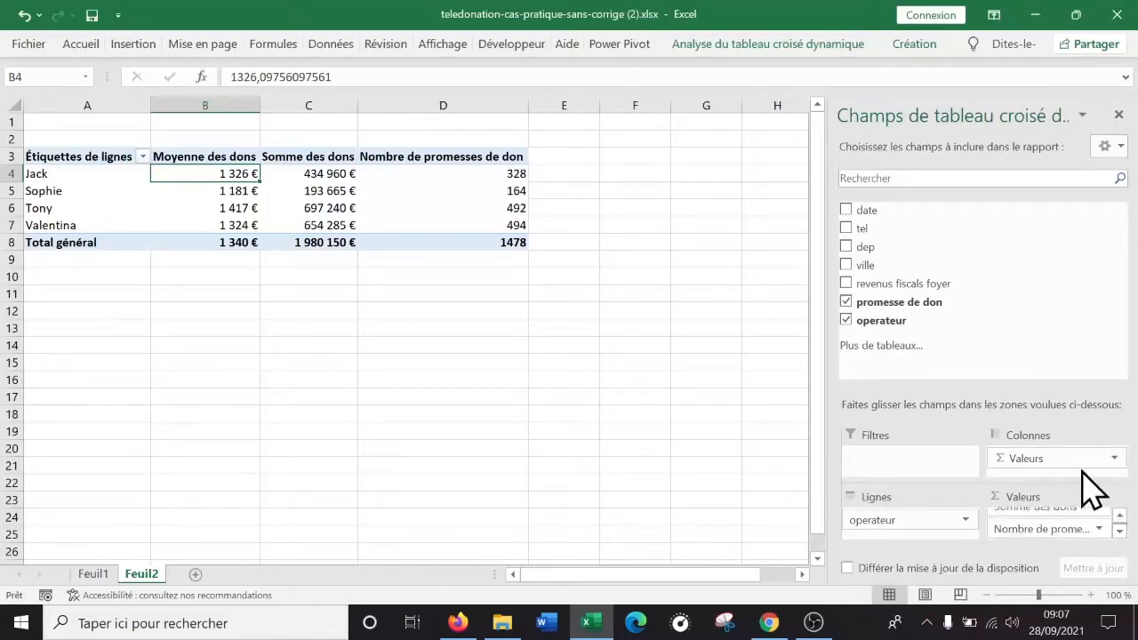
pyautogui.moveTo(1029, 392); pyautogui.dragTo(1031, 312)
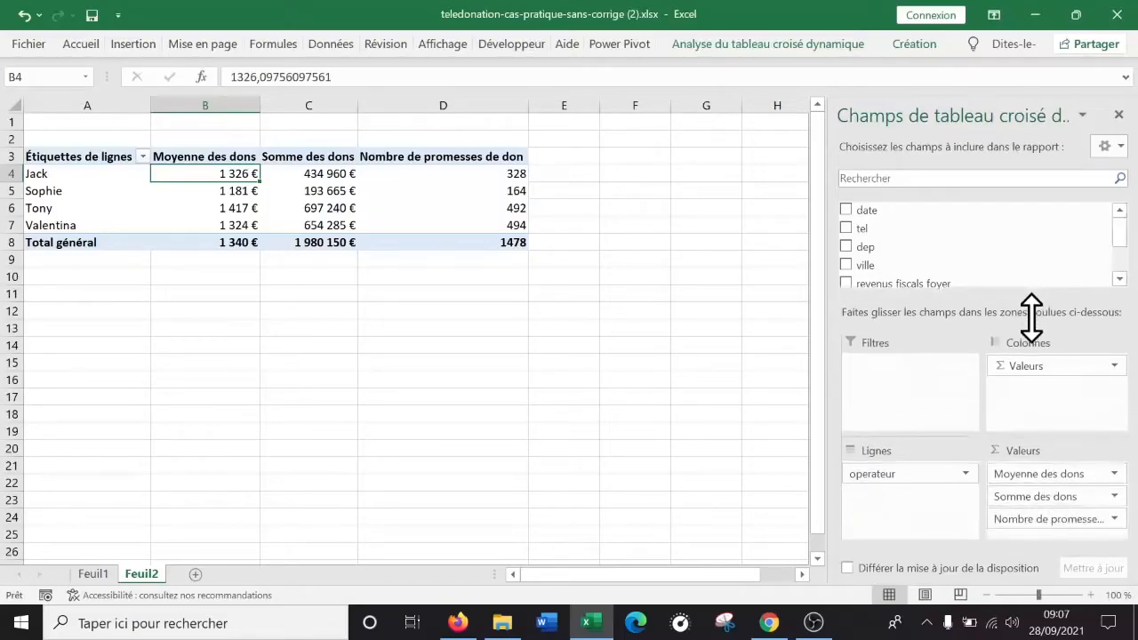
# Review the value field settings of Nombre de promesses de don without changing them
pyautogui.scroll(-2, 930, 266)
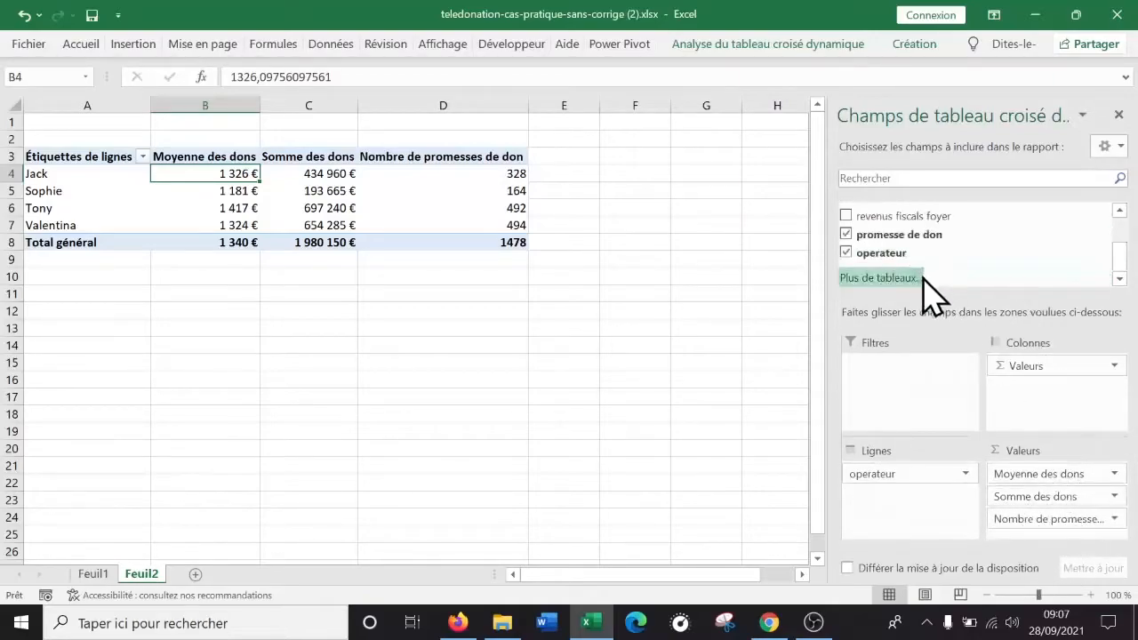
pyautogui.moveTo(880, 253); pyautogui.dragTo(1066, 508)
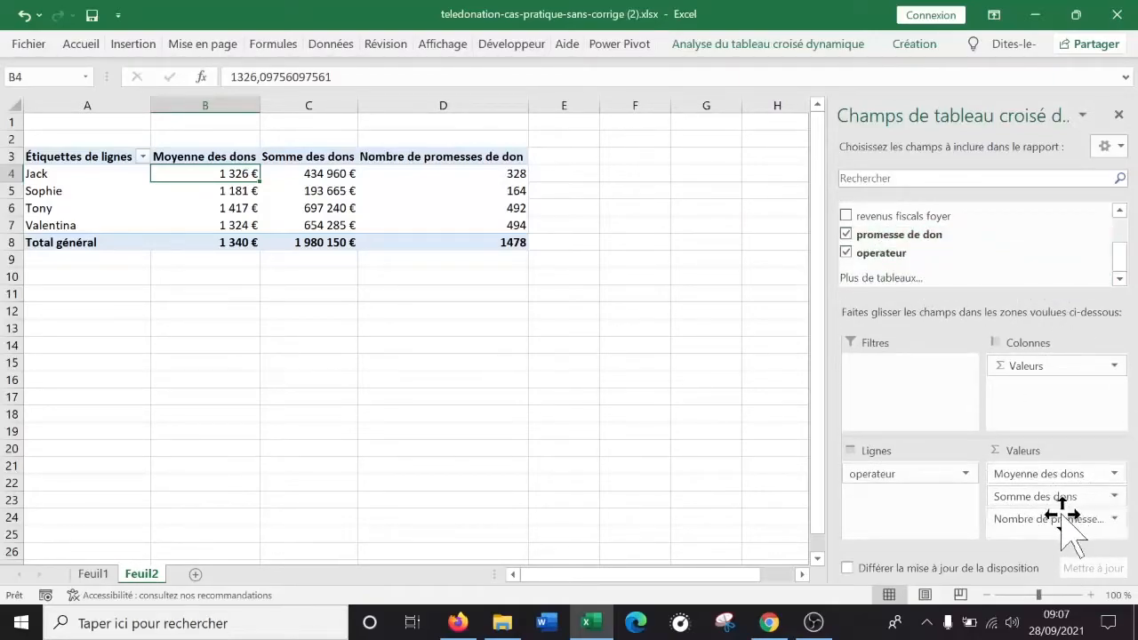
pyautogui.click(1113, 520)
pyautogui.click(1056, 500)
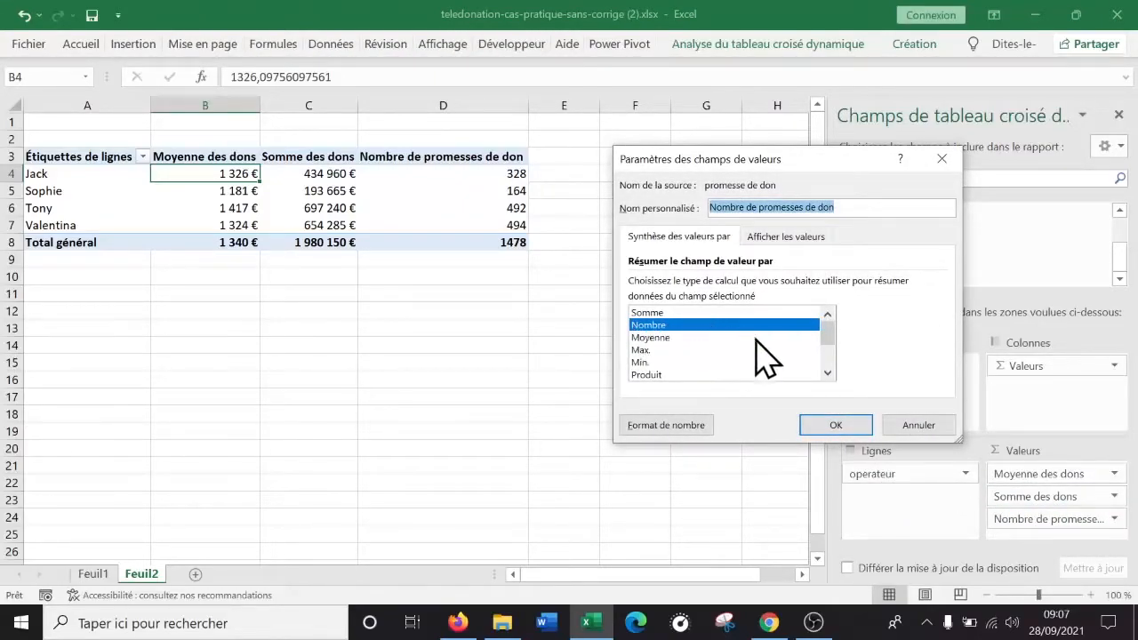
pyautogui.click(838, 426)
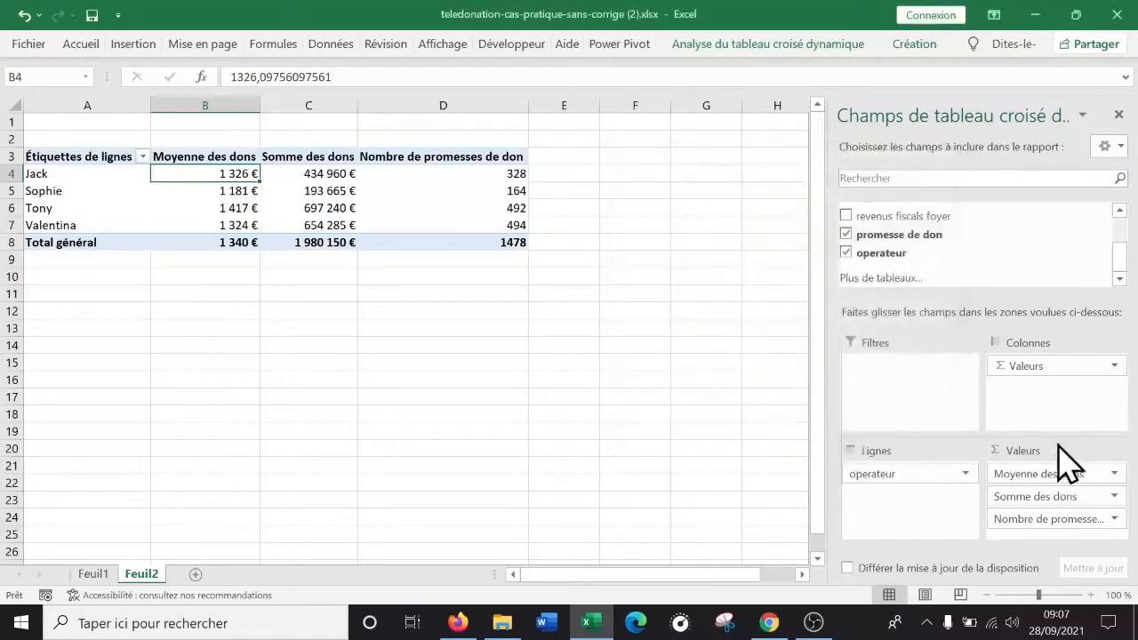
# Remove Nombre de promesses de don from the Valeurs area and add promesse de don there again
pyautogui.click(1116, 519)
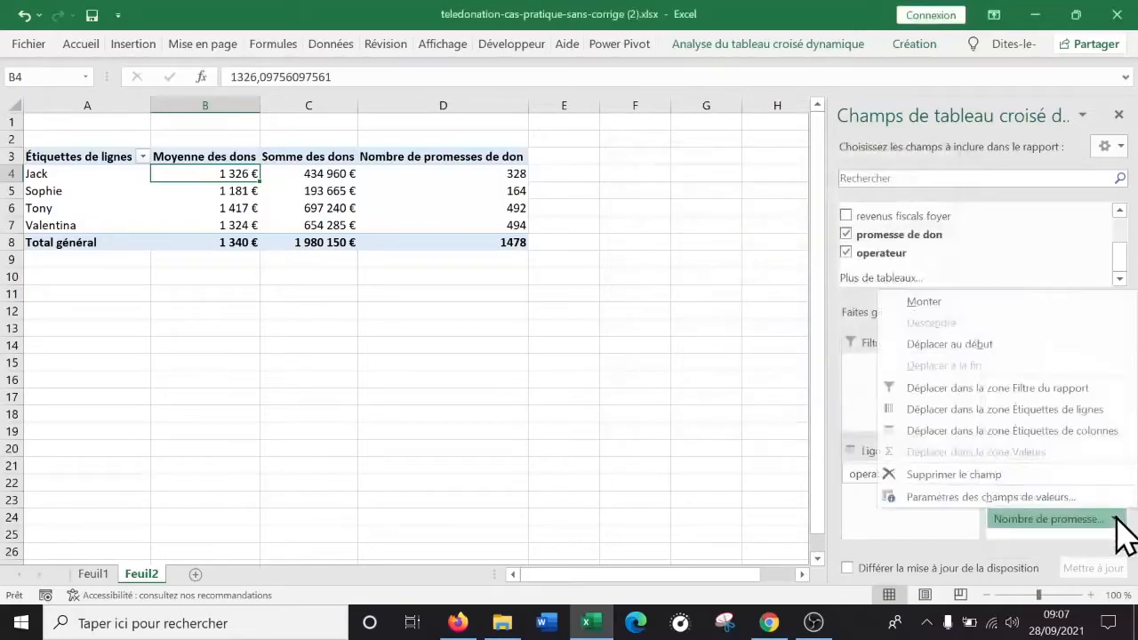
pyautogui.click(987, 474)
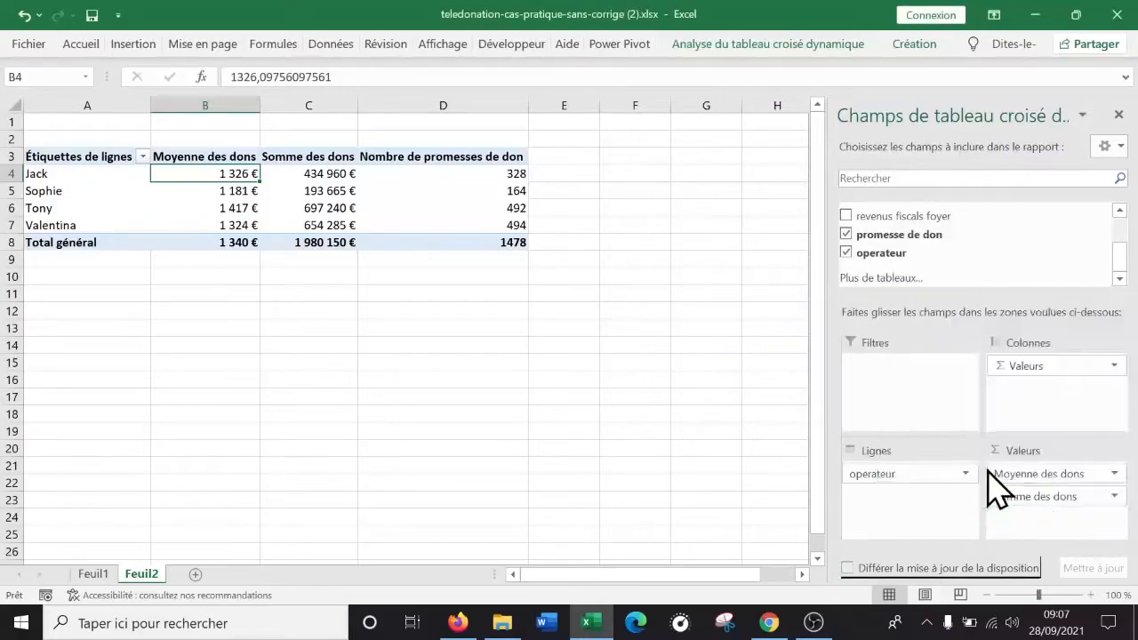
pyautogui.click(905, 253)
pyautogui.moveTo(904, 254); pyautogui.dragTo(1067, 520)
# Summarise the re-added promesse de don field by Nombre and name it Nombre de promesses de don
pyautogui.click(1111, 519)
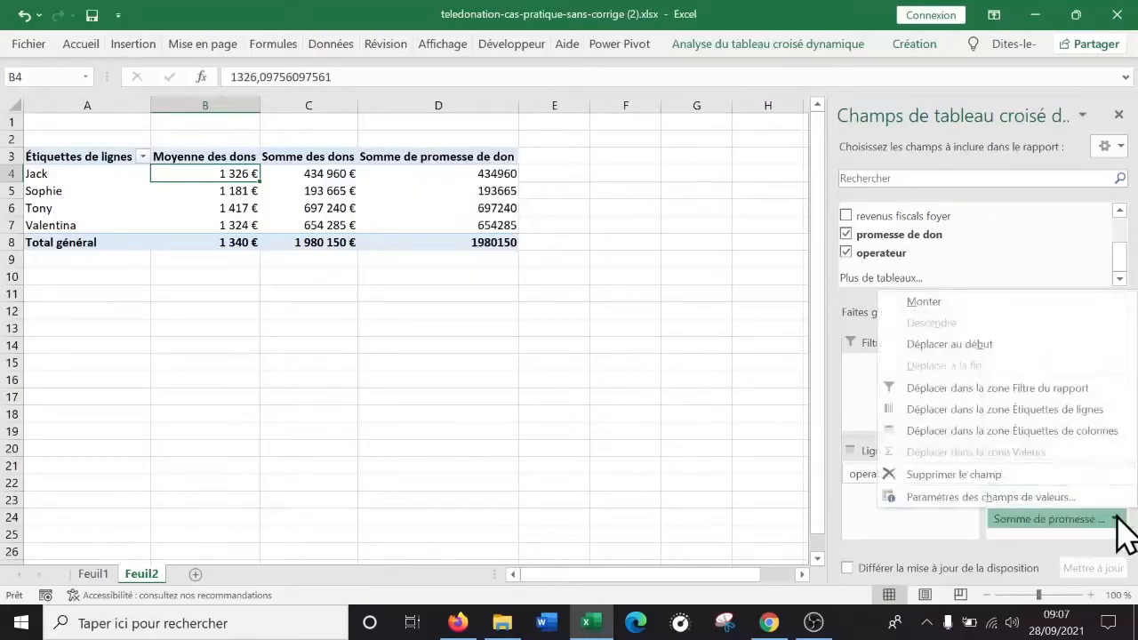
pyautogui.click(1044, 496)
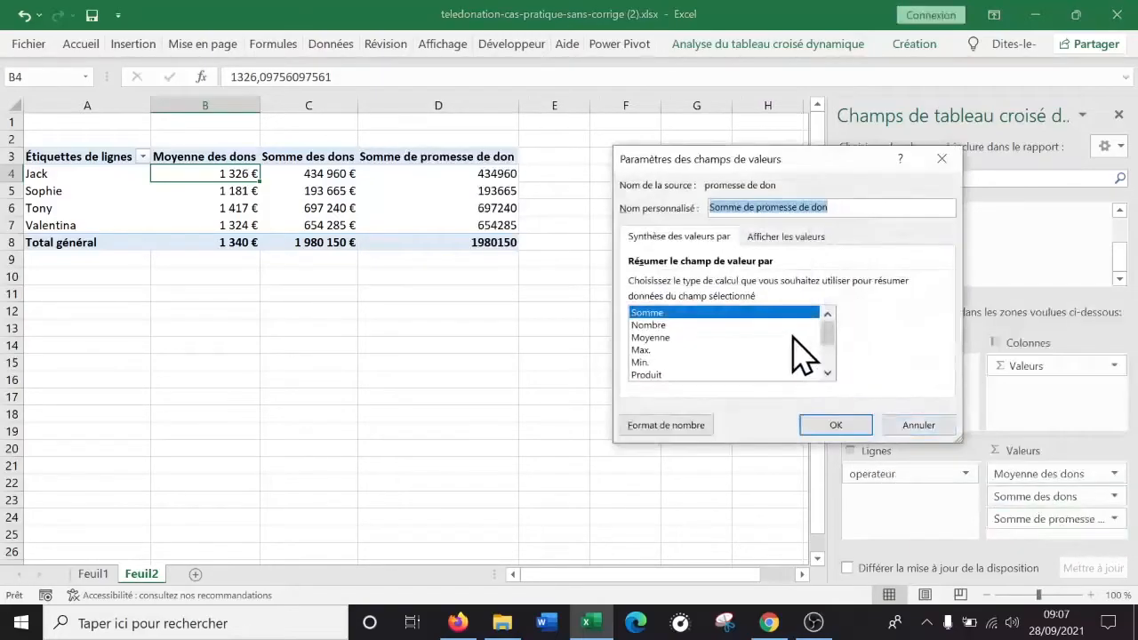
pyautogui.click(657, 326)
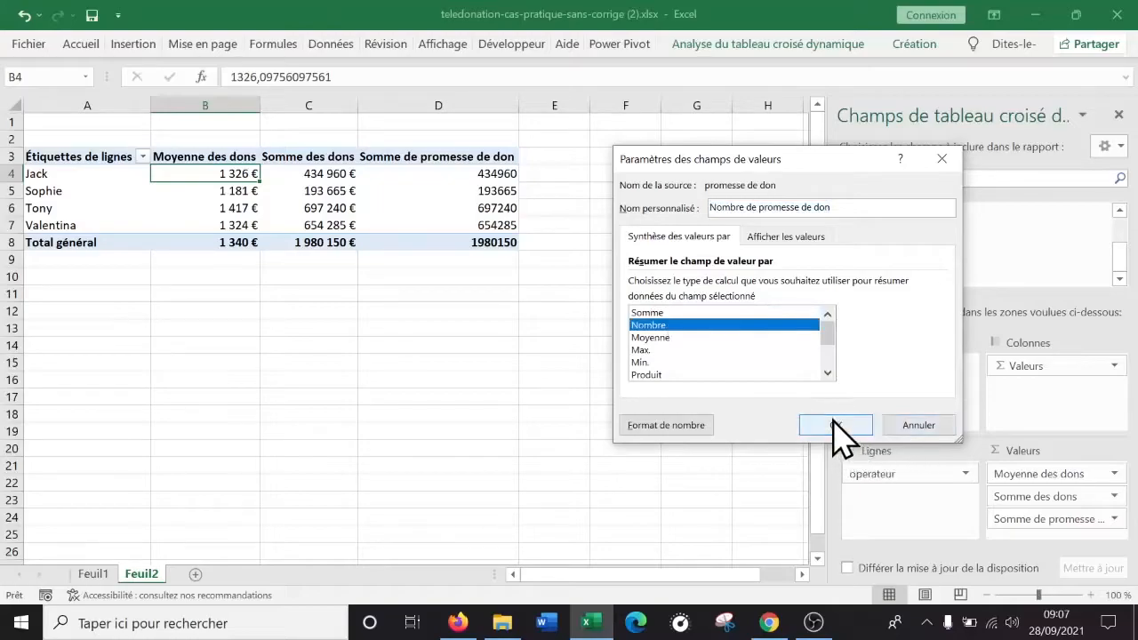
pyautogui.click(799, 207)
pyautogui.write('s')
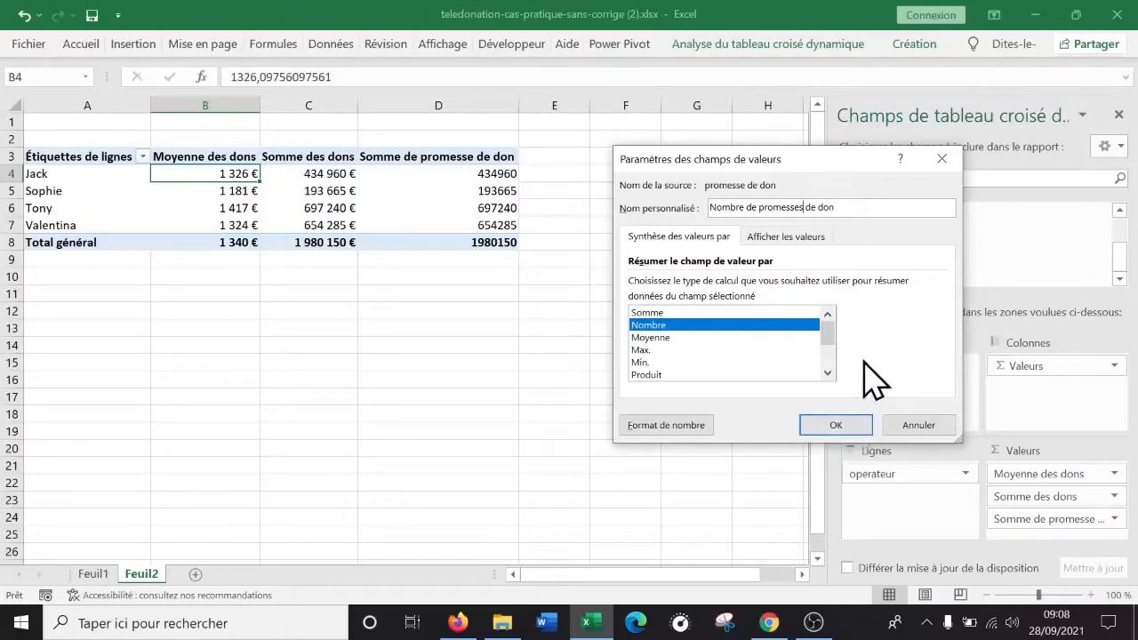
pyautogui.click(843, 430)
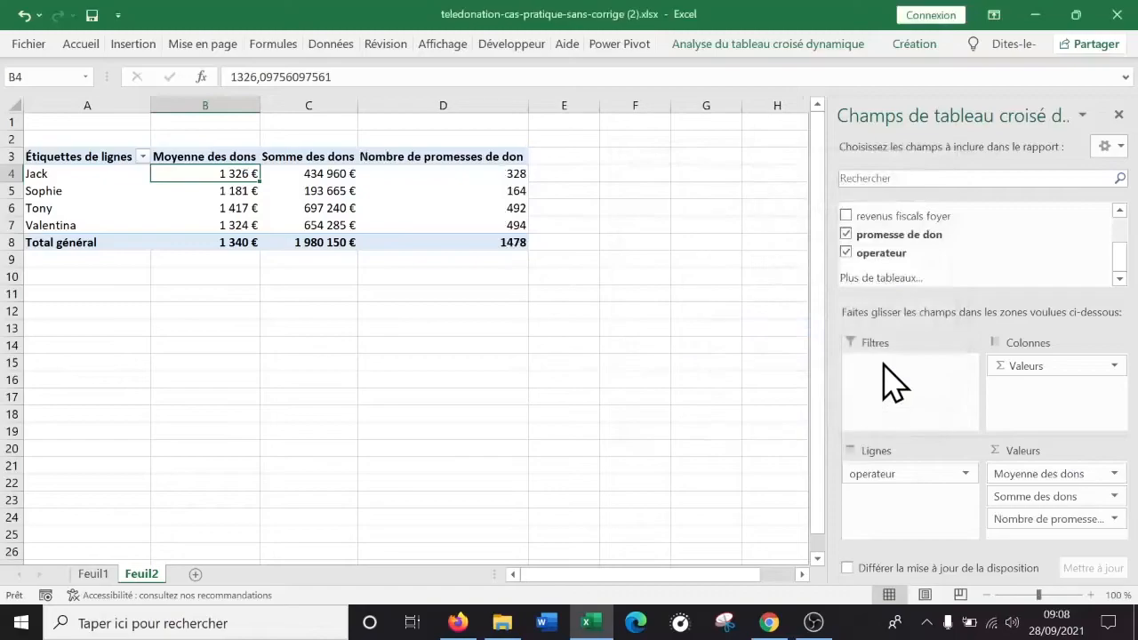
# Examine the number of promesses de don per operateur and compare the operators' results in rows 7 and 6
pyautogui.click(732, 208)
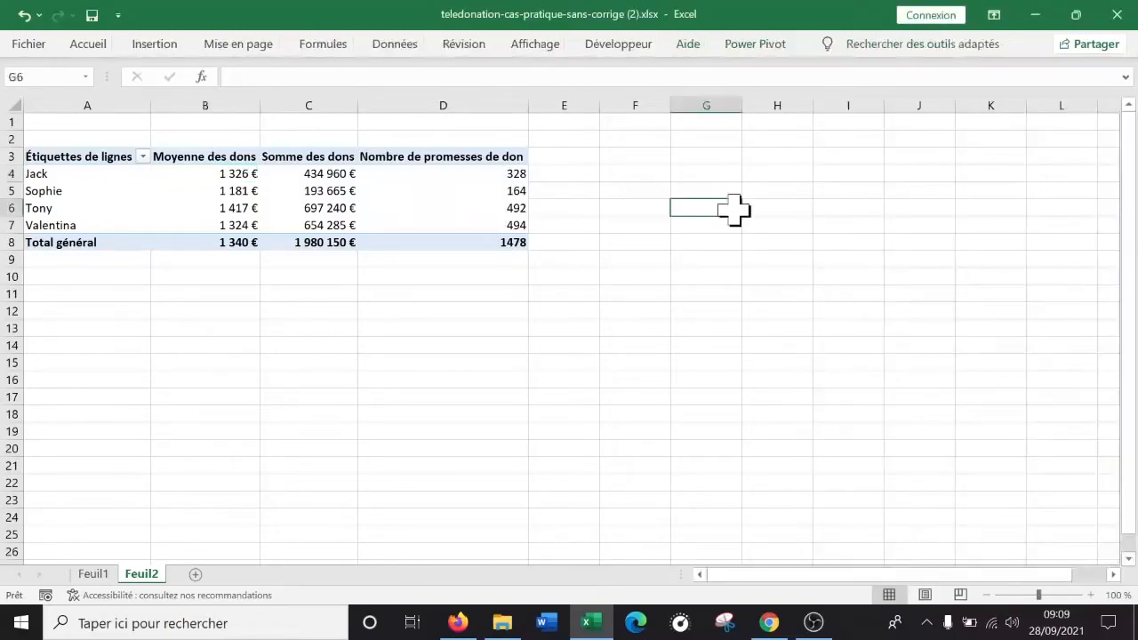
pyautogui.click(551, 310)
pyautogui.click(462, 173)
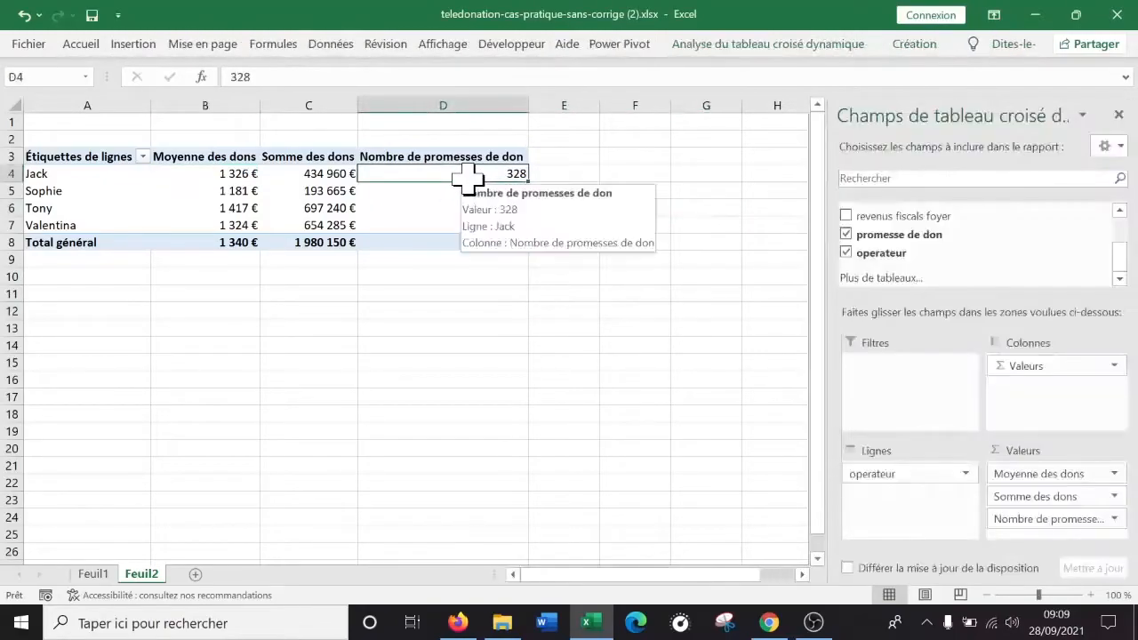
pyautogui.click(346, 329)
pyautogui.click(435, 225)
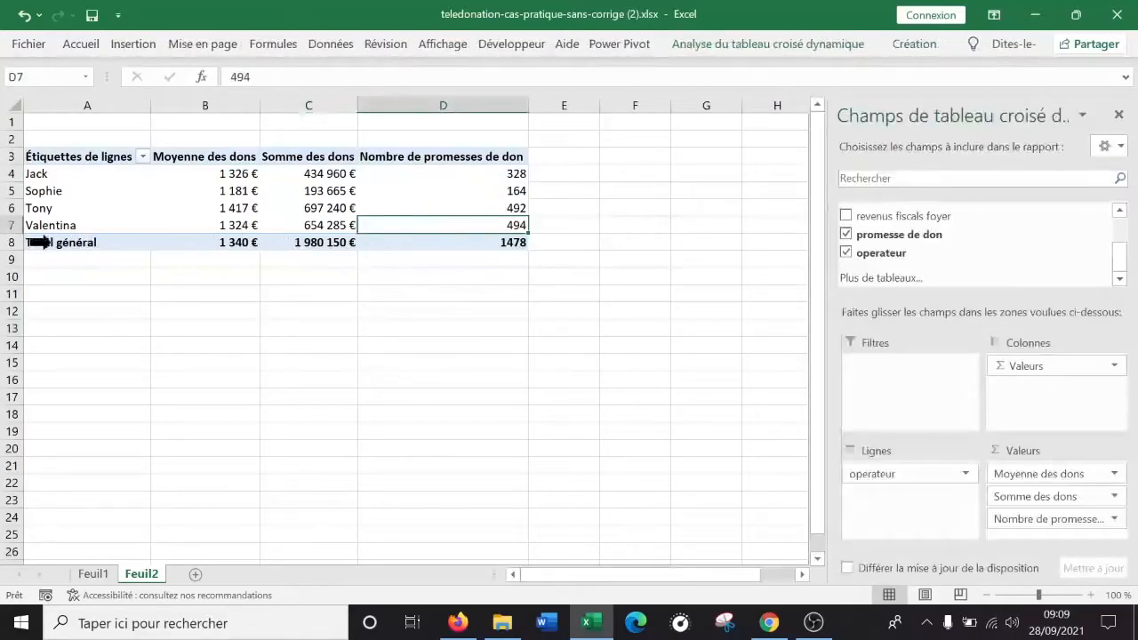
pyautogui.click(5, 225)
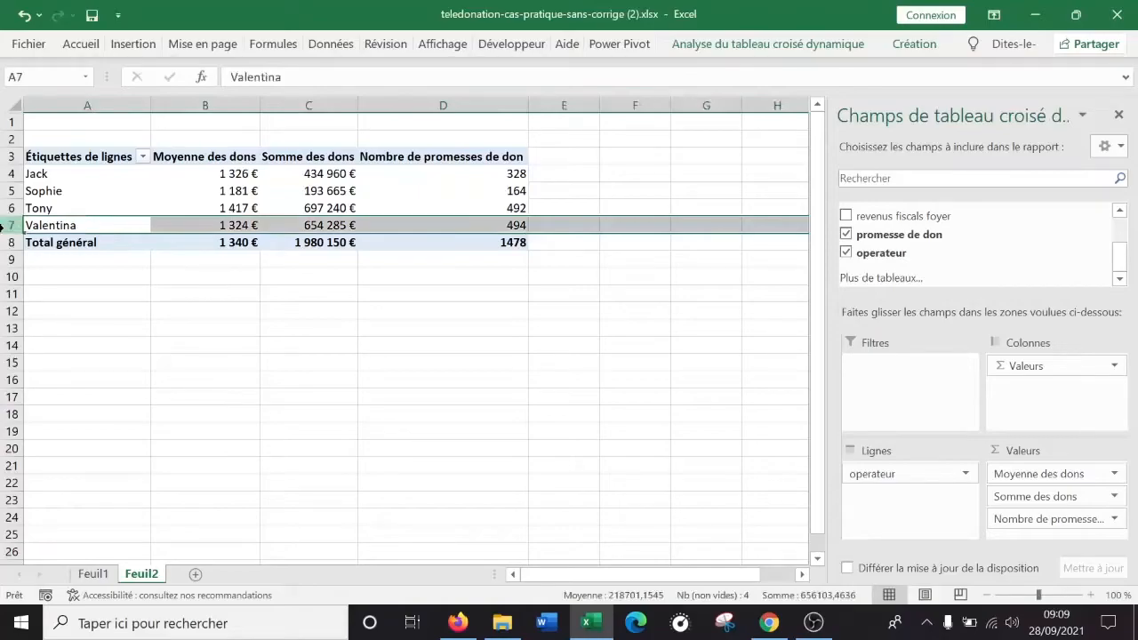
pyautogui.click(7, 207)
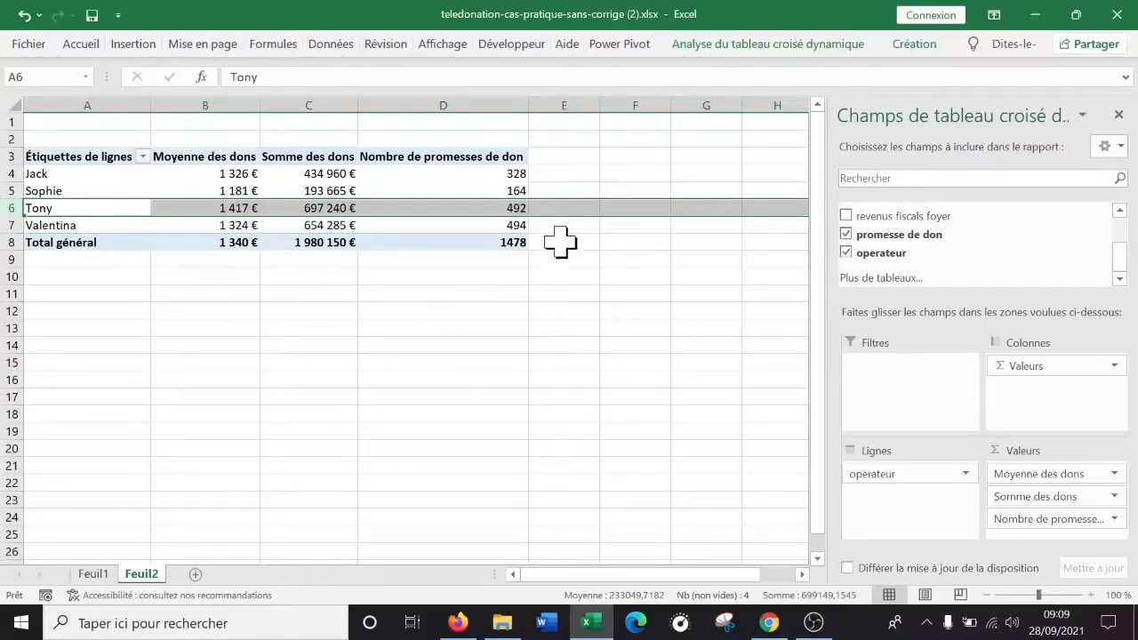
# Try a formula in E4 multiplying the Moyenne des dons in B4 by the Nombre de promesses de don in D4
pyautogui.click(569, 174)
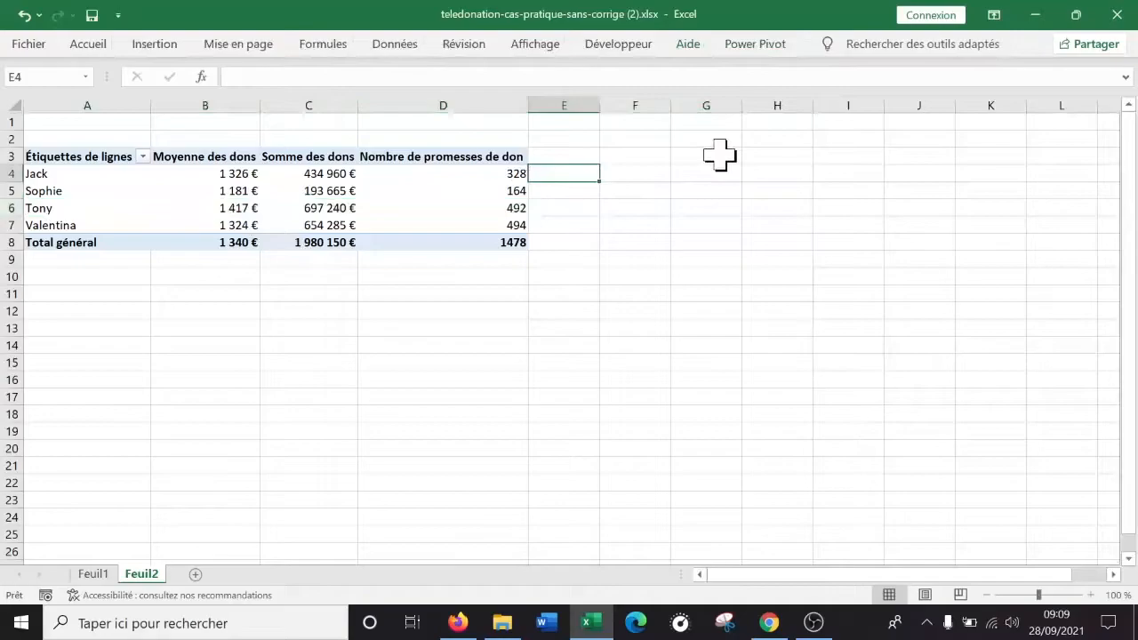
pyautogui.write('=')
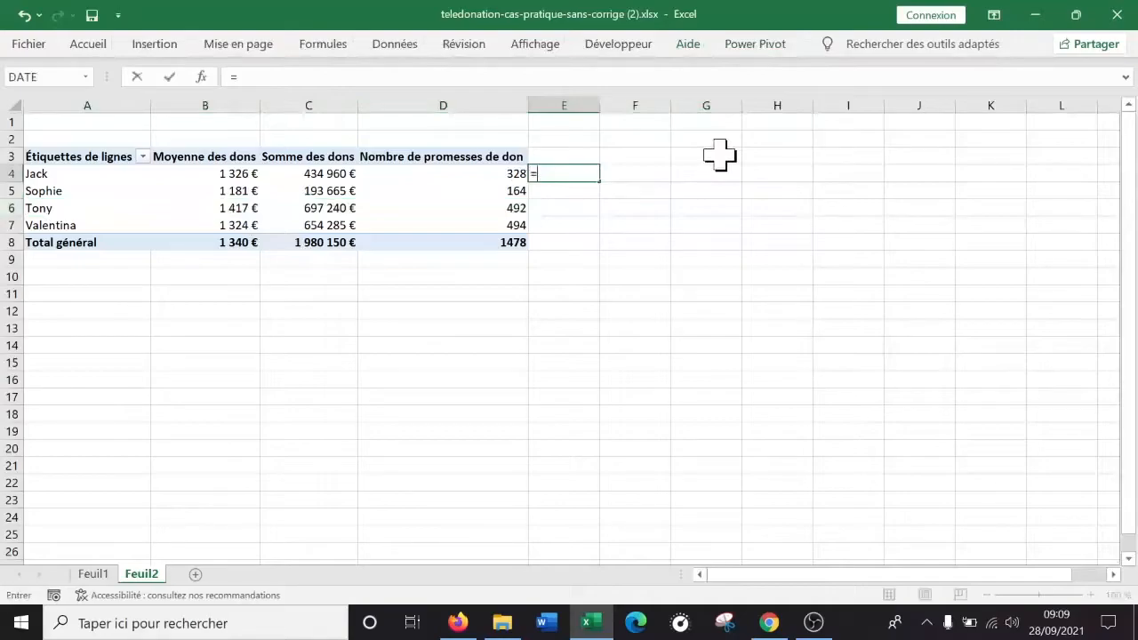
pyautogui.click(213, 174)
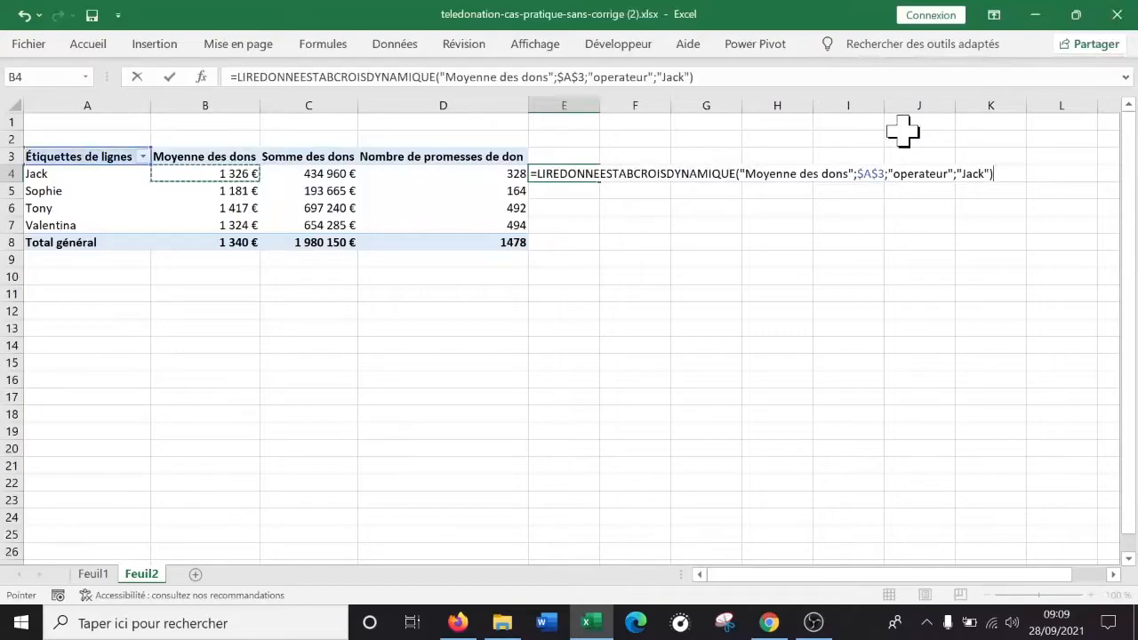
pyautogui.write('*')
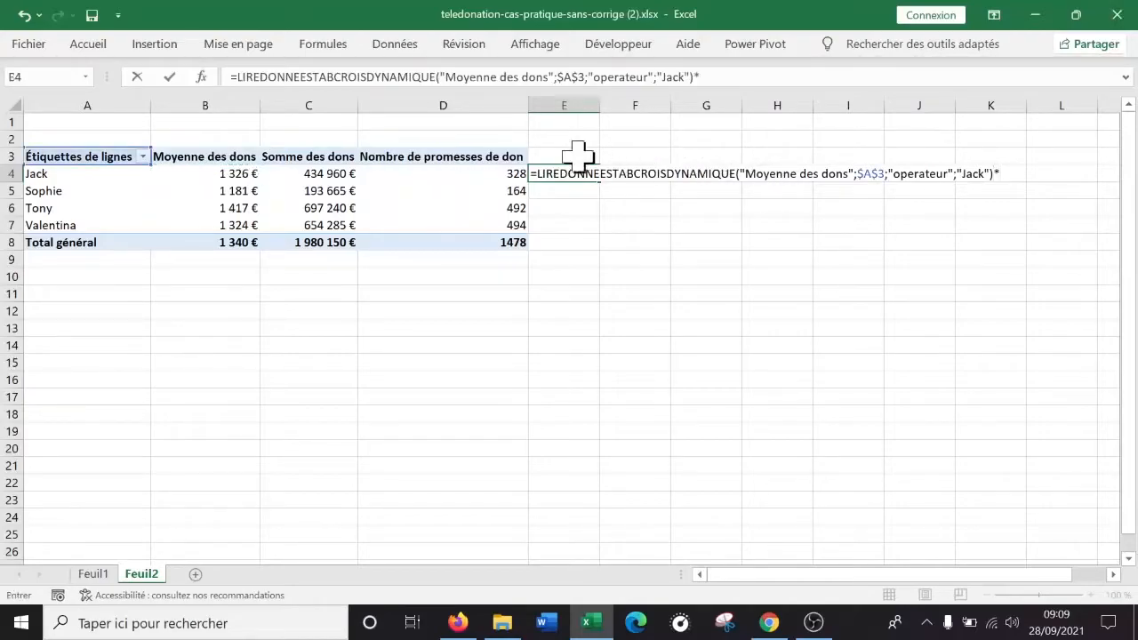
pyautogui.click(464, 173)
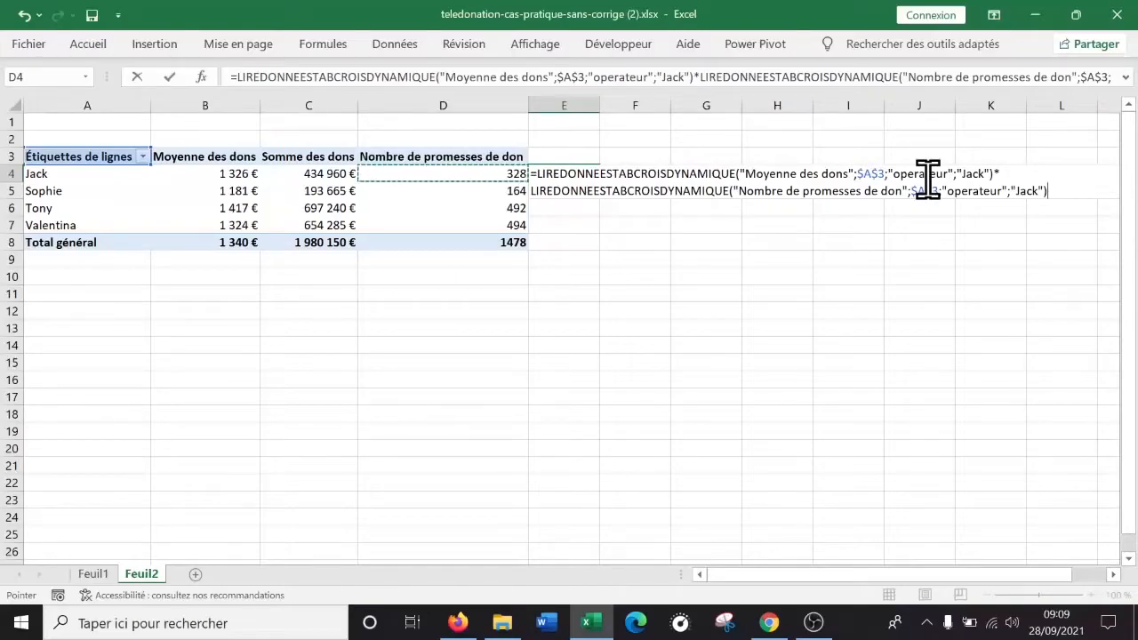
pyautogui.hotkey('ctrl', 'Return')
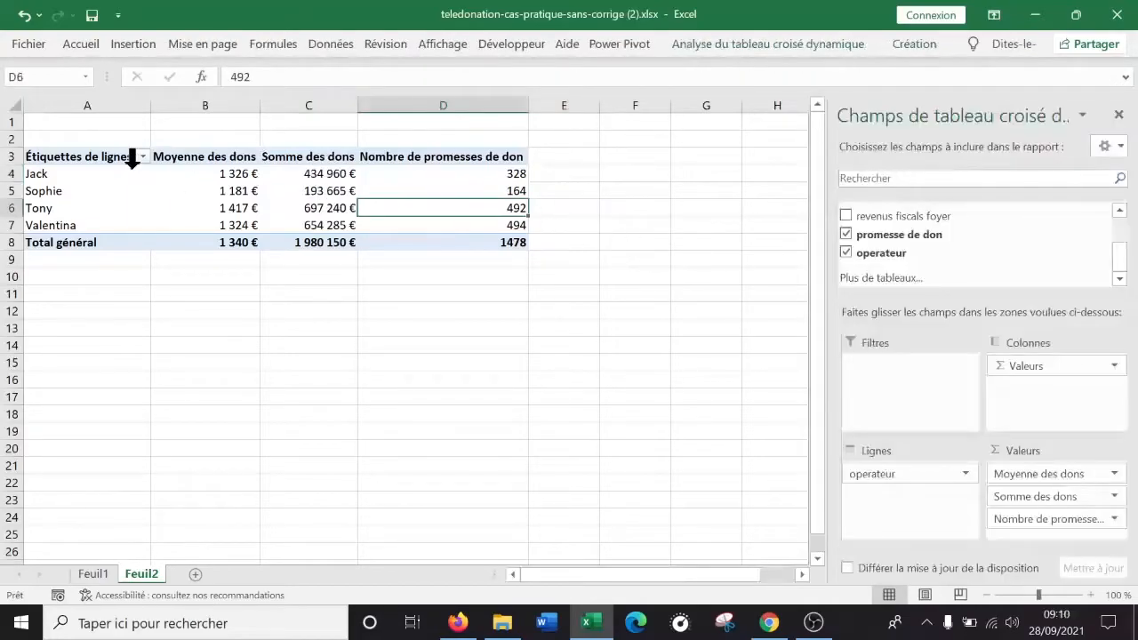
pyautogui.click(194, 190)
pyautogui.click(211, 226)
pyautogui.click(227, 208)
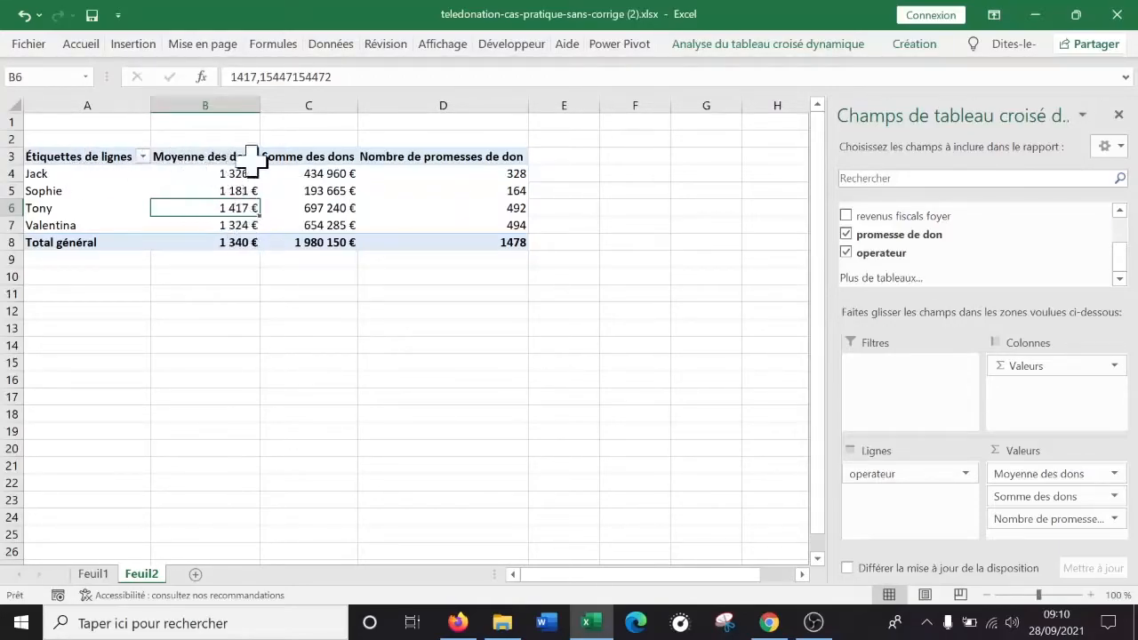
pyautogui.click(144, 158)
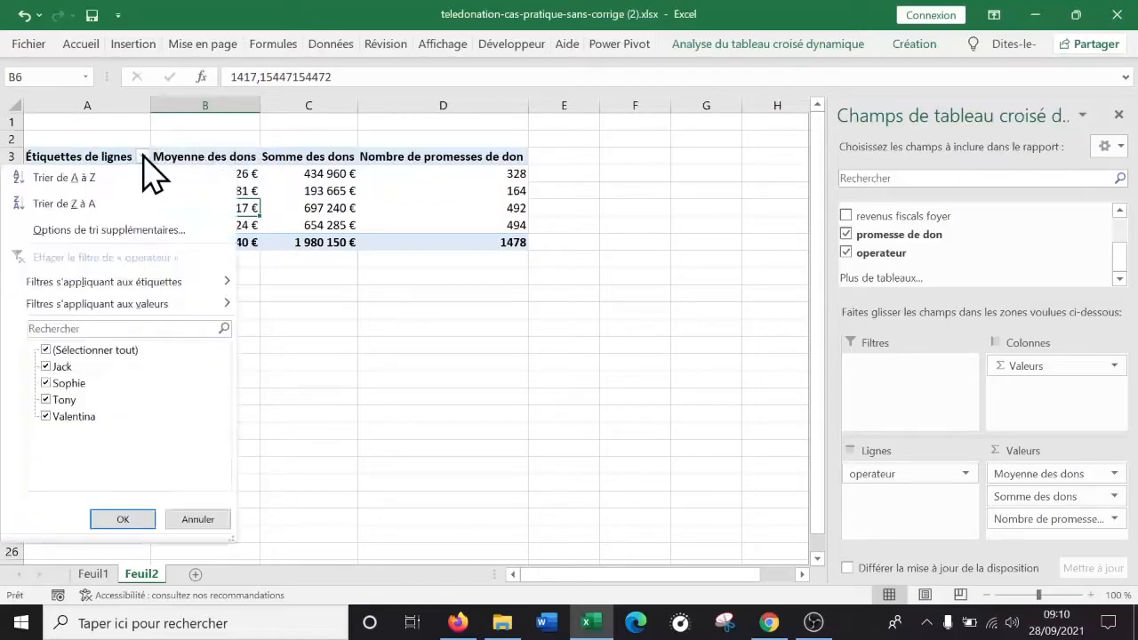
pyautogui.click(144, 157)
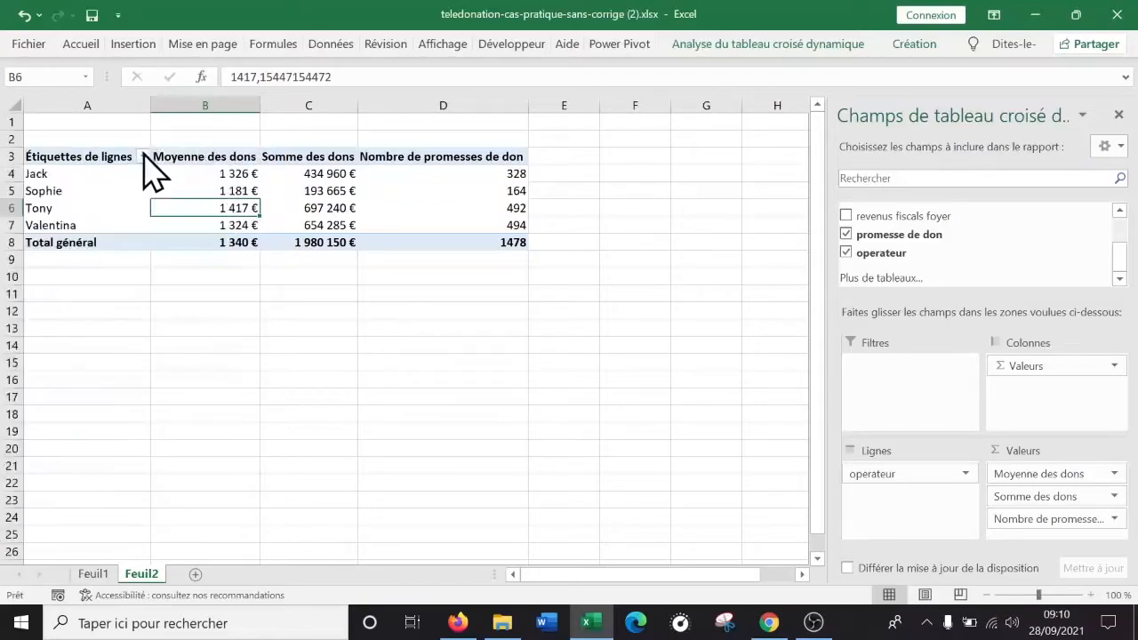
pyautogui.click(197, 190)
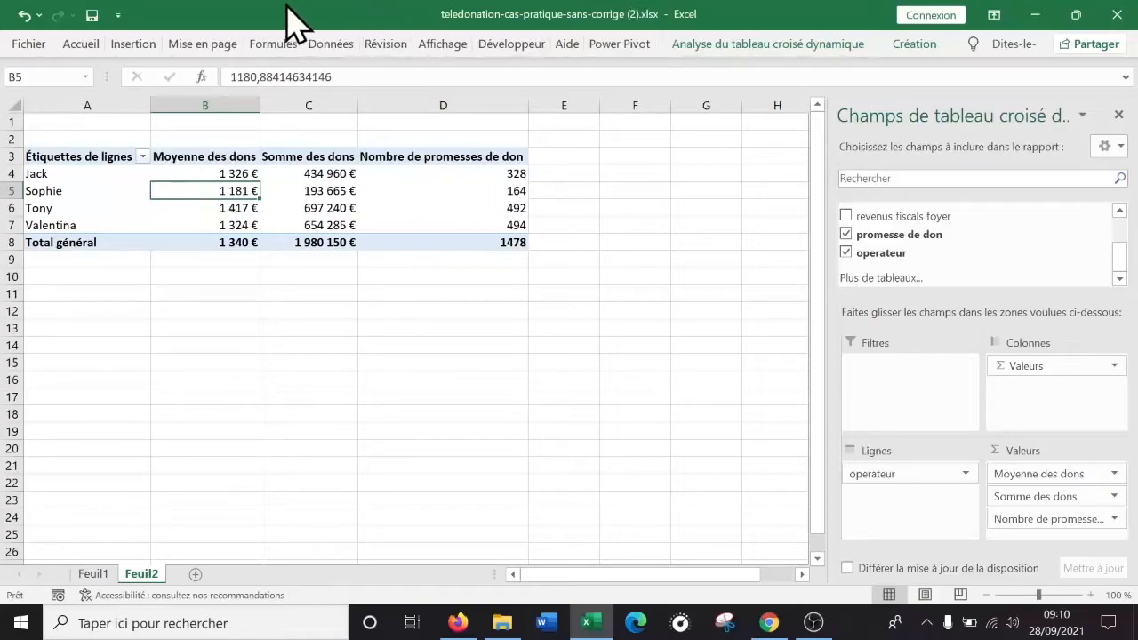
pyautogui.click(336, 49)
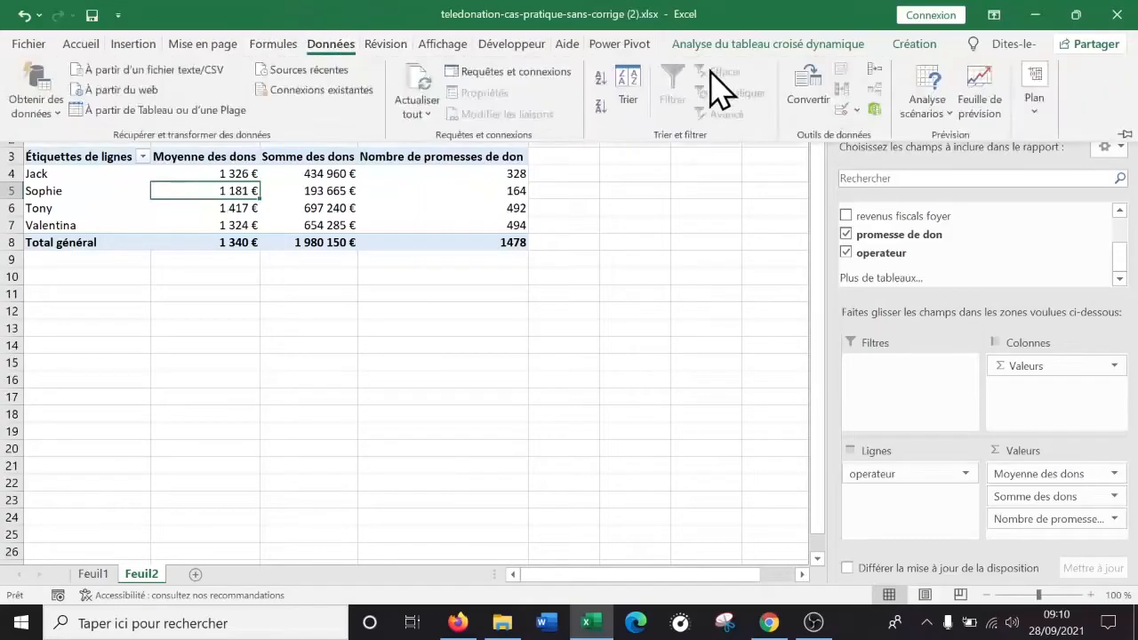
pyautogui.click(633, 105)
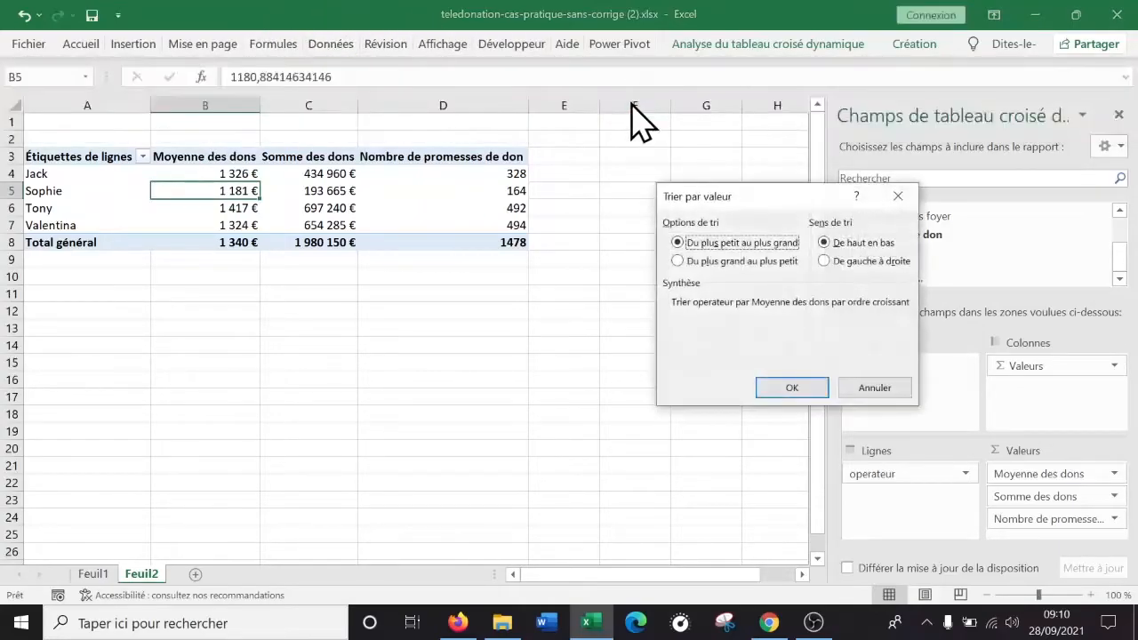
pyautogui.click(890, 387)
# Sort the pivot table's operateur row labels in descending order by Moyenne des dons
pyautogui.click(142, 158)
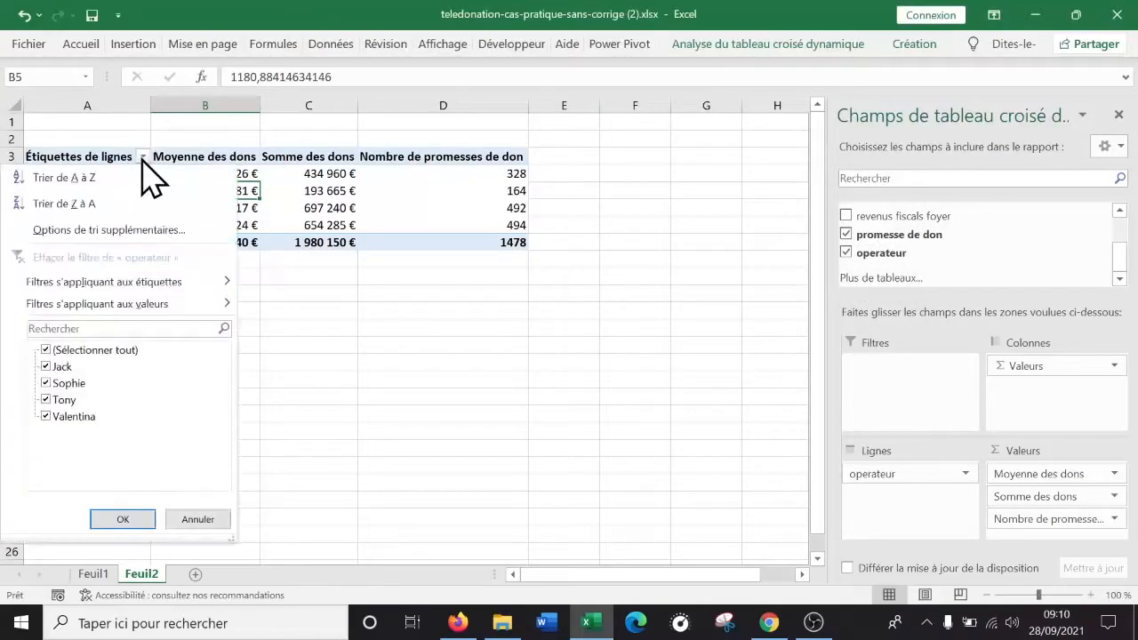
pyautogui.click(145, 229)
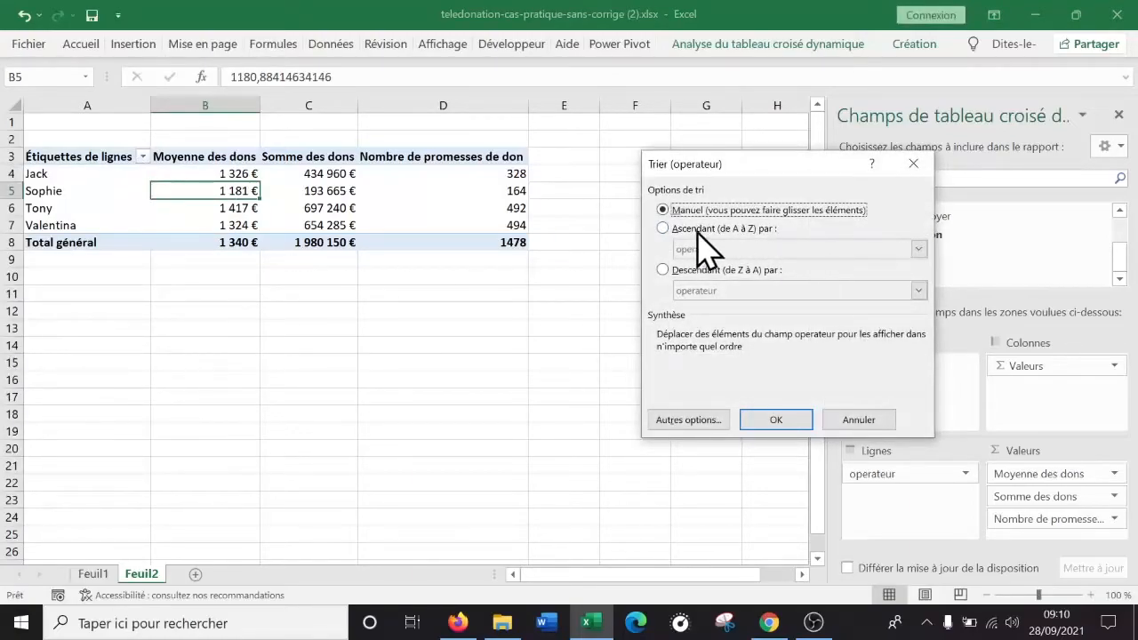
pyautogui.click(663, 229)
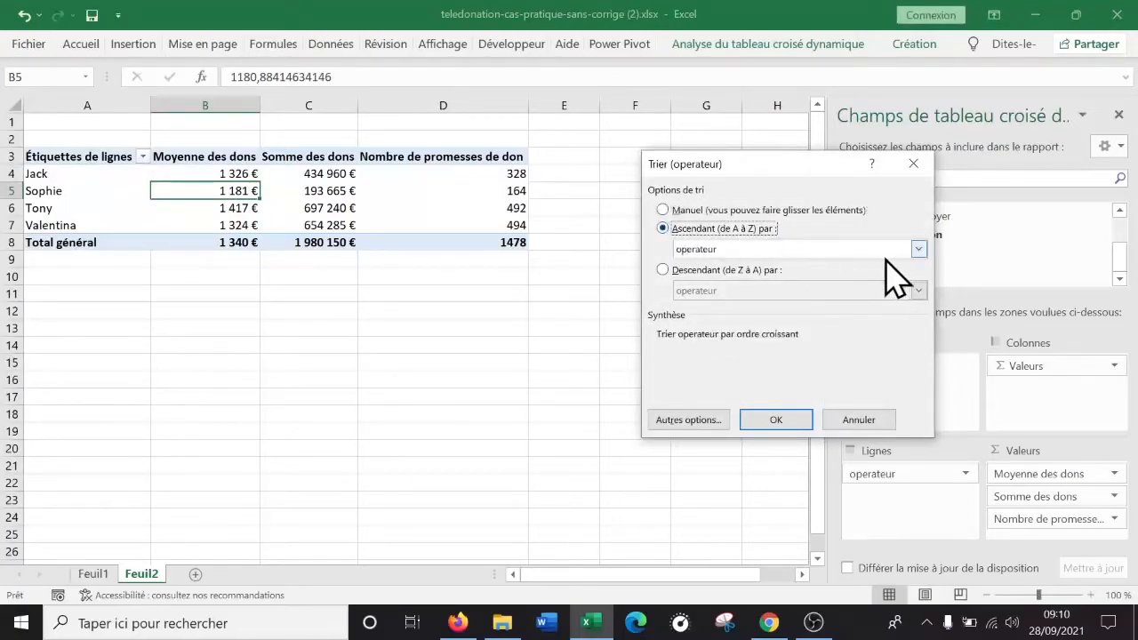
pyautogui.click(662, 270)
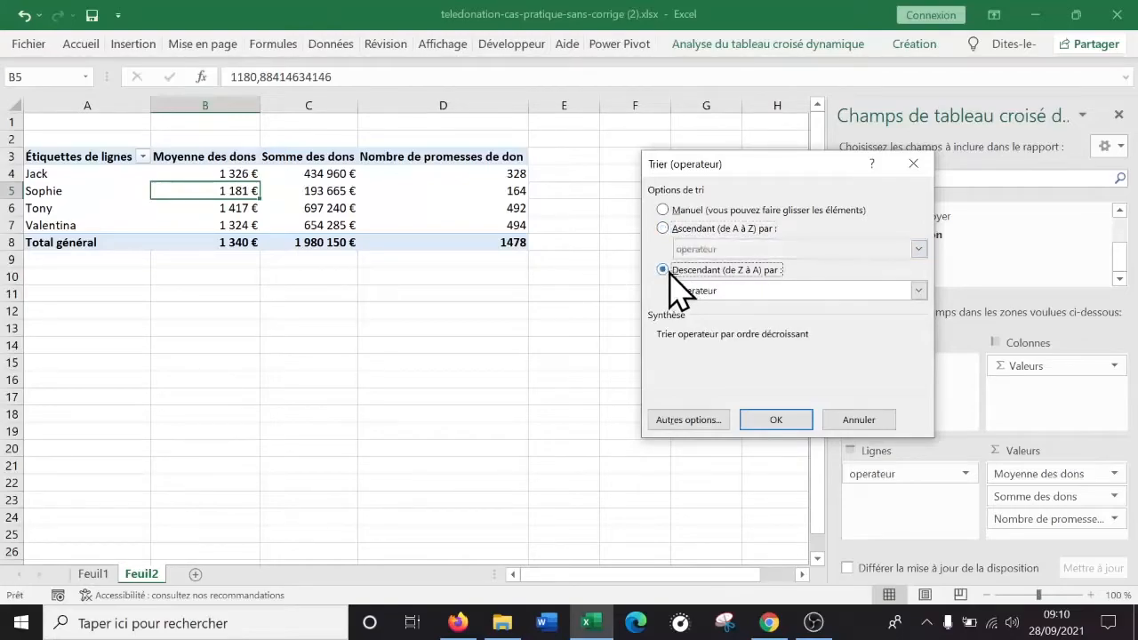
pyautogui.click(917, 291)
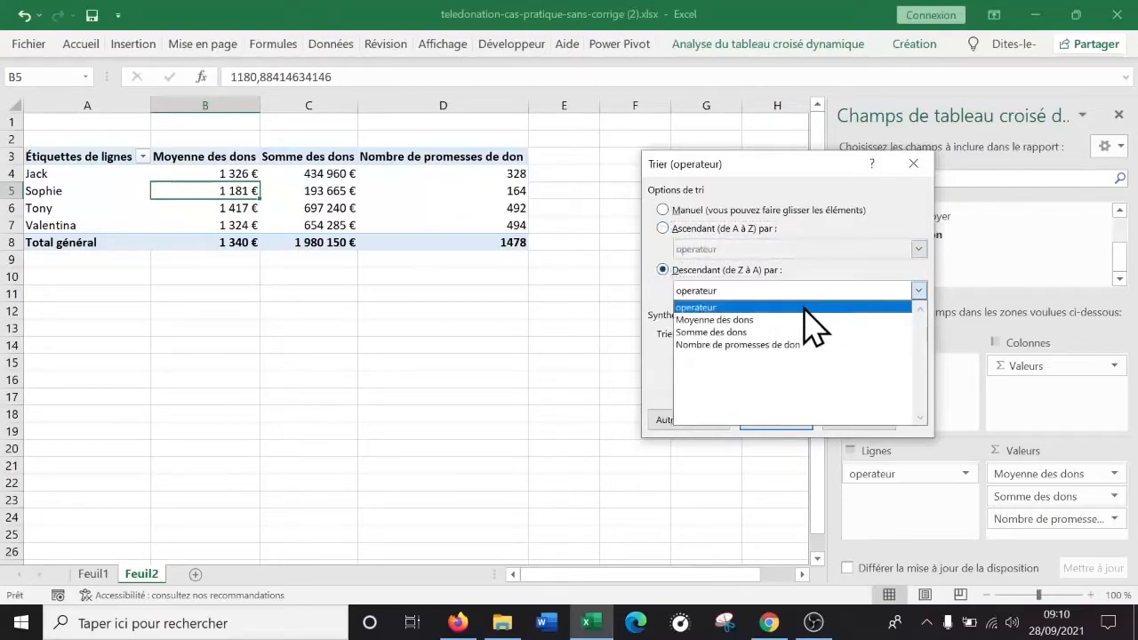
pyautogui.click(779, 320)
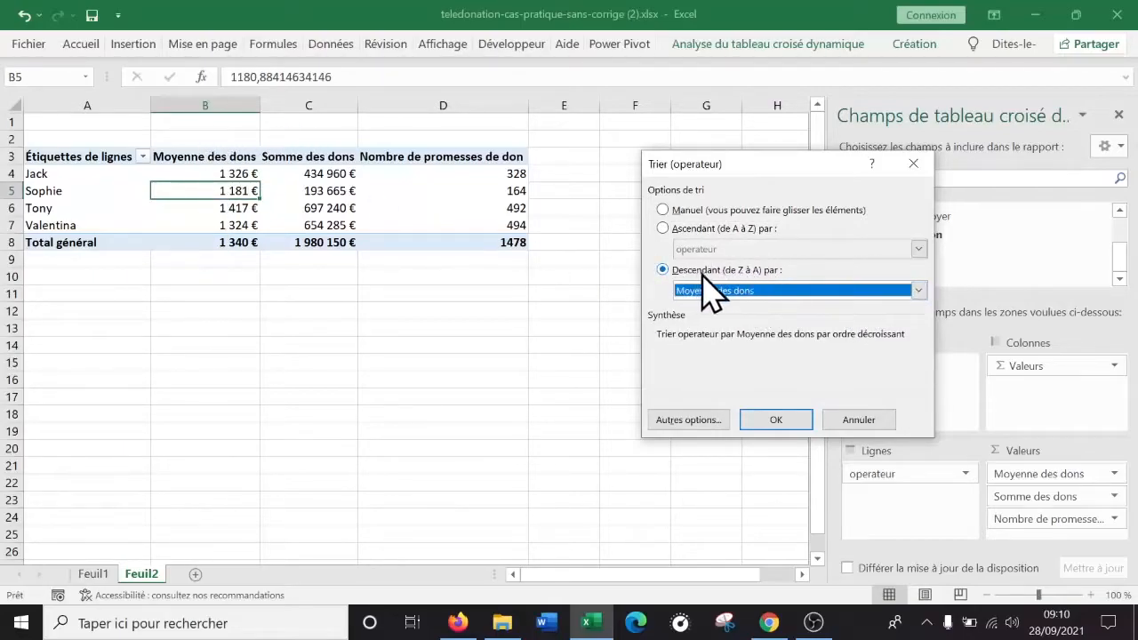
pyautogui.click(781, 420)
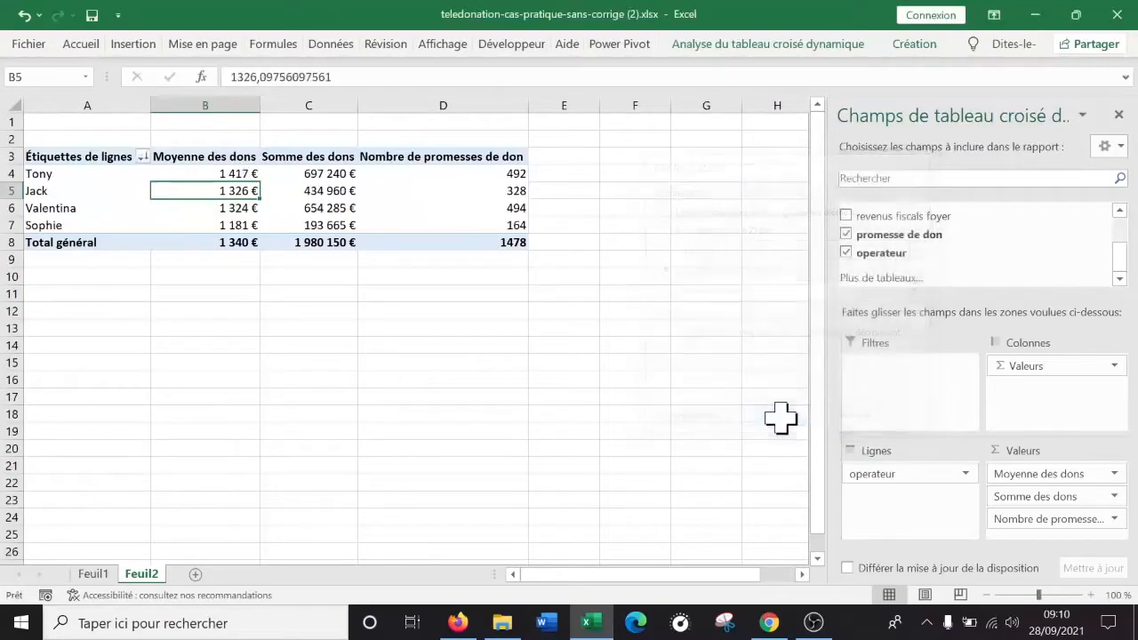
pyautogui.click(600, 205)
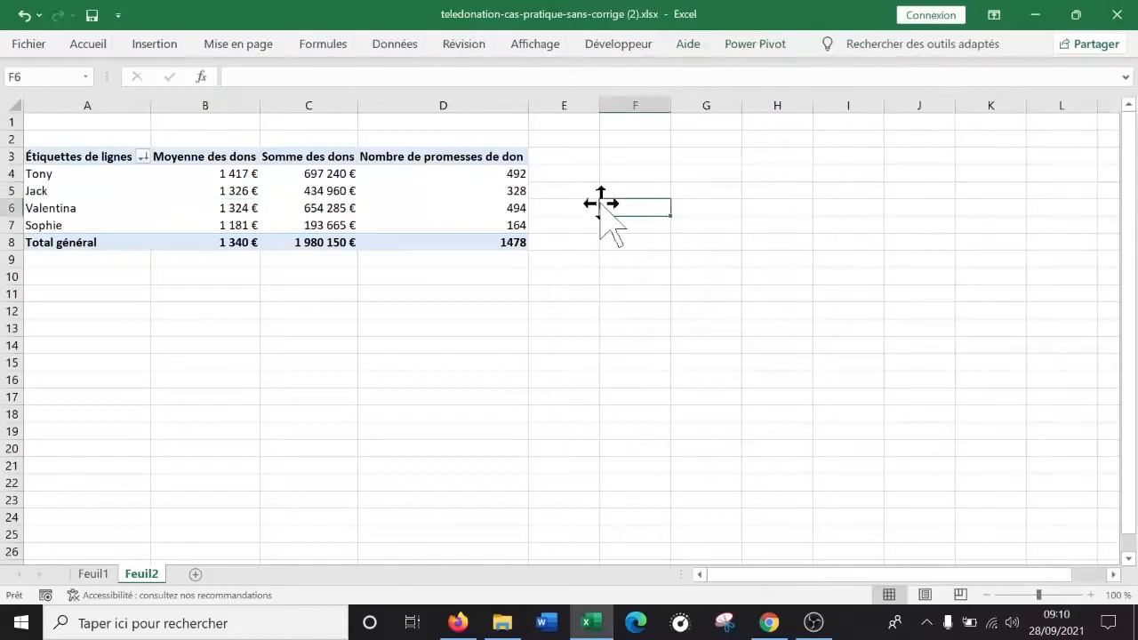
# Compare the operators' average, sum and number of donations across rows 4 to 7 of the sorted pivot table
pyautogui.click(233, 192)
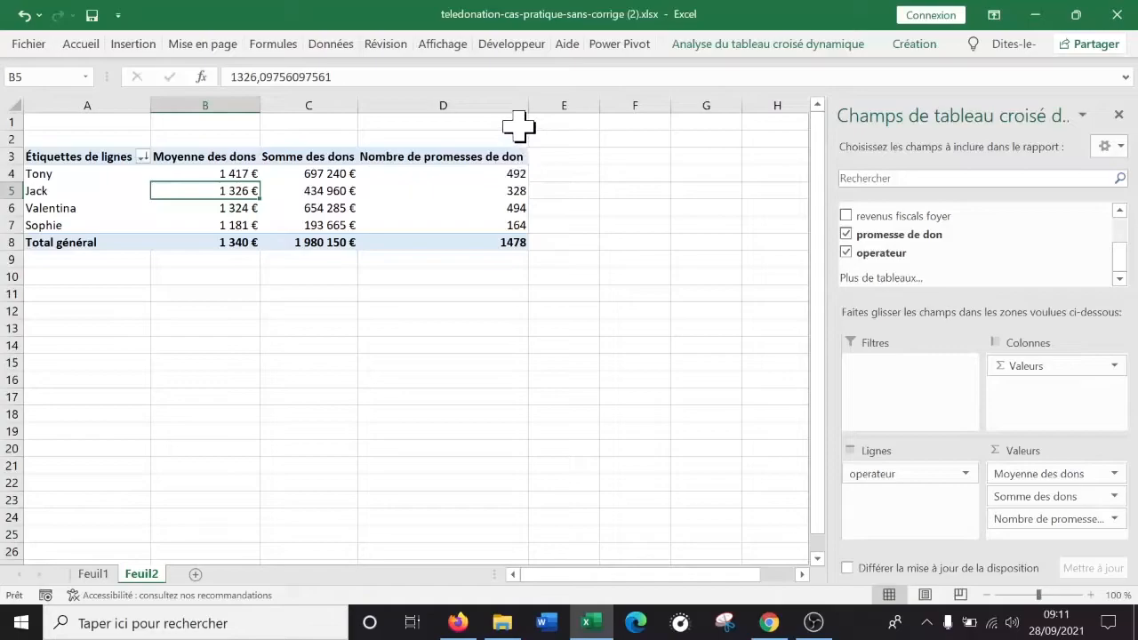
pyautogui.press('Left')
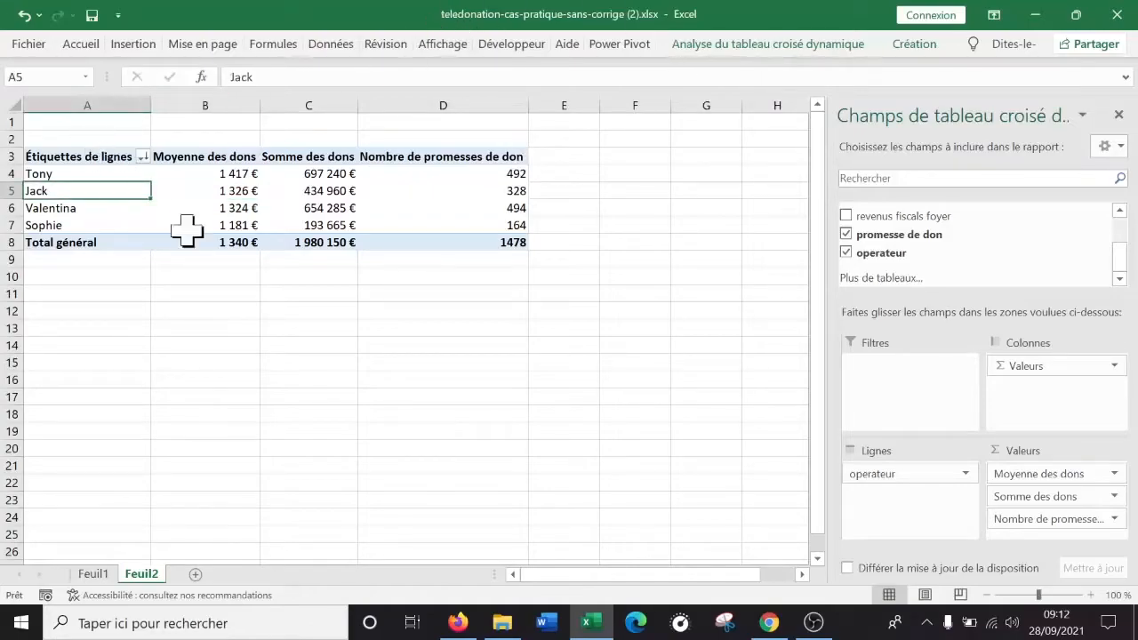
pyautogui.moveTo(528, 104); pyautogui.dragTo(498, 105)
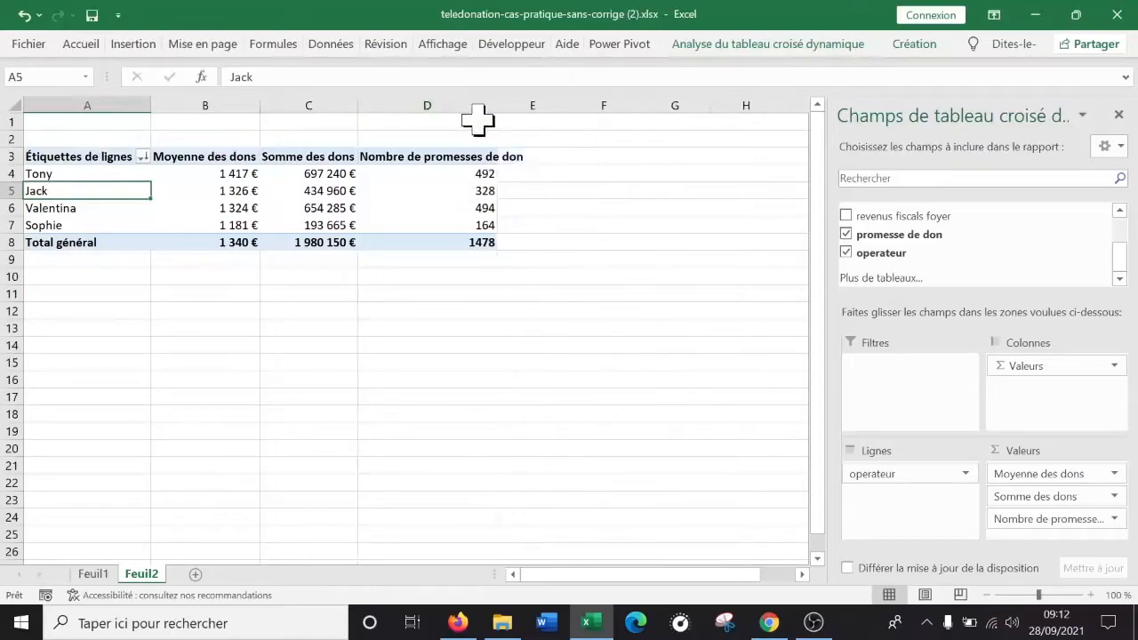
pyautogui.click(7, 207)
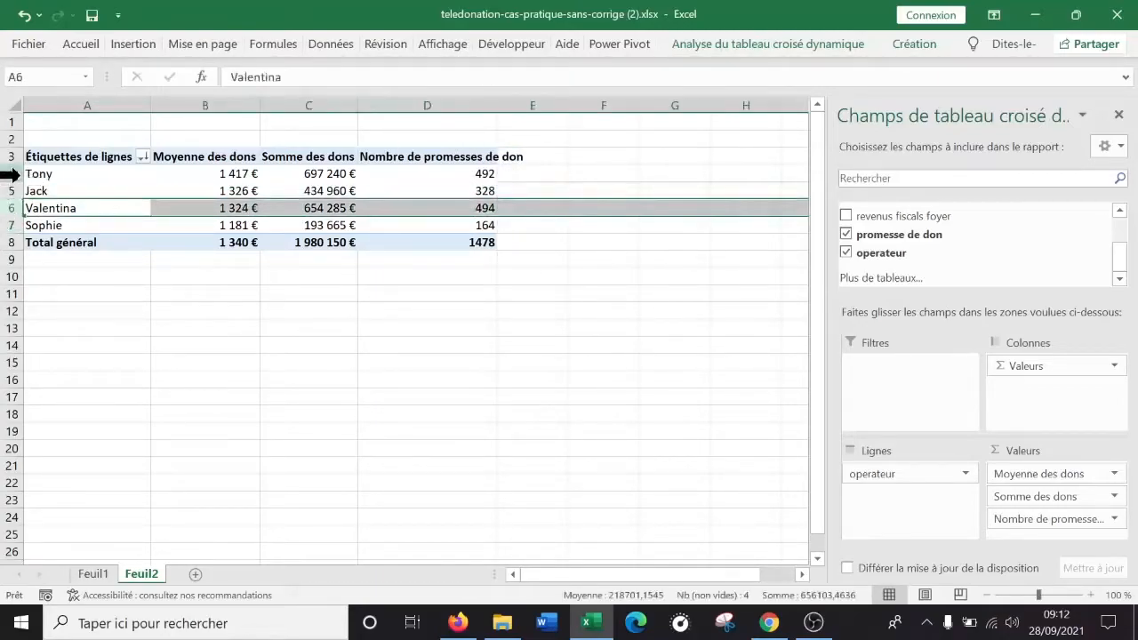
pyautogui.keyDown('ctrl'); pyautogui.click(9, 173); pyautogui.keyUp('ctrl')
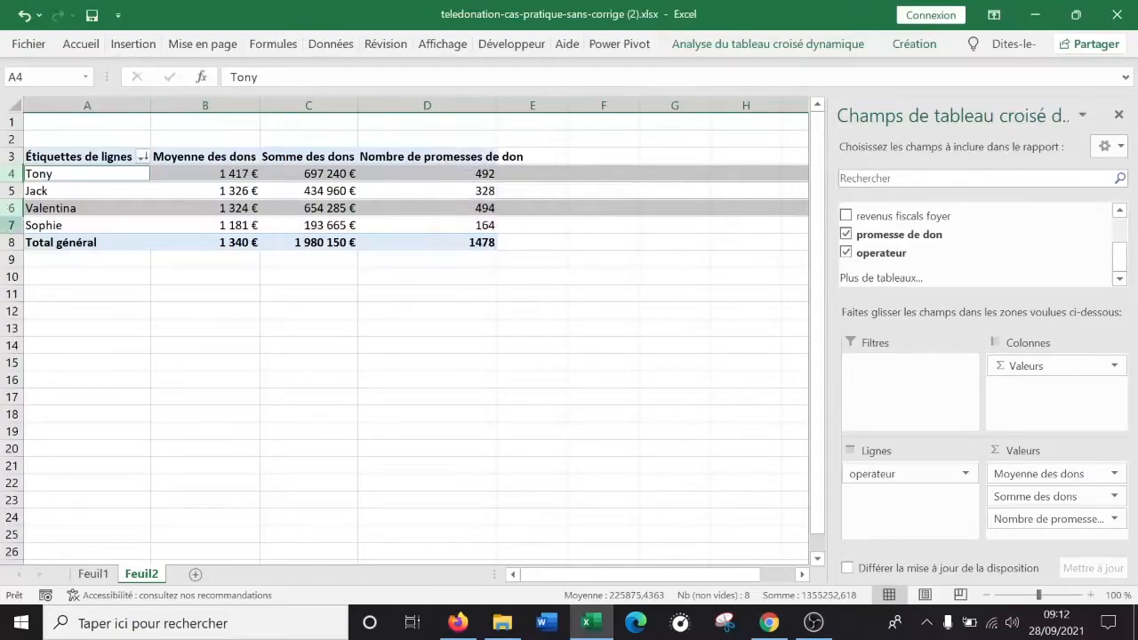
pyautogui.click(12, 226)
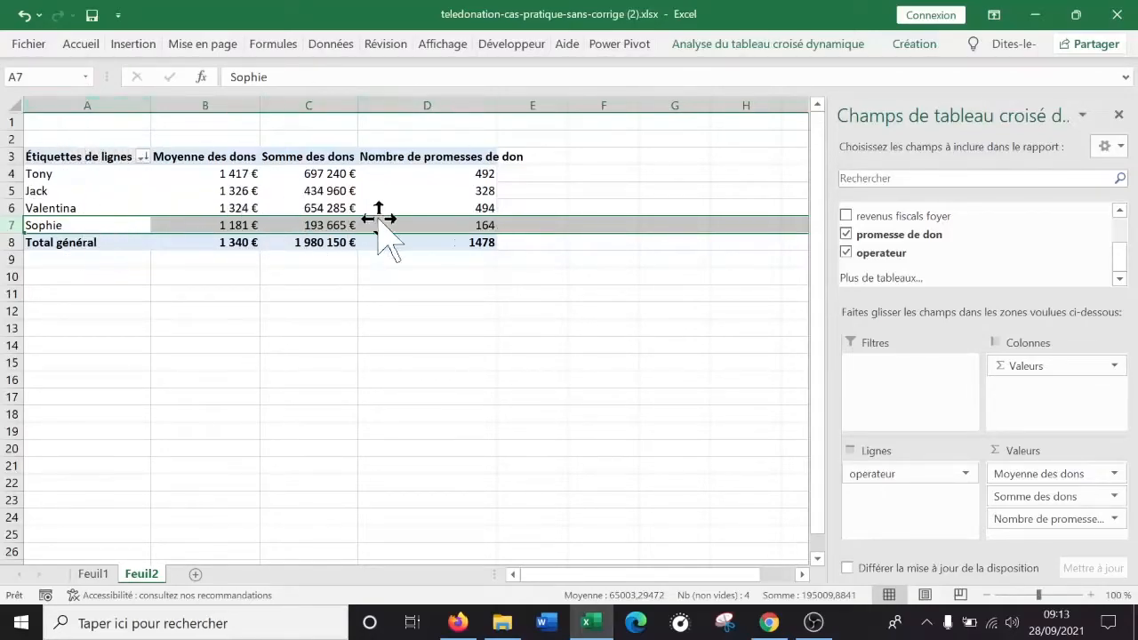
pyautogui.moveTo(384, 208)
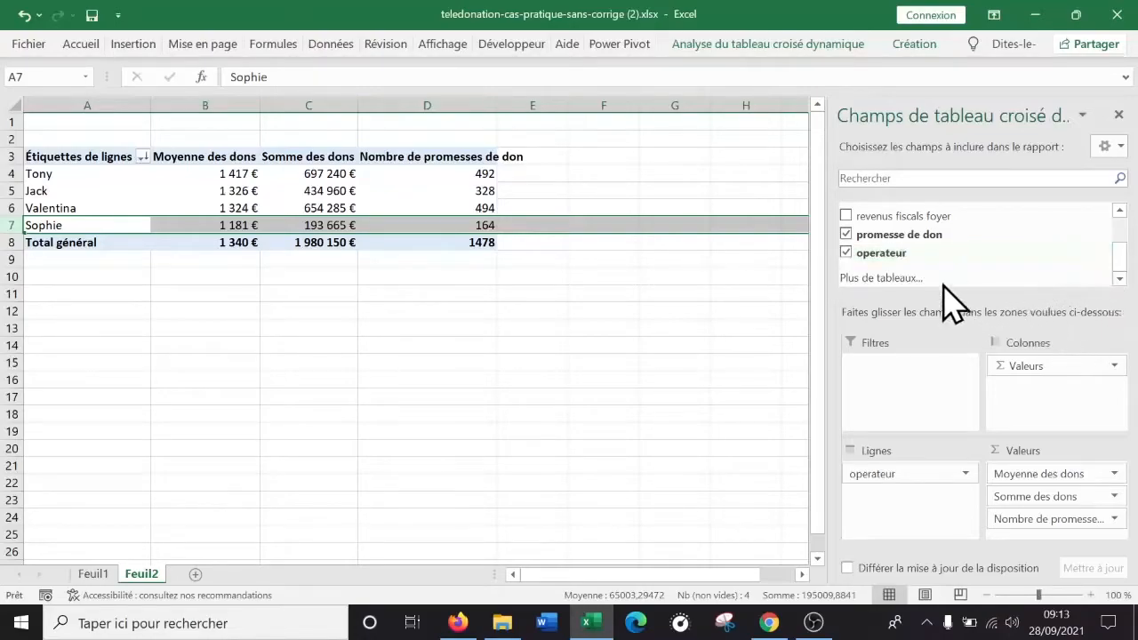
# Add the ville field to the pivot table's Filtres area
pyautogui.scroll(2, 1058, 267)
pyautogui.scroll(-1, 1062, 271)
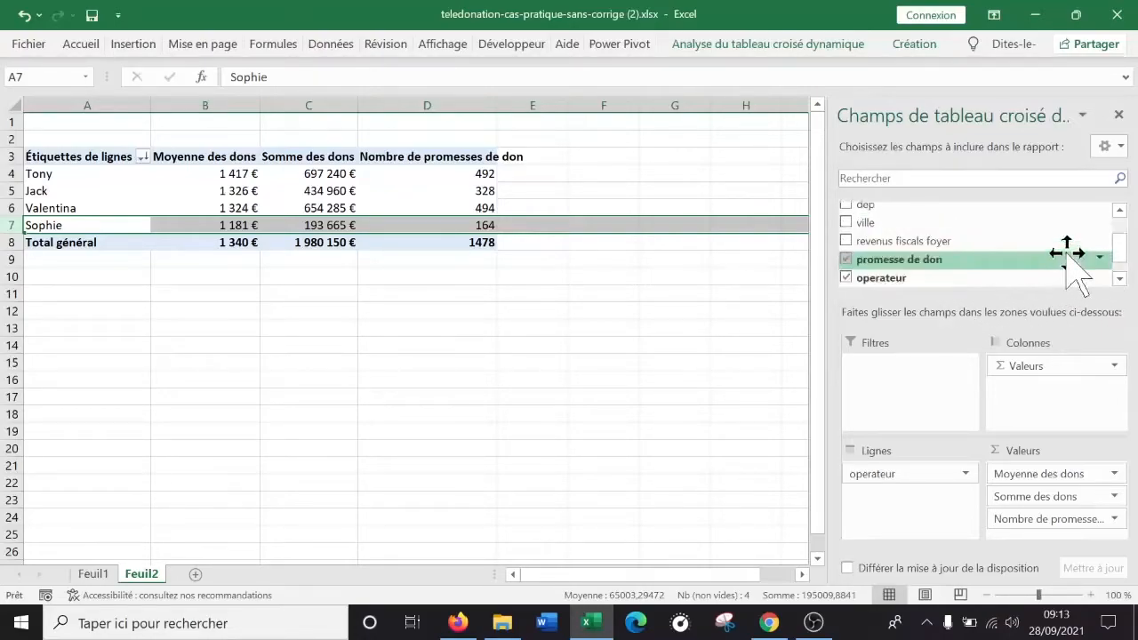
pyautogui.scroll(2, 1062, 272)
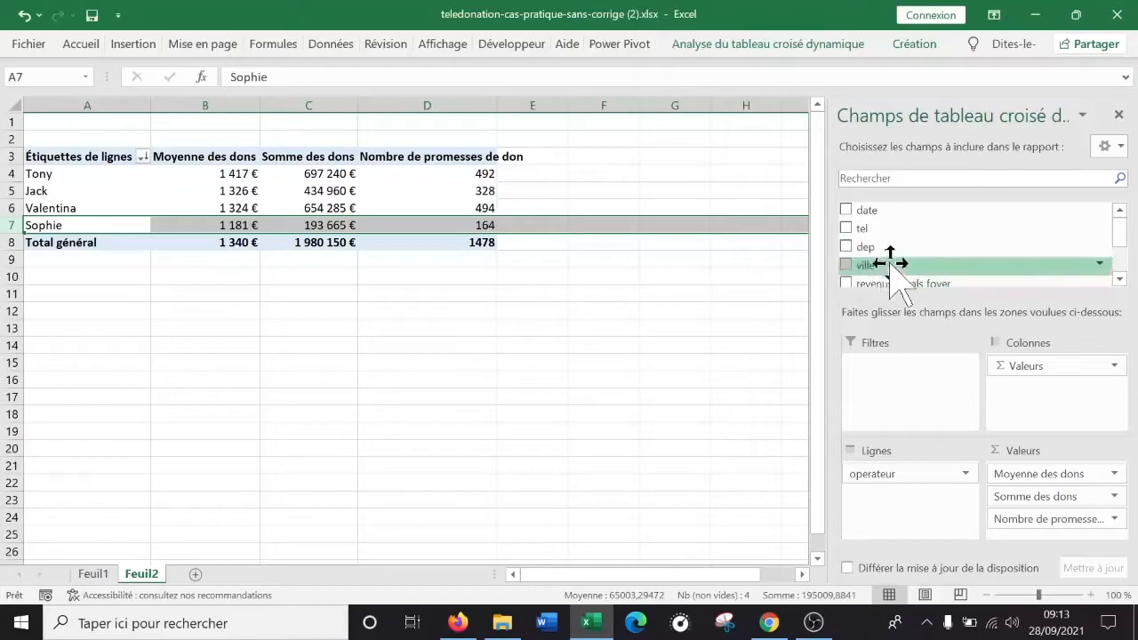
pyautogui.moveTo(884, 269); pyautogui.dragTo(944, 383)
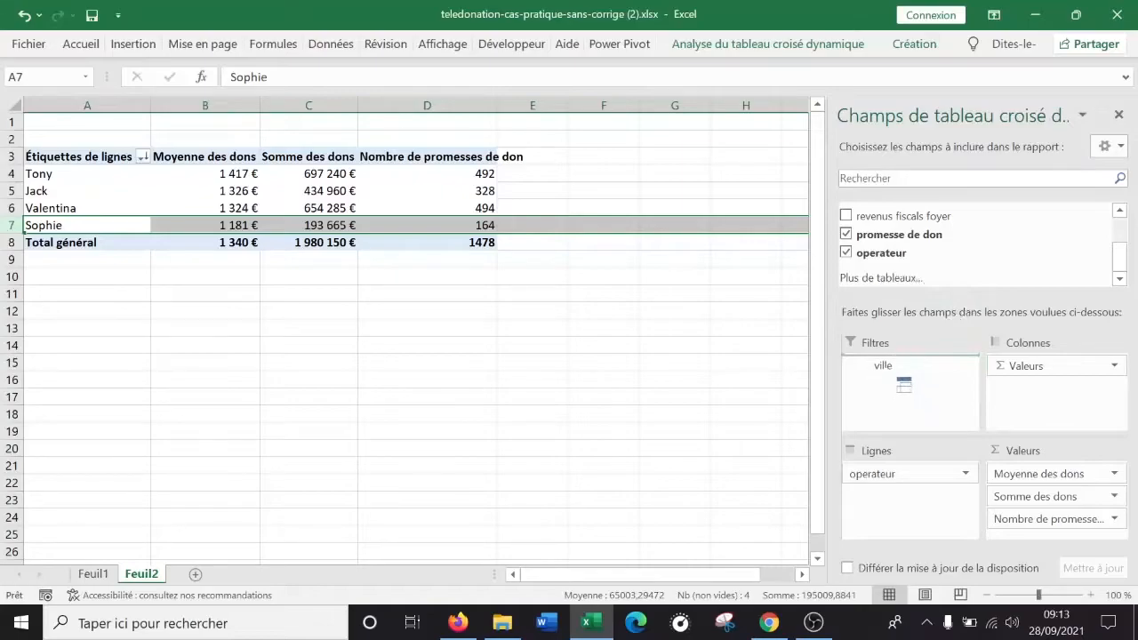
pyautogui.moveTo(915, 380); pyautogui.dragTo(902, 369)
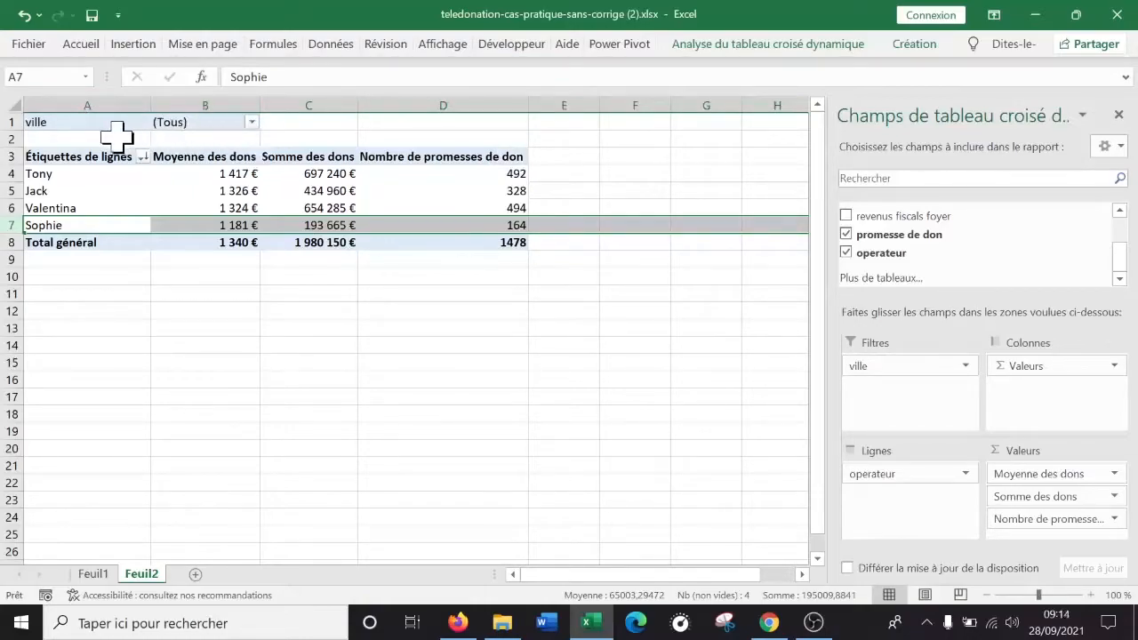
# Allow multiple items in the ville report filter and deselect all cities
pyautogui.click(253, 123)
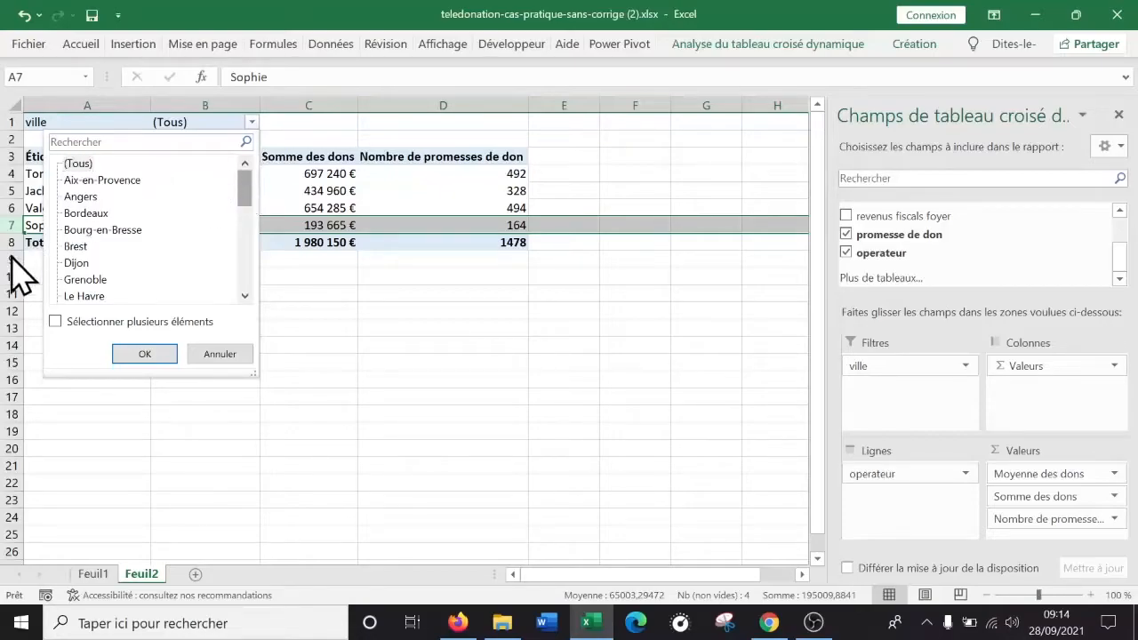
pyautogui.click(55, 321)
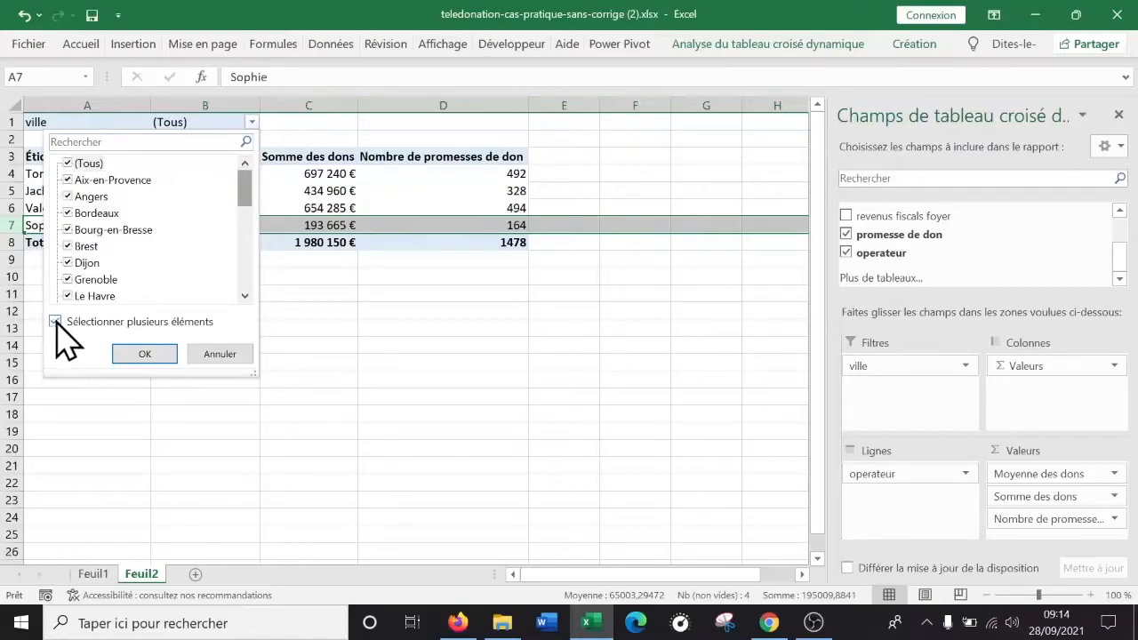
pyautogui.click(69, 163)
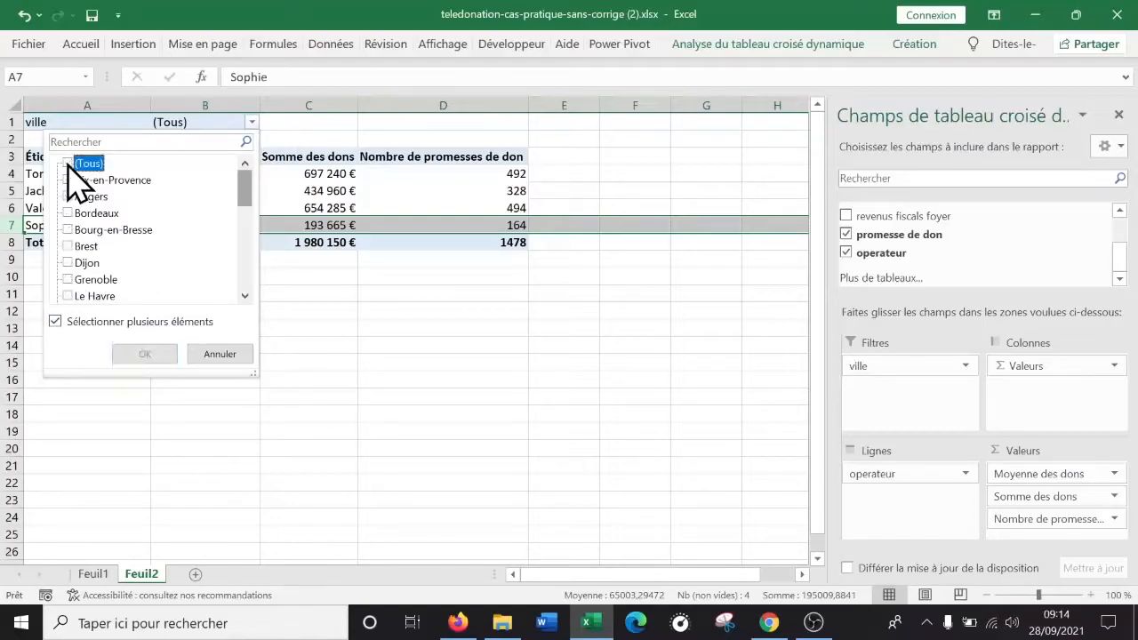
# Tick Aix-en-Provence, Bordeaux, Marseille, Montpellier, Nice and Nîmes in the ville report filter
pyautogui.click(68, 179)
pyautogui.scroll(-1, 169, 220)
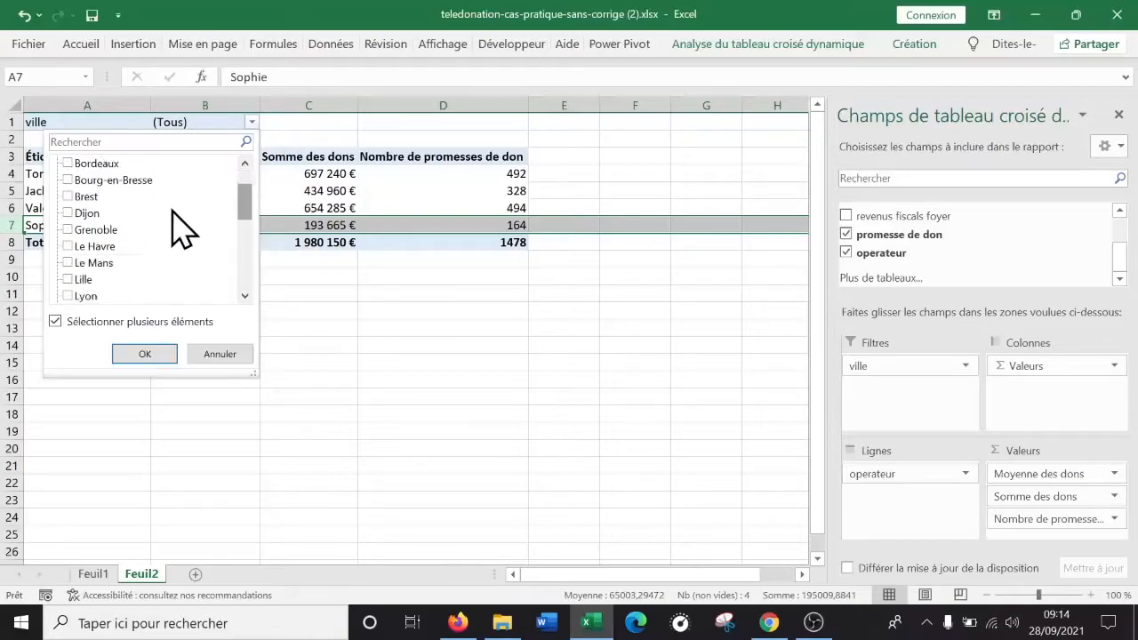
pyautogui.click(67, 163)
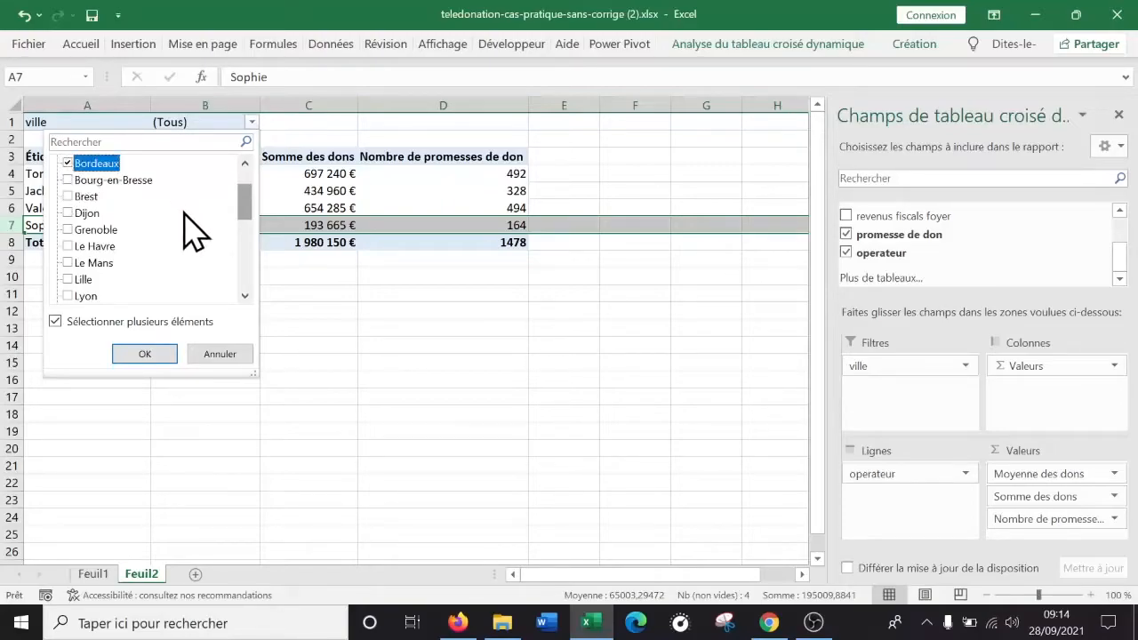
pyautogui.scroll(-1, 193, 233)
pyautogui.scroll(-1, 194, 233)
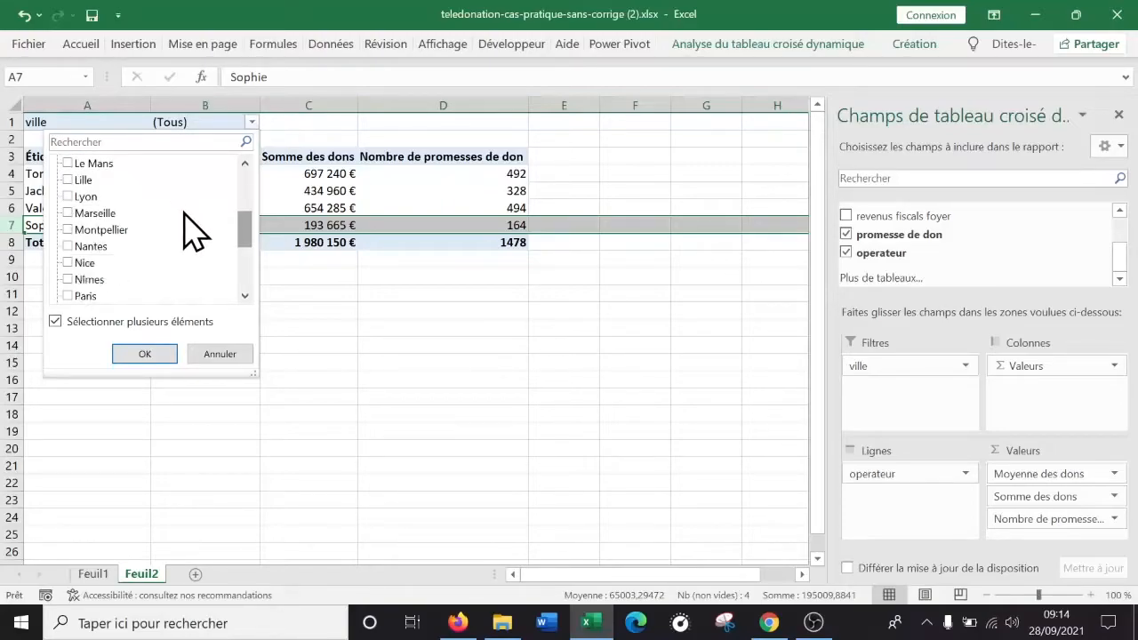
pyautogui.click(71, 231)
pyautogui.click(76, 263)
pyautogui.scroll(-1, 178, 289)
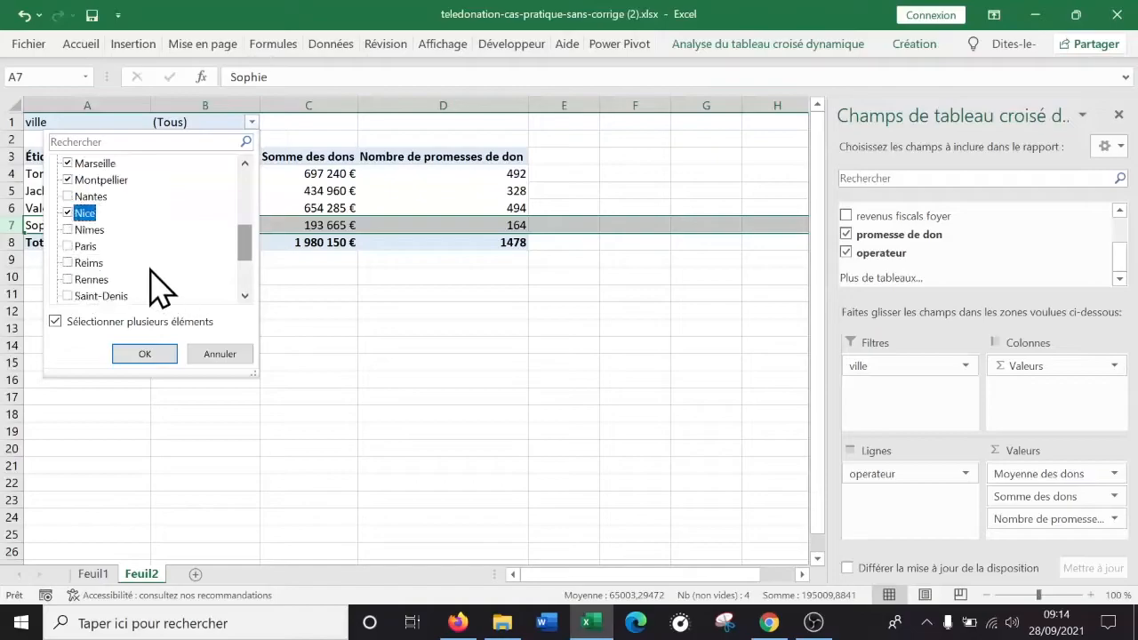
pyautogui.click(71, 229)
# Add Toulon and Toulouse to the cities ticked in the ville filter and apply the filter
pyautogui.scroll(-2, 182, 277)
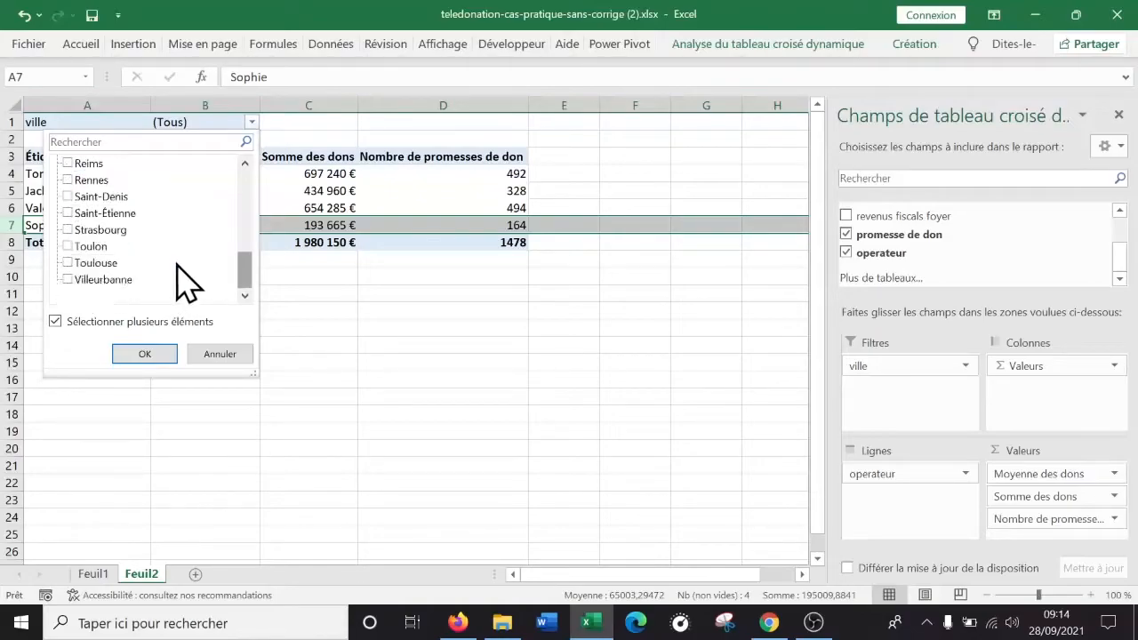
pyautogui.click(68, 246)
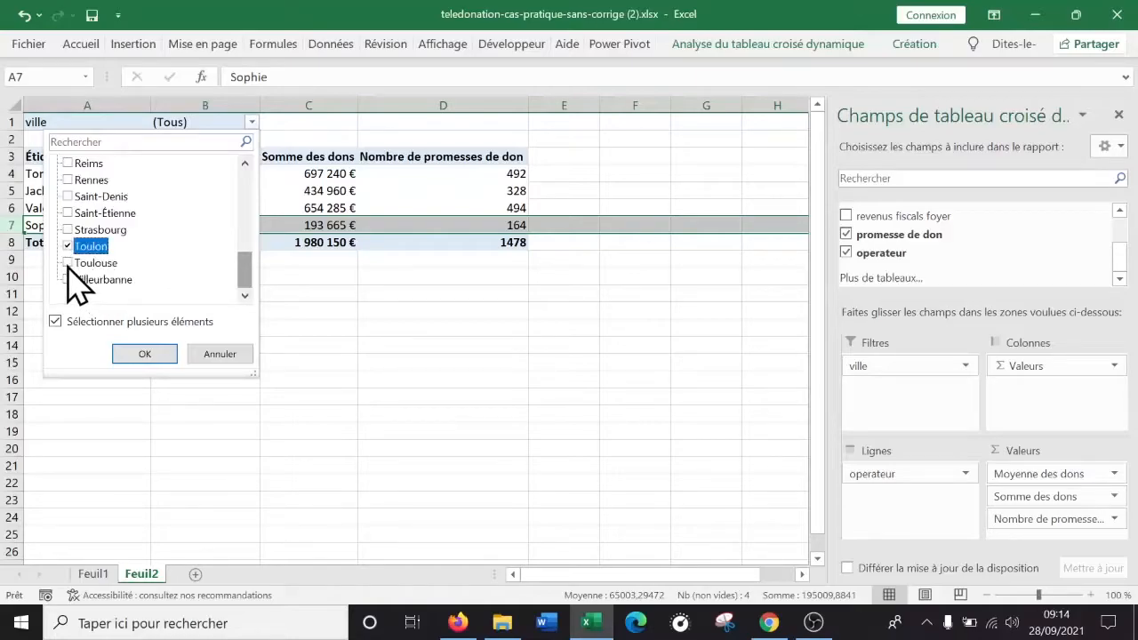
pyautogui.click(68, 263)
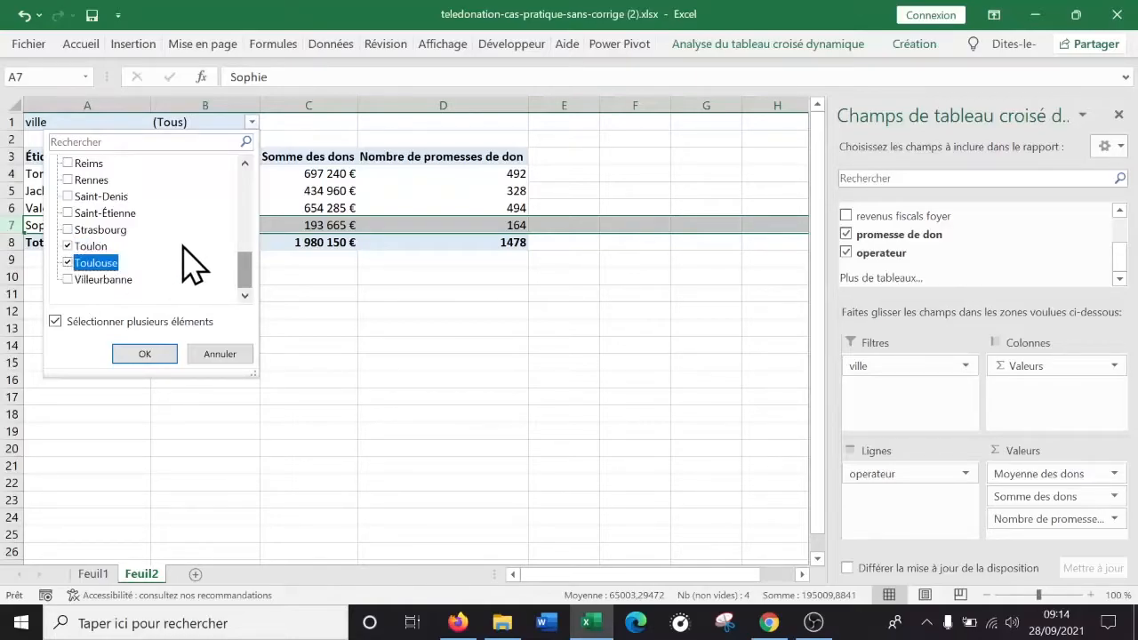
pyautogui.scroll(6, 153, 271)
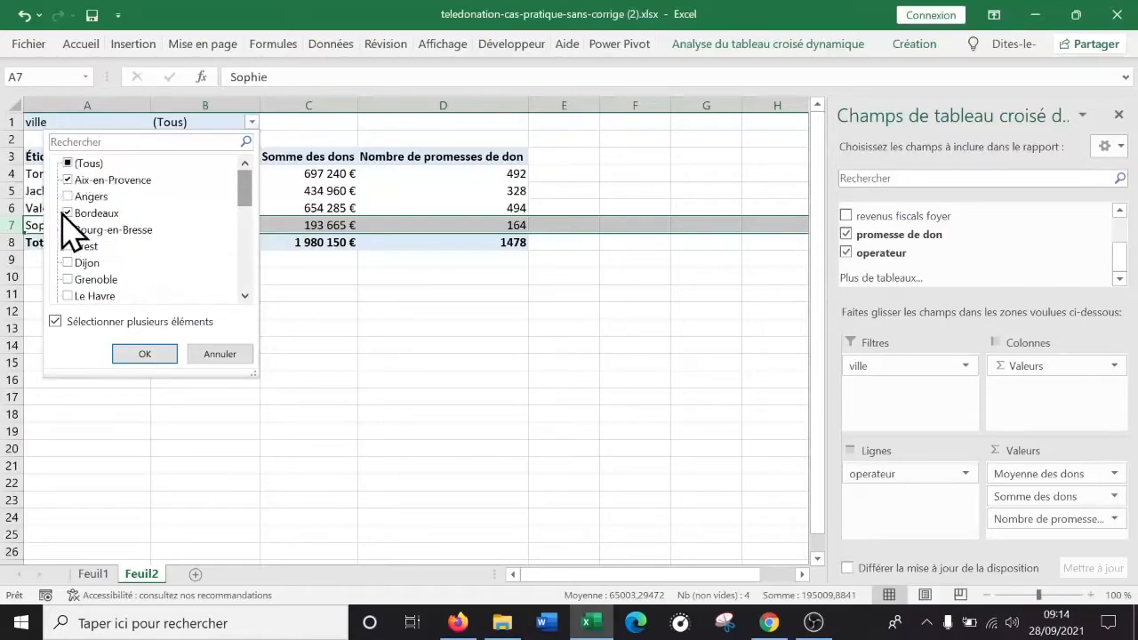
pyautogui.click(92, 178)
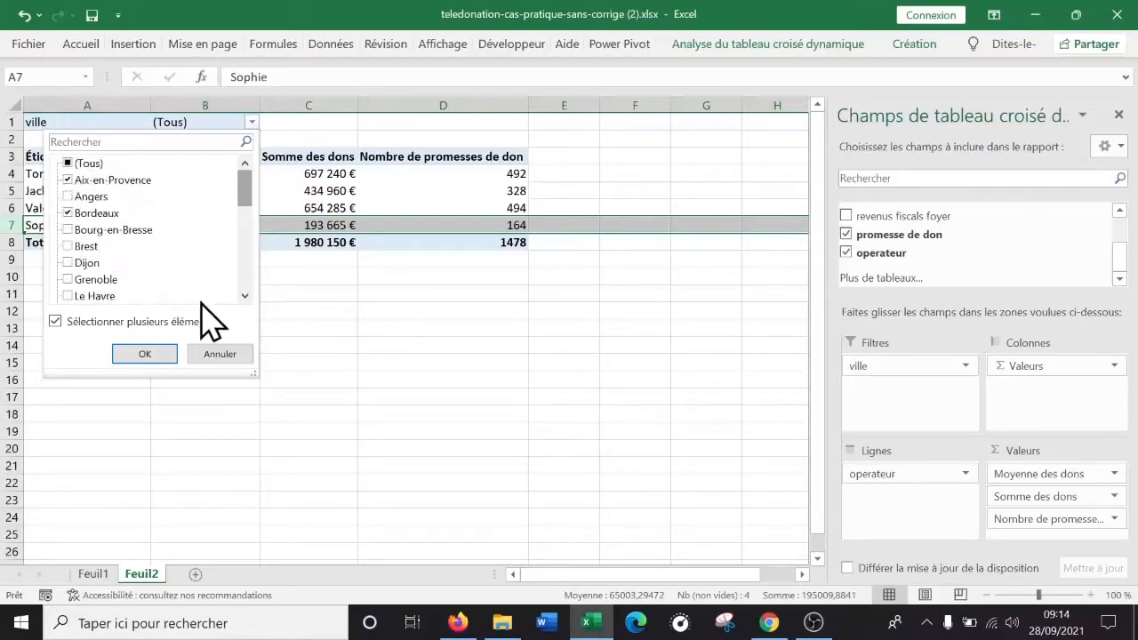
pyautogui.click(144, 355)
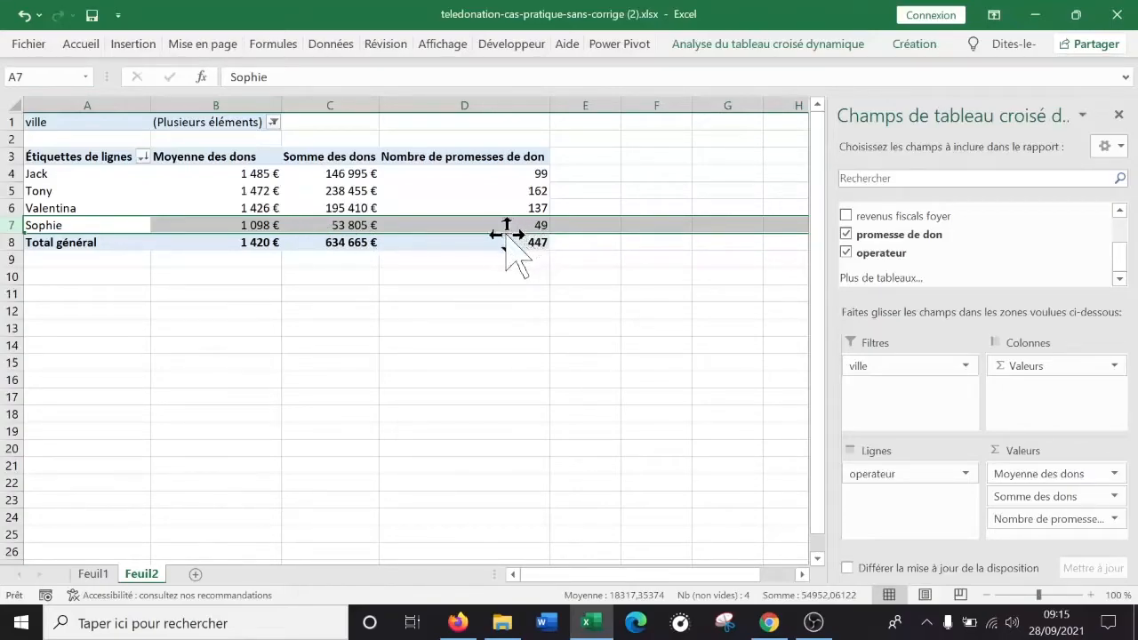
pyautogui.moveTo(503, 229)
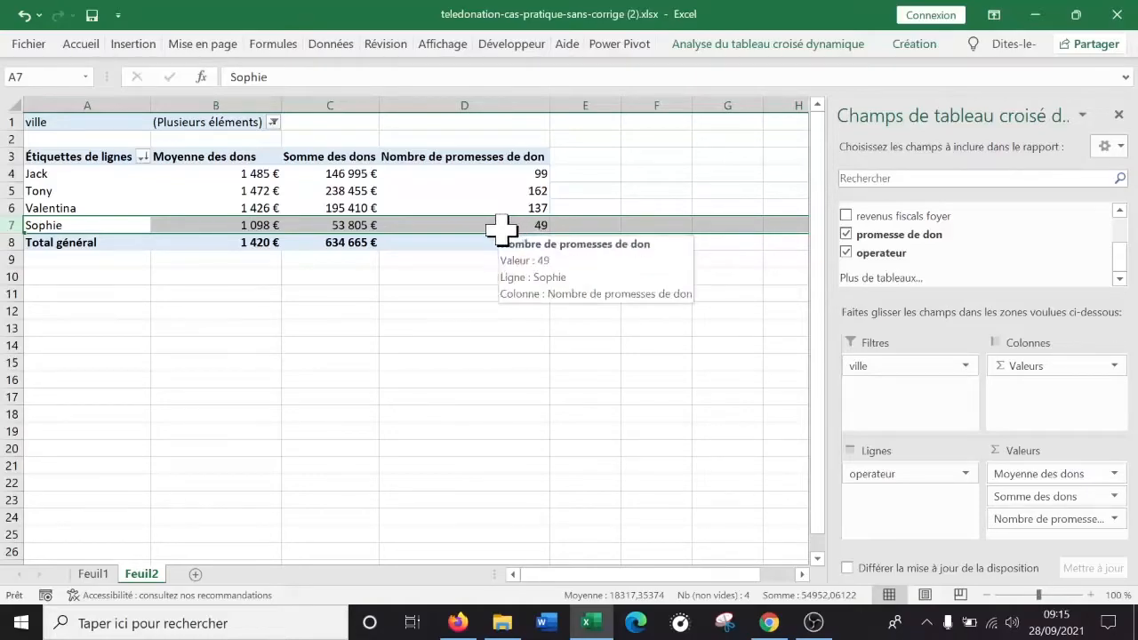
pyautogui.click(274, 123)
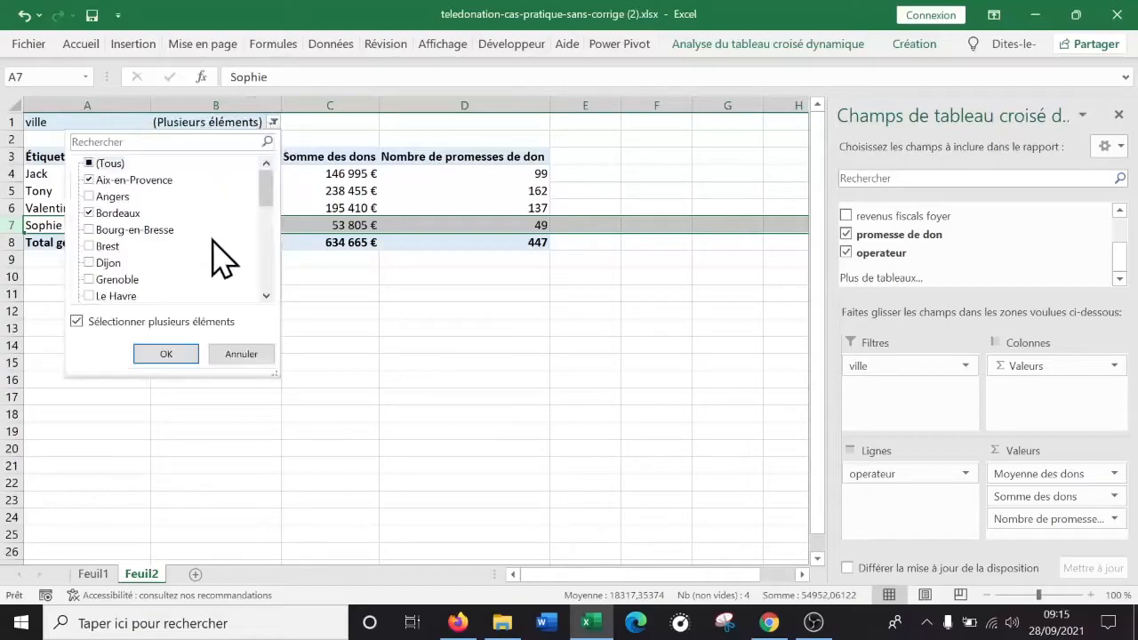
pyautogui.click(368, 121)
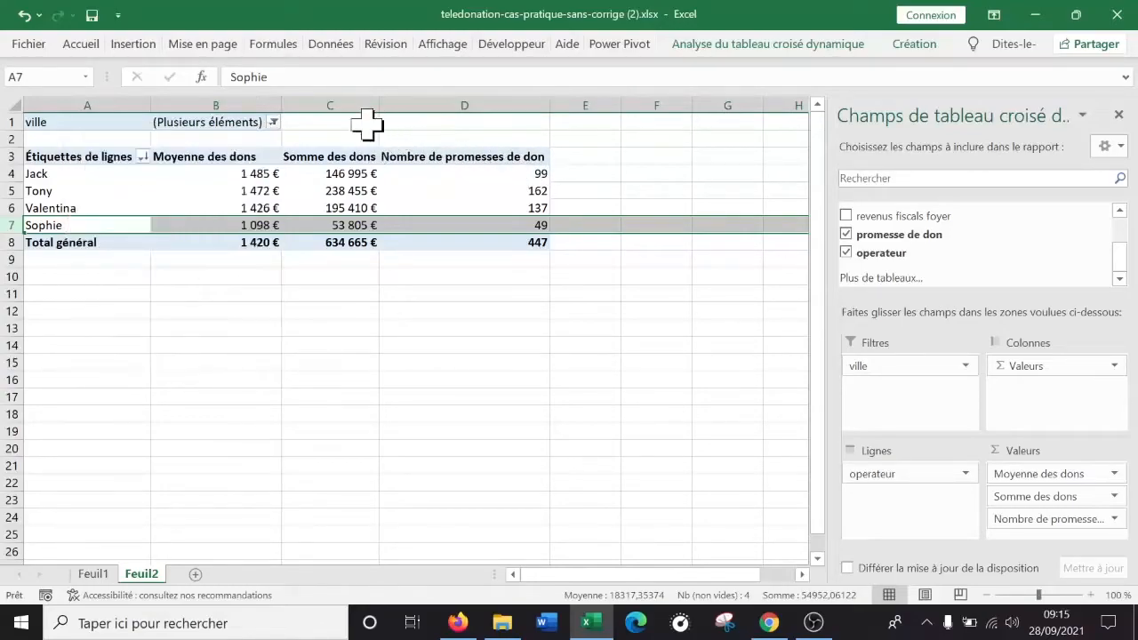
pyautogui.click(335, 119)
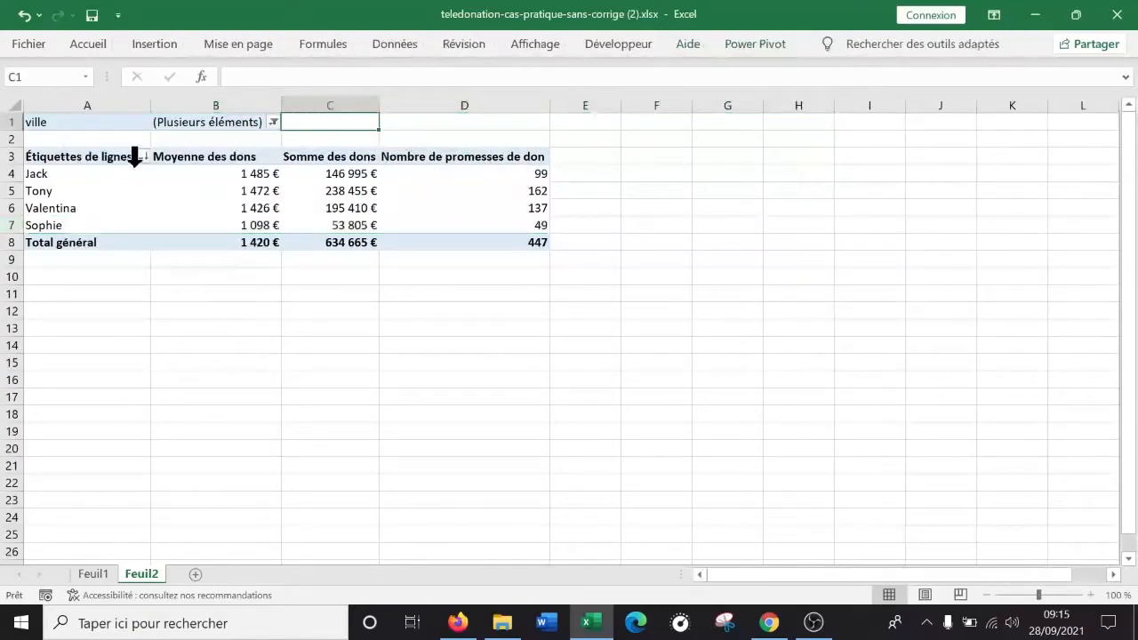
# Reset the ville report filter to all cities and restrict it to Aix-en-Provence only
pyautogui.click(274, 122)
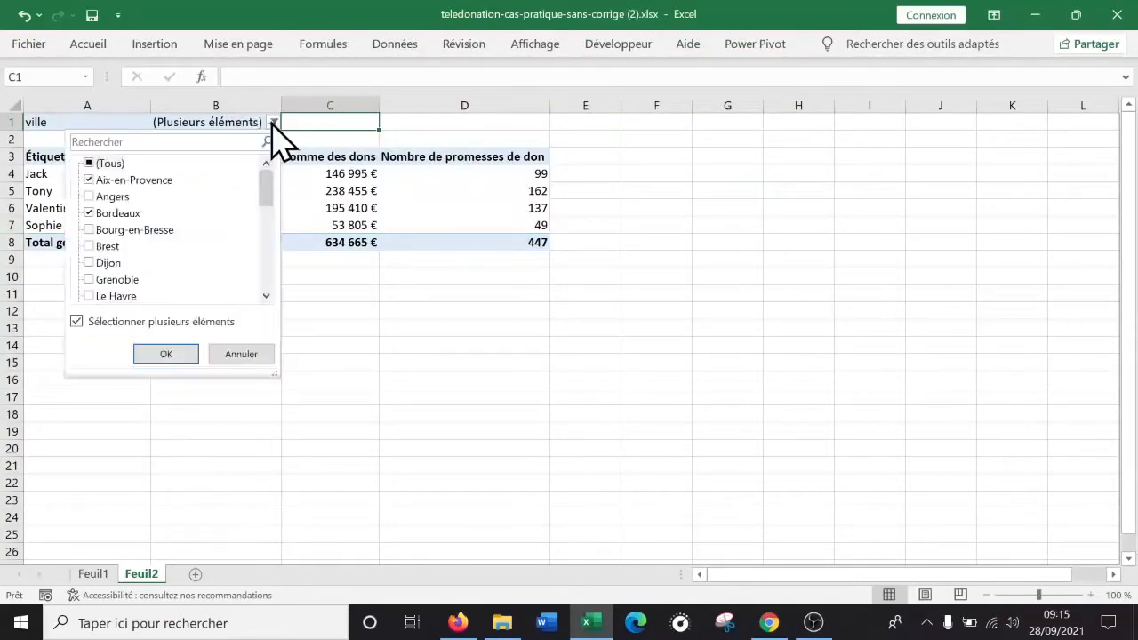
pyautogui.click(89, 164)
pyautogui.click(174, 353)
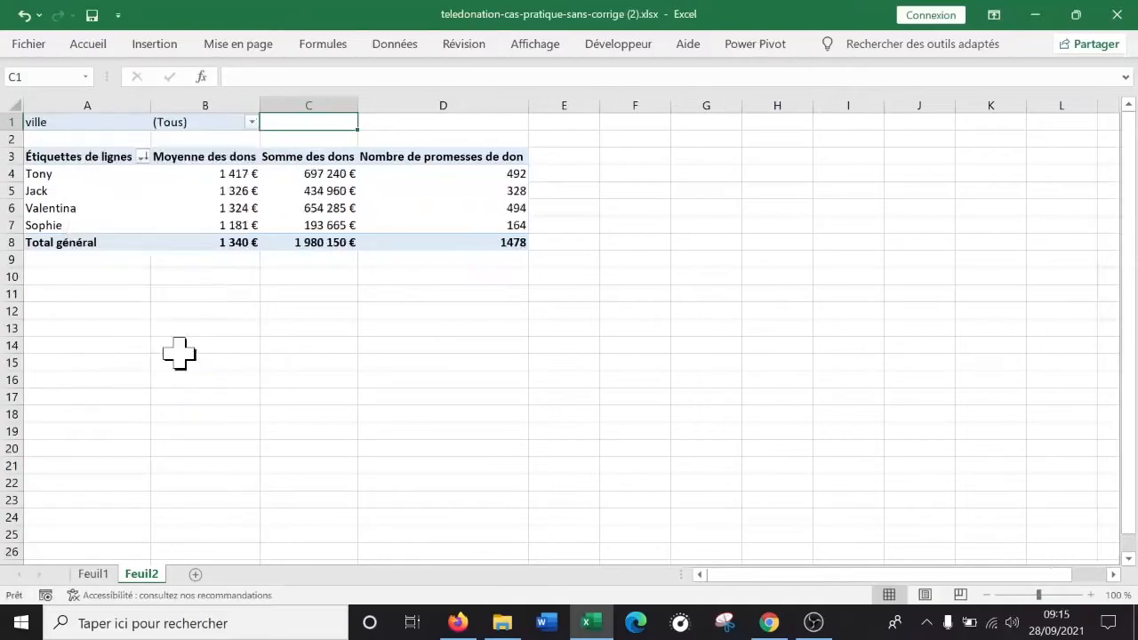
pyautogui.click(252, 121)
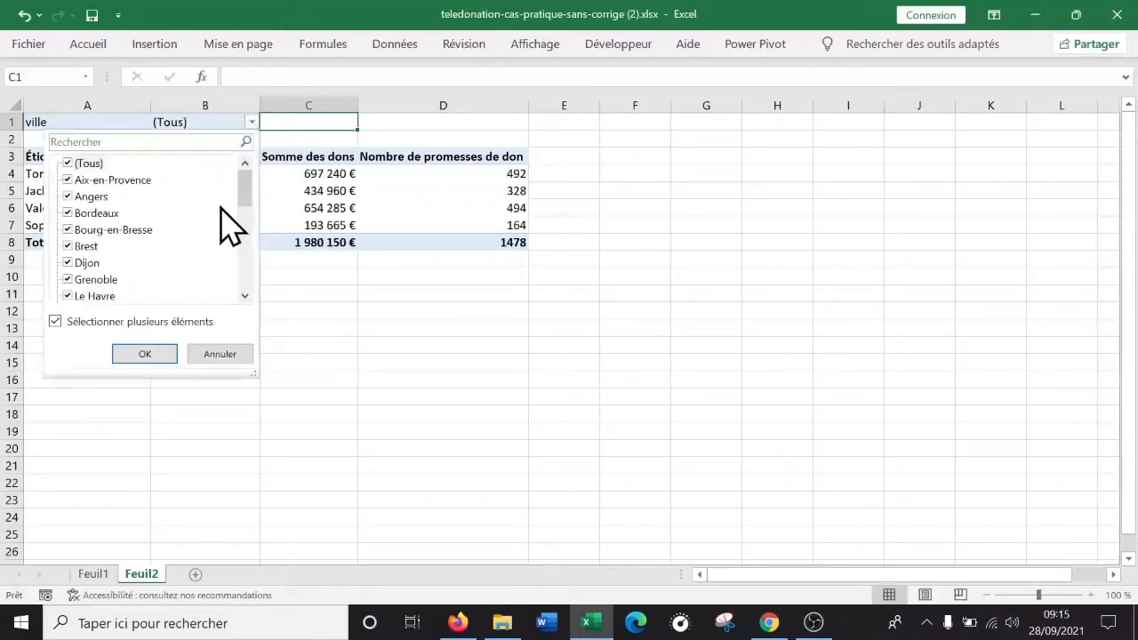
pyautogui.click(70, 163)
pyautogui.click(69, 180)
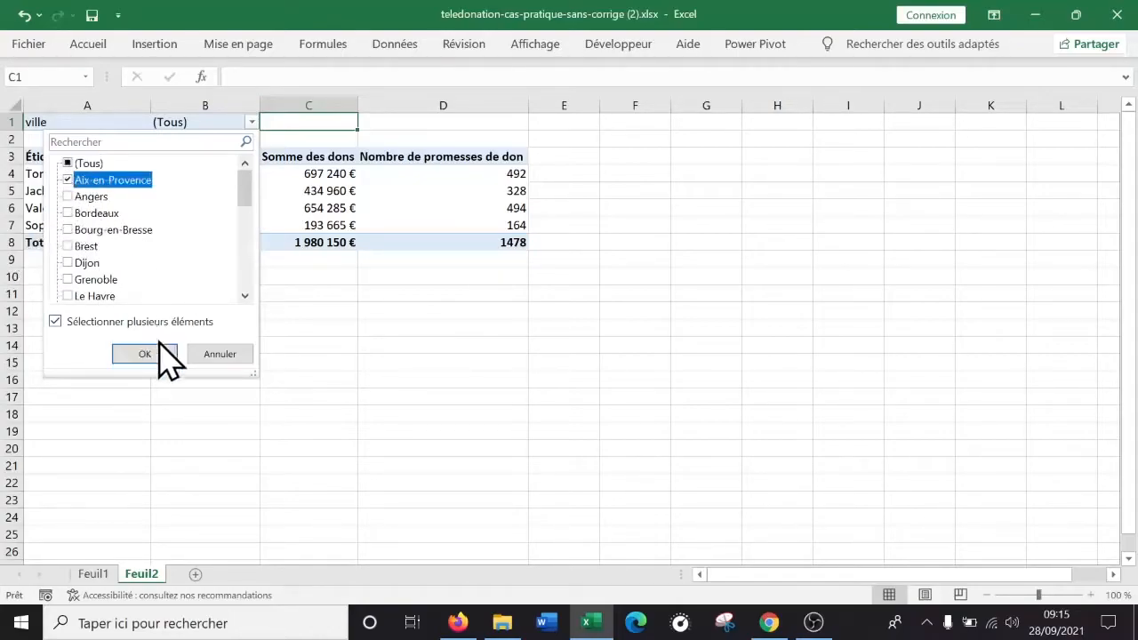
pyautogui.click(145, 356)
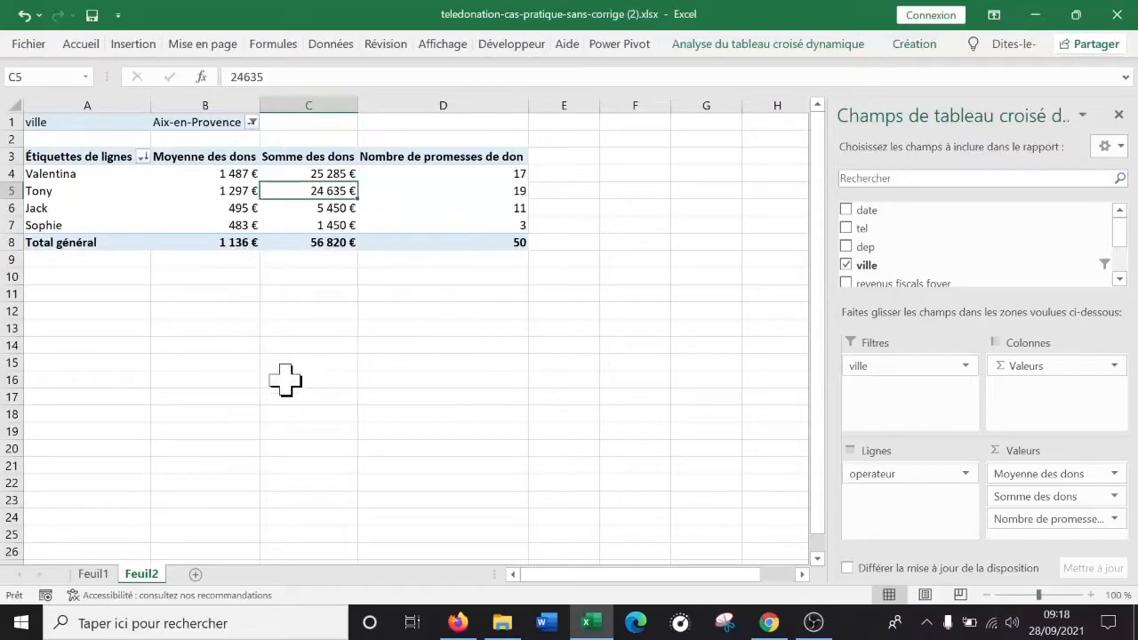
# Select the whole data table on sheet Feuil1 and check that the selection reaches its last row
pyautogui.click(84, 576)
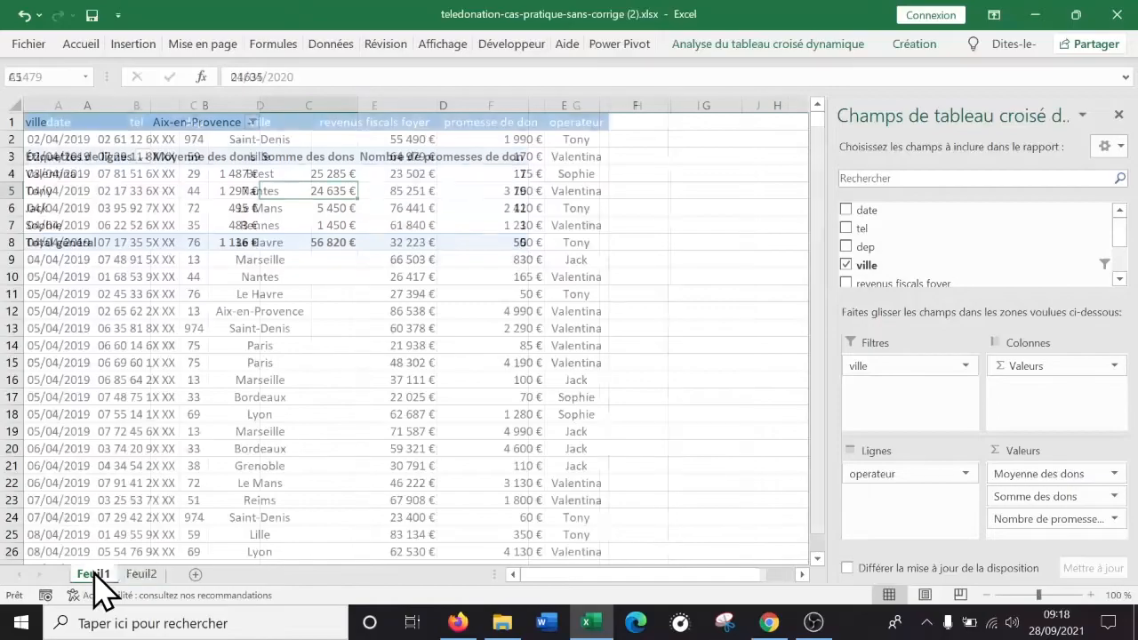
pyautogui.scroll(-5, 109, 465)
pyautogui.scroll(5, 109, 471)
pyautogui.click(242, 245)
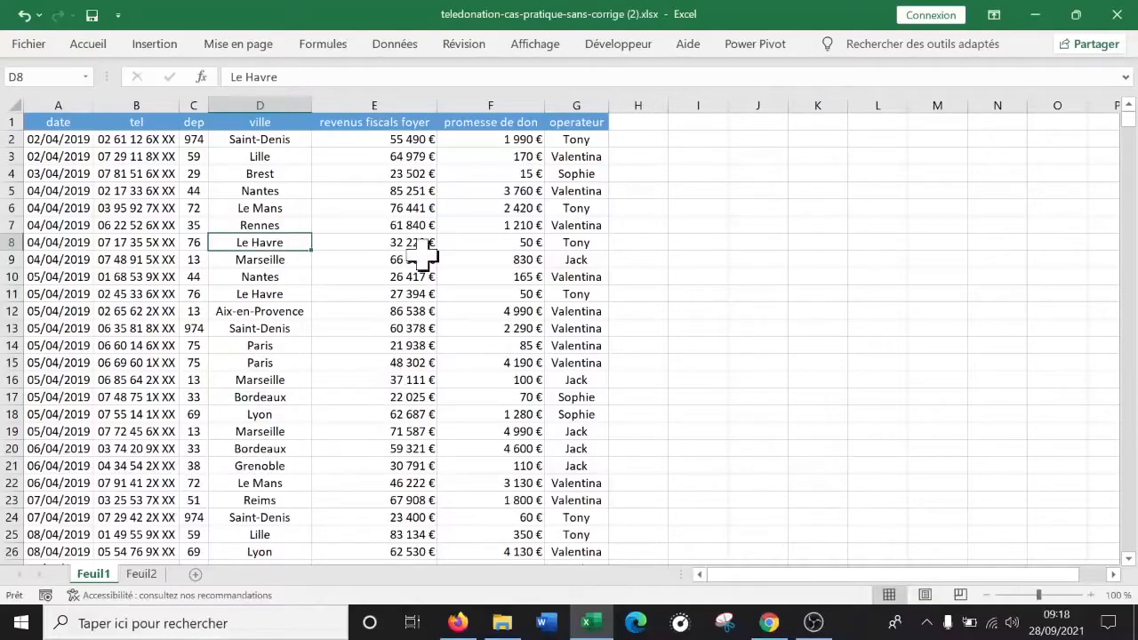
pyautogui.click(149, 259)
pyautogui.click(172, 309)
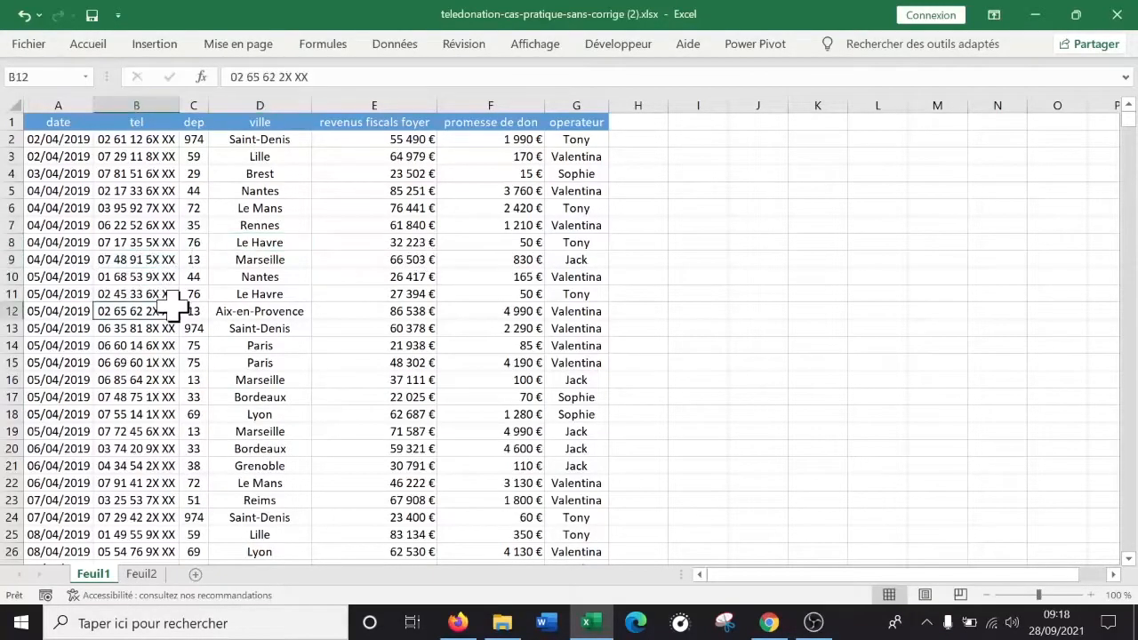
pyautogui.hotkey('ctrl', 'a')
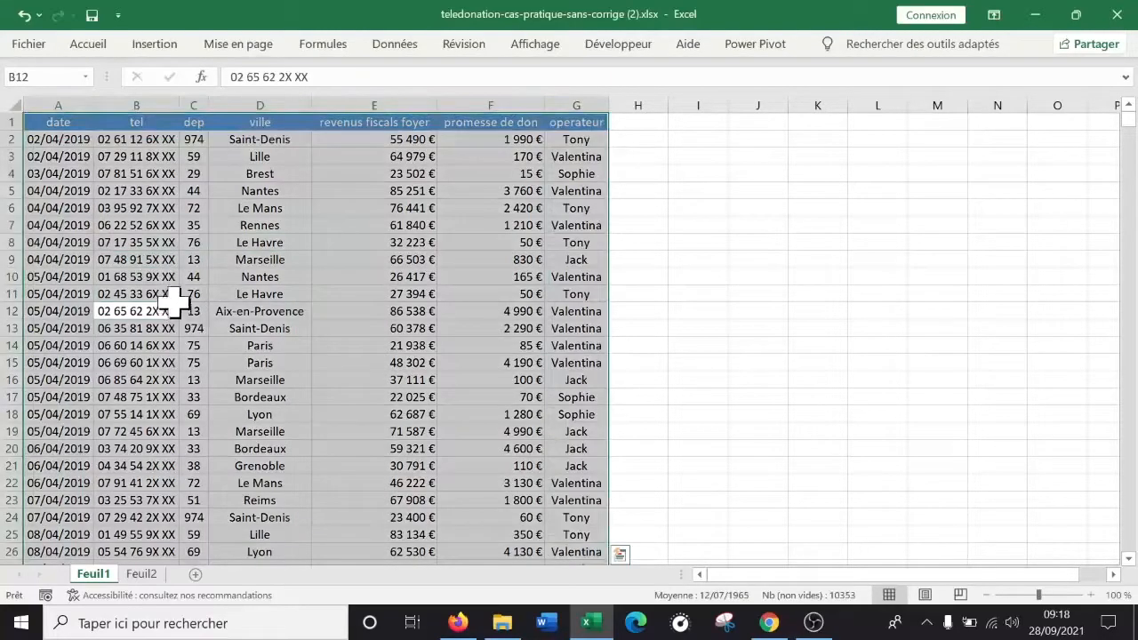
pyautogui.scroll(-20, 631, 254)
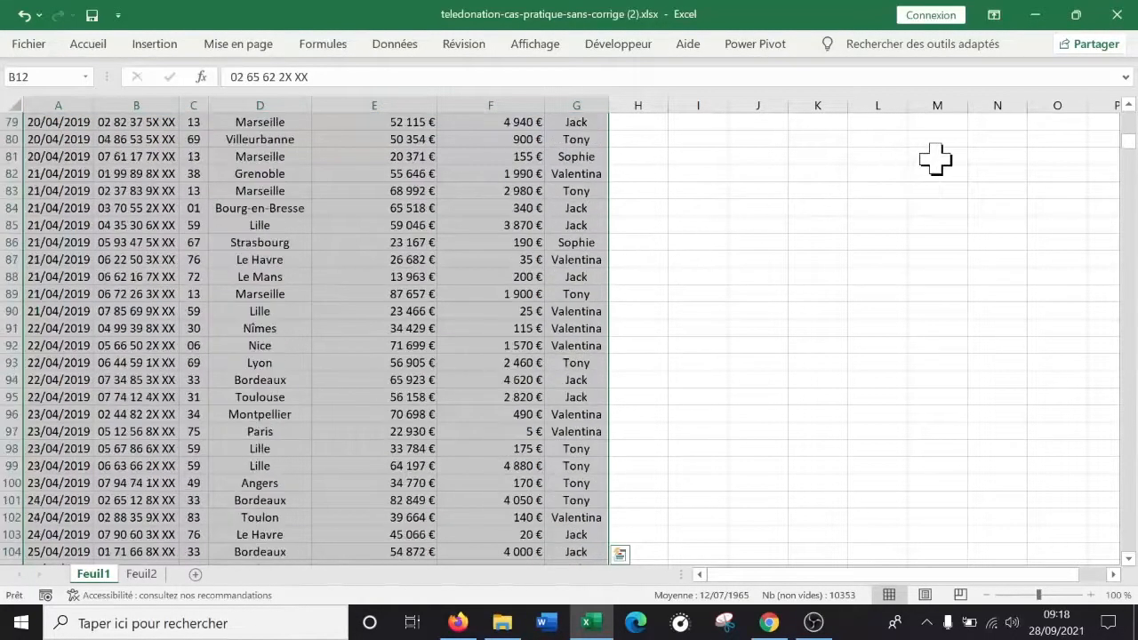
pyautogui.moveTo(1129, 140); pyautogui.dragTo(1075, 491)
pyautogui.scroll(-20, 1075, 490)
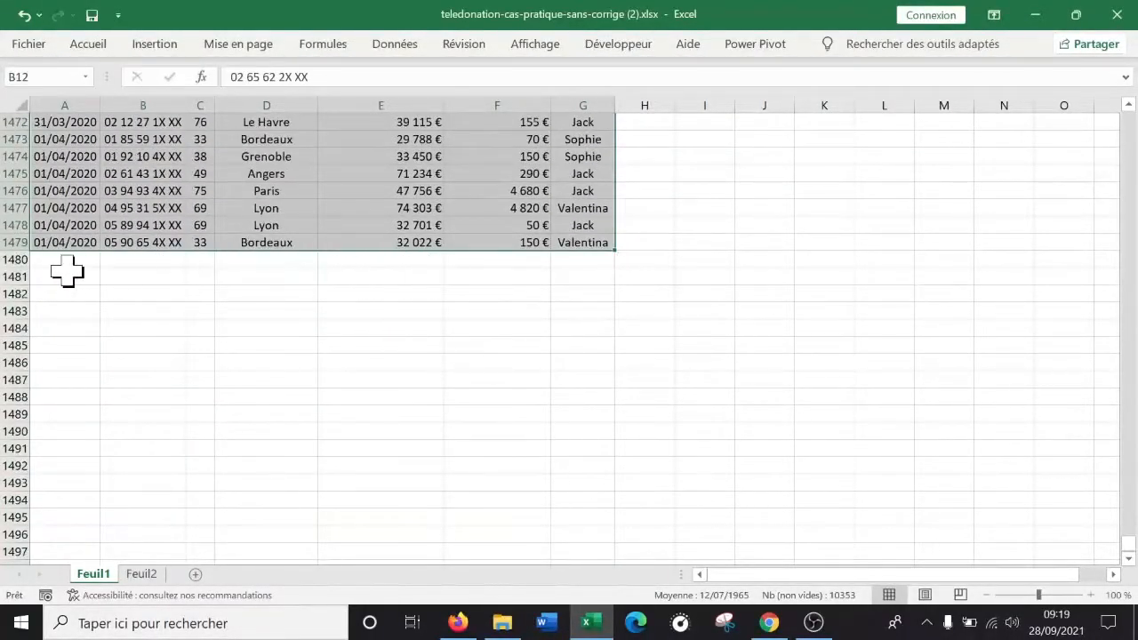
pyautogui.moveTo(1130, 560); pyautogui.dragTo(1129, 125)
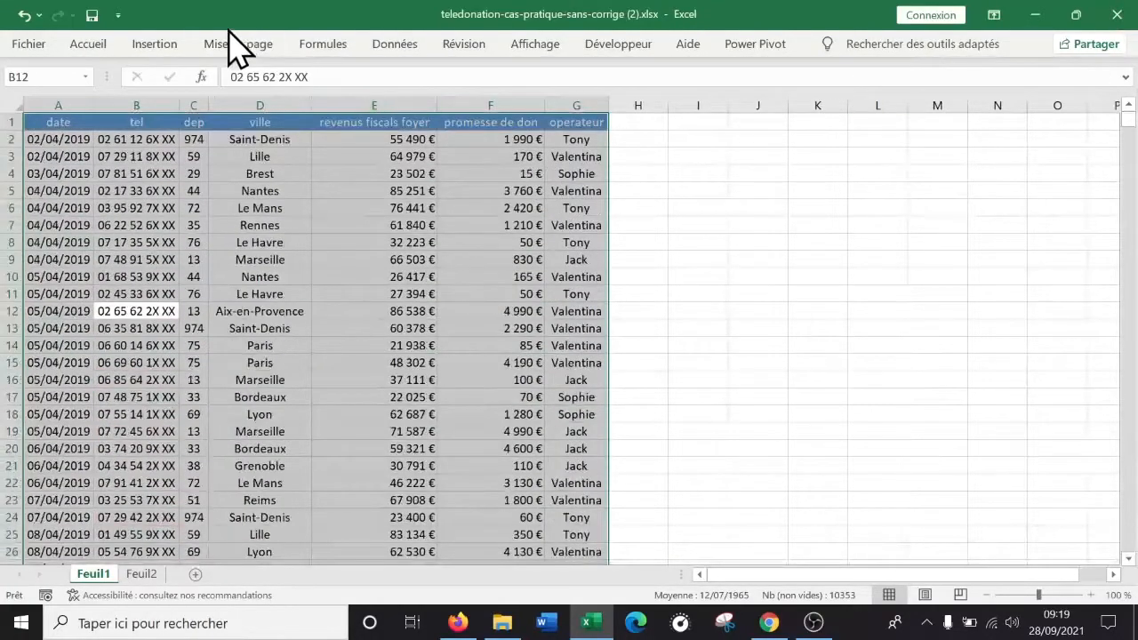
# Insert a second pivot table from Feuil1!$A$1:$G$1479 into the existing sheet Feuil2 at cell A13
pyautogui.click(154, 45)
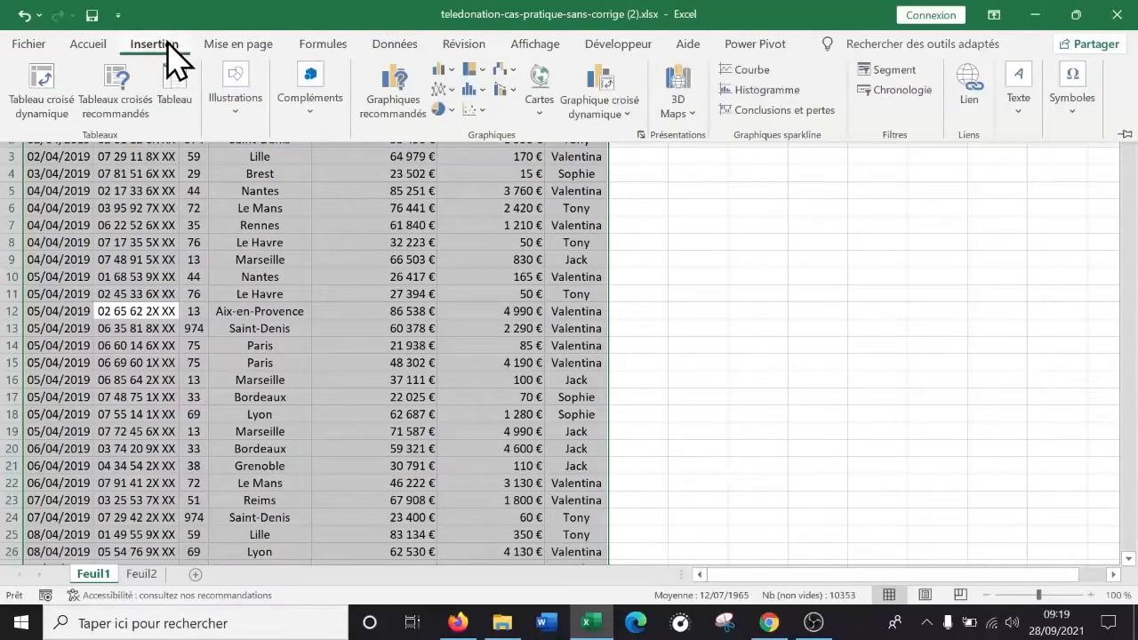
pyautogui.click(41, 89)
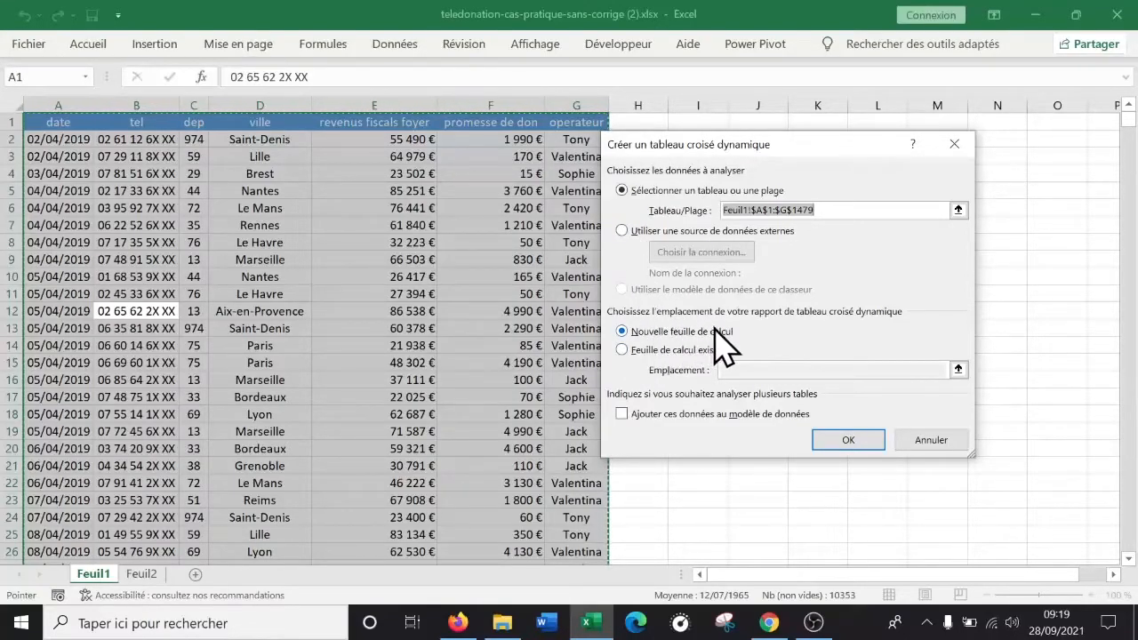
pyautogui.click(623, 350)
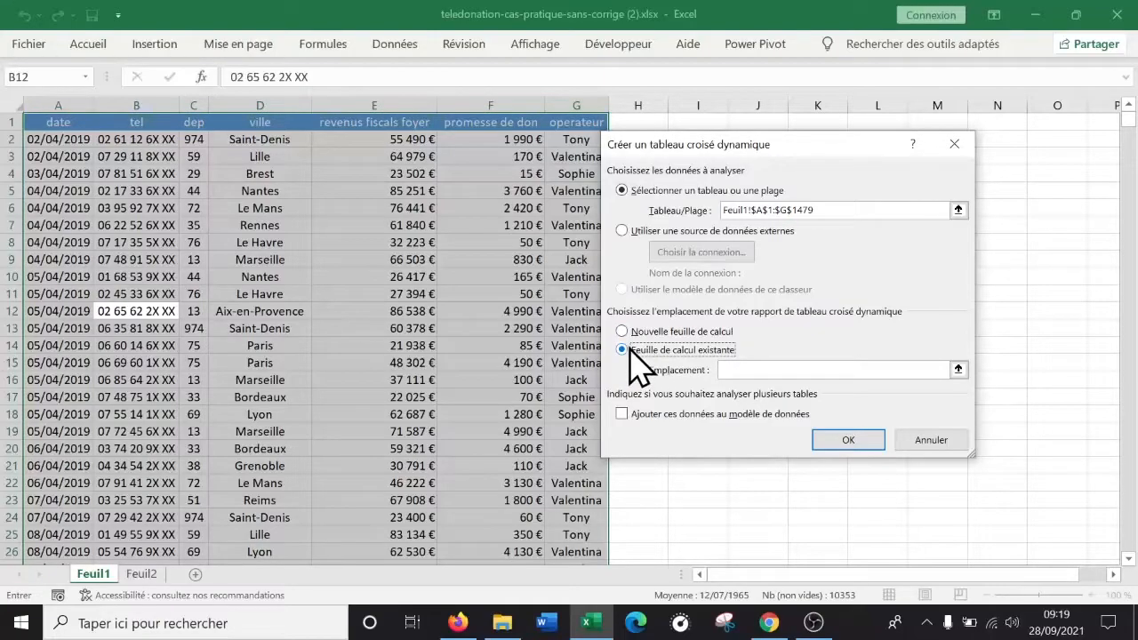
pyautogui.click(958, 371)
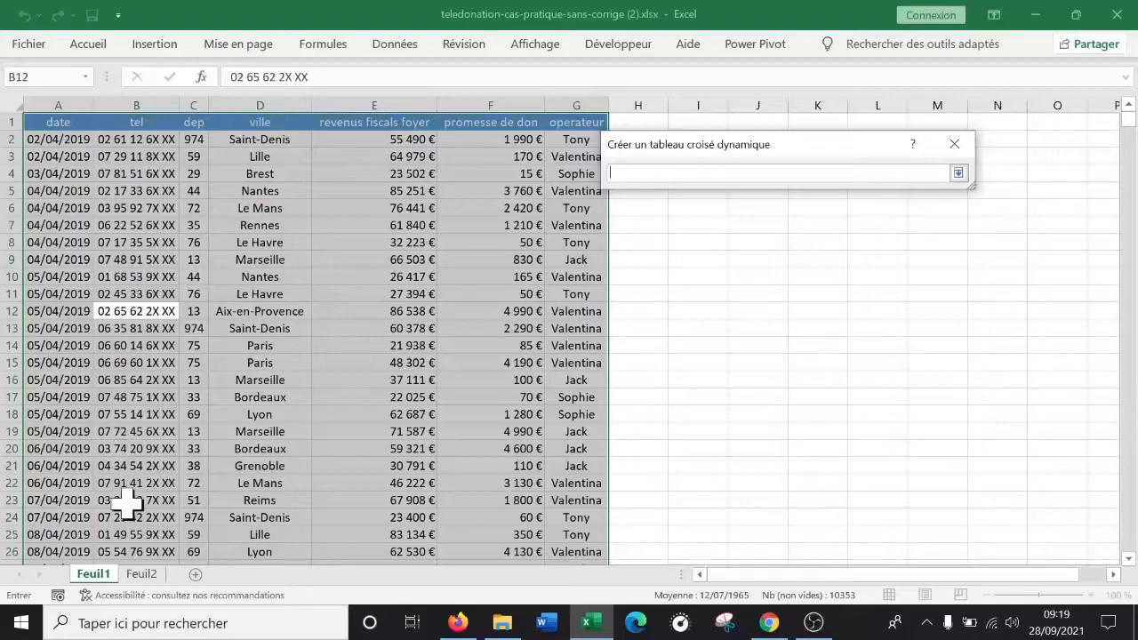
pyautogui.click(141, 574)
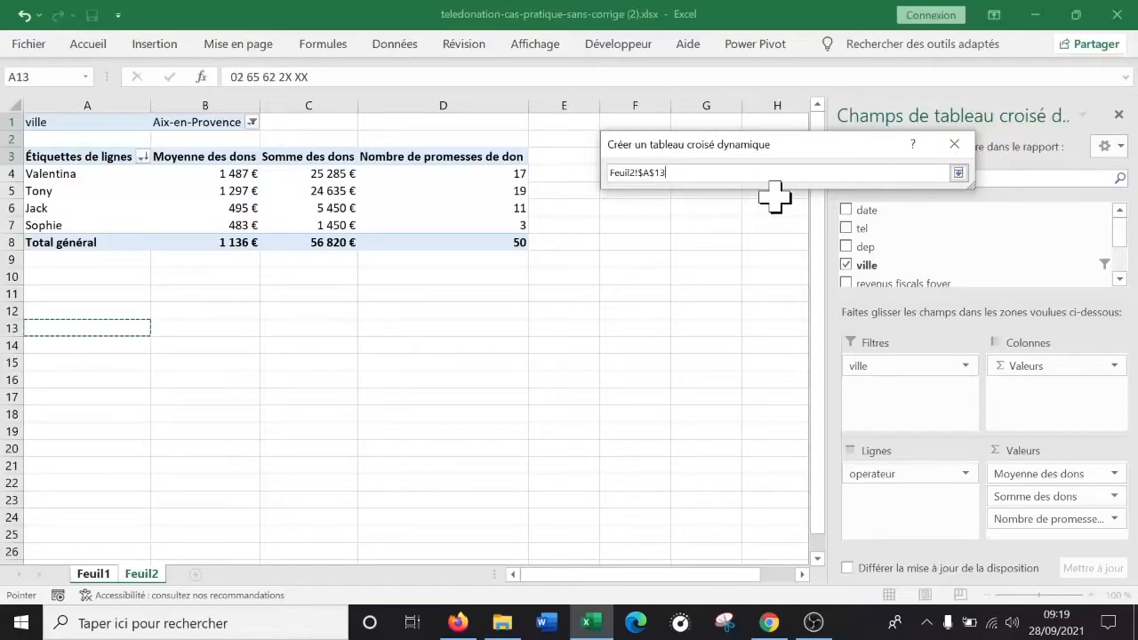
pyautogui.press('Return')
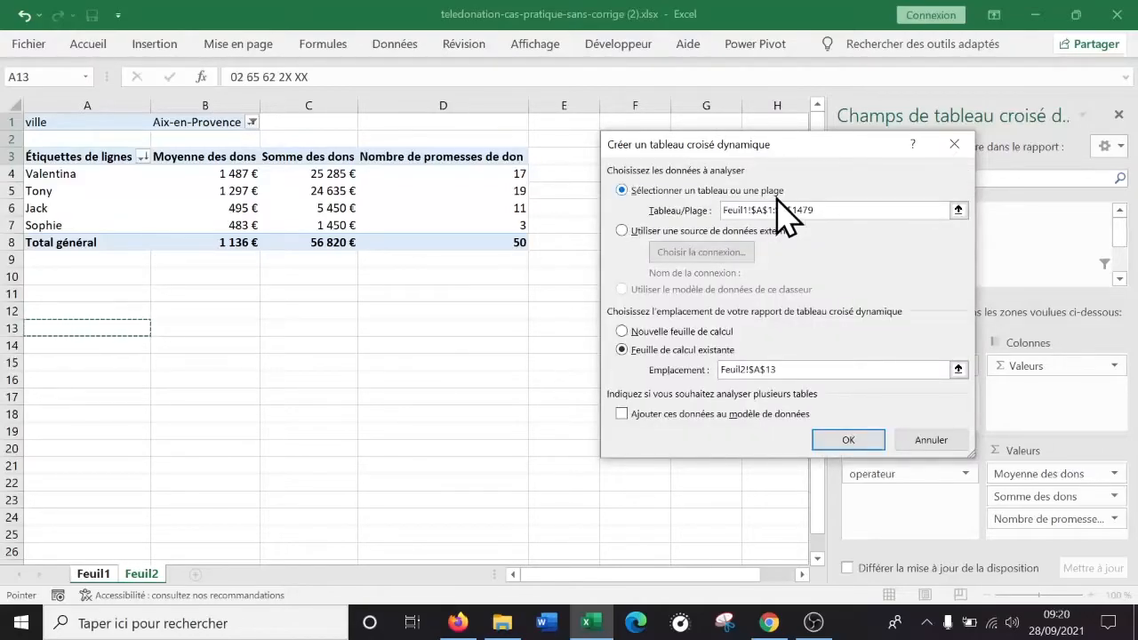
pyautogui.click(848, 438)
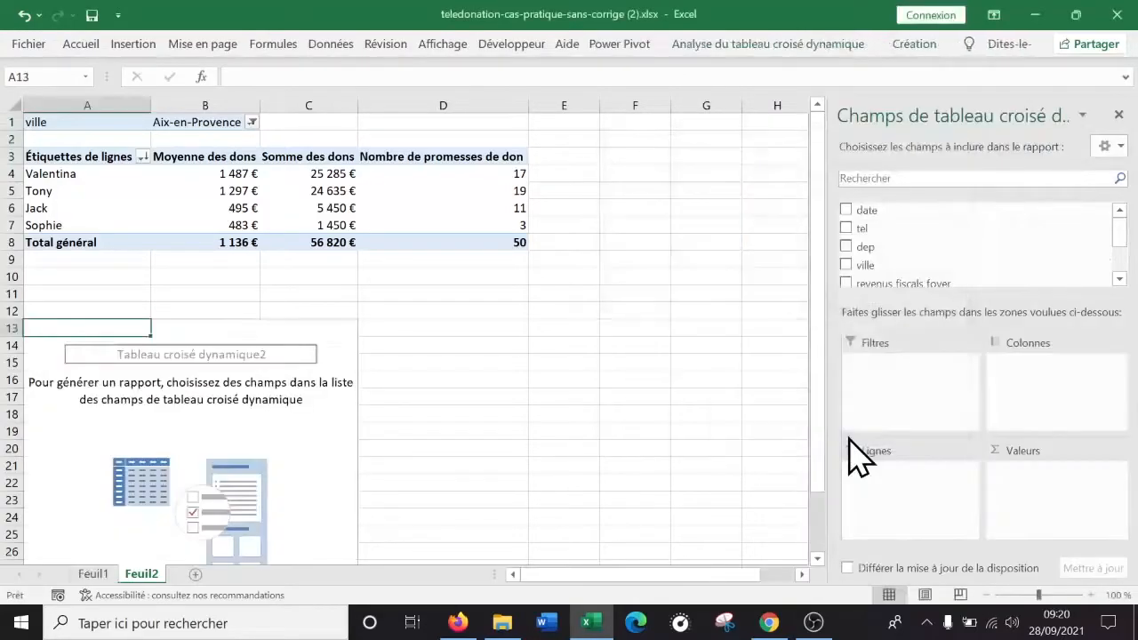
pyautogui.click(333, 464)
pyautogui.scroll(-3, 553, 406)
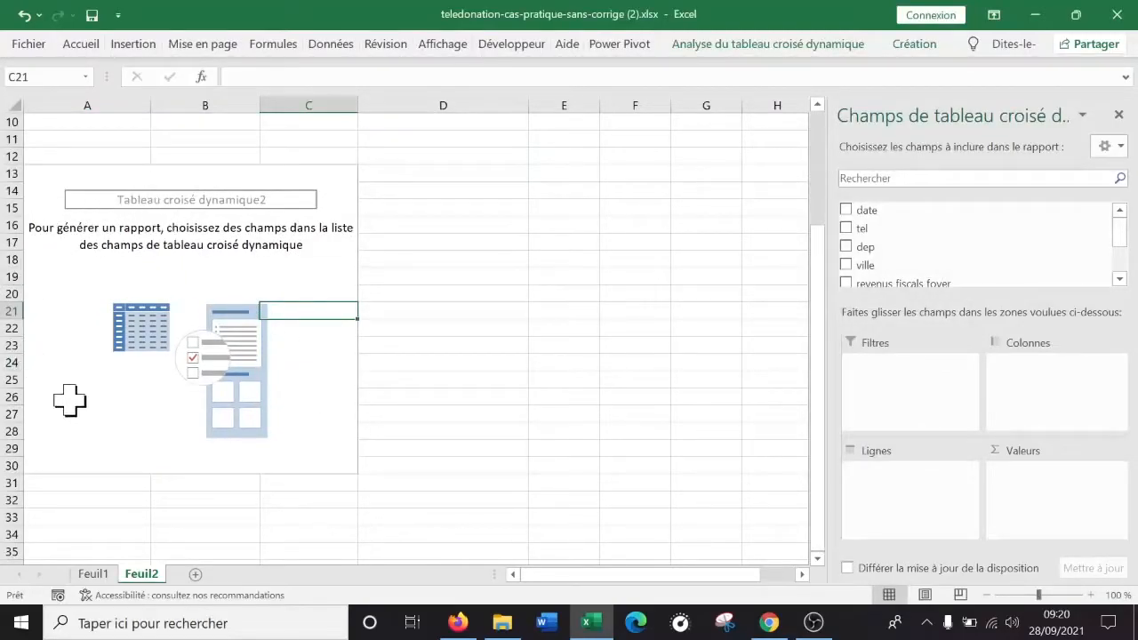
pyautogui.scroll(3, 311, 302)
pyautogui.scroll(-2, 309, 288)
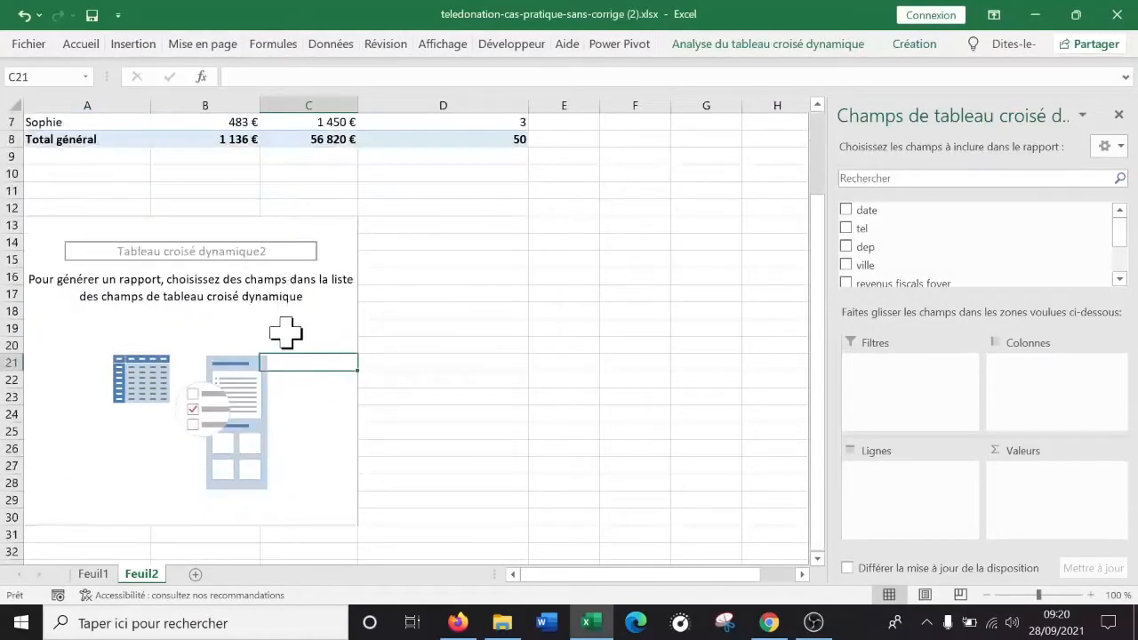
pyautogui.click(285, 327)
pyautogui.click(293, 375)
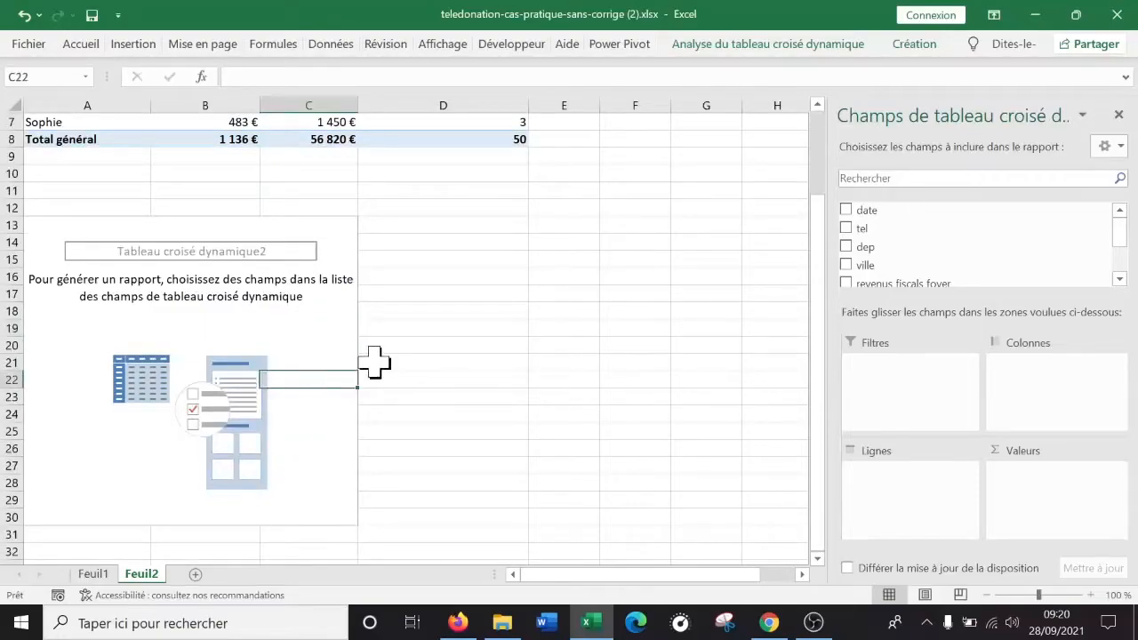
pyautogui.click(425, 295)
pyautogui.scroll(2, 394, 373)
pyautogui.scroll(-1, 388, 381)
pyautogui.scroll(2, 392, 379)
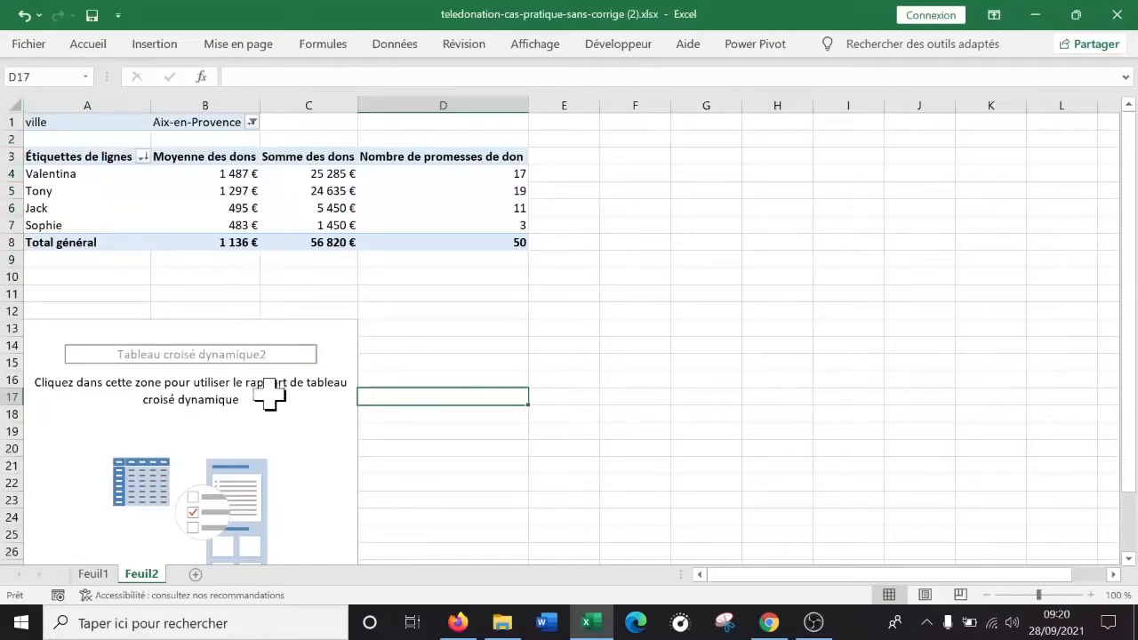
# Add the ville field as row labels of the empty second pivot table and look through the city list
pyautogui.click(301, 446)
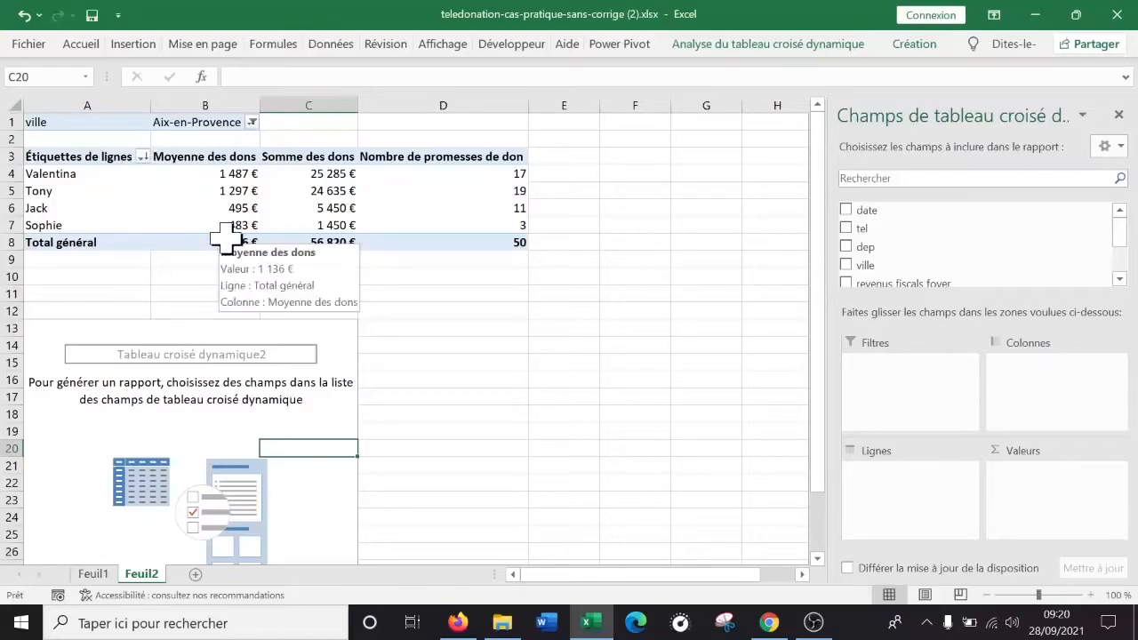
pyautogui.click(306, 428)
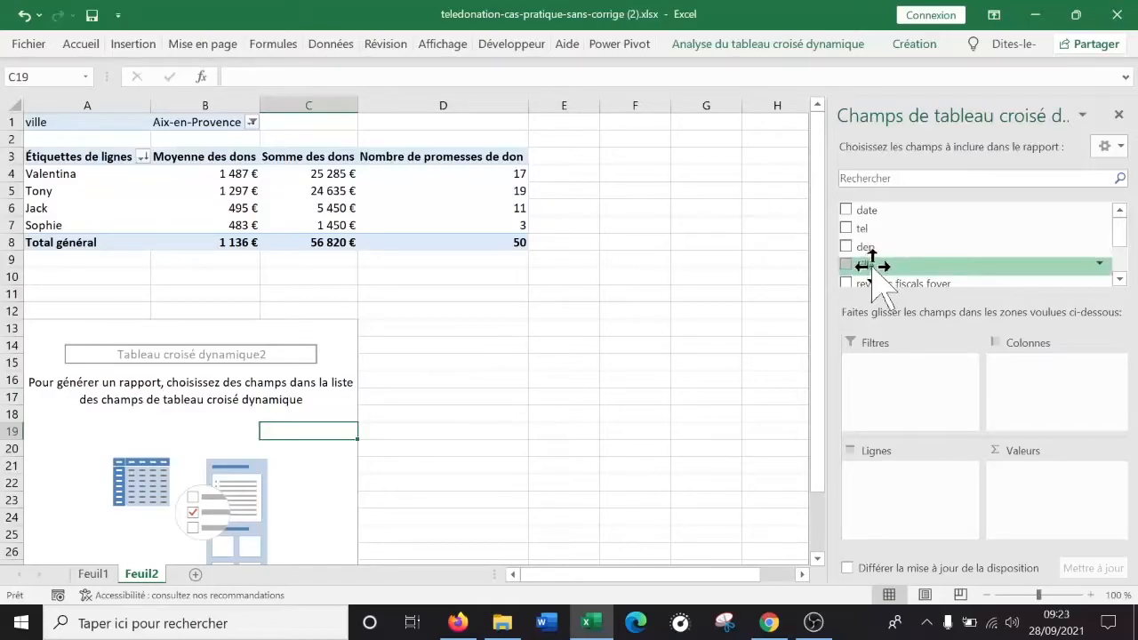
pyautogui.moveTo(871, 266); pyautogui.dragTo(916, 507)
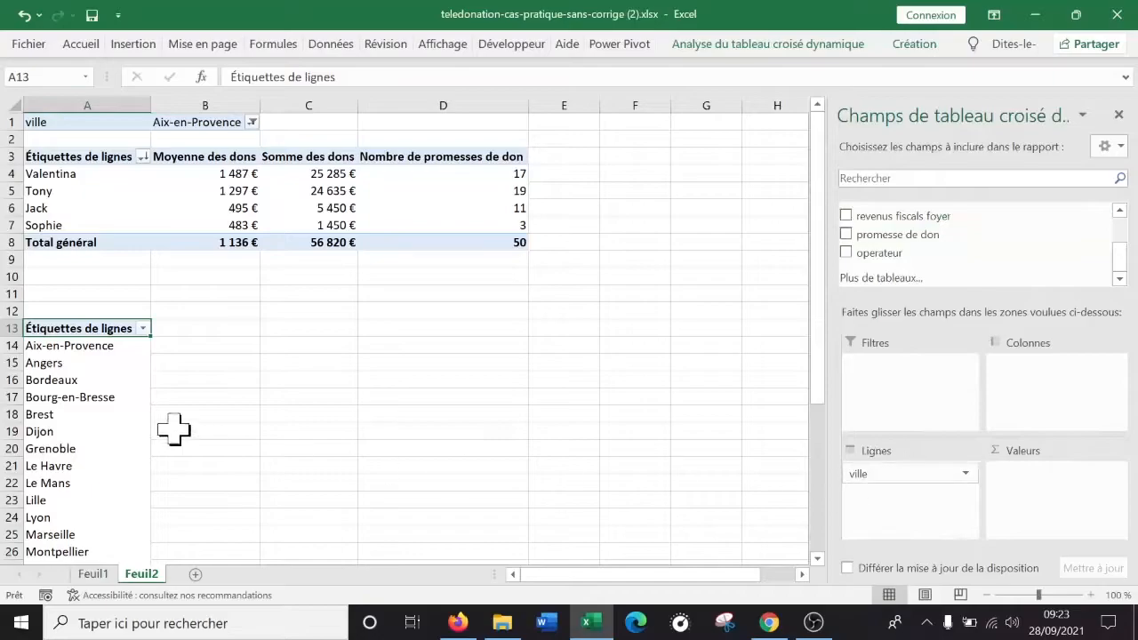
pyautogui.scroll(-5, 71, 369)
pyautogui.scroll(-1, 71, 364)
pyautogui.scroll(3, 76, 356)
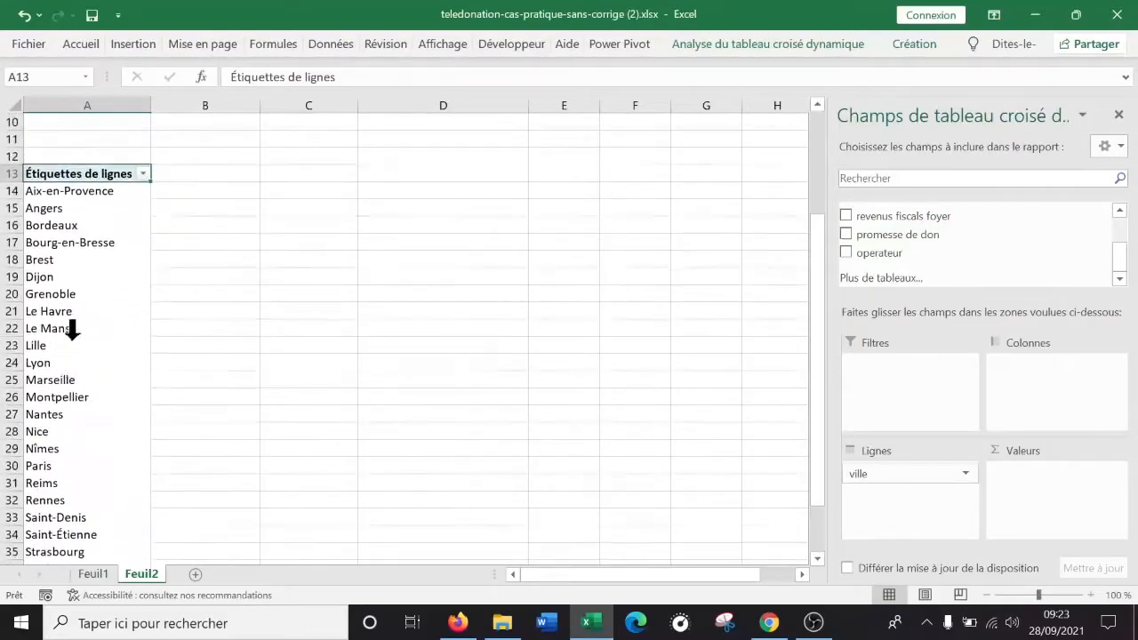
pyautogui.scroll(-4, 74, 454)
pyautogui.scroll(7, 72, 450)
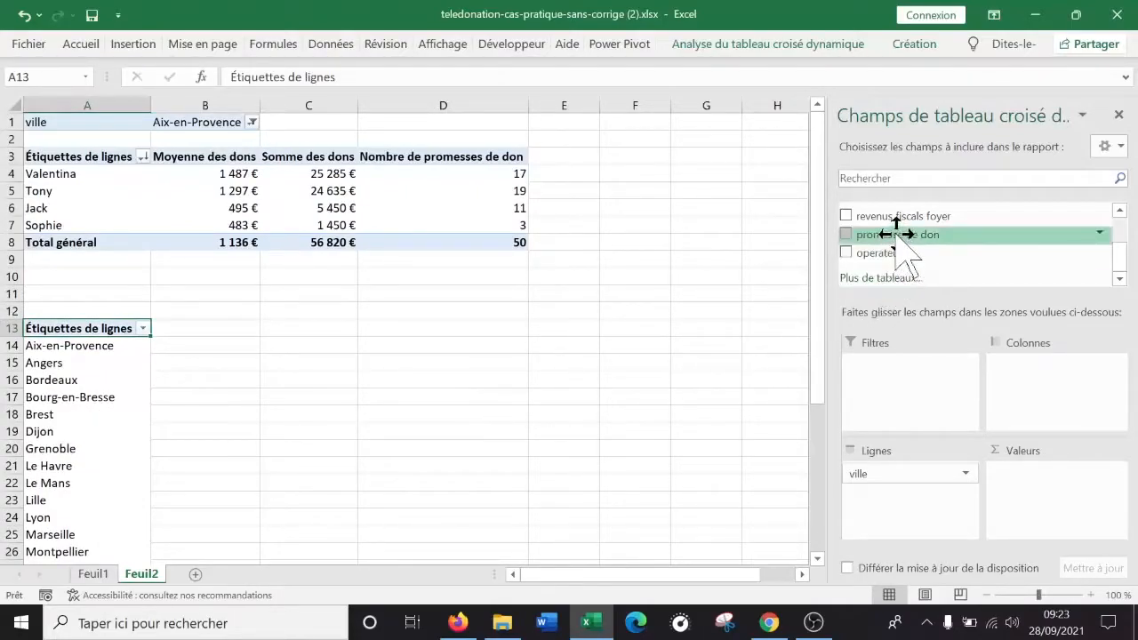
# Add promesse de don as a summed value in the second pivot table and format it as Monétaire in euros with no decimals
pyautogui.moveTo(907, 233); pyautogui.dragTo(1071, 510)
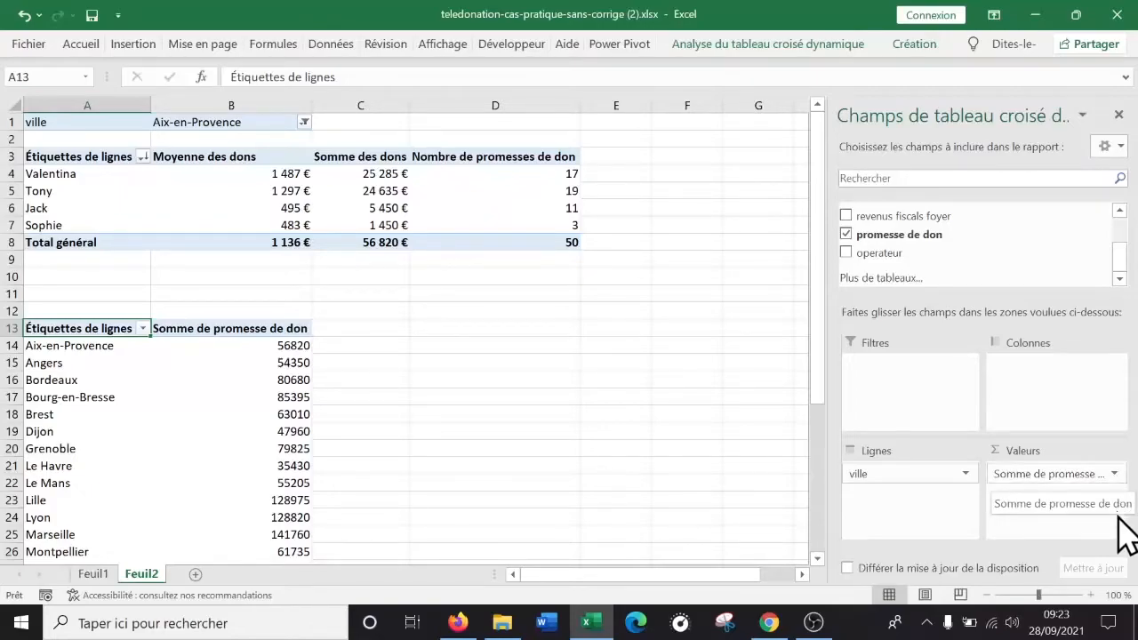
pyautogui.click(1113, 473)
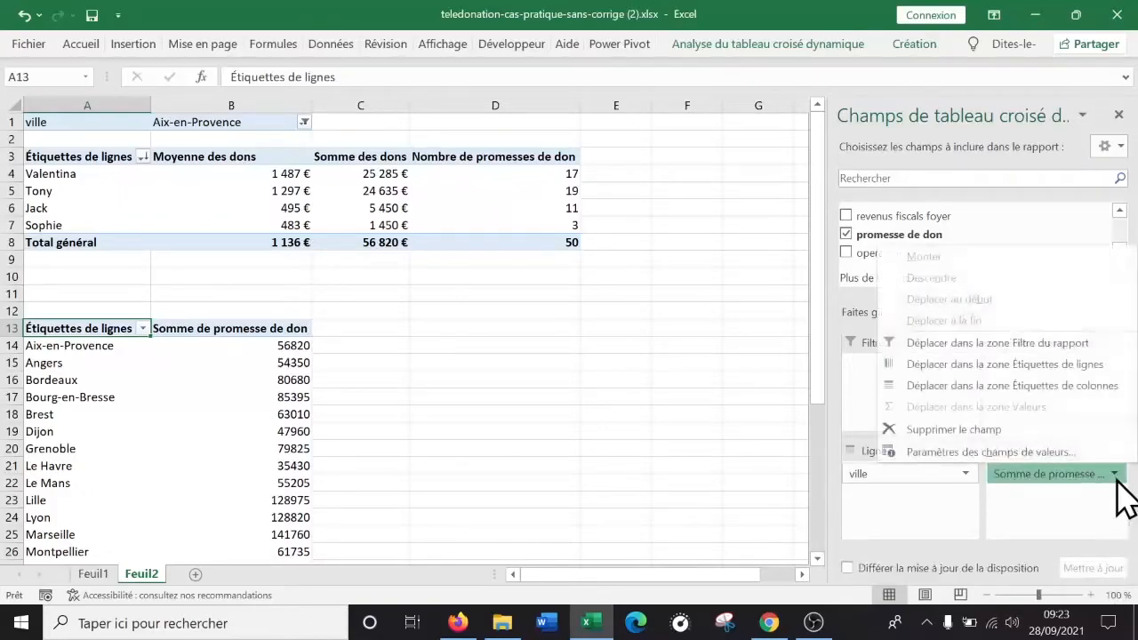
pyautogui.click(1040, 450)
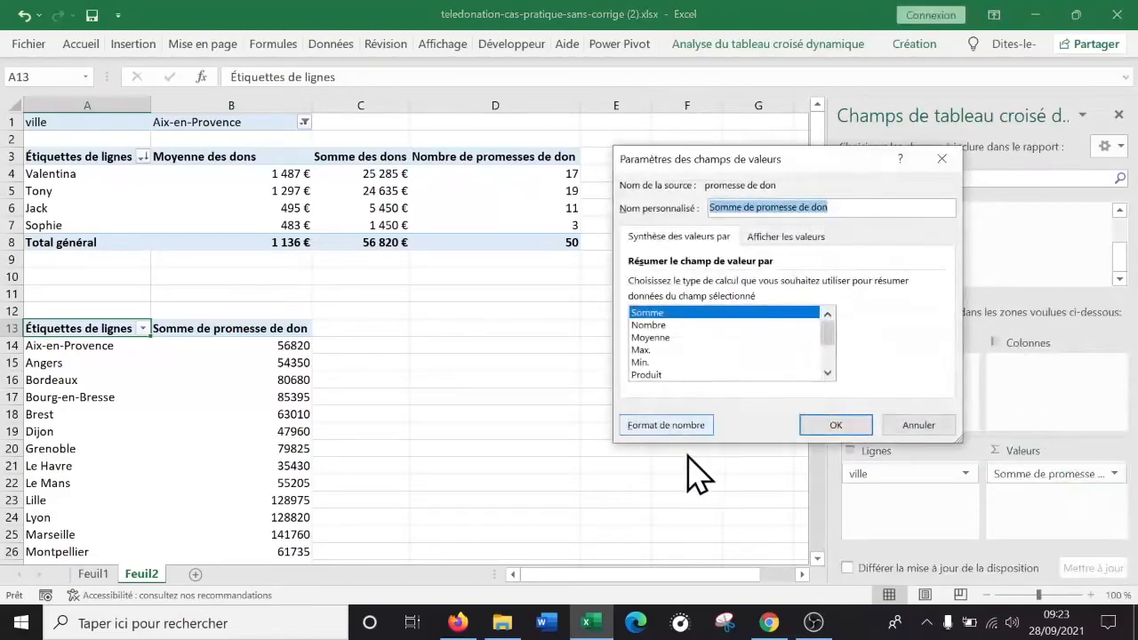
pyautogui.click(668, 425)
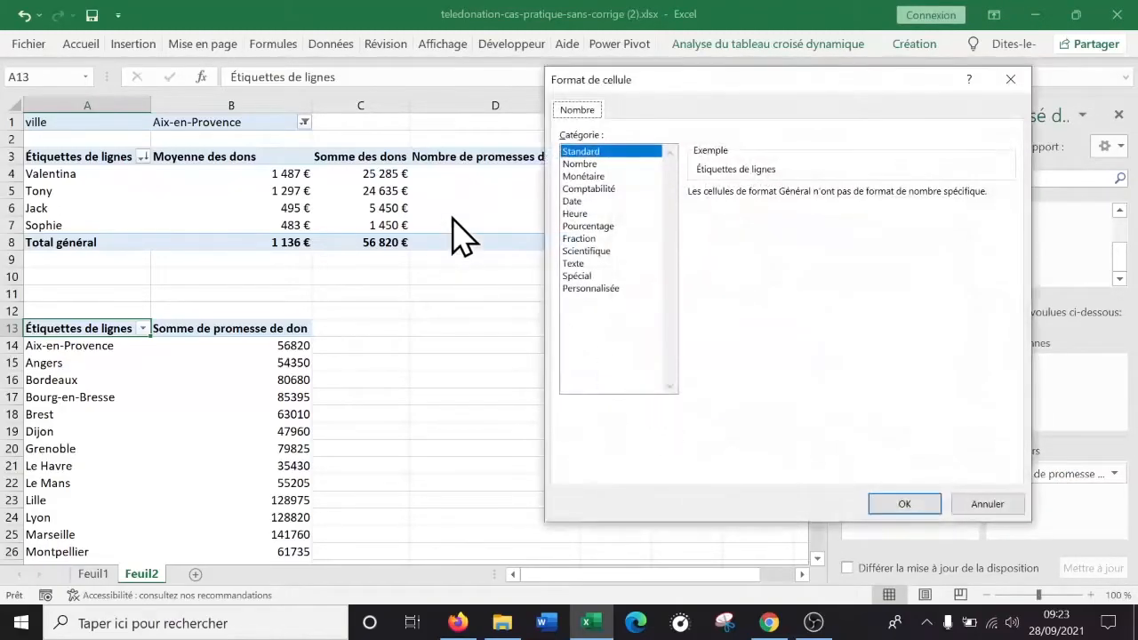
pyautogui.click(601, 176)
pyautogui.click(837, 197)
pyautogui.click(837, 198)
pyautogui.click(901, 503)
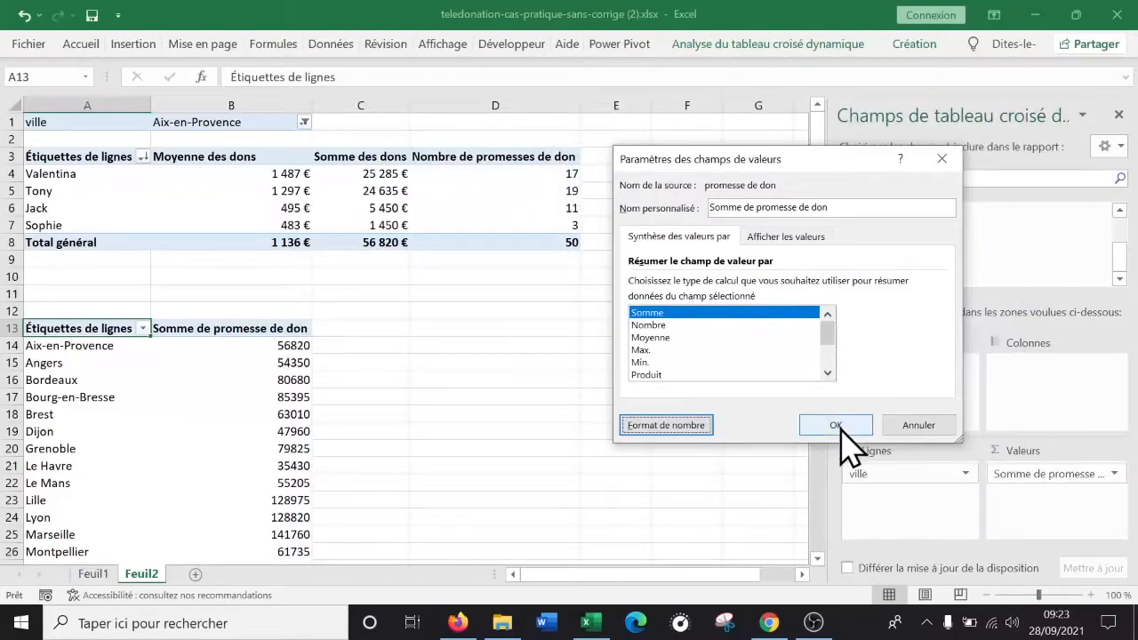
pyautogui.click(836, 424)
pyautogui.click(372, 414)
pyautogui.scroll(-3, 320, 397)
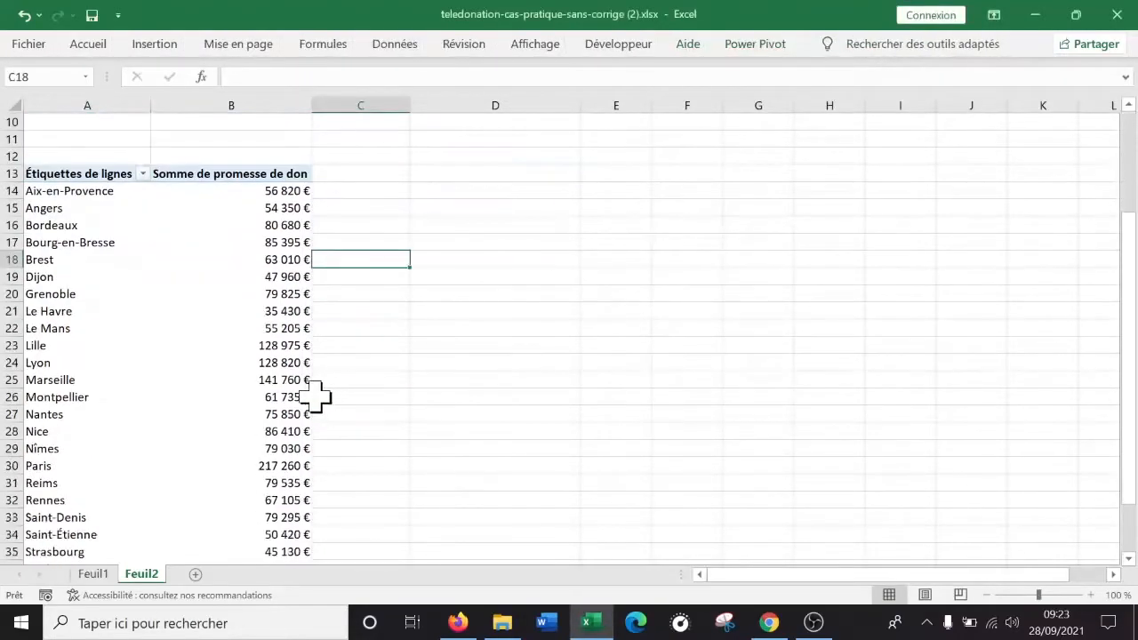
# Sort the cities of the second pivot table in descending order by Somme de promesse de don
pyautogui.click(241, 245)
pyautogui.scroll(2, 241, 246)
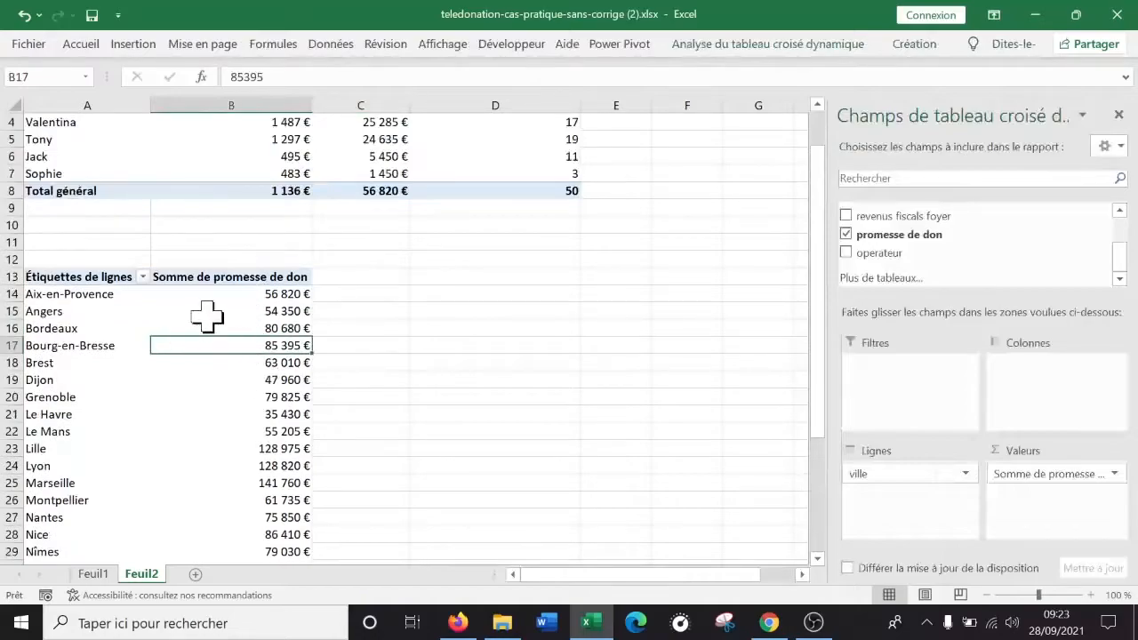
pyautogui.click(142, 278)
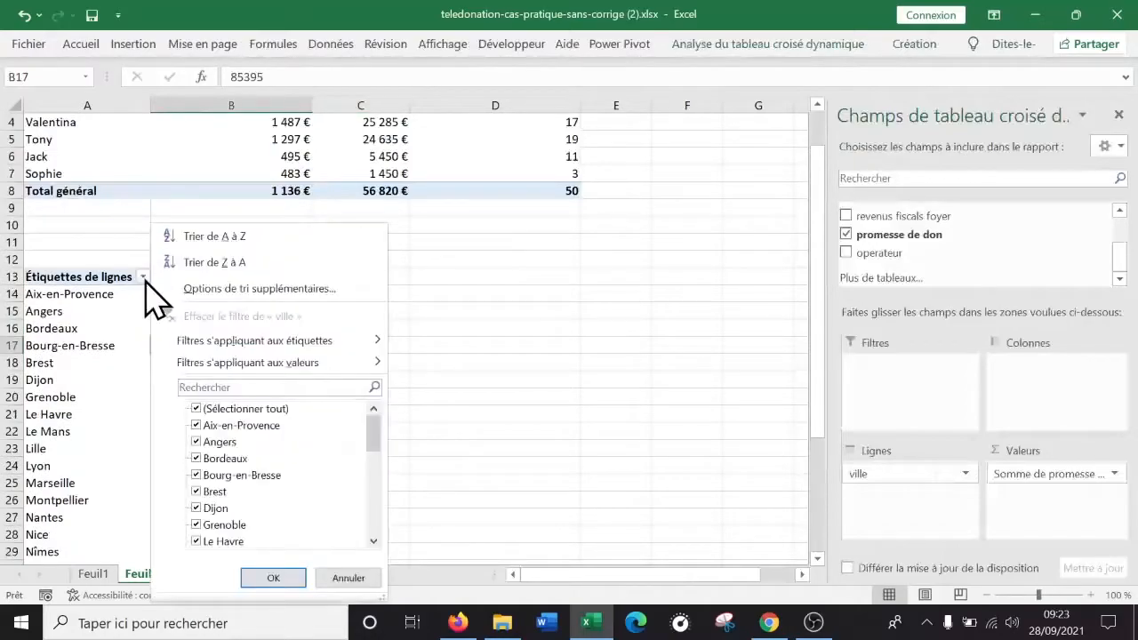
pyautogui.click(253, 294)
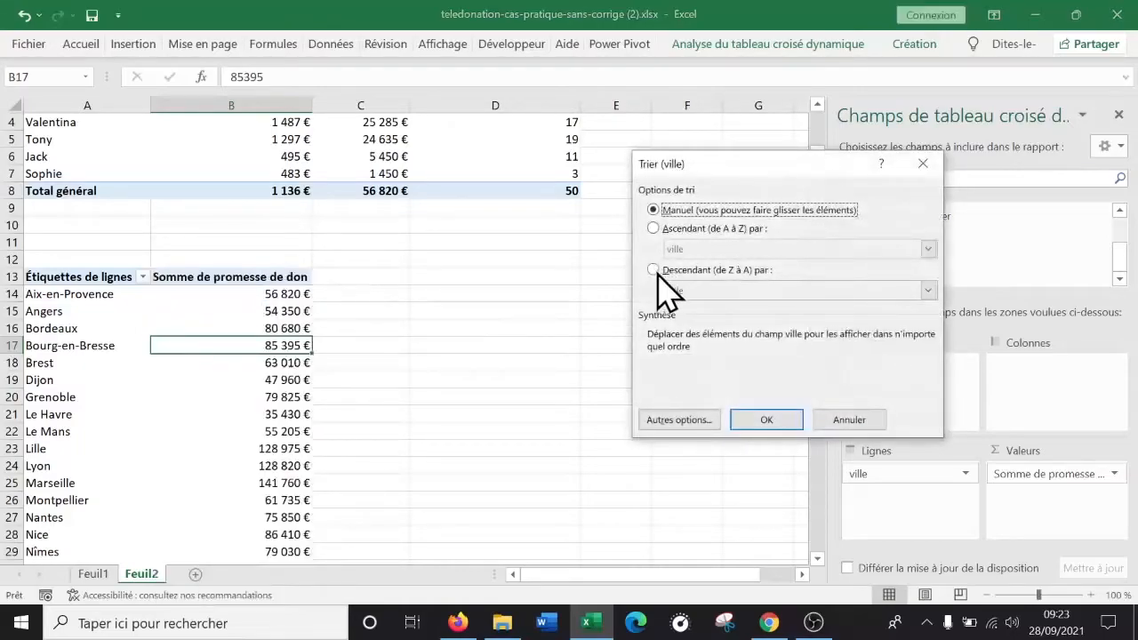
pyautogui.click(668, 271)
pyautogui.click(753, 291)
pyautogui.click(758, 317)
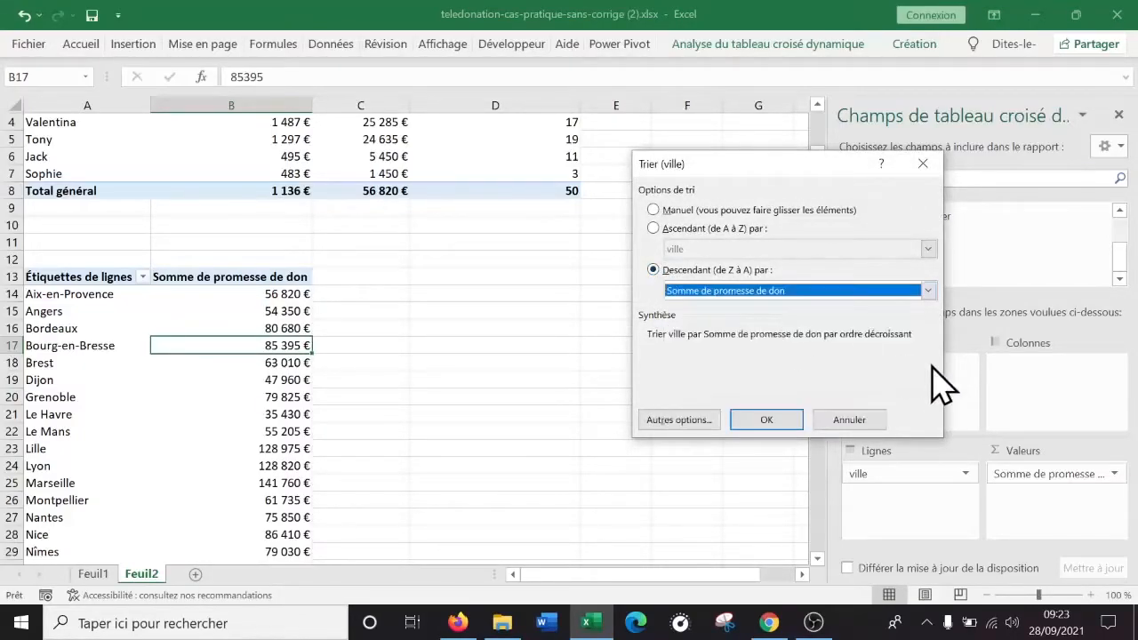
pyautogui.click(770, 422)
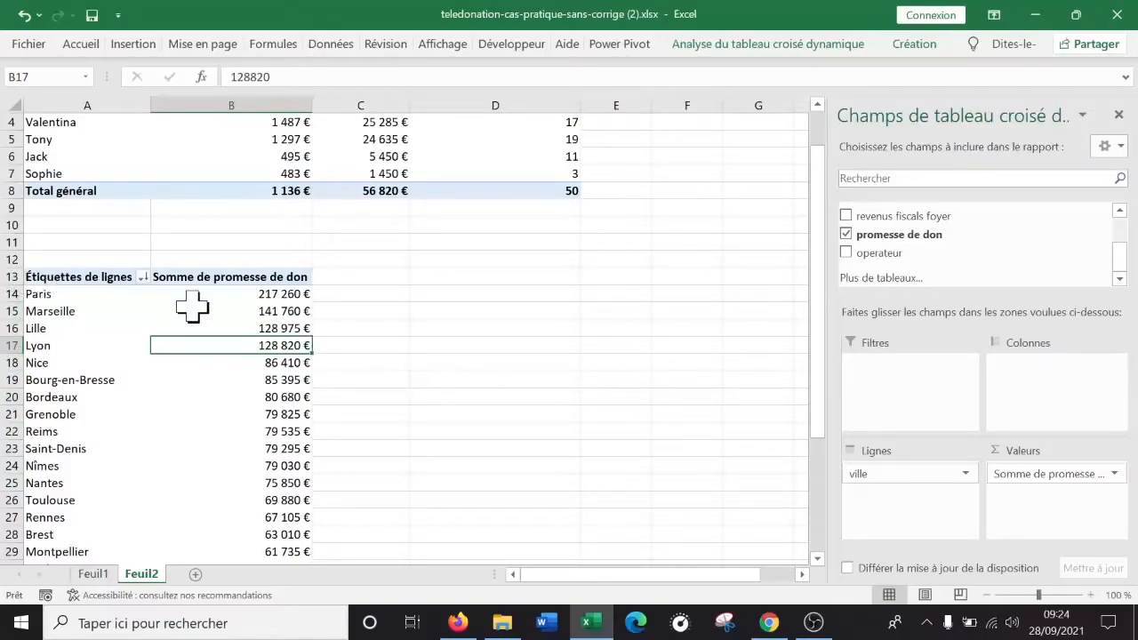
# Review the ville sort settings and their additional automatic sort options, keeping the descending sort
pyautogui.click(144, 277)
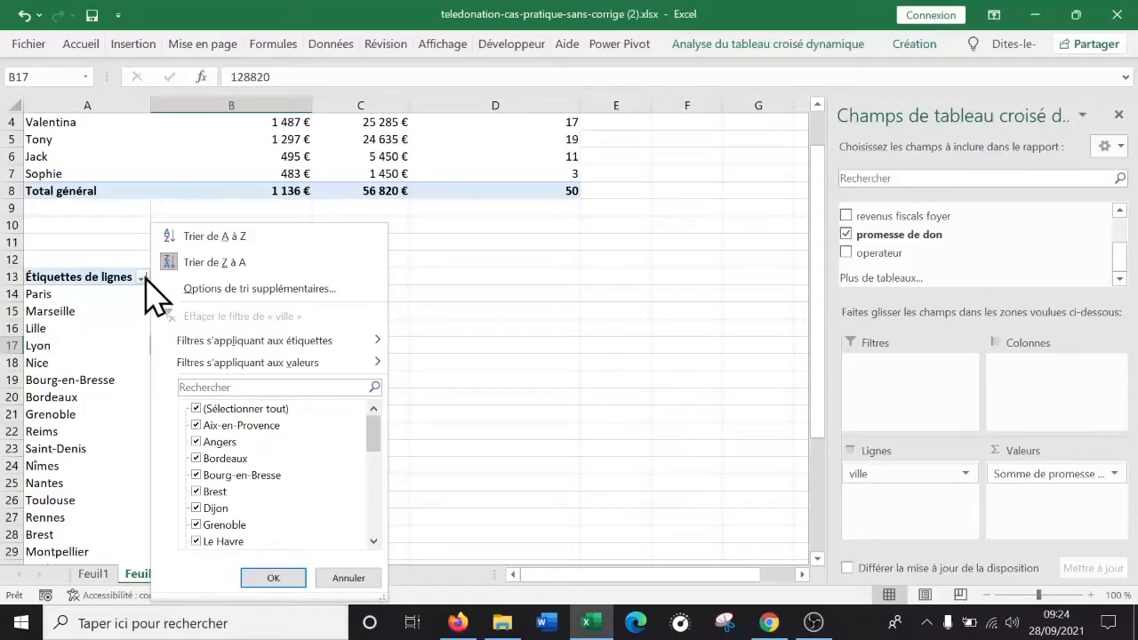
pyautogui.click(338, 286)
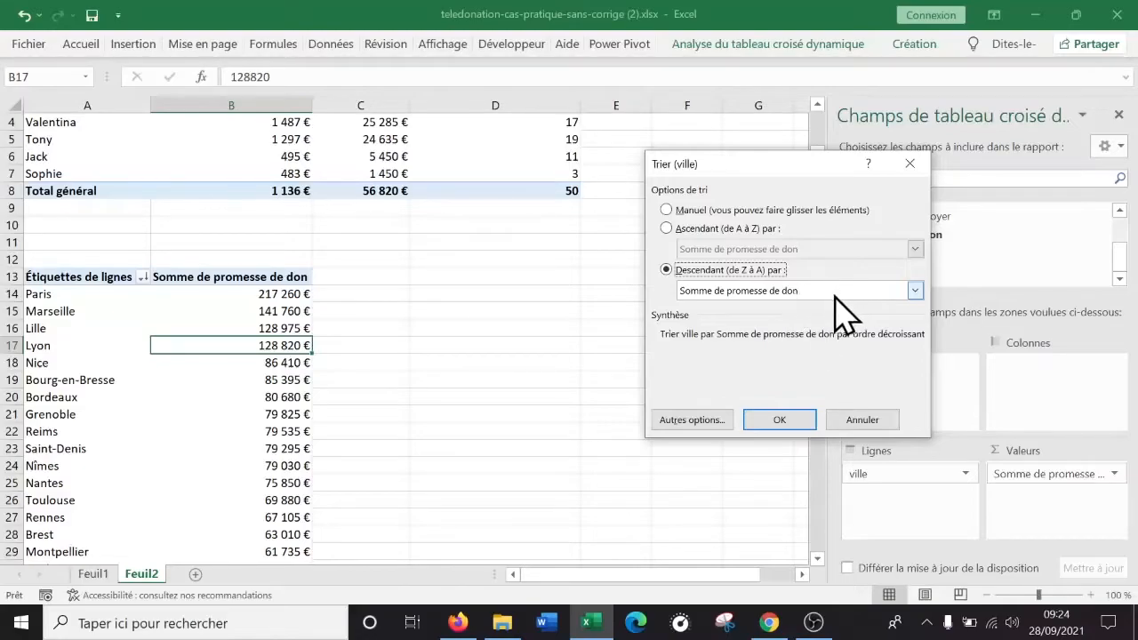
pyautogui.click(809, 416)
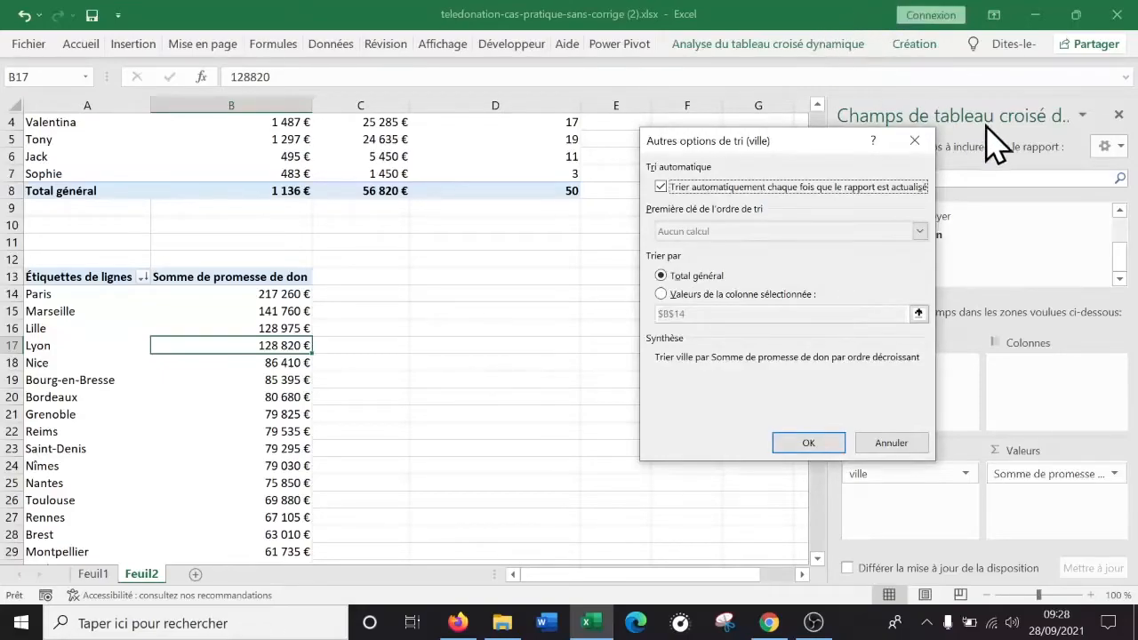
pyautogui.click(923, 142)
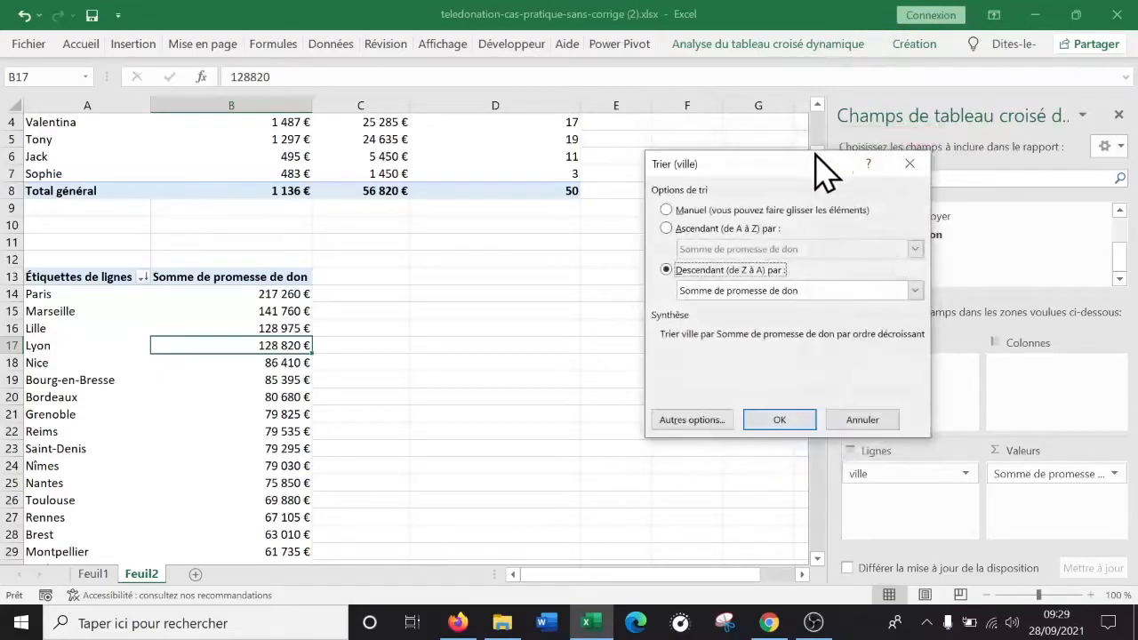
pyautogui.click(780, 420)
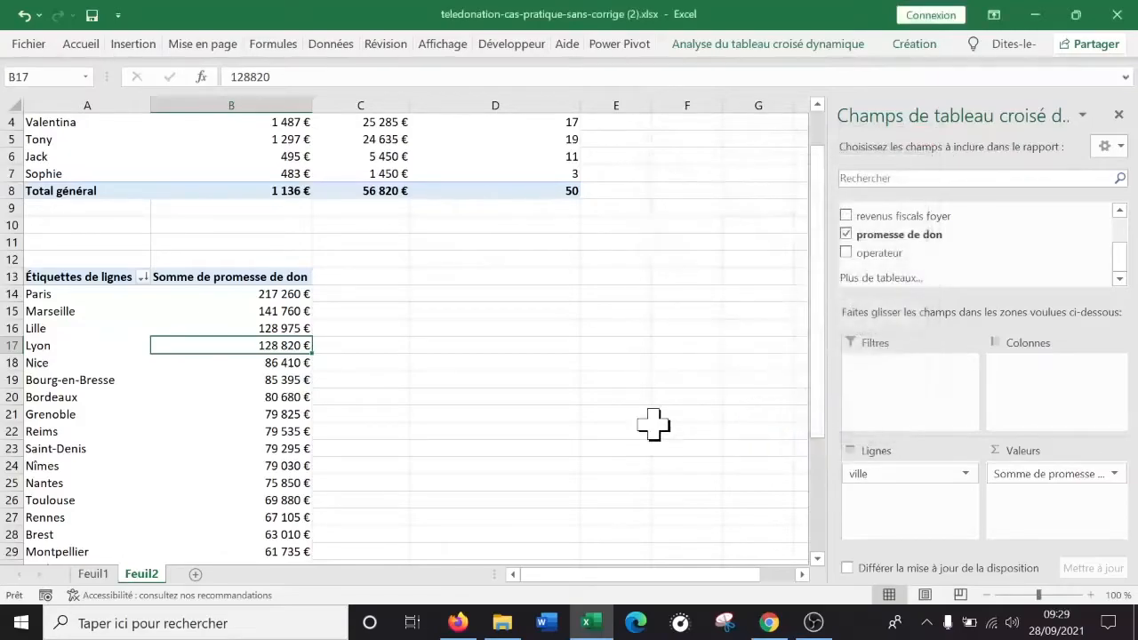
# Examine the top-ranked cities and their pledged amounts in the sorted second pivot table
pyautogui.click(4, 293)
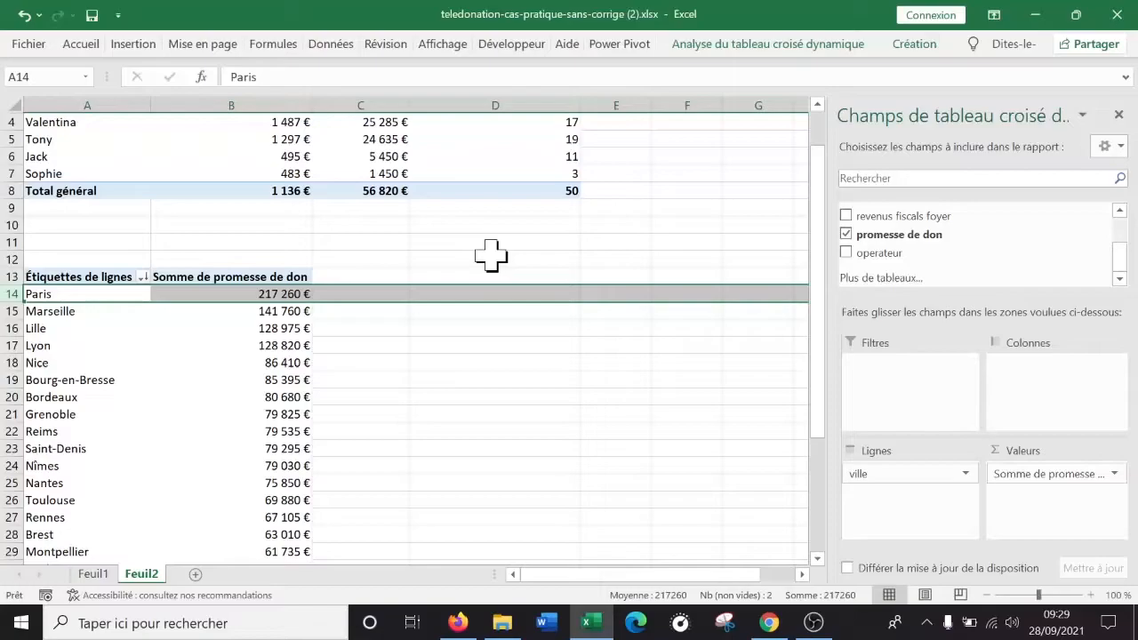
pyautogui.click(383, 328)
pyautogui.click(373, 299)
pyautogui.click(307, 310)
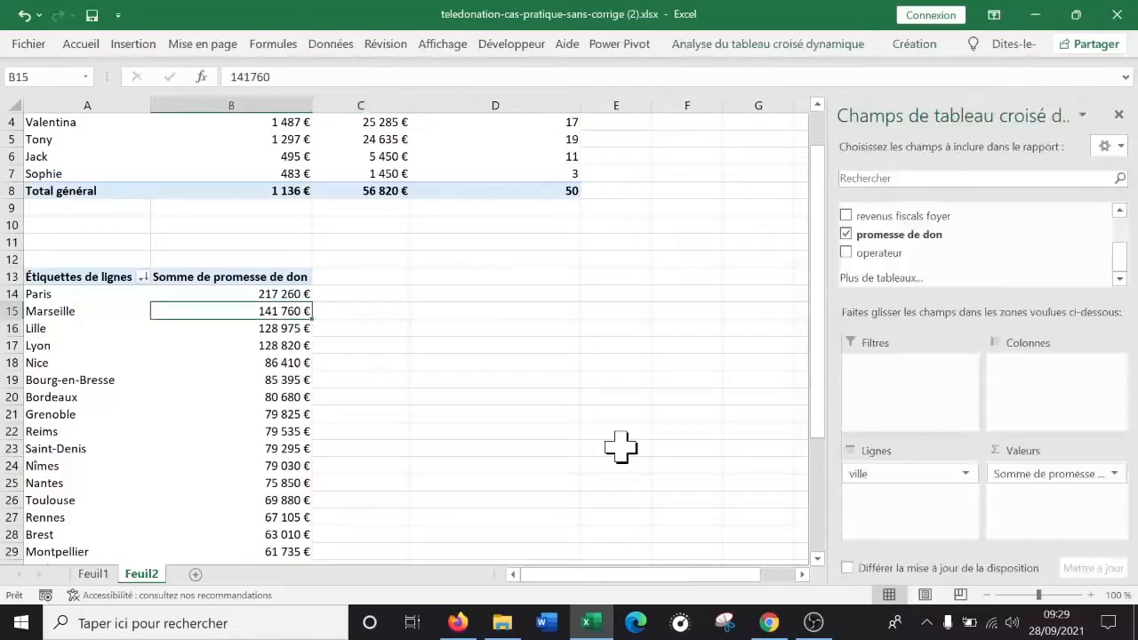
pyautogui.click(247, 279)
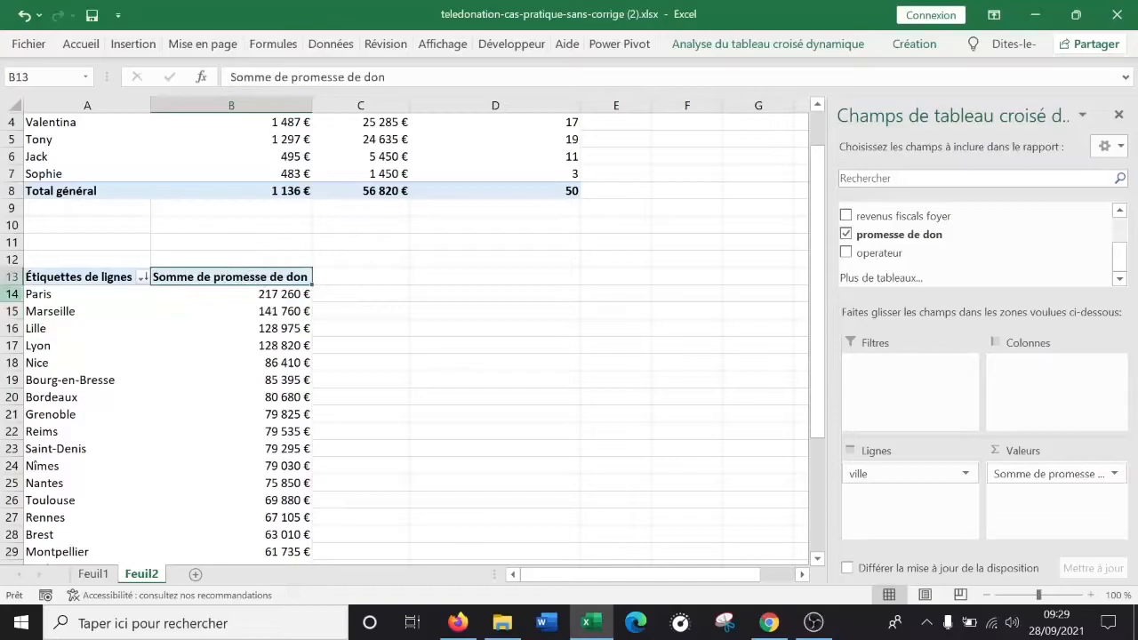
pyautogui.click(9, 293)
pyautogui.click(229, 343)
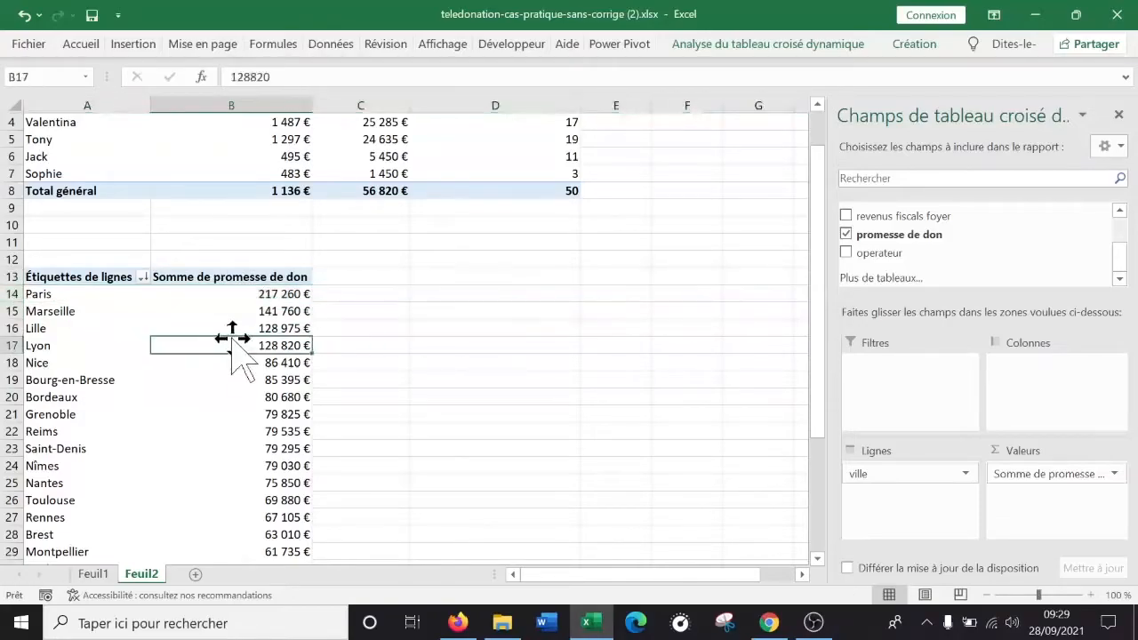
pyautogui.click(244, 297)
pyautogui.click(233, 367)
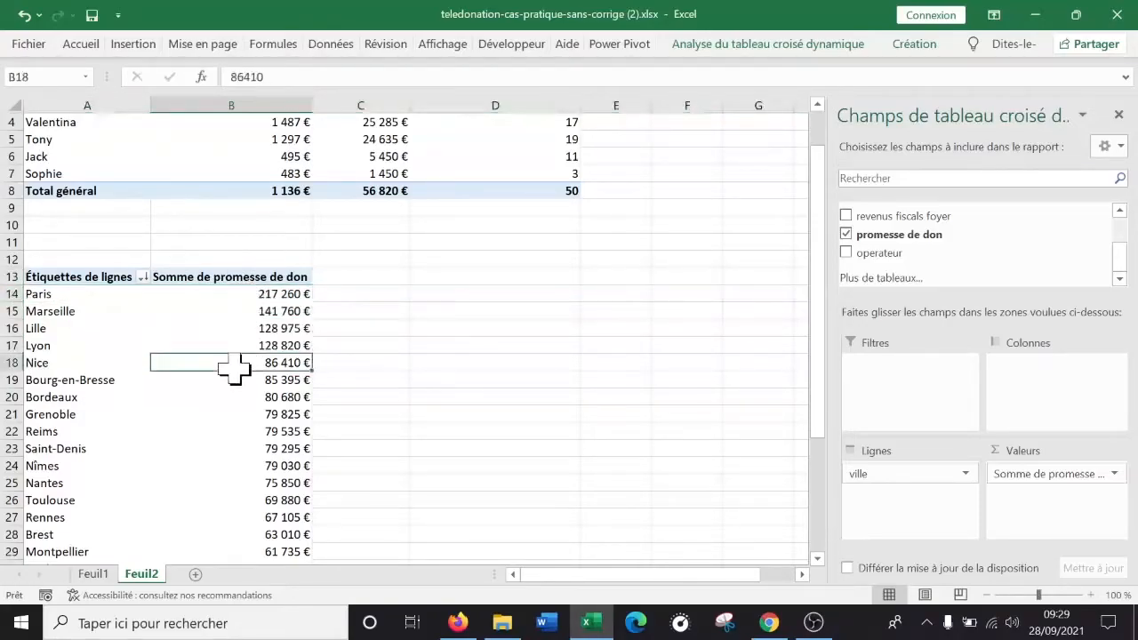
pyautogui.click(87, 278)
pyautogui.click(88, 298)
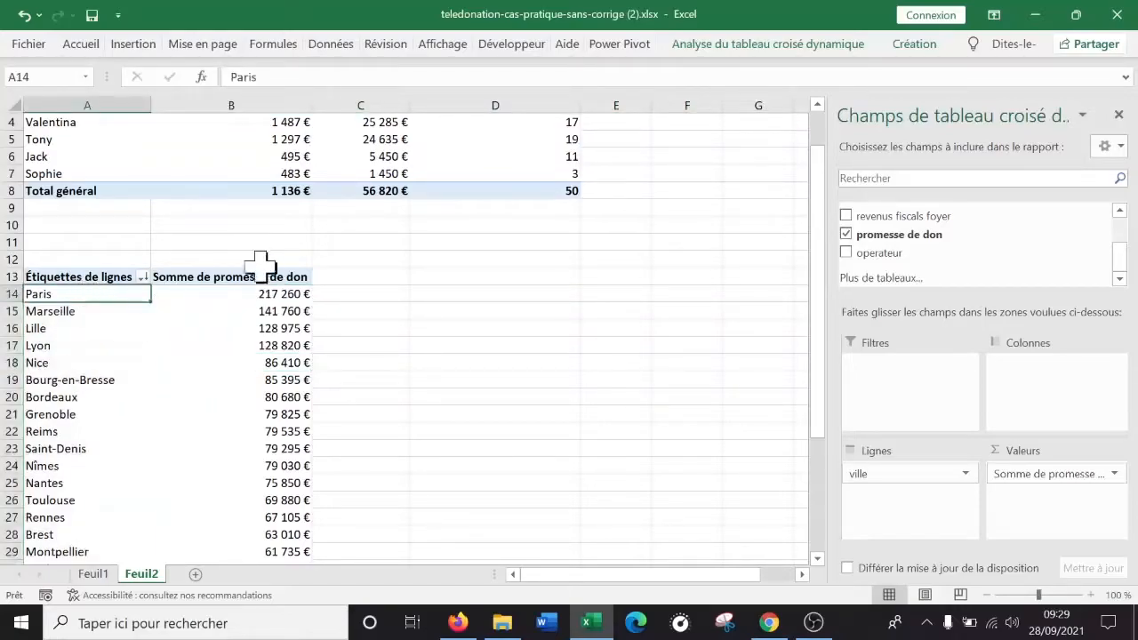
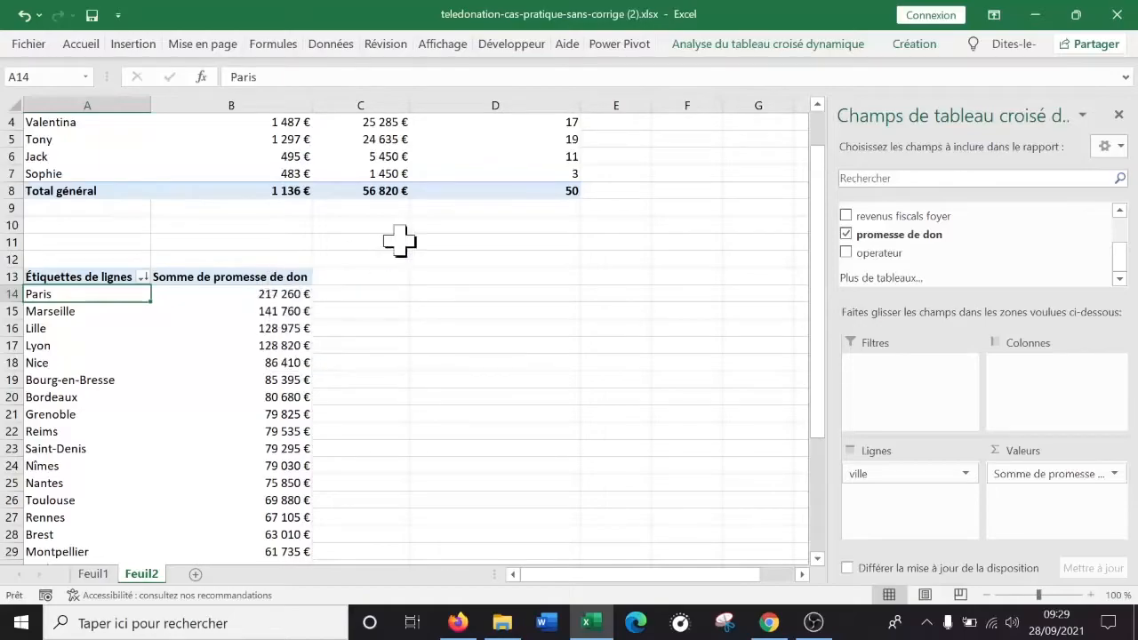
pyautogui.scroll(1, 391, 231)
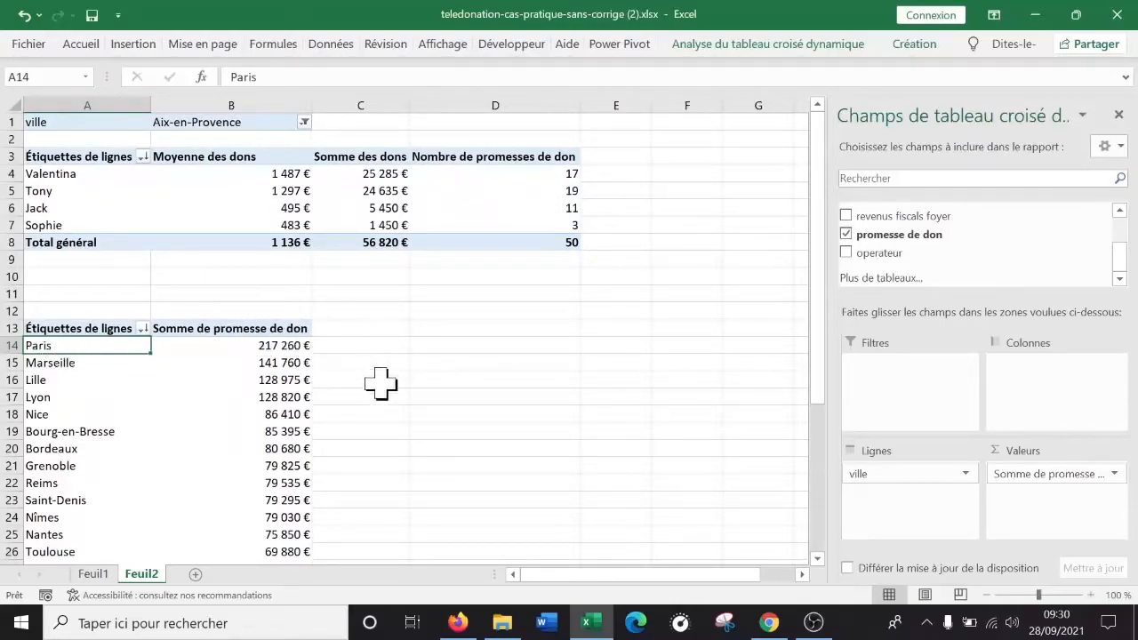
pyautogui.moveTo(225, 375)
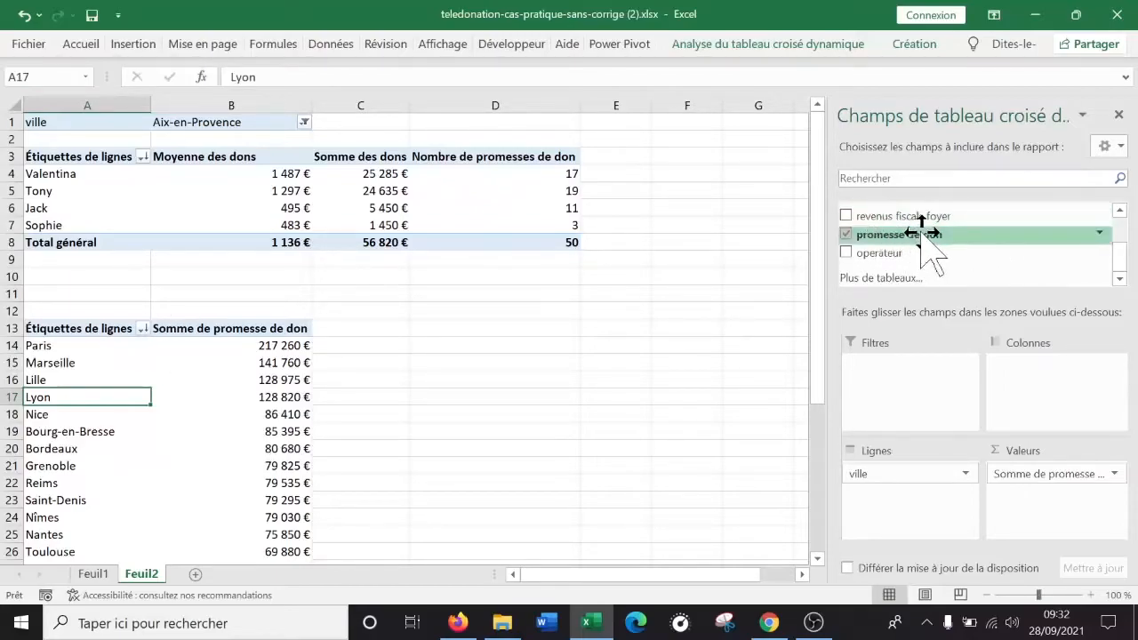
# Add promesse de don again to the second pivot table's values, summarised by Moyenne and formatted as Monétaire in euros with two decimals
pyautogui.moveTo(909, 226); pyautogui.dragTo(1047, 533)
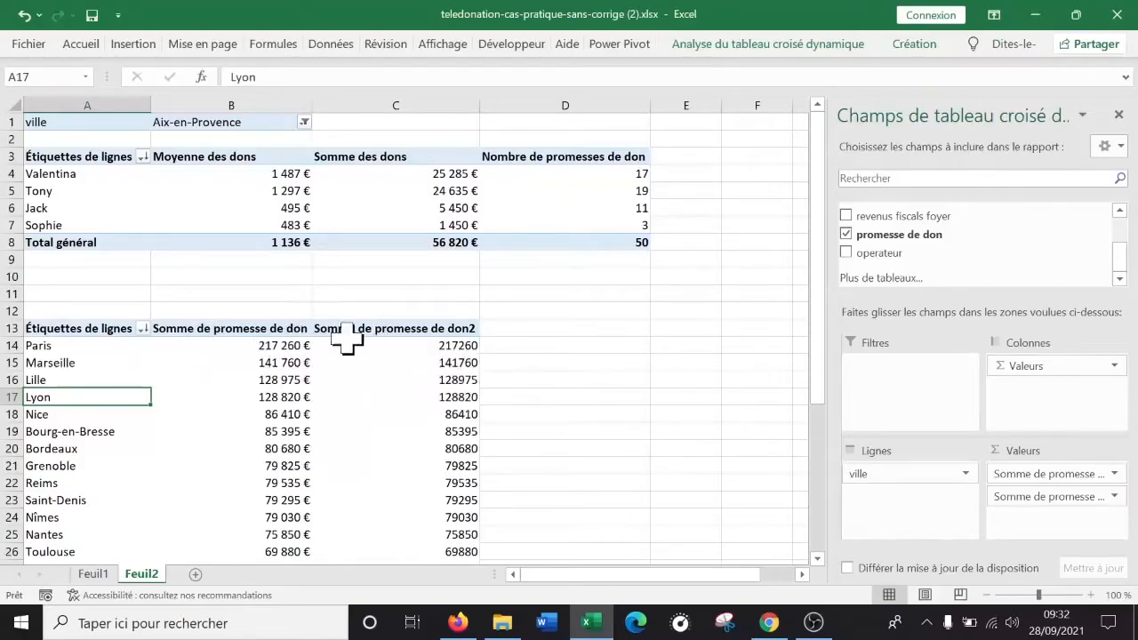
pyautogui.click(448, 345)
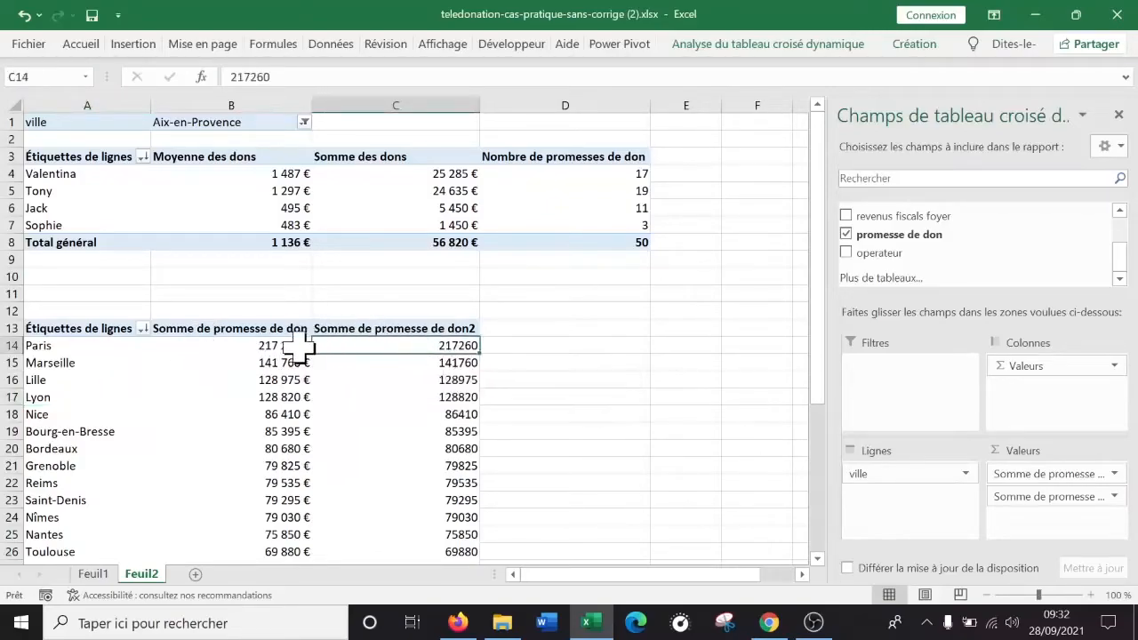
pyautogui.click(1113, 497)
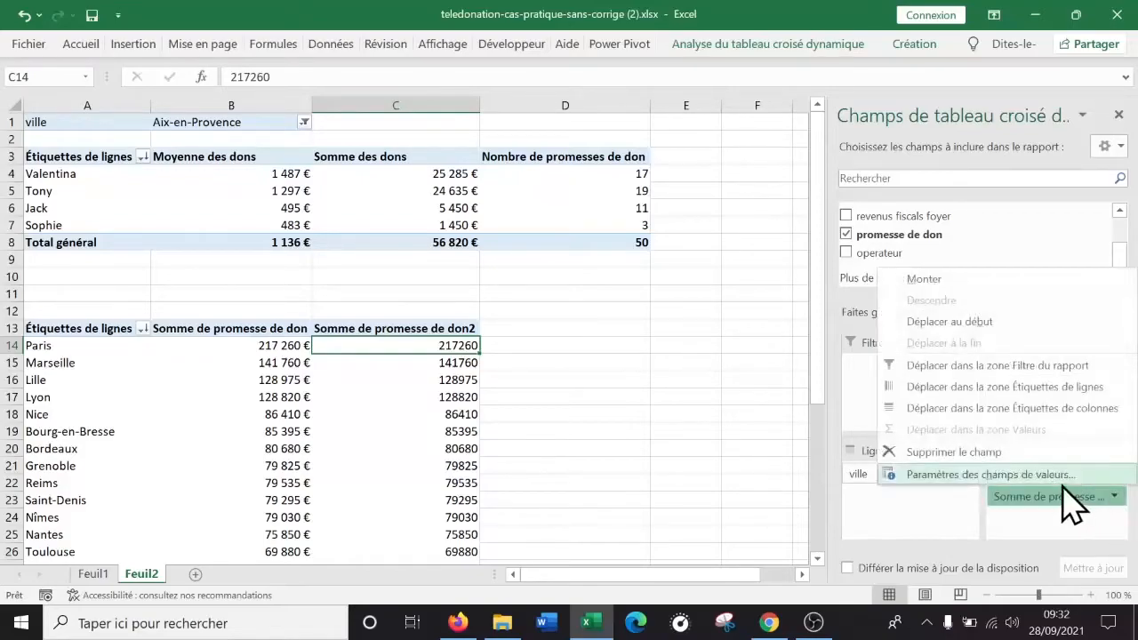
pyautogui.click(1047, 476)
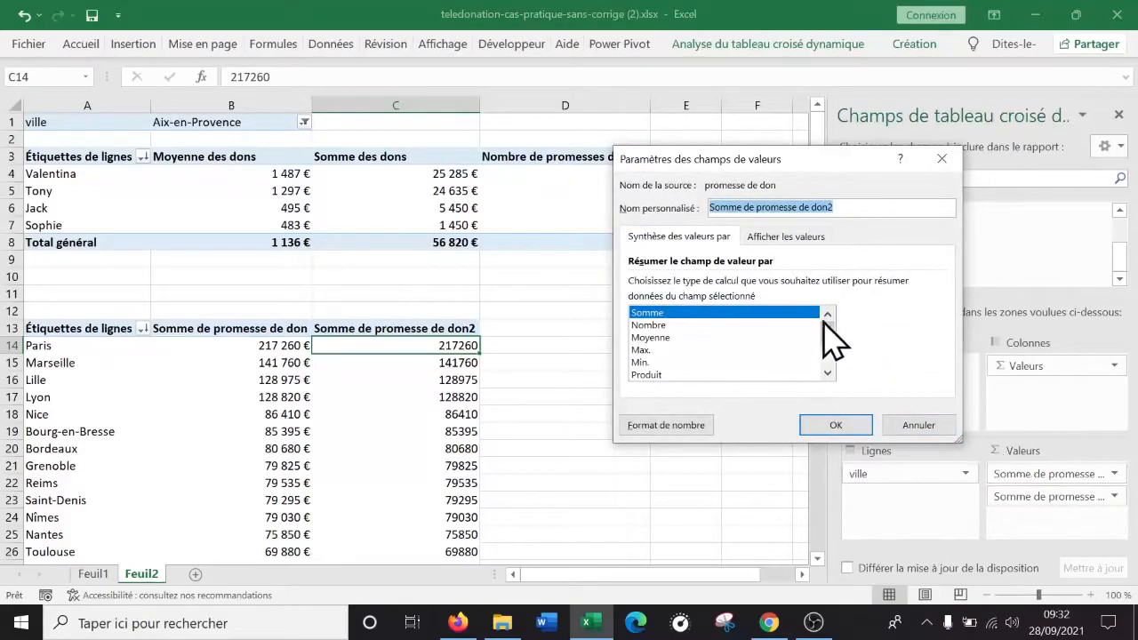
pyautogui.click(650, 337)
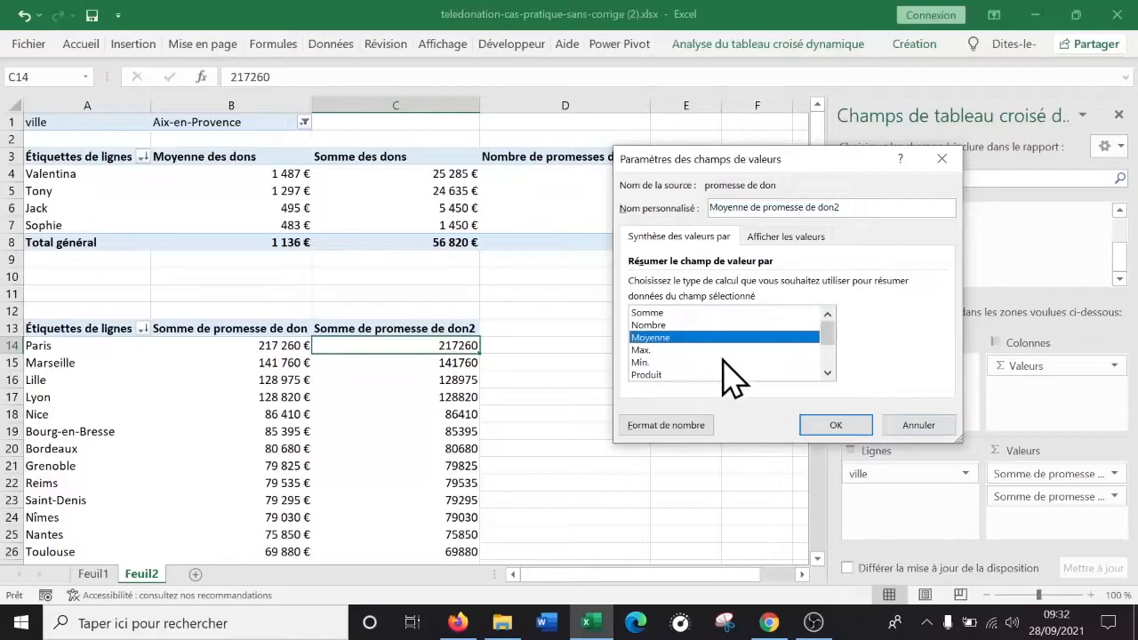
pyautogui.click(682, 418)
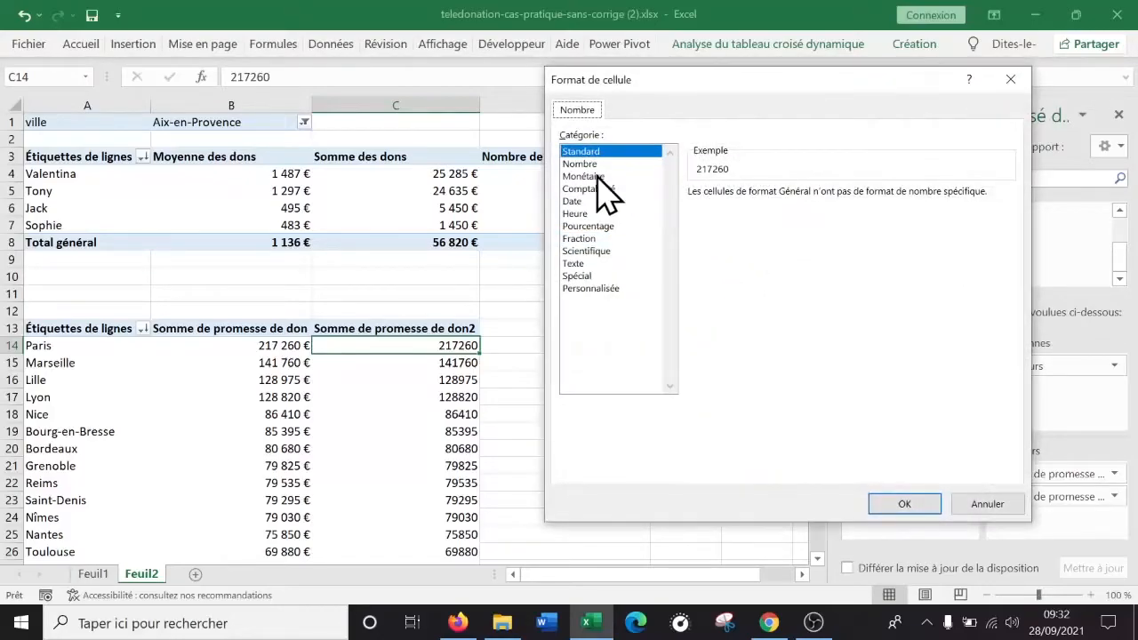
pyautogui.click(593, 176)
pyautogui.click(904, 504)
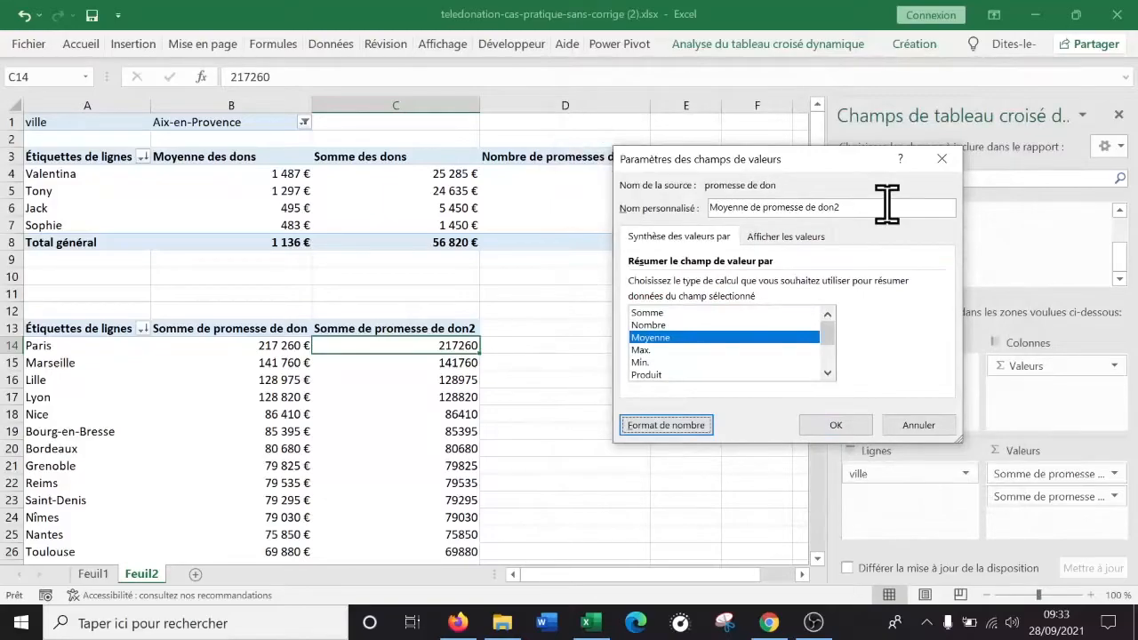
pyautogui.click(833, 425)
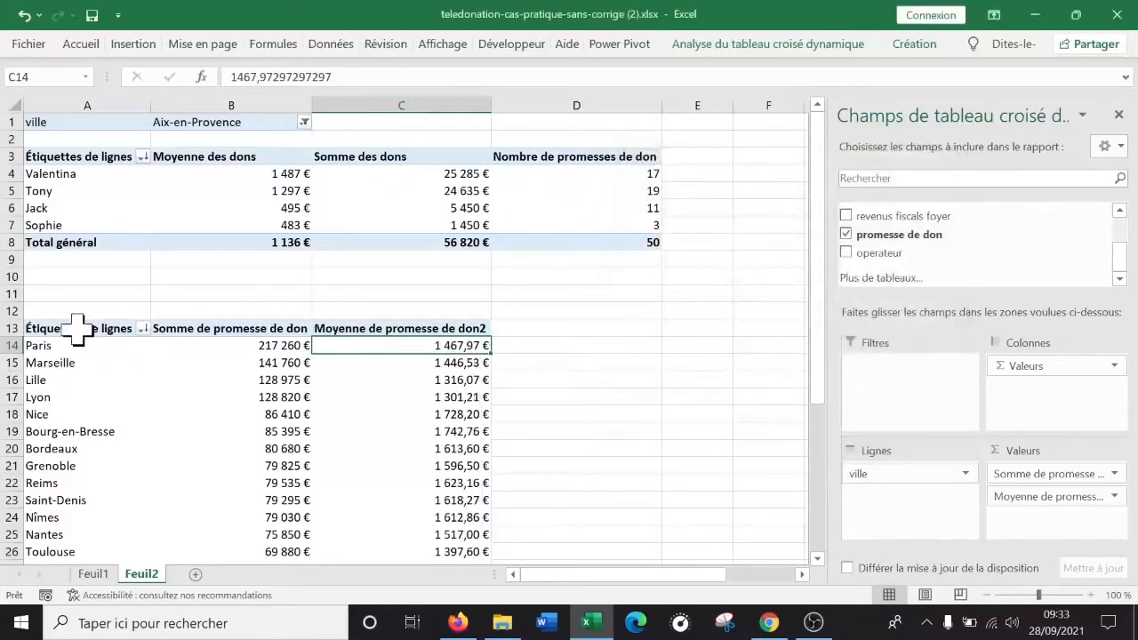
# Sort the cities of the second pivot table in descending order by Moyenne de promesse de don2
pyautogui.click(12, 345)
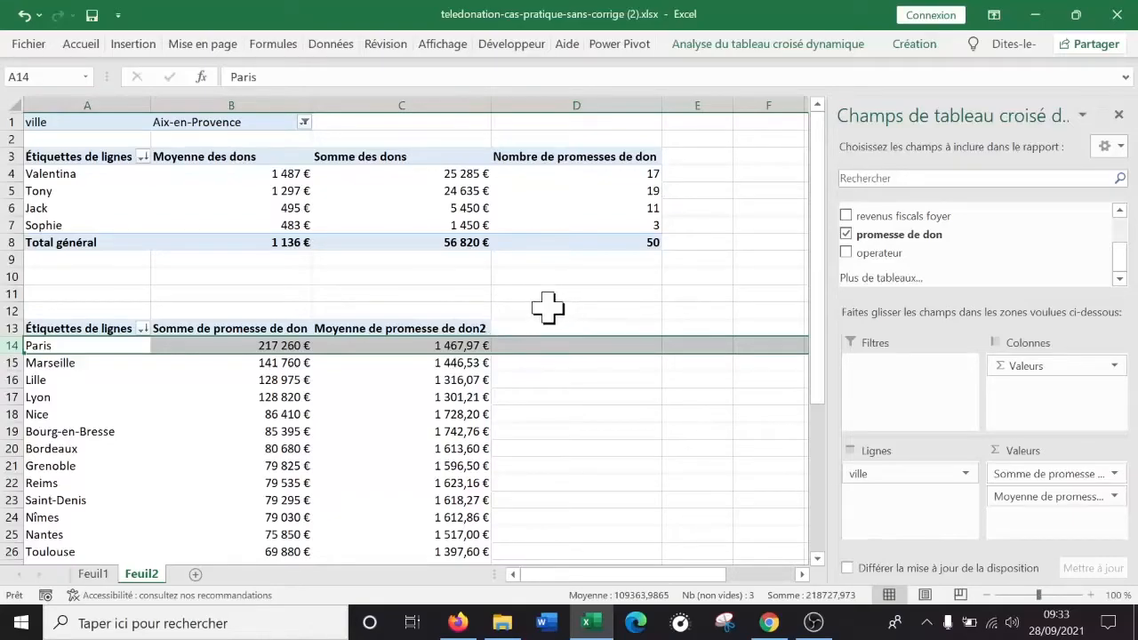
pyautogui.click(453, 378)
pyautogui.click(442, 347)
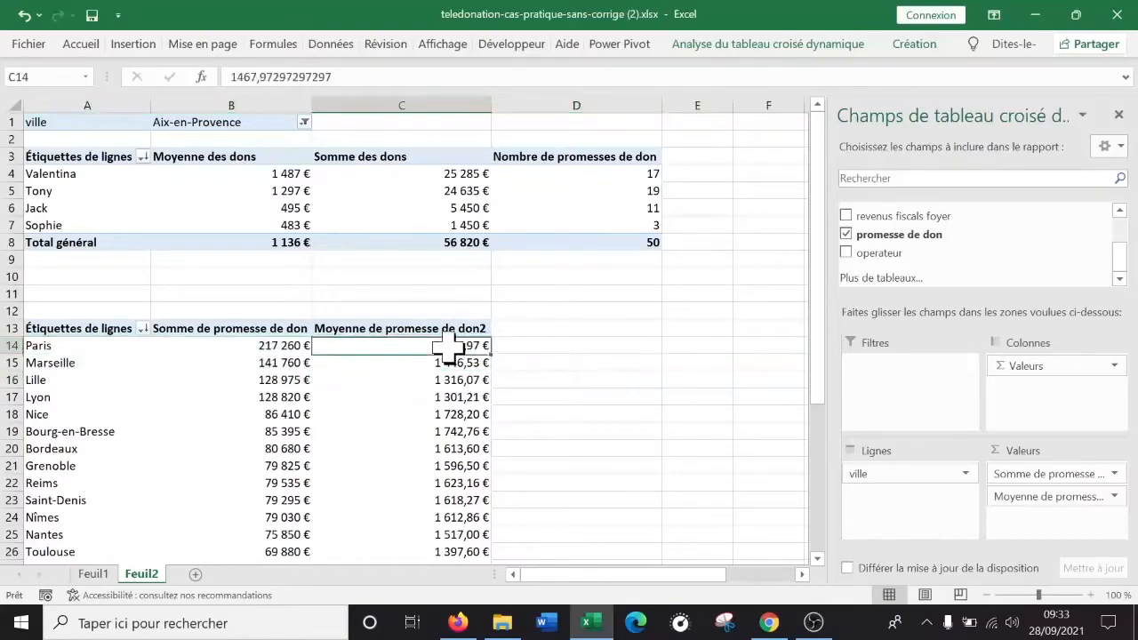
pyautogui.click(142, 331)
pyautogui.press('Escape')
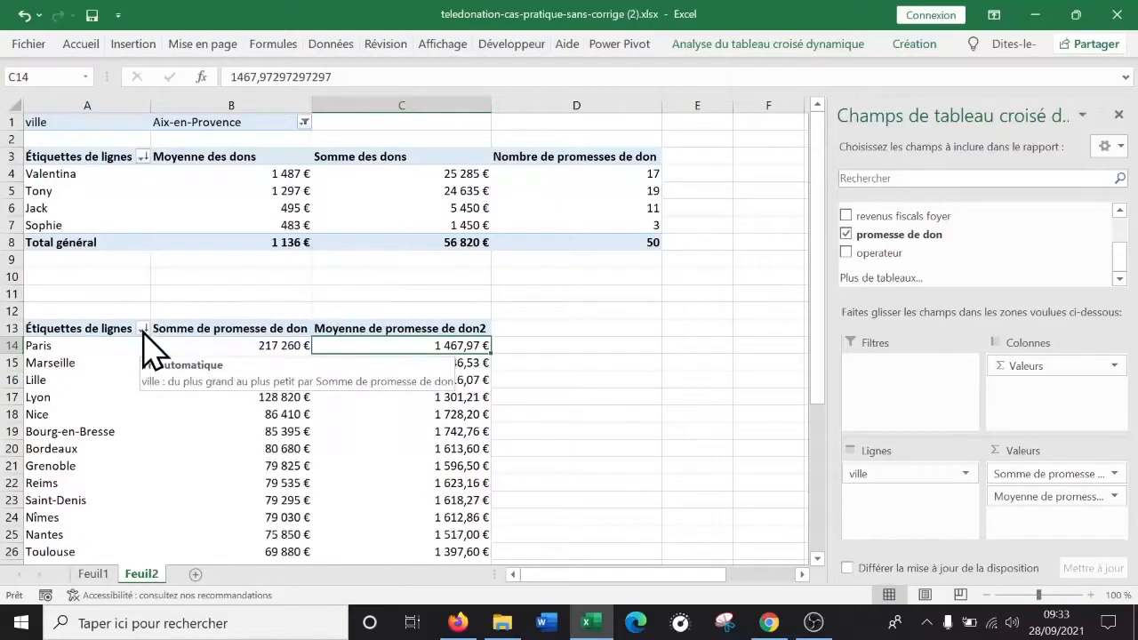
pyautogui.click(142, 331)
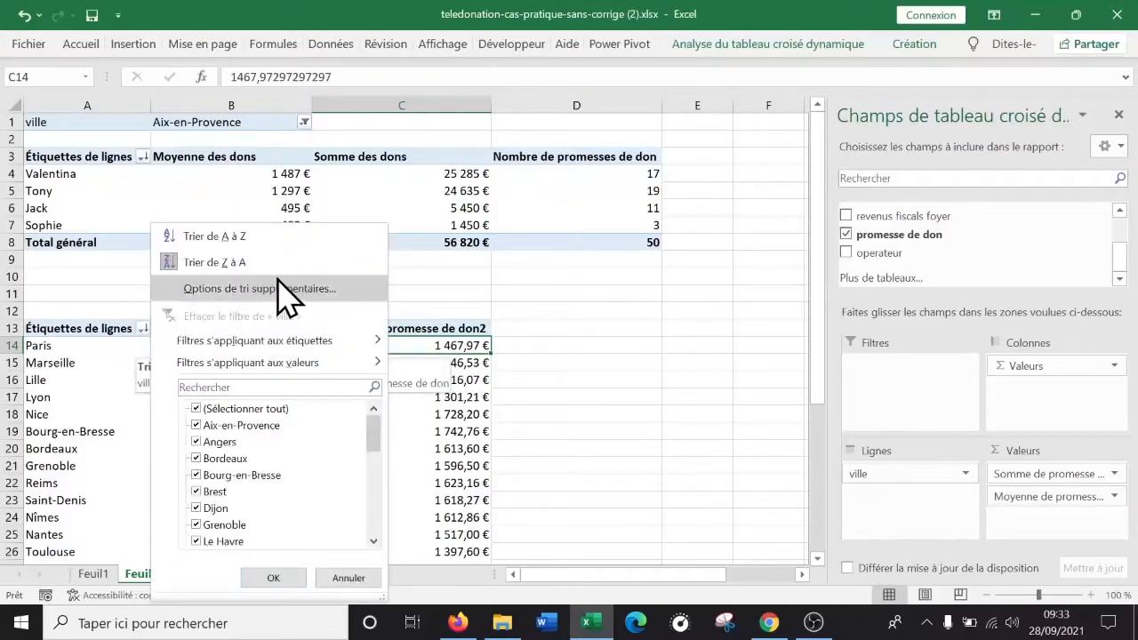
pyautogui.click(331, 44)
pyautogui.click(332, 46)
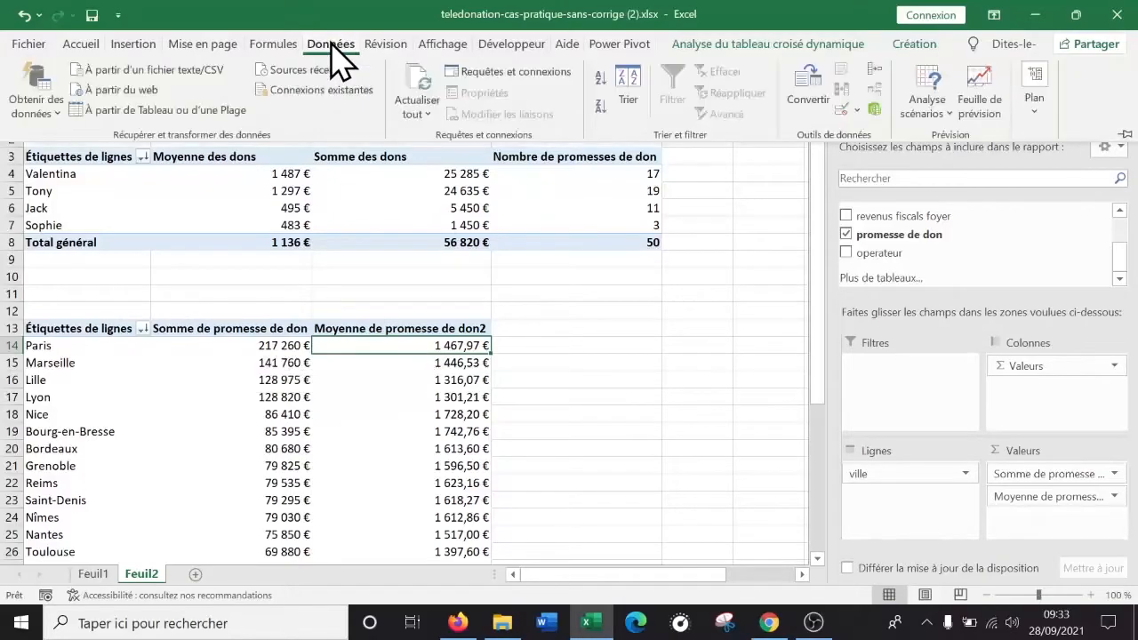
pyautogui.click(599, 110)
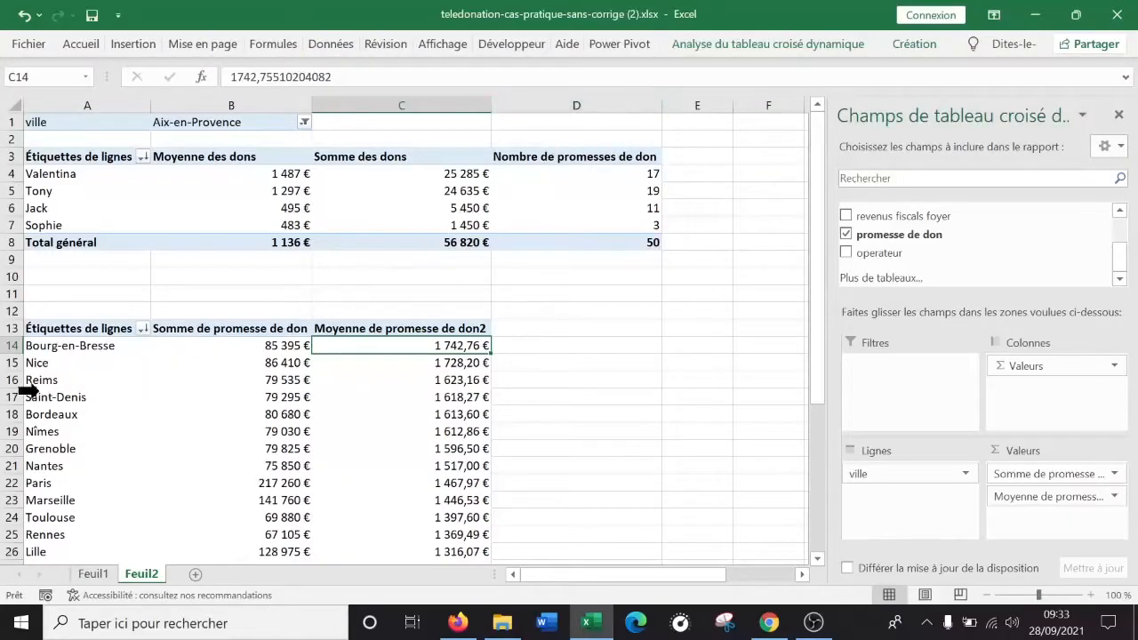
# Examine the cities with the highest average pledges in the second pivot table, going row by row through the top five
pyautogui.click(8, 345)
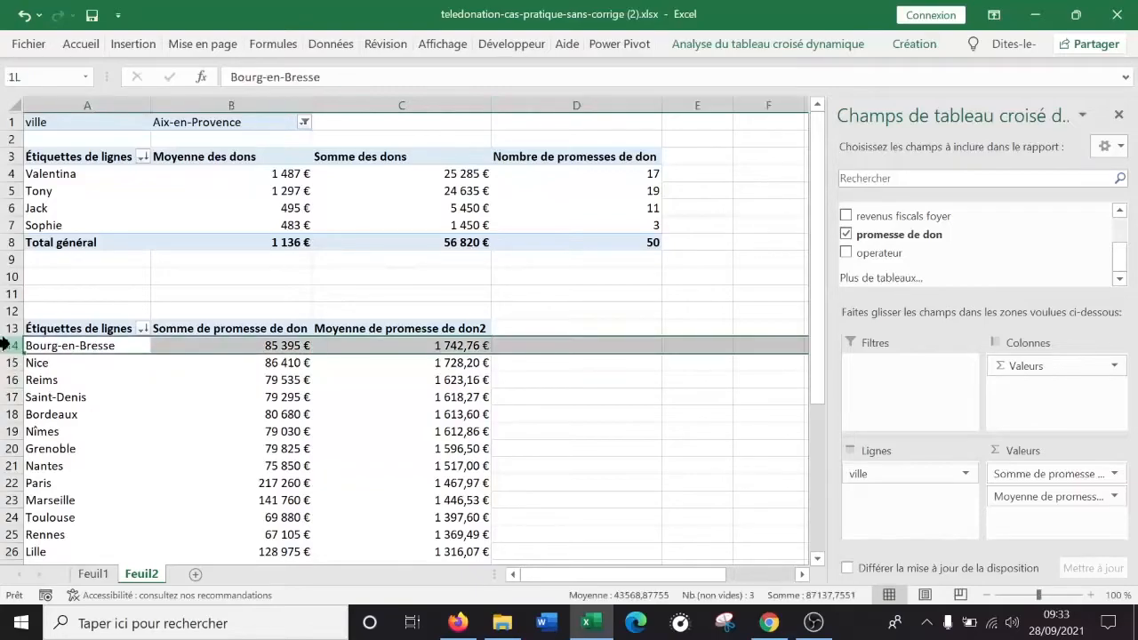
pyautogui.click(569, 397)
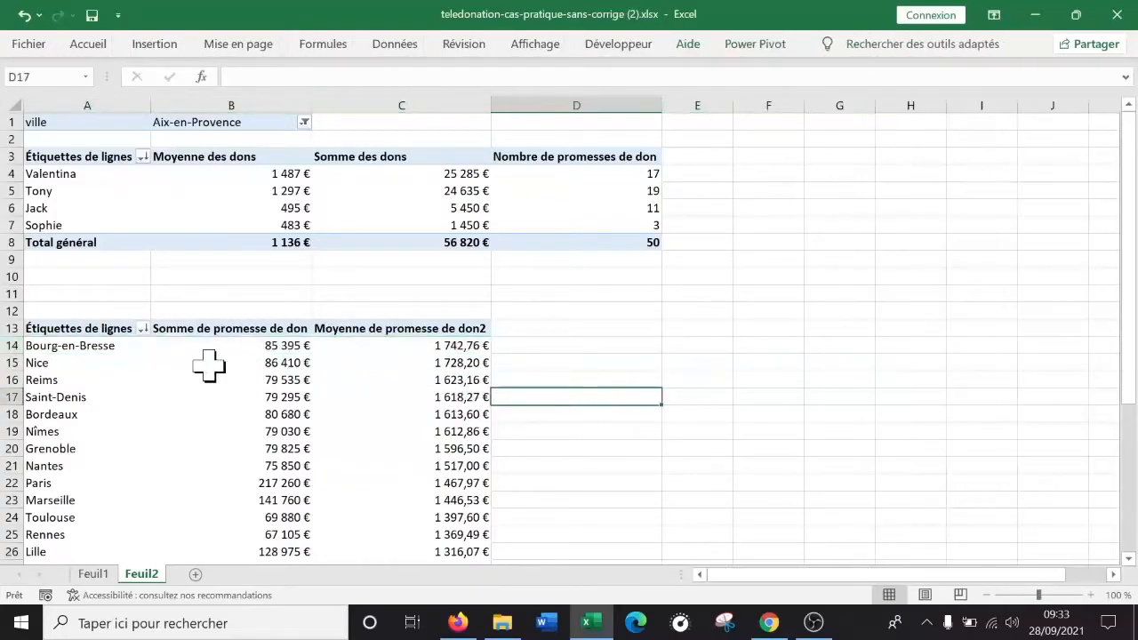
pyautogui.click(471, 346)
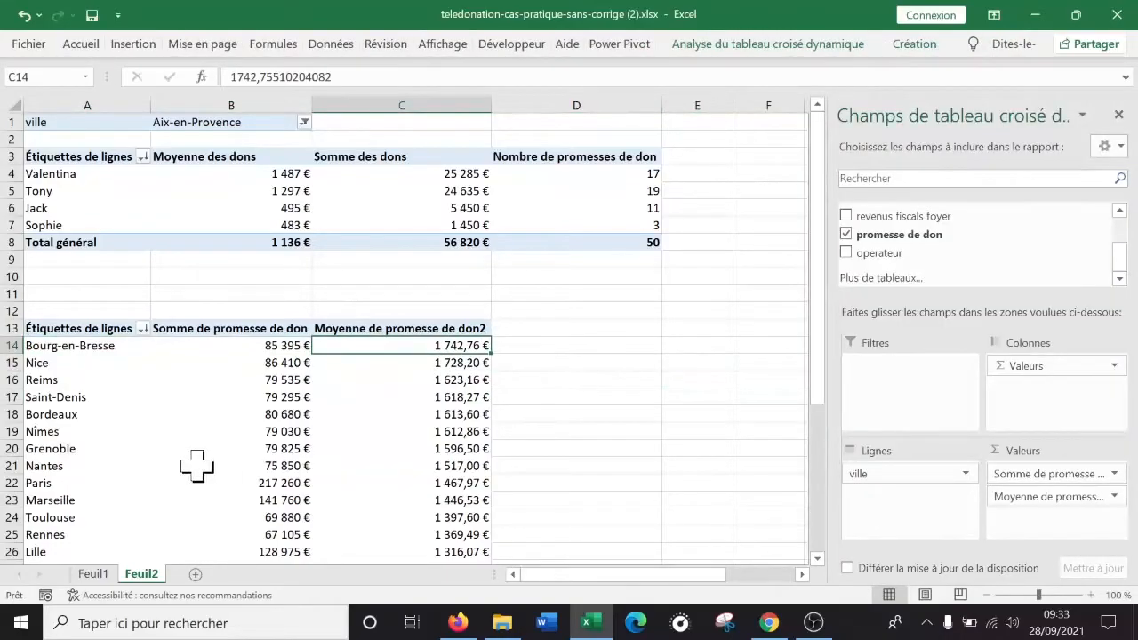
pyautogui.moveTo(207, 462)
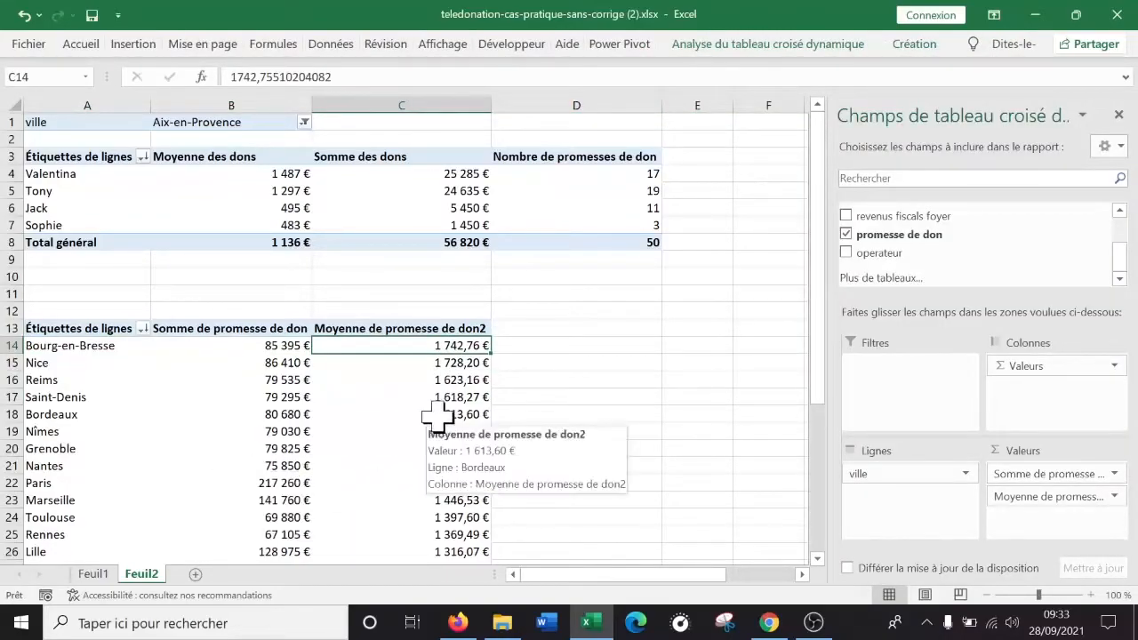
pyautogui.click(4, 362)
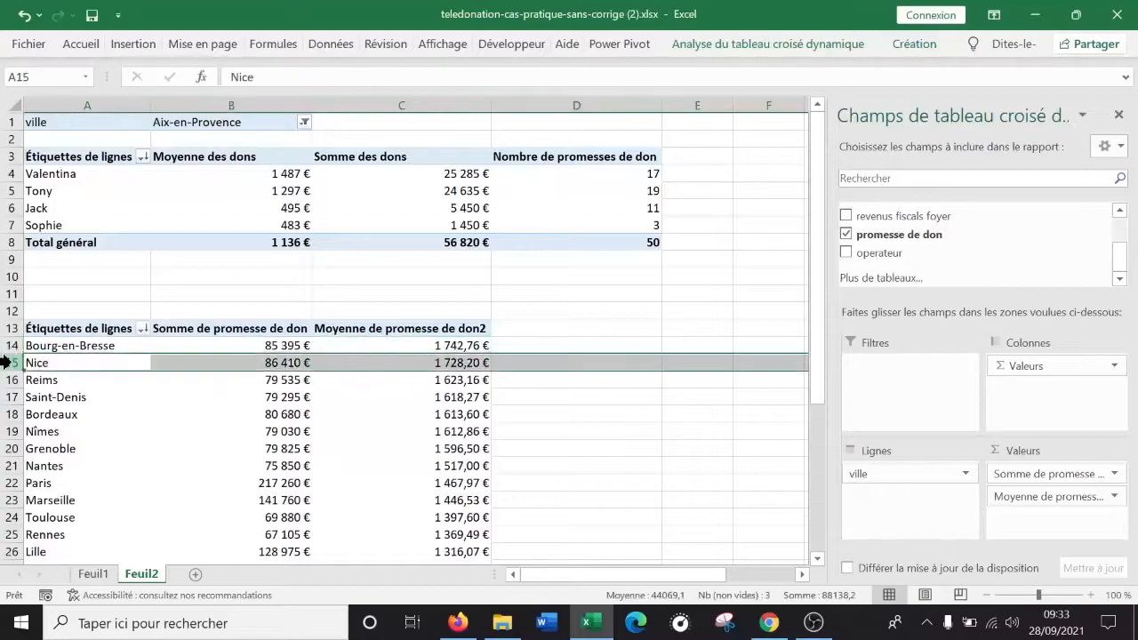
pyautogui.click(5, 380)
pyautogui.click(7, 396)
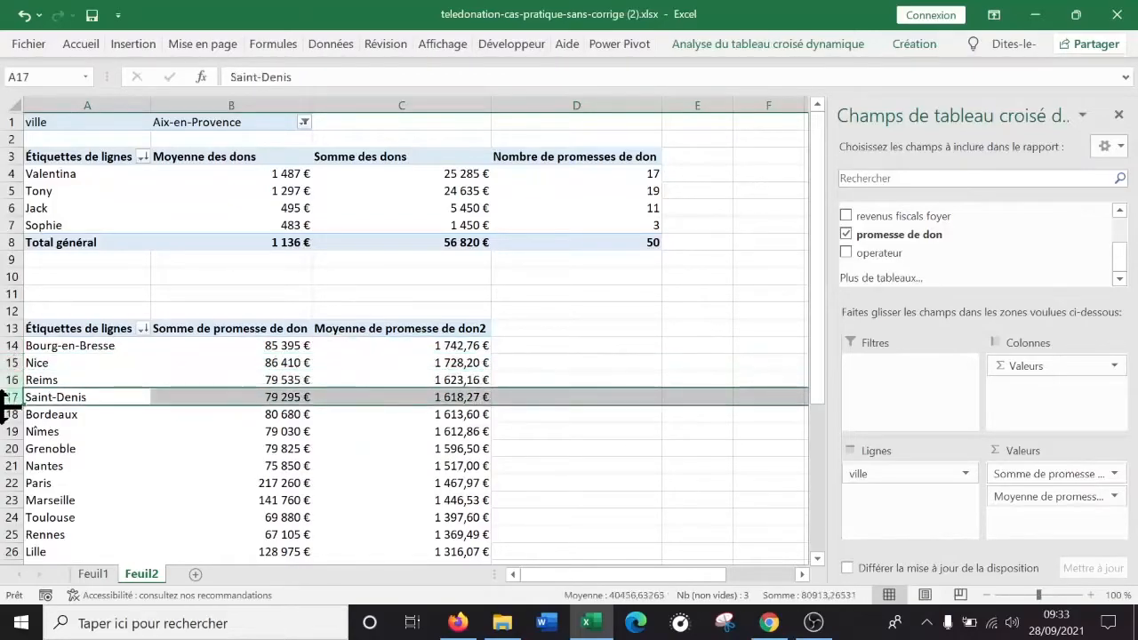
pyautogui.click(9, 415)
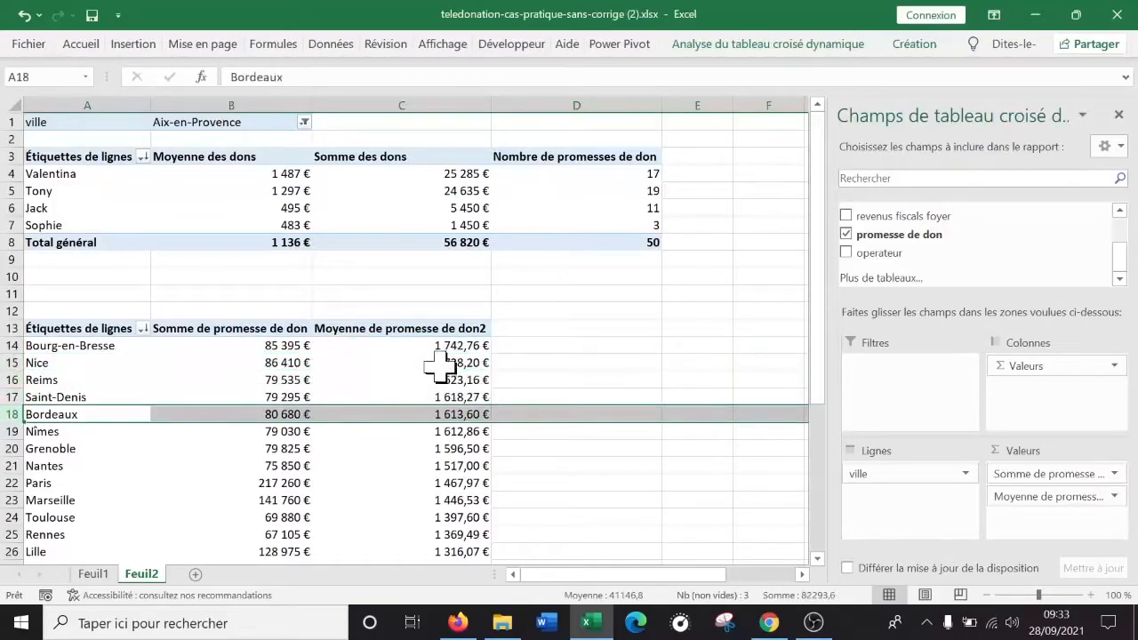
# Examine the cities with the lowest average pledges at the end of the second pivot table, row by row
pyautogui.scroll(-5, 431, 333)
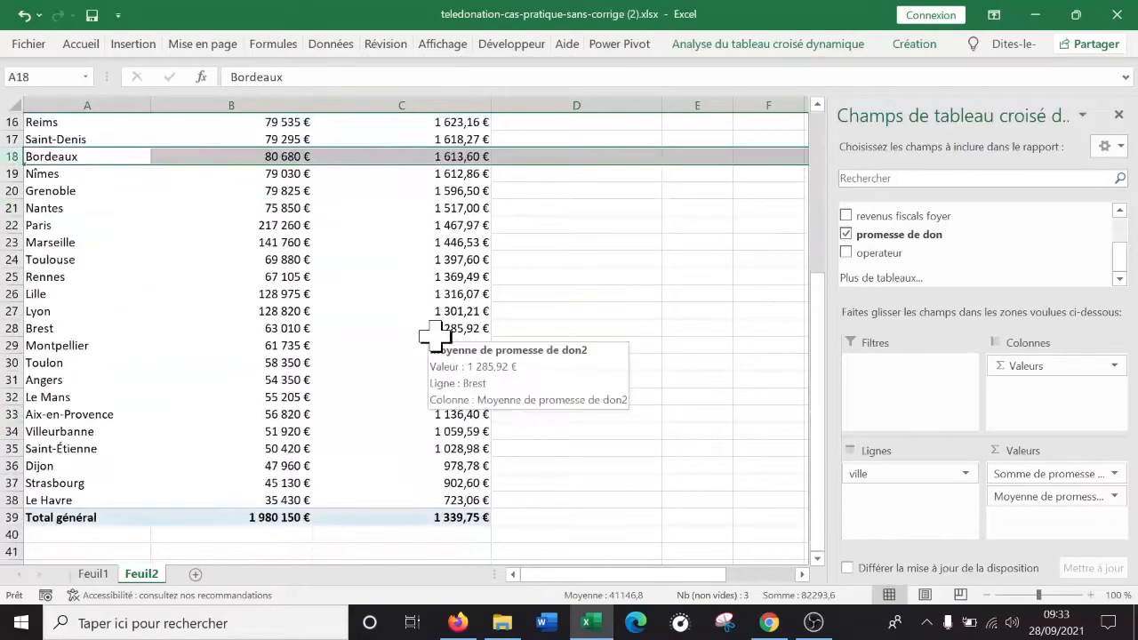
pyautogui.click(11, 499)
pyautogui.click(11, 483)
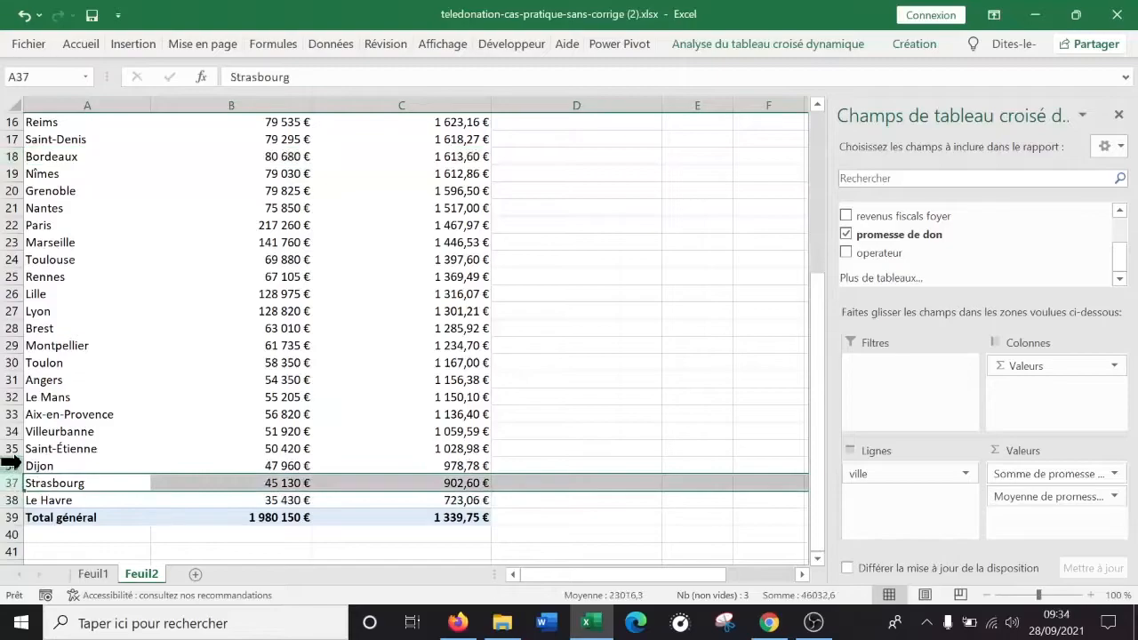
pyautogui.click(11, 465)
pyautogui.click(12, 448)
pyautogui.click(12, 432)
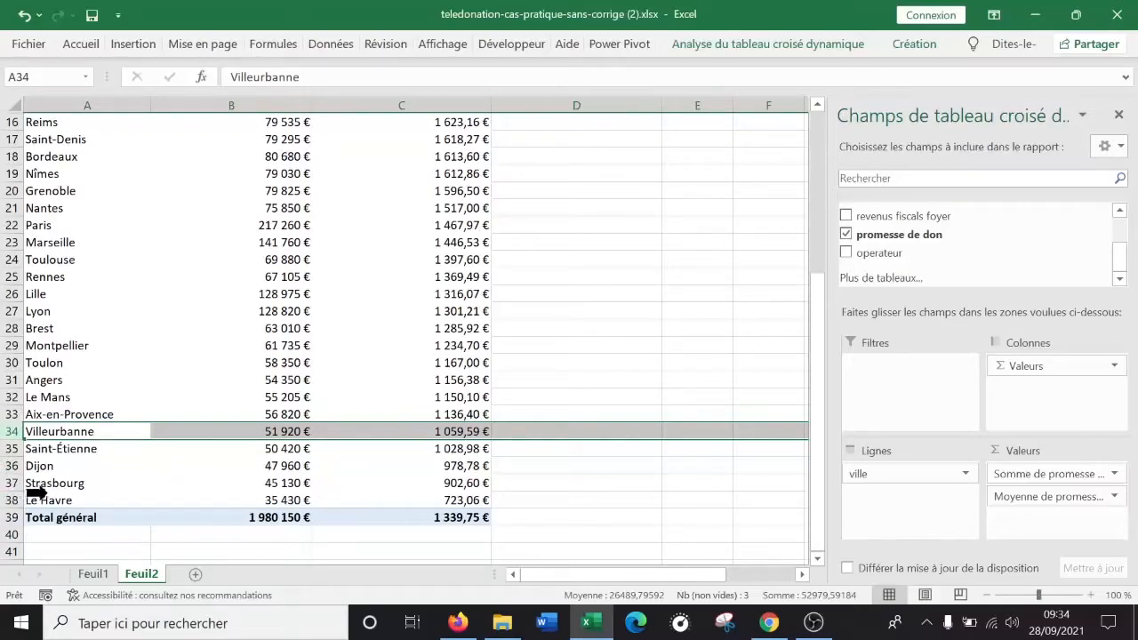
pyautogui.scroll(5, 296, 479)
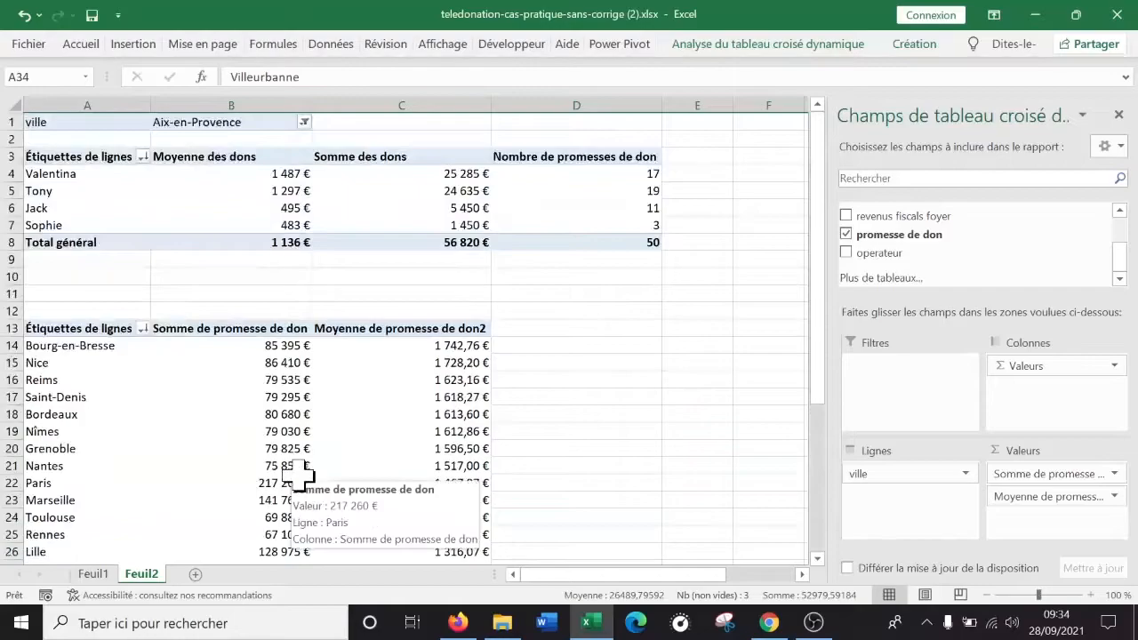
pyautogui.click(453, 383)
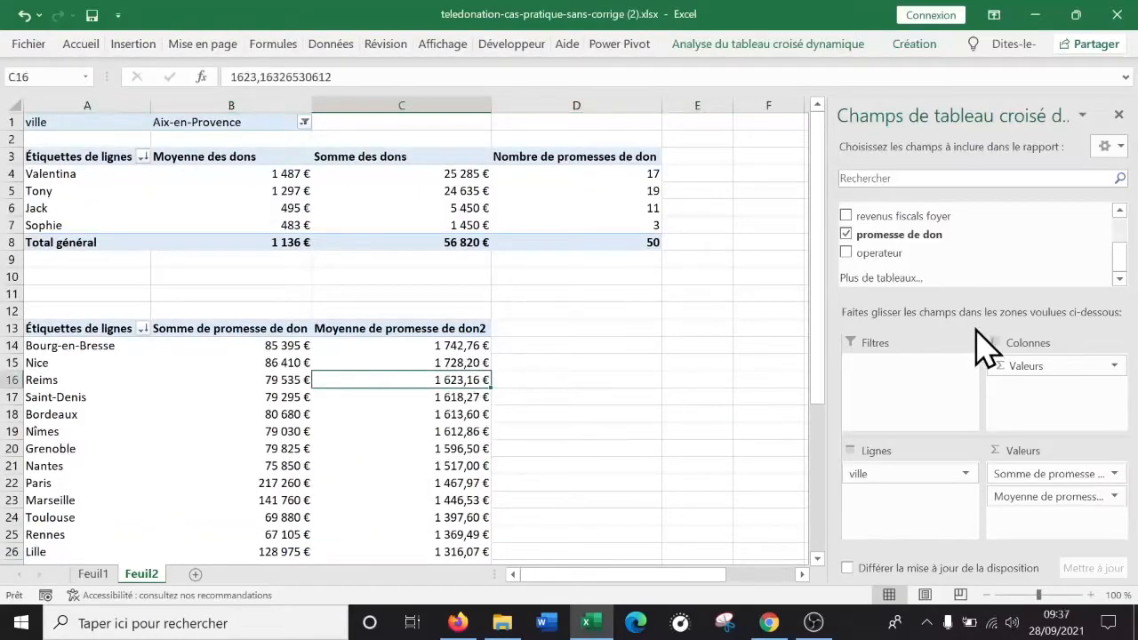
pyautogui.click(444, 330)
pyautogui.moveTo(439, 325); pyautogui.dragTo(534, 329)
pyautogui.click(363, 391)
pyautogui.click(394, 329)
pyautogui.click(560, 323)
pyautogui.click(450, 329)
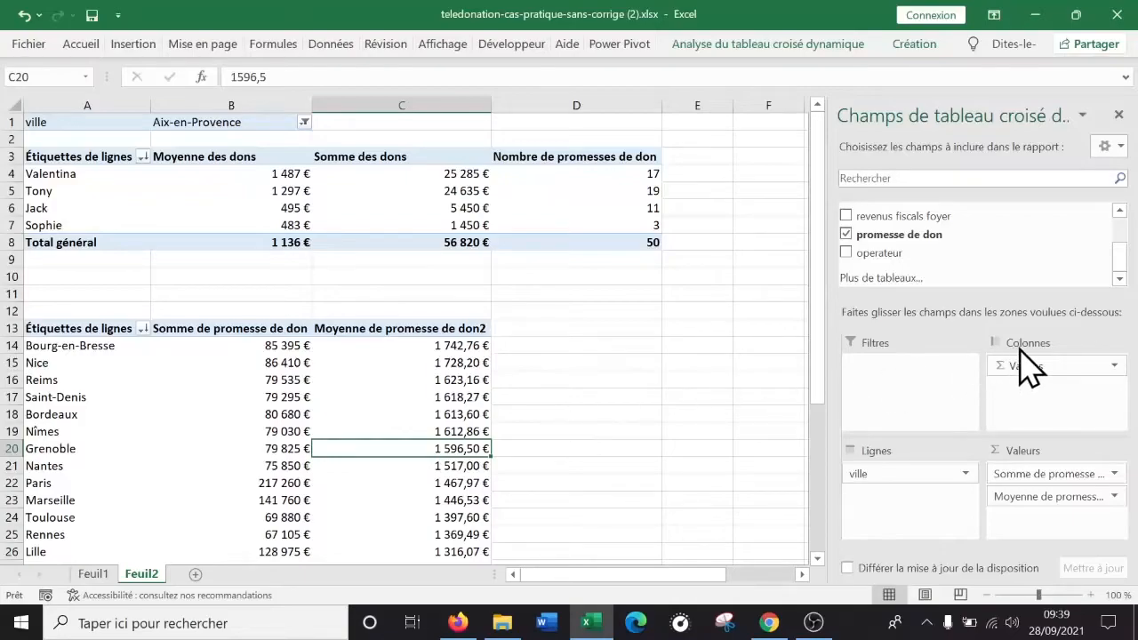
# Add promesse de don a third time to the second pivot table's values, summarised by Nombre and named Nombre de promesse de don
pyautogui.scroll(1, 982, 240)
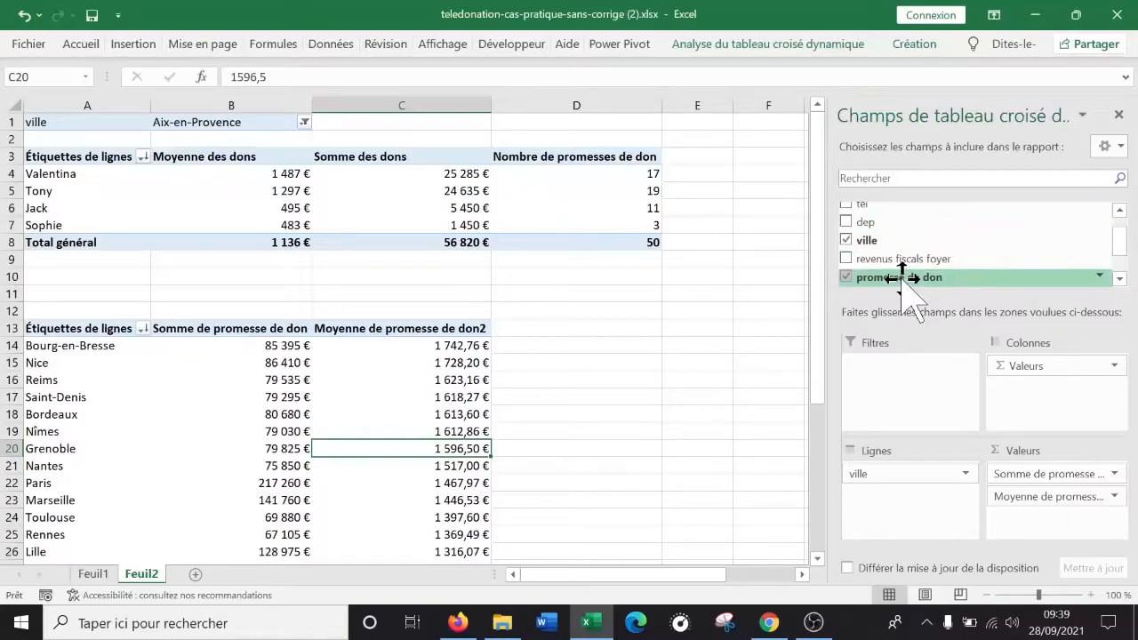
pyautogui.moveTo(910, 274); pyautogui.dragTo(1073, 525)
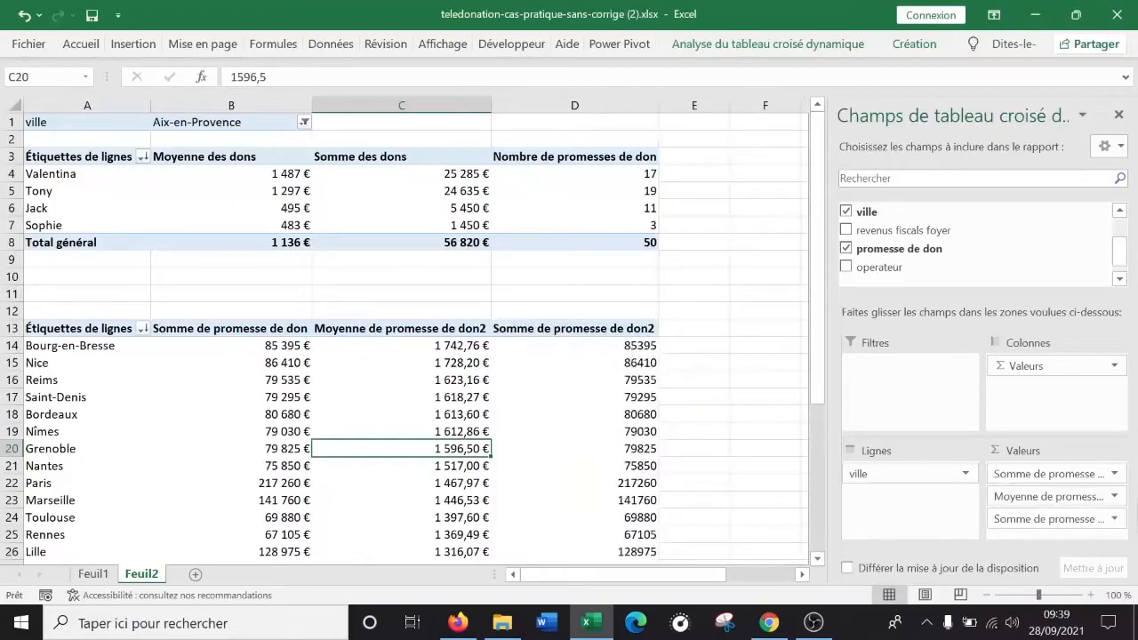
pyautogui.click(1114, 519)
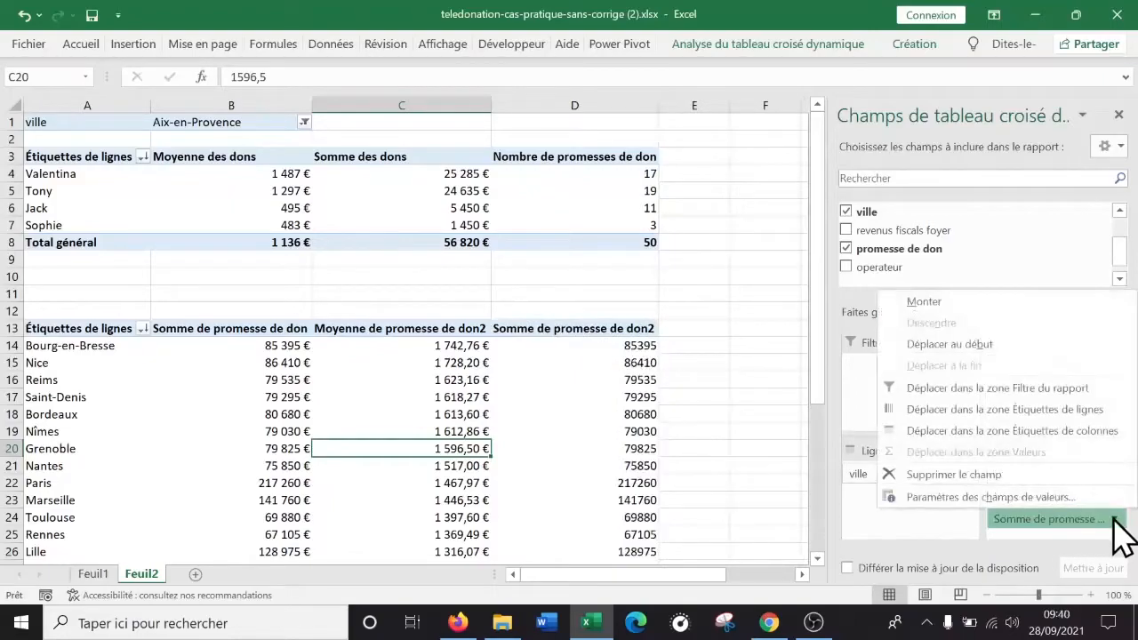
pyautogui.click(1062, 499)
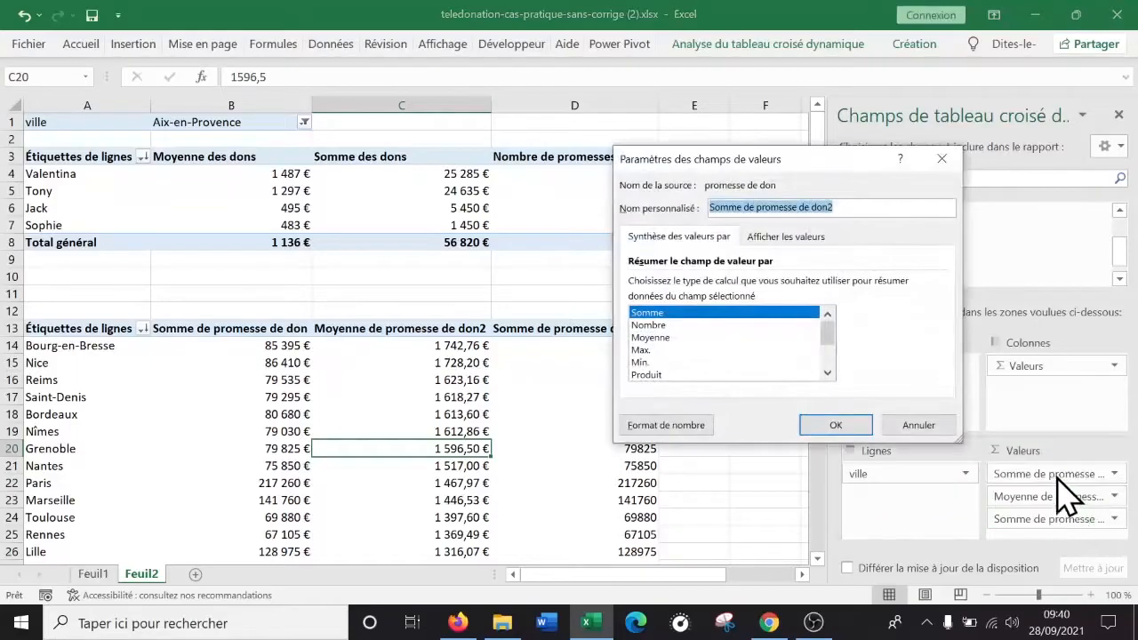
pyautogui.click(658, 326)
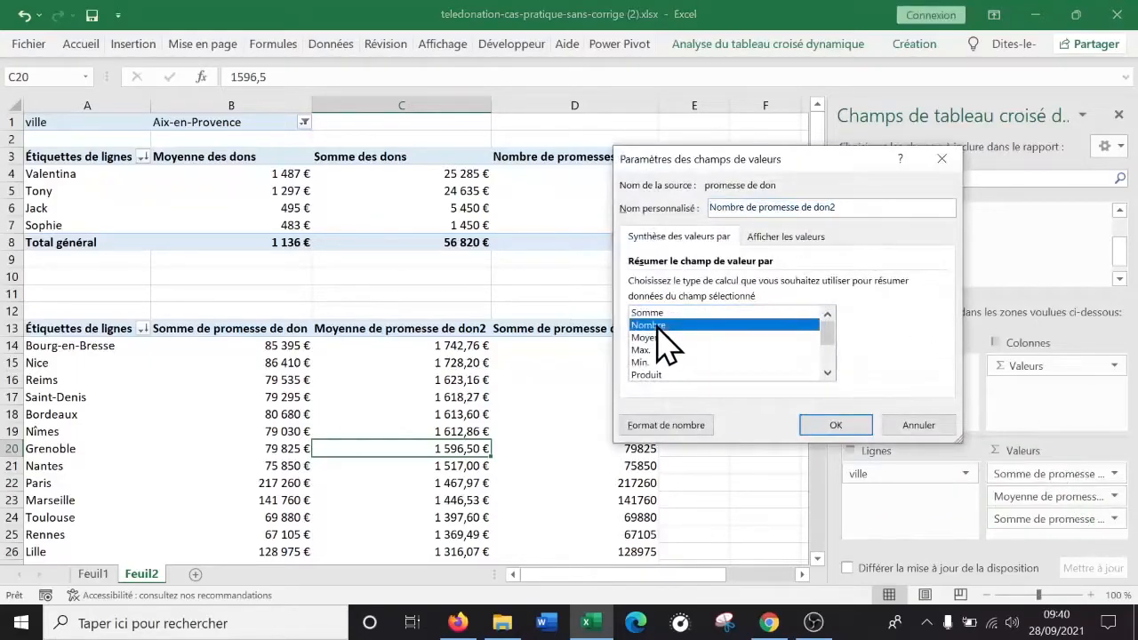
pyautogui.click(855, 206)
pyautogui.click(820, 427)
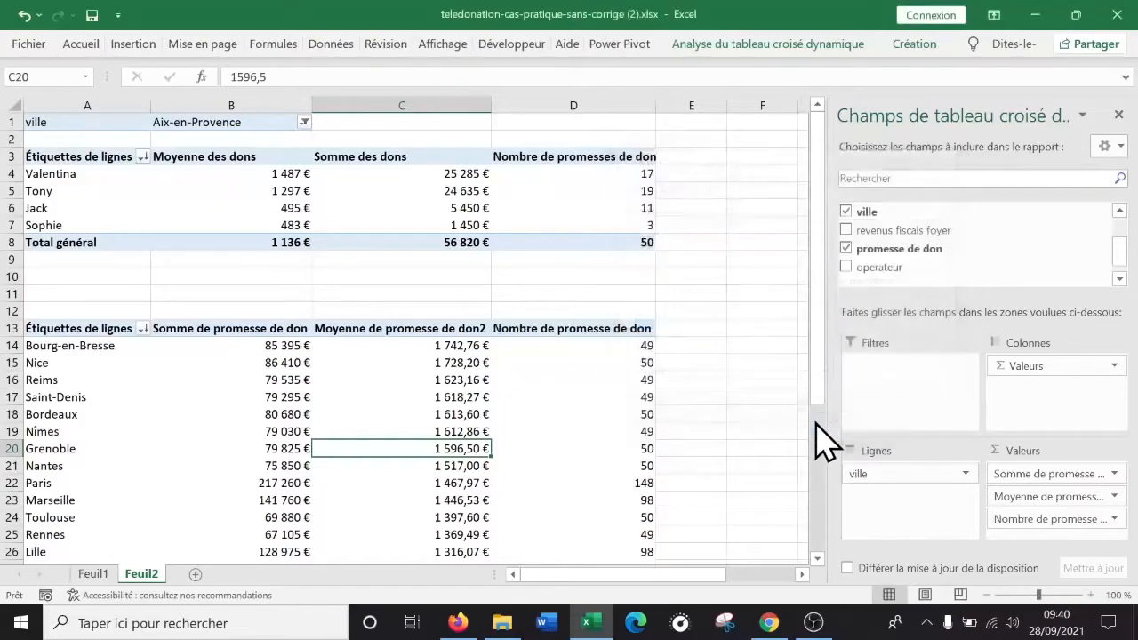
pyautogui.scroll(-8, 658, 364)
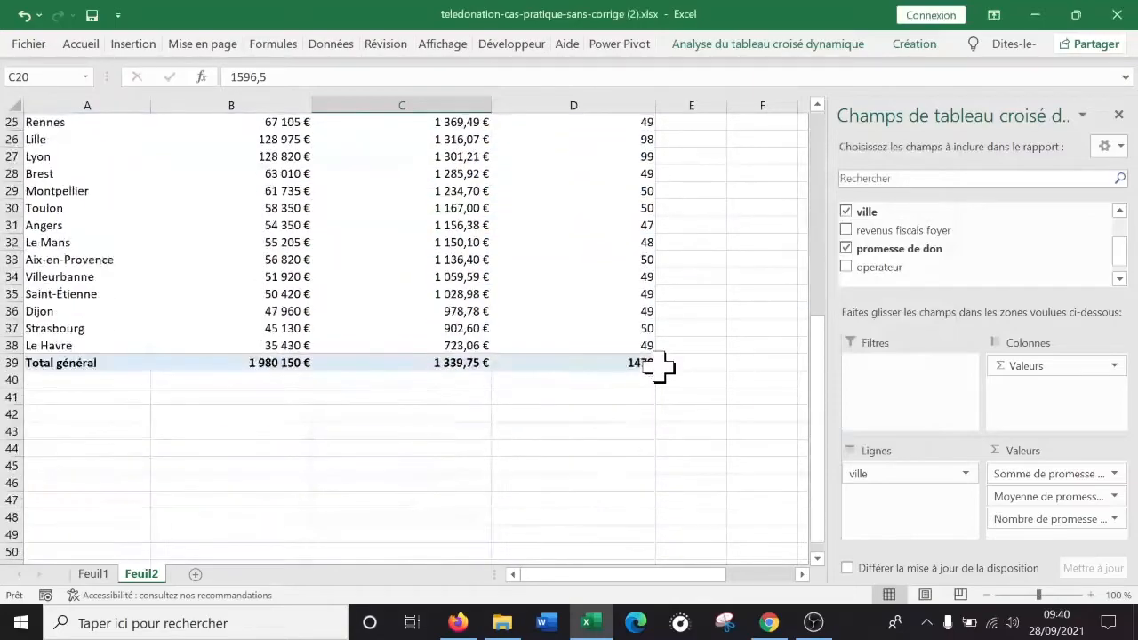
pyautogui.scroll(4, 581, 452)
pyautogui.scroll(-5, 587, 442)
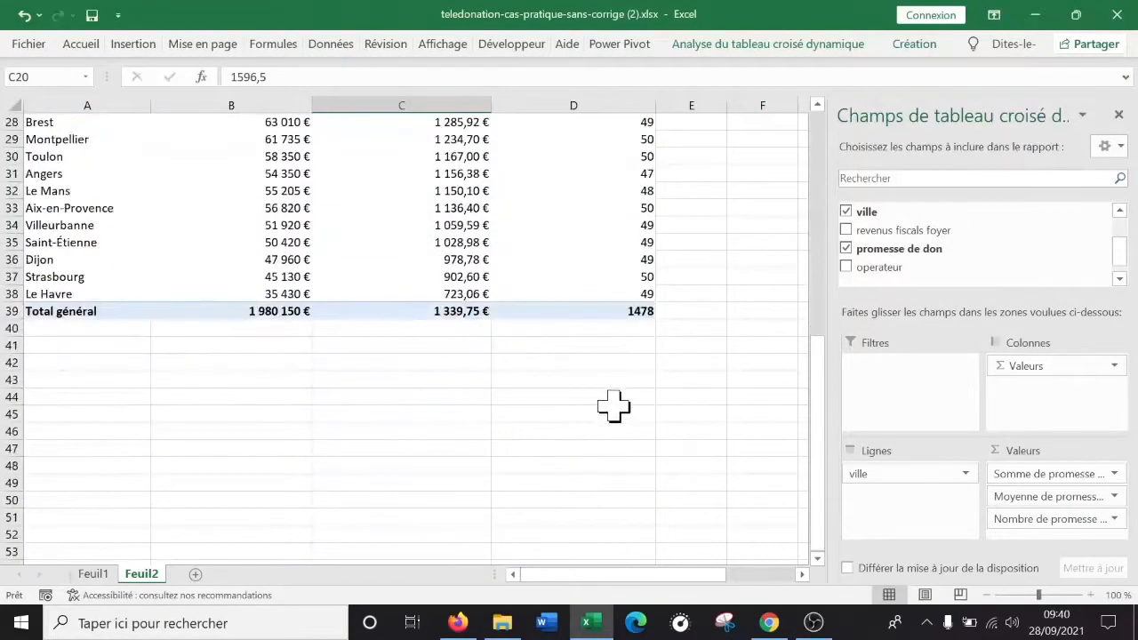
# Reset the first pivot table's ville filter to (Tous) and compare the grand totals of both pivot tables
pyautogui.click(611, 310)
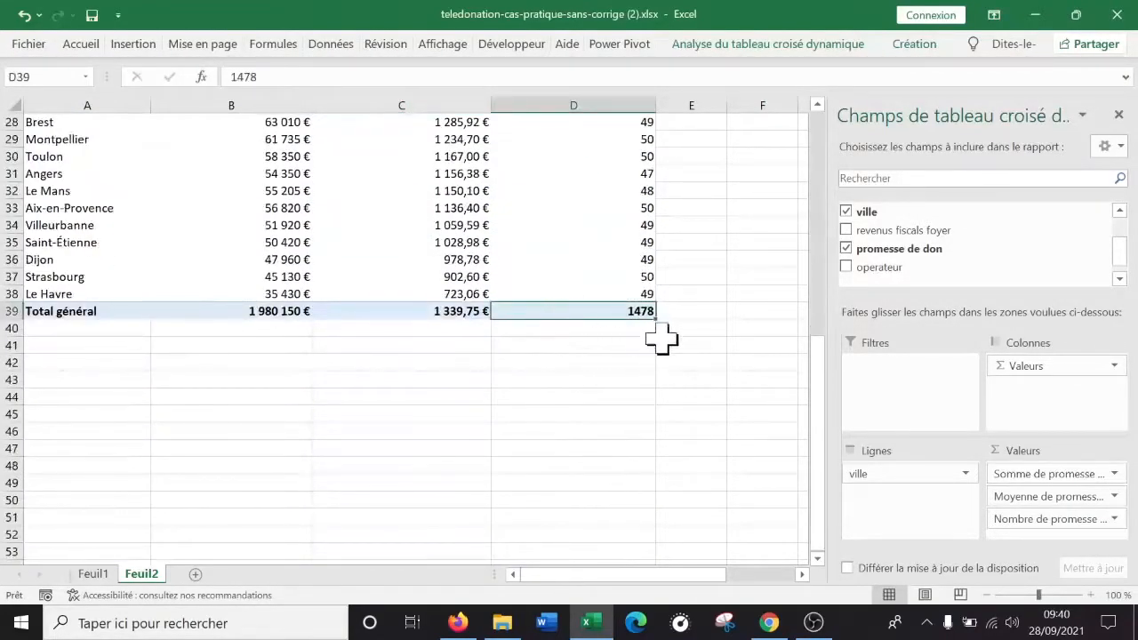
pyautogui.scroll(9, 600, 305)
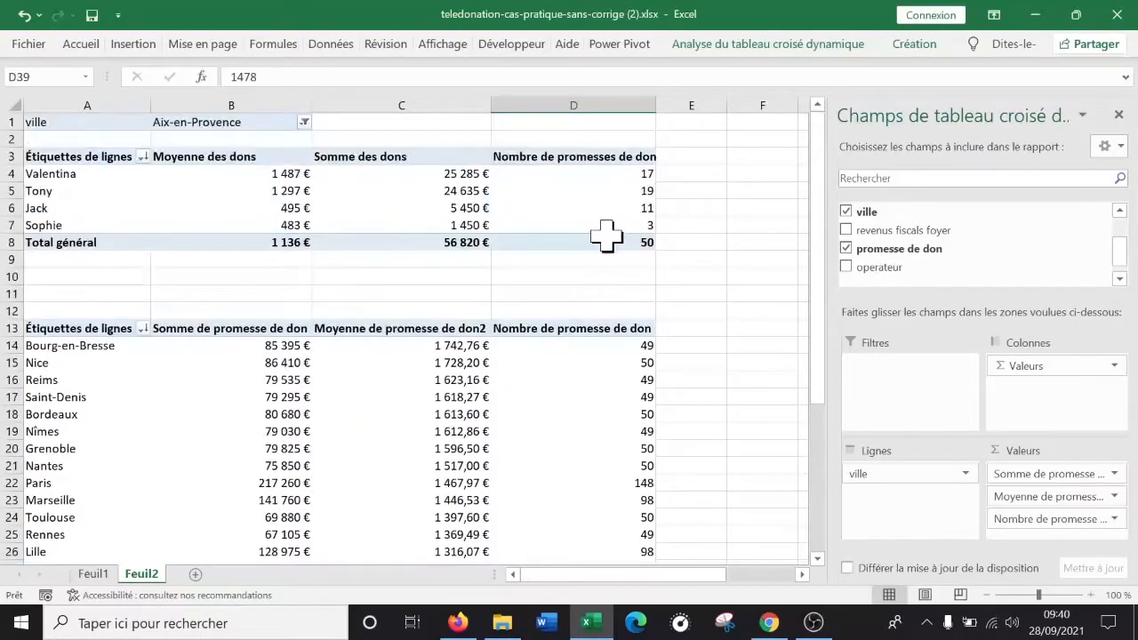
pyautogui.click(304, 122)
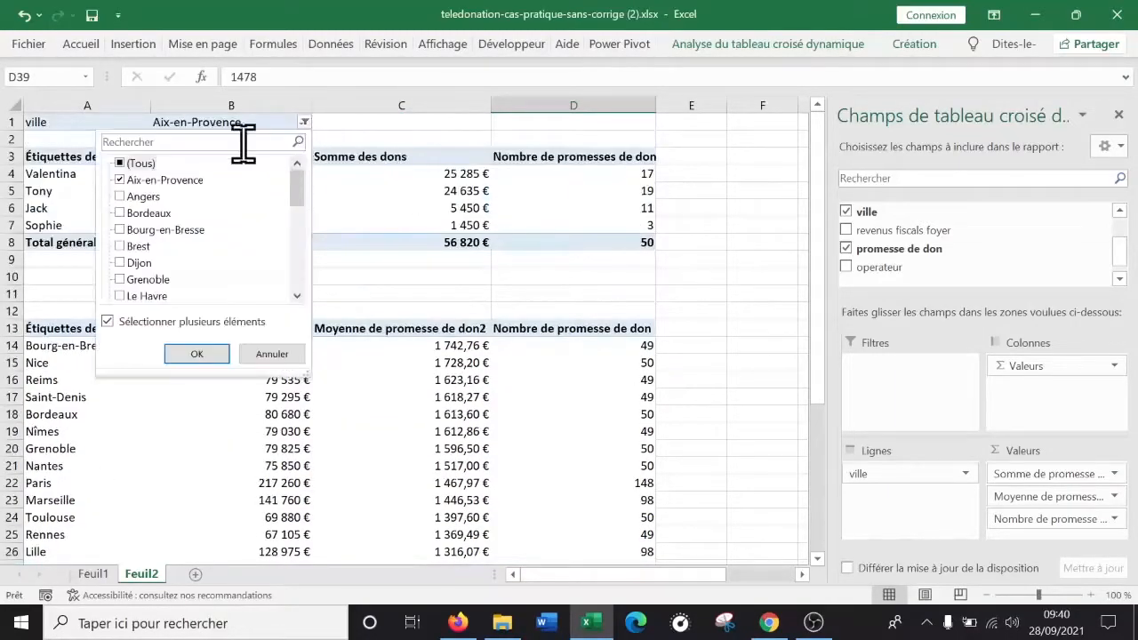
pyautogui.click(120, 164)
pyautogui.click(203, 356)
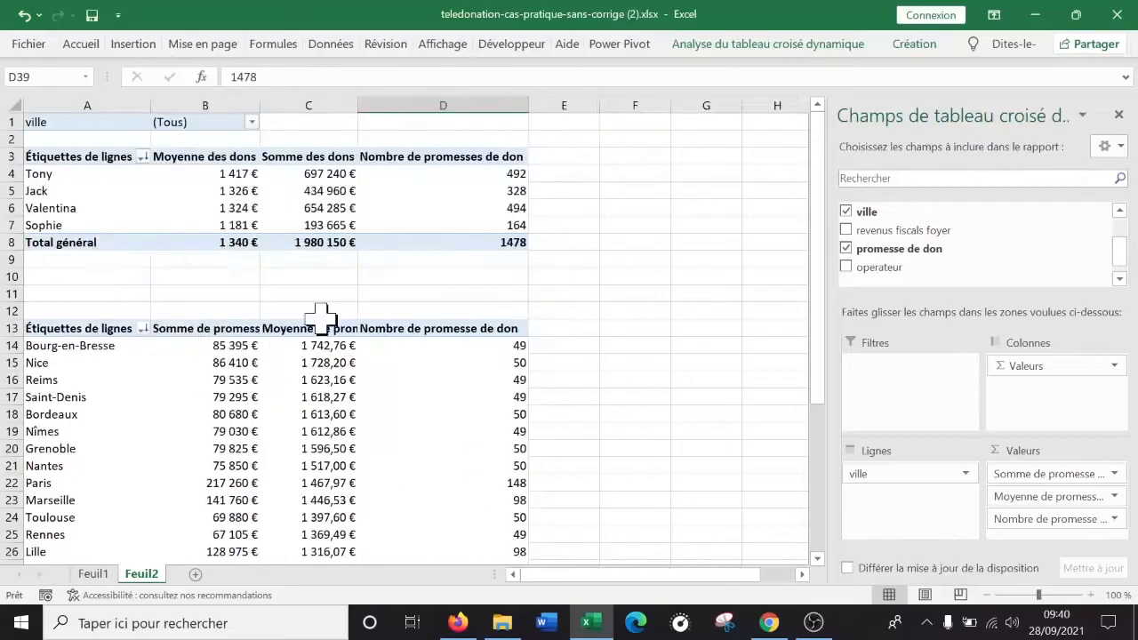
pyautogui.scroll(-8, 483, 262)
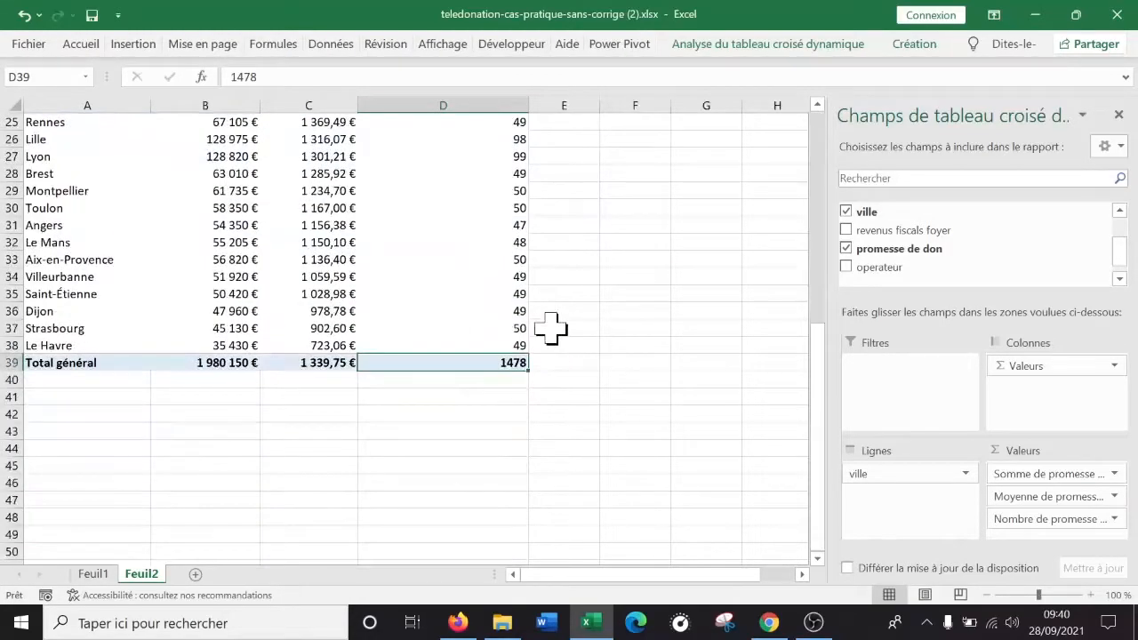
pyautogui.scroll(7, 462, 340)
pyautogui.click(645, 301)
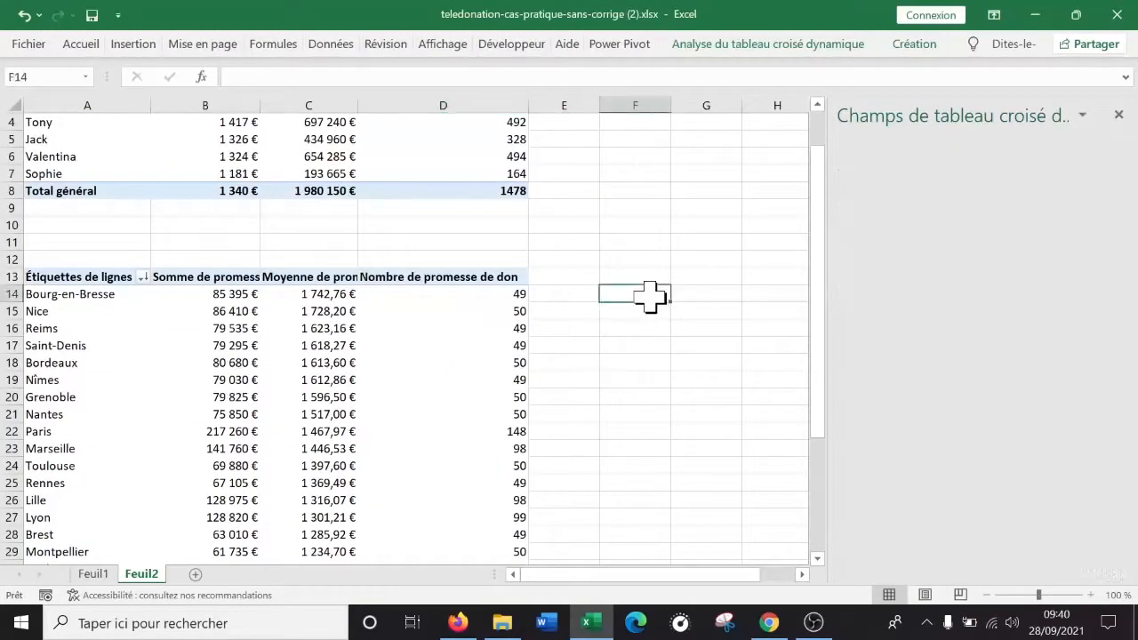
# Add operateur as a report filter to the second pivot table and filter it on the first operator listed
pyautogui.click(342, 364)
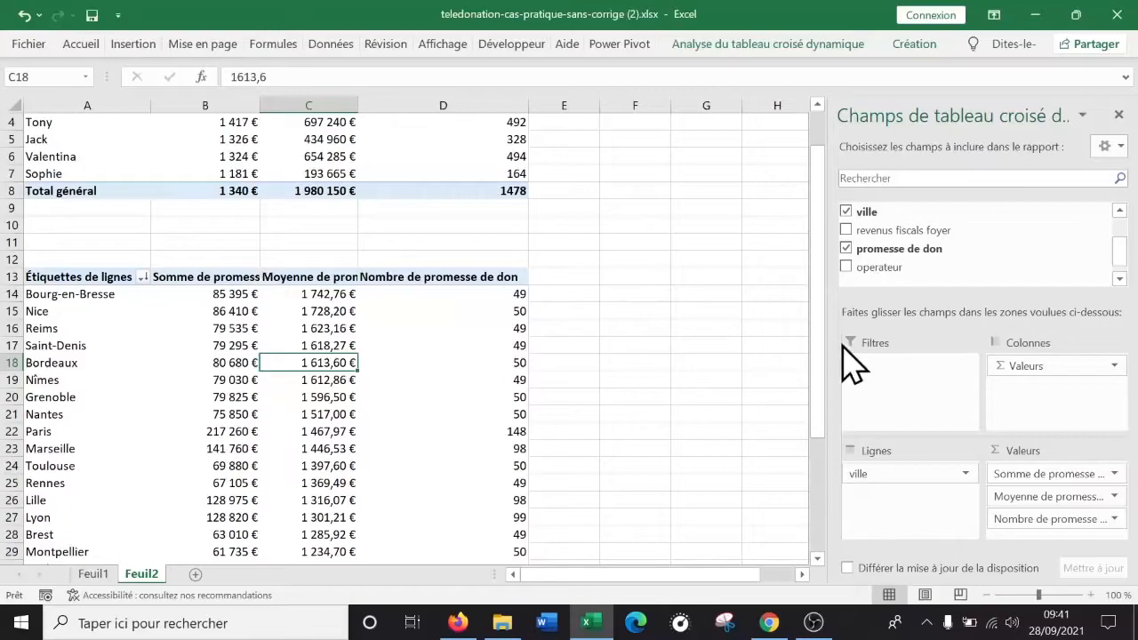
pyautogui.moveTo(873, 269); pyautogui.dragTo(916, 391)
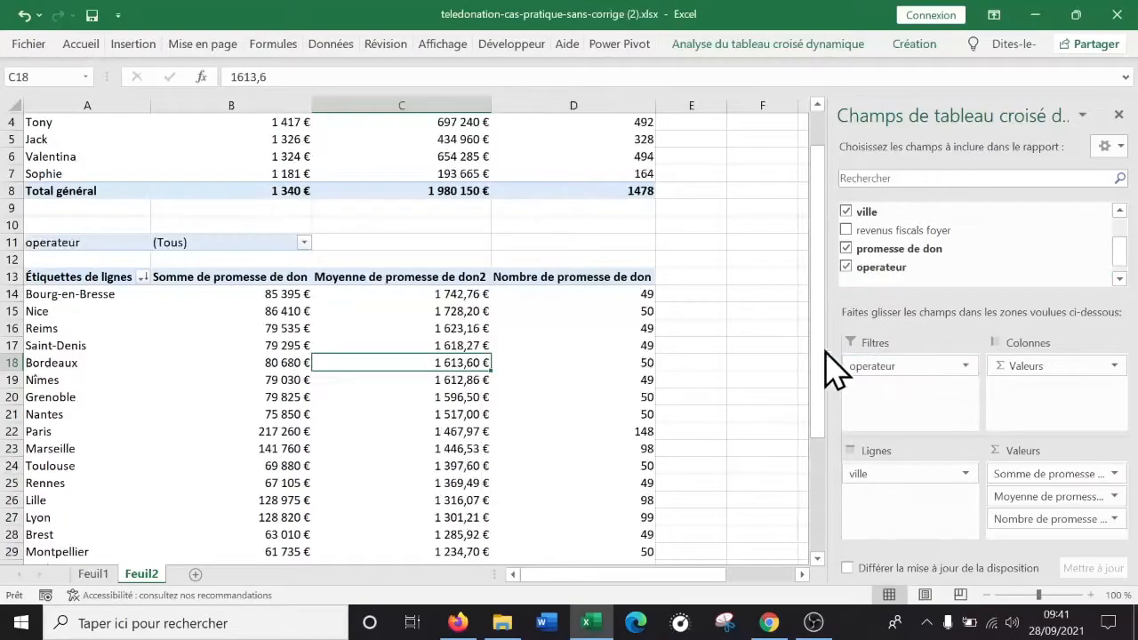
pyautogui.click(303, 242)
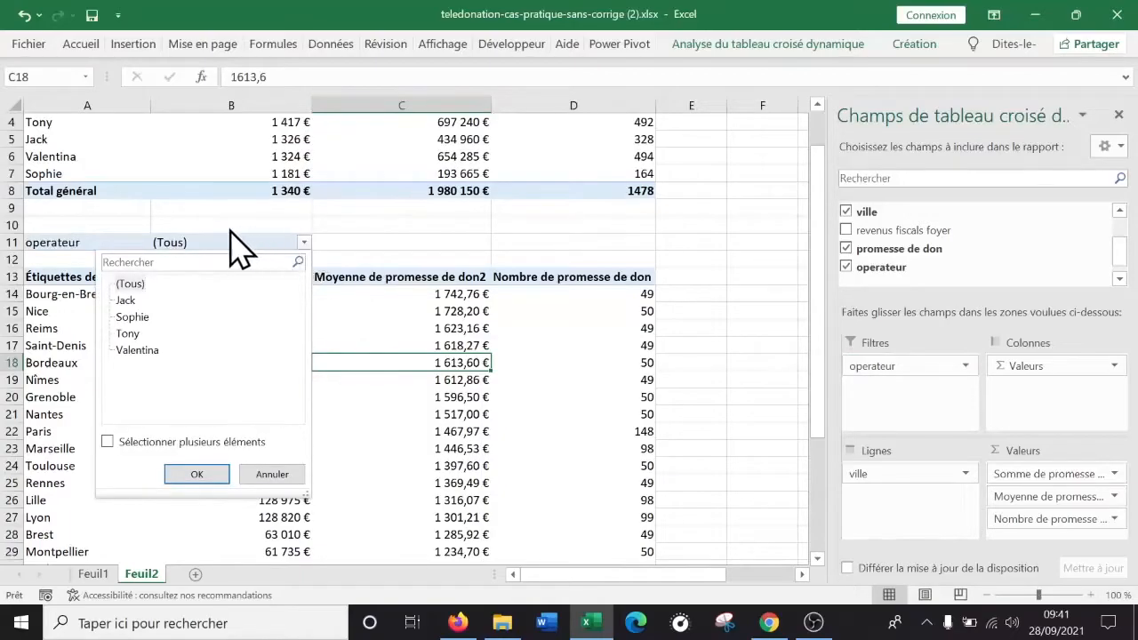
pyautogui.click(126, 301)
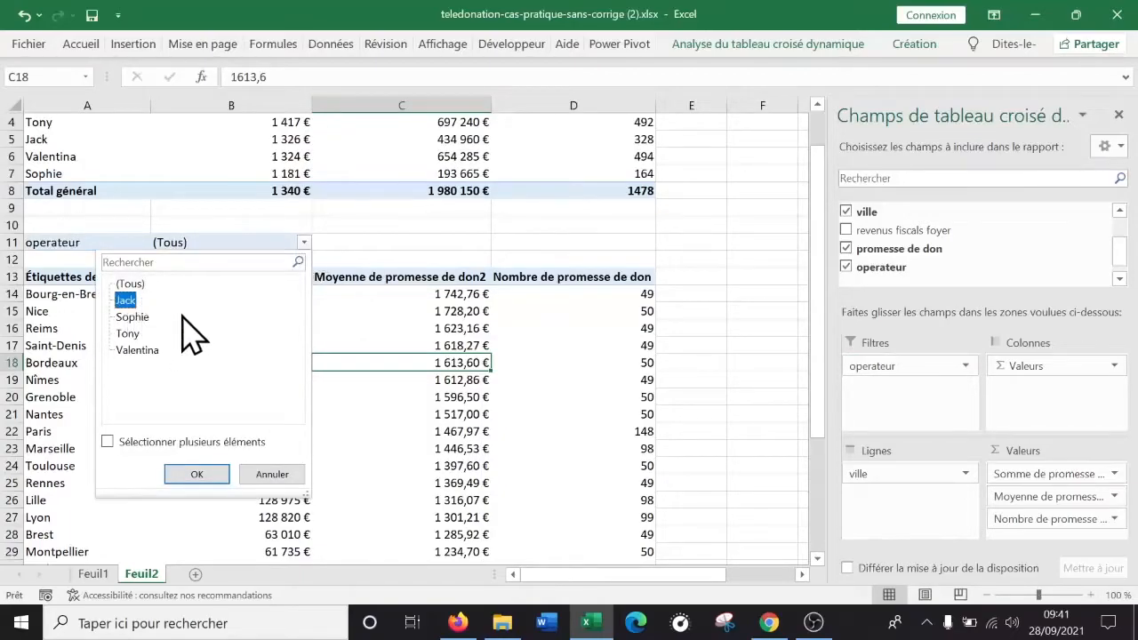
pyautogui.click(184, 473)
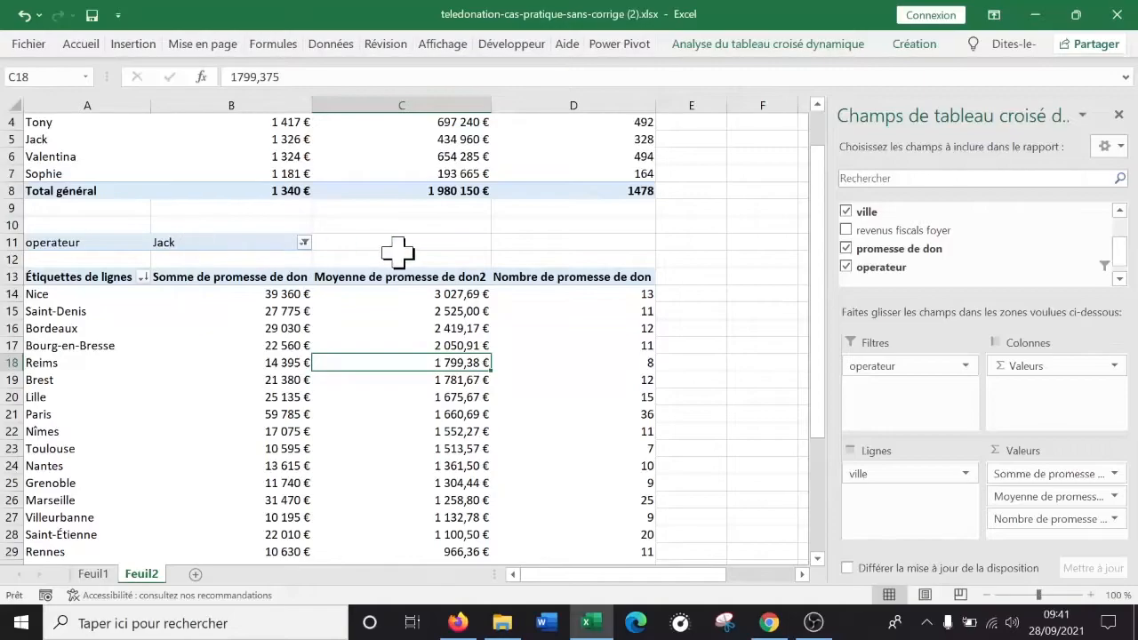
# Examine the filtered operator's total, average and number of pledges per city, from the grand total up to the Nice row
pyautogui.scroll(-3, 600, 281)
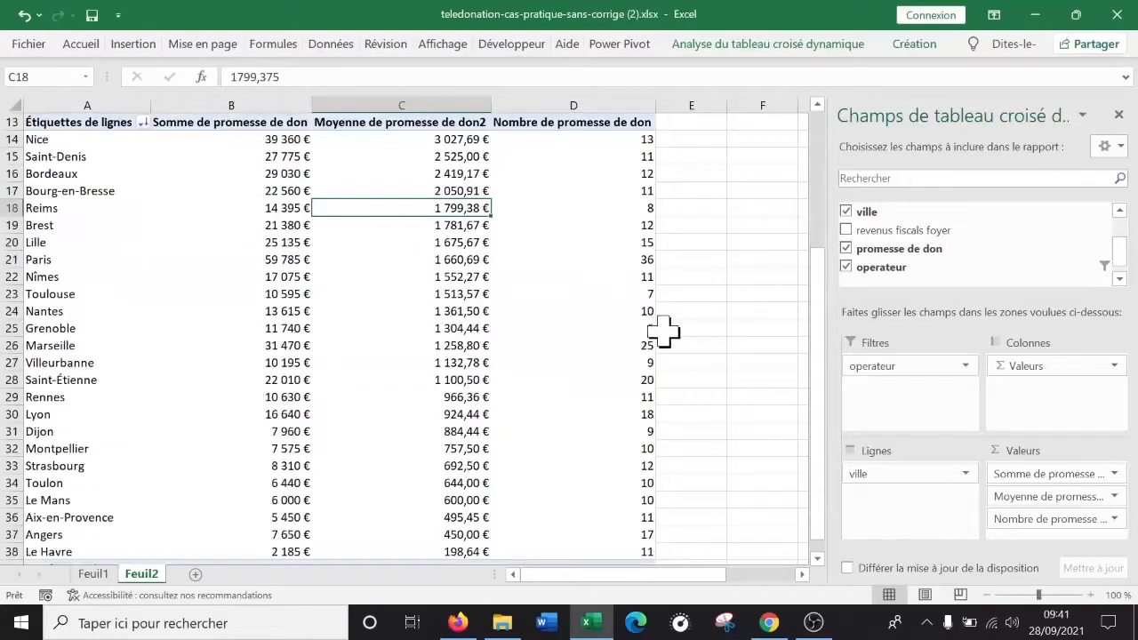
pyautogui.scroll(1, 658, 331)
pyautogui.scroll(-3, 657, 331)
pyautogui.scroll(1, 489, 384)
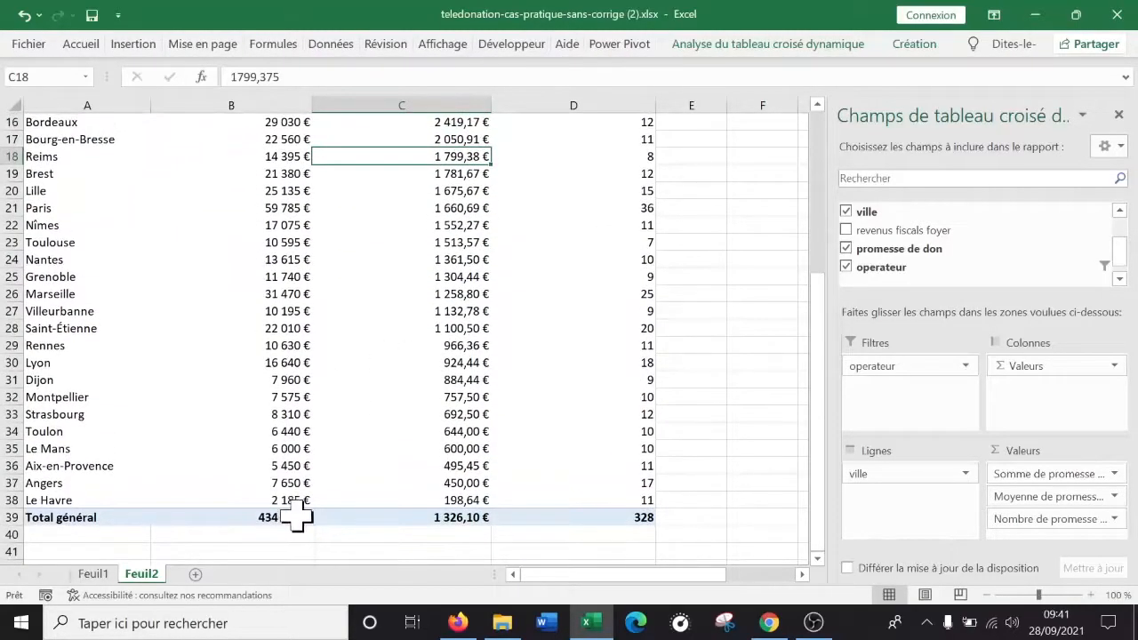
pyautogui.scroll(1, 359, 505)
pyautogui.scroll(5, 359, 505)
pyautogui.scroll(-2, 359, 503)
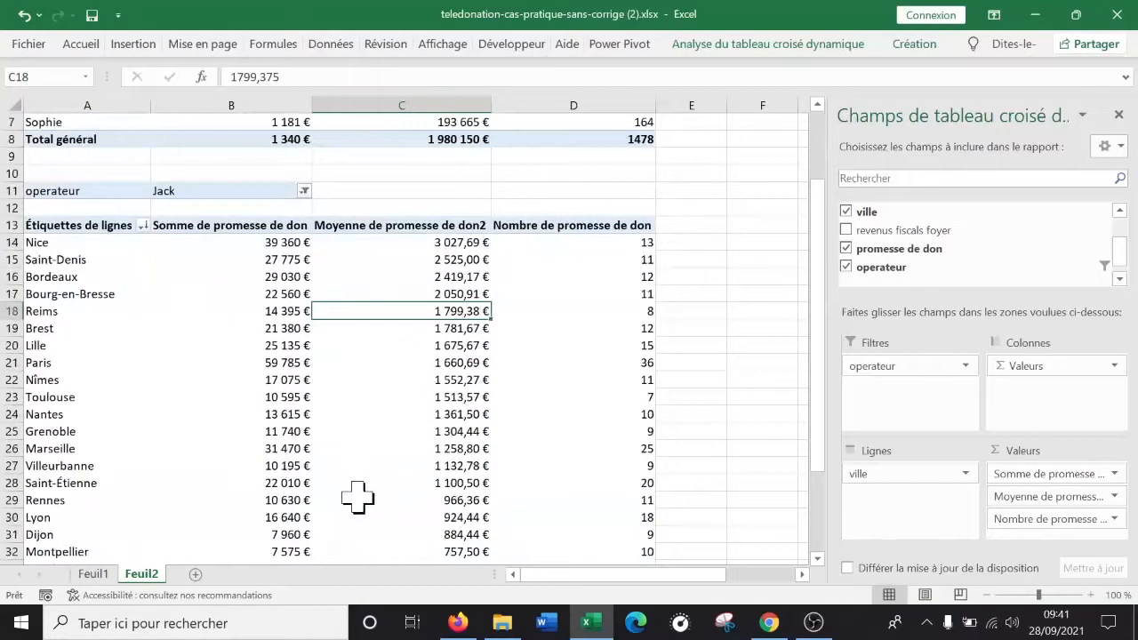
pyautogui.click(243, 258)
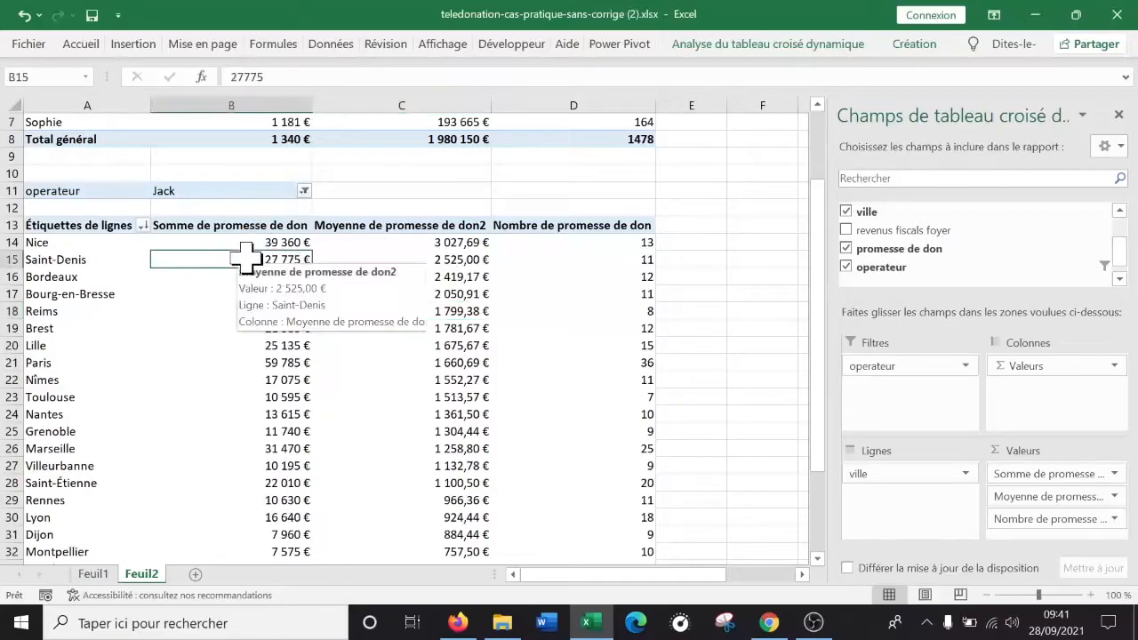
pyautogui.click(9, 242)
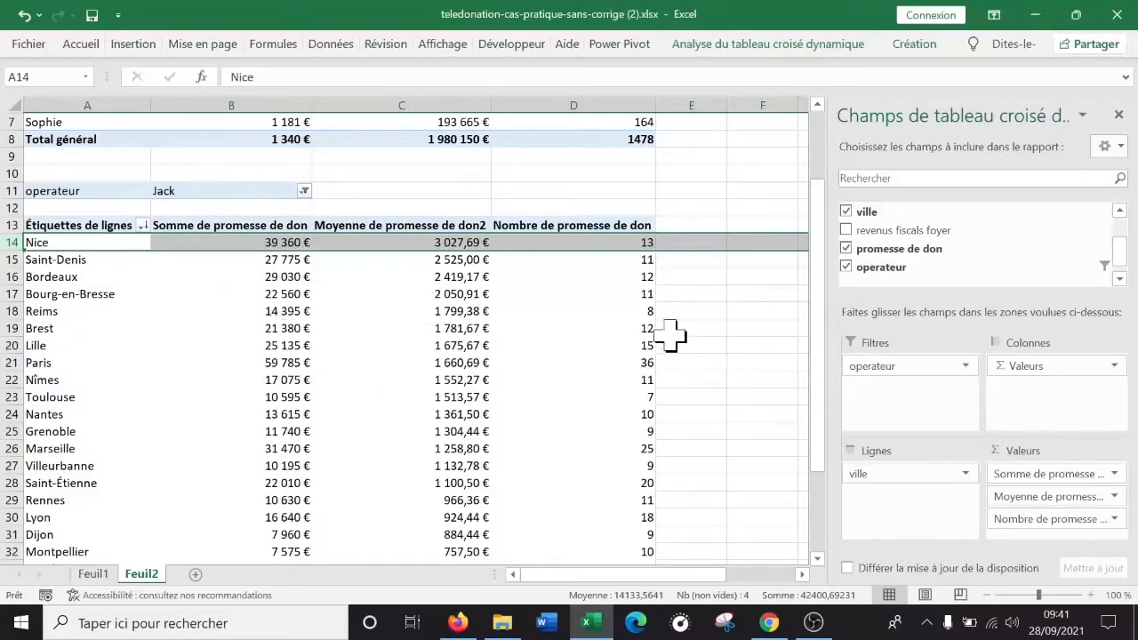
pyautogui.scroll(2, 683, 339)
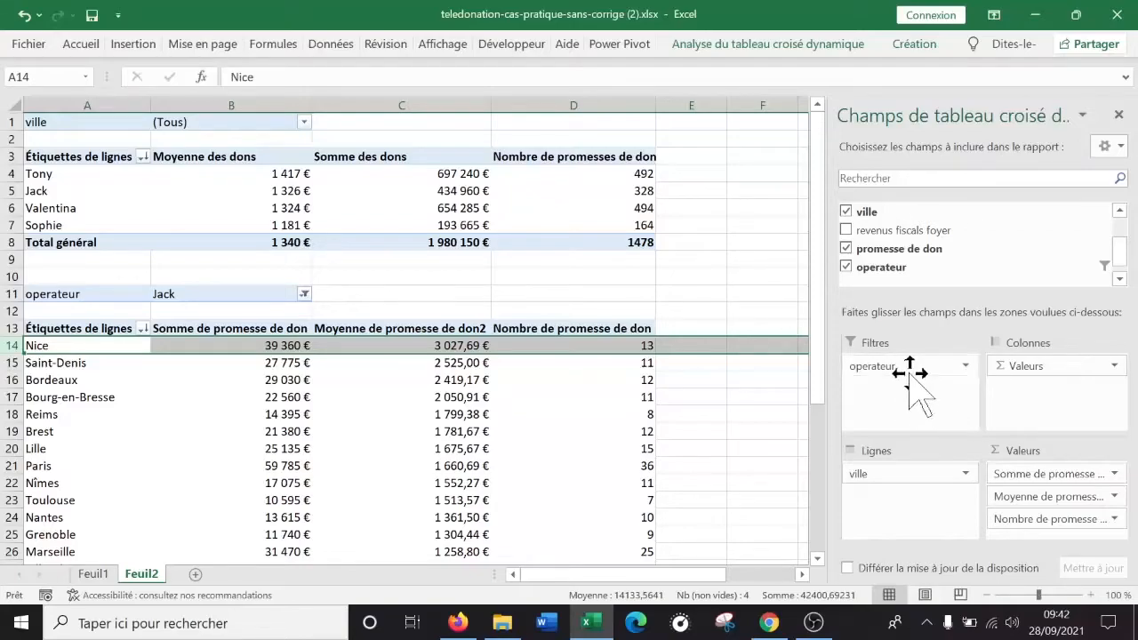
# Remove the operateur filter and the Nombre and Moyenne value fields from the second pivot table, keeping only Somme de promesse de don
pyautogui.moveTo(911, 367); pyautogui.dragTo(941, 387)
pyautogui.click(965, 365)
pyautogui.click(932, 561)
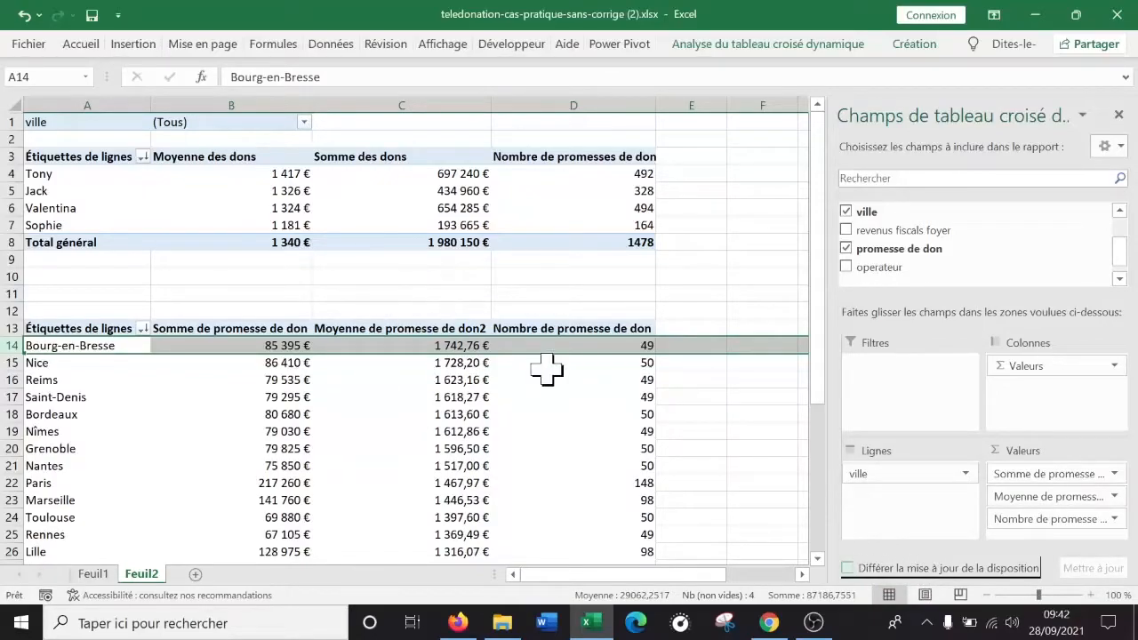
pyautogui.click(1105, 518)
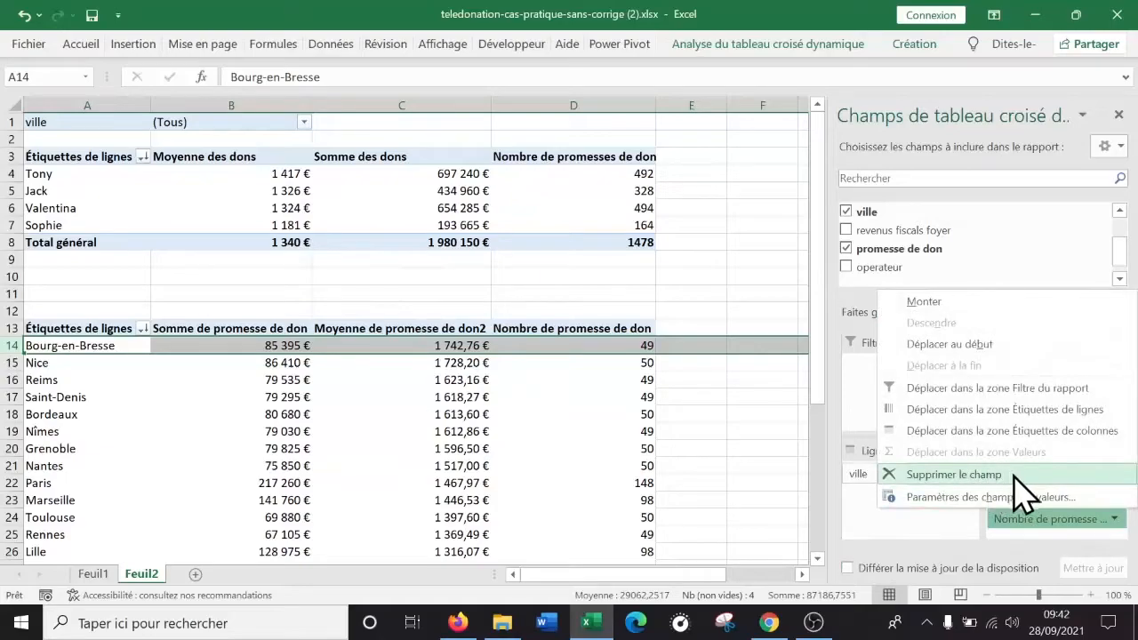
pyautogui.click(995, 475)
pyautogui.click(1107, 497)
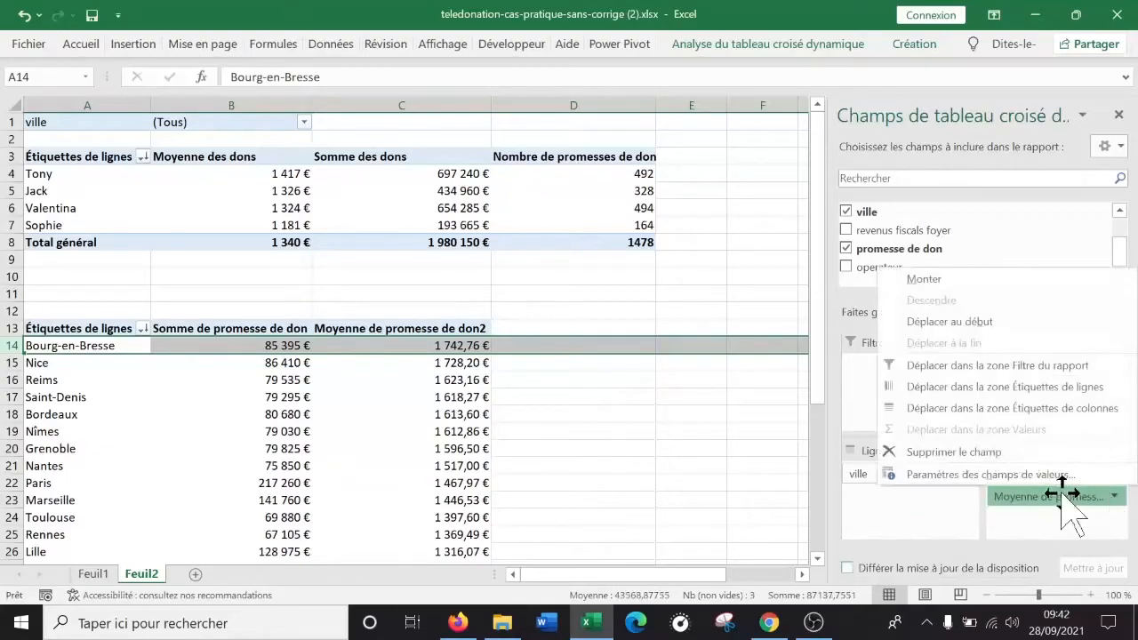
pyautogui.click(978, 448)
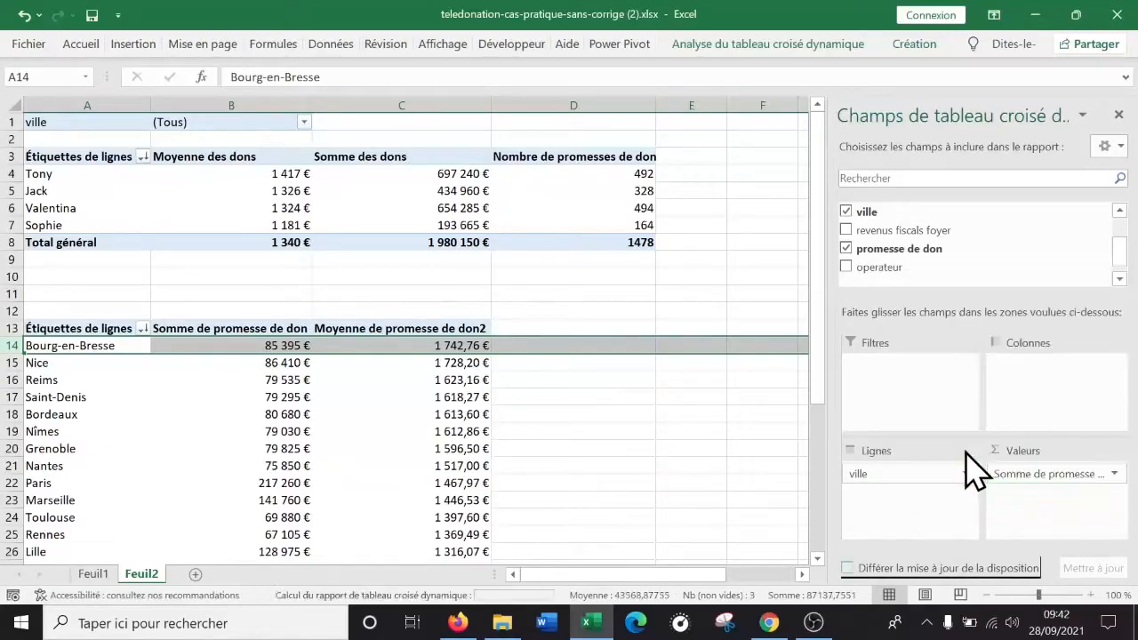
pyautogui.click(249, 380)
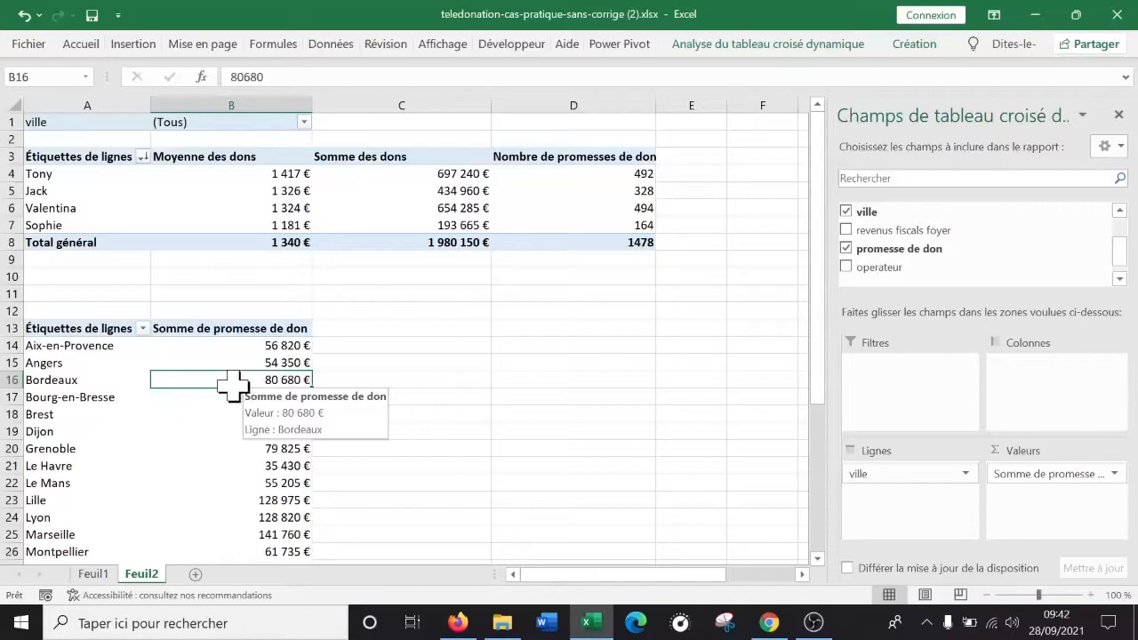
# Examine the source data on Feuil1 from its first rows, including the ville, revenus fiscals foyer and promesse de don columns
pyautogui.click(95, 574)
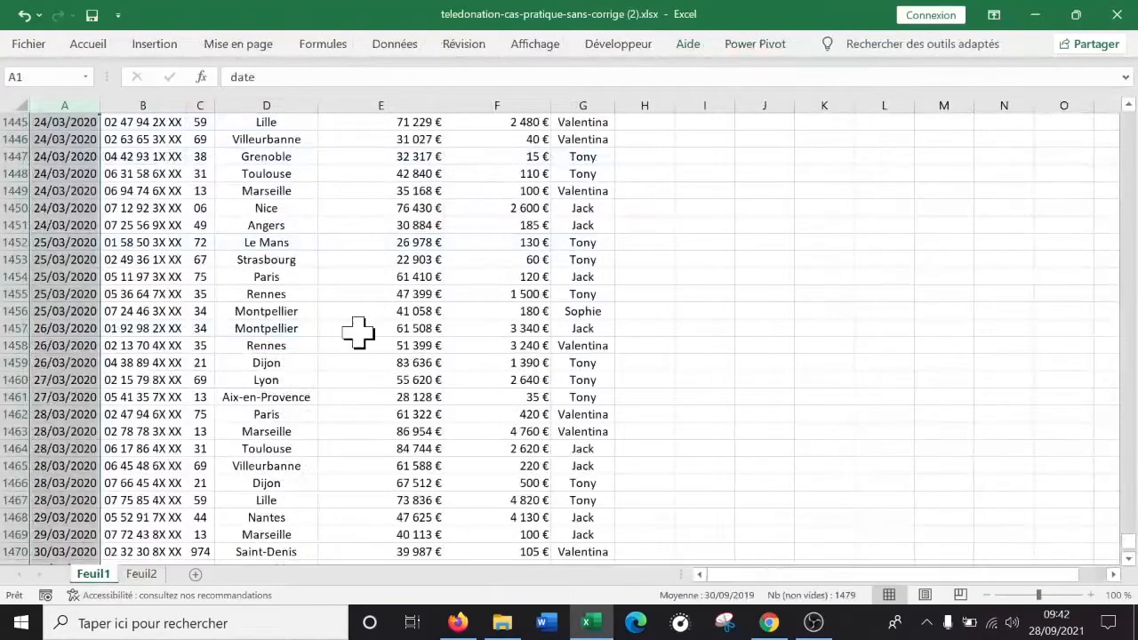
pyautogui.scroll(11, 334, 326)
pyautogui.moveTo(1130, 538); pyautogui.dragTo(1127, 120)
pyautogui.click(134, 192)
pyautogui.click(213, 192)
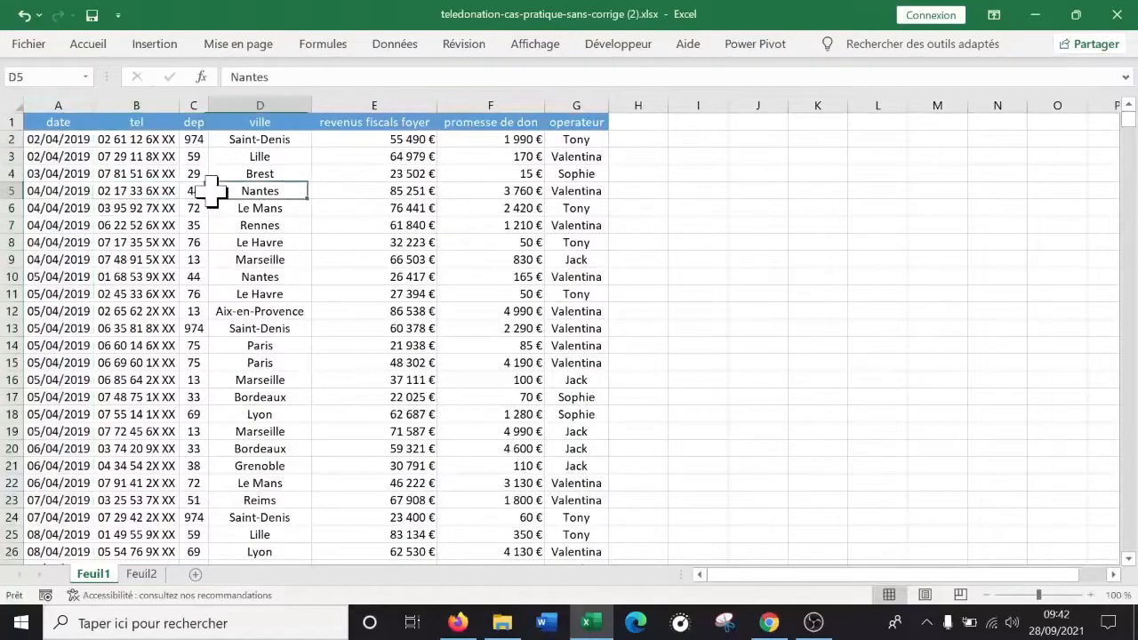
pyautogui.moveTo(548, 208); pyautogui.dragTo(498, 191)
pyautogui.click(346, 345)
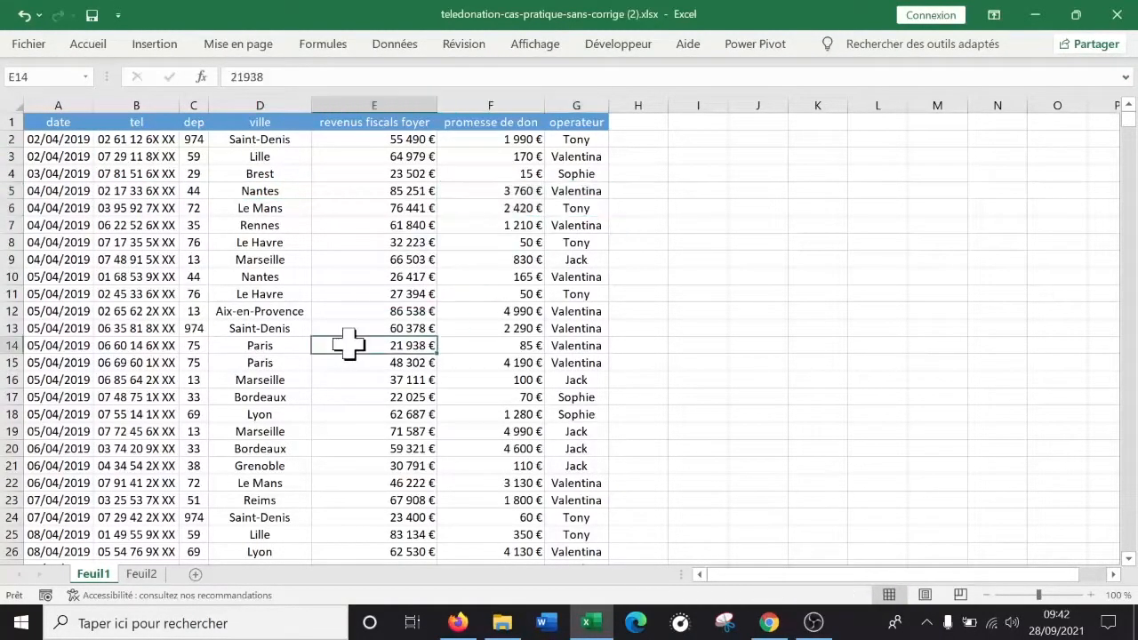
pyautogui.click(142, 573)
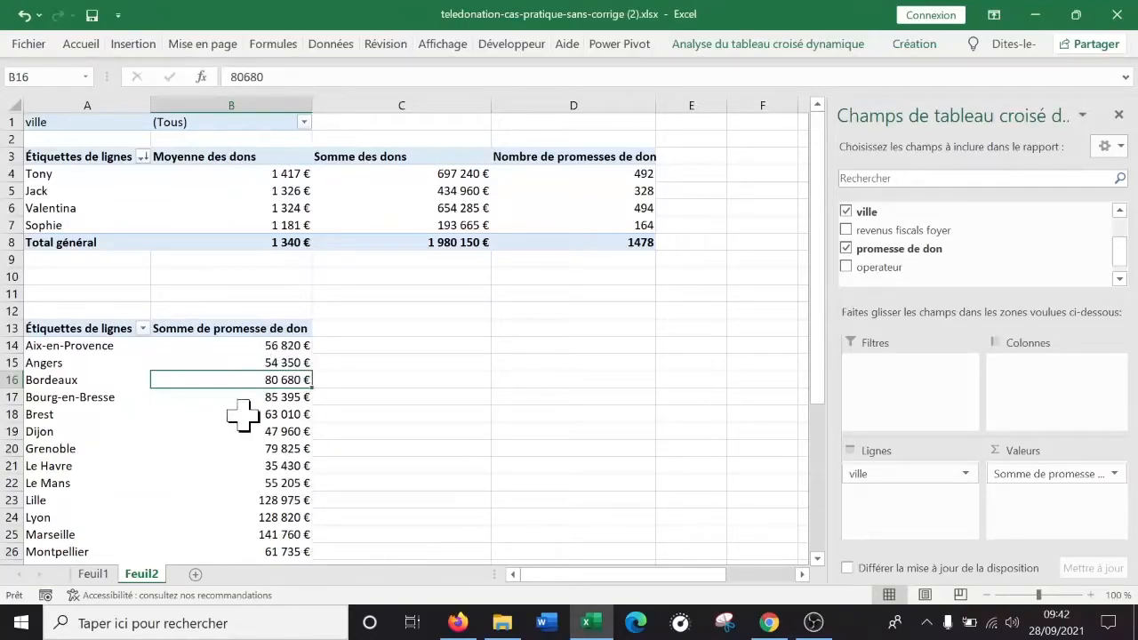
pyautogui.click(93, 574)
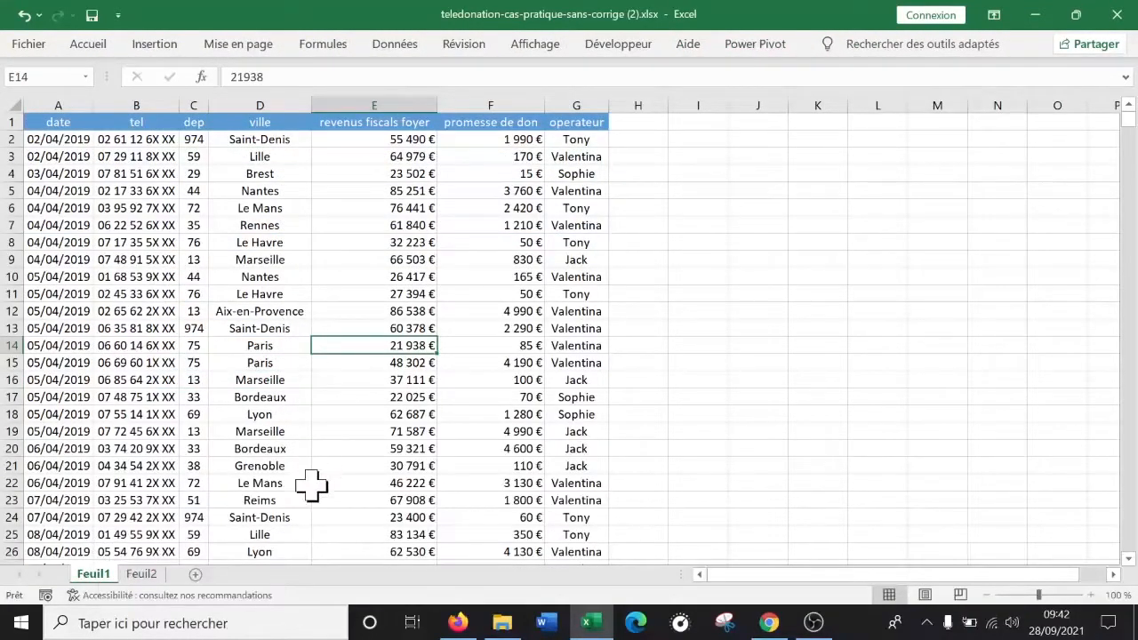
# Sort the cities of the second pivot table on Feuil2 in descending order by Somme de promesse de don
pyautogui.click(142, 574)
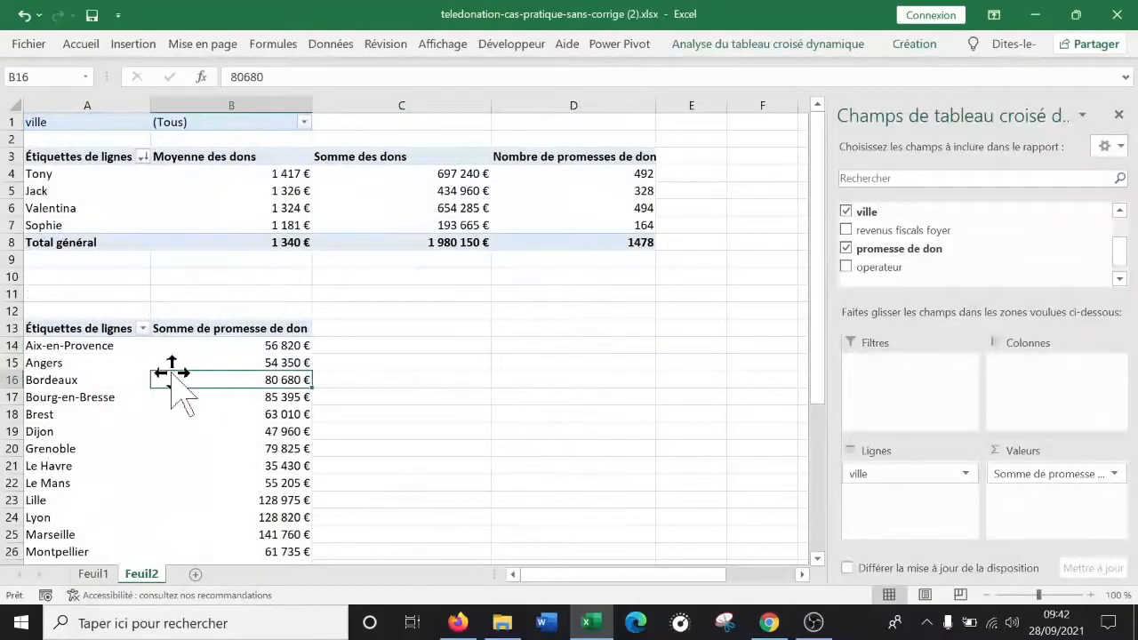
pyautogui.click(133, 329)
pyautogui.click(144, 328)
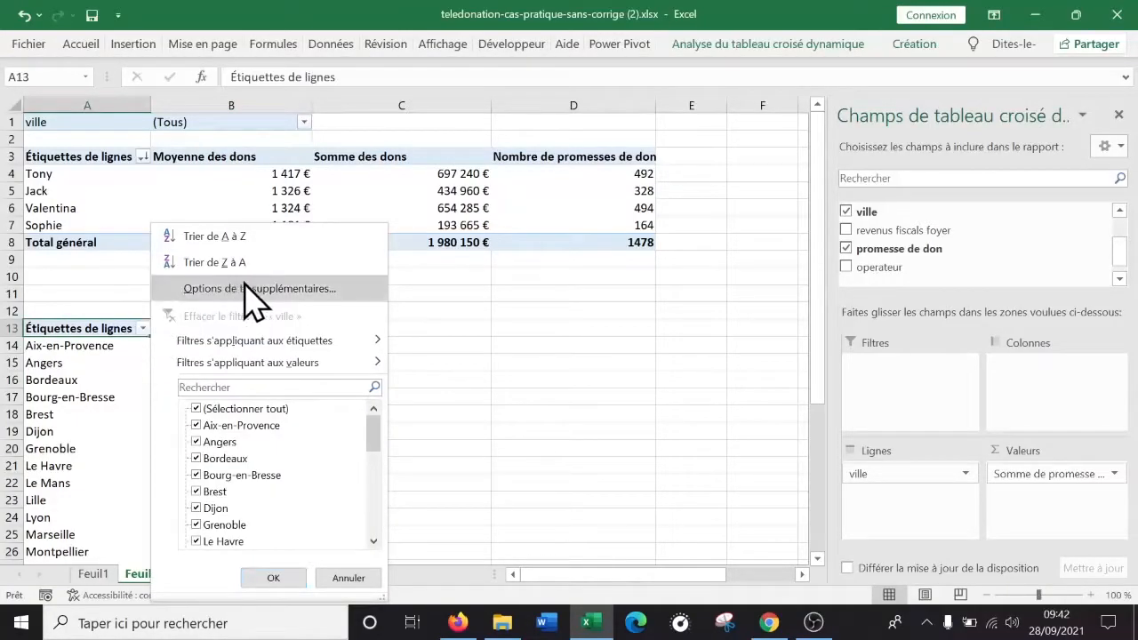
pyautogui.click(310, 288)
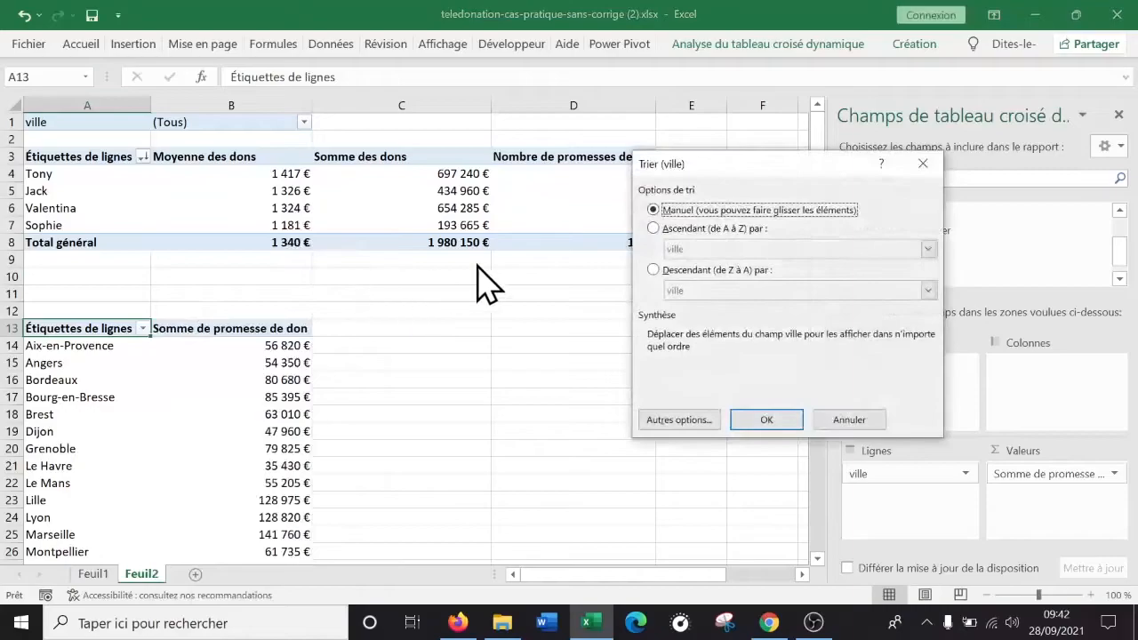
pyautogui.click(655, 270)
pyautogui.click(880, 290)
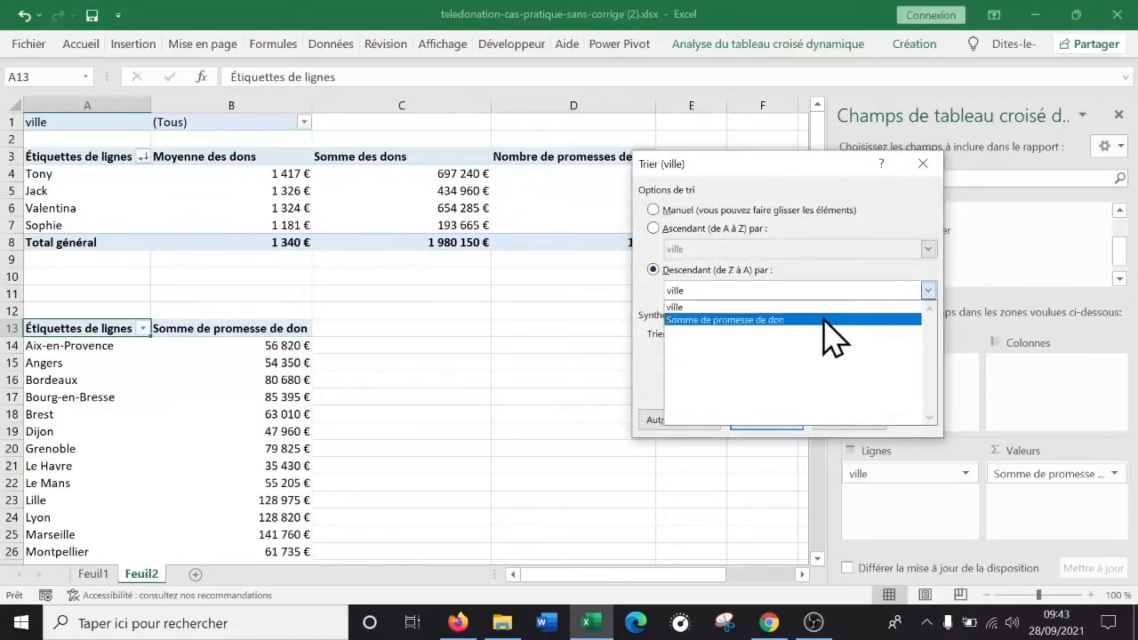
pyautogui.click(784, 320)
pyautogui.click(763, 419)
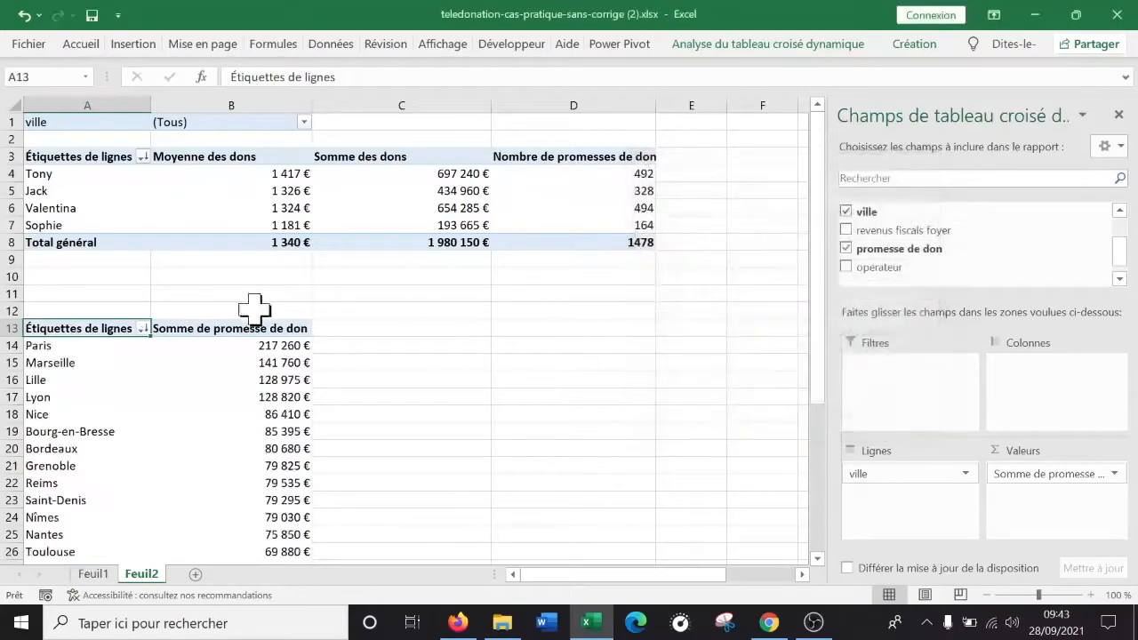
# Examine the pledge totals of the top-ranked cities in the second pivot table
pyautogui.click(228, 375)
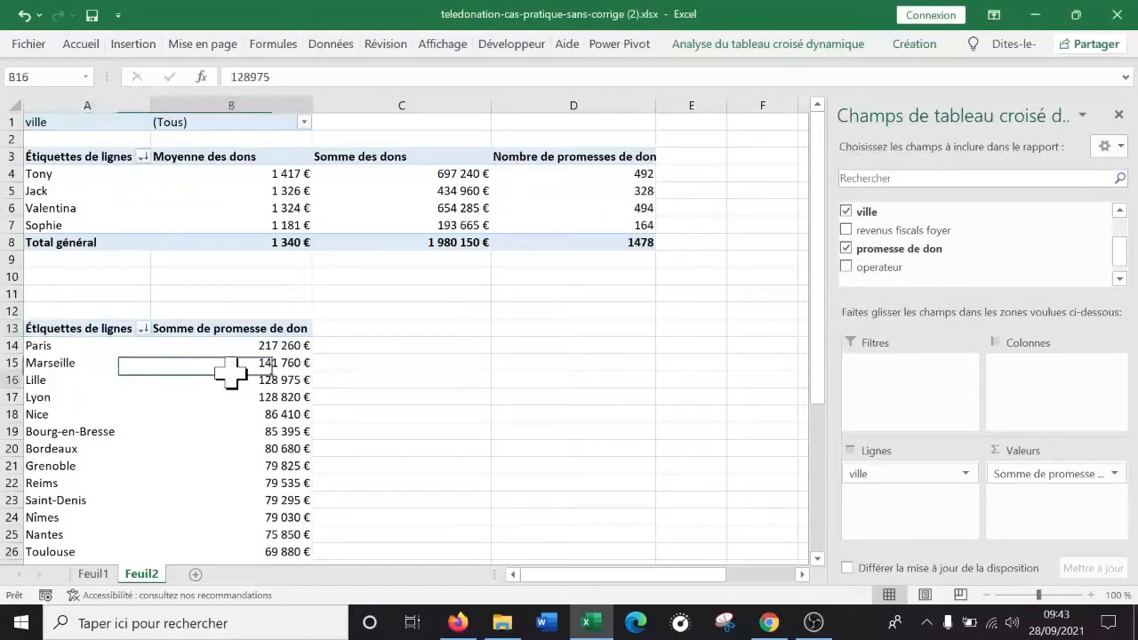
pyautogui.click(472, 376)
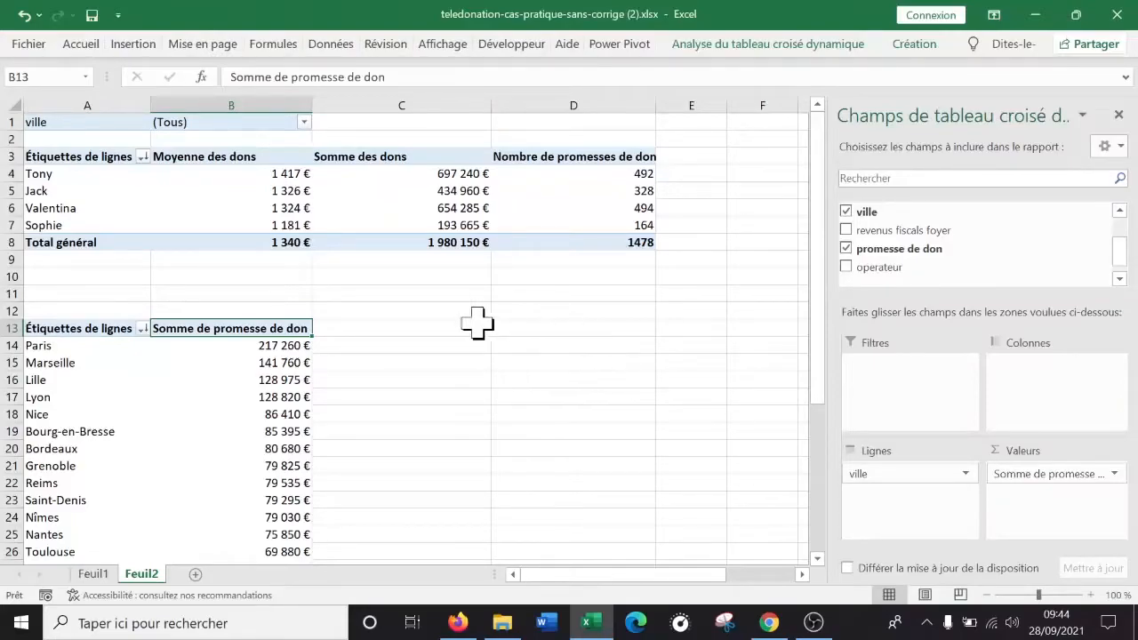
pyautogui.click(295, 363)
pyautogui.click(261, 343)
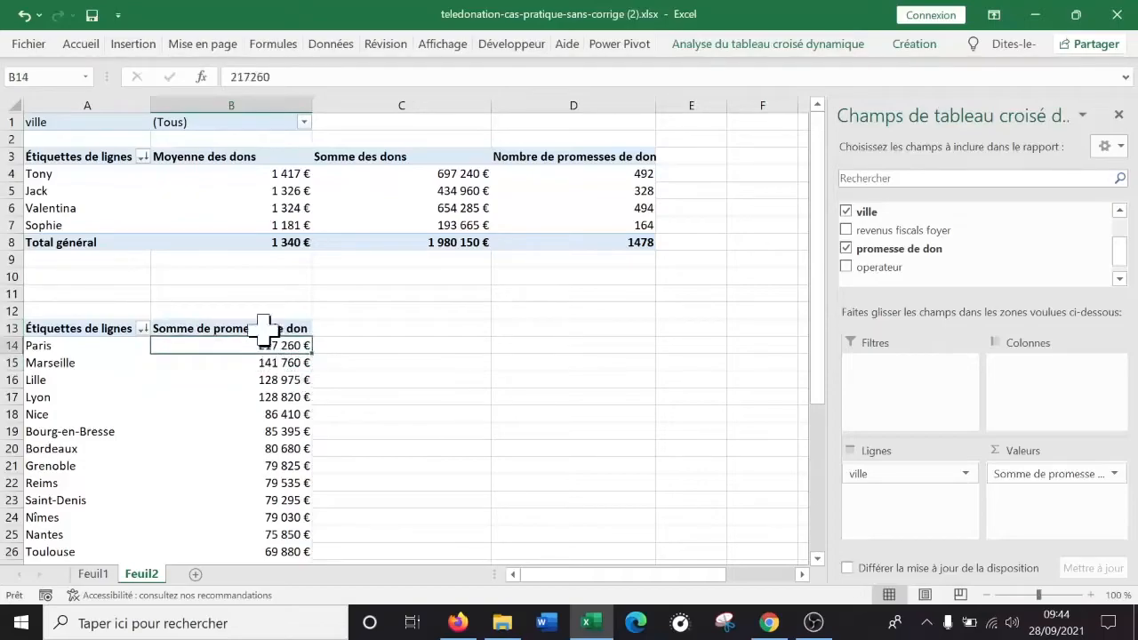
# Add promesse de don a second time to the values of the city pivot table and compare both sum columns
pyautogui.moveTo(876, 258); pyautogui.dragTo(1080, 499)
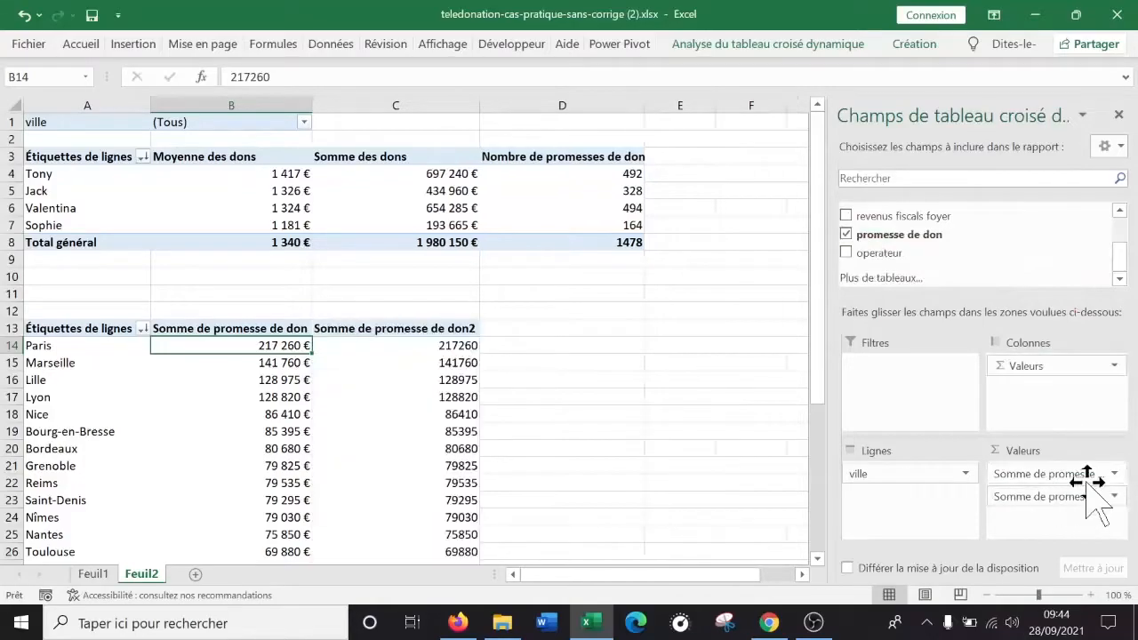
pyautogui.click(285, 381)
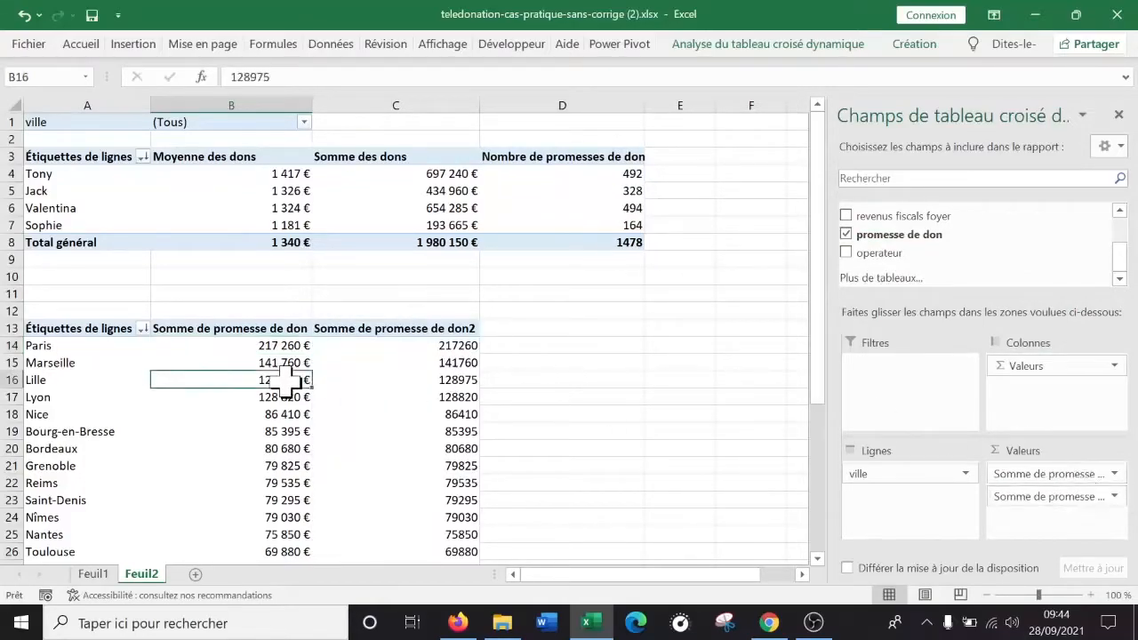
pyautogui.click(386, 349)
pyautogui.click(266, 360)
pyautogui.click(413, 364)
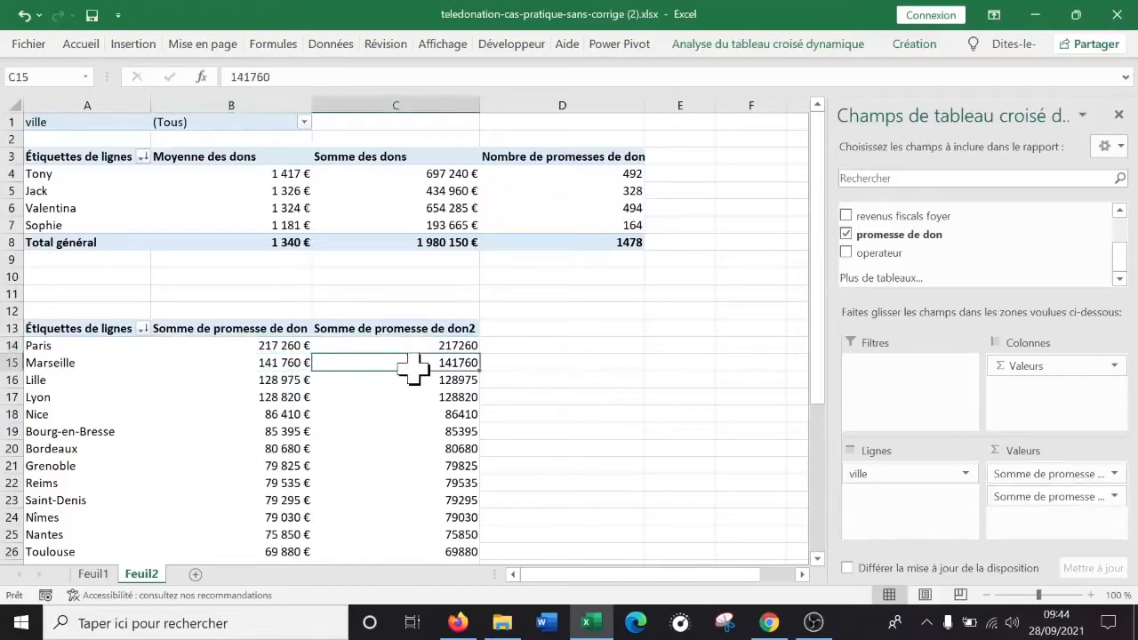
pyautogui.click(264, 347)
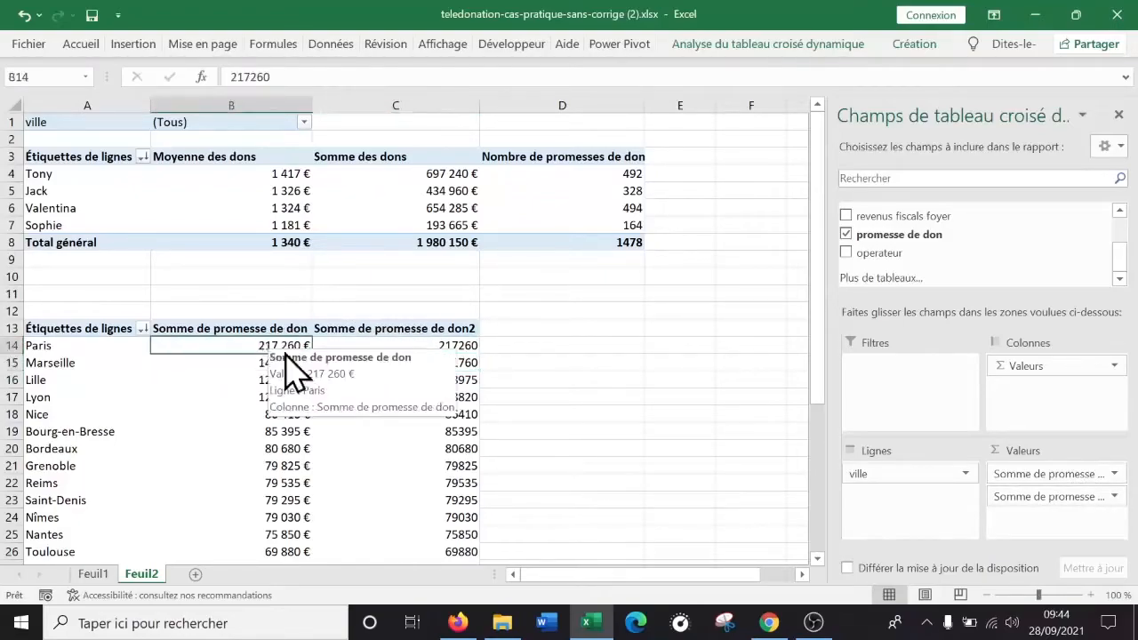
pyautogui.click(457, 347)
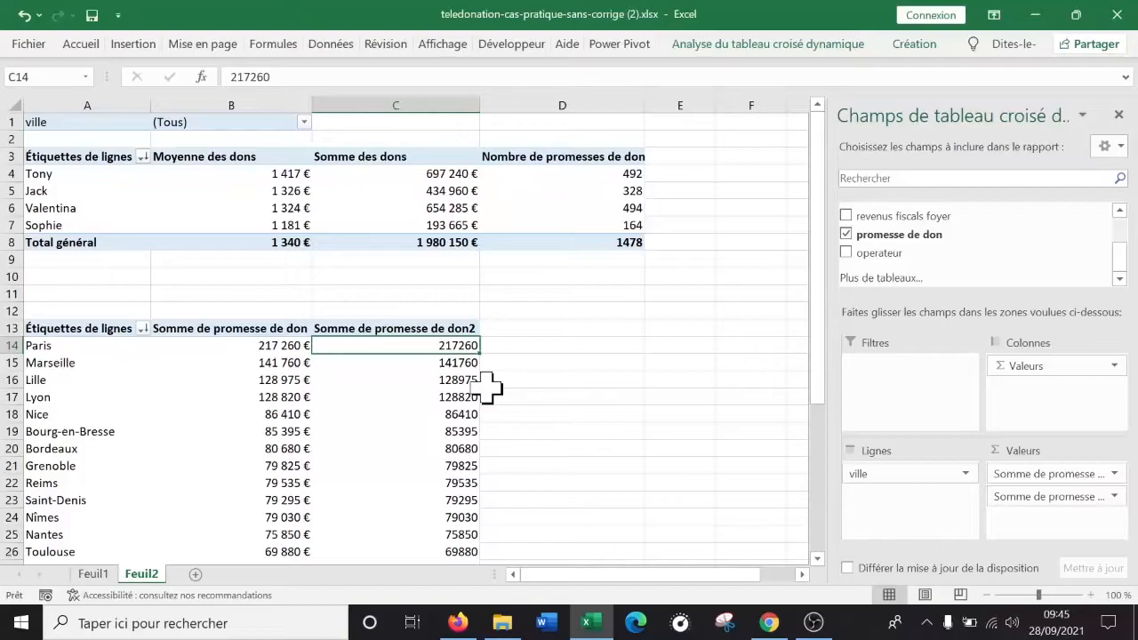
pyautogui.rightClick(415, 350)
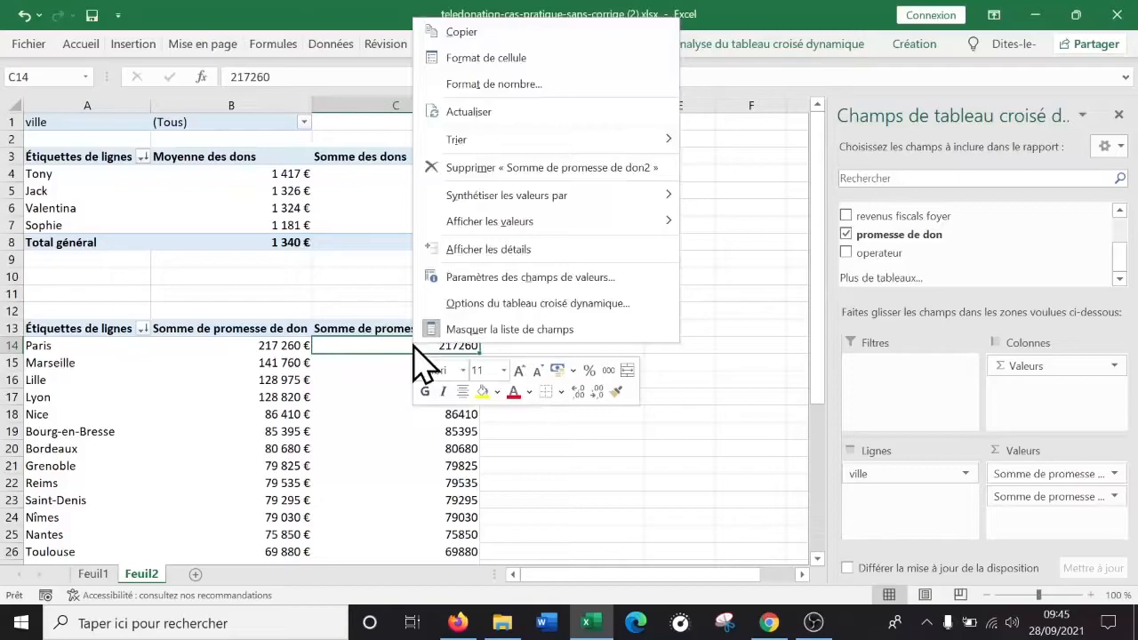
pyautogui.rightClick(378, 448)
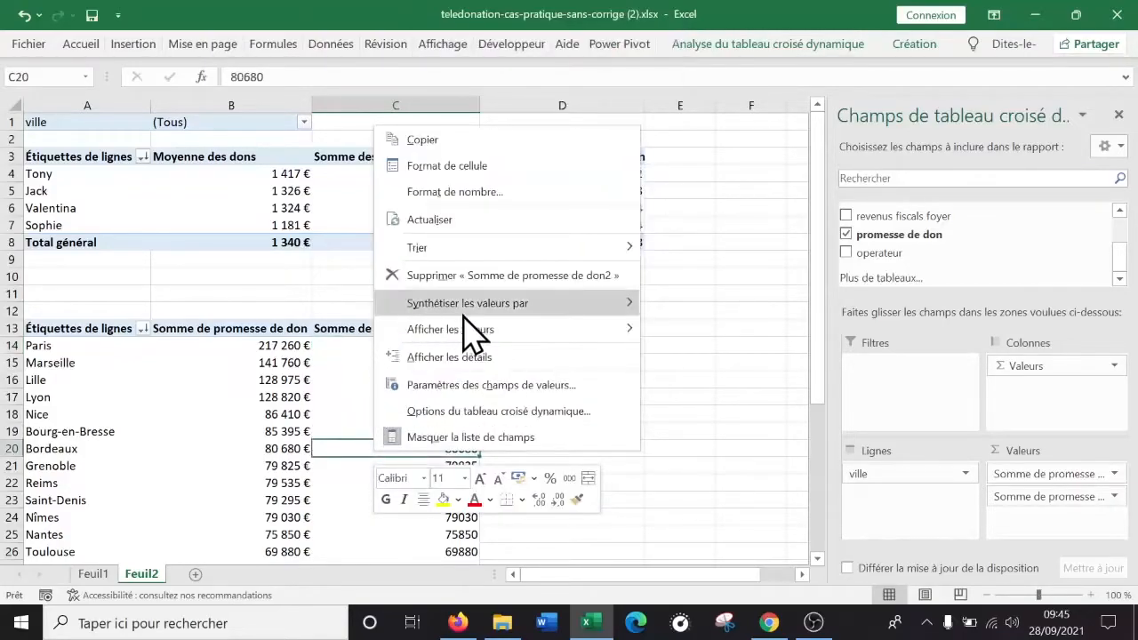
pyautogui.moveTo(469, 326)
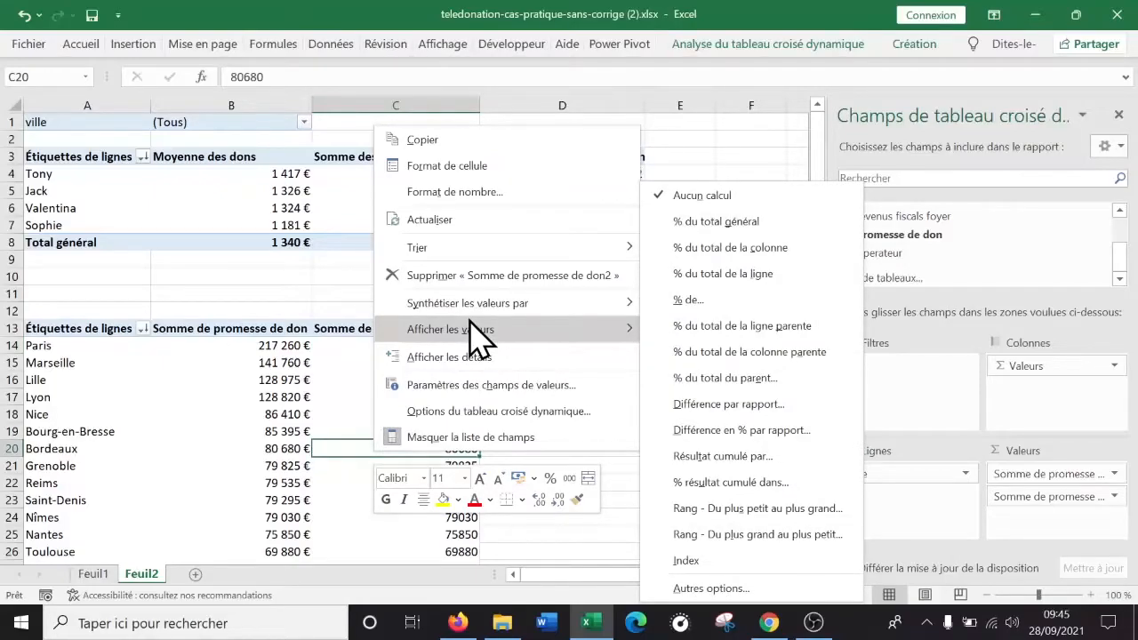
pyautogui.moveTo(567, 310)
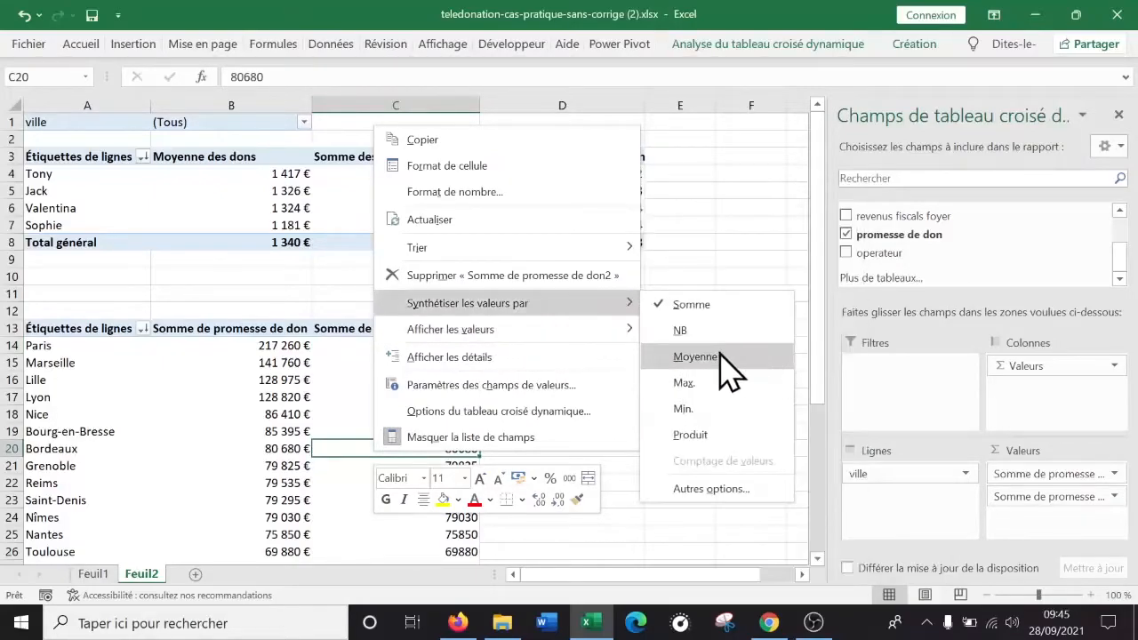
pyautogui.click(1113, 498)
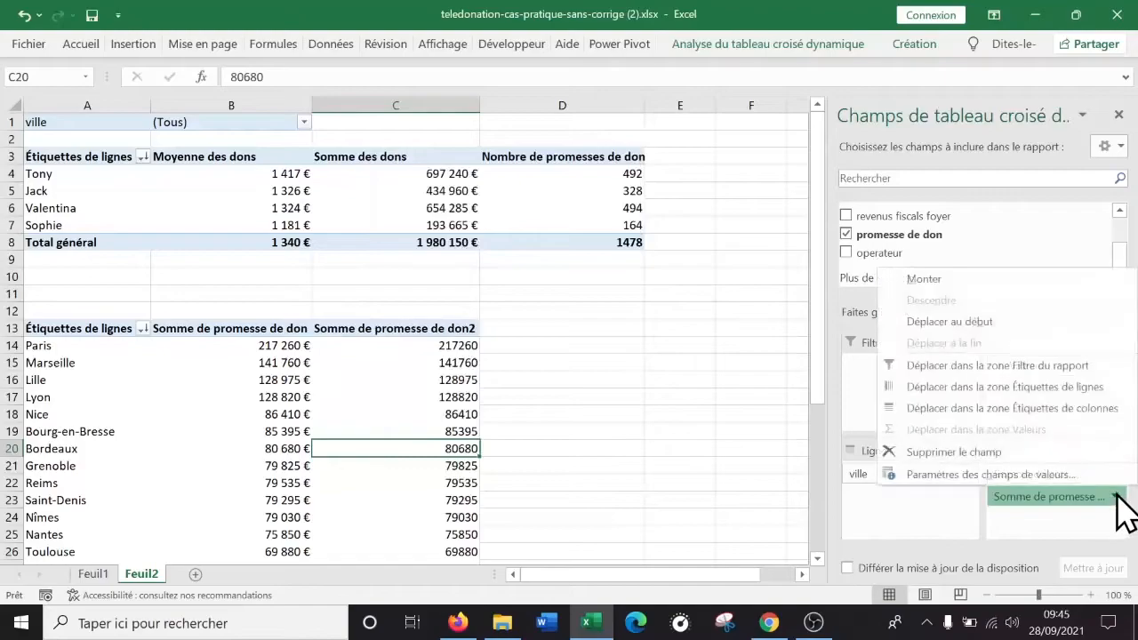
pyautogui.click(990, 474)
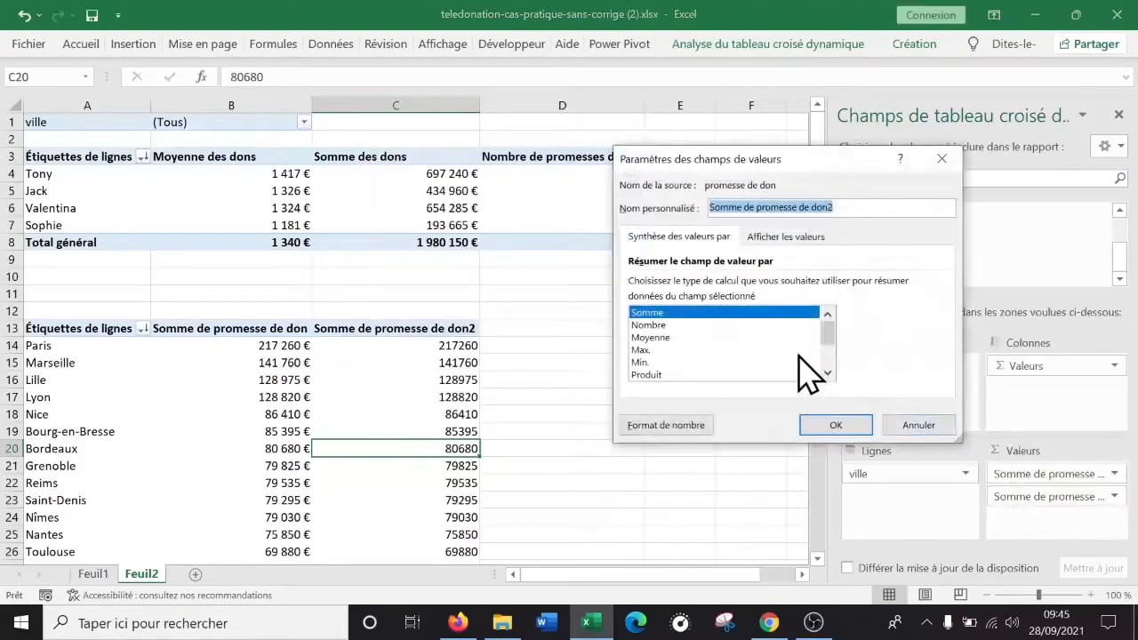
pyautogui.click(786, 236)
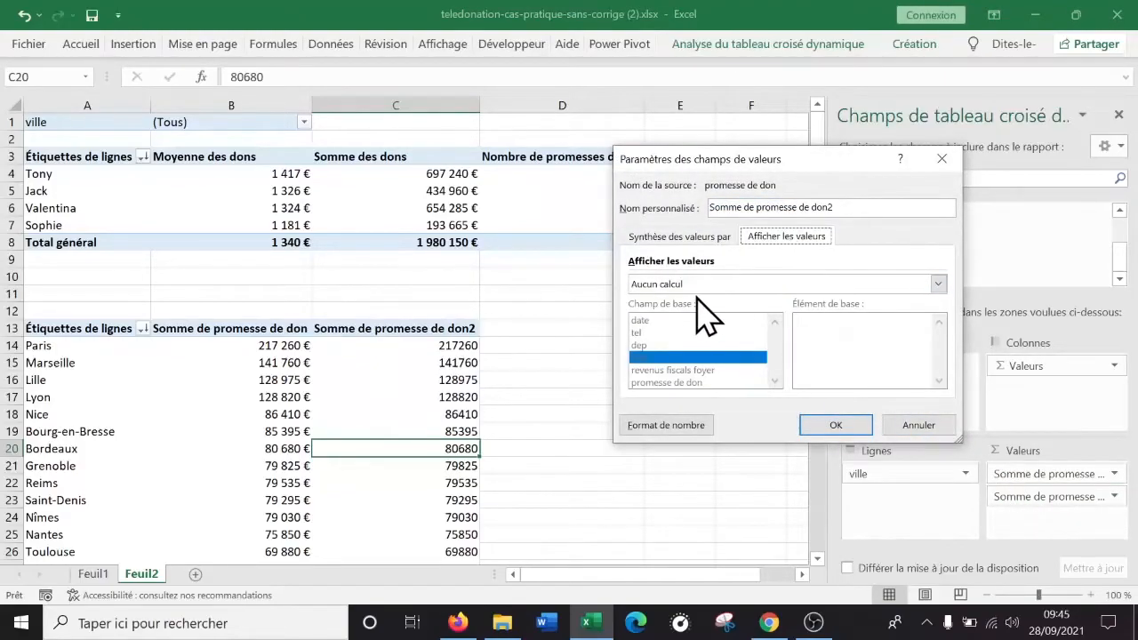
pyautogui.click(727, 285)
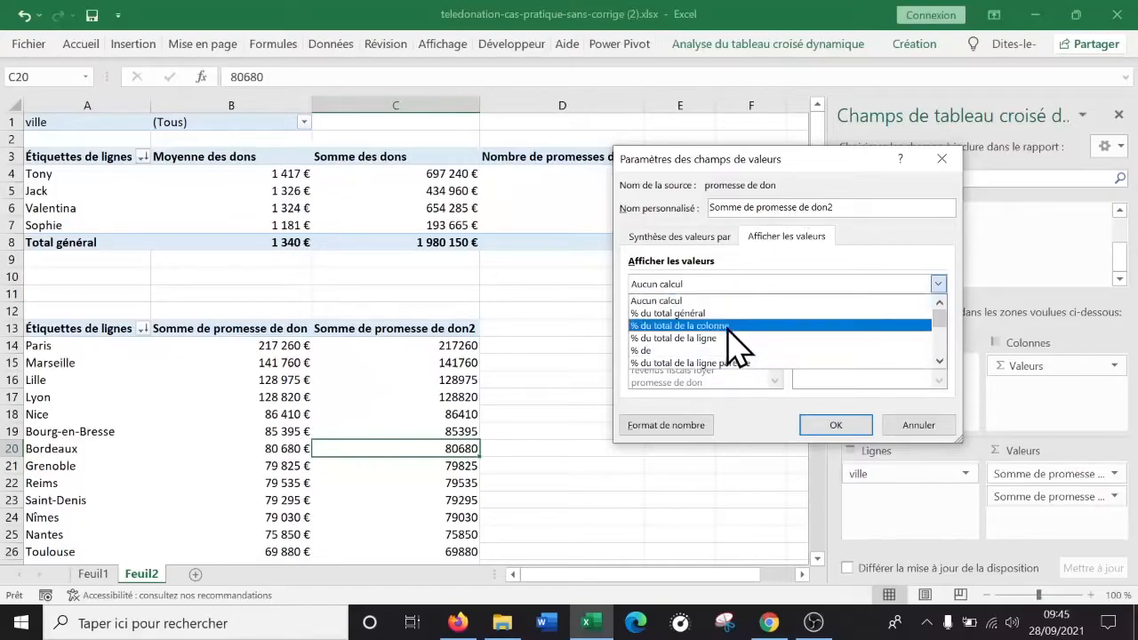
pyautogui.click(920, 426)
pyautogui.click(921, 426)
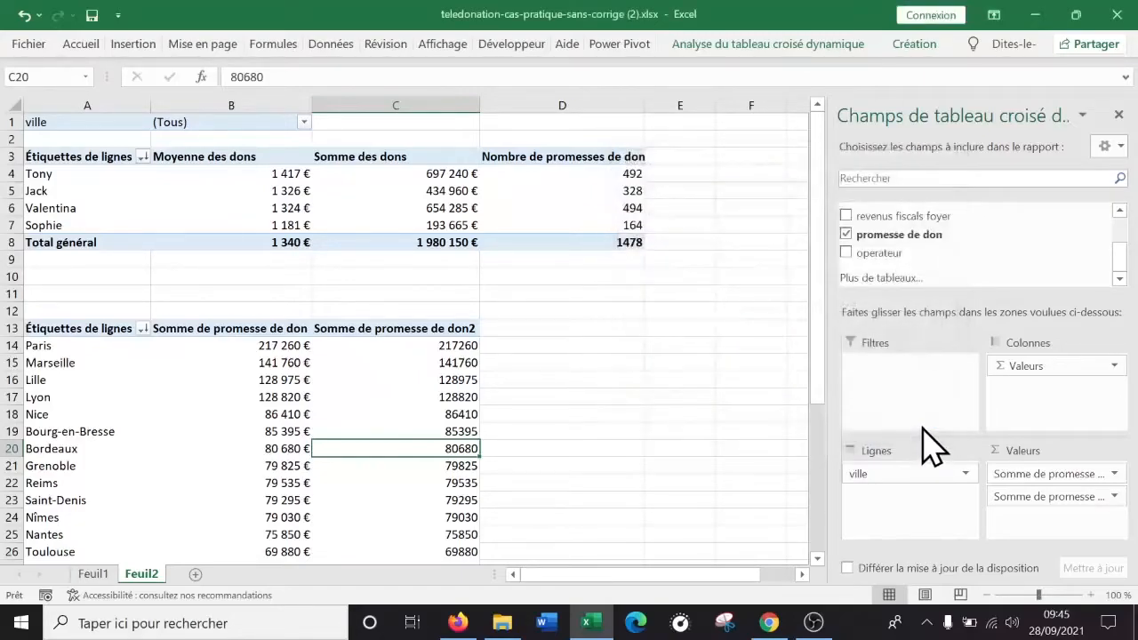
# Show the Somme de promesse de don2 values as % du total général
pyautogui.rightClick(410, 382)
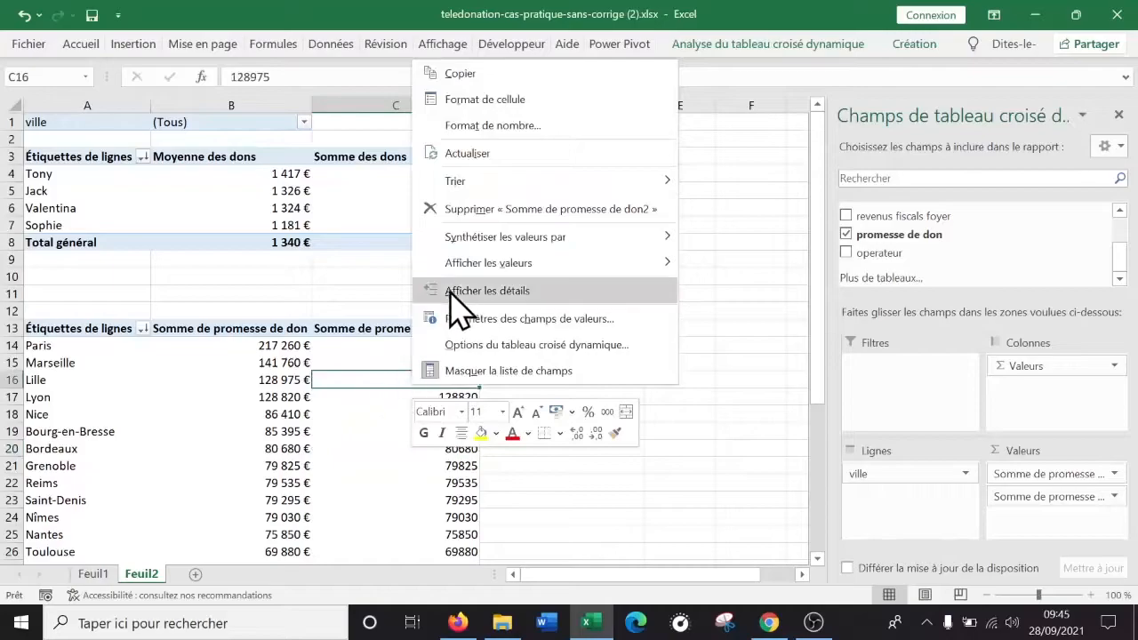
pyautogui.moveTo(497, 266)
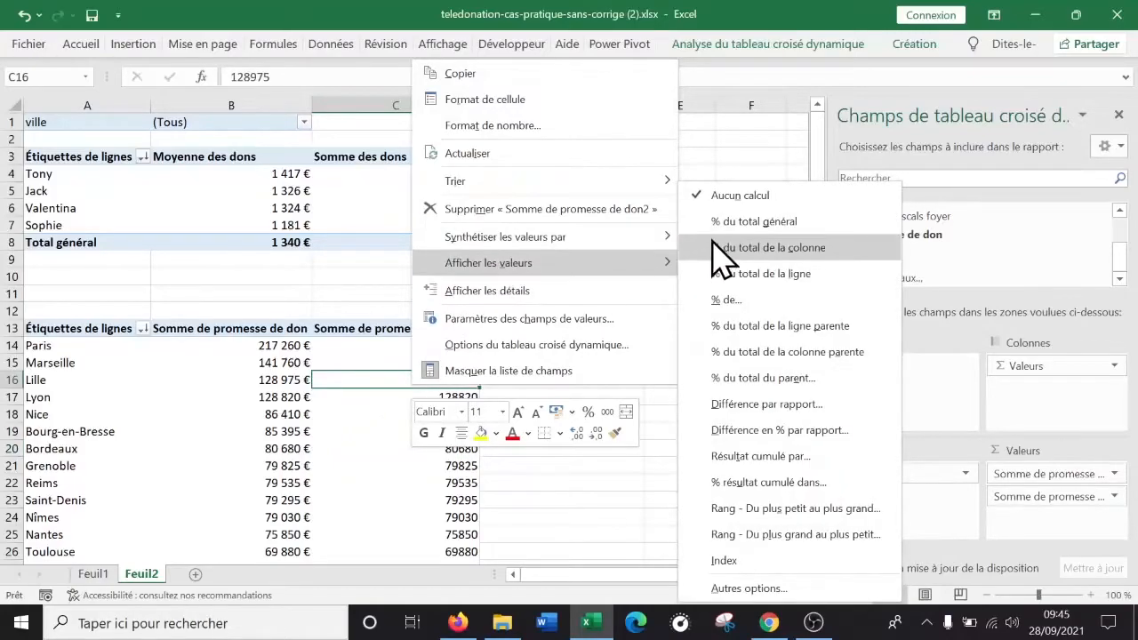
pyautogui.click(811, 224)
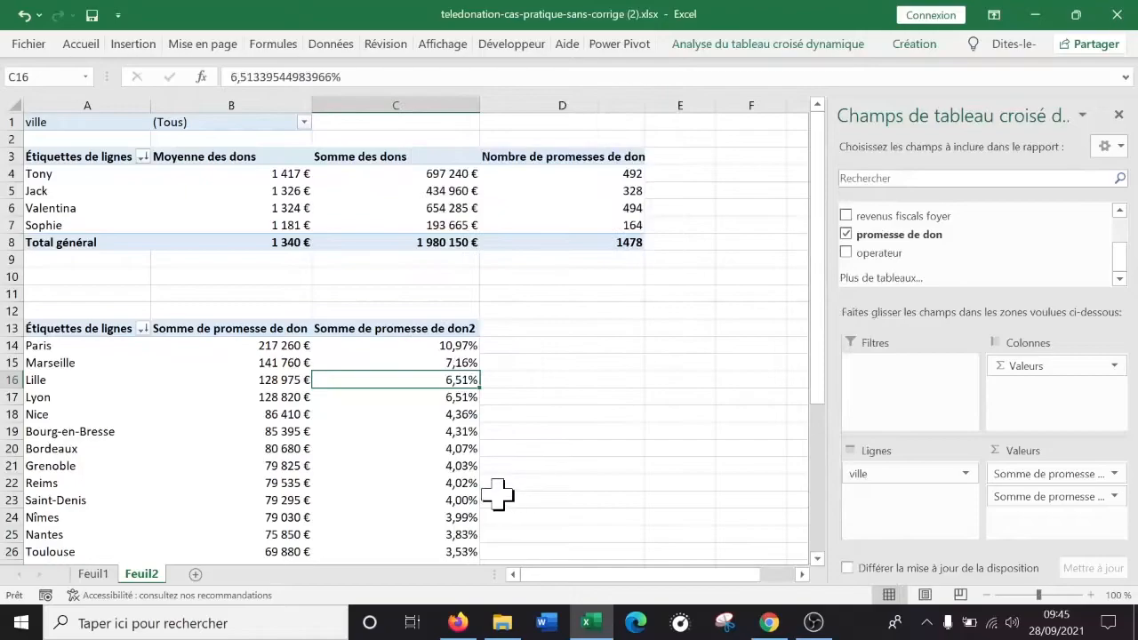
# Examine each city's percentage share of the total pledges, from Paris down through the lower-ranked cities
pyautogui.scroll(-7, 508, 444)
pyautogui.scroll(7, 502, 418)
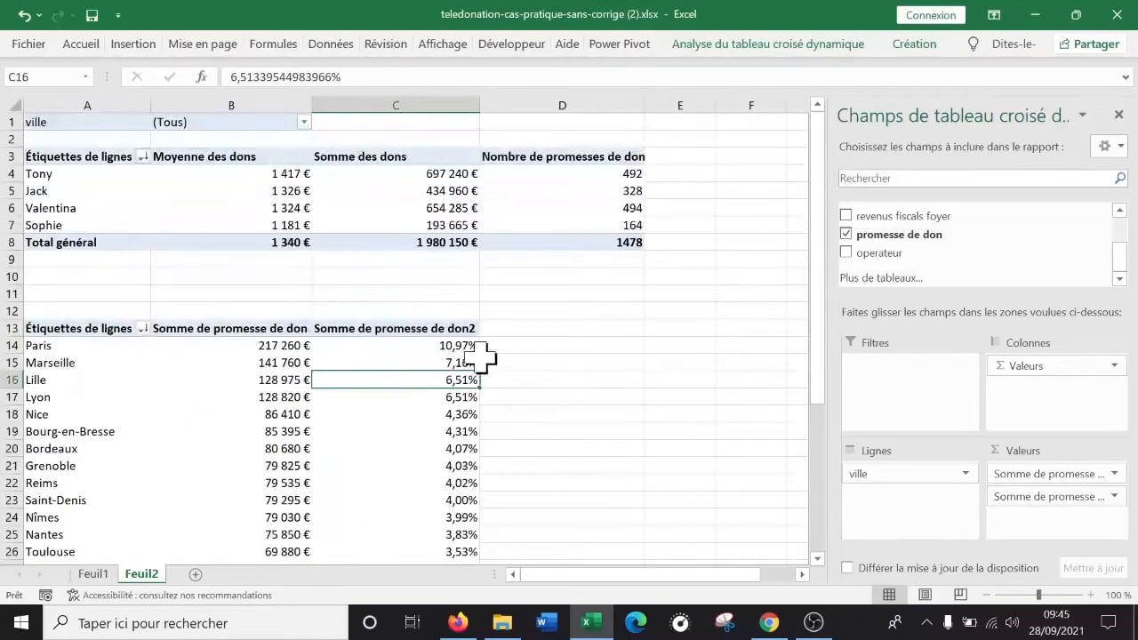
pyautogui.click(427, 449)
pyautogui.click(433, 347)
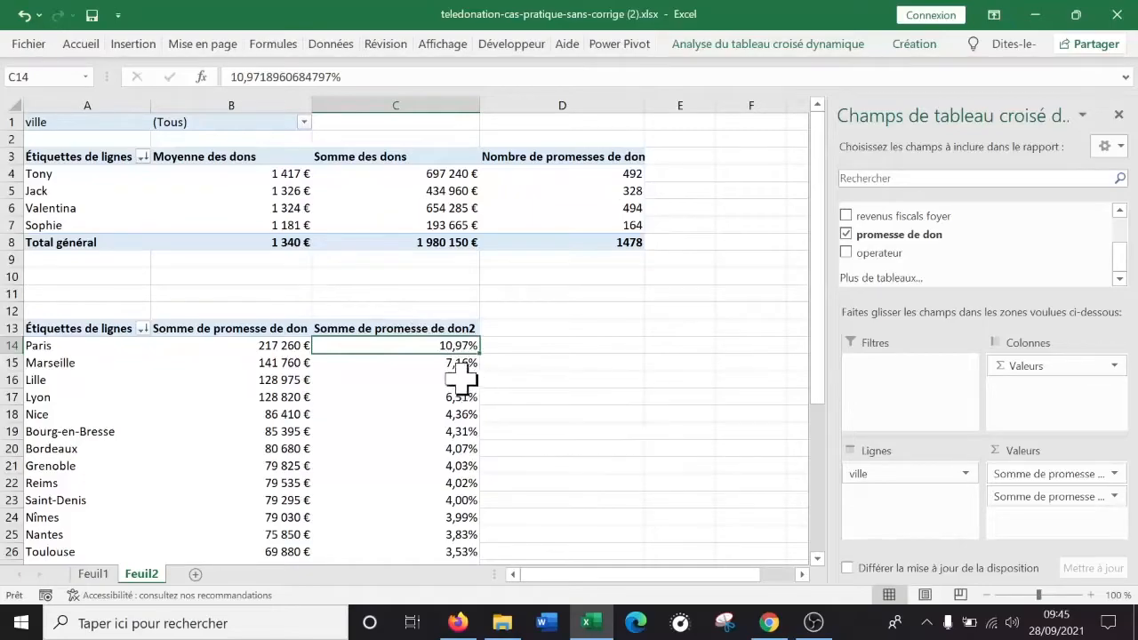
pyautogui.click(13, 362)
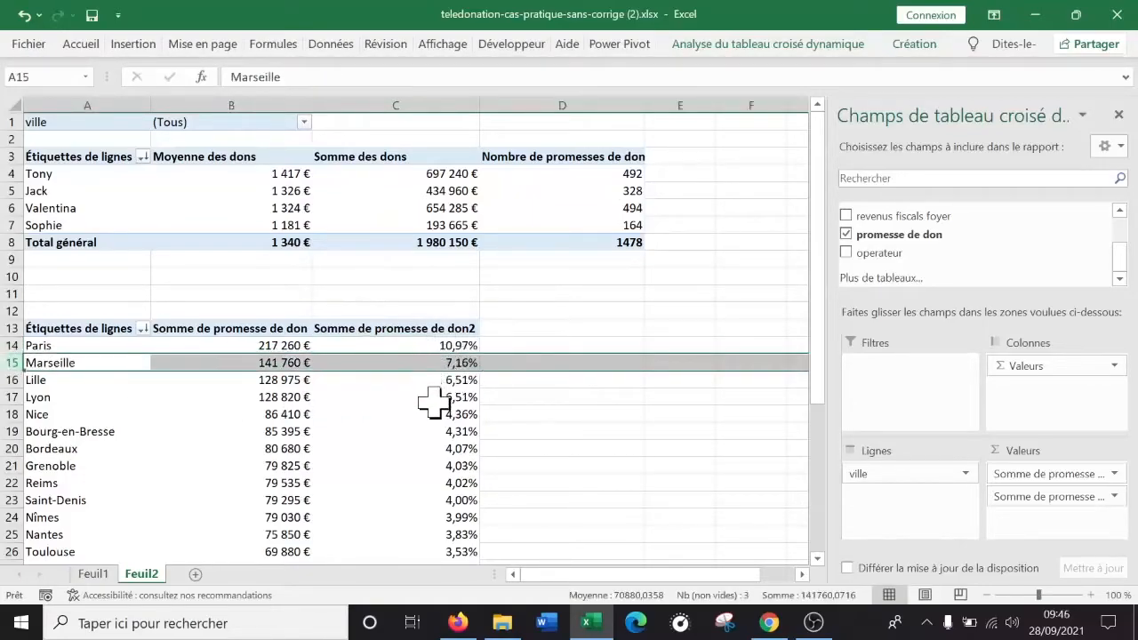
pyautogui.scroll(-6, 433, 400)
pyautogui.scroll(4, 456, 436)
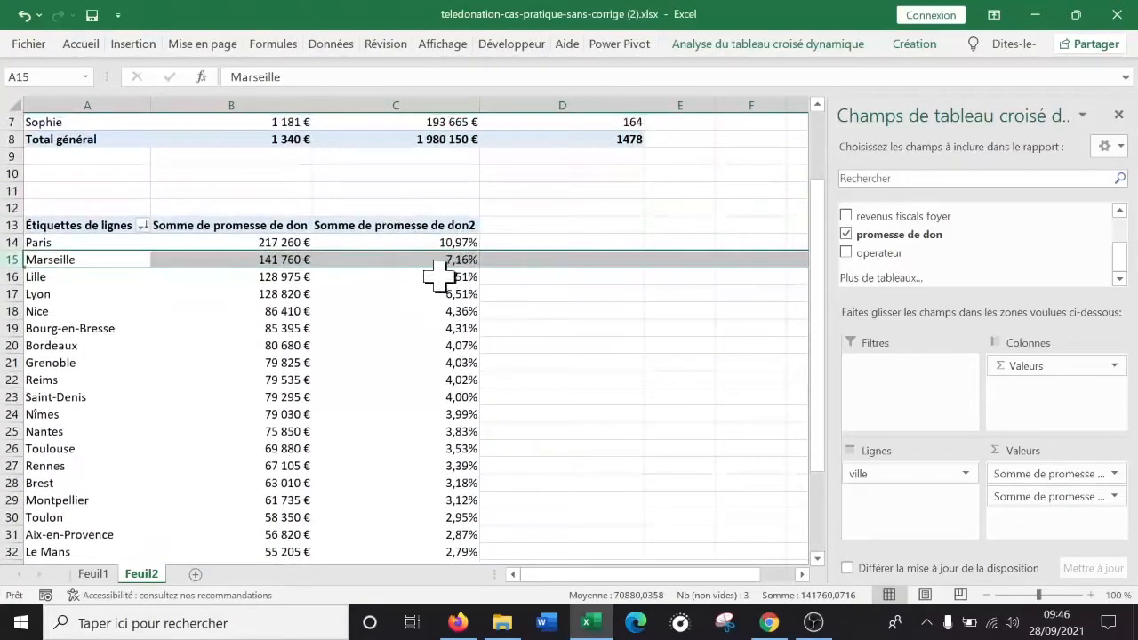
pyautogui.click(439, 238)
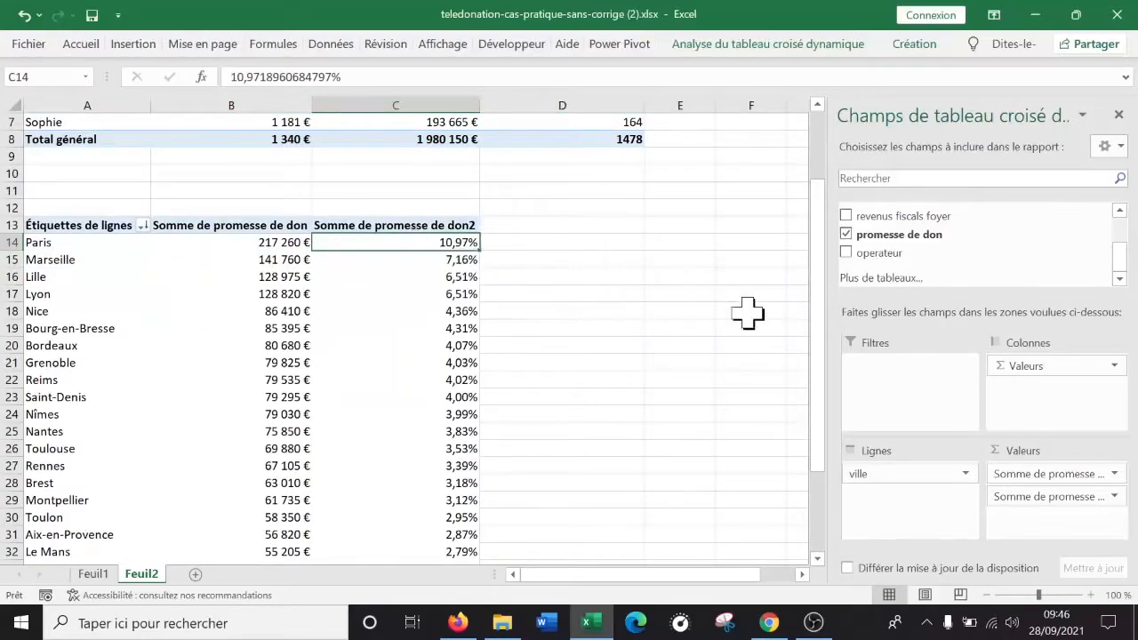
# Add promesse de don as a third value field and show it as % résultat cumulé dans with ville as base field
pyautogui.moveTo(907, 234); pyautogui.dragTo(1064, 519)
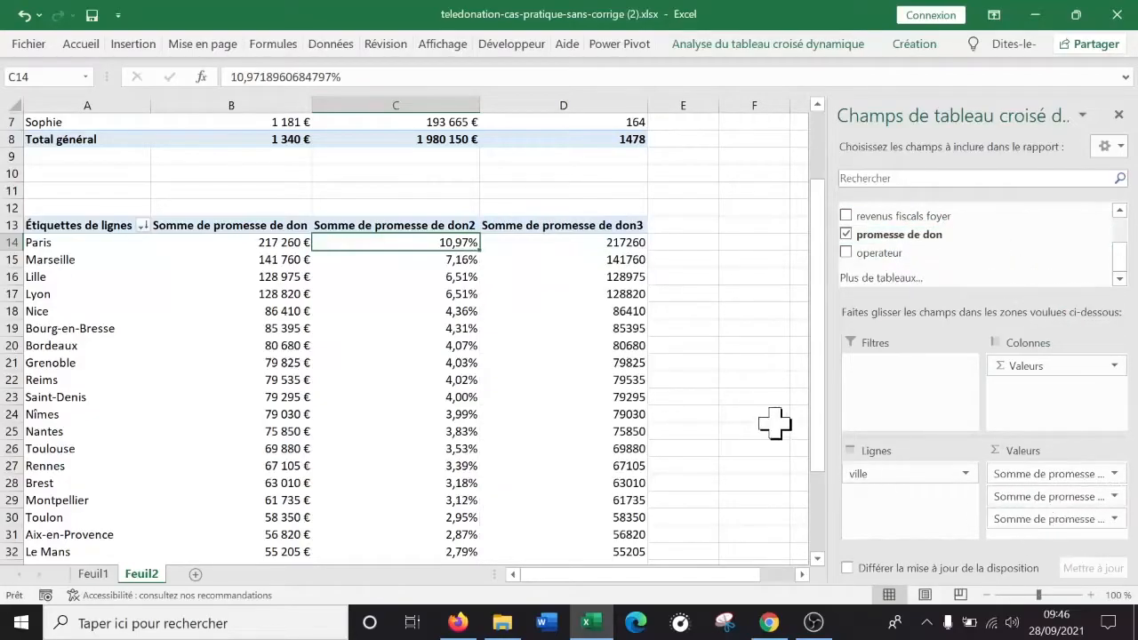
pyautogui.rightClick(586, 246)
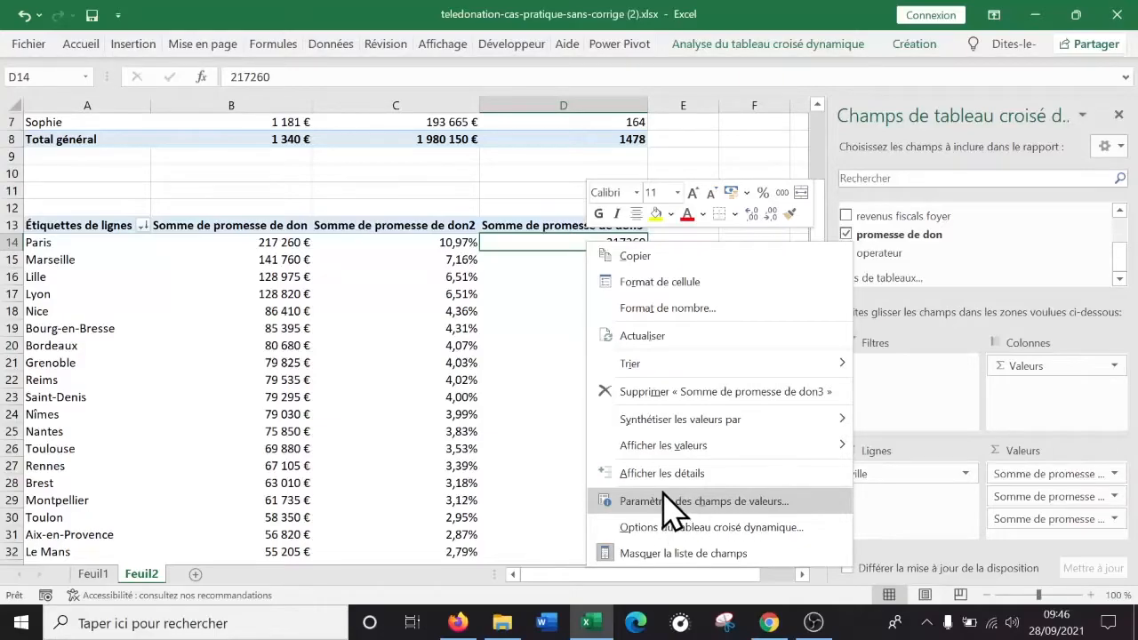
pyautogui.moveTo(722, 471)
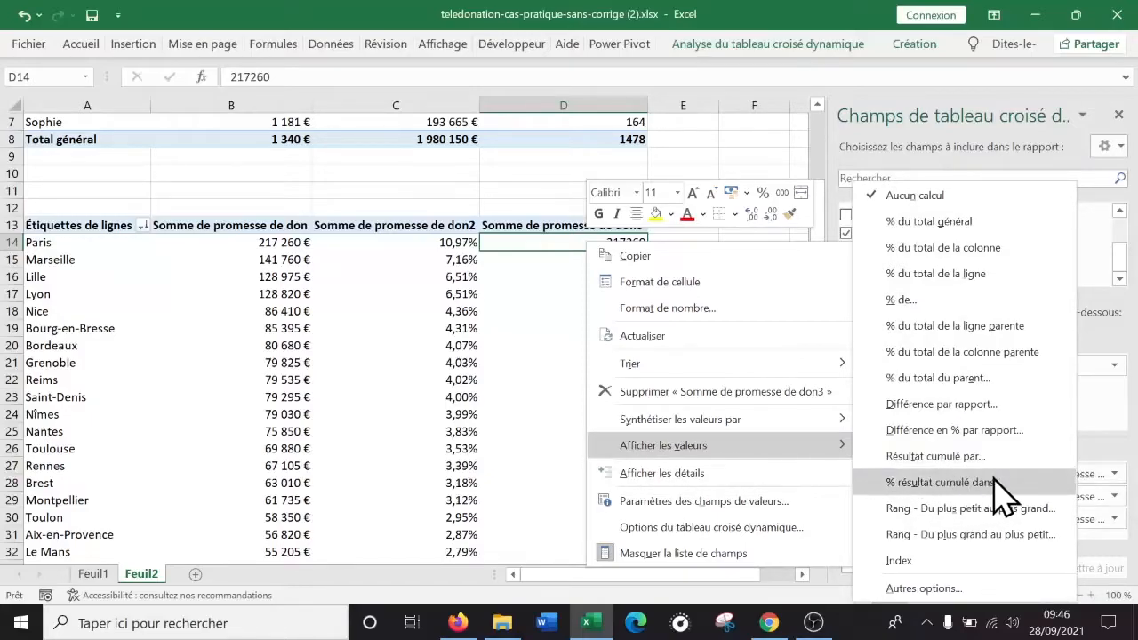
pyautogui.click(944, 485)
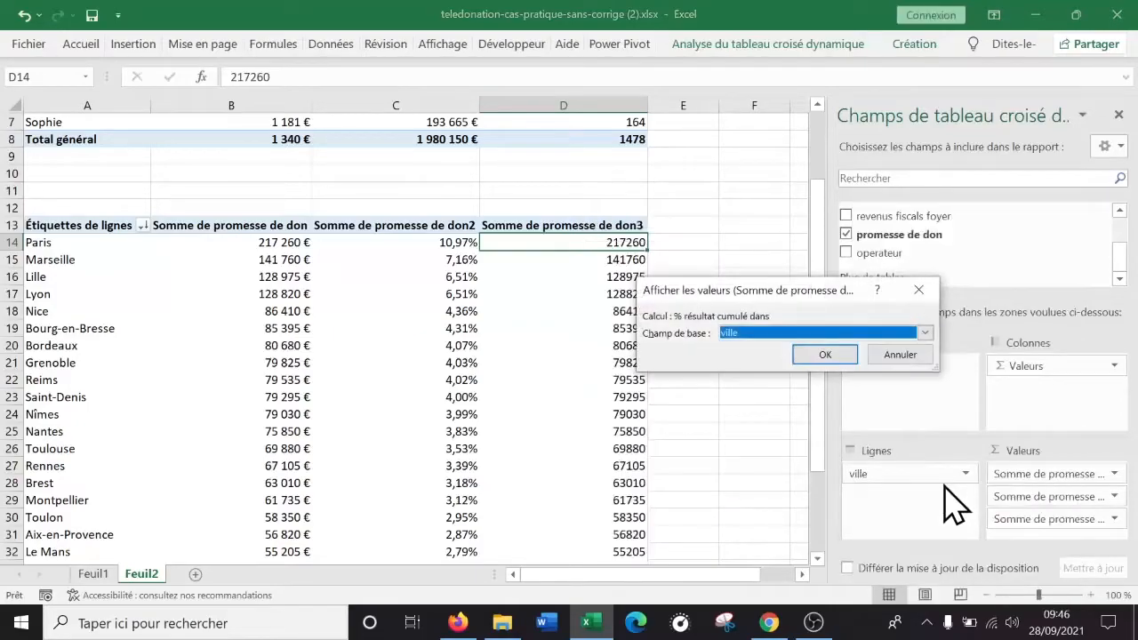
pyautogui.click(865, 331)
pyautogui.click(873, 329)
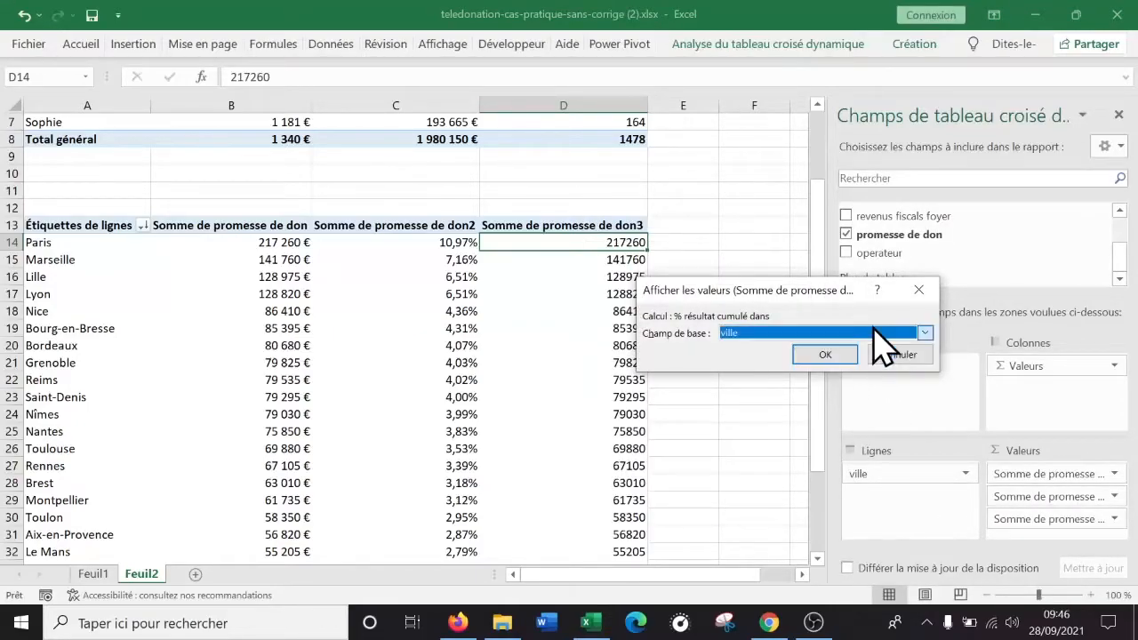
pyautogui.click(824, 355)
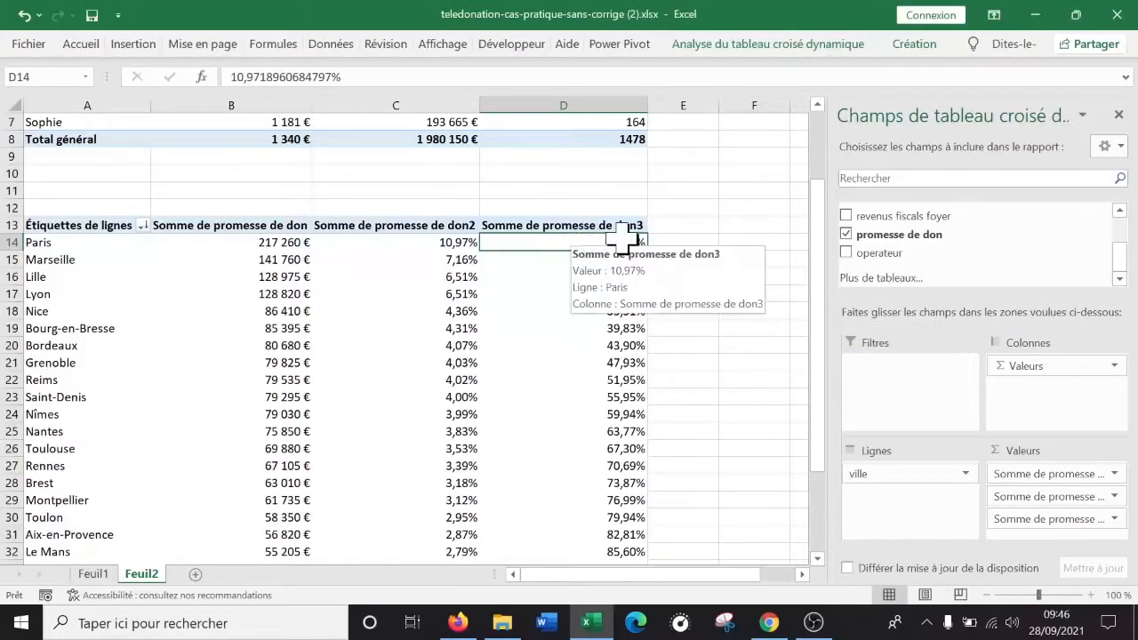
# Examine how the shares of the top cities from Paris to Bourg-en-Bresse add up in the cumulative percentage column
pyautogui.click(11, 242)
pyautogui.moveTo(9, 244); pyautogui.dragTo(7, 301)
pyautogui.moveTo(11, 242); pyautogui.dragTo(5, 307)
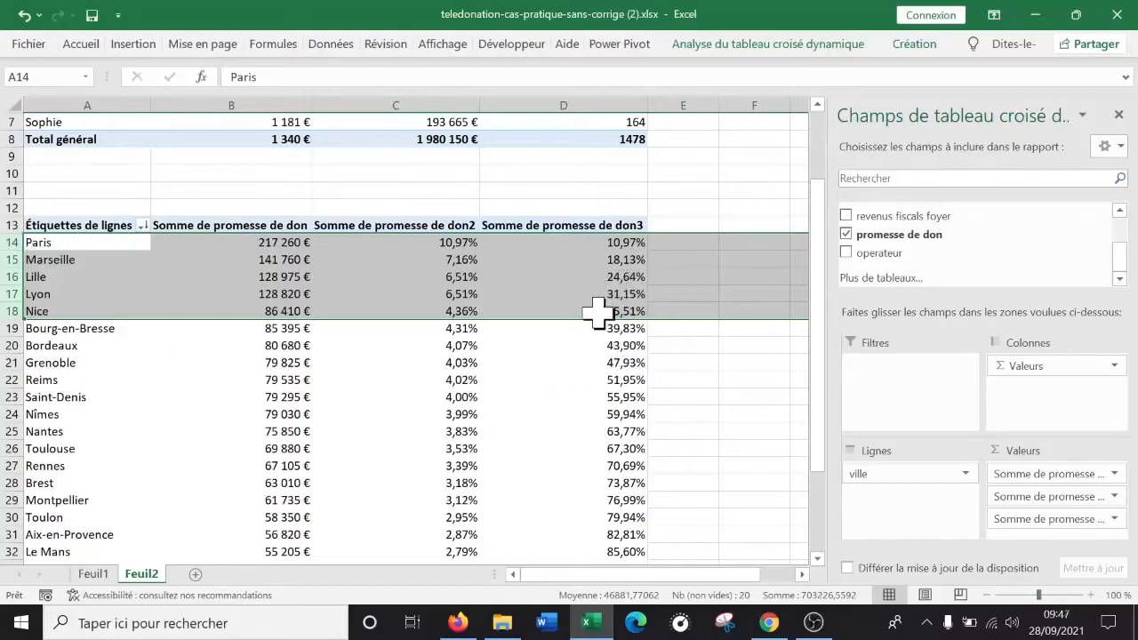
pyautogui.moveTo(5, 328); pyautogui.dragTo(12, 249)
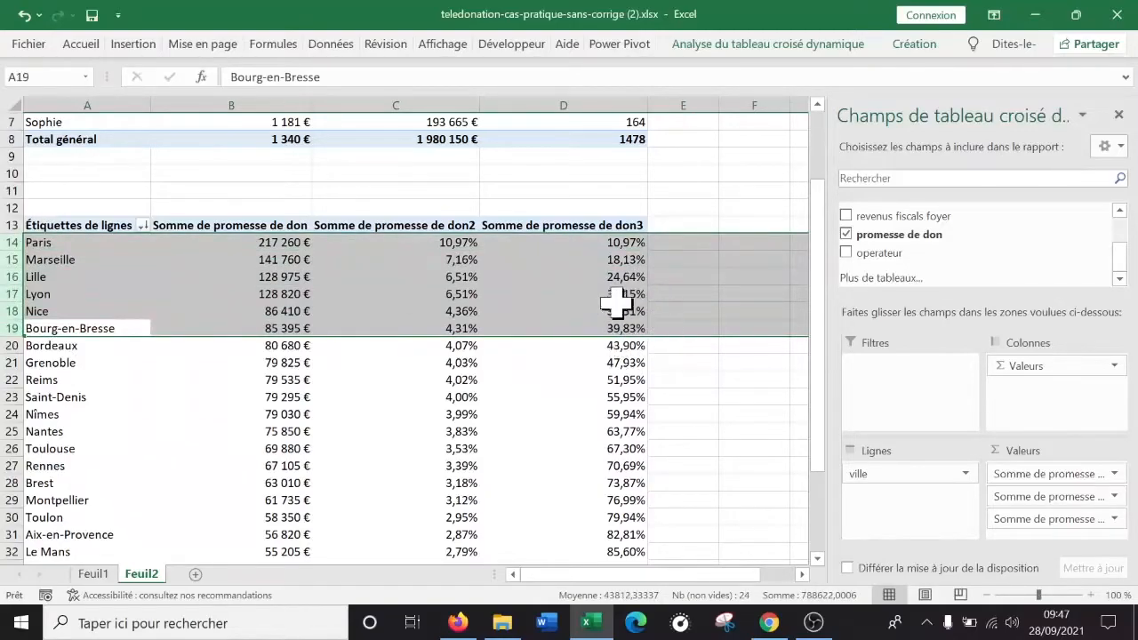
pyautogui.click(471, 241)
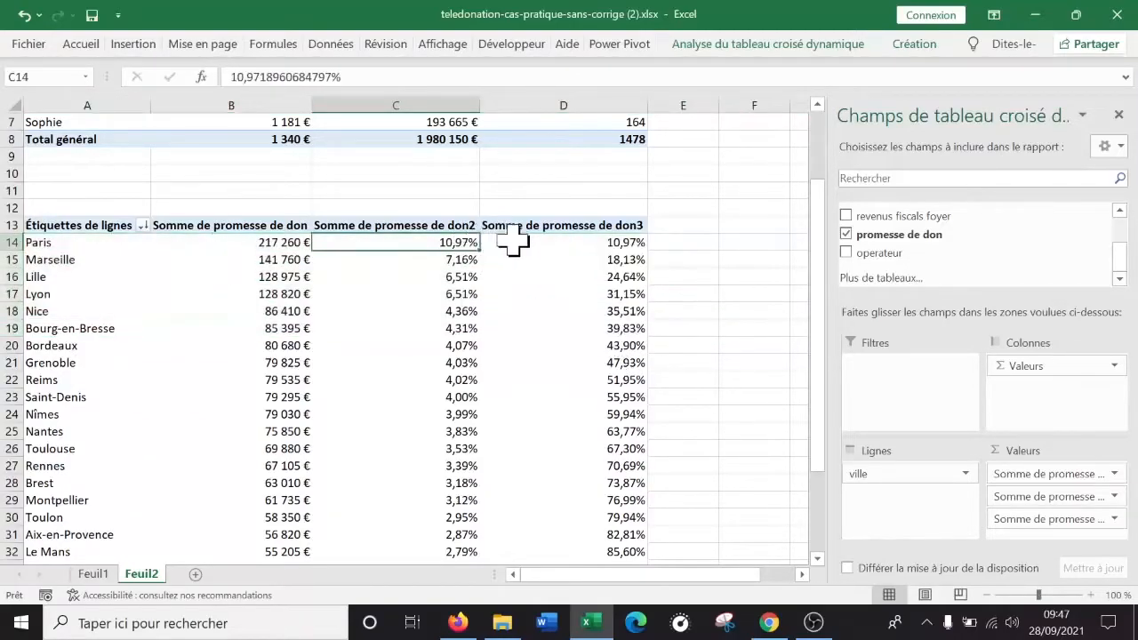
pyautogui.click(461, 261)
pyautogui.click(622, 259)
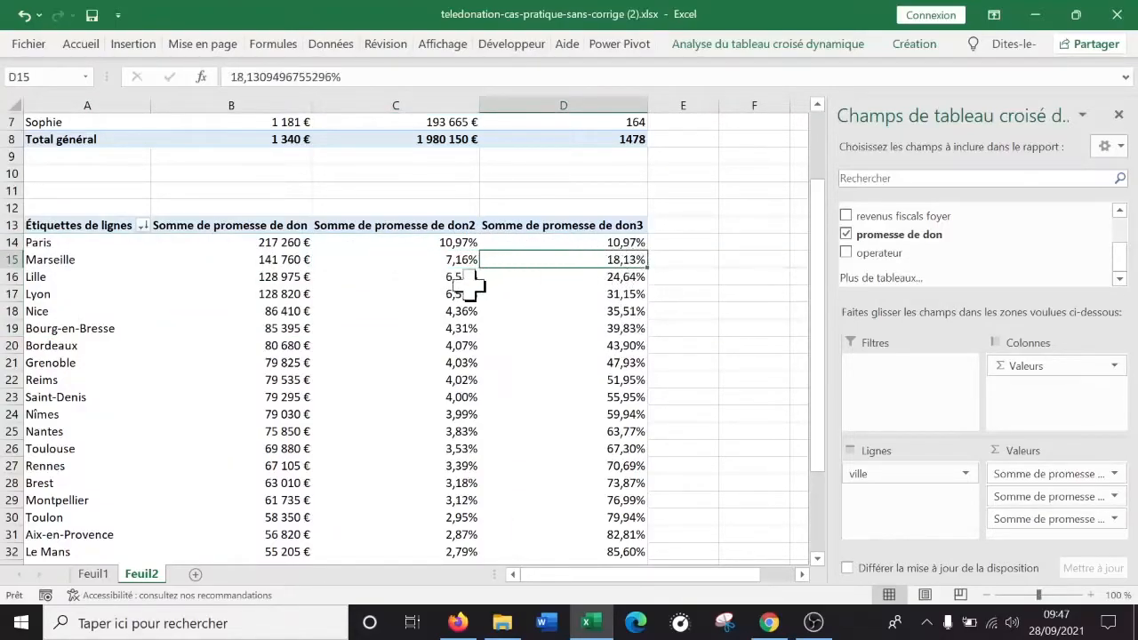
pyautogui.click(442, 278)
pyautogui.click(623, 277)
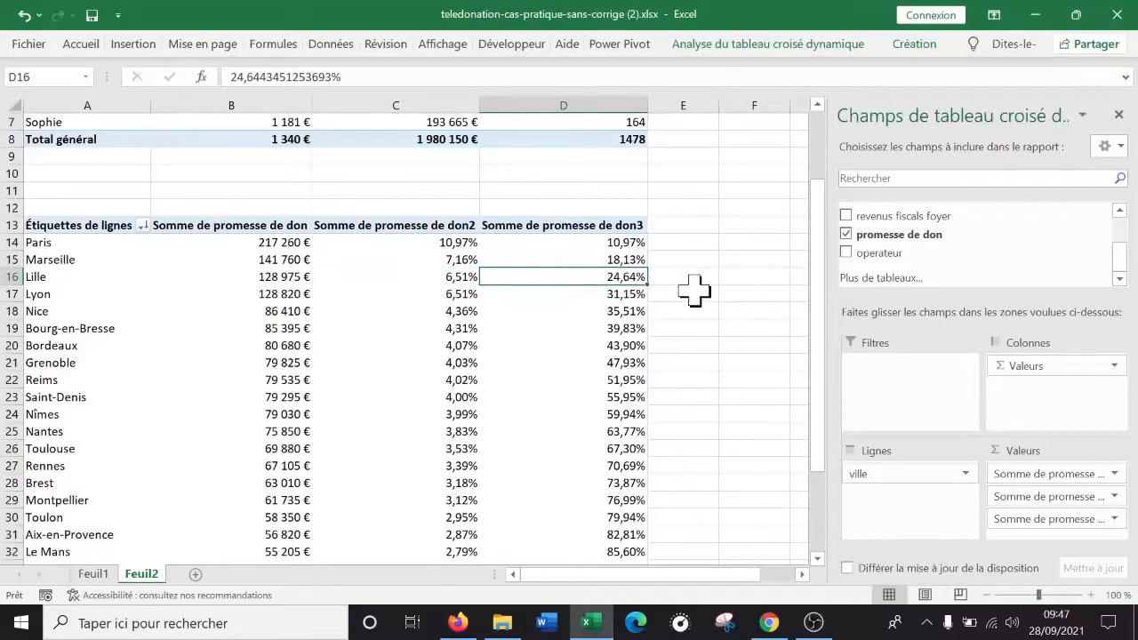
# Examine the cumulative percentages down to the last city, Le Havre, and back up to Bourg-en-Bresse
pyautogui.scroll(-5, 612, 532)
pyautogui.scroll(3, 609, 533)
pyautogui.scroll(-2, 611, 507)
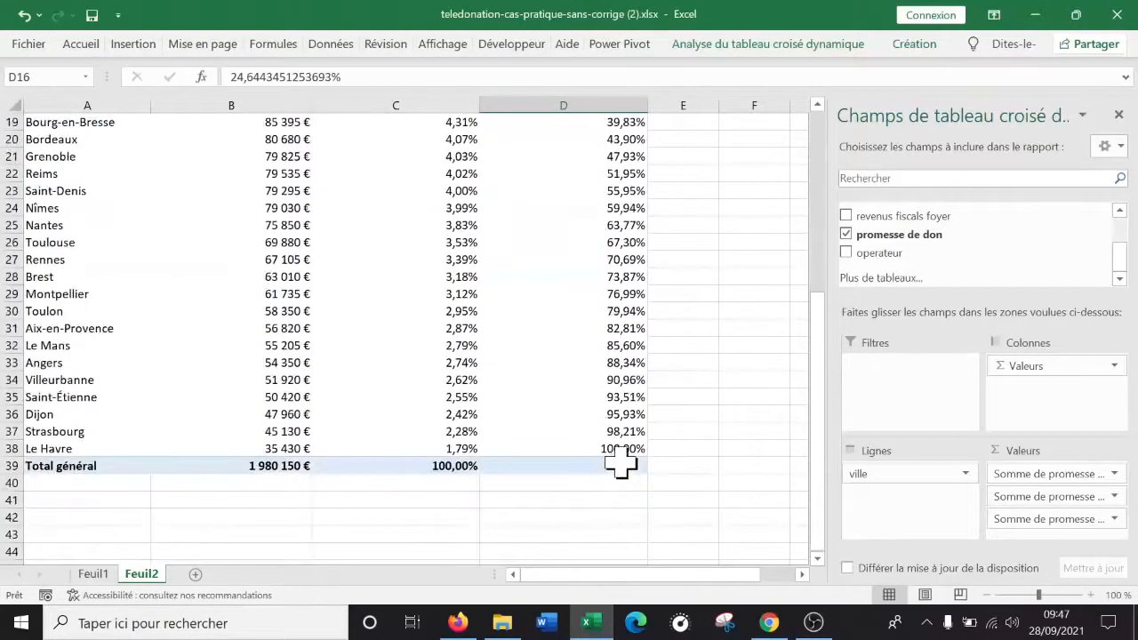
pyautogui.click(622, 451)
pyautogui.scroll(4, 622, 451)
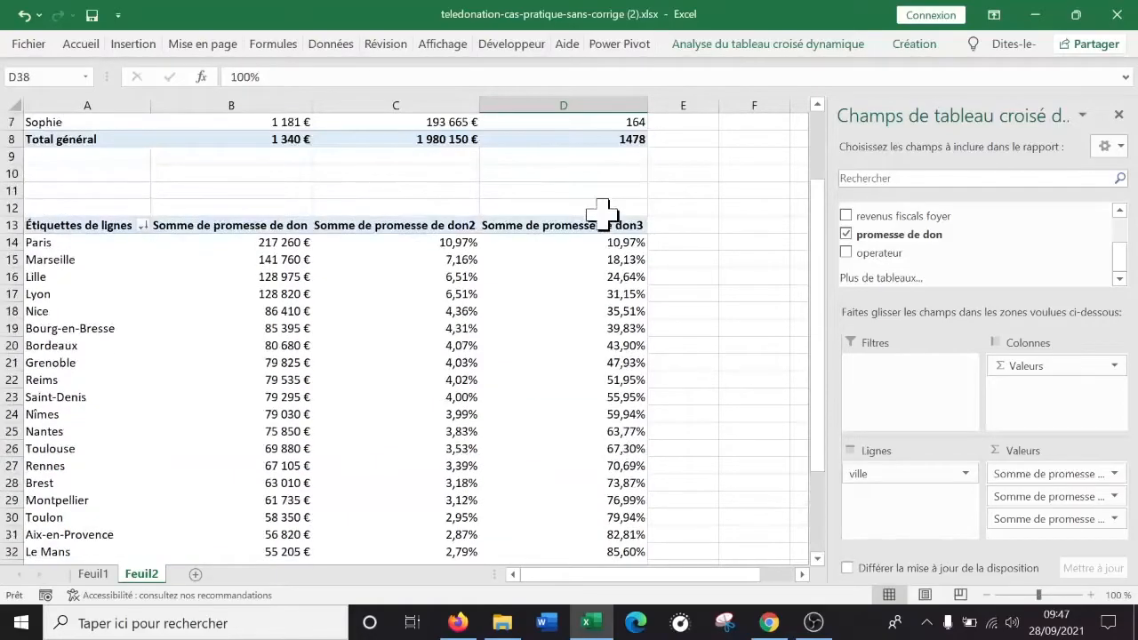
pyautogui.scroll(2, 596, 303)
pyautogui.scroll(-2, 597, 299)
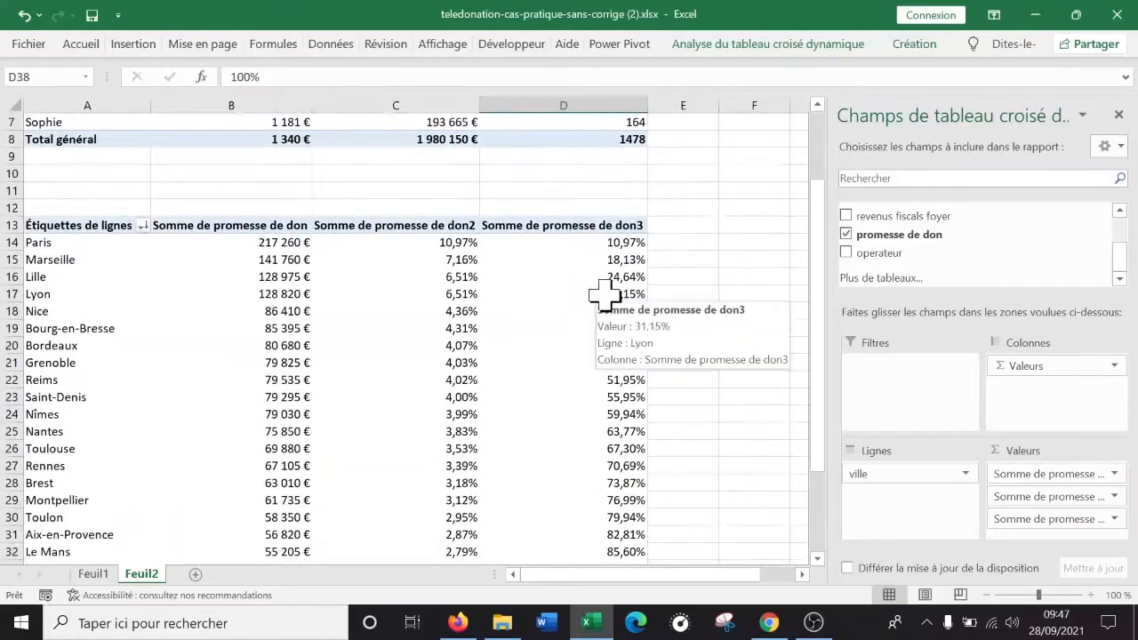
pyautogui.click(624, 328)
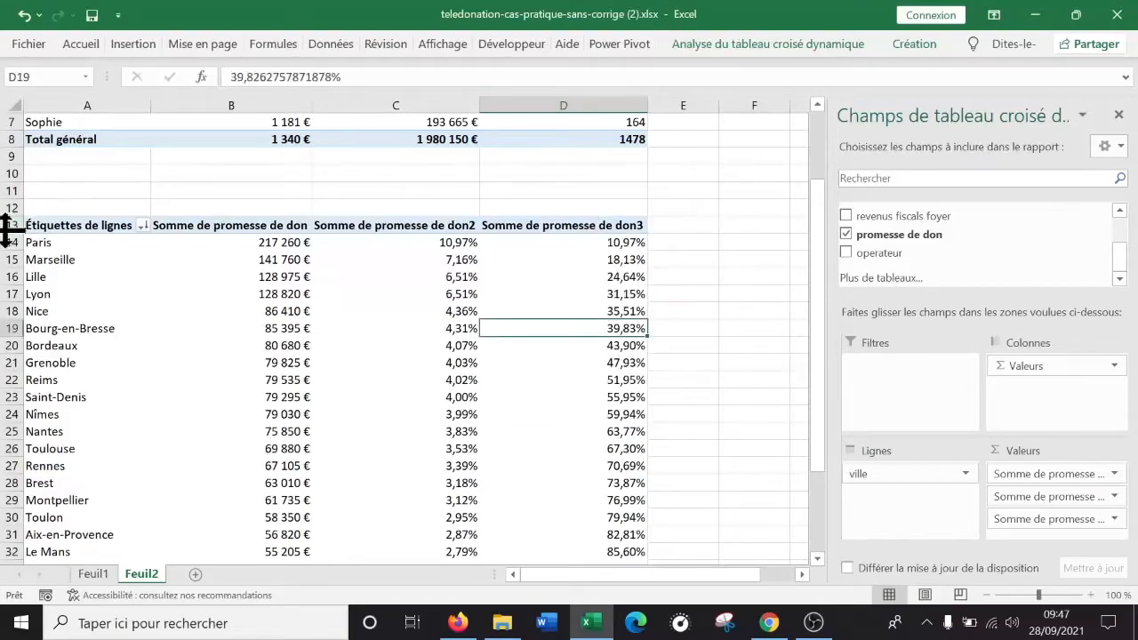
# Examine the operator labels in the upper pivot table on Feuil2 and the source data on Feuil1
pyautogui.moveTo(9, 225); pyautogui.dragTo(12, 294)
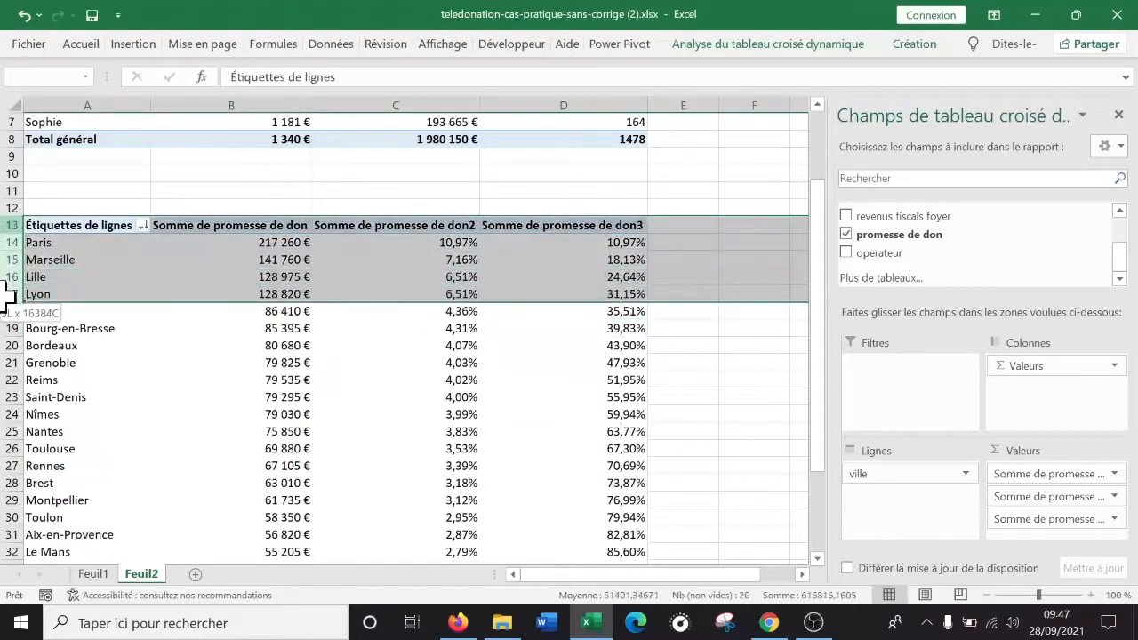
pyautogui.click(623, 328)
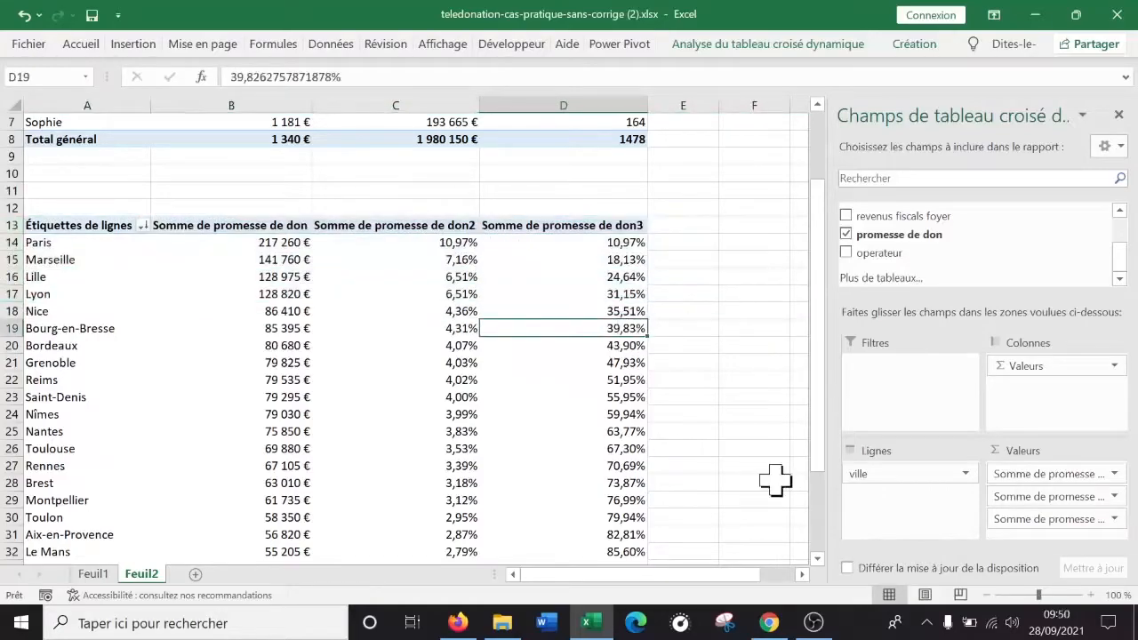
pyautogui.scroll(2, 627, 353)
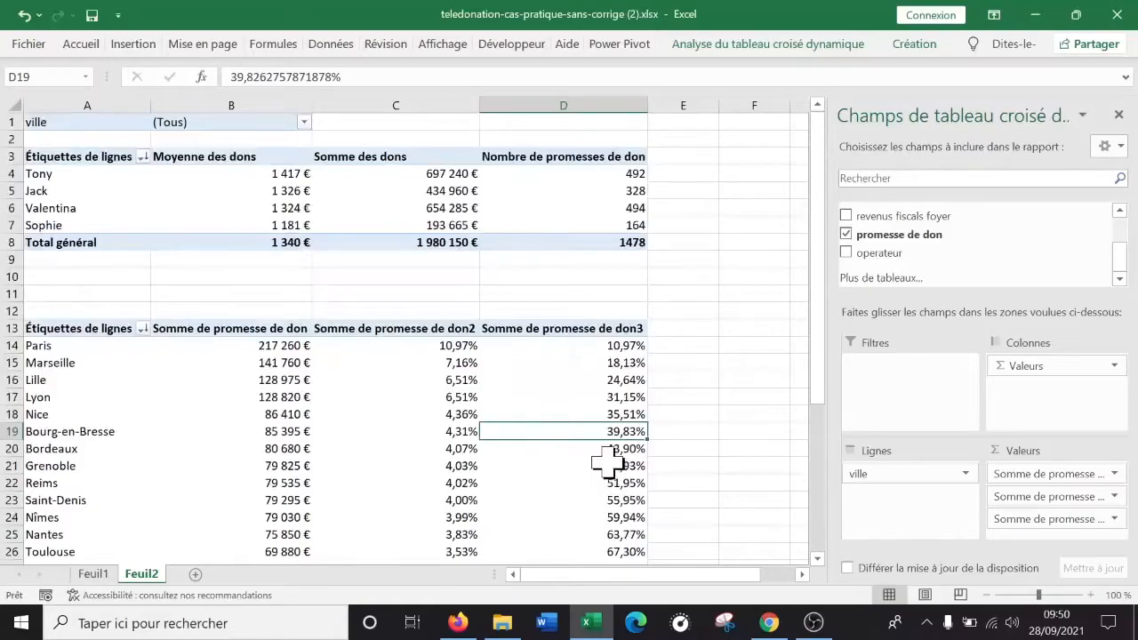
pyautogui.click(60, 178)
pyautogui.click(98, 209)
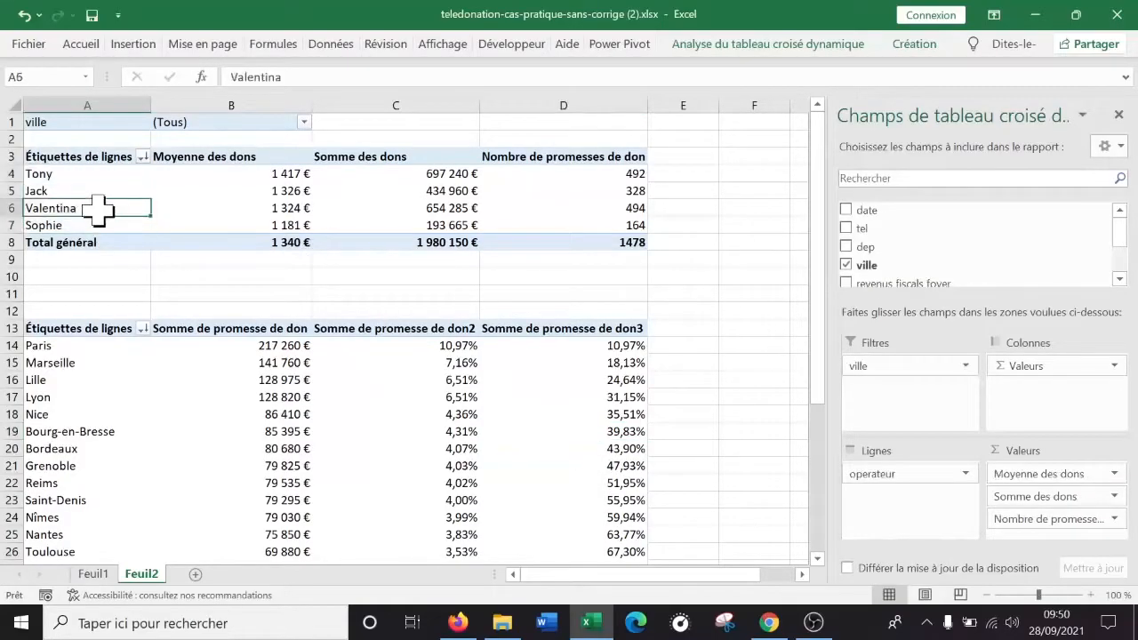
pyautogui.click(92, 194)
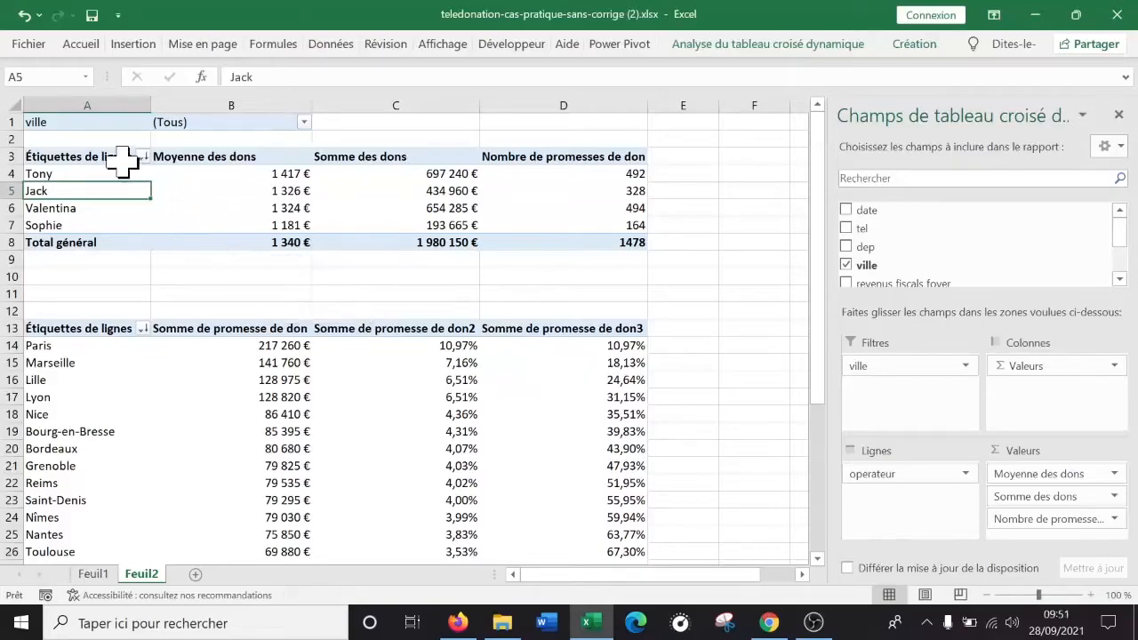
pyautogui.click(98, 575)
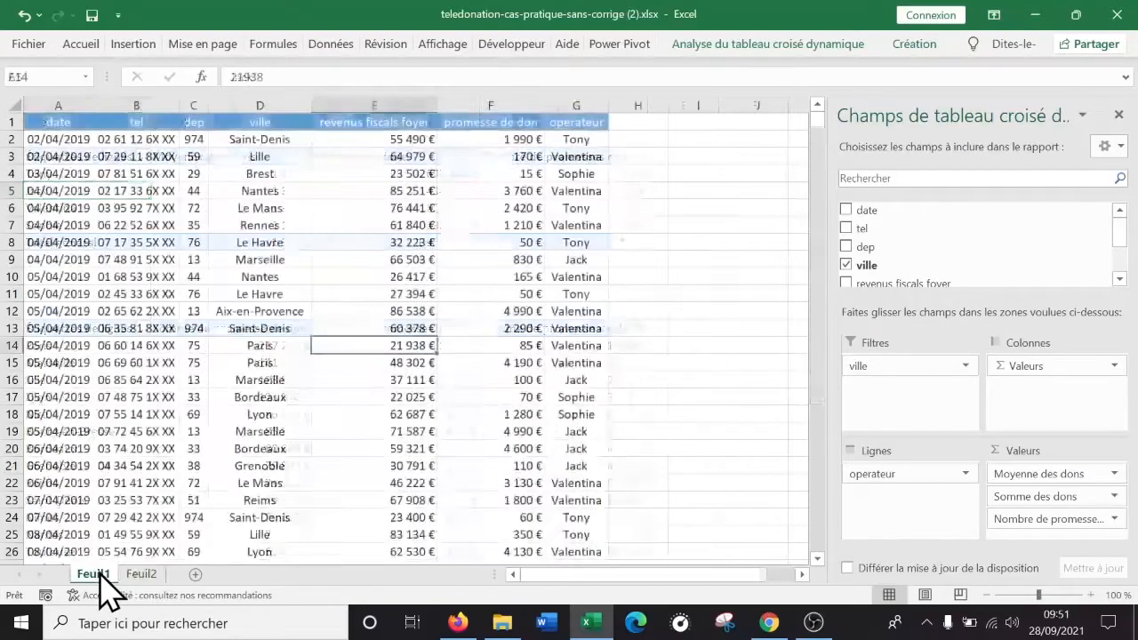
pyautogui.click(135, 576)
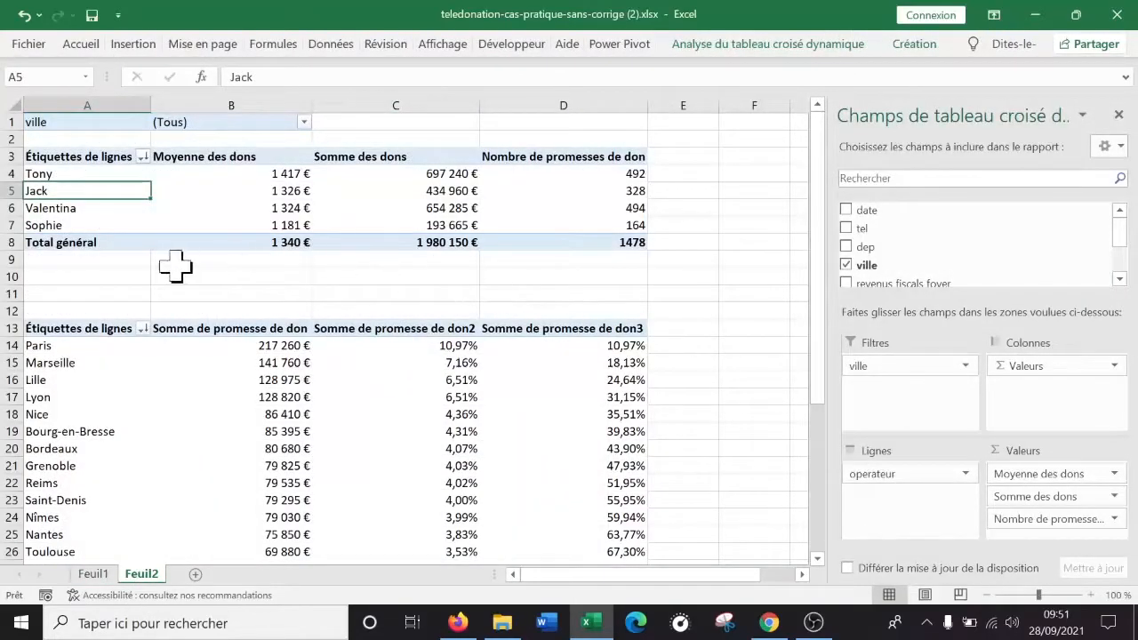
pyautogui.click(67, 199)
pyautogui.moveTo(83, 215); pyautogui.dragTo(85, 208)
pyautogui.click(97, 191)
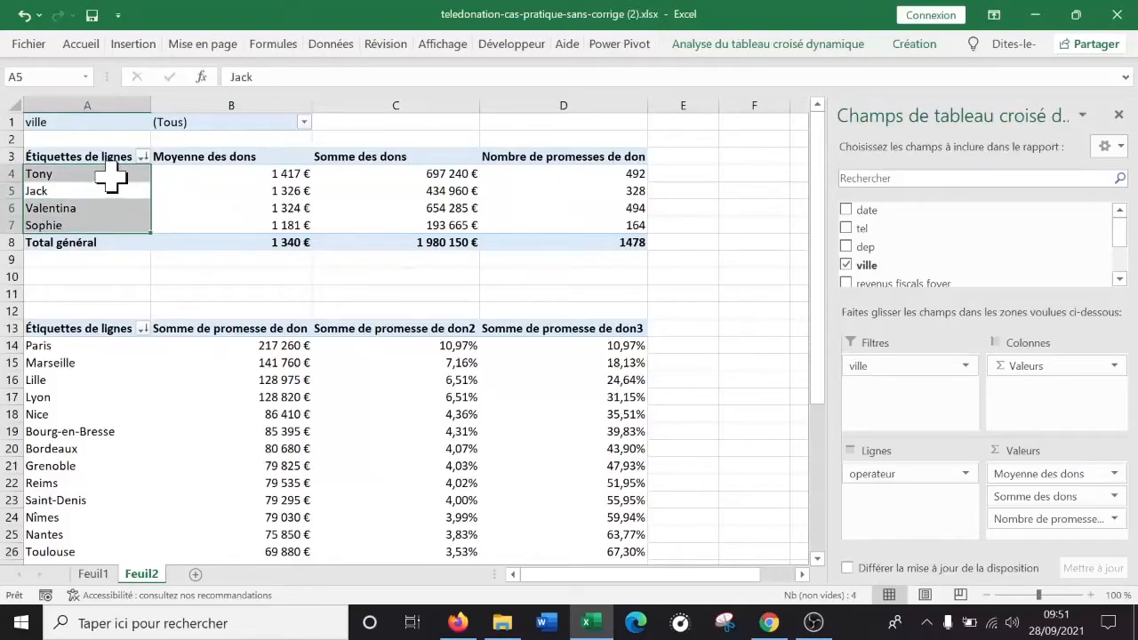
pyautogui.click(111, 175)
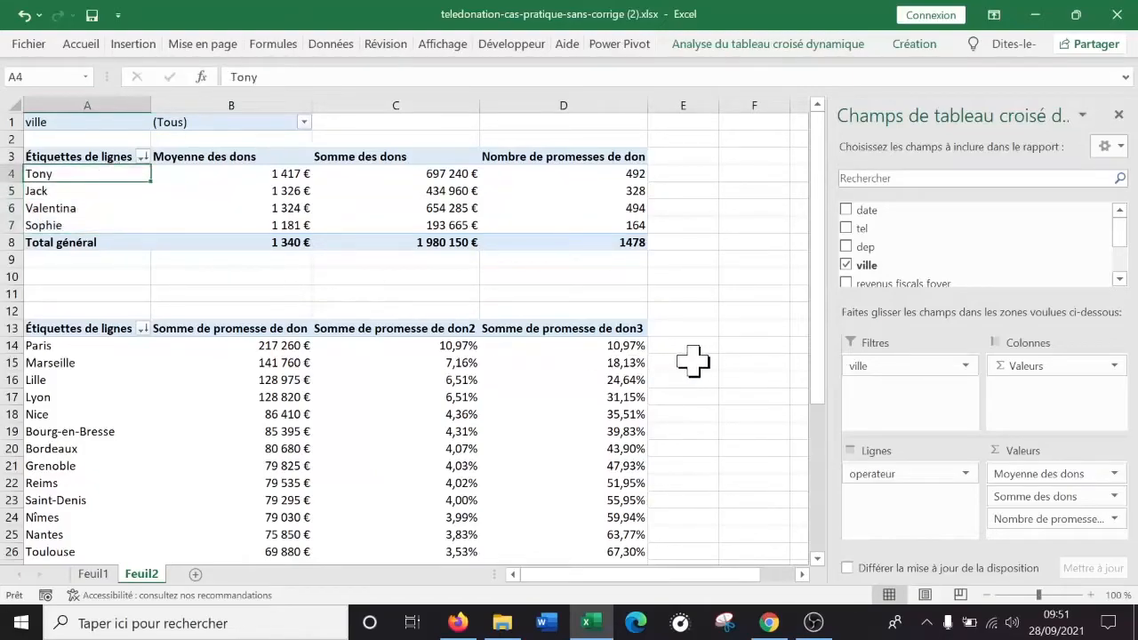
# Add the dep field to the rows of the city pivot table, above ville
pyautogui.click(64, 398)
pyautogui.click(105, 431)
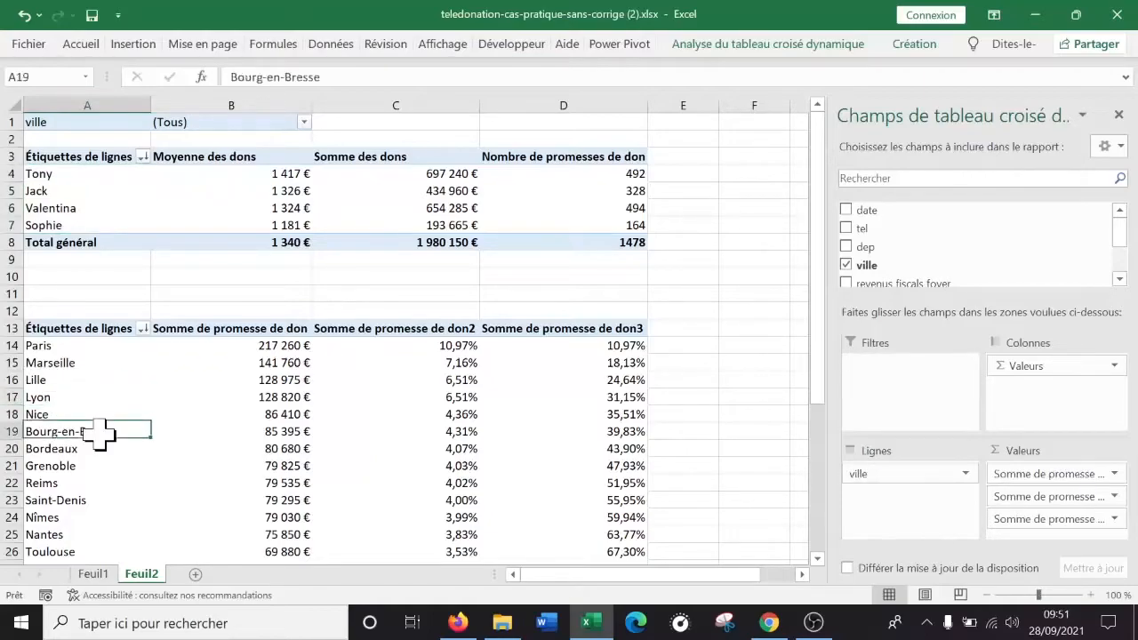
pyautogui.click(58, 414)
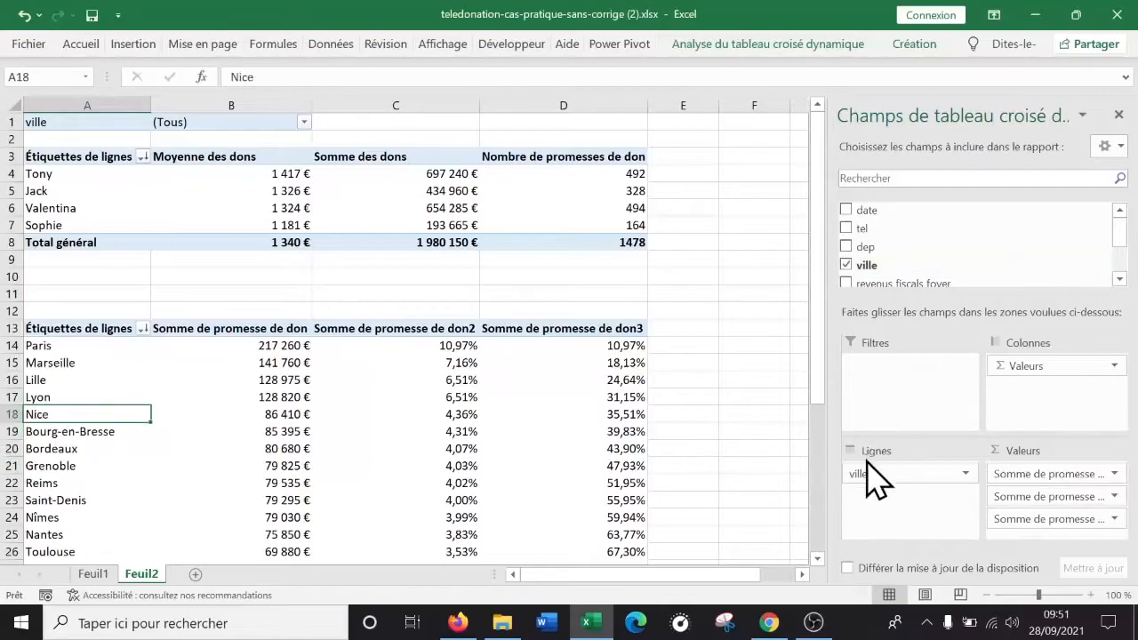
pyautogui.moveTo(876, 248); pyautogui.dragTo(870, 464)
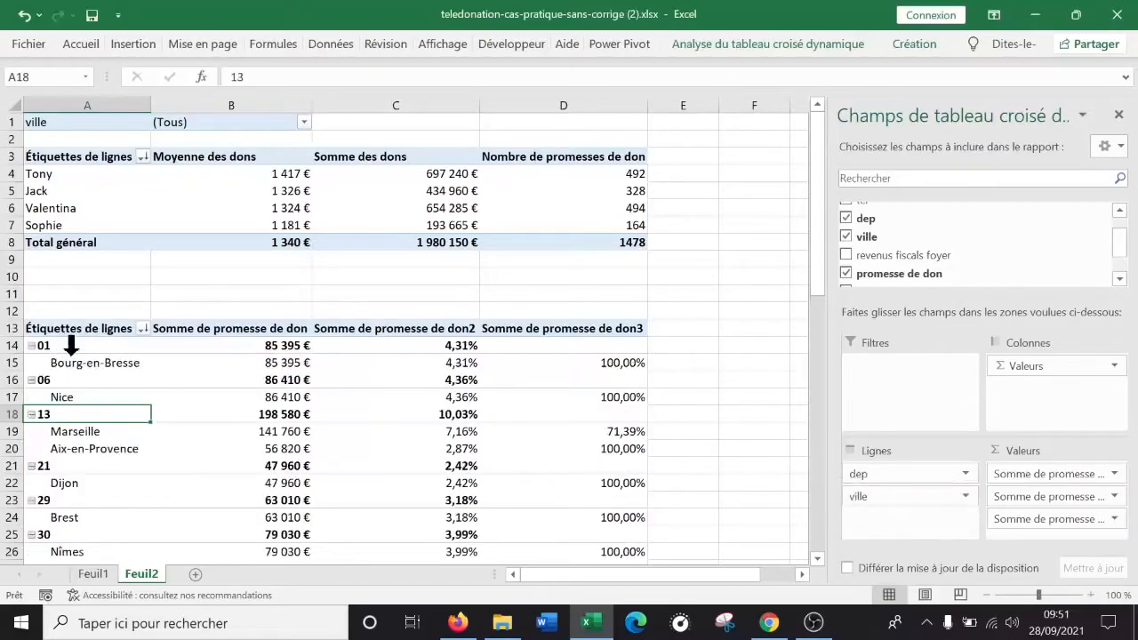
# Examine how the cities are grouped under their department numbers in the lower pivot table
pyautogui.click(77, 347)
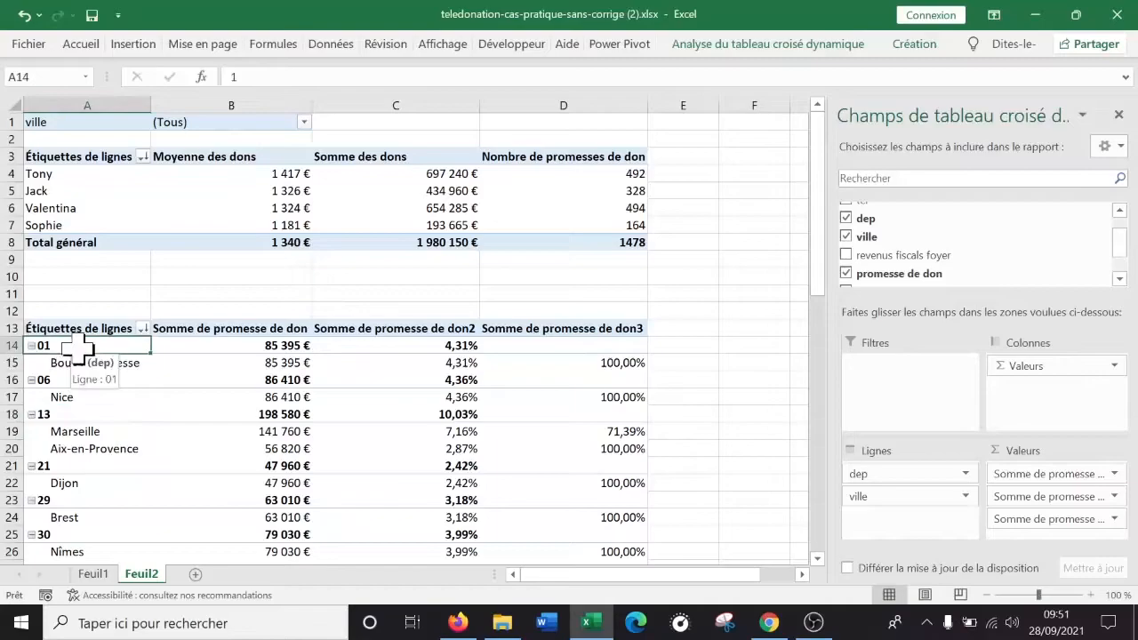
pyautogui.click(94, 398)
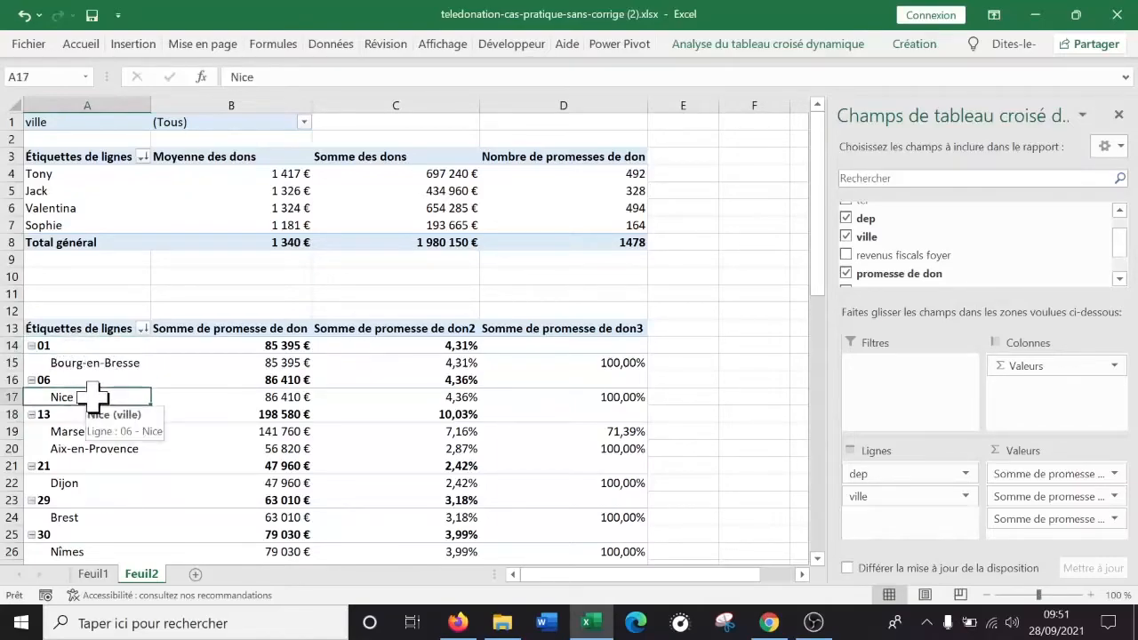
pyautogui.click(89, 416)
pyautogui.click(90, 433)
pyautogui.click(91, 451)
pyautogui.click(84, 422)
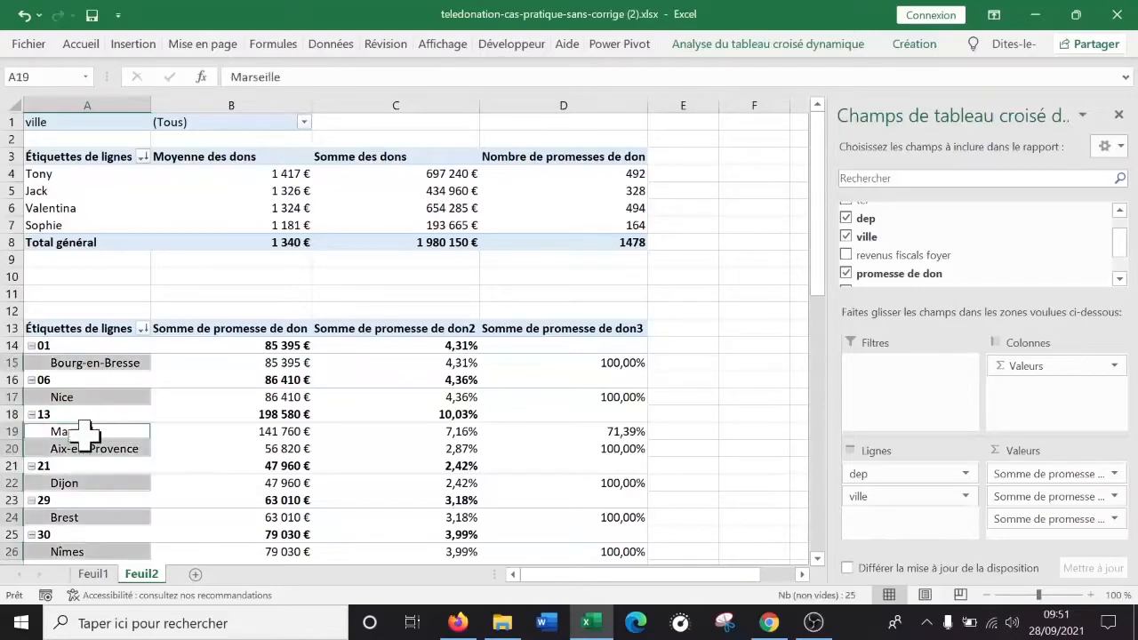
# Examine department 13's subtotal amount and percentages alongside the values for Marseille and Aix-en-Provence
pyautogui.click(293, 414)
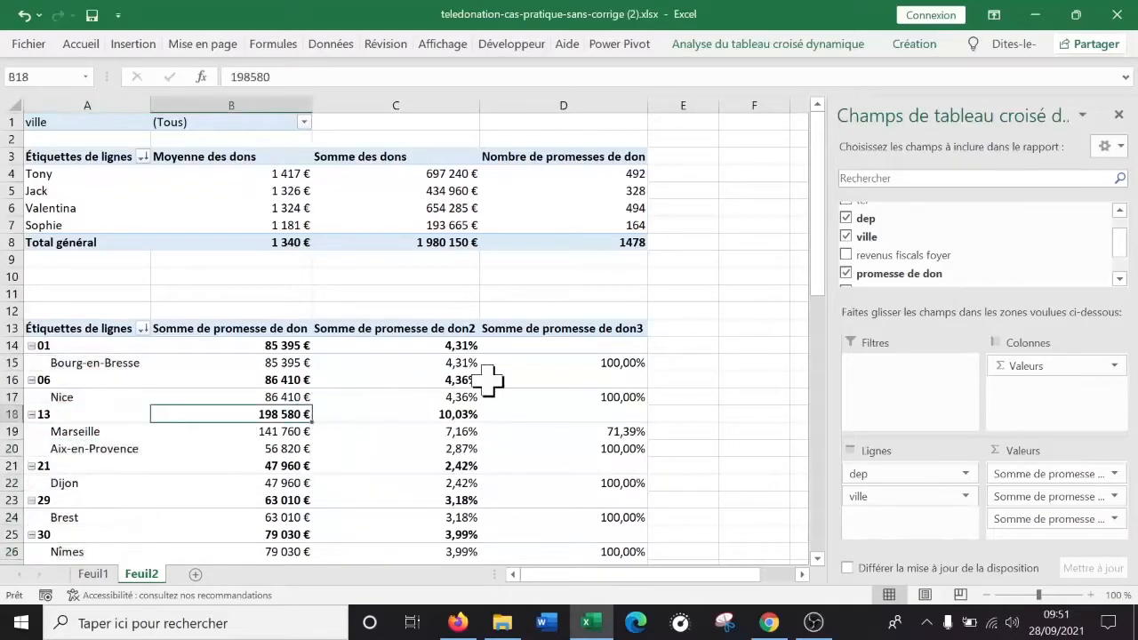
pyautogui.press('Left')
pyautogui.press('Down')
pyautogui.press('Down')
pyautogui.press('Up')
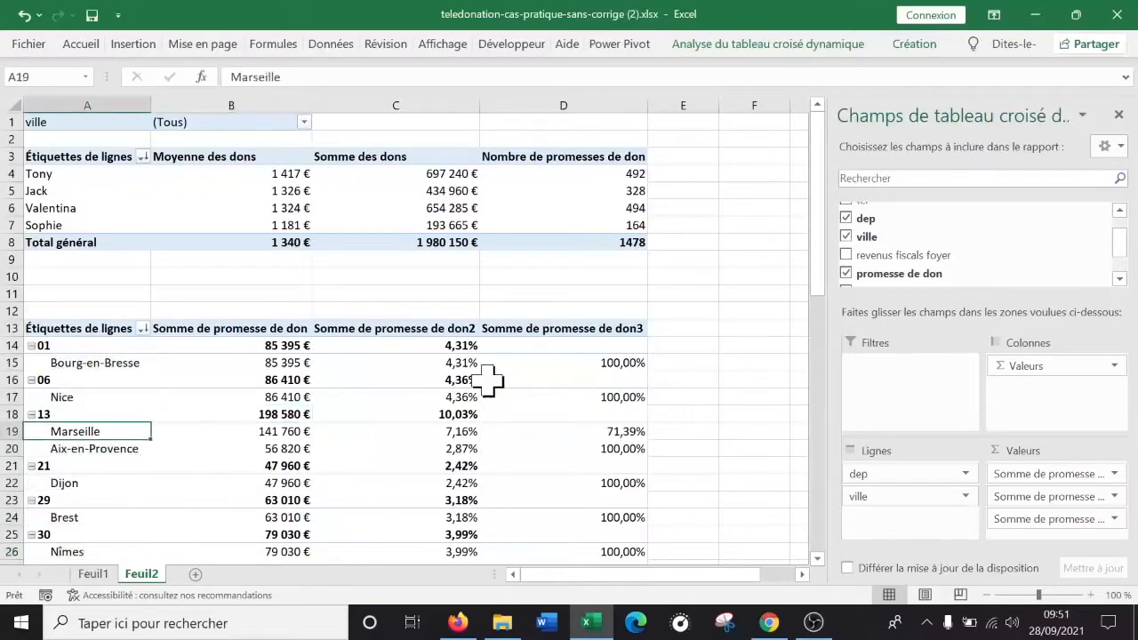
pyautogui.press('Up')
pyautogui.press('Right')
pyautogui.press('Right')
pyautogui.press('Right')
pyautogui.press('Left')
pyautogui.press('Left')
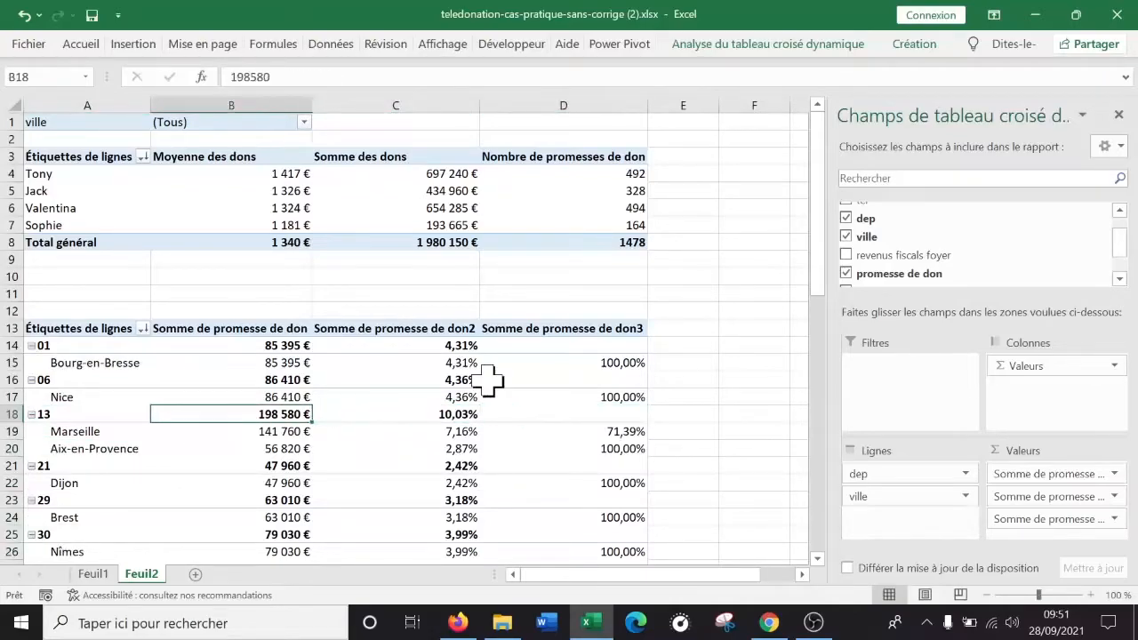
pyautogui.press('Left')
pyautogui.press('Right')
pyautogui.press('Right')
pyautogui.press('Right')
pyautogui.press('Left')
pyautogui.press('Right')
pyautogui.press('Left')
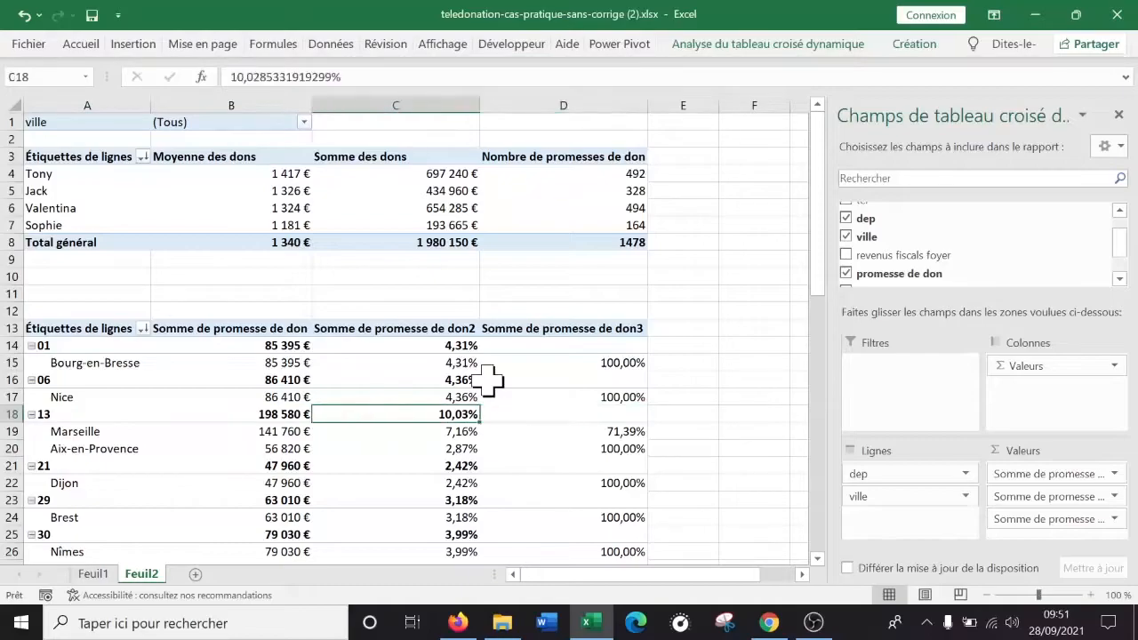
pyautogui.press('Left')
pyautogui.press('Right')
pyautogui.press('Down')
pyautogui.press('Down')
pyautogui.press('Left')
pyautogui.press('Right')
pyautogui.press('Right')
pyautogui.press('Left')
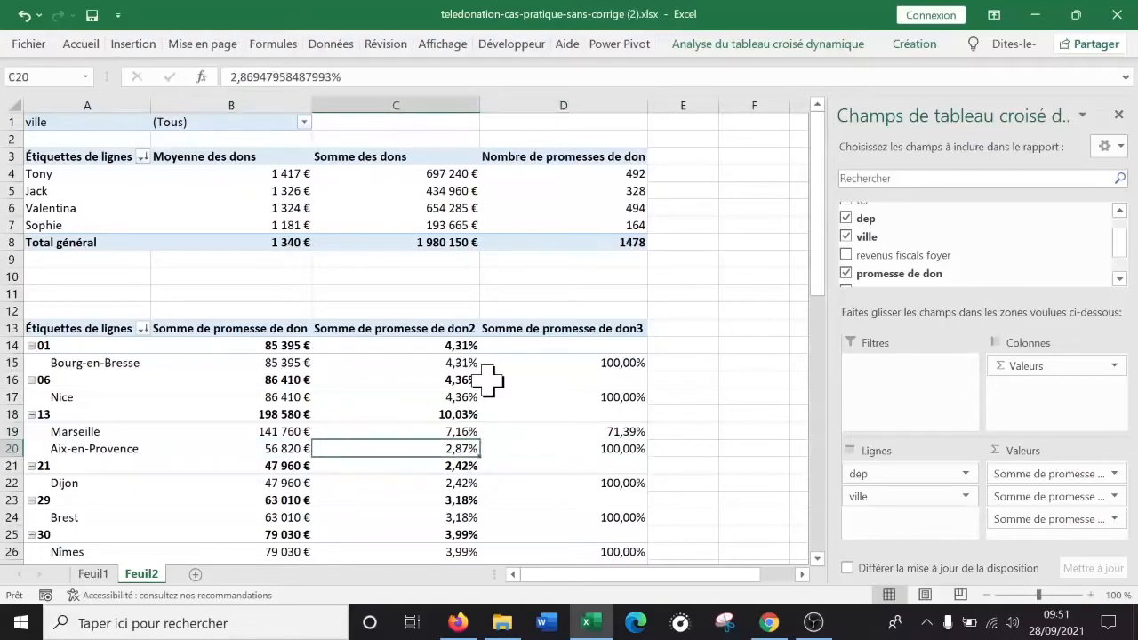
pyautogui.press('Left')
pyautogui.press('Up')
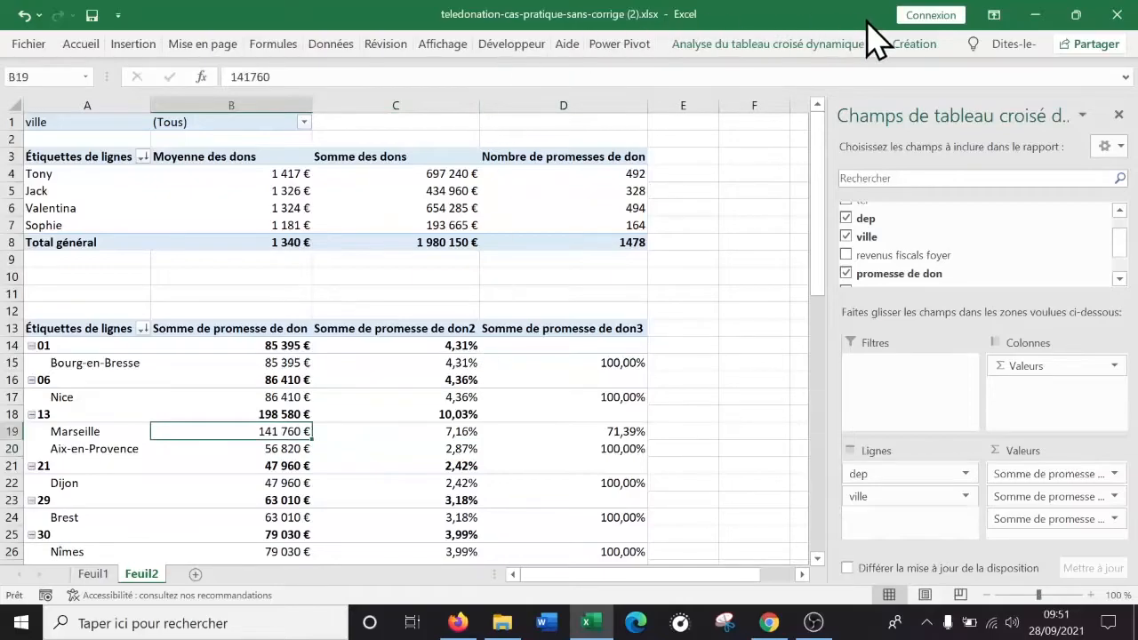
# Turn off the department subtotals in the lower pivot table
pyautogui.click(912, 45)
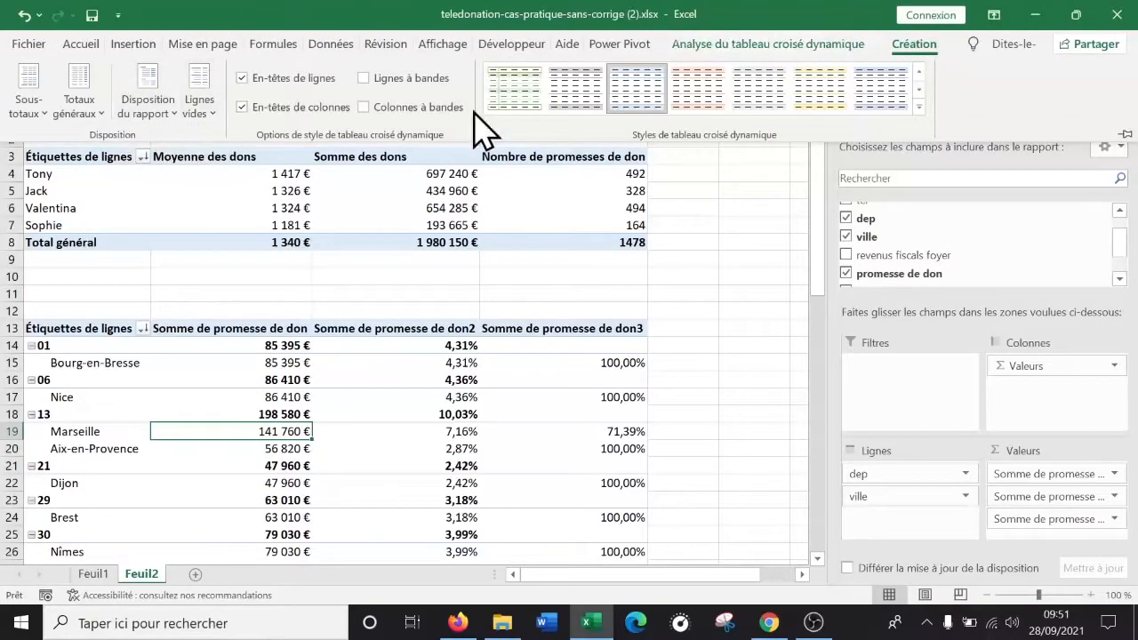
pyautogui.click(210, 111)
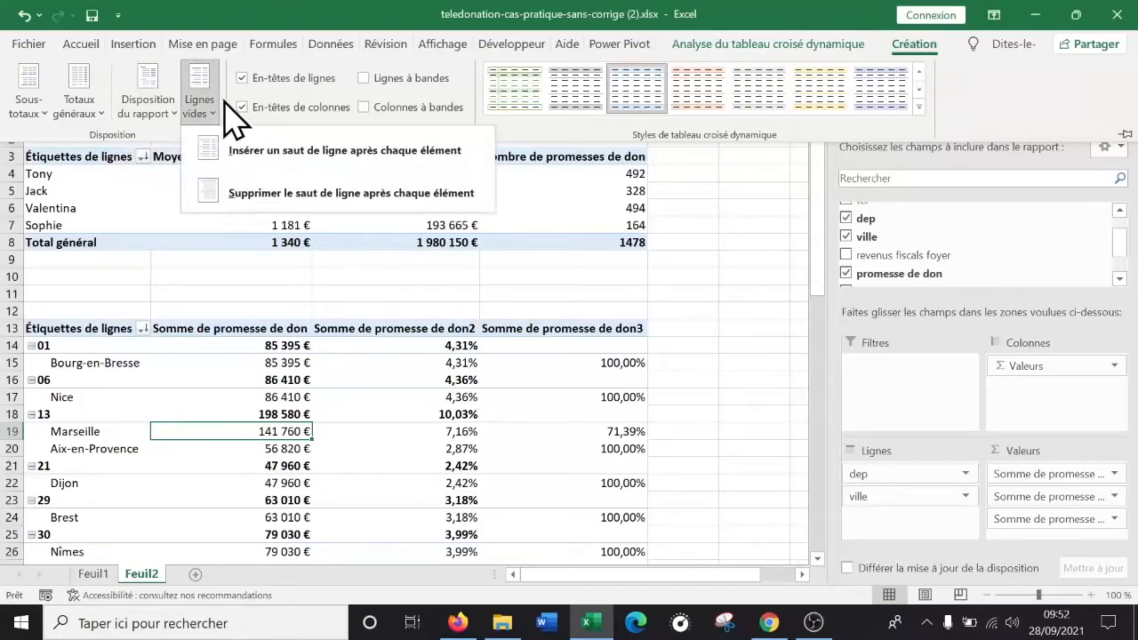
pyautogui.click(169, 113)
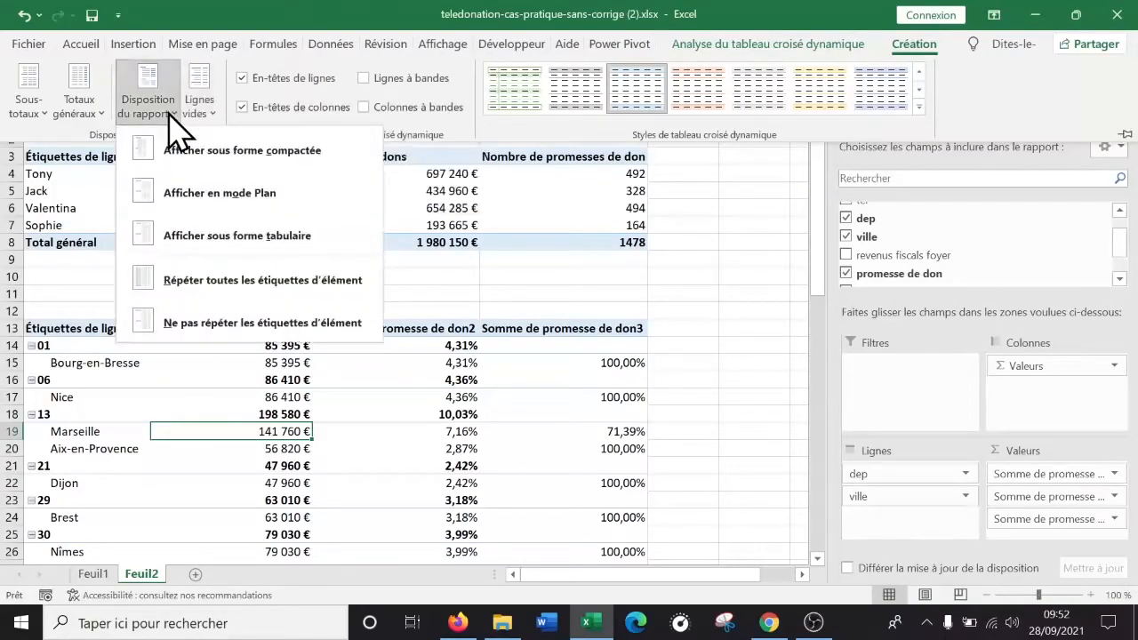
pyautogui.click(101, 125)
pyautogui.click(78, 102)
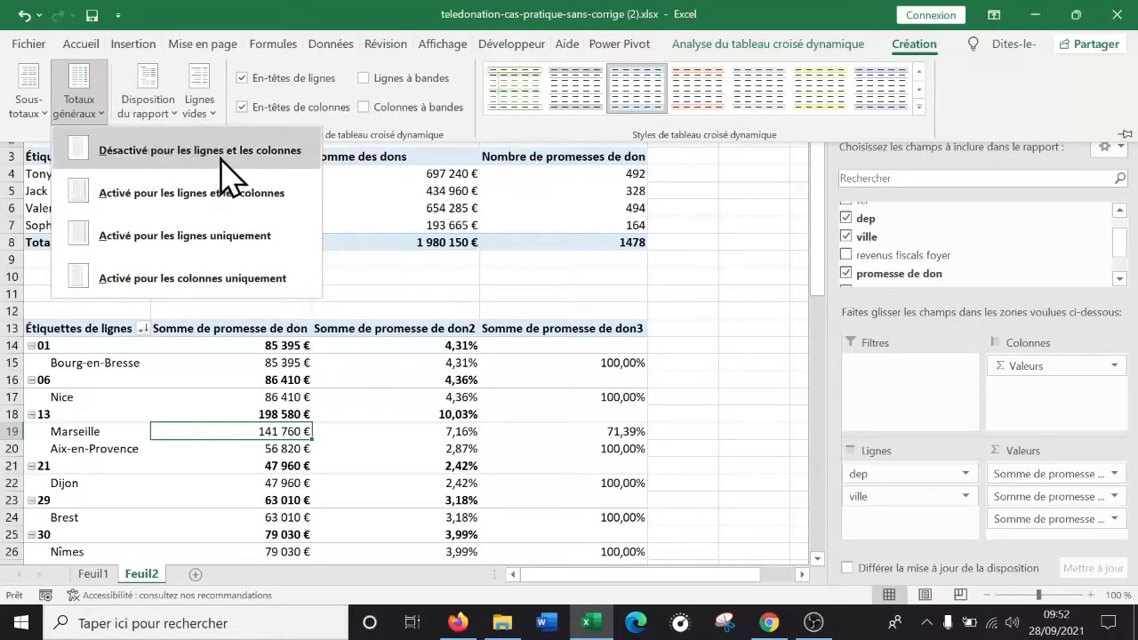
pyautogui.click(28, 113)
pyautogui.click(138, 156)
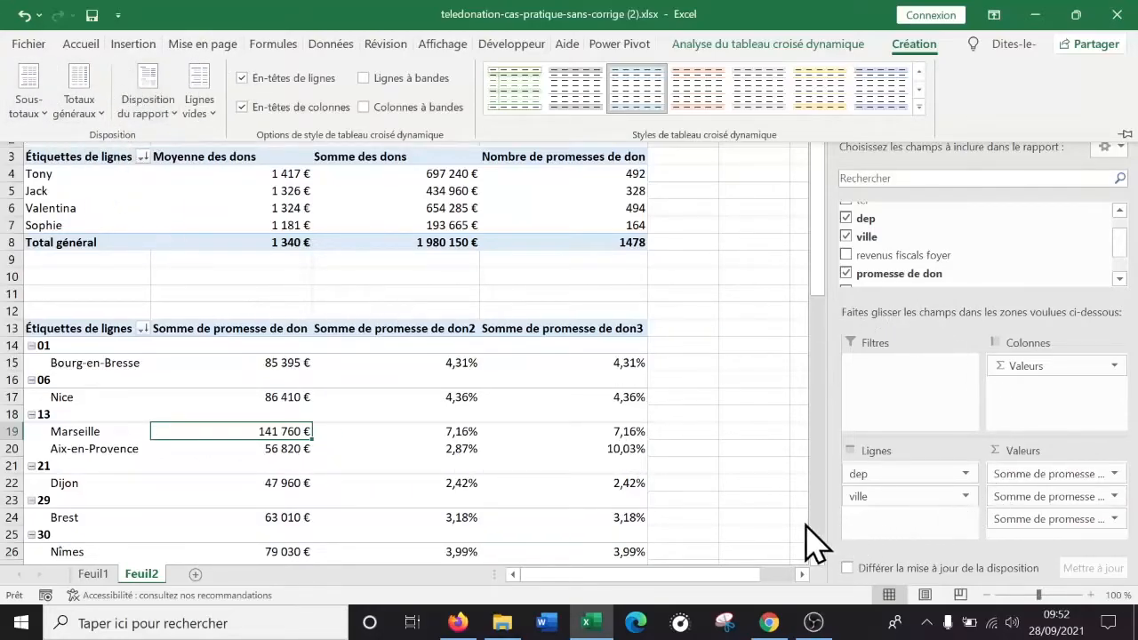
# Remove the dep field from the rows of the lower pivot table, leaving only ville
pyautogui.moveTo(885, 476); pyautogui.dragTo(976, 331)
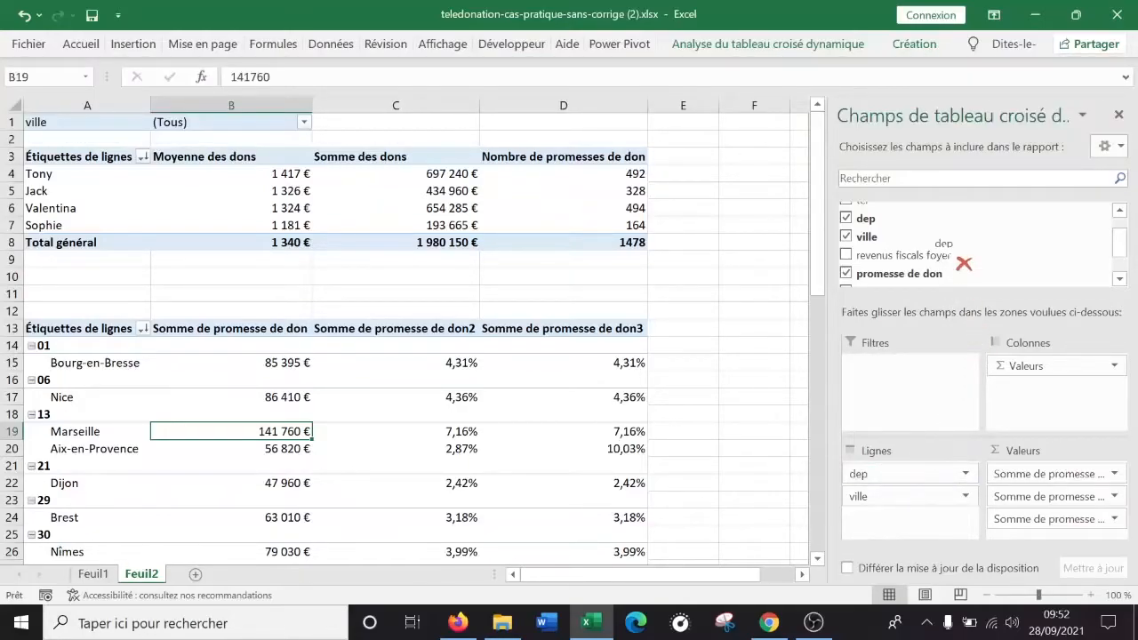
pyautogui.moveTo(964, 263); pyautogui.dragTo(945, 241)
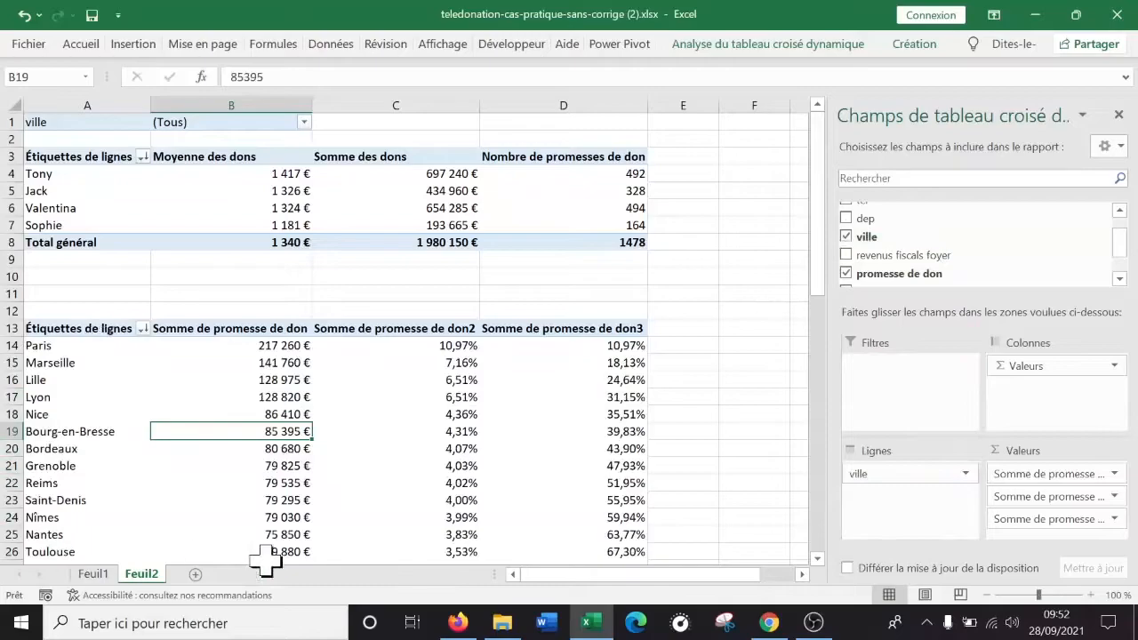
# Review the city pivot table down to its grand total row and return to the source data on Feuil1
pyautogui.scroll(-7, 327, 427)
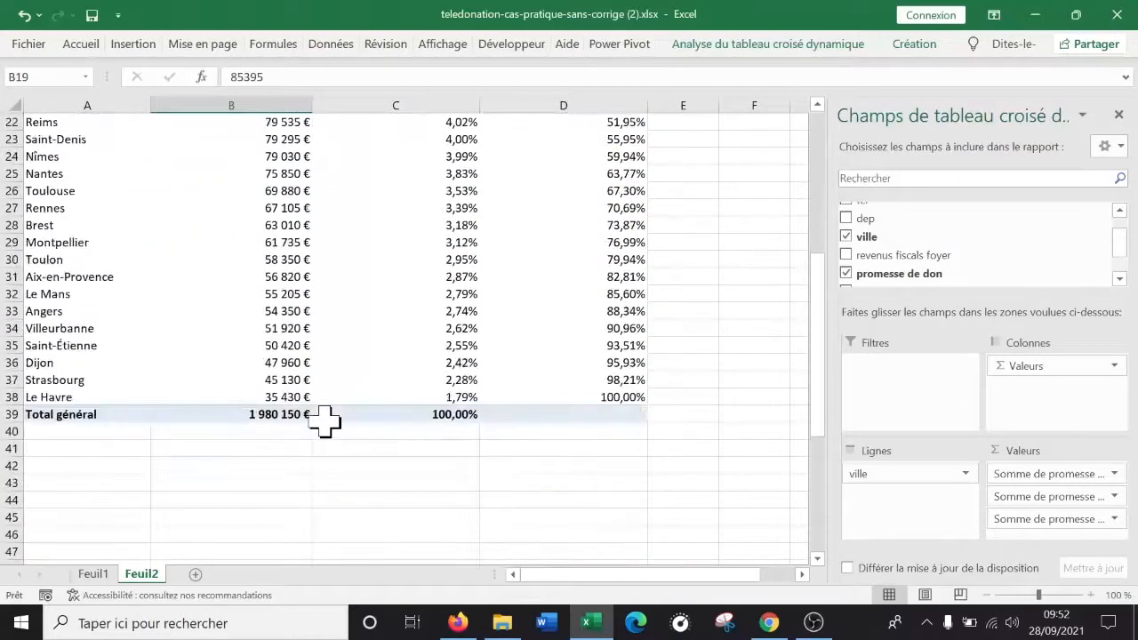
pyautogui.scroll(7, 326, 423)
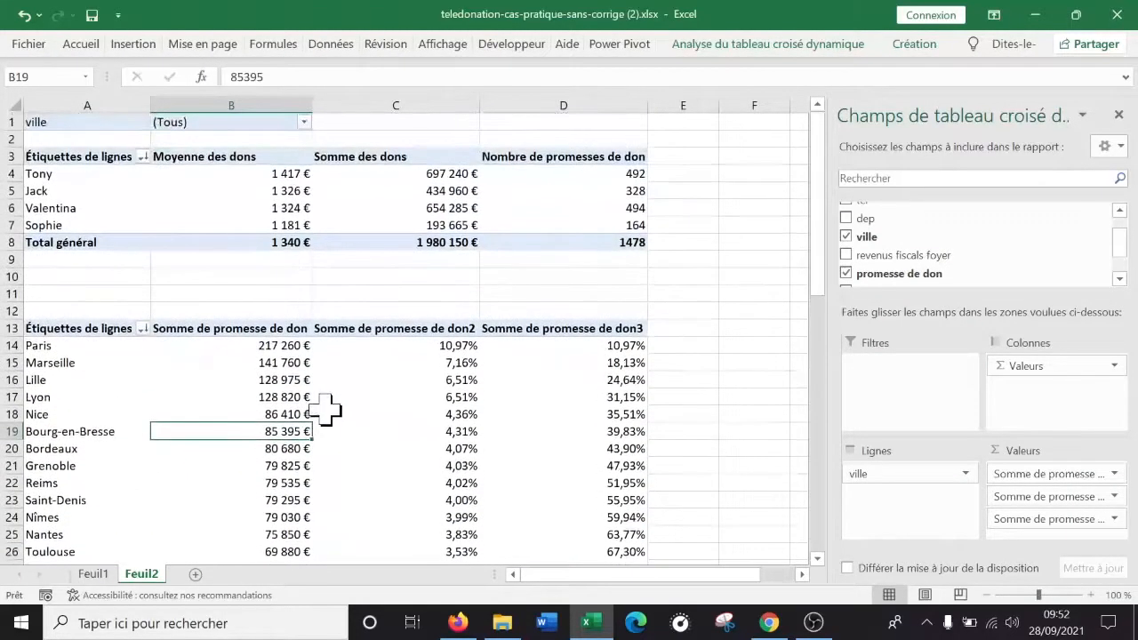
pyautogui.scroll(-6, 327, 409)
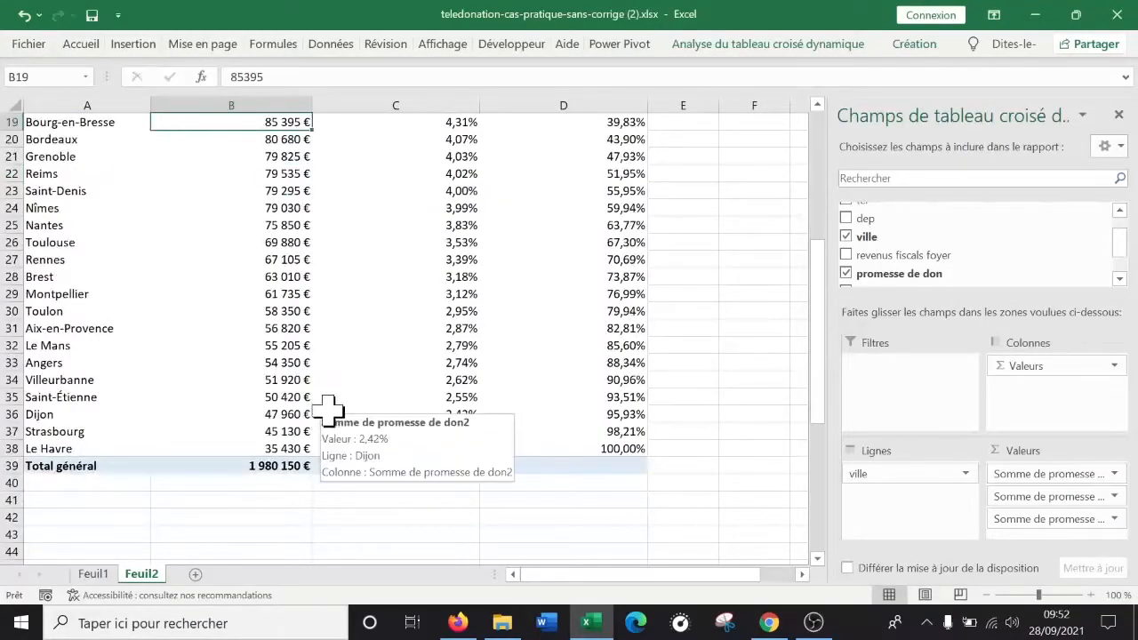
pyautogui.scroll(6, 336, 401)
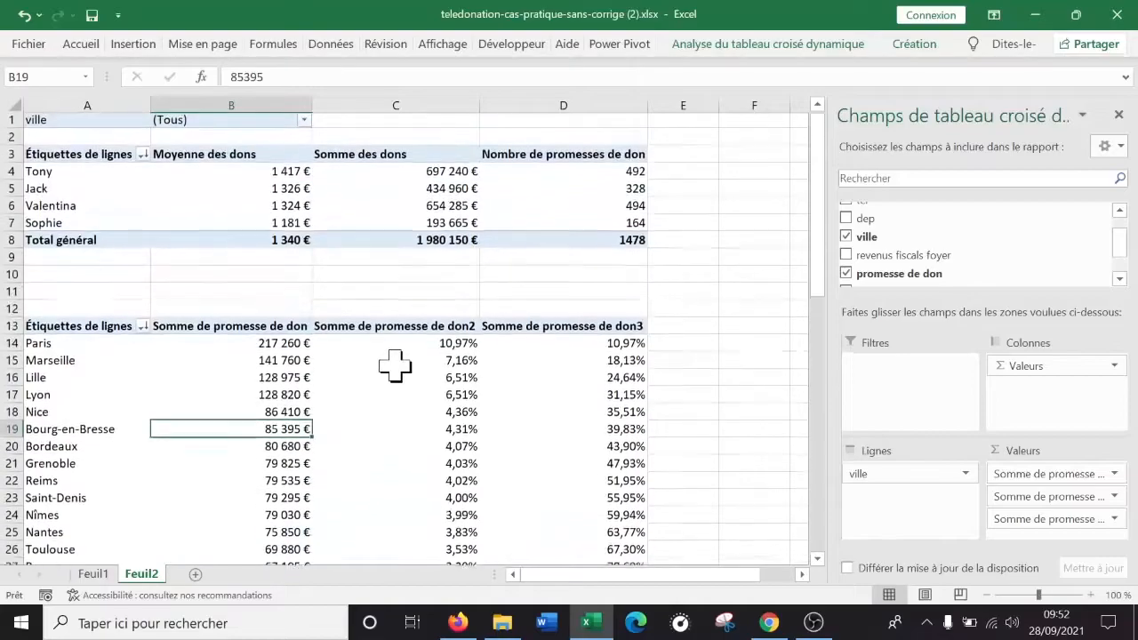
pyautogui.scroll(-6, 395, 369)
pyautogui.scroll(3, 392, 378)
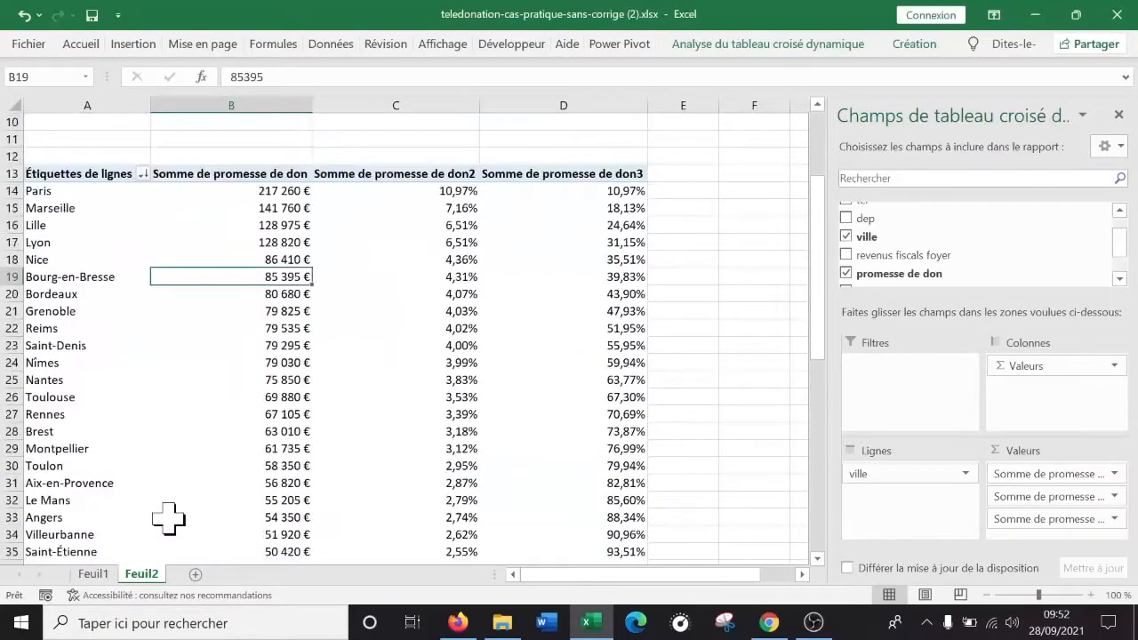
pyautogui.scroll(-1, 116, 542)
pyautogui.scroll(-5, 125, 498)
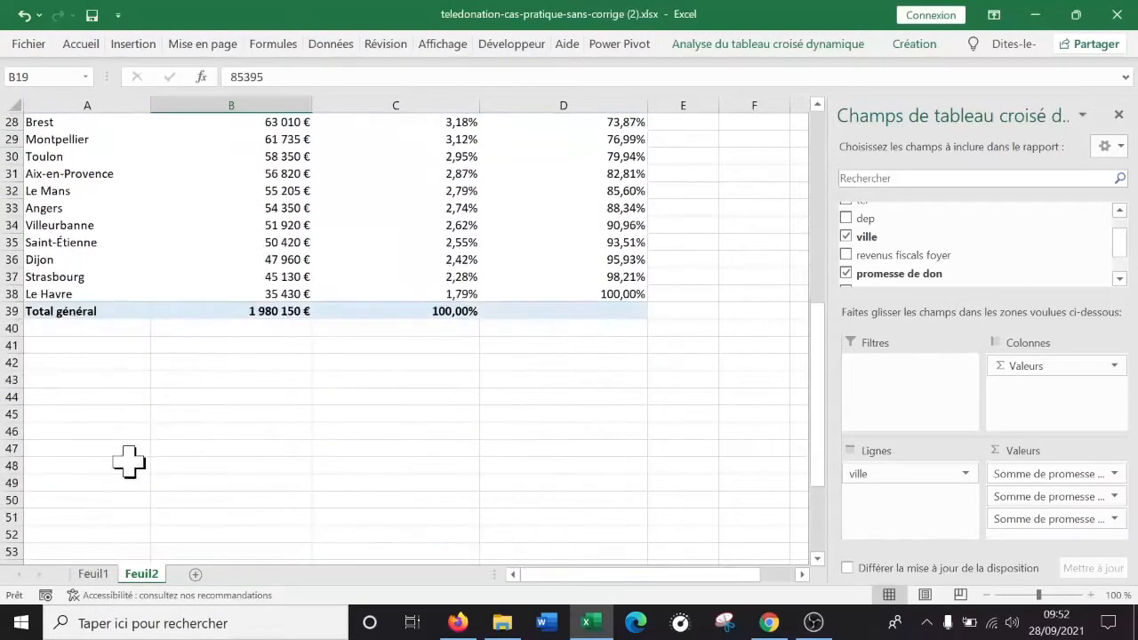
pyautogui.scroll(3, 116, 485)
pyautogui.click(92, 573)
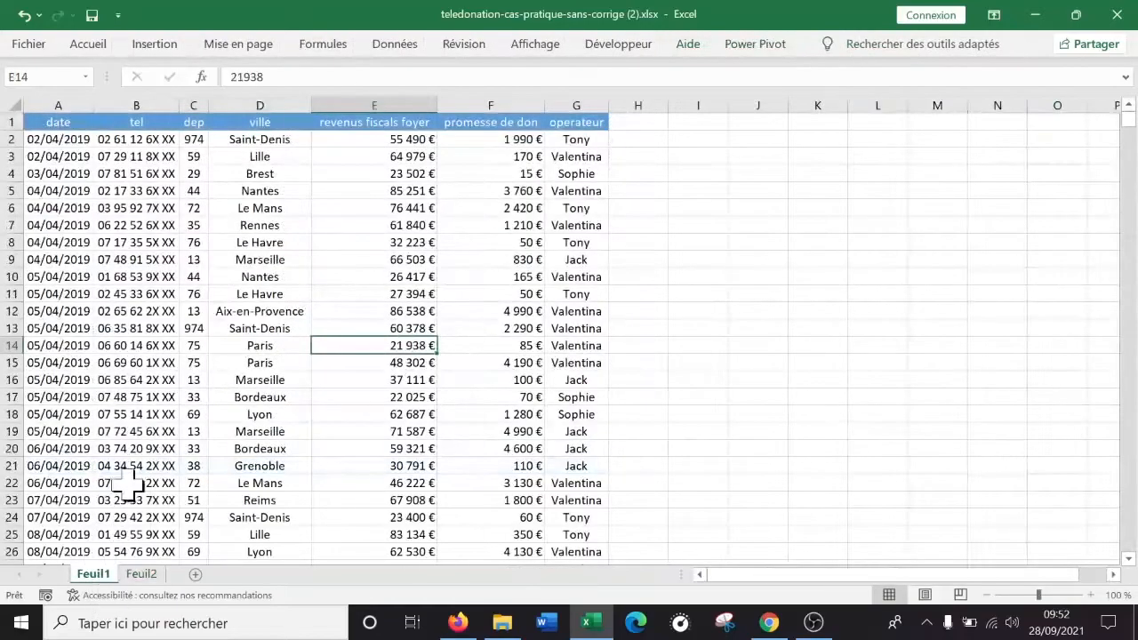
# Look over the source data on Feuil1, including the date, tel, ville and promesse de don columns
pyautogui.click(71, 158)
pyautogui.click(71, 278)
pyautogui.scroll(-6, 77, 294)
pyautogui.scroll(6, 98, 307)
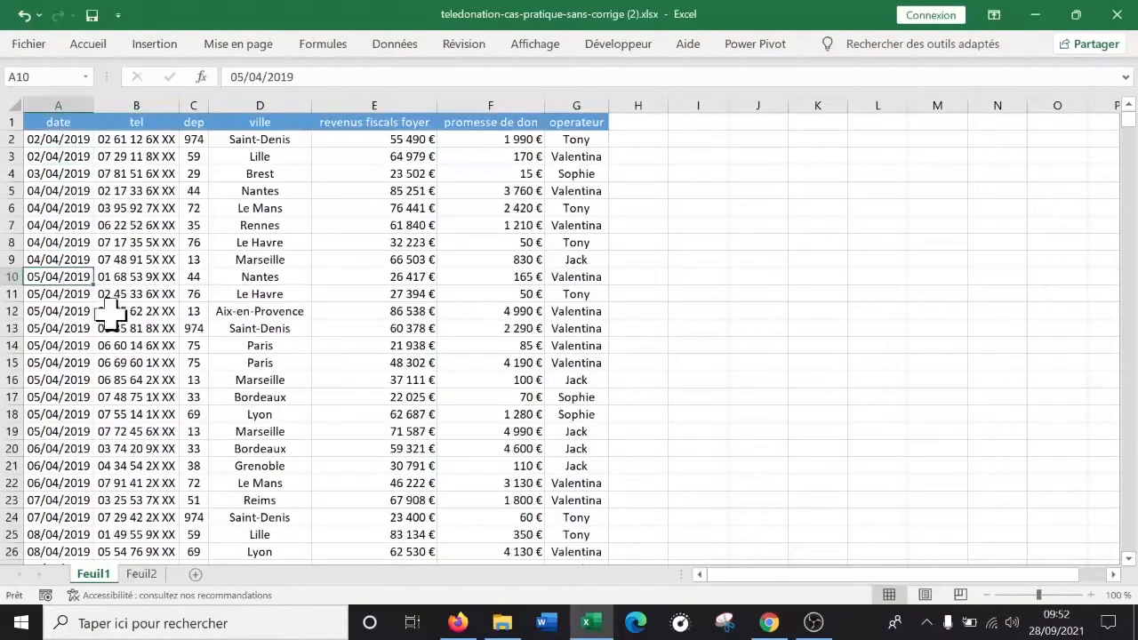
pyautogui.click(503, 240)
pyautogui.click(246, 327)
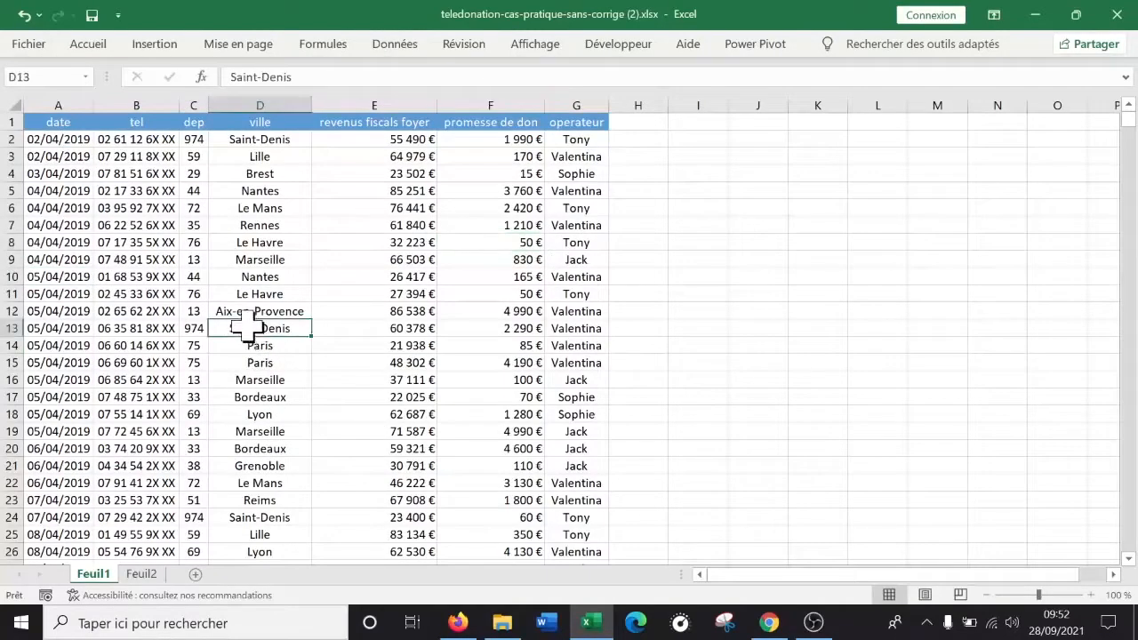
pyautogui.click(122, 258)
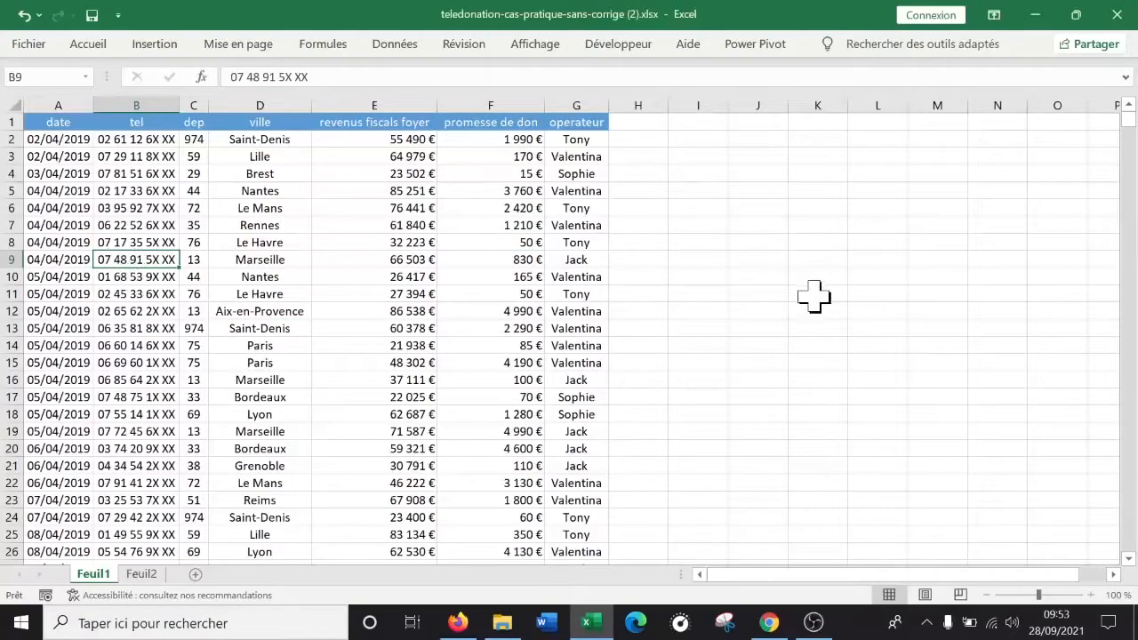
# Create a pivot table from the whole Feuil1 data range on a new worksheet and move that sheet after Feuil2
pyautogui.click(105, 224)
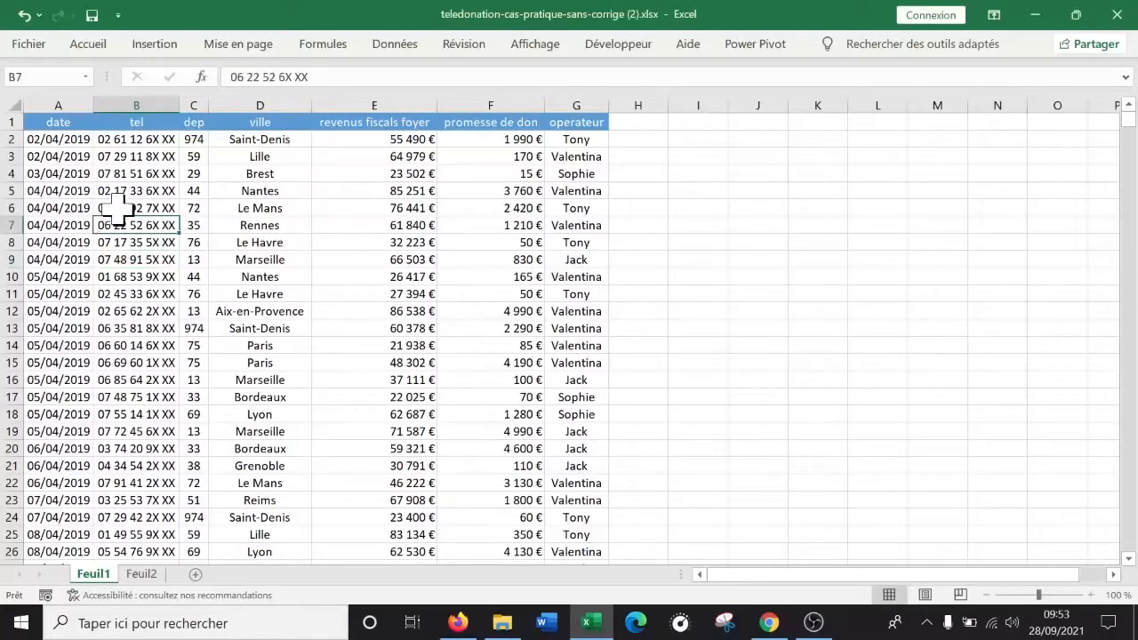
pyautogui.hotkey('ctrl', 'a')
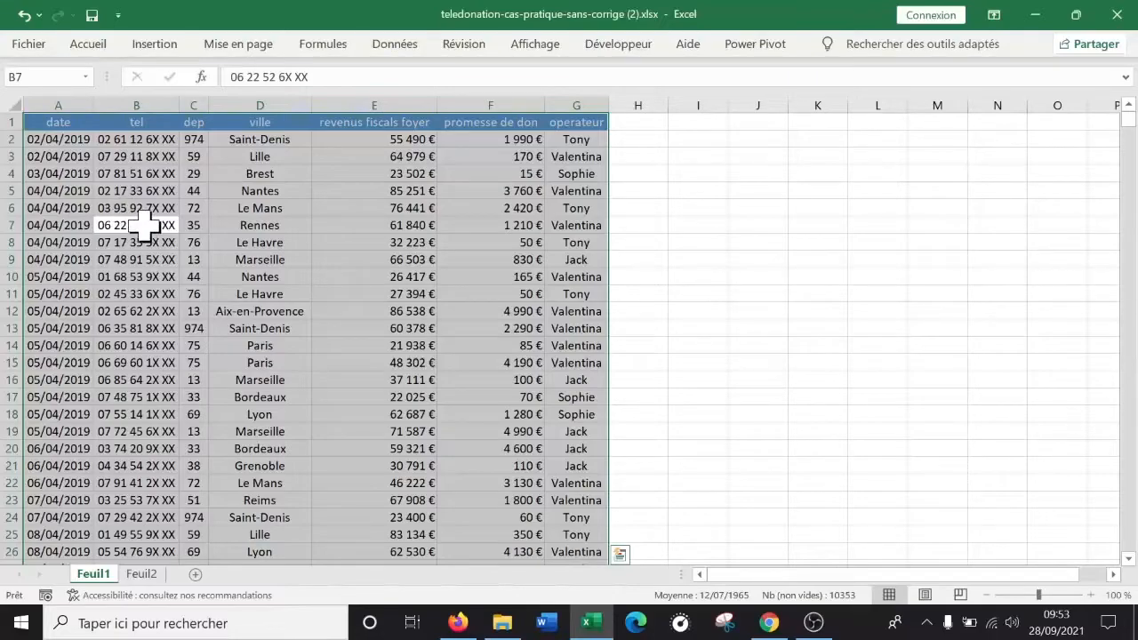
pyautogui.click(151, 46)
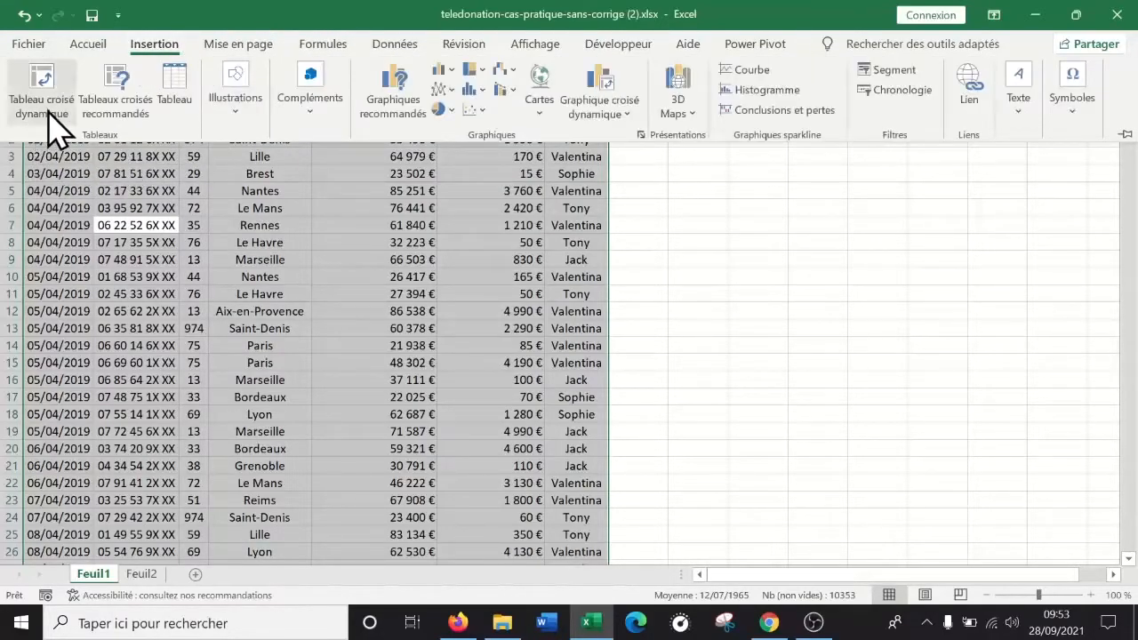
pyautogui.click(51, 113)
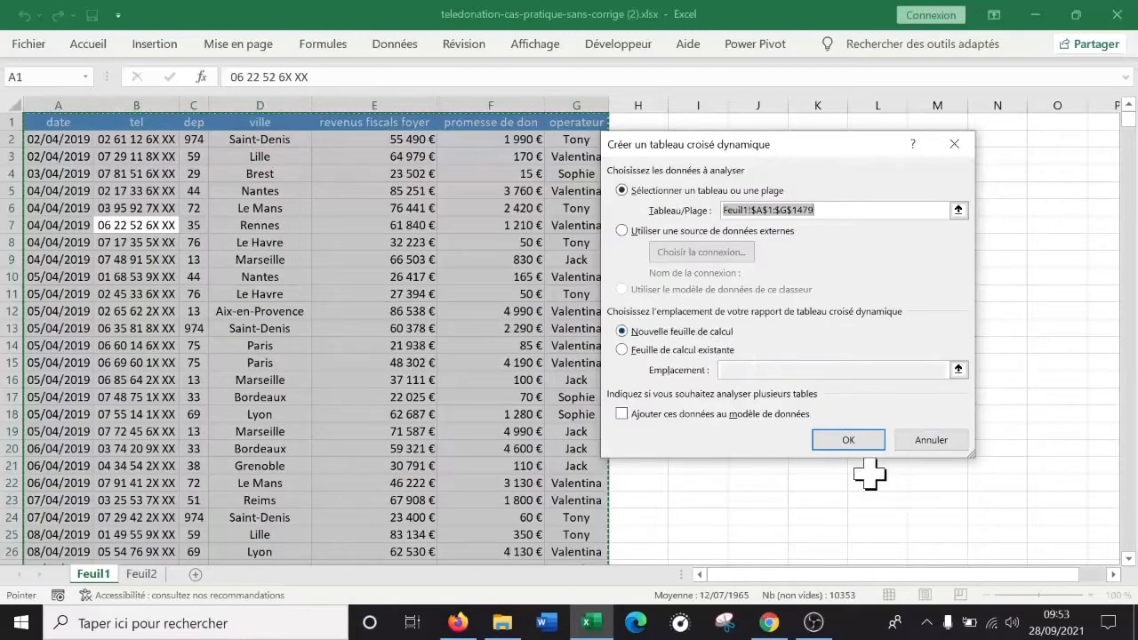
pyautogui.click(842, 442)
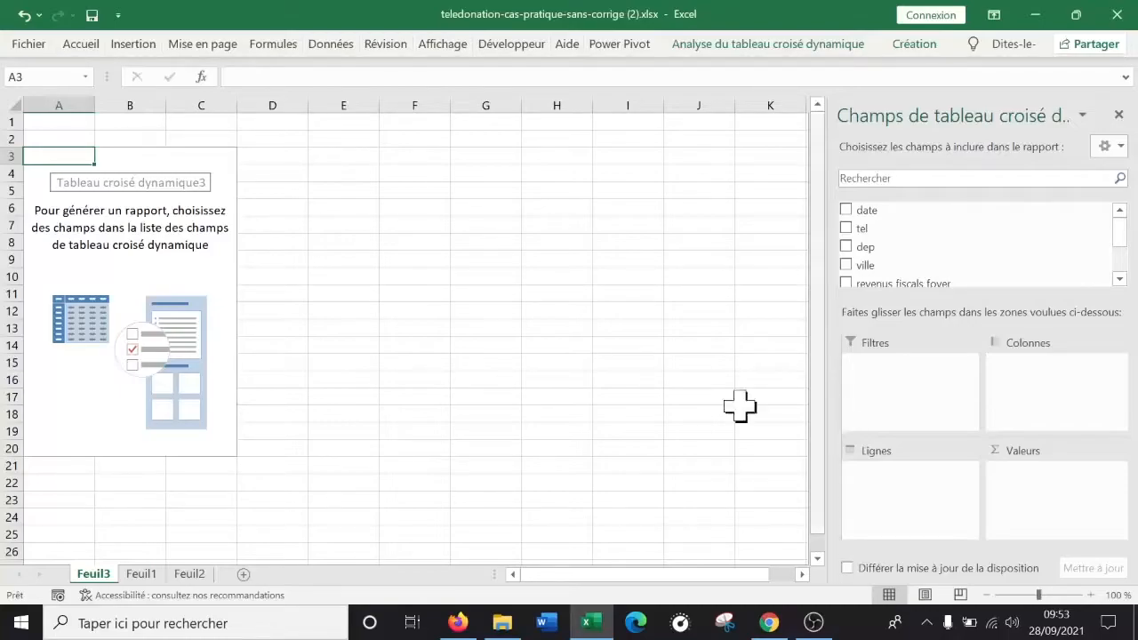
pyautogui.moveTo(107, 576); pyautogui.dragTo(238, 573)
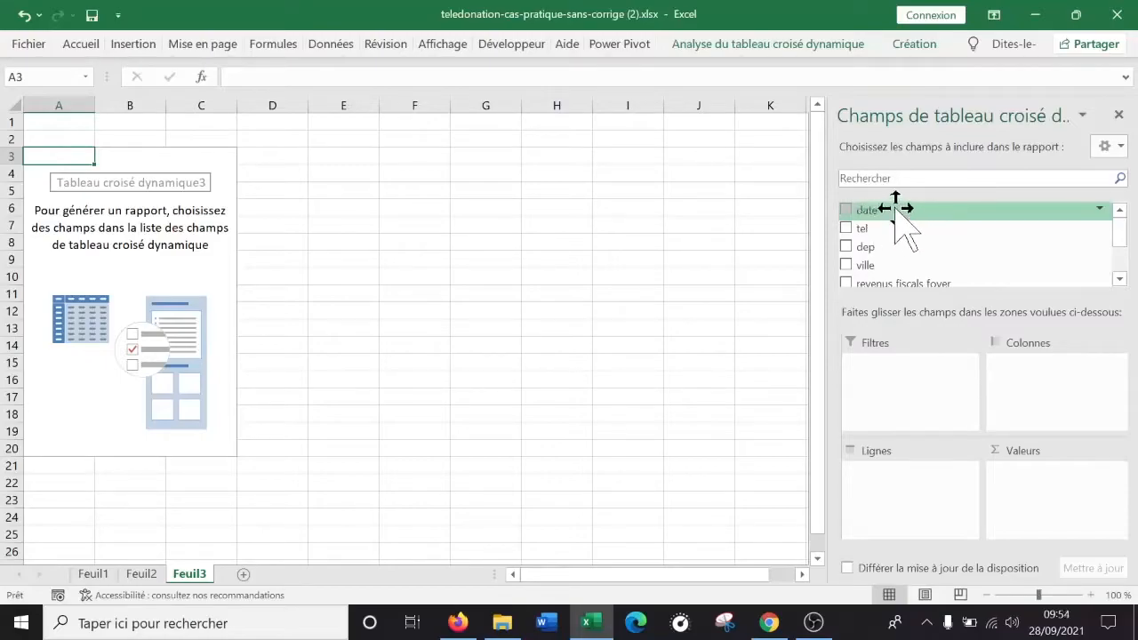
# Add the date field to the new pivot table's rows and check the date grouping fields in the field list
pyautogui.moveTo(880, 211); pyautogui.dragTo(912, 230)
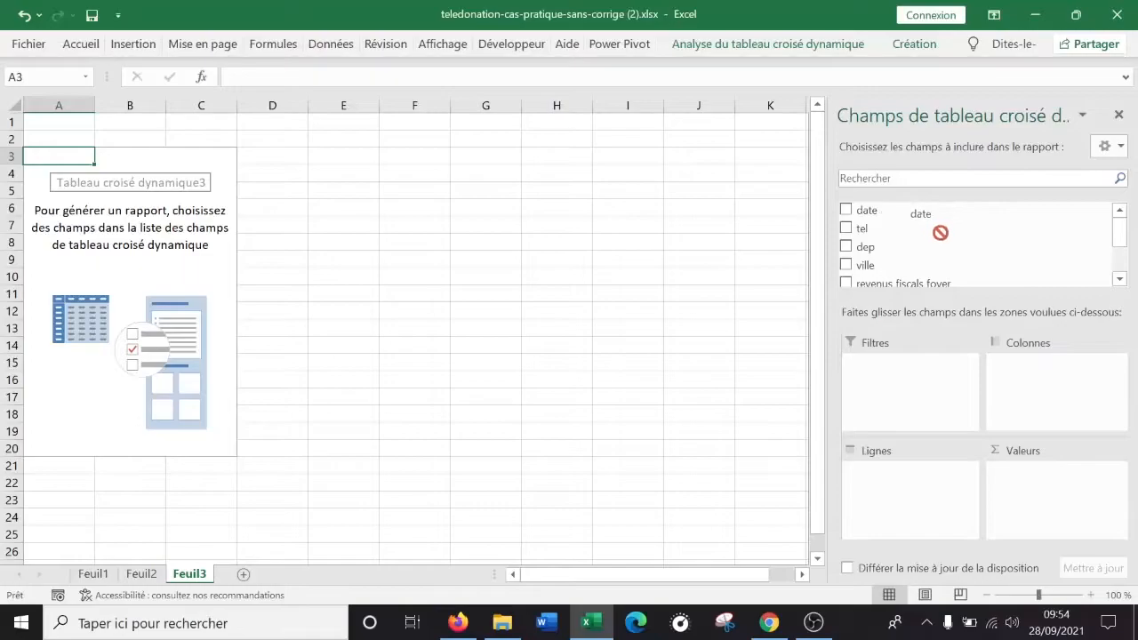
pyautogui.moveTo(950, 268); pyautogui.dragTo(924, 512)
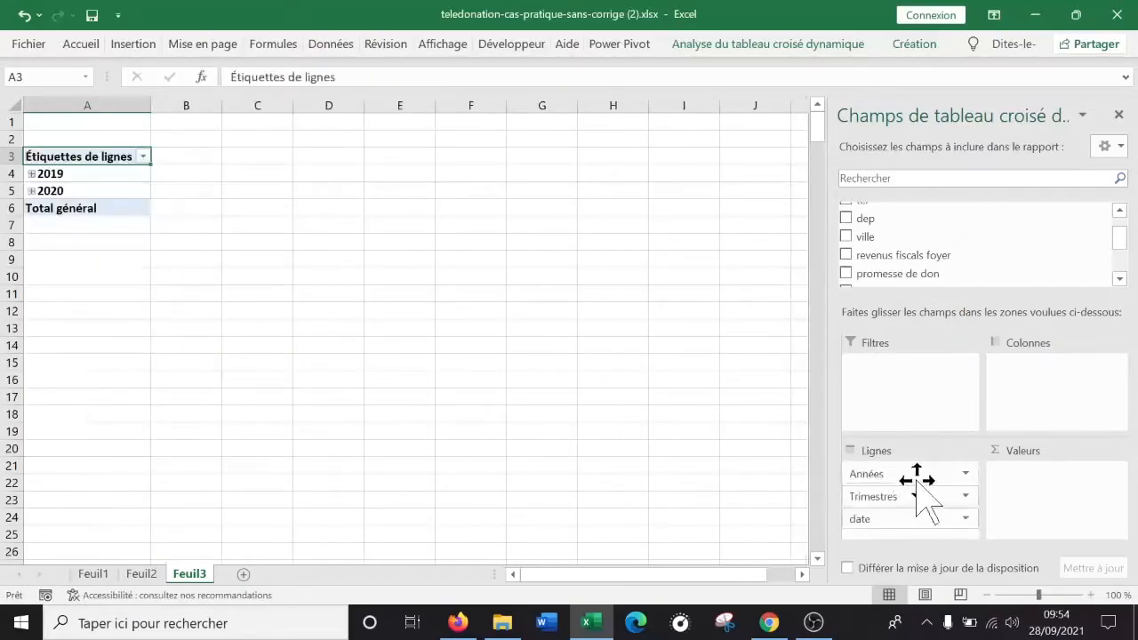
pyautogui.scroll(1, 1058, 249)
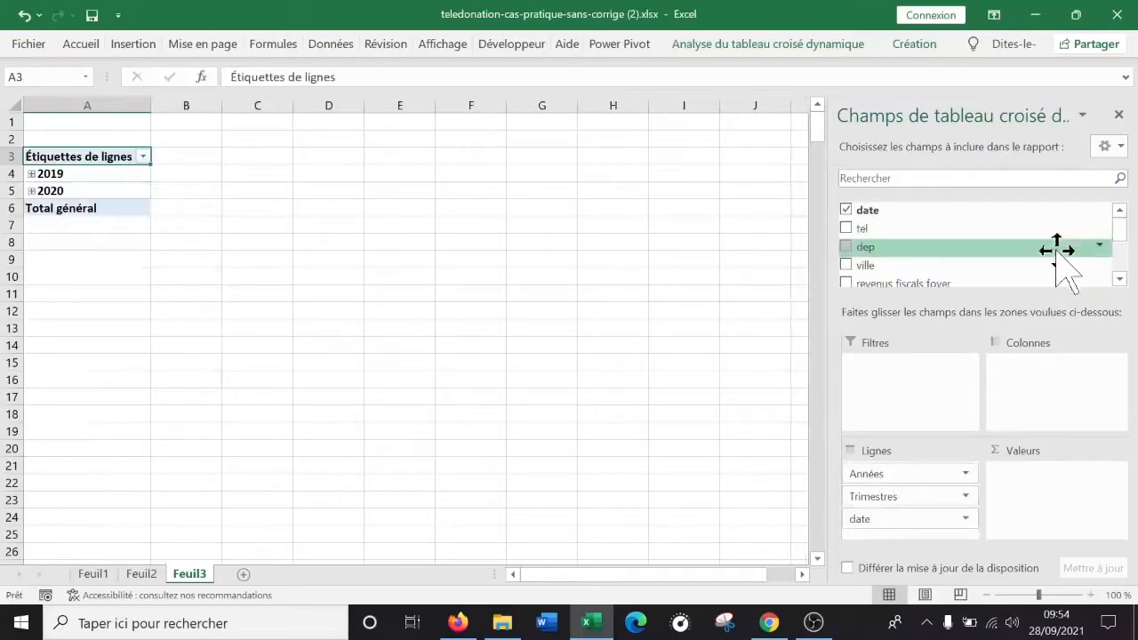
pyautogui.scroll(-5, 1059, 249)
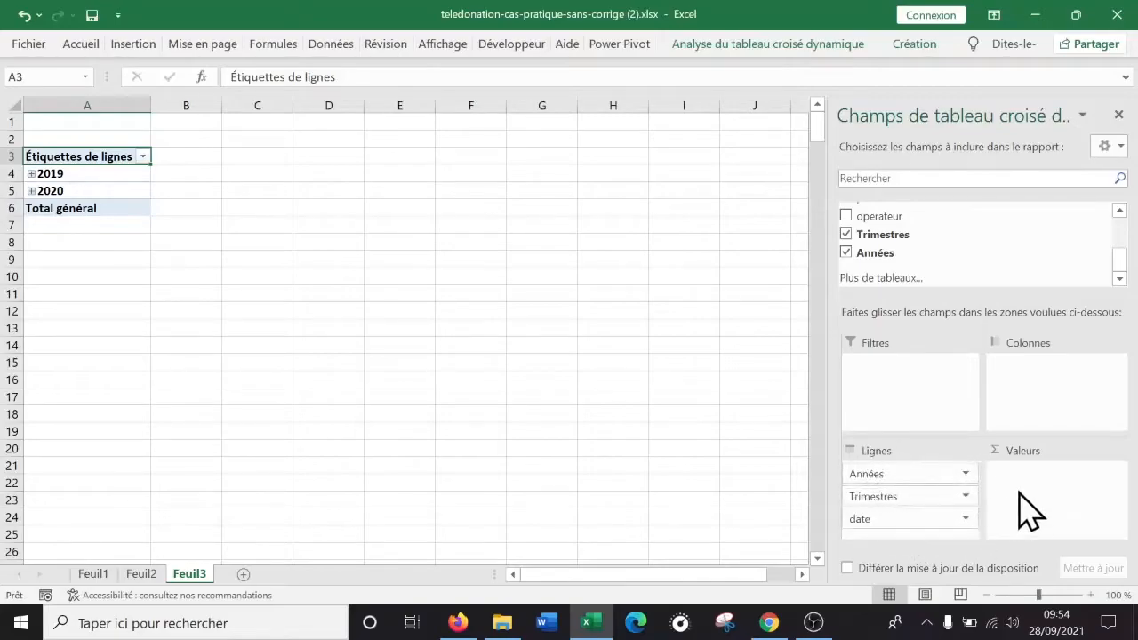
# Add the promesse de don field to the values of the date pivot table as a sum
pyautogui.scroll(3, 998, 247)
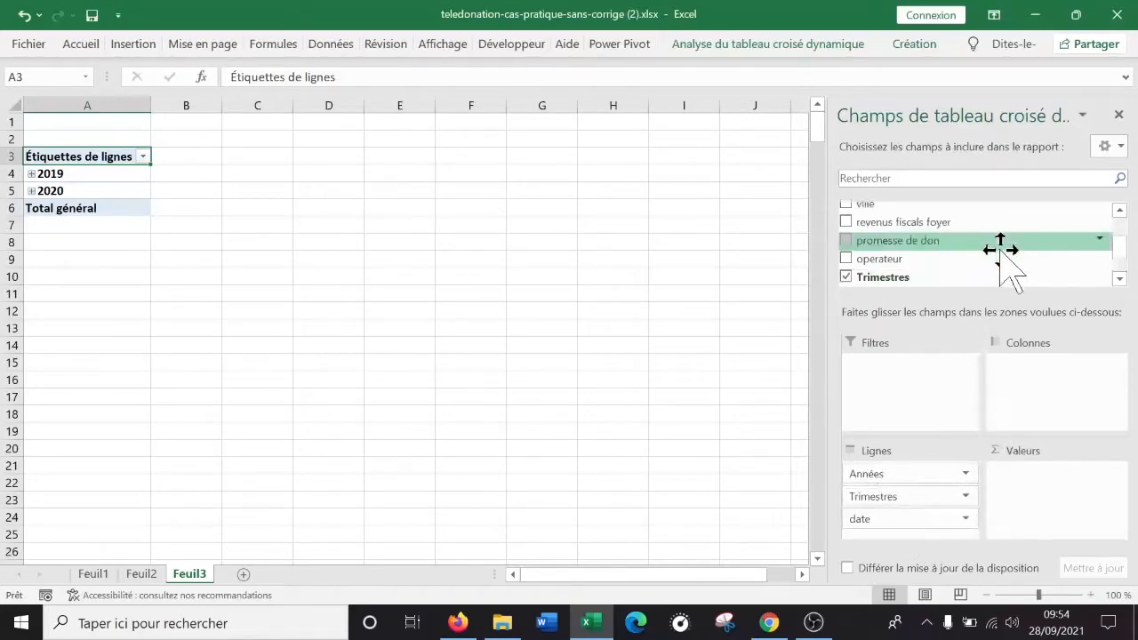
pyautogui.scroll(-1, 1000, 249)
pyautogui.scroll(1, 1000, 246)
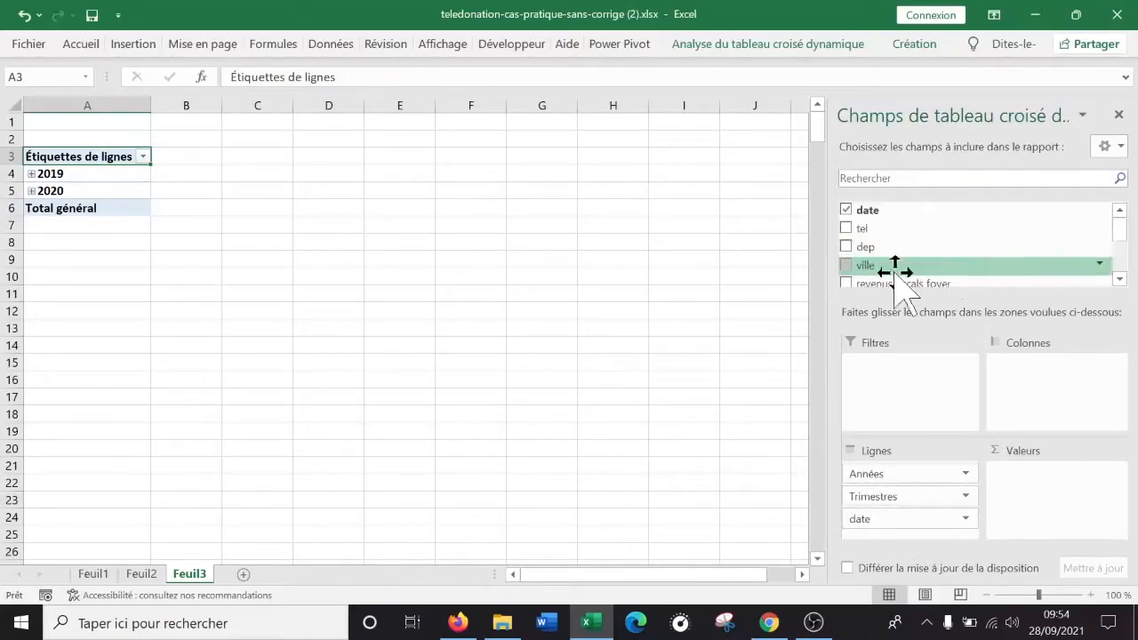
pyautogui.scroll(-1, 924, 266)
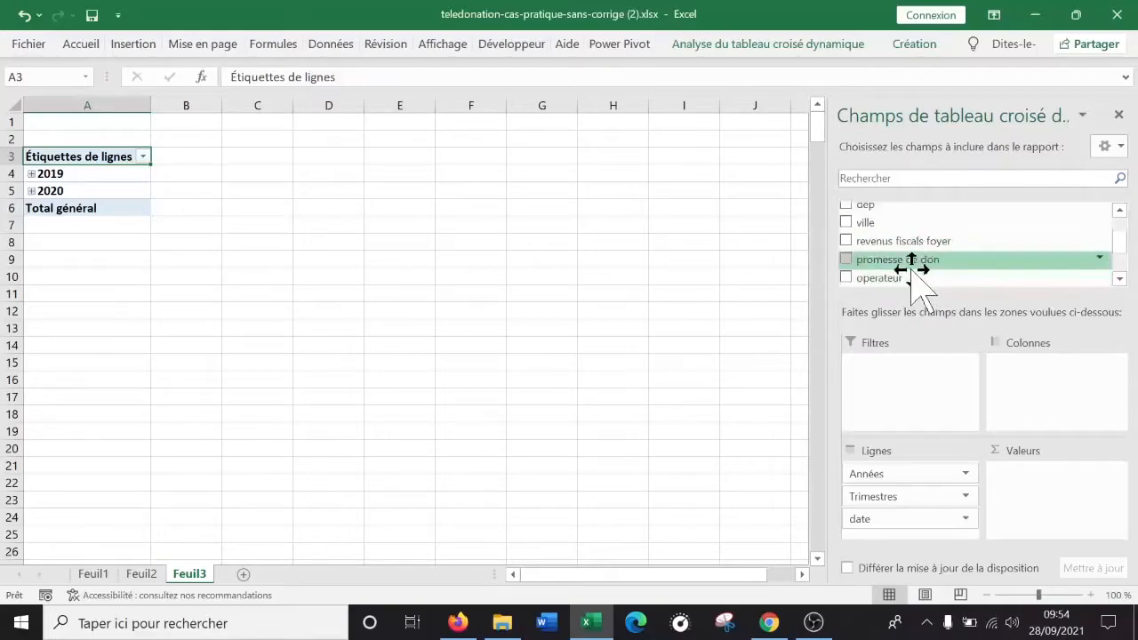
pyautogui.moveTo(944, 272); pyautogui.dragTo(1079, 531)
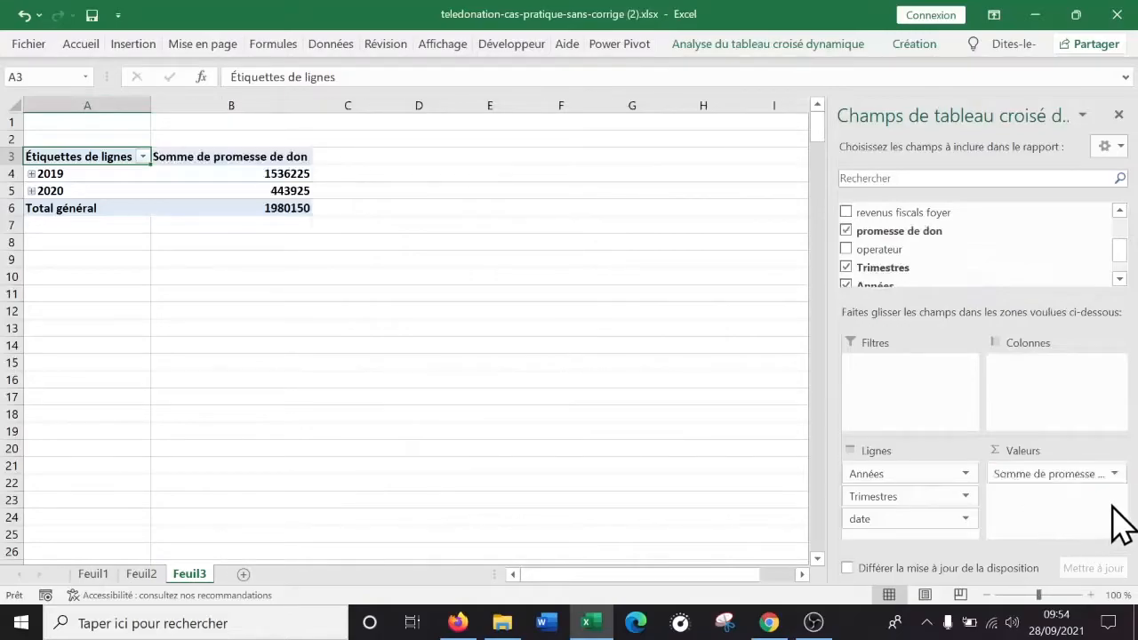
# Examine the summed pledges for the 2019 and 2020 rows of the pivot table
pyautogui.moveTo(1099, 487); pyautogui.dragTo(1100, 489)
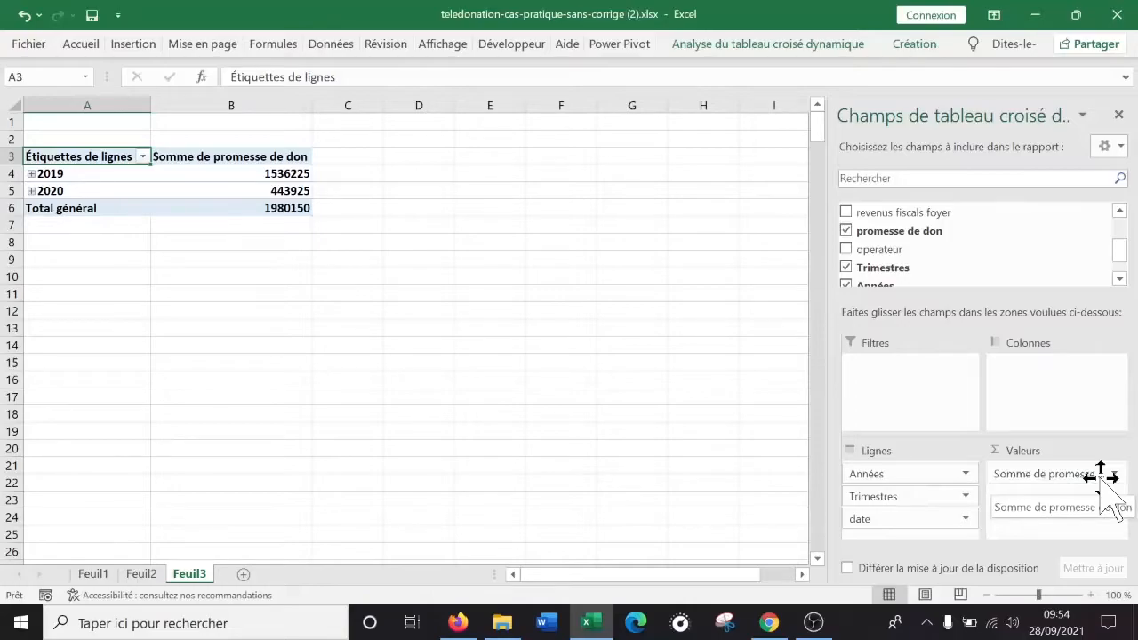
pyautogui.moveTo(1100, 489); pyautogui.dragTo(838, 502)
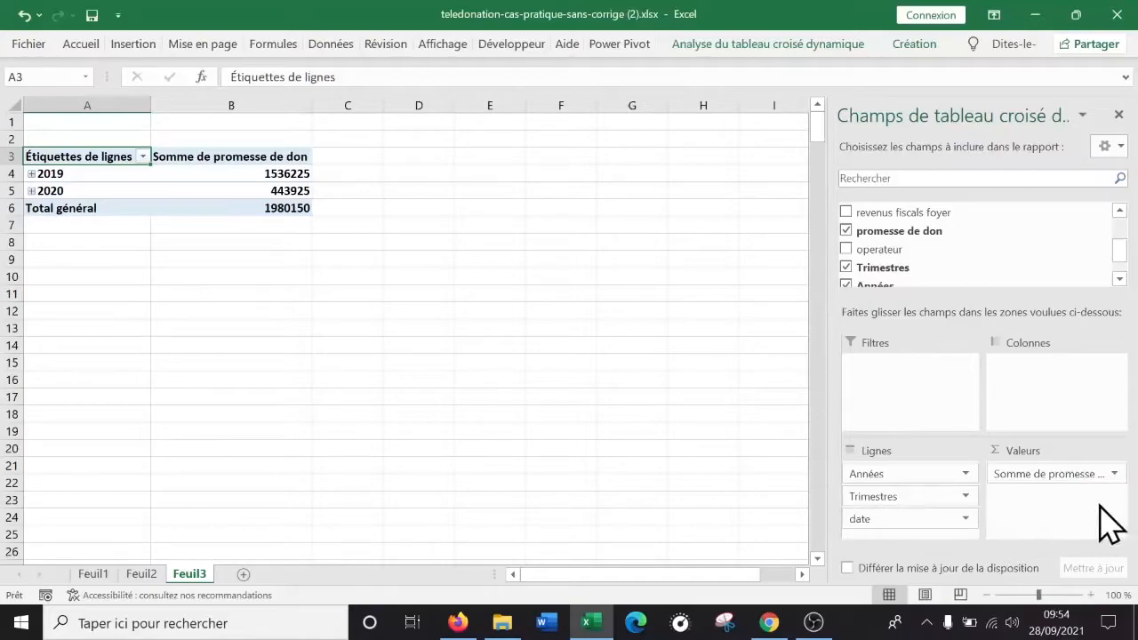
pyautogui.click(5, 174)
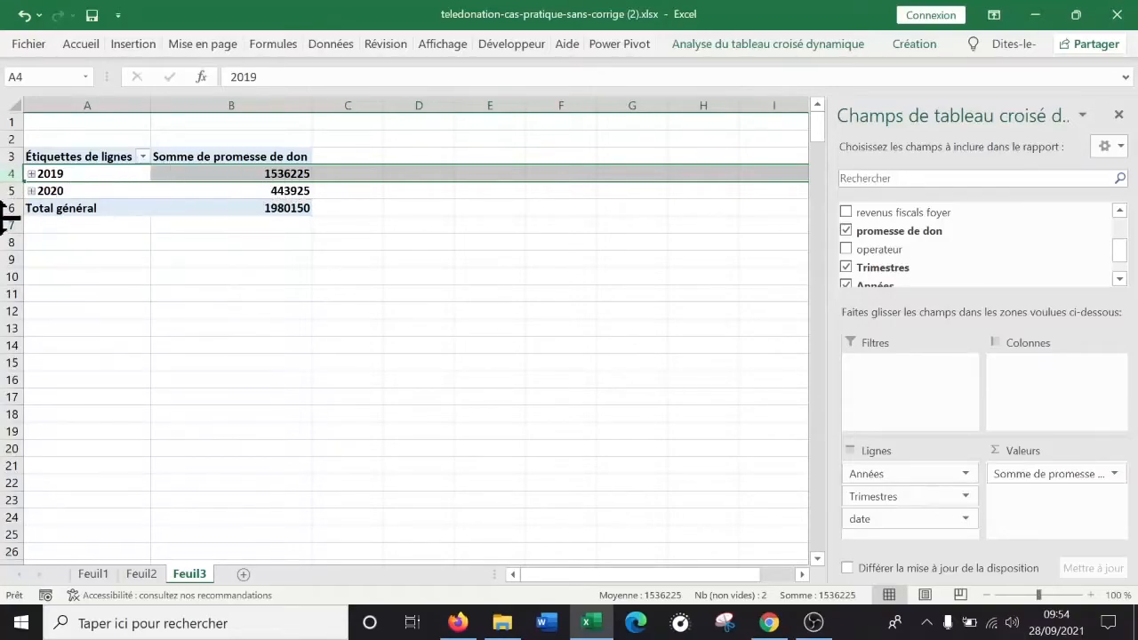
pyautogui.click(5, 190)
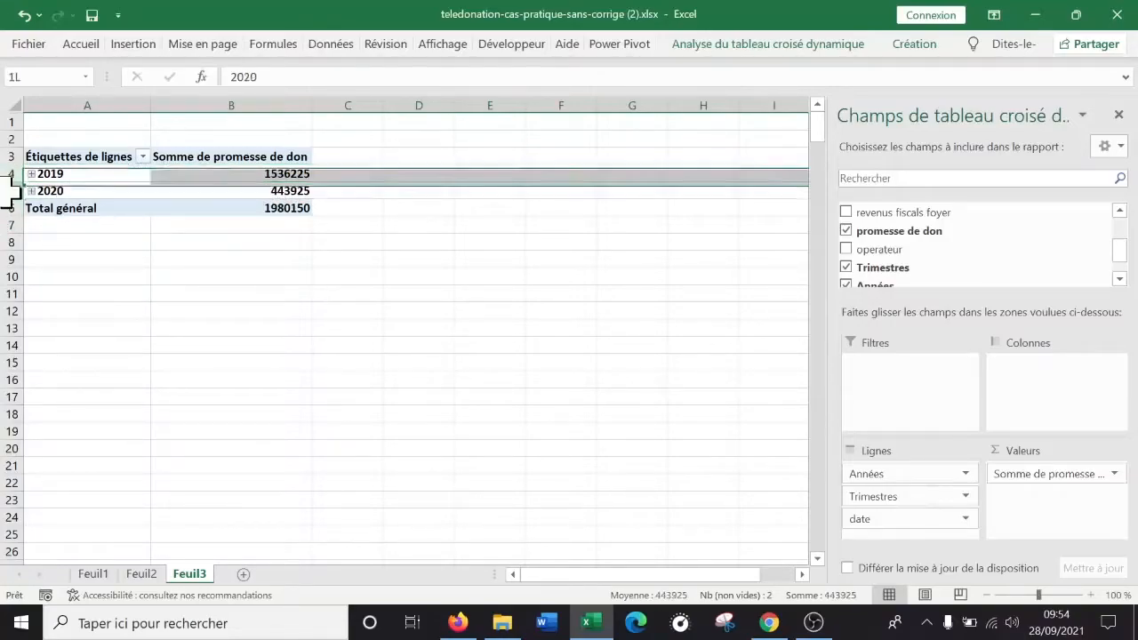
pyautogui.click(266, 171)
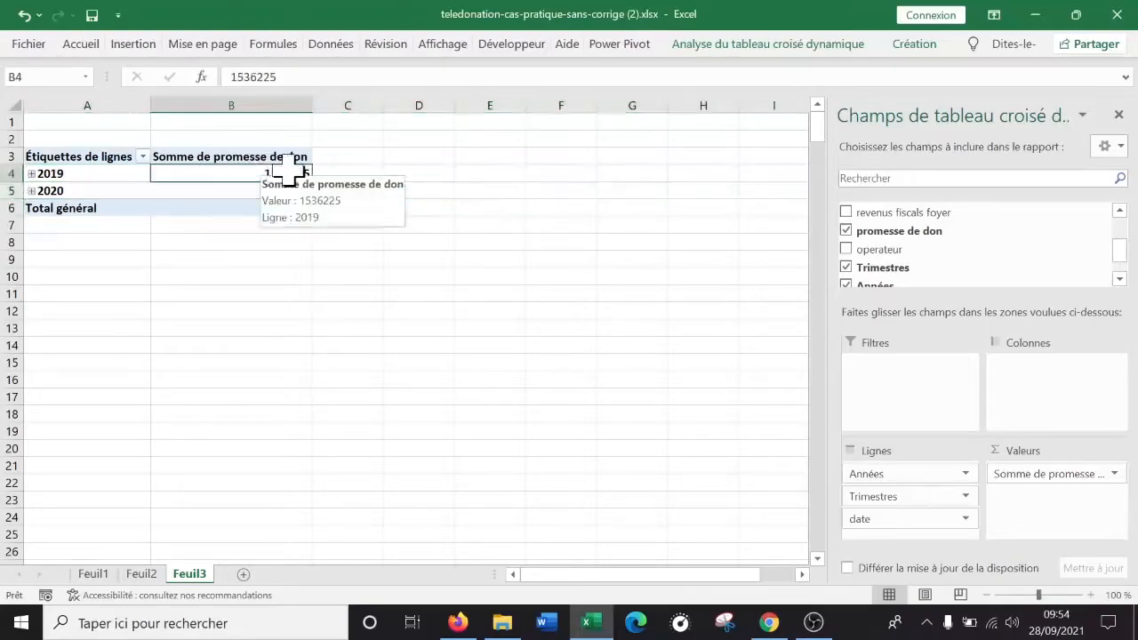
# Apply the Monétaire number format to the Somme de promesse de don value field
pyautogui.click(1114, 474)
pyautogui.click(1031, 452)
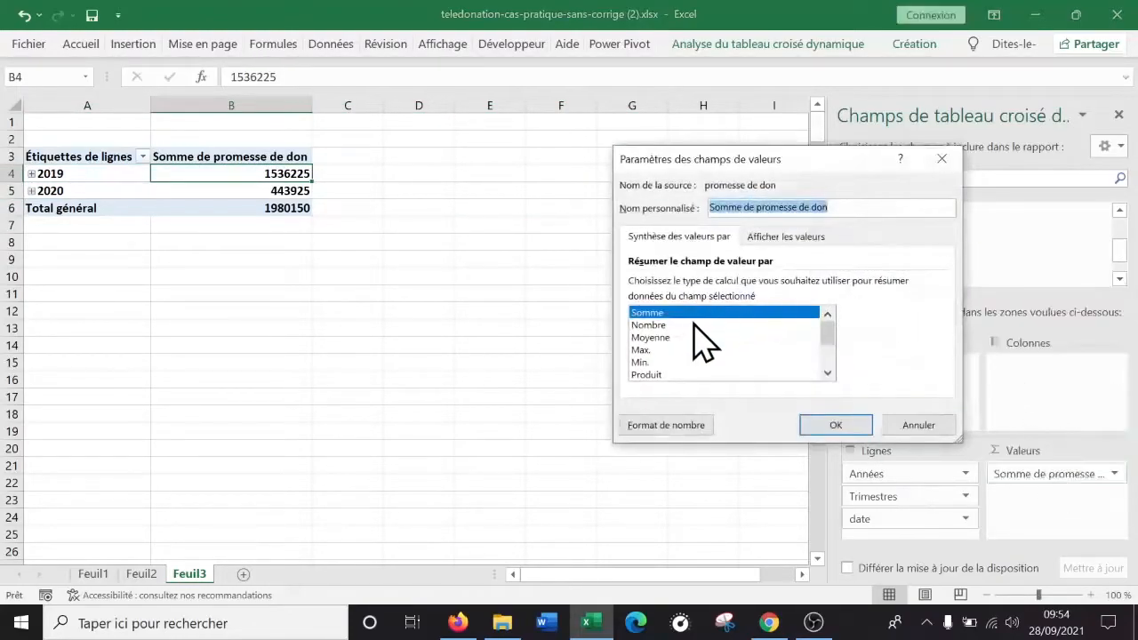
pyautogui.click(658, 425)
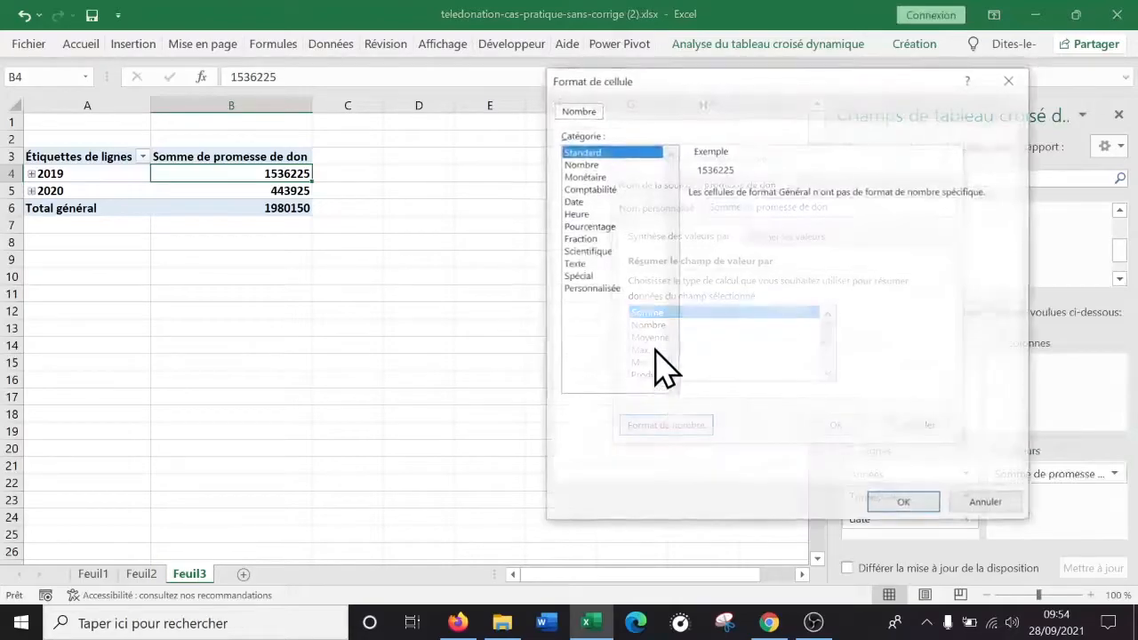
pyautogui.click(605, 177)
pyautogui.click(904, 504)
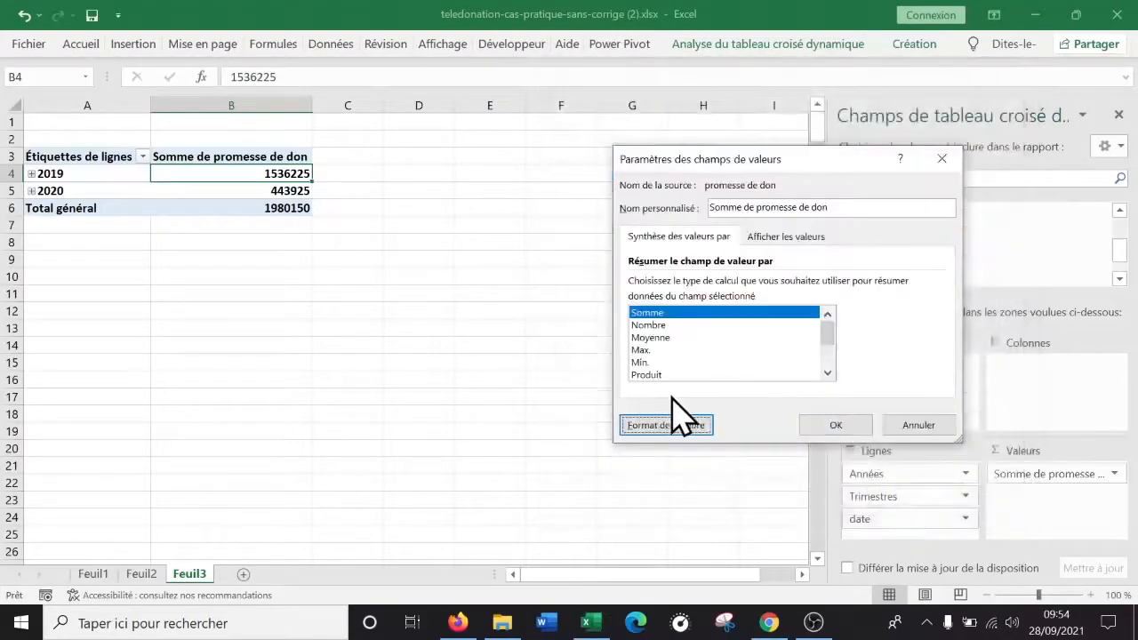
pyautogui.click(844, 426)
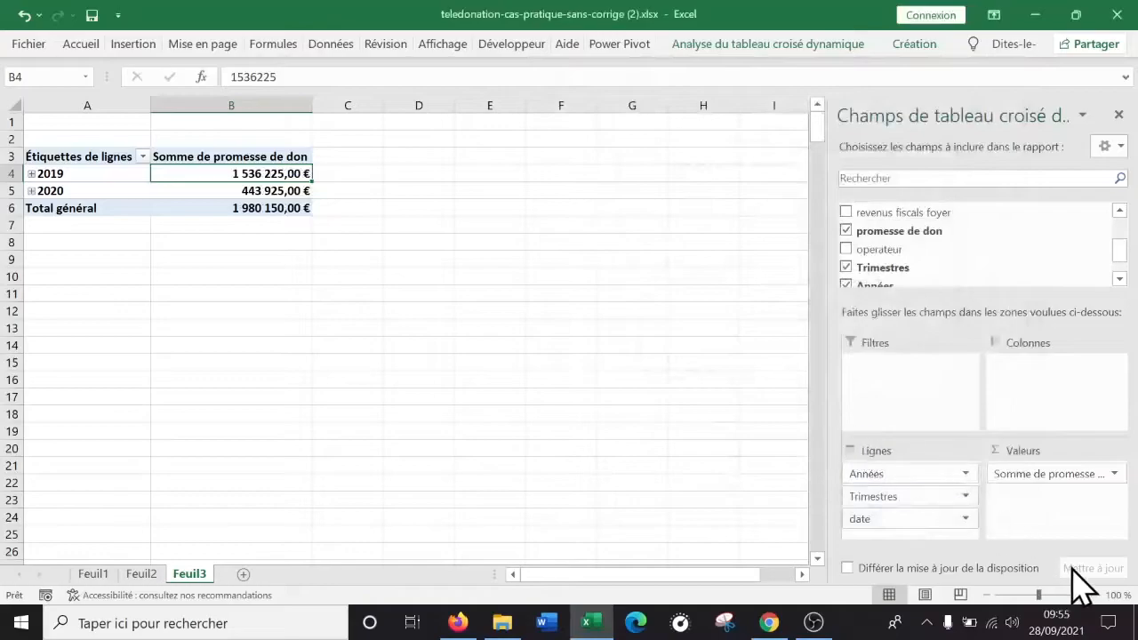
# Reduce the decimal places of the Somme de promesse de don currency format to 0
pyautogui.click(1116, 485)
pyautogui.click(978, 452)
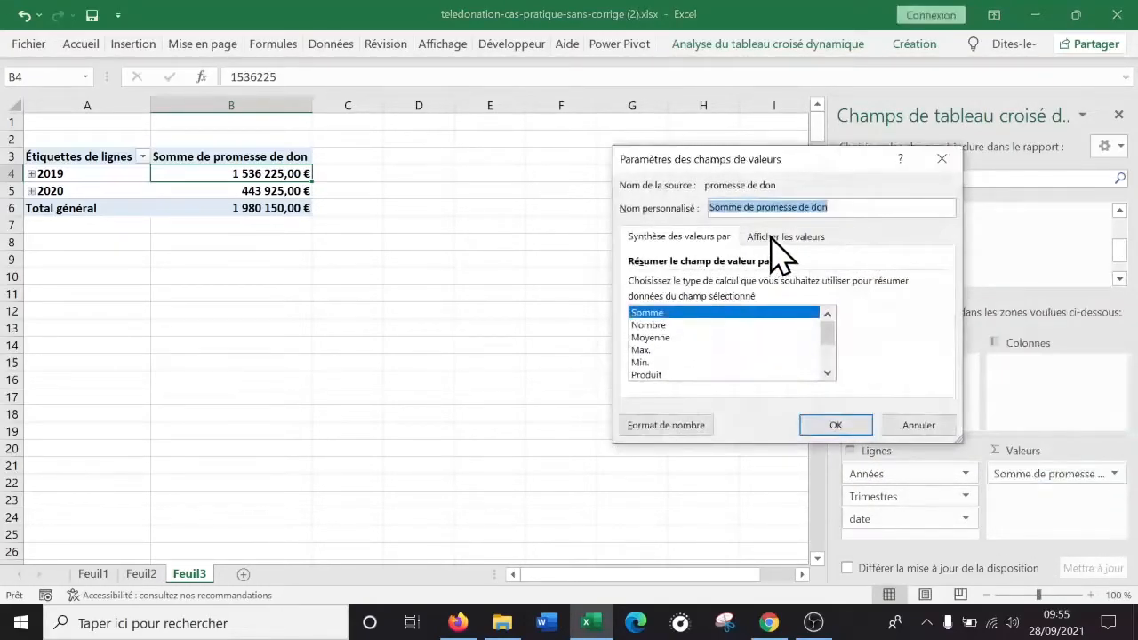
pyautogui.click(658, 427)
pyautogui.click(837, 197)
pyautogui.click(838, 197)
pyautogui.click(904, 504)
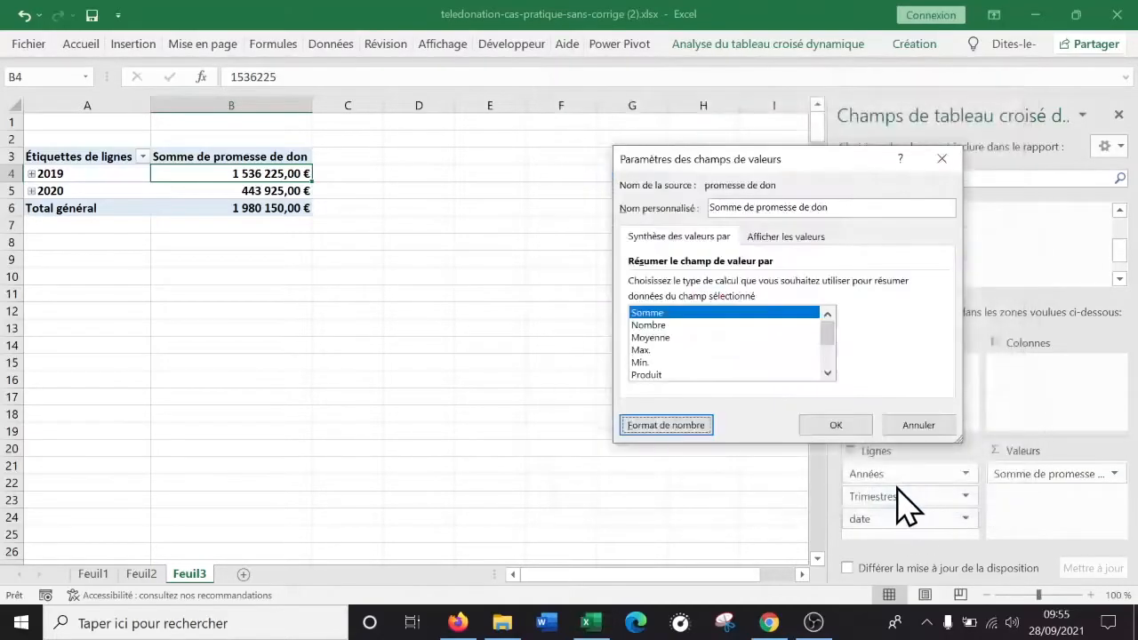
pyautogui.click(833, 433)
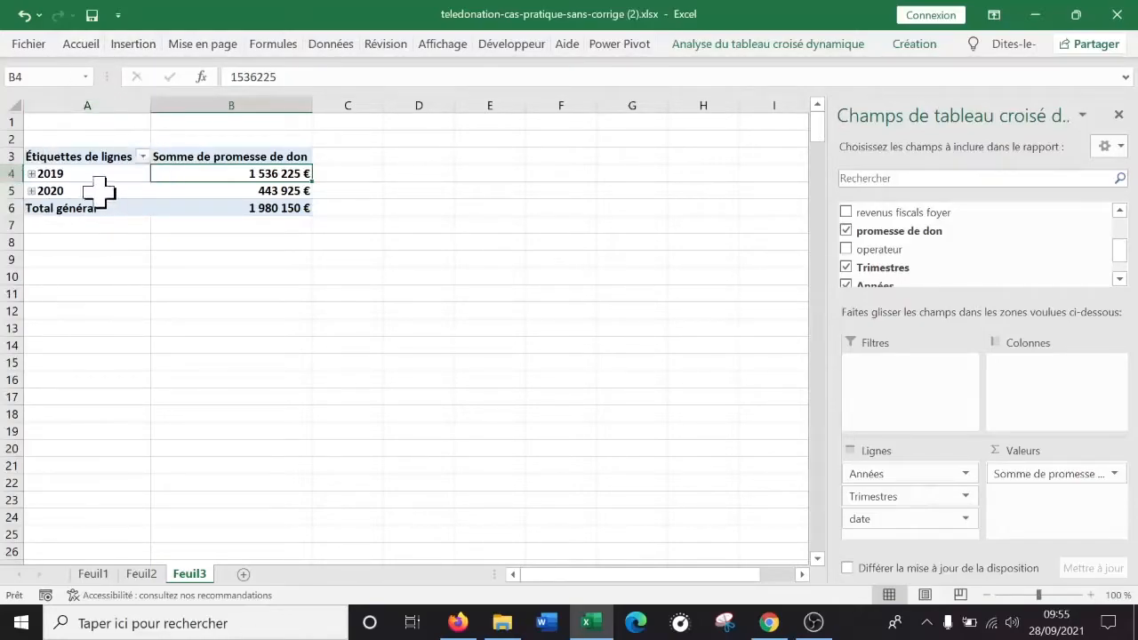
# Check the first and last records' dates in the Feuil1 source data, comparing them with the year rows on Feuil3
pyautogui.click(93, 574)
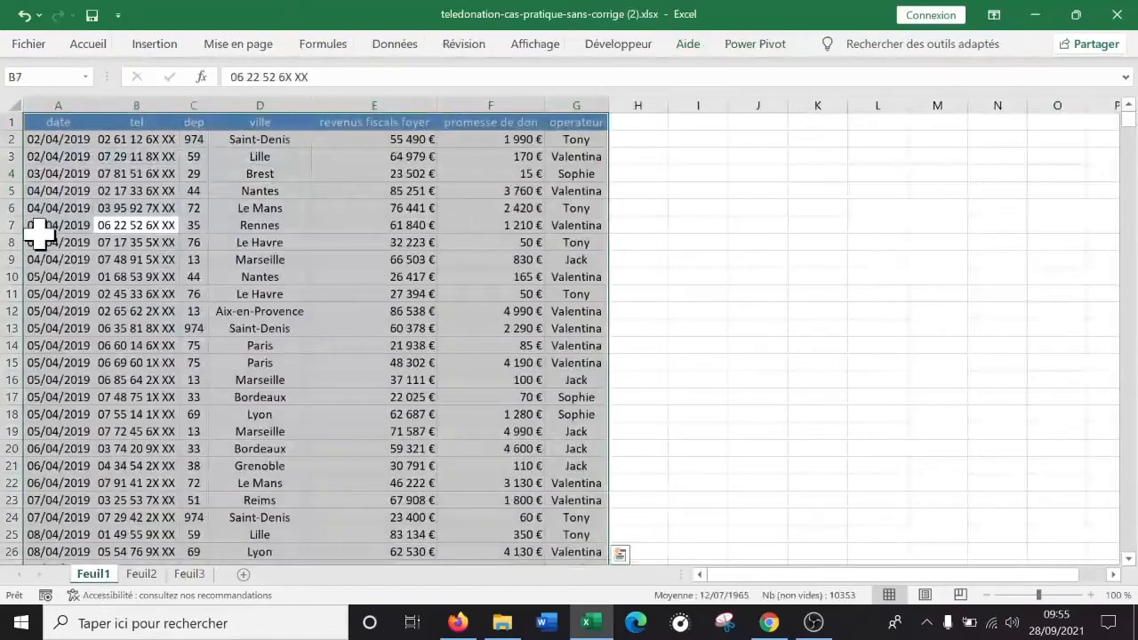
pyautogui.click(34, 135)
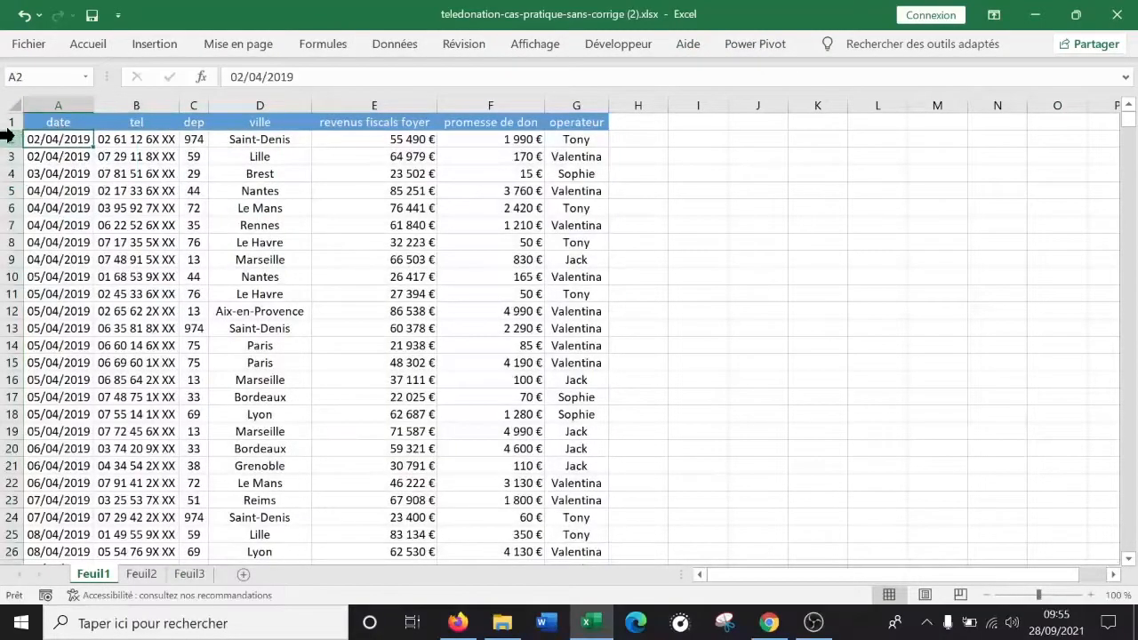
pyautogui.click(7, 139)
pyautogui.moveTo(1134, 146); pyautogui.dragTo(1133, 578)
pyautogui.scroll(-4, 363, 439)
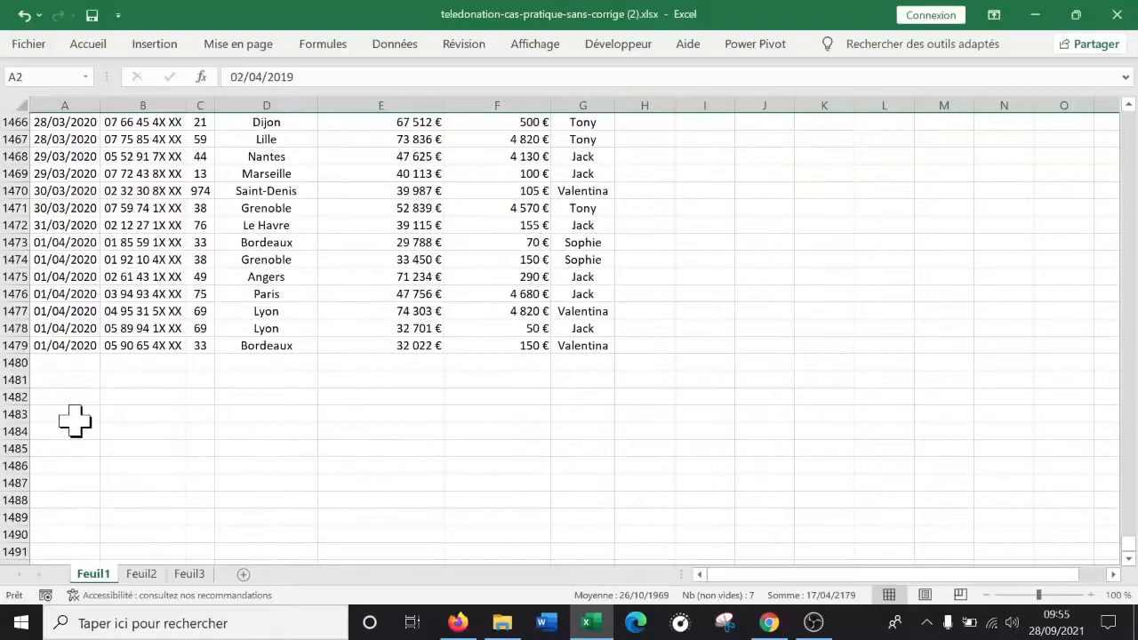
pyautogui.click(4, 346)
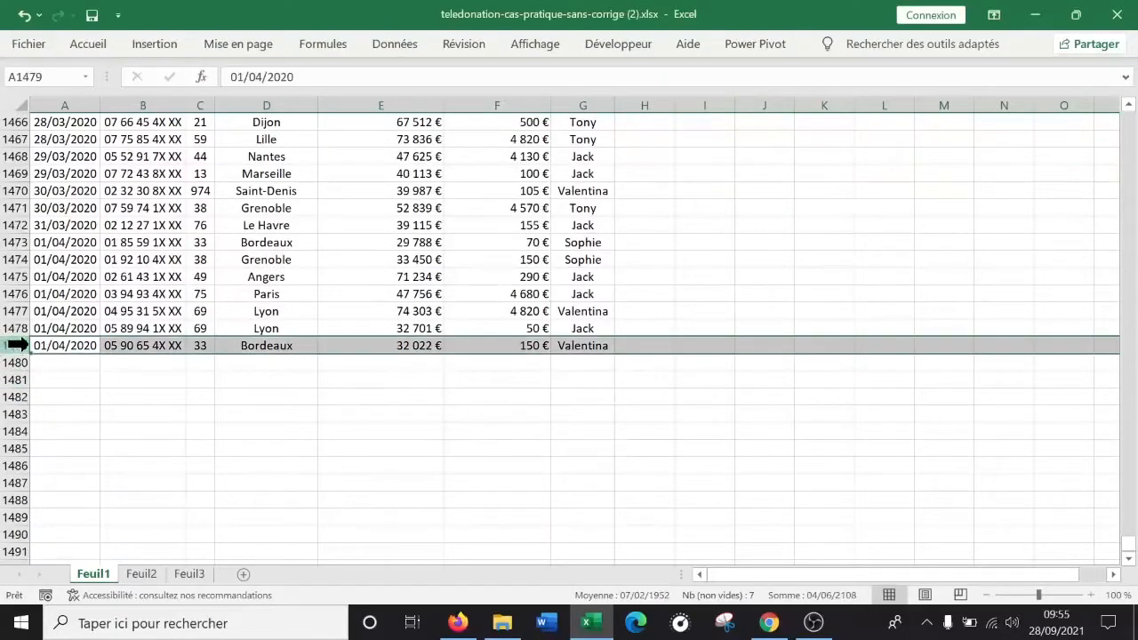
pyautogui.click(191, 574)
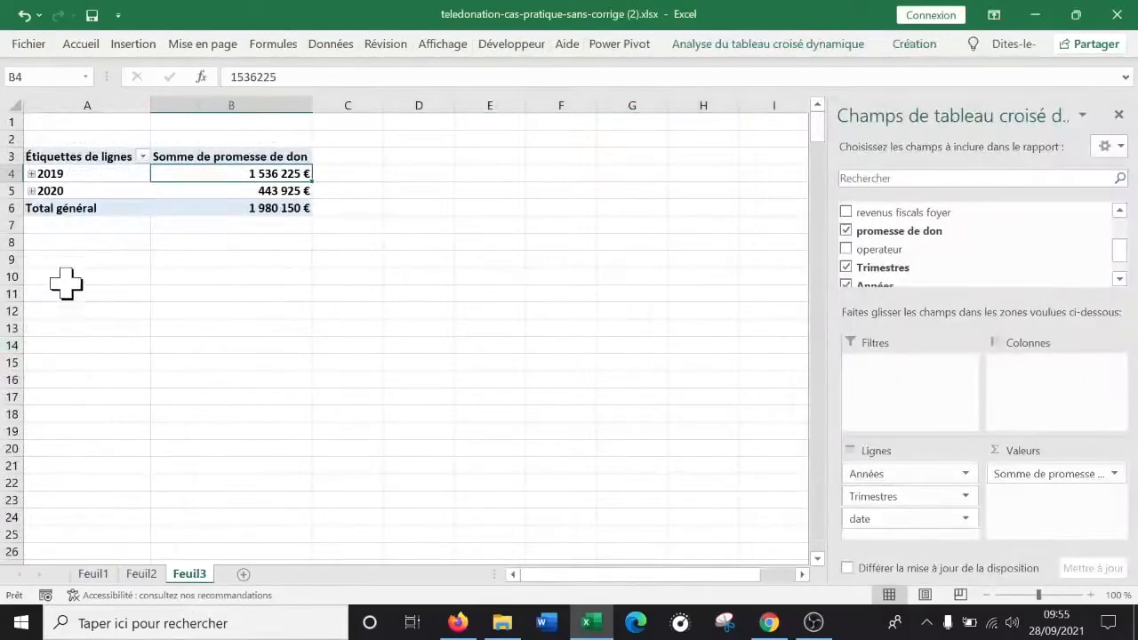
pyautogui.click(93, 185)
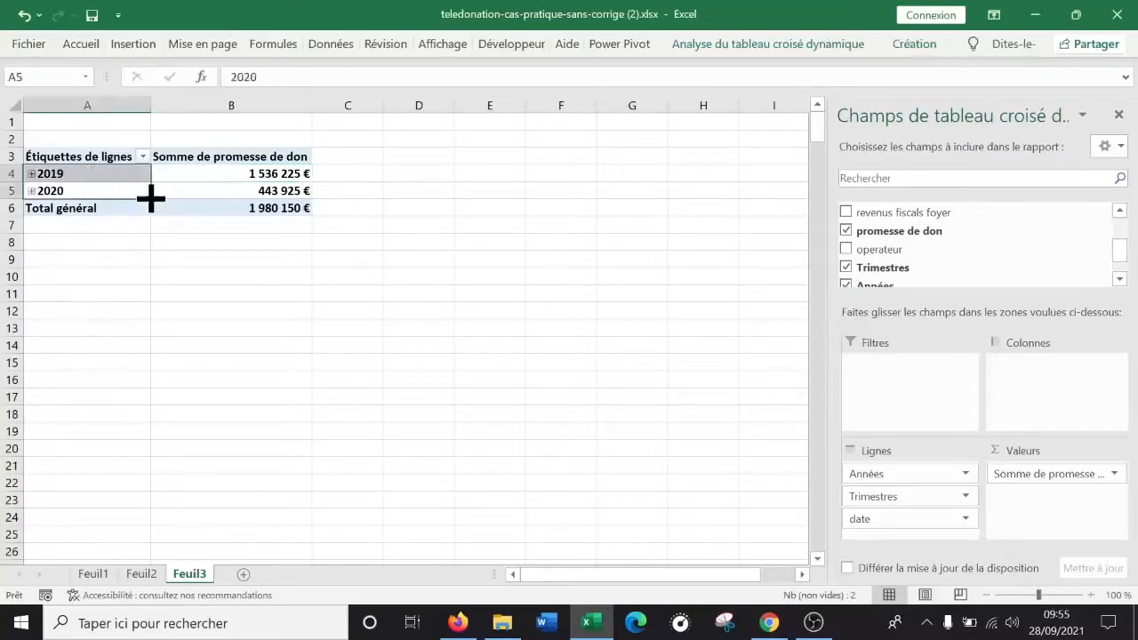
# Expand the 2019 and 2020 rows of the pivot table to show the pledge sums by quarter
pyautogui.click(232, 192)
pyautogui.click(228, 172)
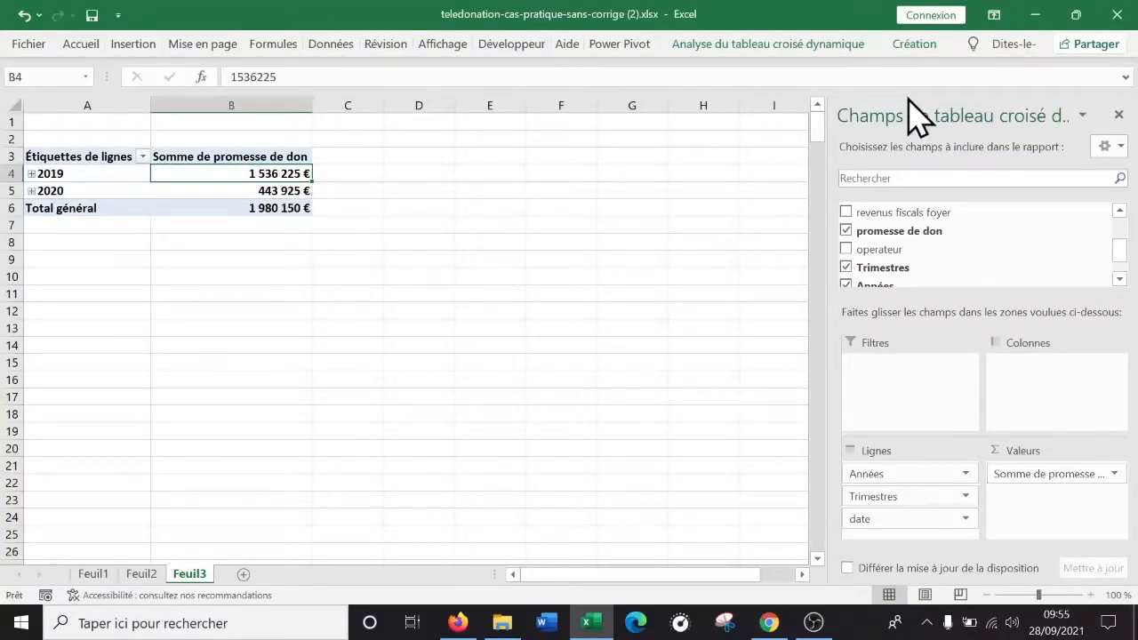
pyautogui.click(31, 173)
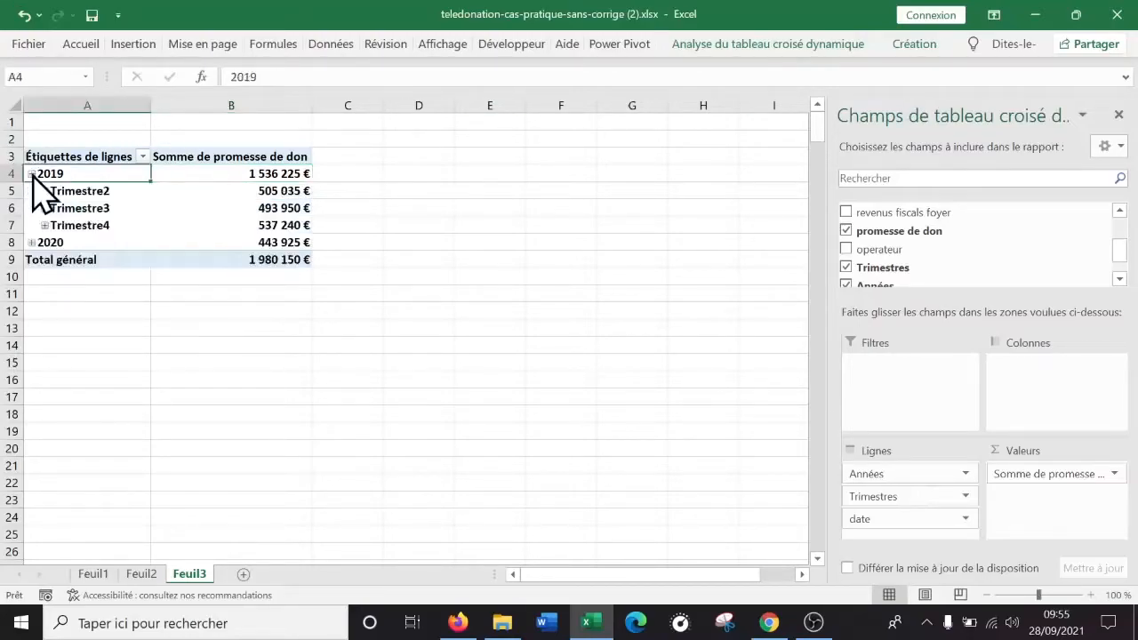
pyautogui.click(31, 241)
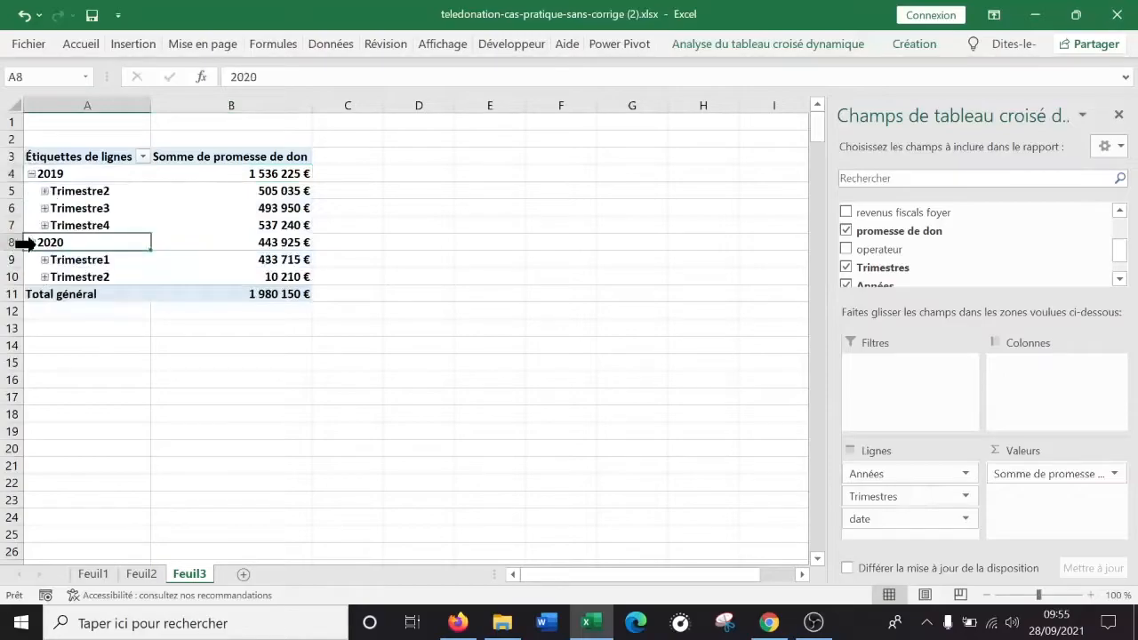
# Expand Trimestre2, Trimestre3 and Trimestre4 of 2019 to show the pledge sums by month
pyautogui.click(44, 191)
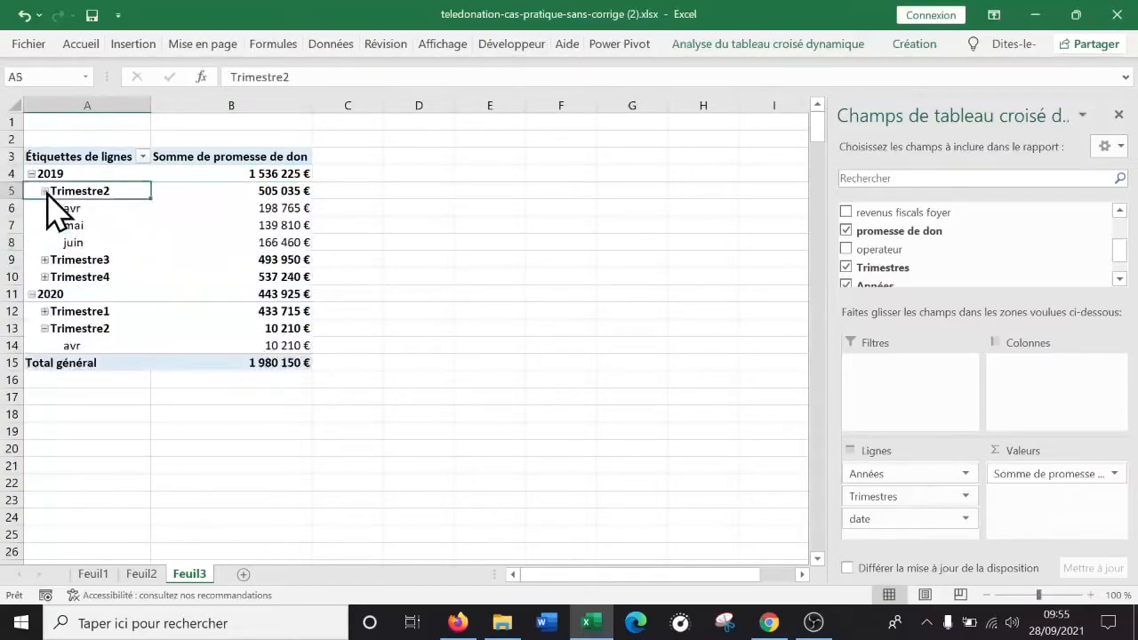
pyautogui.click(40, 260)
pyautogui.click(45, 260)
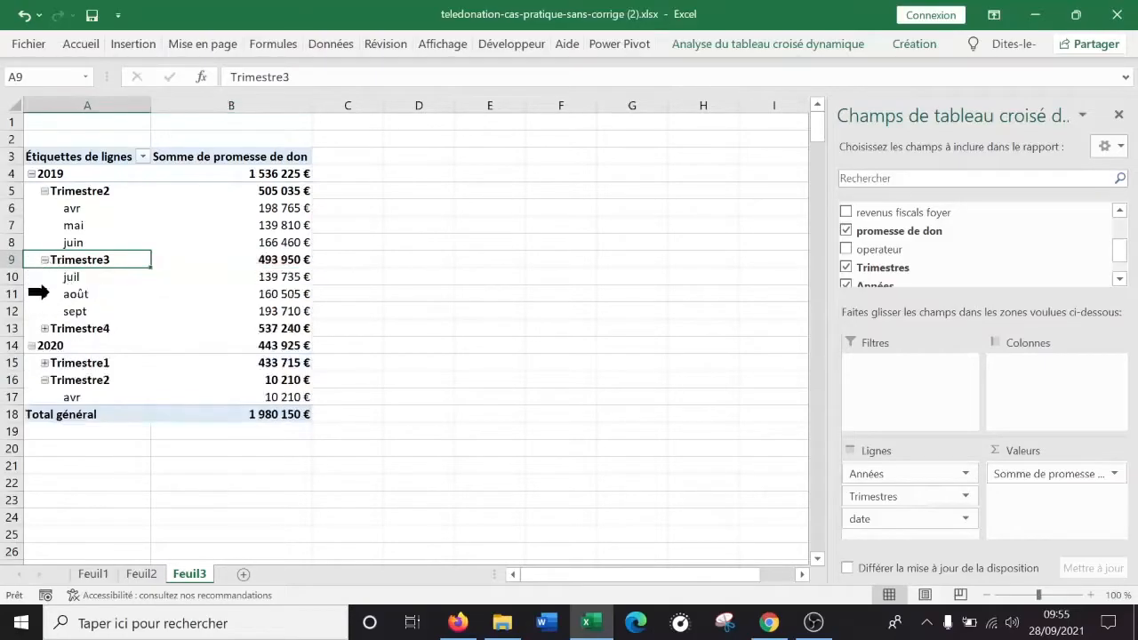
pyautogui.click(44, 328)
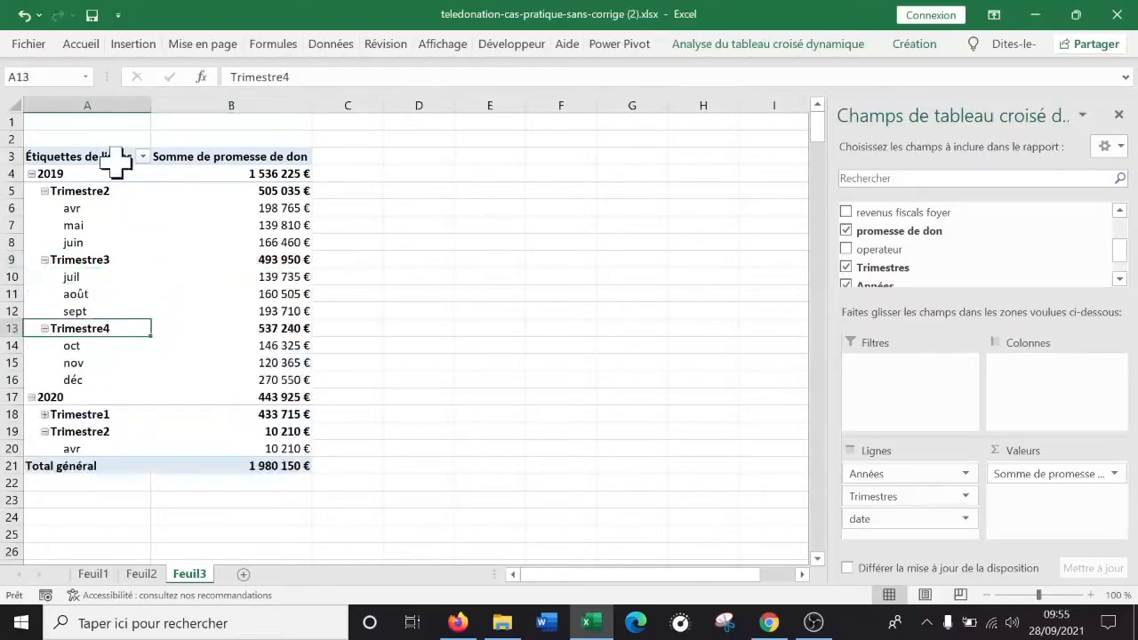
# Remove the Trimestres and Années fields from the pivot table rows, keeping only the date field
pyautogui.click(101, 218)
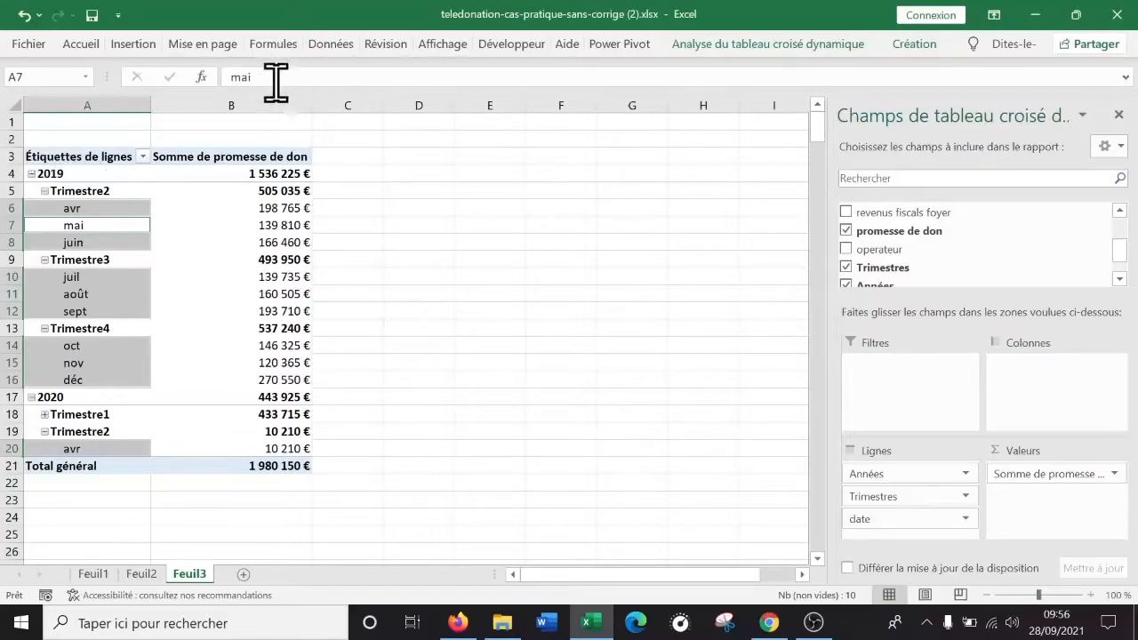
pyautogui.click(96, 193)
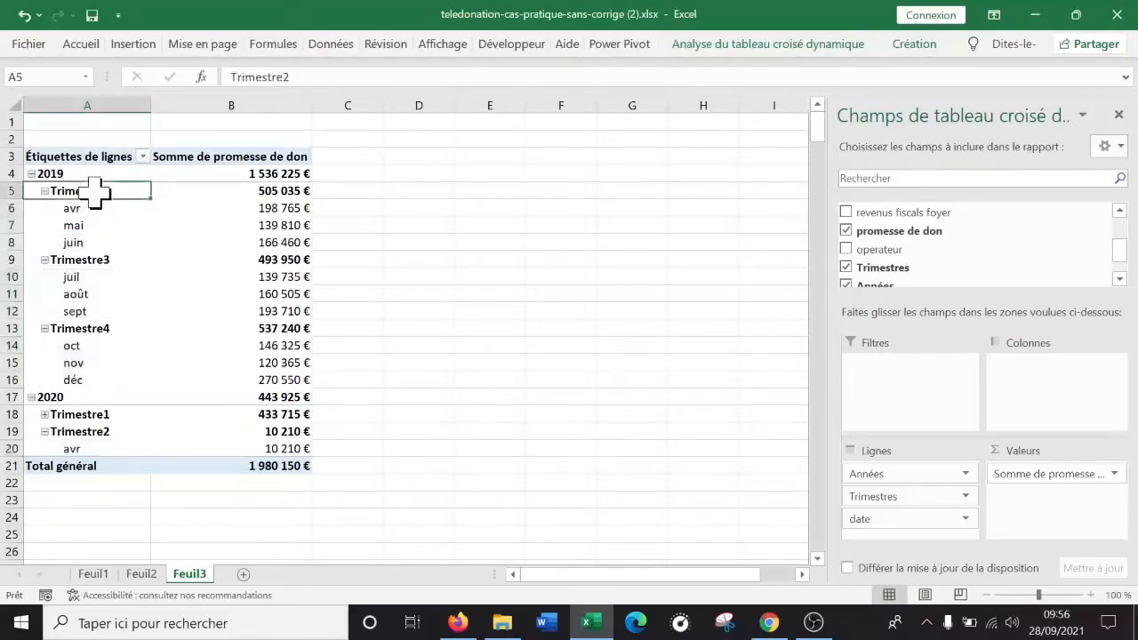
pyautogui.click(11, 190)
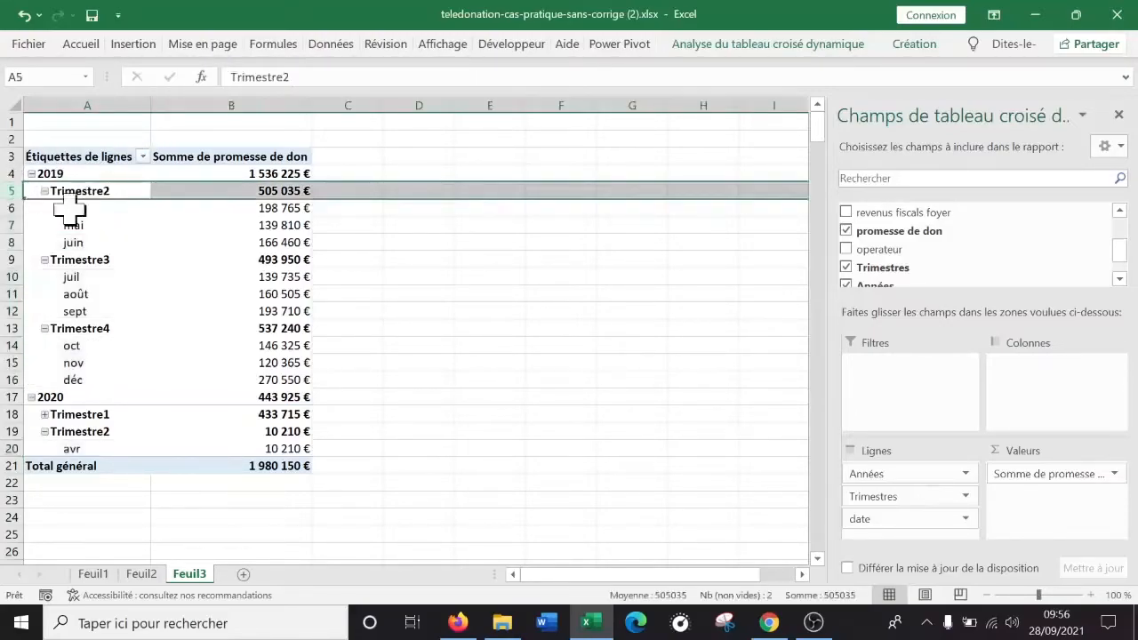
pyautogui.click(964, 498)
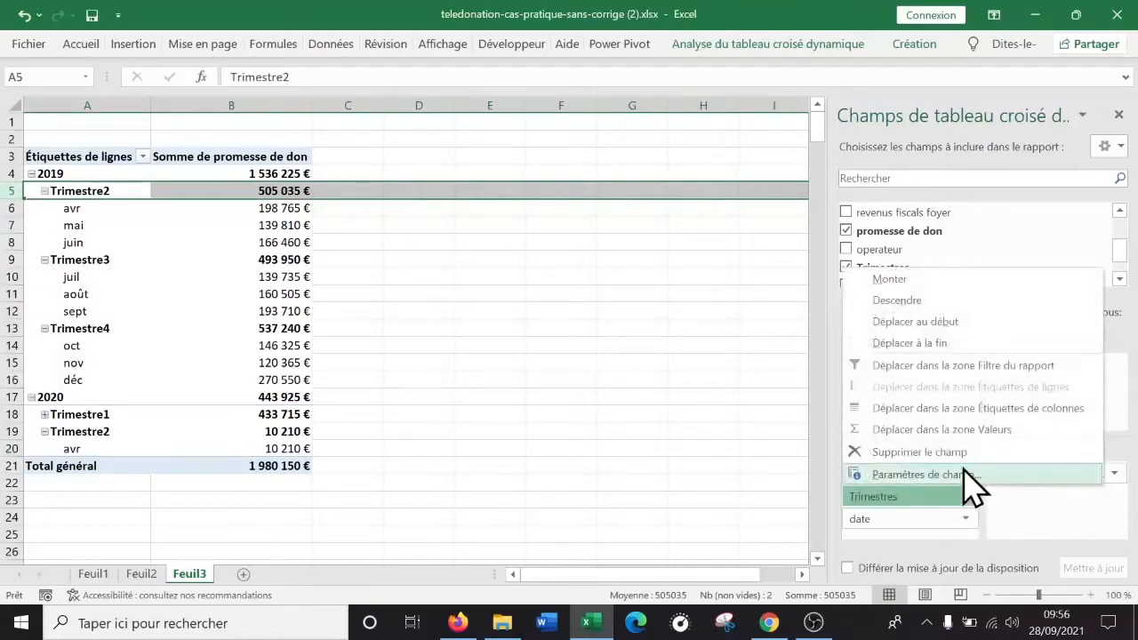
pyautogui.click(943, 451)
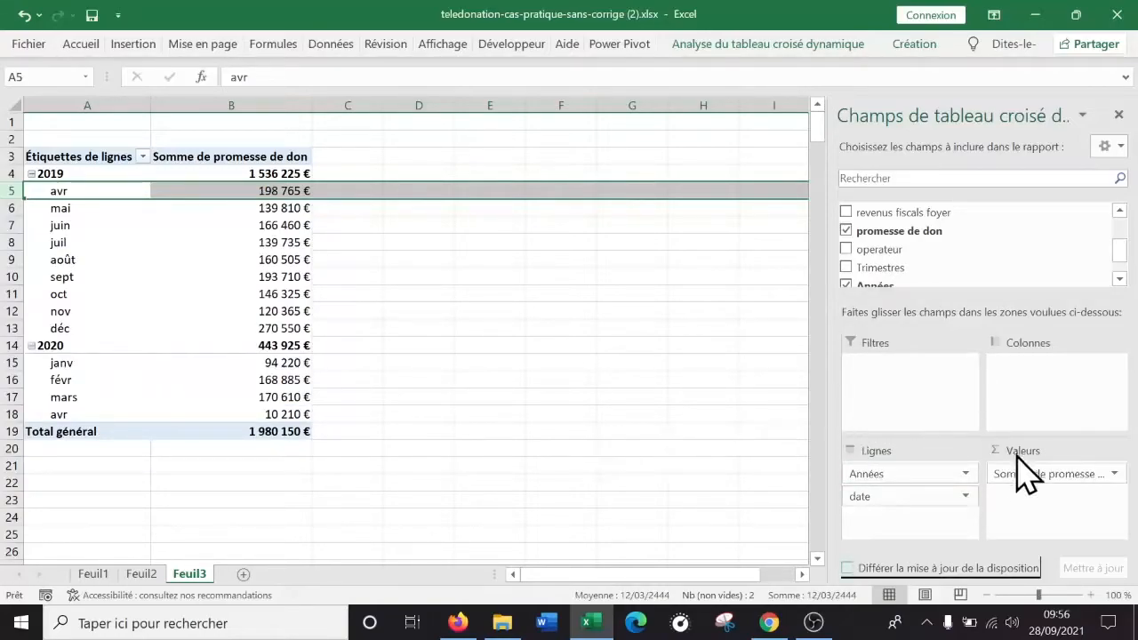
pyautogui.click(965, 473)
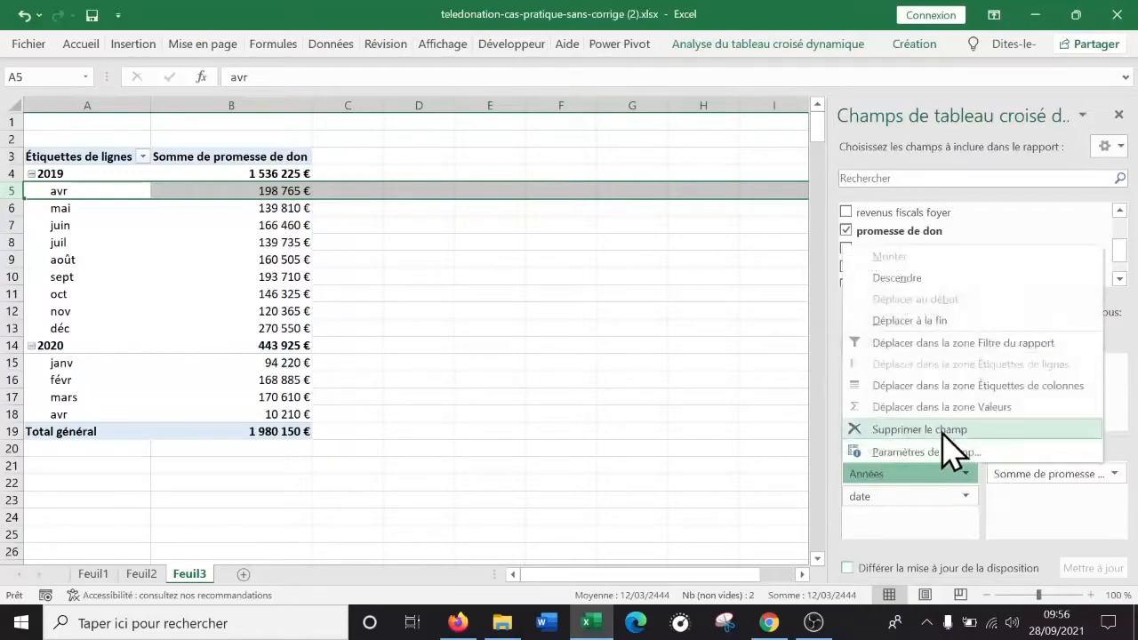
pyautogui.click(941, 431)
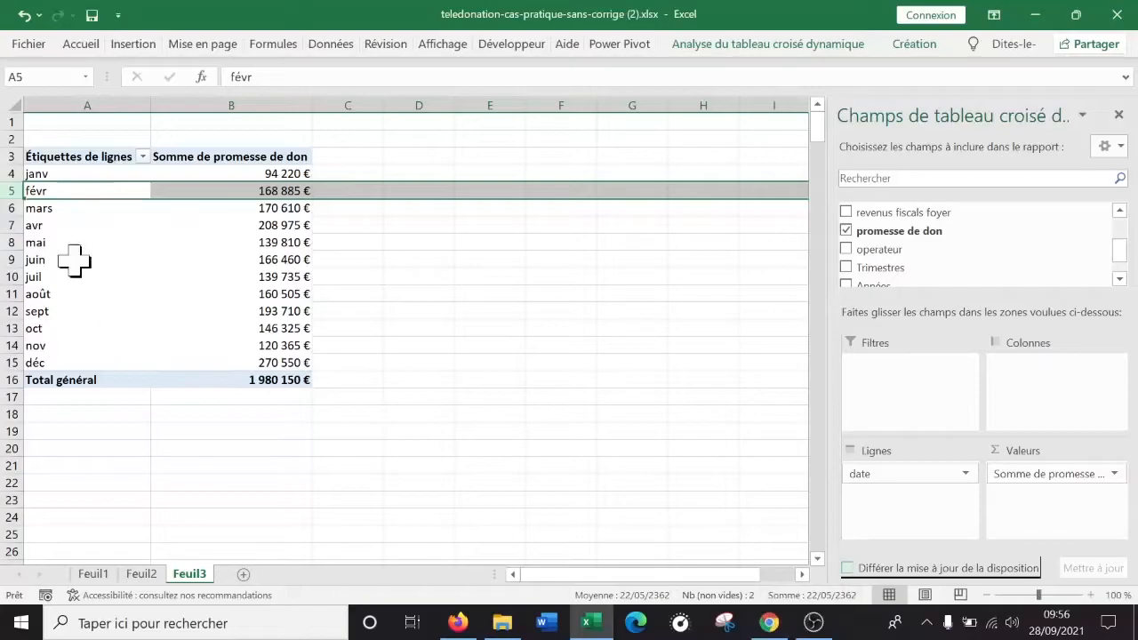
# Apply blue gradient data bars to the monthly pledge sums in B4:B15, excluding the grand total
pyautogui.click(106, 343)
pyautogui.click(95, 362)
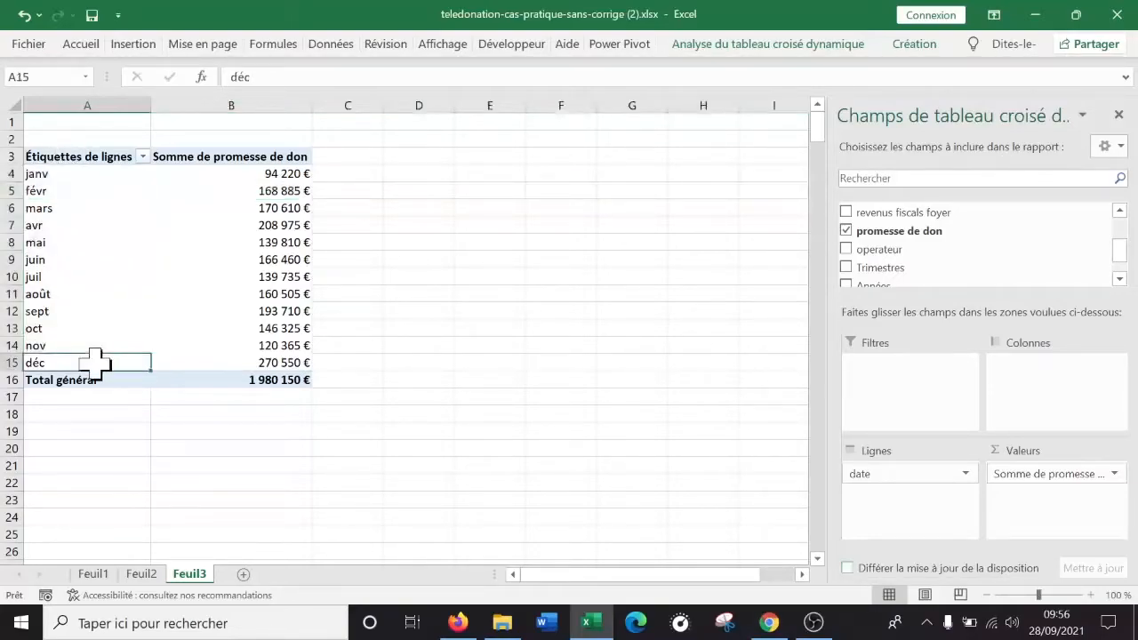
pyautogui.click(278, 346)
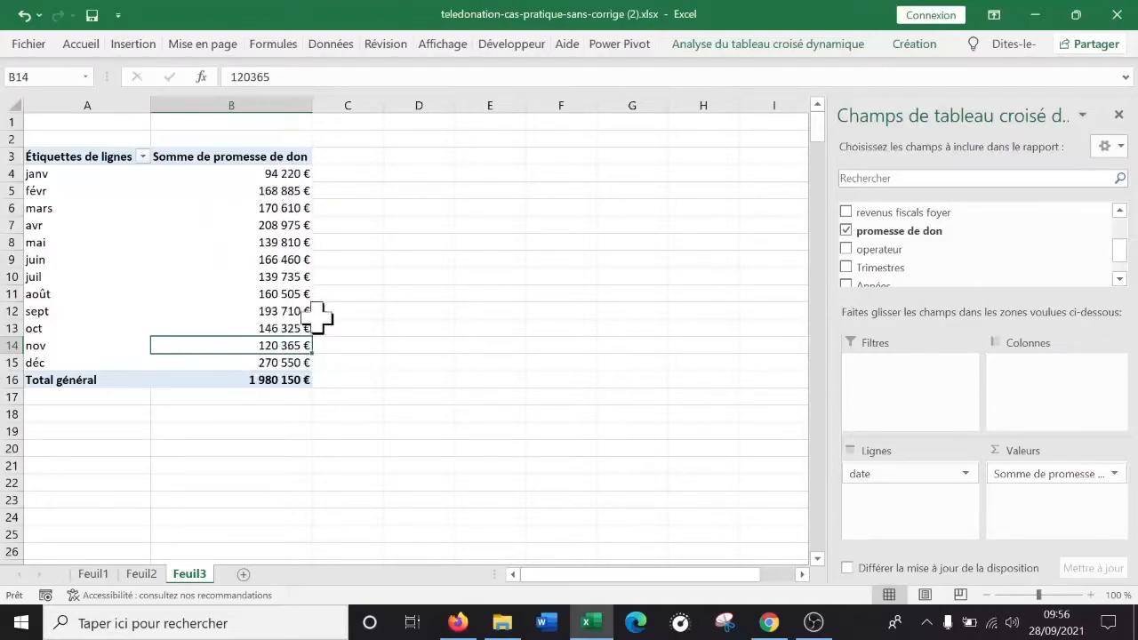
pyautogui.moveTo(228, 171); pyautogui.dragTo(240, 363)
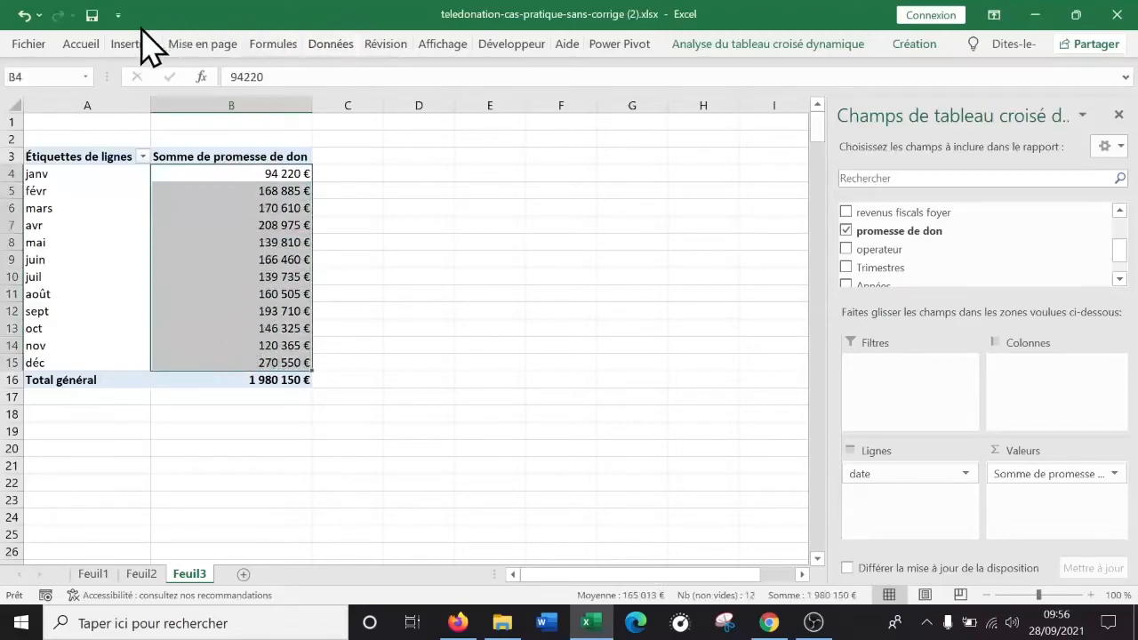
pyautogui.click(81, 44)
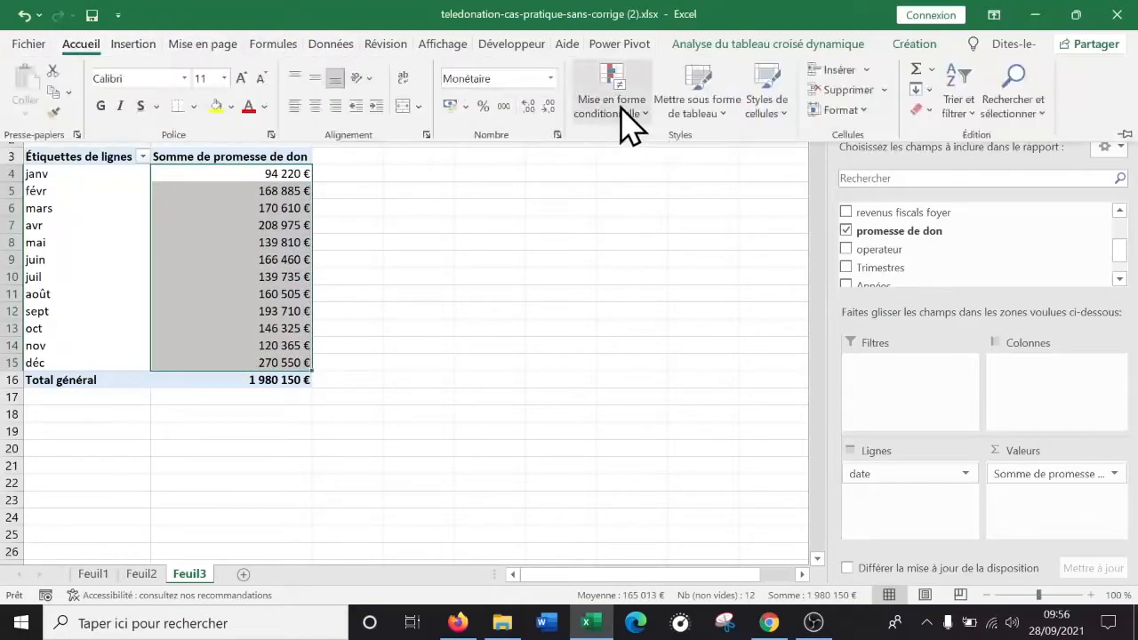
pyautogui.click(623, 111)
pyautogui.moveTo(762, 246)
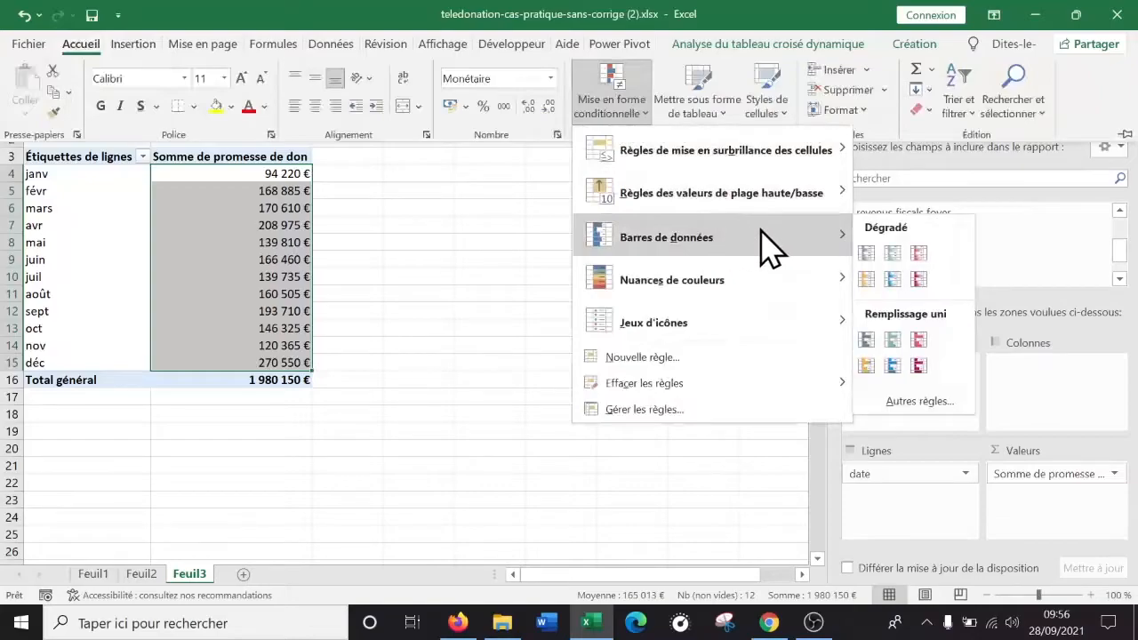
pyautogui.click(869, 260)
pyautogui.click(538, 295)
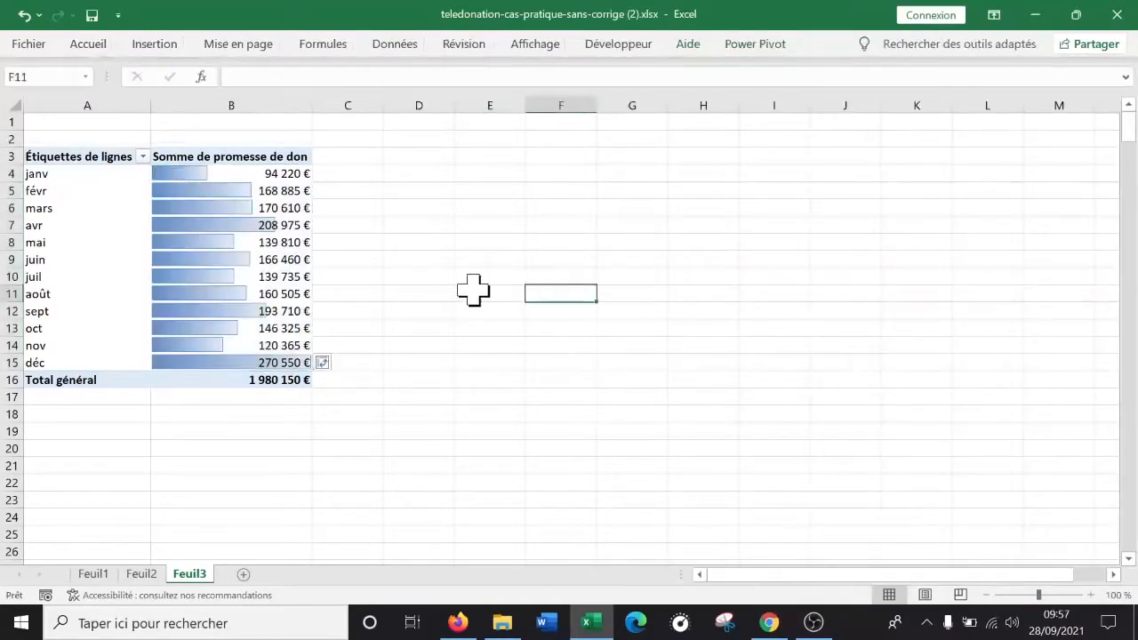
# Compare the monthly pledge sums using the data bars, examining the déc, sept, avr, janv and nov rows
pyautogui.click(3, 362)
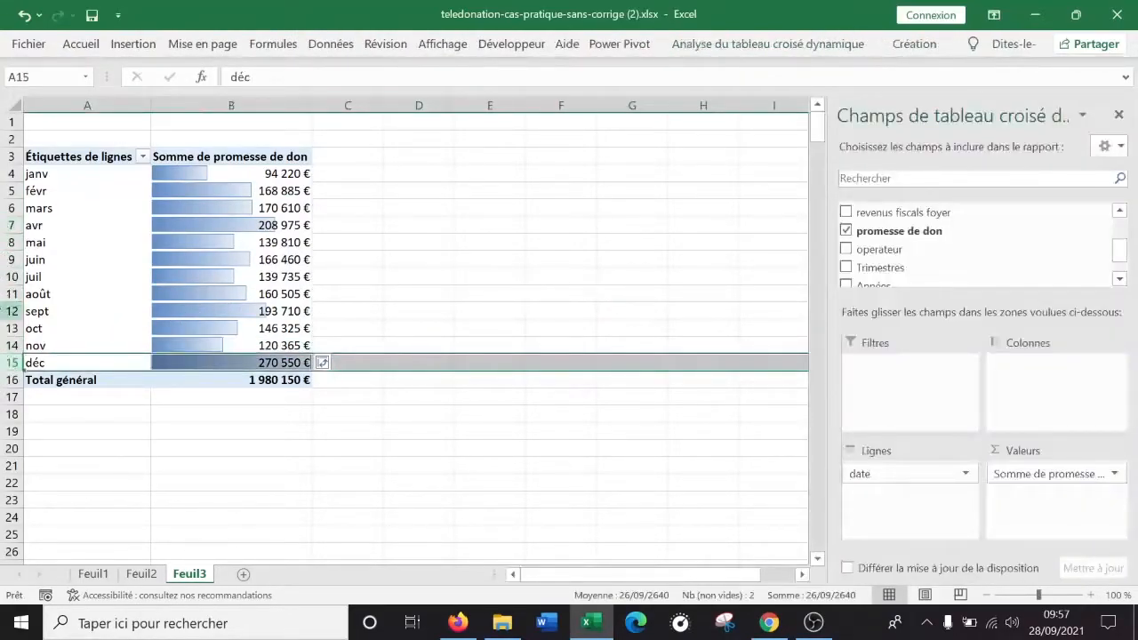
pyautogui.click(4, 311)
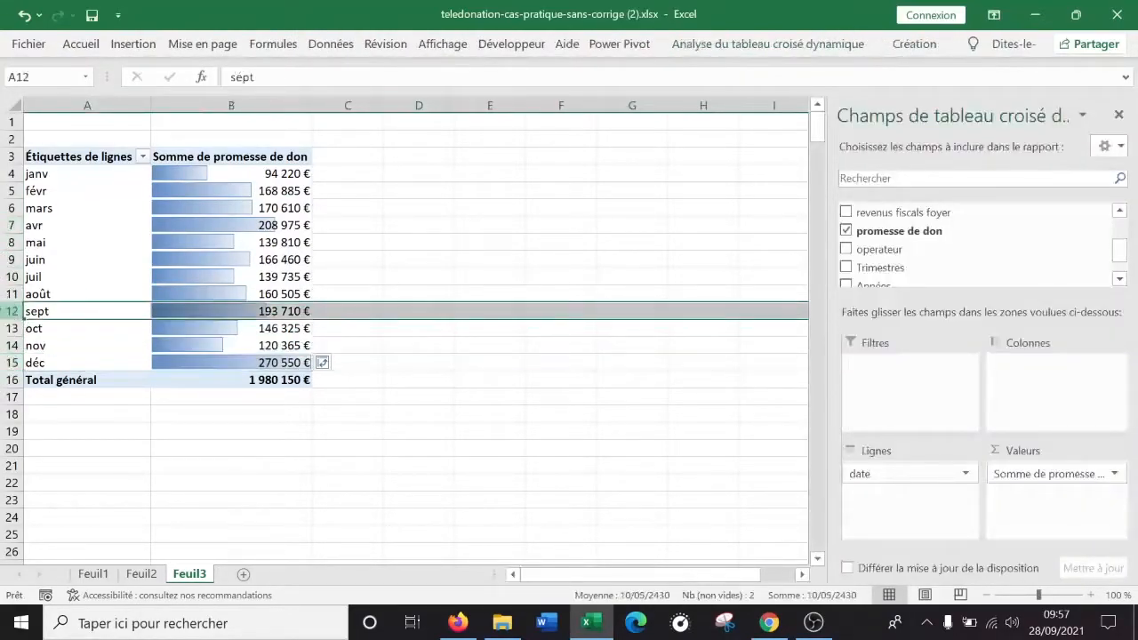
pyautogui.click(7, 226)
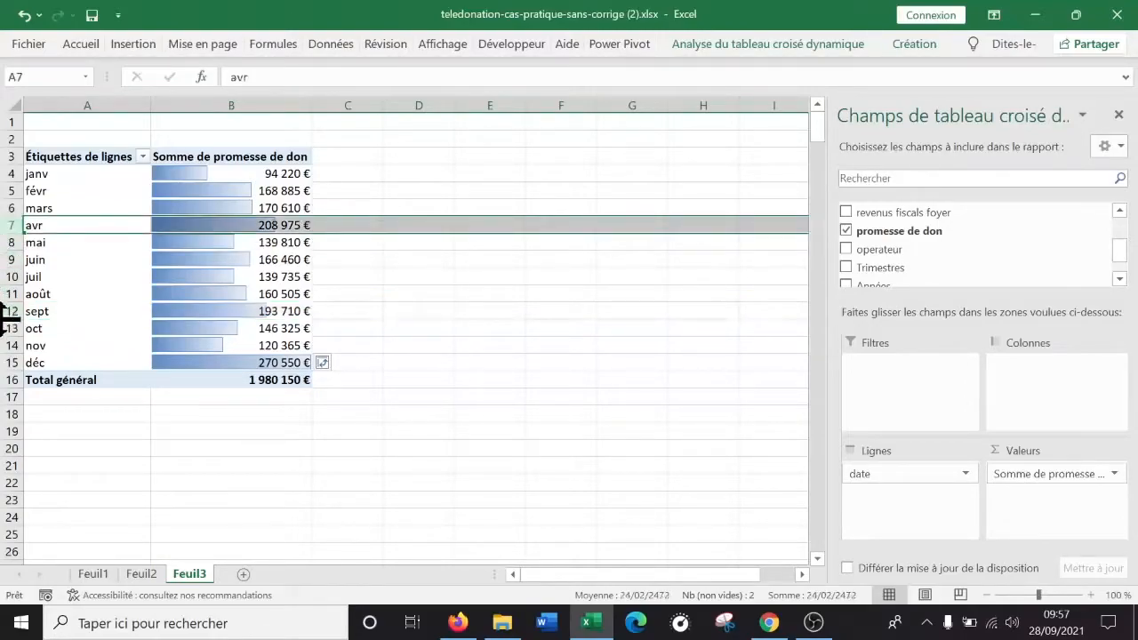
pyautogui.click(7, 311)
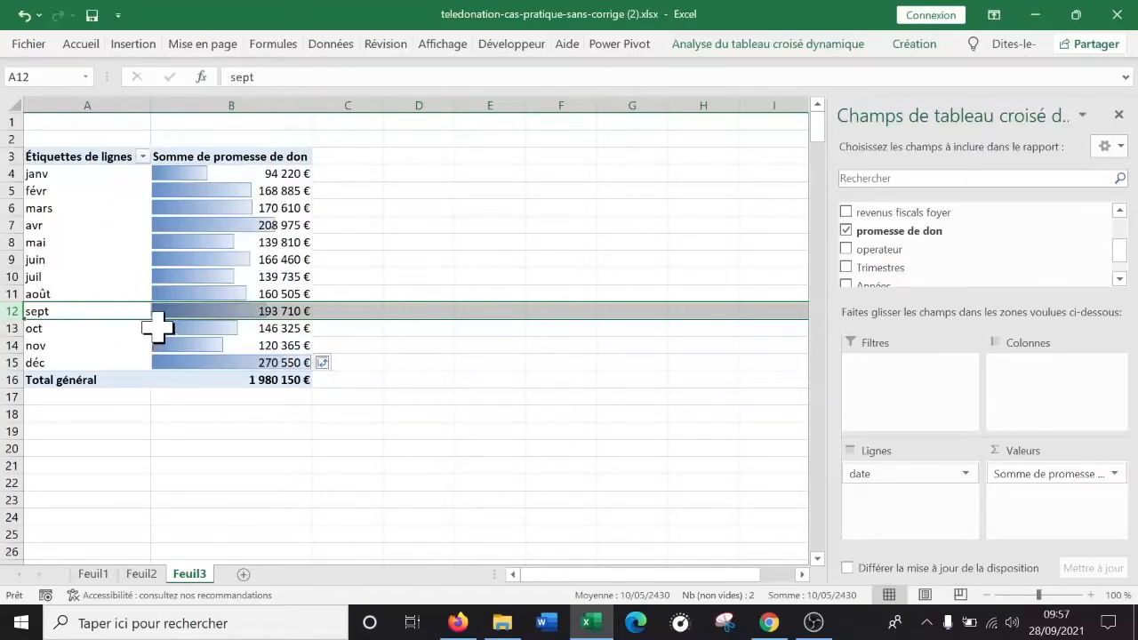
pyautogui.moveTo(169, 253)
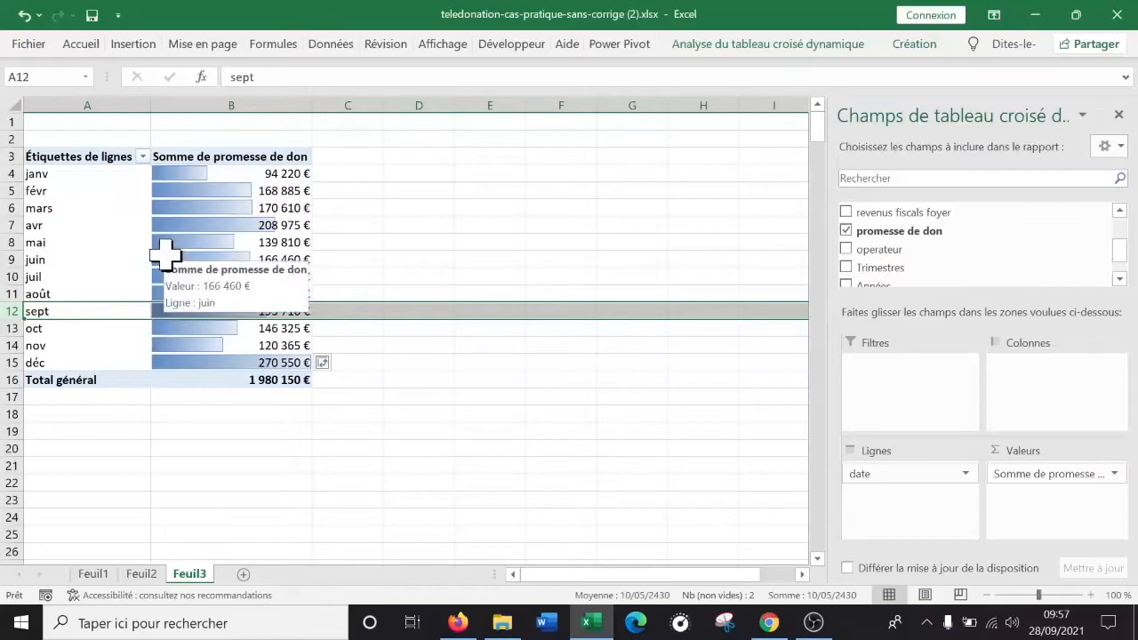
pyautogui.click(362, 260)
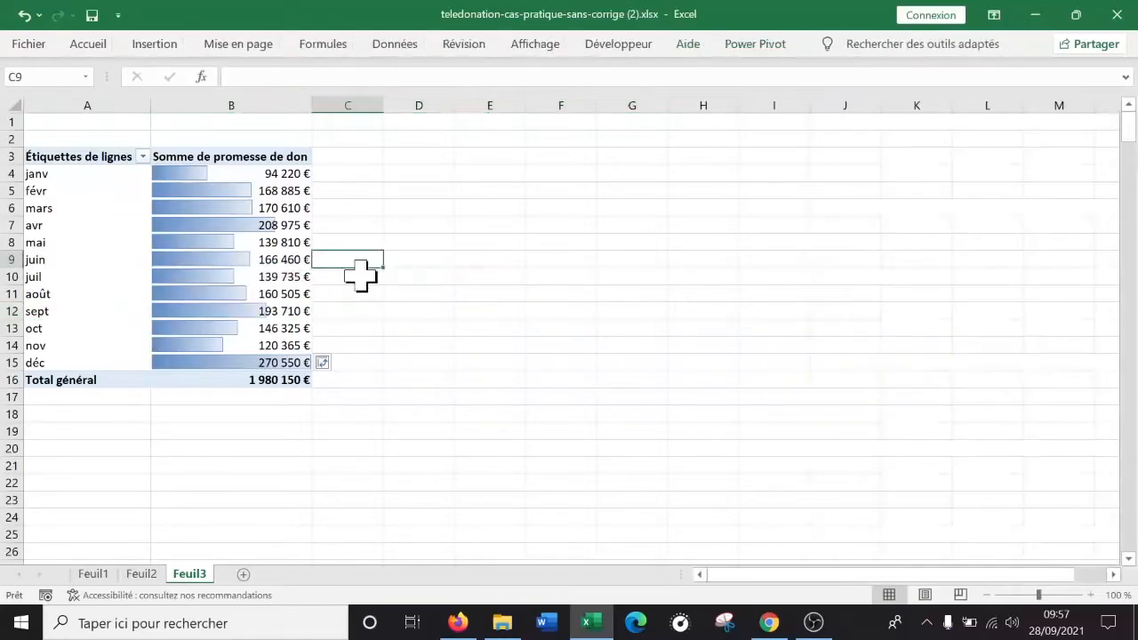
pyautogui.click(13, 363)
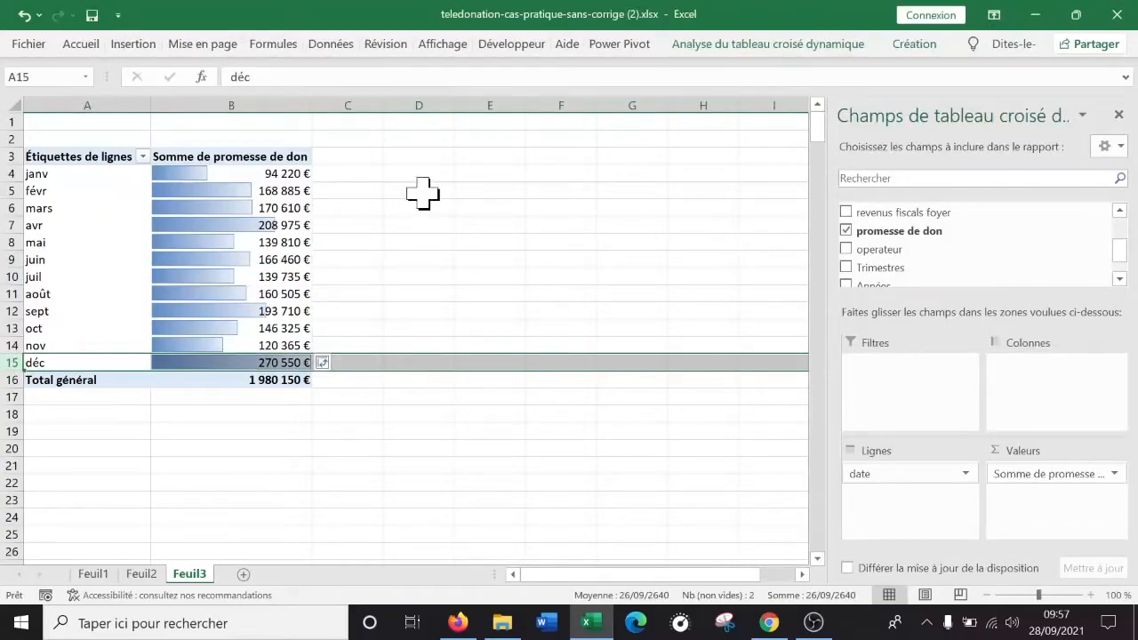
pyautogui.click(7, 174)
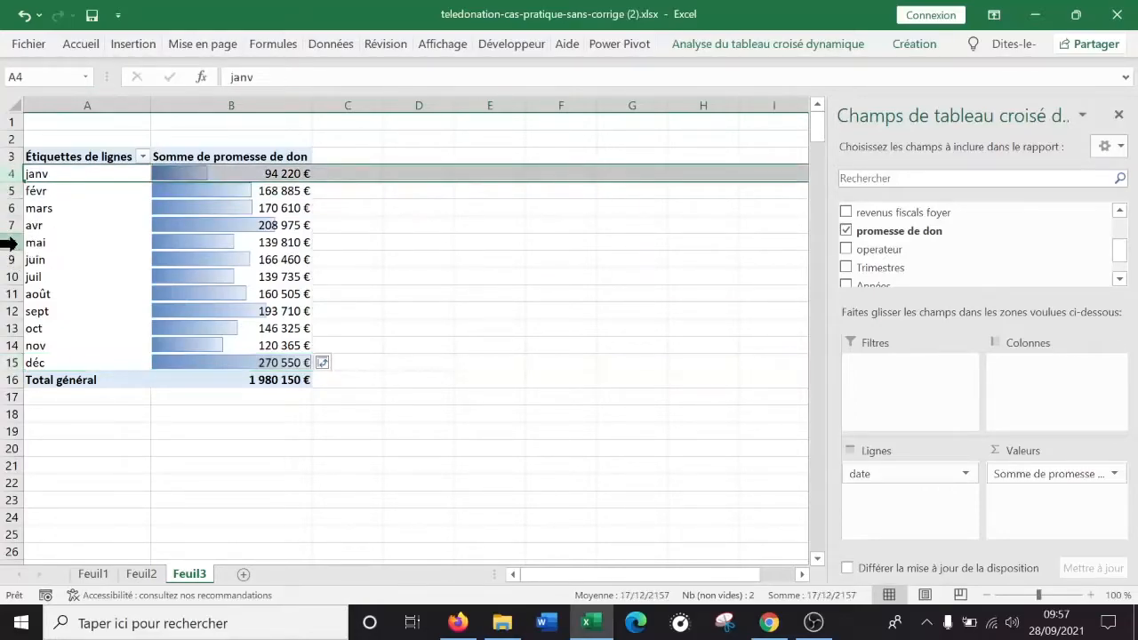
pyautogui.click(9, 346)
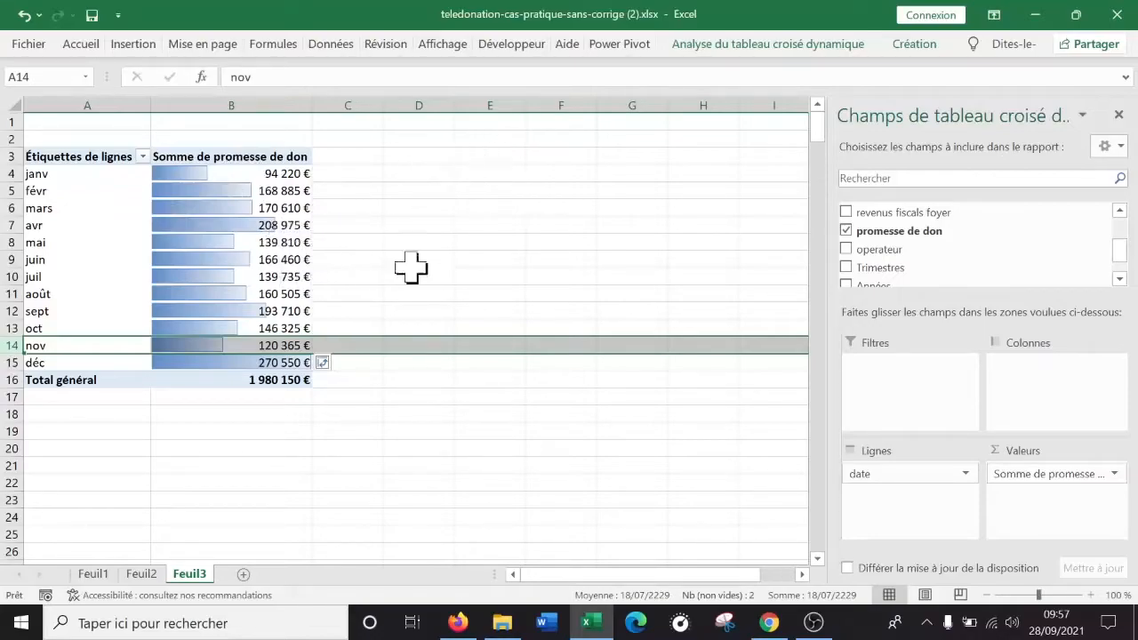
pyautogui.click(551, 223)
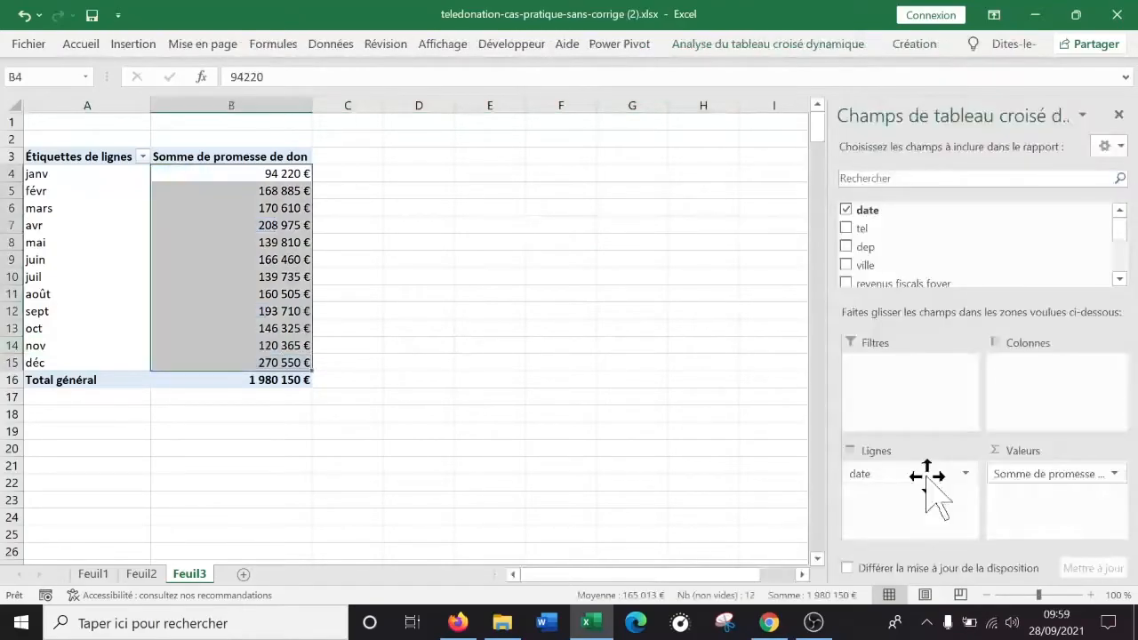
# Glance at the Feuil1 source data and add the operateur field as a report filter to the Feuil3 pivot table
pyautogui.click(93, 574)
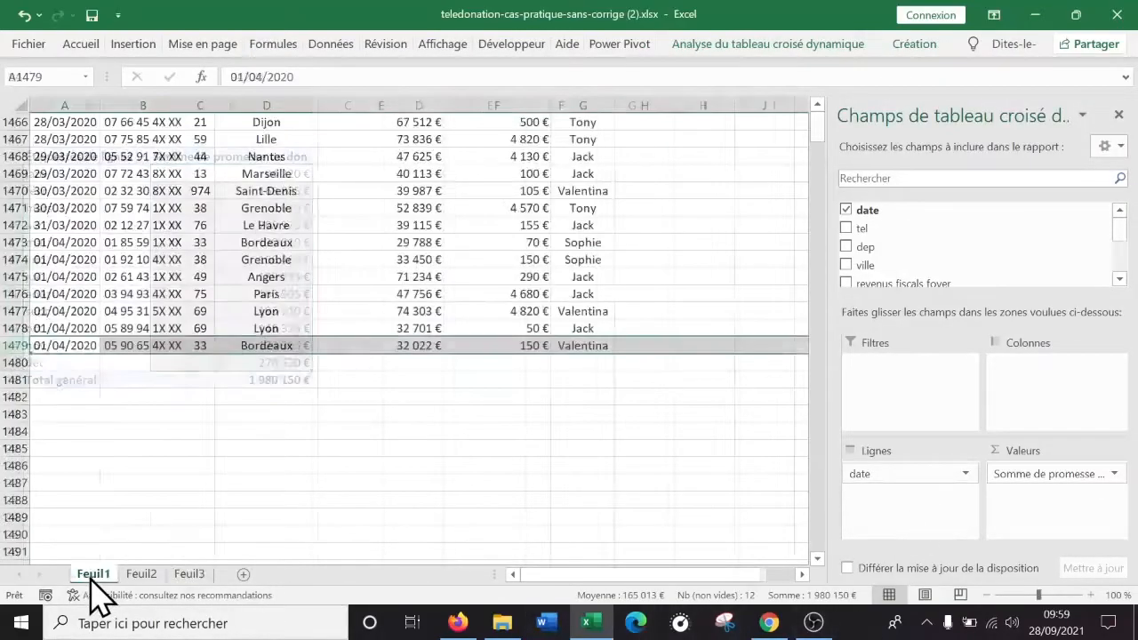
pyautogui.click(189, 573)
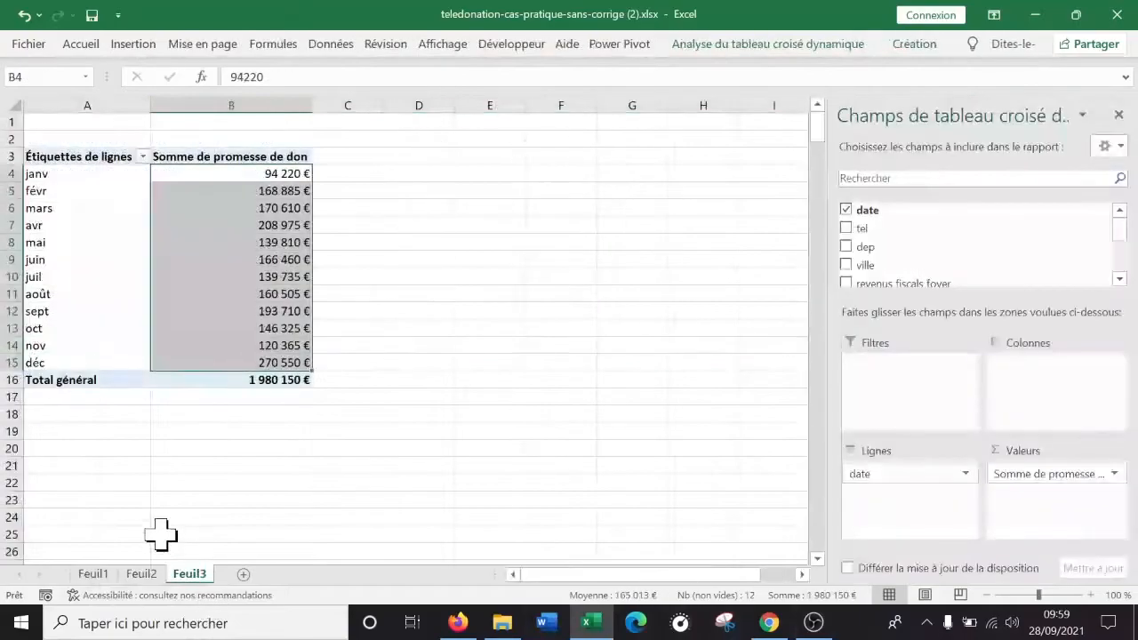
pyautogui.click(256, 174)
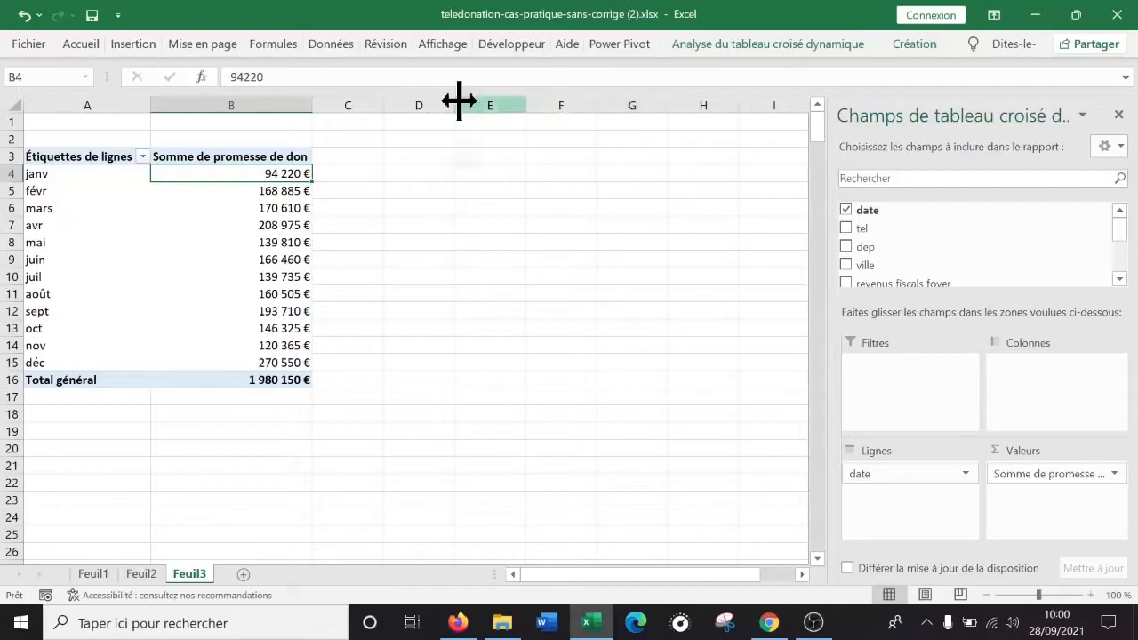
pyautogui.click(236, 225)
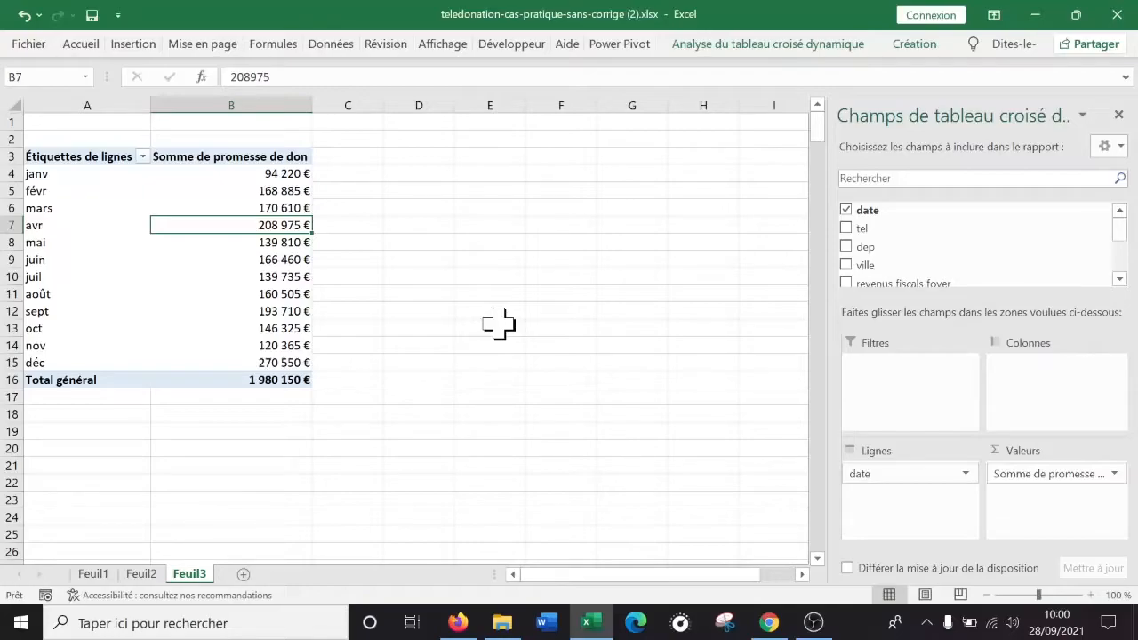
pyautogui.scroll(-3, 893, 265)
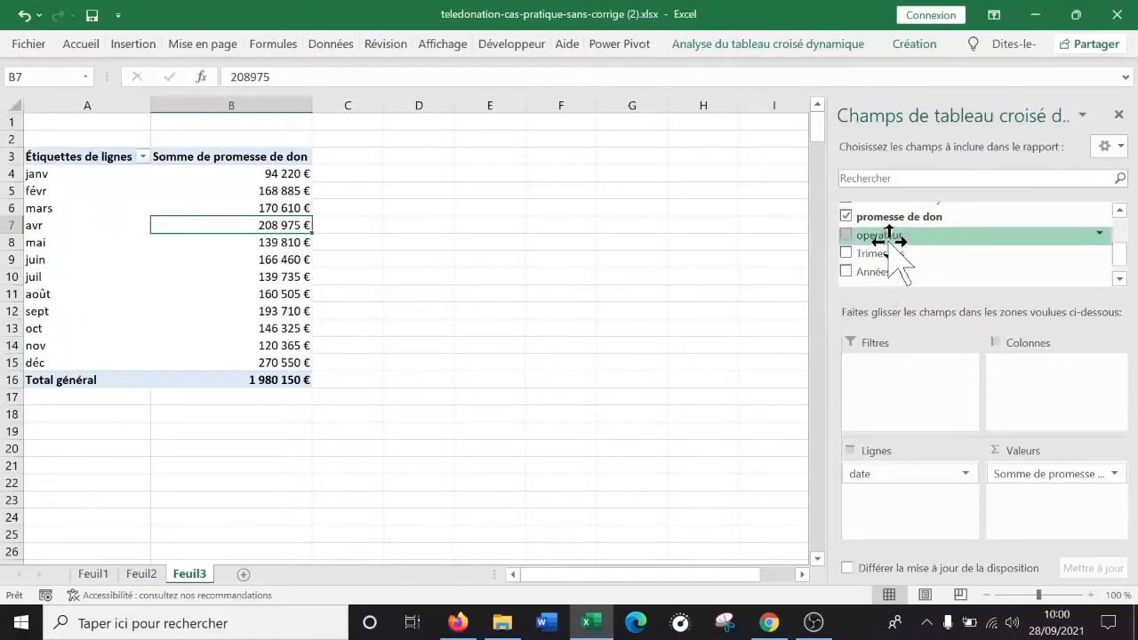
pyautogui.moveTo(890, 238); pyautogui.dragTo(918, 382)
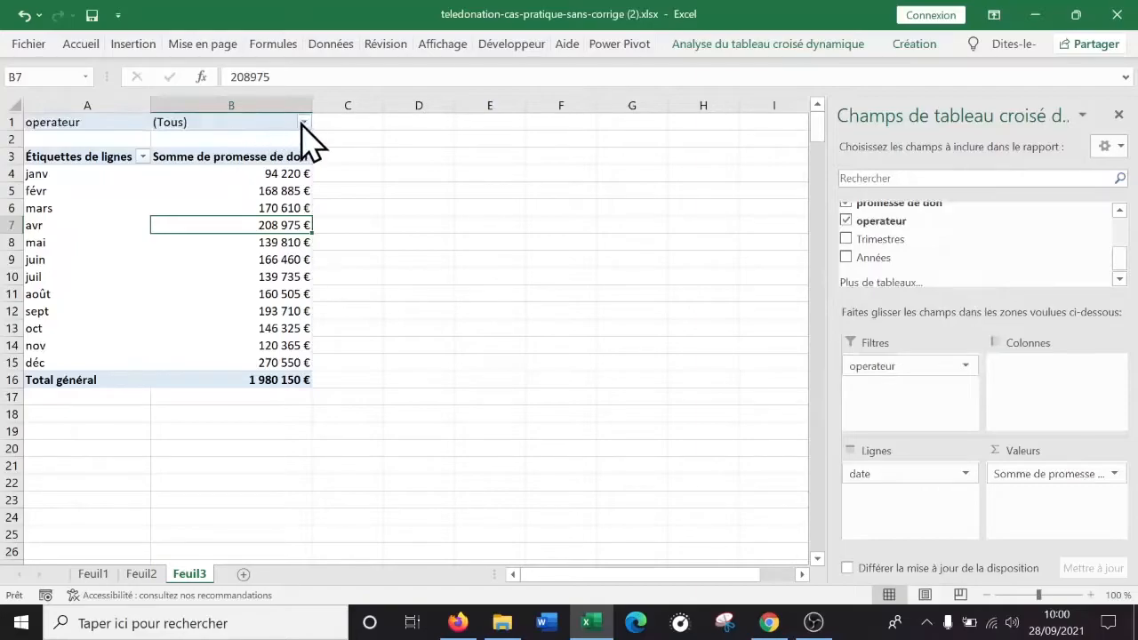
# Filter the Feuil3 pivot table to the first listed operator and apply blue gradient data bars to the monthly sums in B4:B15
pyautogui.click(304, 121)
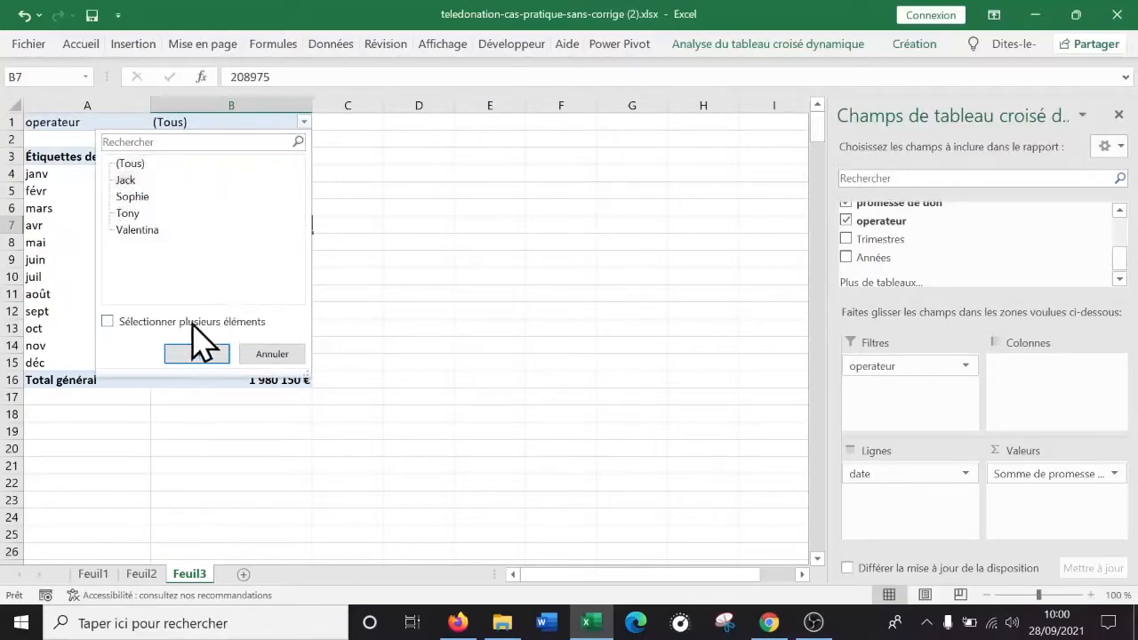
pyautogui.click(189, 352)
pyautogui.moveTo(240, 178); pyautogui.dragTo(241, 363)
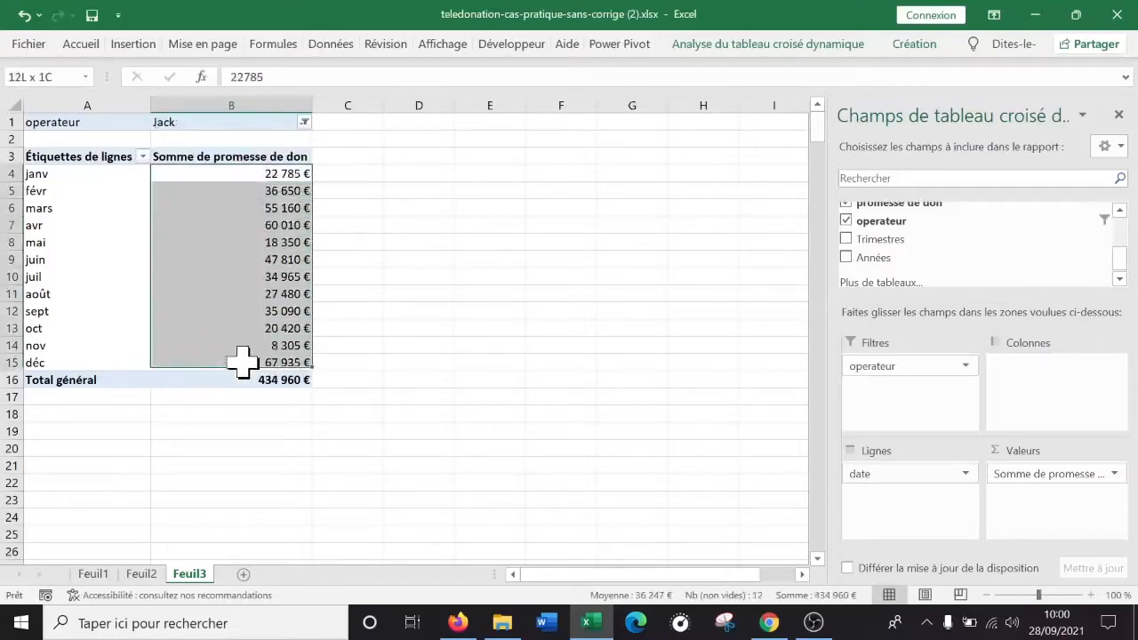
pyautogui.click(330, 44)
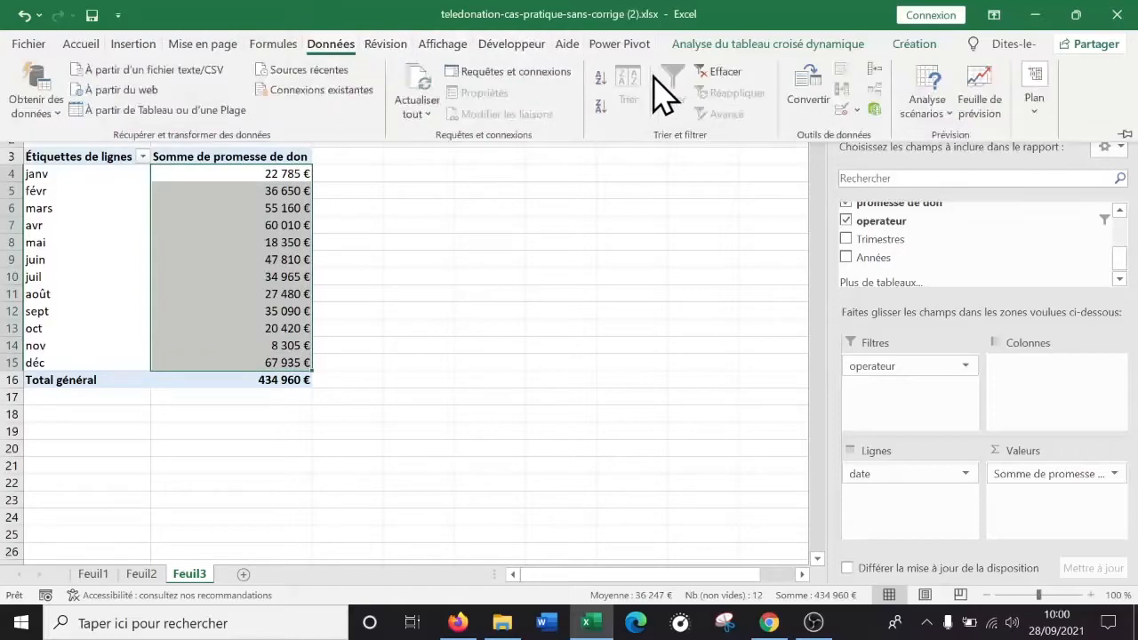
pyautogui.click(92, 44)
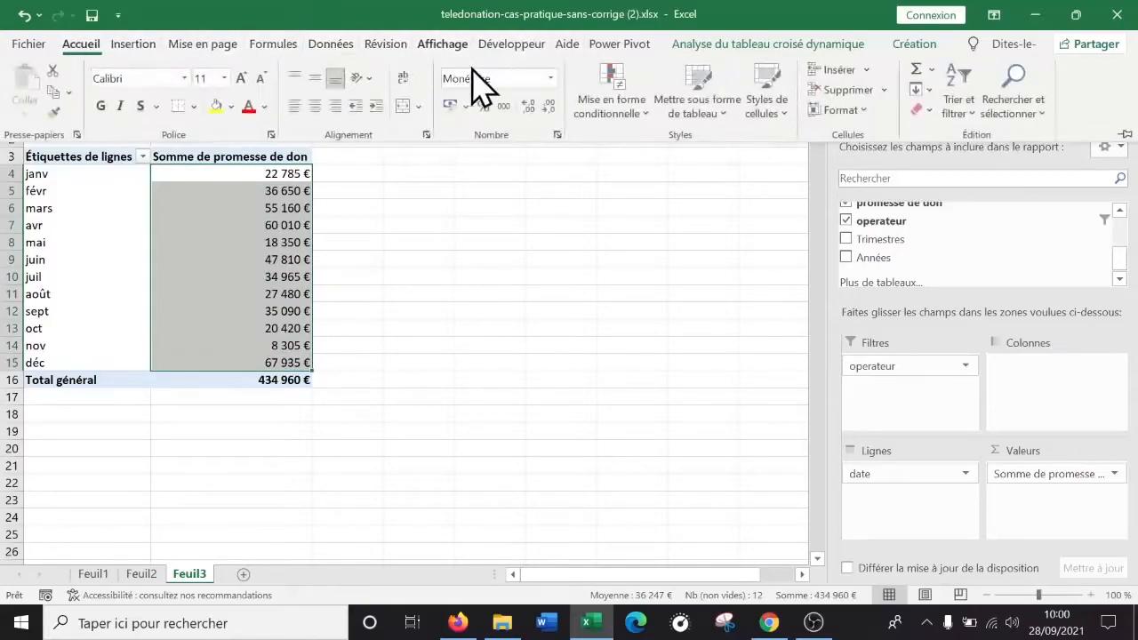
pyautogui.click(611, 109)
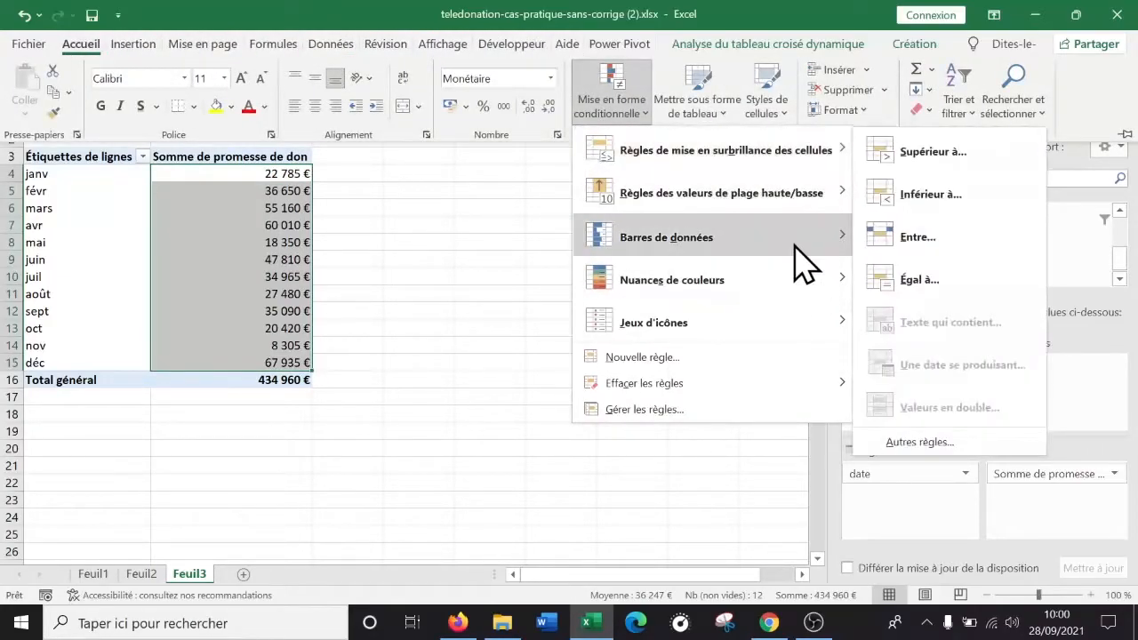
pyautogui.moveTo(816, 261)
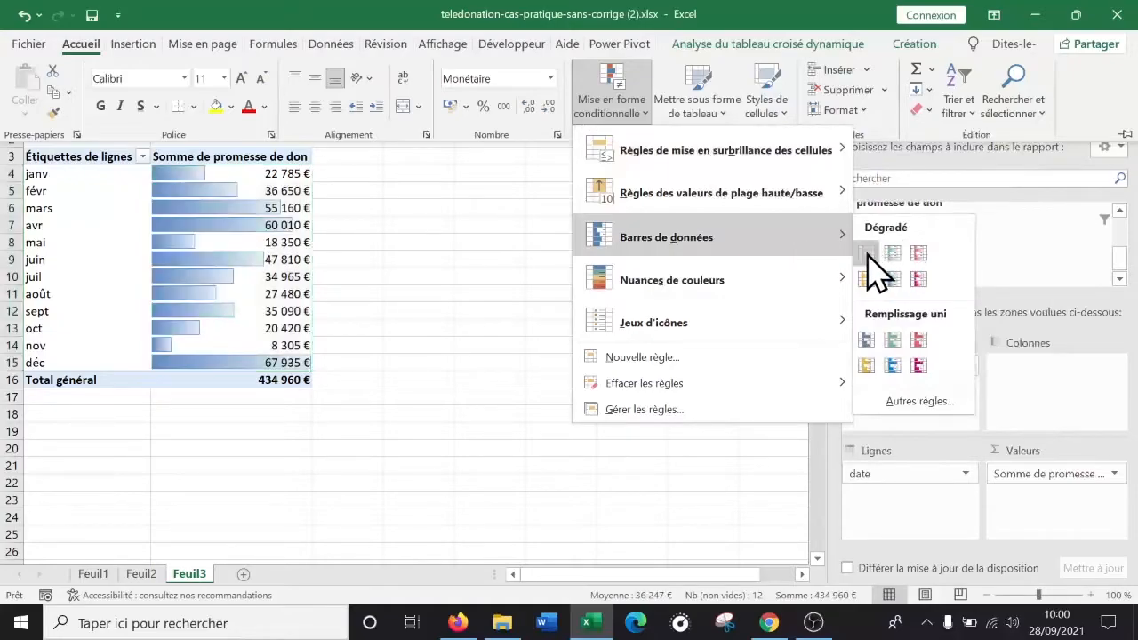
pyautogui.click(867, 254)
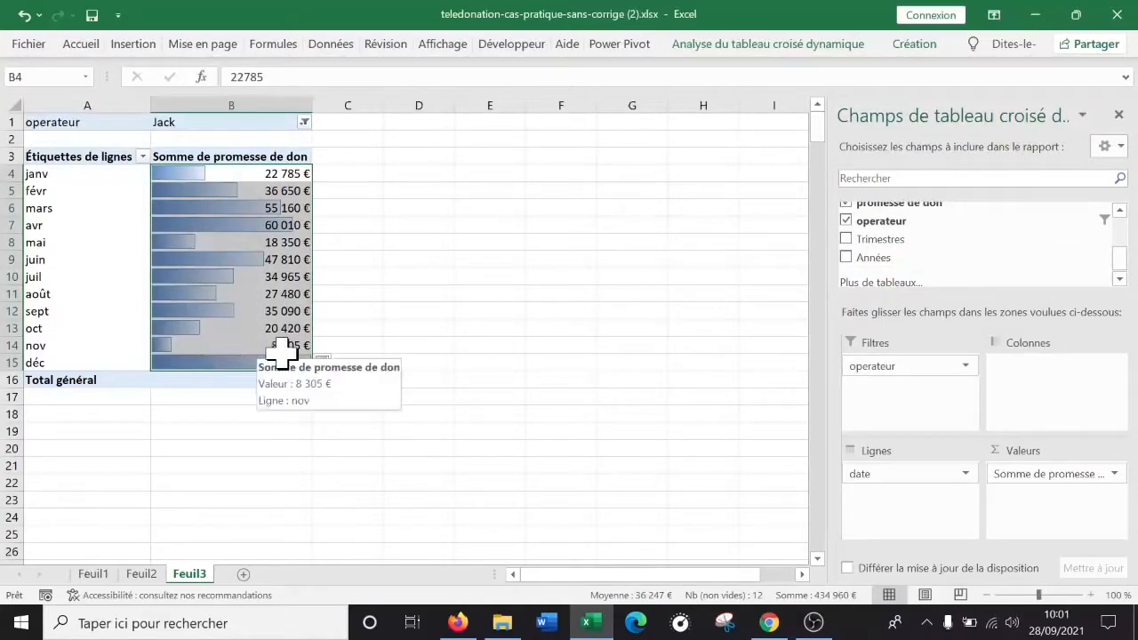
pyautogui.moveTo(5, 208); pyautogui.dragTo(6, 221)
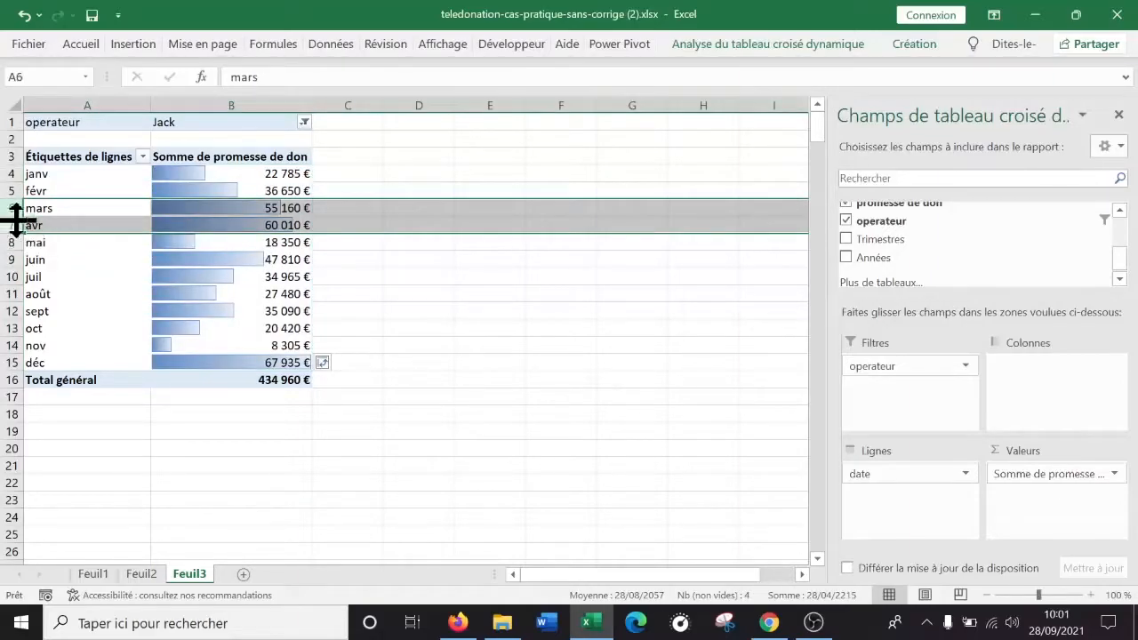
# Filter the pivot table to the second listed operator and highlight the juin row for inspection
pyautogui.click(304, 122)
pyautogui.click(131, 196)
pyautogui.click(198, 355)
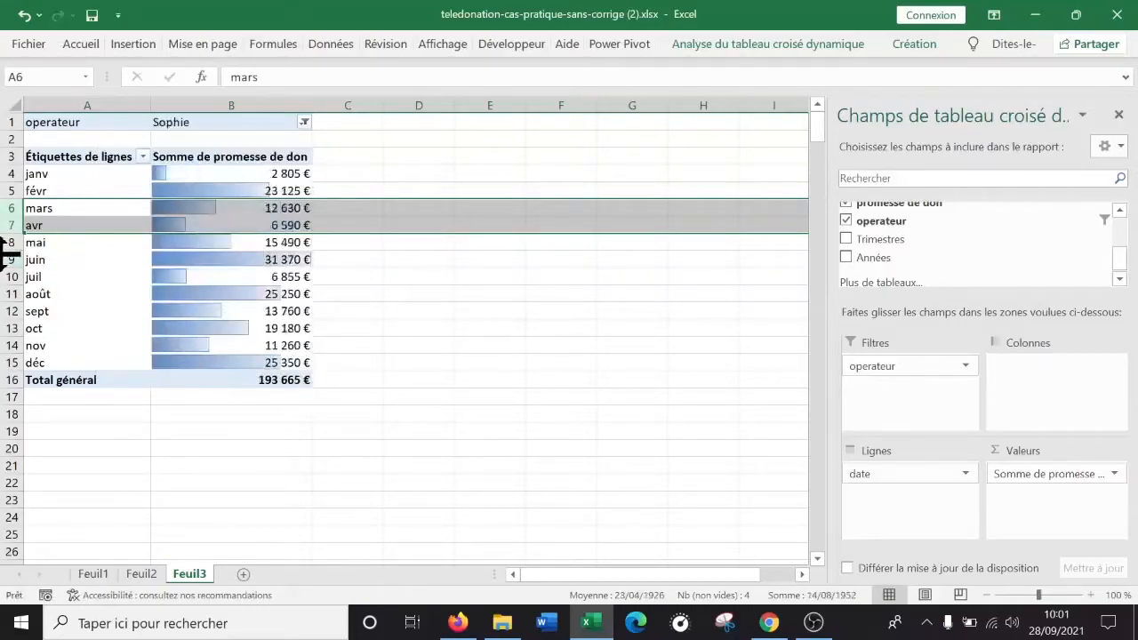
pyautogui.click(4, 259)
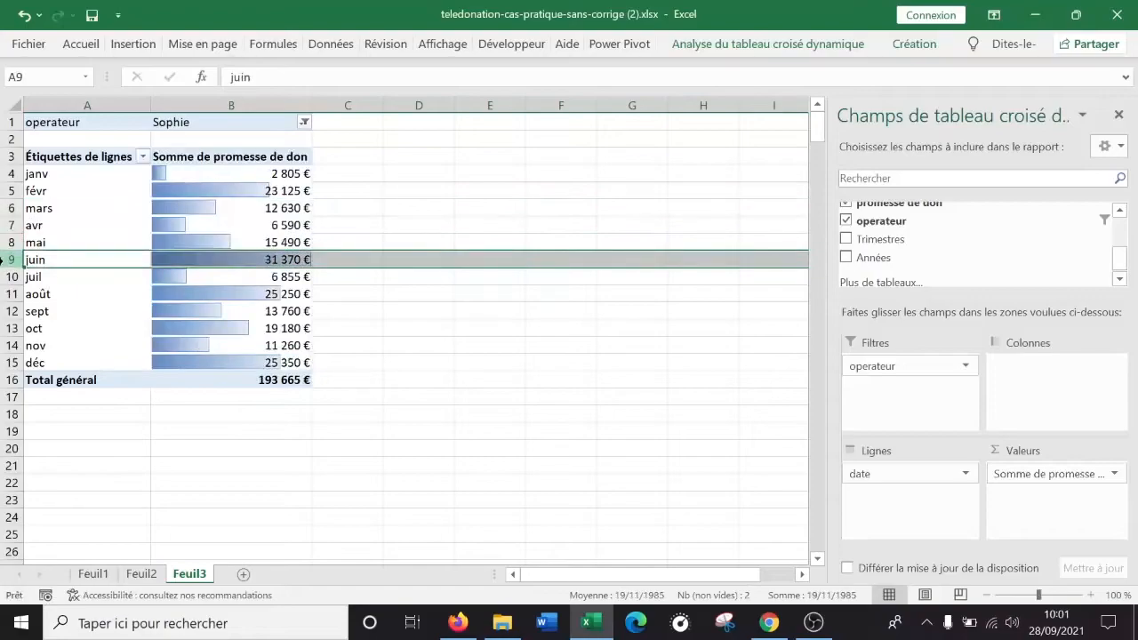
# Filter the pivot table to the third listed operator and highlight the déc row for inspection
pyautogui.click(304, 123)
pyautogui.click(126, 213)
pyautogui.click(201, 354)
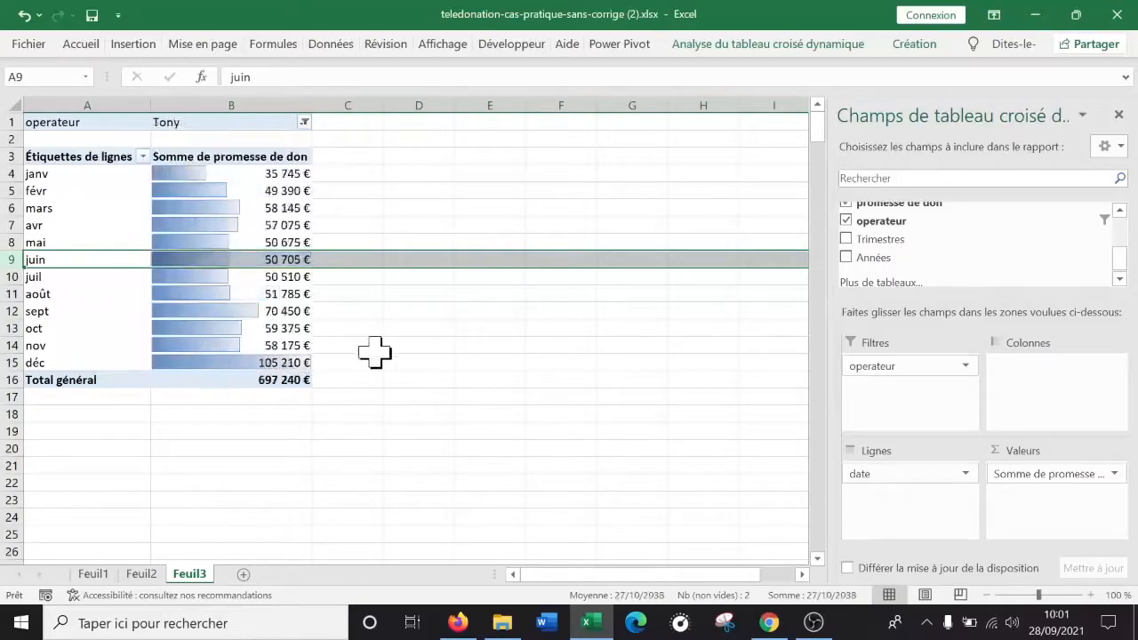
pyautogui.click(8, 363)
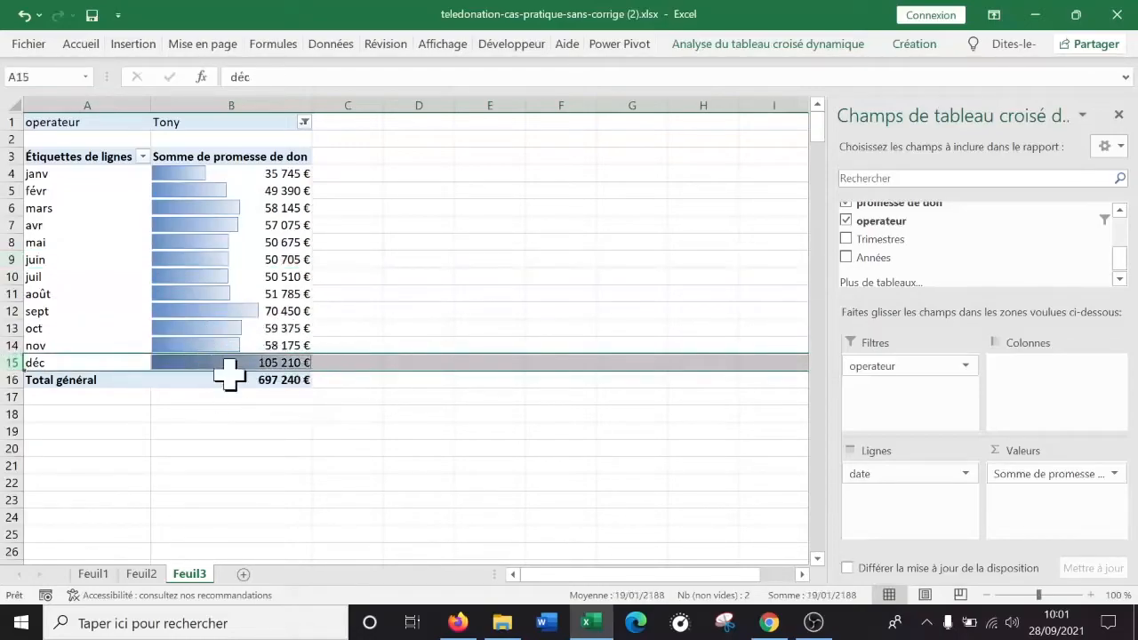
# Filter the pivot table to the fourth listed operator and inspect the monthly sums, particularly around avr and août
pyautogui.click(305, 122)
pyautogui.click(138, 230)
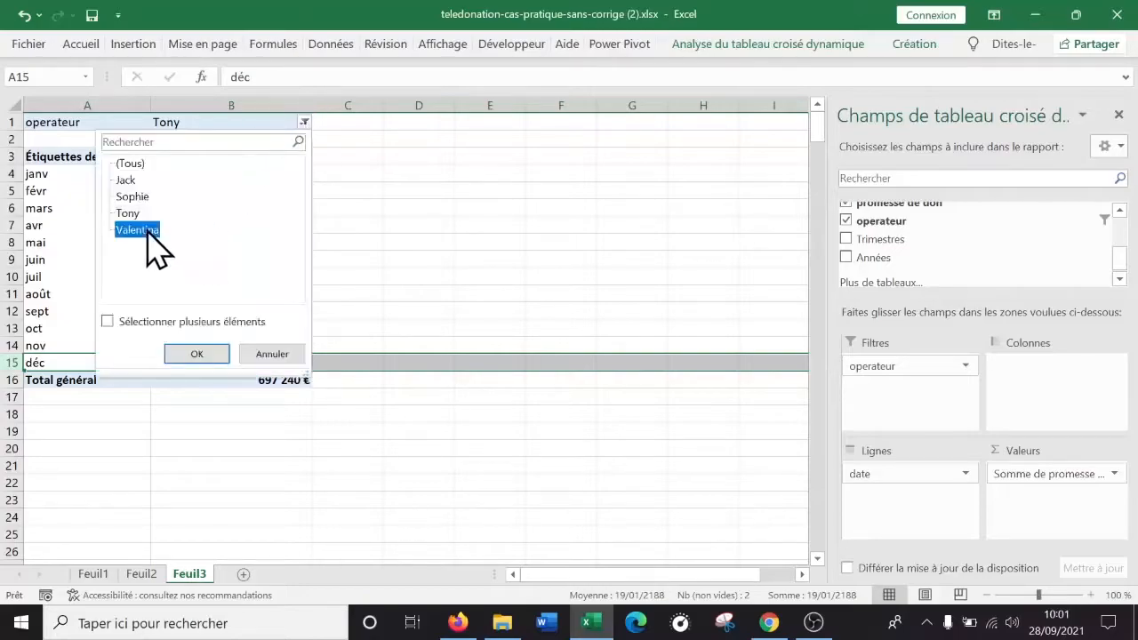
pyautogui.click(201, 353)
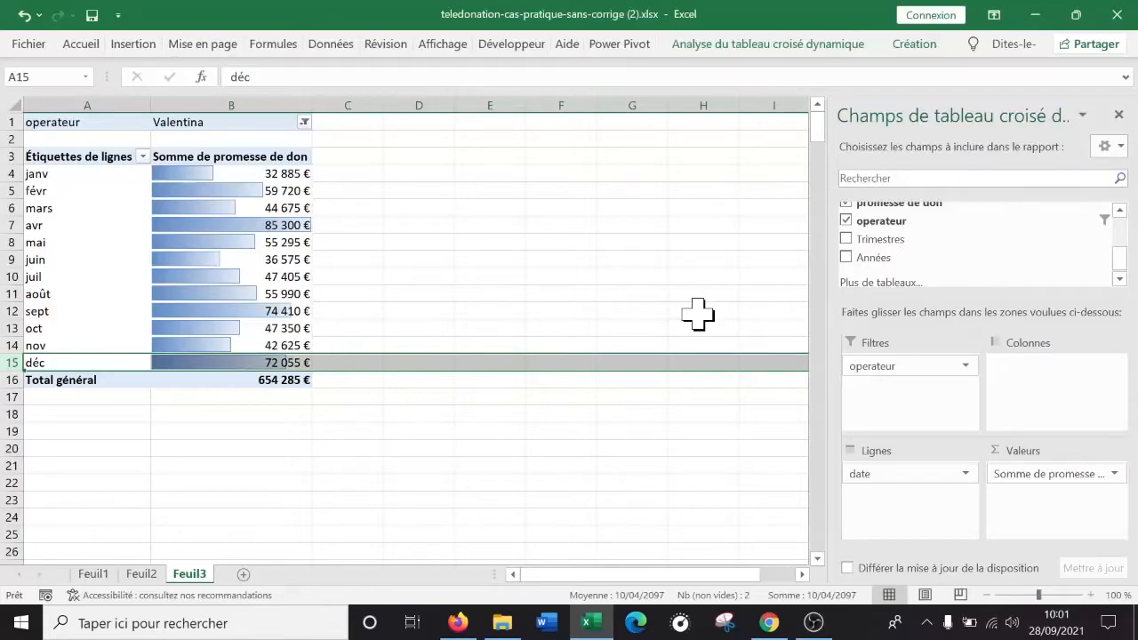
pyautogui.click(79, 217)
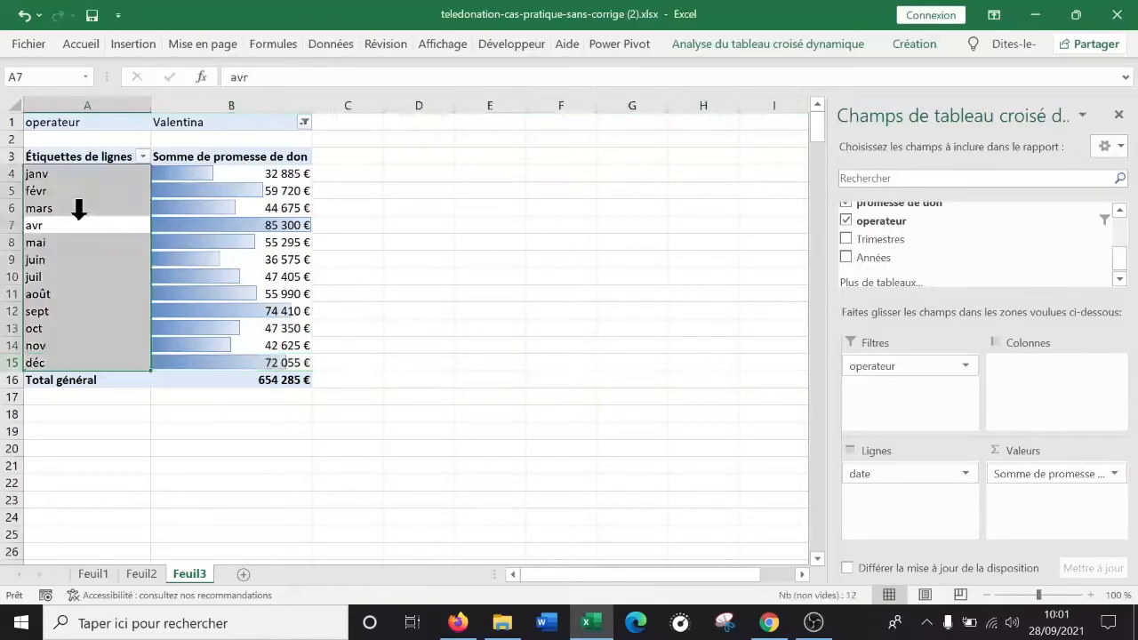
pyautogui.click(75, 283)
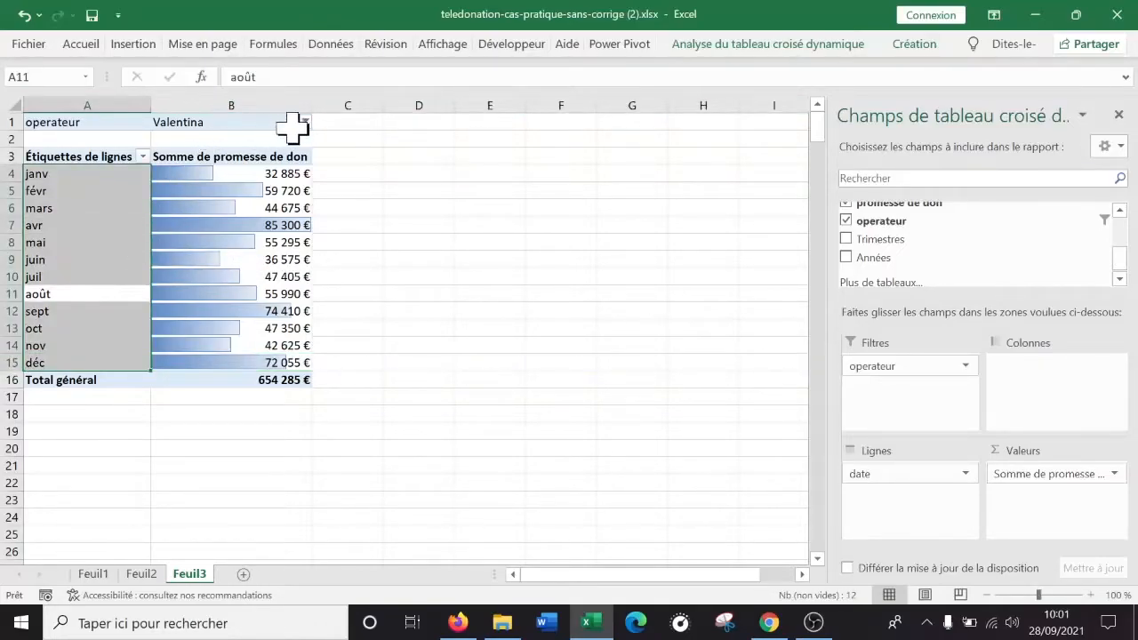
# Reset the operateur report filter to (Tous) so the pivot table covers every operator
pyautogui.click(304, 122)
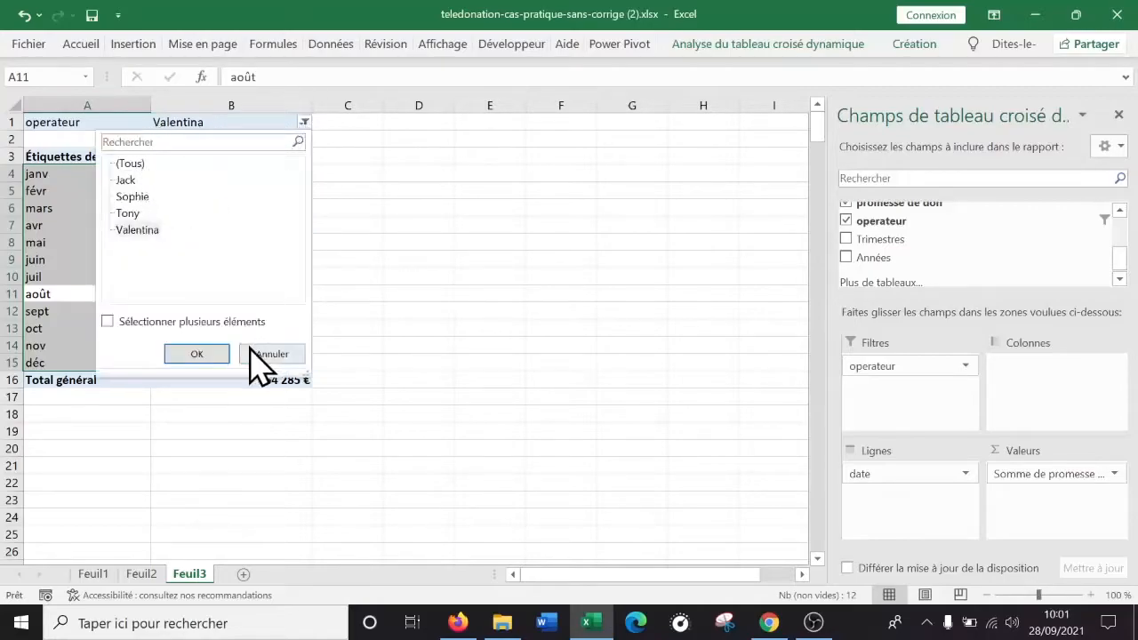
pyautogui.click(124, 164)
pyautogui.click(196, 354)
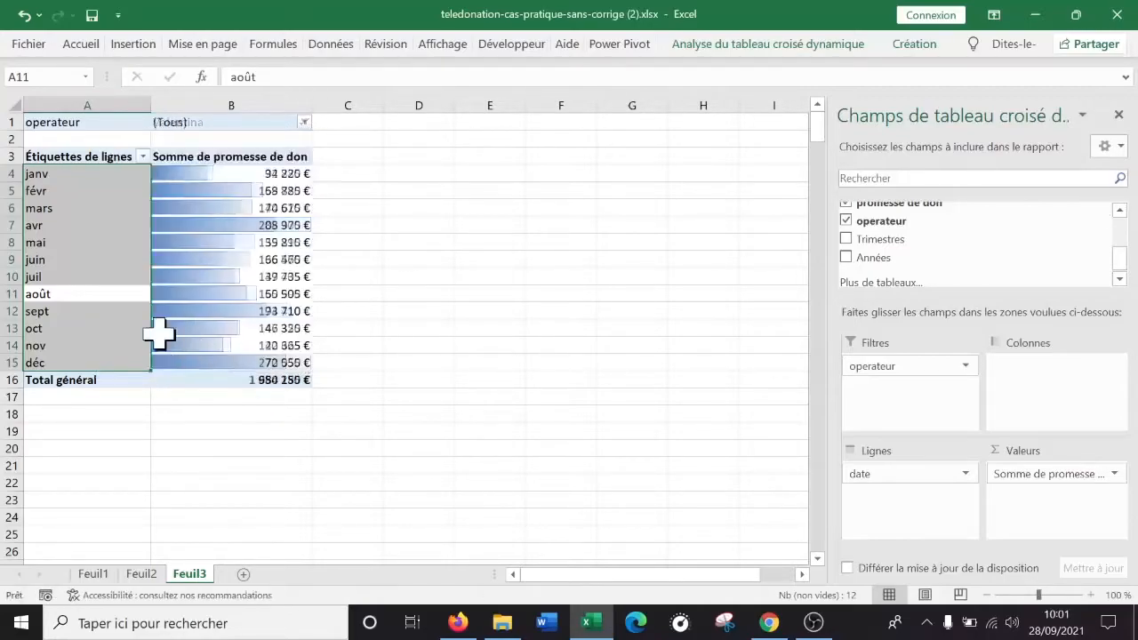
pyautogui.click(465, 281)
pyautogui.click(75, 242)
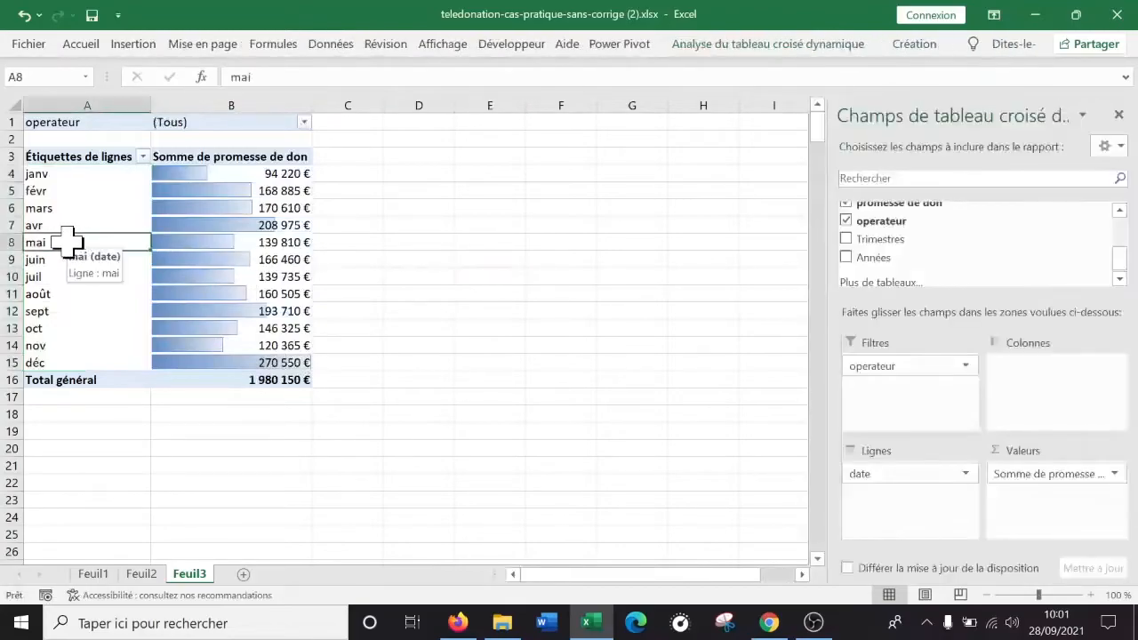
pyautogui.click(965, 473)
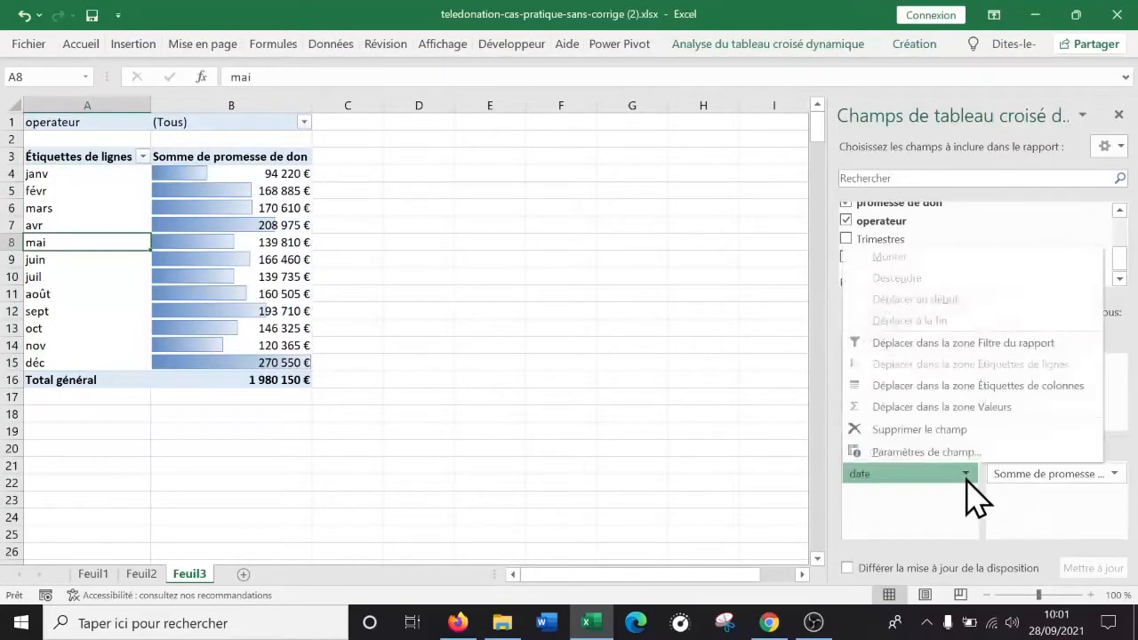
pyautogui.click(55, 226)
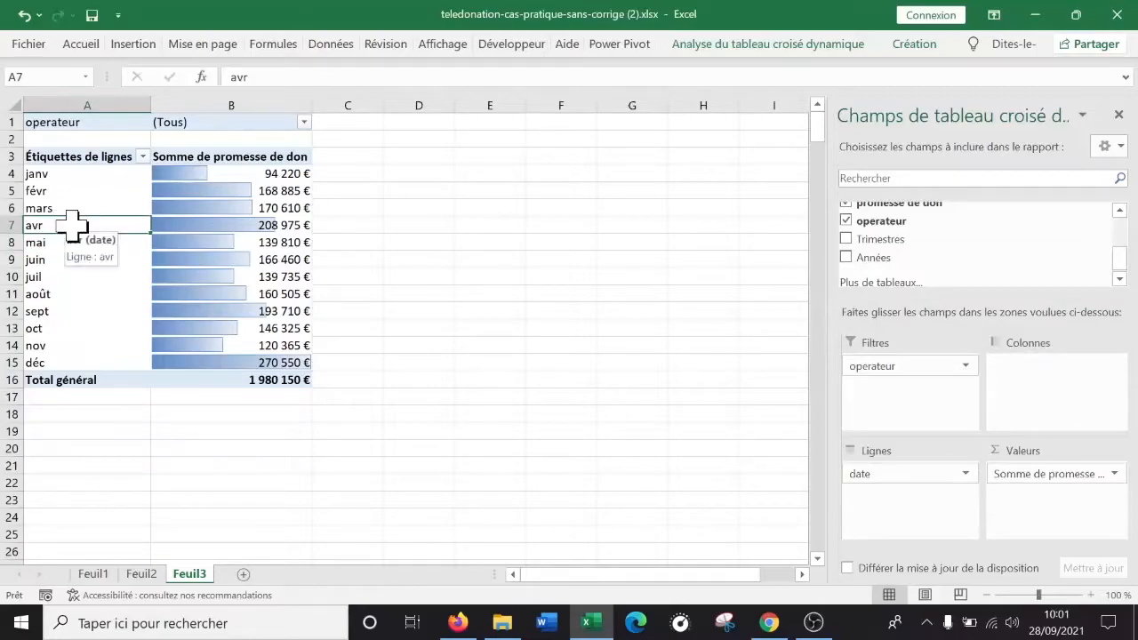
pyautogui.rightClick(73, 226)
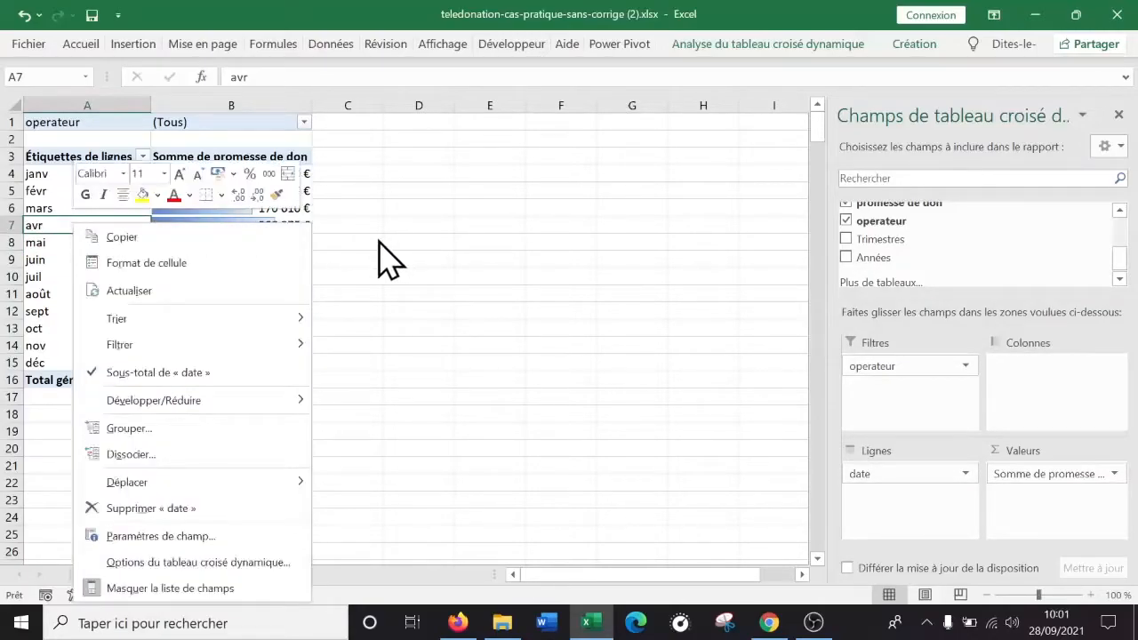
pyautogui.click(354, 329)
pyautogui.click(96, 281)
pyautogui.click(71, 226)
pyautogui.click(66, 241)
pyautogui.click(67, 188)
pyautogui.click(56, 258)
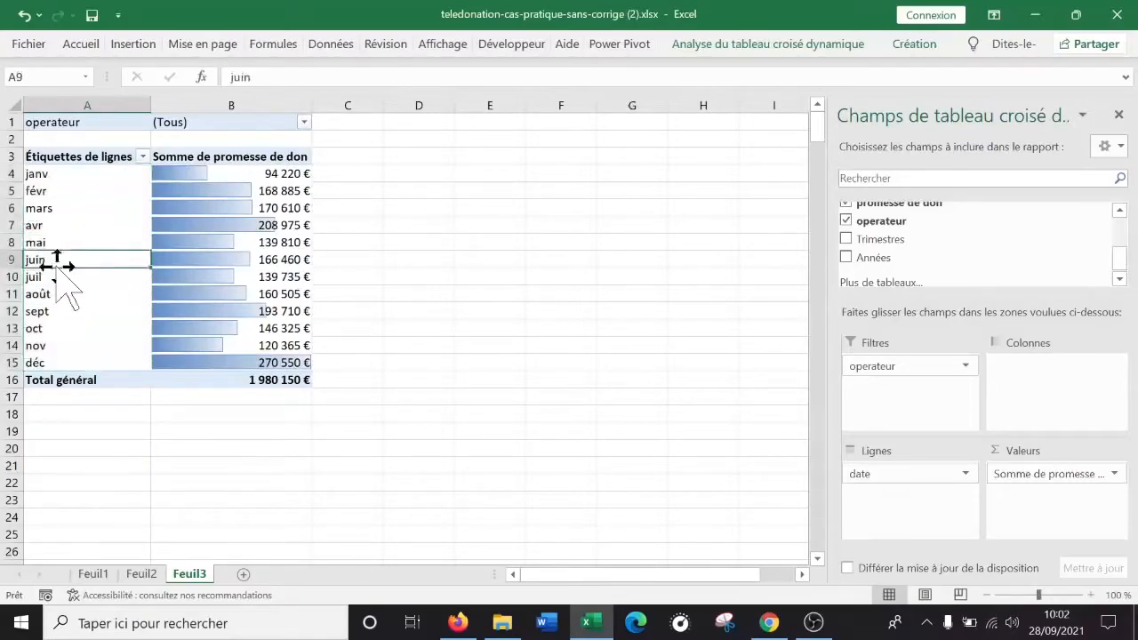
pyautogui.click(60, 228)
pyautogui.click(75, 216)
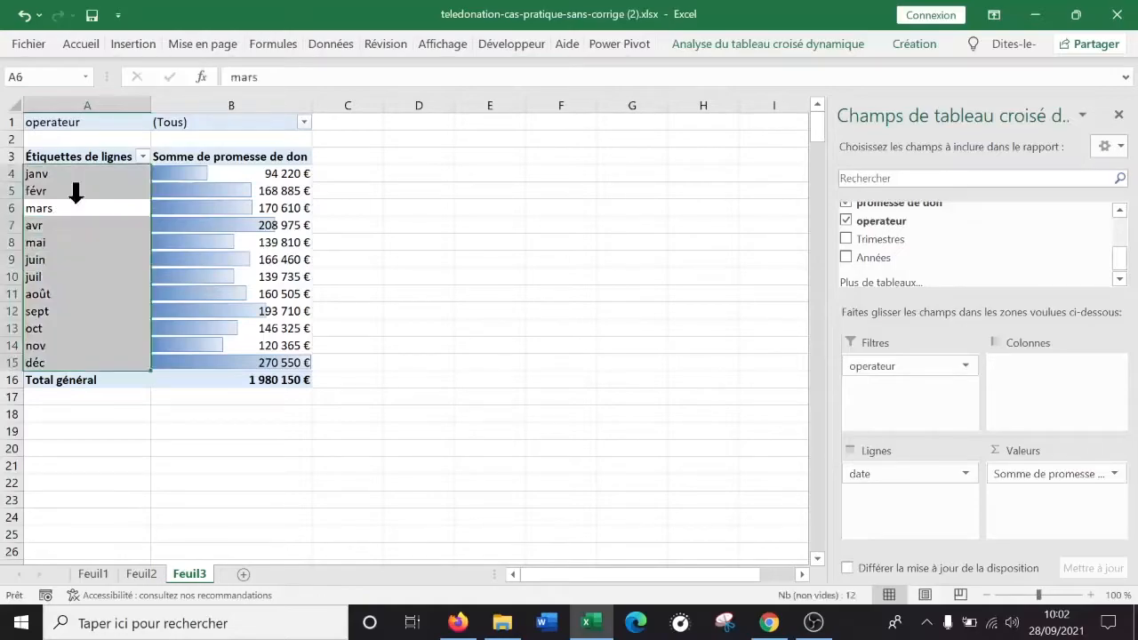
# Ungroup the month labels so the pivot table rows list individual dates
pyautogui.click(65, 208)
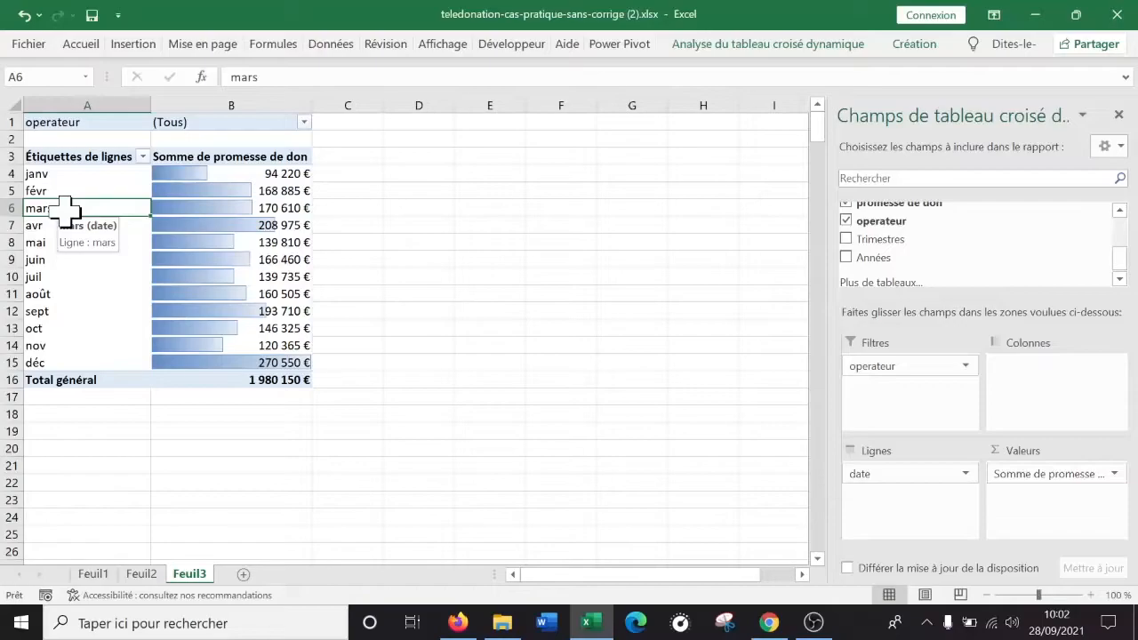
pyautogui.rightClick(67, 209)
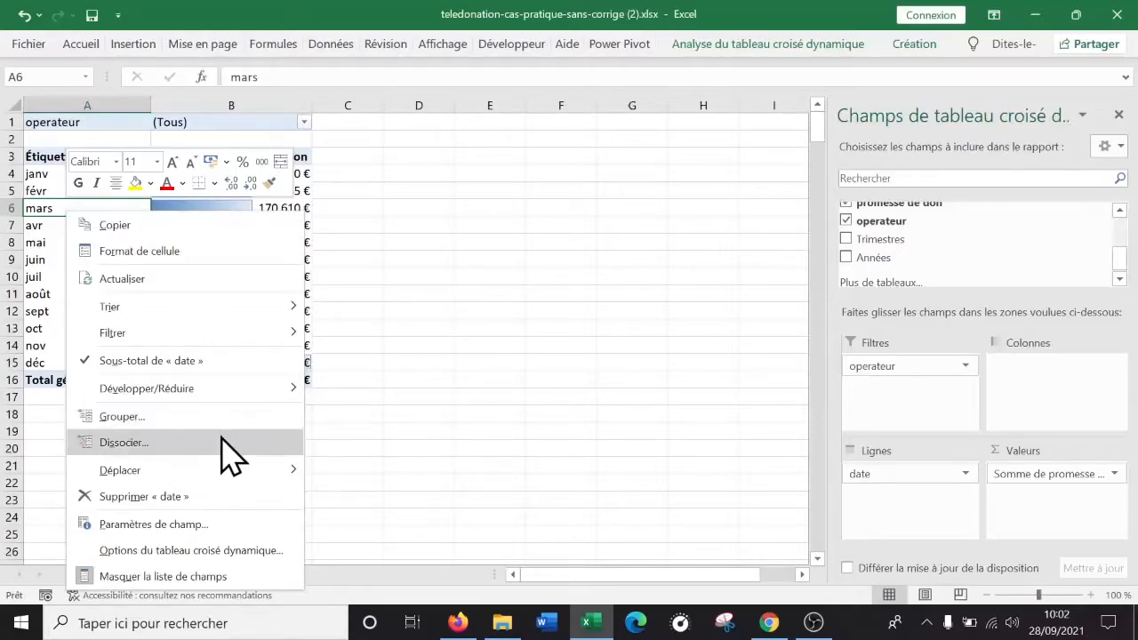
pyautogui.click(169, 458)
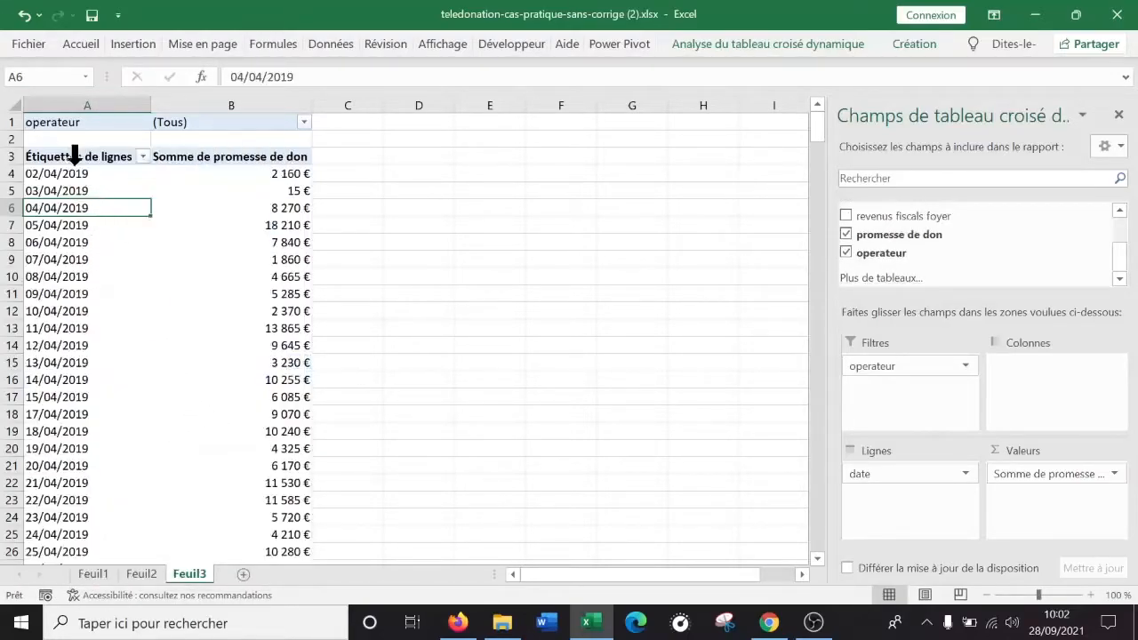
# Examine the daily pledge sums down the ungrouped date list, highlighting the 02/04/2019 and 03/04/2019 rows
pyautogui.scroll(-20, 62, 187)
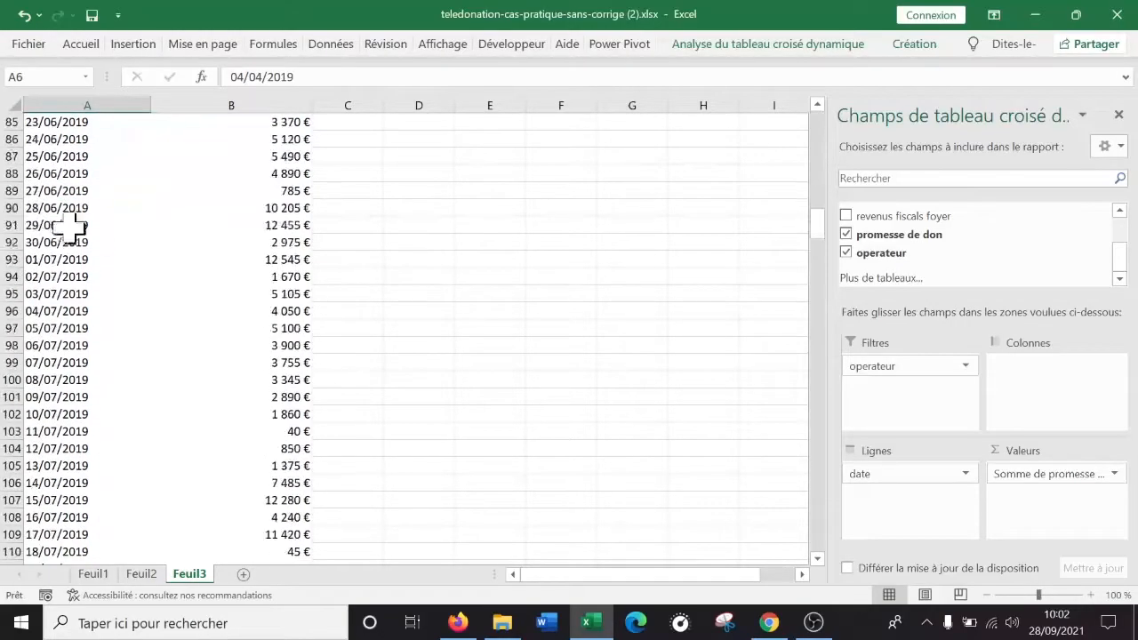
pyautogui.moveTo(818, 254); pyautogui.dragTo(804, 128)
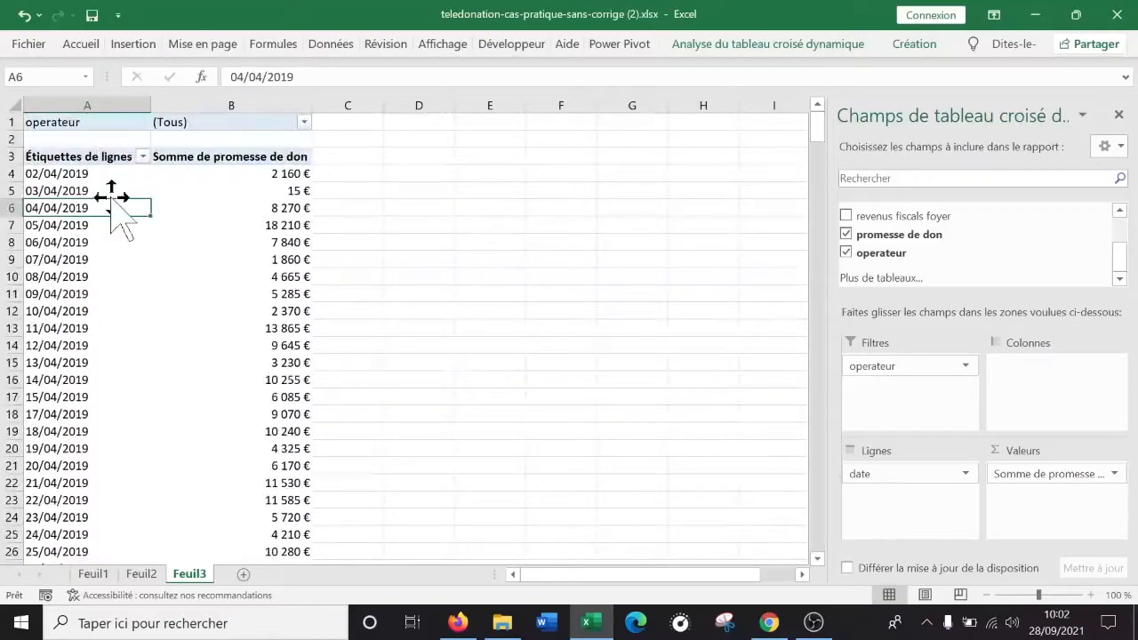
pyautogui.click(10, 174)
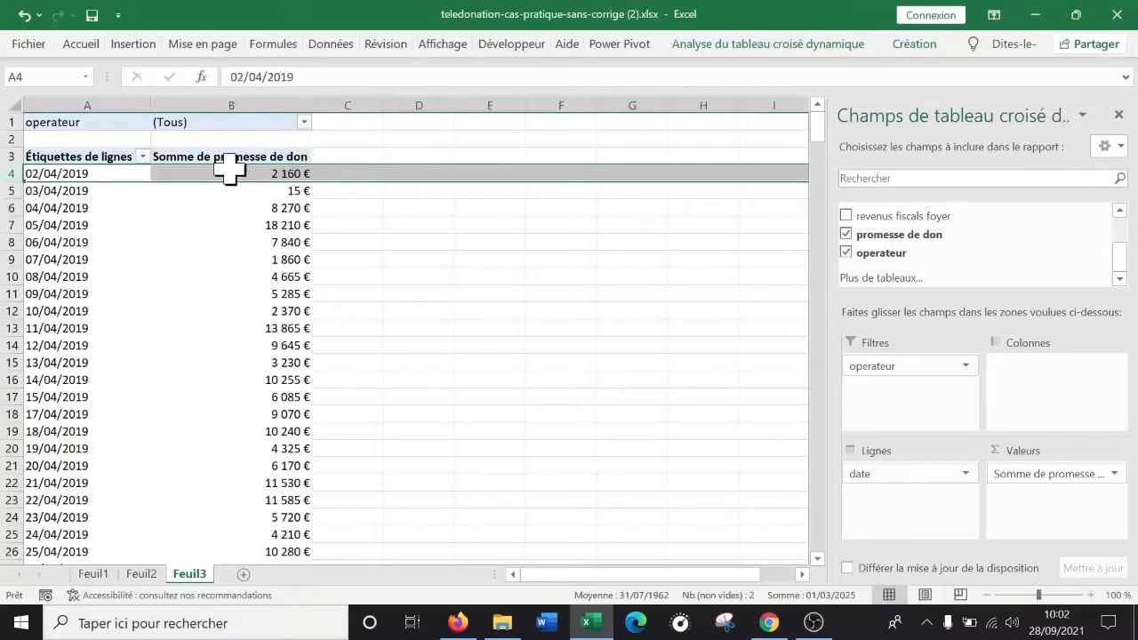
pyautogui.click(6, 190)
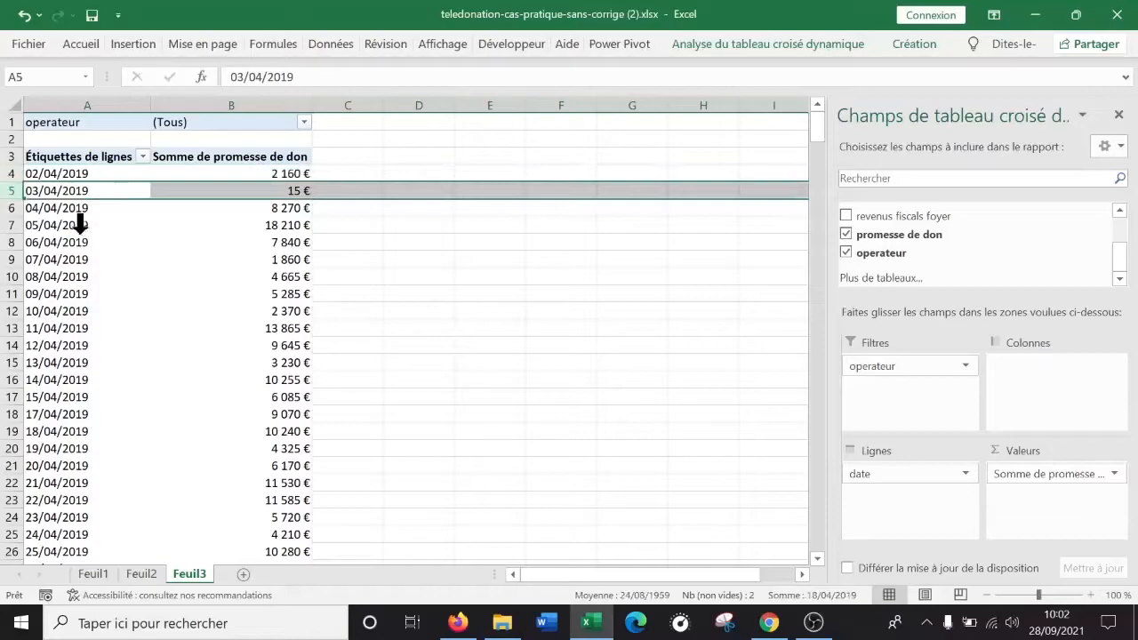
# Group the pivot table's individual date rows by Mois
pyautogui.click(81, 226)
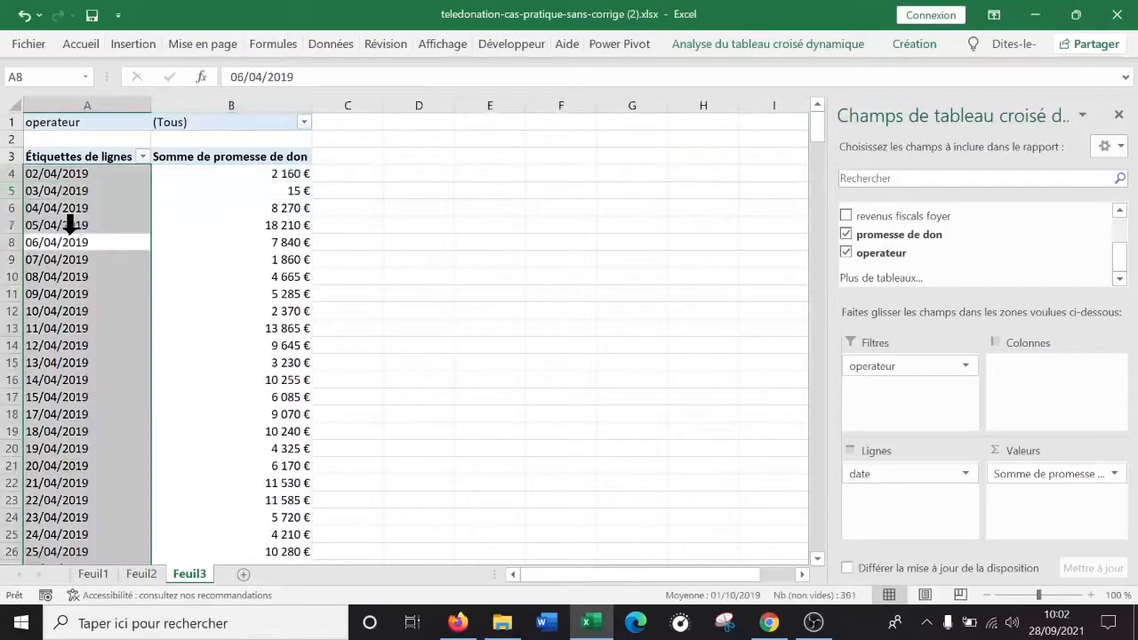
pyautogui.rightClick(97, 190)
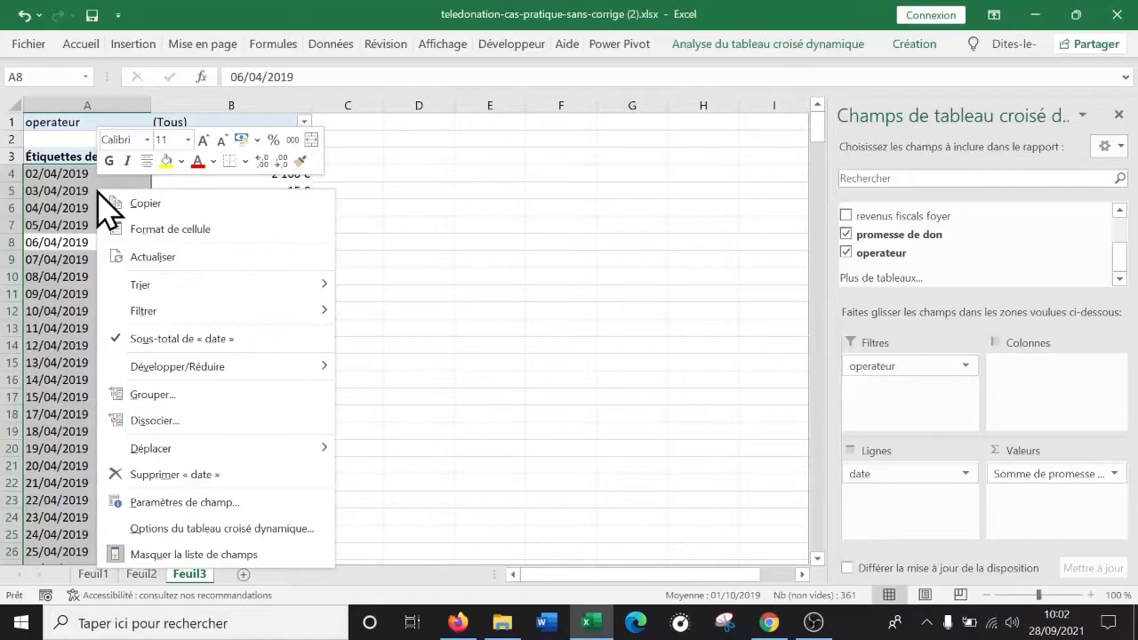
pyautogui.click(178, 402)
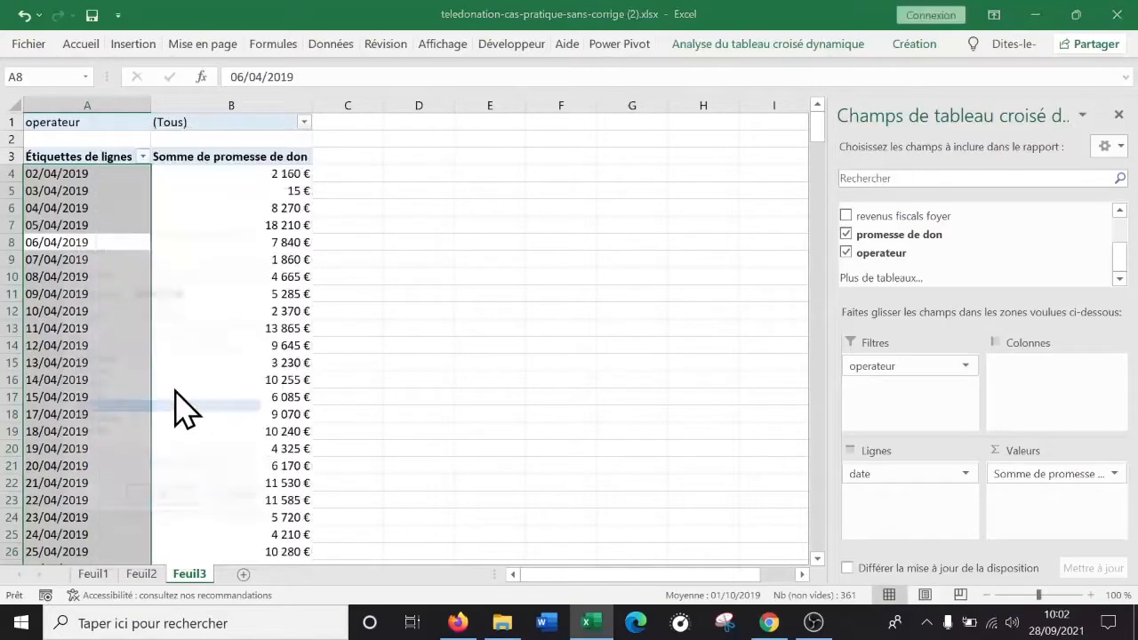
pyautogui.moveTo(266, 244); pyautogui.dragTo(518, 124)
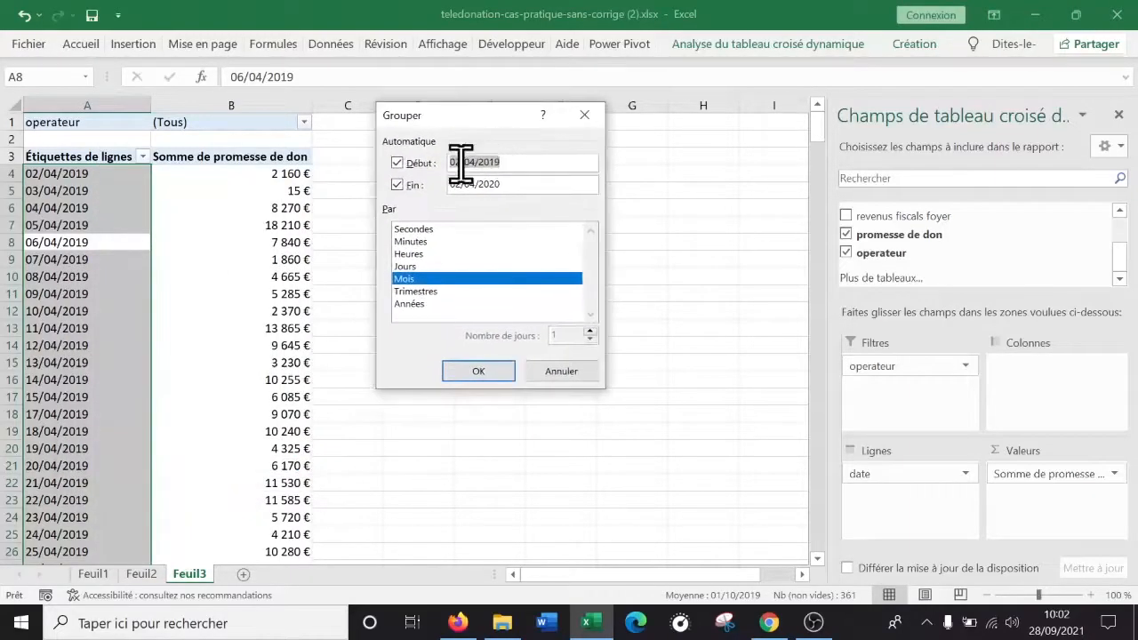
pyautogui.doubleClick(415, 277)
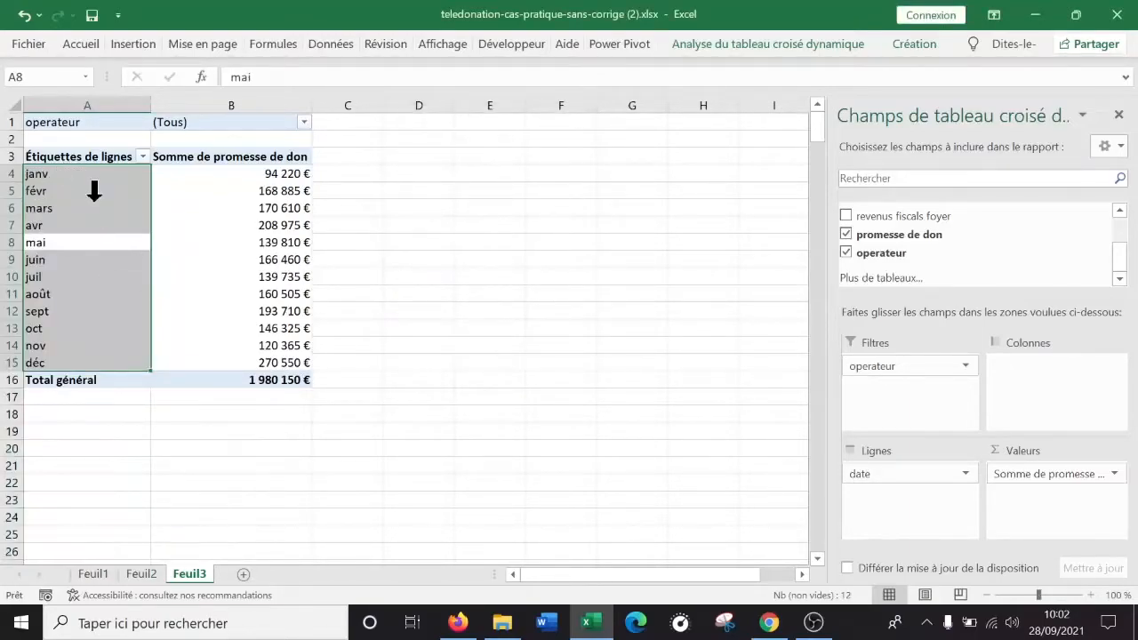
# Regroup the pivot table's dates by Mois and Trimestres
pyautogui.rightClick(94, 191)
pyautogui.click(194, 407)
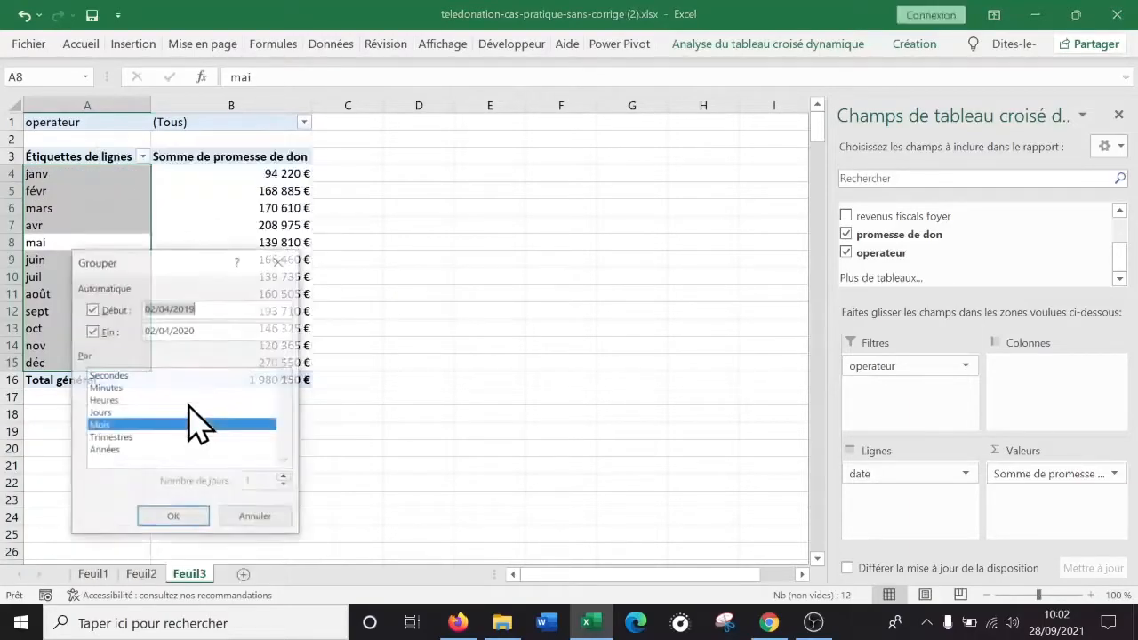
pyautogui.moveTo(178, 263); pyautogui.dragTo(536, 149)
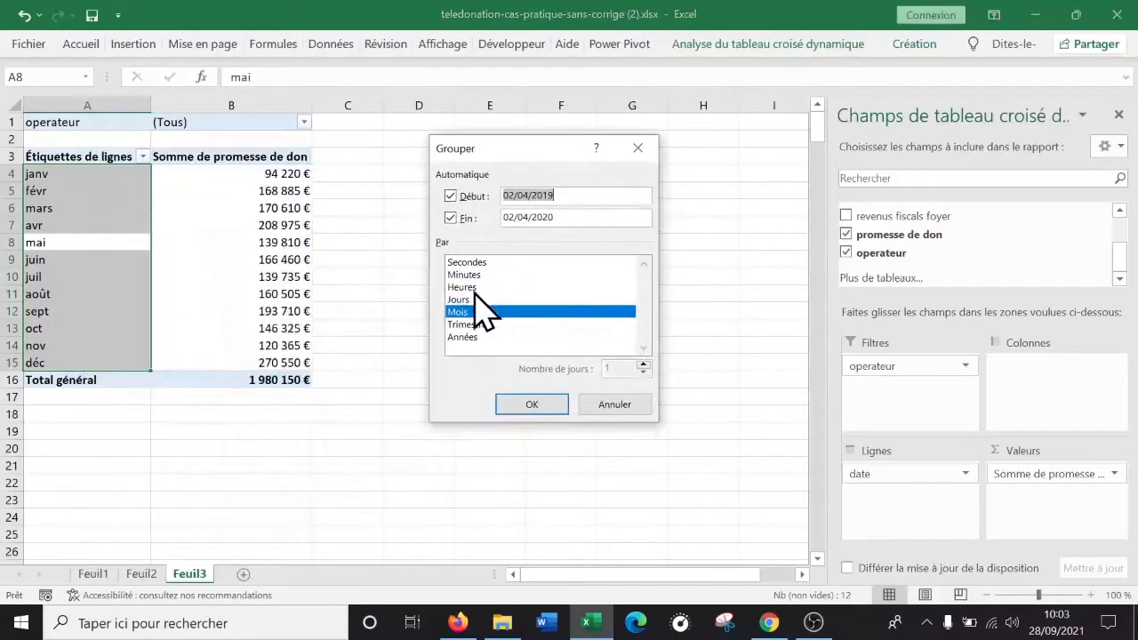
pyautogui.click(477, 326)
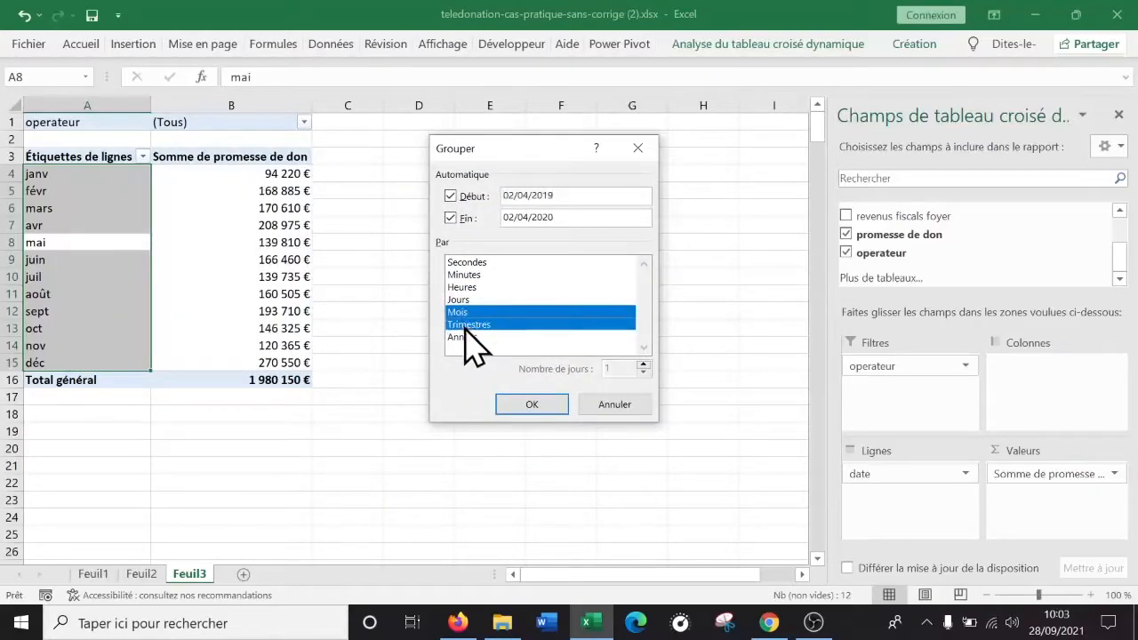
pyautogui.click(470, 324)
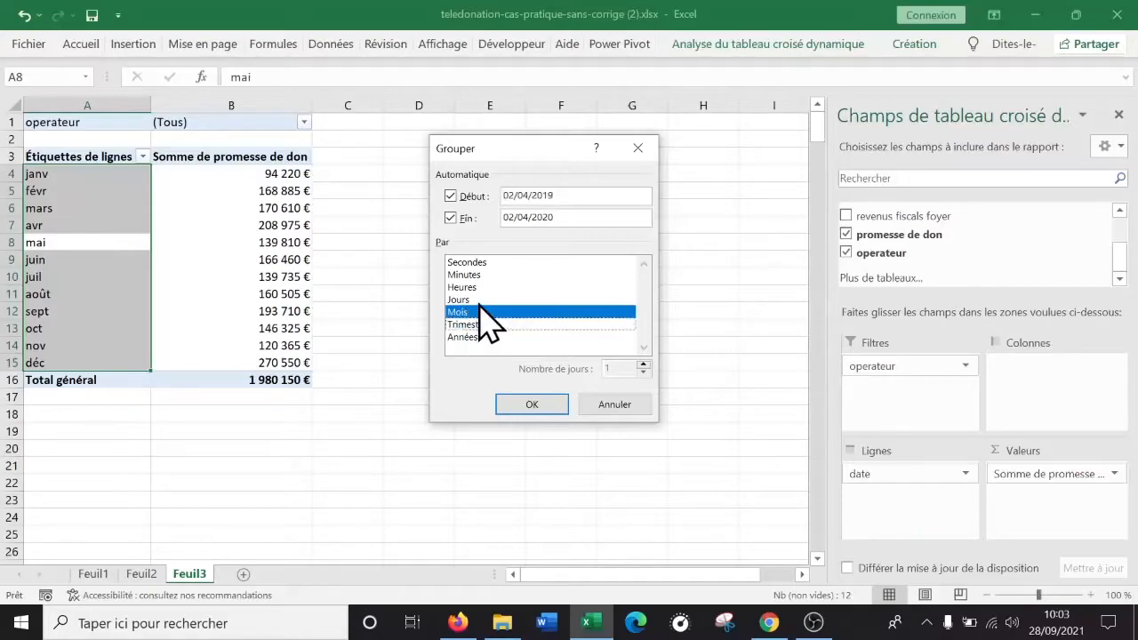
pyautogui.click(476, 301)
pyautogui.click(480, 324)
pyautogui.click(480, 302)
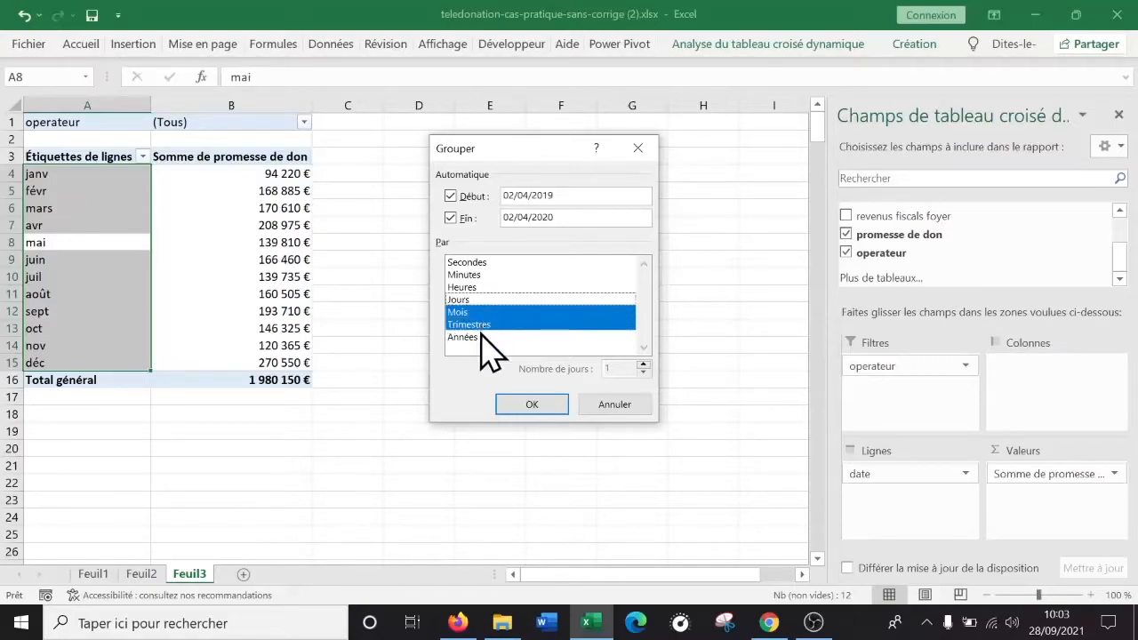
pyautogui.click(538, 407)
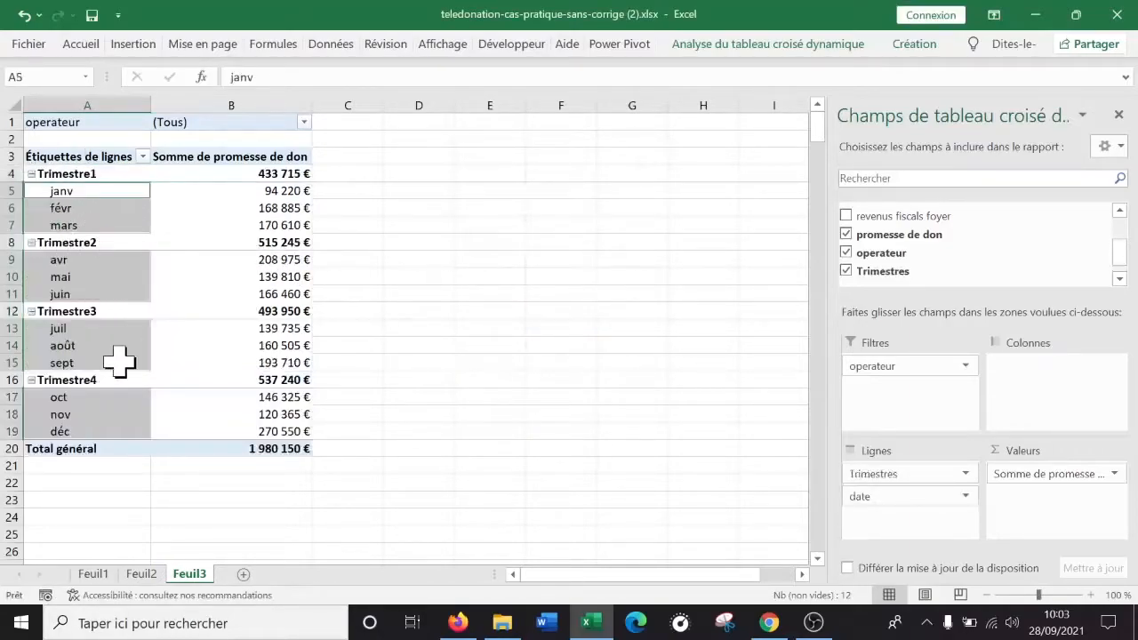
# Change the date grouping to Mois and Années, leaving Trimestres out
pyautogui.rightClick(98, 225)
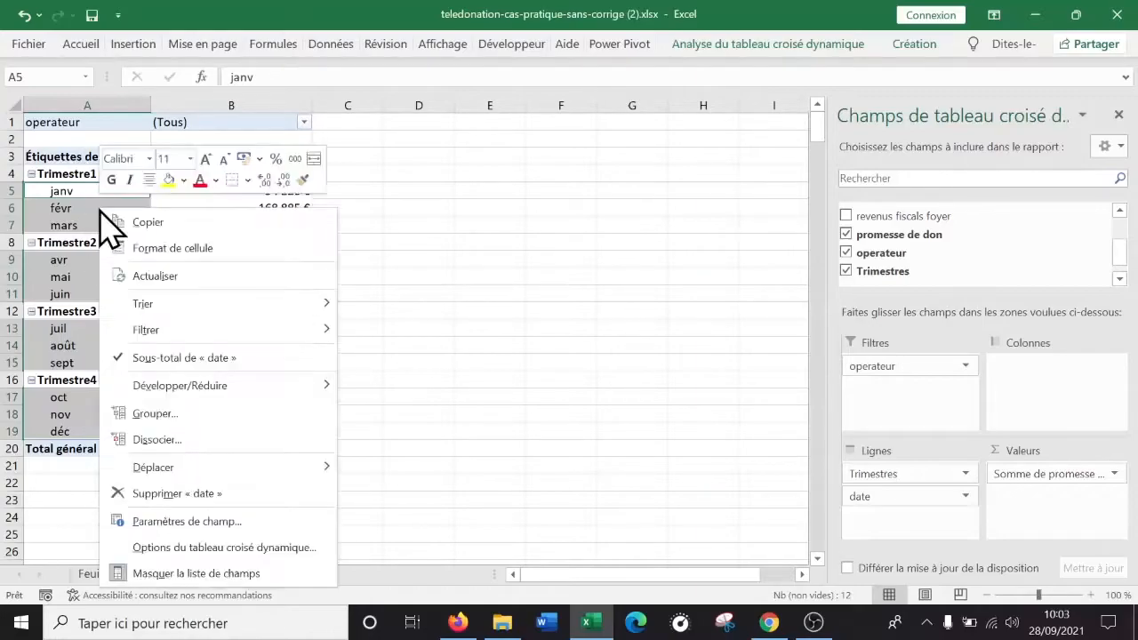
pyautogui.click(193, 418)
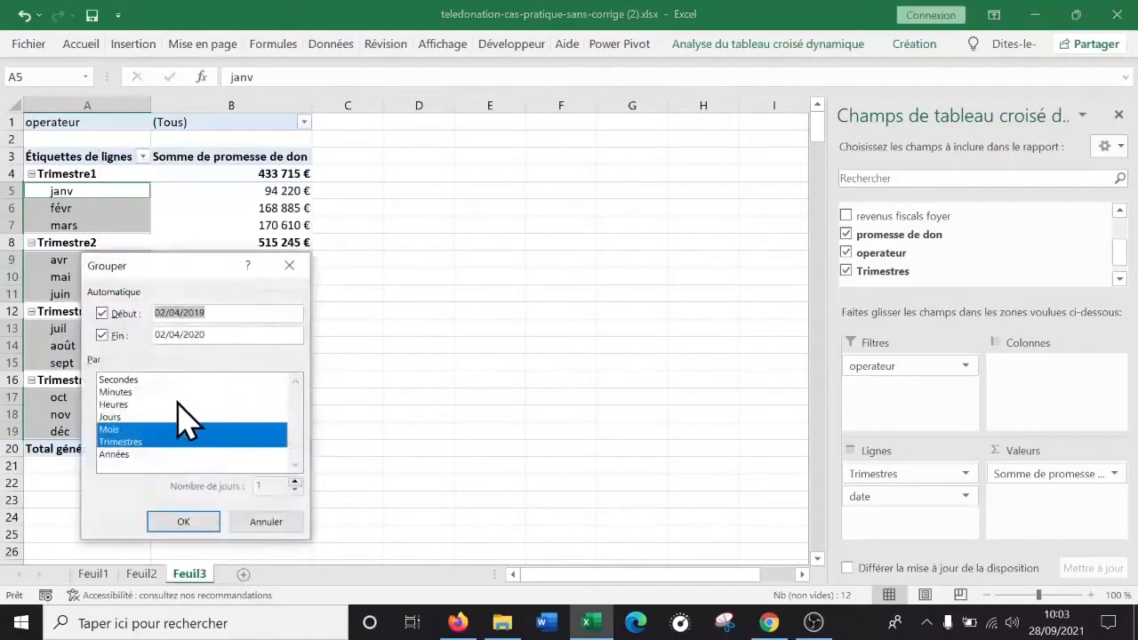
pyautogui.click(135, 442)
pyautogui.click(129, 454)
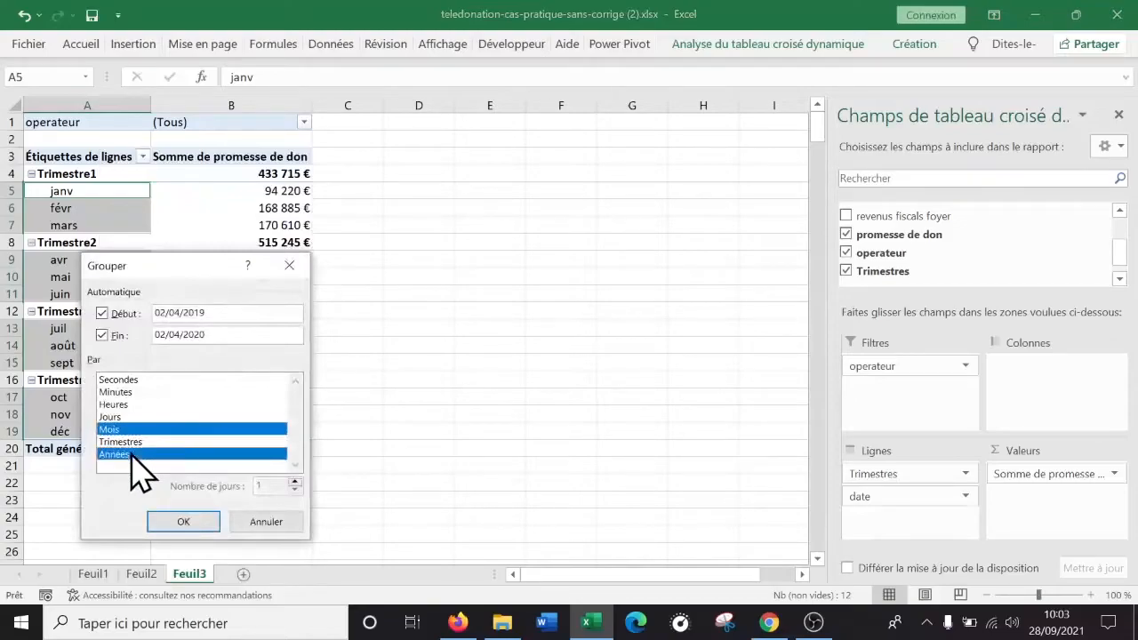
pyautogui.click(182, 522)
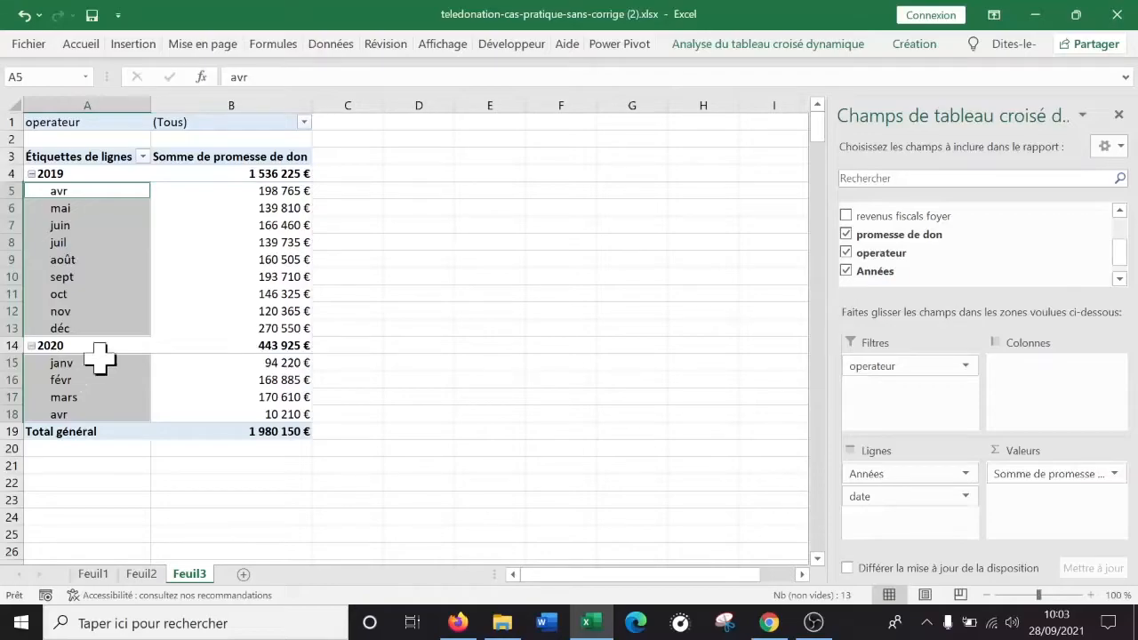
pyautogui.click(223, 258)
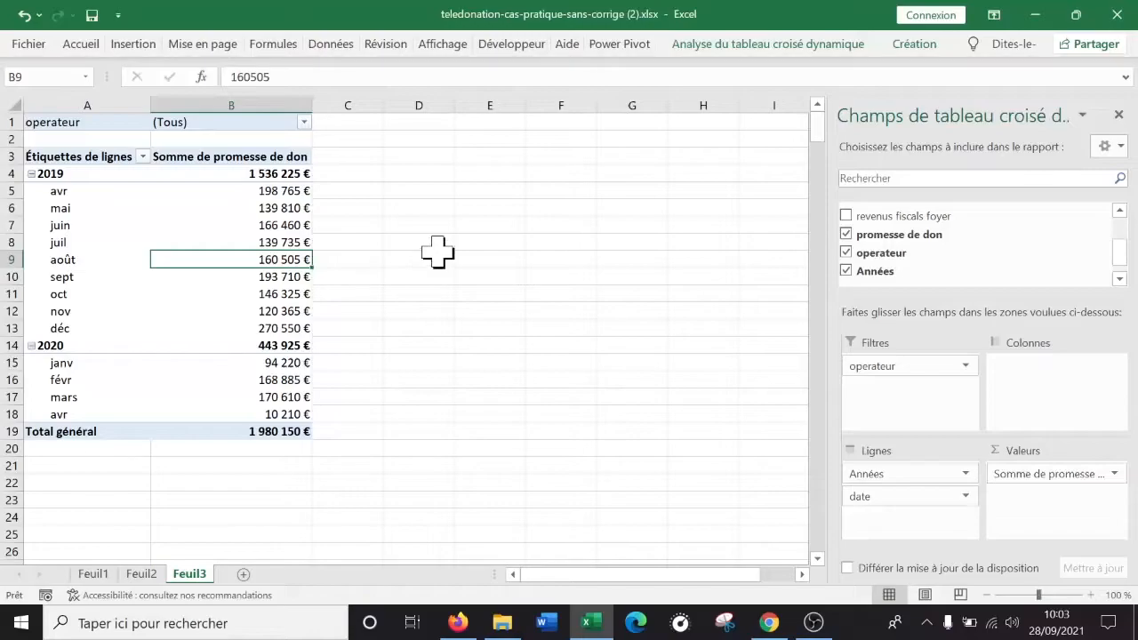
pyautogui.click(438, 256)
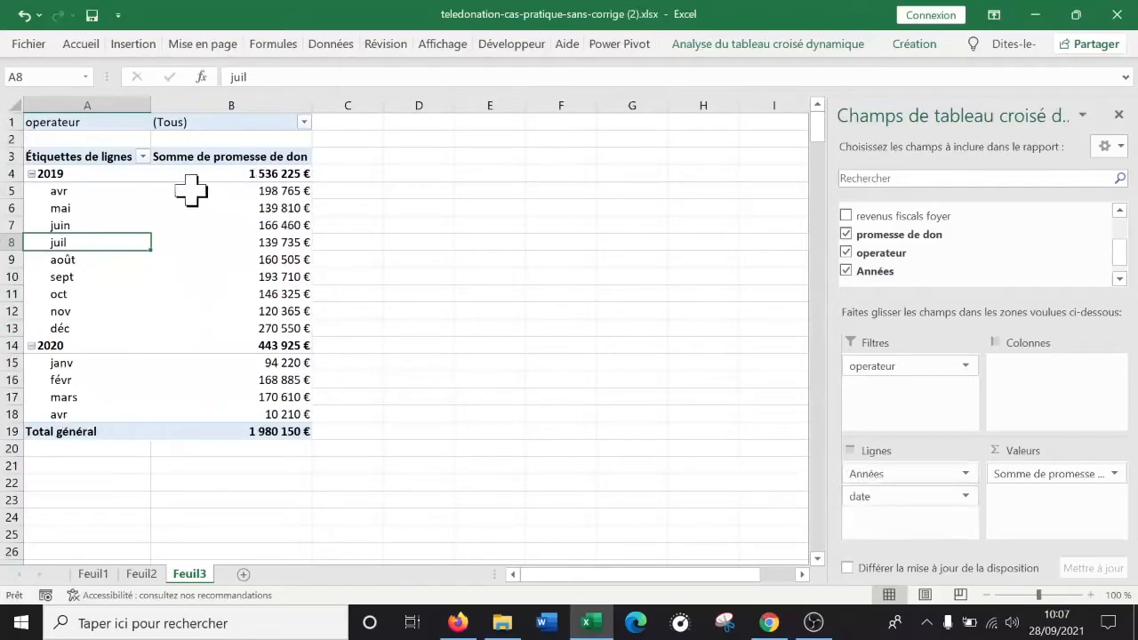
# Look over the source pledge records on Feuil1, and return to the first pivot table on Feuil2
pyautogui.click(142, 574)
pyautogui.click(94, 573)
pyautogui.scroll(17, 330, 501)
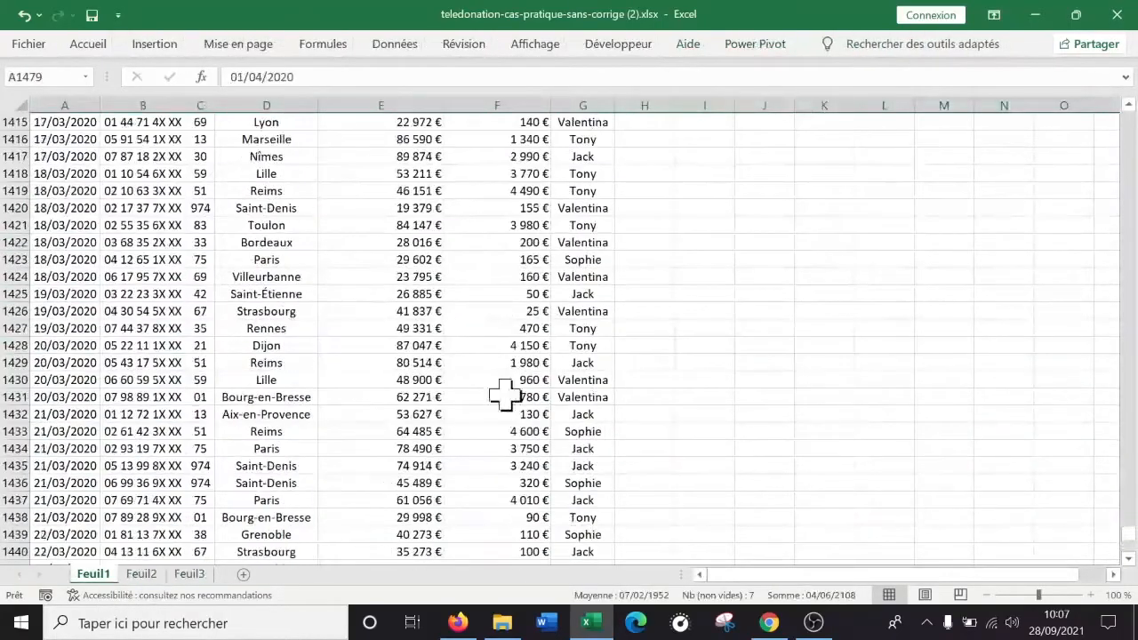
pyautogui.click(155, 576)
pyautogui.scroll(6, 533, 440)
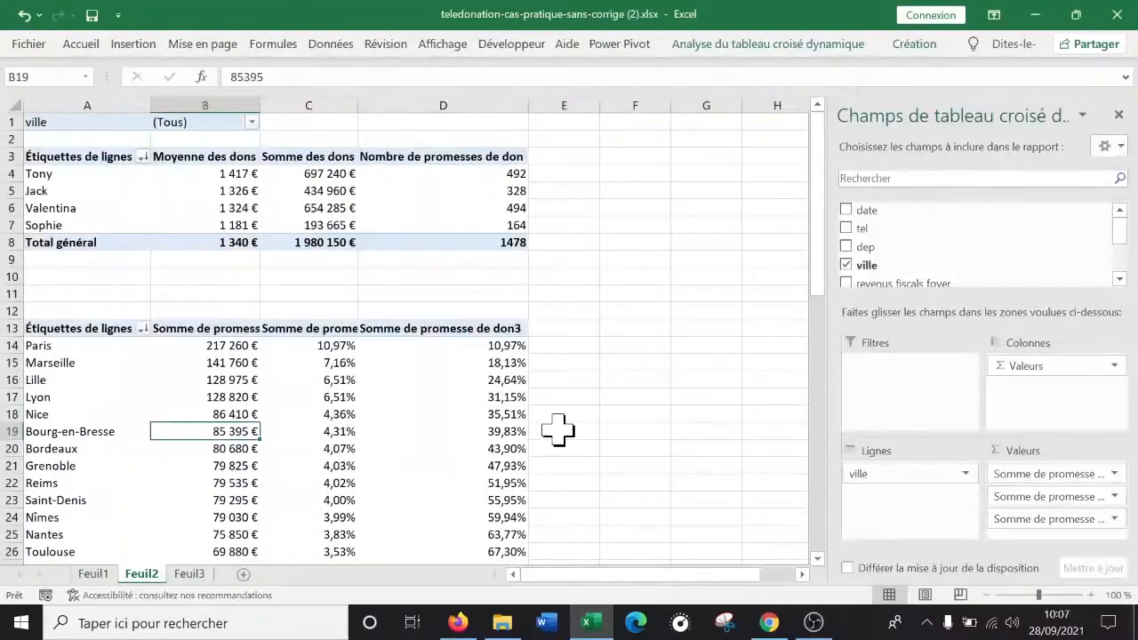
# Compare each operator's Moyenne des dons in the upper pivot table on Feuil2
pyautogui.click(329, 208)
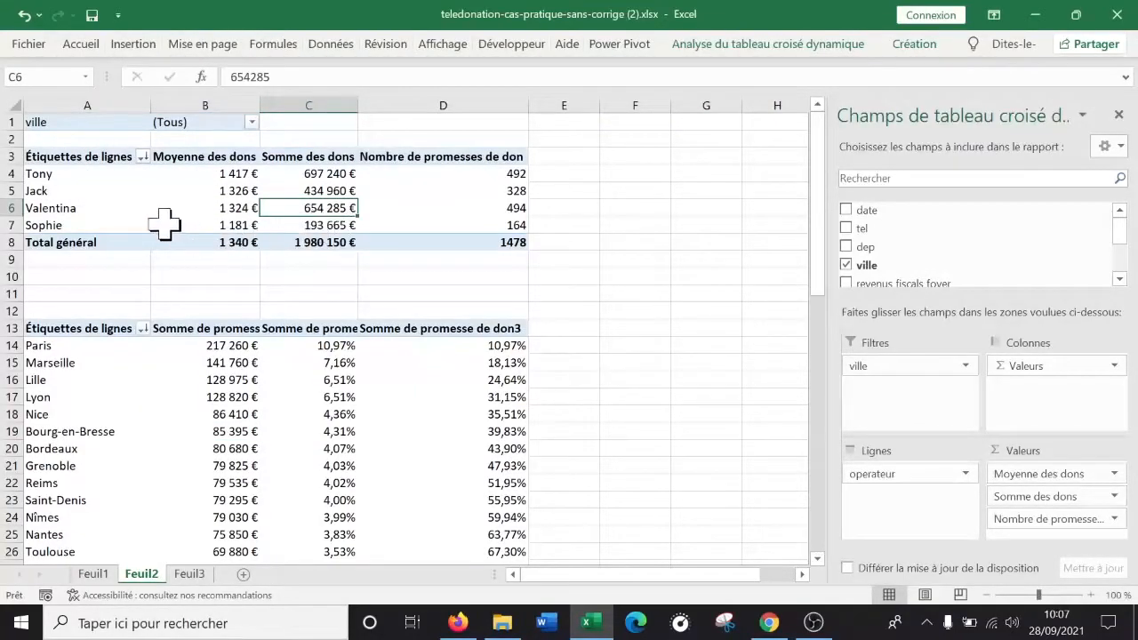
pyautogui.click(218, 175)
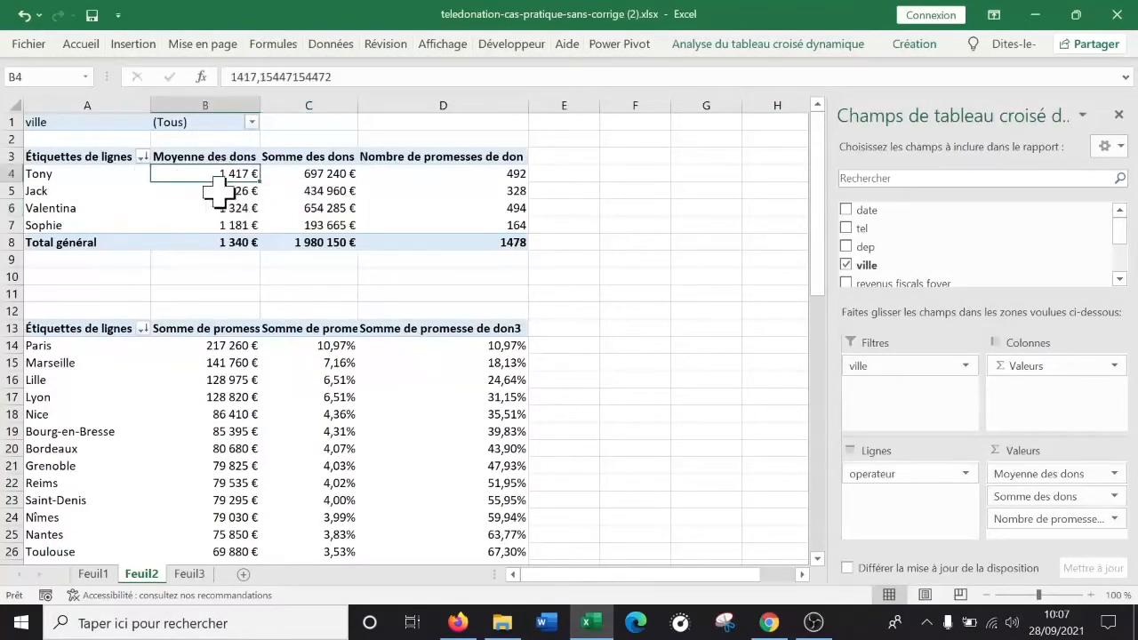
pyautogui.click(236, 291)
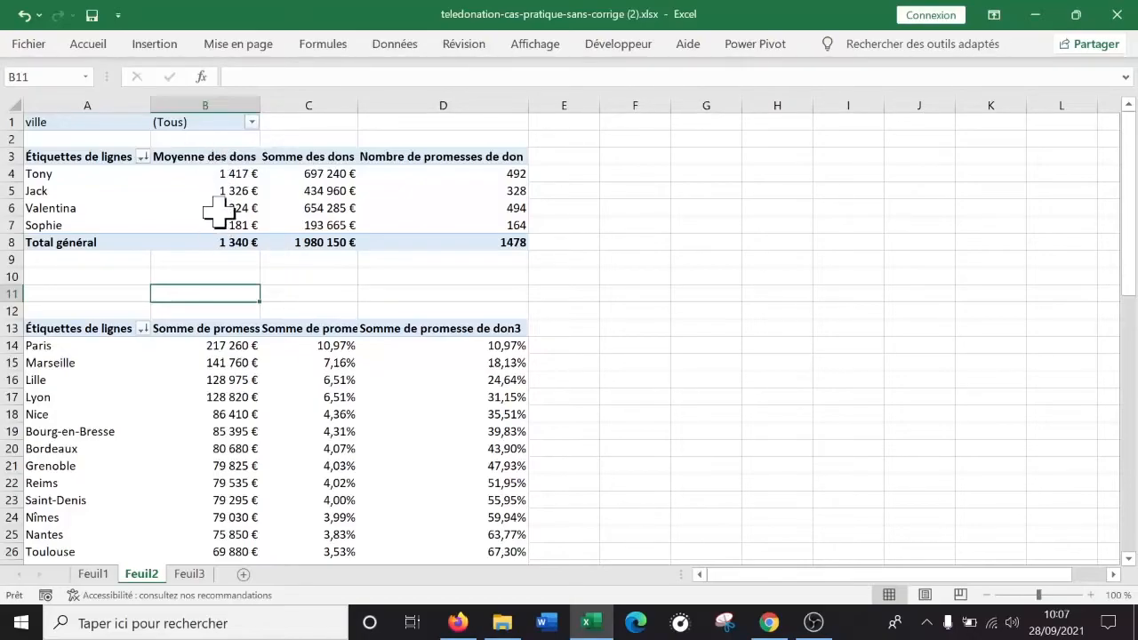
pyautogui.moveTo(216, 212)
pyautogui.click(214, 173)
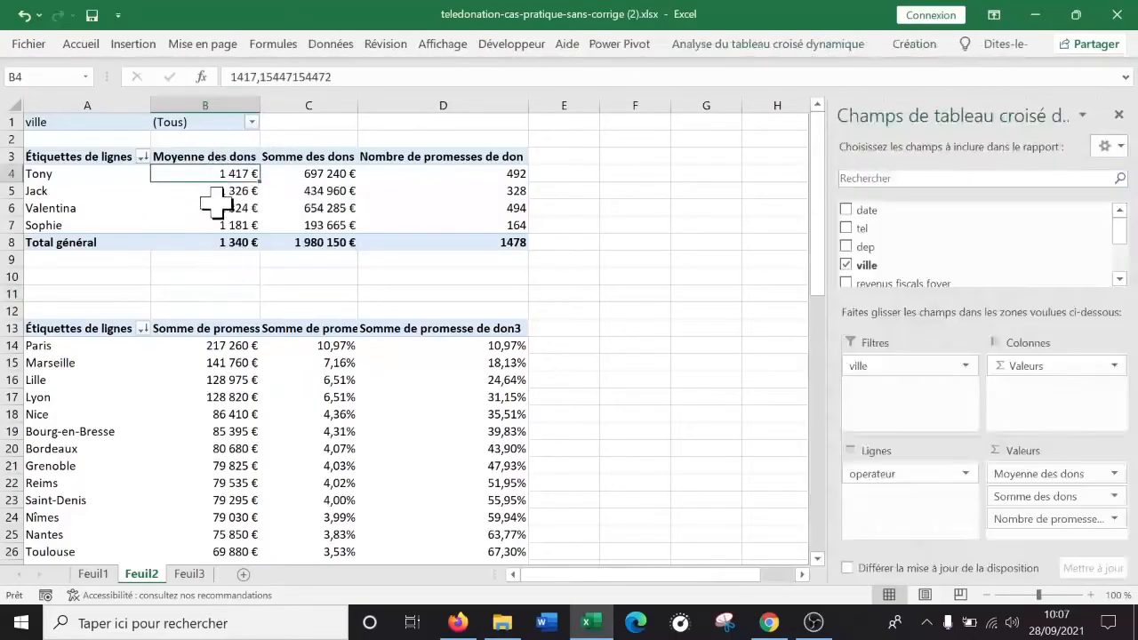
pyautogui.click(181, 191)
pyautogui.click(184, 210)
pyautogui.click(180, 225)
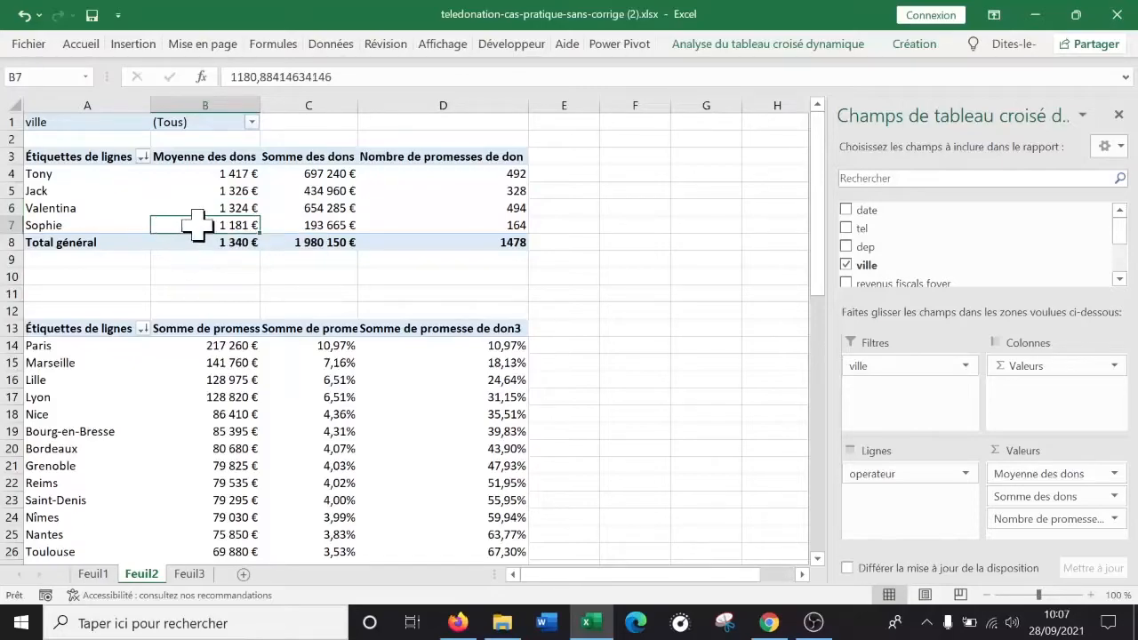
pyautogui.moveTo(222, 216)
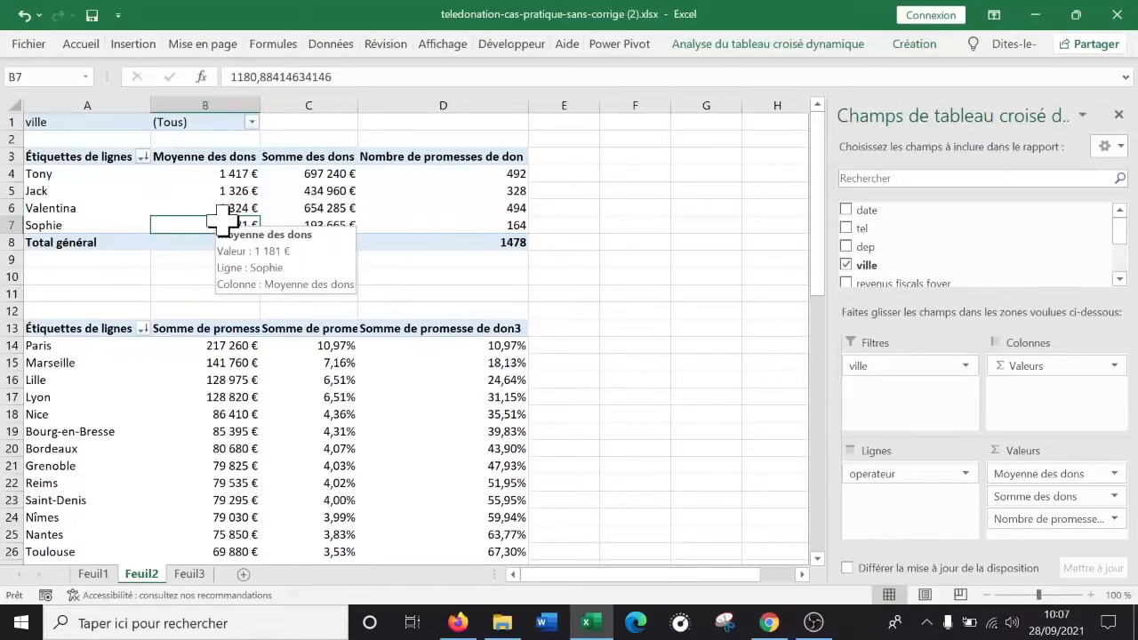
pyautogui.click(229, 190)
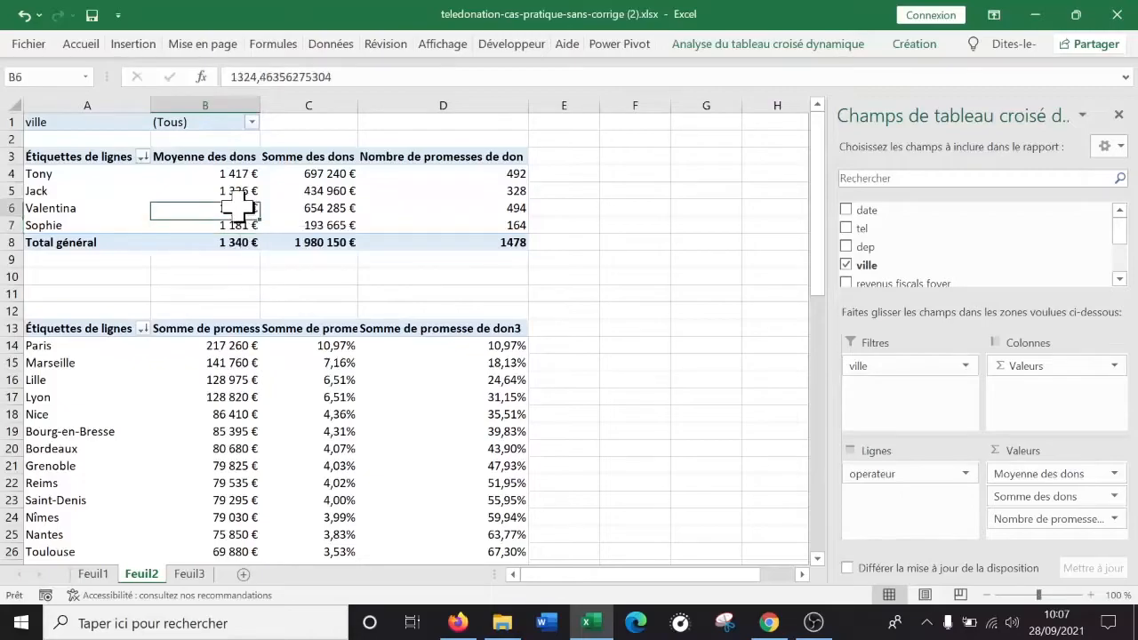
pyautogui.click(225, 175)
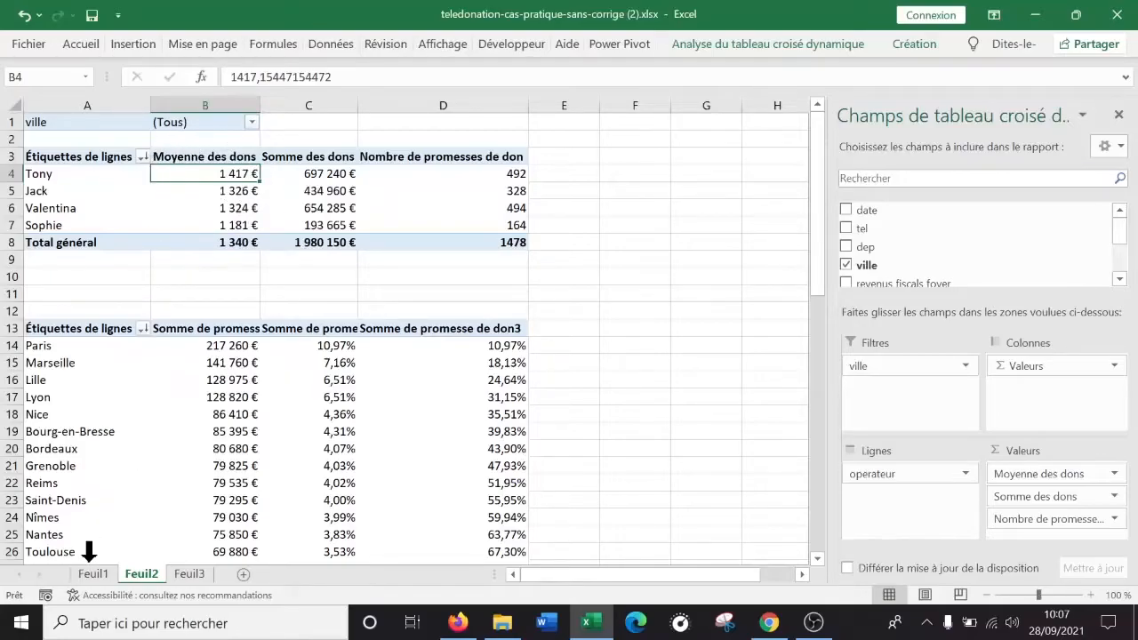
# Return to the start of the source data on Feuil1 and highlight the revenus fiscals foyer column
pyautogui.click(92, 573)
pyautogui.scroll(10, 391, 400)
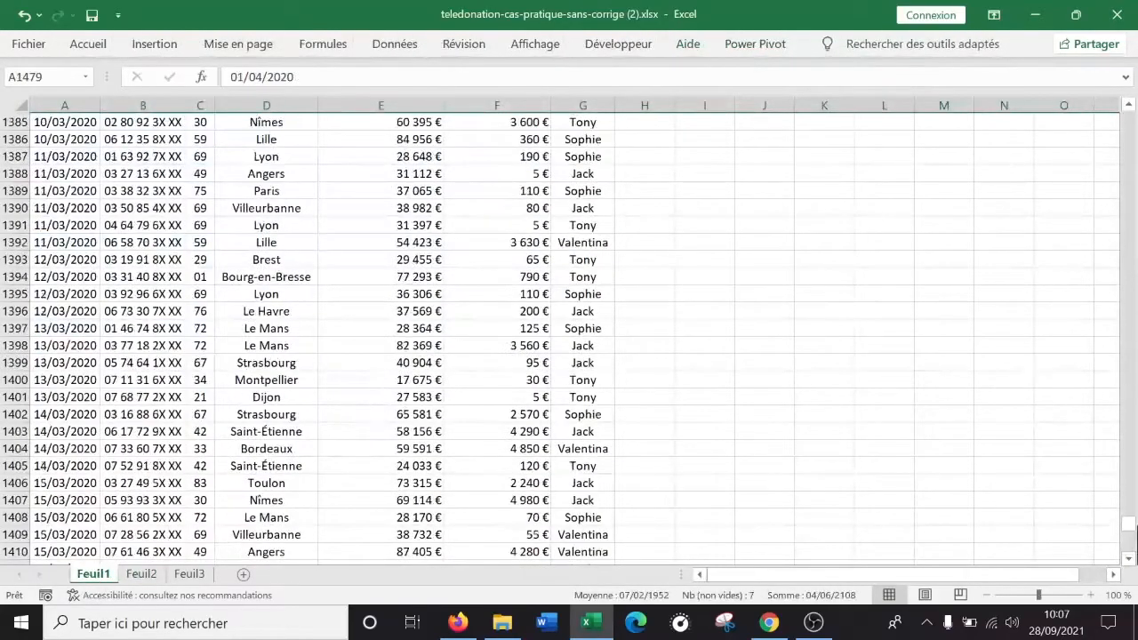
pyautogui.moveTo(1128, 534); pyautogui.dragTo(1125, 72)
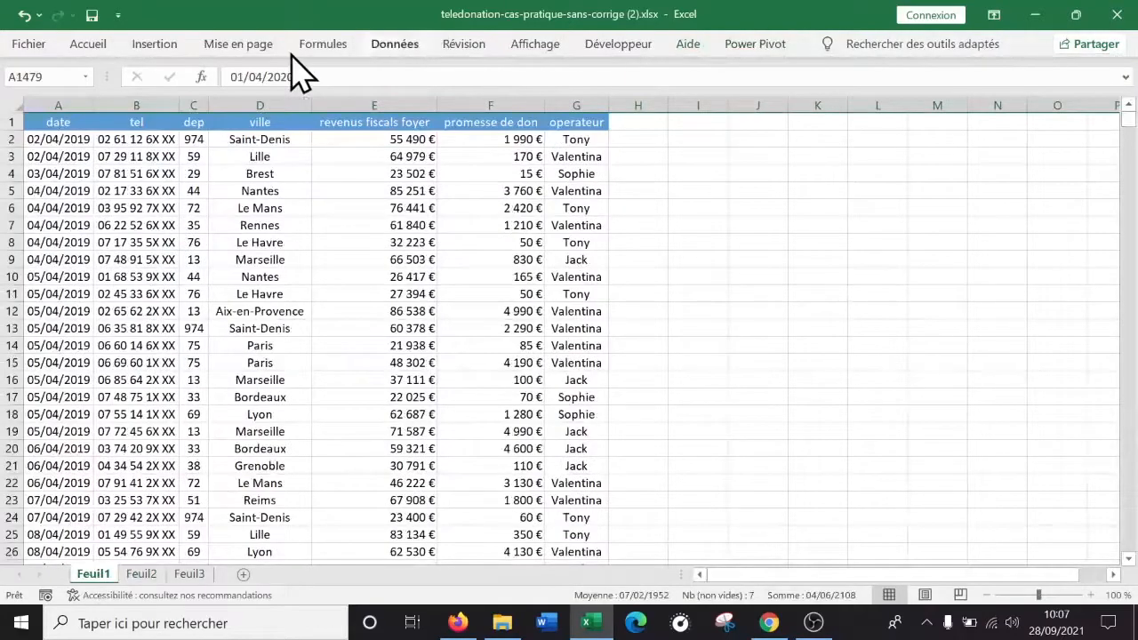
pyautogui.click(365, 105)
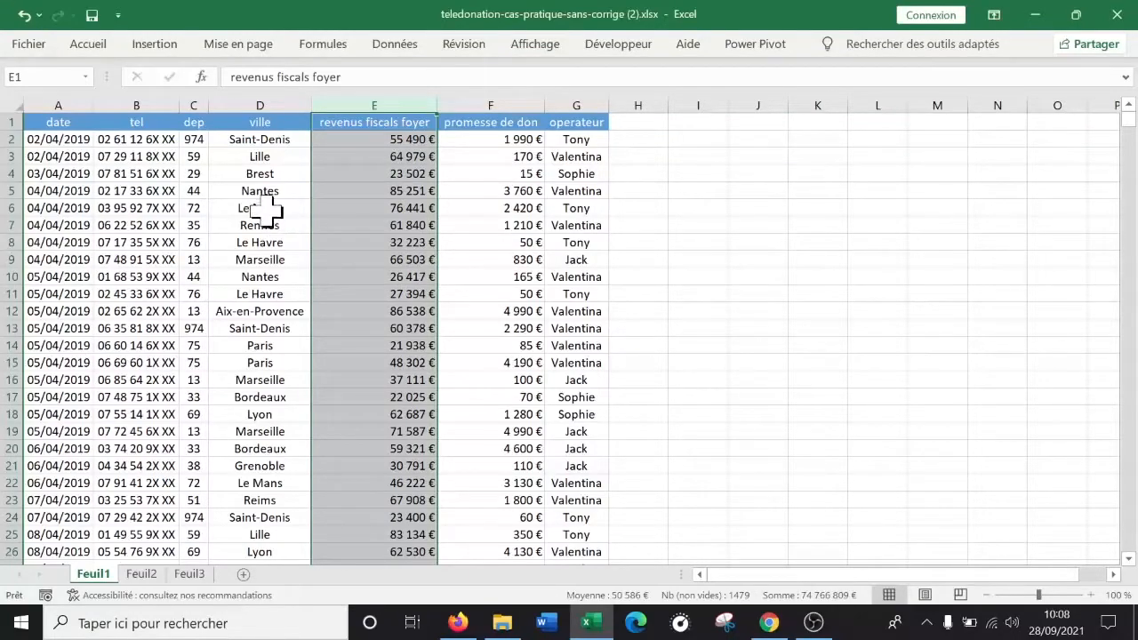
# Highlight the first operator's row in the Feuil2 pivot table and compare its donation figures with the other operators
pyautogui.click(142, 573)
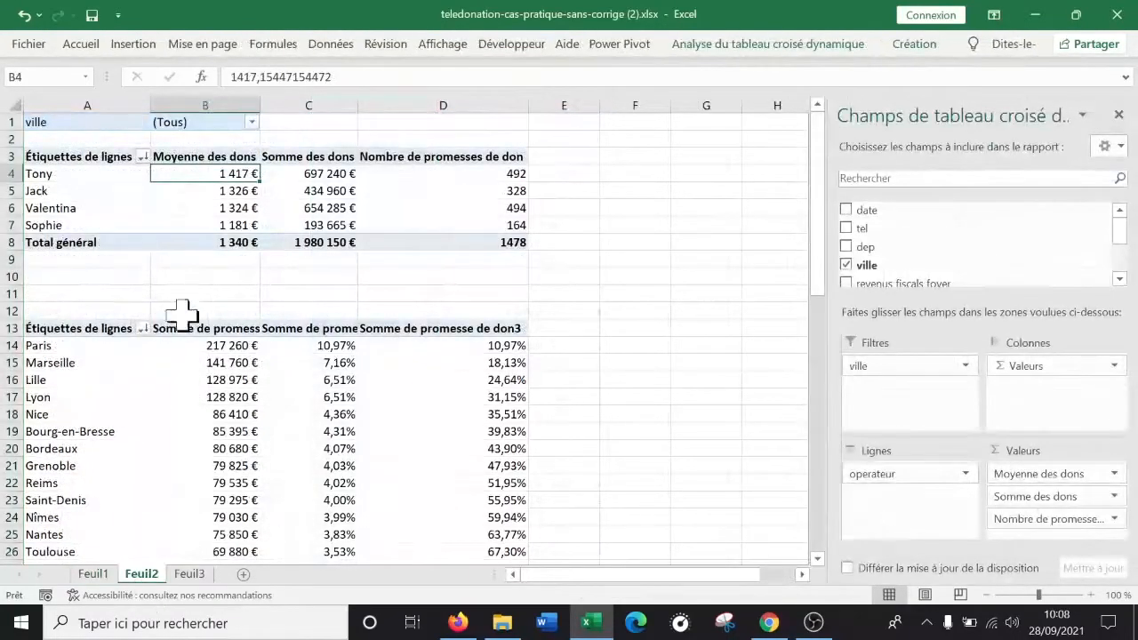
pyautogui.click(9, 173)
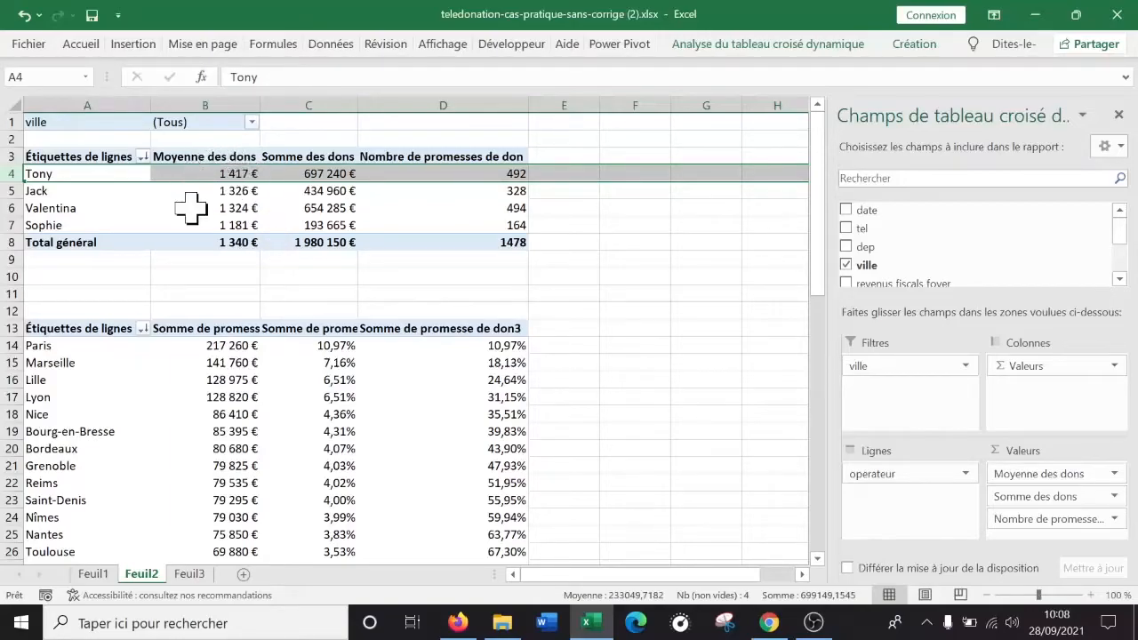
pyautogui.moveTo(196, 208)
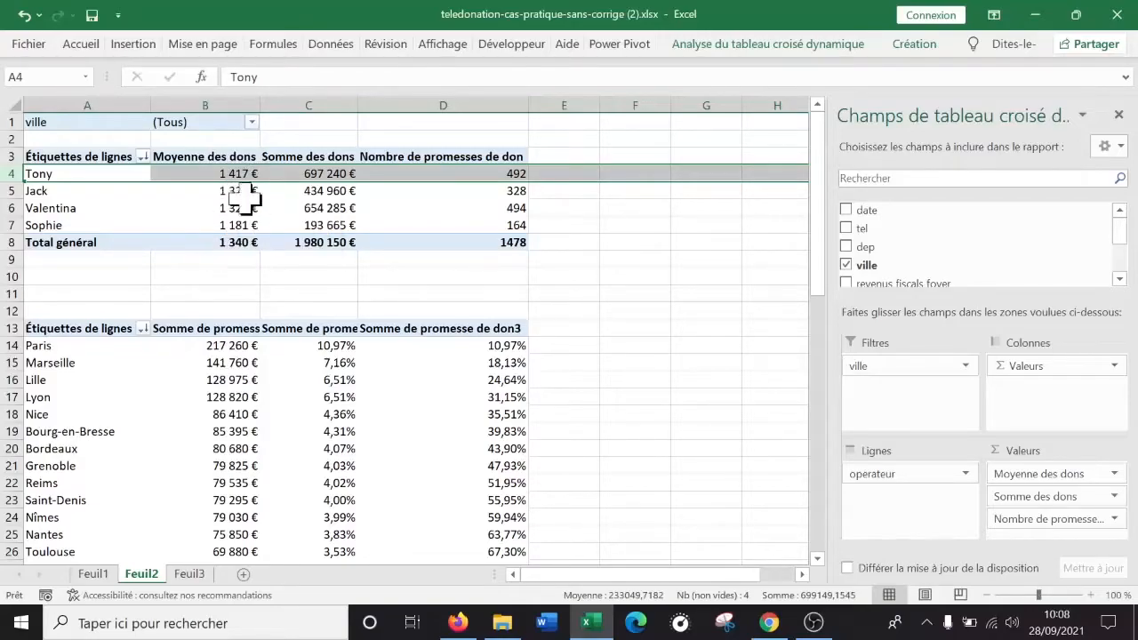
pyautogui.moveTo(233, 169)
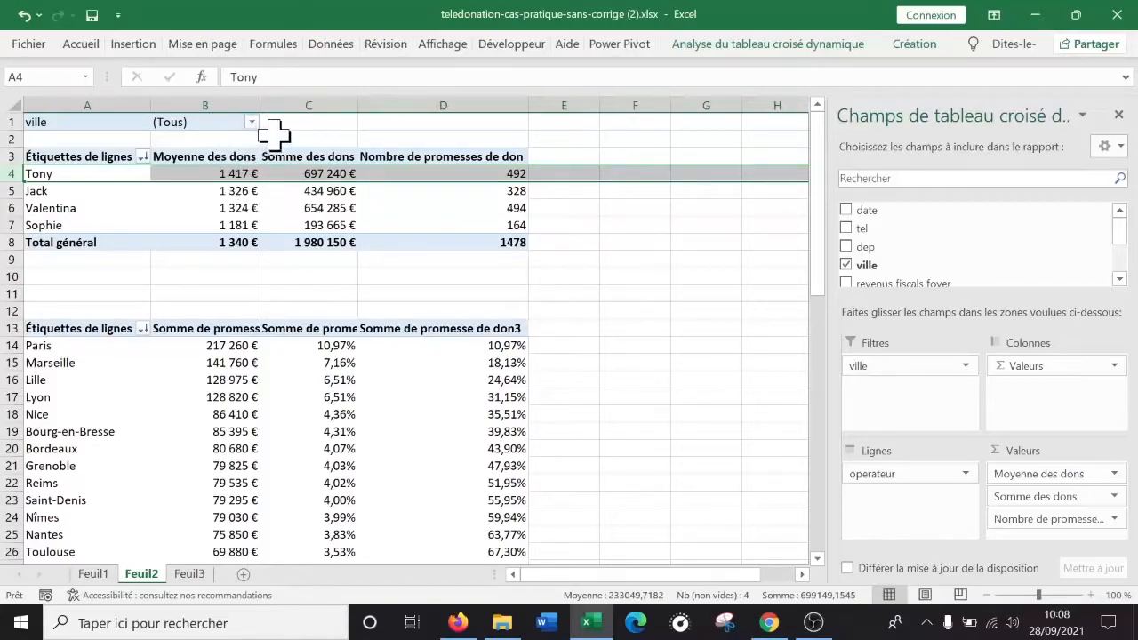
pyautogui.moveTo(305, 216)
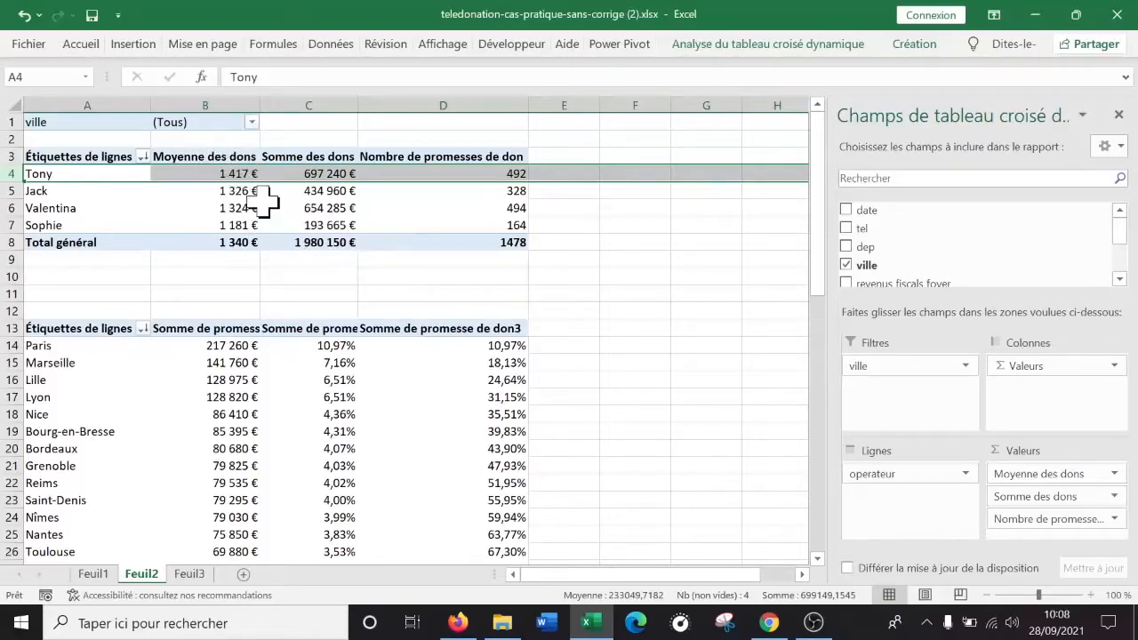
# Compare the operators' average and total donations in the upper pivot table on Feuil2
pyautogui.click(588, 296)
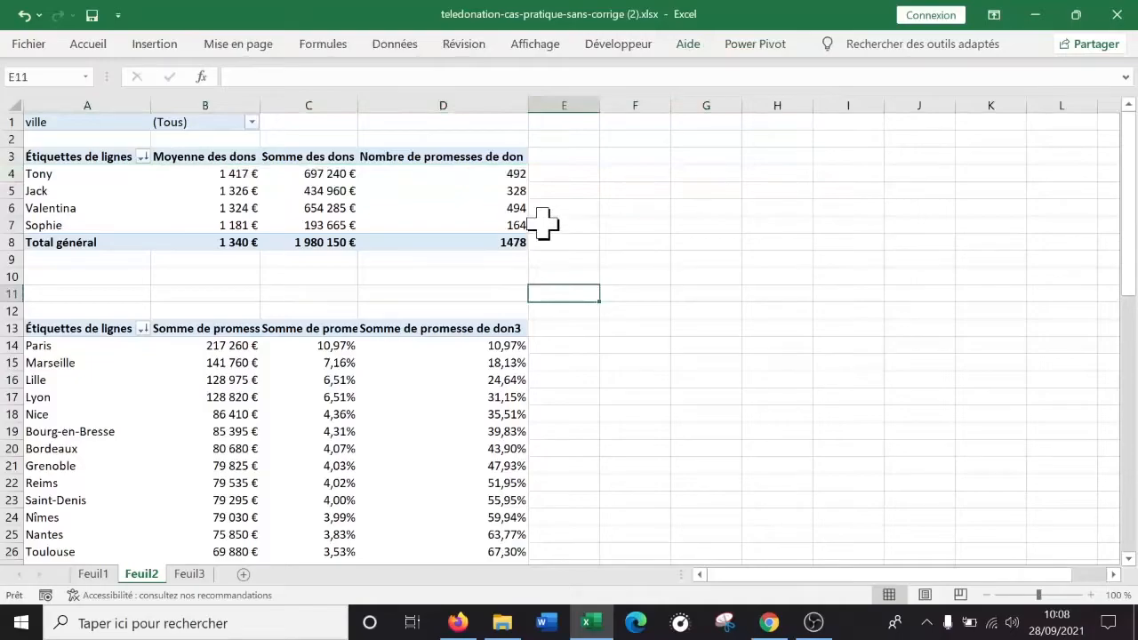
pyautogui.click(198, 190)
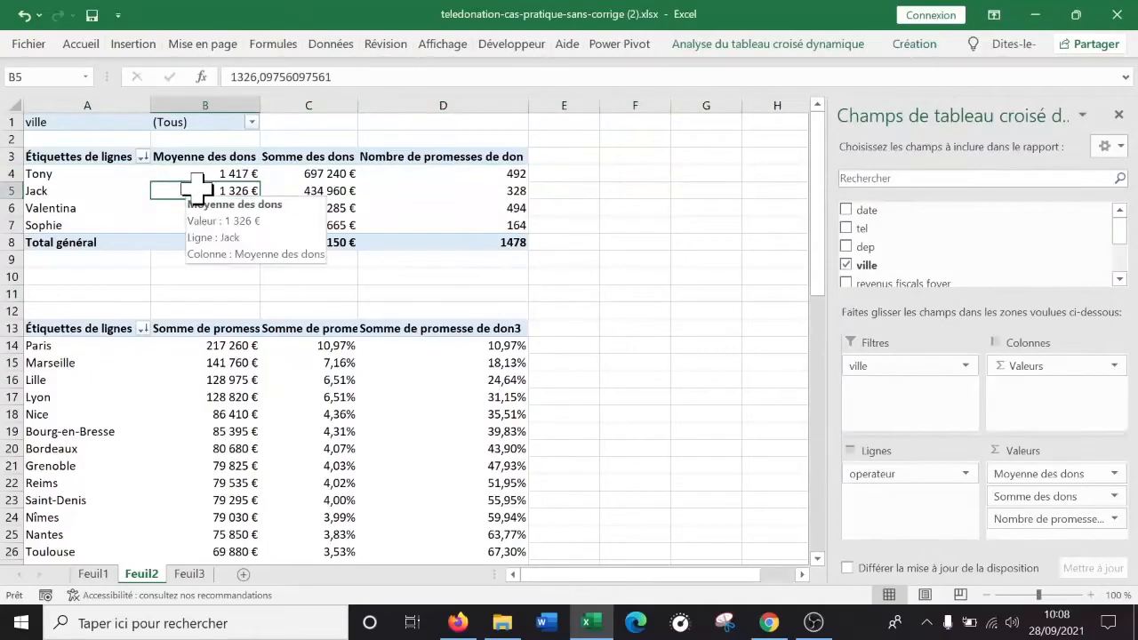
pyautogui.click(291, 175)
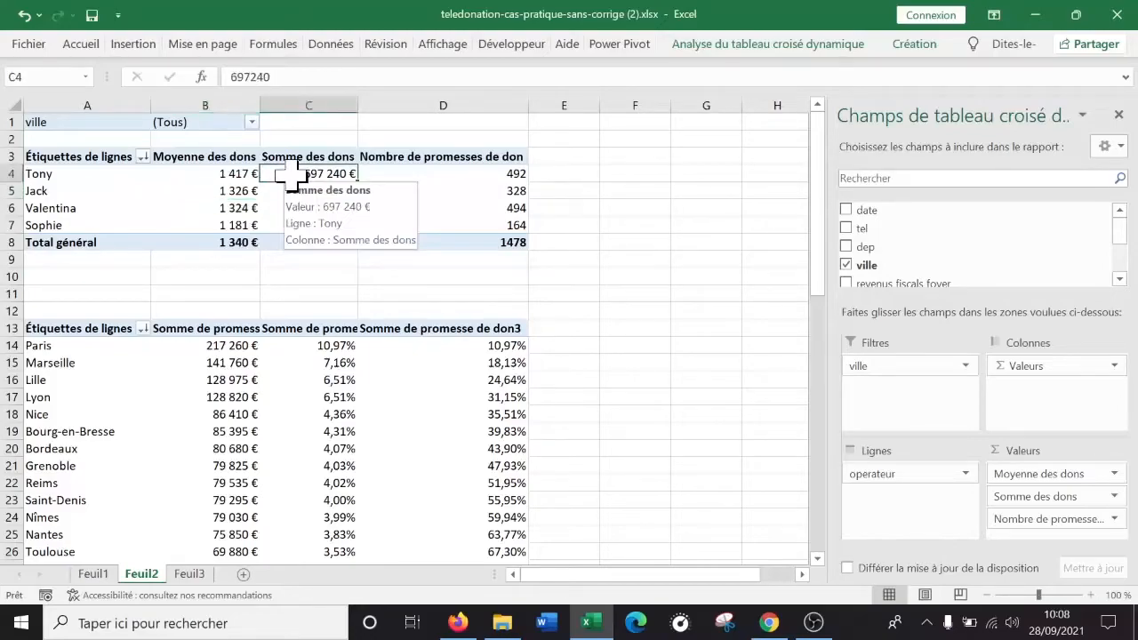
pyautogui.click(247, 176)
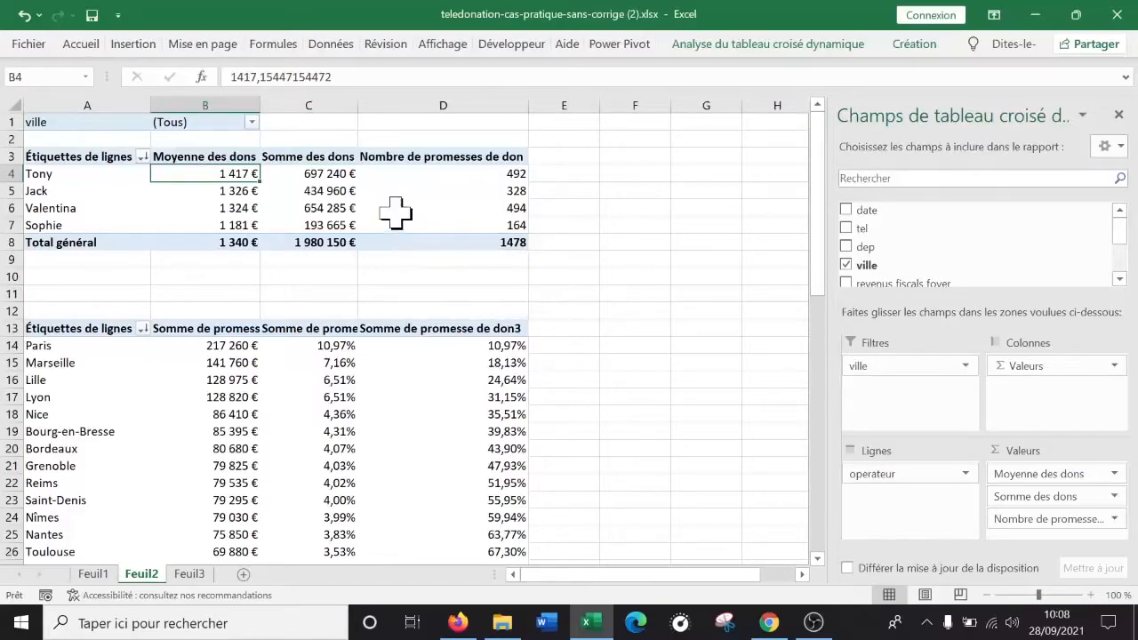
# Return to Feuil1 and examine the promesse de don and revenus fiscals foyer values in the first records
pyautogui.click(93, 574)
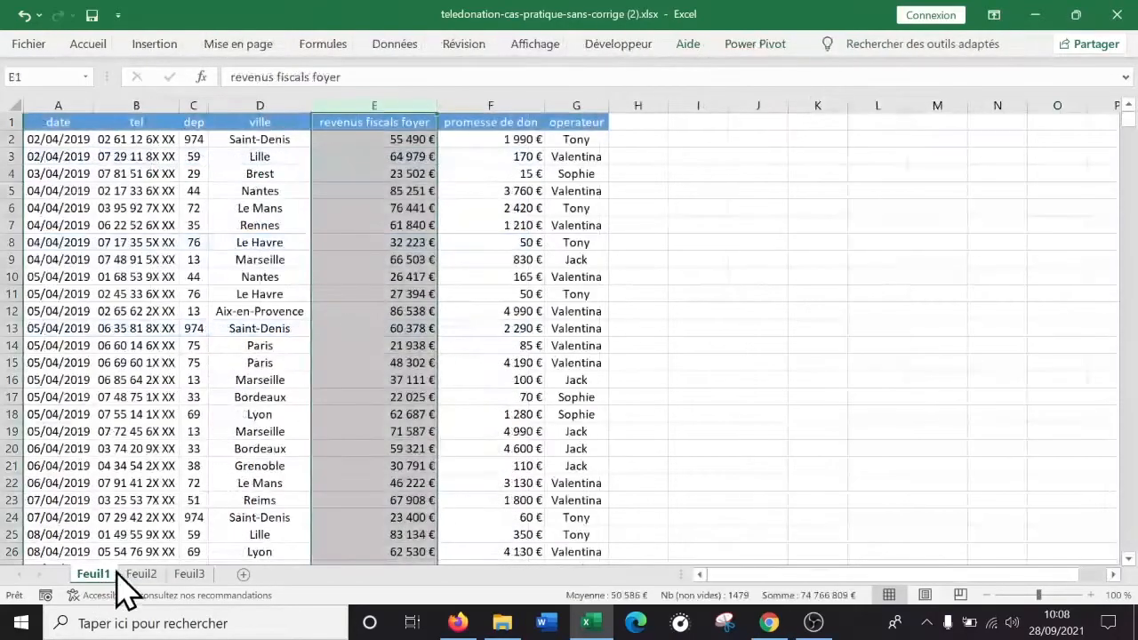
pyautogui.click(487, 143)
pyautogui.click(475, 209)
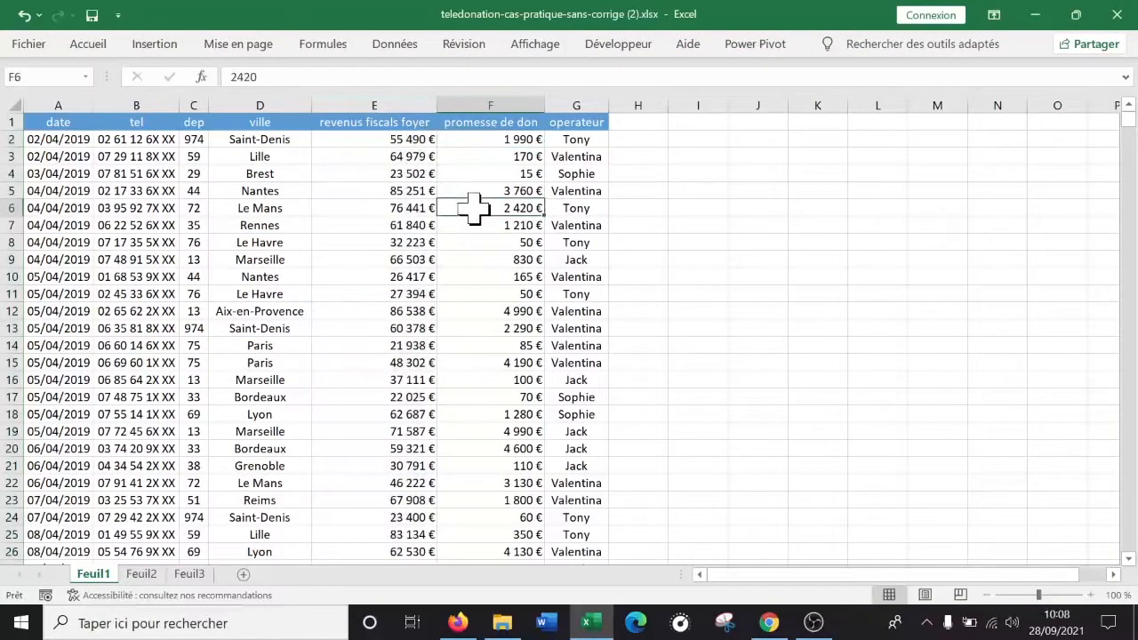
pyautogui.click(411, 139)
pyautogui.click(647, 136)
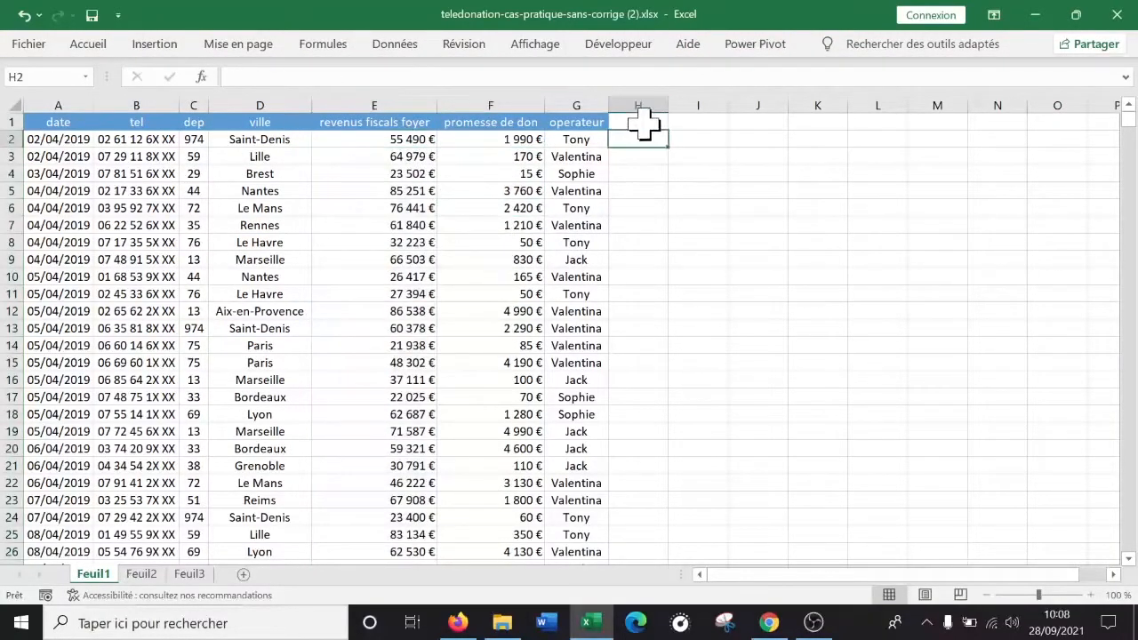
# Widen column H on Feuil1 and enter the header "% de revenu consacré au don" in H1
pyautogui.moveTo(669, 106); pyautogui.dragTo(805, 106)
pyautogui.click(384, 157)
pyautogui.click(397, 188)
pyautogui.click(397, 140)
pyautogui.click(530, 140)
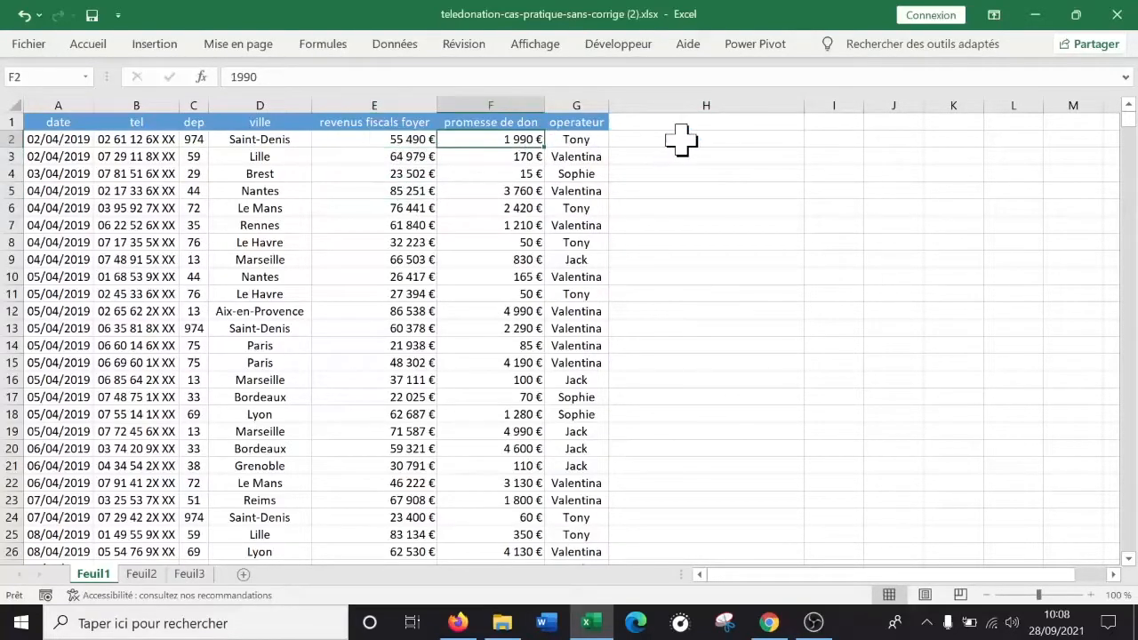
pyautogui.click(712, 142)
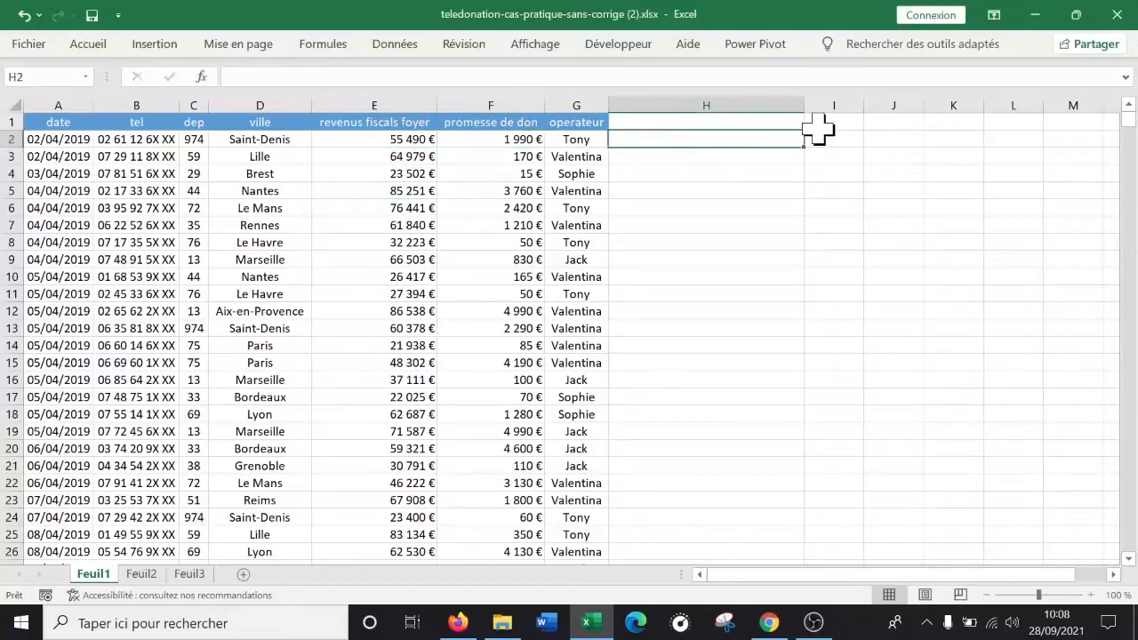
pyautogui.press('Up')
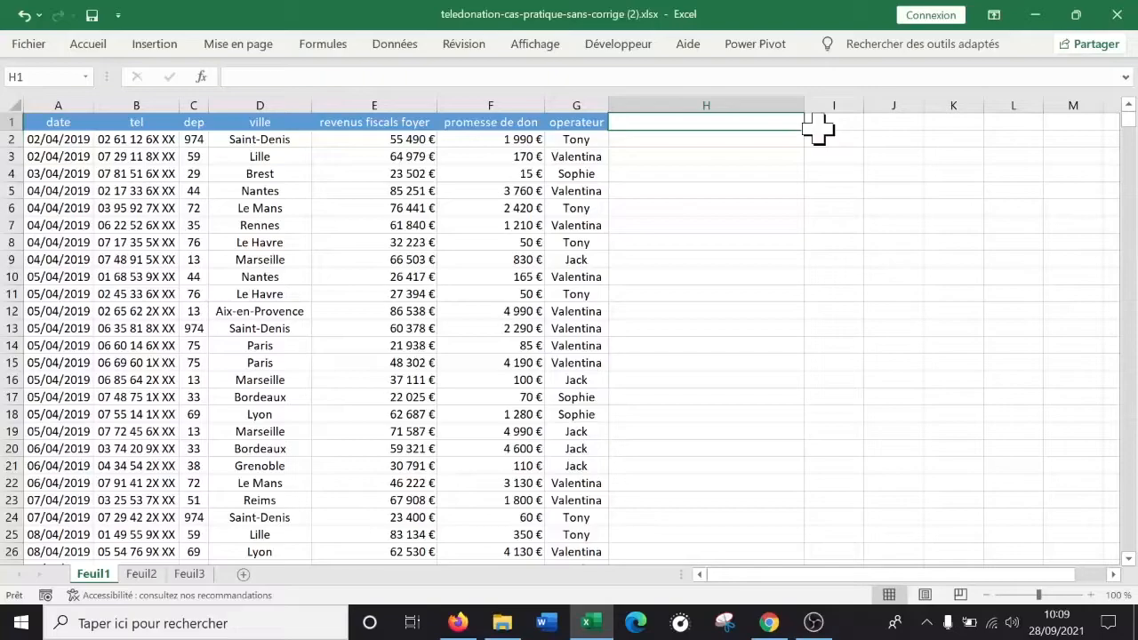
pyautogui.write('% de revenu consacré au don')
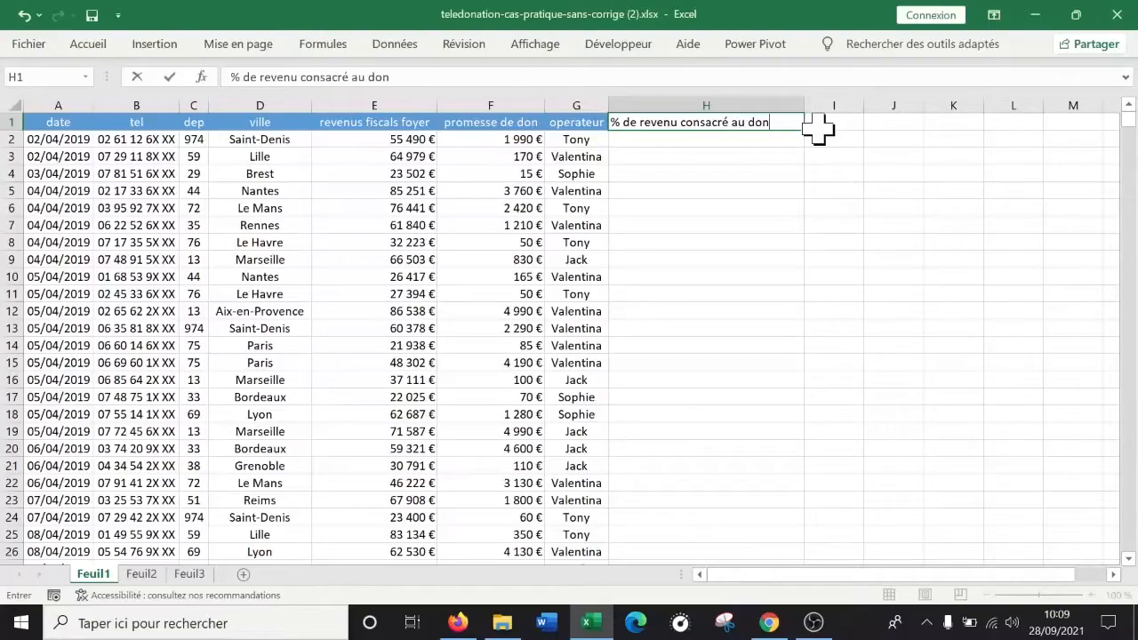
pyautogui.press('Return')
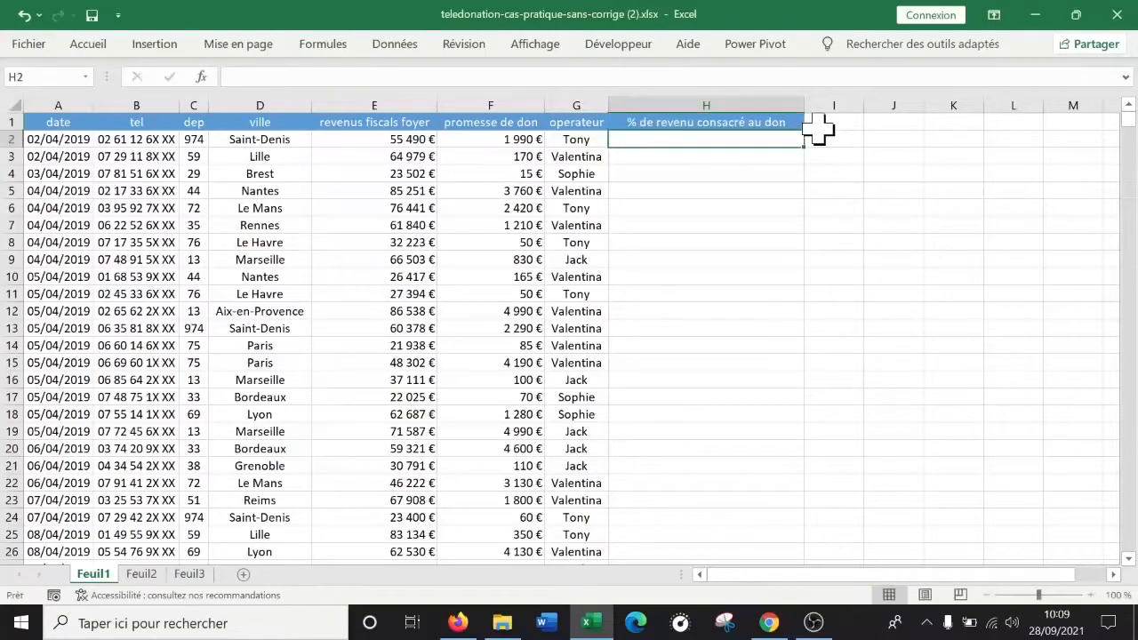
# Calculate the first donation's share of household income in H2 with the formula =F2/E2
pyautogui.click(725, 173)
pyautogui.click(719, 144)
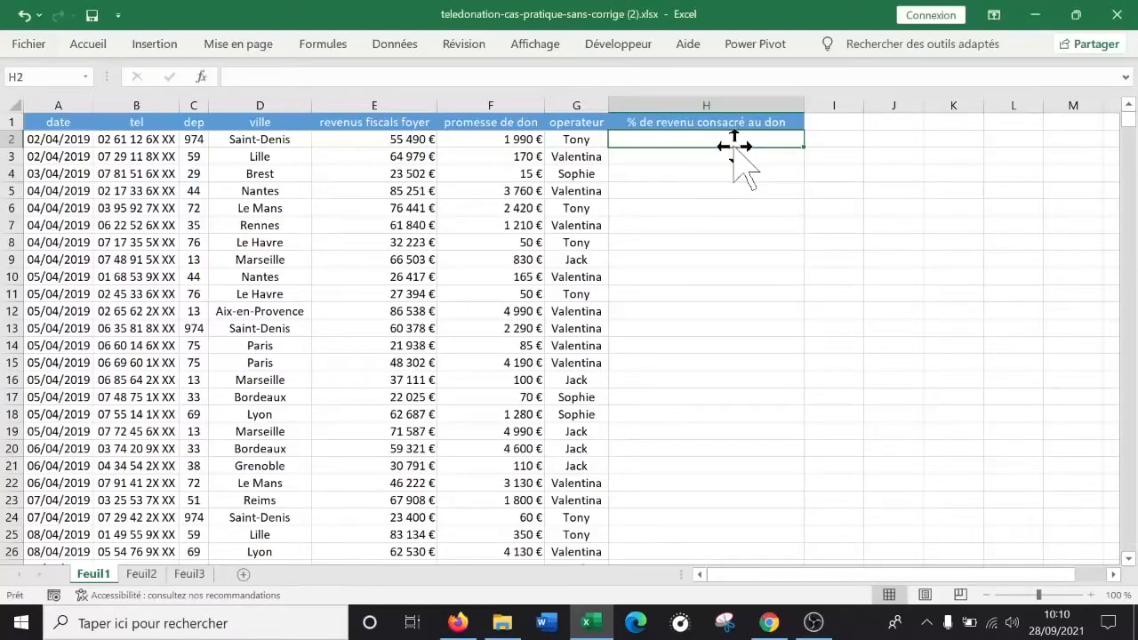
pyautogui.write('=')
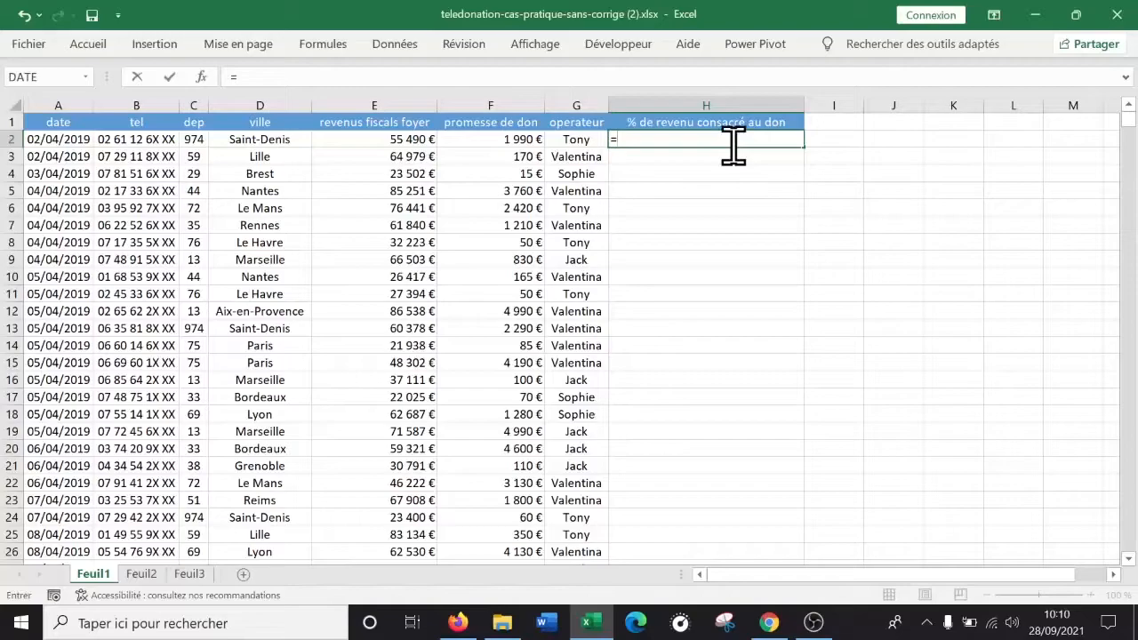
pyautogui.click(494, 140)
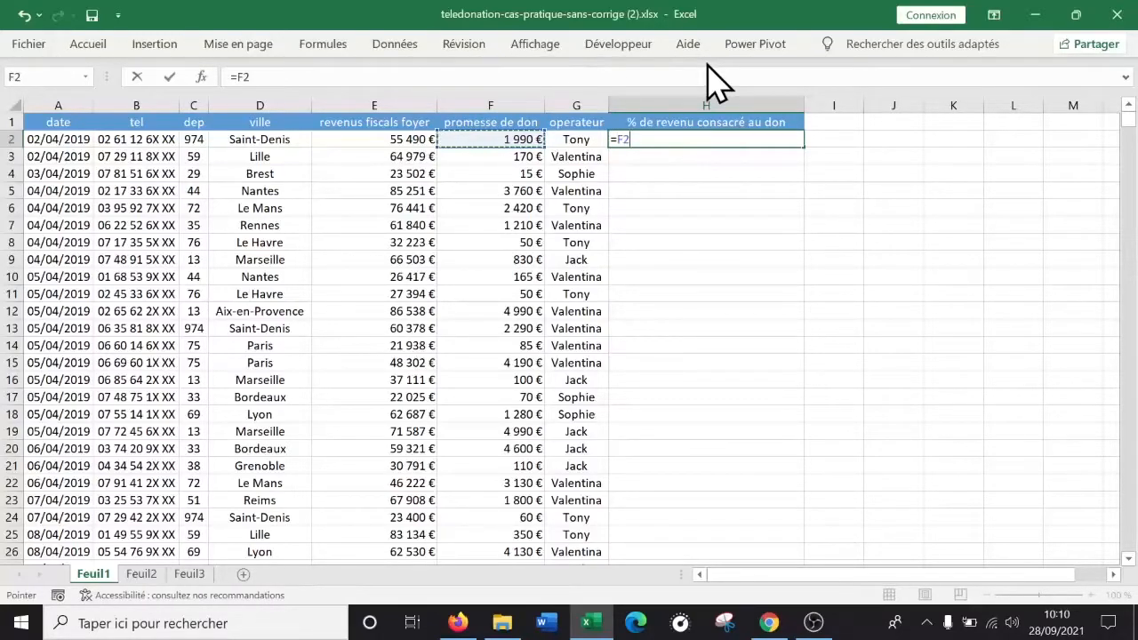
pyautogui.click(375, 140)
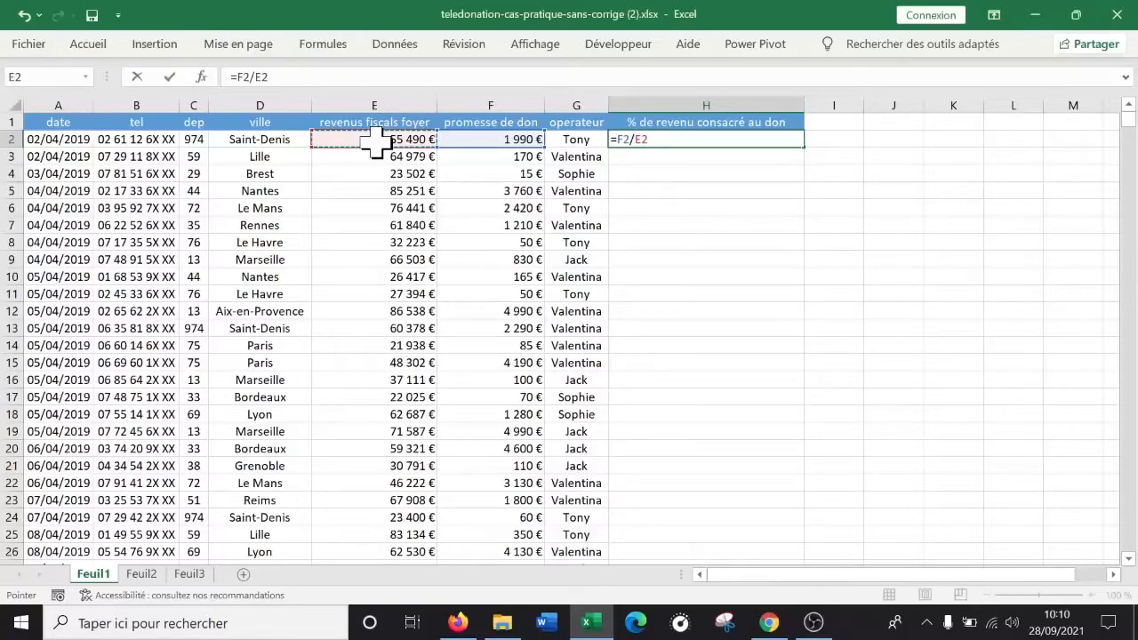
pyautogui.press('Return')
pyautogui.press('Up')
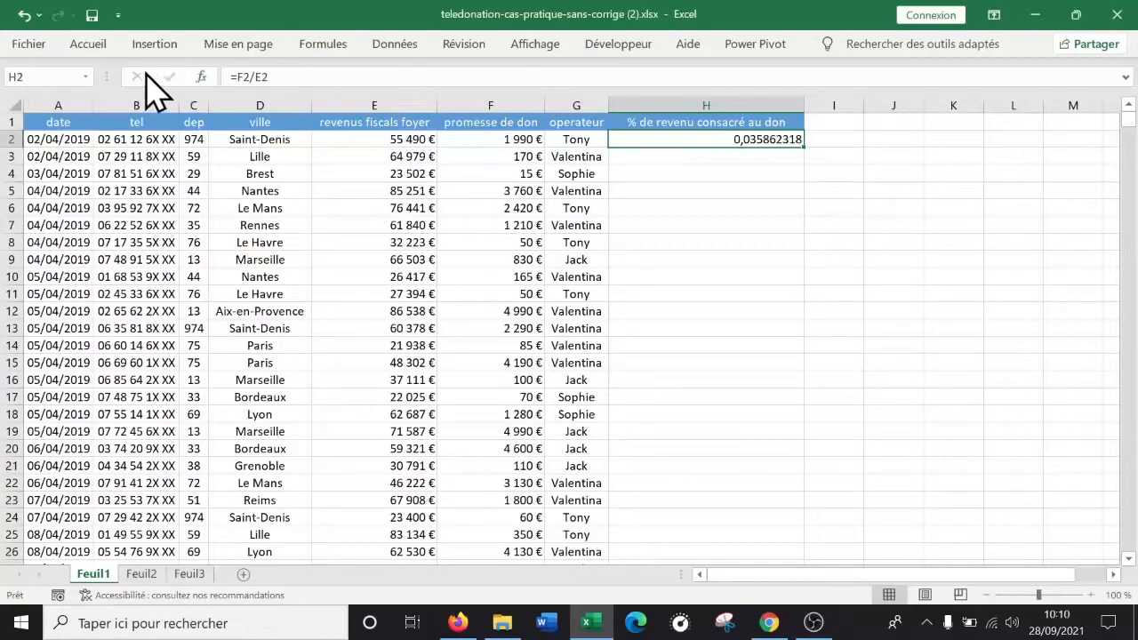
# Format H2 as a percentage with two decimal places
pyautogui.click(90, 45)
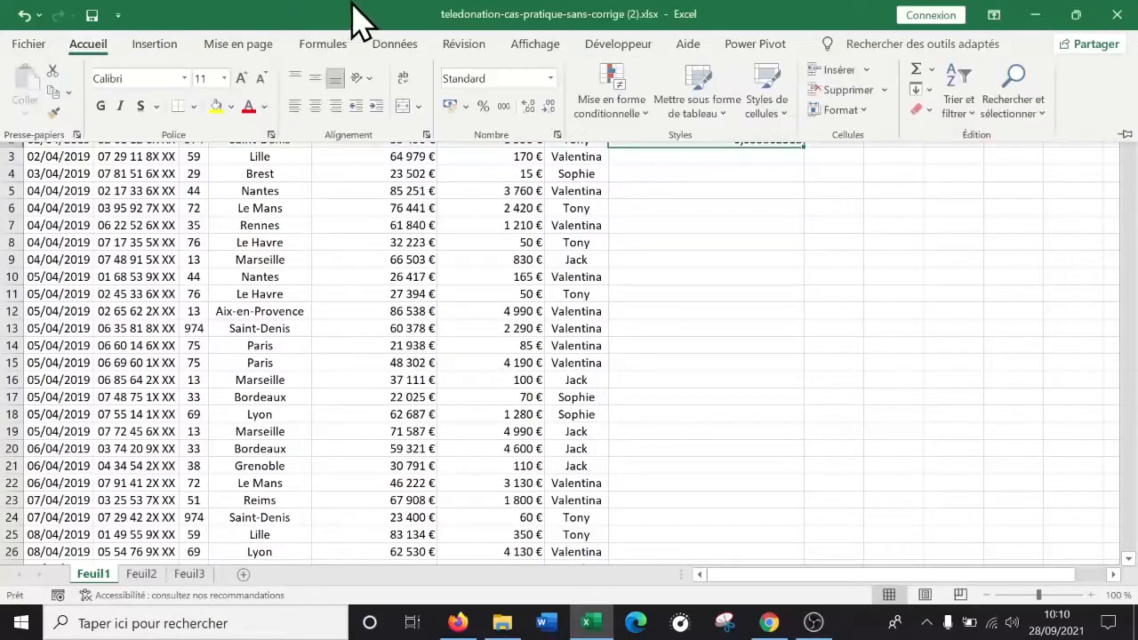
pyautogui.click(483, 108)
pyautogui.click(528, 108)
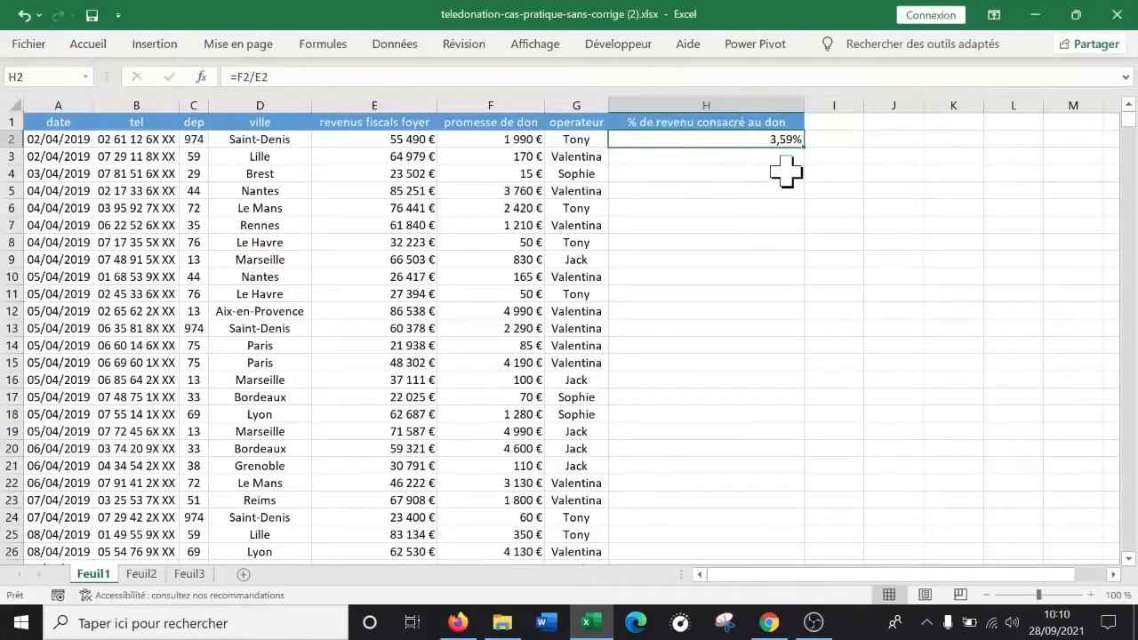
# Review the first donation record and fill the H2 formula down to H5
pyautogui.click(11, 139)
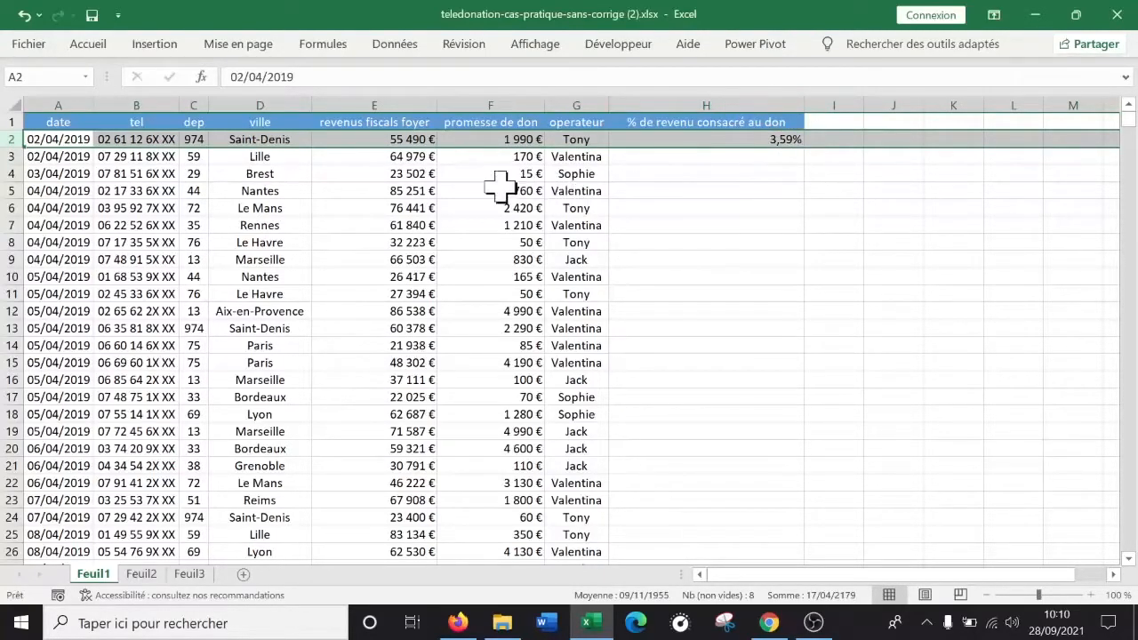
pyautogui.click(494, 138)
pyautogui.click(674, 188)
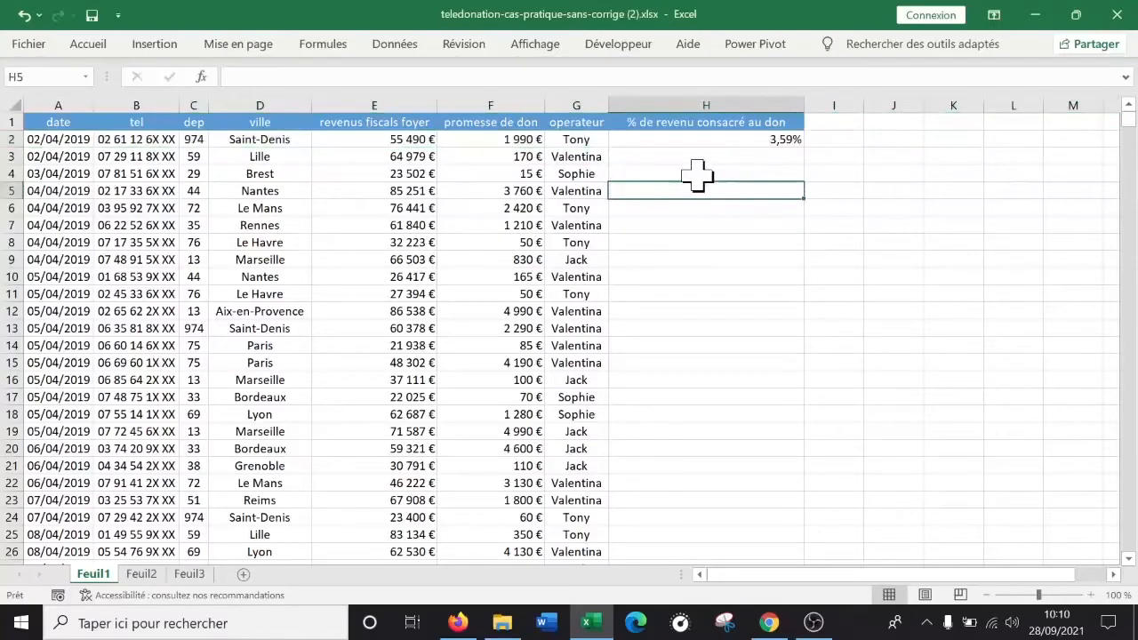
pyautogui.click(721, 156)
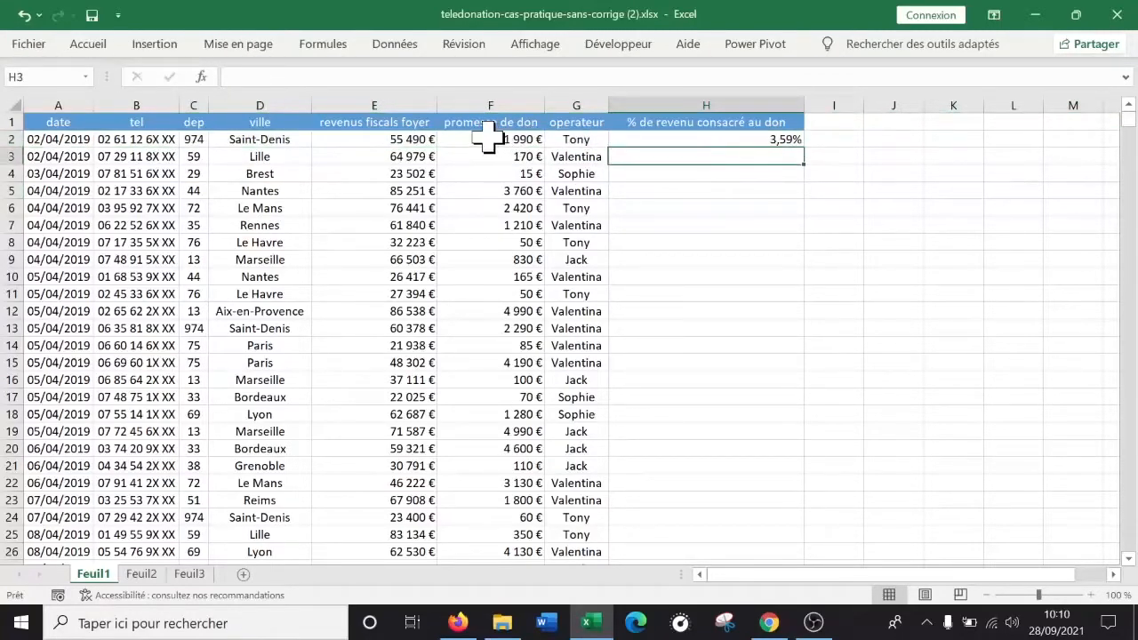
pyautogui.click(878, 142)
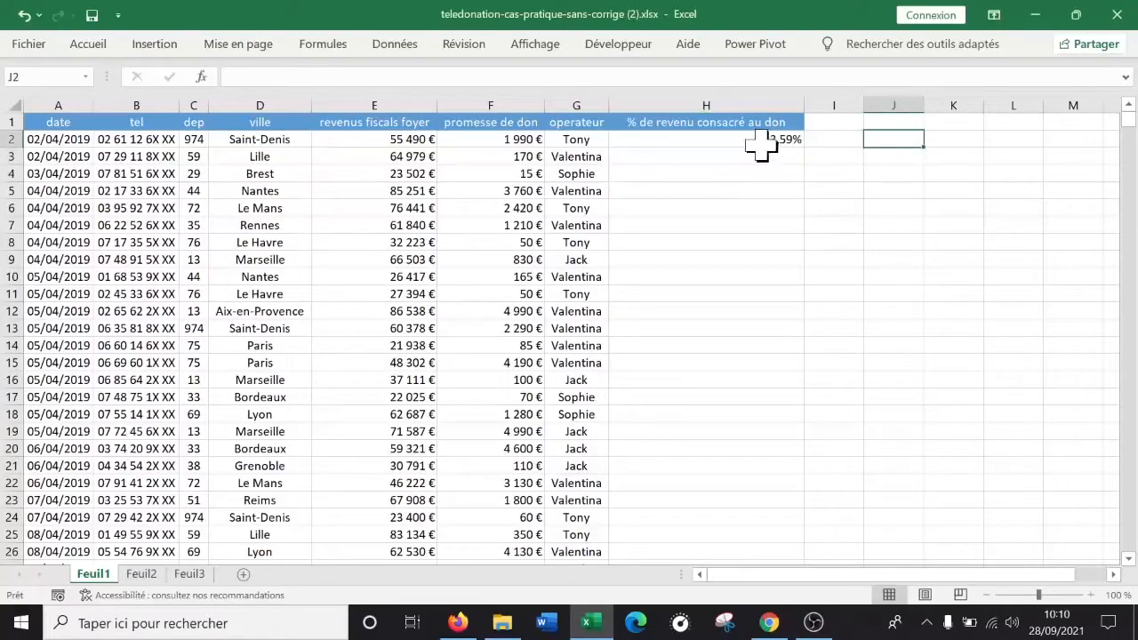
pyautogui.click(734, 140)
pyautogui.moveTo(803, 147); pyautogui.dragTo(797, 192)
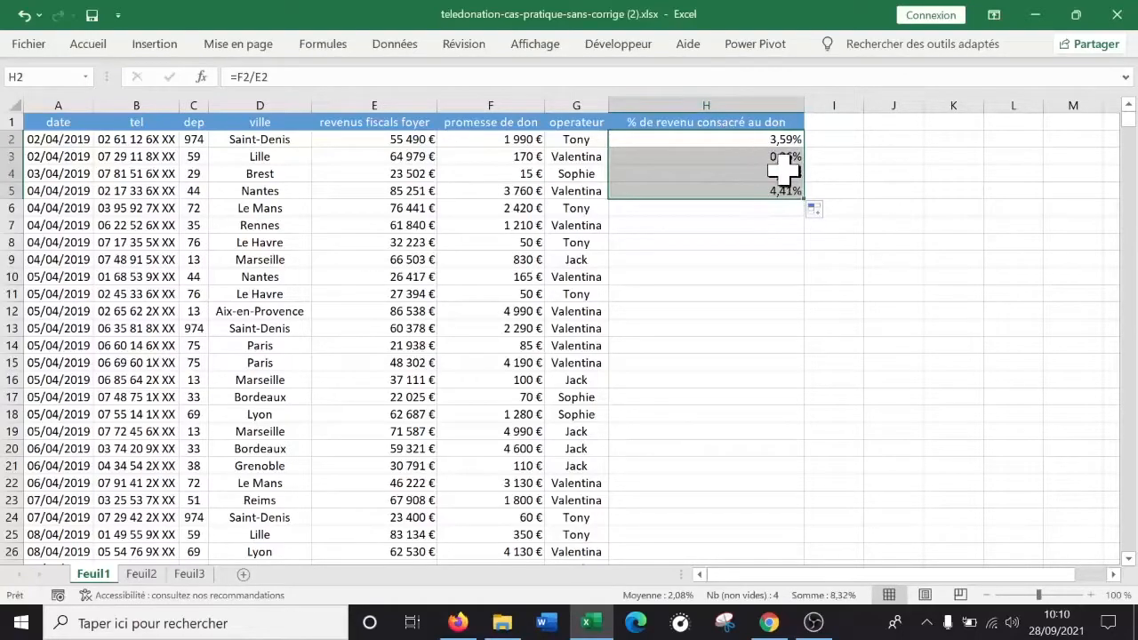
# Examine the calculated percentages and their formulas in H2:H5 one by one
pyautogui.click(787, 173)
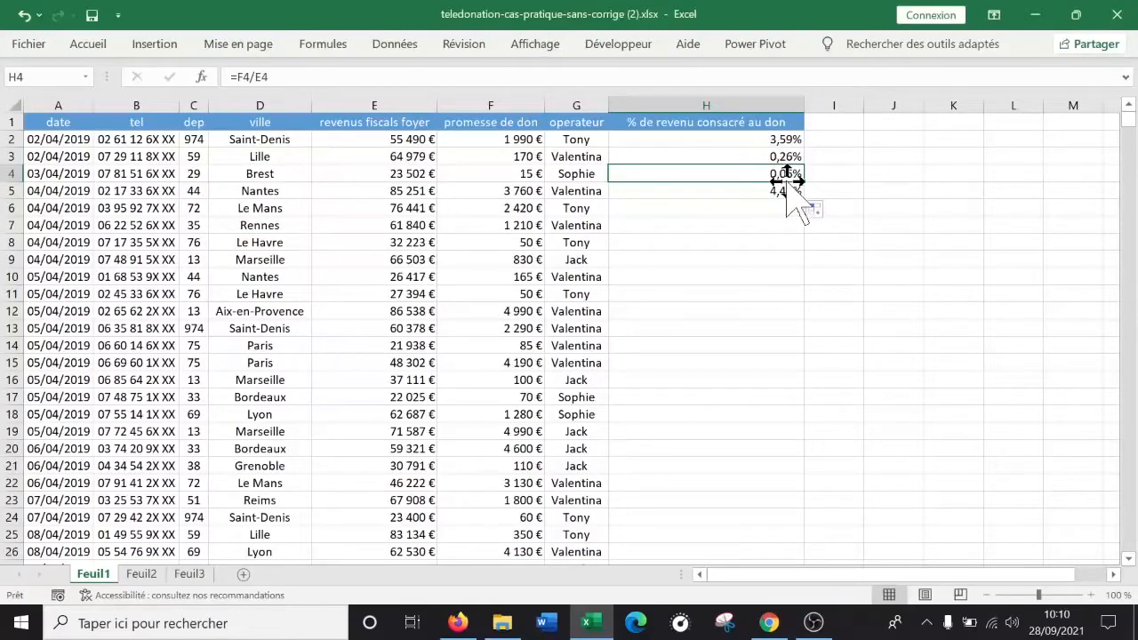
pyautogui.click(772, 142)
pyautogui.click(773, 157)
pyautogui.click(776, 174)
pyautogui.click(757, 191)
pyautogui.click(752, 173)
pyautogui.click(754, 157)
pyautogui.click(751, 140)
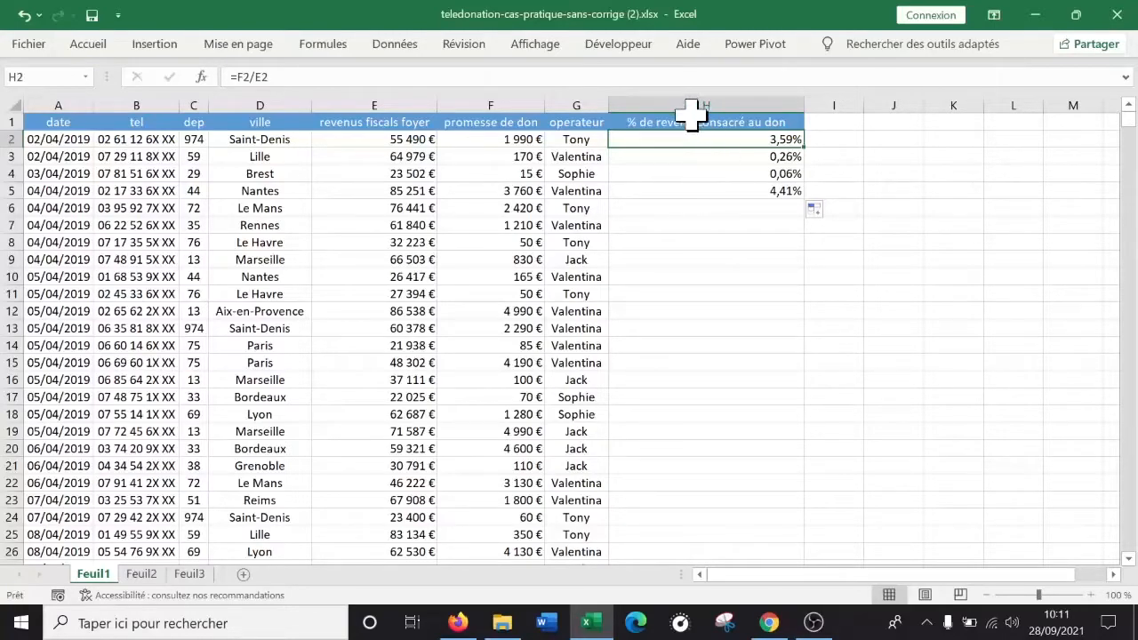
# Delete the entire column H containing the income percentages from Feuil1
pyautogui.click(747, 105)
pyautogui.rightClick(683, 104)
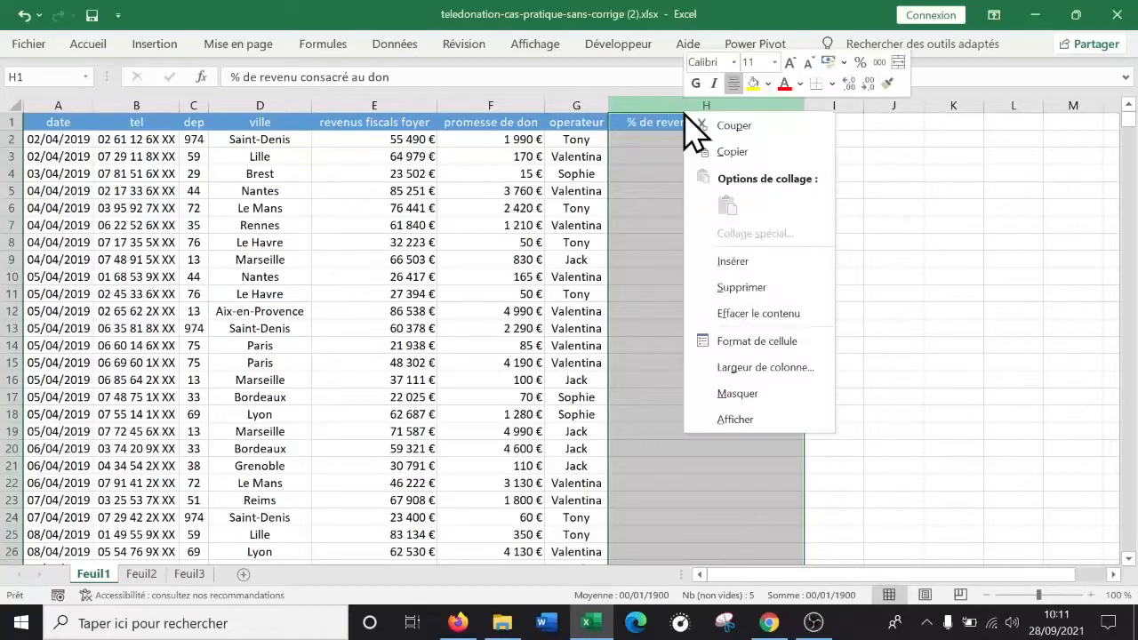
pyautogui.click(783, 289)
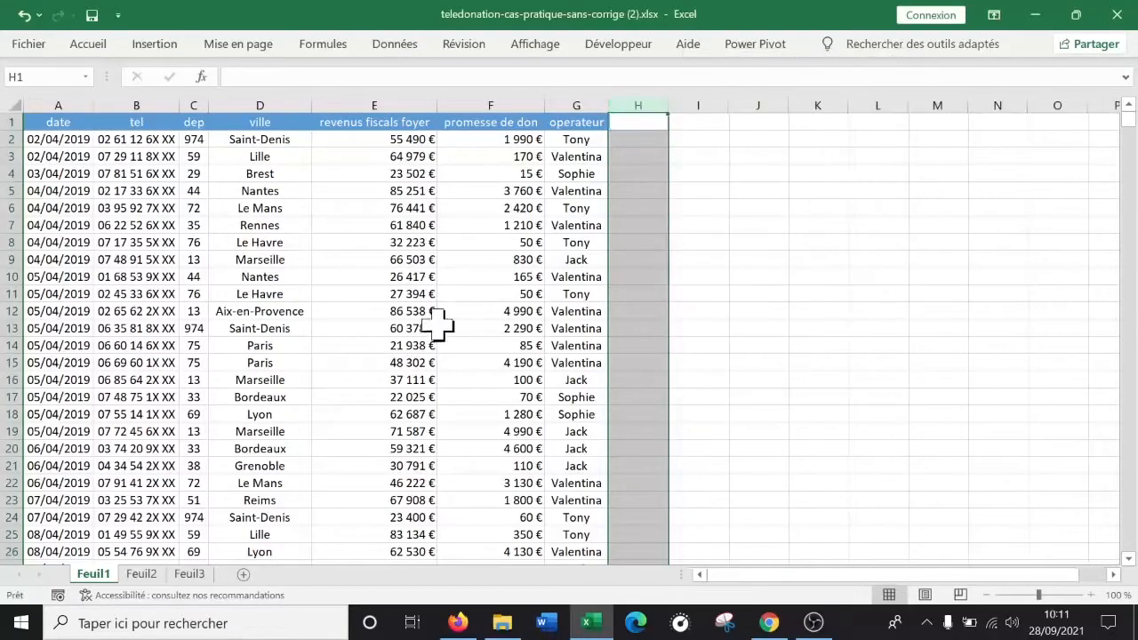
pyautogui.click(720, 224)
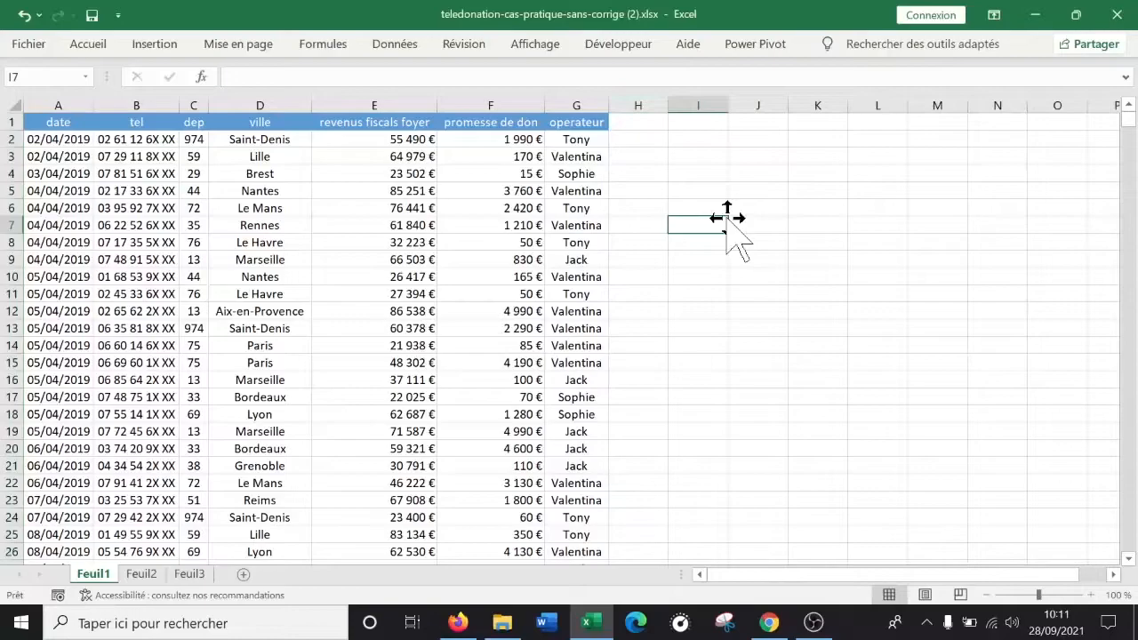
pyautogui.click(532, 191)
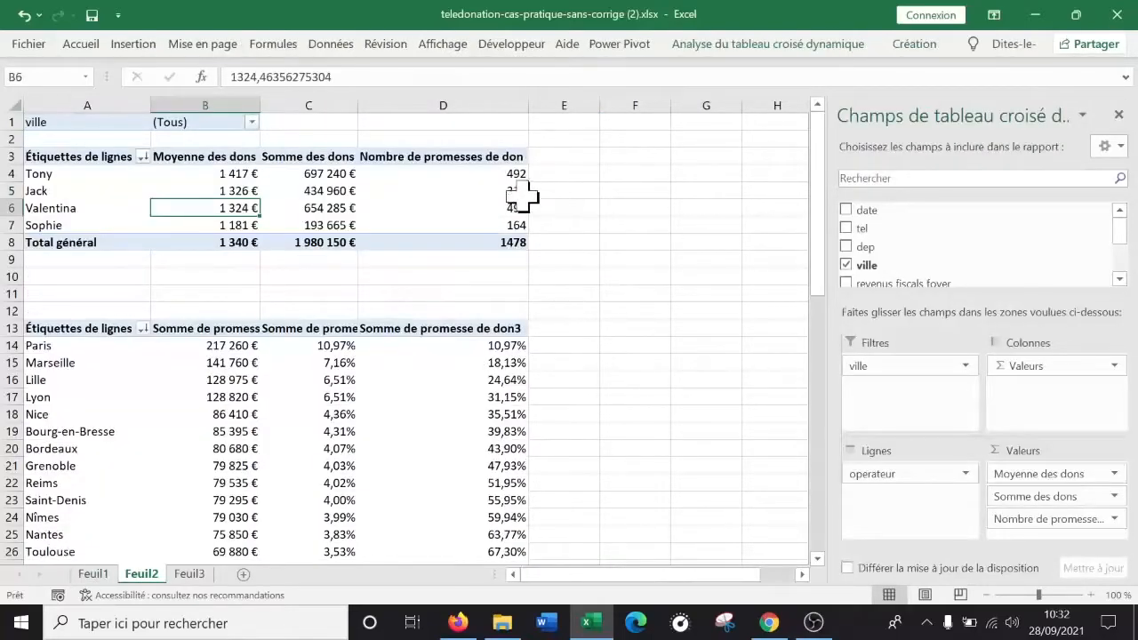
pyautogui.click(465, 191)
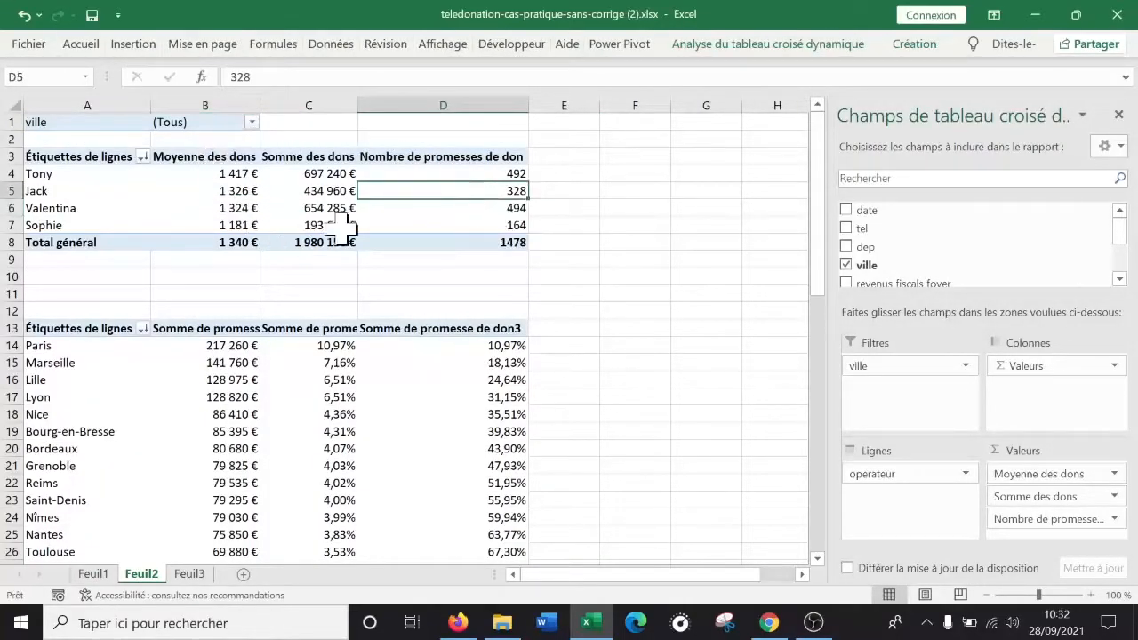
pyautogui.moveTo(373, 222)
pyautogui.moveTo(434, 207)
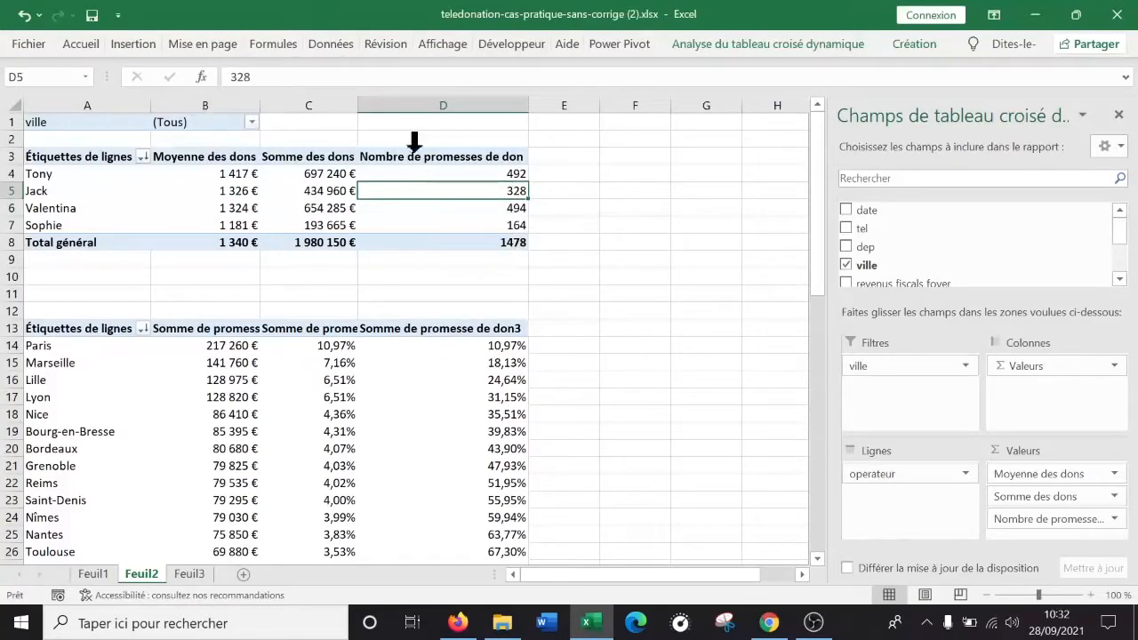
pyautogui.click(718, 51)
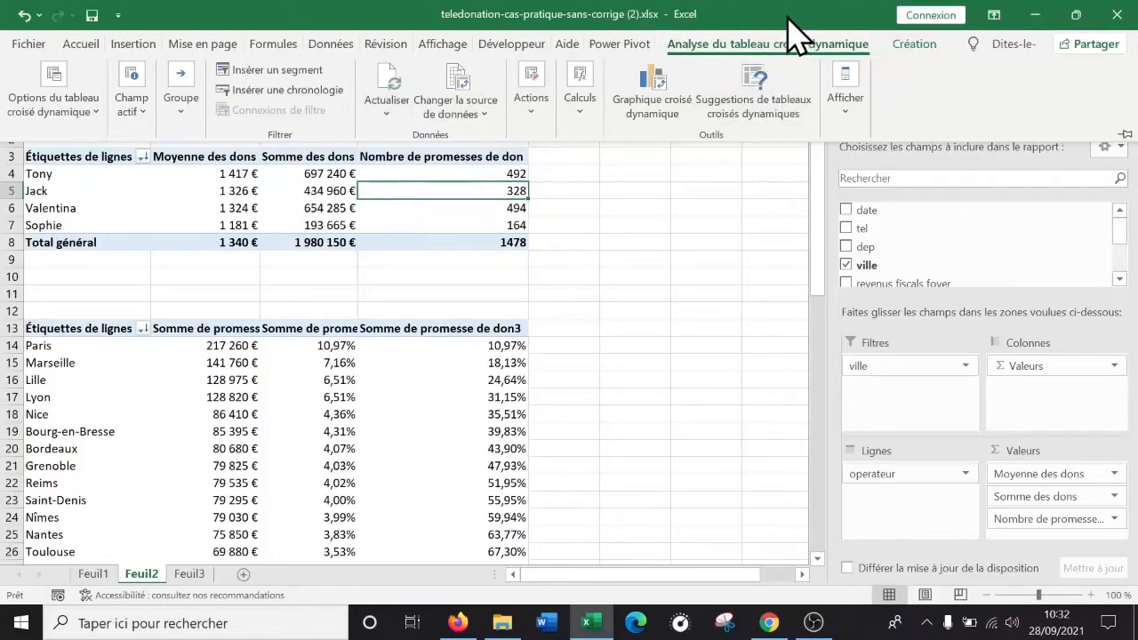
pyautogui.click(584, 115)
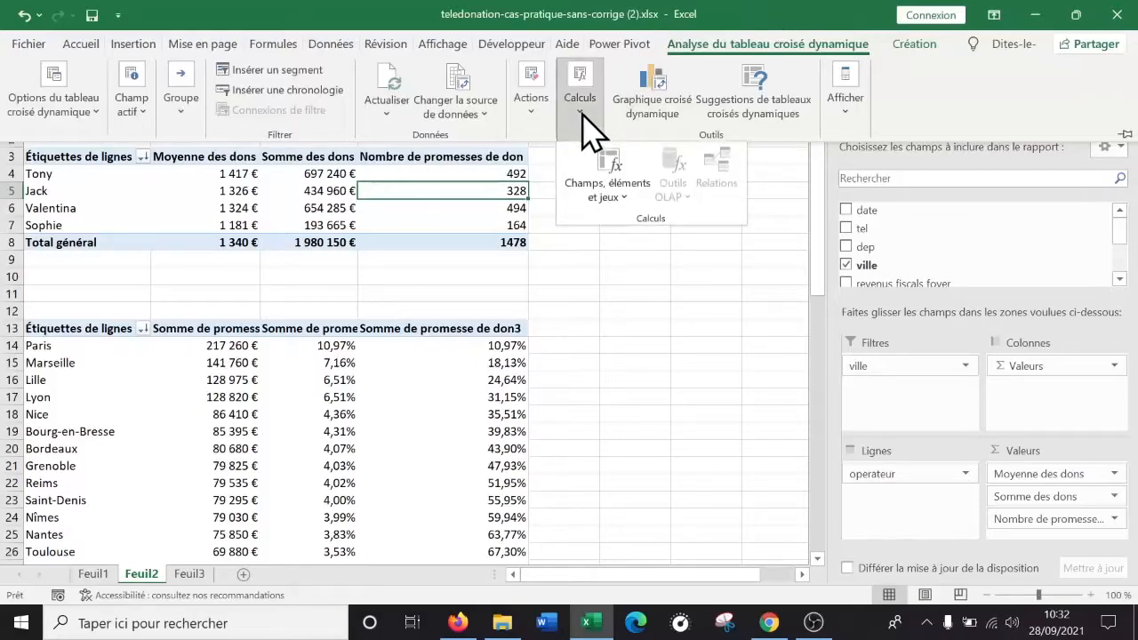
pyautogui.click(632, 201)
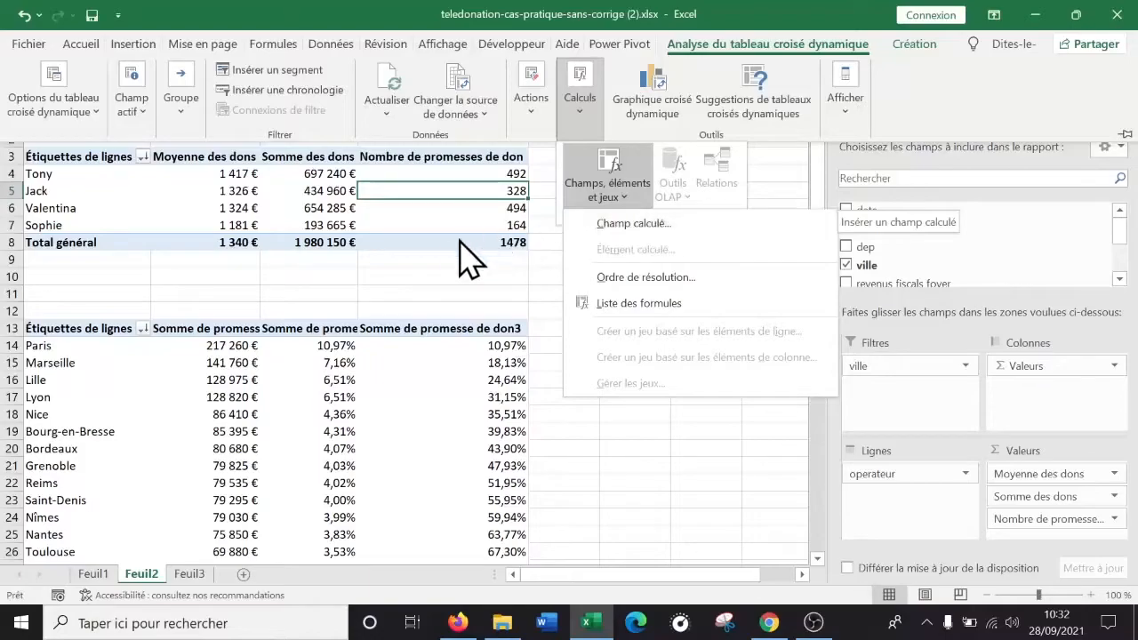
pyautogui.click(459, 258)
pyautogui.click(436, 240)
pyautogui.click(414, 207)
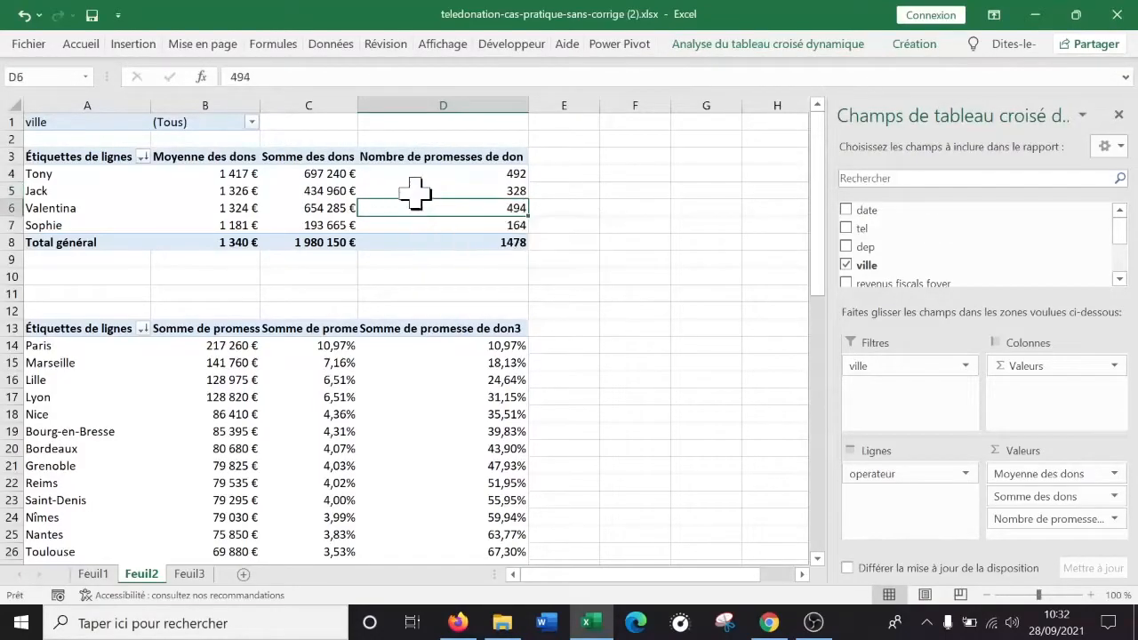
# Open the calculated field definition for the operator pivot table on Feuil2 and delete the existing field Champ1
pyautogui.click(786, 47)
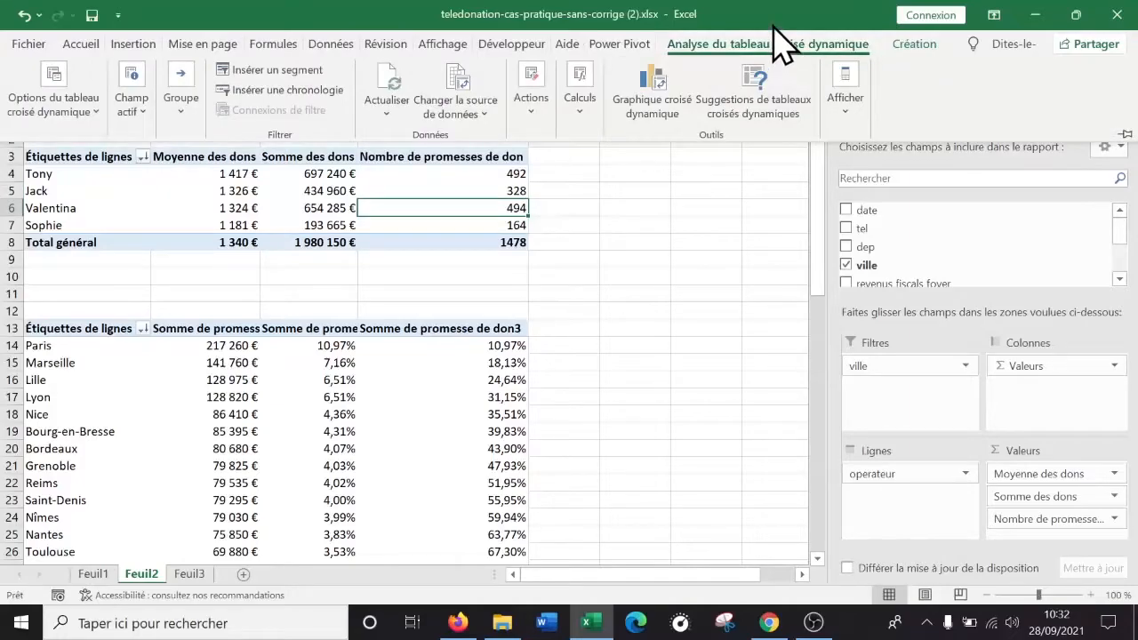
pyautogui.click(588, 112)
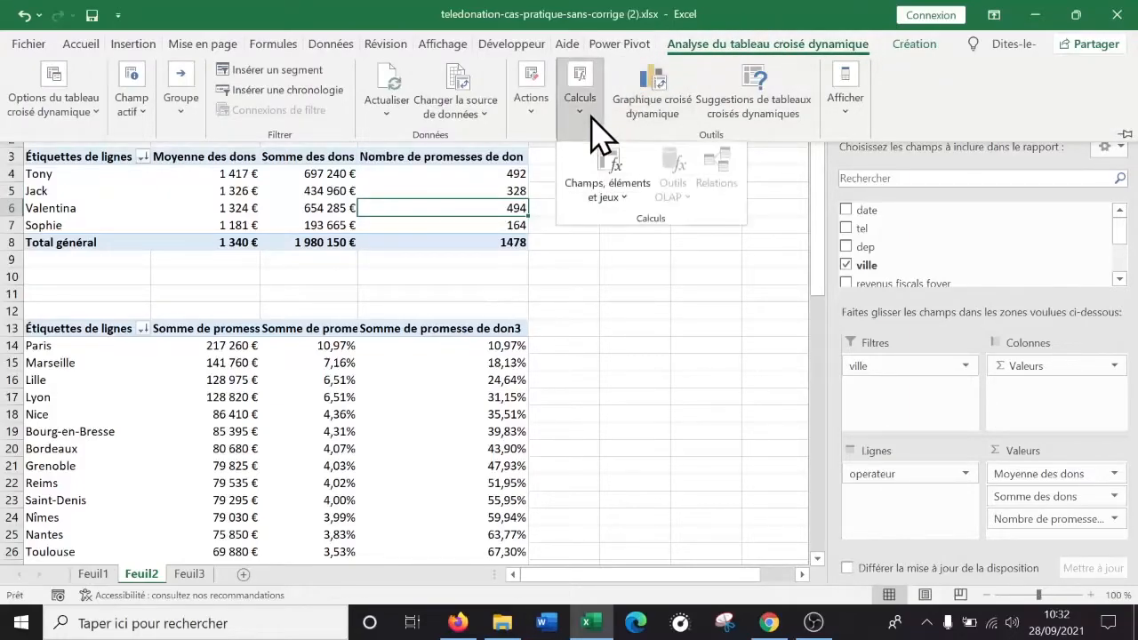
pyautogui.click(621, 198)
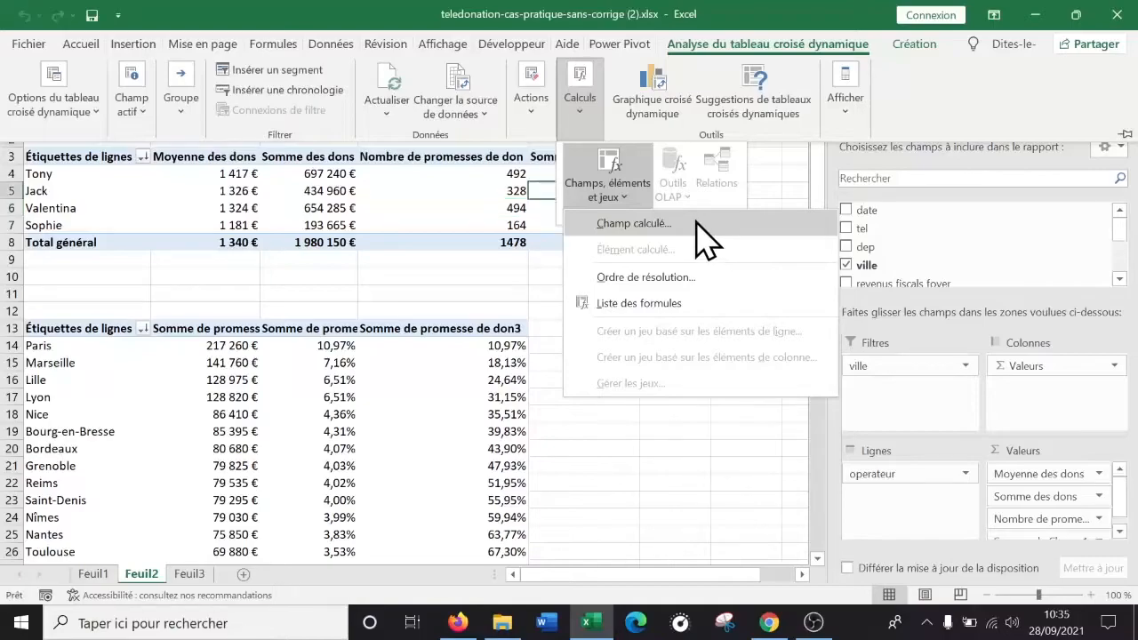
pyautogui.click(697, 223)
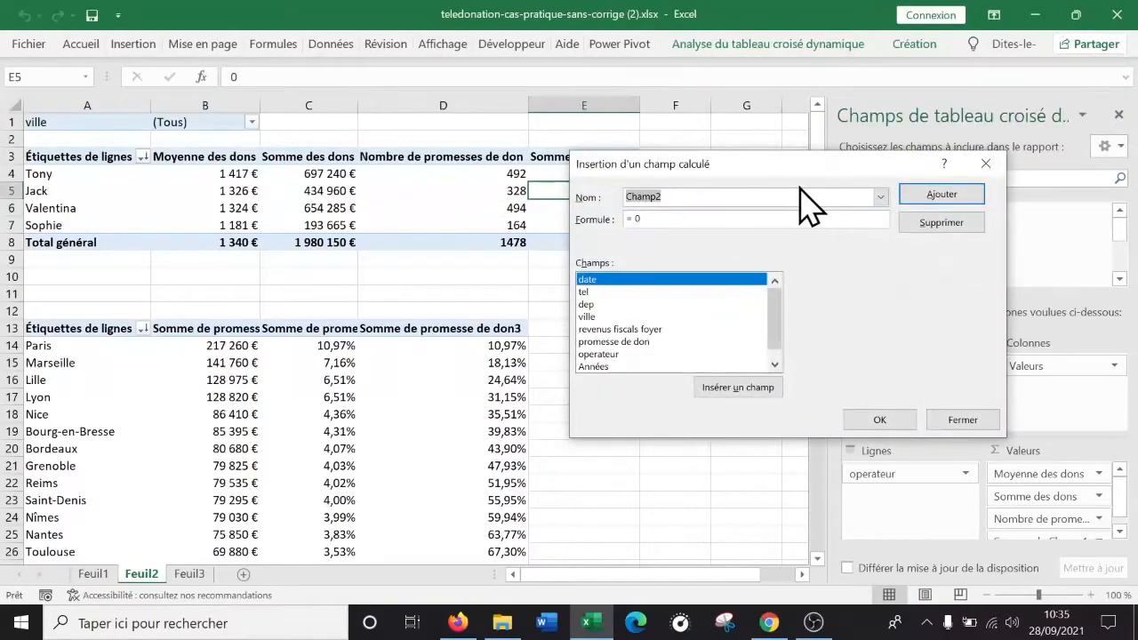
pyautogui.click(880, 196)
pyautogui.click(683, 218)
pyautogui.click(939, 222)
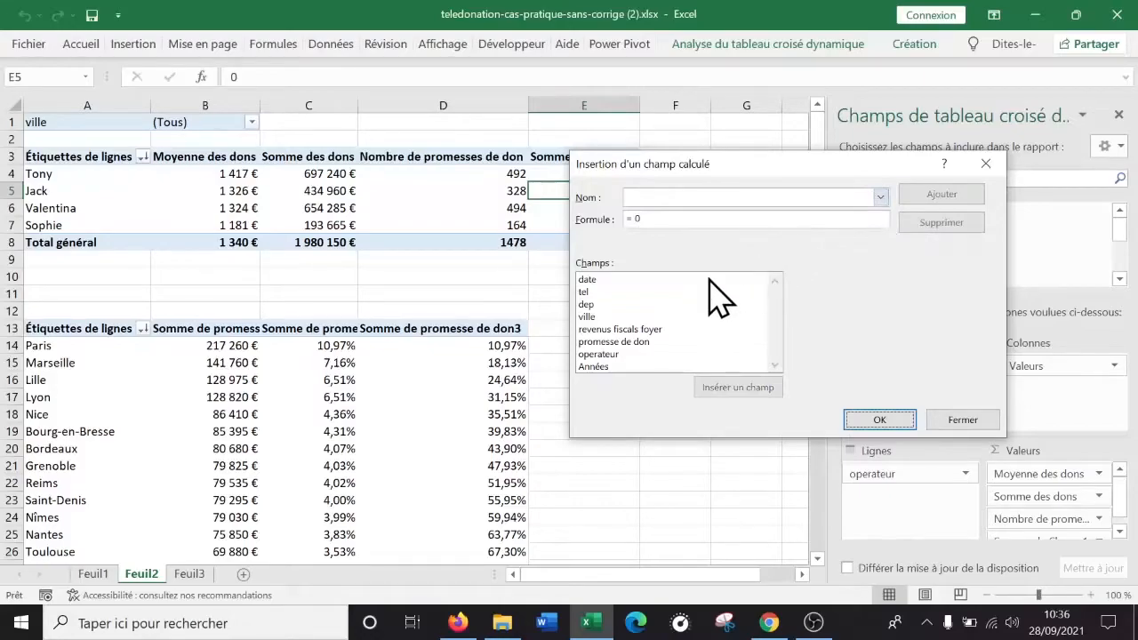
# Name the new calculated field "part du revenu consacré au don"
pyautogui.moveTo(738, 166)
pyautogui.mouseDown()
pyautogui.moveTo(779, 300)
pyautogui.moveTo(718, 301)
pyautogui.moveTo(728, 175)
pyautogui.mouseUp()
pyautogui.click(667, 208)
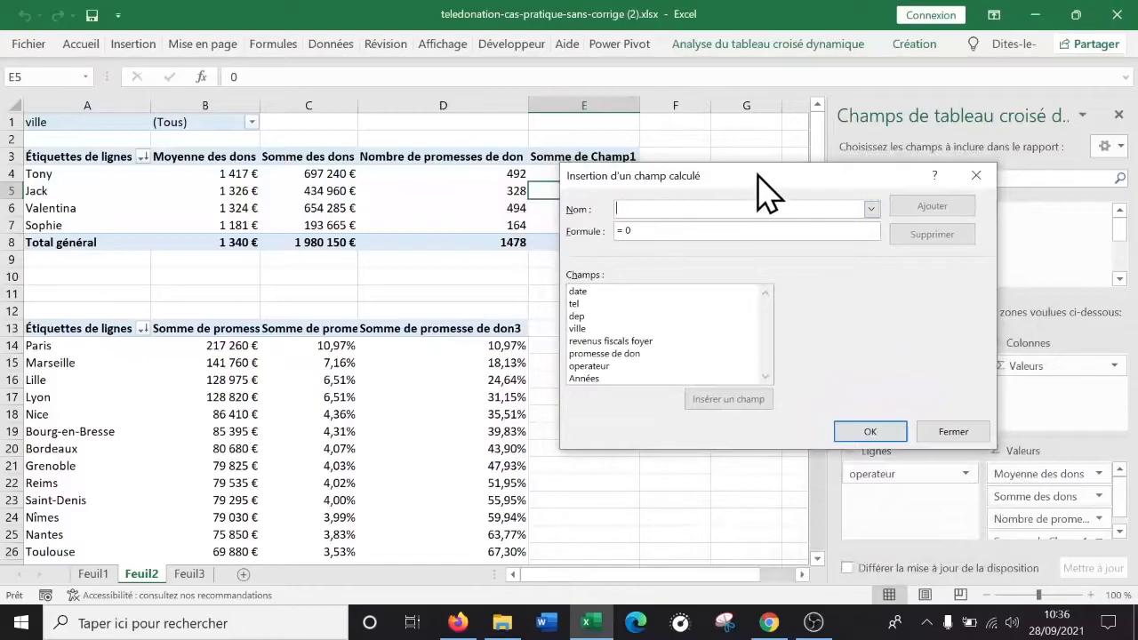
pyautogui.write('part du revenu consacré au don')
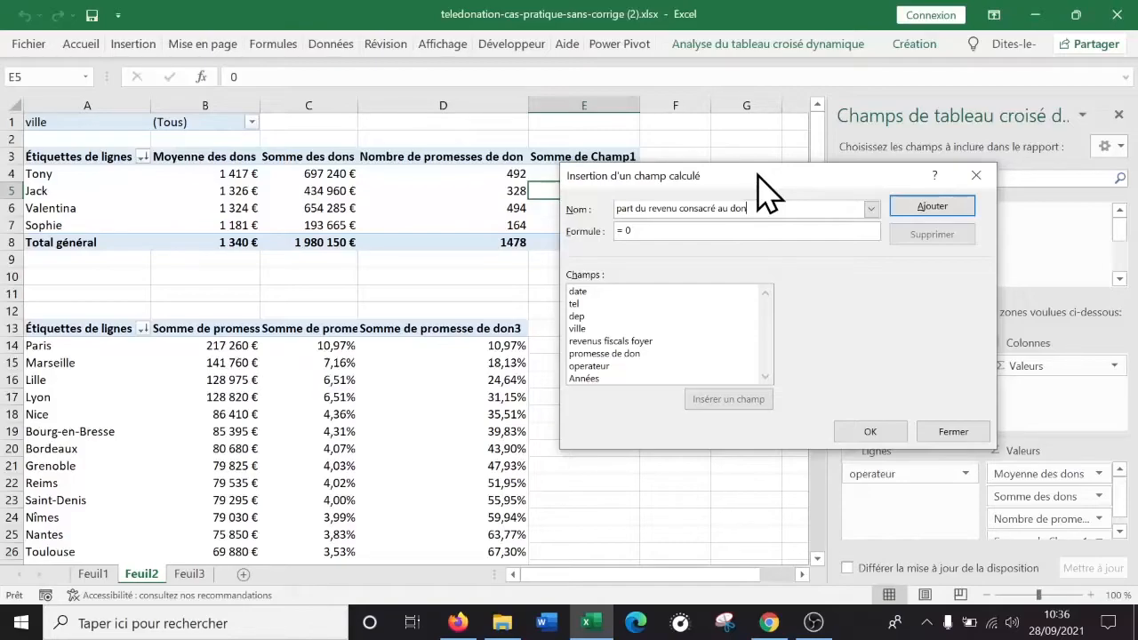
# Build the calculated field's formula by dividing 'promesse de don' by 'revenus fiscals foyer'
pyautogui.click(663, 230)
pyautogui.click(595, 353)
pyautogui.doubleClick(596, 353)
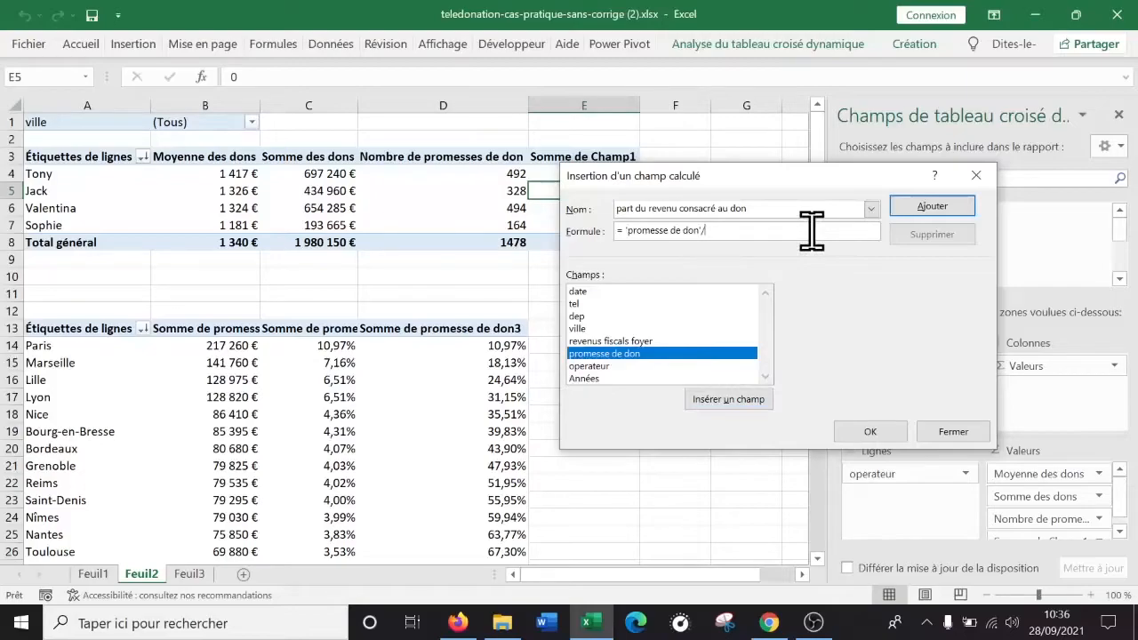
pyautogui.click(625, 342)
pyautogui.doubleClick(630, 341)
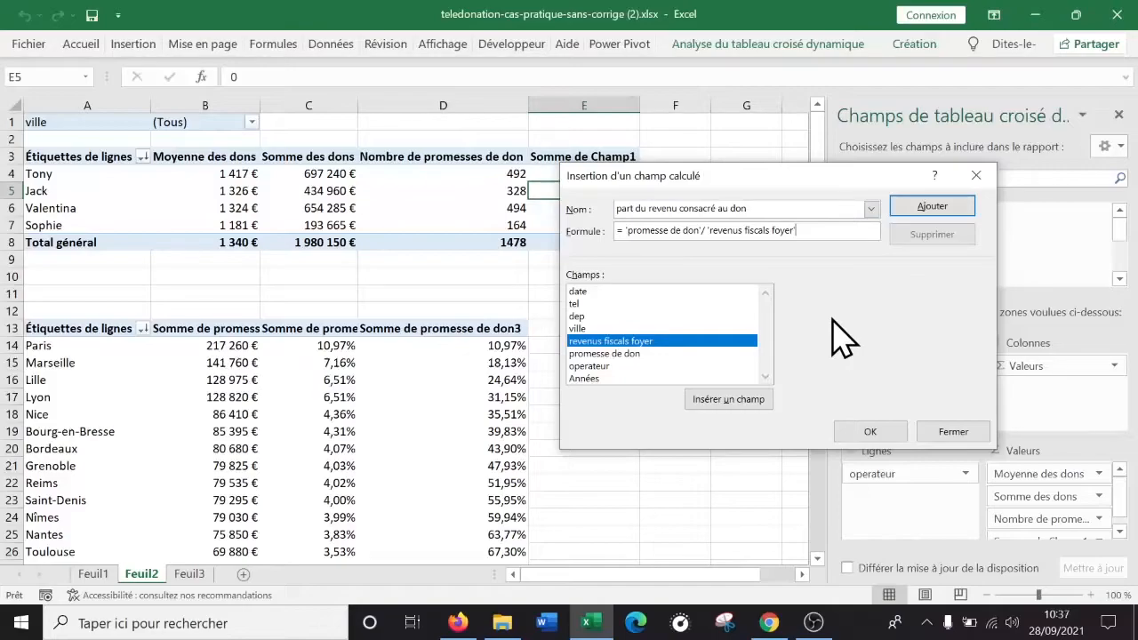
pyautogui.moveTo(772, 176); pyautogui.dragTo(722, 175)
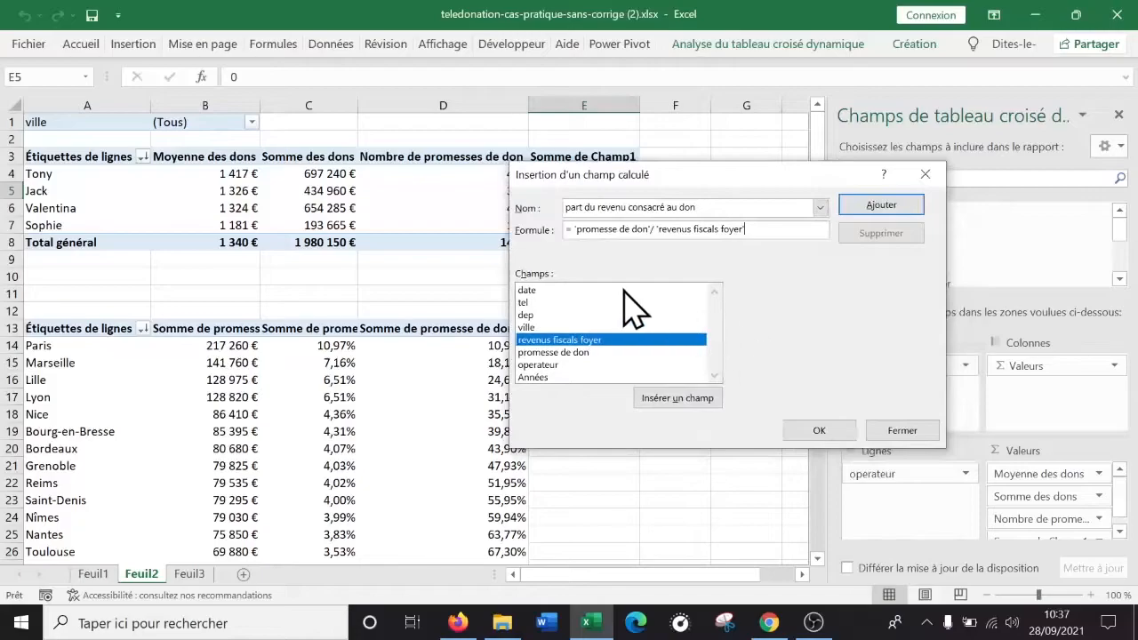
# Clear the formula, re-enter it as = 'promesse de don'/ 'revenus fiscals foyer', and add the calculated field to the pivot table
pyautogui.moveTo(751, 229); pyautogui.dragTo(579, 224)
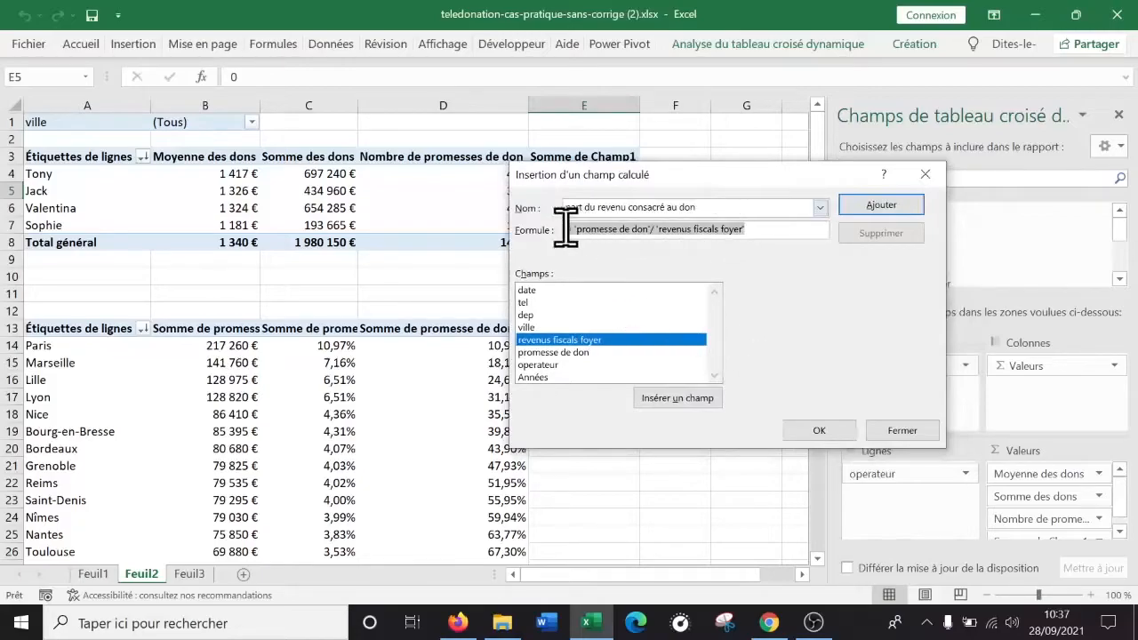
pyautogui.press('BackSpace')
pyautogui.write('=')
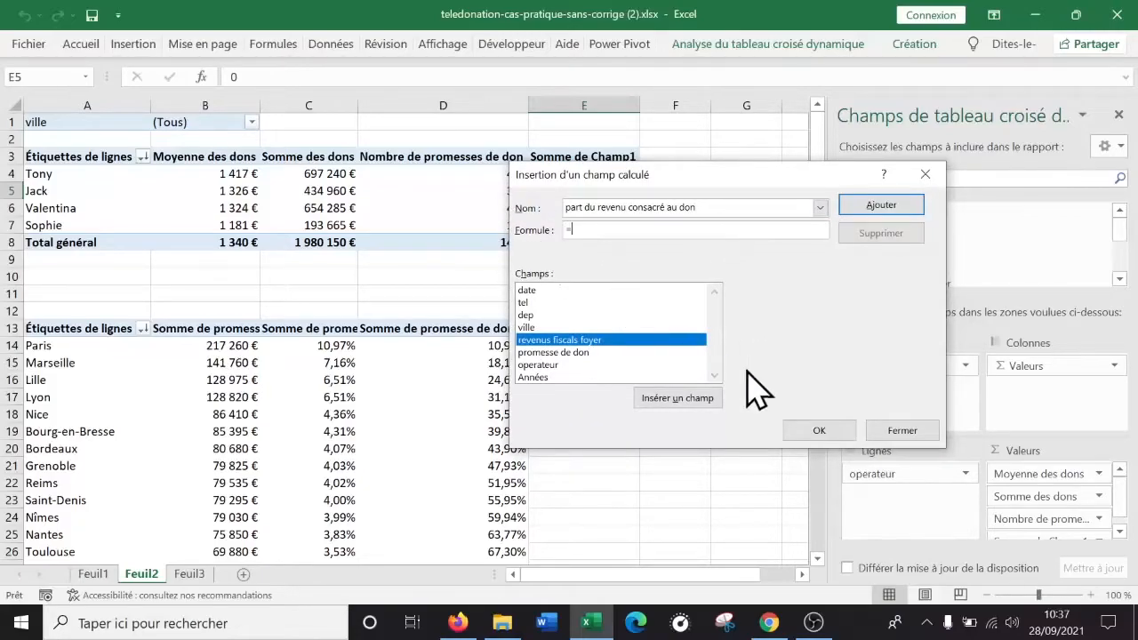
pyautogui.doubleClick(561, 354)
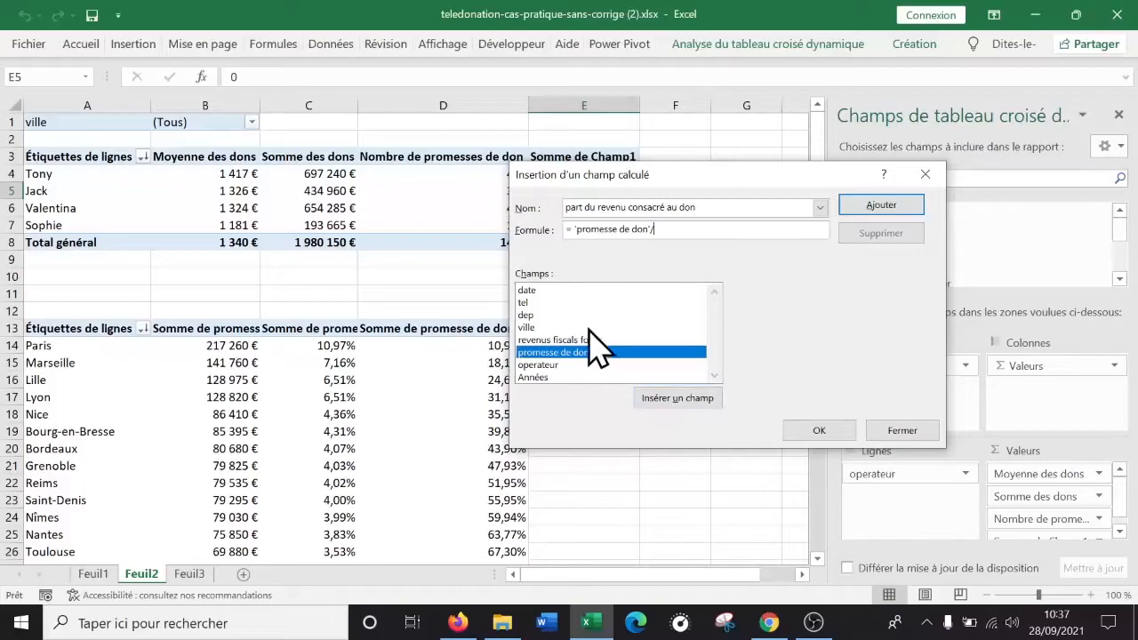
pyautogui.click(604, 342)
pyautogui.doubleClick(605, 341)
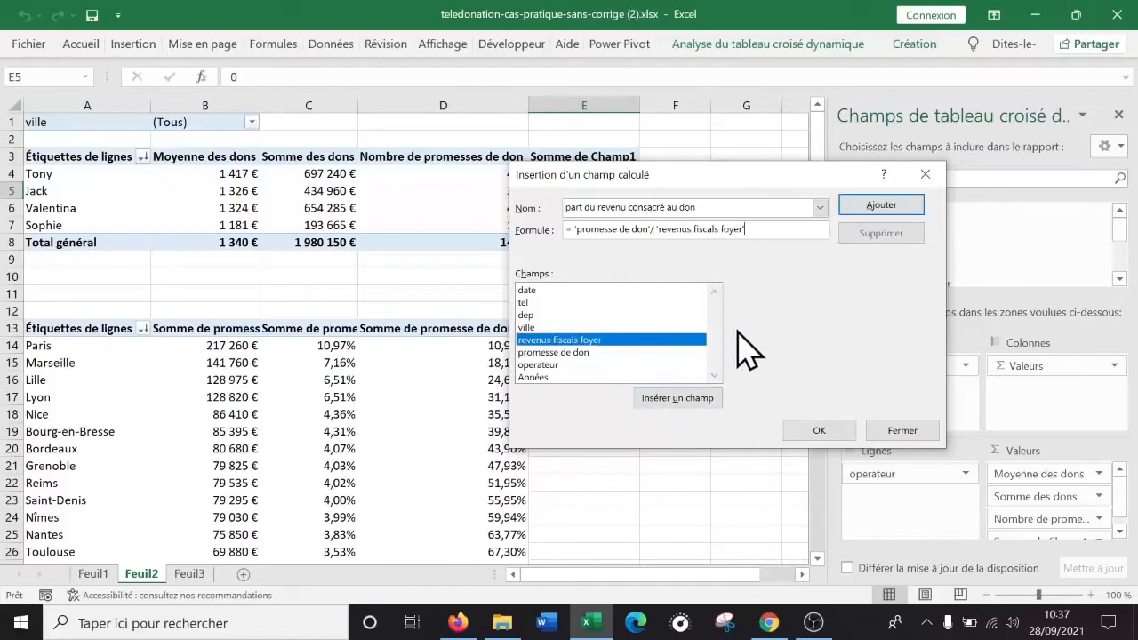
pyautogui.click(818, 432)
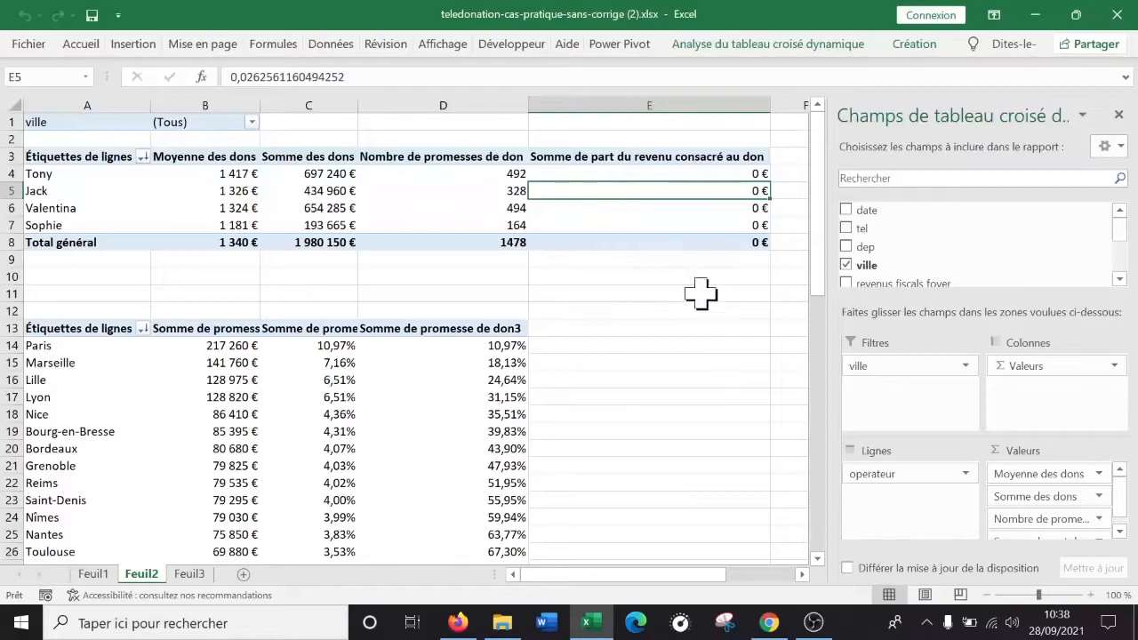
# Format the pivot value field "Somme de part du revenu consacré au don" as a percentage with two decimal places
pyautogui.scroll(-1, 1122, 520)
pyautogui.click(669, 147)
pyautogui.click(677, 177)
pyautogui.click(662, 189)
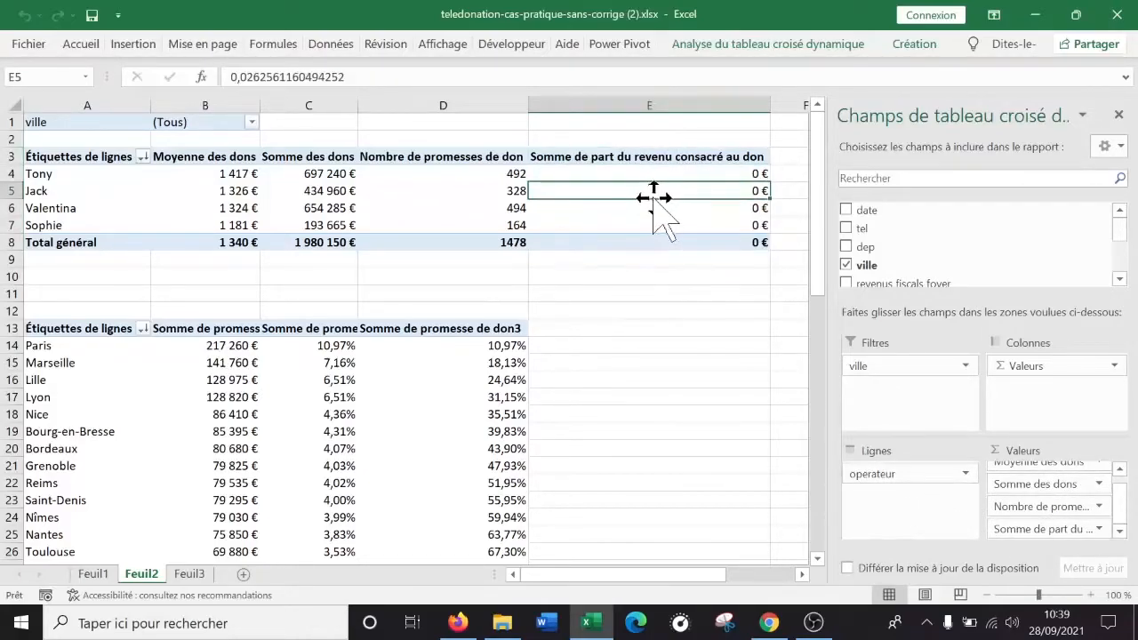
pyautogui.click(1099, 528)
pyautogui.click(1009, 510)
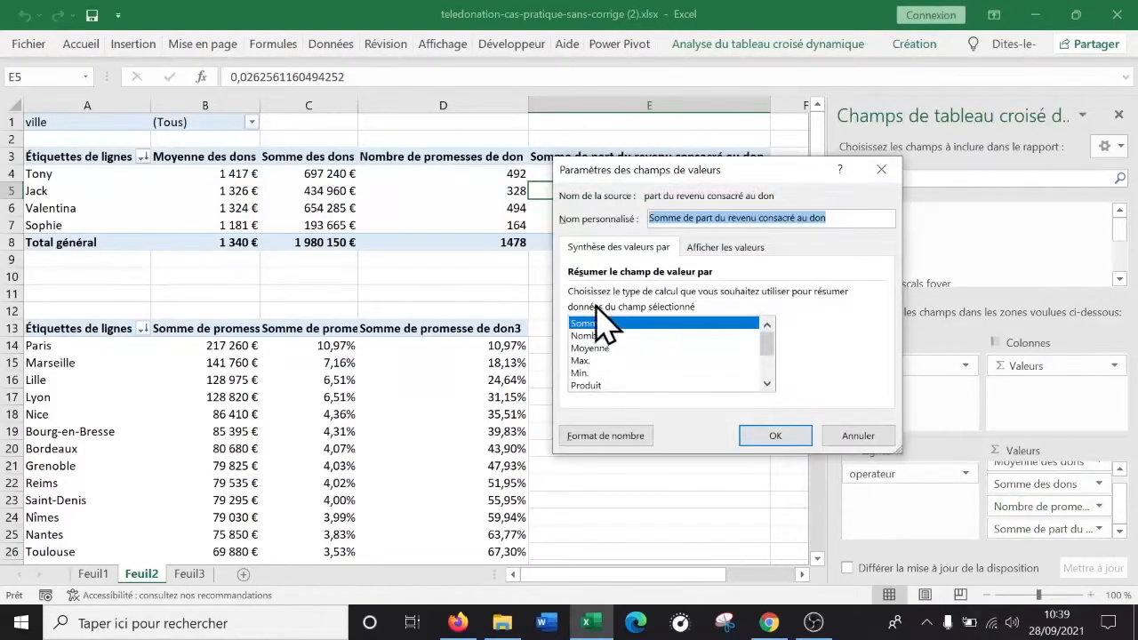
pyautogui.click(642, 437)
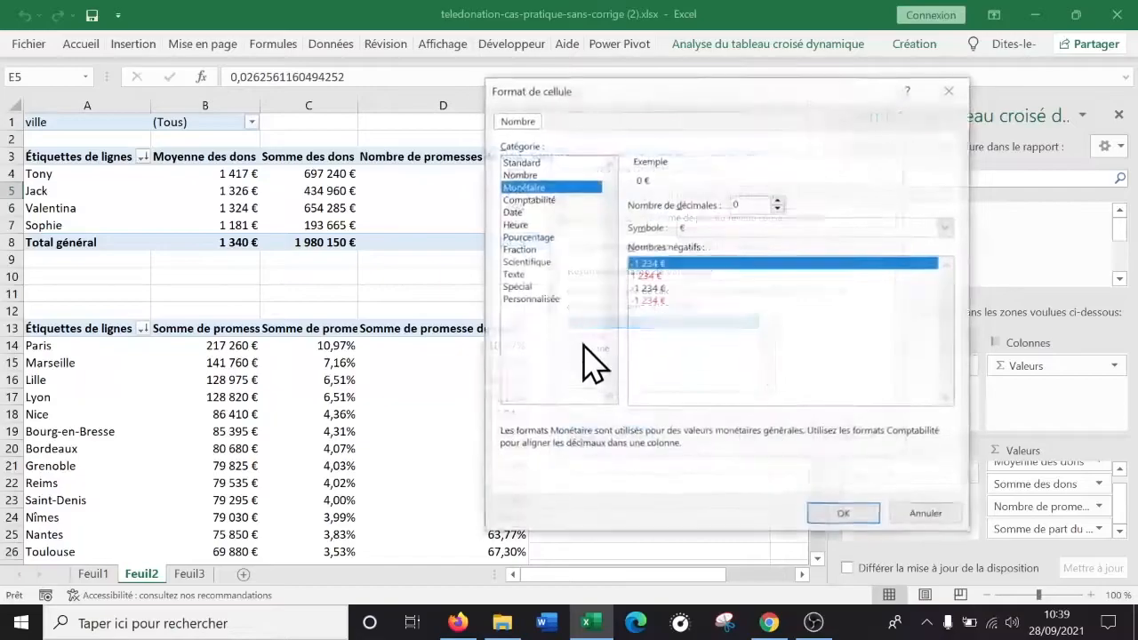
pyautogui.click(543, 237)
pyautogui.click(779, 201)
pyautogui.click(778, 201)
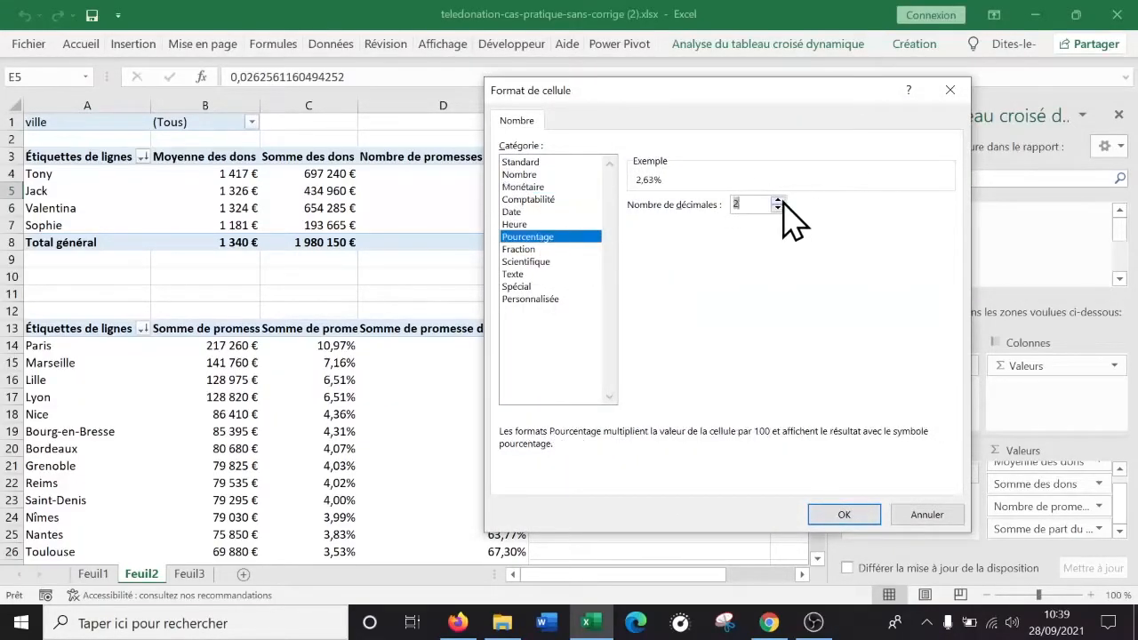
pyautogui.click(841, 517)
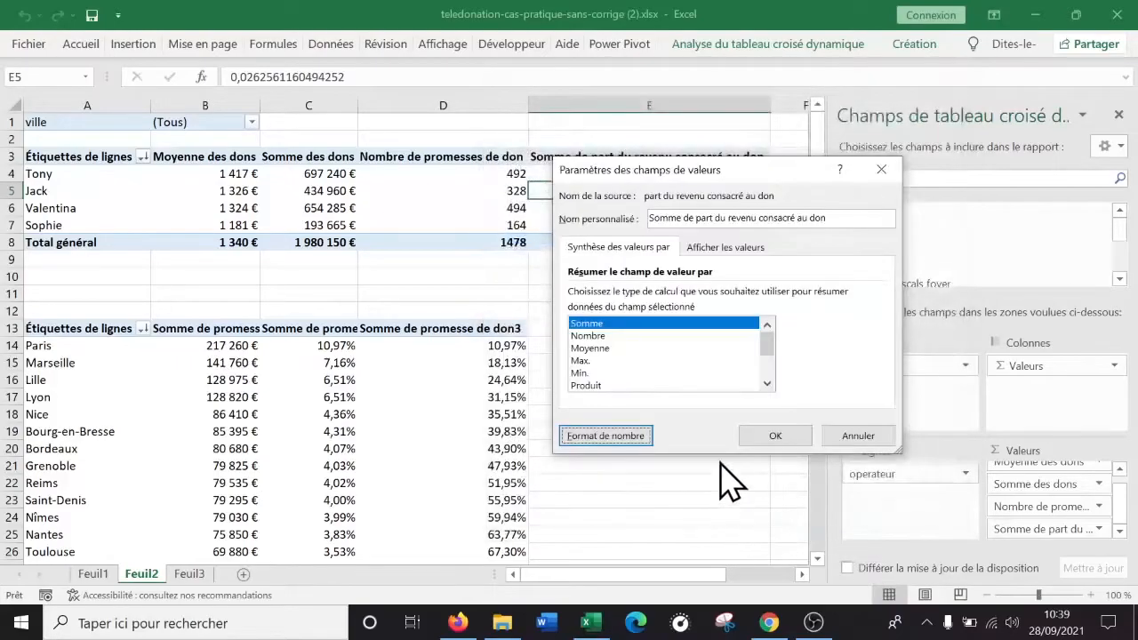
pyautogui.click(790, 437)
# Review the income share percentages in column E and relate them to the operators in column A
pyautogui.click(691, 293)
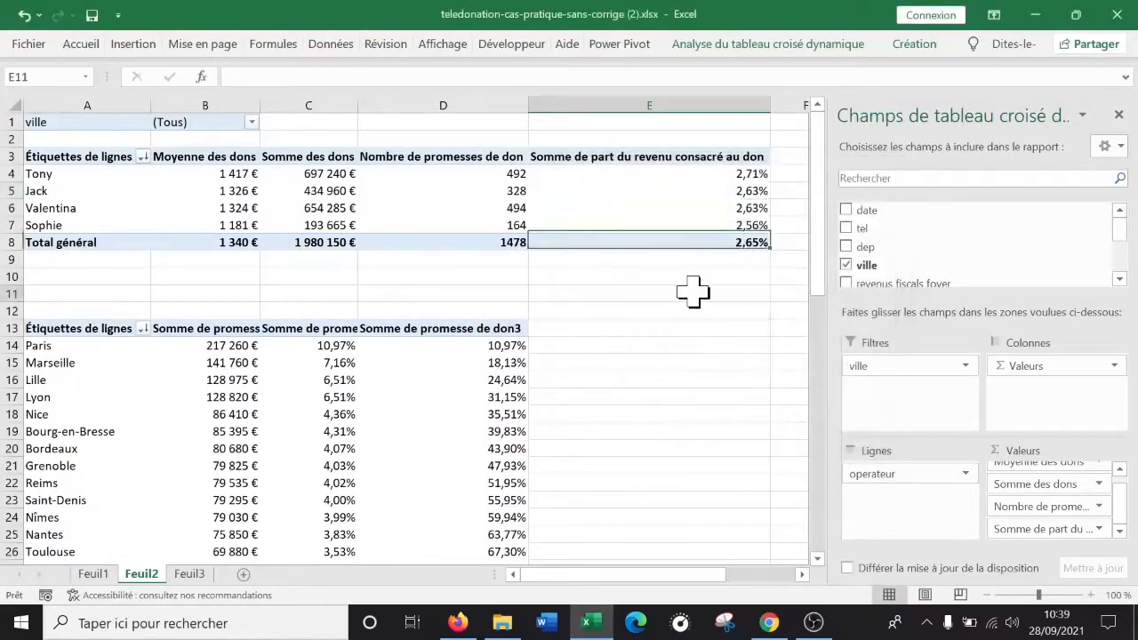
pyautogui.press('Up')
pyautogui.press('Up')
pyautogui.press('Up')
pyautogui.press('Up')
pyautogui.press('Up')
pyautogui.press('Up')
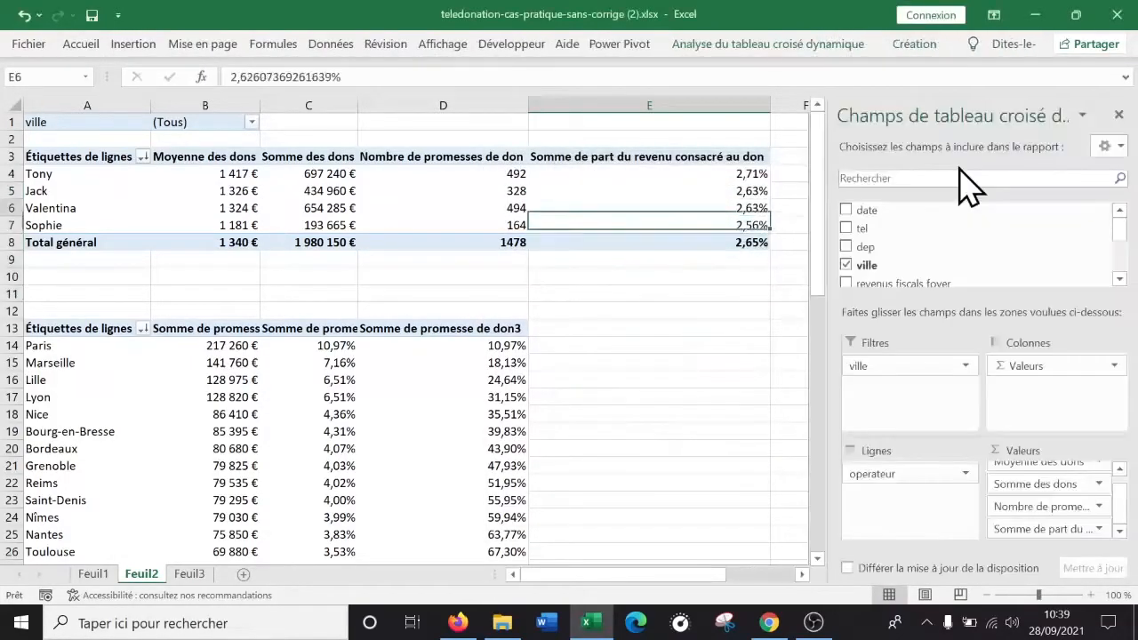
pyautogui.press('Left')
pyautogui.press('Left')
pyautogui.press('Left')
pyautogui.press('Left')
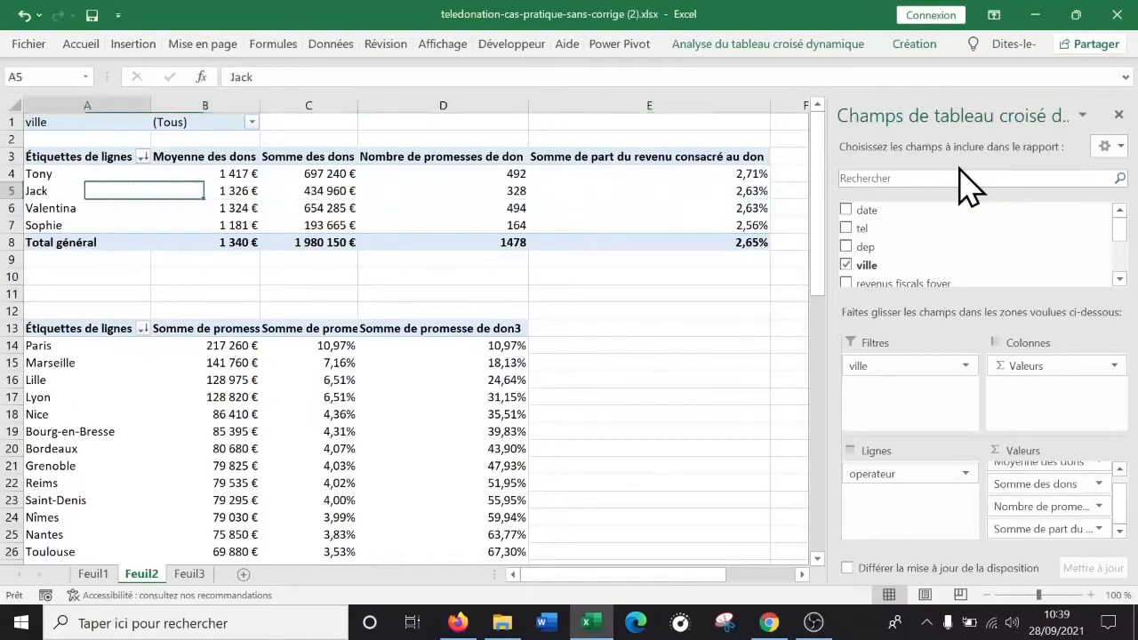
# Examine the first operator's values across row 4 and compare the average donations in B4:B5 with the income shares
pyautogui.press('Up')
pyautogui.press('Down')
pyautogui.press('Down')
pyautogui.press('Up')
pyautogui.press('Up')
pyautogui.press('Right')
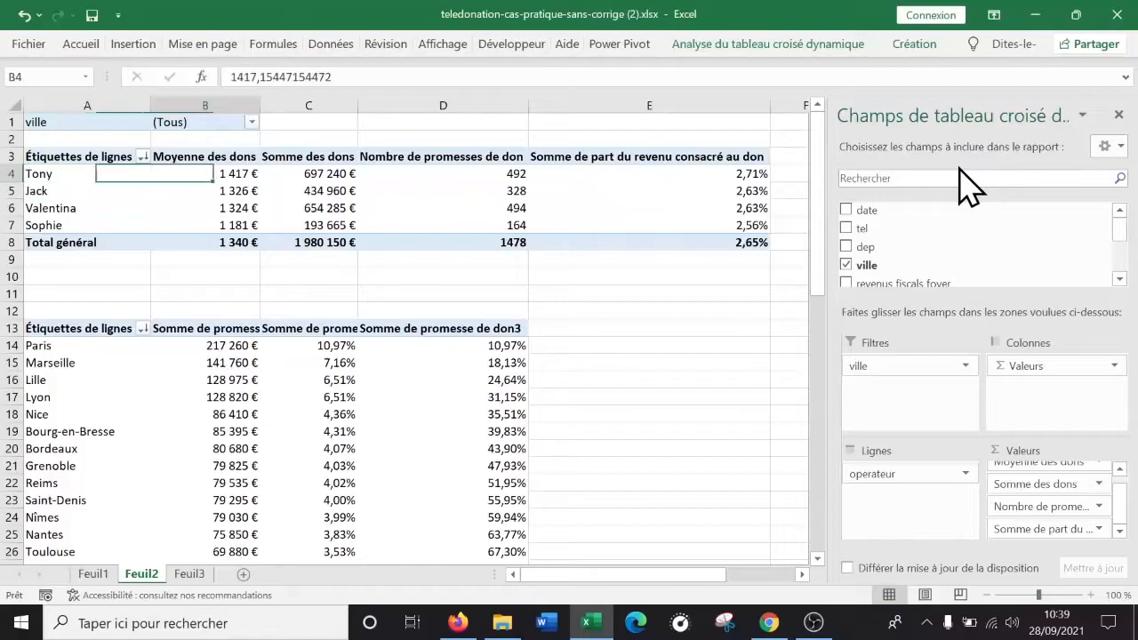
pyautogui.press('Left')
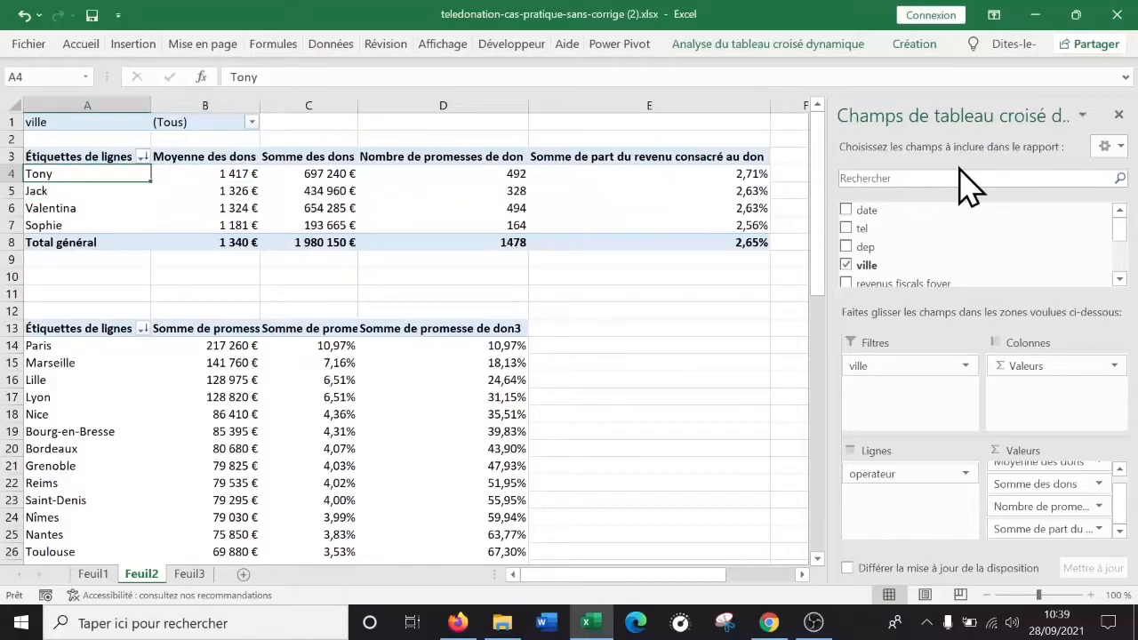
pyautogui.press('Right')
pyautogui.press('Right')
pyautogui.press('Right')
pyautogui.press('Right')
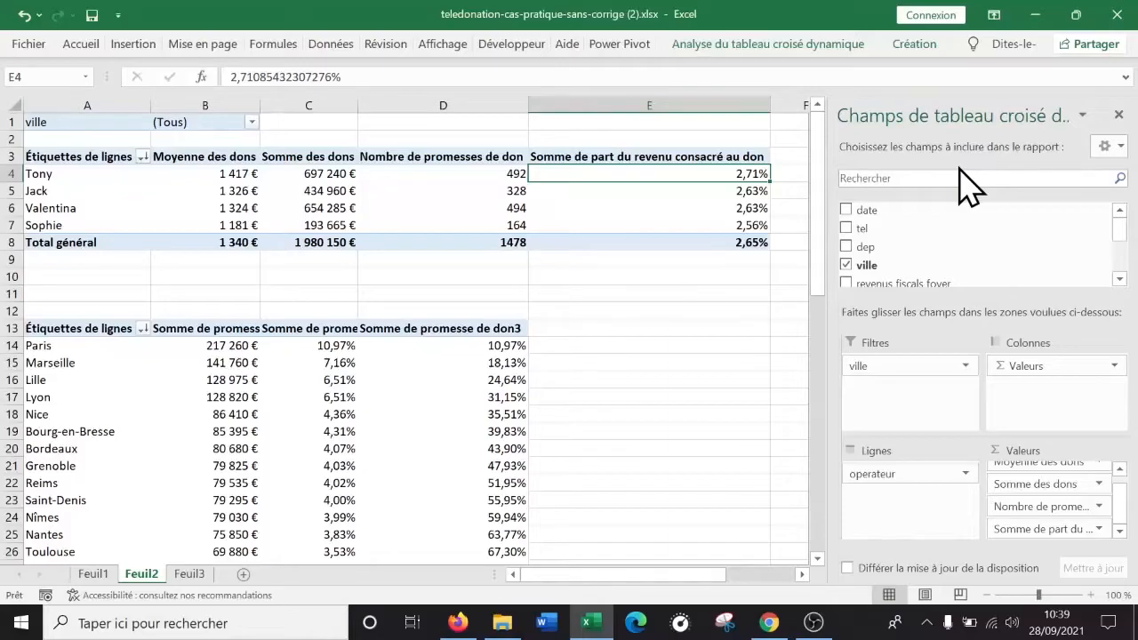
pyautogui.click(245, 173)
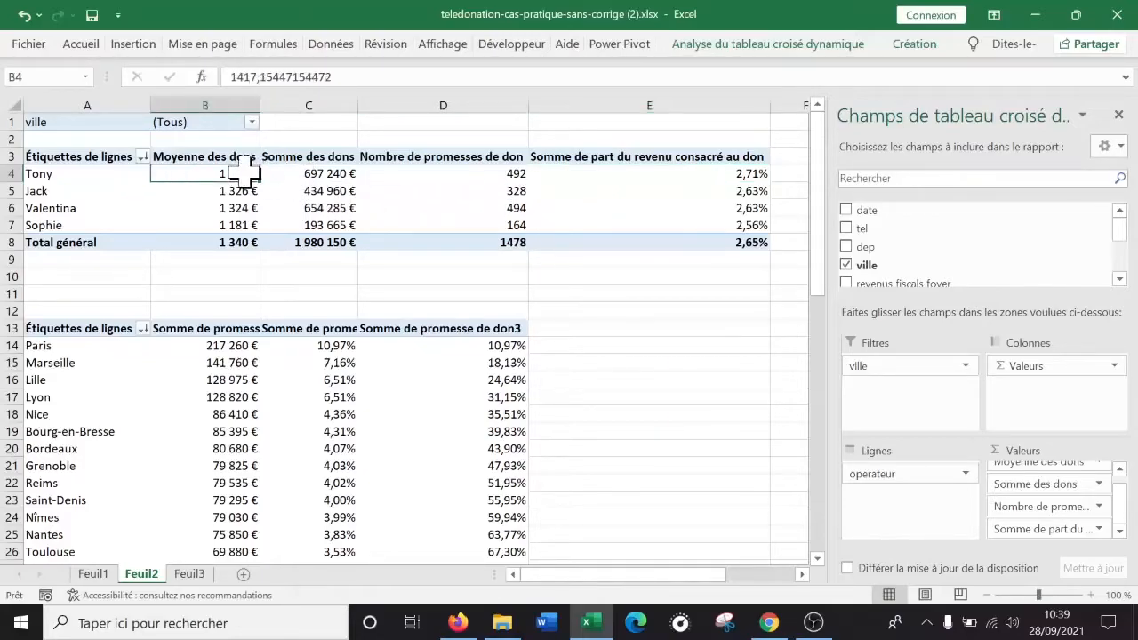
pyautogui.moveTo(244, 173); pyautogui.dragTo(233, 190)
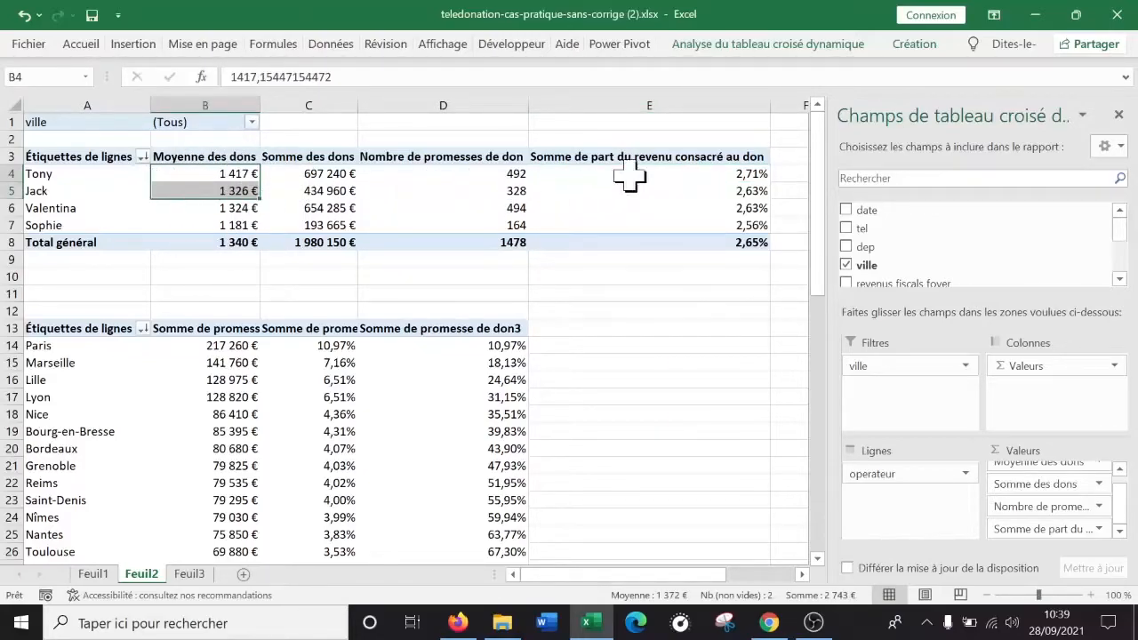
# Compare the operators' income share percentages in E4:E7, focusing on the second operator's values across row 5
pyautogui.moveTo(735, 173); pyautogui.dragTo(716, 227)
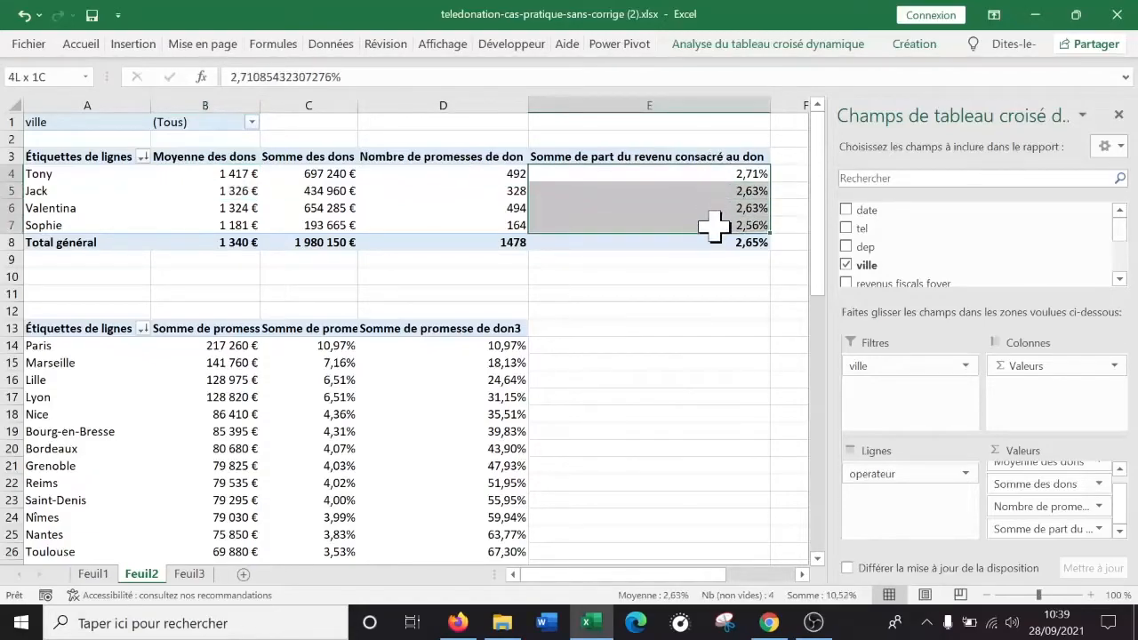
pyautogui.click(721, 176)
pyautogui.click(720, 194)
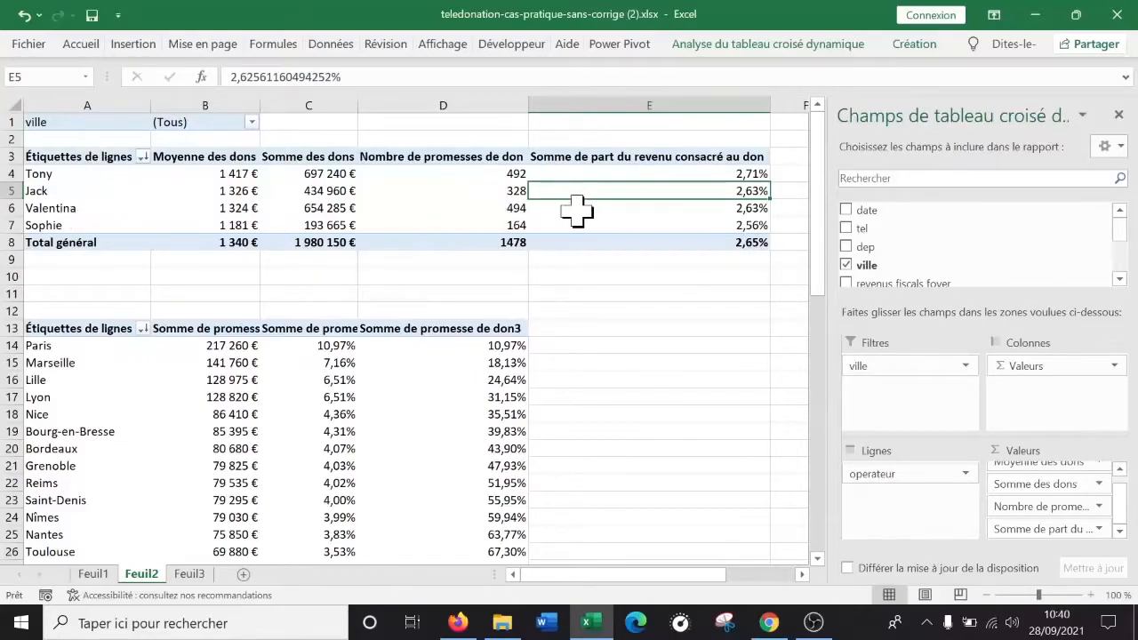
pyautogui.click(25, 191)
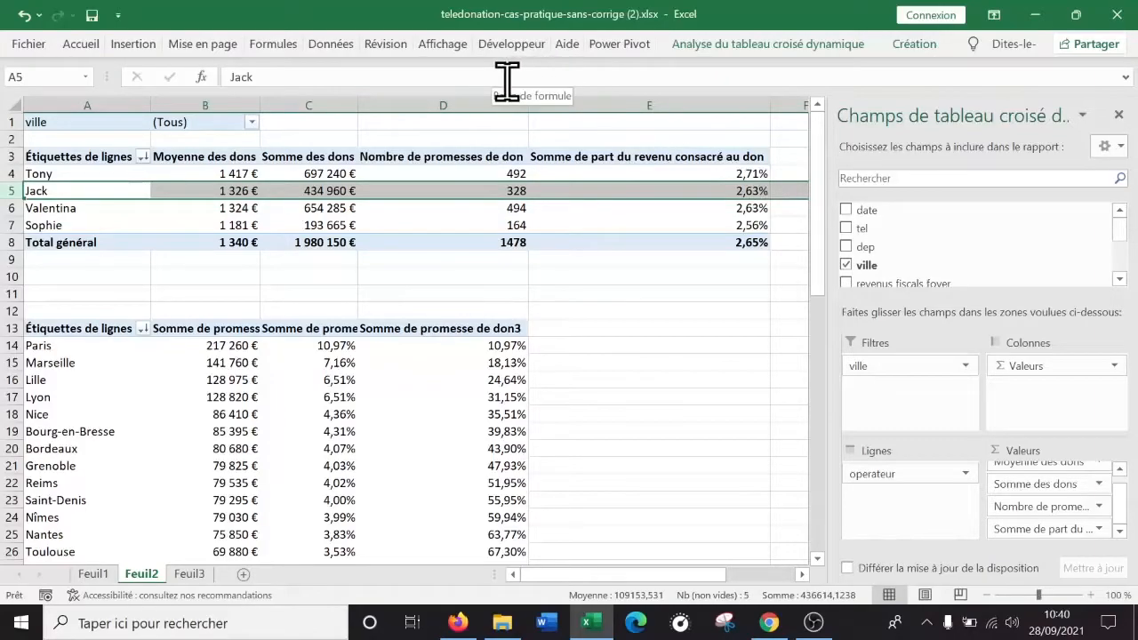
pyautogui.click(733, 196)
pyautogui.click(729, 226)
pyautogui.click(713, 266)
pyautogui.click(718, 206)
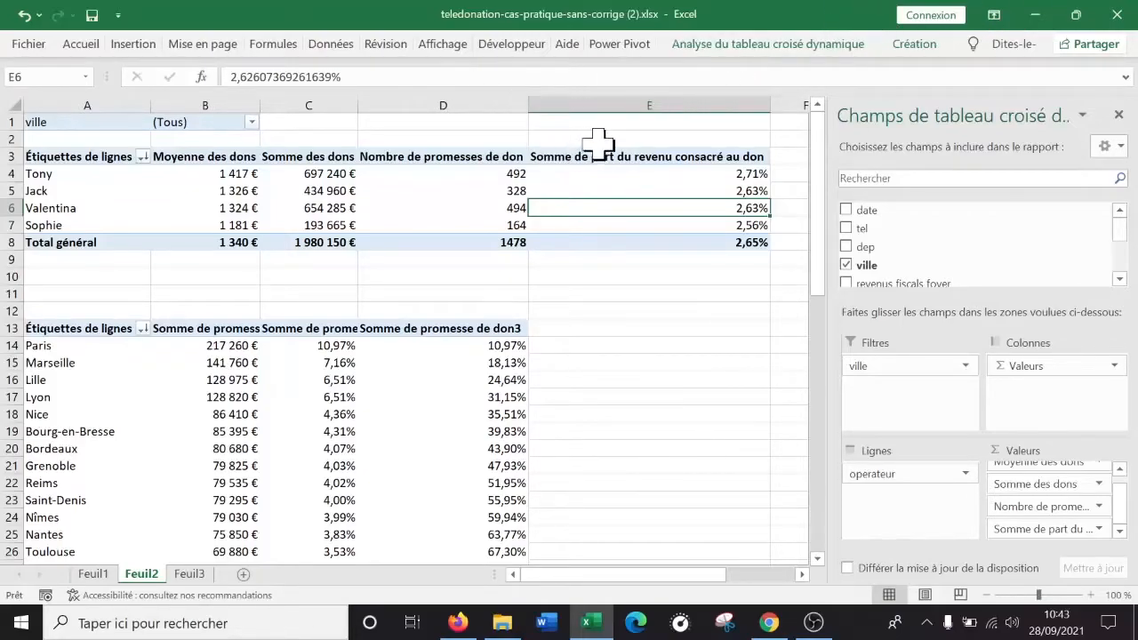
# Compare the first and last operators' income shares in column E with the other operators and the overall share in E8
pyautogui.click(605, 175)
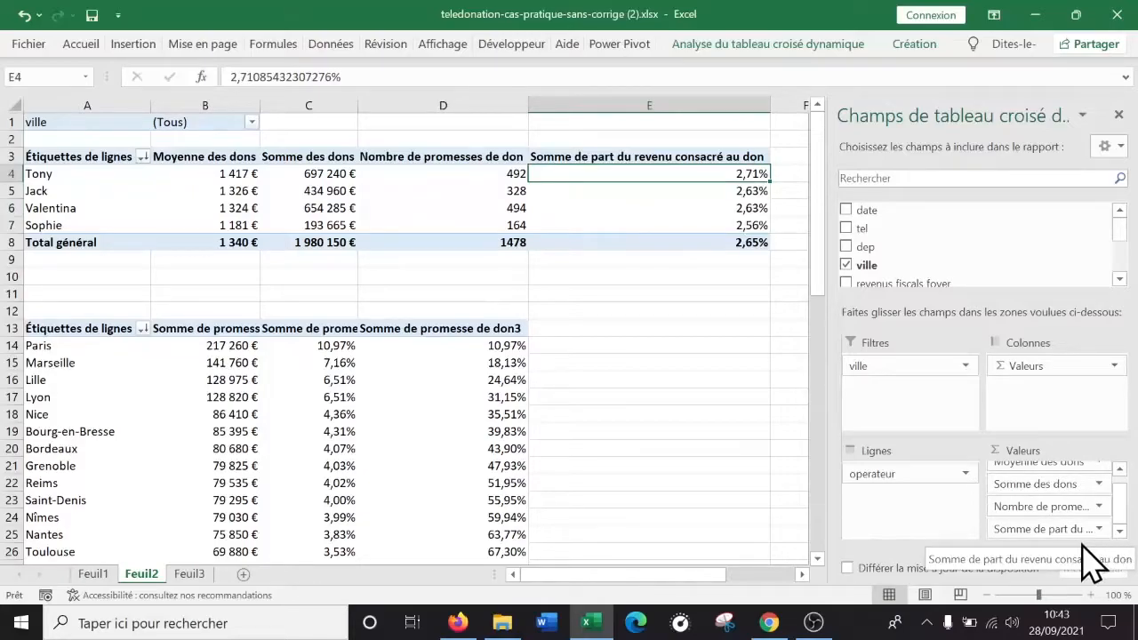
pyautogui.click(751, 222)
pyautogui.moveTo(744, 173); pyautogui.dragTo(738, 227)
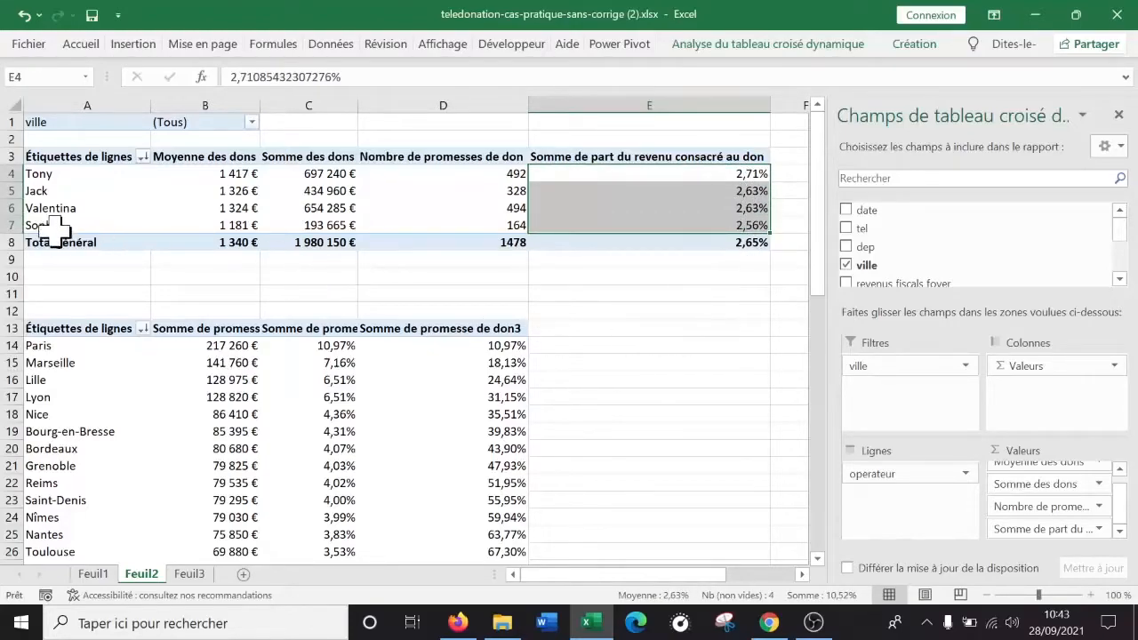
pyautogui.click(703, 226)
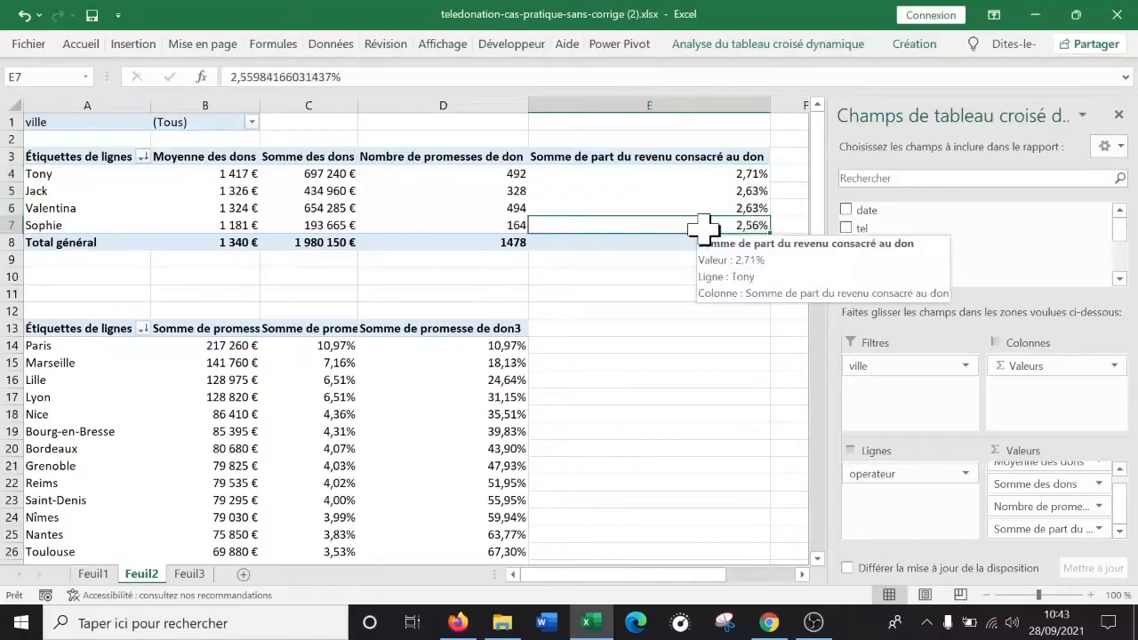
pyautogui.click(5, 173)
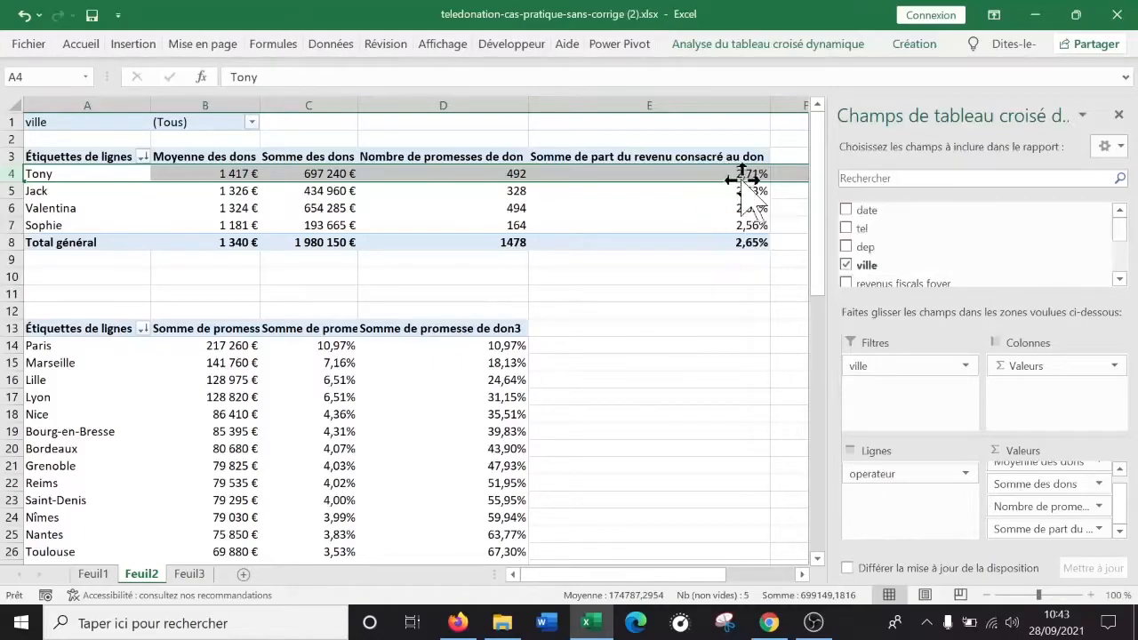
pyautogui.click(739, 224)
pyautogui.click(728, 175)
pyautogui.click(731, 191)
pyautogui.click(733, 208)
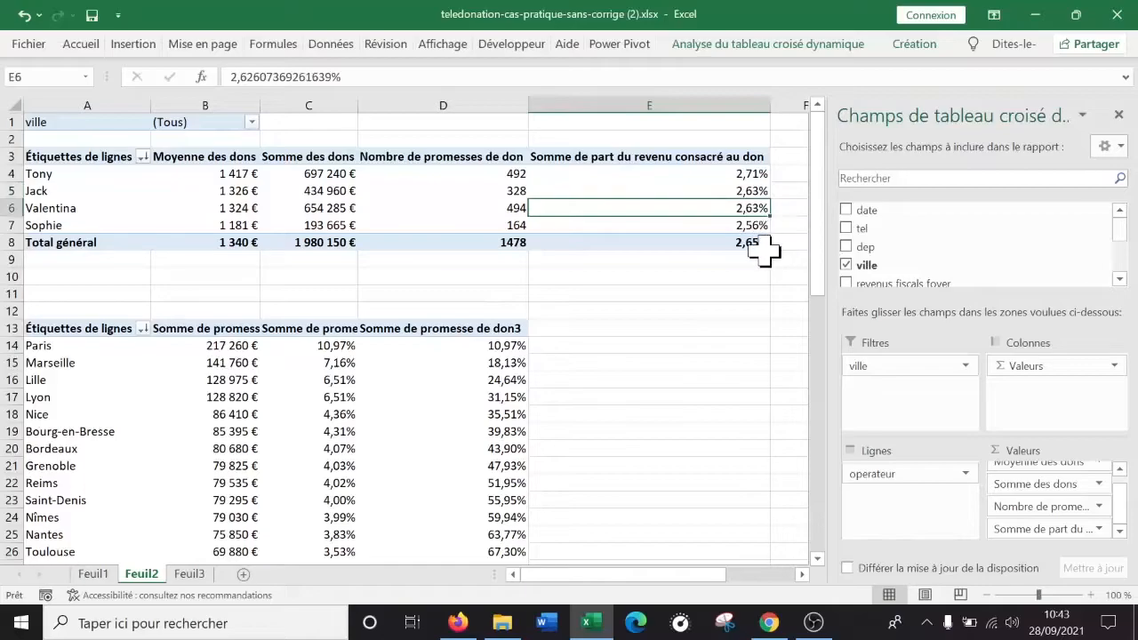
pyautogui.moveTo(763, 253)
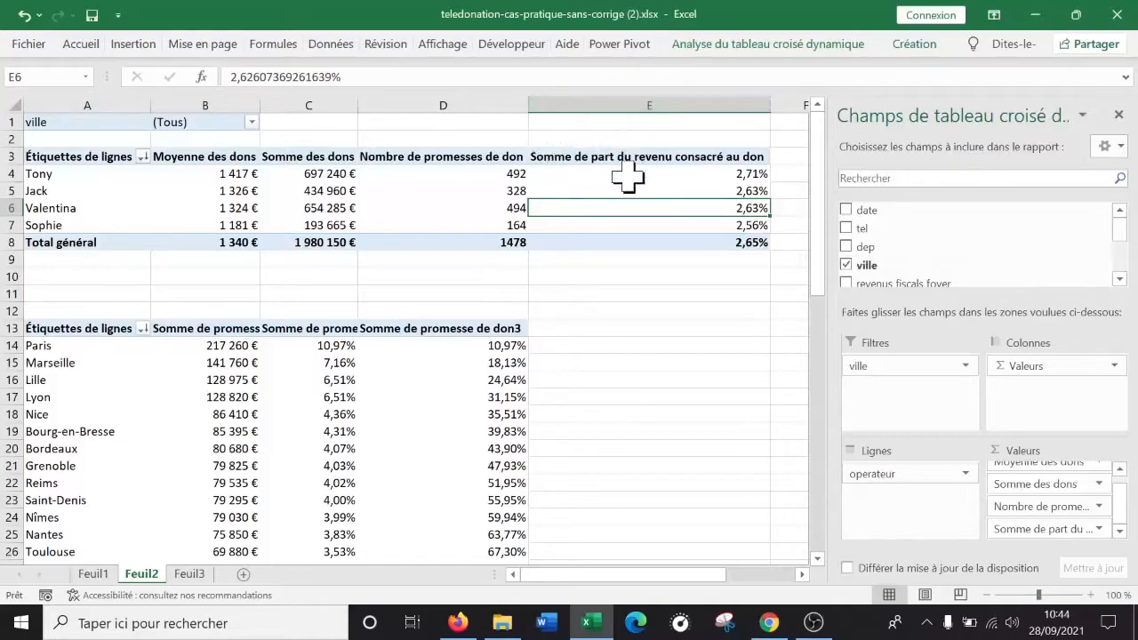
pyautogui.moveTo(626, 178)
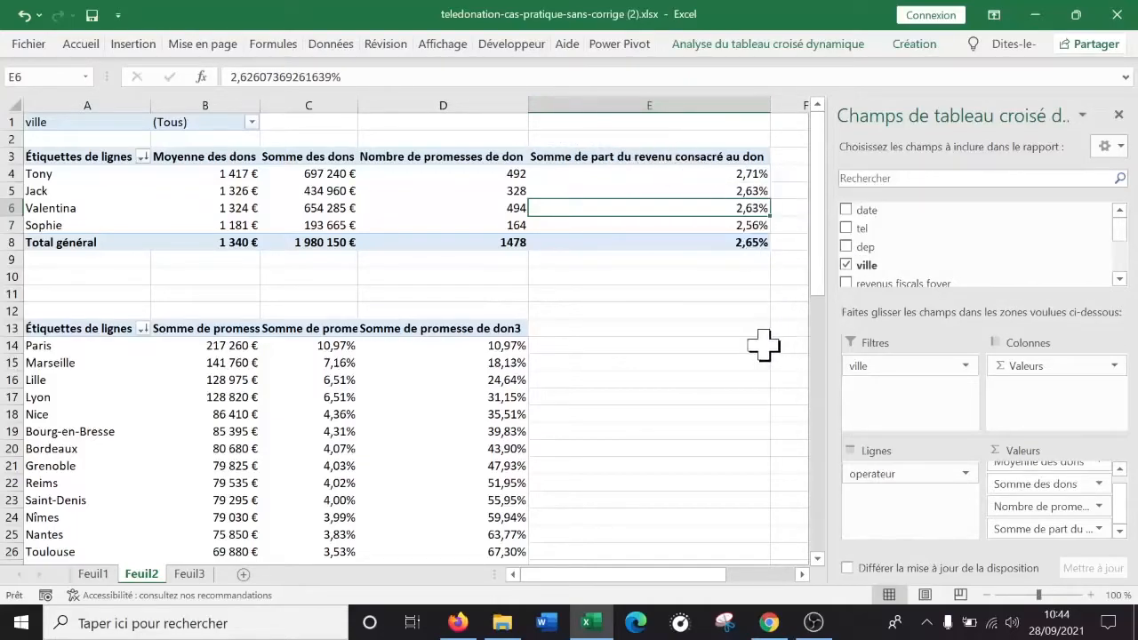
pyautogui.click(677, 308)
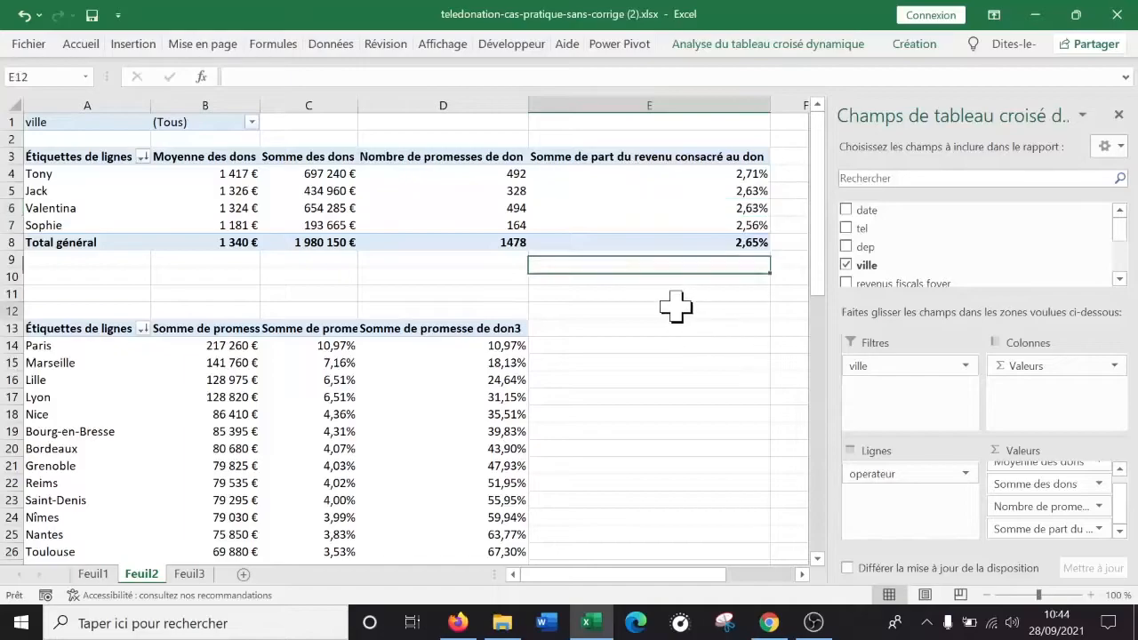
pyautogui.click(715, 194)
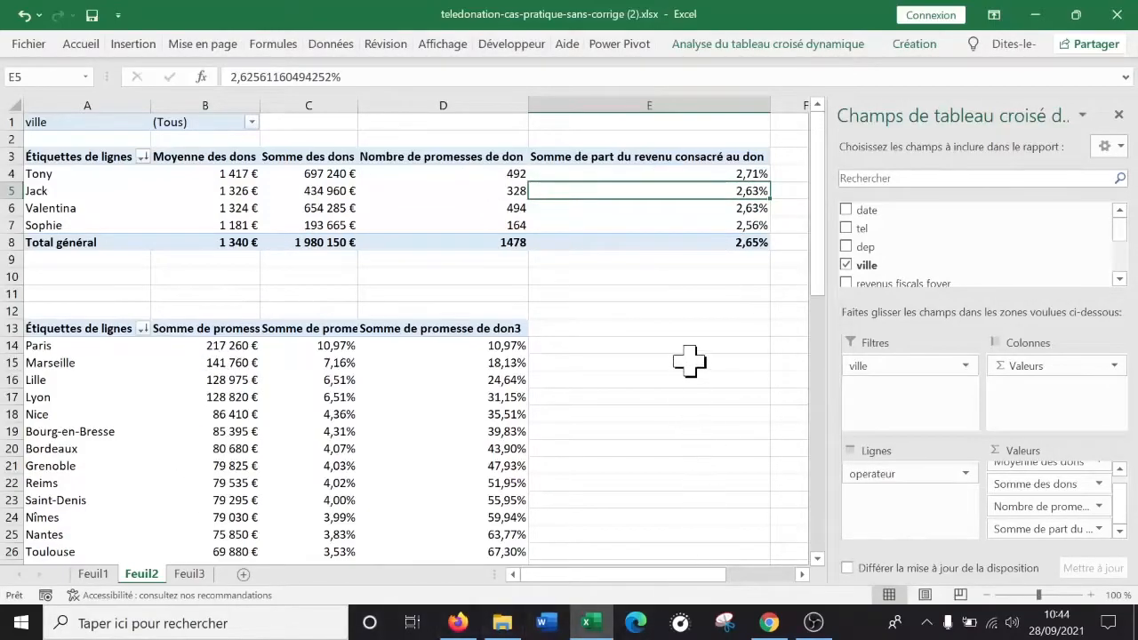
# Add the calculated field "part du revenu consacré au don" to the values of the city pivot table
pyautogui.scroll(-5, 978, 258)
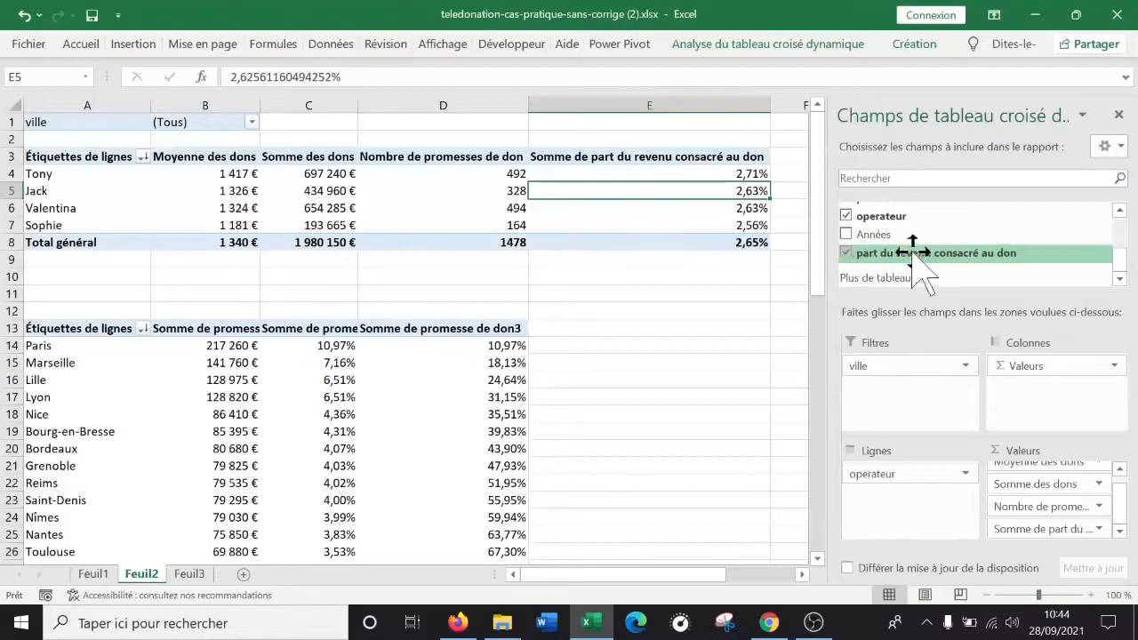
pyautogui.moveTo(948, 261); pyautogui.dragTo(496, 436)
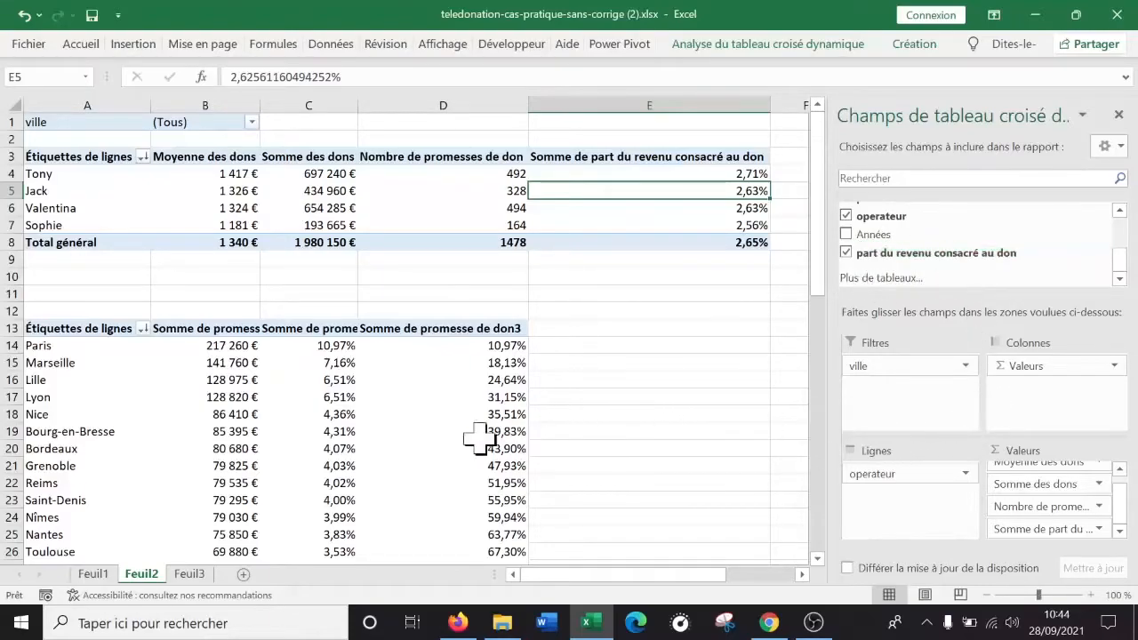
pyautogui.click(394, 381)
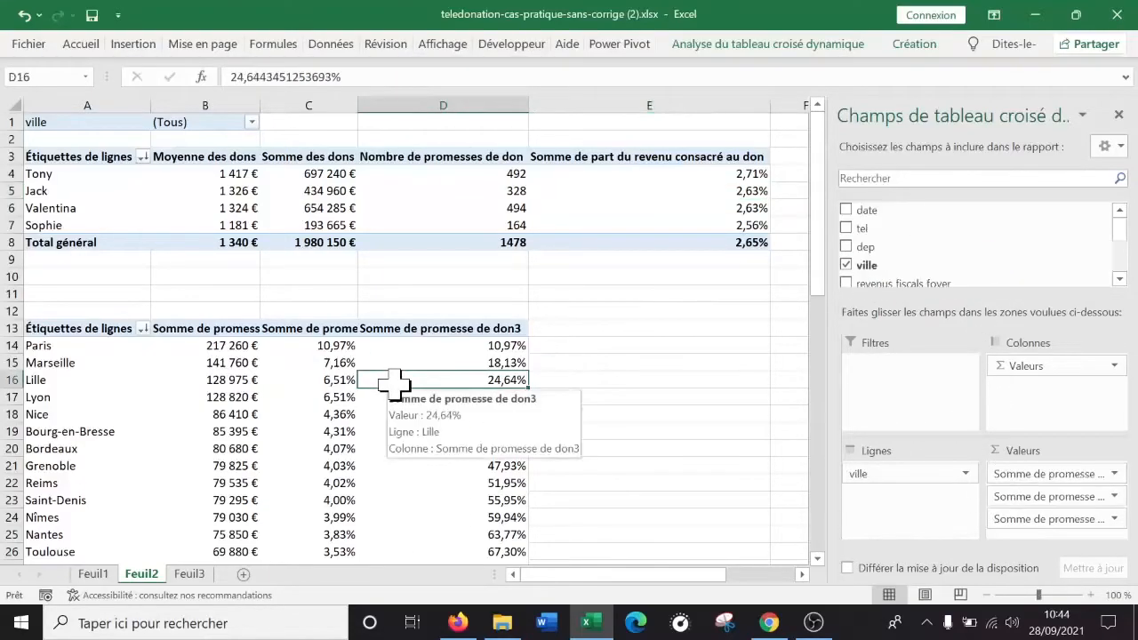
pyautogui.scroll(-2, 1044, 244)
pyautogui.scroll(1, 1047, 253)
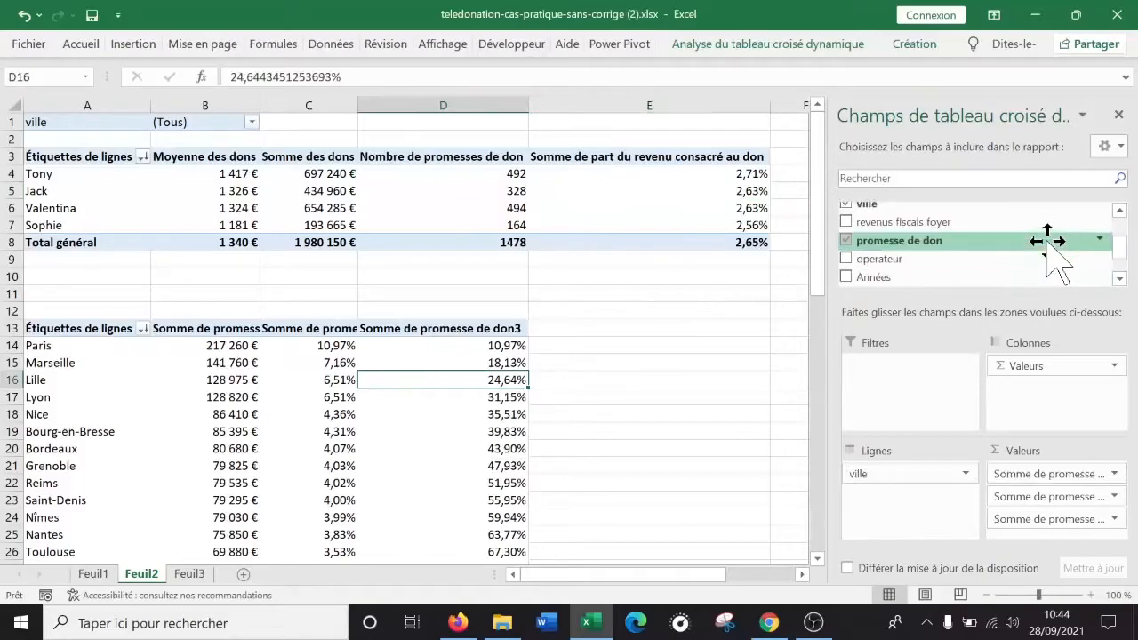
pyautogui.scroll(-2, 978, 267)
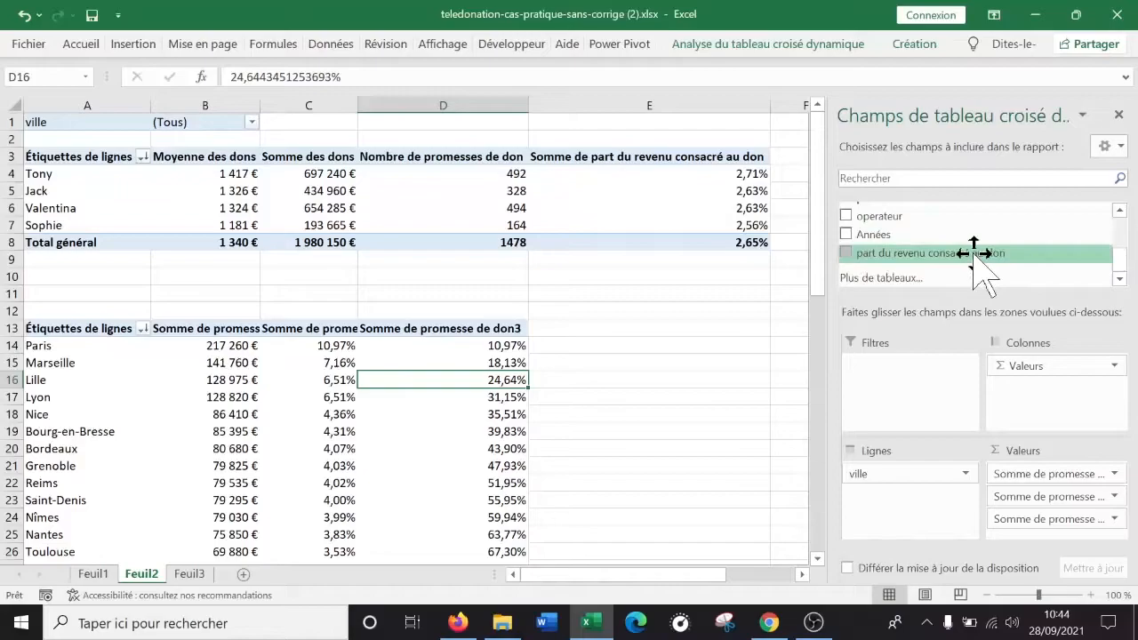
pyautogui.moveTo(973, 254); pyautogui.dragTo(1091, 545)
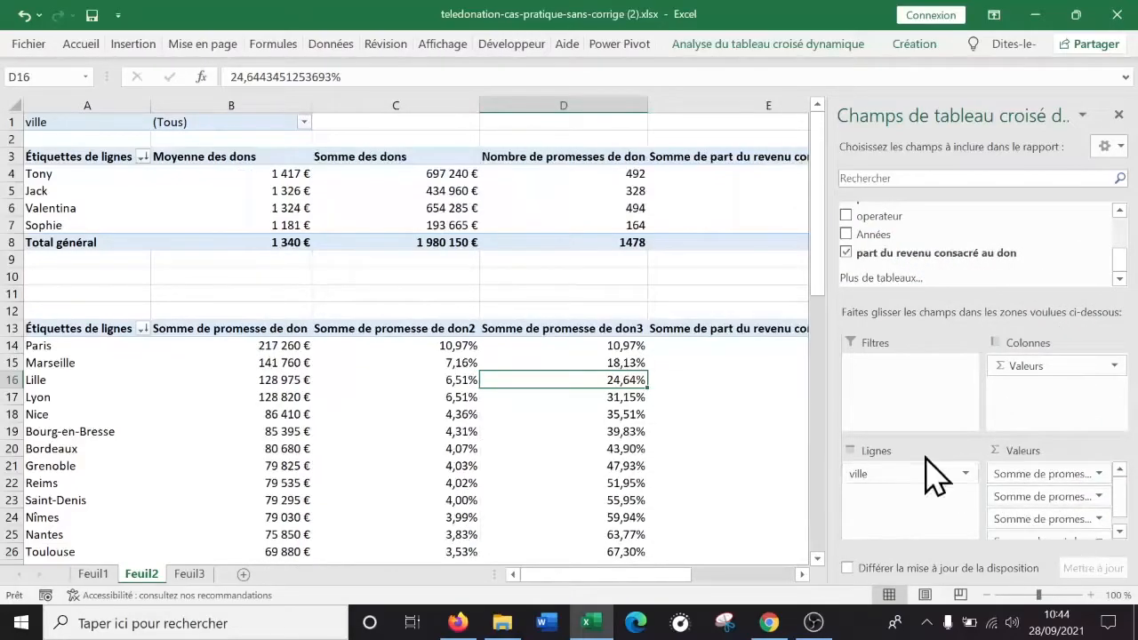
# Format "Somme de part du revenu consacré au don" in the city pivot table as a percentage with two decimal places
pyautogui.moveTo(665, 576); pyautogui.dragTo(702, 576)
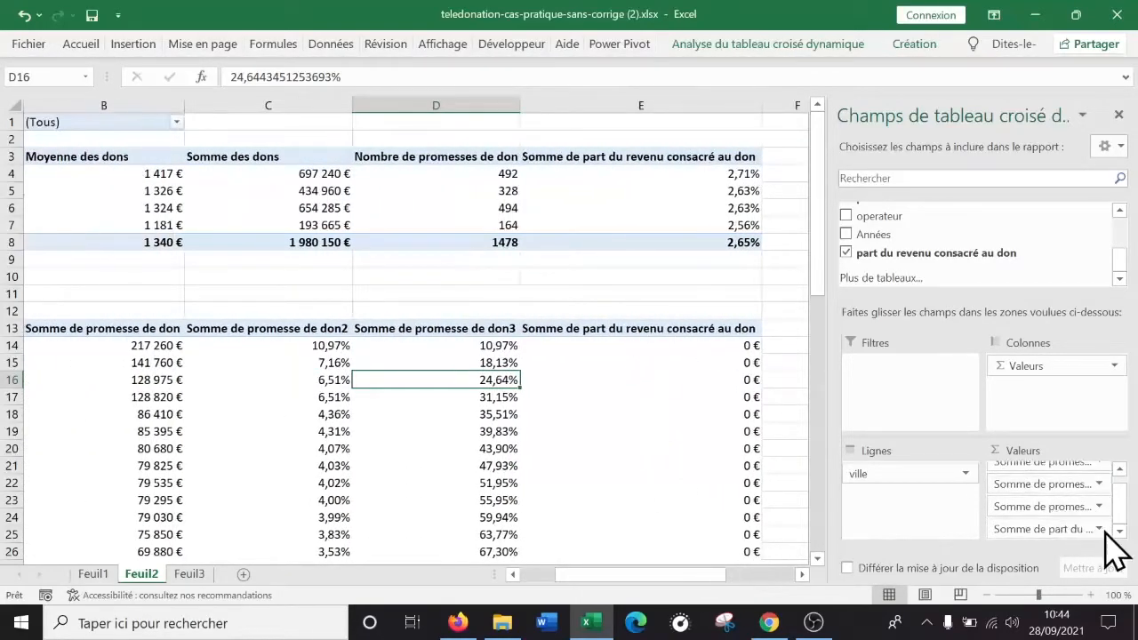
pyautogui.scroll(-2, 1109, 541)
pyautogui.click(1036, 529)
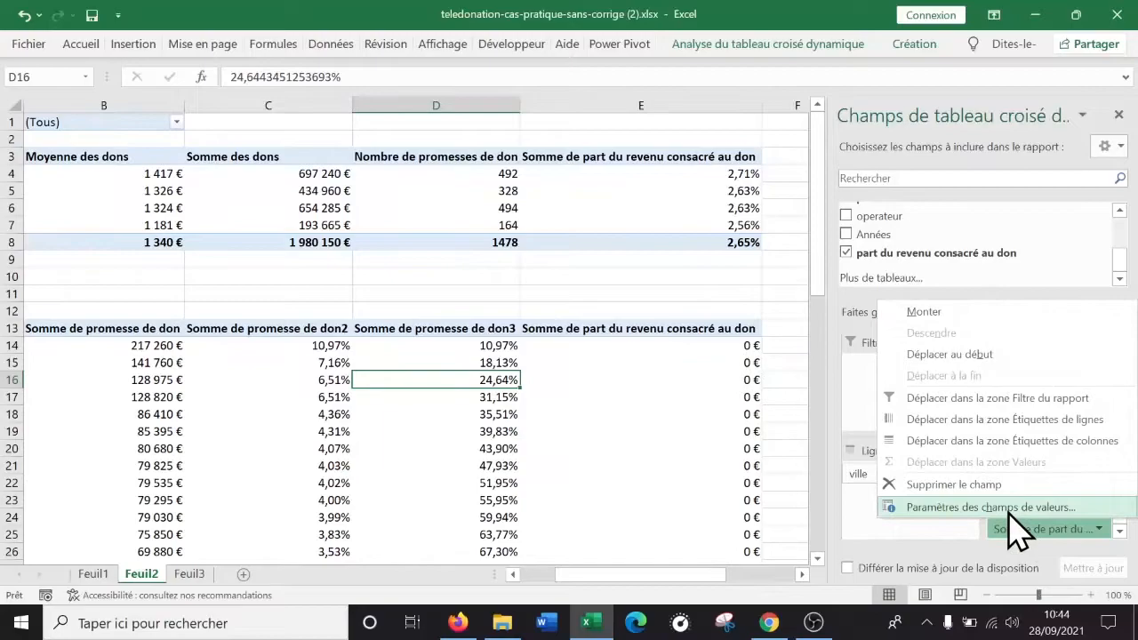
pyautogui.click(1009, 511)
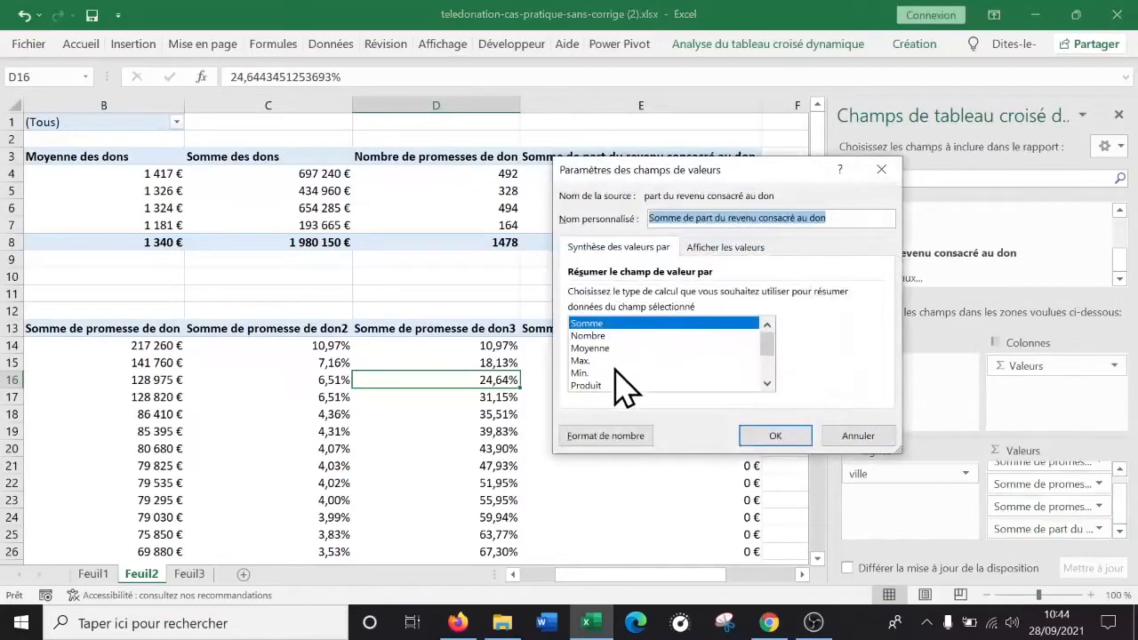
pyautogui.scroll(-2, 622, 383)
pyautogui.scroll(2, 617, 366)
pyautogui.click(622, 436)
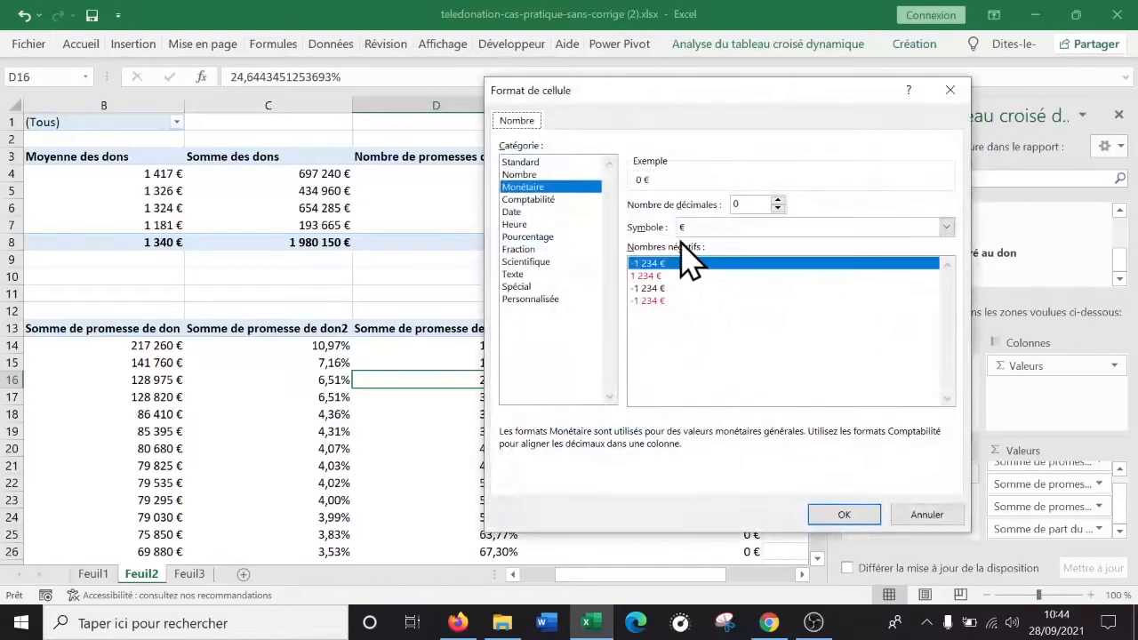
pyautogui.click(534, 238)
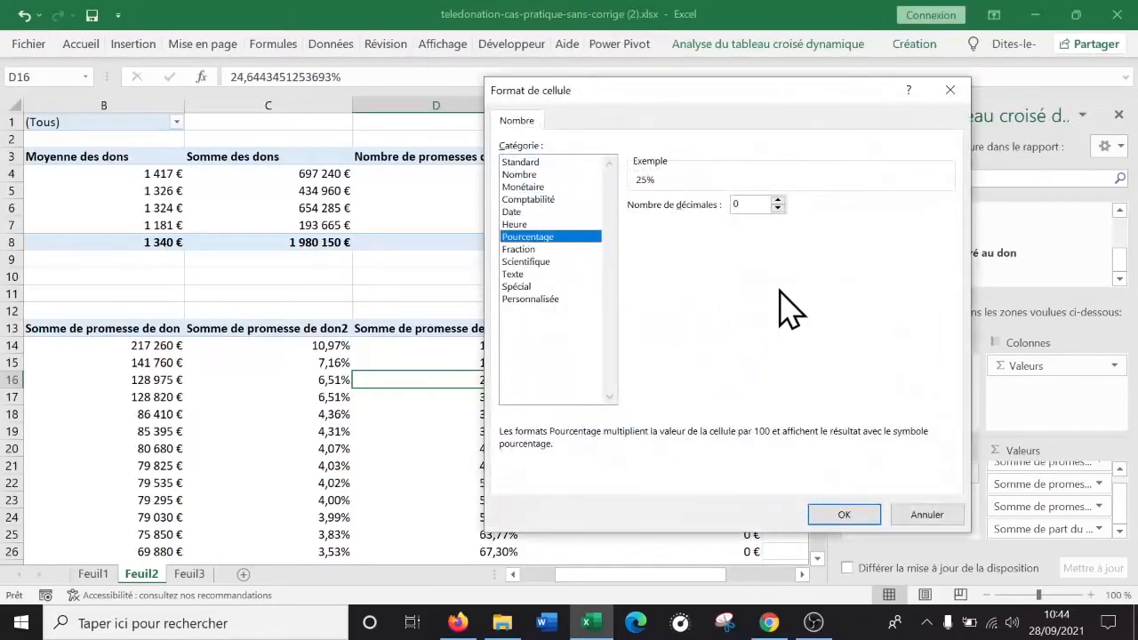
pyautogui.click(843, 514)
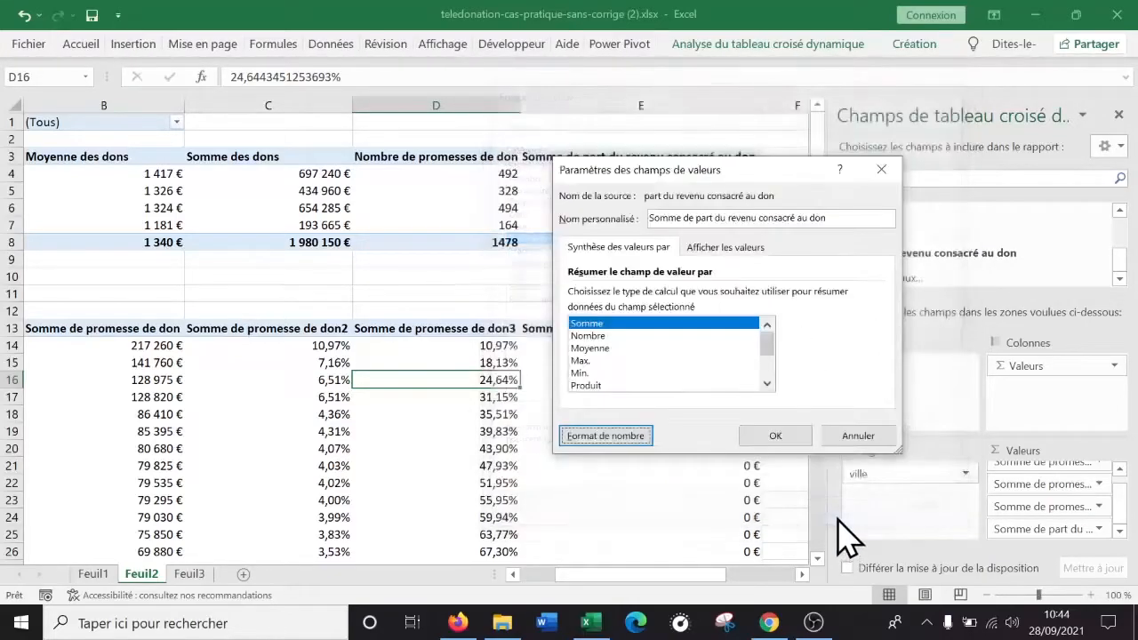
pyautogui.click(787, 433)
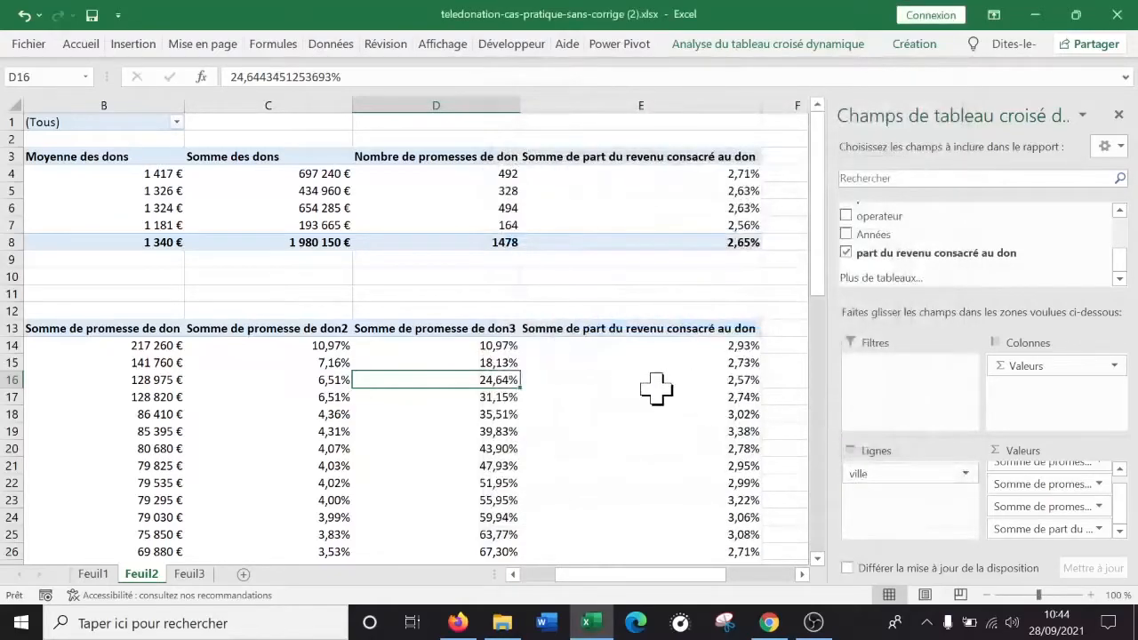
# Sort the cities in descending order by "Somme de part du revenu consacré au don"
pyautogui.click(181, 414)
pyautogui.press('Left')
pyautogui.press('Right')
pyautogui.press('Left')
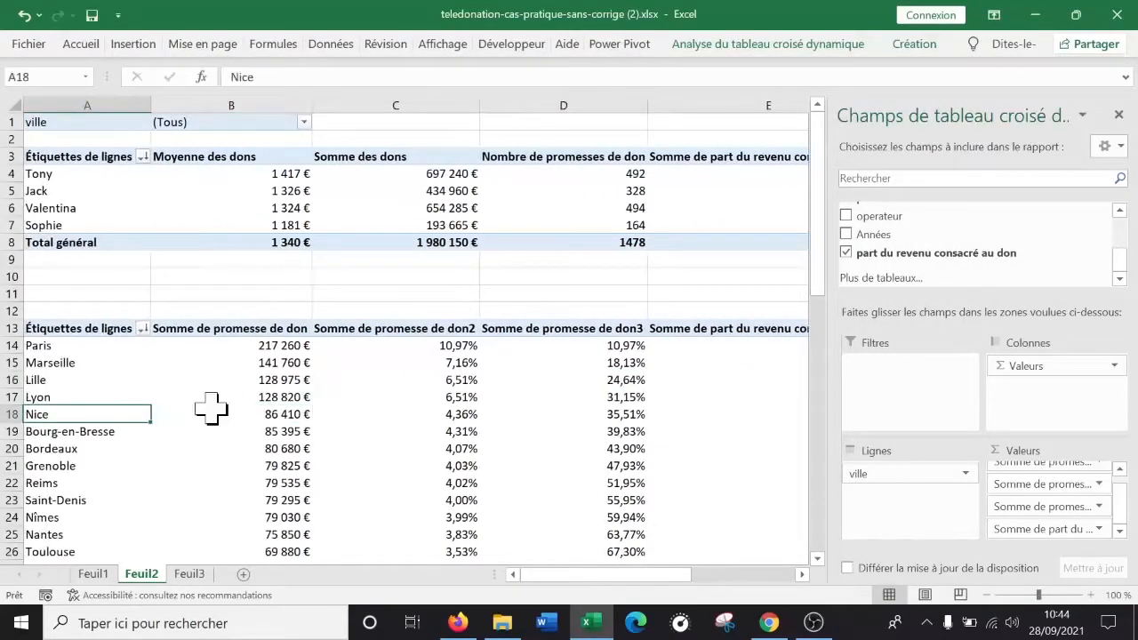
pyautogui.click(142, 329)
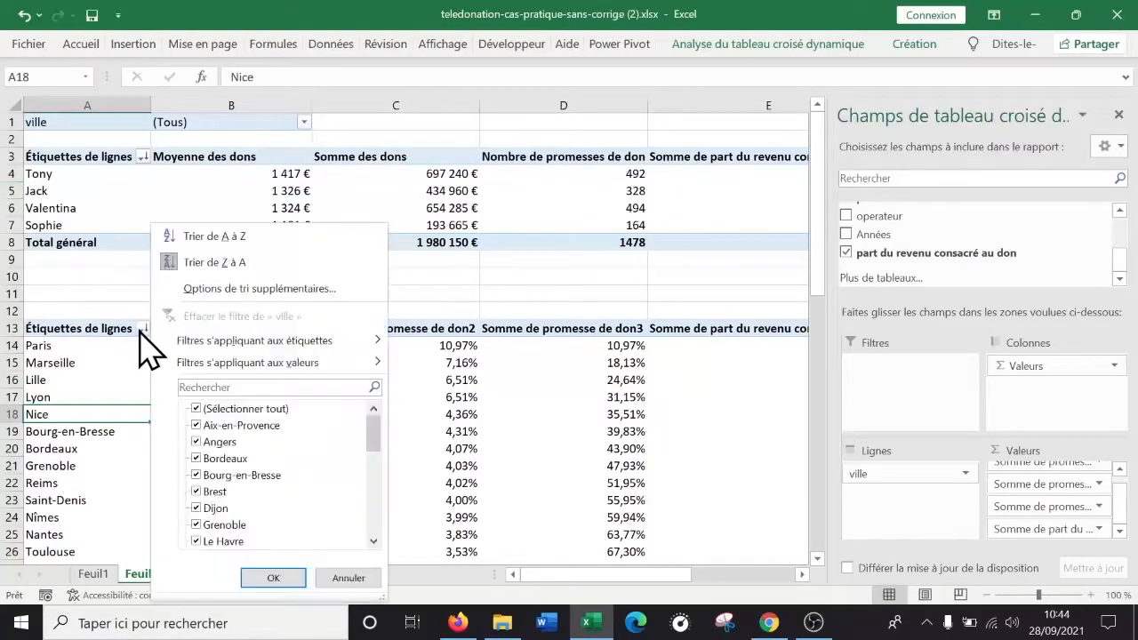
pyautogui.click(253, 289)
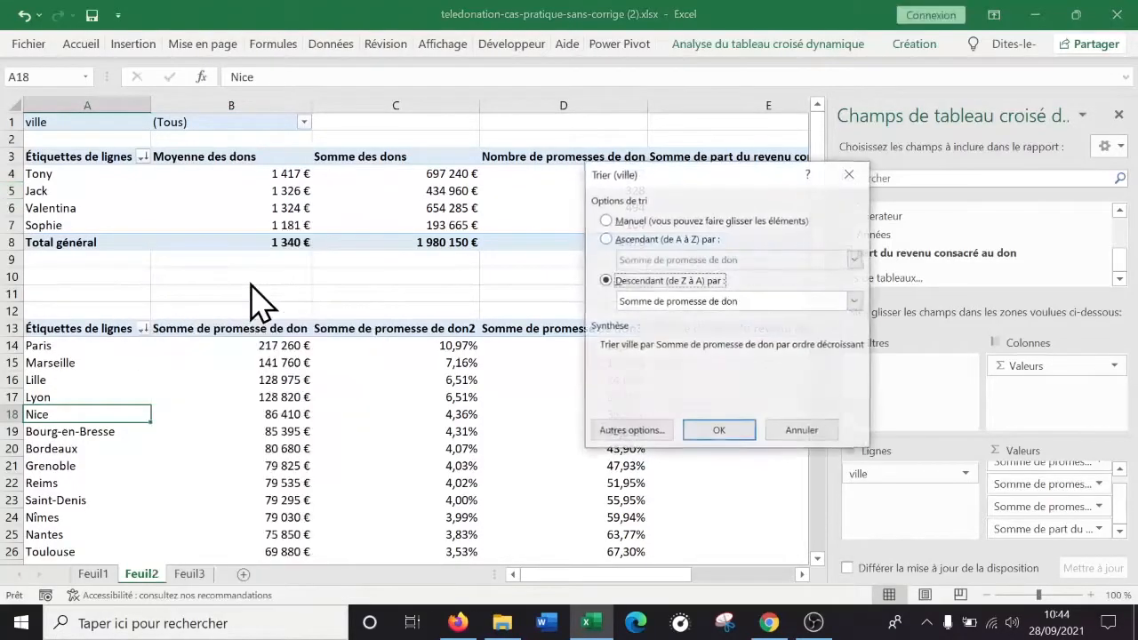
pyautogui.click(792, 303)
pyautogui.click(737, 367)
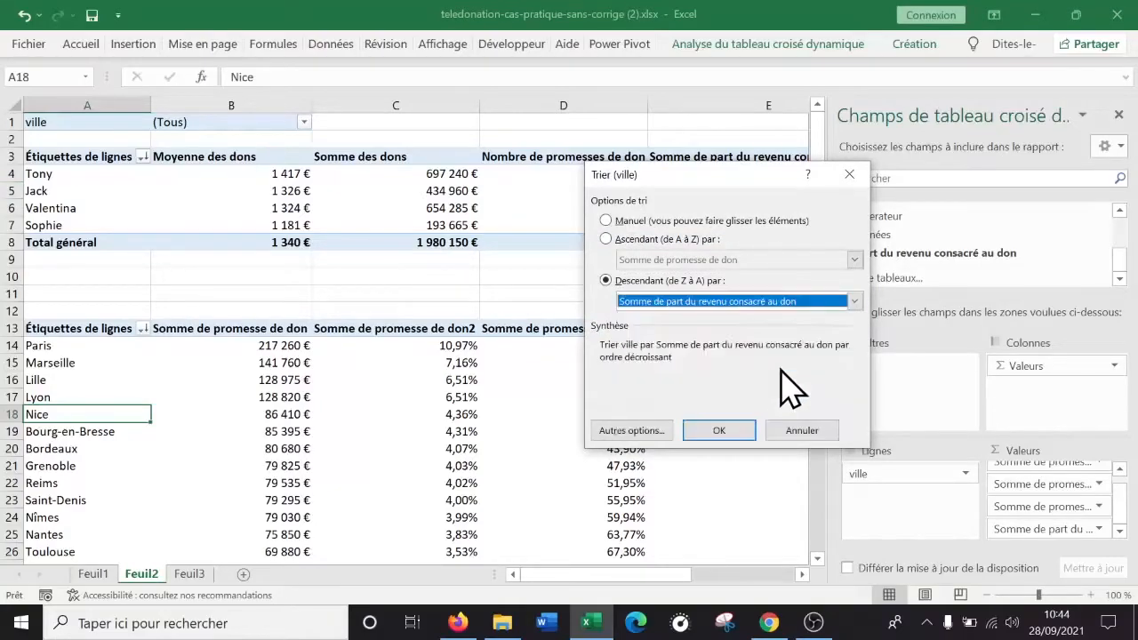
pyautogui.click(718, 432)
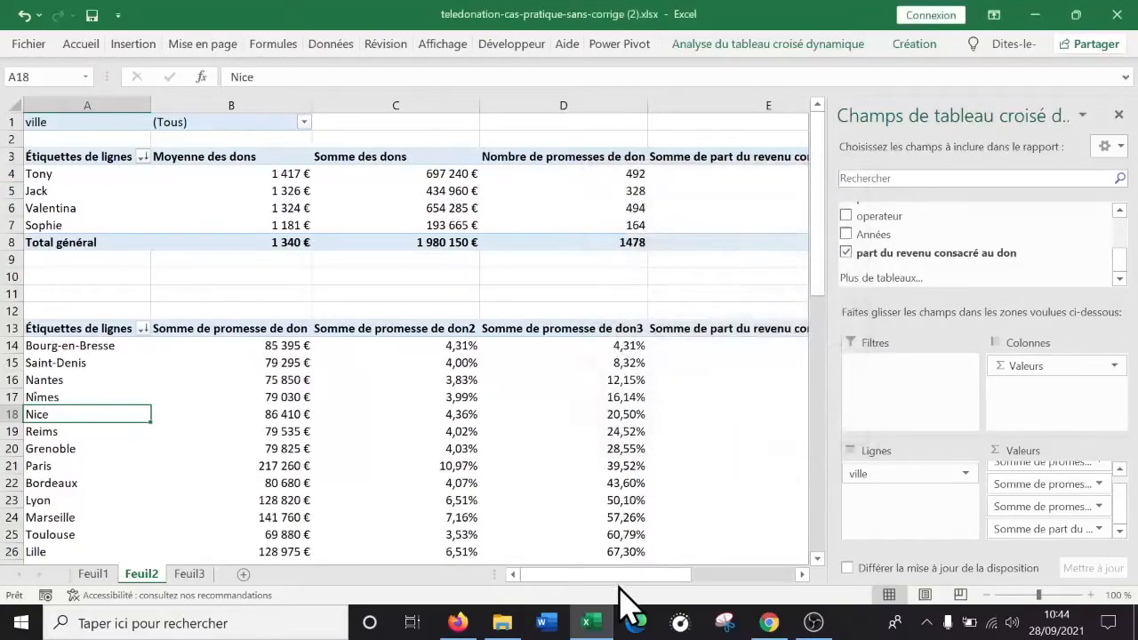
# Examine the first city's values across row 14, relating its name in column A to its income share in column E
pyautogui.moveTo(630, 575); pyautogui.dragTo(702, 574)
pyautogui.click(587, 347)
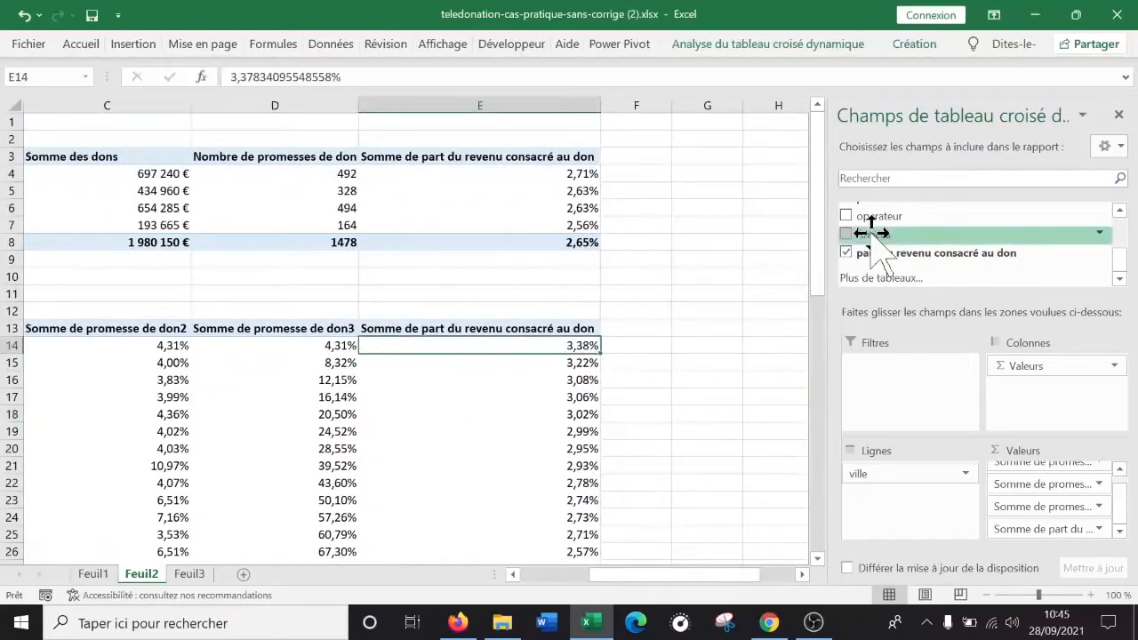
pyautogui.press('Left')
pyautogui.press('Left')
pyautogui.press('Left')
pyautogui.press('Left')
pyautogui.press('Right')
pyautogui.press('Right')
pyautogui.press('Right')
pyautogui.press('Right')
pyautogui.press('Left')
pyautogui.press('Left')
pyautogui.press('Left')
pyautogui.press('Left')
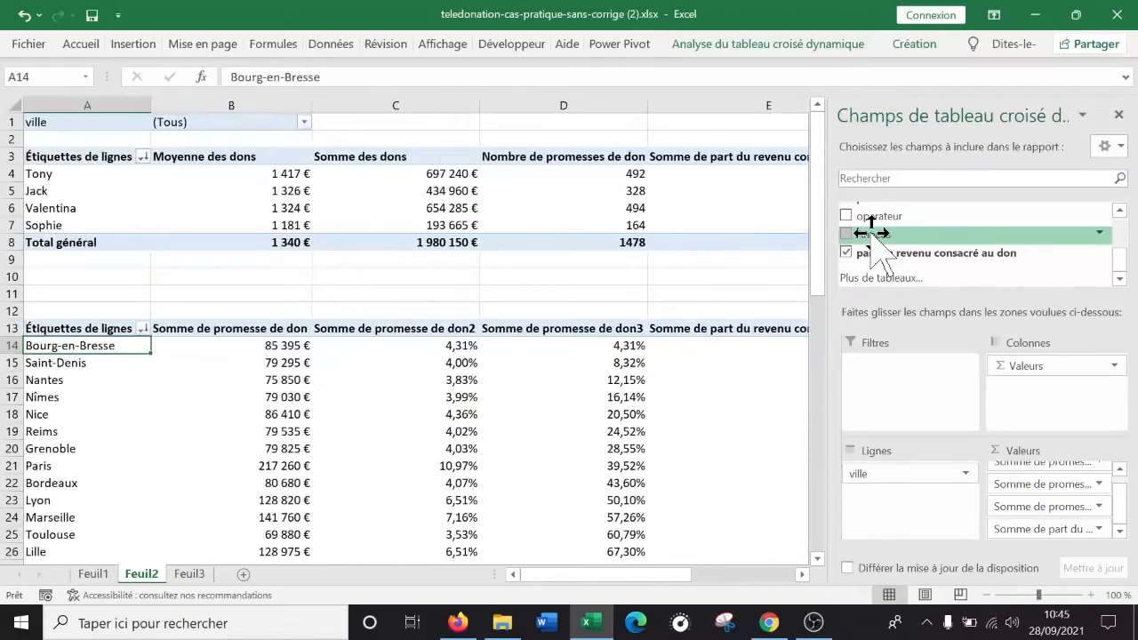
pyautogui.press('Right')
pyautogui.press('Right')
pyautogui.press('Left')
pyautogui.press('Right')
pyautogui.press('Right')
pyautogui.press('Right')
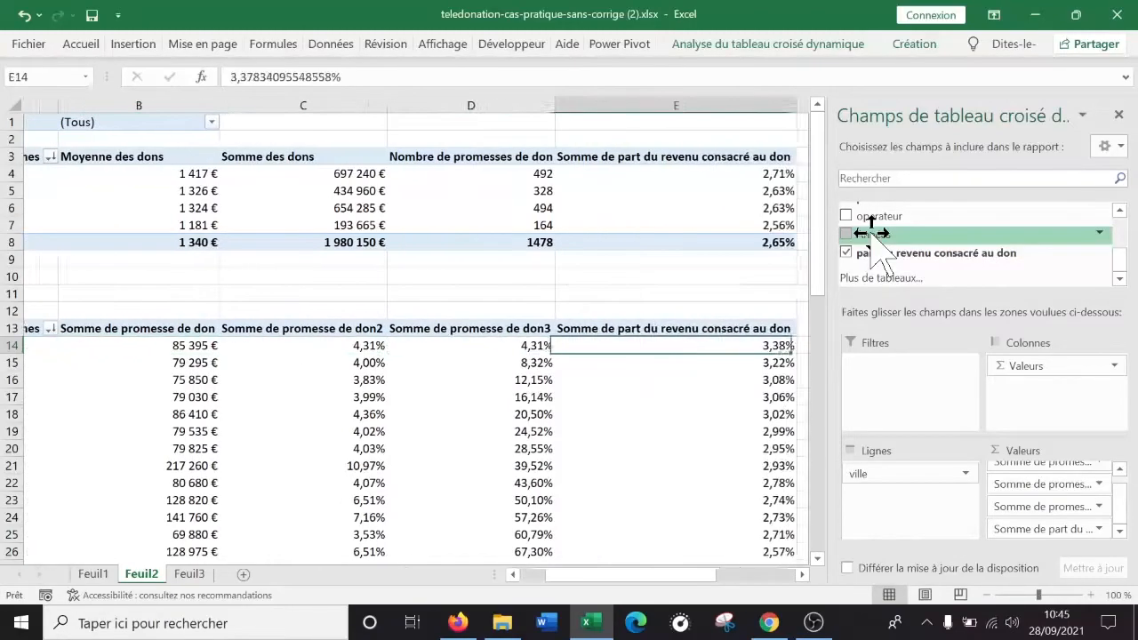
# Examine the following cities in rows 15 to 18 and relate their names to their donation and income share values
pyautogui.press('Right')
pyautogui.press('Down')
pyautogui.press('Left')
pyautogui.press('Left')
pyautogui.press('Left')
pyautogui.press('Left')
pyautogui.press('Left')
pyautogui.press('Down')
pyautogui.press('Down')
pyautogui.press('Right')
pyautogui.press('Down')
pyautogui.press('Left')
pyautogui.press('Right')
pyautogui.press('Right')
pyautogui.press('Right')
pyautogui.press('Right')
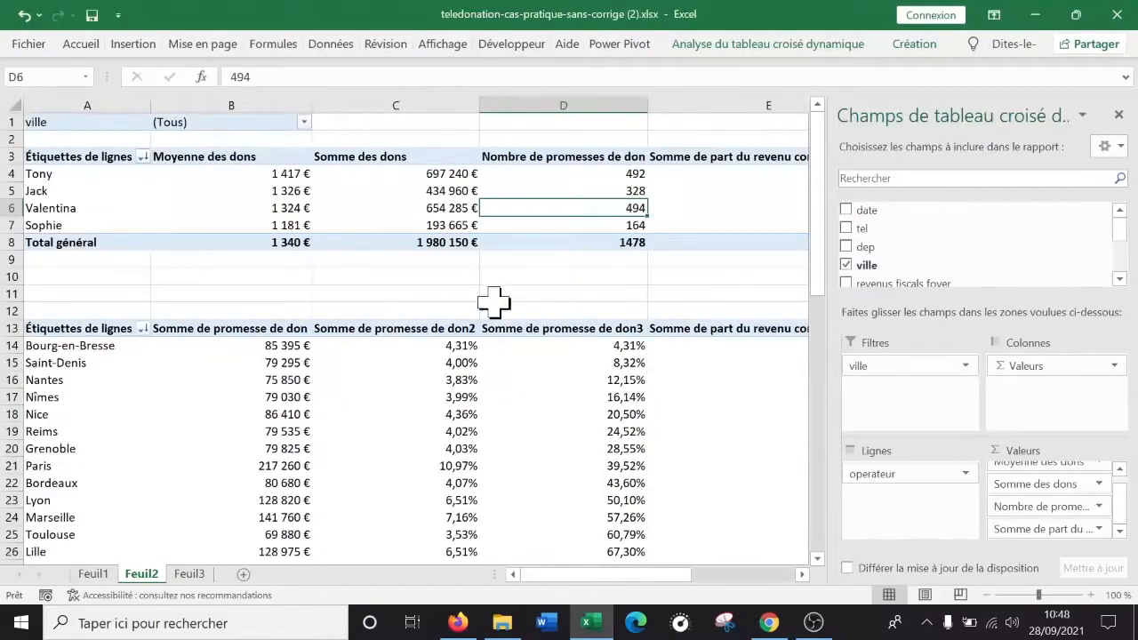
pyautogui.moveTo(684, 576)
pyautogui.mouseDown()
pyautogui.moveTo(724, 593)
pyautogui.moveTo(767, 589)
pyautogui.moveTo(669, 580)
pyautogui.mouseUp()
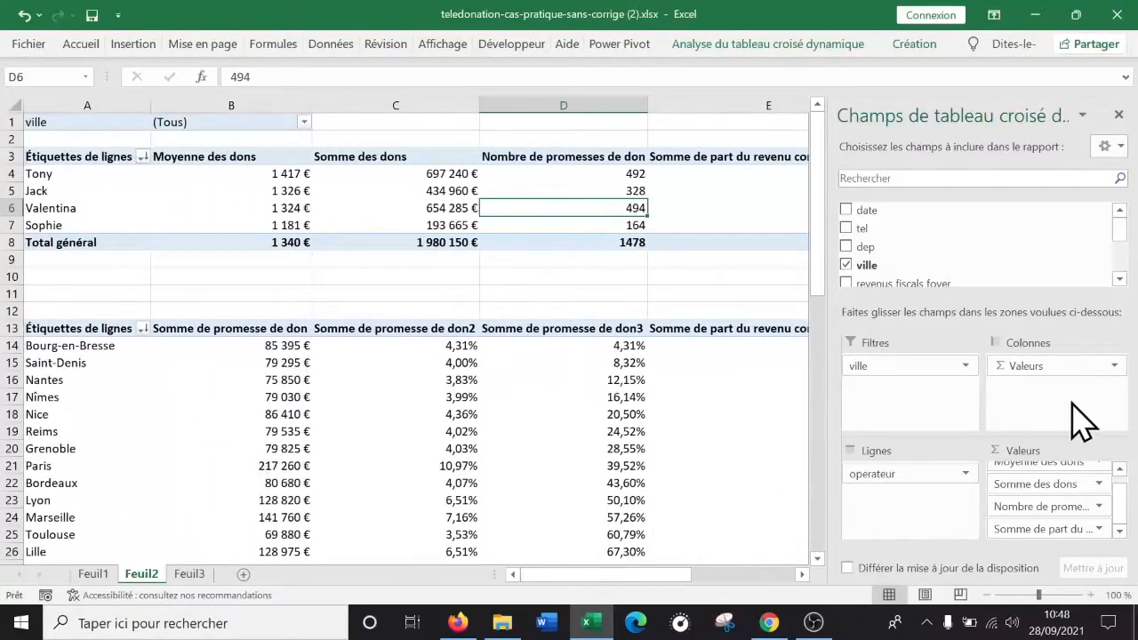
pyautogui.click(95, 575)
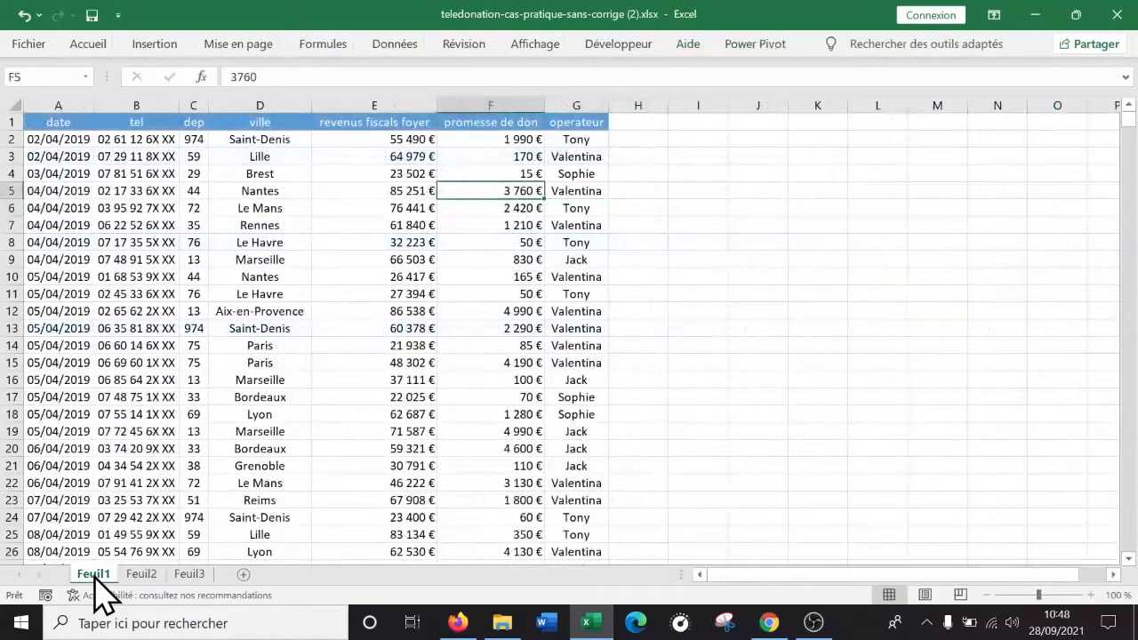
pyautogui.click(144, 576)
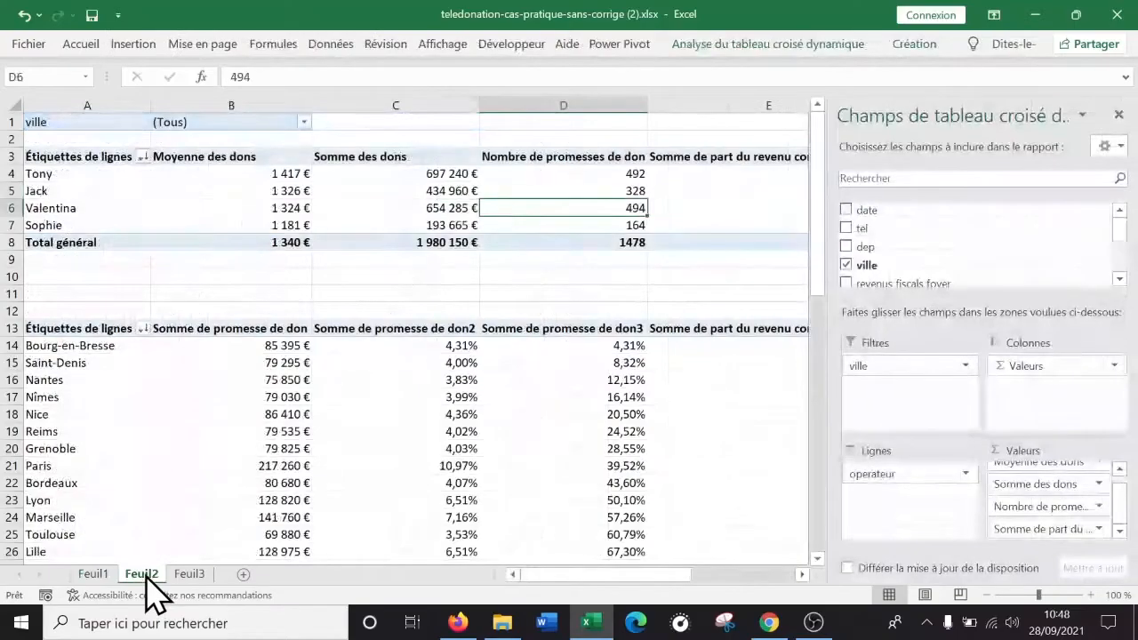
# Remove all the value fields from the city pivot table, keeping only "ville" in its rows
pyautogui.click(276, 379)
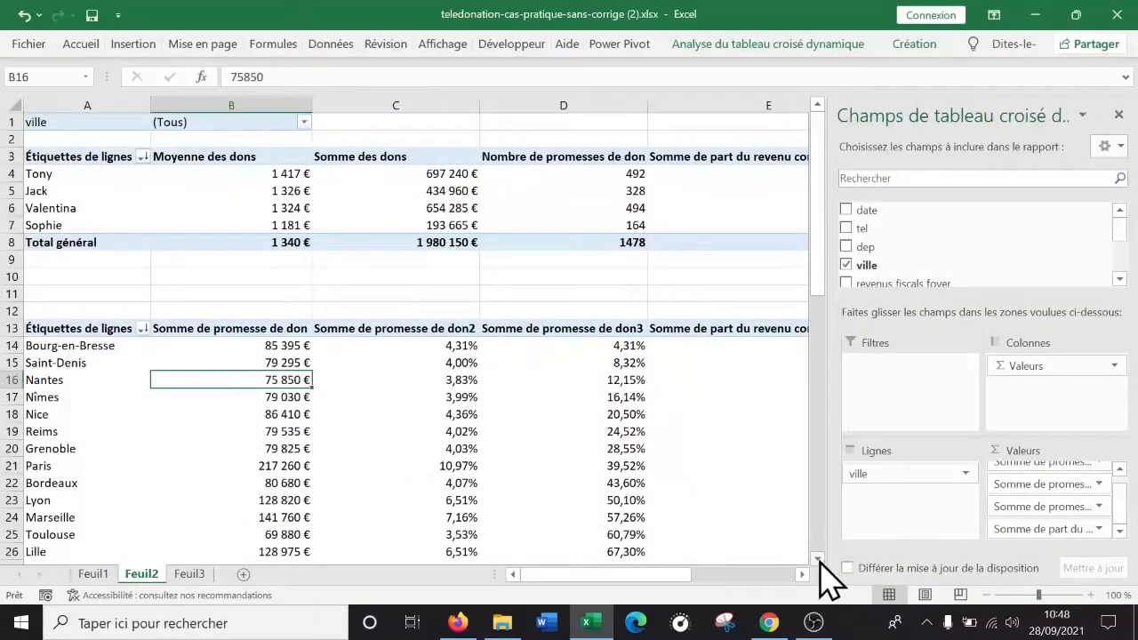
pyautogui.scroll(-2, 819, 565)
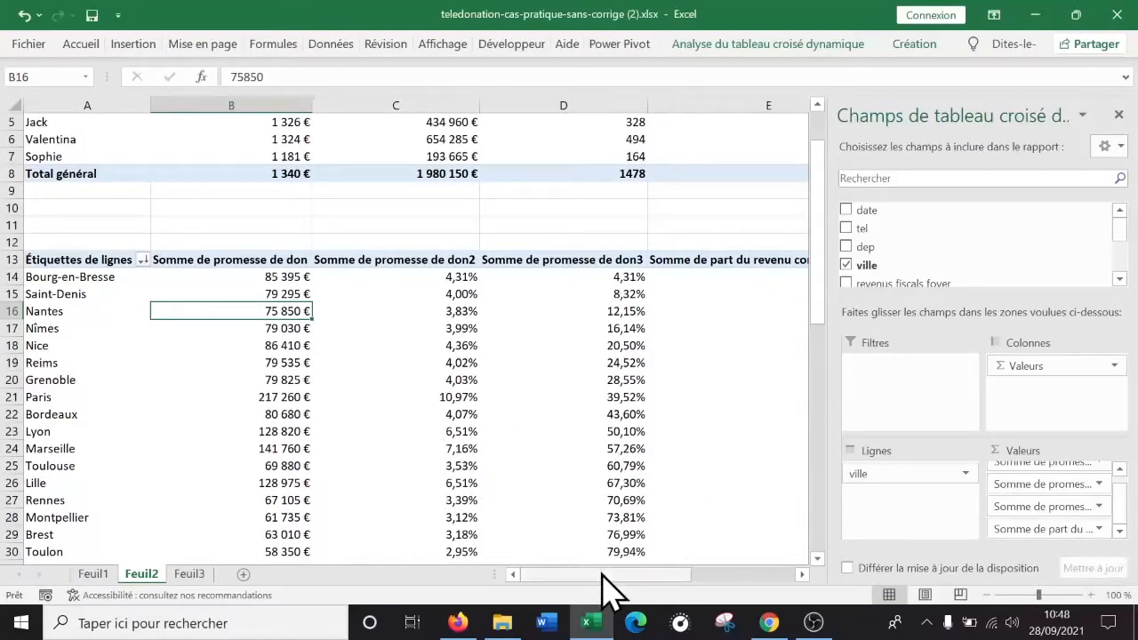
pyautogui.click(1099, 530)
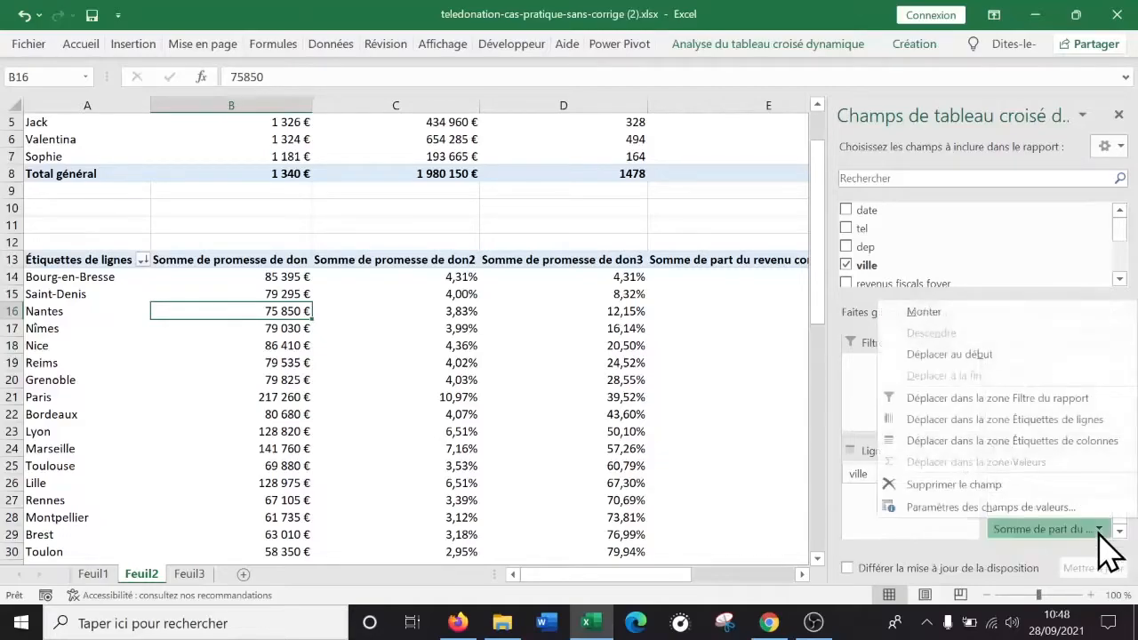
pyautogui.click(995, 487)
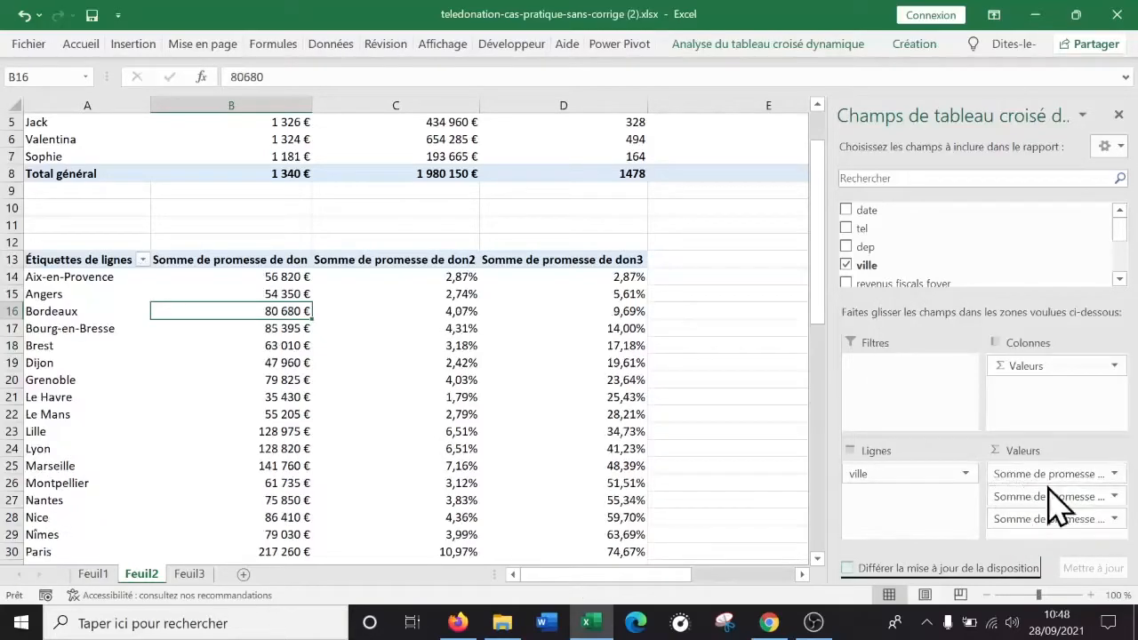
pyautogui.click(1111, 519)
pyautogui.click(1022, 474)
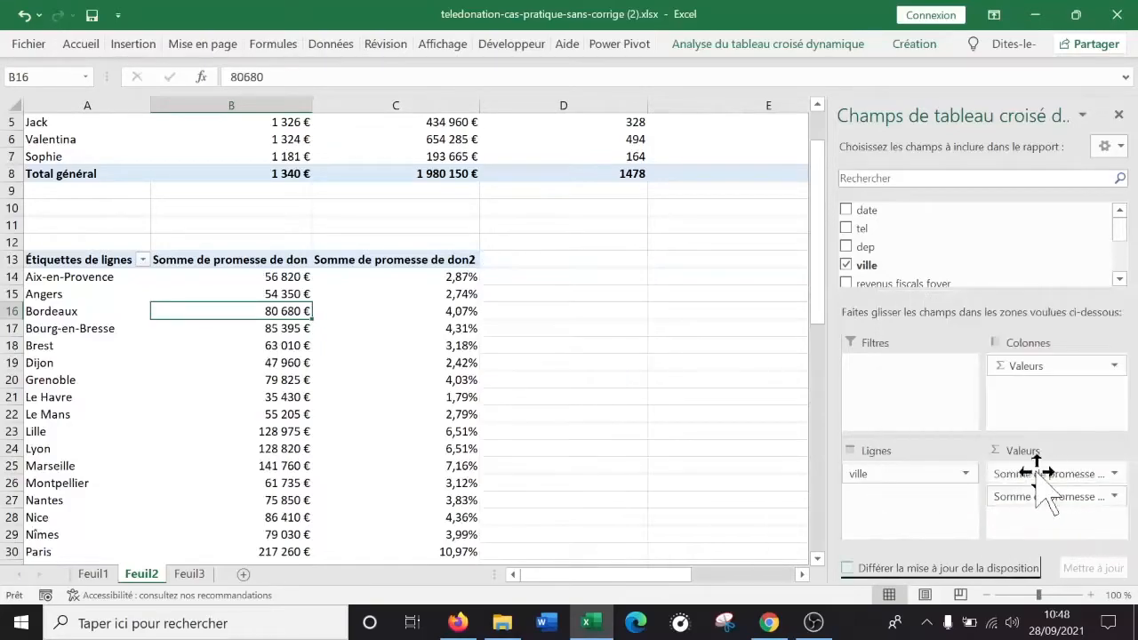
pyautogui.click(1114, 496)
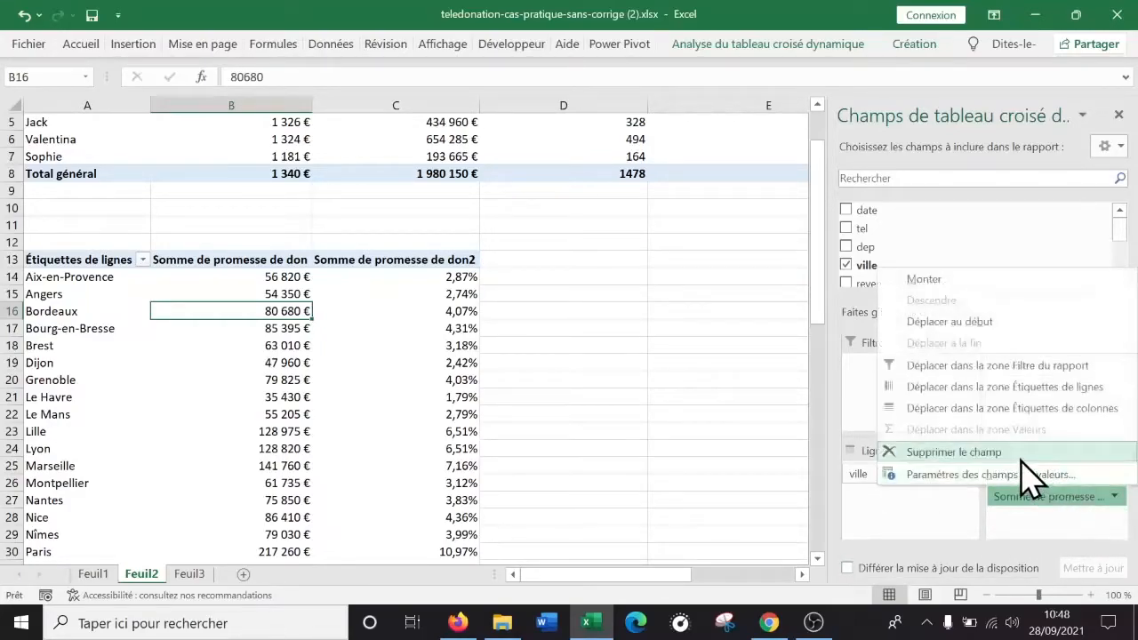
pyautogui.click(1022, 451)
pyautogui.click(1110, 476)
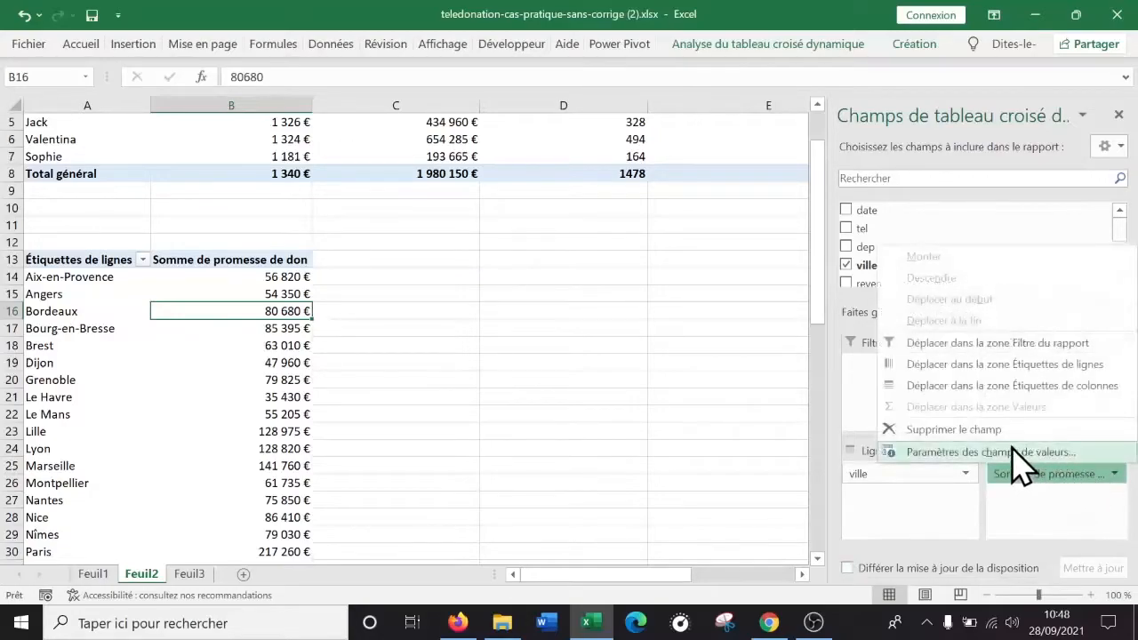
pyautogui.click(1002, 436)
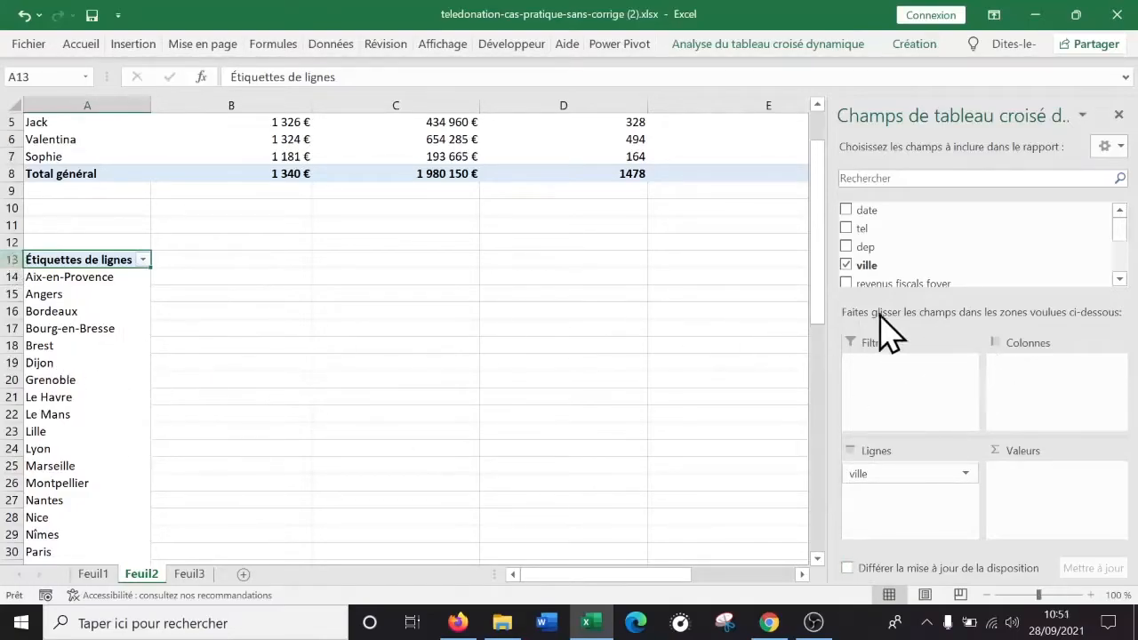
# Add "operateur" as columns and "promesse de don" as values in the city pivot table
pyautogui.scroll(-3, 984, 265)
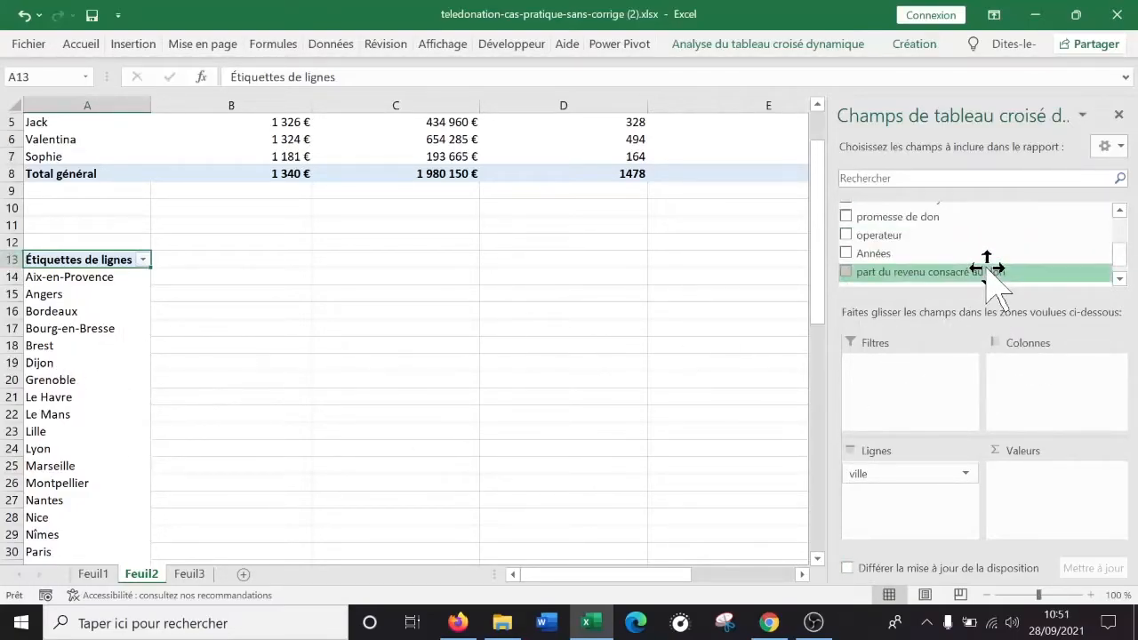
pyautogui.moveTo(897, 240); pyautogui.dragTo(1066, 404)
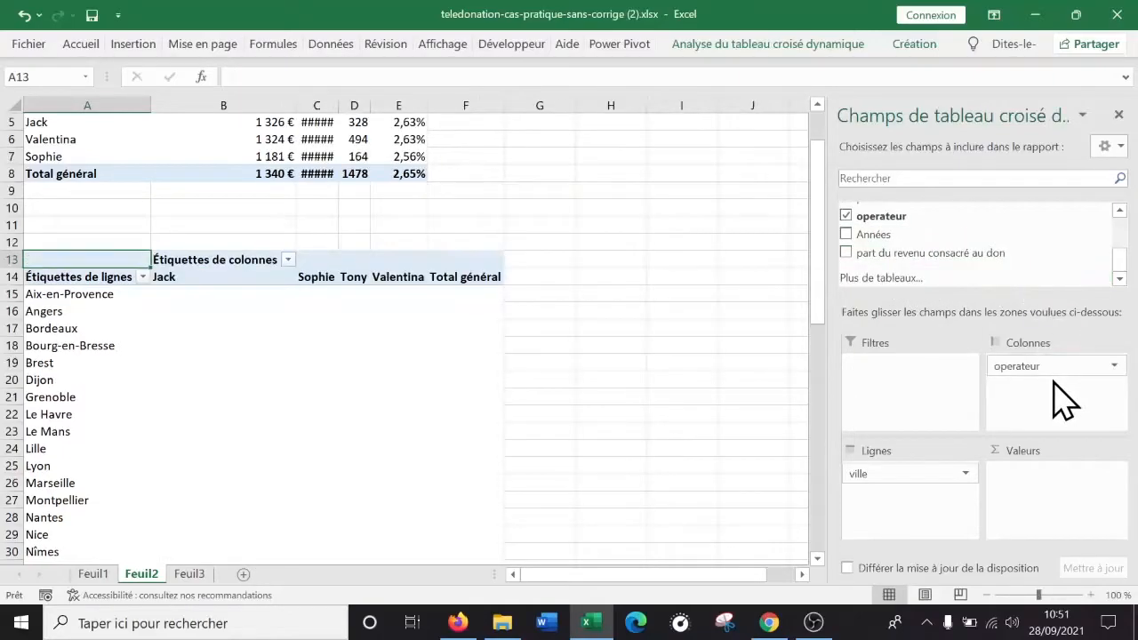
pyautogui.click(245, 417)
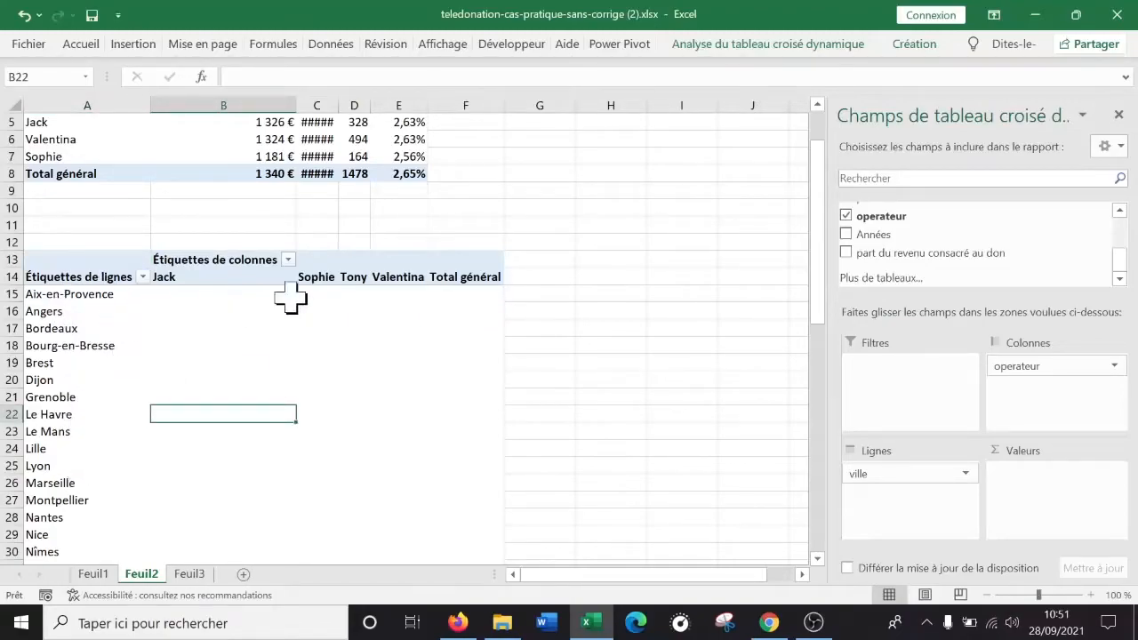
pyautogui.scroll(2, 1003, 241)
pyautogui.scroll(-1, 1004, 242)
pyautogui.scroll(2, 960, 256)
pyautogui.scroll(-2, 960, 258)
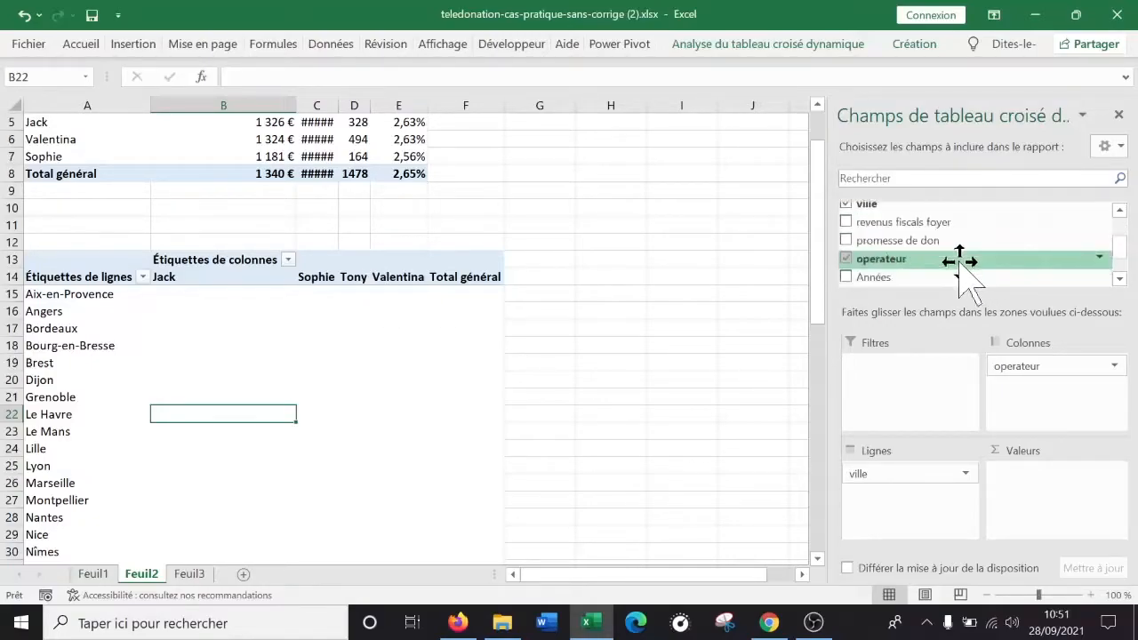
pyautogui.moveTo(882, 253); pyautogui.dragTo(1062, 509)
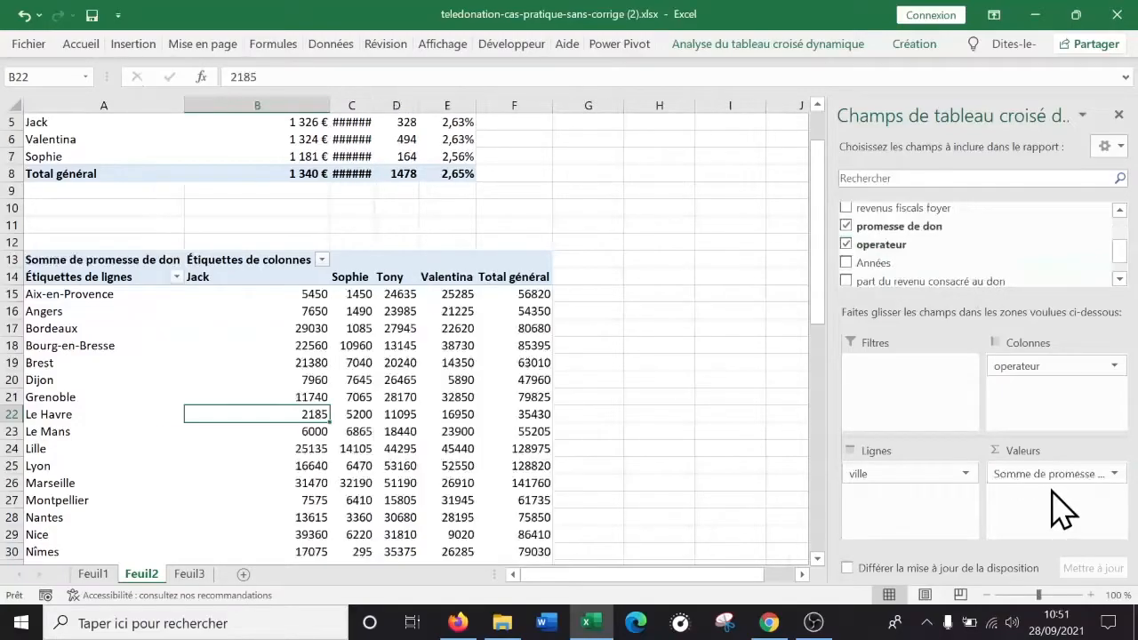
# Format "Somme de promesse de don" in the city pivot table as Monétaire in € with 0 decimals
pyautogui.click(1116, 473)
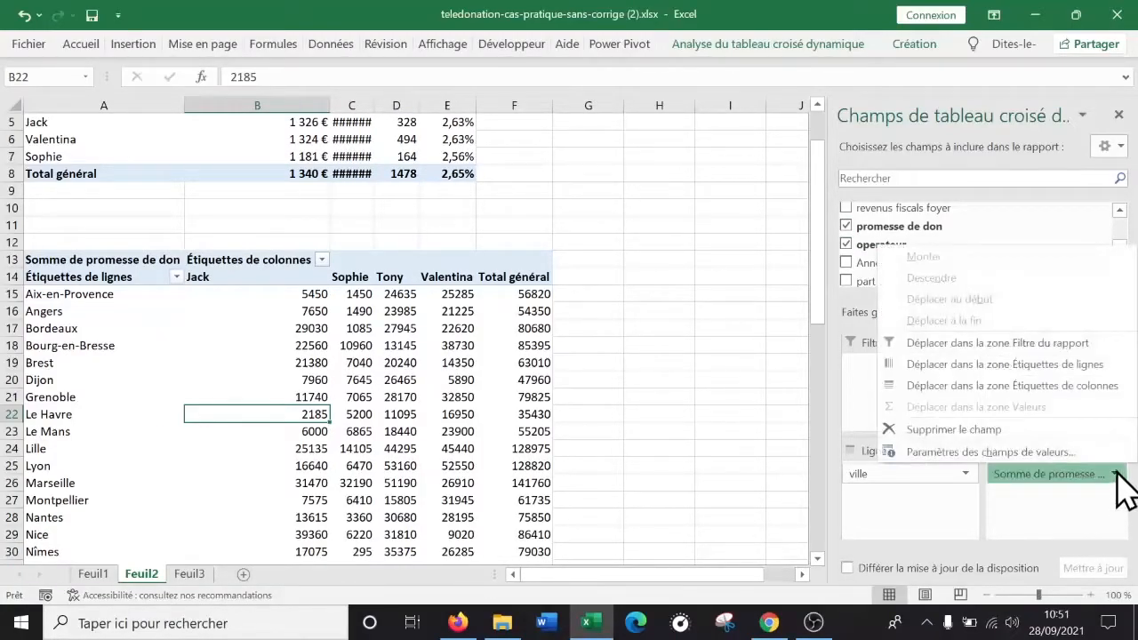
pyautogui.click(1058, 453)
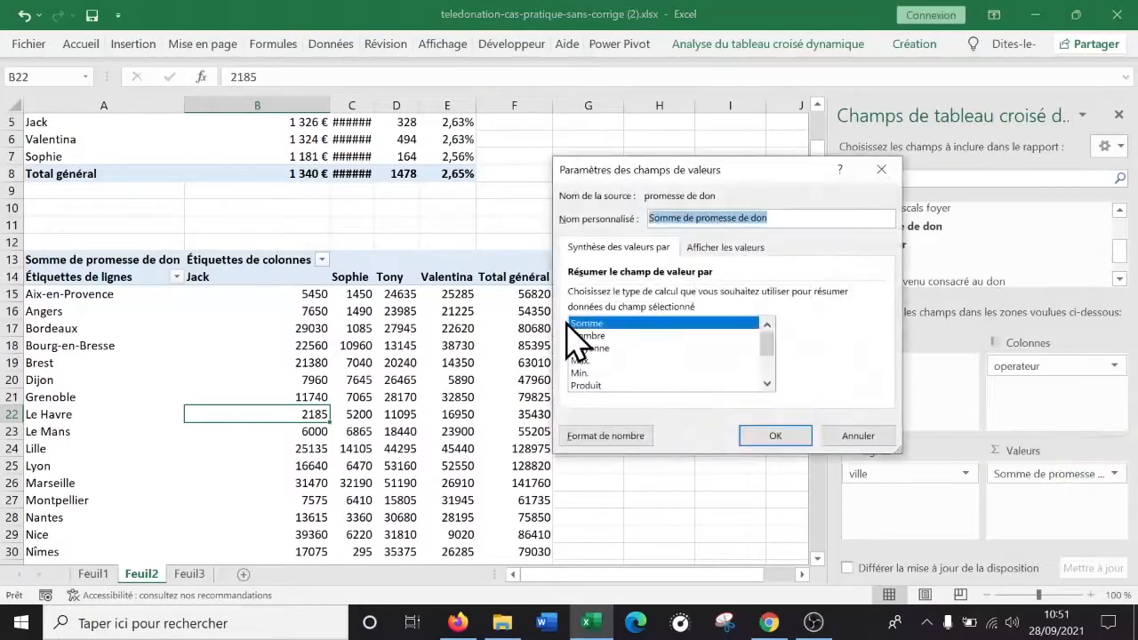
pyautogui.click(613, 439)
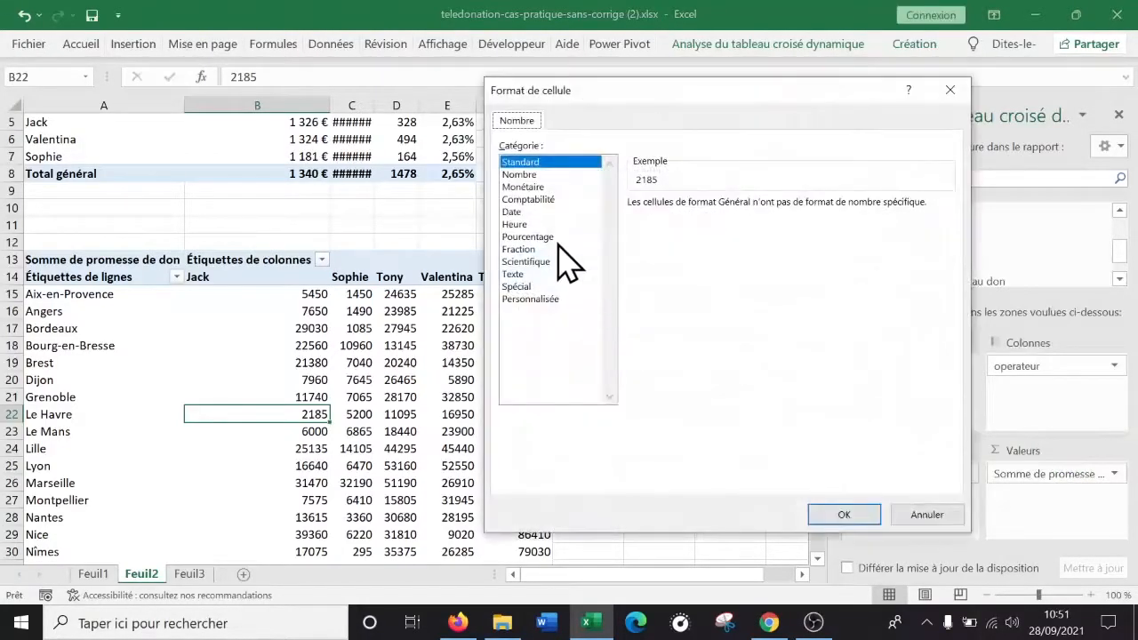
pyautogui.click(541, 187)
pyautogui.click(778, 208)
pyautogui.click(777, 208)
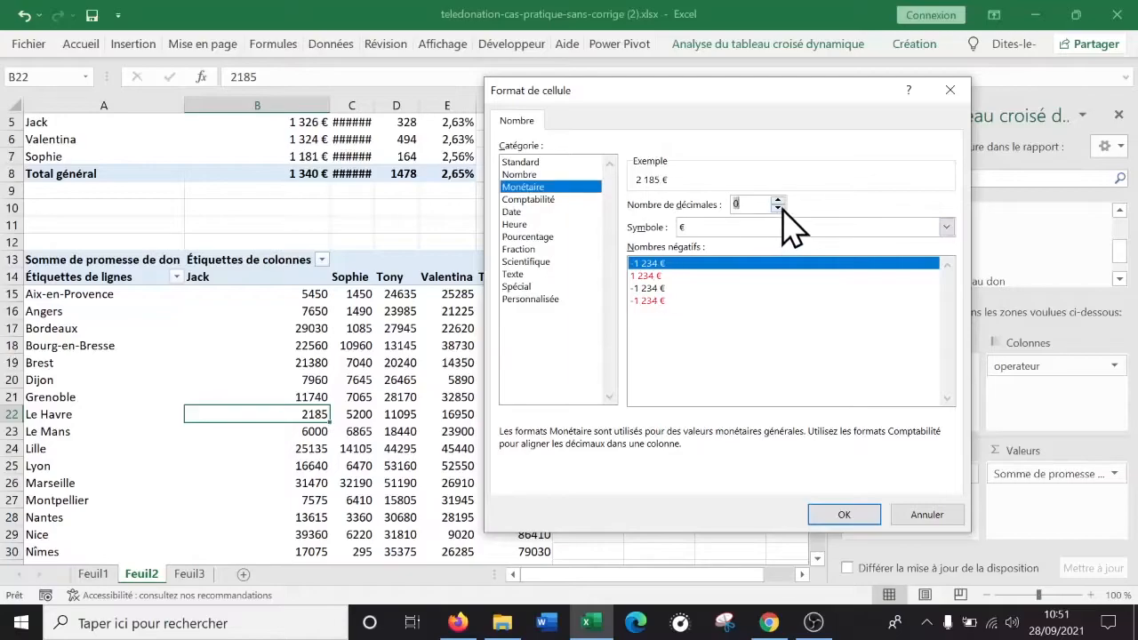
pyautogui.click(843, 516)
pyautogui.click(774, 436)
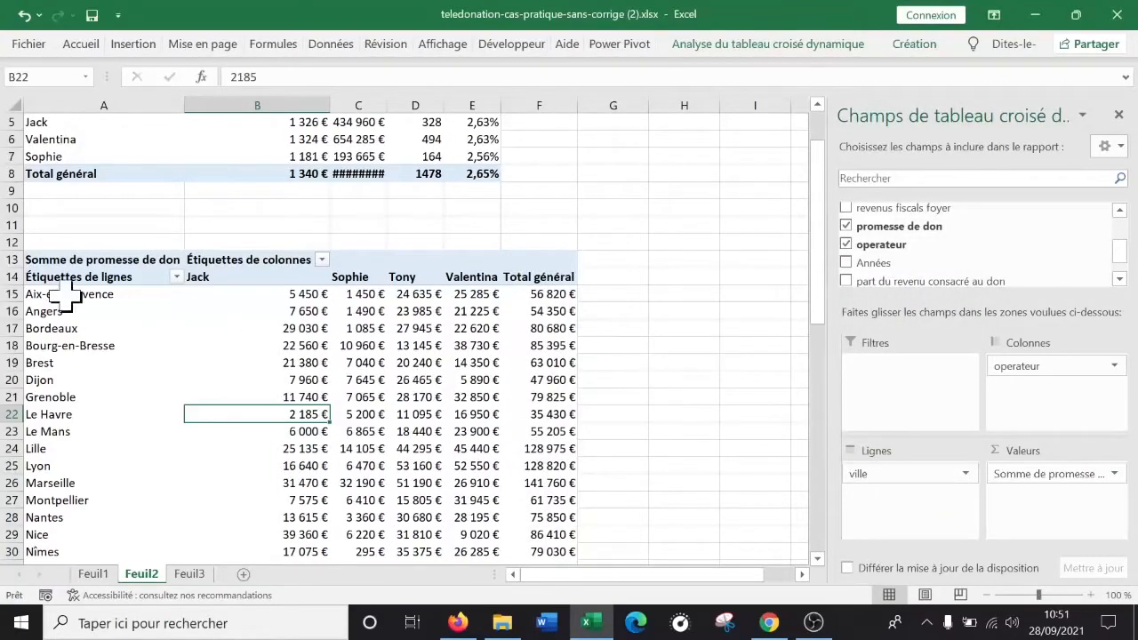
# Examine the Aix-en-Provence row operator by operator, from its label in A15 to its grand total in F15
pyautogui.click(67, 298)
pyautogui.press('Right')
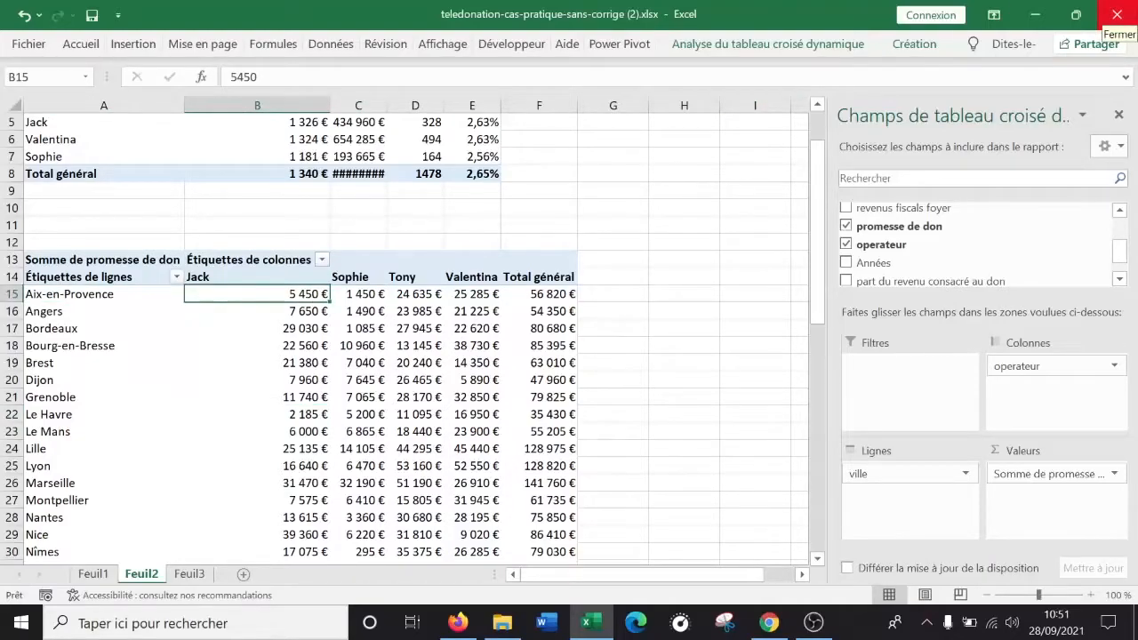
pyautogui.press('Right')
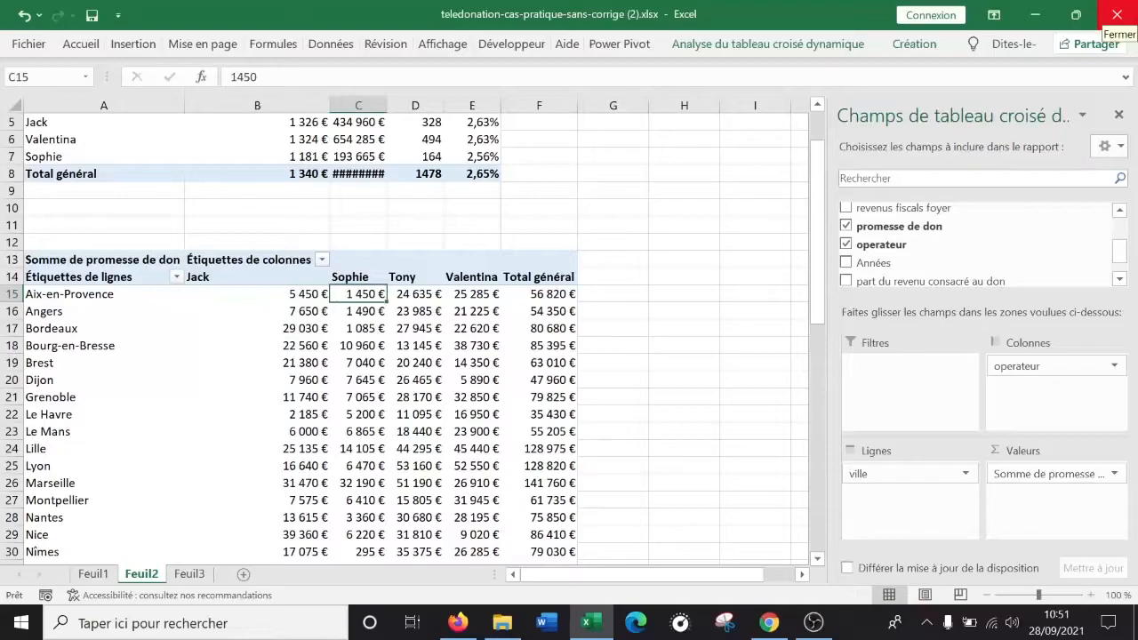
pyautogui.press('Right')
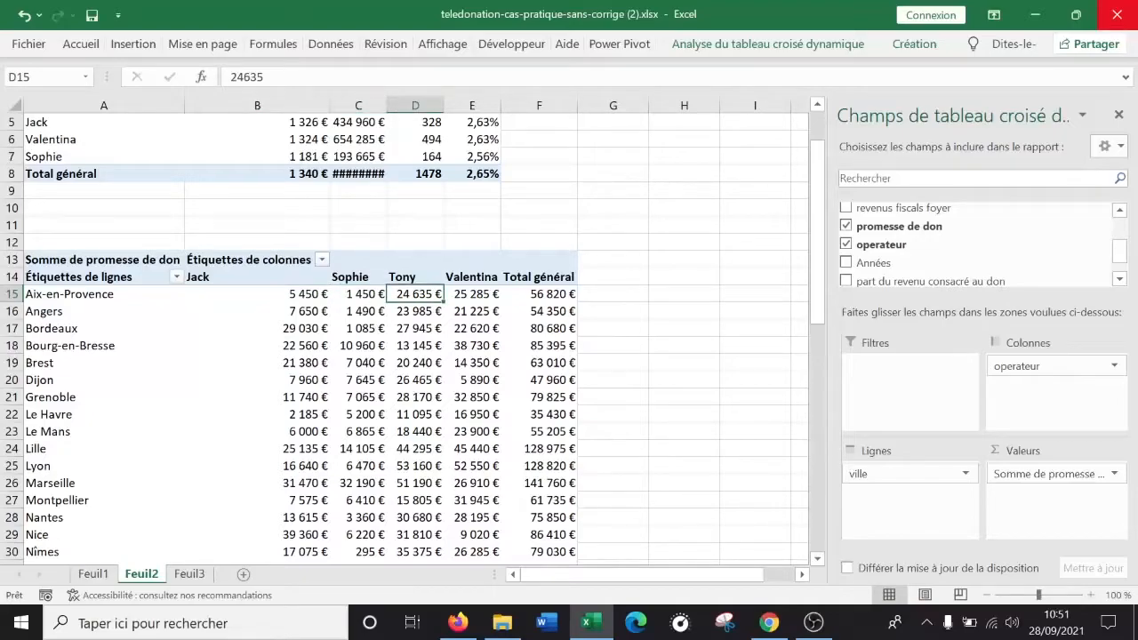
pyautogui.press('Right')
pyautogui.press('Right')
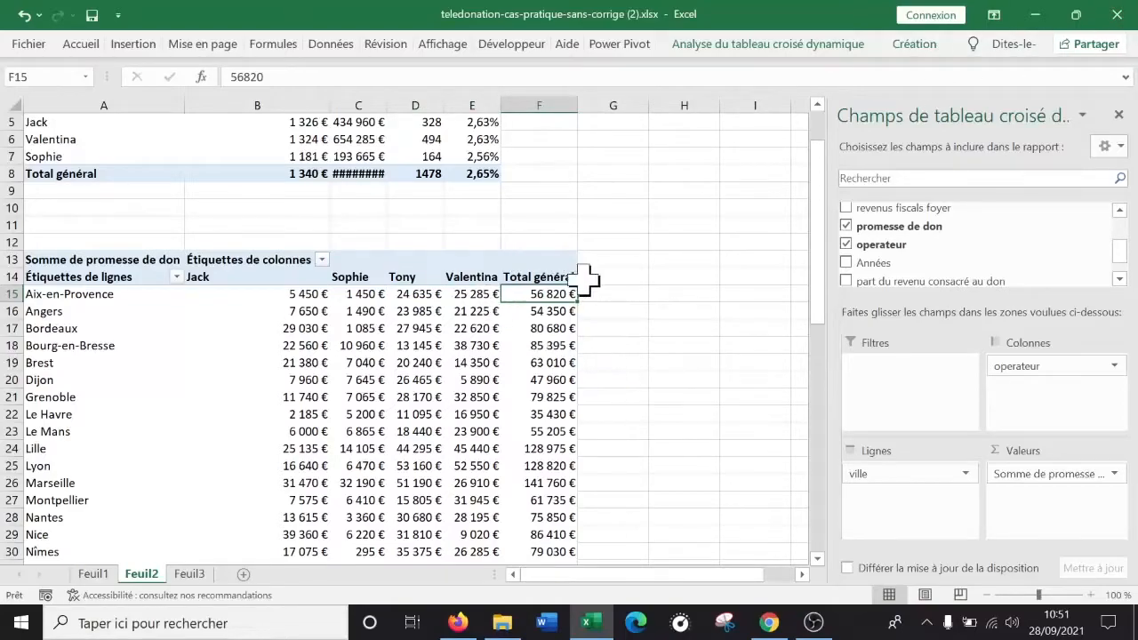
# Look through the remaining cities and the Total général row of the city-by-operator pivot table
pyautogui.scroll(-6, 346, 379)
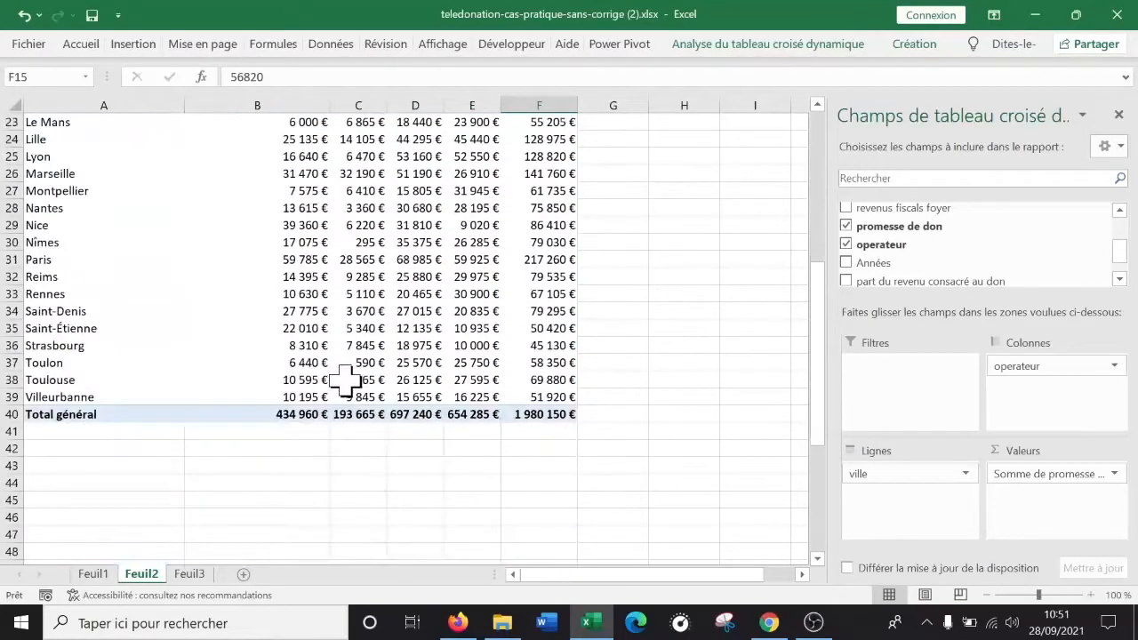
pyautogui.scroll(4, 394, 389)
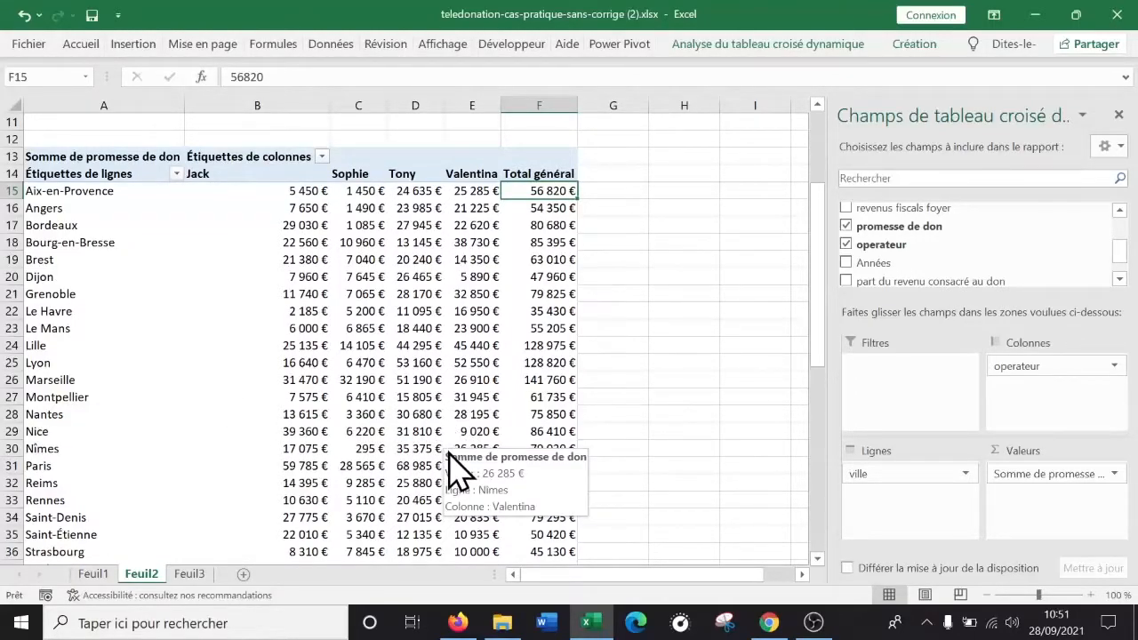
pyautogui.scroll(1, 454, 466)
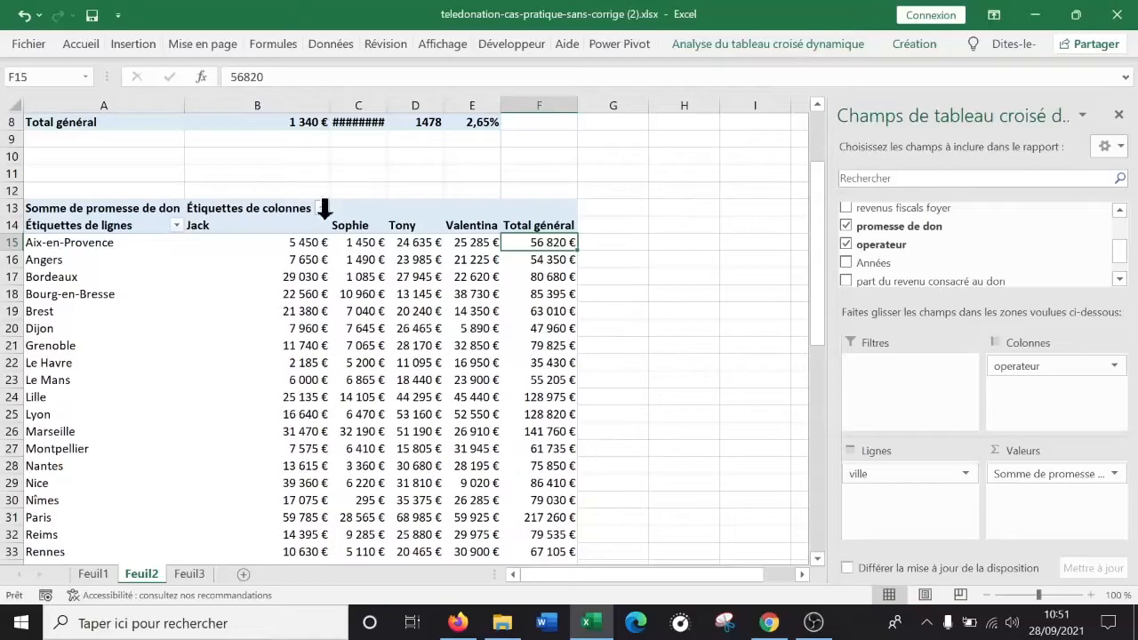
pyautogui.scroll(1, 223, 338)
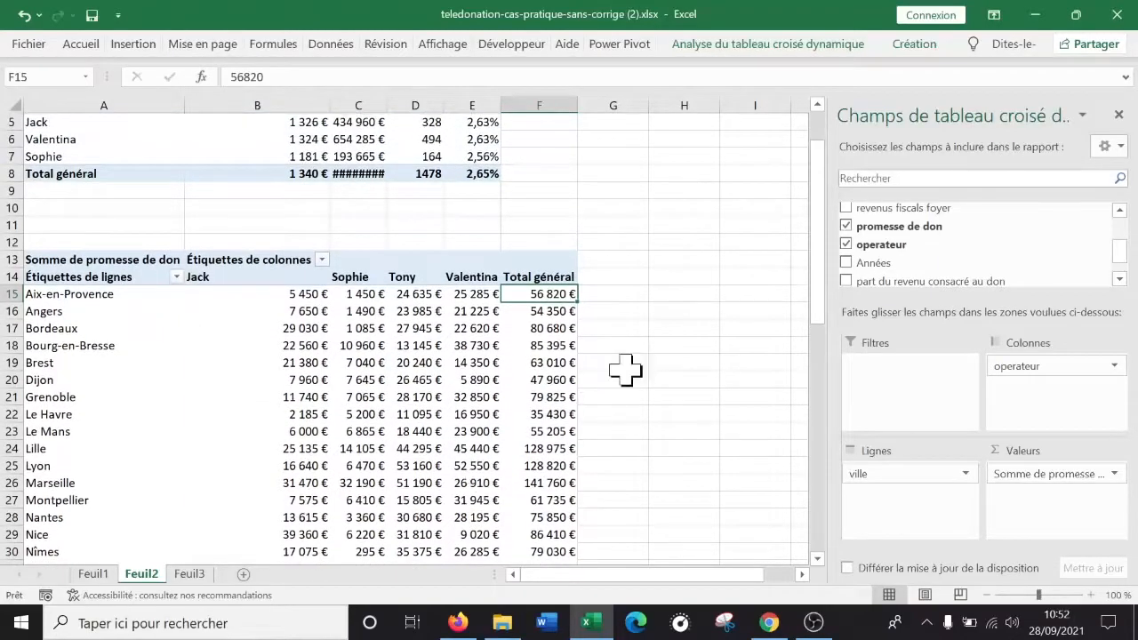
# Widen column C so the full donation sum fits in the operator pivot table's total row
pyautogui.scroll(2, 409, 365)
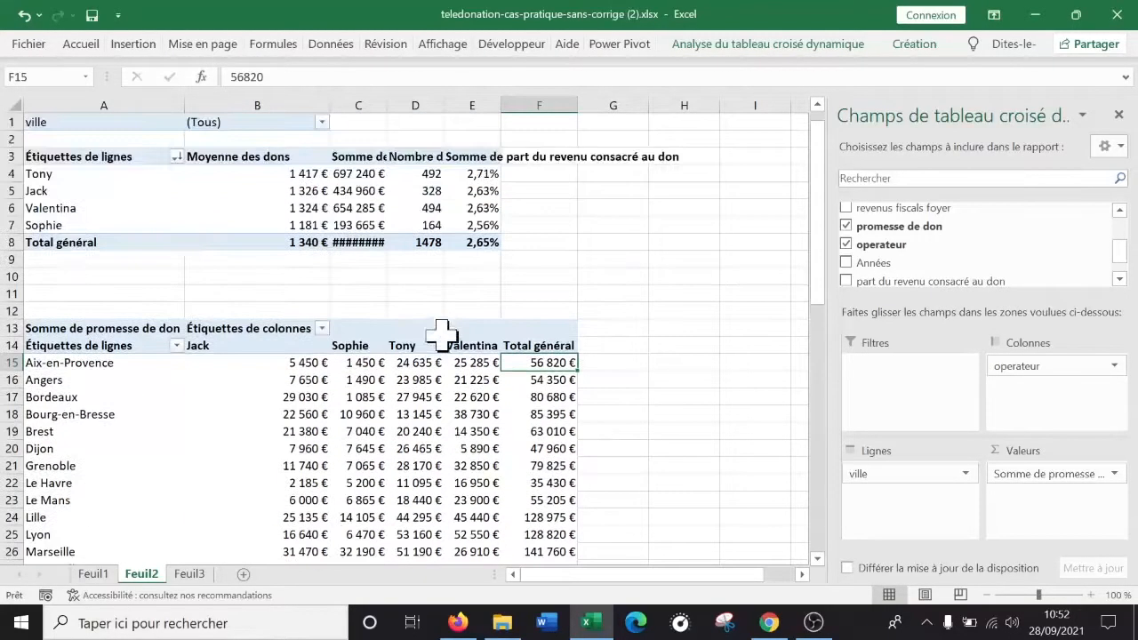
pyautogui.moveTo(382, 104); pyautogui.dragTo(396, 104)
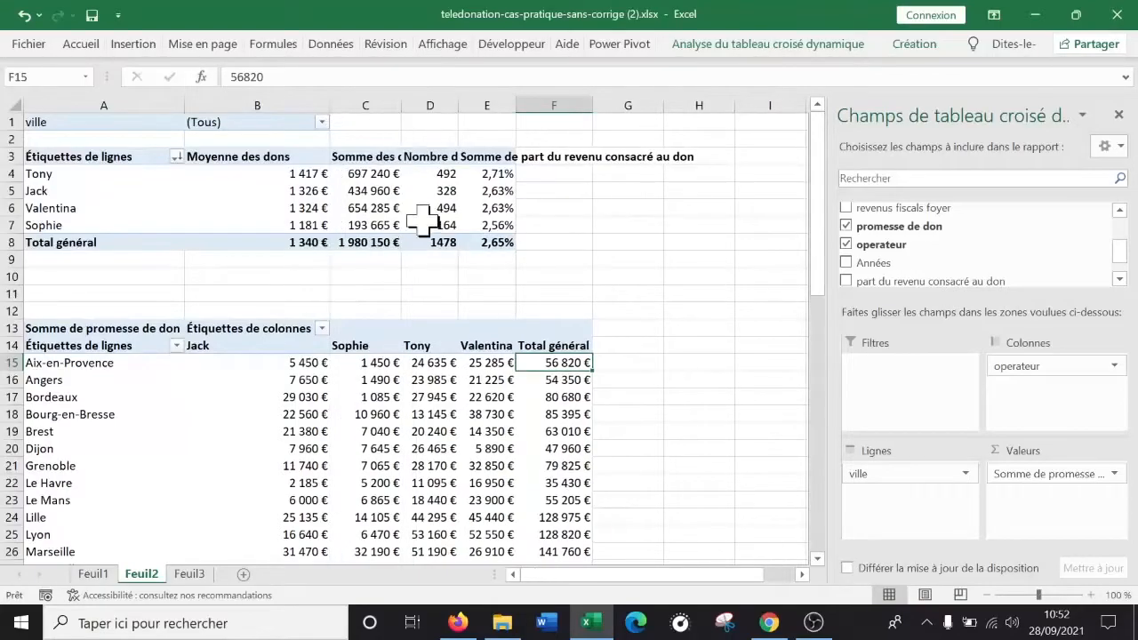
pyautogui.click(656, 395)
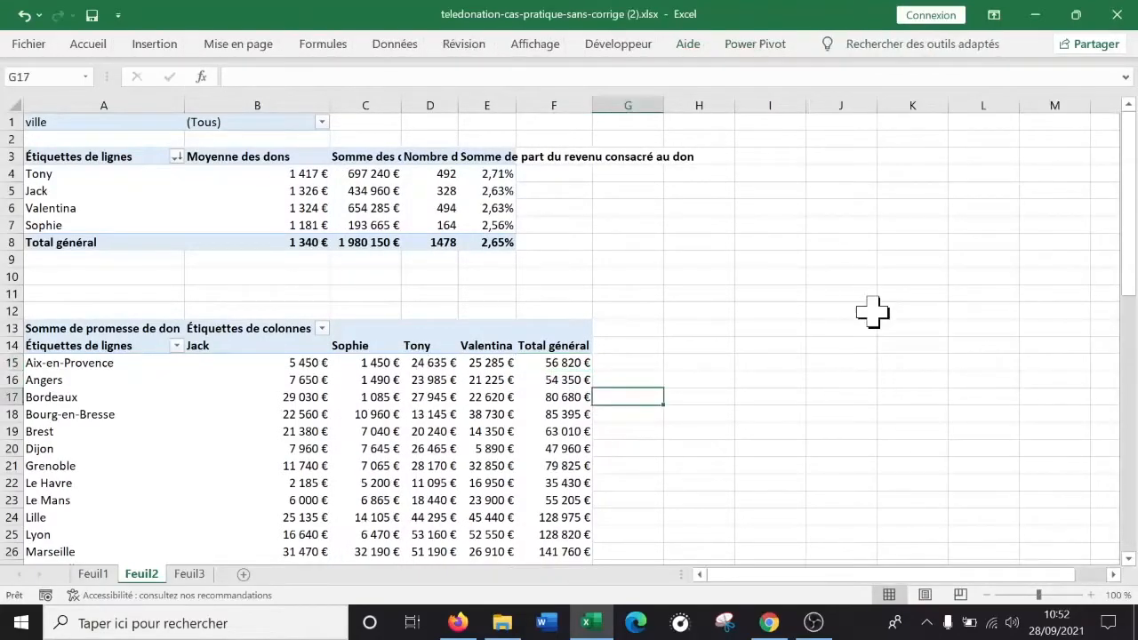
pyautogui.click(502, 430)
pyautogui.click(268, 279)
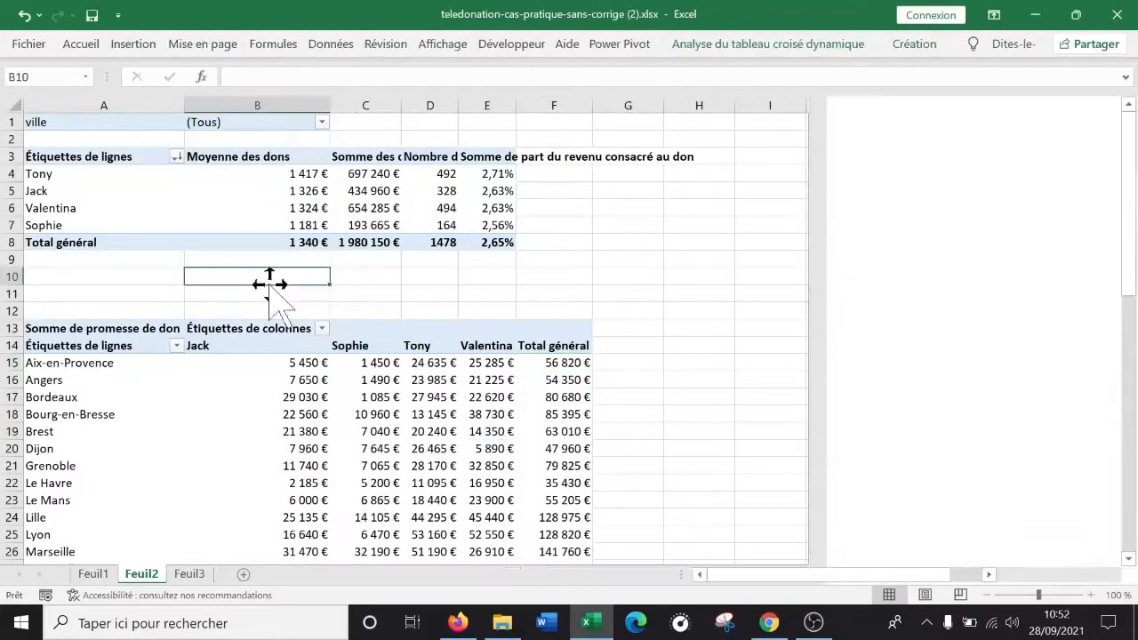
pyautogui.click(266, 380)
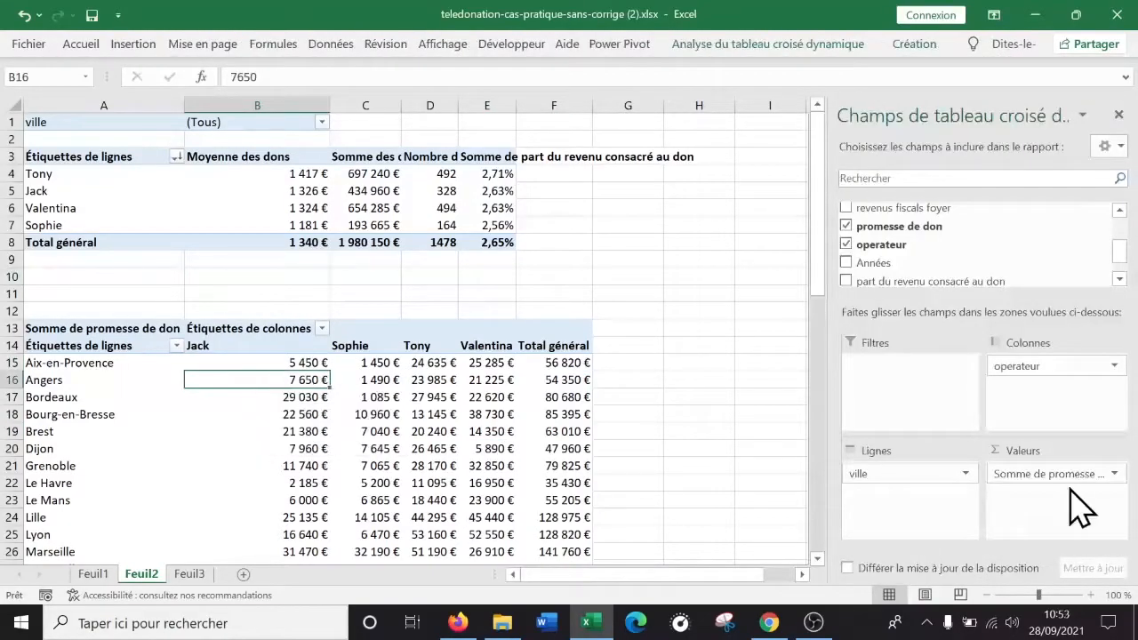
# Rename the source data sheet Feuil1 as "brutes"
pyautogui.click(94, 573)
pyautogui.write('brutes')
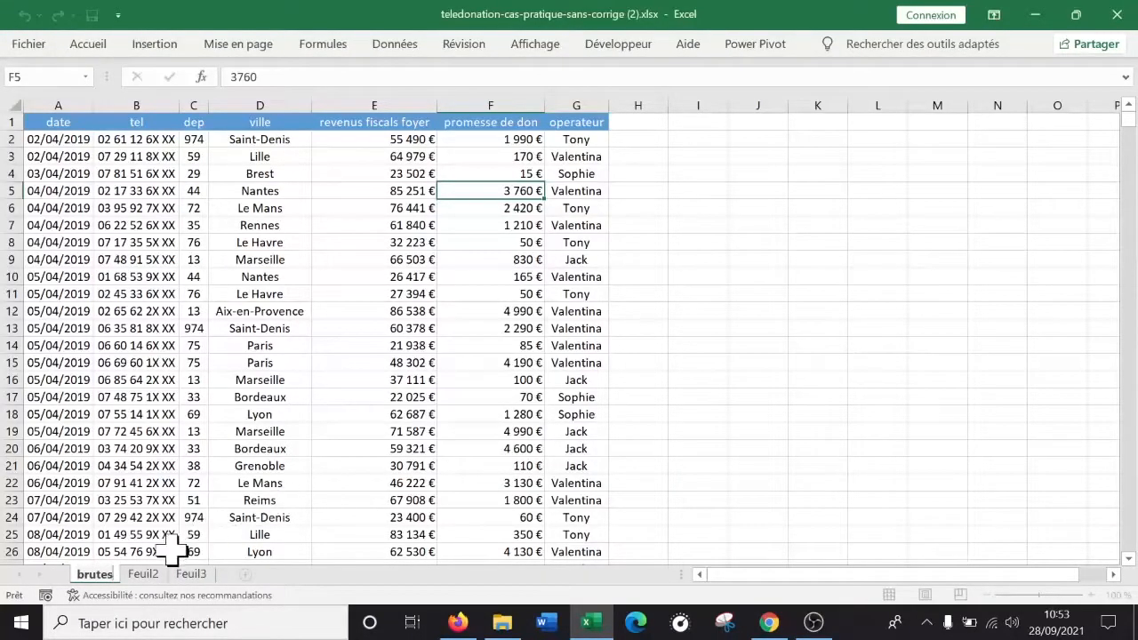
# Rename the sheet Feuil2 as "tcd simple" and the sheet Feuil3 as "tcd date"
pyautogui.click(149, 574)
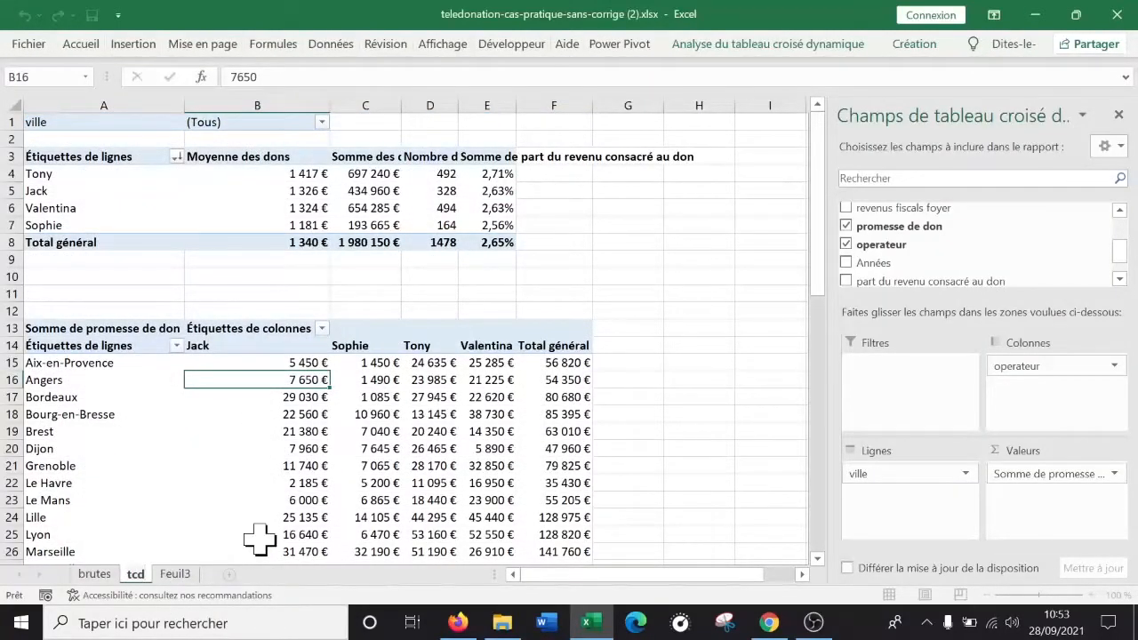
pyautogui.click(183, 573)
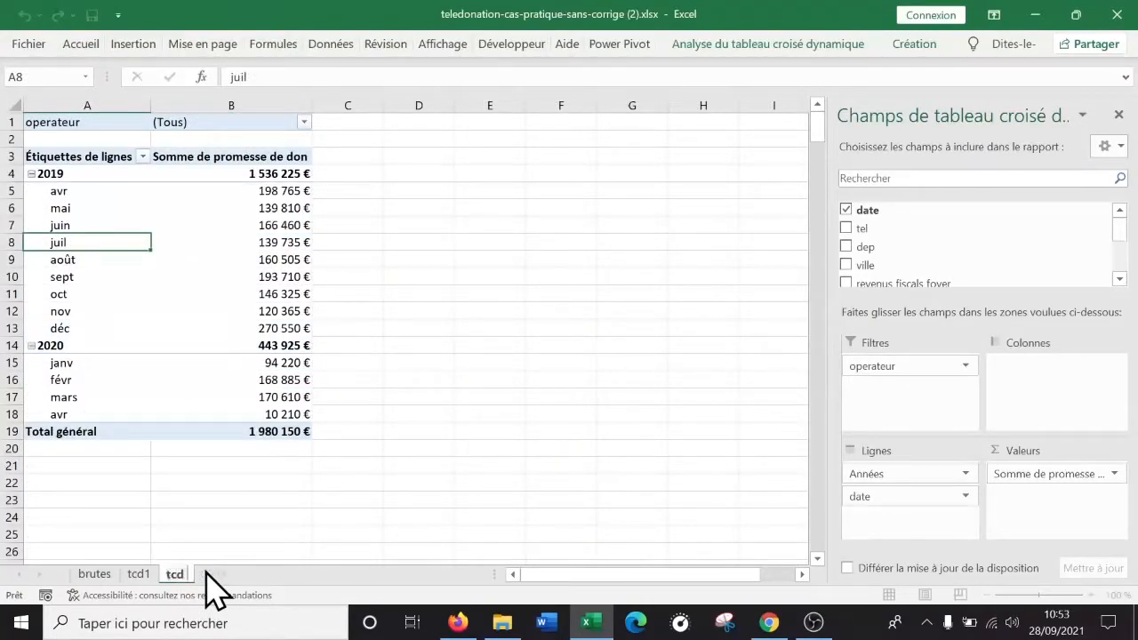
pyautogui.click(140, 573)
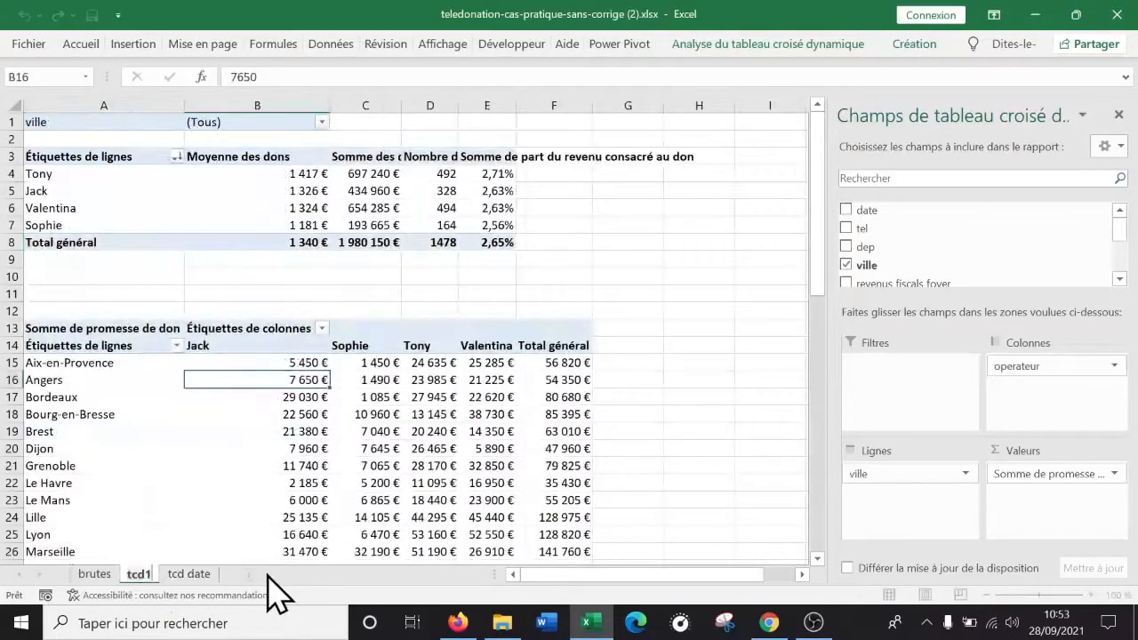
pyautogui.write('sim')
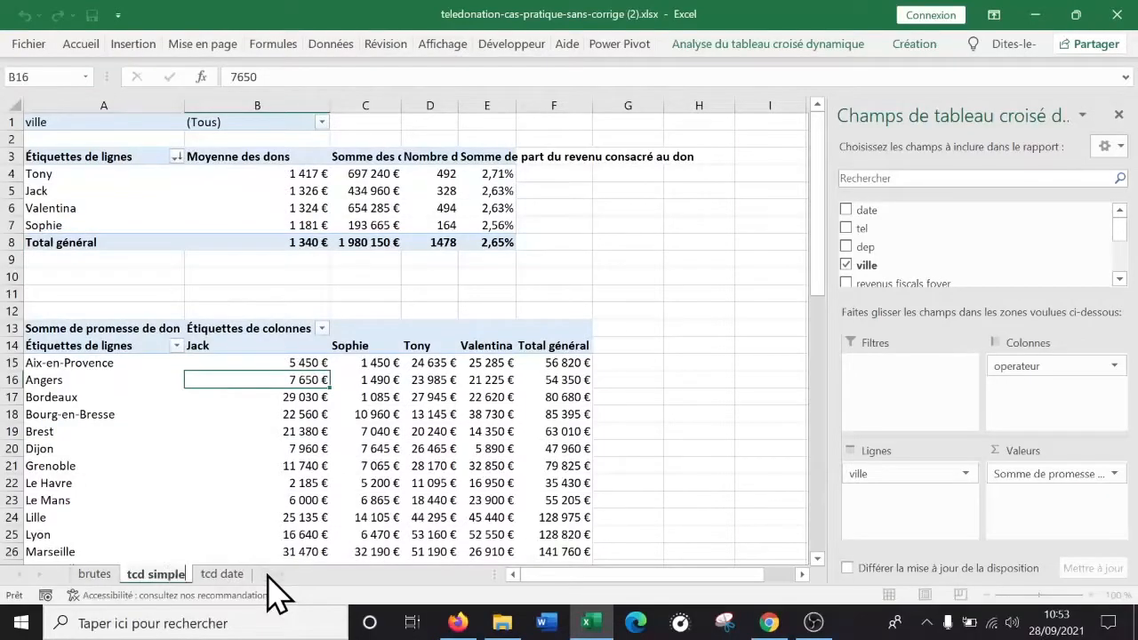
pyautogui.write('ple')
pyautogui.click(686, 311)
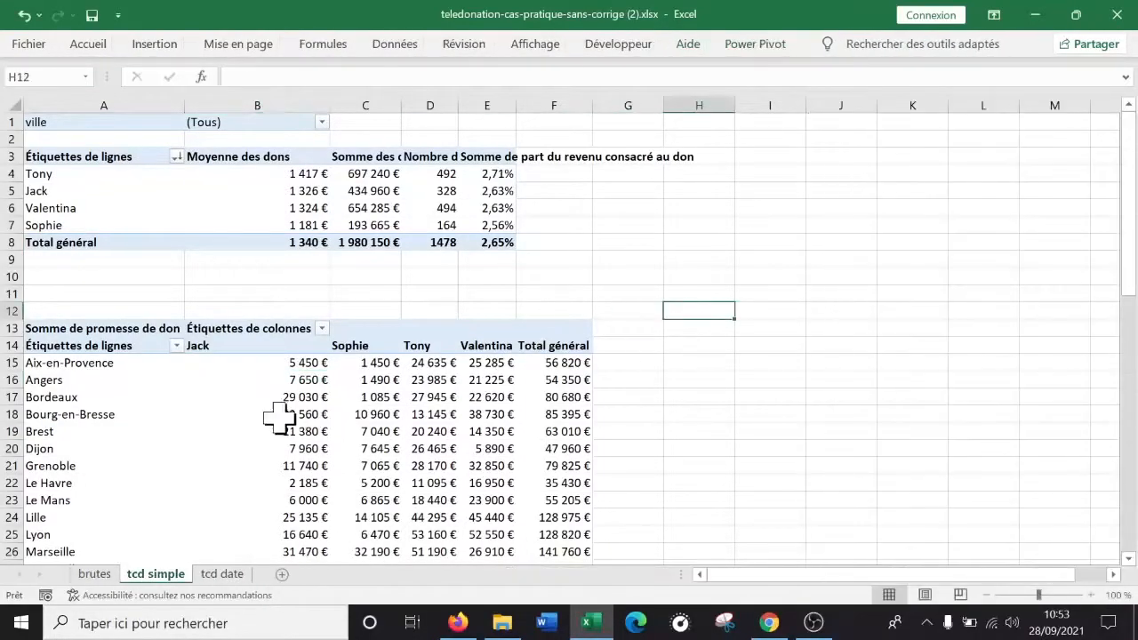
# Compare which pivot table tools are offered when a cell inside the city-by-operator table is selected and when a blank cell is
pyautogui.click(277, 414)
pyautogui.click(691, 312)
pyautogui.click(262, 431)
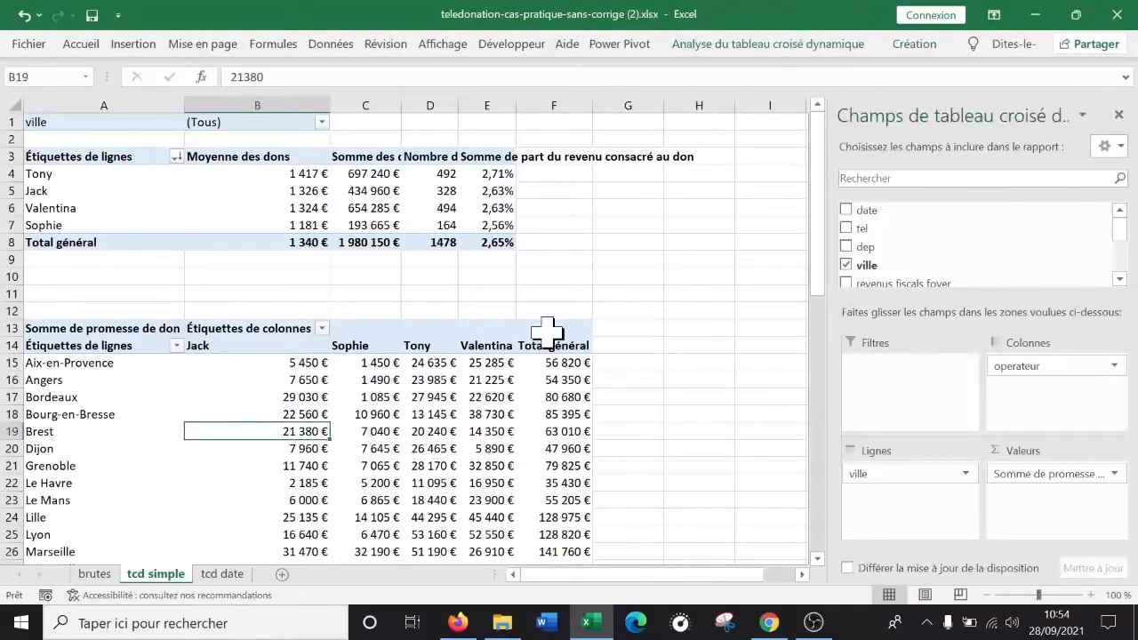
pyautogui.click(714, 361)
pyautogui.click(300, 412)
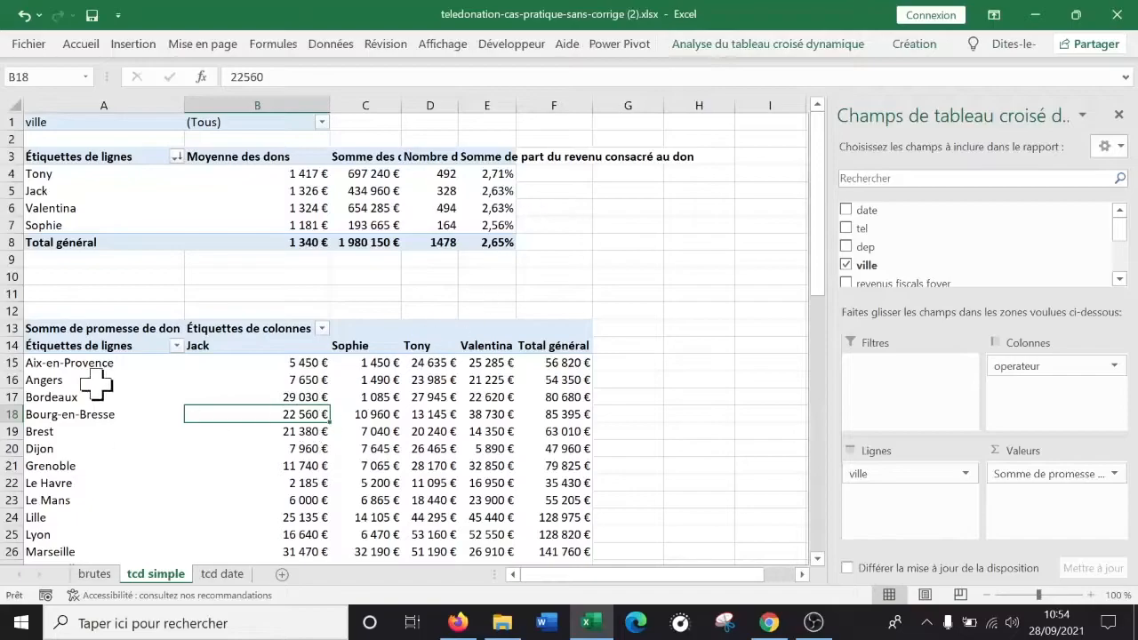
pyautogui.click(299, 432)
pyautogui.click(75, 416)
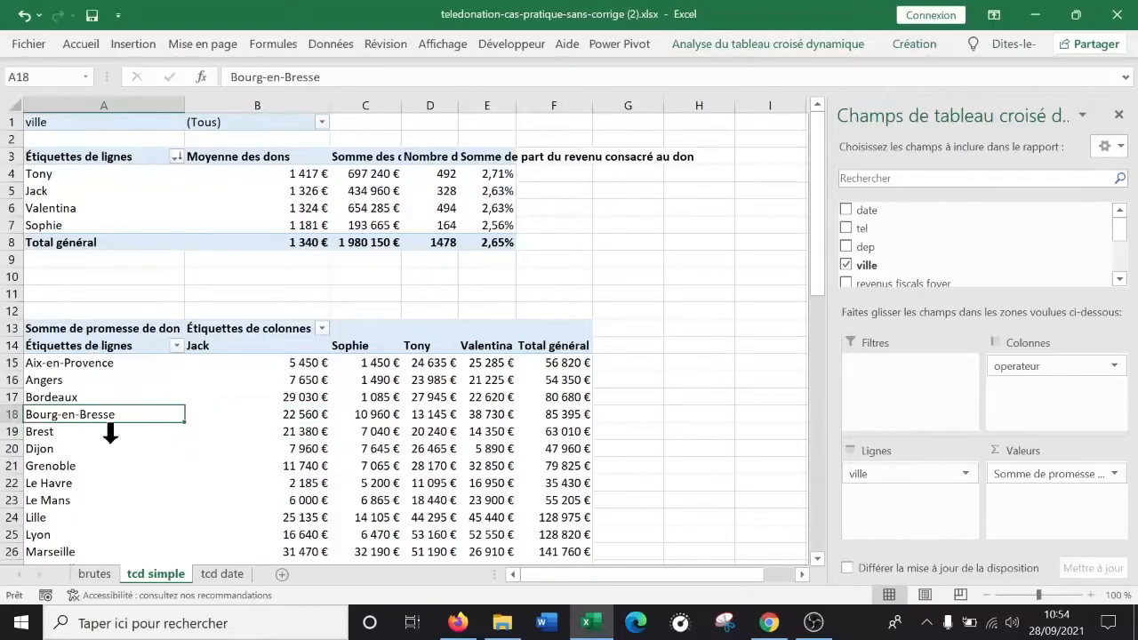
pyautogui.click(332, 432)
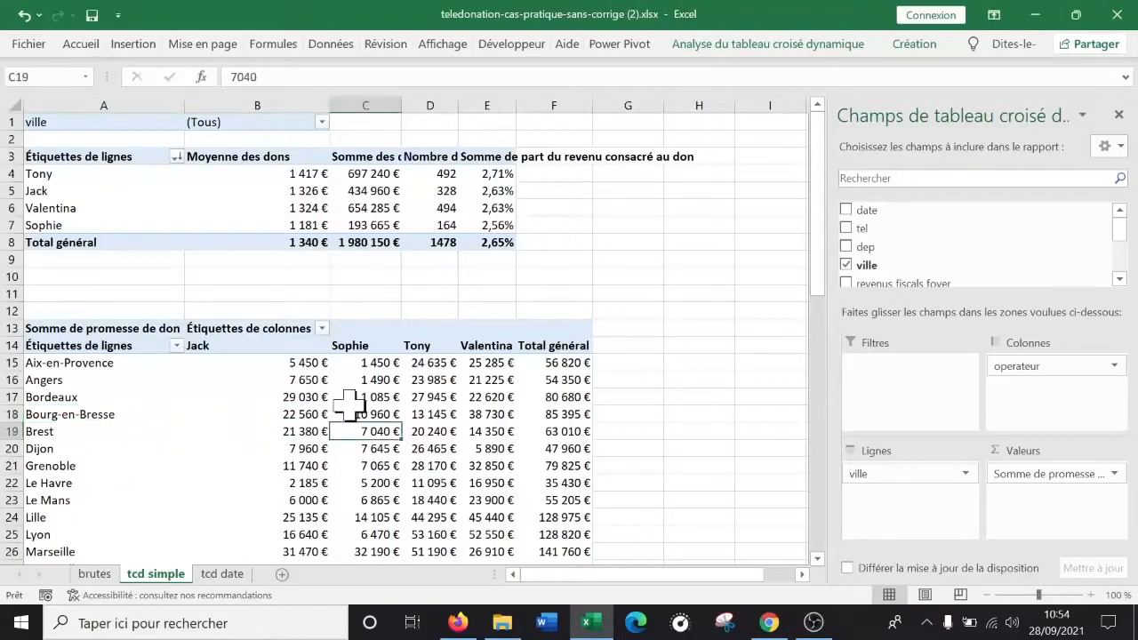
# Try banded rows on the city-by-operator pivot table, look over its cities, and remove the banding
pyautogui.click(741, 49)
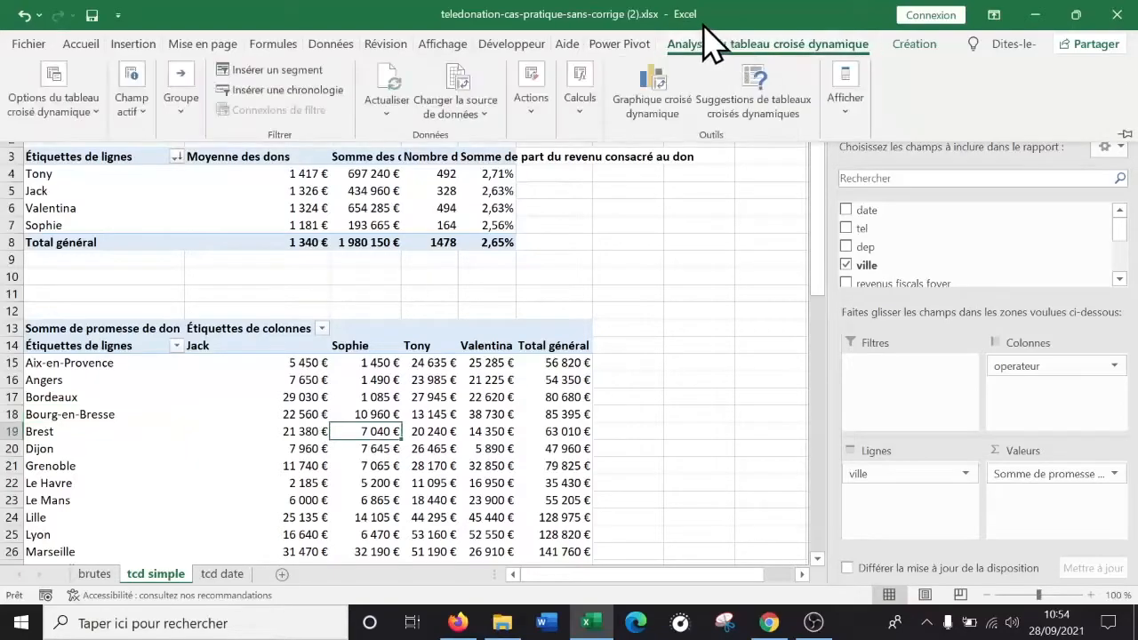
pyautogui.click(914, 42)
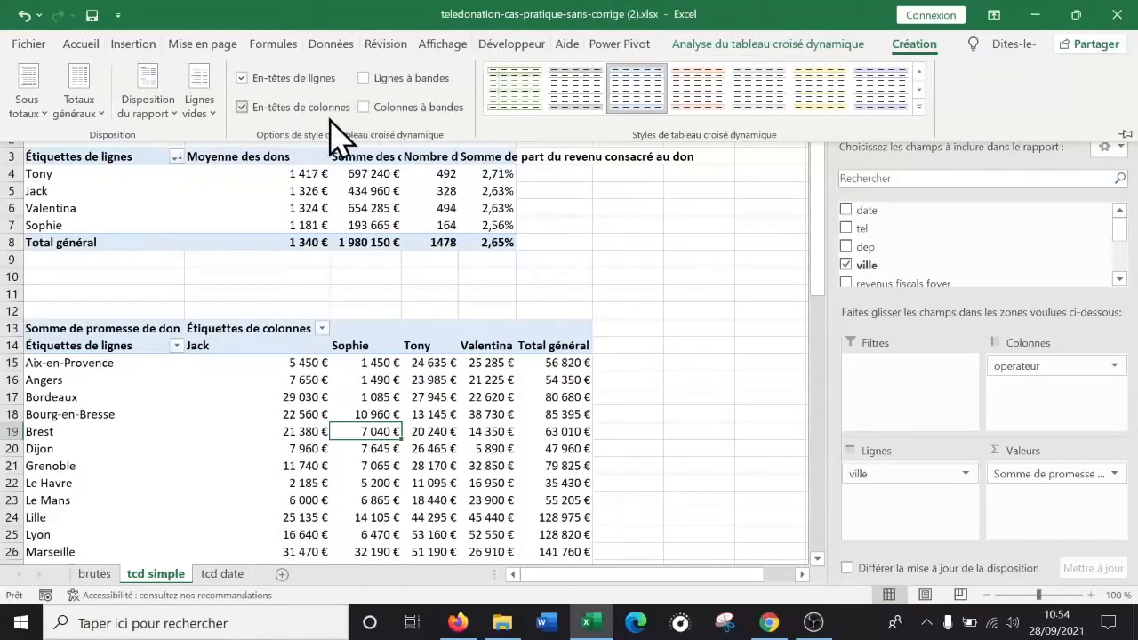
pyautogui.click(364, 79)
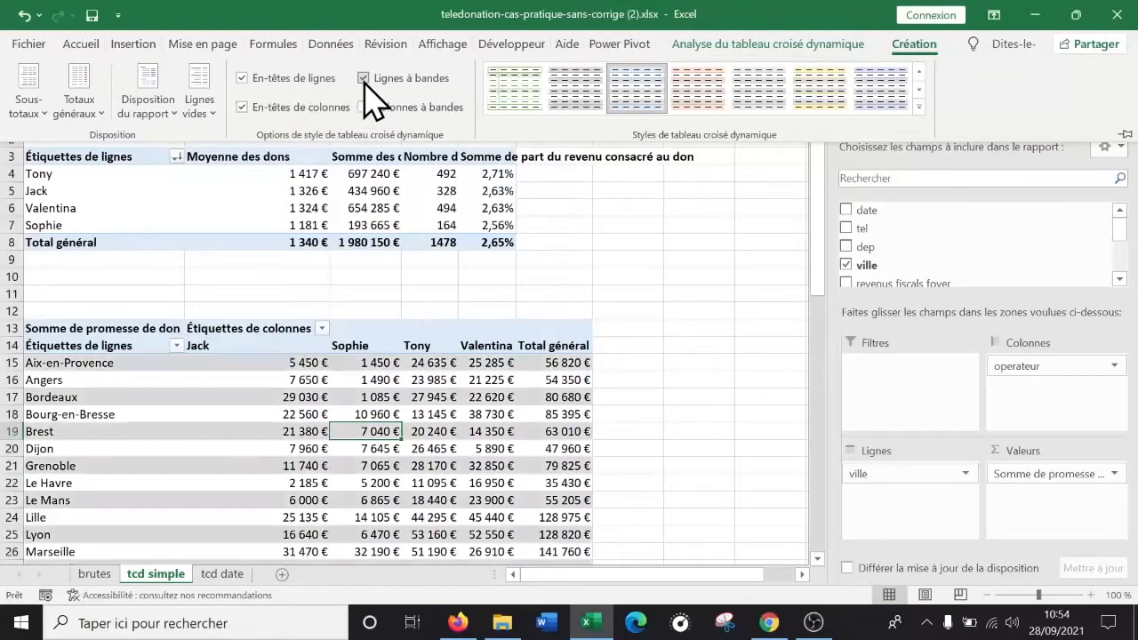
pyautogui.scroll(-9, 373, 329)
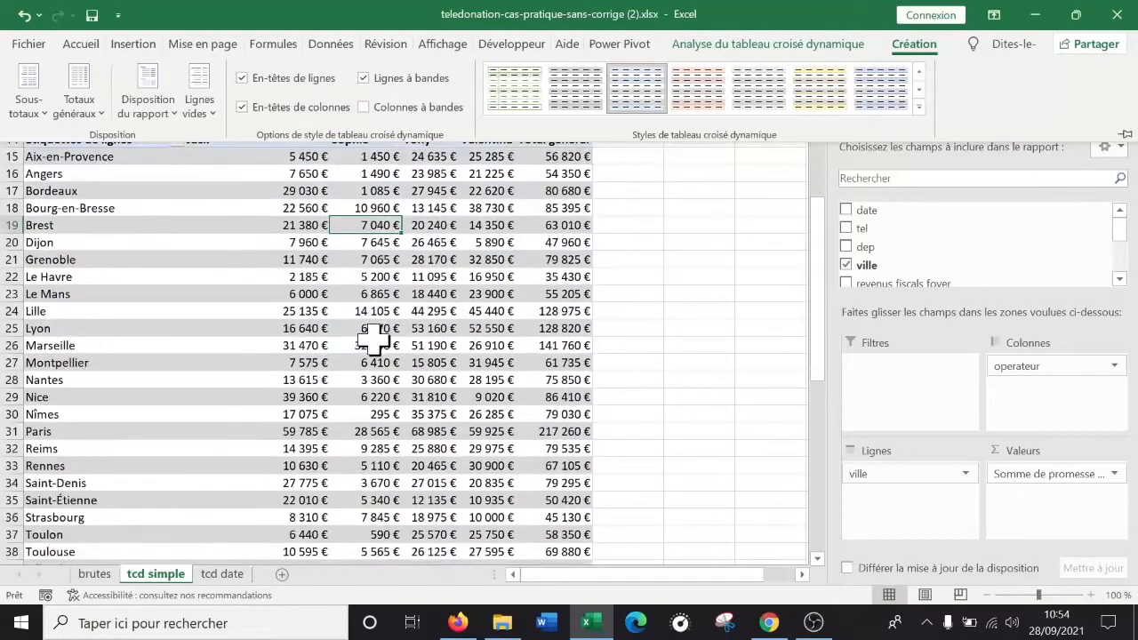
pyautogui.scroll(8, 374, 334)
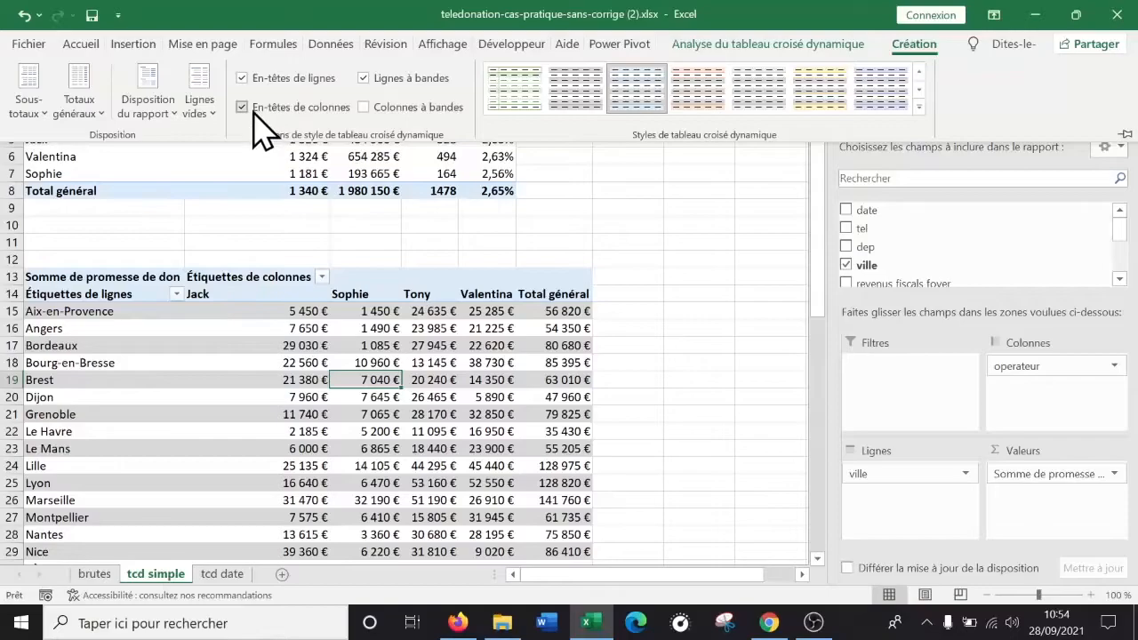
pyautogui.click(365, 78)
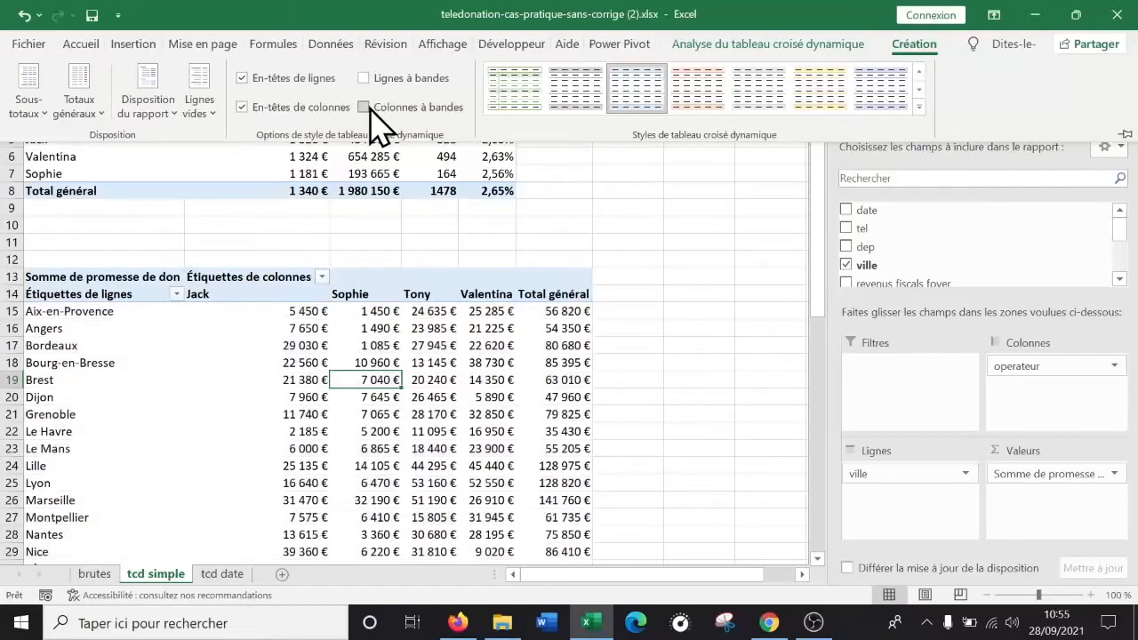
# Try banded columns on the city-by-operator pivot table, alone and combined with banded rows, and remove both
pyautogui.click(365, 106)
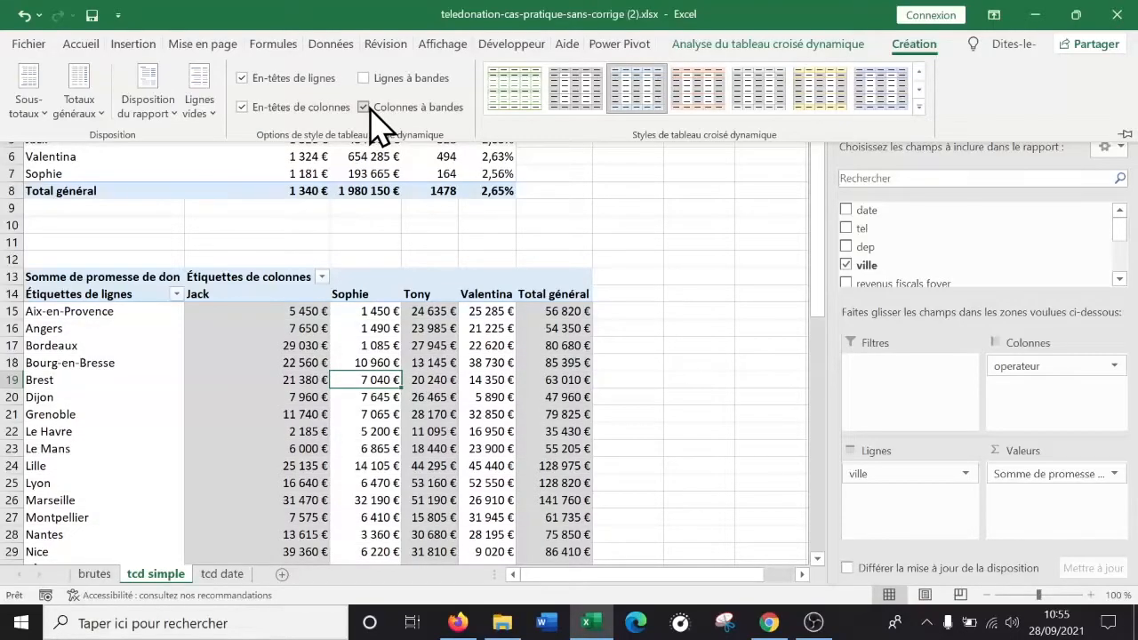
pyautogui.click(365, 108)
pyautogui.click(364, 108)
pyautogui.click(363, 78)
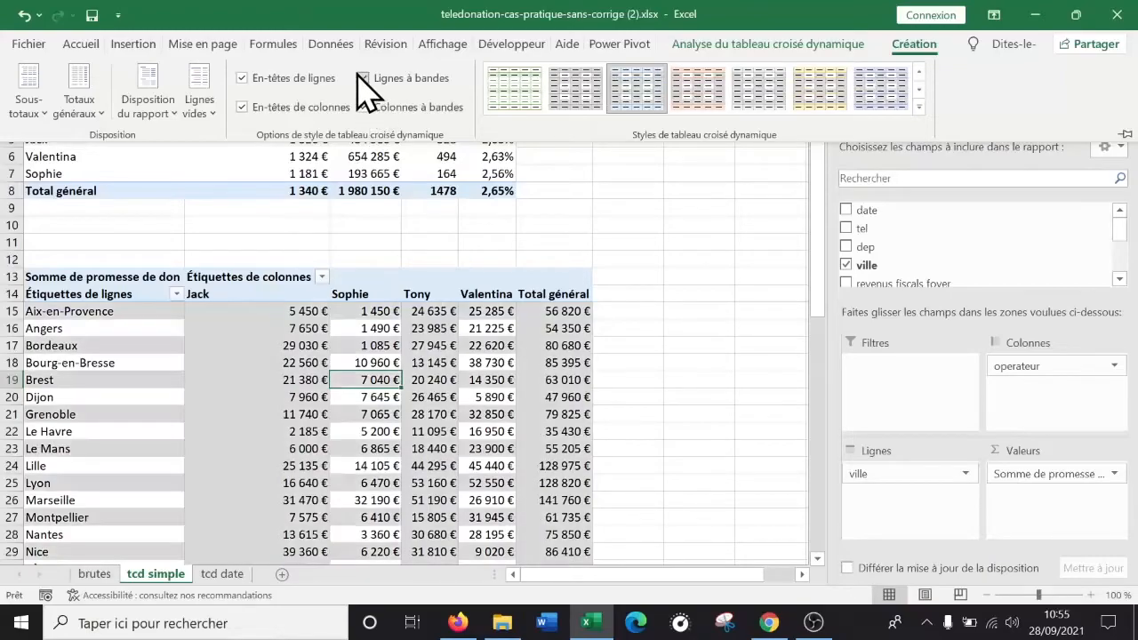
pyautogui.click(364, 78)
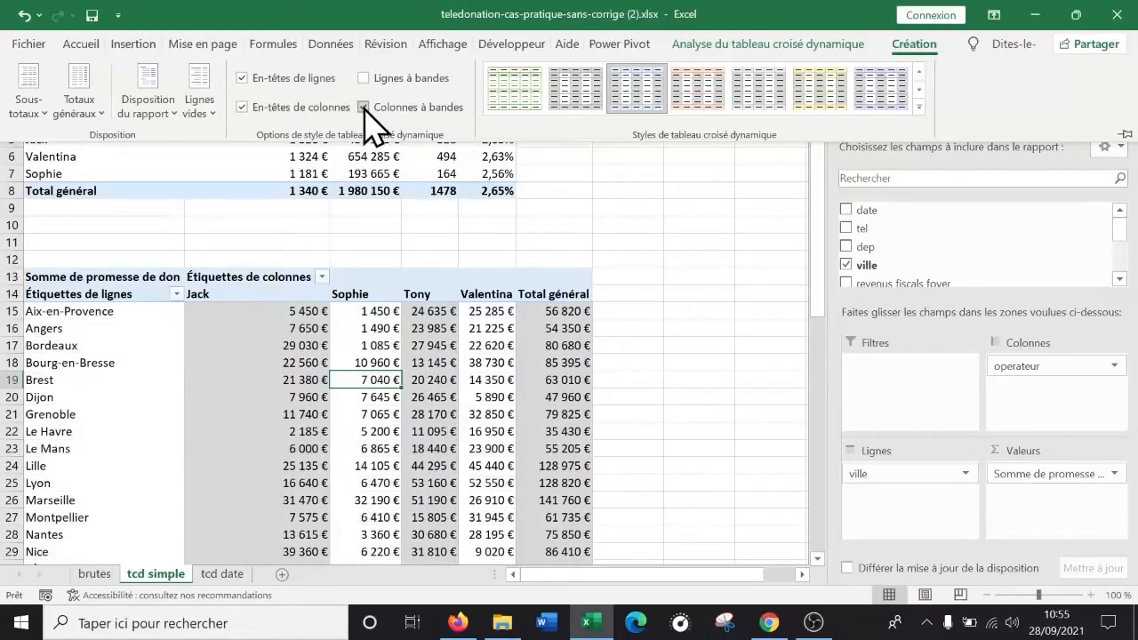
pyautogui.click(365, 106)
# Try the city-by-operator pivot table without its column header formatting, restore it, and check the row header option
pyautogui.click(242, 108)
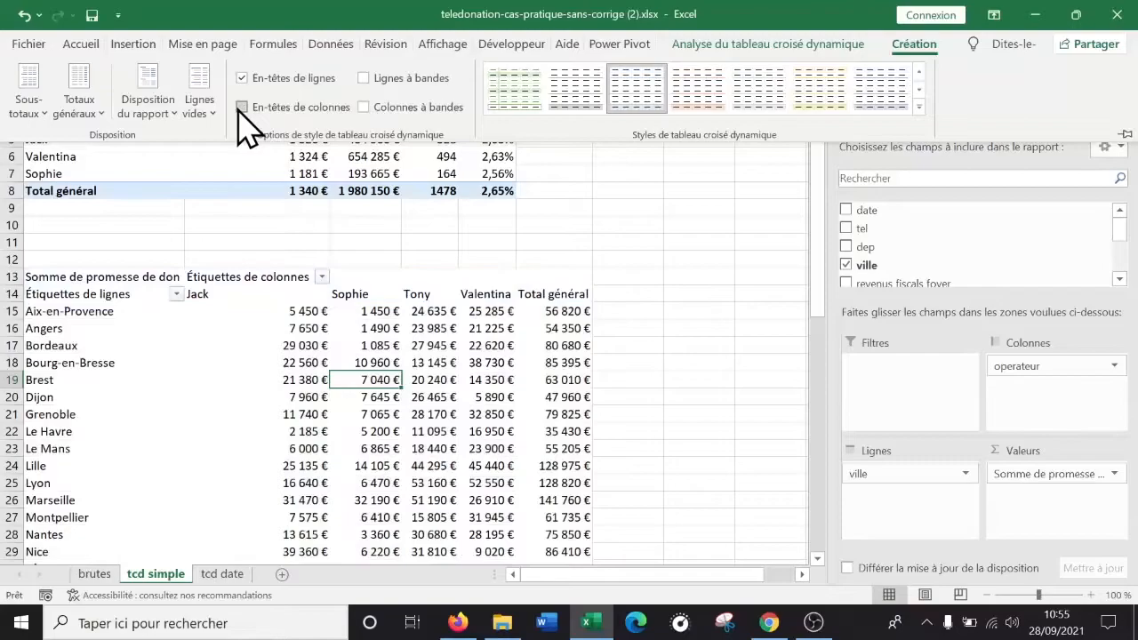
pyautogui.click(242, 106)
pyautogui.click(244, 78)
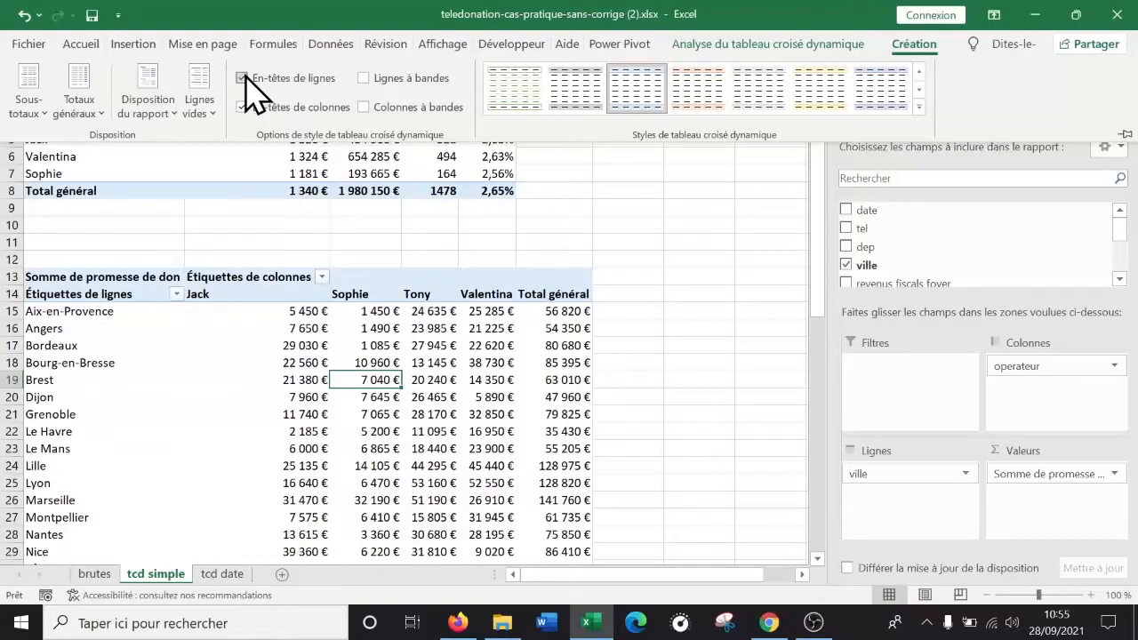
# Try a grey medium style and a blue medium style on the city-by-operator pivot table
pyautogui.click(919, 106)
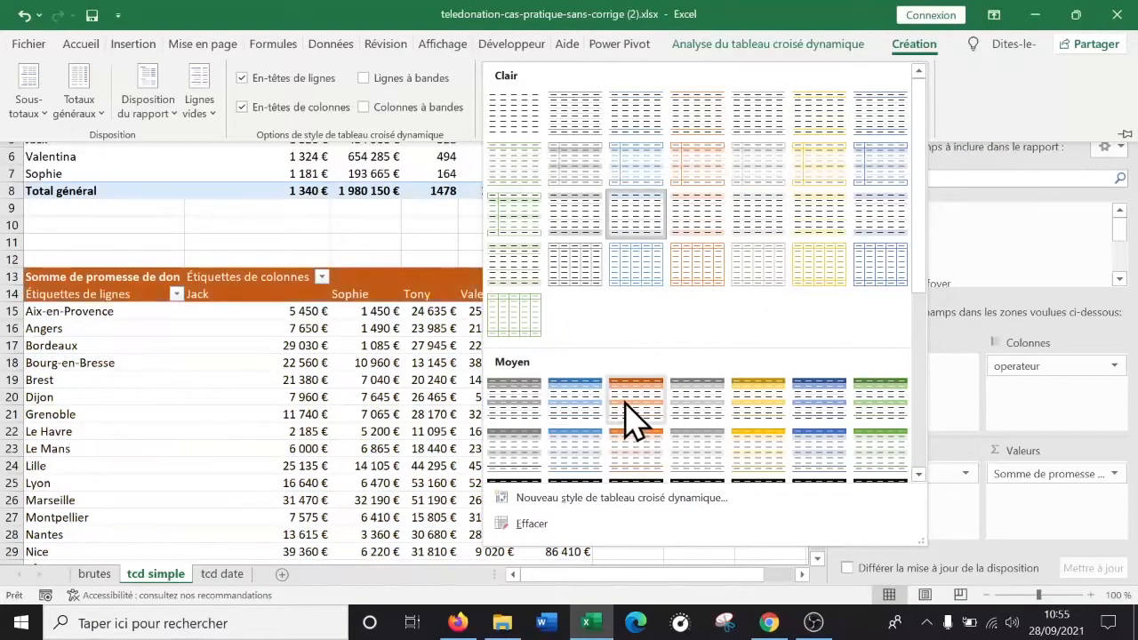
pyautogui.click(686, 407)
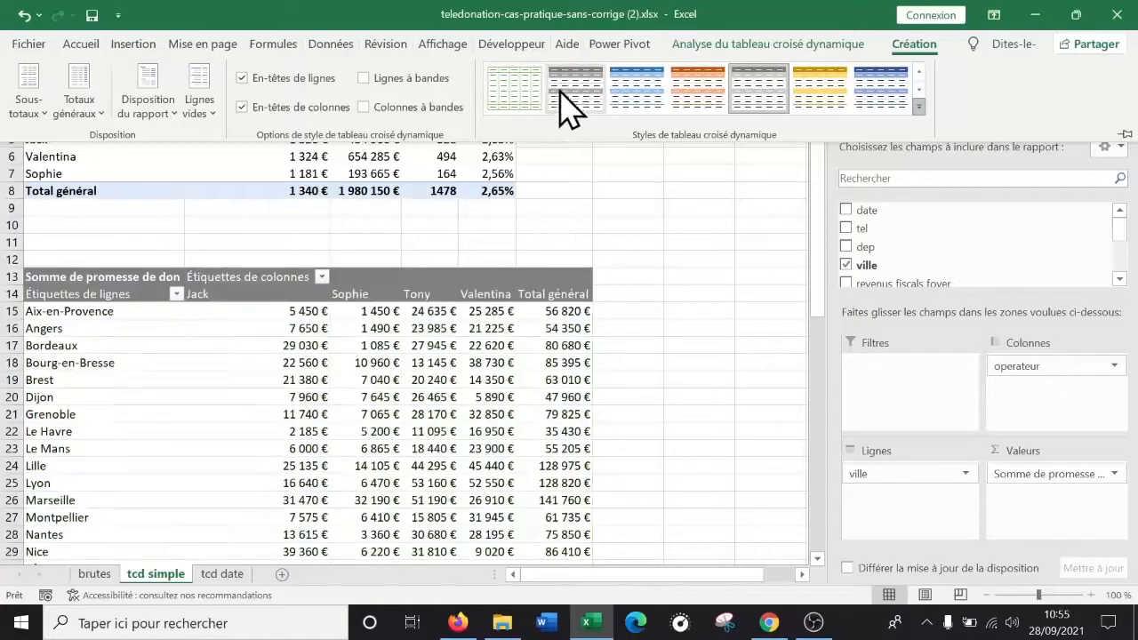
pyautogui.click(918, 106)
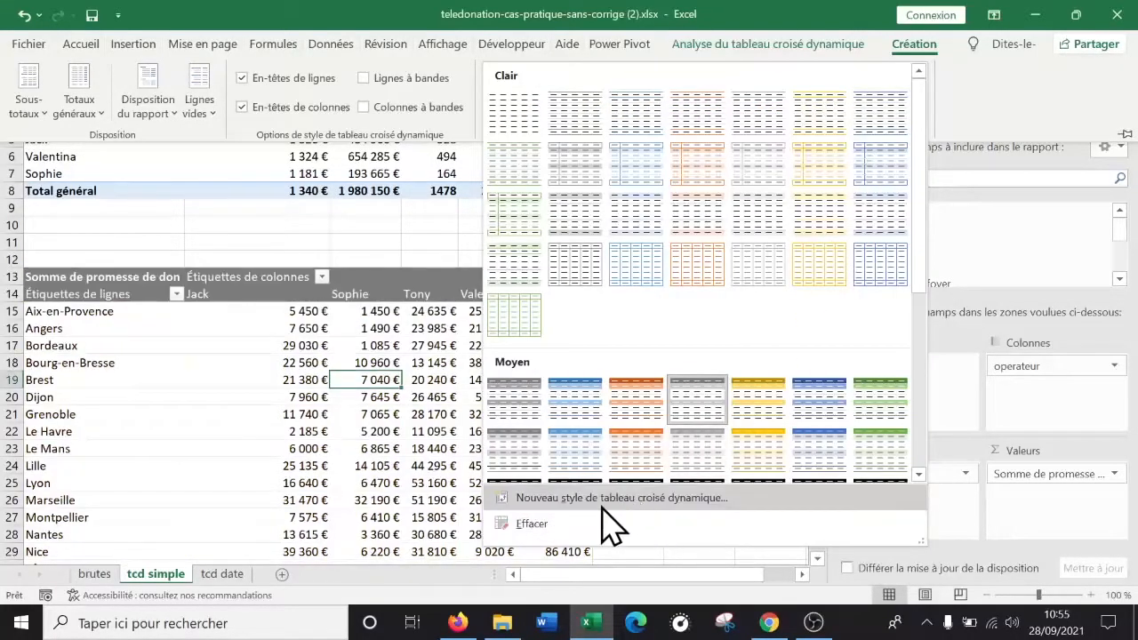
pyautogui.click(587, 409)
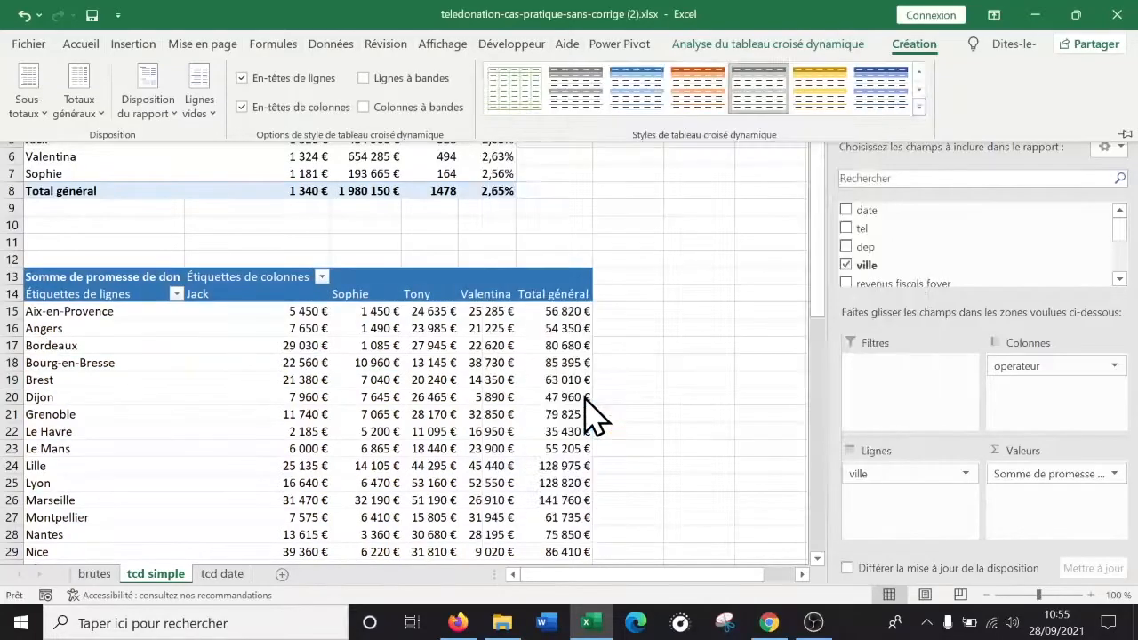
# Apply a gold medium style with banded rows and no banded columns to the city-by-operator pivot table
pyautogui.click(364, 79)
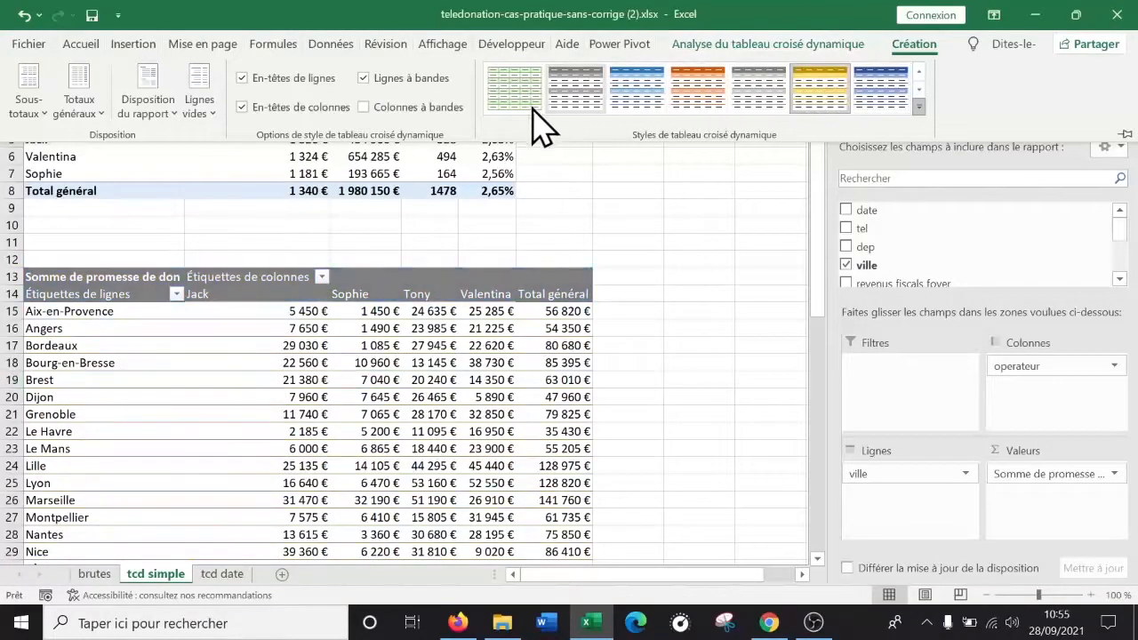
pyautogui.click(364, 107)
pyautogui.click(414, 108)
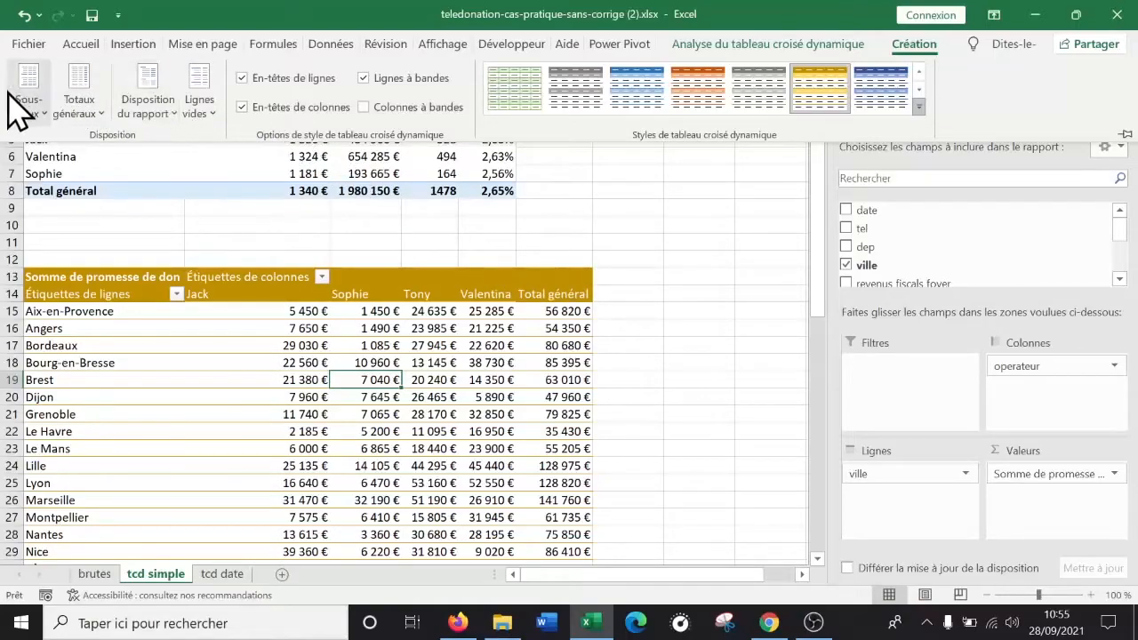
# Examine the pivot table's layout choices for blank rows, report layout, grand totals and subtotals
pyautogui.click(203, 127)
pyautogui.click(203, 127)
pyautogui.click(162, 124)
pyautogui.click(164, 120)
pyautogui.click(80, 115)
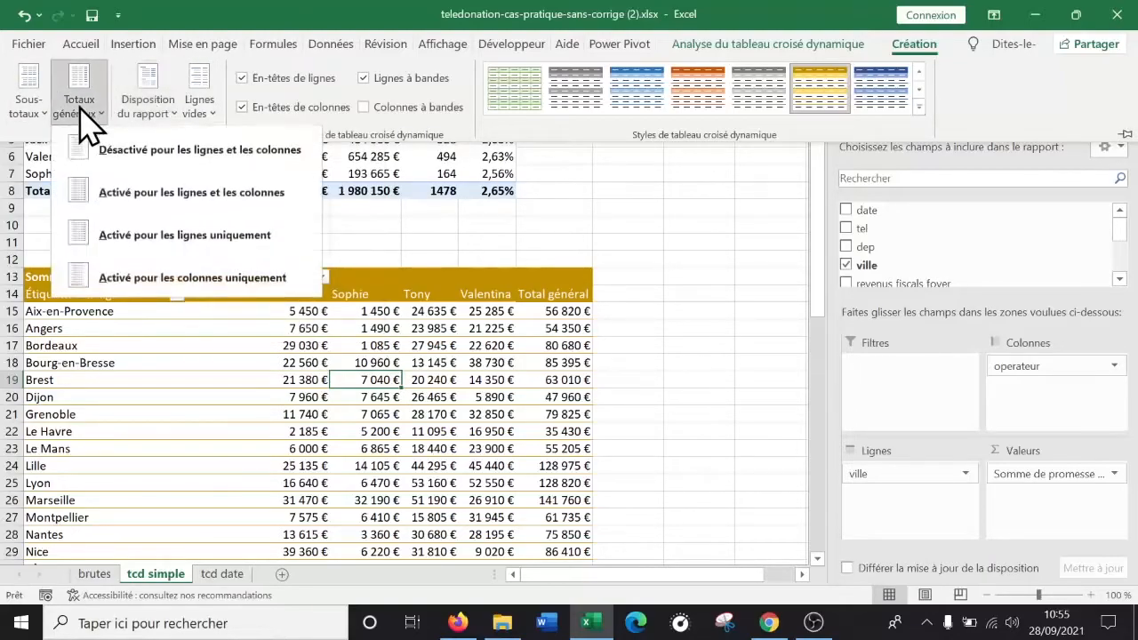
pyautogui.click(36, 122)
pyautogui.click(32, 118)
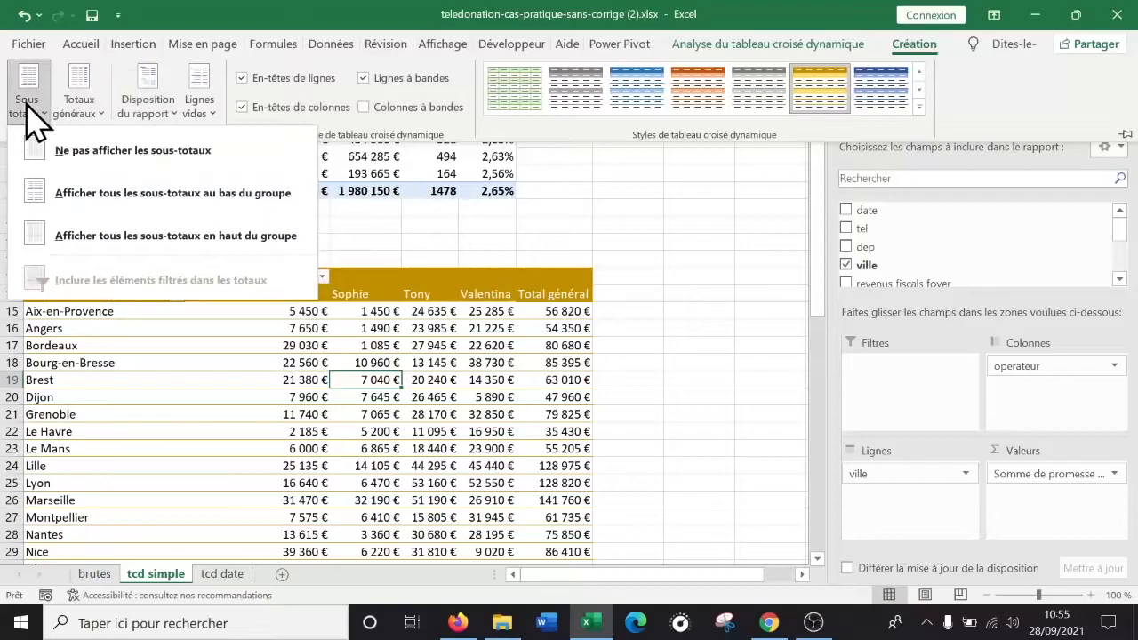
# Turn on grand totals for both rows and columns of the city-by-operator pivot table and check its total row
pyautogui.click(87, 114)
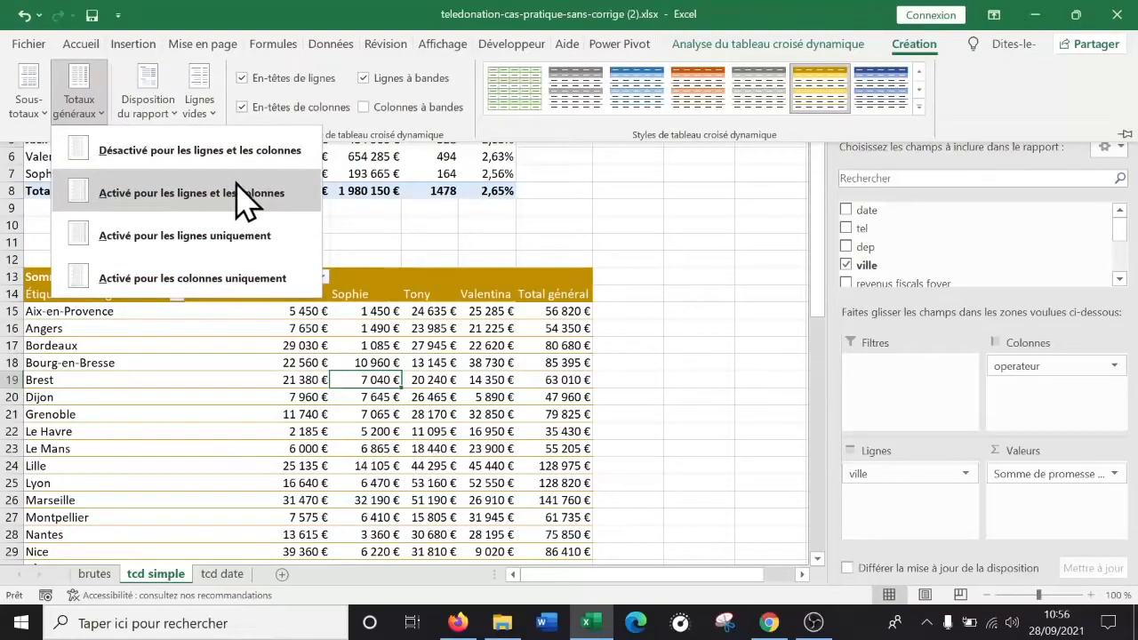
pyautogui.click(208, 203)
pyautogui.scroll(-7, 302, 240)
pyautogui.scroll(-2, 302, 240)
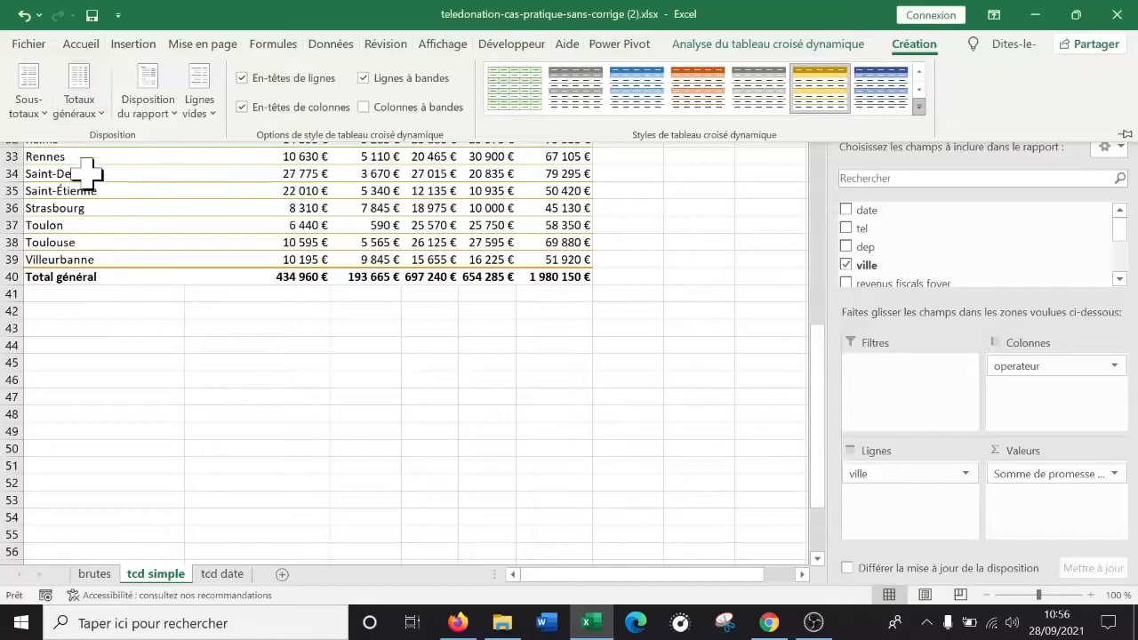
pyautogui.scroll(11, 254, 293)
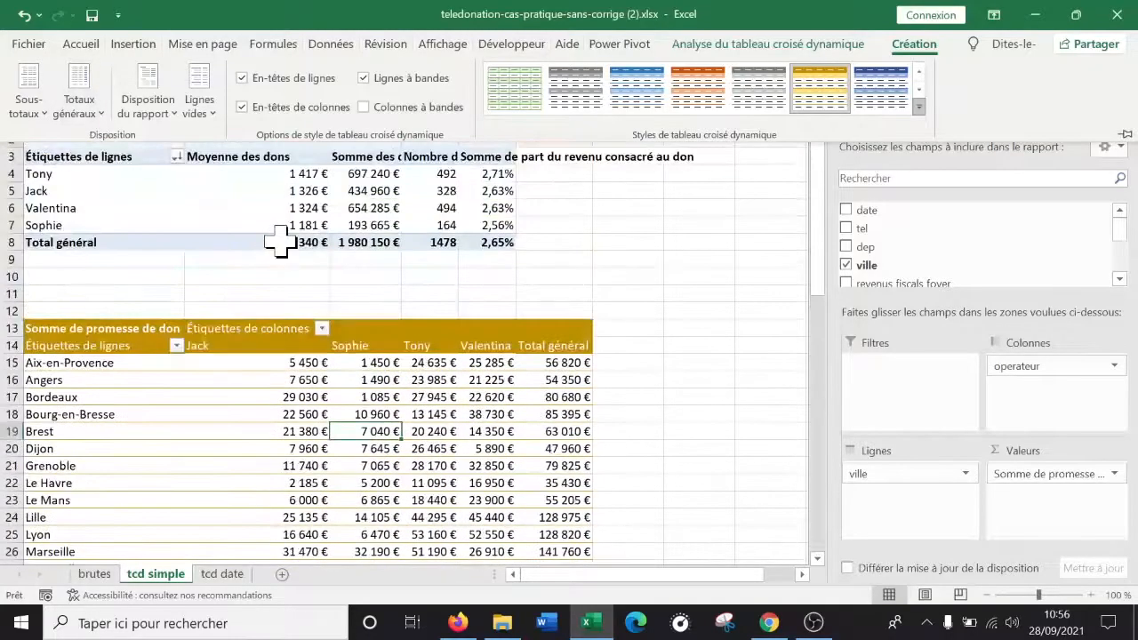
pyautogui.scroll(-8, 280, 259)
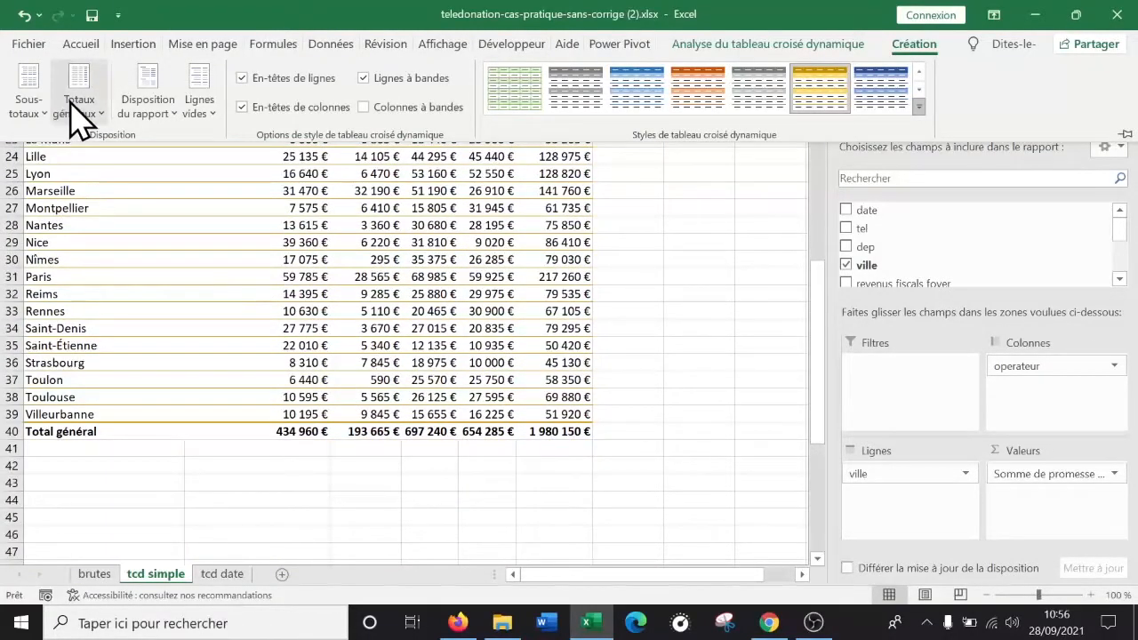
# Turn off the grand totals for both rows and columns in the ville-by-operateur pivot table
pyautogui.scroll(6, 356, 393)
pyautogui.scroll(-8, 275, 284)
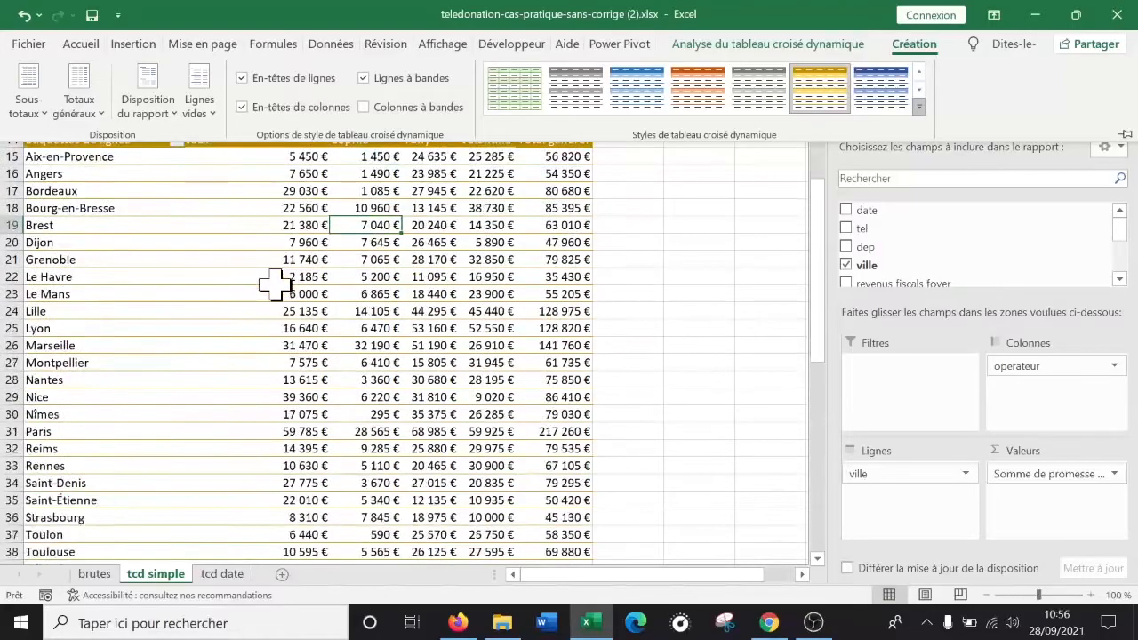
pyautogui.scroll(-1, 460, 353)
pyautogui.scroll(1, 439, 328)
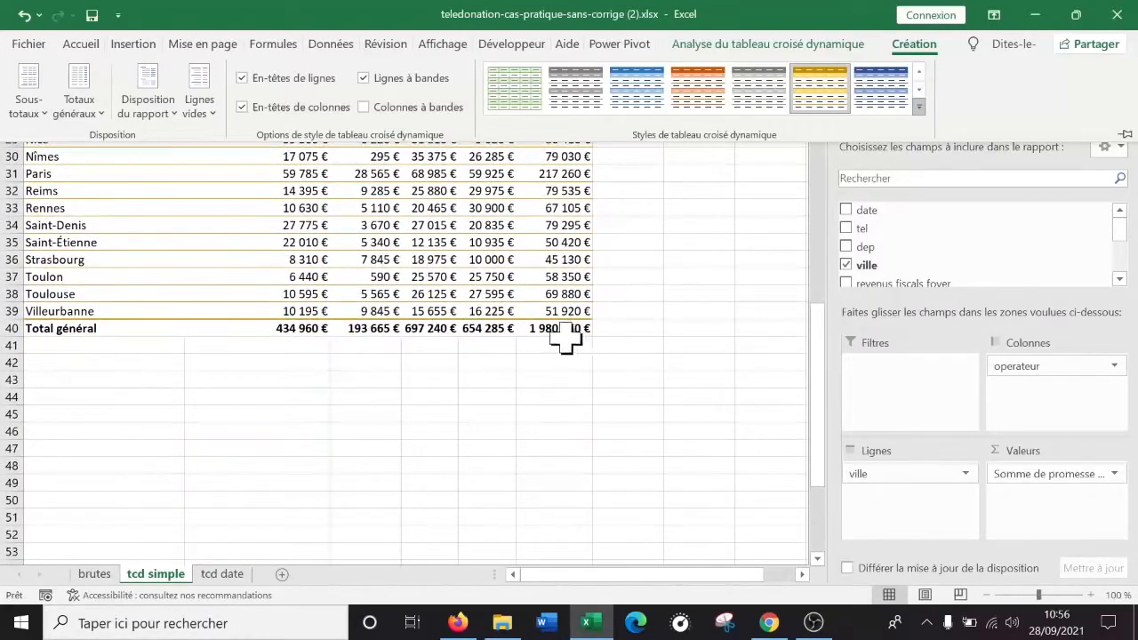
pyautogui.scroll(9, 565, 331)
pyautogui.scroll(-6, 565, 331)
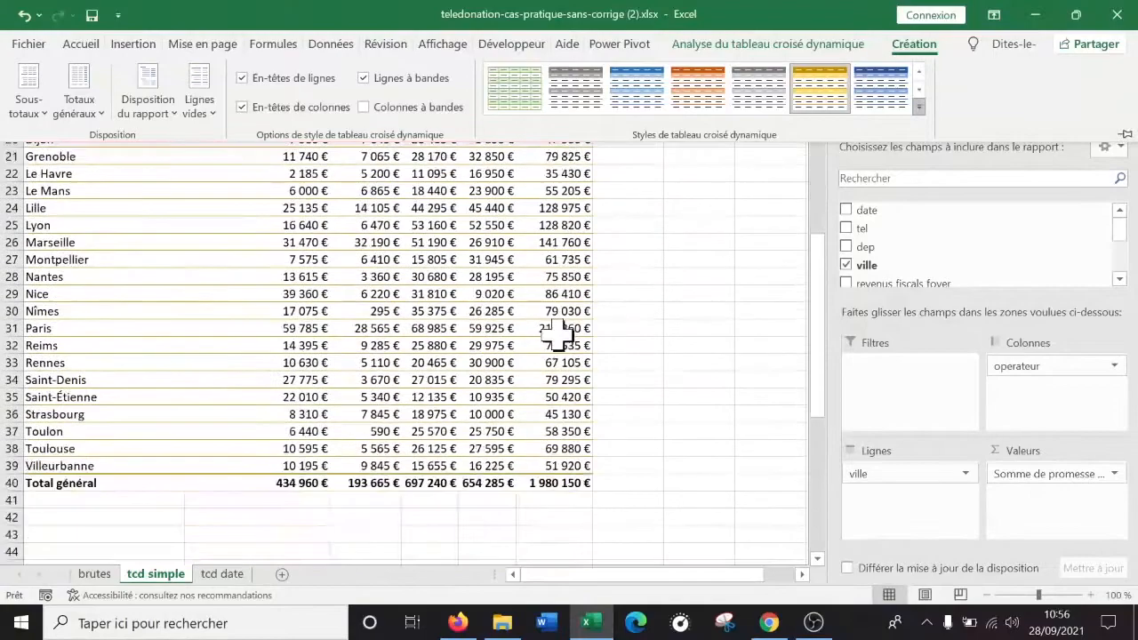
pyautogui.scroll(2, 329, 360)
pyautogui.click(79, 103)
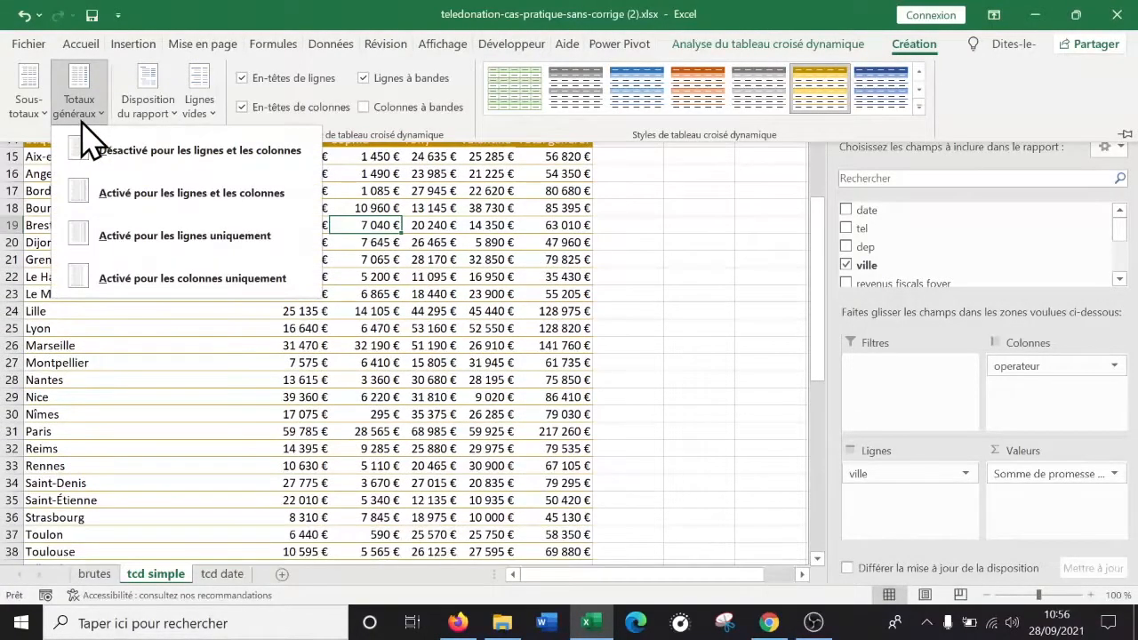
pyautogui.click(188, 153)
pyautogui.scroll(-5, 228, 268)
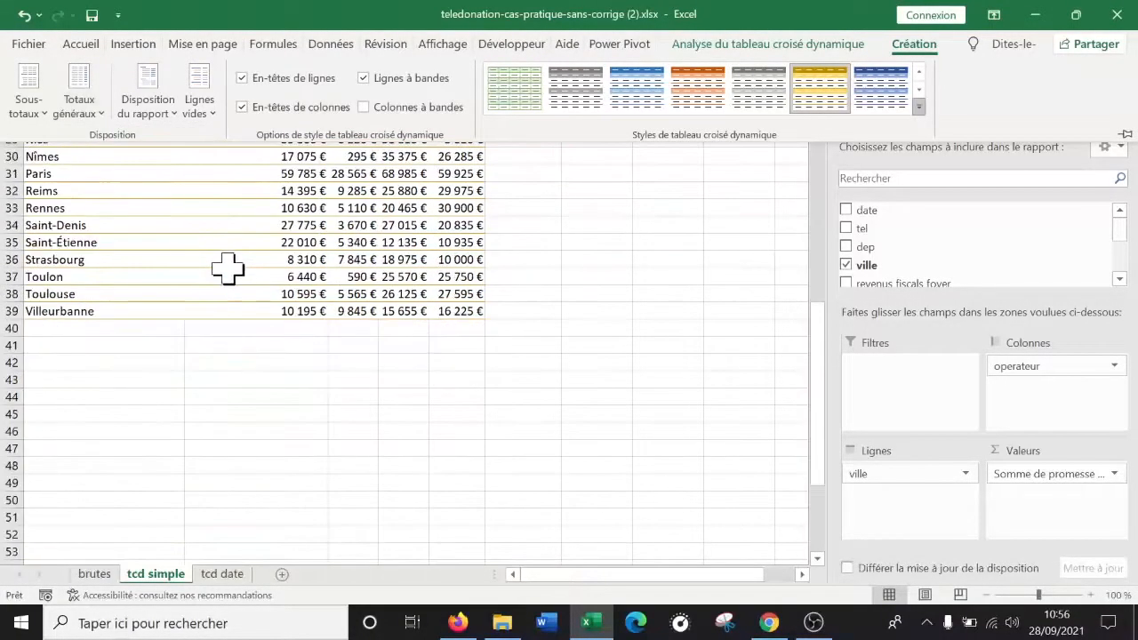
# Set the ville-by-operateur pivot table to show grand totals for columns only
pyautogui.click(93, 111)
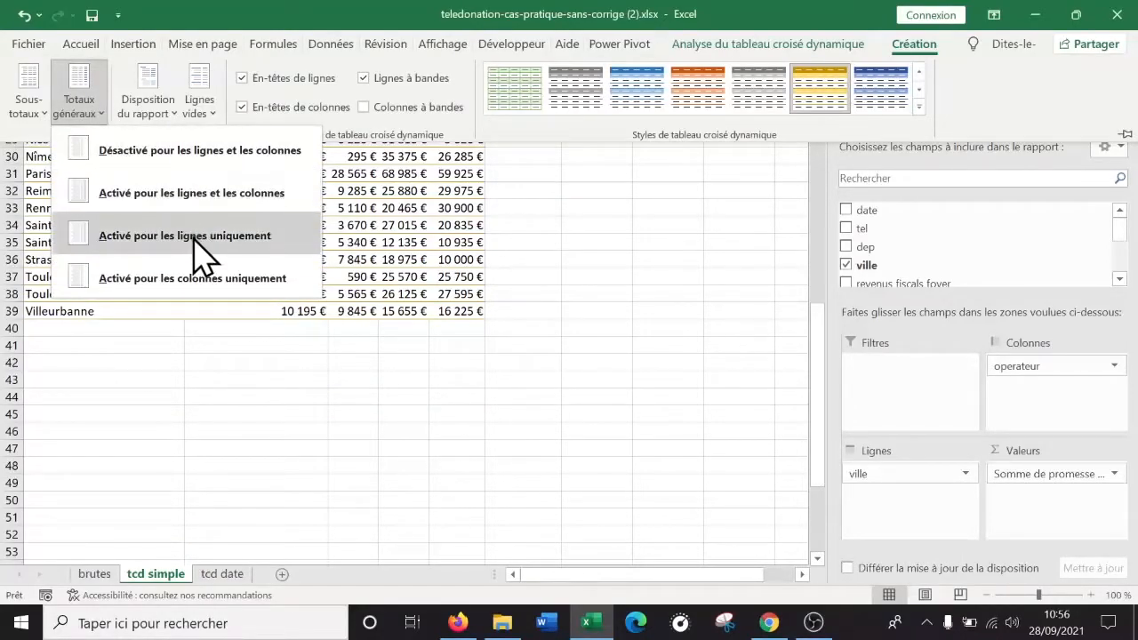
pyautogui.click(194, 289)
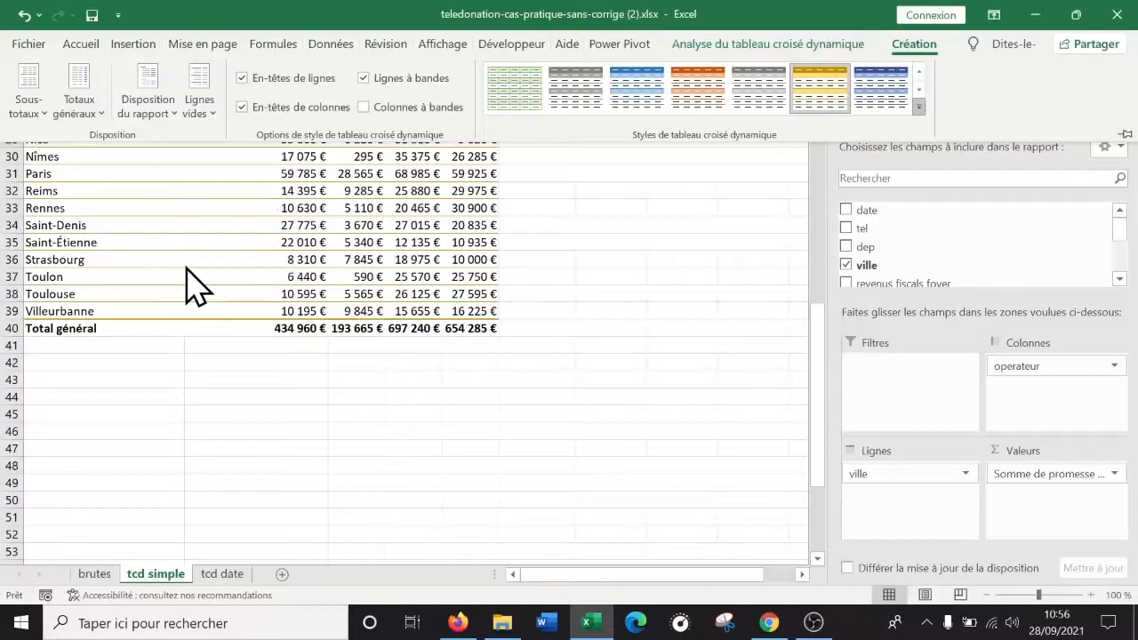
pyautogui.scroll(9, 186, 266)
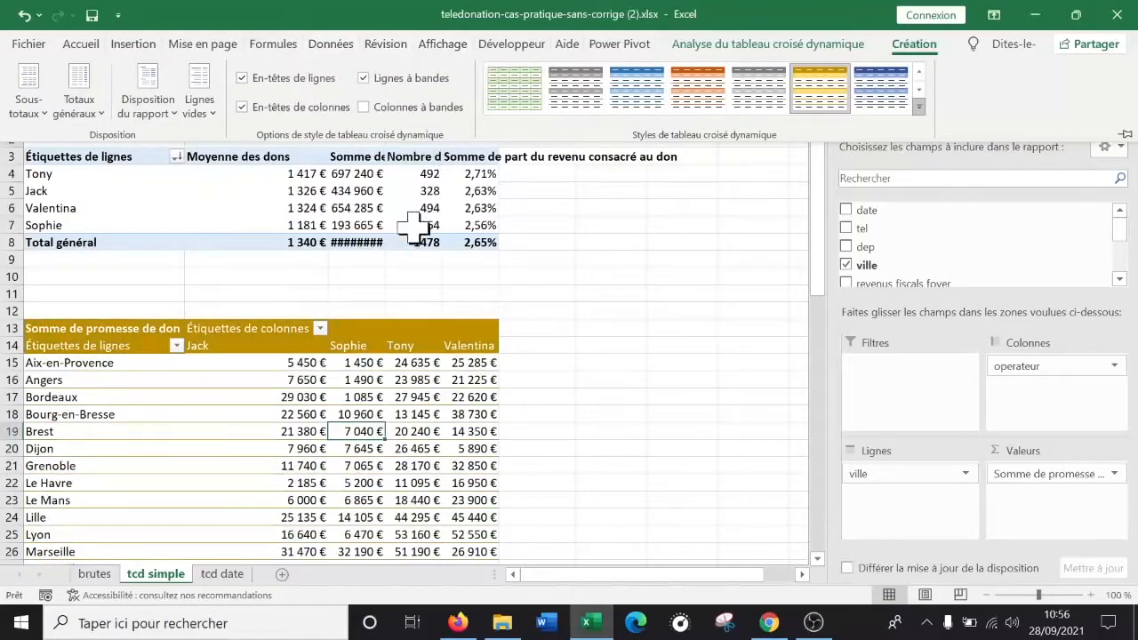
# Apply the option that inserts a blank line after each item to the ville-by-operateur pivot table
pyautogui.click(629, 311)
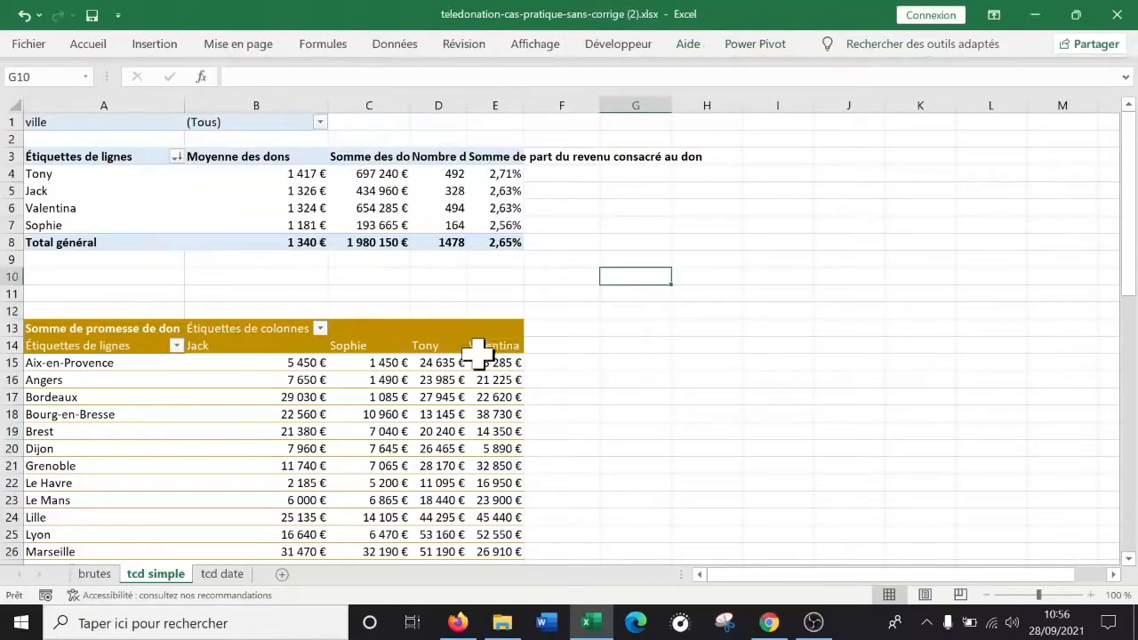
pyautogui.click(336, 481)
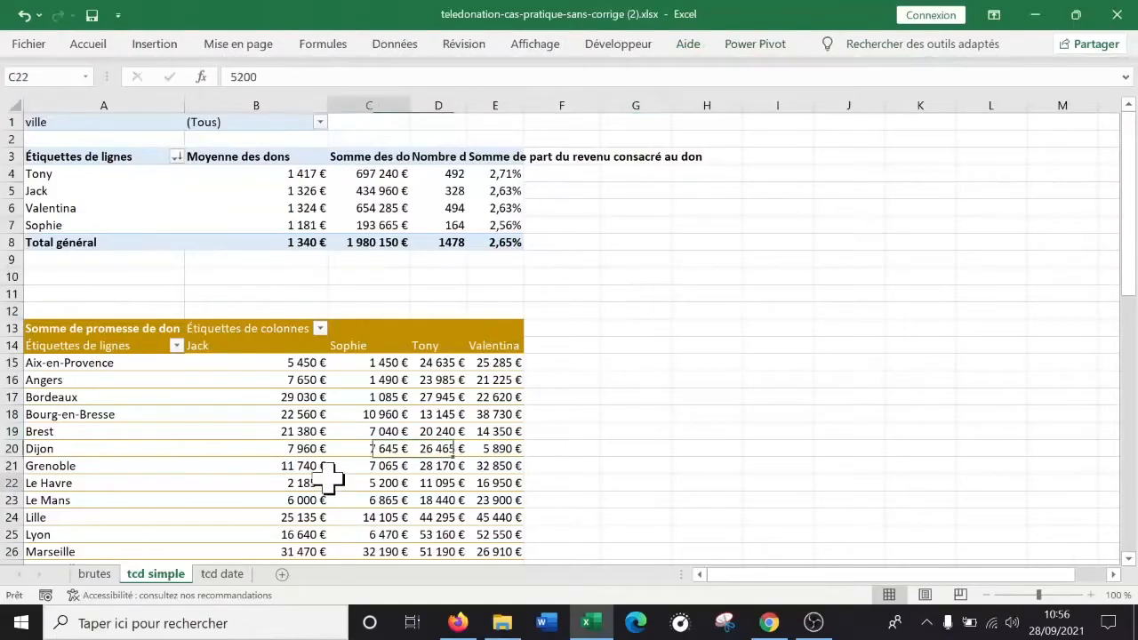
pyautogui.click(902, 46)
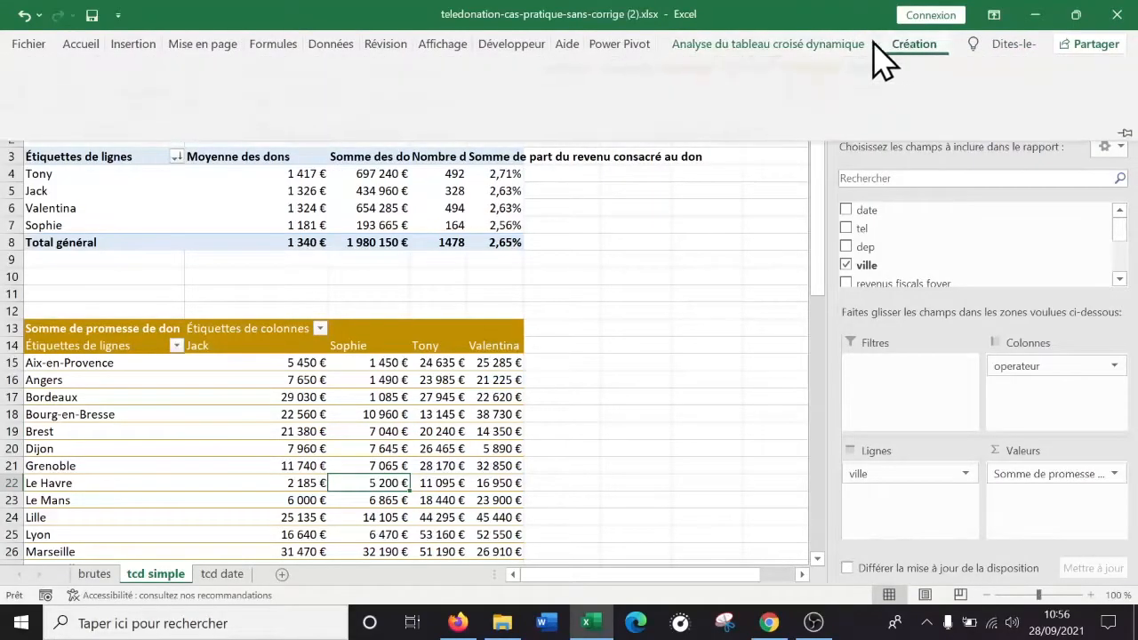
pyautogui.click(168, 103)
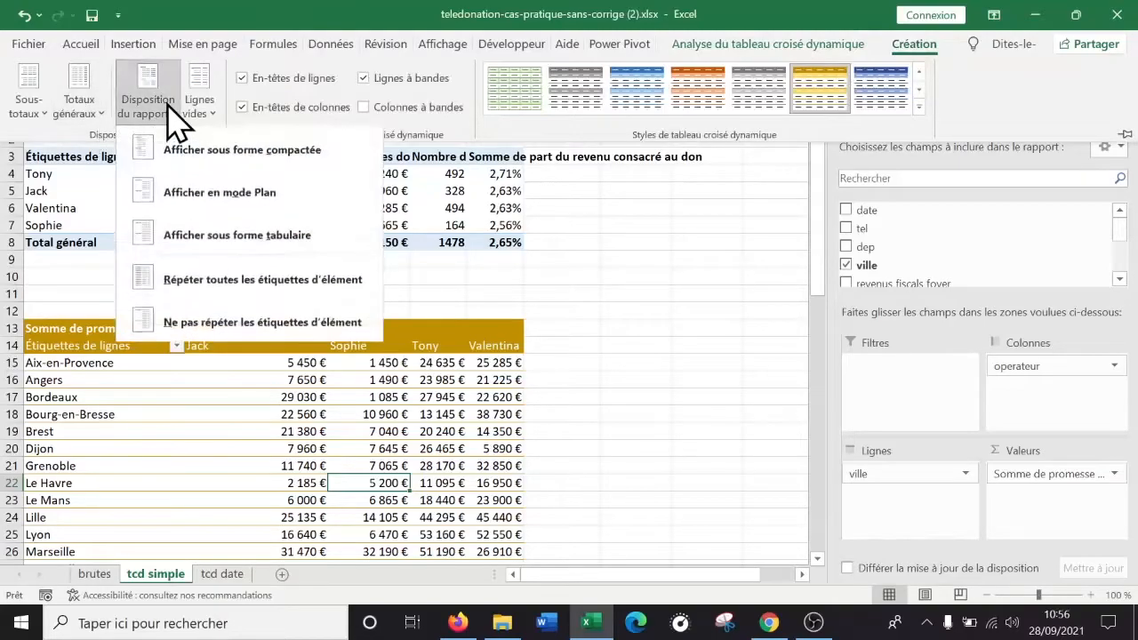
pyautogui.click(178, 114)
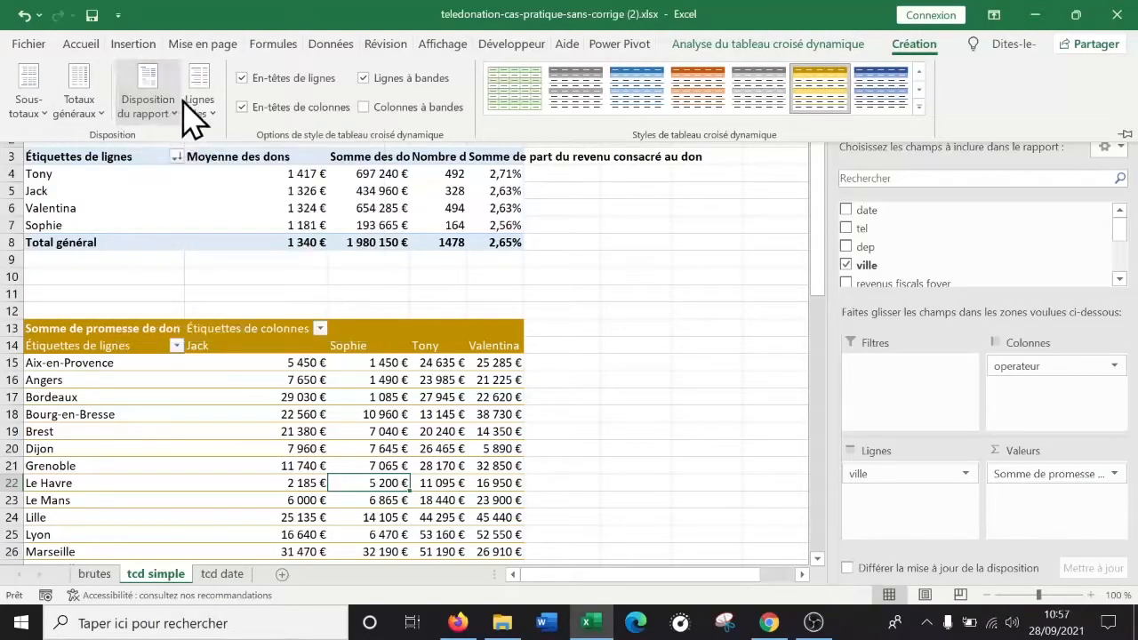
pyautogui.click(200, 102)
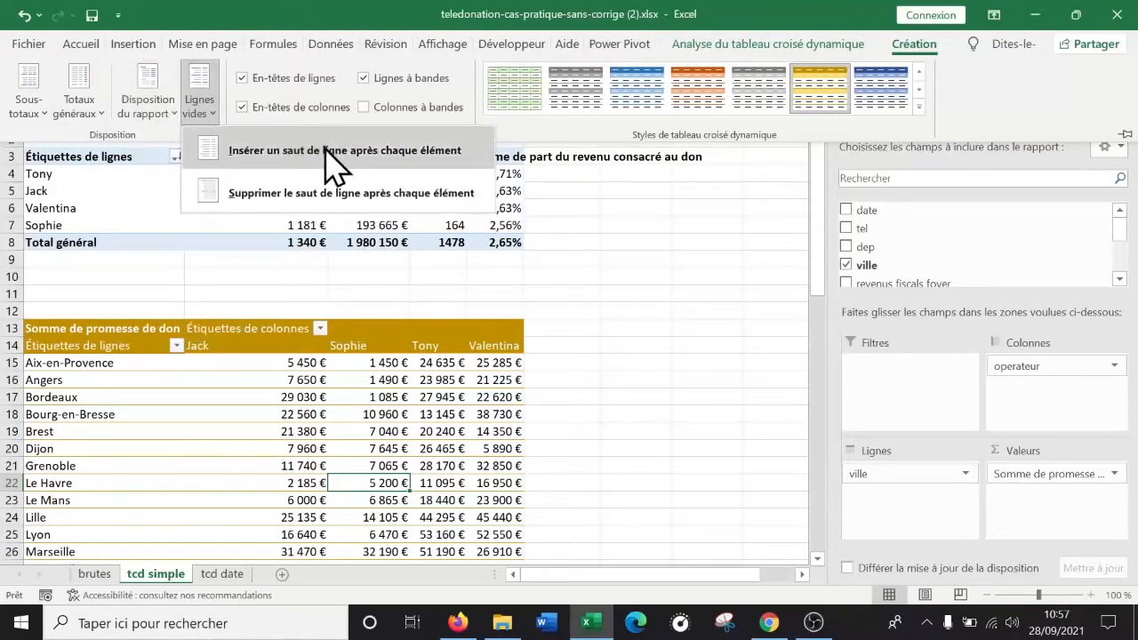
pyautogui.click(281, 155)
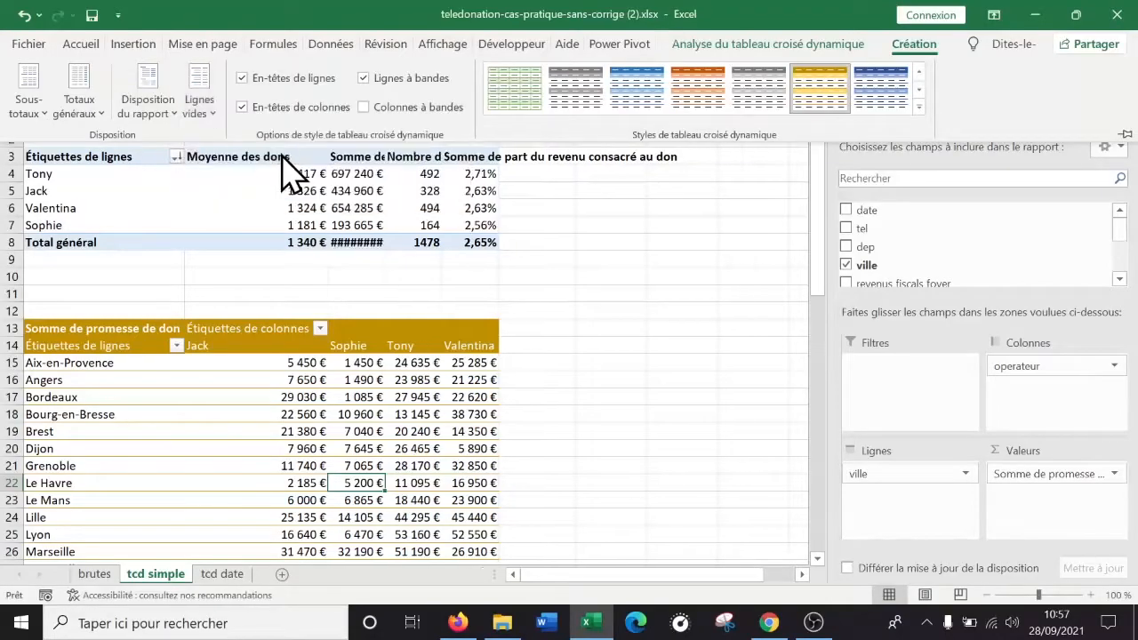
pyautogui.click(206, 118)
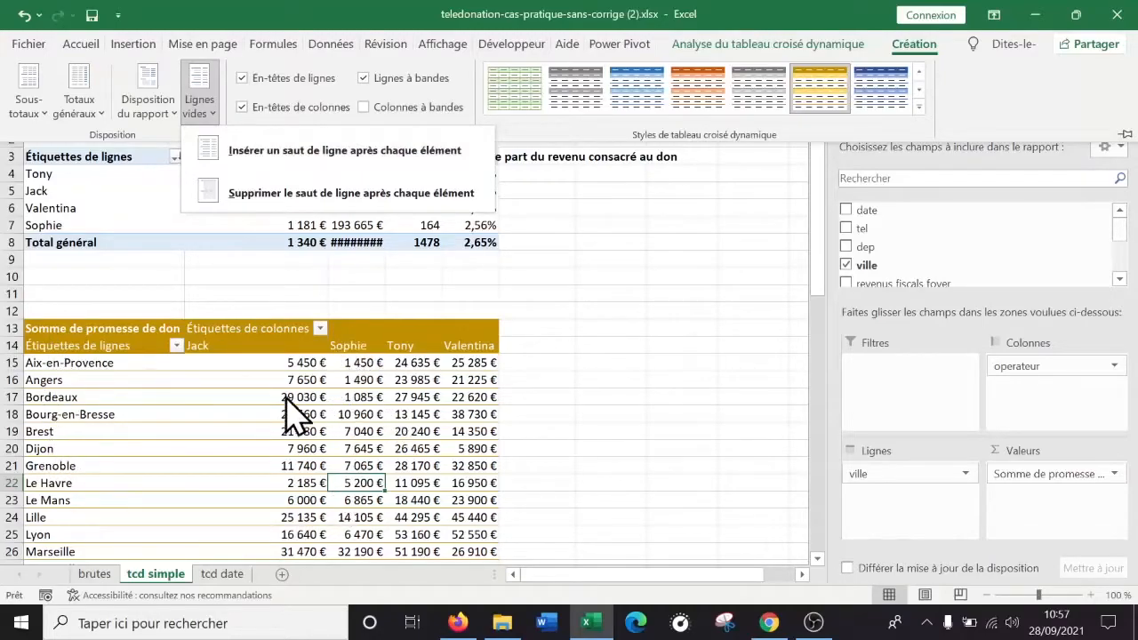
pyautogui.press('Escape')
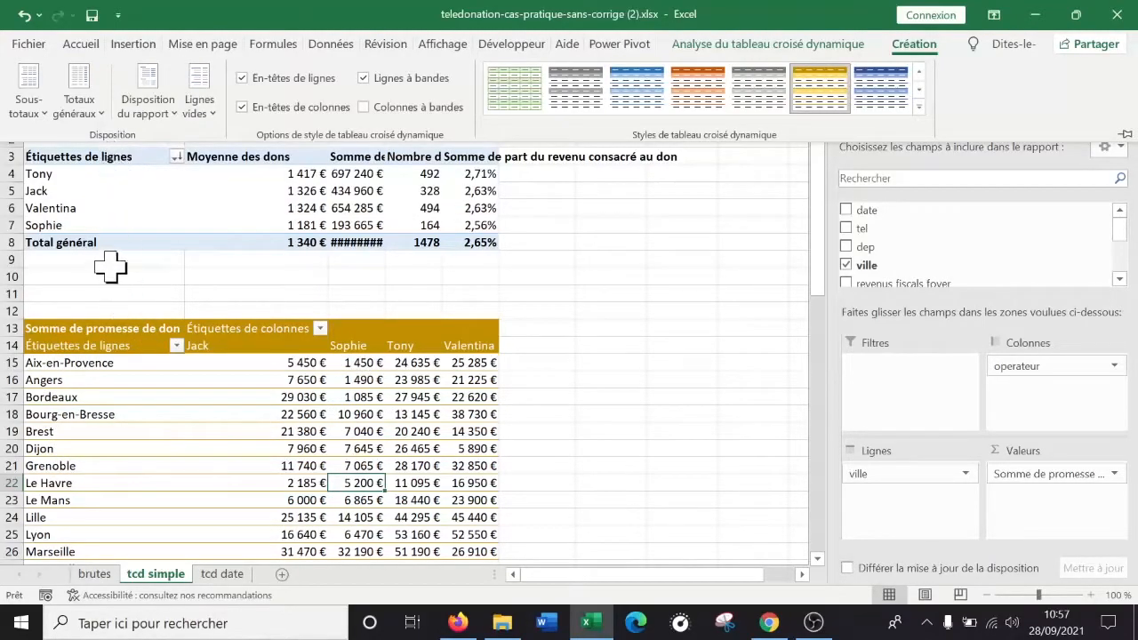
pyautogui.click(267, 259)
pyautogui.click(123, 104)
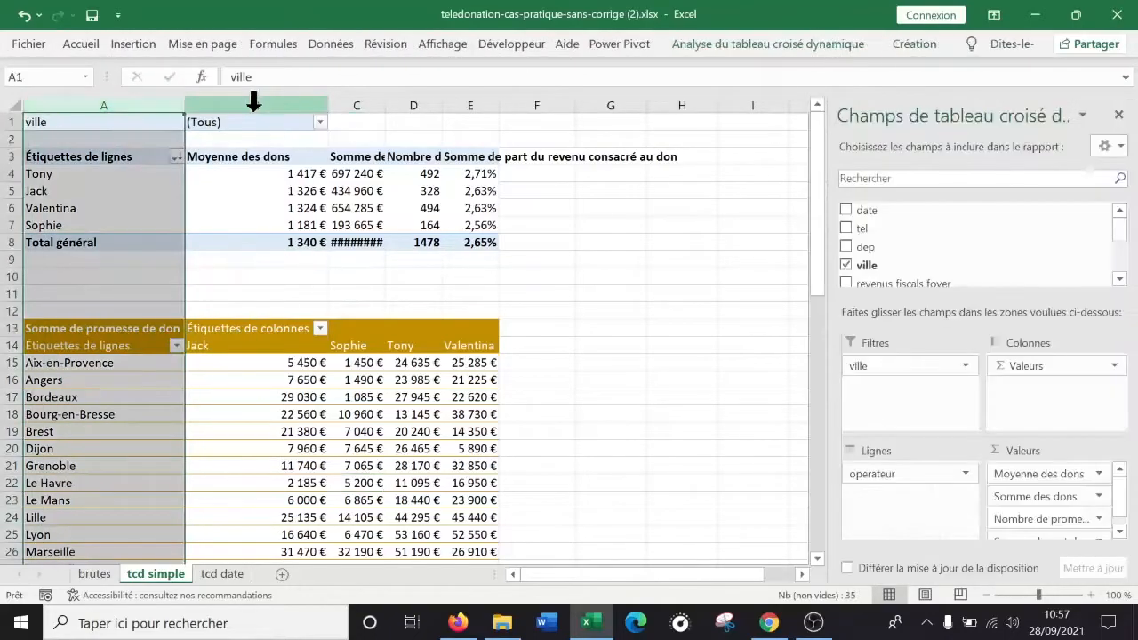
pyautogui.click(371, 104)
pyautogui.click(8, 431)
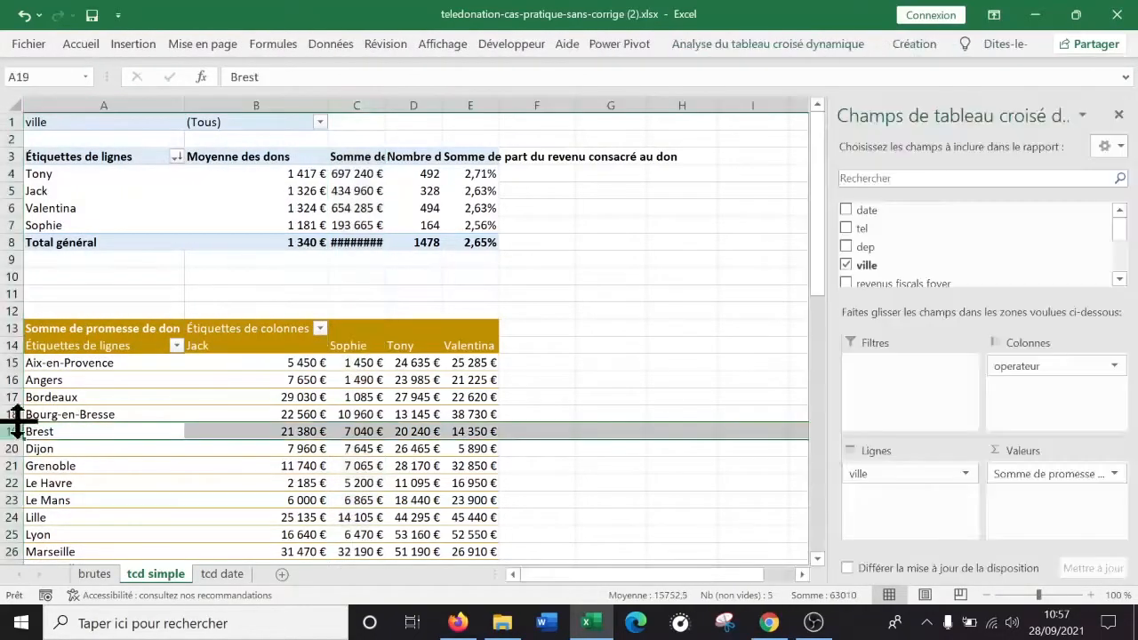
pyautogui.click(135, 406)
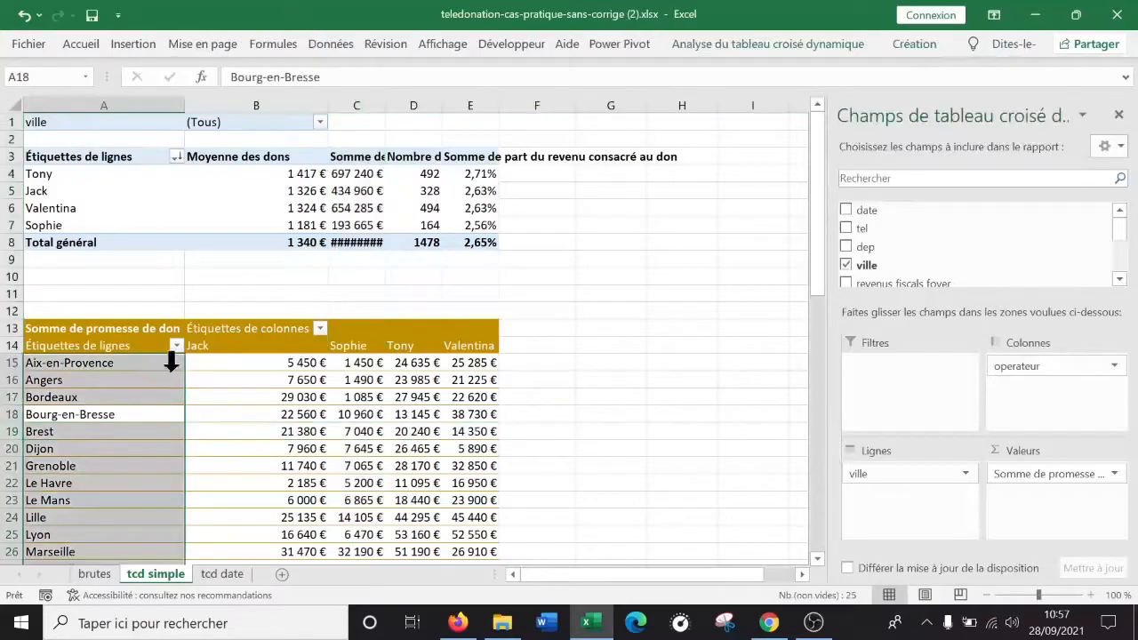
pyautogui.click(293, 378)
pyautogui.click(397, 397)
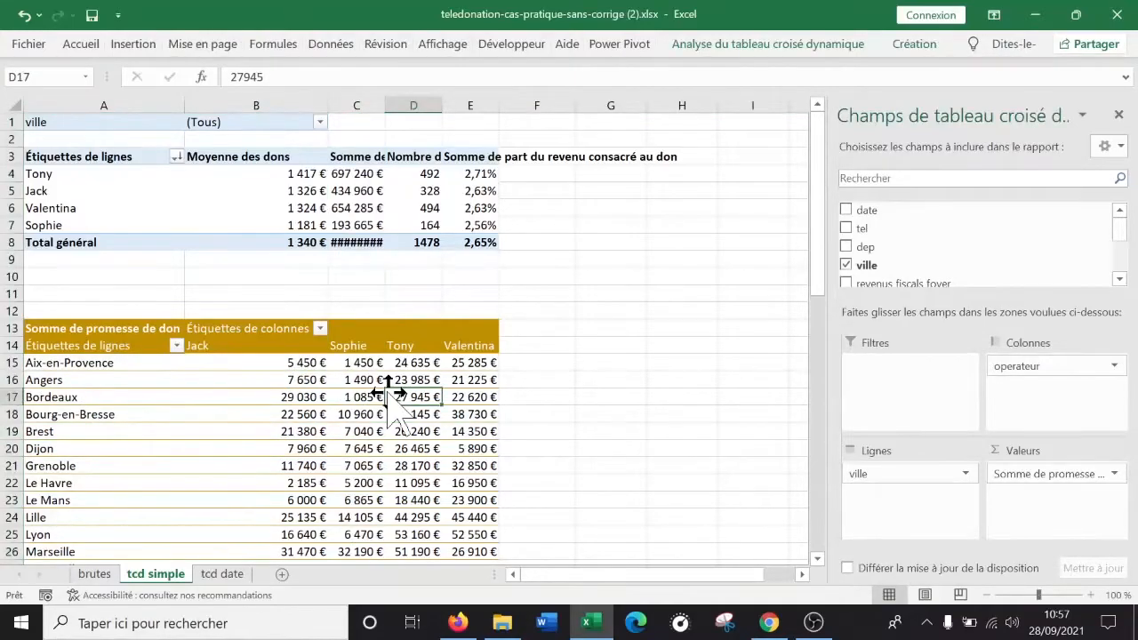
# Compare the source records on the brutes sheet with the pivot tables on the tcd date and tcd simple sheets
pyautogui.click(94, 573)
pyautogui.click(142, 294)
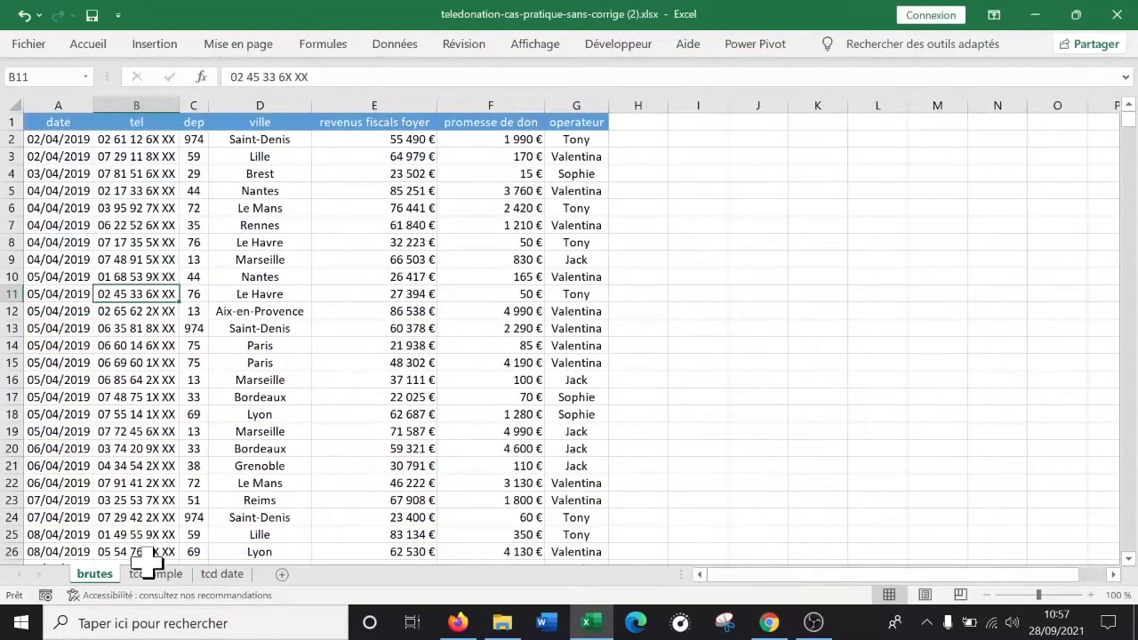
pyautogui.click(226, 574)
pyautogui.click(173, 573)
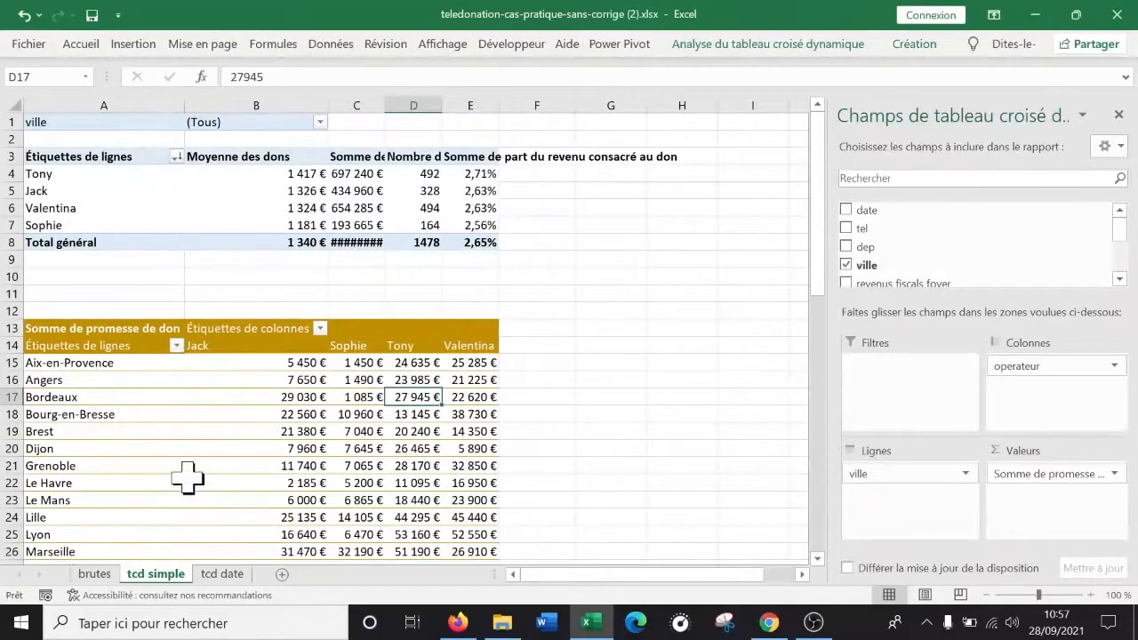
pyautogui.click(237, 414)
pyautogui.click(196, 470)
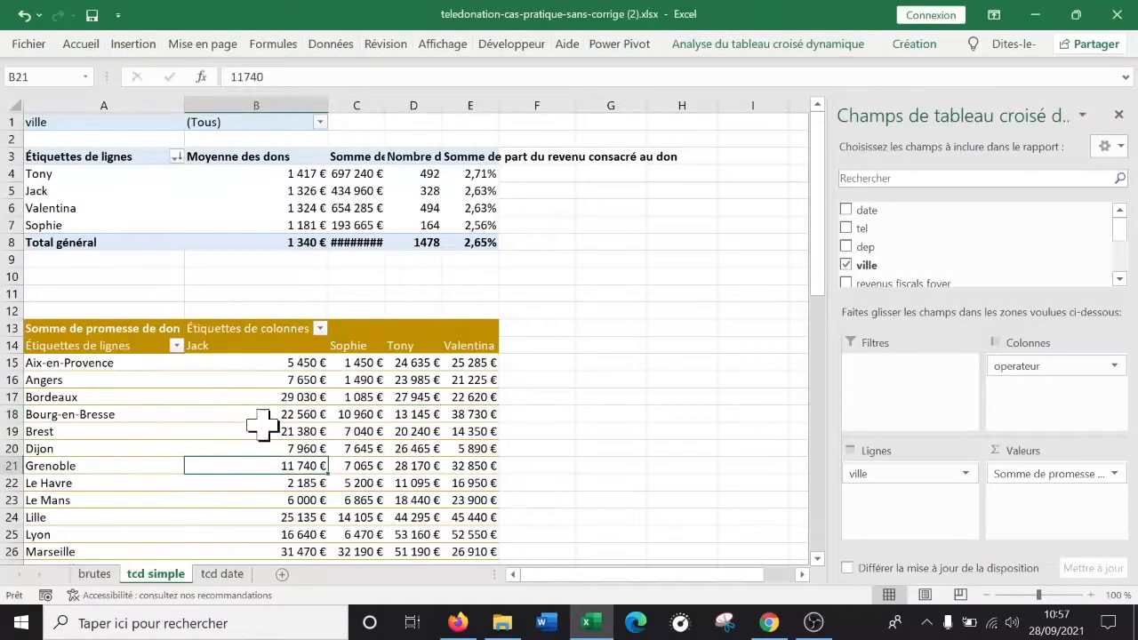
pyautogui.click(91, 574)
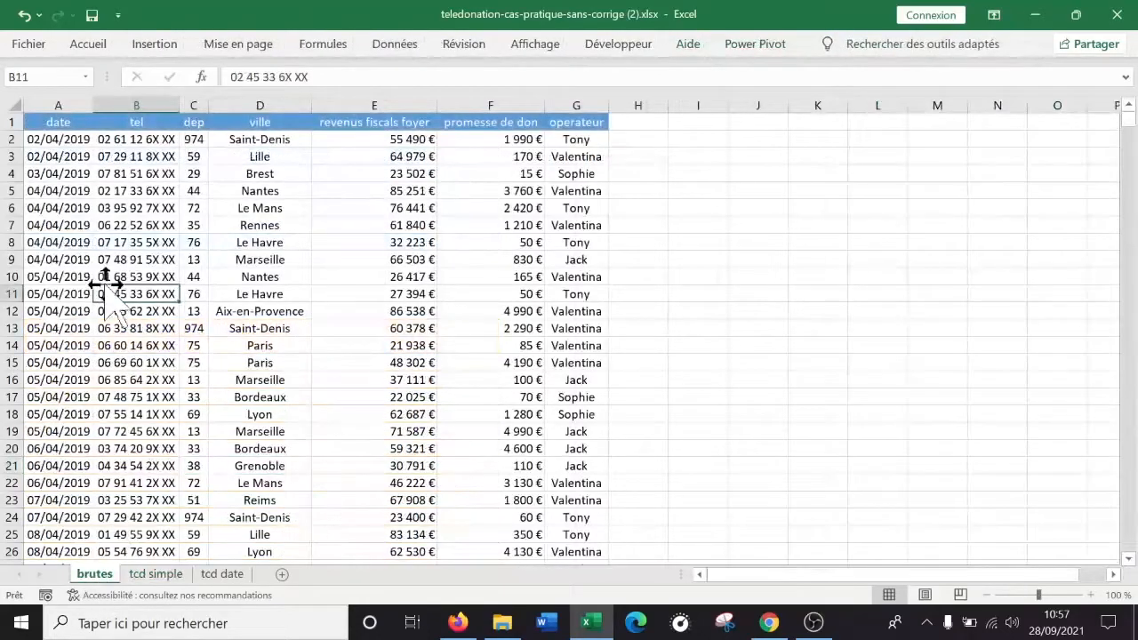
pyautogui.click(155, 573)
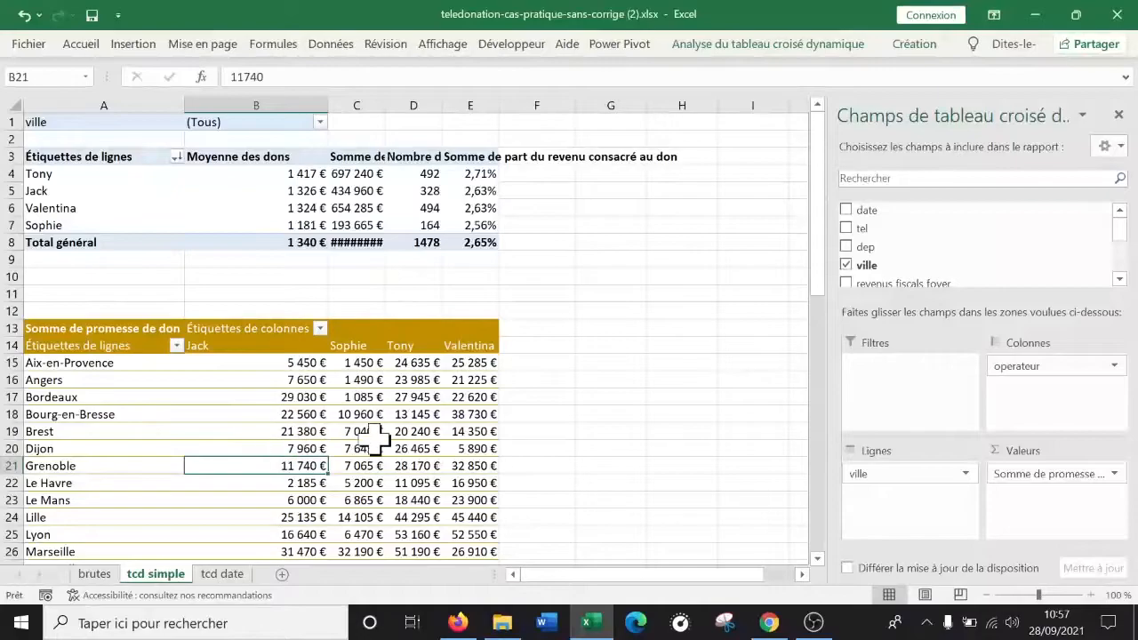
pyautogui.click(747, 45)
pyautogui.click(908, 44)
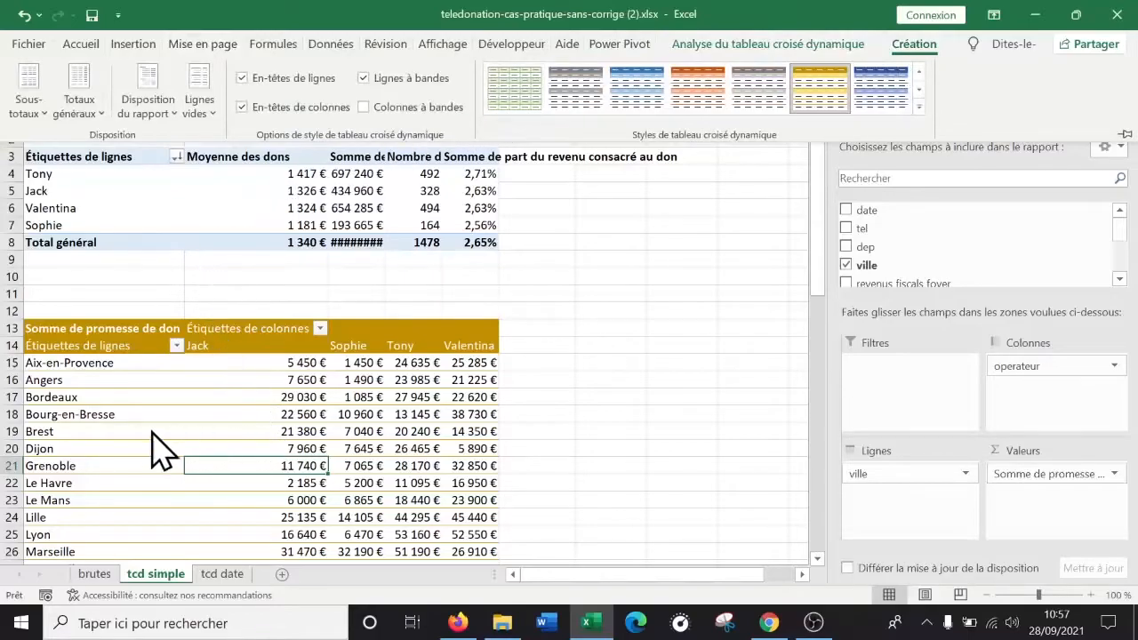
pyautogui.click(125, 428)
pyautogui.click(106, 397)
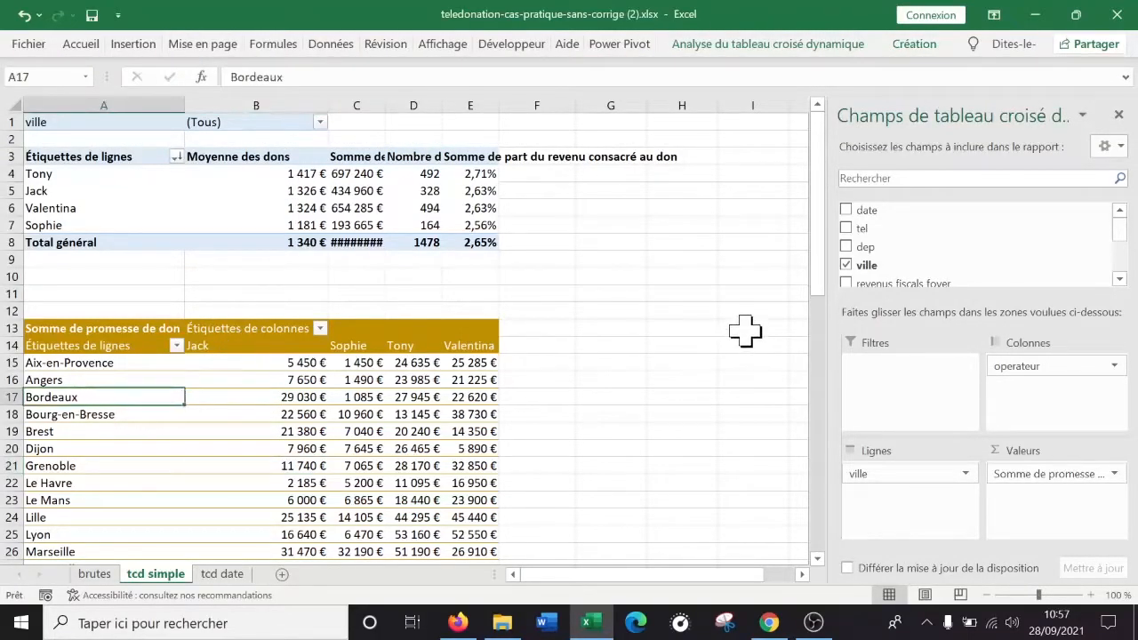
# Enter the date 02/04/2020 in the first empty row below the source records on the brutes sheet
pyautogui.hotkey('ctrl', 'pageup')
pyautogui.scroll(-20, 546, 427)
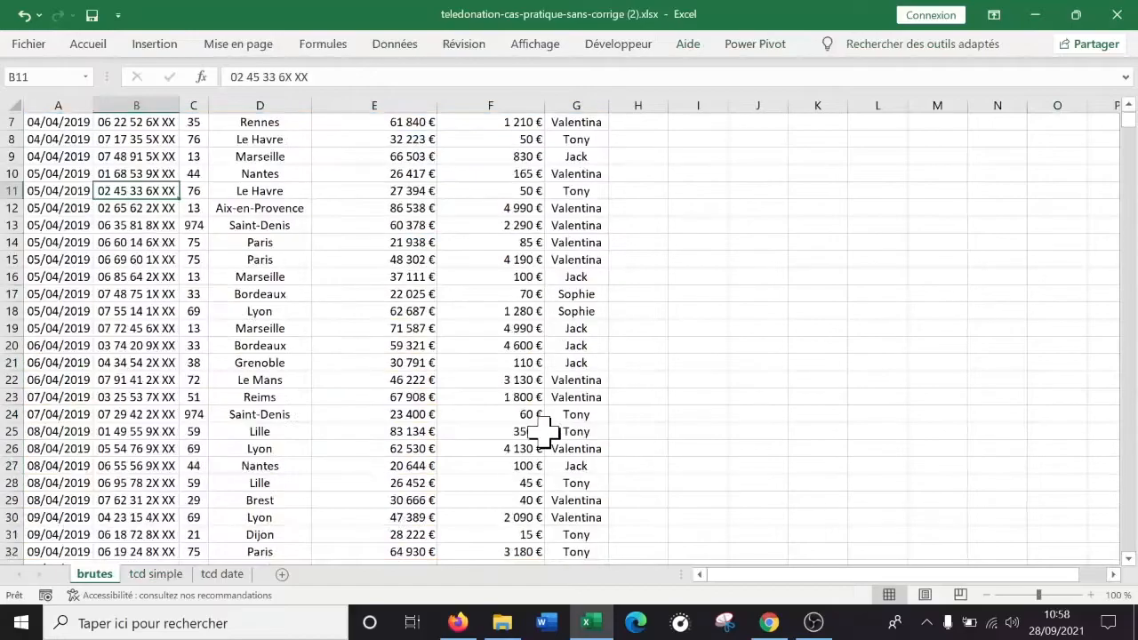
pyautogui.scroll(-20, 546, 404)
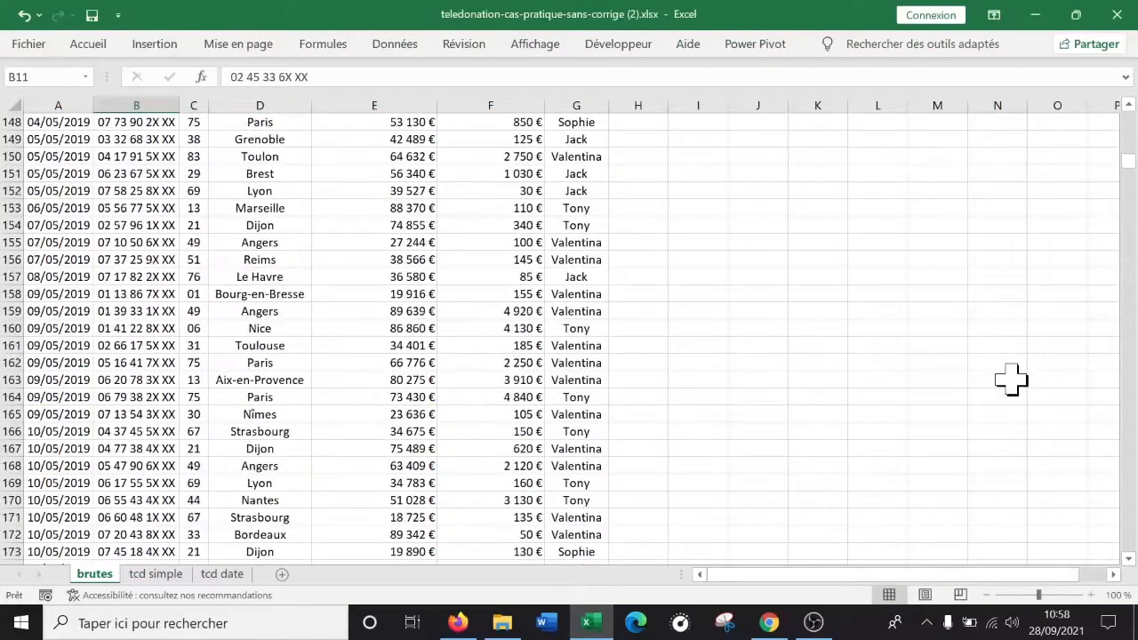
pyautogui.click(158, 574)
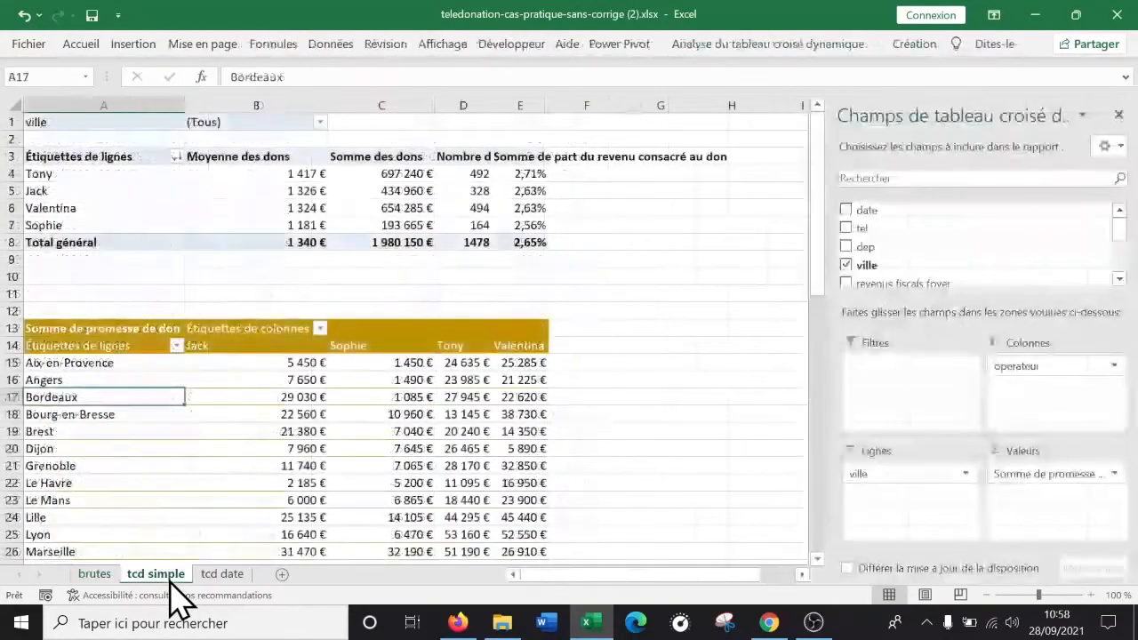
pyautogui.click(94, 575)
pyautogui.scroll(-9, 226, 410)
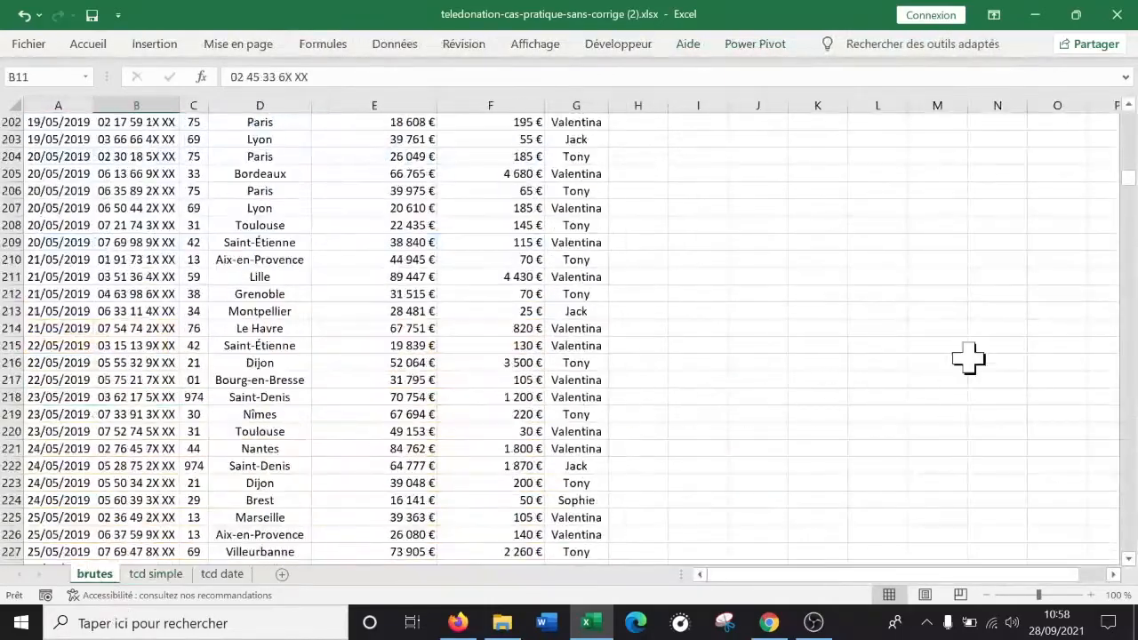
pyautogui.moveTo(1129, 182); pyautogui.dragTo(1086, 496)
pyautogui.scroll(-20, 1086, 496)
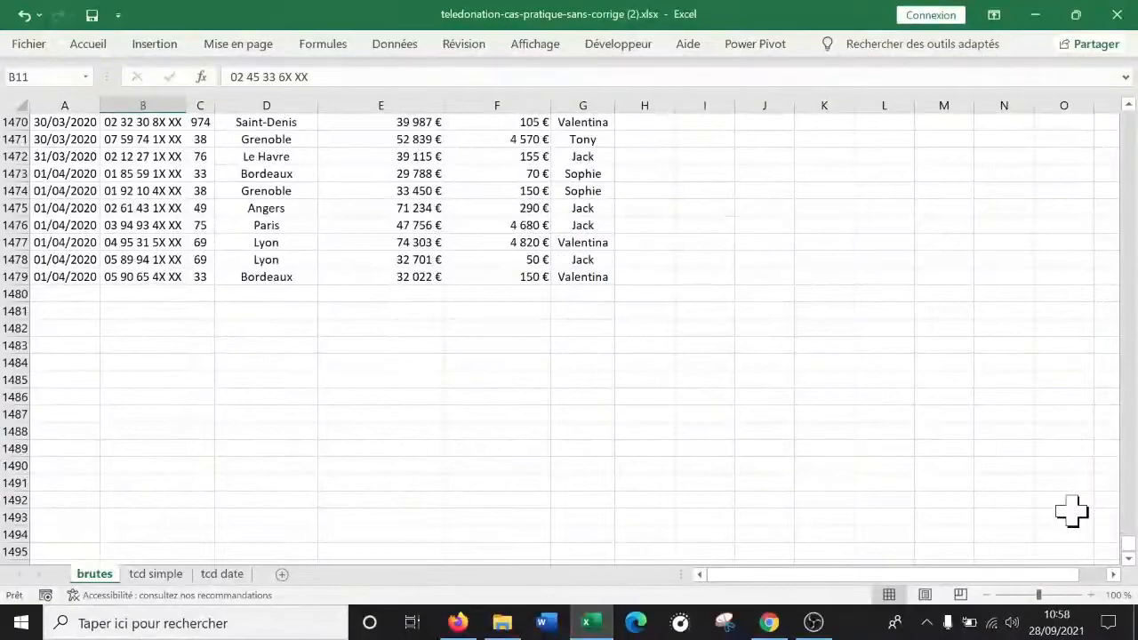
pyautogui.scroll(1, 1079, 511)
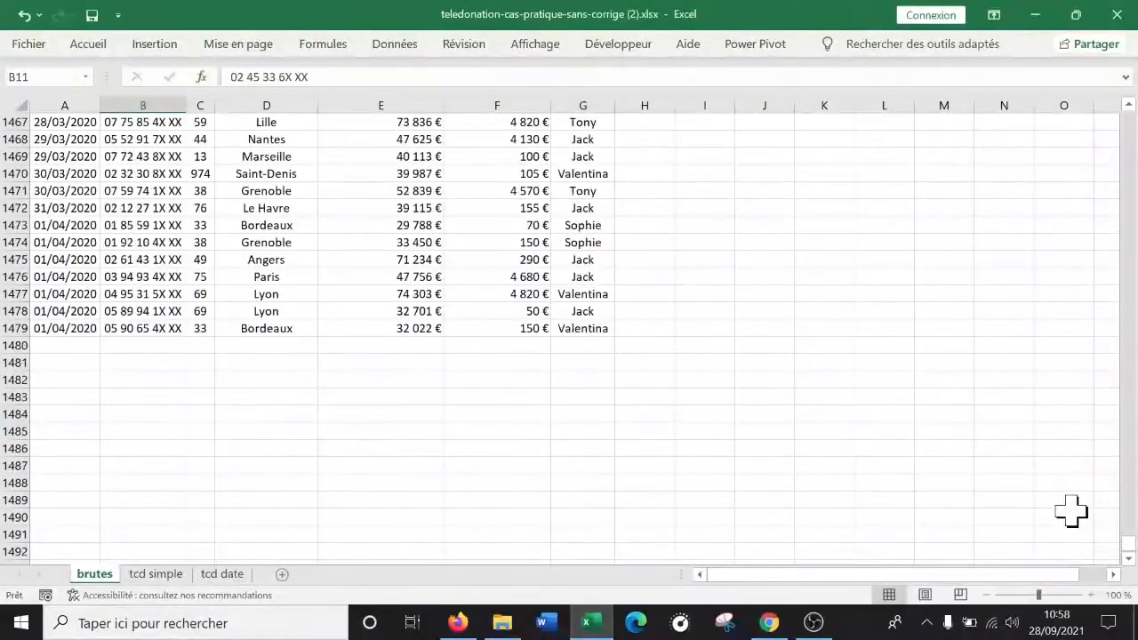
pyautogui.click(63, 345)
pyautogui.write('02/04/2020')
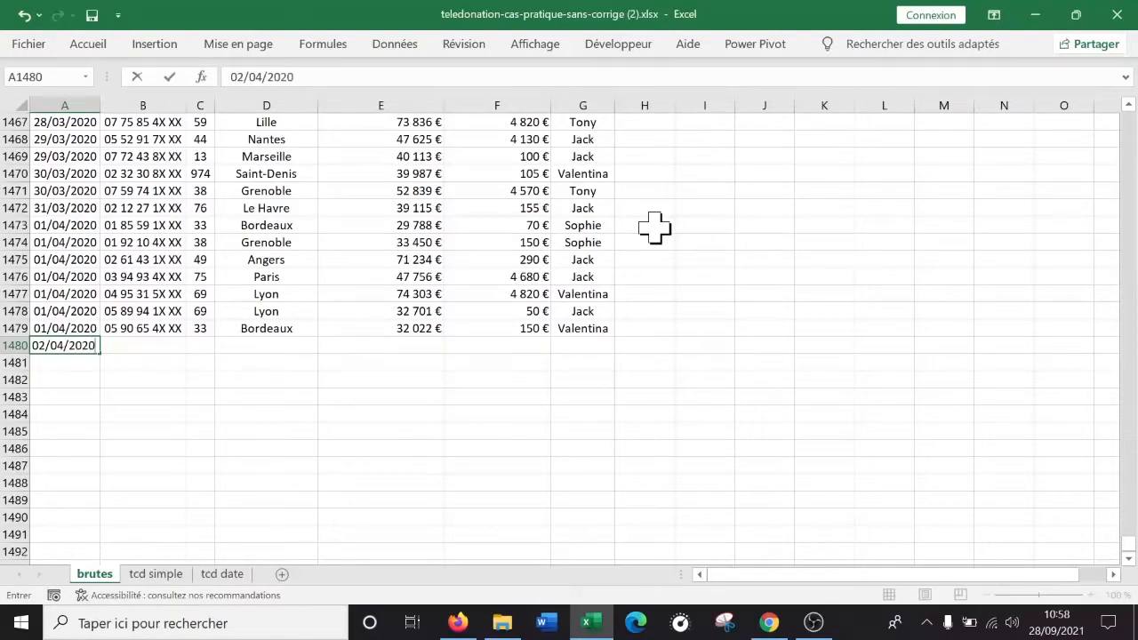
pyautogui.press('Return')
# Fill in the new record's phone number, department 75 and city Paris in row 1480
pyautogui.press('Up')
pyautogui.press('Right')
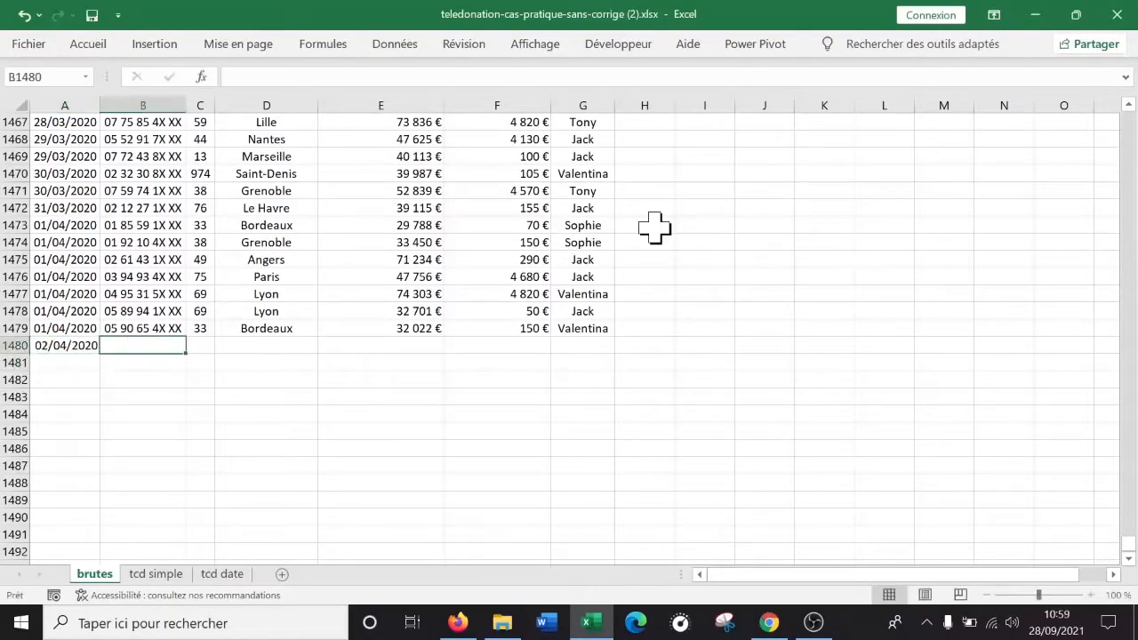
pyautogui.write('06 06 06 06 06')
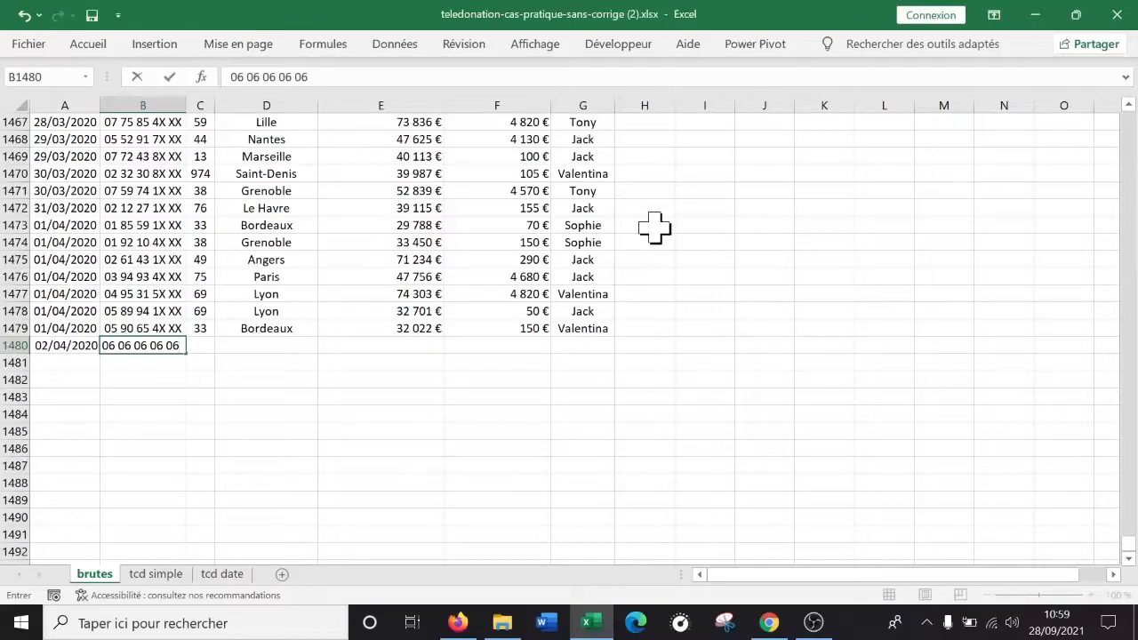
pyautogui.press('Tab')
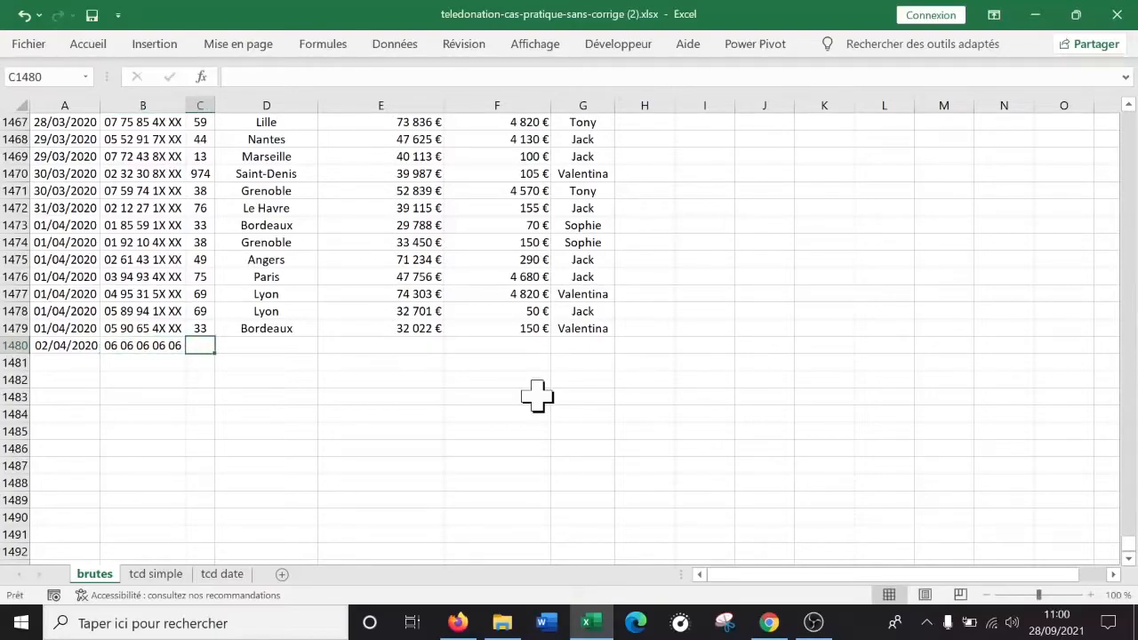
pyautogui.write('75')
pyautogui.press('Tab')
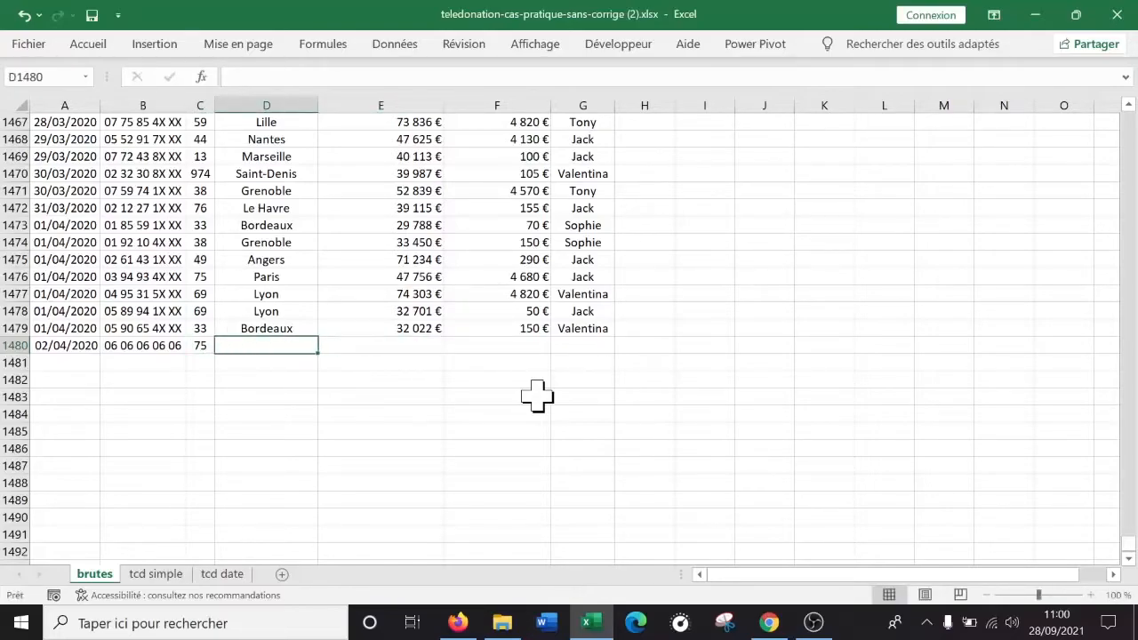
pyautogui.write('Pa')
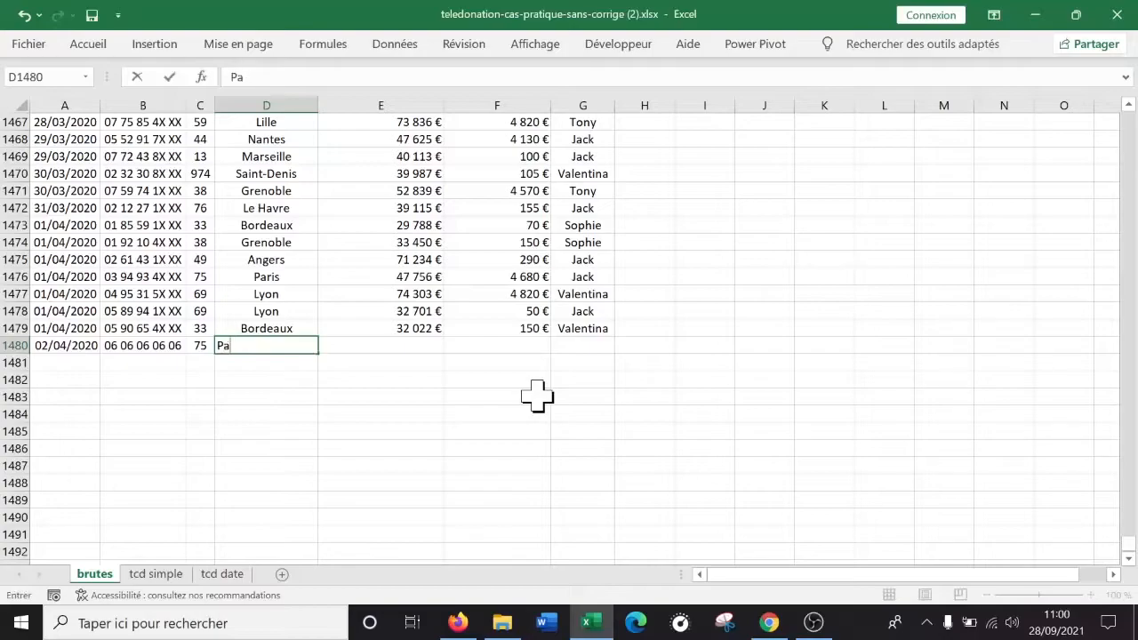
pyautogui.write('ris')
pyautogui.press('Tab')
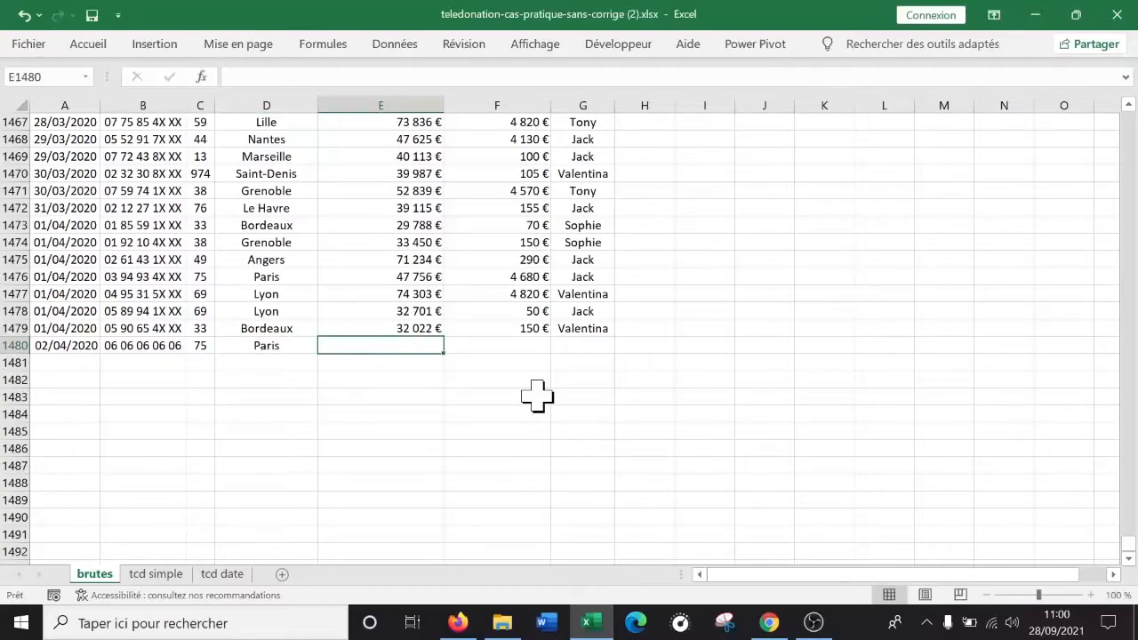
# Enter 500000 as the revenus fiscals foyer of the new record in row 1480
pyautogui.write('500000')
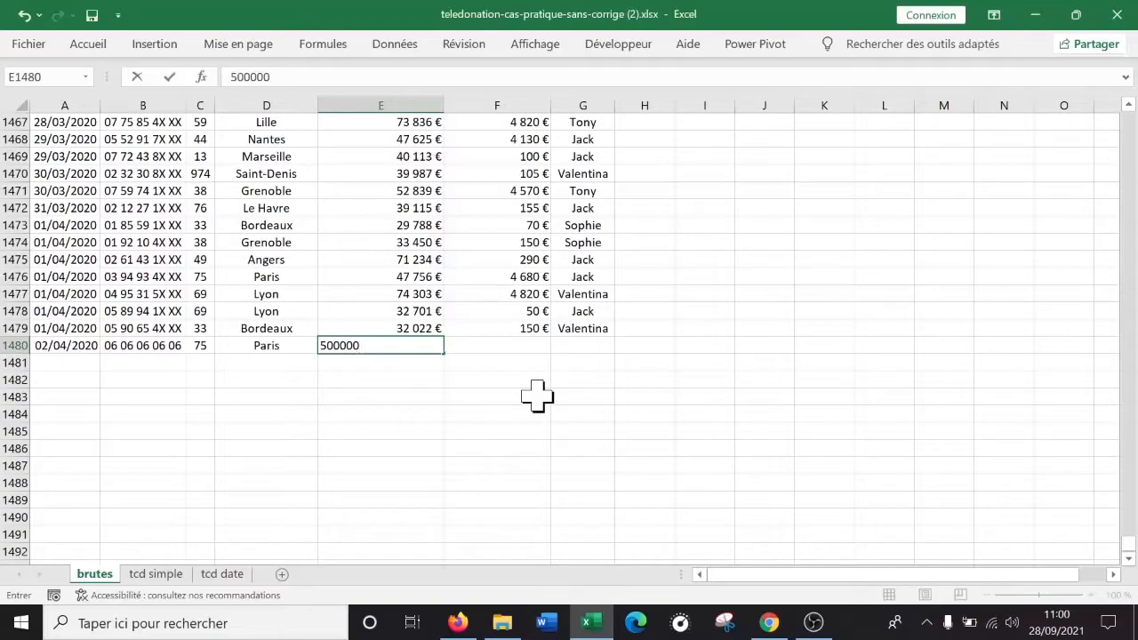
pyautogui.hotkey('ctrl', 'Return')
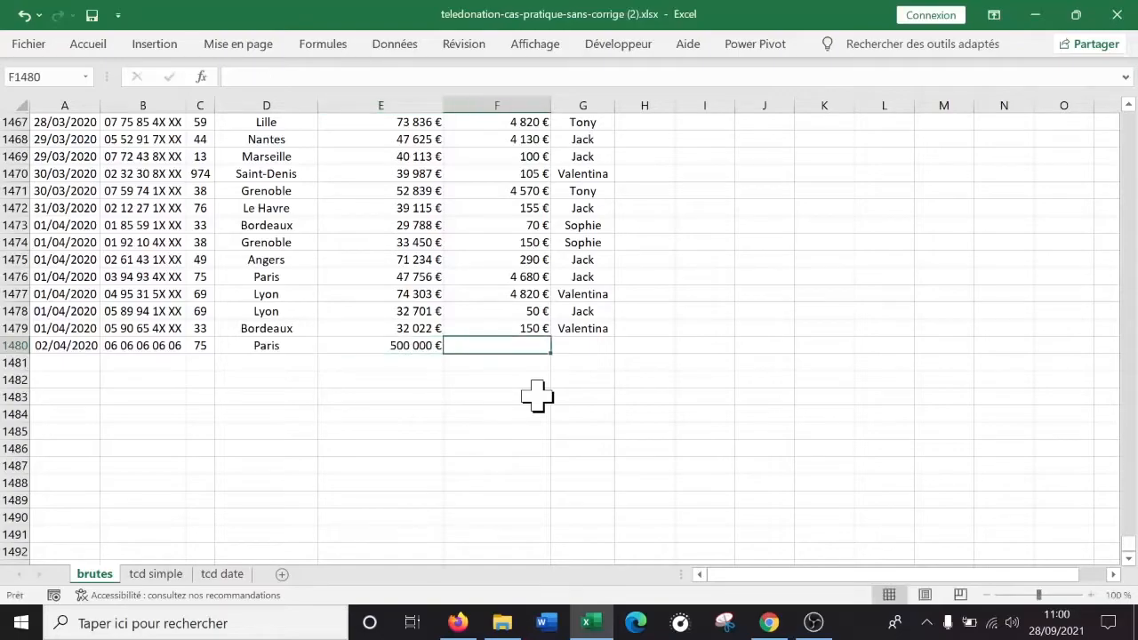
pyautogui.press('Left')
pyautogui.press('Right')
pyautogui.press('Right')
pyautogui.press('Left')
pyautogui.press('Right')
pyautogui.press('Left')
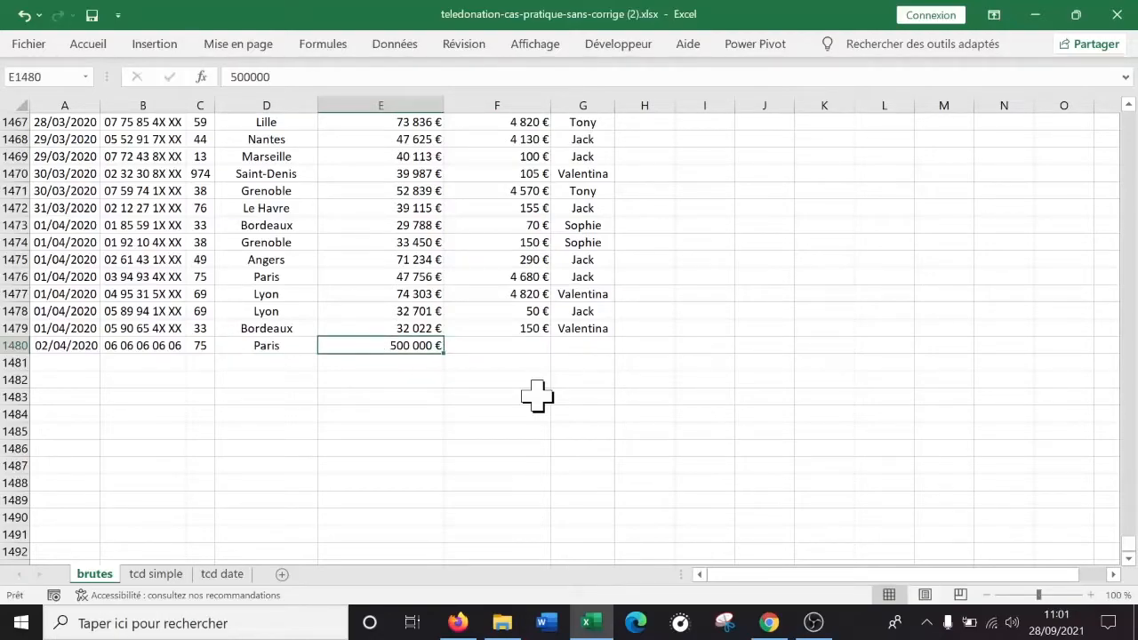
# Set the new record's revenus fiscals foyer to 1000 and its promesse de don to 500000
pyautogui.write('1000')
pyautogui.press('Tab')
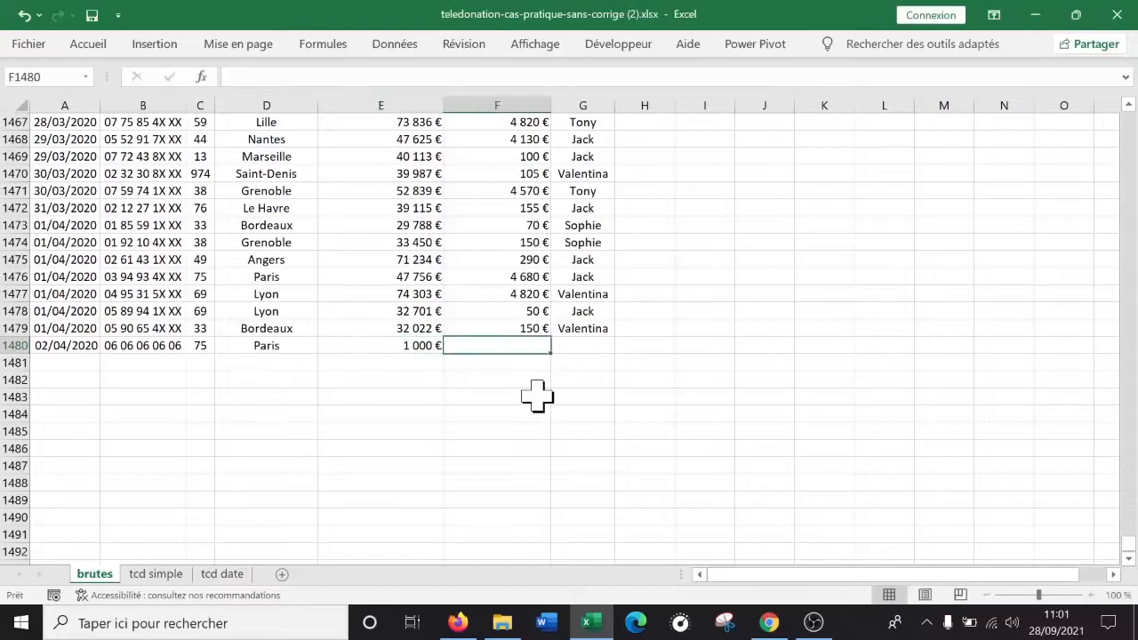
pyautogui.write('5000000')
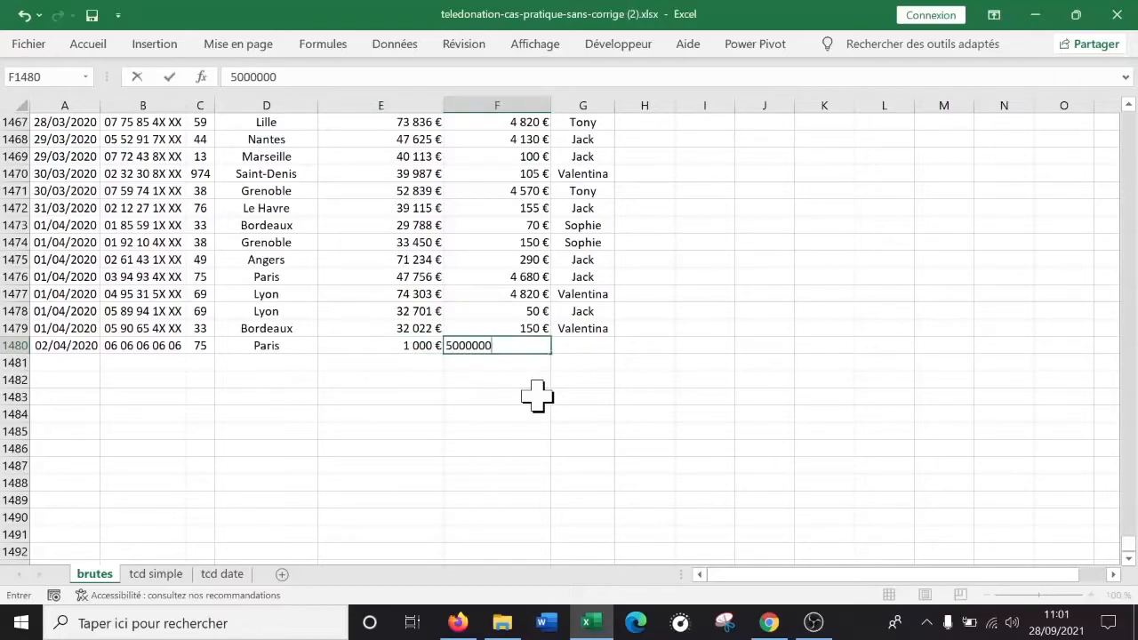
pyautogui.press('Return')
pyautogui.press('Up')
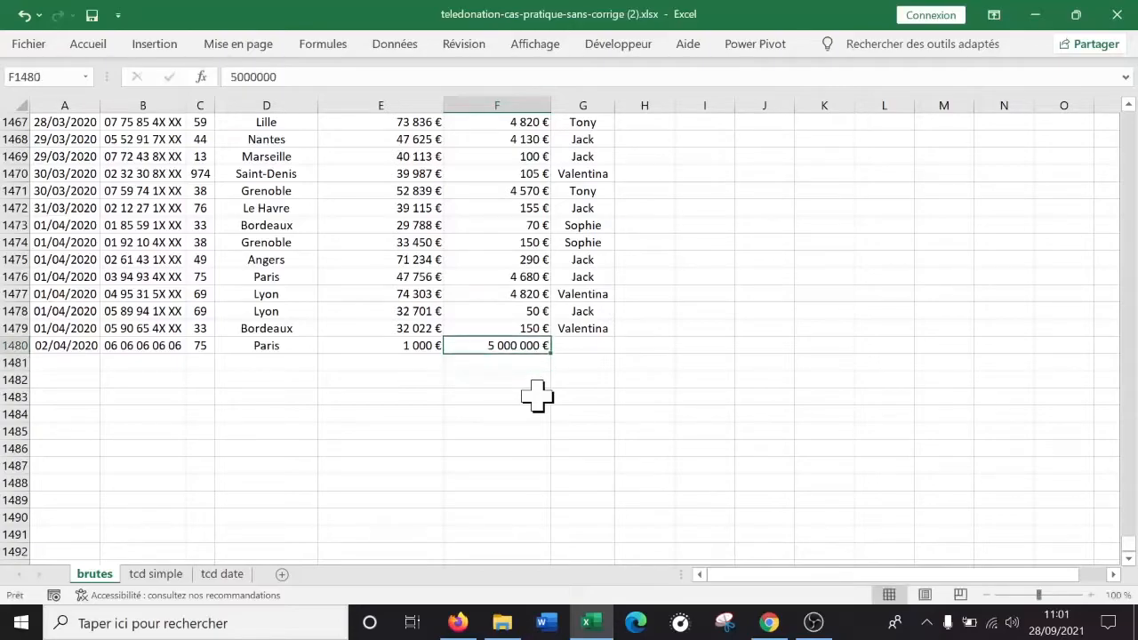
pyautogui.doubleClick(506, 343)
pyautogui.press('Delete')
pyautogui.press('Return')
pyautogui.press('Up')
pyautogui.press('Right')
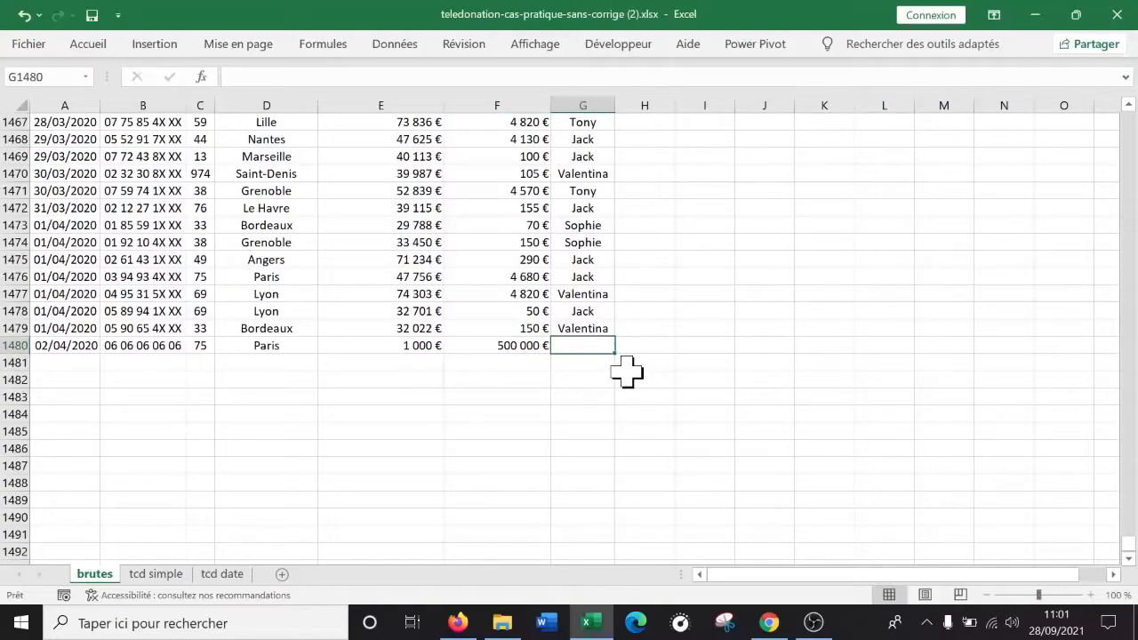
# Complete the new record's operateur field with the same operator name as in row 1474
pyautogui.write('S')
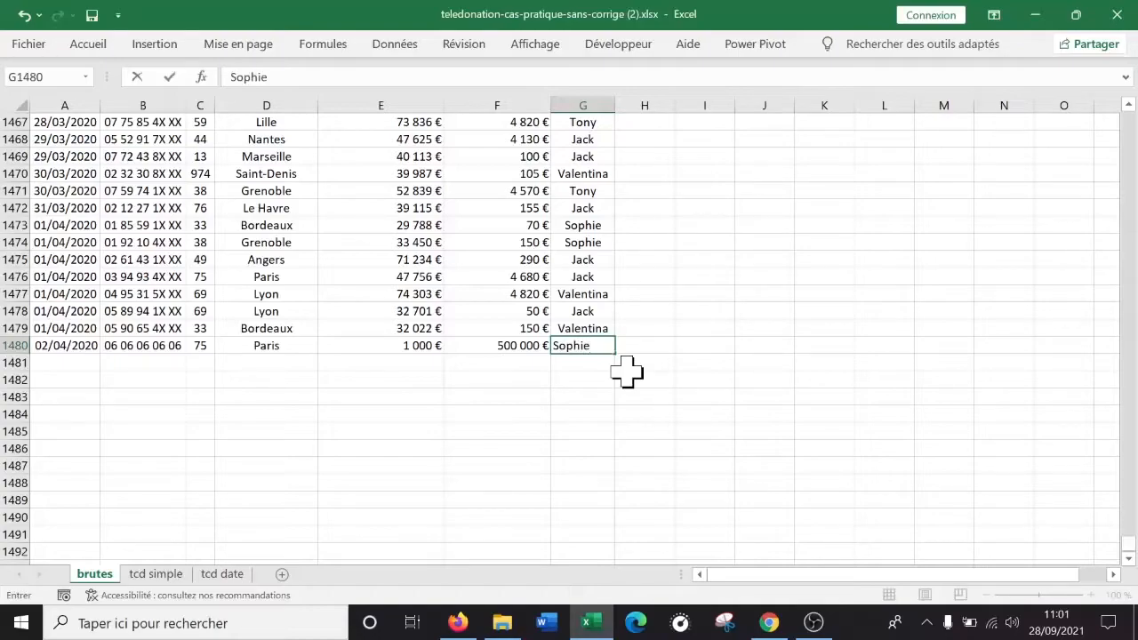
pyautogui.write('ophie')
pyautogui.press('Return')
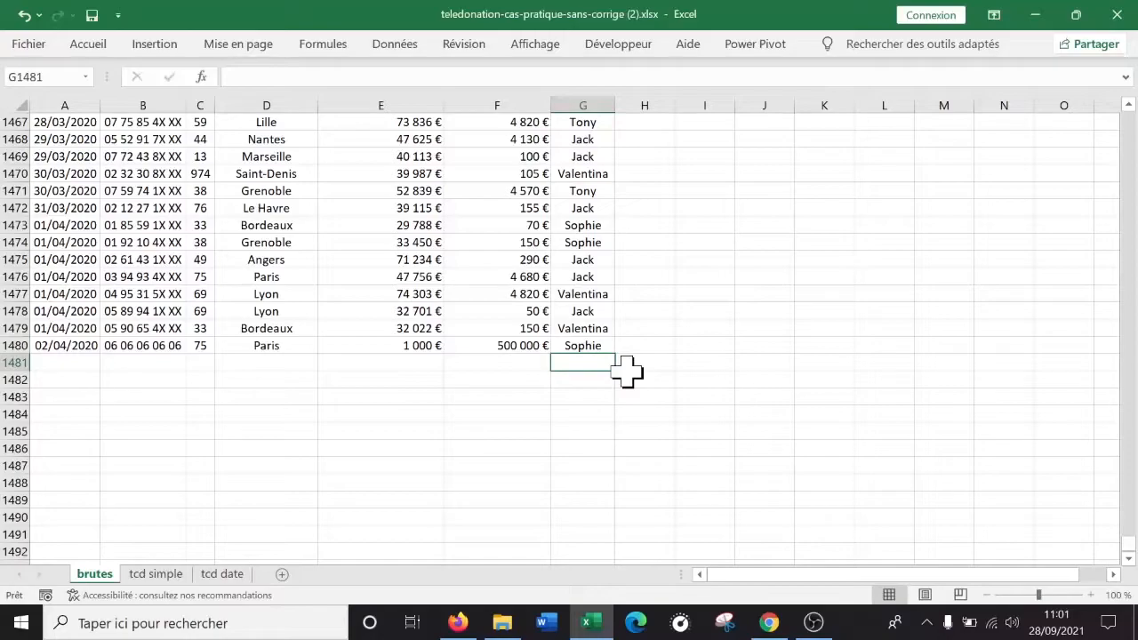
# Review the brutes source data from its header row down to the new record in row 1480
pyautogui.scroll(1, 461, 457)
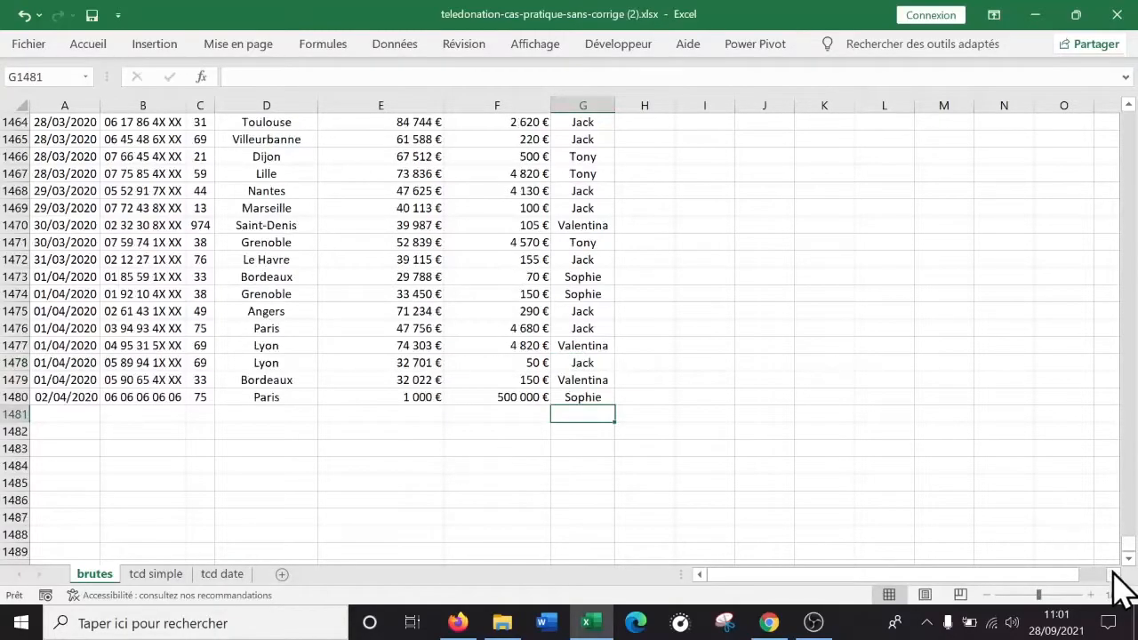
pyautogui.moveTo(1127, 545); pyautogui.dragTo(1130, 98)
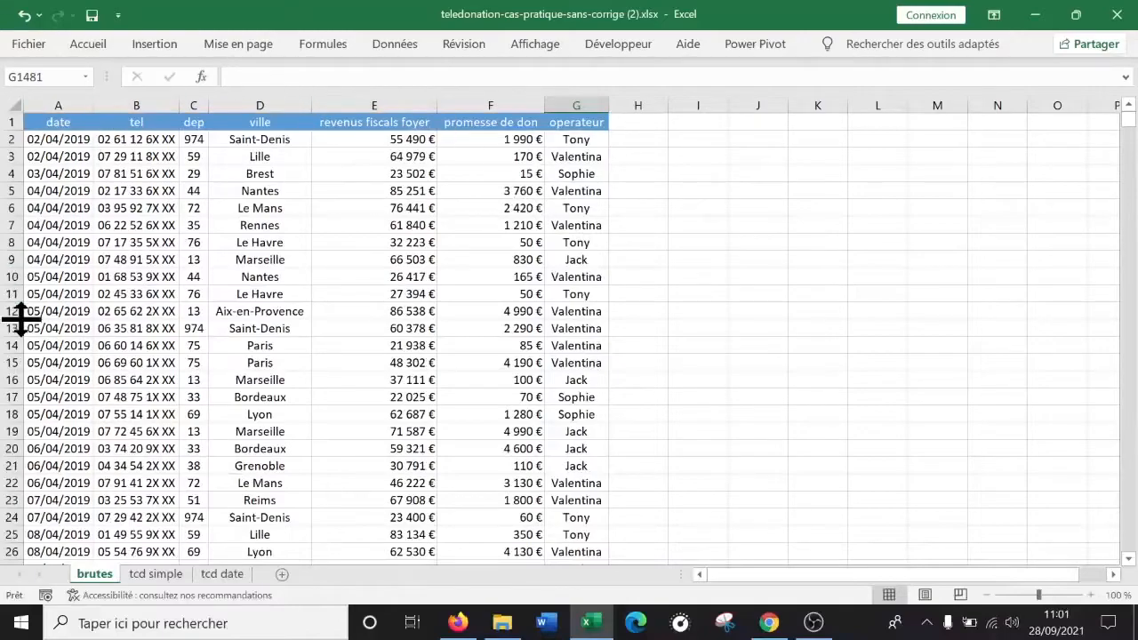
pyautogui.click(157, 381)
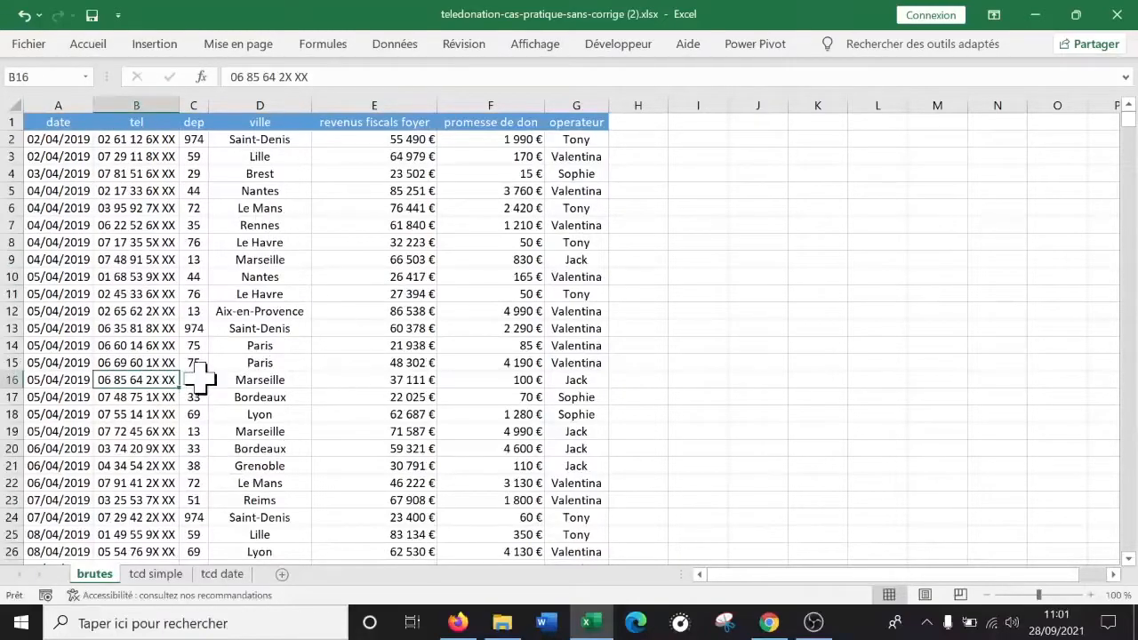
pyautogui.moveTo(1127, 125); pyautogui.dragTo(1113, 459)
pyautogui.scroll(-20, 1113, 459)
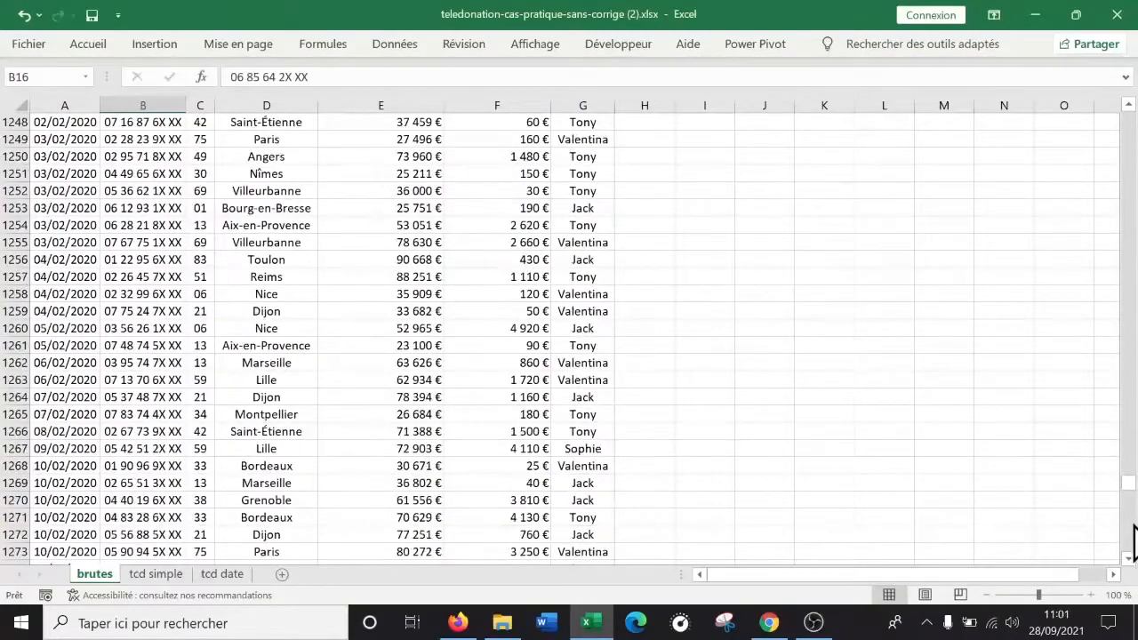
pyautogui.scroll(-20, 1127, 544)
pyautogui.scroll(-20, 1112, 531)
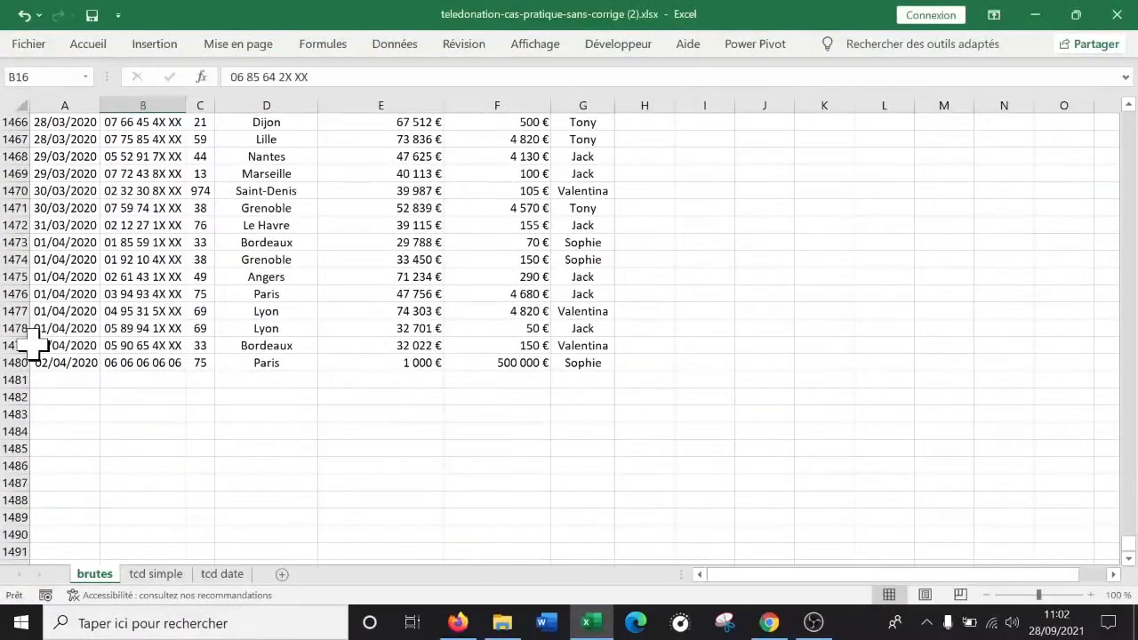
pyautogui.click(78, 382)
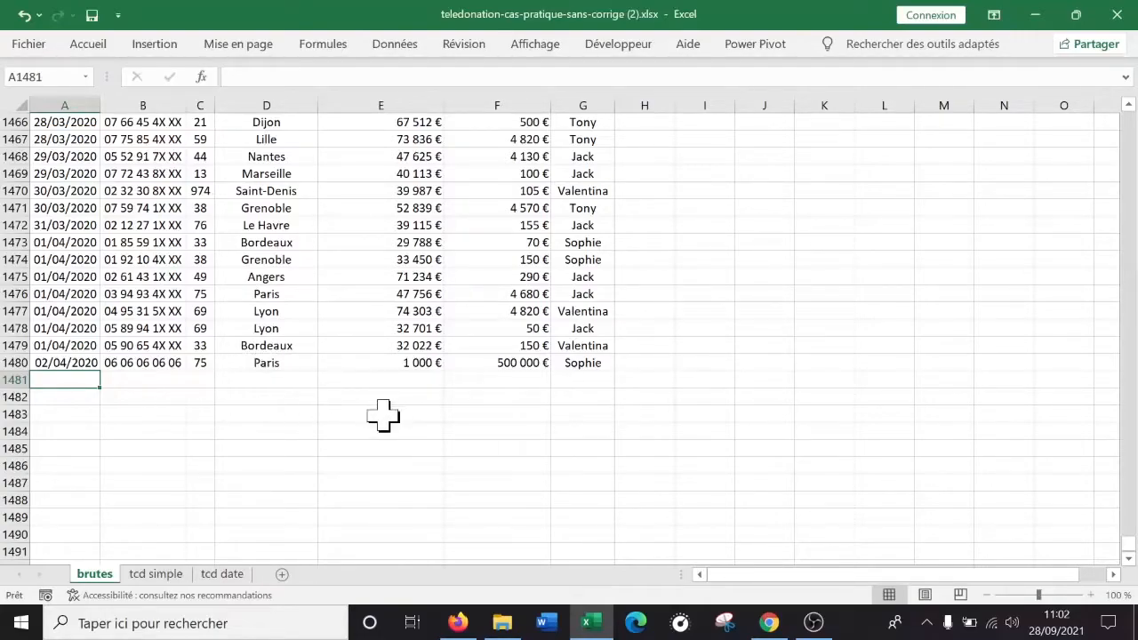
pyautogui.click(530, 359)
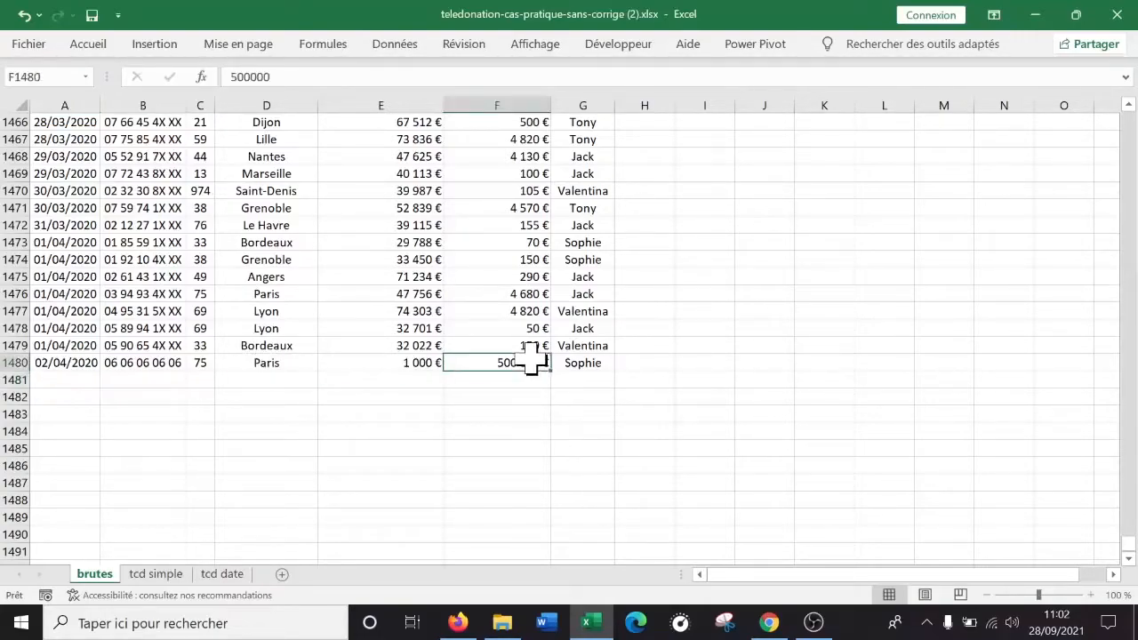
pyautogui.click(582, 360)
pyautogui.click(373, 357)
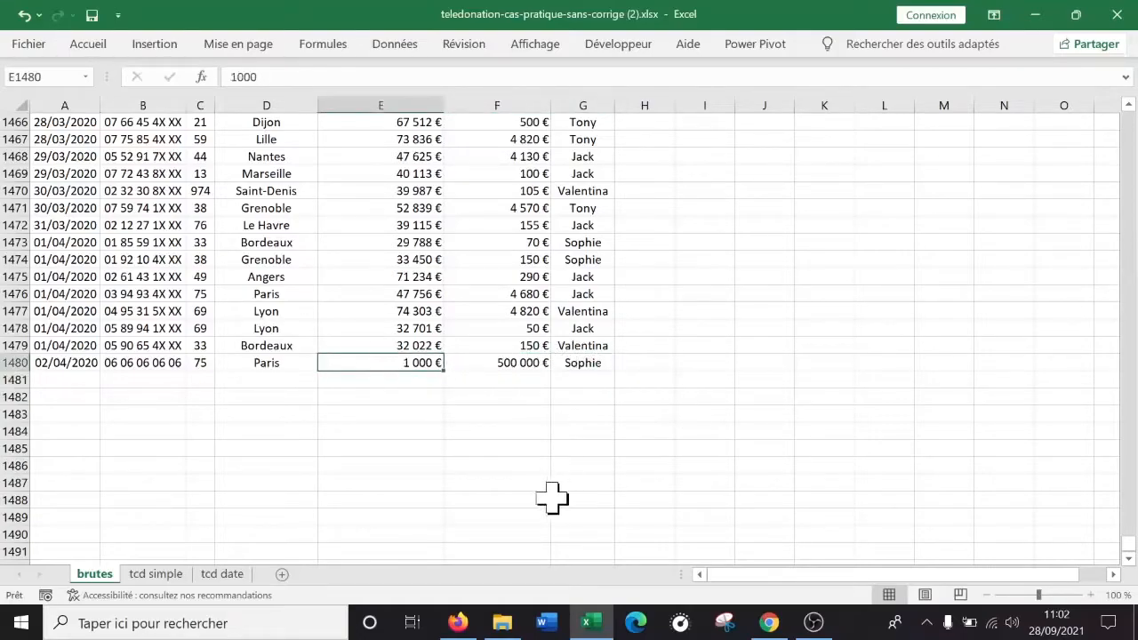
pyautogui.click(495, 435)
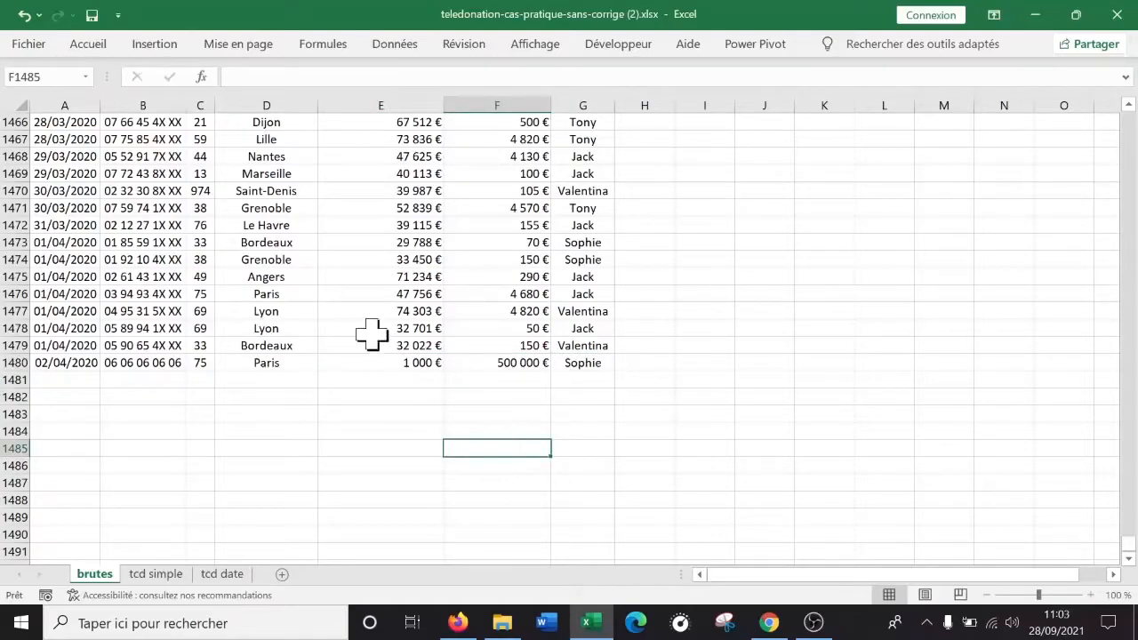
pyautogui.click(299, 411)
# Check the tcd simple and tcd date pivot tables for the new donation, focusing on its operator's row in the upper tcd simple table
pyautogui.click(167, 574)
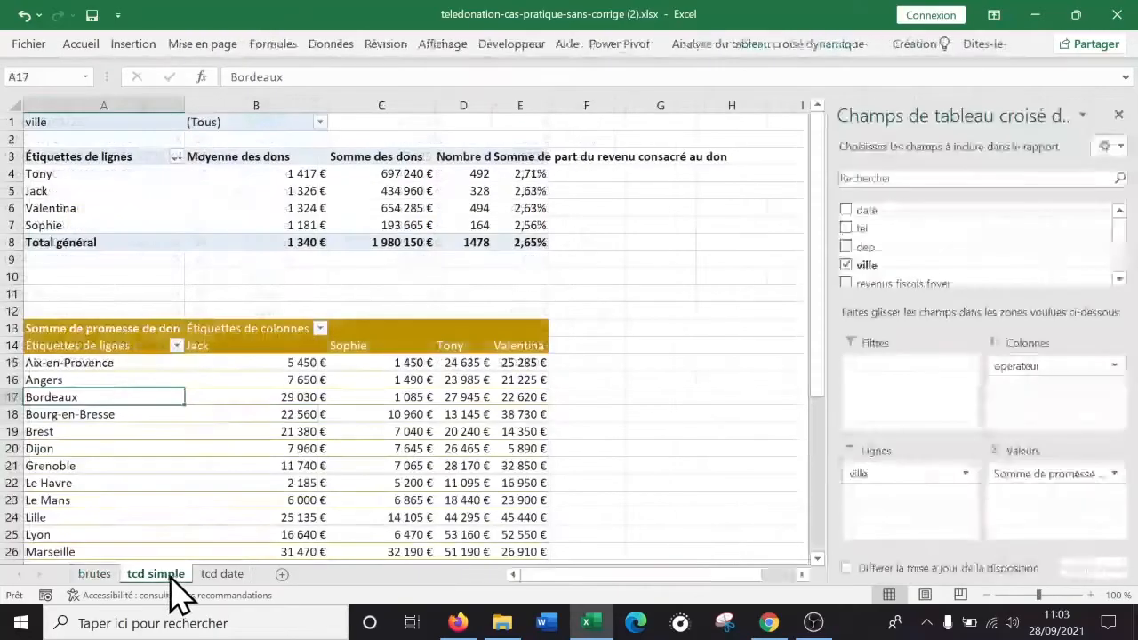
pyautogui.click(227, 574)
pyautogui.click(171, 576)
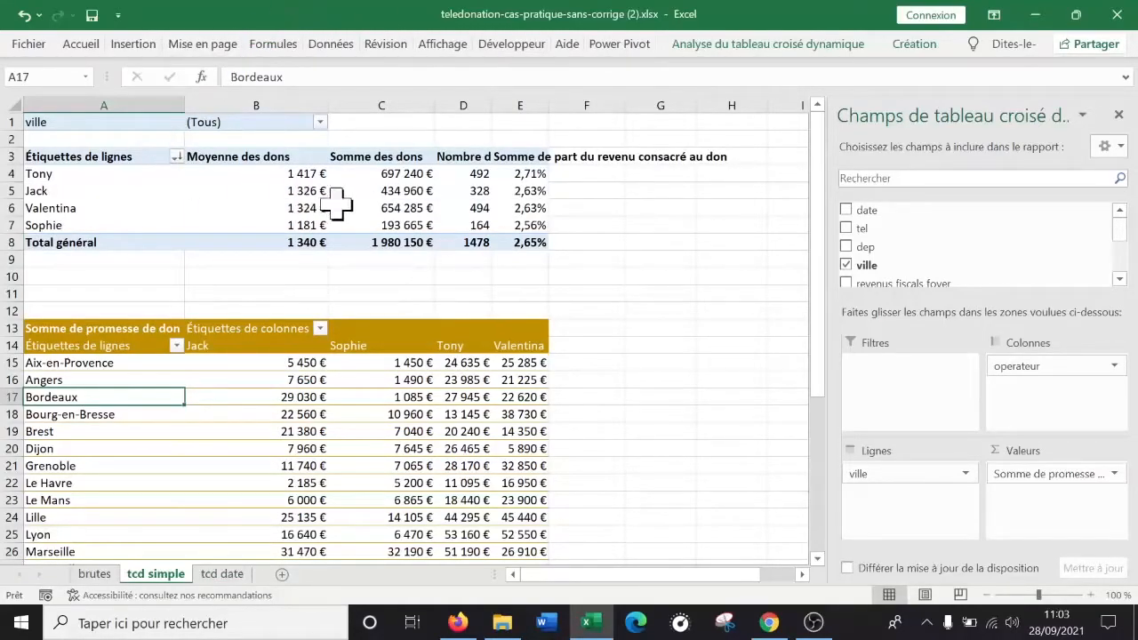
pyautogui.click(300, 226)
pyautogui.click(4, 225)
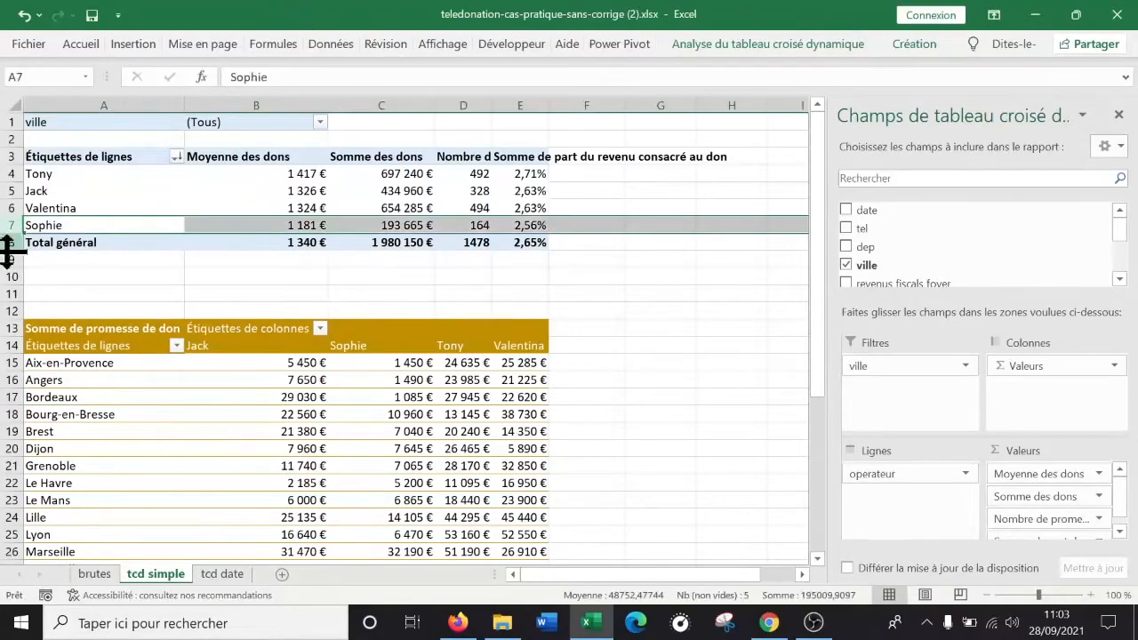
pyautogui.click(417, 276)
pyautogui.click(27, 225)
pyautogui.click(156, 293)
pyautogui.click(381, 282)
pyautogui.click(369, 225)
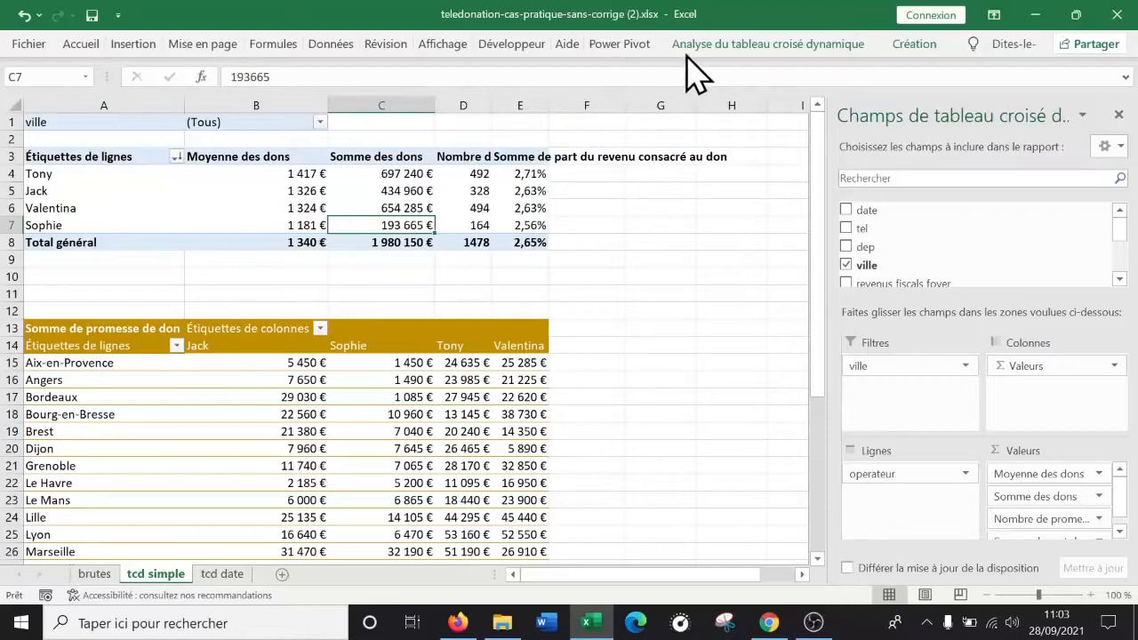
# Refresh all the workbook's pivot tables from their source data
pyautogui.click(773, 49)
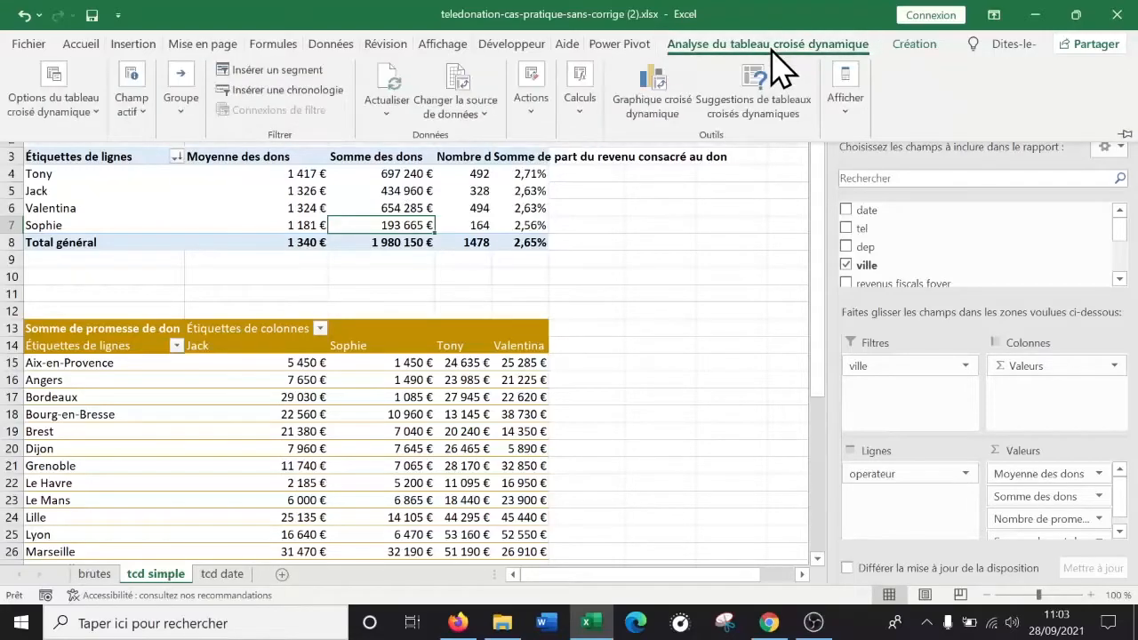
pyautogui.click(299, 223)
pyautogui.click(284, 208)
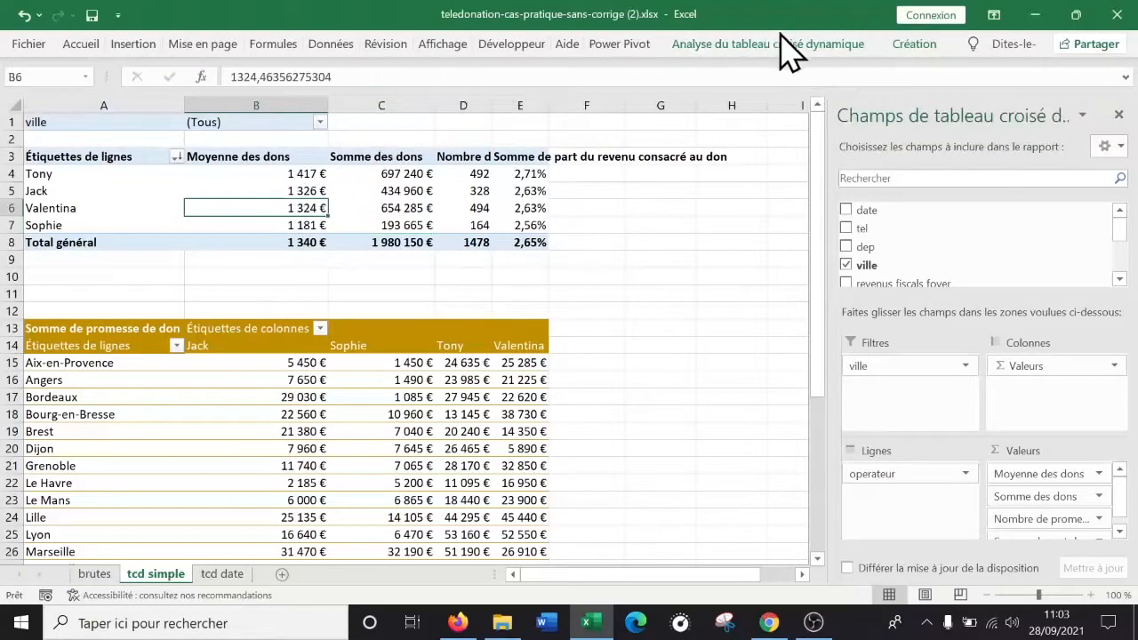
pyautogui.click(845, 54)
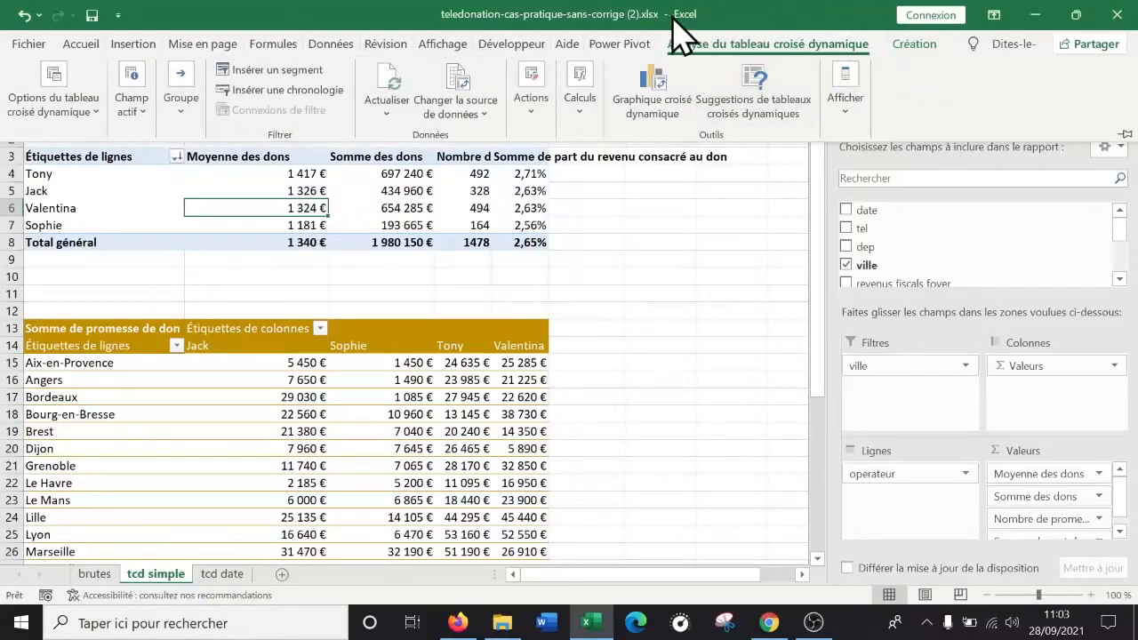
pyautogui.click(386, 114)
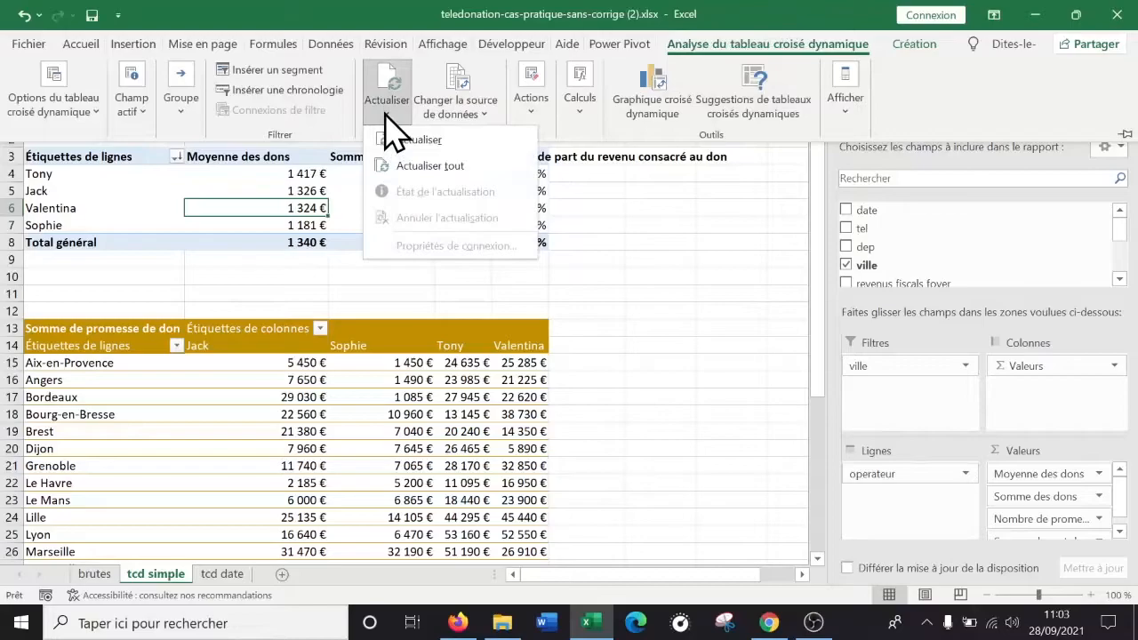
pyautogui.click(464, 177)
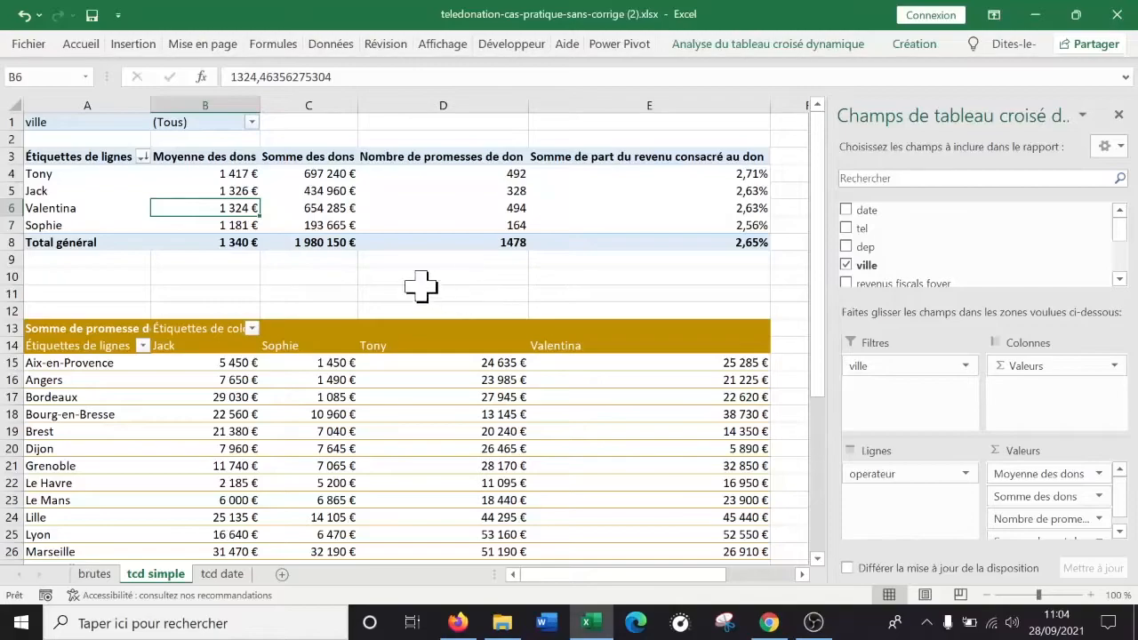
# Check the refreshed counts, averages and income shares per operator in the upper tcd simple pivot table
pyautogui.click(286, 207)
pyautogui.click(378, 227)
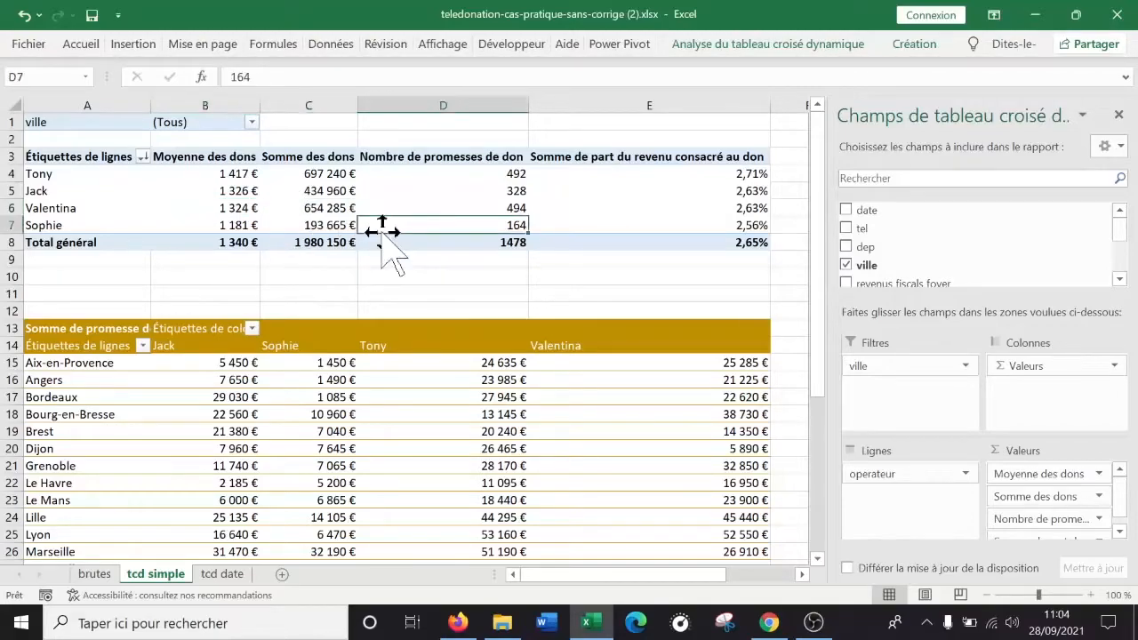
pyautogui.click(556, 208)
pyautogui.click(655, 229)
pyautogui.click(228, 189)
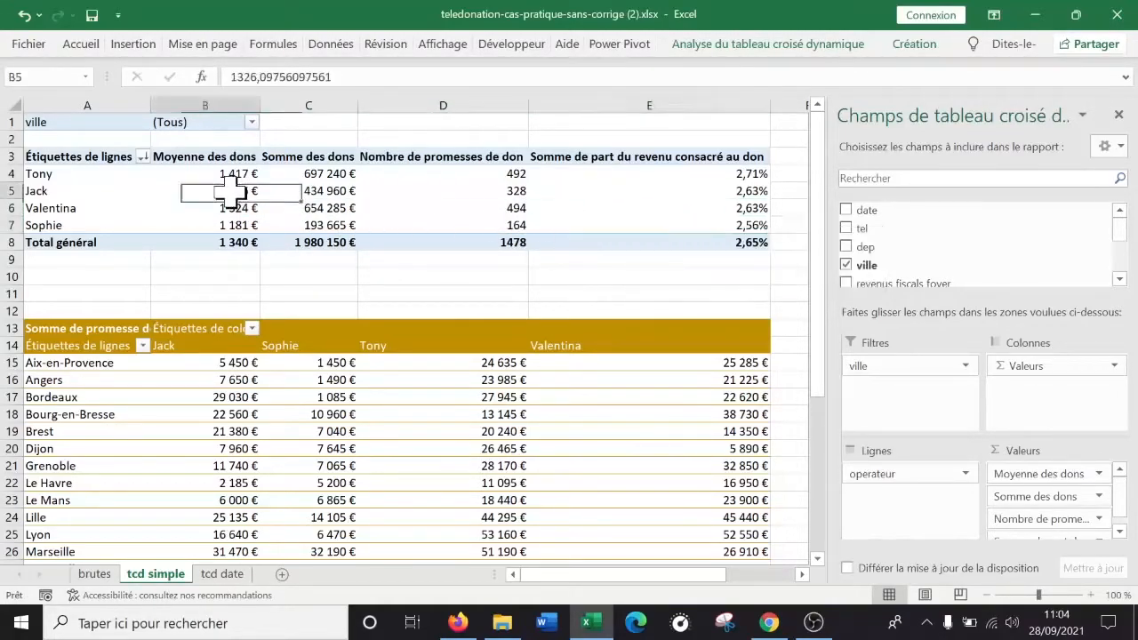
pyautogui.click(720, 46)
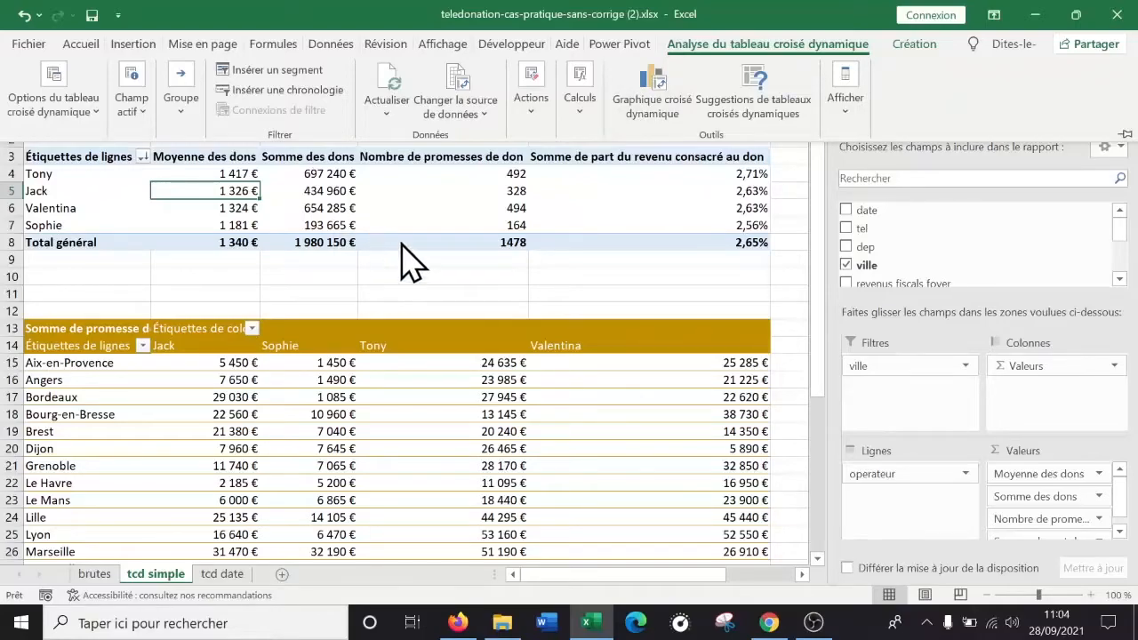
pyautogui.click(486, 119)
pyautogui.click(543, 272)
pyautogui.click(418, 205)
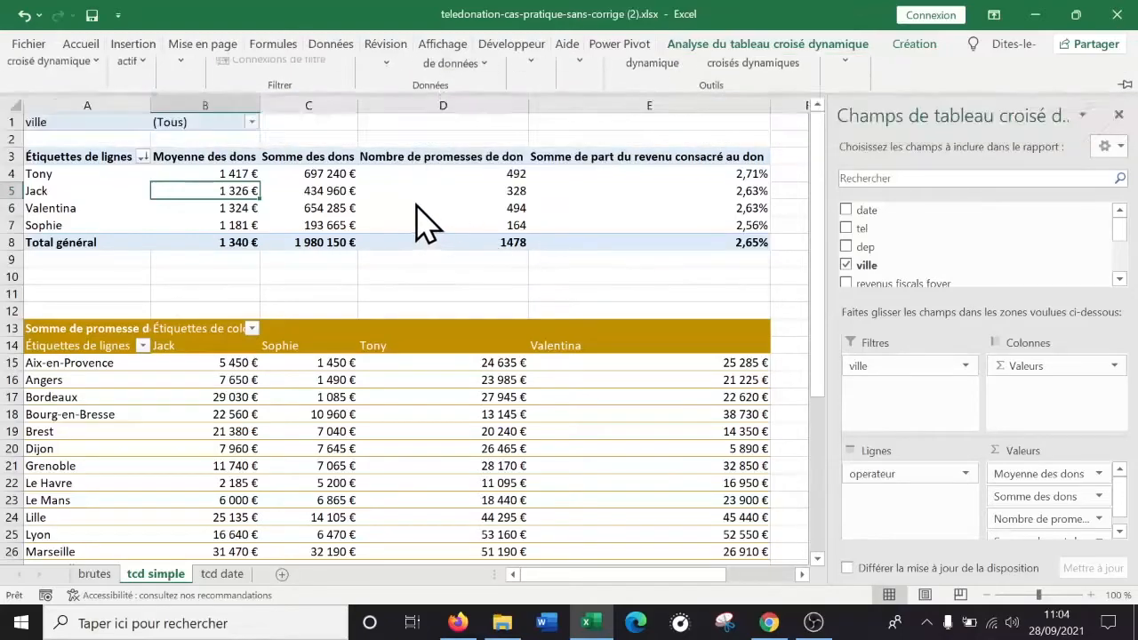
# Check the last filled row of the brutes source data, then return to the tcd simple sheet
pyautogui.click(94, 575)
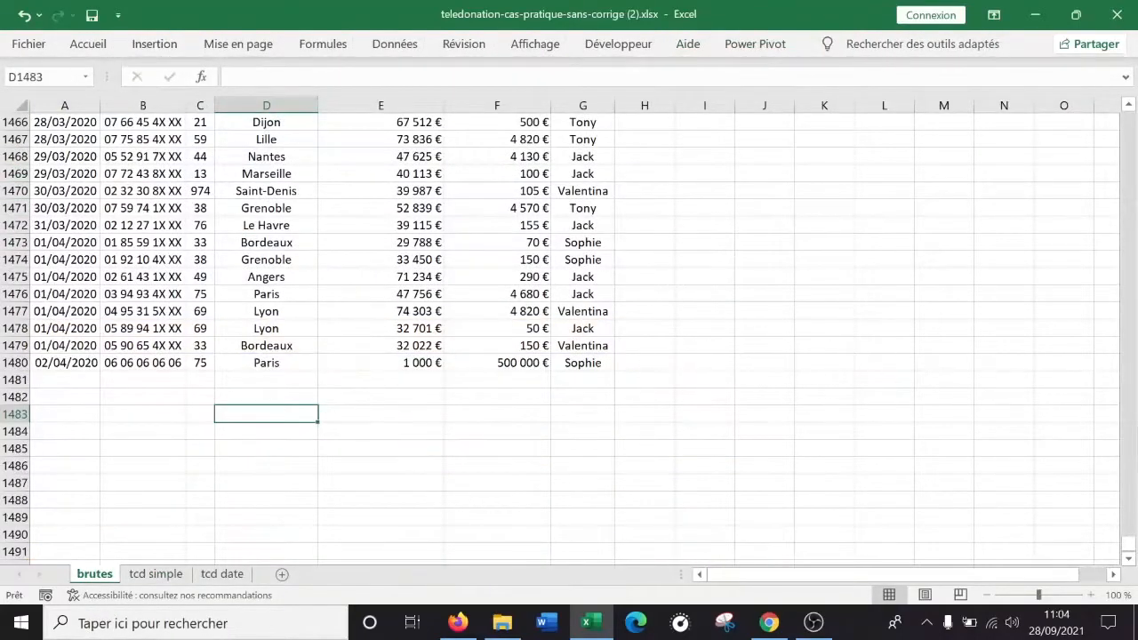
pyautogui.moveTo(1129, 546); pyautogui.dragTo(1097, 543)
pyautogui.scroll(-2, 1081, 230)
pyautogui.scroll(-7, 1048, 507)
pyautogui.scroll(2, 691, 391)
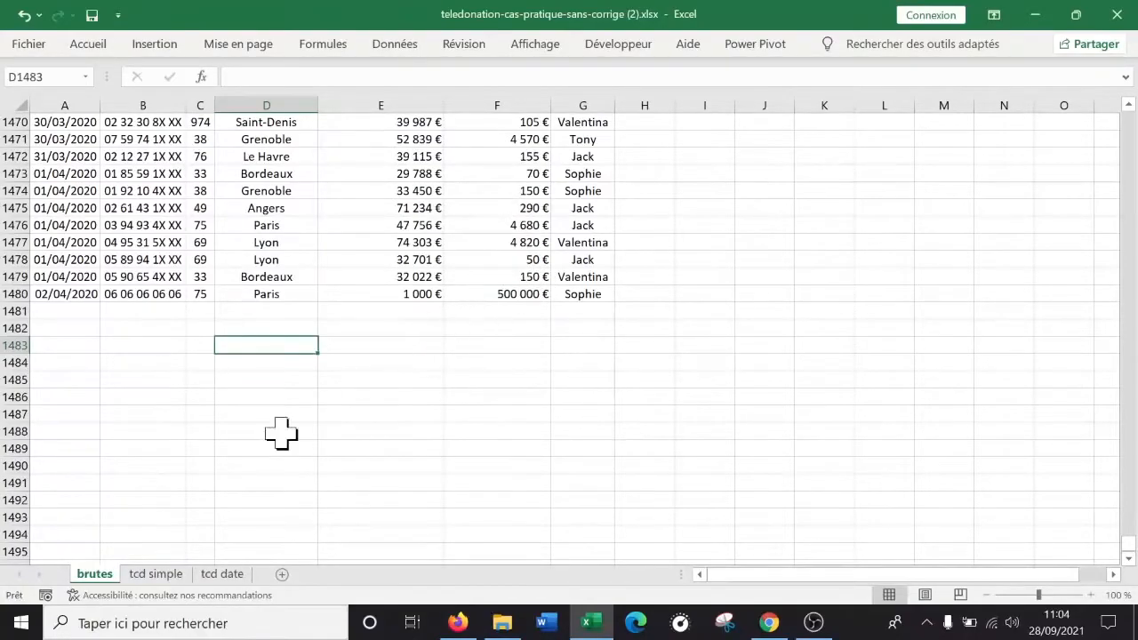
pyautogui.click(151, 573)
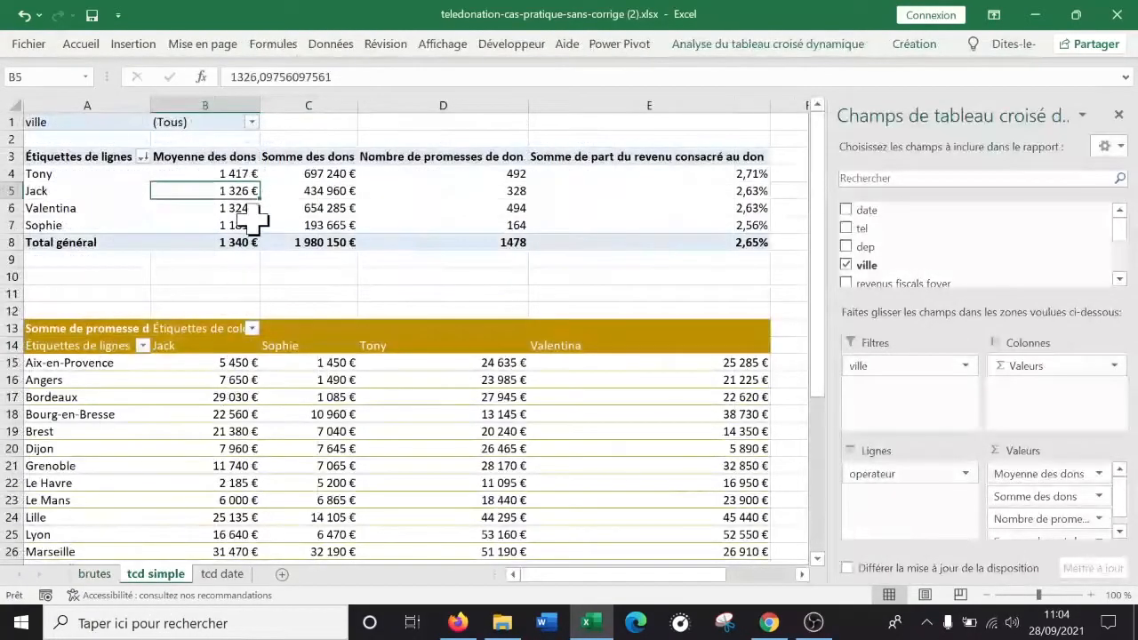
pyautogui.click(307, 208)
pyautogui.click(311, 414)
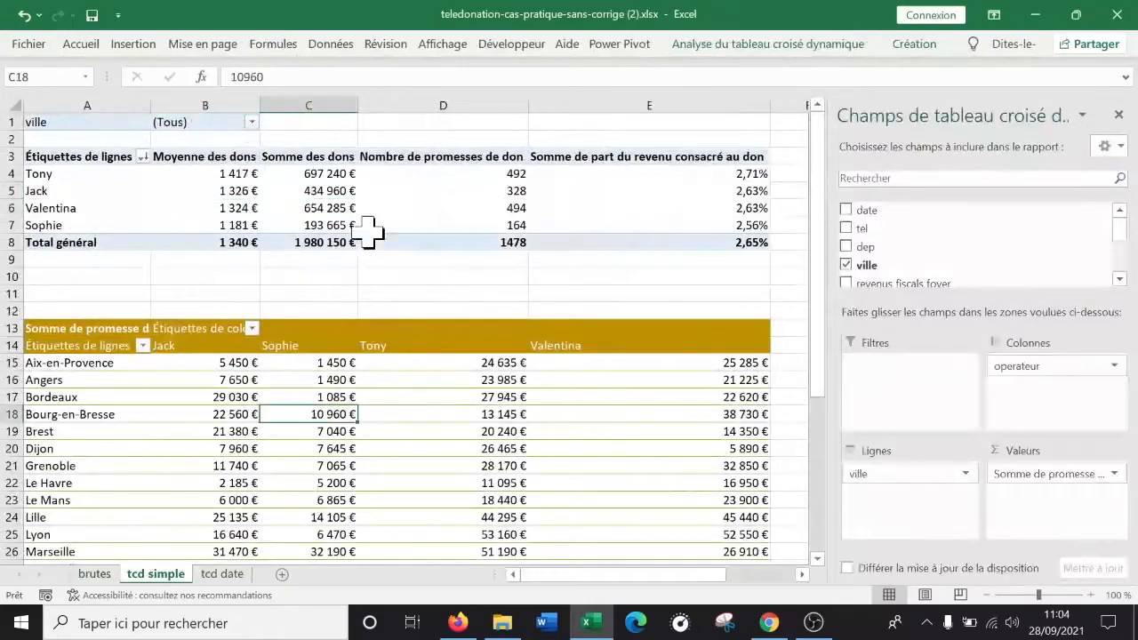
pyautogui.click(382, 192)
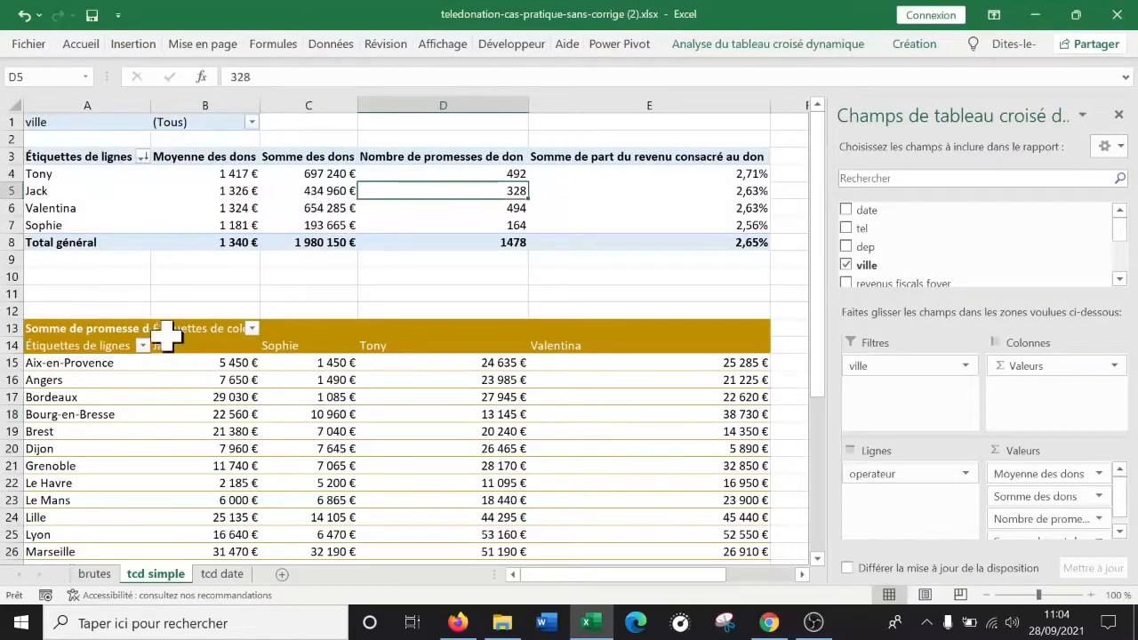
pyautogui.click(459, 449)
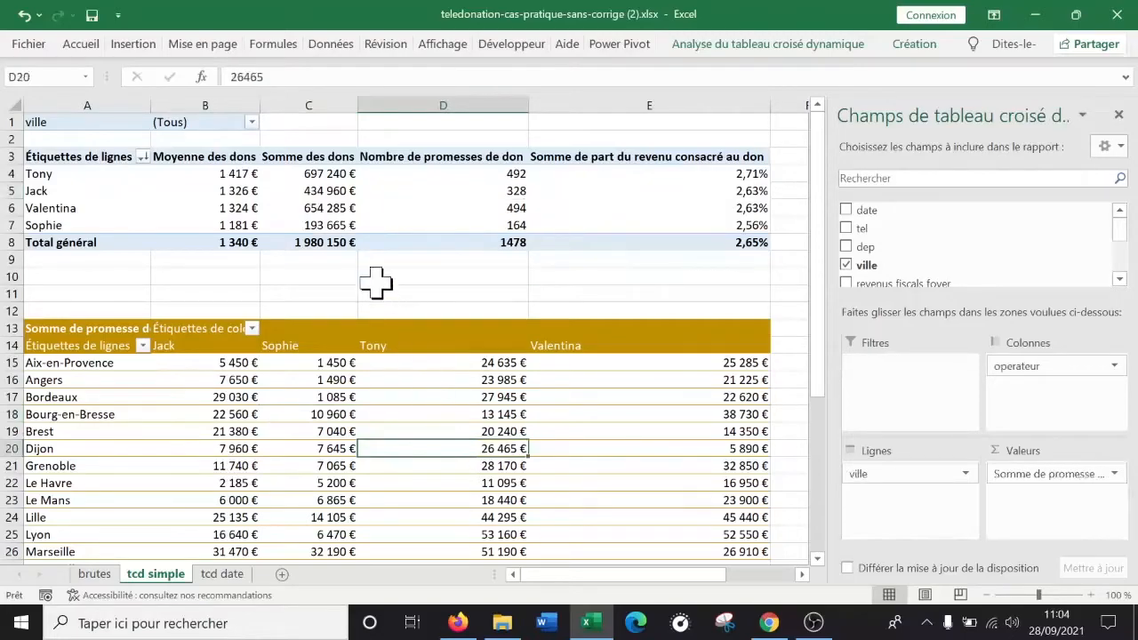
# Change the data source of the upper tcd simple pivot table to brutes!$A$1:$G$1480
pyautogui.click(327, 191)
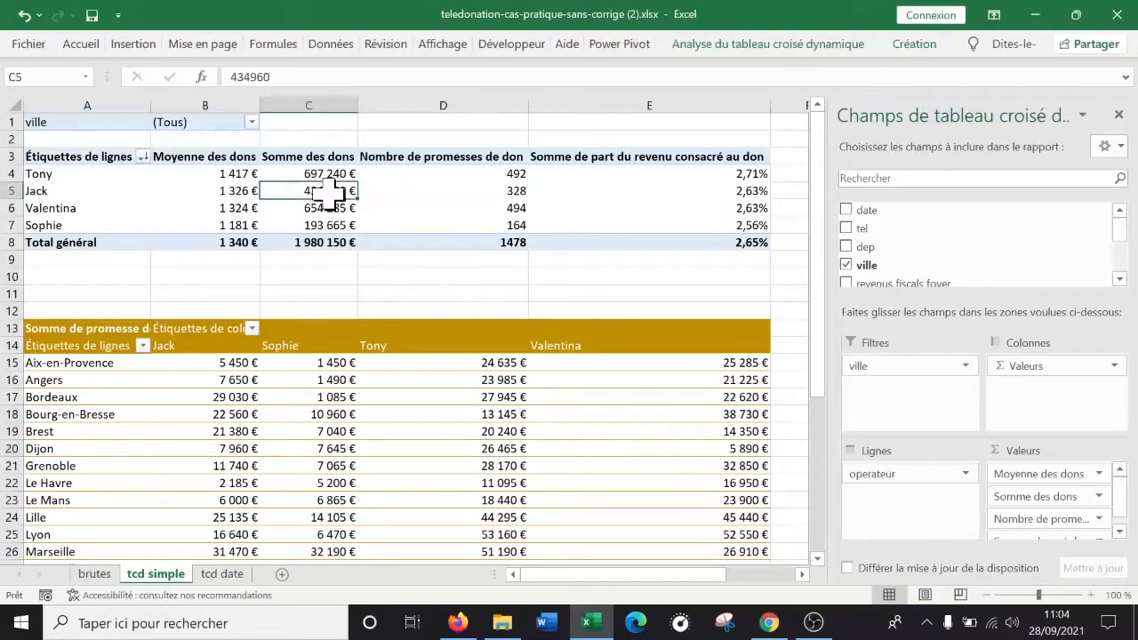
pyautogui.click(756, 46)
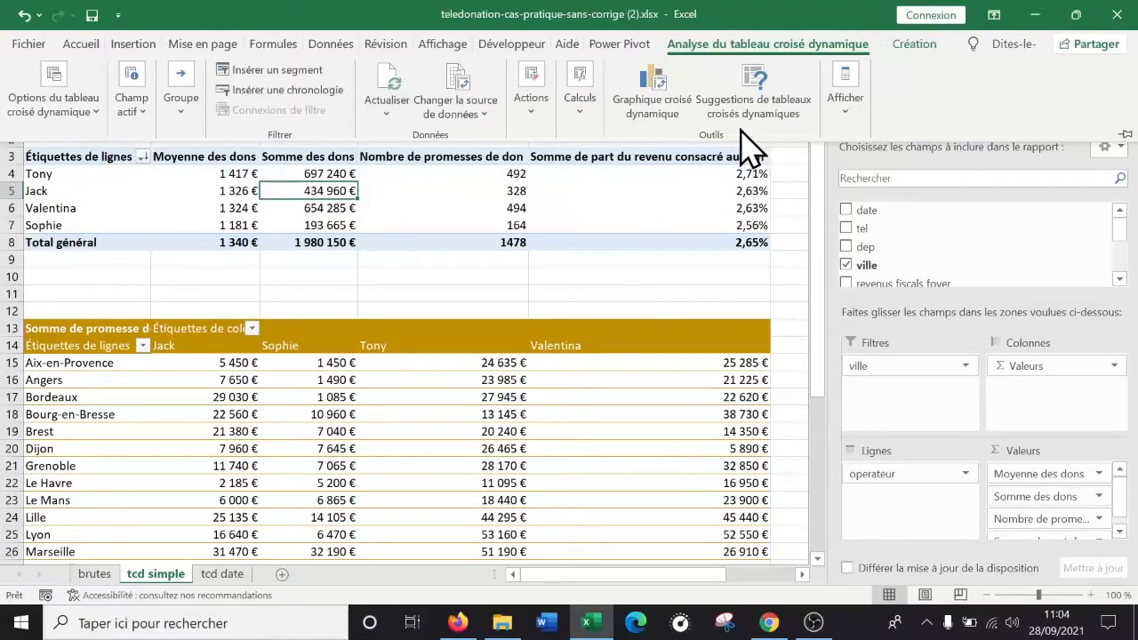
pyautogui.click(489, 122)
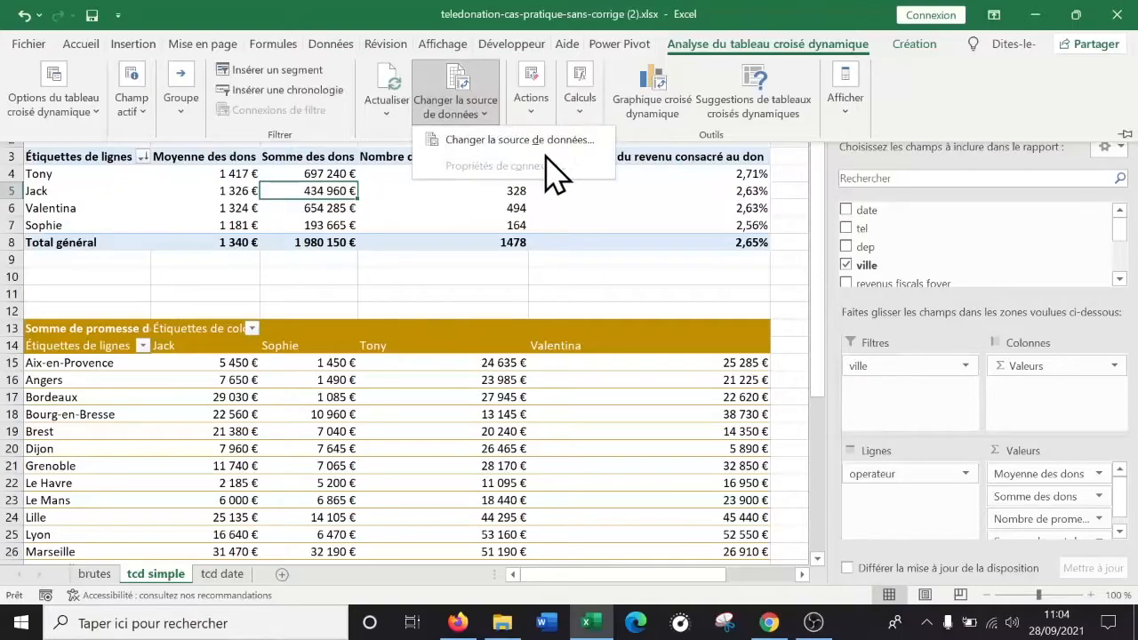
pyautogui.click(525, 143)
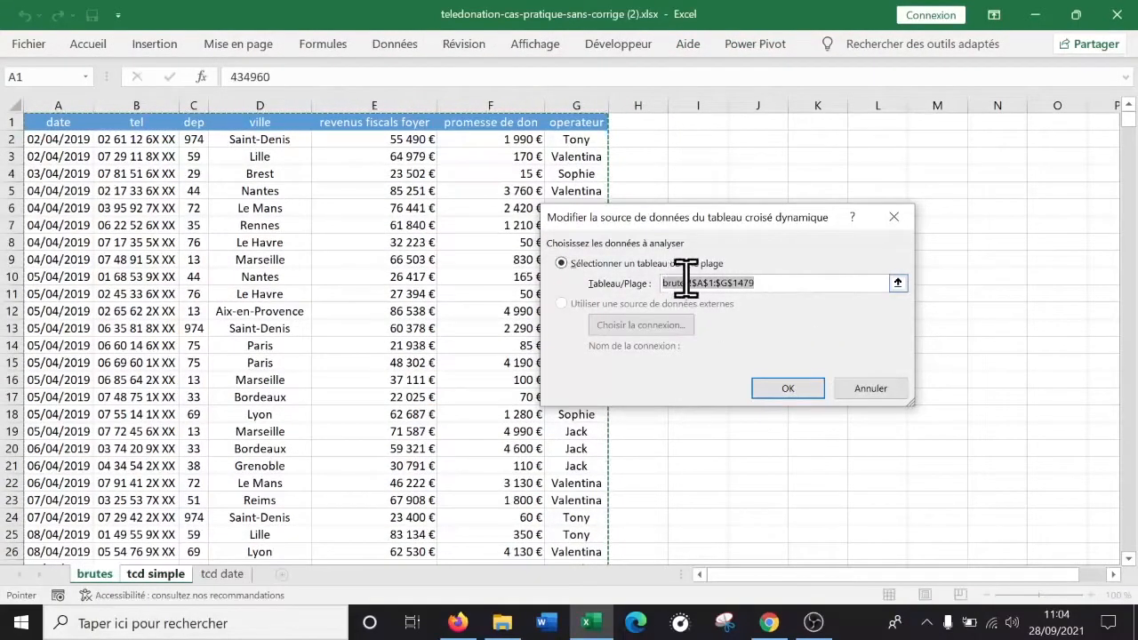
pyautogui.click(769, 285)
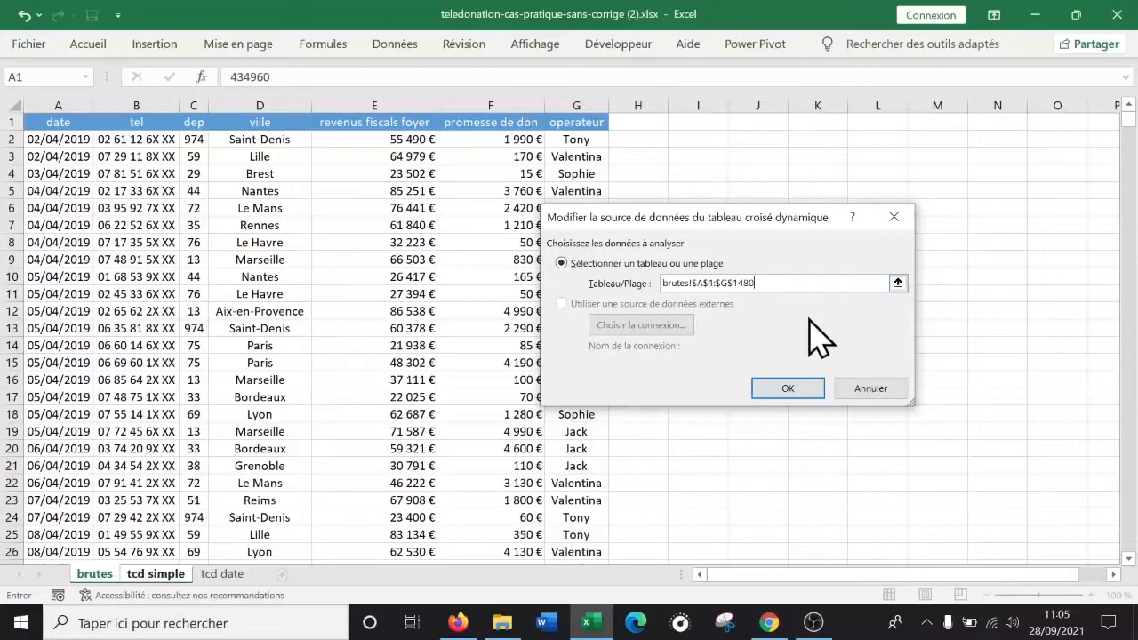
pyautogui.click(790, 388)
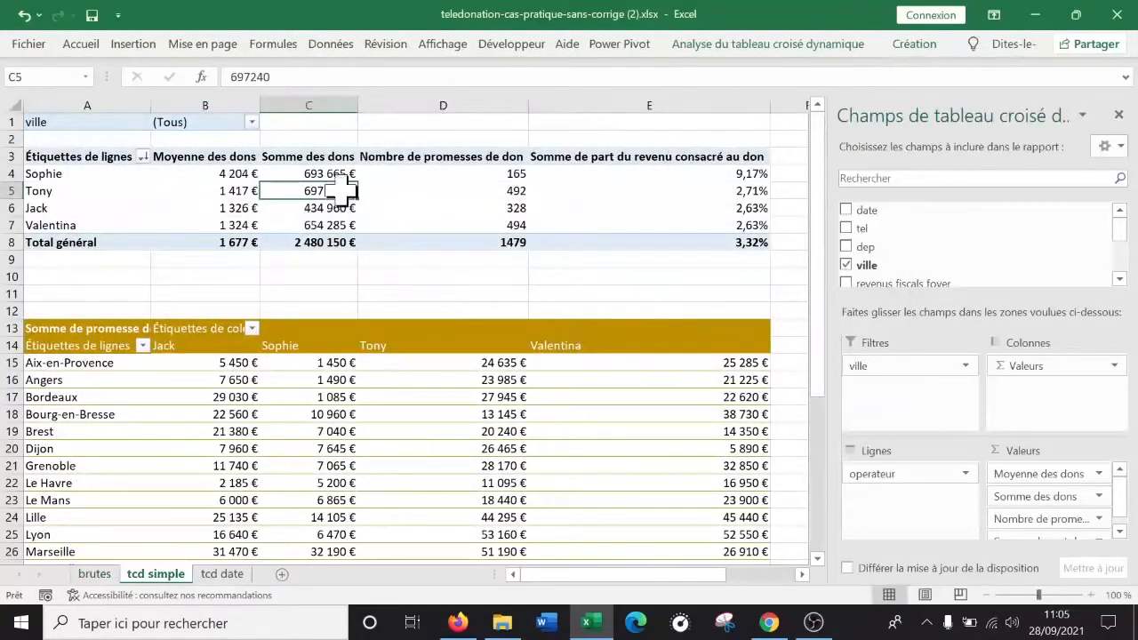
# Compare the donation sums per operator in the upper pivot table with the lower pivot table's Total général row
pyautogui.moveTo(341, 178)
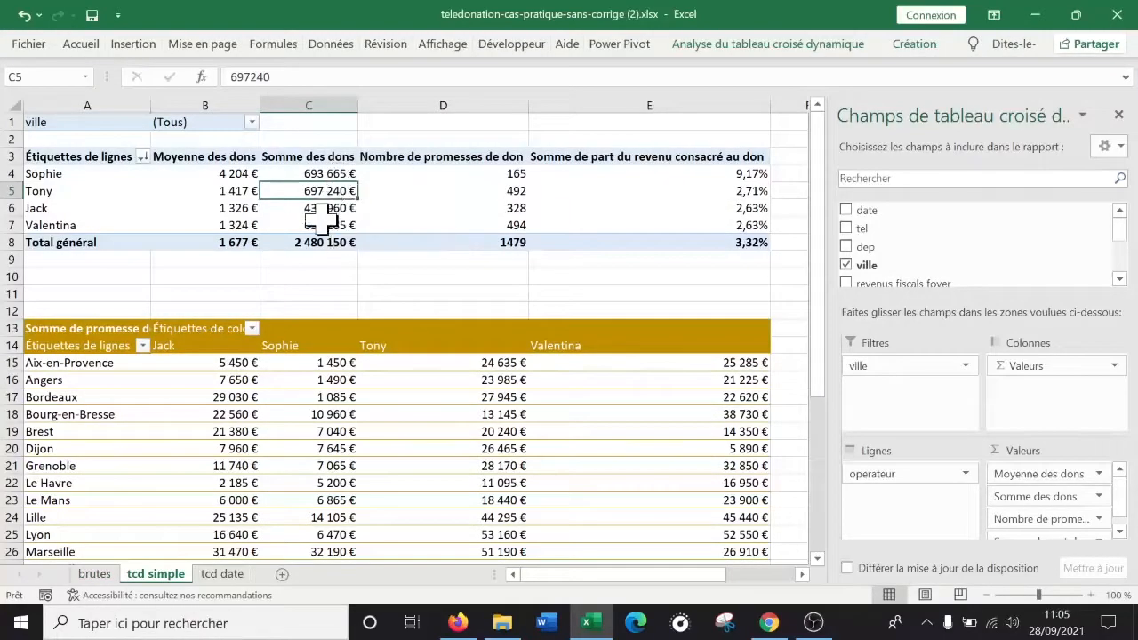
pyautogui.click(404, 451)
pyautogui.click(306, 191)
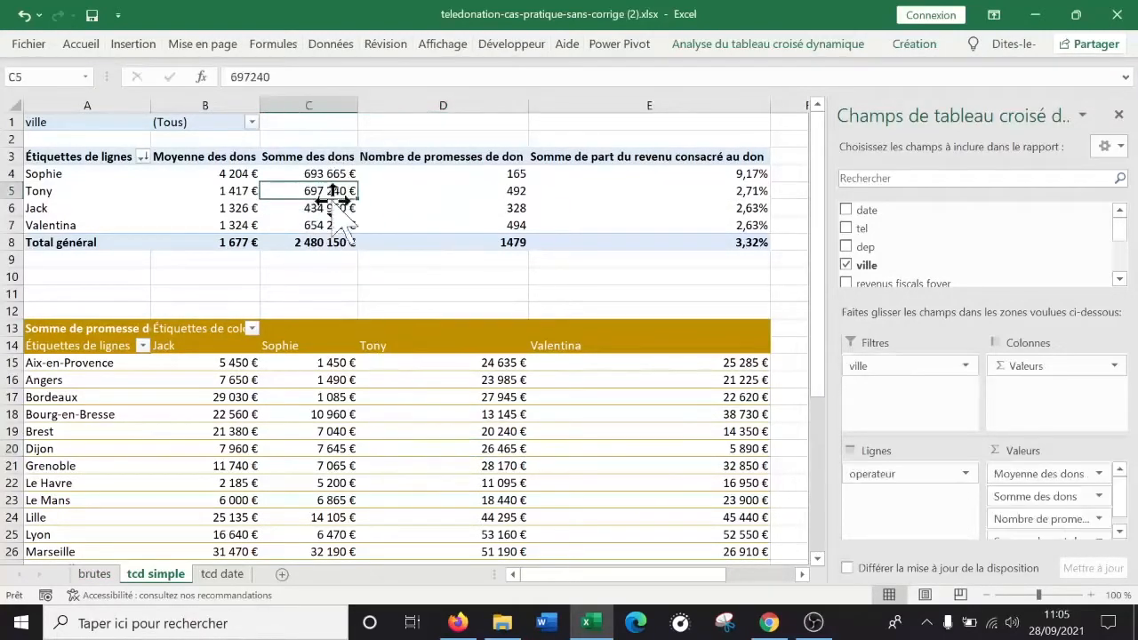
pyautogui.scroll(-9, 463, 330)
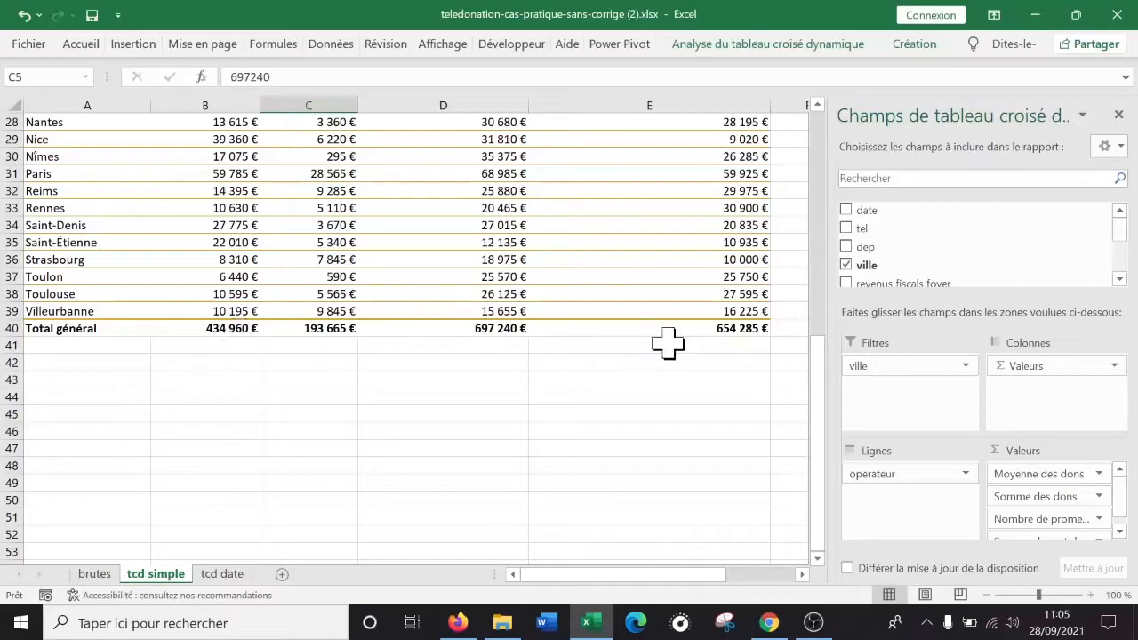
pyautogui.scroll(1, 675, 347)
pyautogui.moveTo(725, 575); pyautogui.dragTo(658, 578)
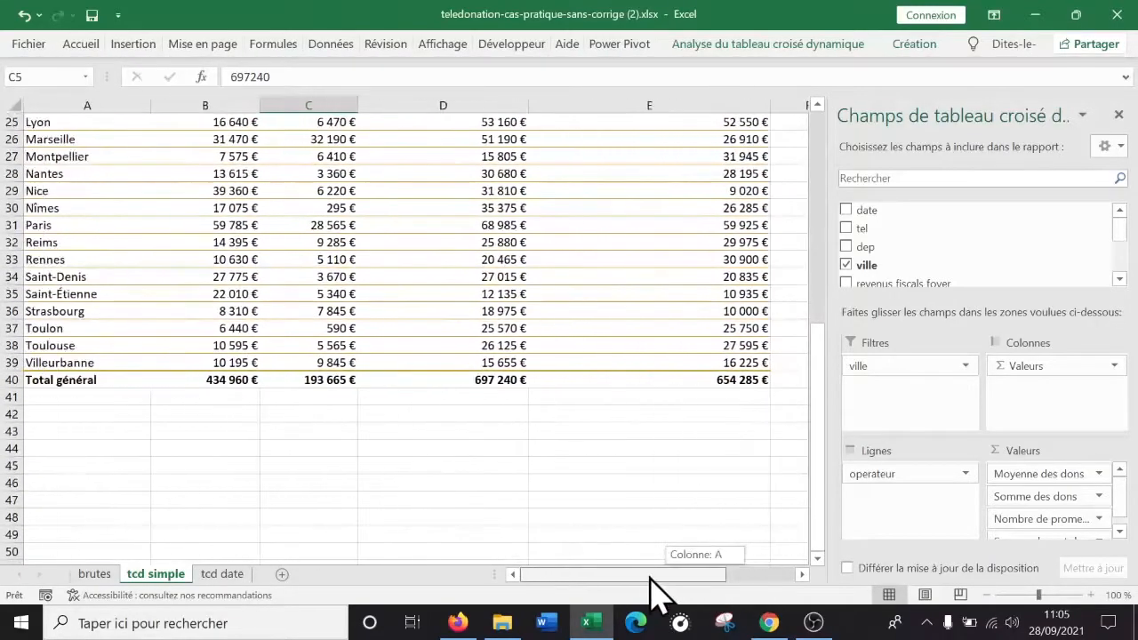
pyautogui.scroll(8, 345, 424)
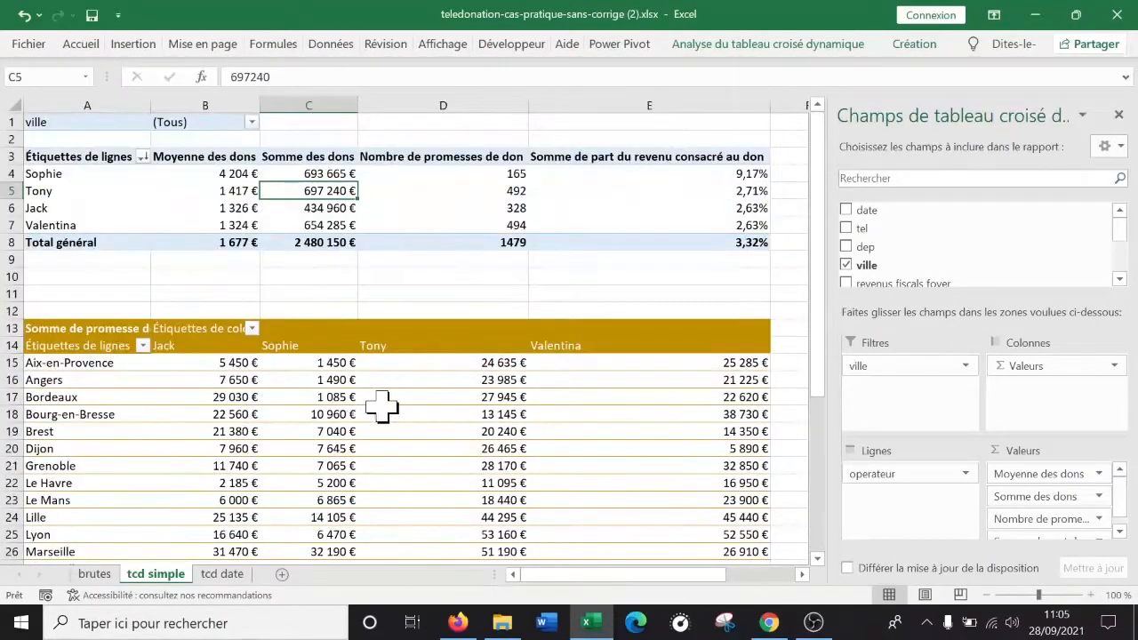
pyautogui.scroll(-8, 382, 406)
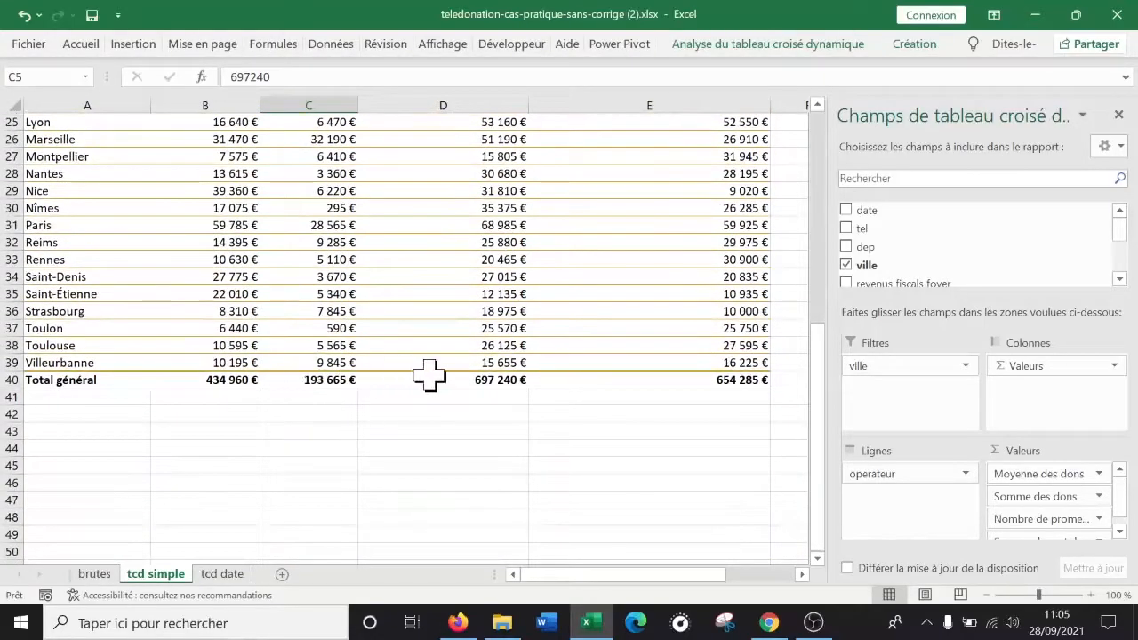
pyautogui.scroll(8, 536, 379)
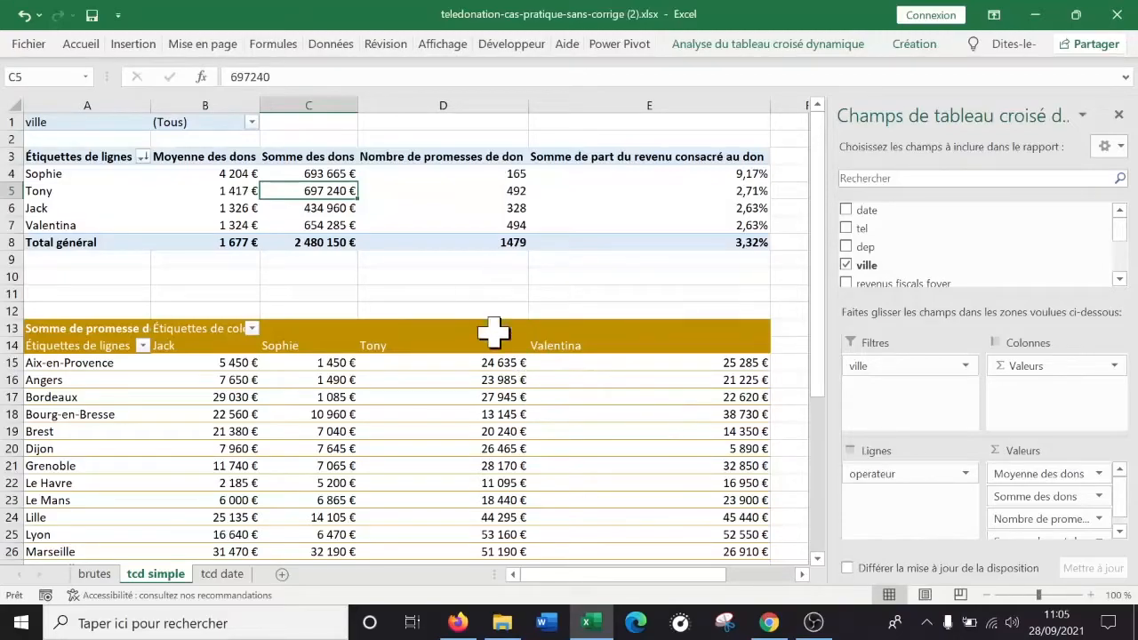
pyautogui.click(373, 466)
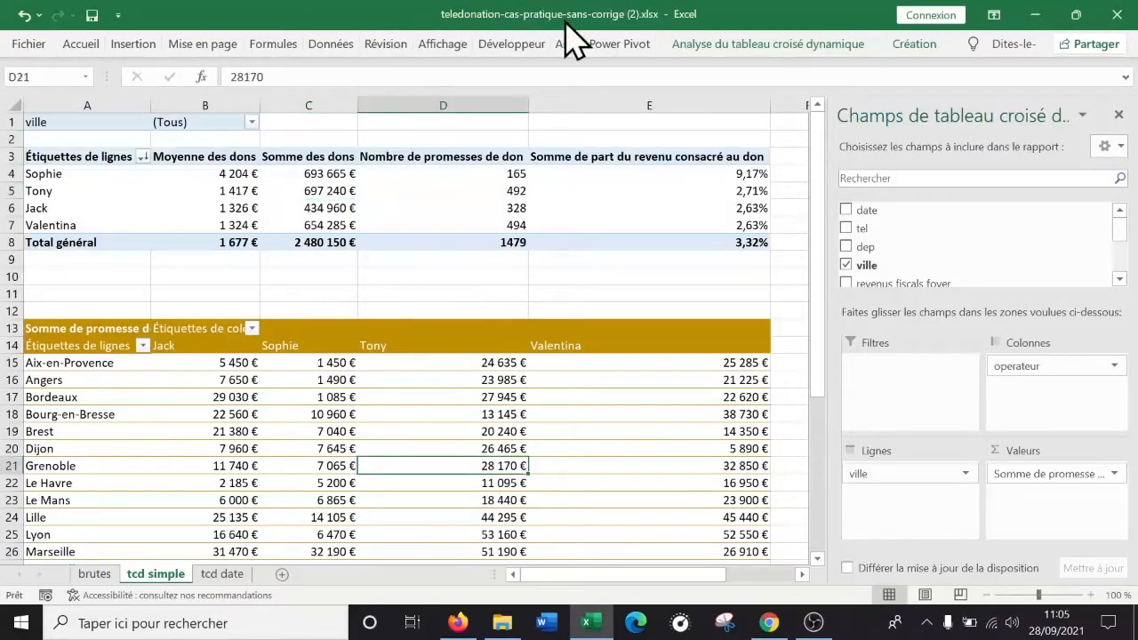
pyautogui.click(524, 46)
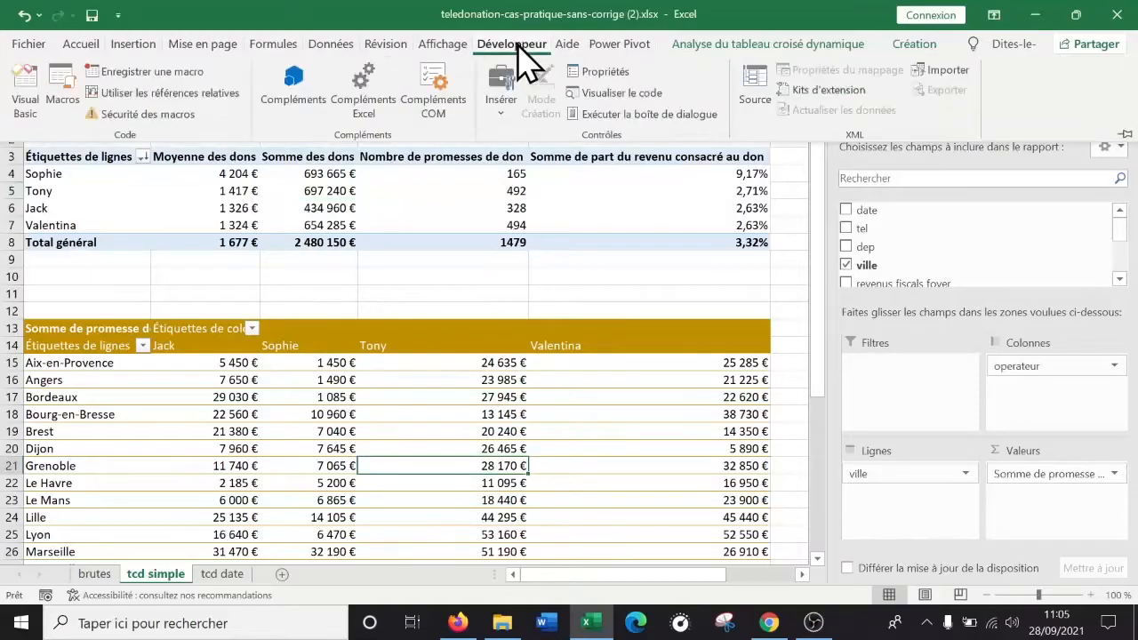
pyautogui.click(615, 49)
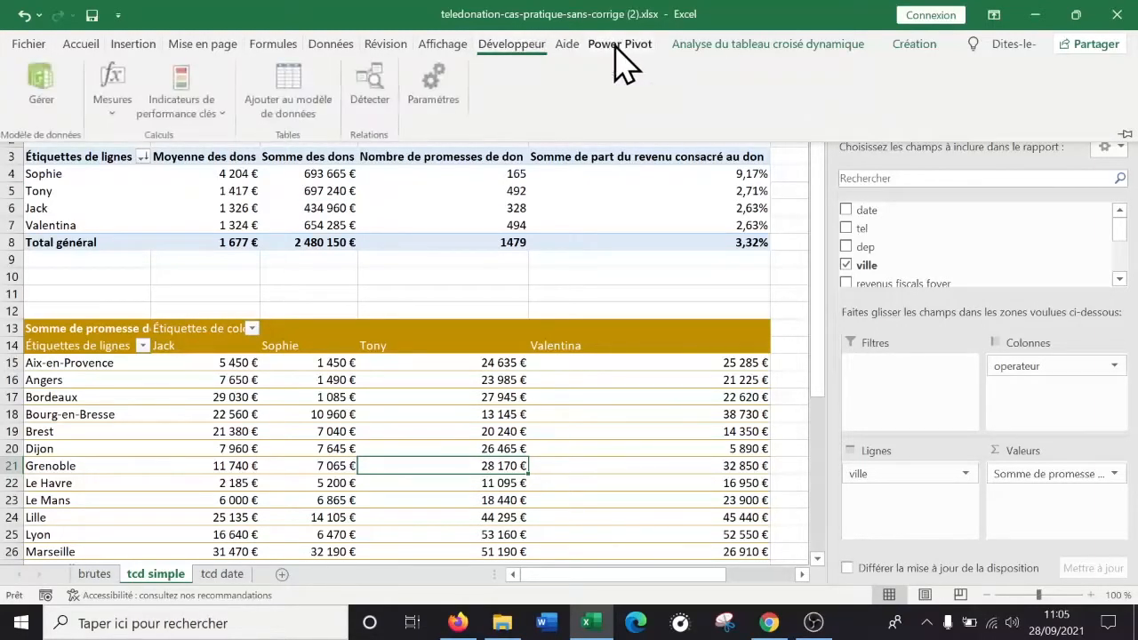
pyautogui.click(523, 49)
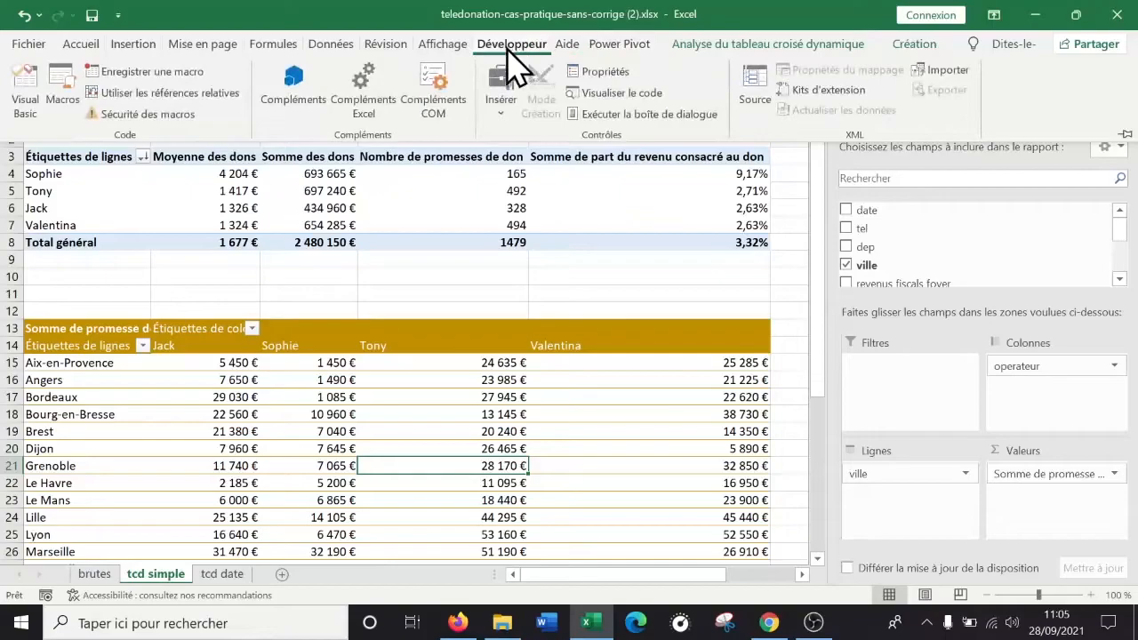
pyautogui.click(259, 451)
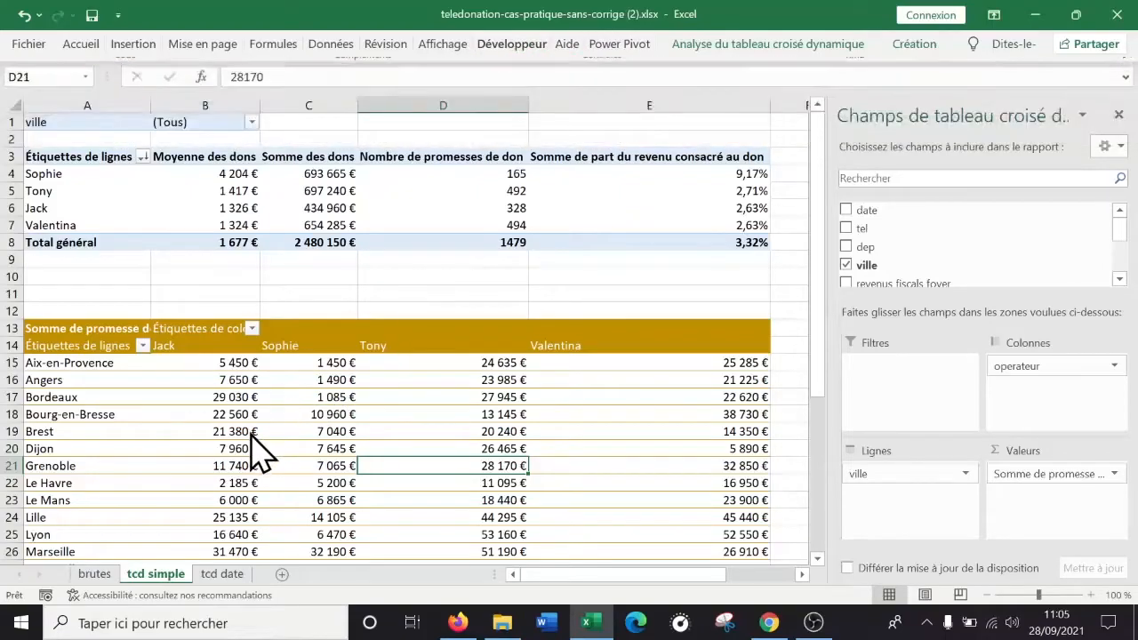
pyautogui.click(130, 192)
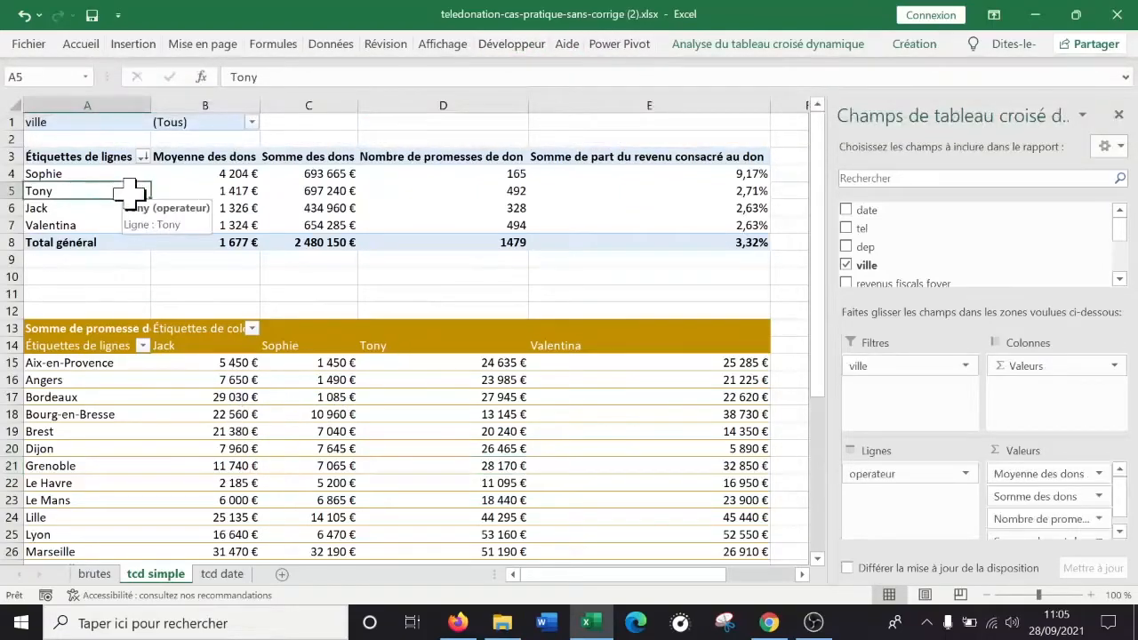
pyautogui.click(544, 450)
pyautogui.click(606, 224)
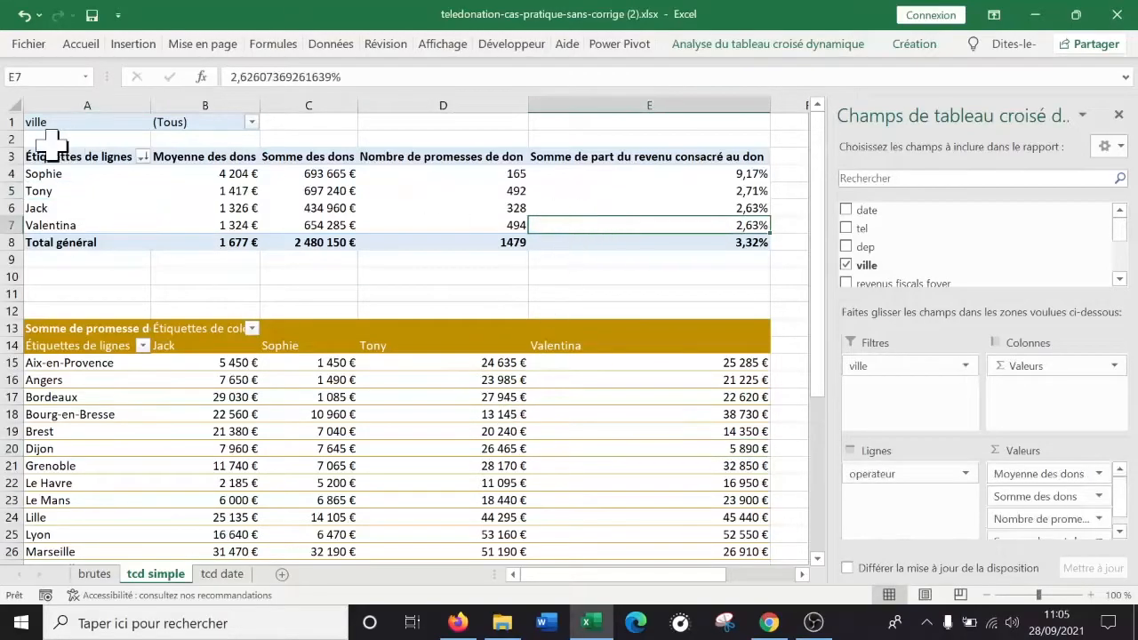
# Compare the operator figures and field layouts of the upper and lower pivot tables on the tcd simple sheet
pyautogui.click(6, 175)
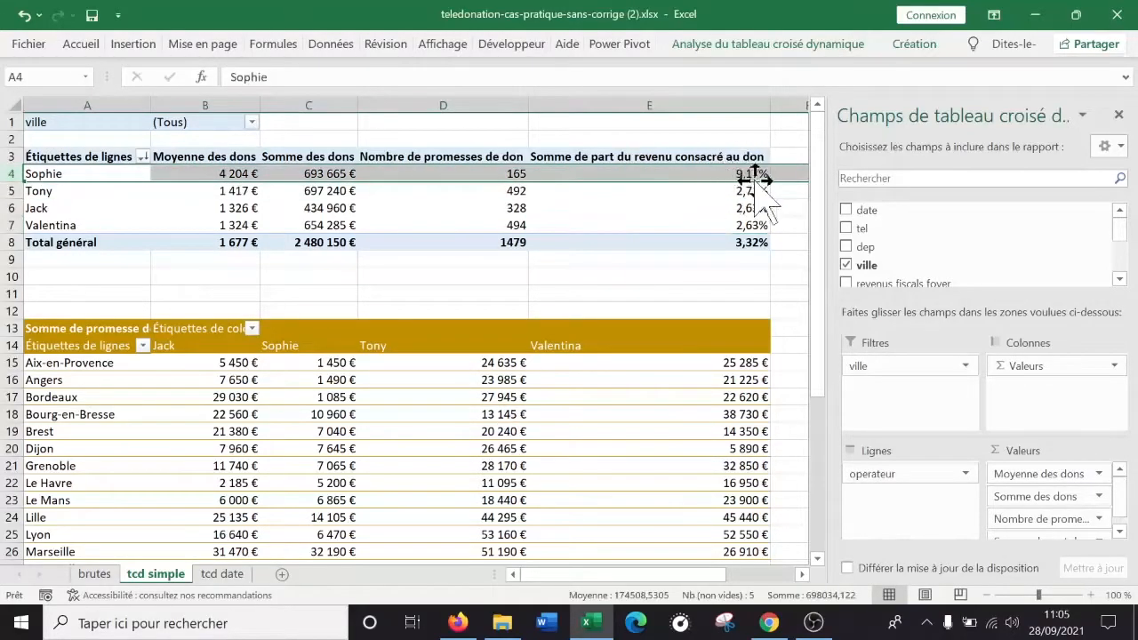
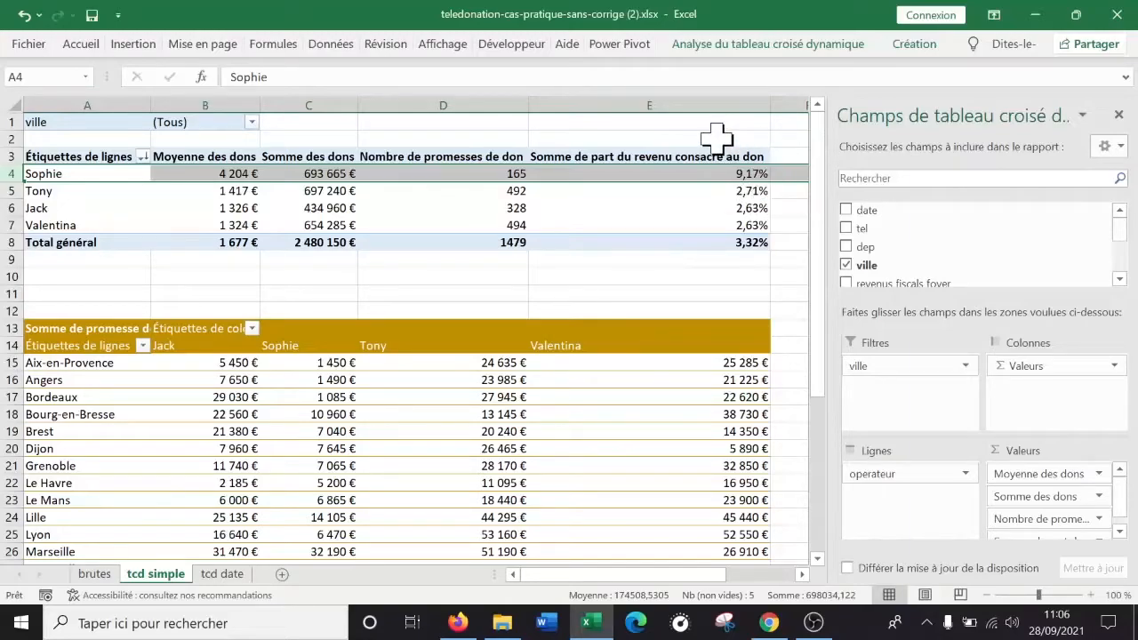
pyautogui.click(586, 210)
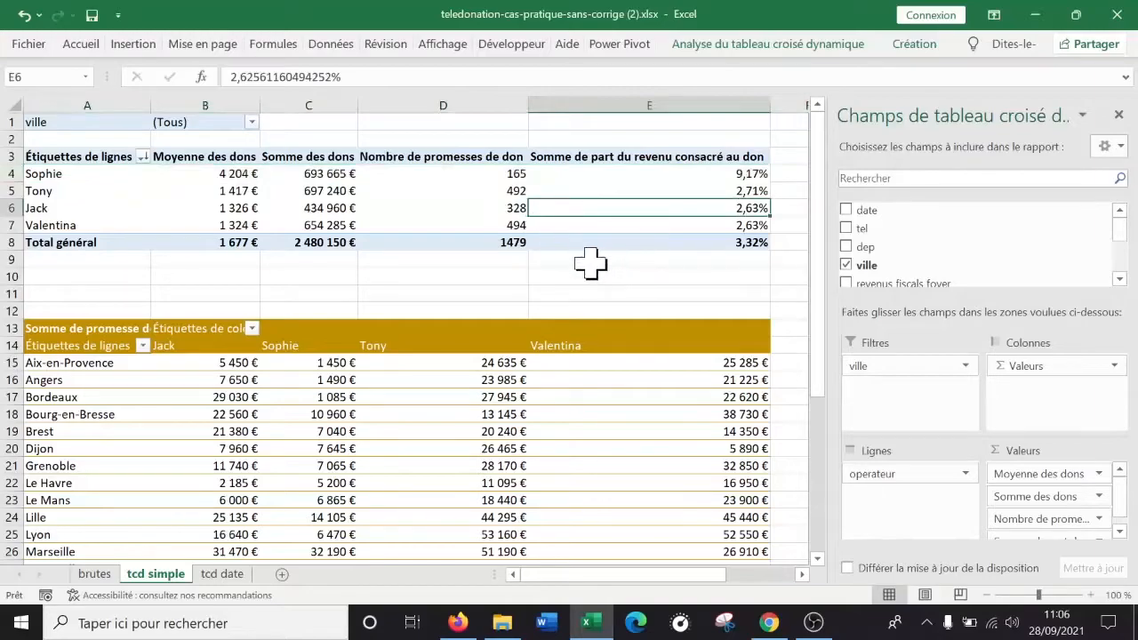
pyautogui.click(459, 204)
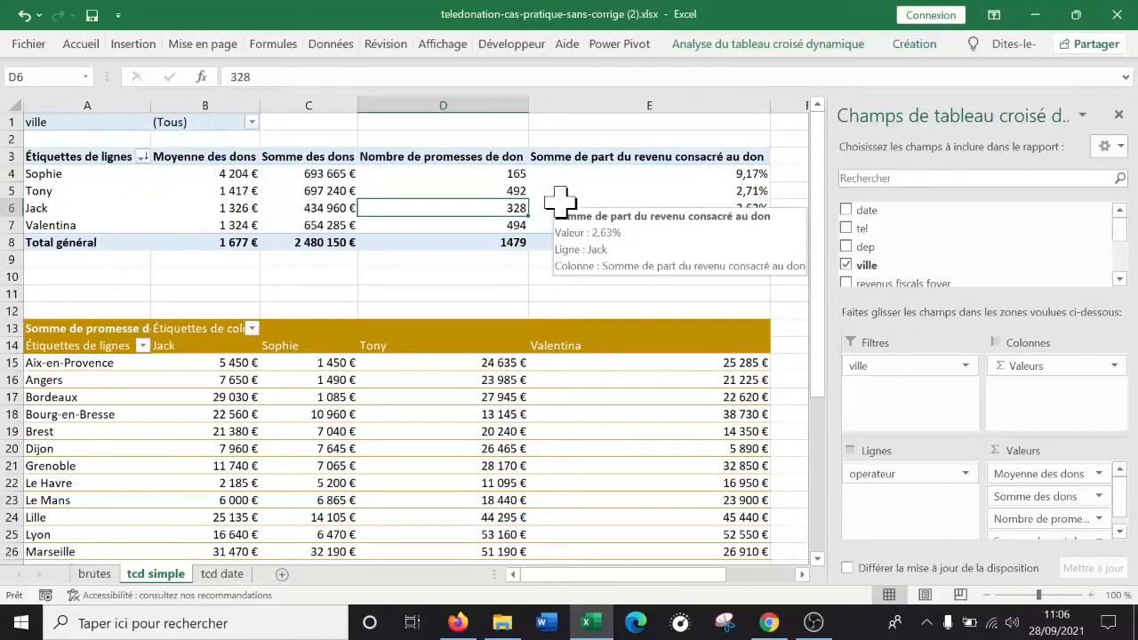
pyautogui.click(368, 467)
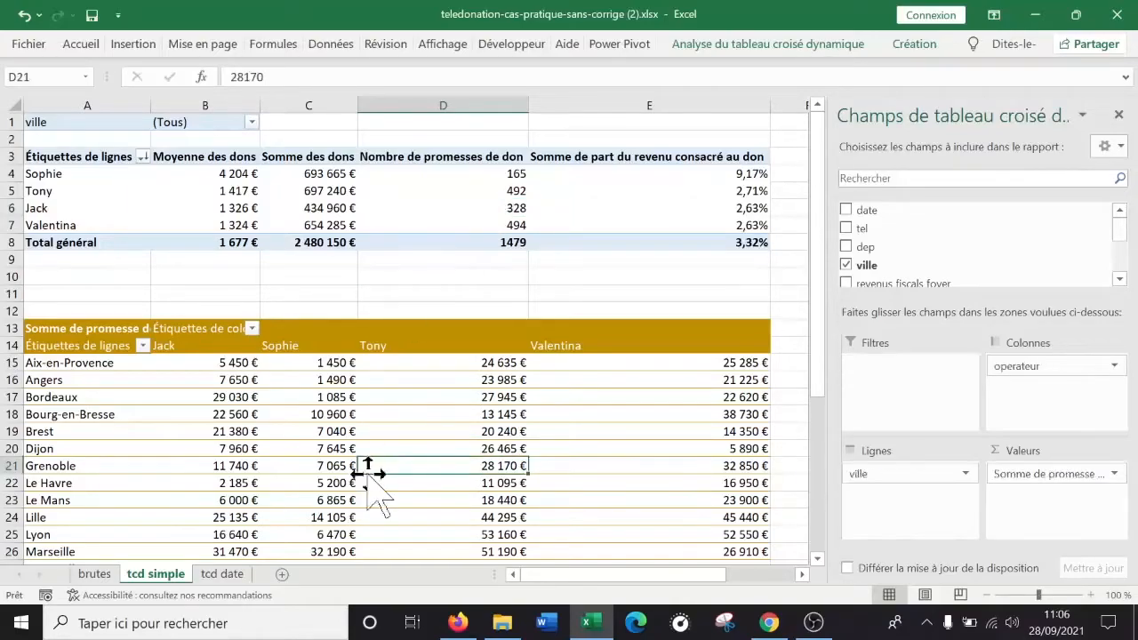
pyautogui.click(226, 210)
pyautogui.click(222, 466)
pyautogui.click(302, 174)
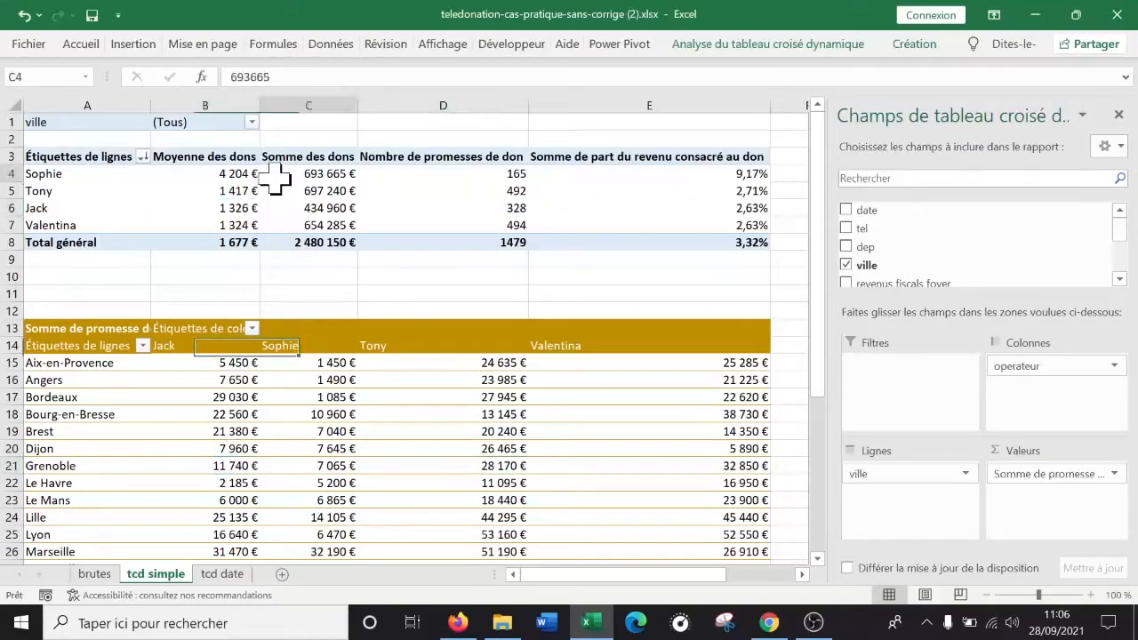
pyautogui.click(430, 466)
pyautogui.click(573, 227)
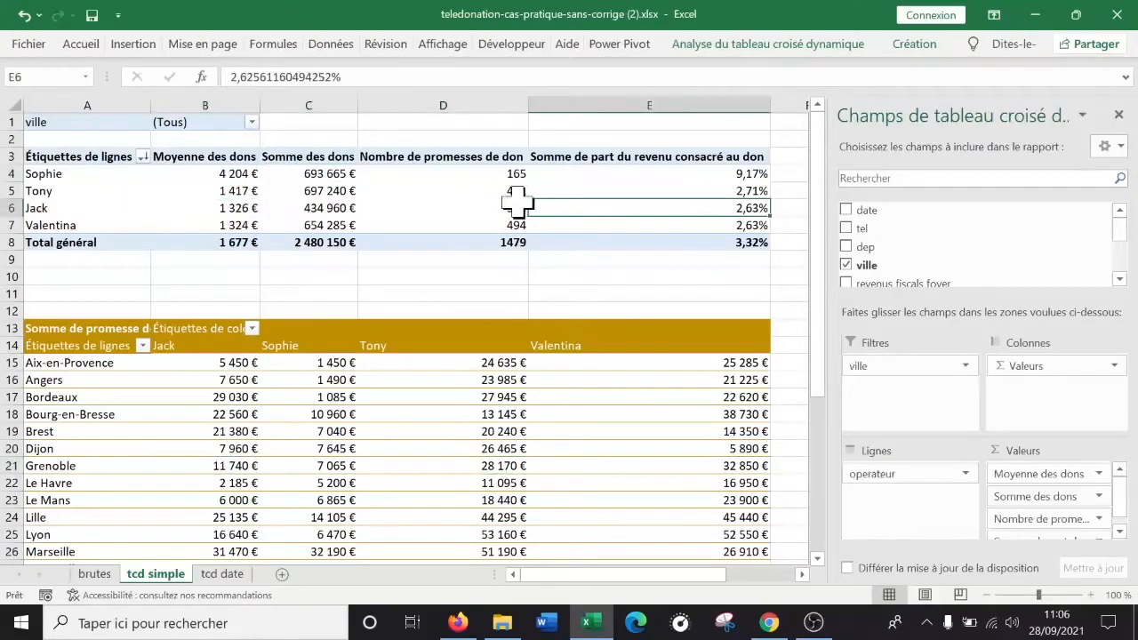
pyautogui.click(341, 412)
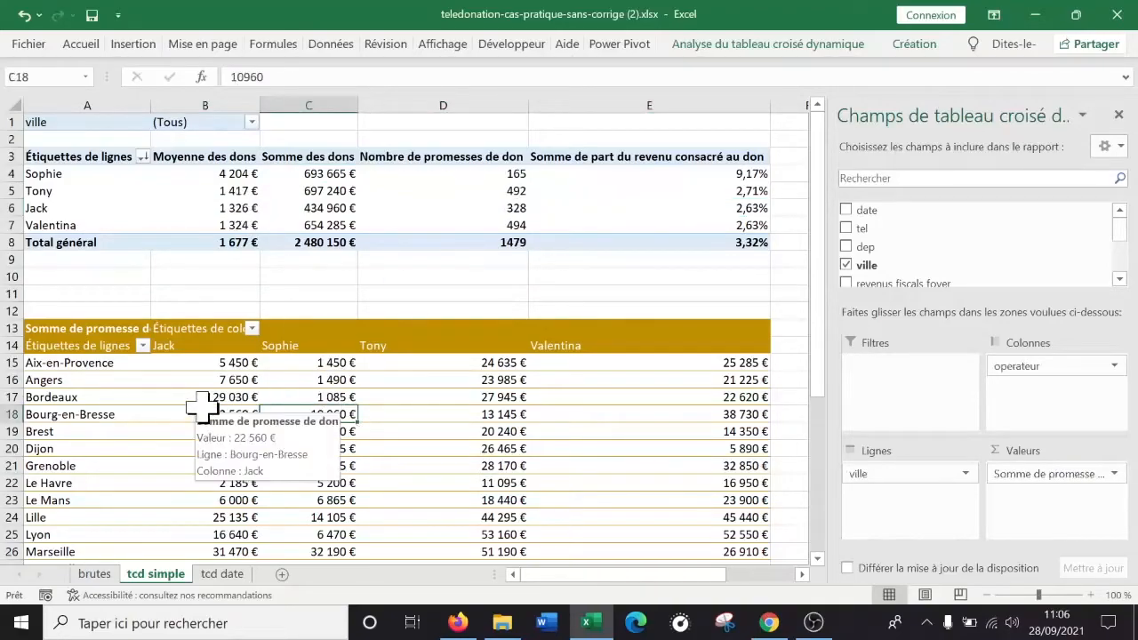
pyautogui.click(327, 448)
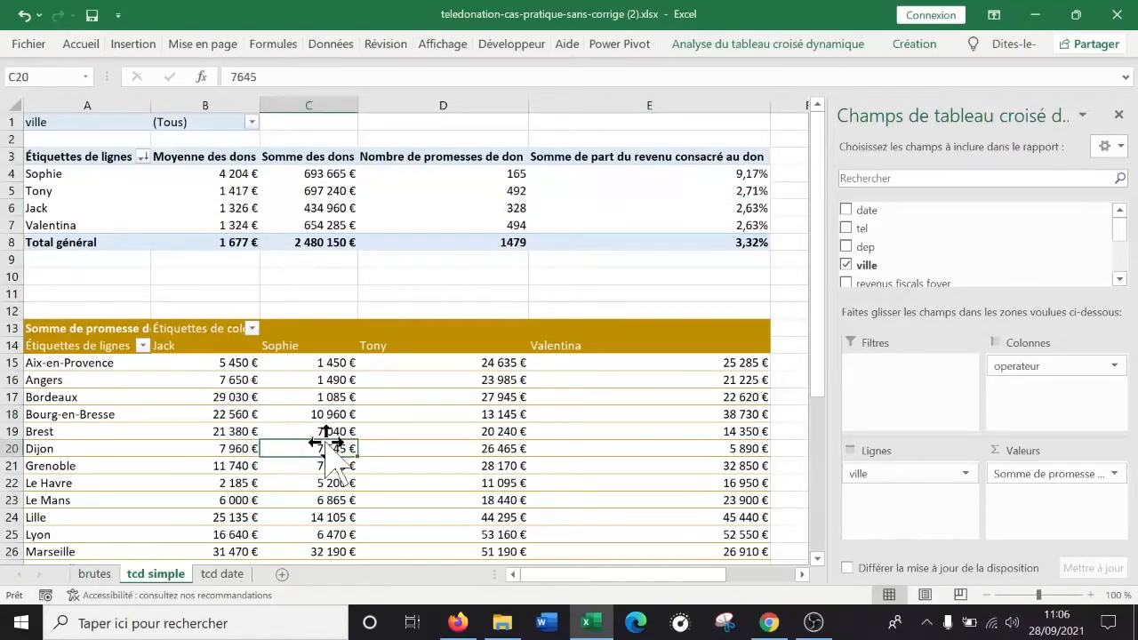
# Select the whole data range on the brutes sheet and examine the Tableau command for it without applying it
pyautogui.click(95, 574)
pyautogui.click(235, 309)
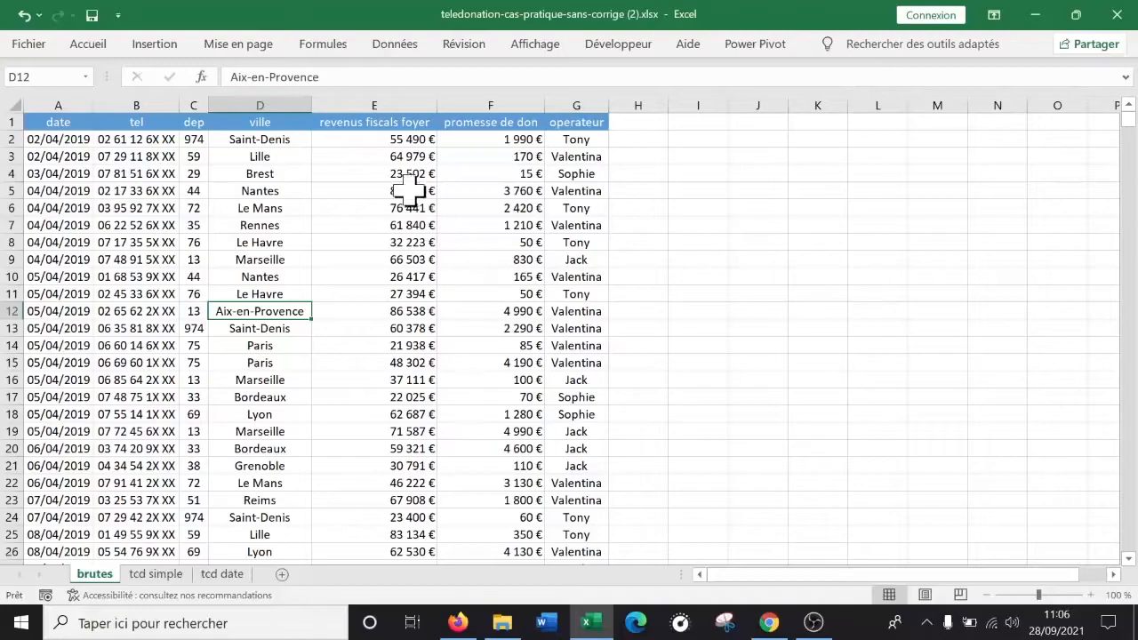
pyautogui.click(142, 210)
pyautogui.hotkey('ctrl', 'a')
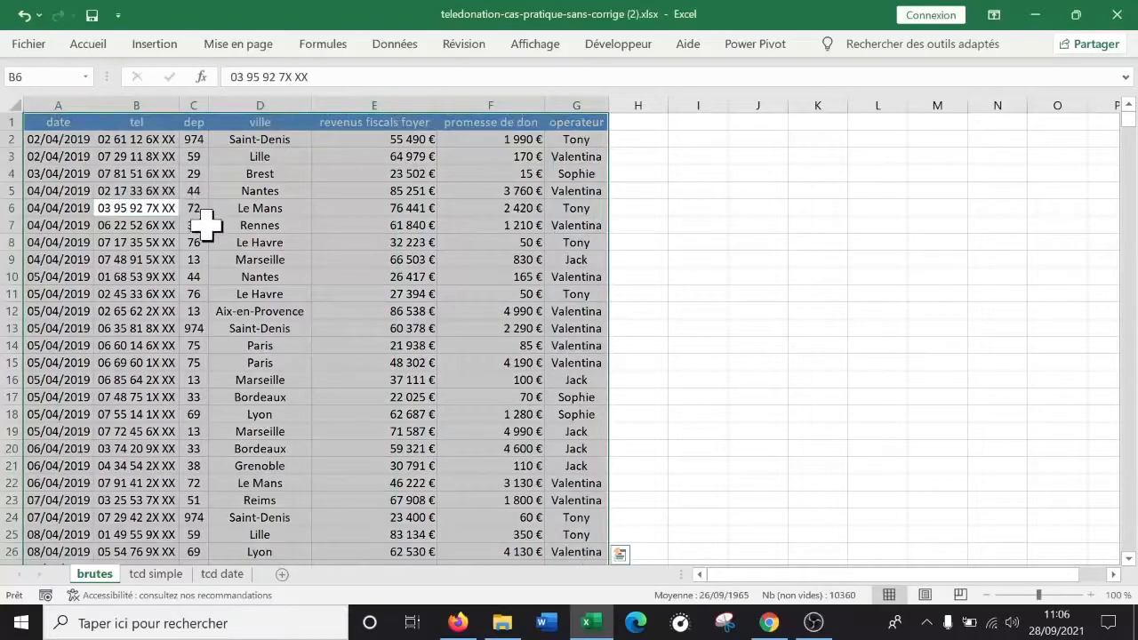
pyautogui.click(155, 44)
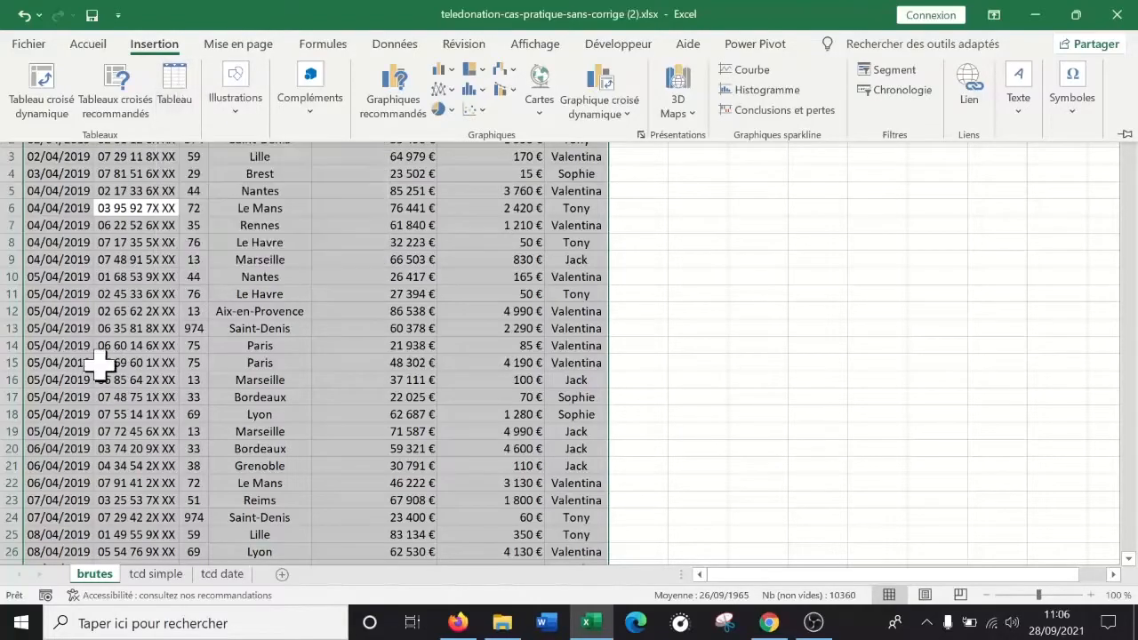
pyautogui.click(117, 259)
pyautogui.click(107, 227)
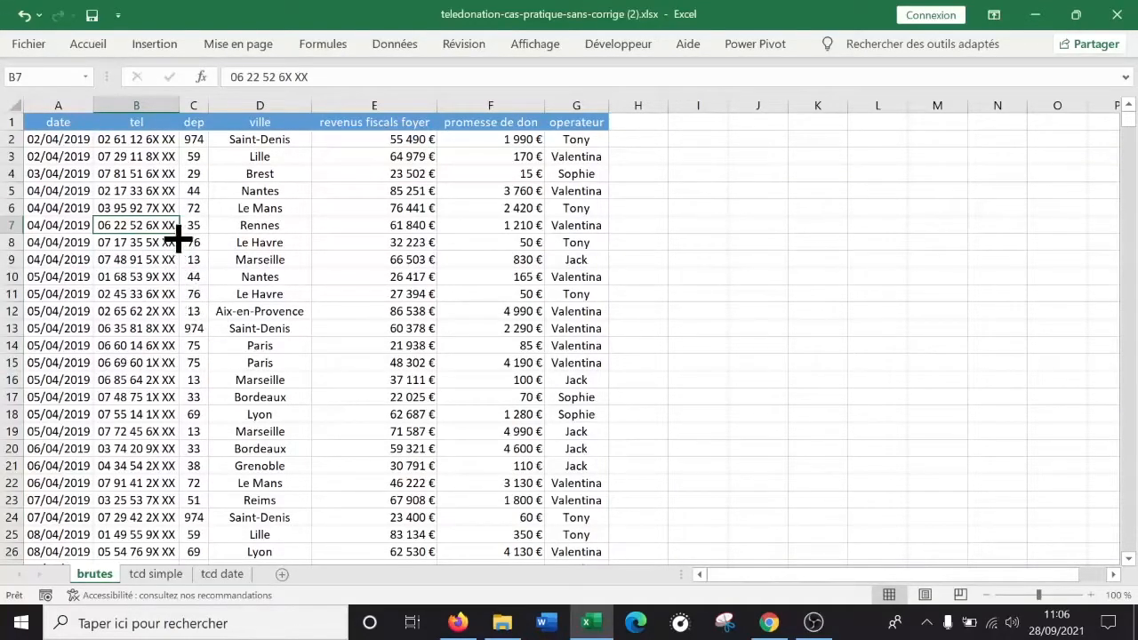
pyautogui.click(138, 208)
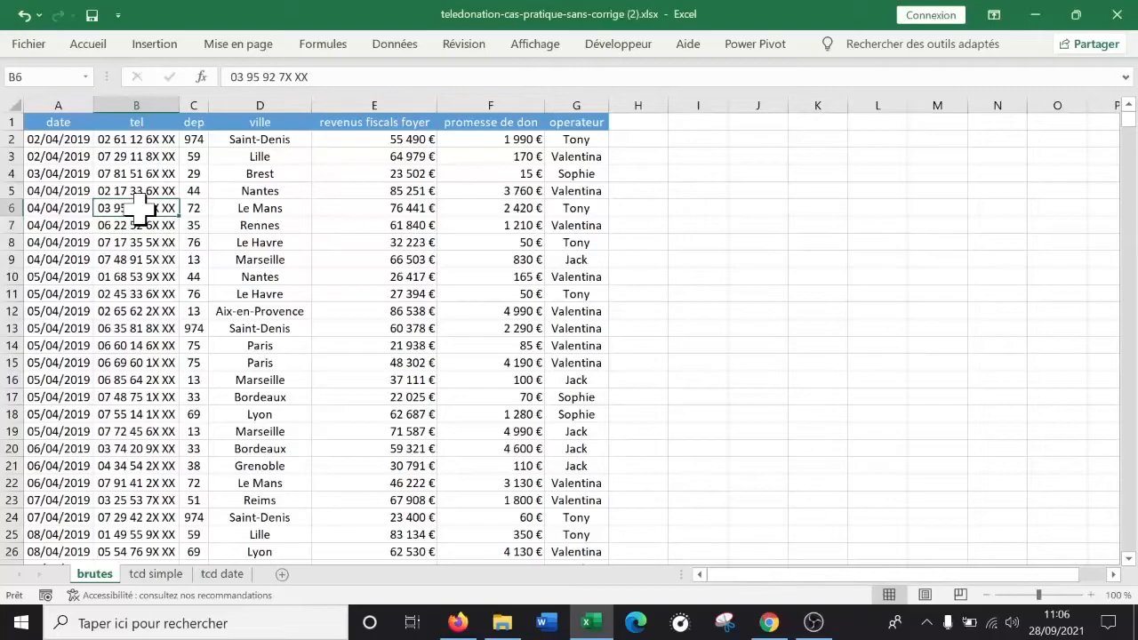
pyautogui.hotkey('ctrl', 'a')
pyautogui.click(156, 45)
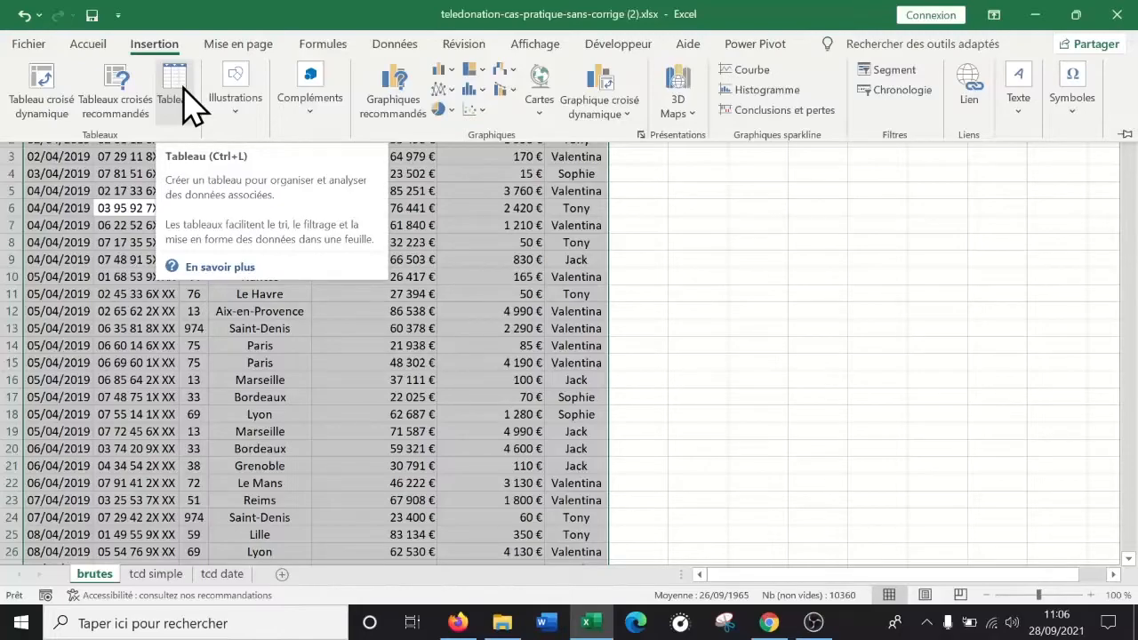
pyautogui.click(105, 160)
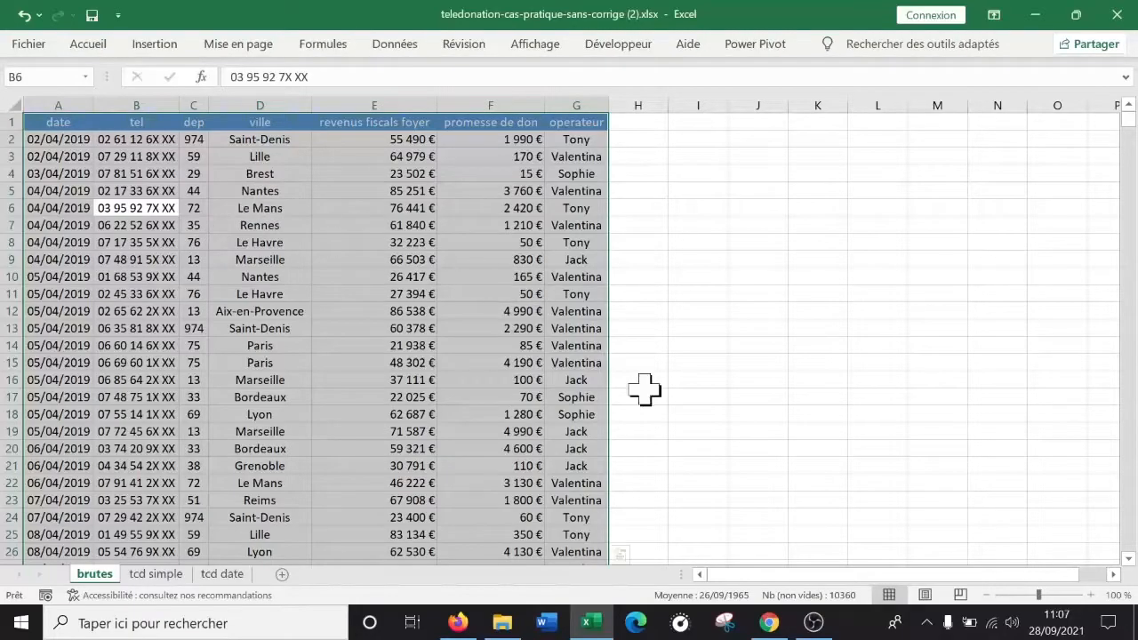
pyautogui.click(812, 623)
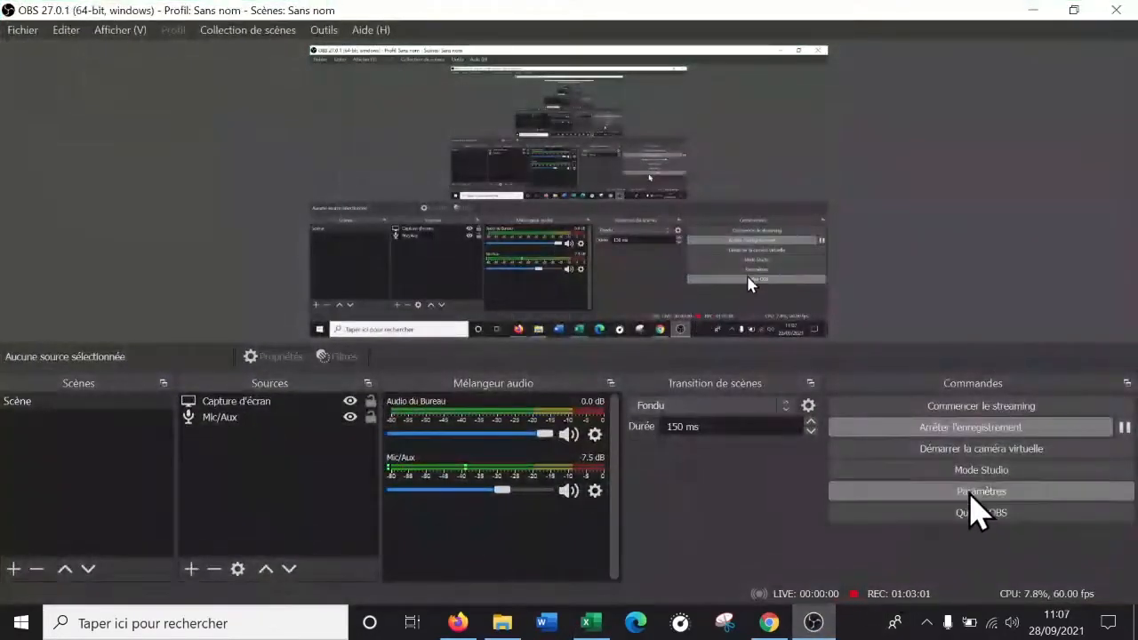
pyautogui.click(990, 432)
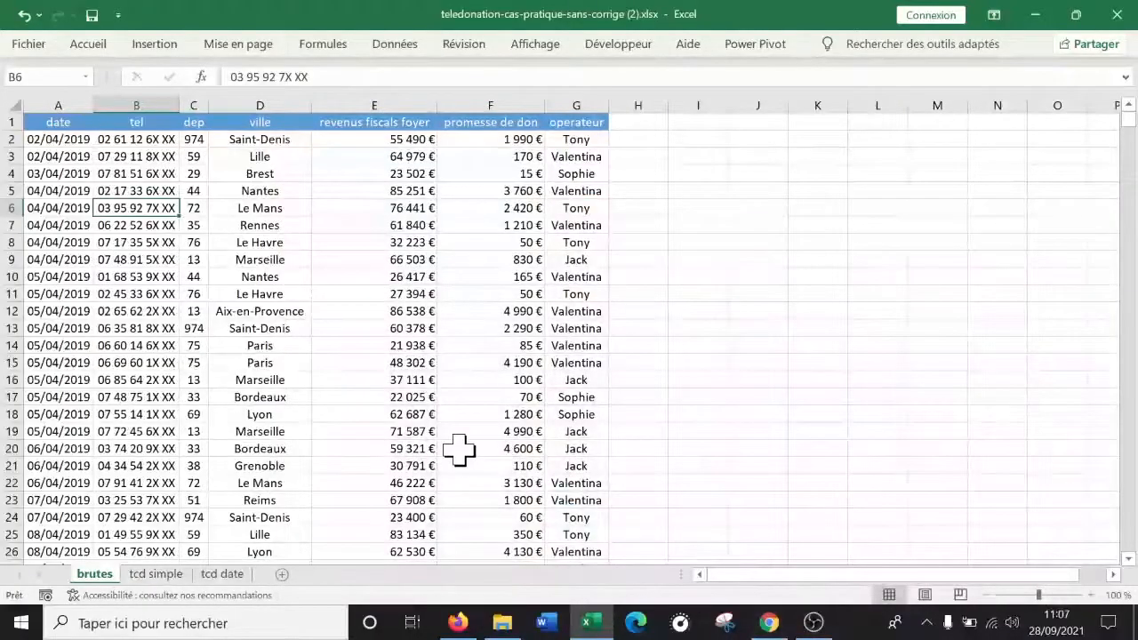
# Look through the brutes source records, with a brief check of the tcd simple sheet, and return to the first rows
pyautogui.scroll(-3, 458, 450)
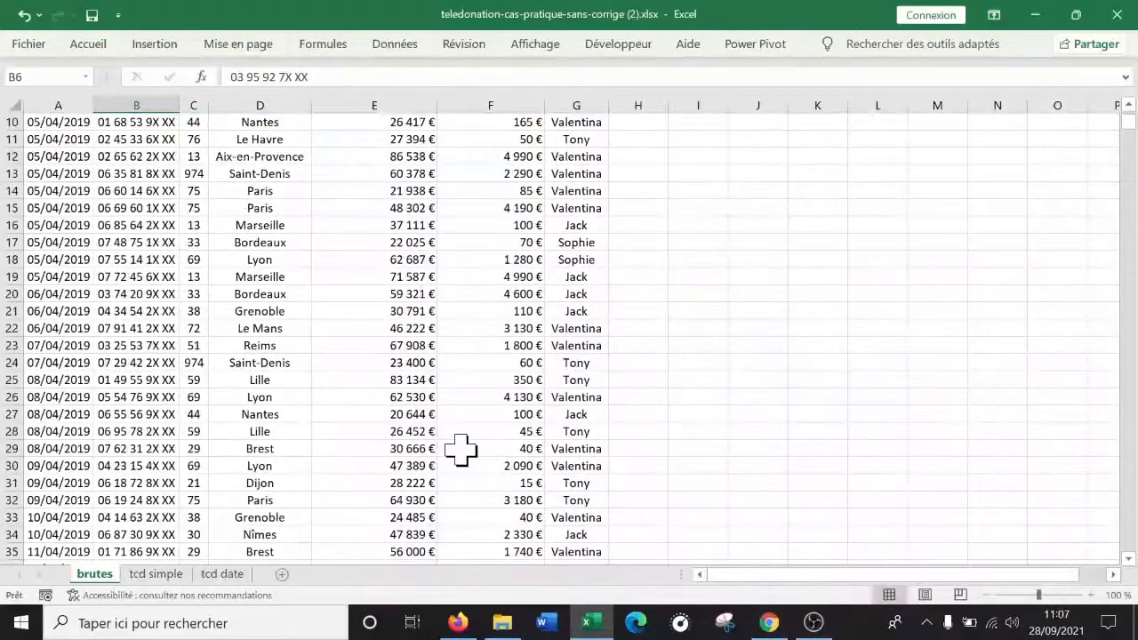
pyautogui.scroll(3, 195, 381)
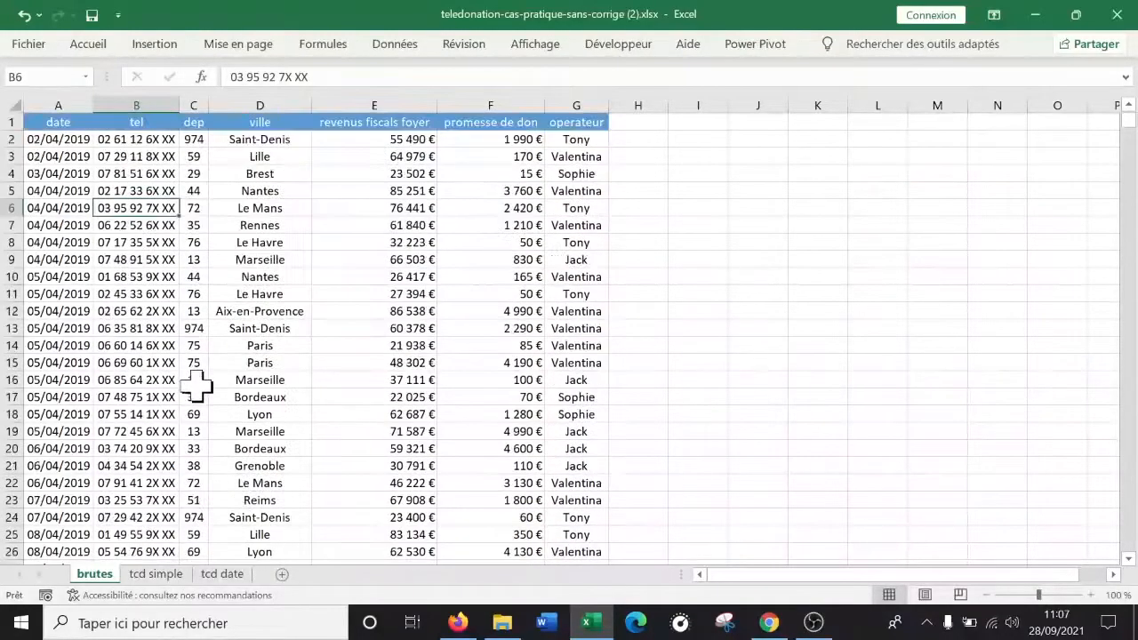
pyautogui.click(160, 576)
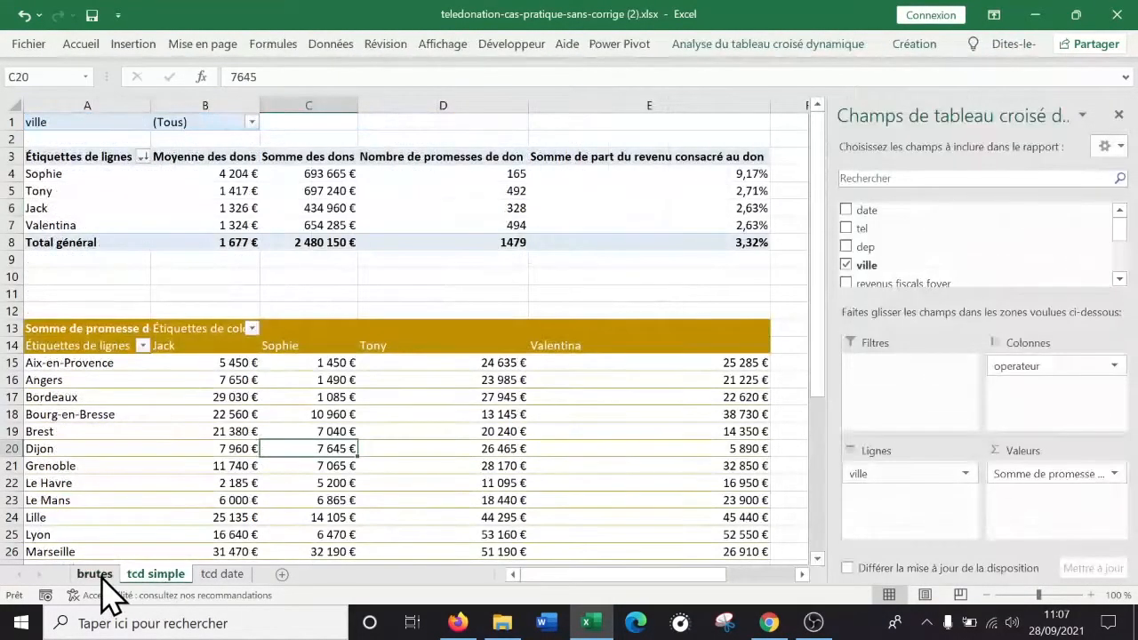
pyautogui.click(102, 575)
pyautogui.scroll(-9, 132, 462)
pyautogui.scroll(-20, 132, 462)
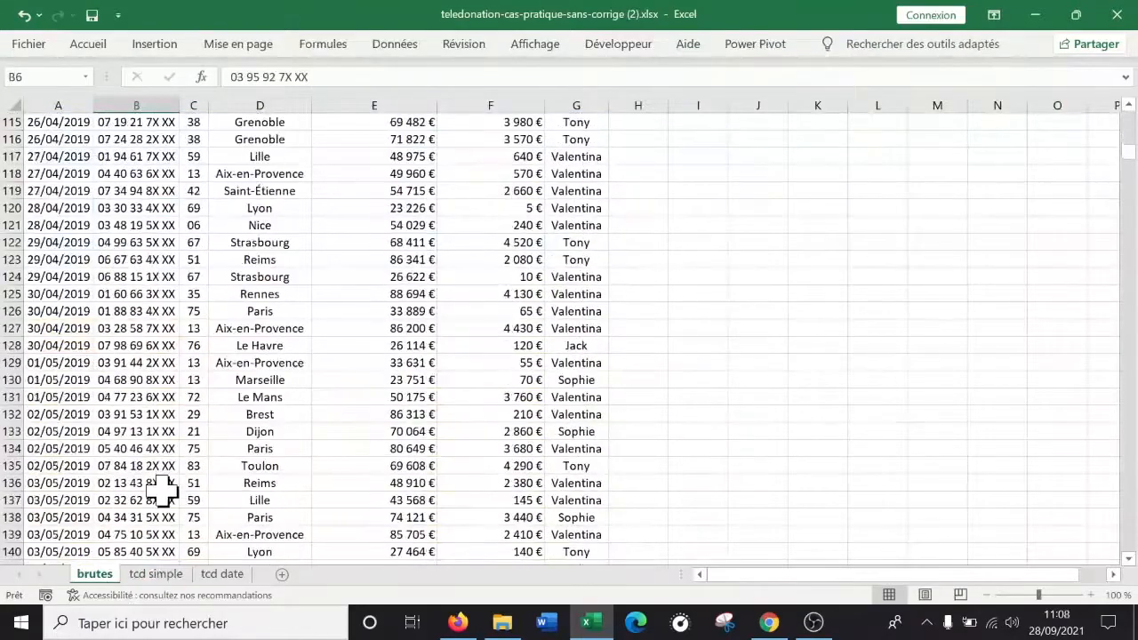
pyautogui.scroll(14, 1049, 249)
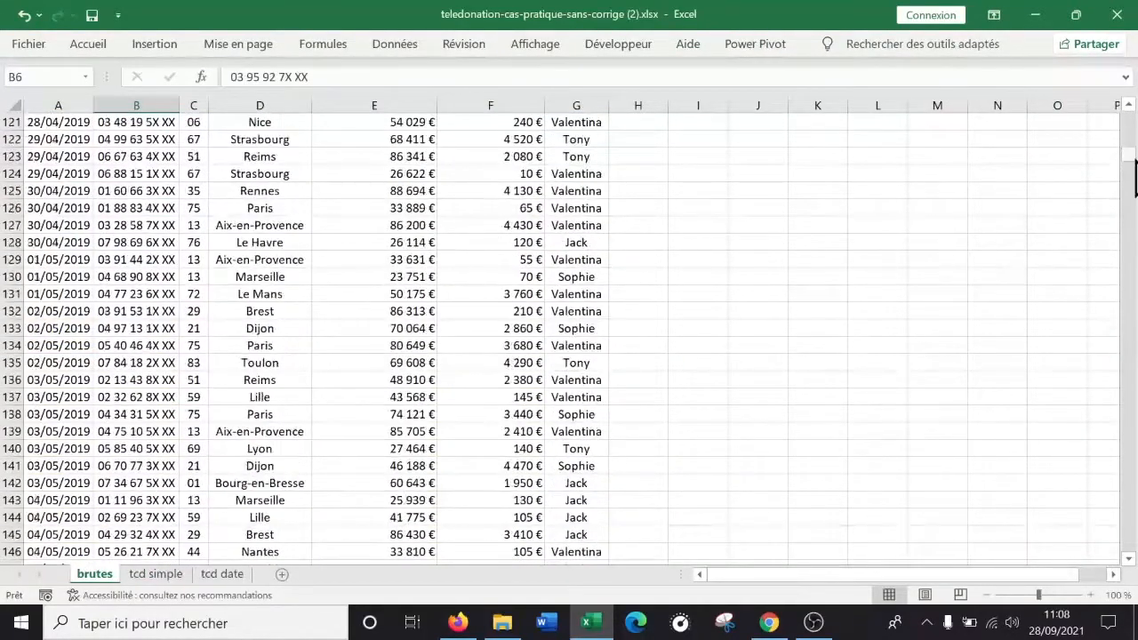
pyautogui.moveTo(1129, 169); pyautogui.dragTo(1129, 100)
pyautogui.click(217, 276)
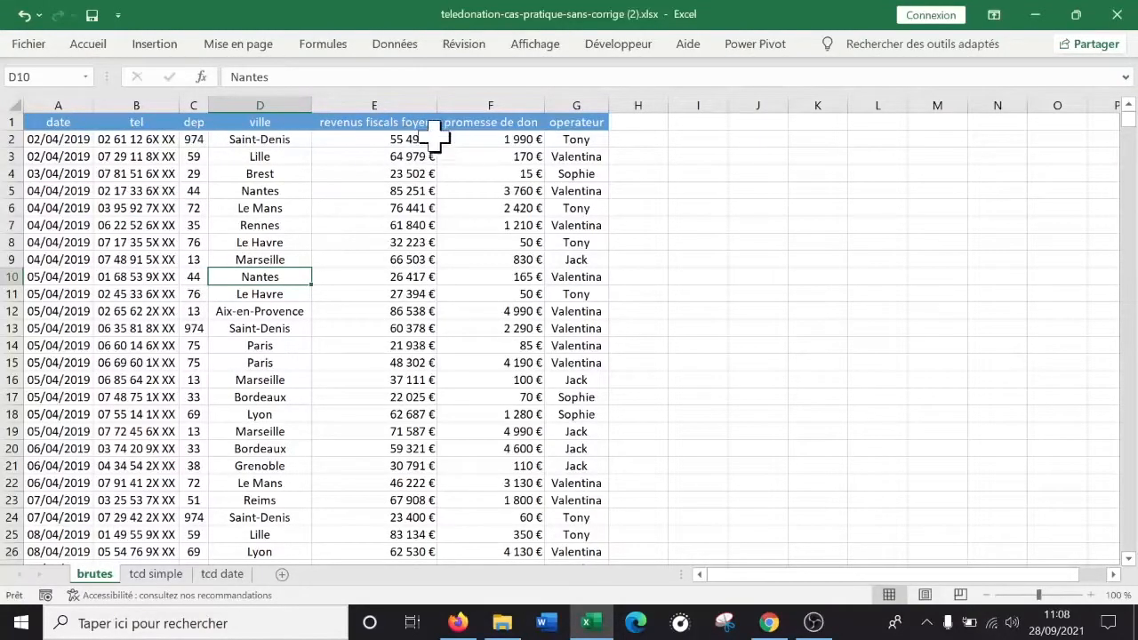
# Set the promesse de don of the first brutes record, cell F2, to 100000
pyautogui.click(531, 139)
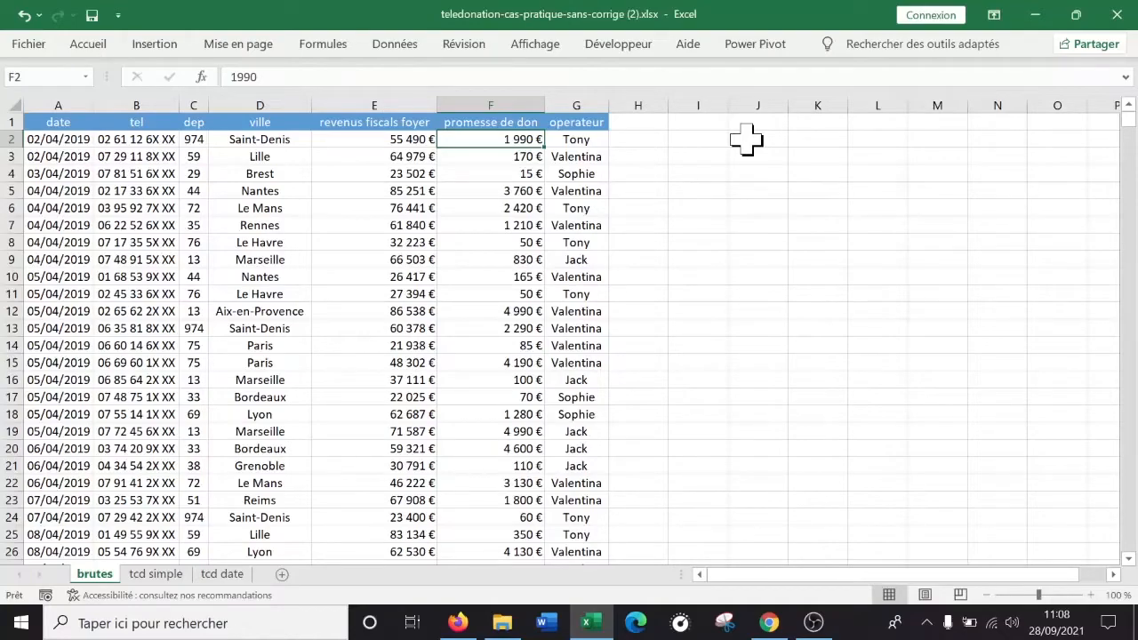
pyautogui.write('100000')
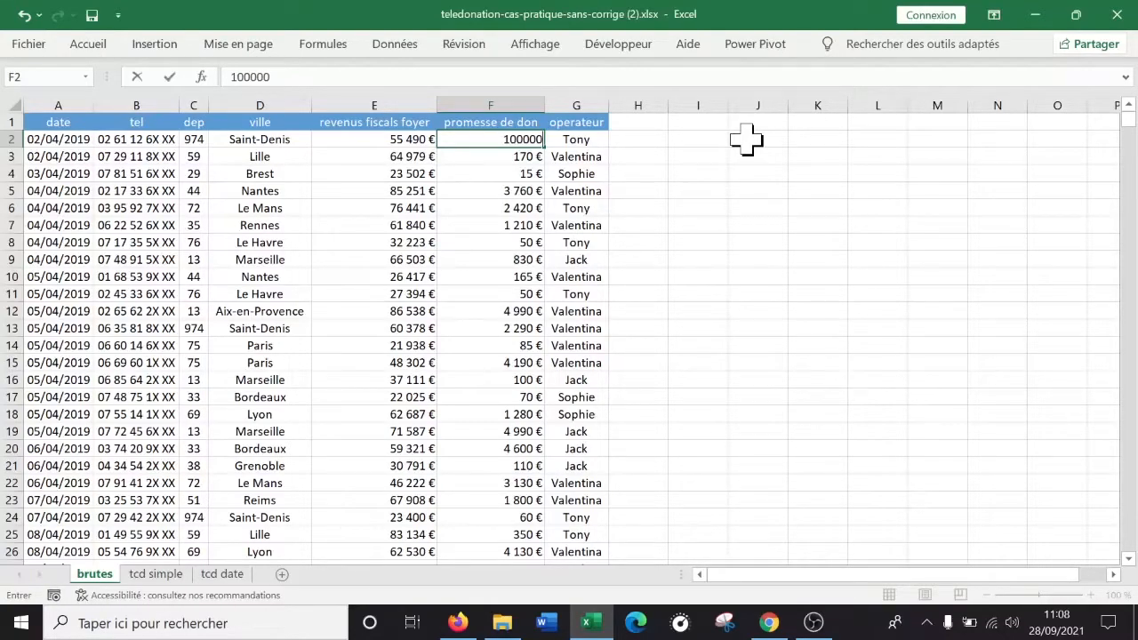
pyautogui.press('Return')
pyautogui.press('Up')
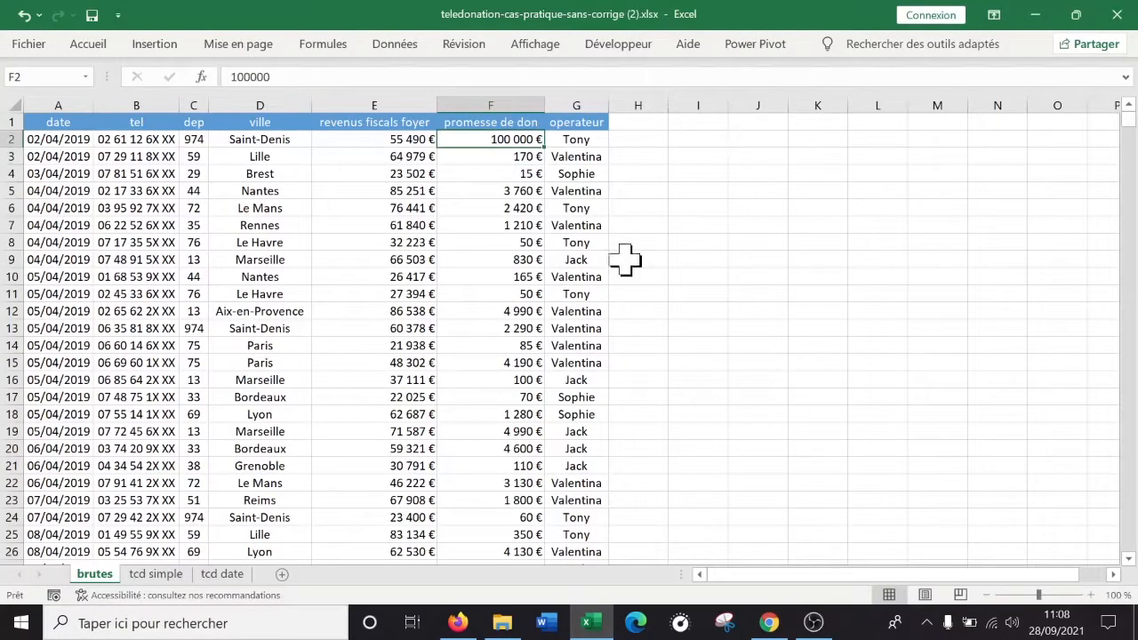
# Refresh all pivot tables from the upper tcd simple table, and widen column C to fit its donation sums
pyautogui.click(160, 574)
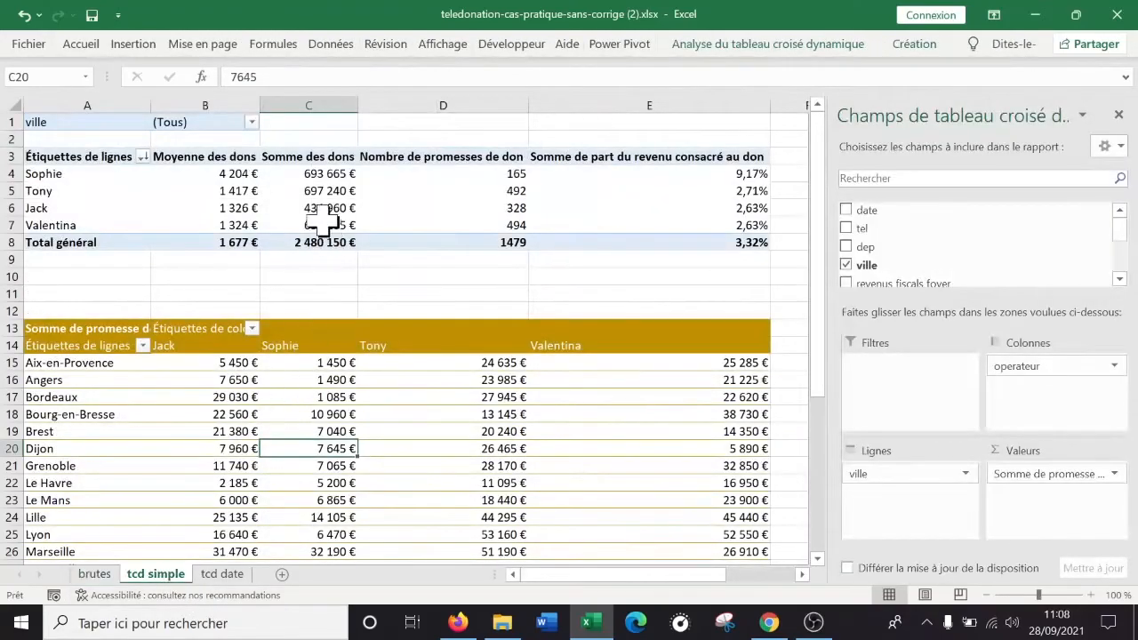
pyautogui.click(320, 191)
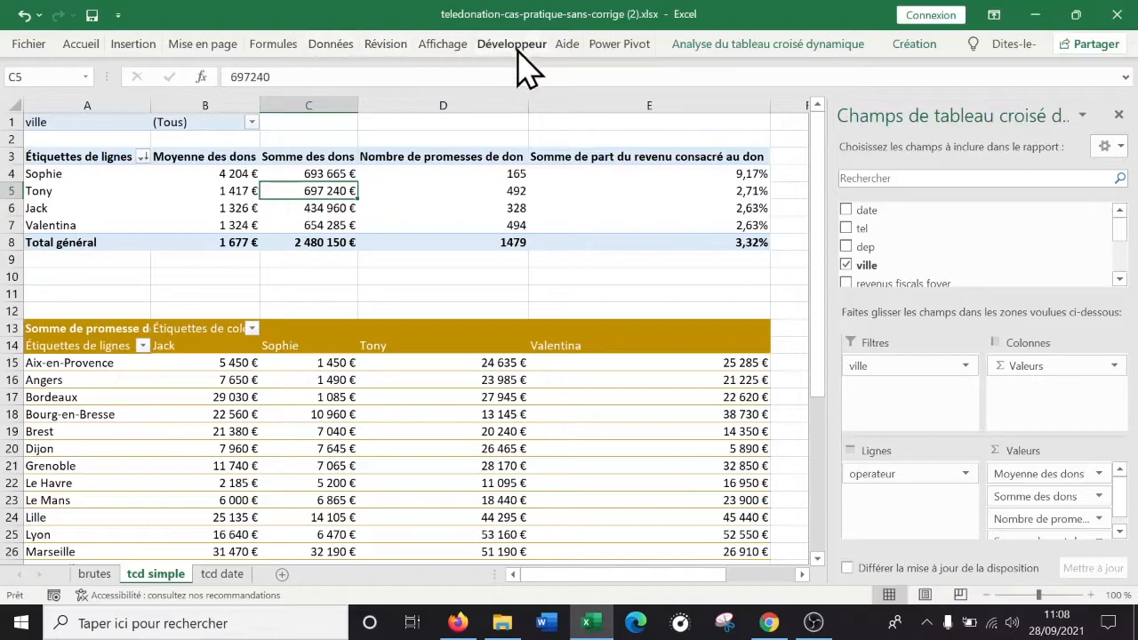
pyautogui.click(710, 48)
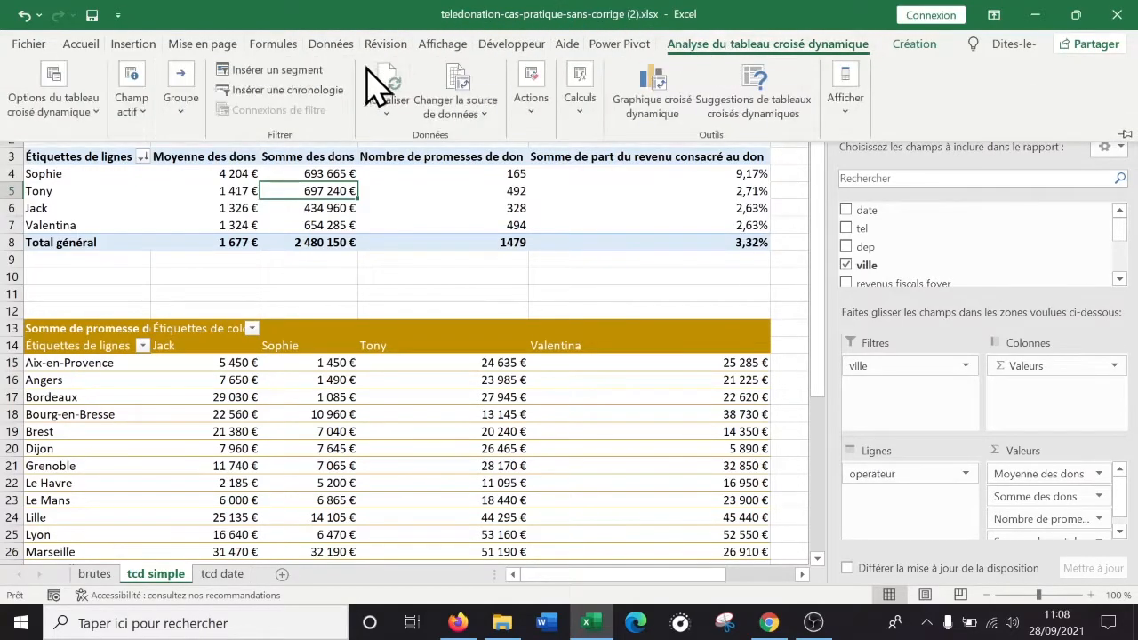
pyautogui.click(389, 116)
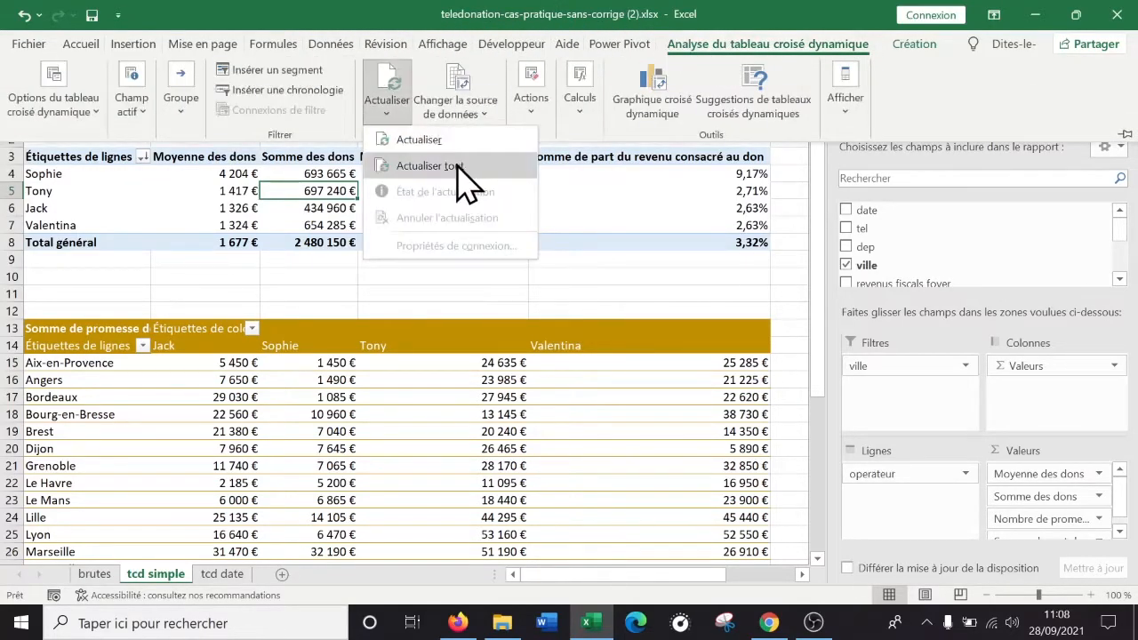
pyautogui.click(427, 166)
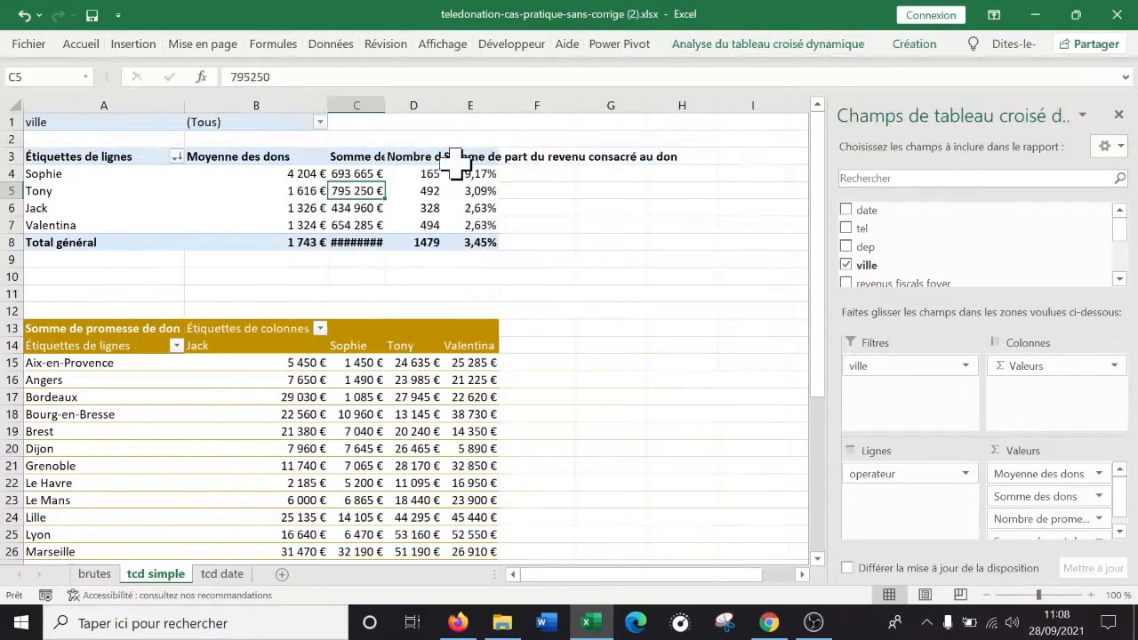
pyautogui.moveTo(385, 104); pyautogui.dragTo(452, 105)
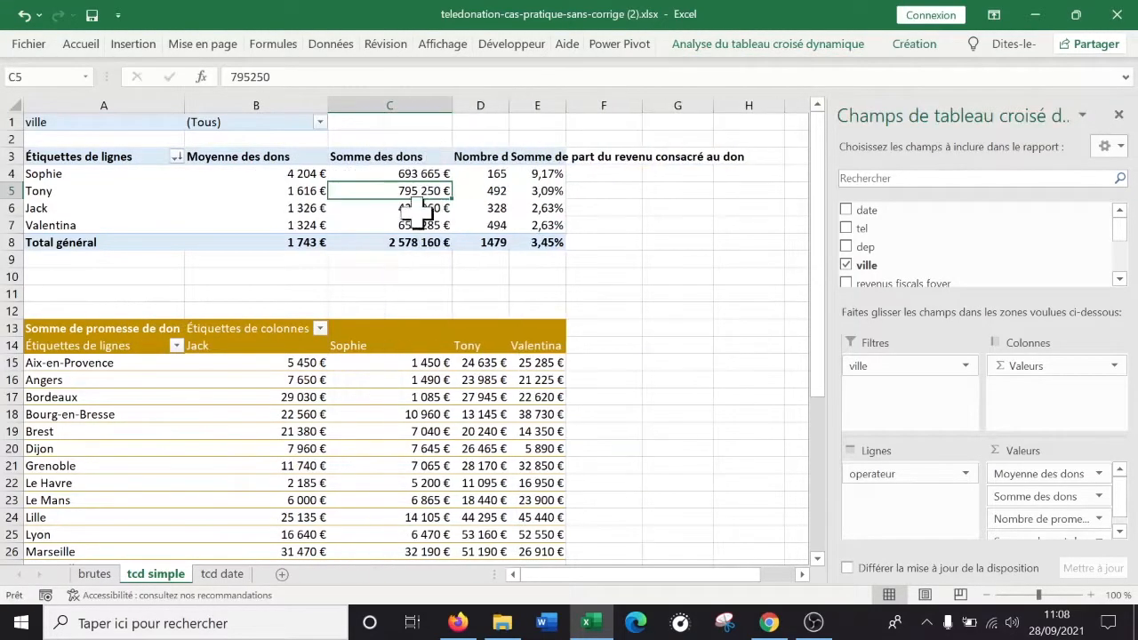
# Compare the lower pivot table's Total général row per operator with the refreshed donation sums in the upper table
pyautogui.scroll(-7, 414, 252)
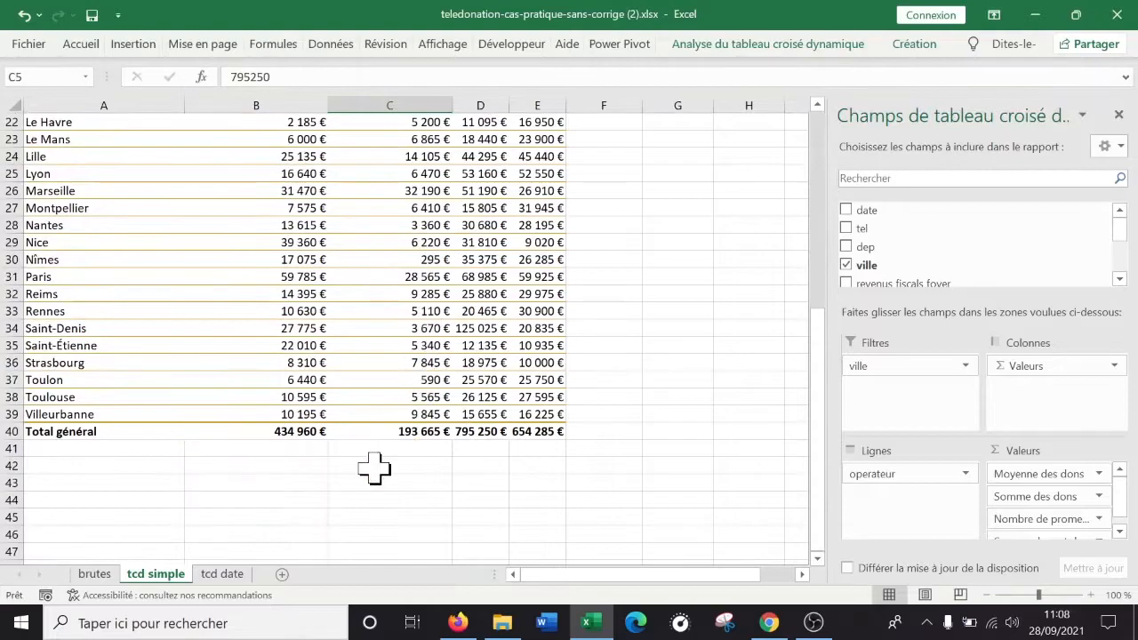
pyautogui.scroll(4, 480, 453)
pyautogui.scroll(1, 489, 454)
pyautogui.scroll(-5, 493, 452)
pyautogui.click(224, 243)
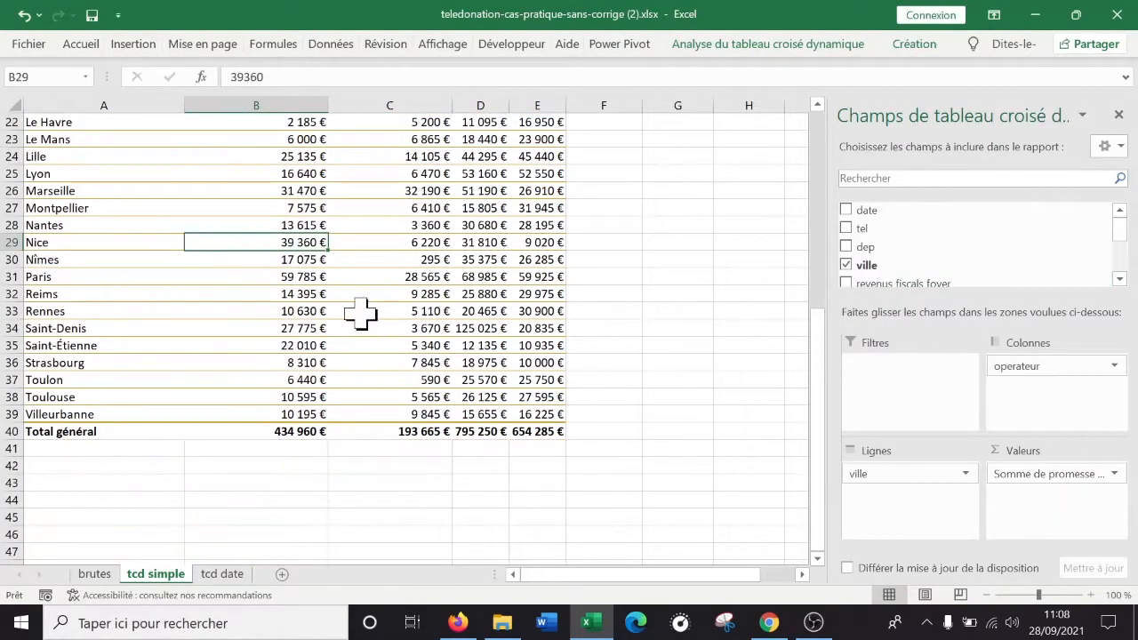
# Remove the operateur field from the lower pivot table's columns and compare its Total général with the upper table's
pyautogui.scroll(4, 565, 317)
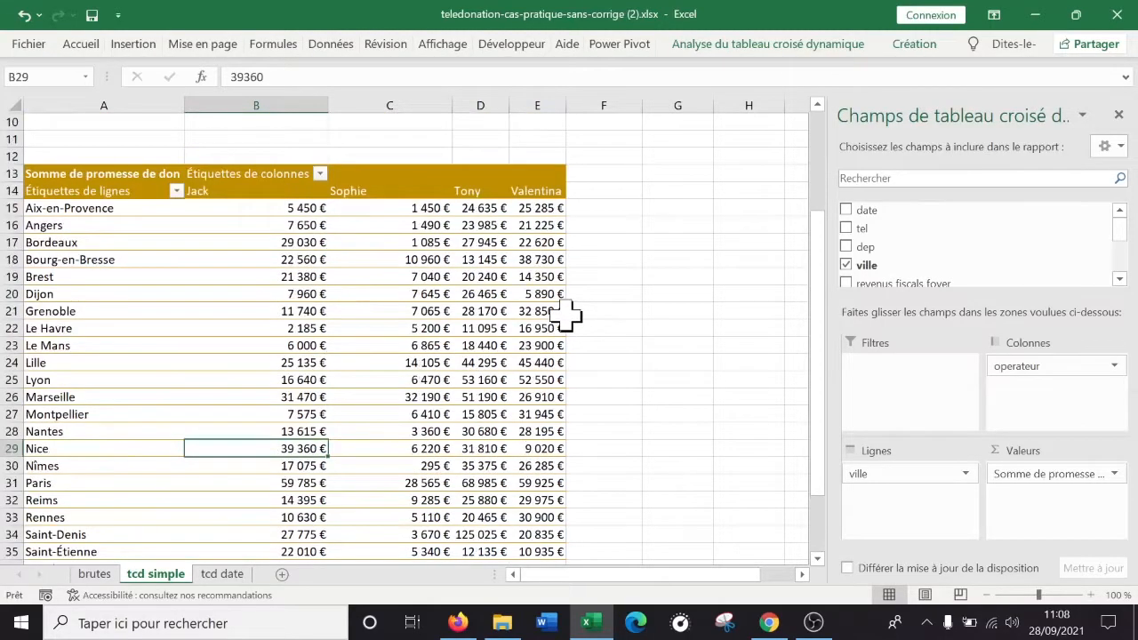
pyautogui.moveTo(1069, 366); pyautogui.dragTo(1040, 286)
pyautogui.scroll(-6, 417, 419)
pyautogui.scroll(2, 297, 378)
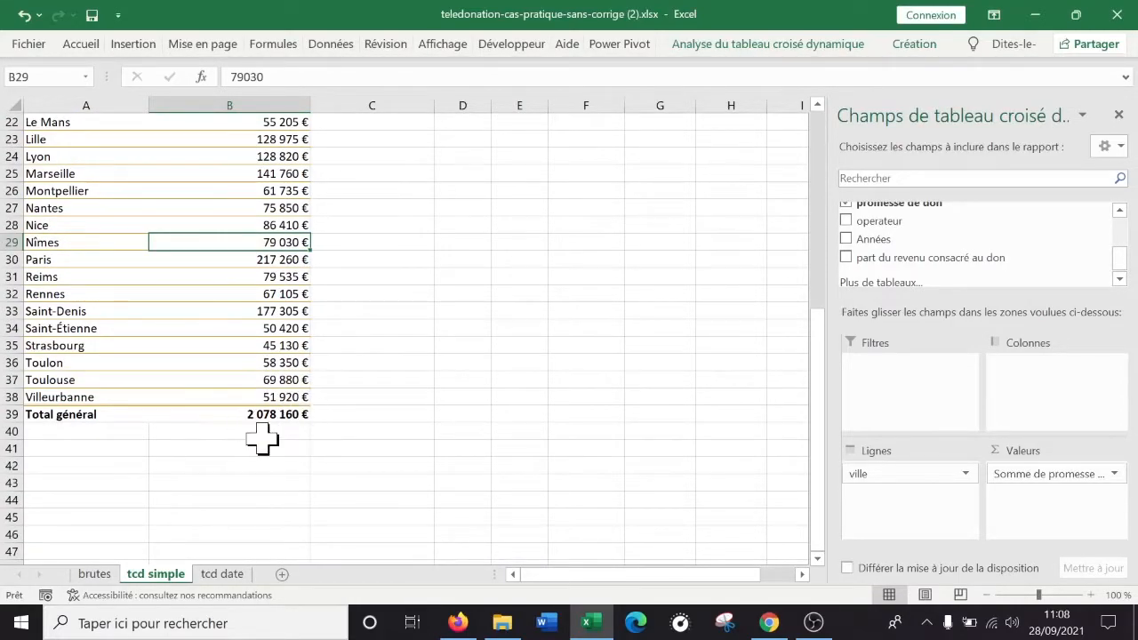
pyautogui.scroll(5, 261, 380)
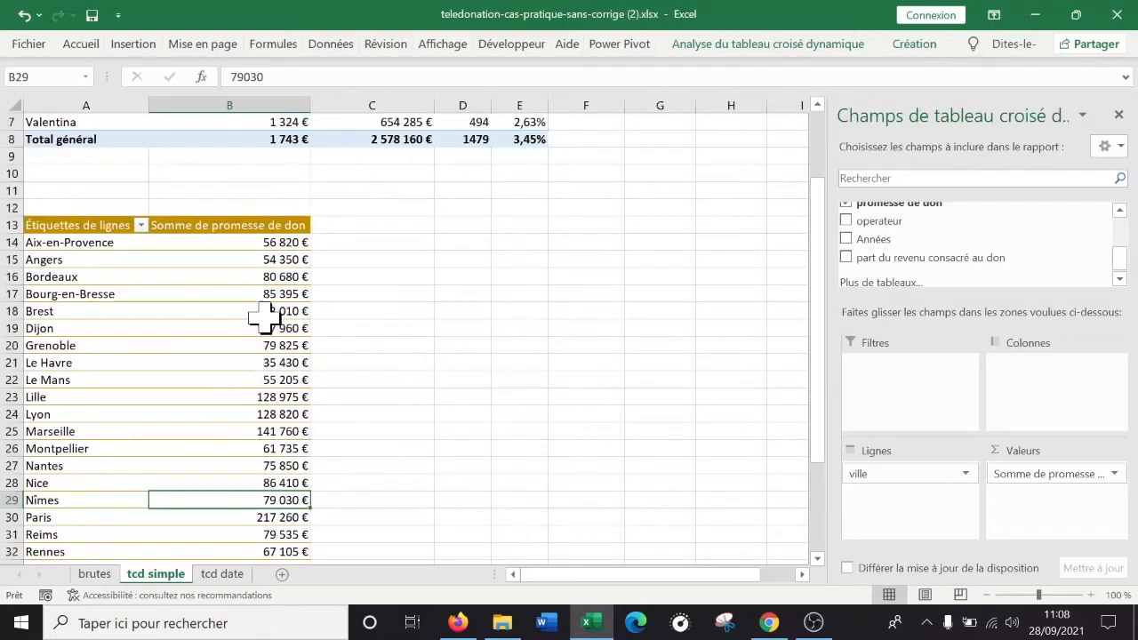
pyautogui.scroll(2, 263, 315)
# Undo the removal of the operateur field from the lower pivot table, after a brief check of the brutes sheet
pyautogui.click(95, 574)
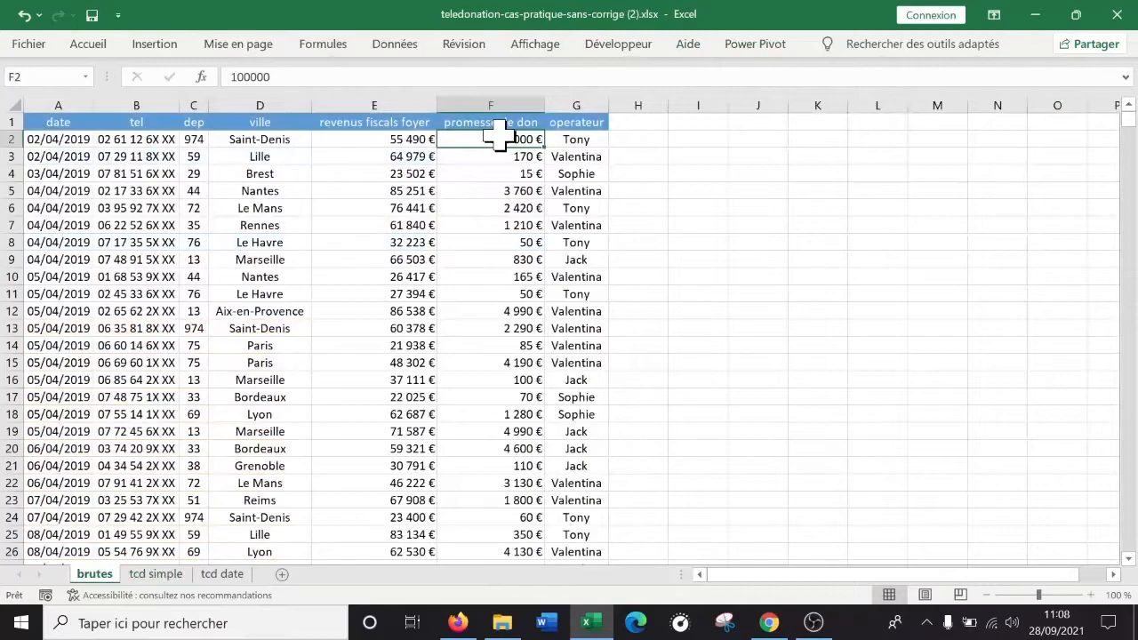
pyautogui.click(24, 15)
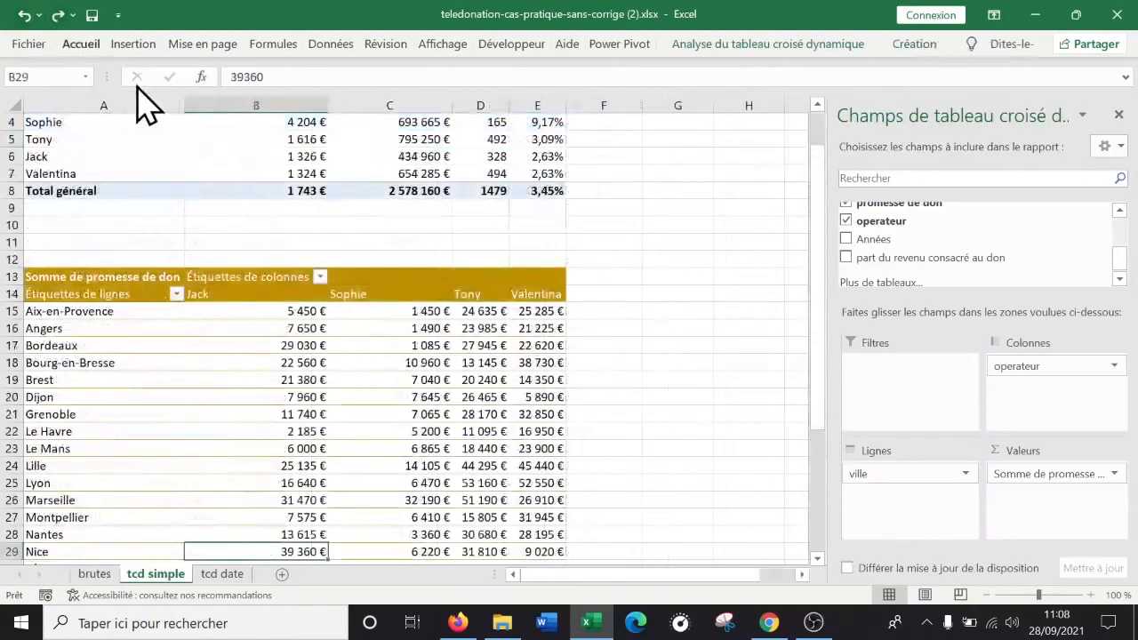
pyautogui.scroll(1, 392, 281)
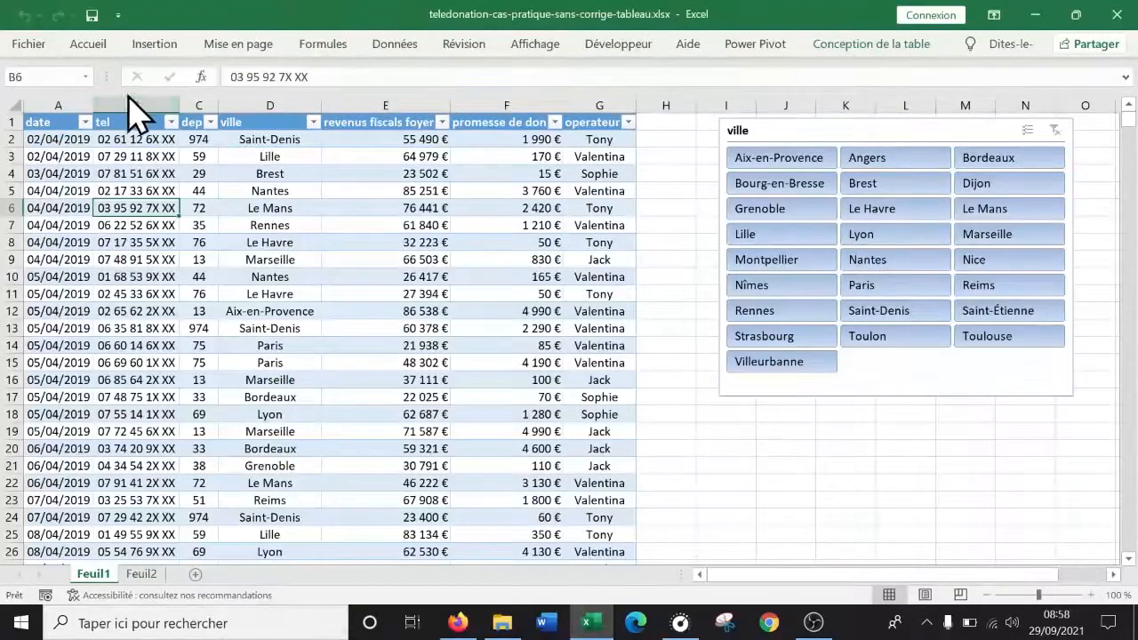
# Create a pivot table on a new worksheet from the donnees_brutes table on Feuil1
pyautogui.click(151, 293)
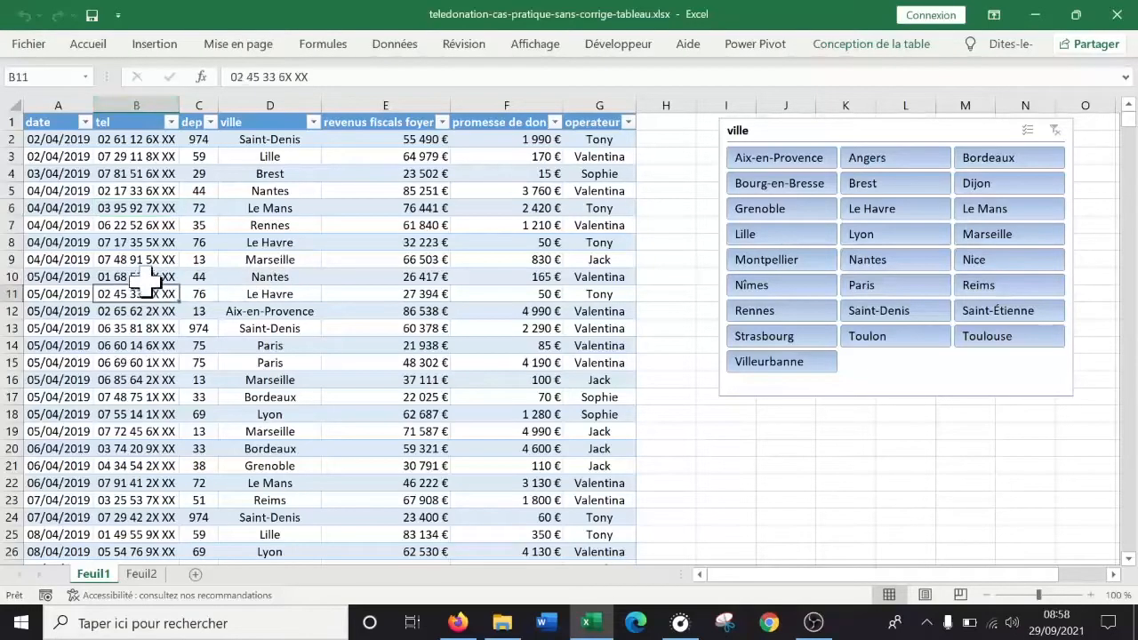
pyautogui.click(128, 105)
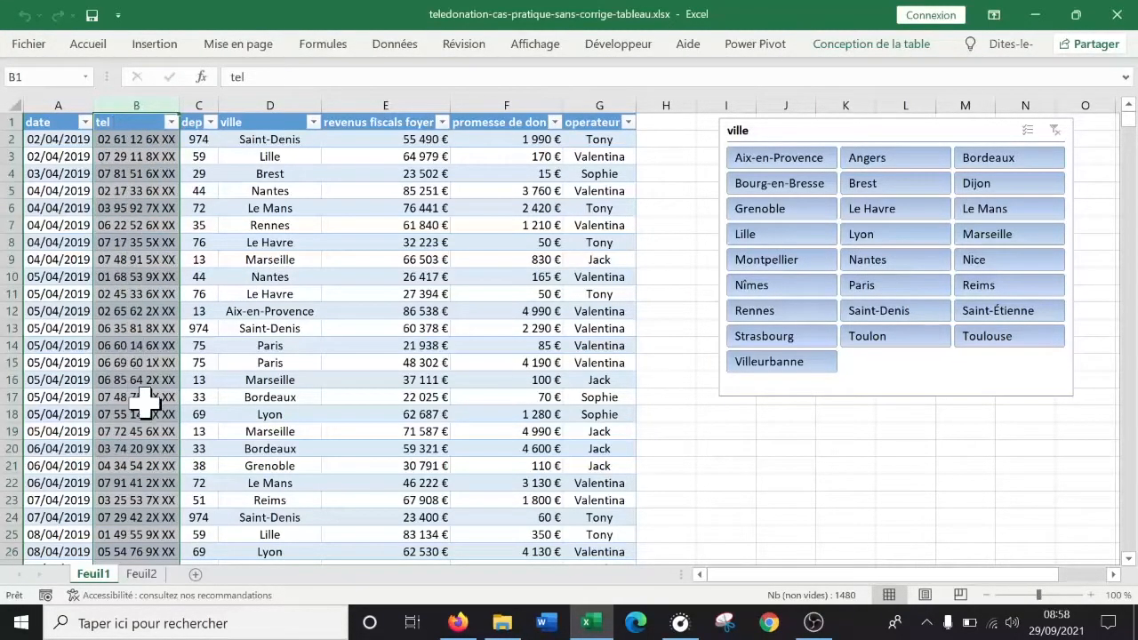
pyautogui.click(307, 259)
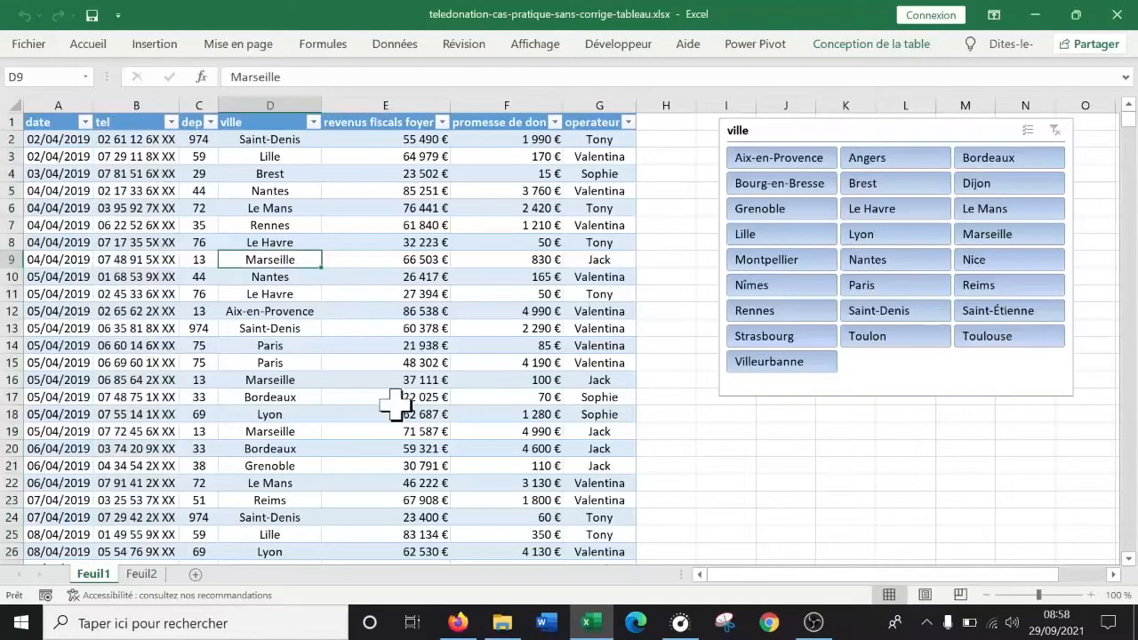
pyautogui.click(237, 175)
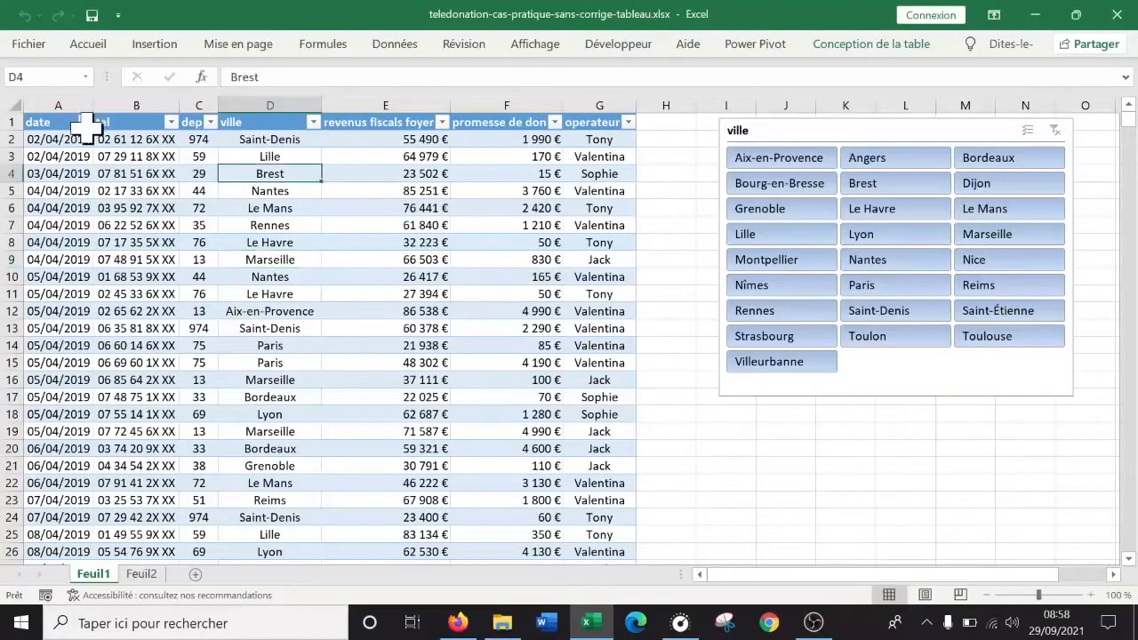
pyautogui.click(164, 46)
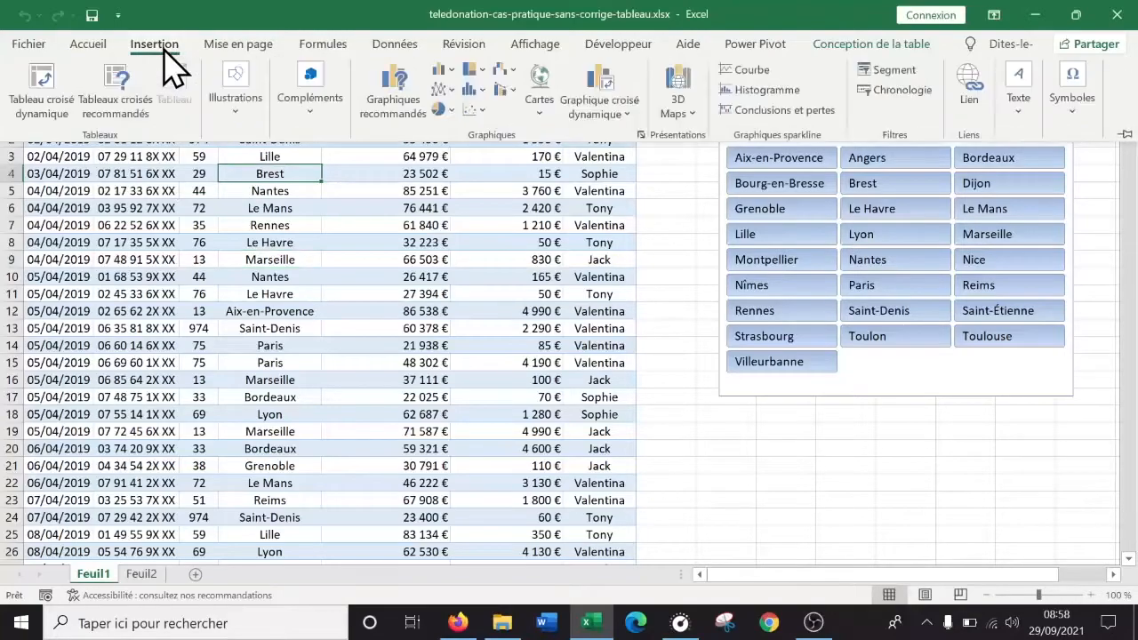
pyautogui.click(41, 102)
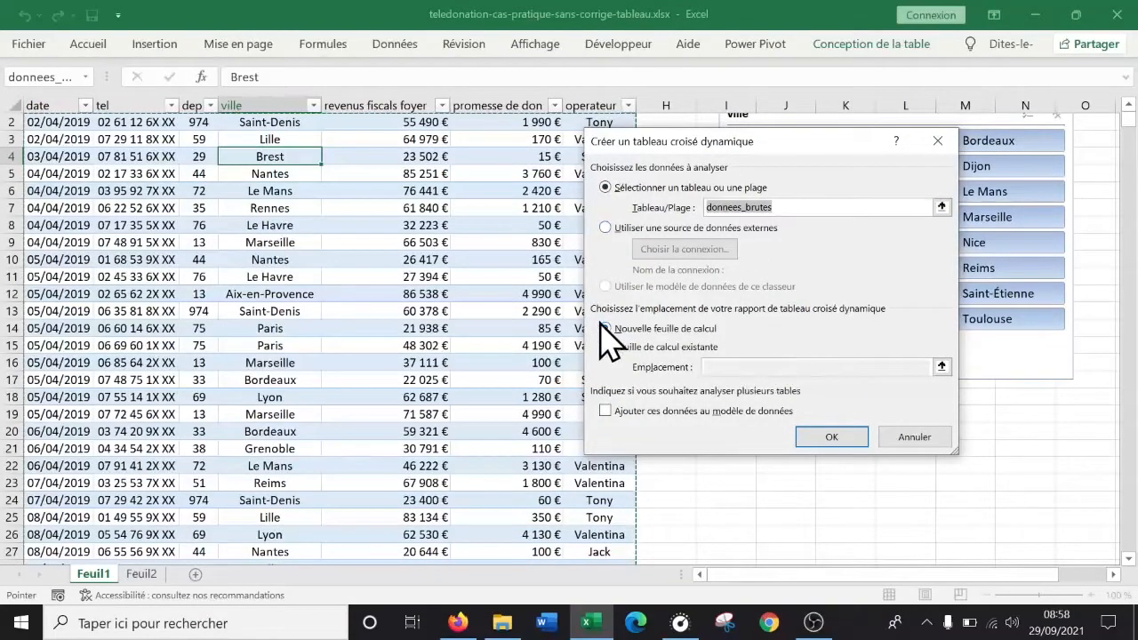
pyautogui.click(836, 438)
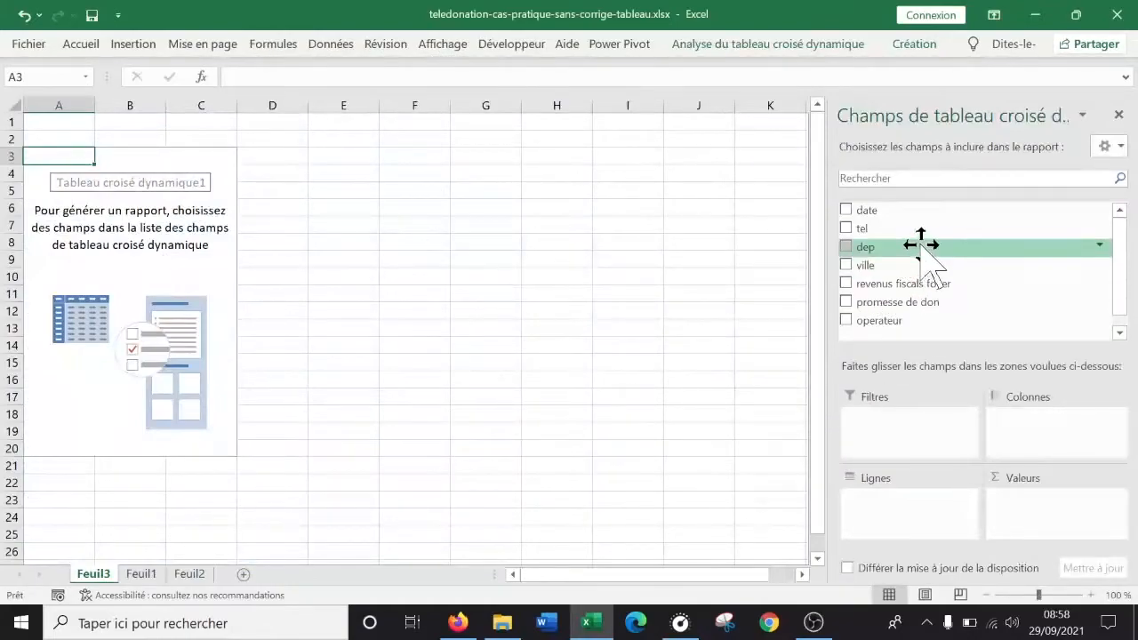
# Place the tel field in the pivot table's rows and sum promesse de don as its values
pyautogui.moveTo(924, 235); pyautogui.dragTo(920, 534)
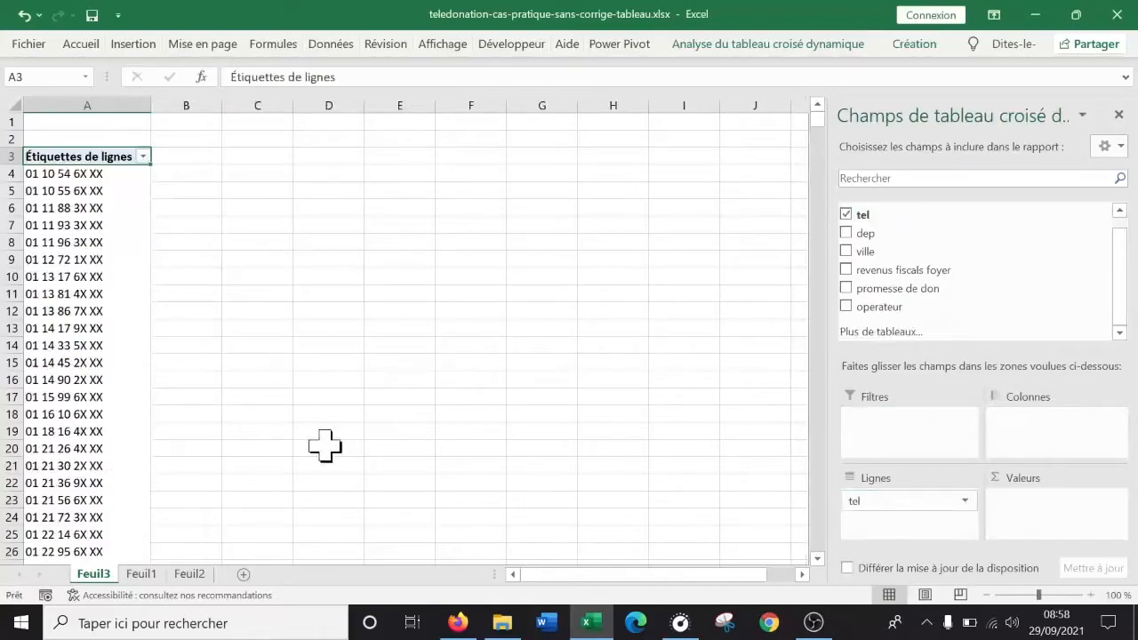
pyautogui.moveTo(1120, 275); pyautogui.dragTo(1118, 249)
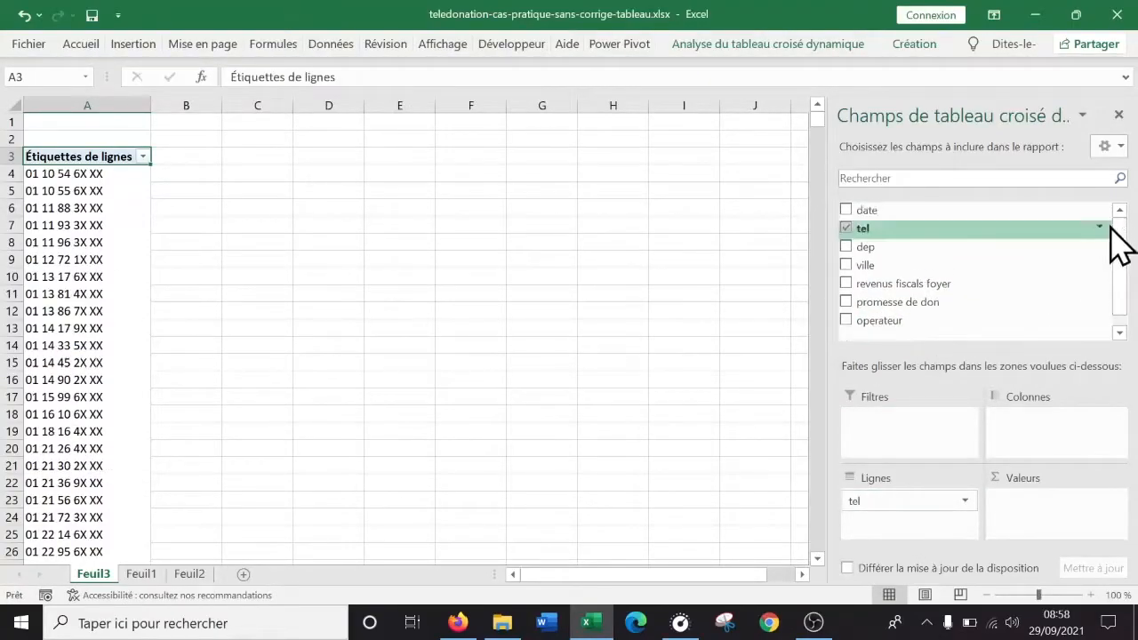
pyautogui.moveTo(871, 307); pyautogui.dragTo(1075, 534)
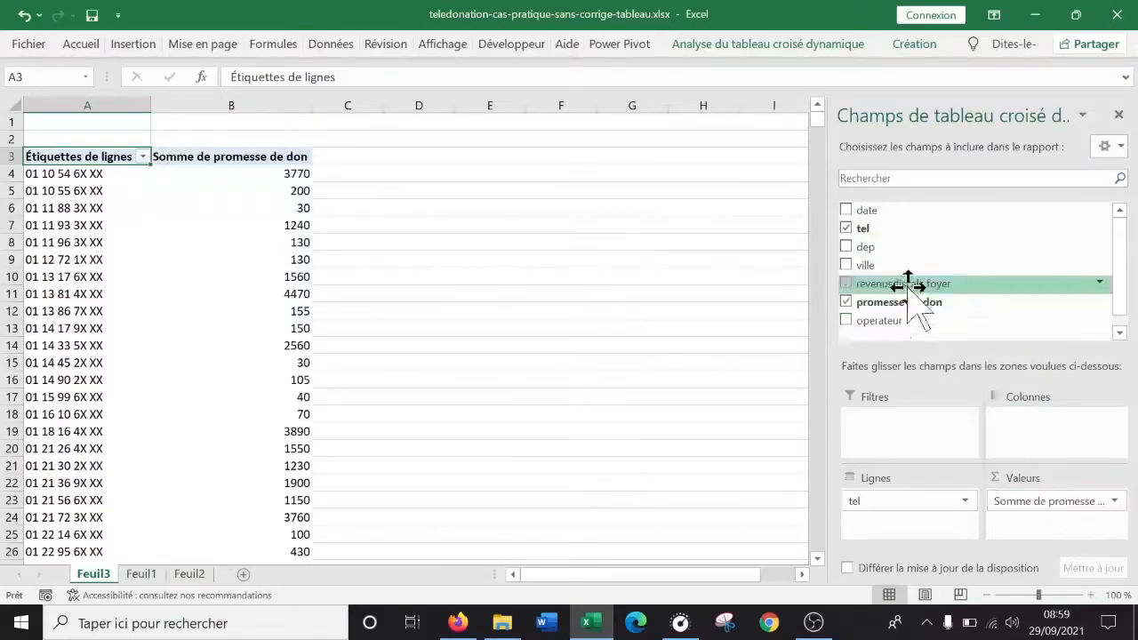
# Sort the tel row labels in descending order by Somme de promesse de don
pyautogui.click(173, 227)
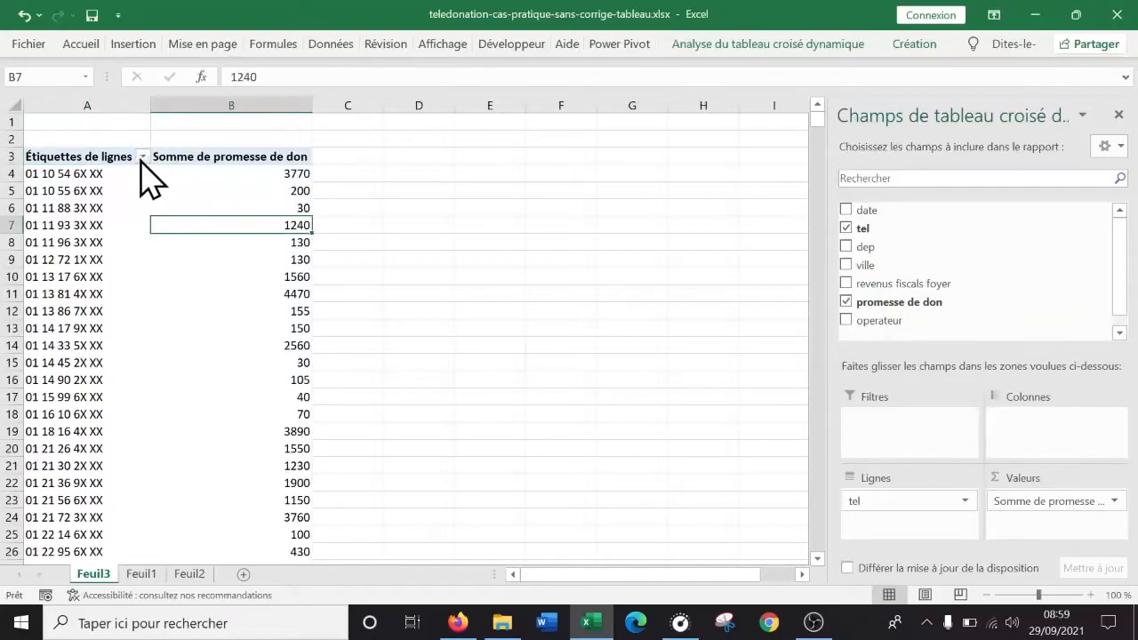
pyautogui.click(142, 157)
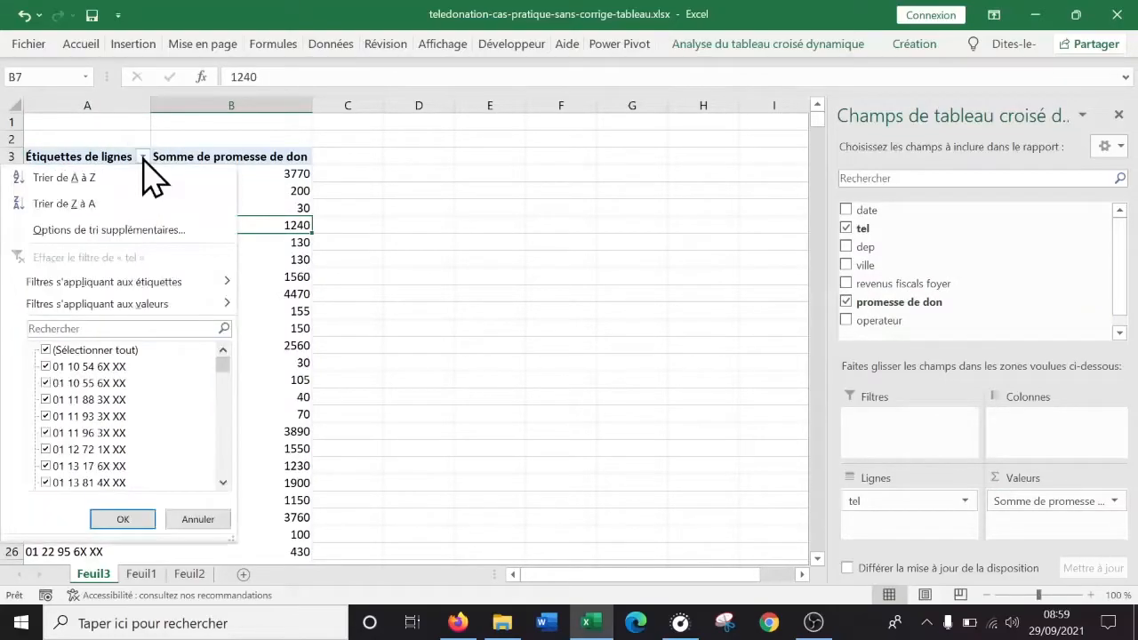
pyautogui.click(173, 231)
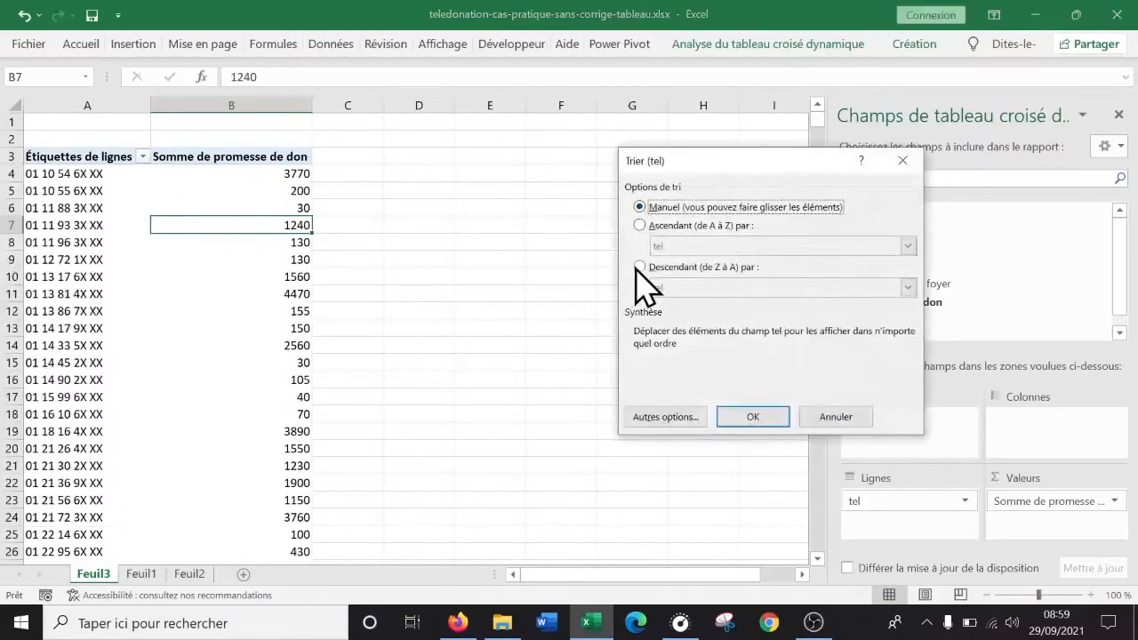
pyautogui.click(640, 267)
pyautogui.click(755, 287)
pyautogui.click(773, 315)
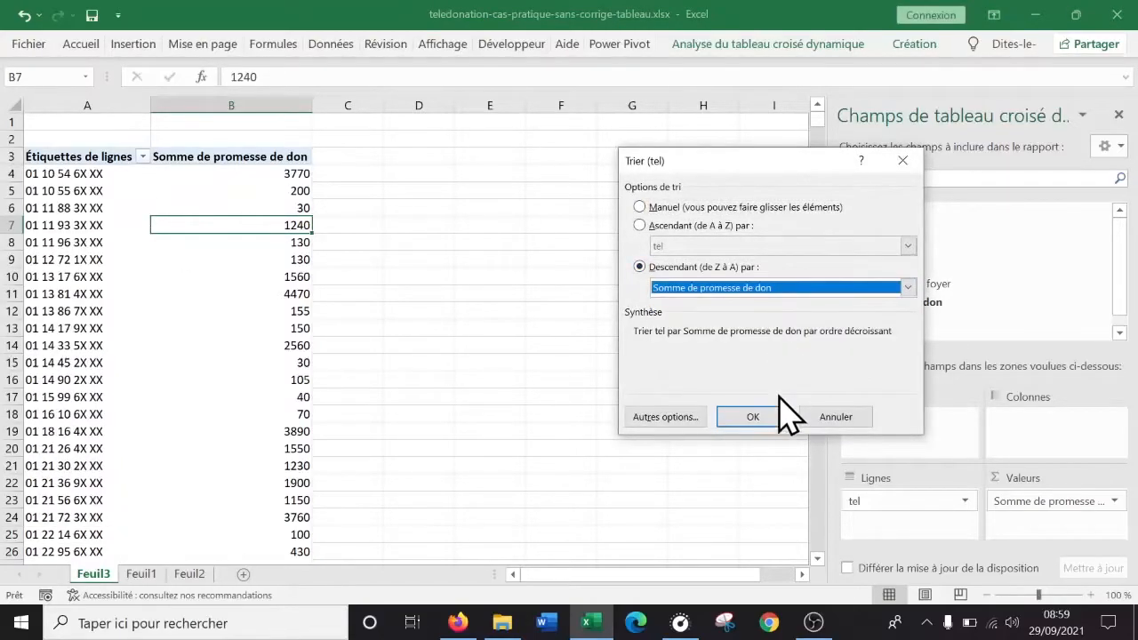
pyautogui.click(772, 417)
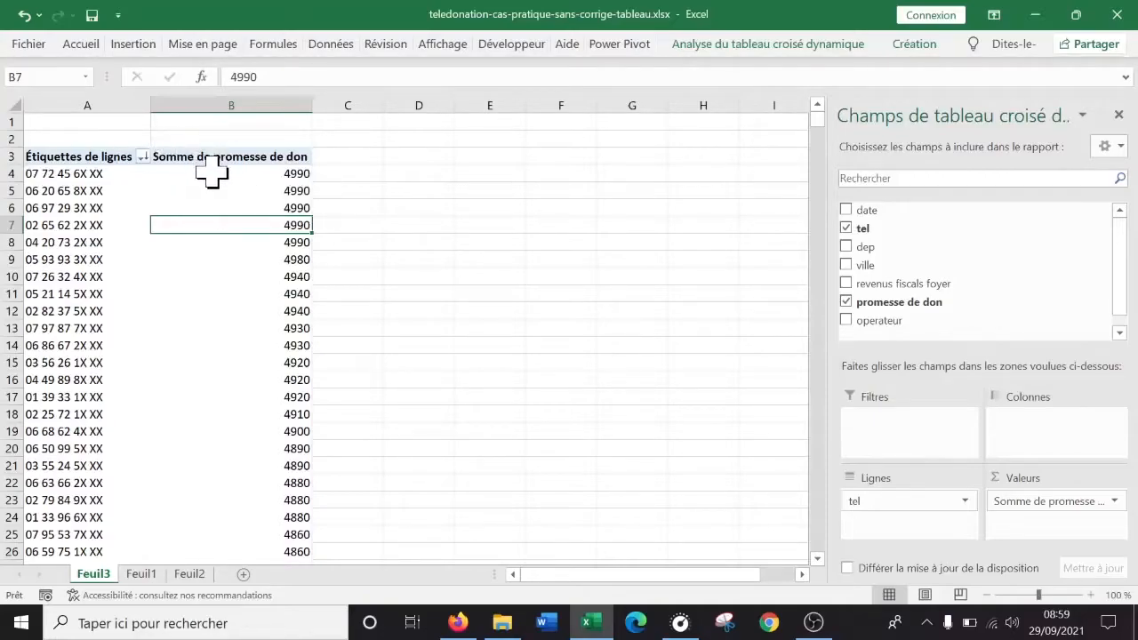
# Examine the highest donation sums in the pivot table and the revenus fiscals foyer column on Feuil1
pyautogui.click(206, 309)
pyautogui.click(255, 191)
pyautogui.click(265, 174)
pyautogui.click(223, 288)
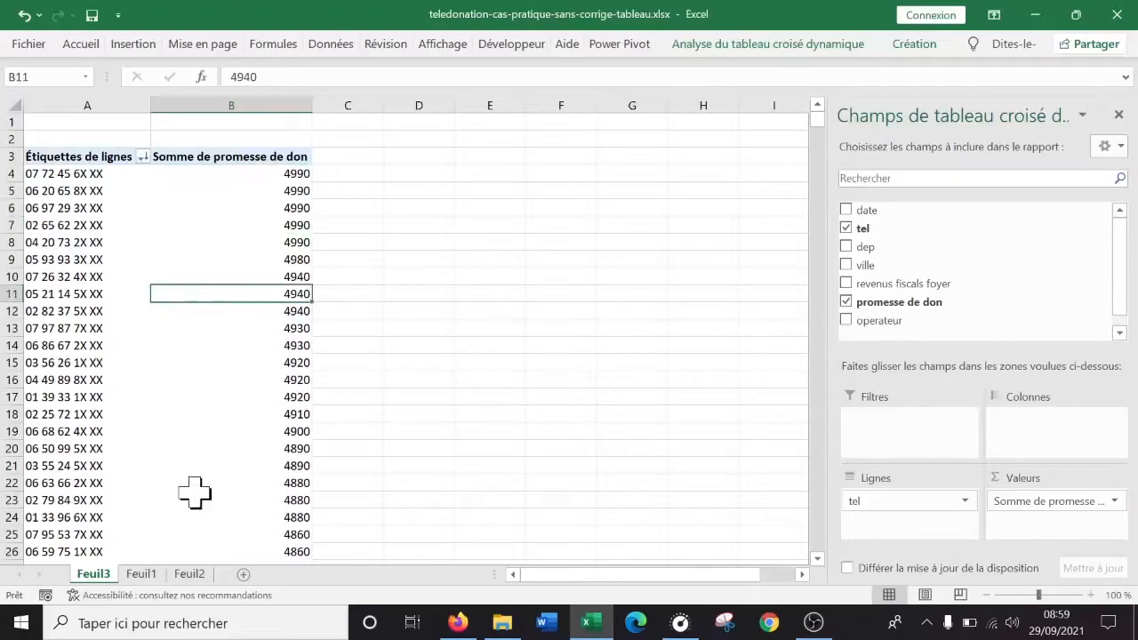
pyautogui.click(140, 575)
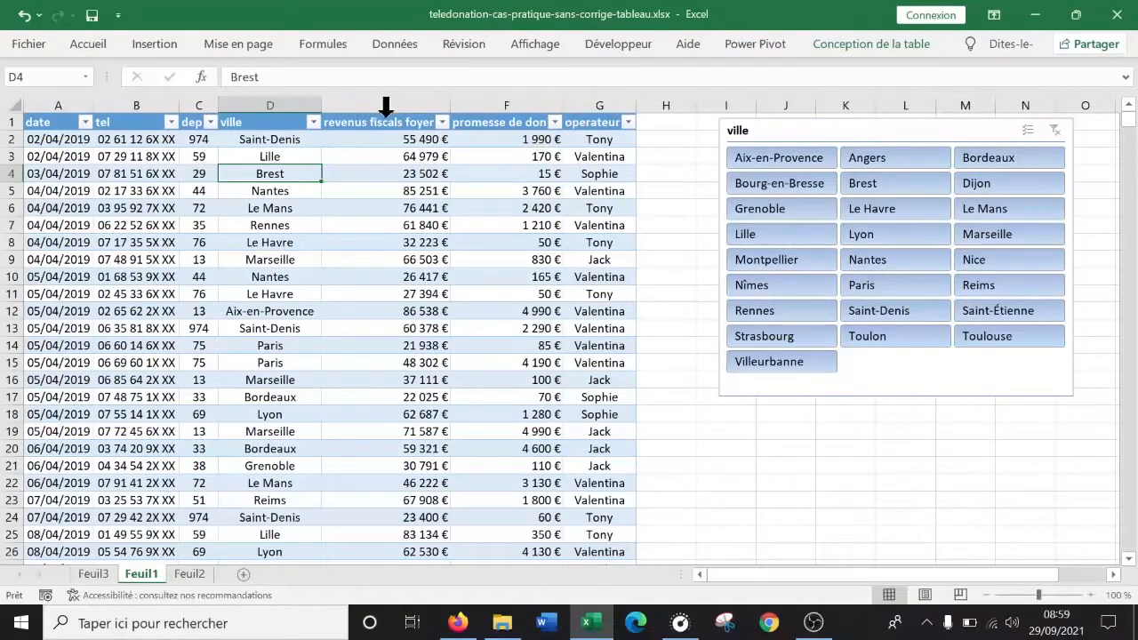
pyautogui.click(390, 207)
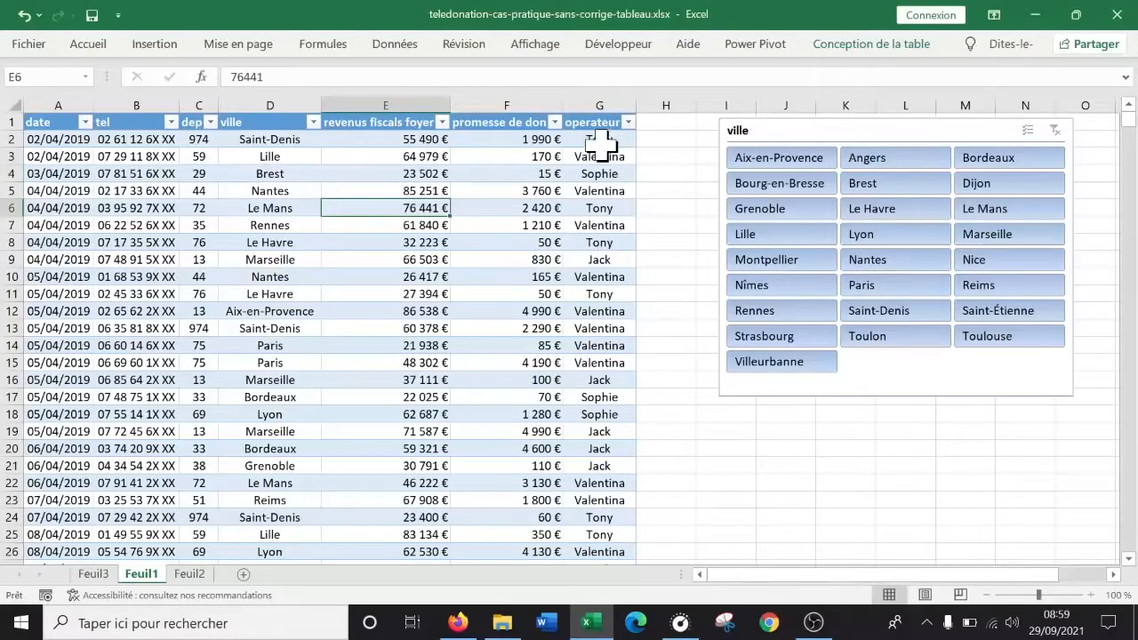
pyautogui.click(392, 173)
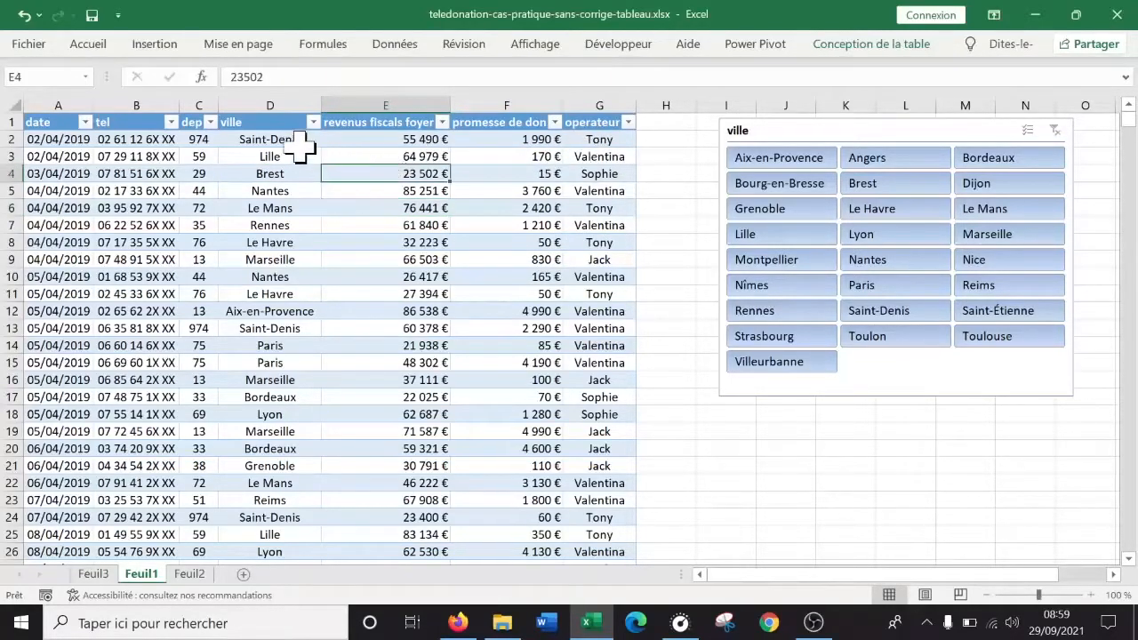
# Move the Feuil3 pivot sheet between Feuil1 and Feuil2 and rename it tcd
pyautogui.click(93, 574)
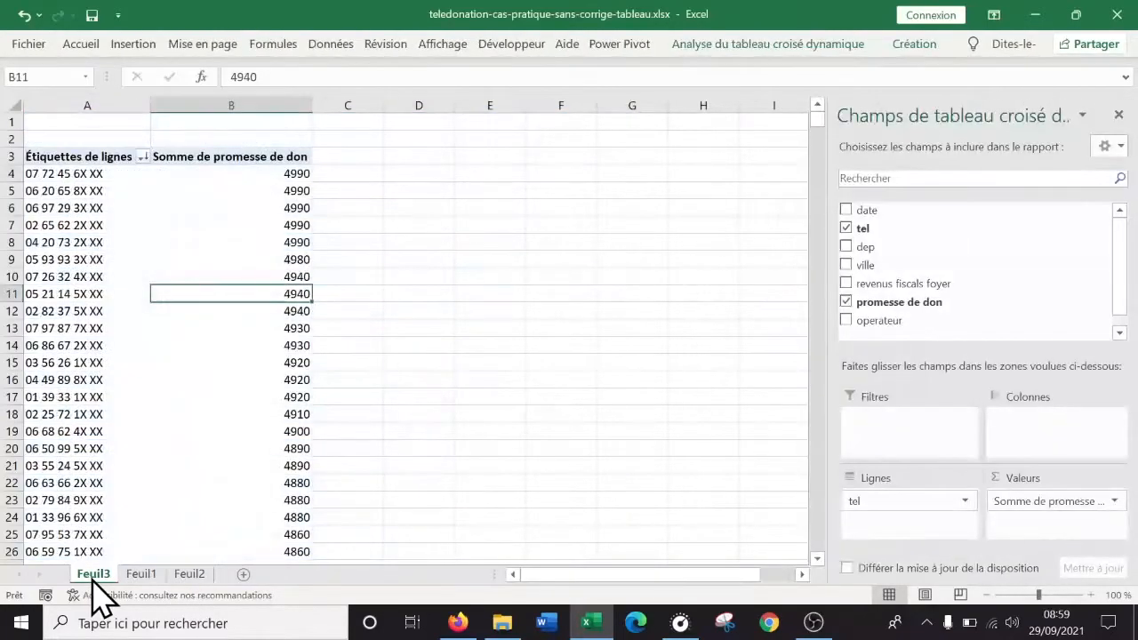
pyautogui.moveTo(186, 570); pyautogui.dragTo(183, 577)
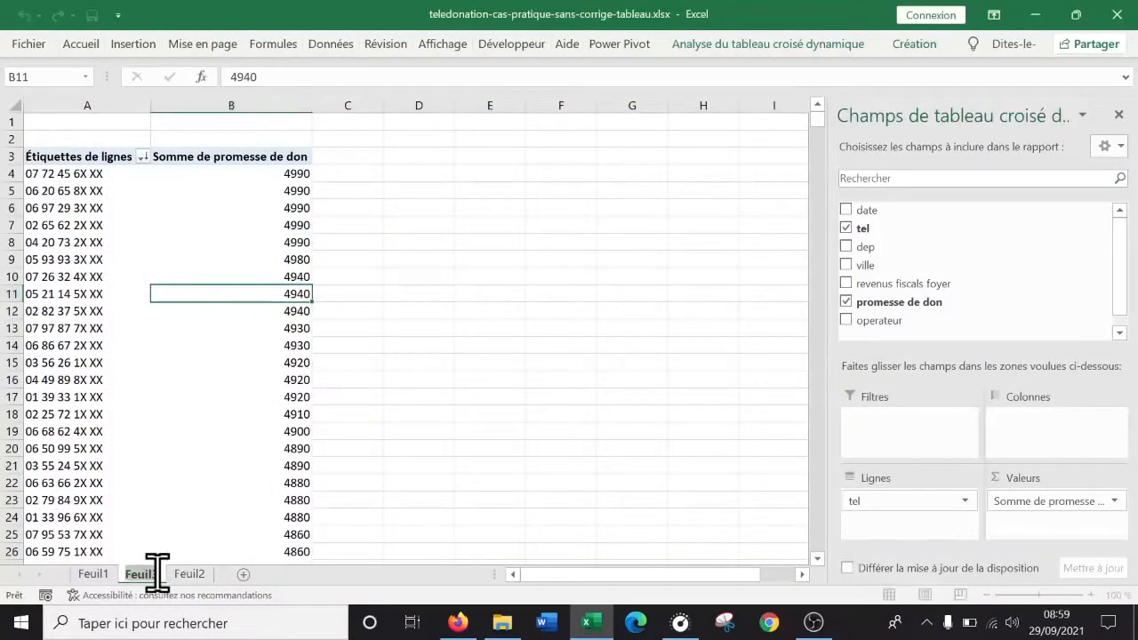
pyautogui.write('tcd')
pyautogui.press('Return')
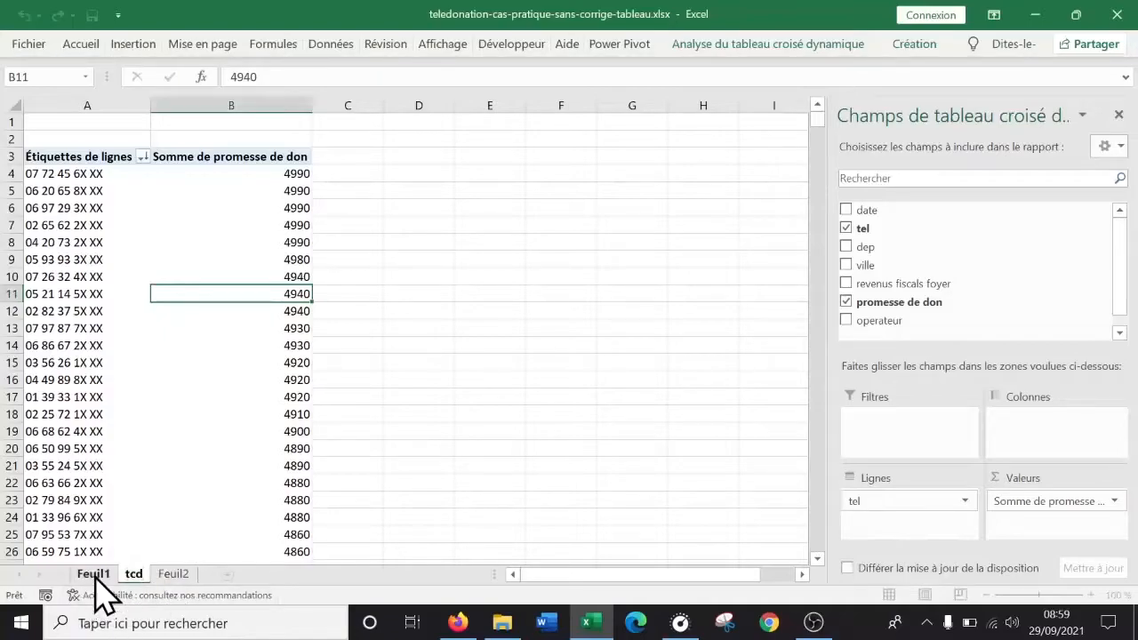
# Rename the Feuil1 source sheet as donnees brutes
pyautogui.click(93, 573)
pyautogui.doubleClick(94, 573)
pyautogui.write('donne')
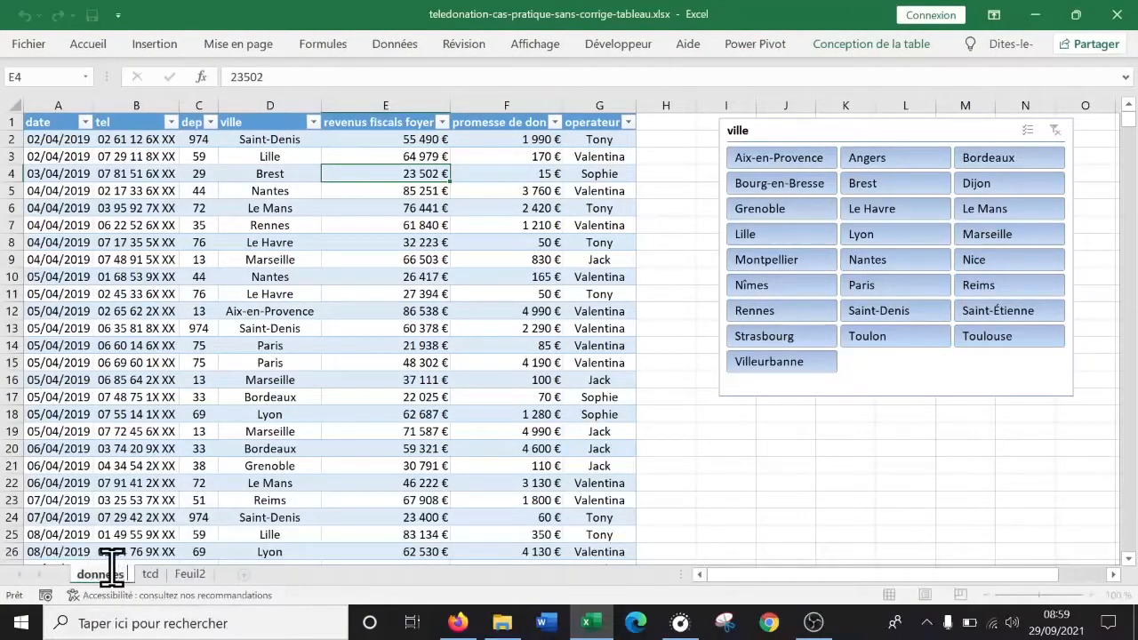
pyautogui.press('Return')
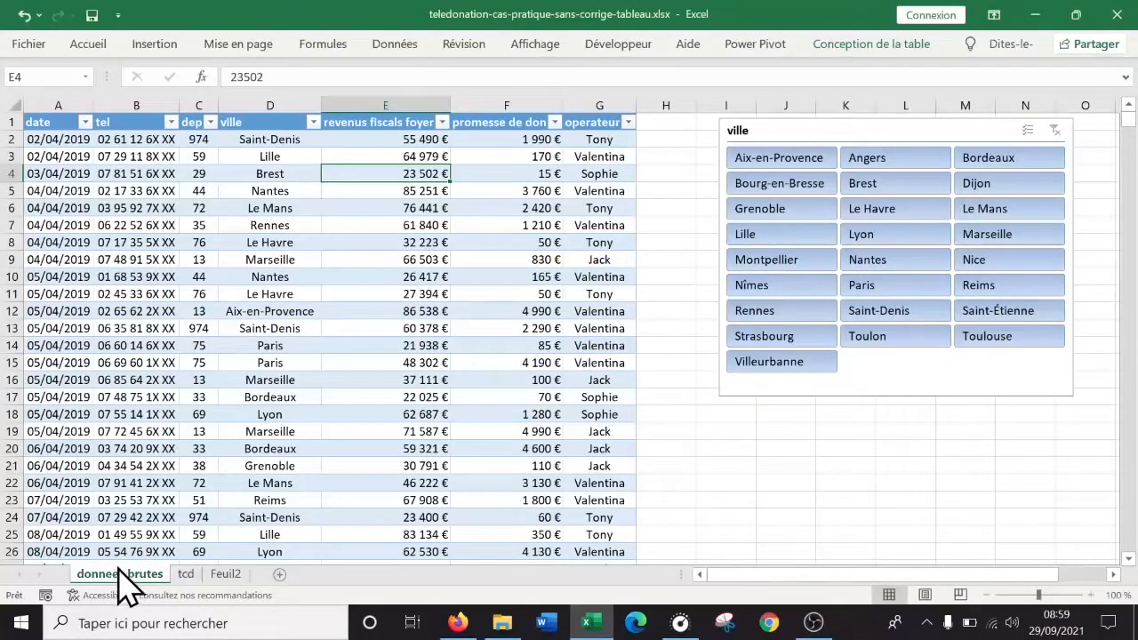
# Start a calculated field named part du revenu consacré au don for the pivot table on the tcd sheet
pyautogui.click(185, 573)
pyautogui.click(229, 230)
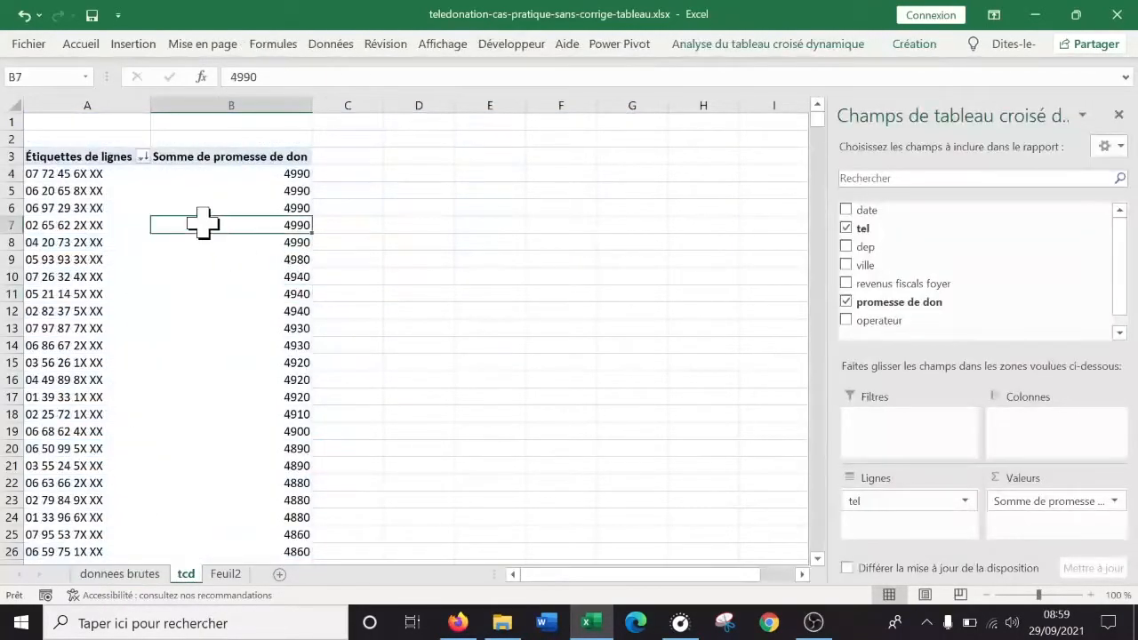
pyautogui.click(751, 44)
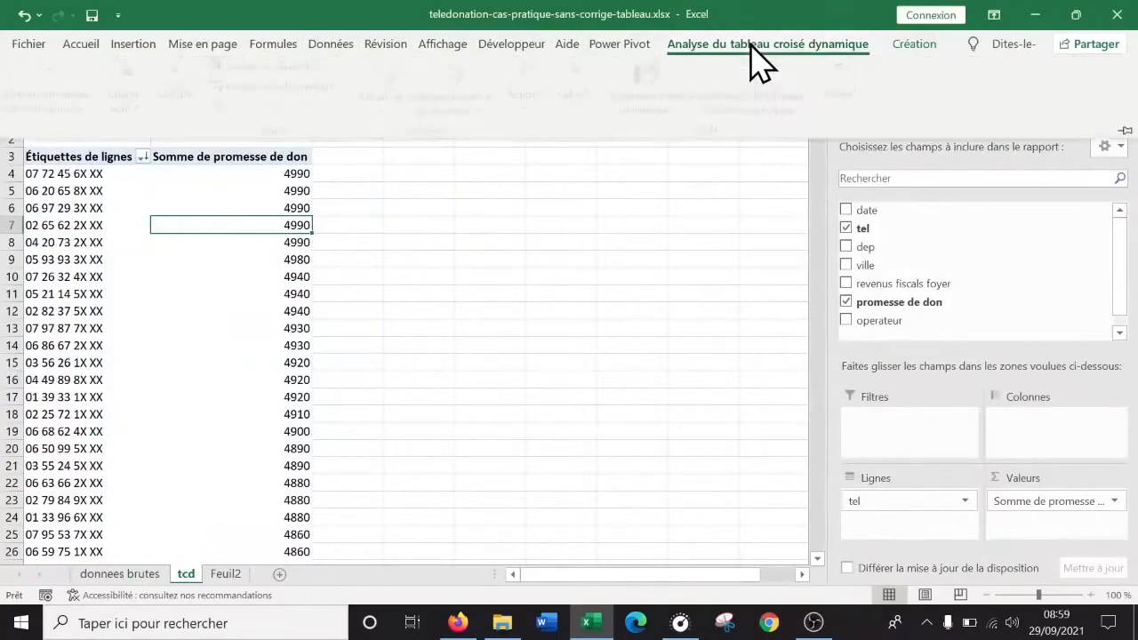
pyautogui.click(590, 113)
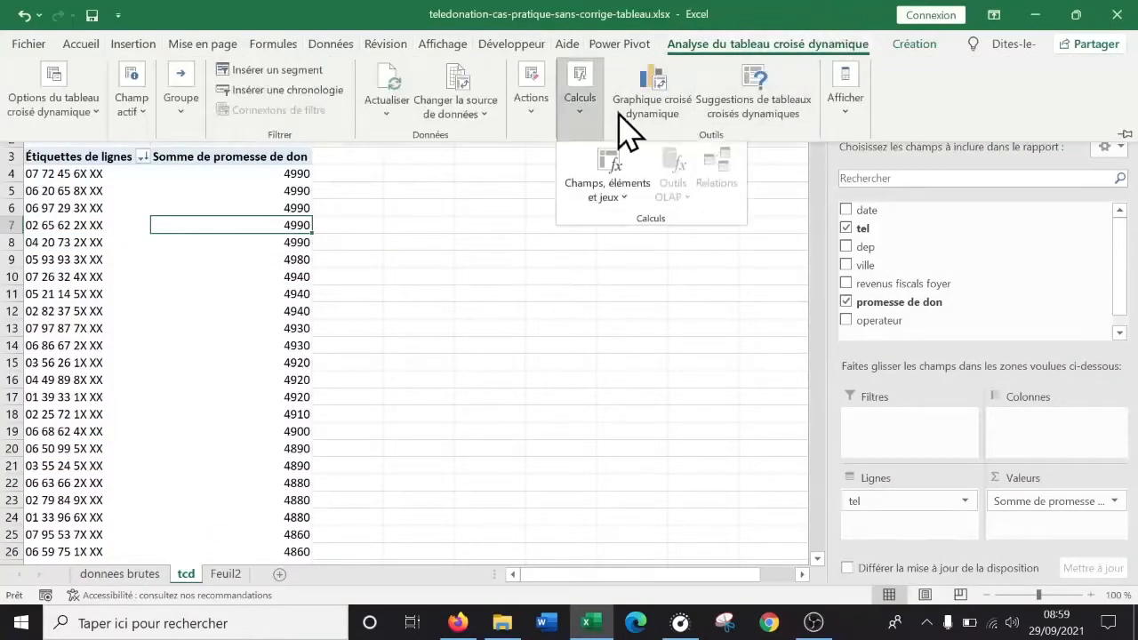
pyautogui.click(607, 176)
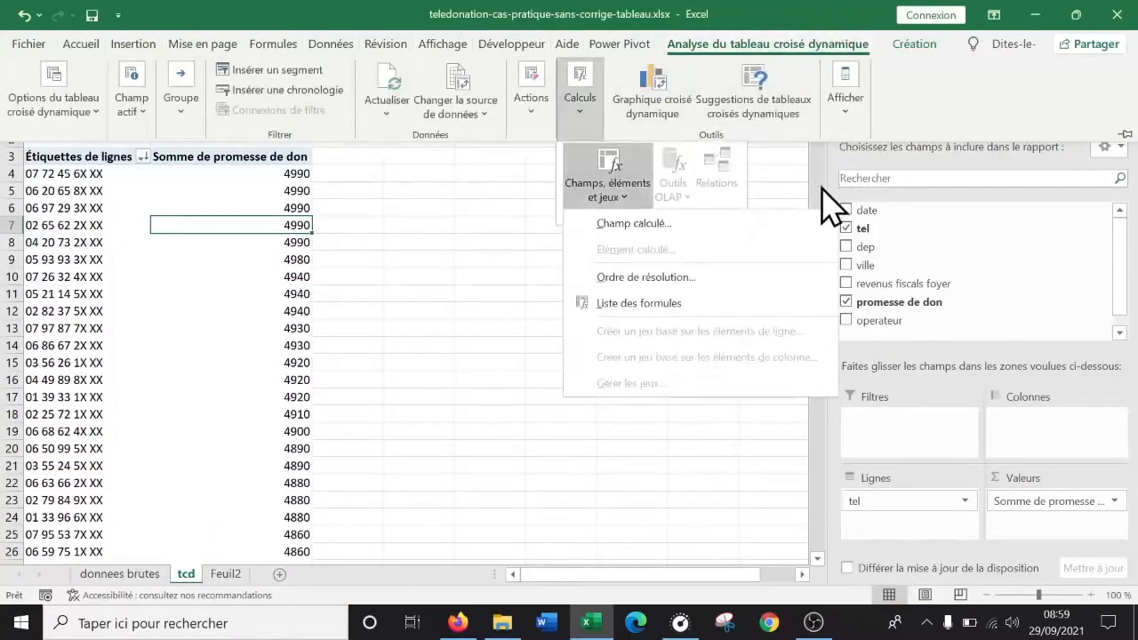
pyautogui.click(676, 226)
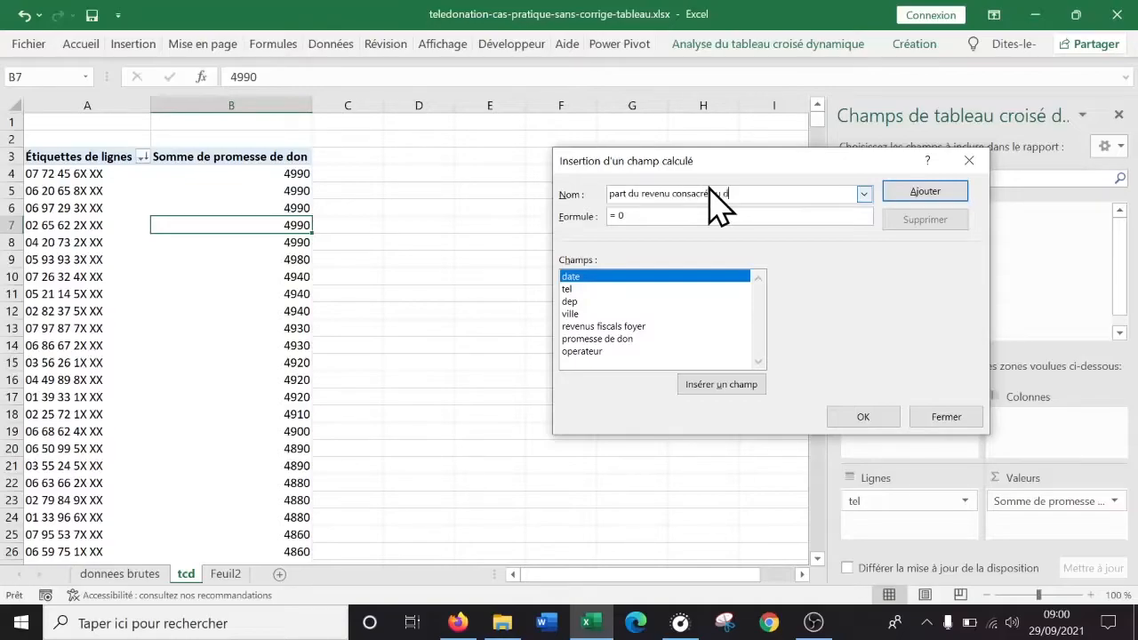
# Define the calculated field's formula as 'promesse de don' / 'revenus fiscals foyer' and add it to the pivot table
pyautogui.click(647, 216)
pyautogui.press('BackSpace')
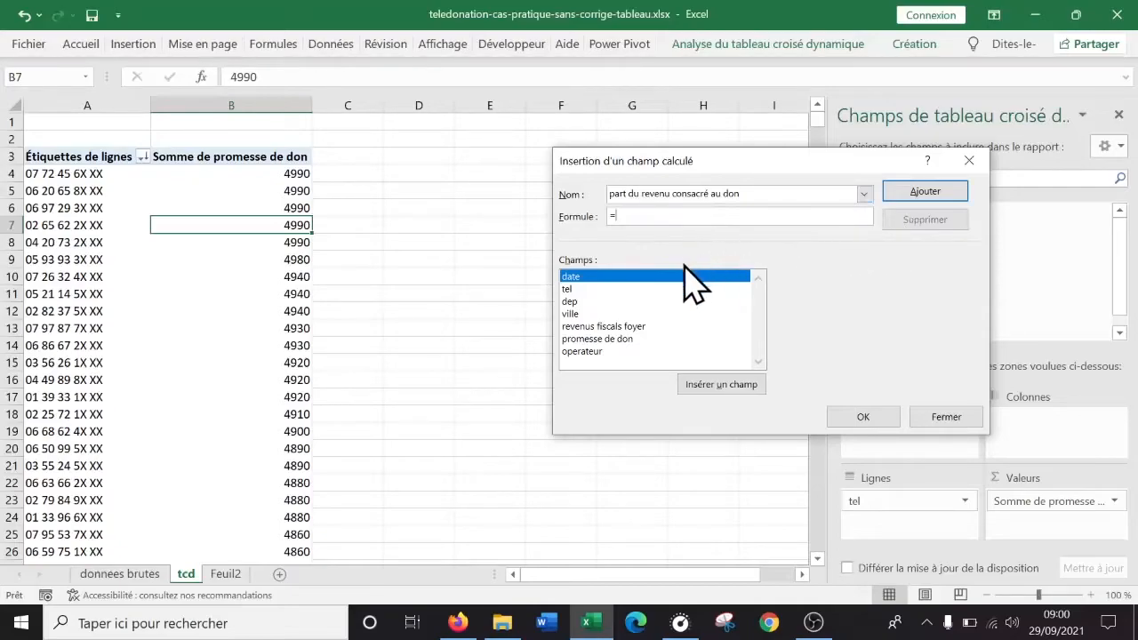
pyautogui.doubleClick(624, 338)
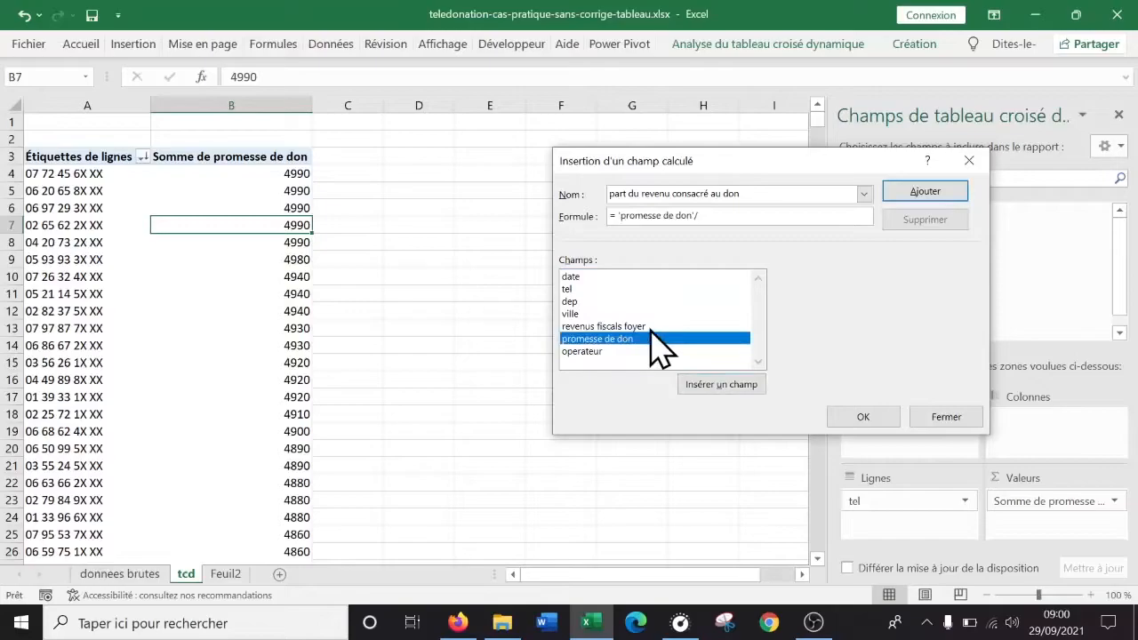
pyautogui.write('/')
pyautogui.doubleClick(646, 327)
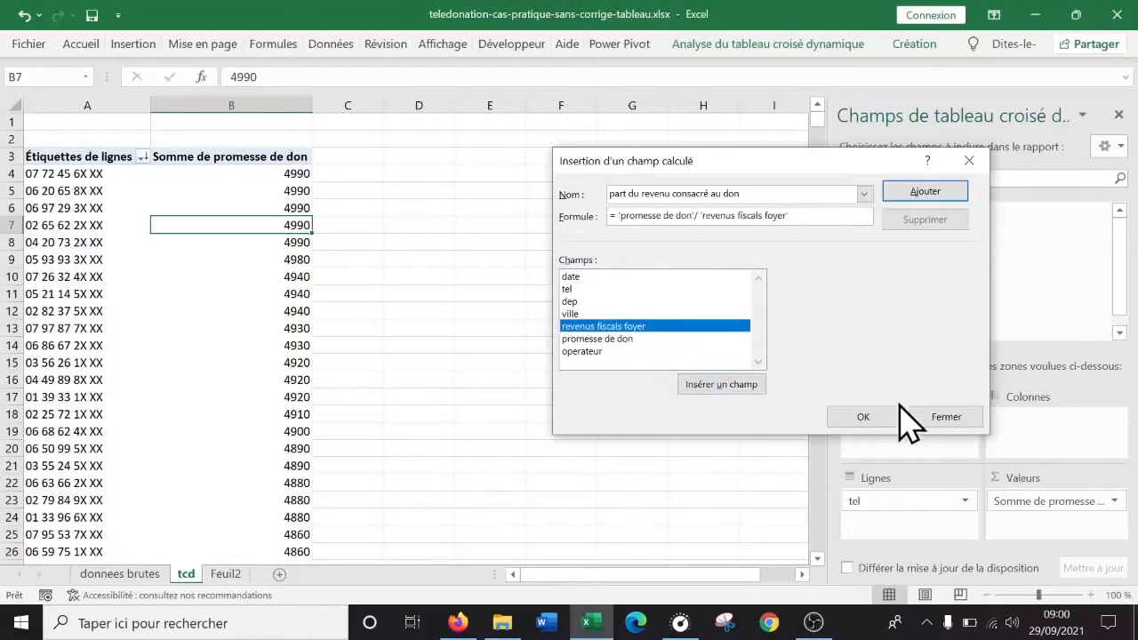
pyautogui.click(863, 416)
# Format the Somme de part du revenu consacré au don values as a percentage with 2 decimals
pyautogui.click(464, 191)
pyautogui.click(462, 328)
pyautogui.click(462, 448)
pyautogui.click(468, 310)
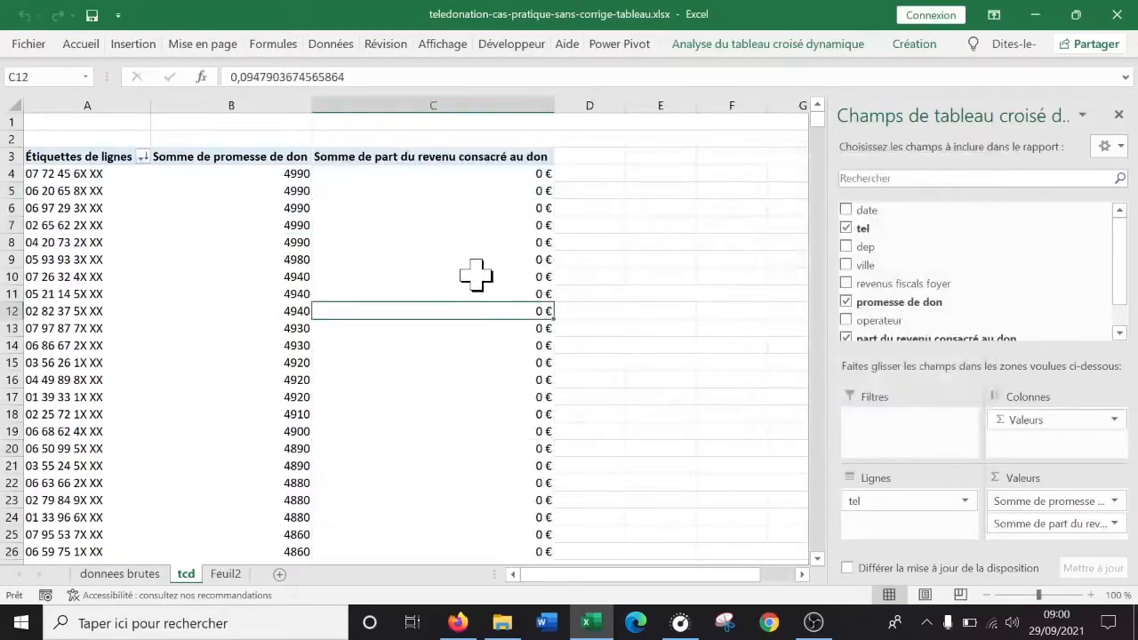
pyautogui.click(480, 242)
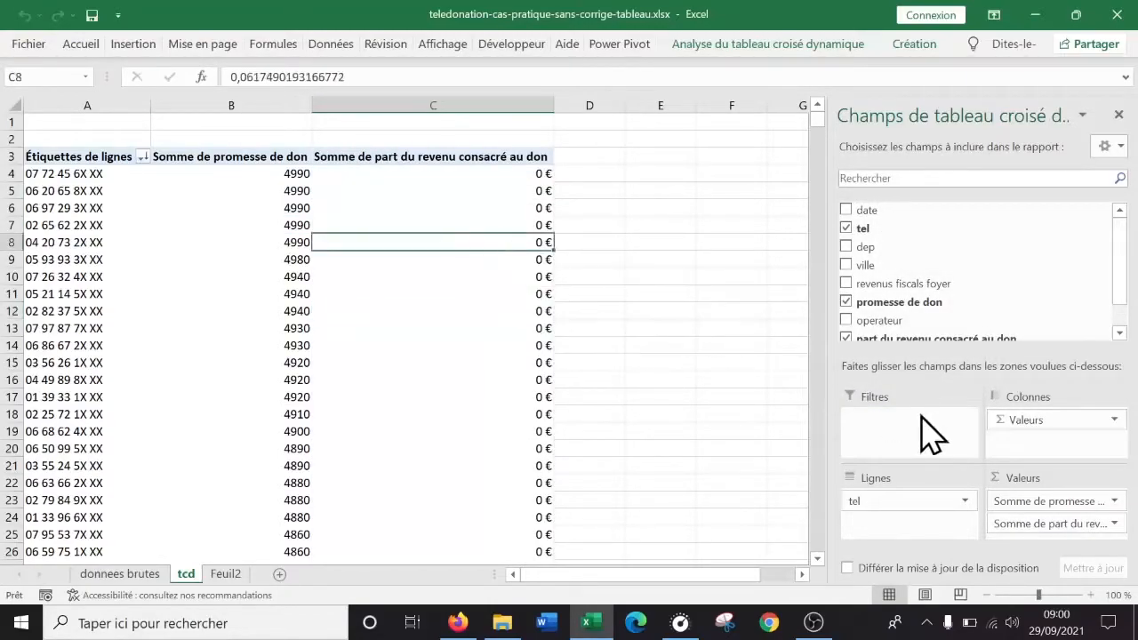
pyautogui.click(1115, 524)
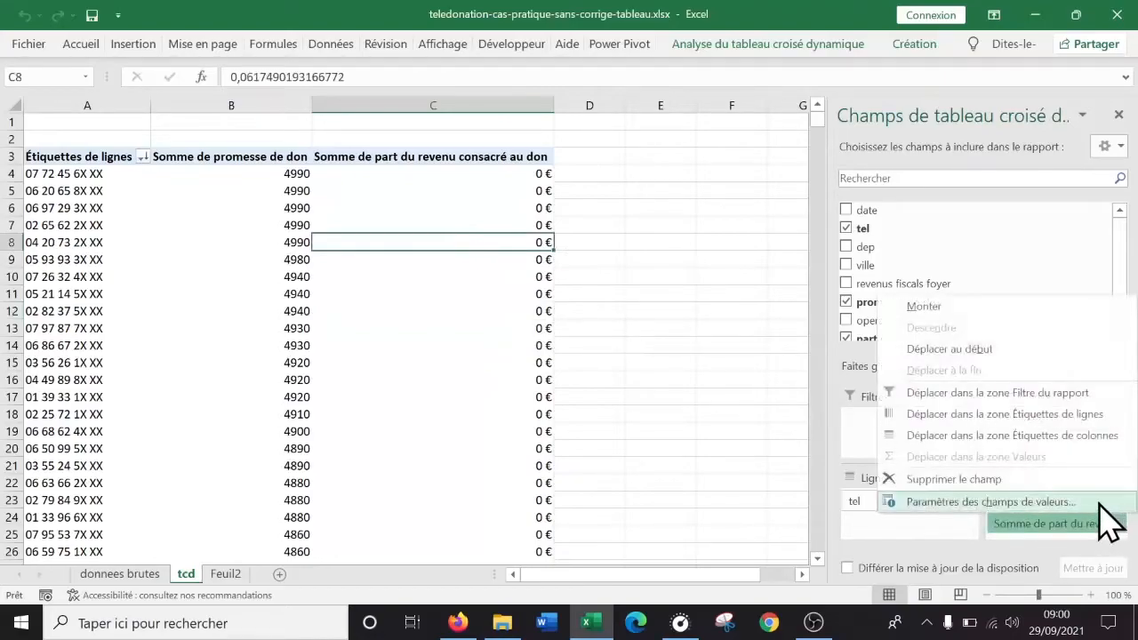
pyautogui.click(1101, 503)
pyautogui.click(648, 424)
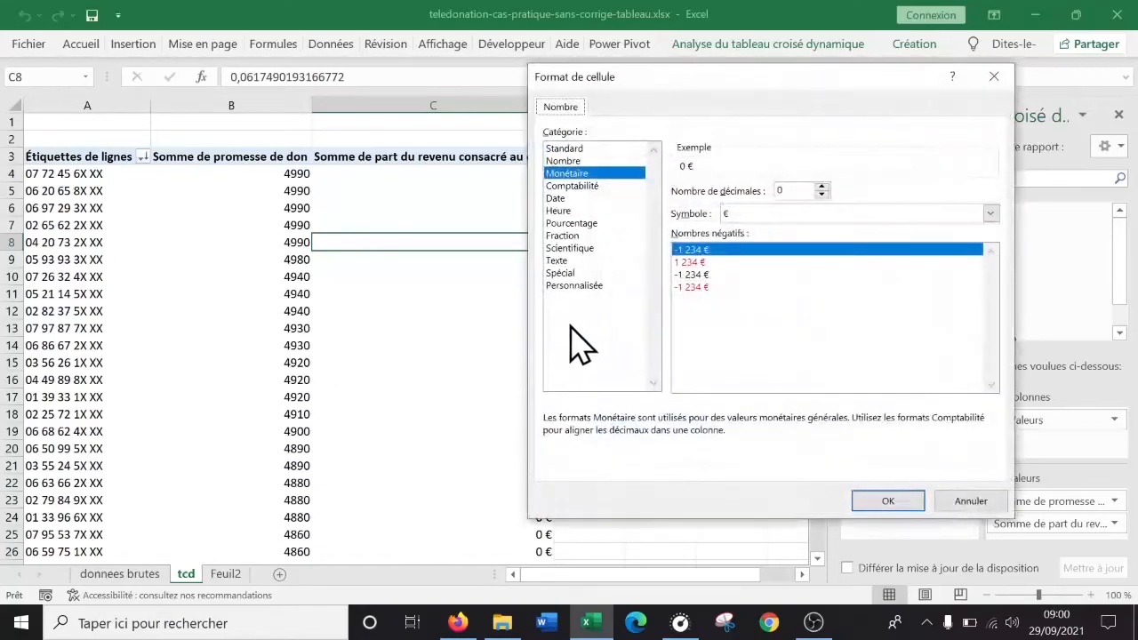
pyautogui.doubleClick(584, 224)
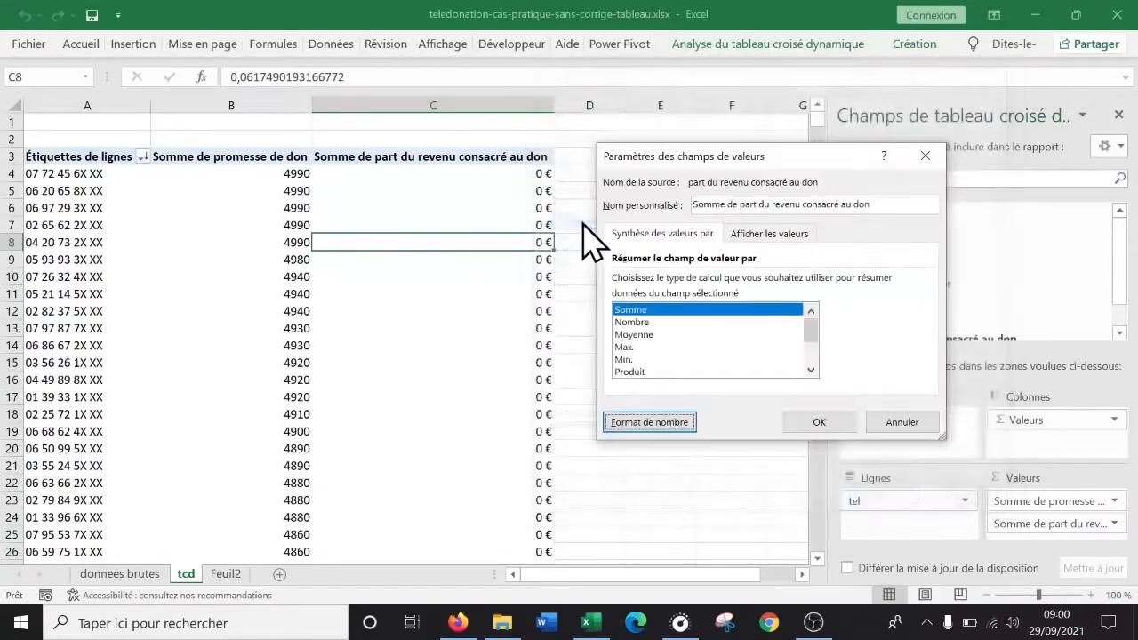
pyautogui.click(649, 423)
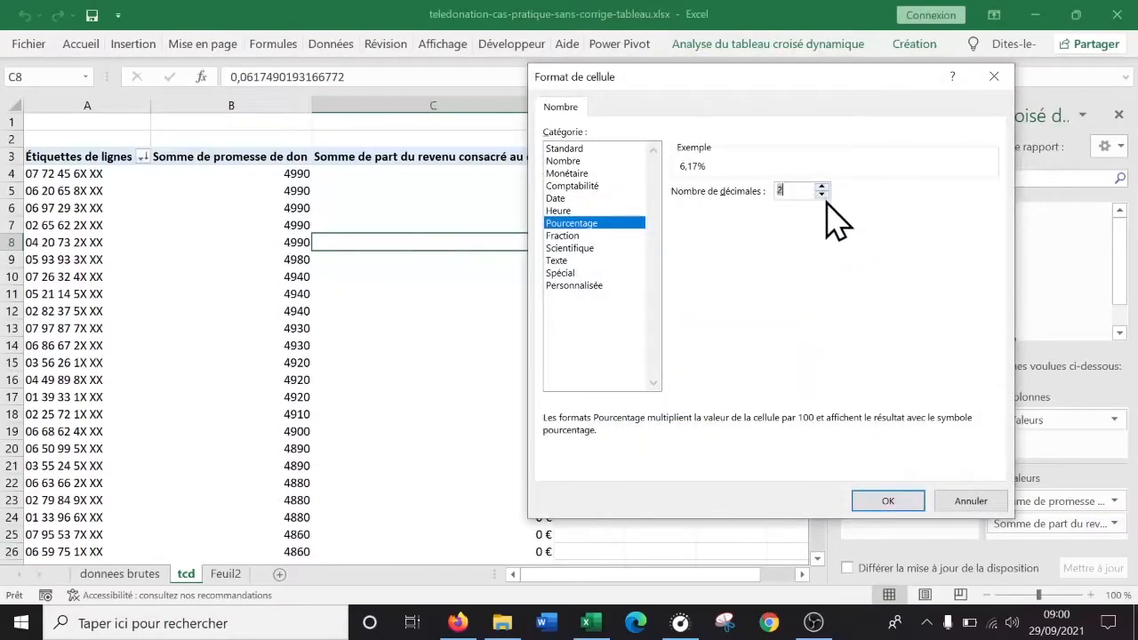
pyautogui.click(889, 500)
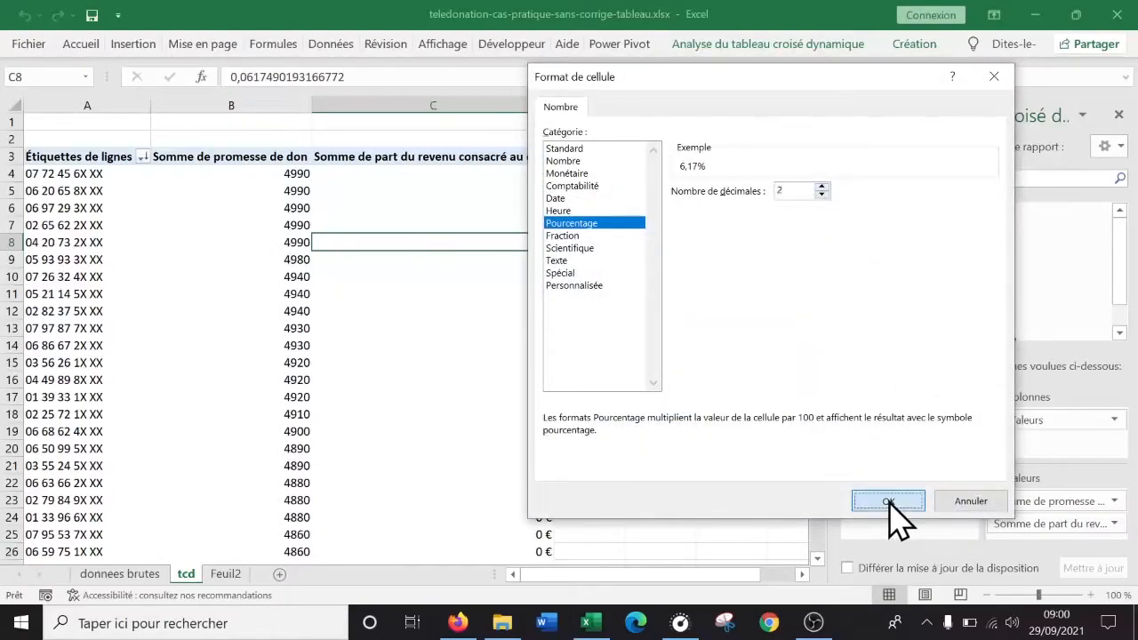
pyautogui.click(845, 413)
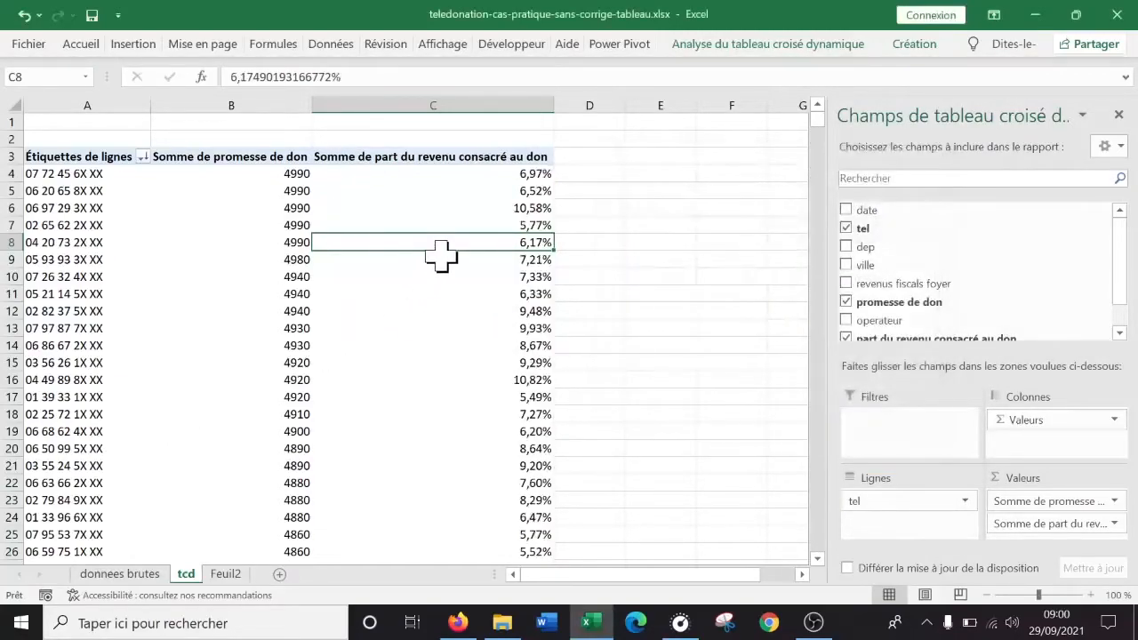
pyautogui.moveTo(441, 255)
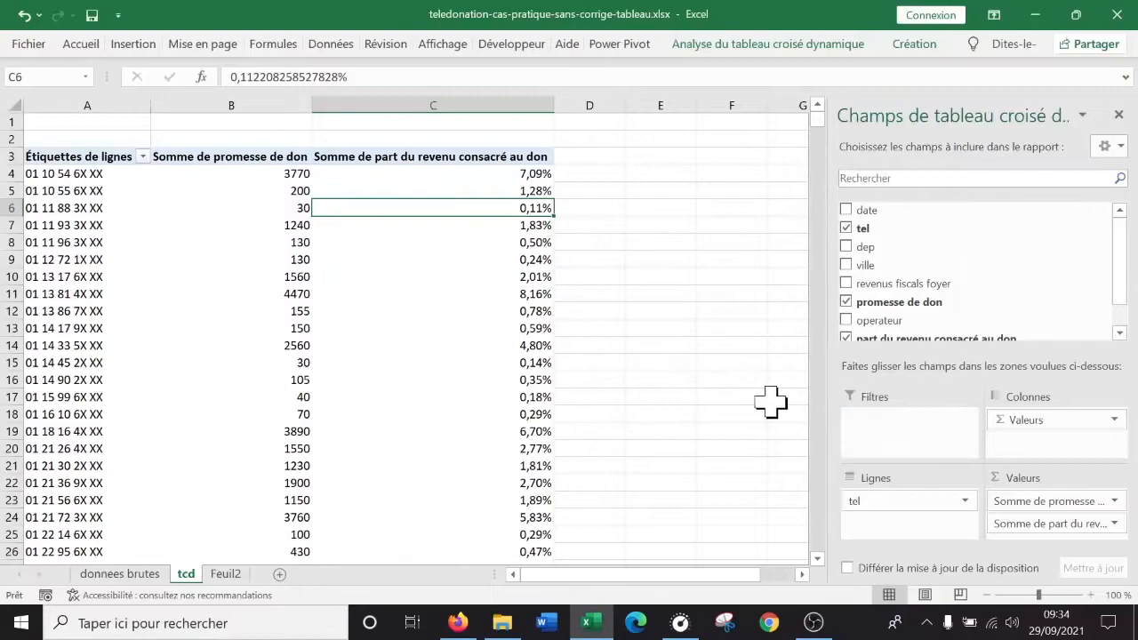
pyautogui.click(480, 294)
pyautogui.click(273, 225)
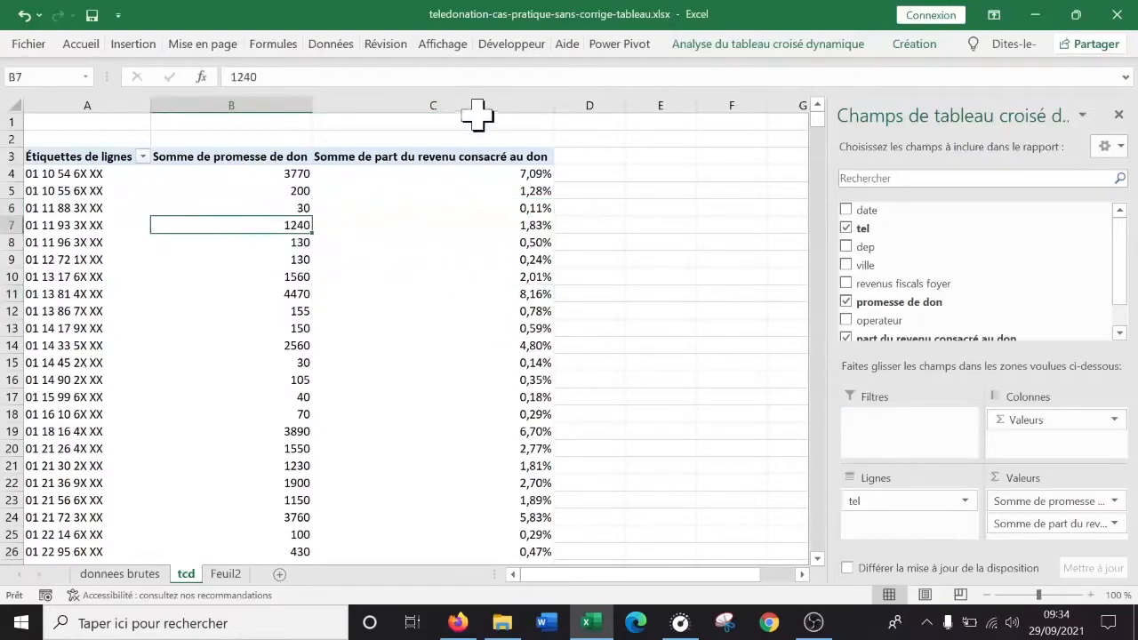
pyautogui.click(144, 156)
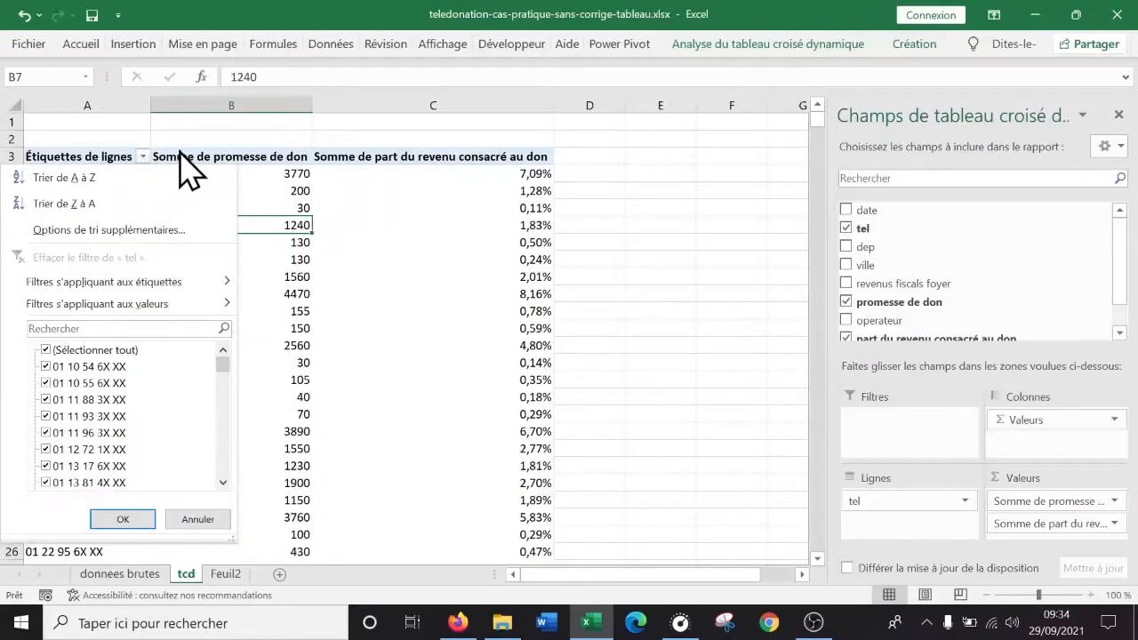
pyautogui.click(178, 233)
pyautogui.click(641, 268)
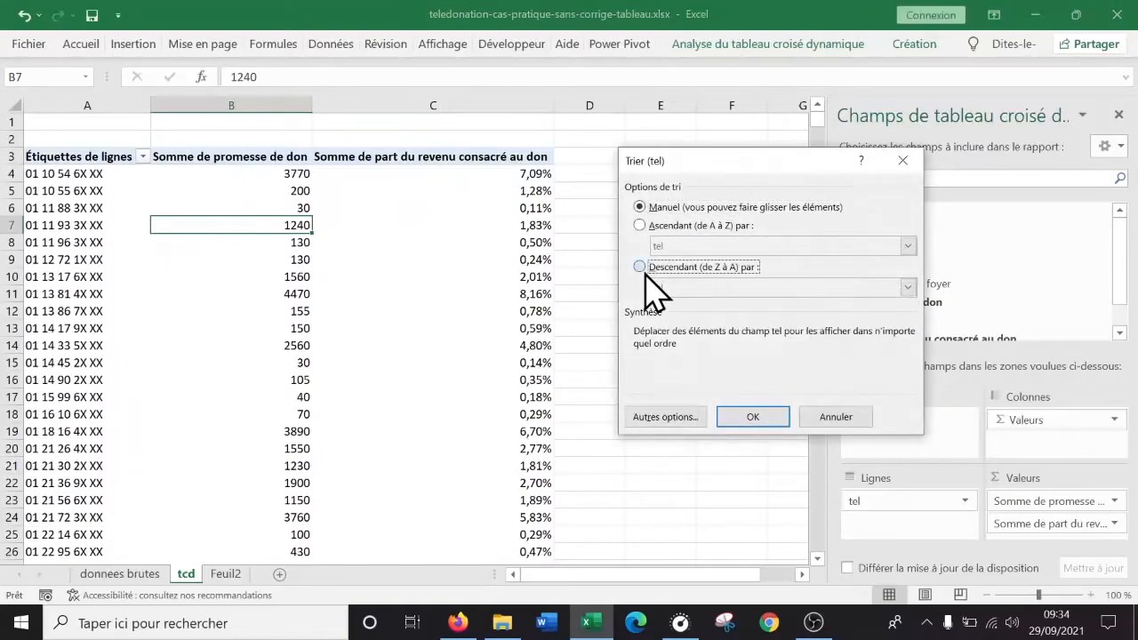
pyautogui.click(747, 288)
pyautogui.click(751, 330)
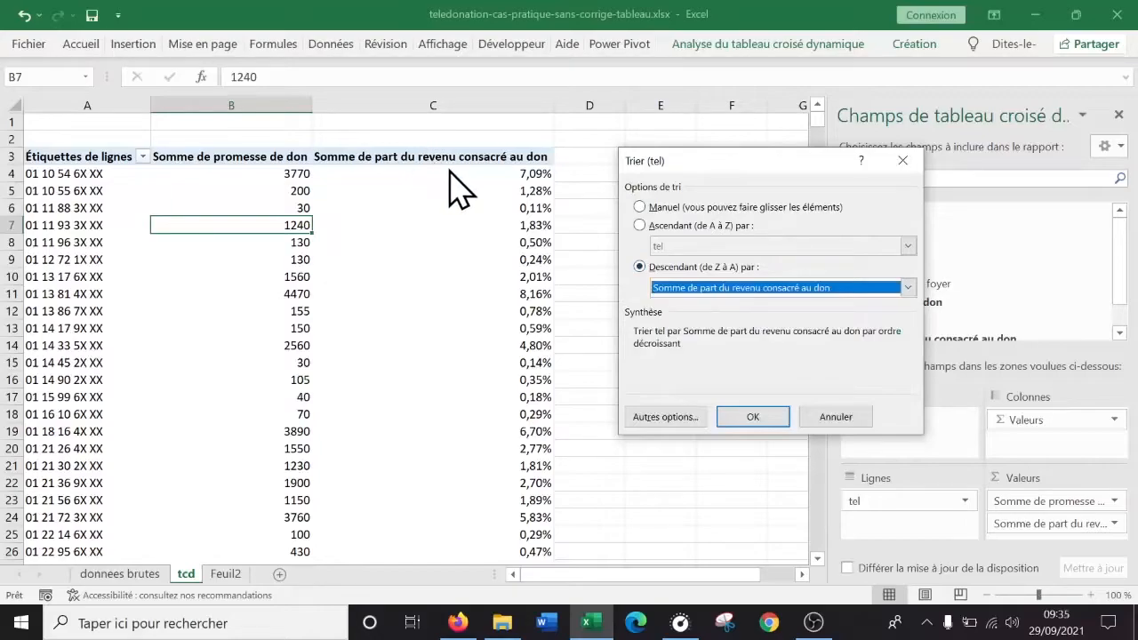
pyautogui.click(836, 416)
# Try to rename the Somme de part du revenu consacré au don value field as part du revenu consacré au don
pyautogui.click(1116, 524)
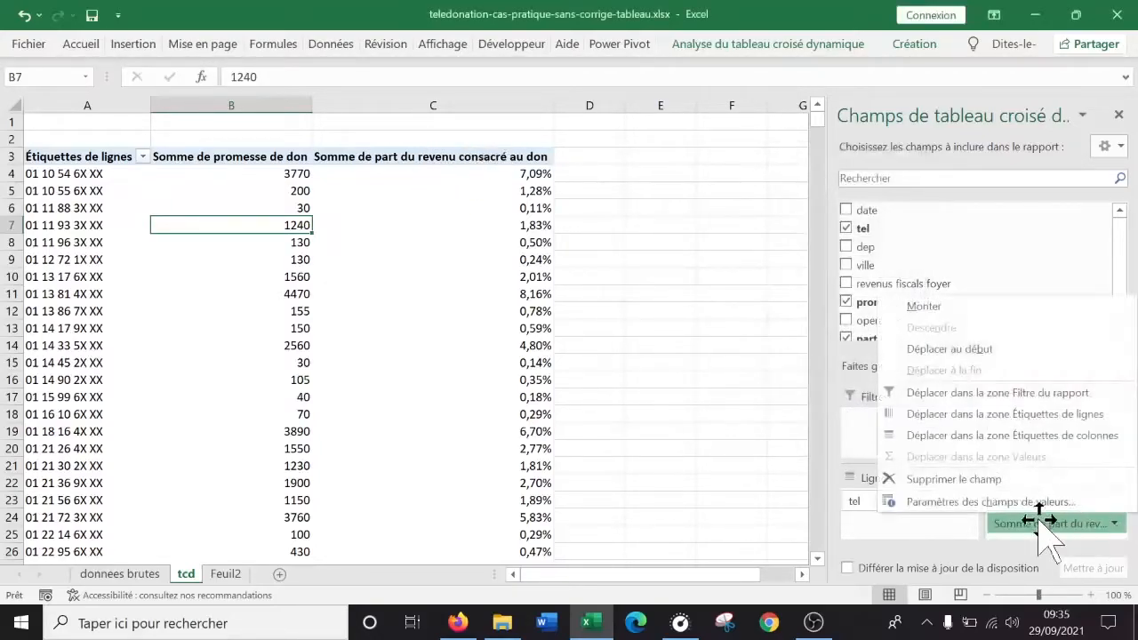
pyautogui.click(1022, 502)
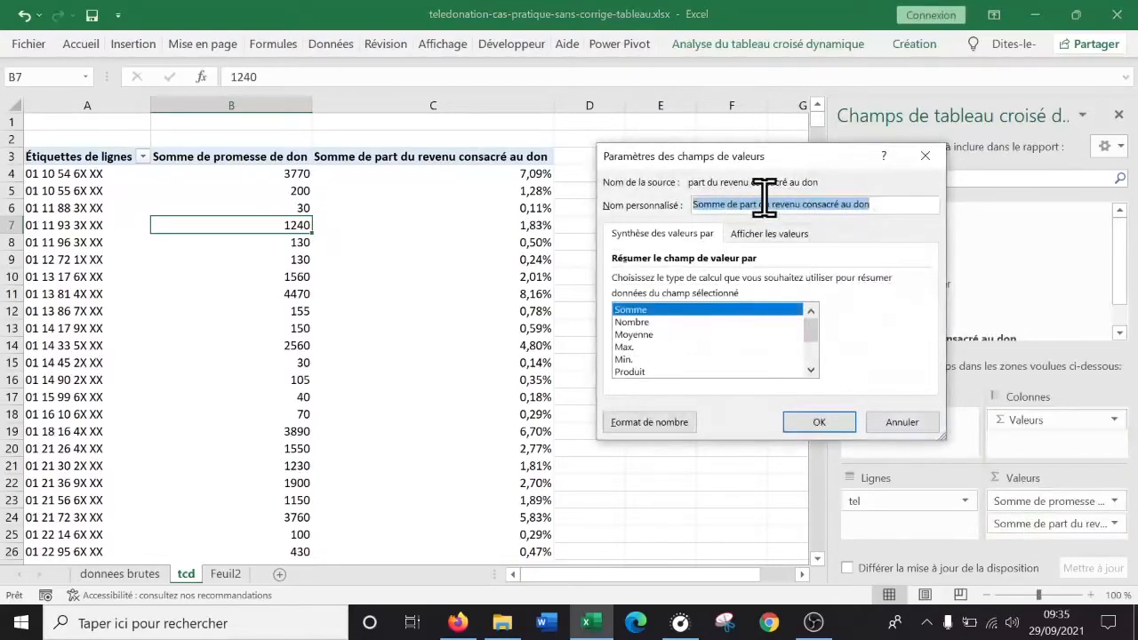
pyautogui.moveTo(739, 204); pyautogui.dragTo(638, 205)
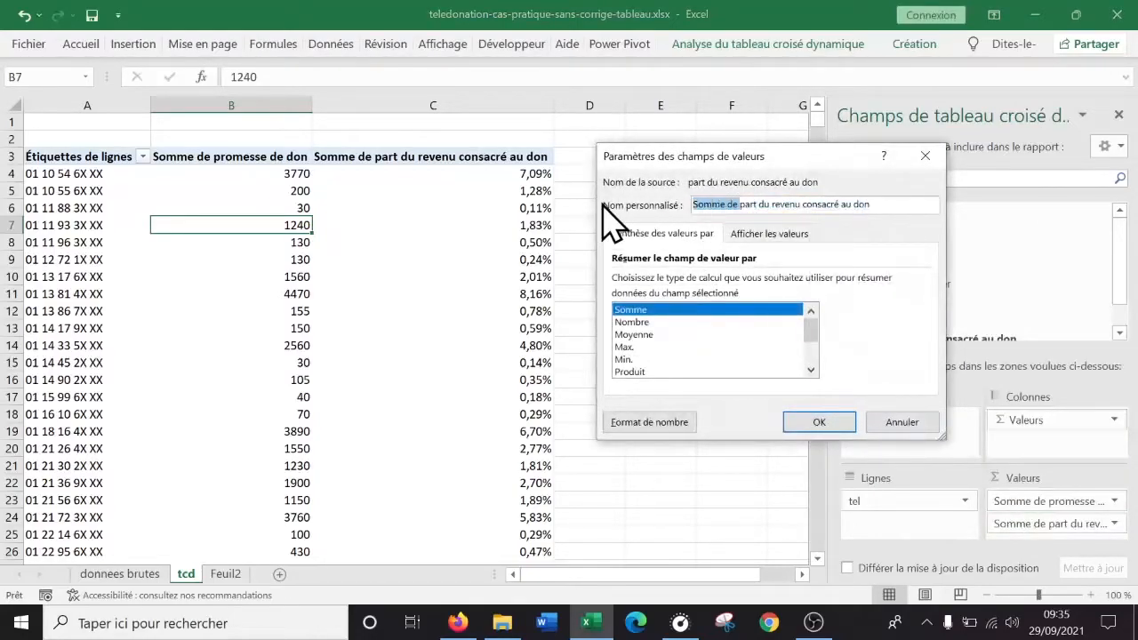
pyautogui.press('Delete')
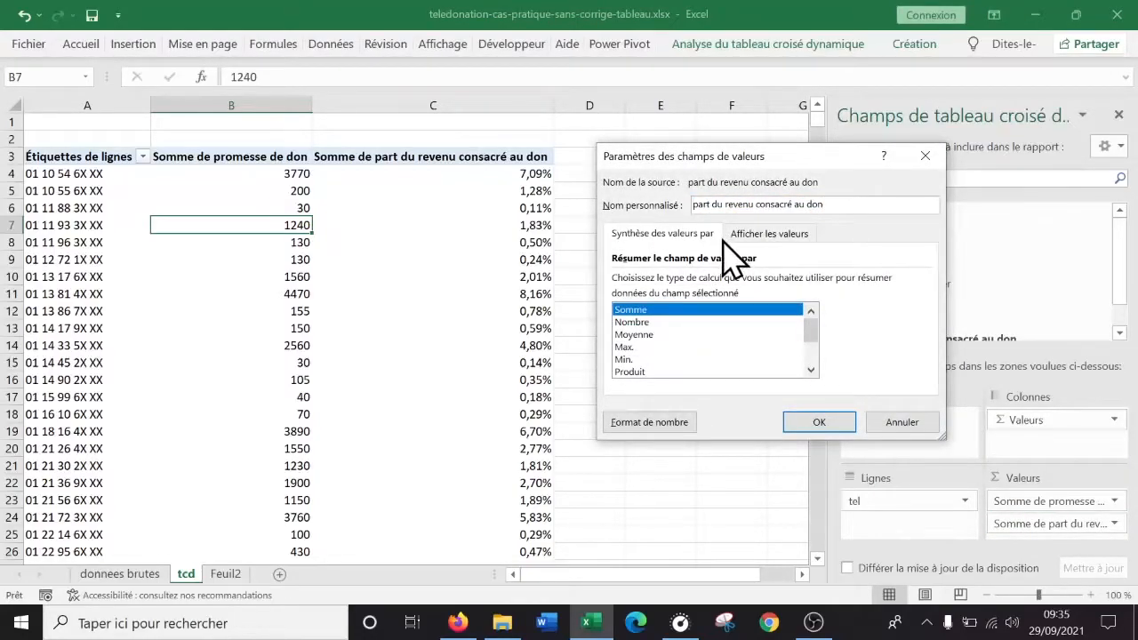
pyautogui.click(811, 425)
pyautogui.click(585, 365)
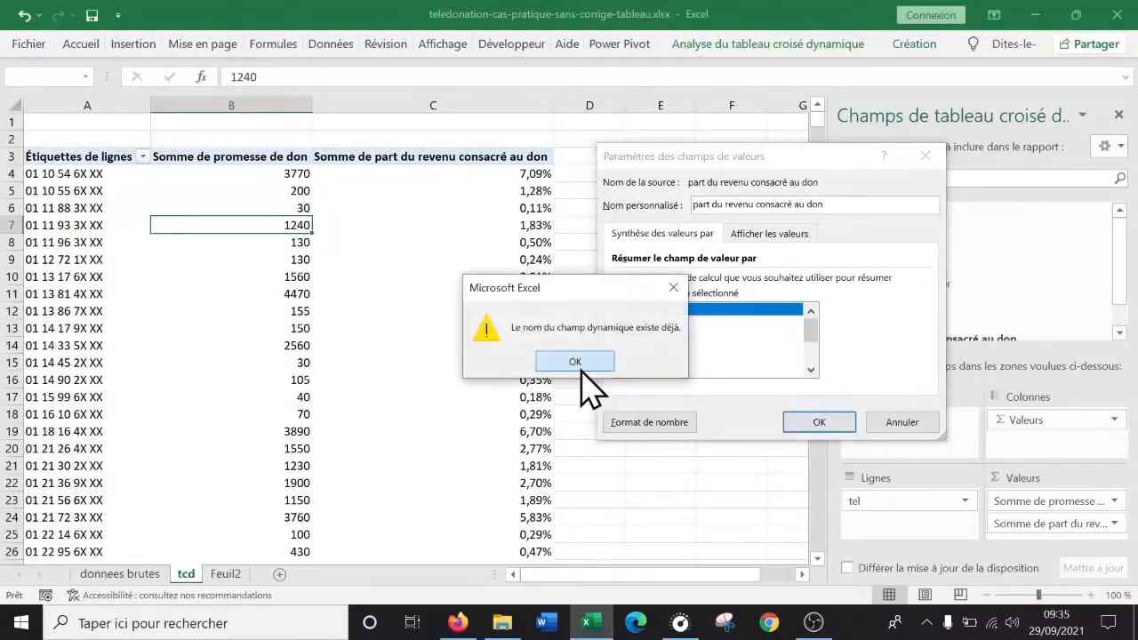
pyautogui.click(902, 423)
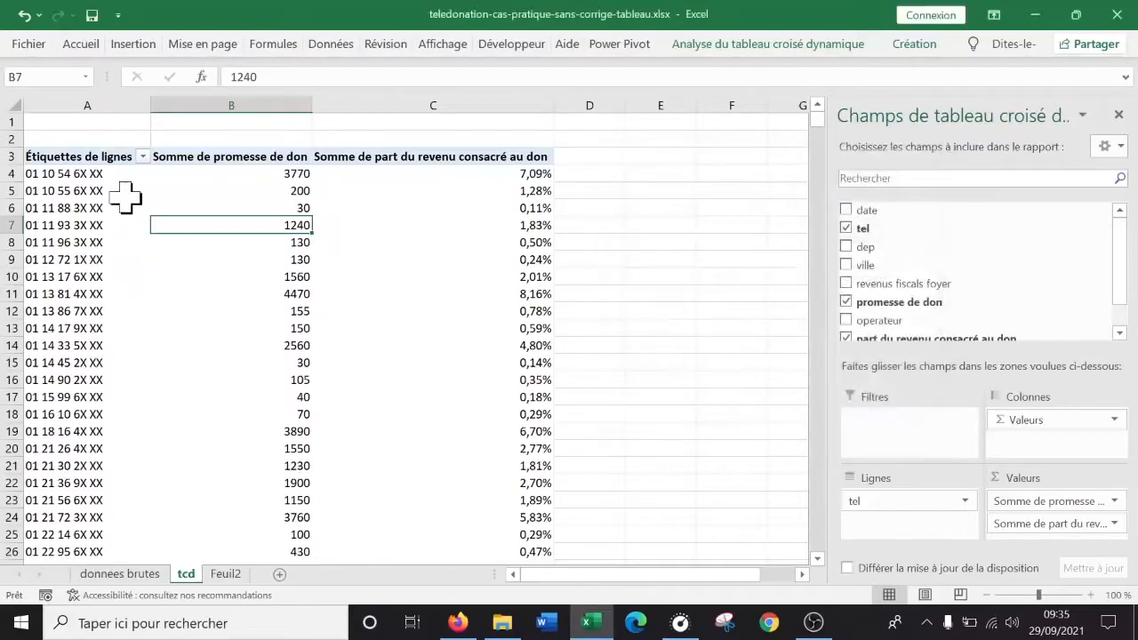
# Rename the Somme de part du revenu consacré au don value field as % du revenu consacré au don
pyautogui.click(471, 158)
pyautogui.click(1115, 525)
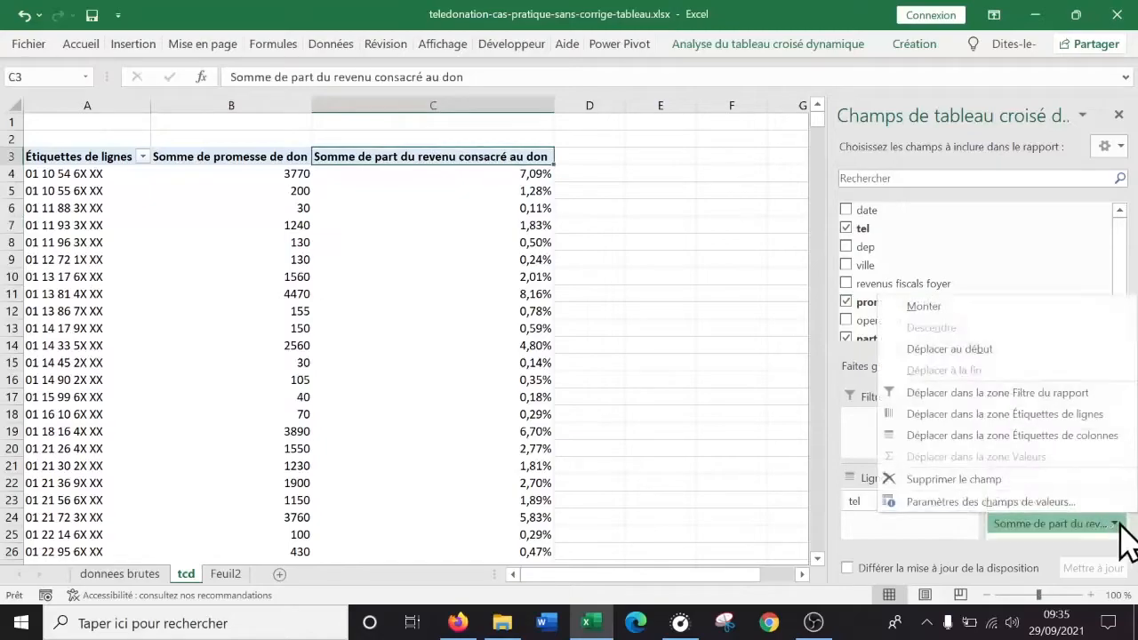
pyautogui.click(991, 501)
pyautogui.click(757, 205)
pyautogui.moveTo(757, 204); pyautogui.dragTo(558, 213)
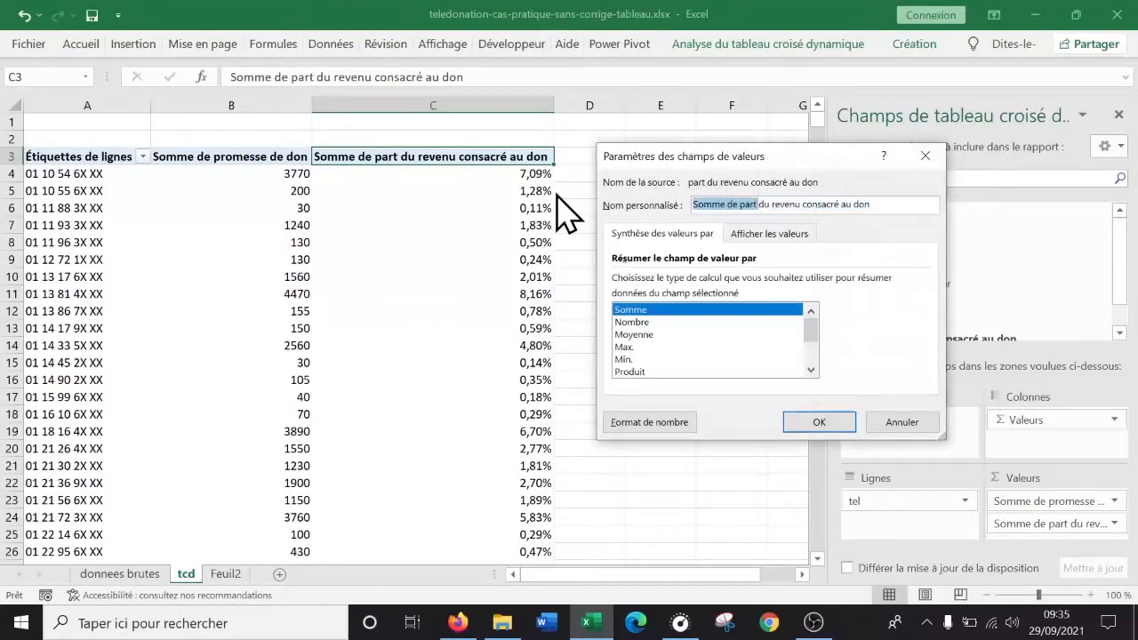
pyautogui.write('%')
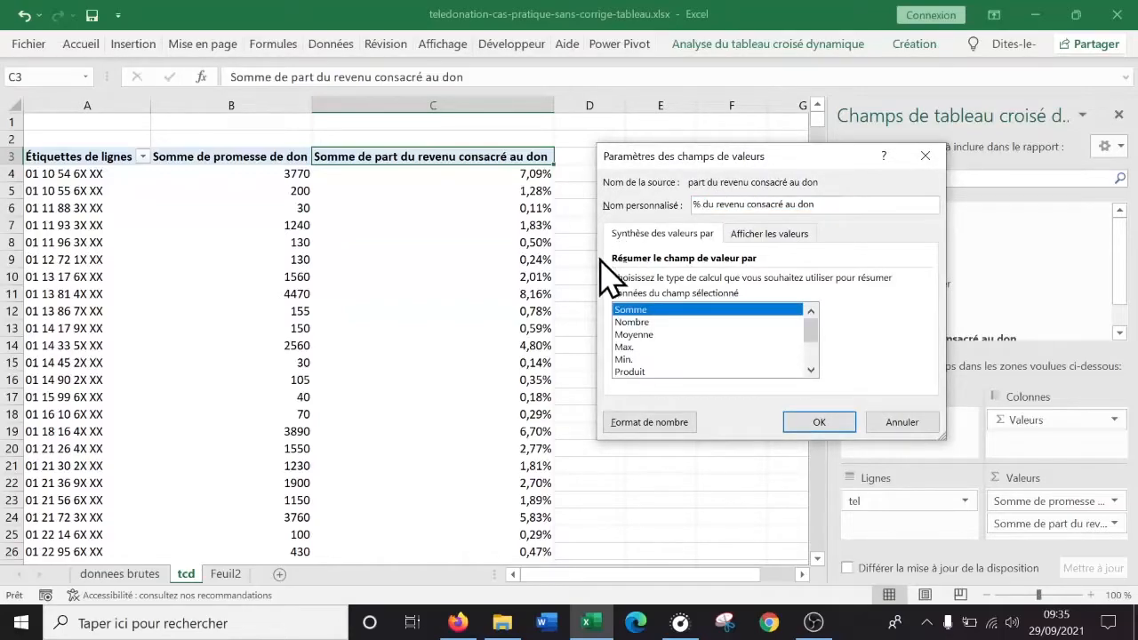
pyautogui.click(824, 423)
pyautogui.click(554, 273)
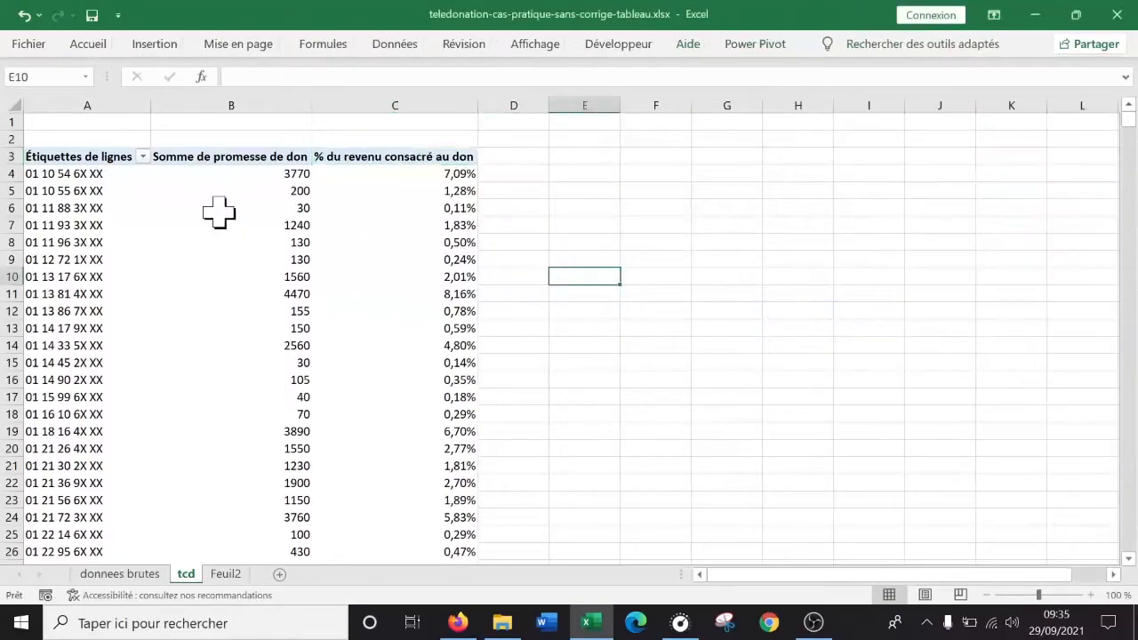
# Sort the tel row labels in descending order by % du revenu consacré au don, keeping automatic sorting on refresh
pyautogui.click(76, 178)
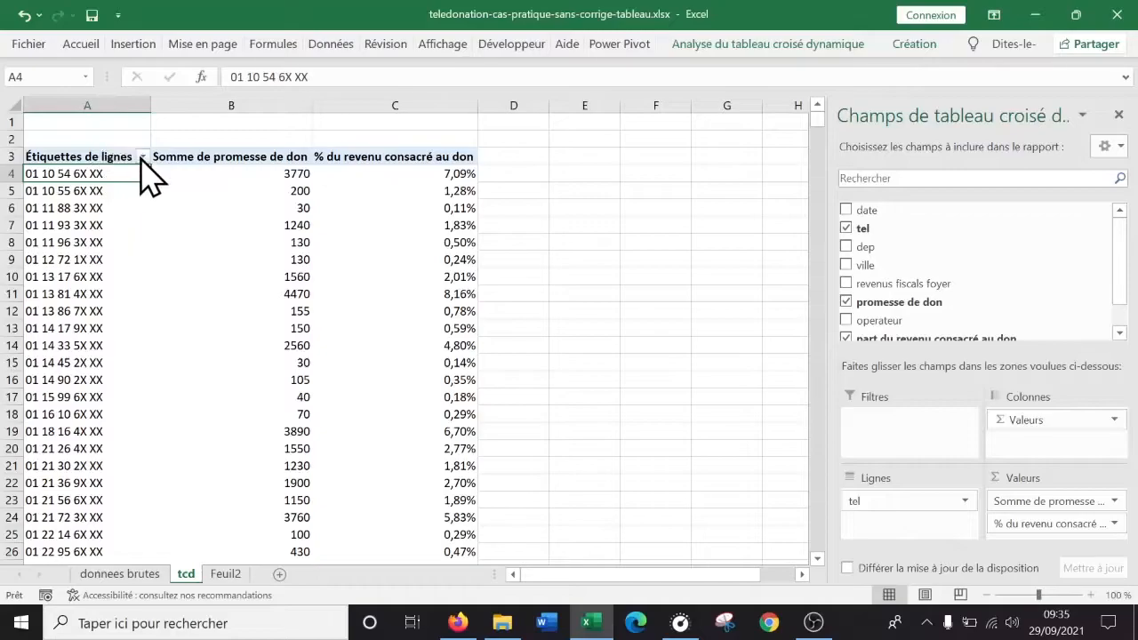
pyautogui.click(142, 157)
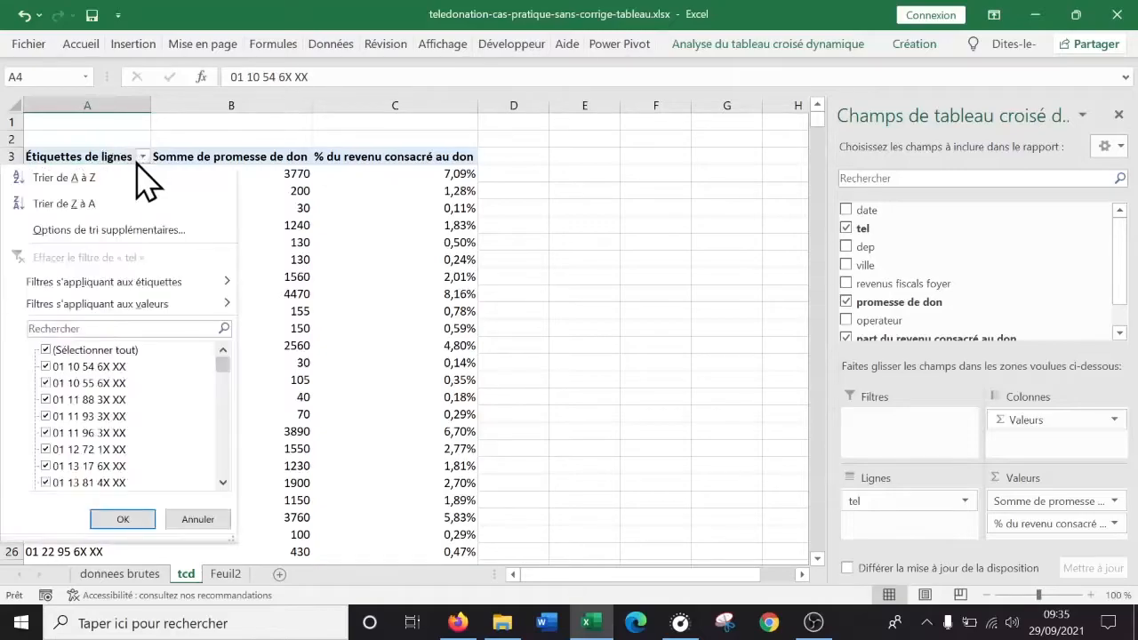
pyautogui.click(158, 231)
pyautogui.click(639, 267)
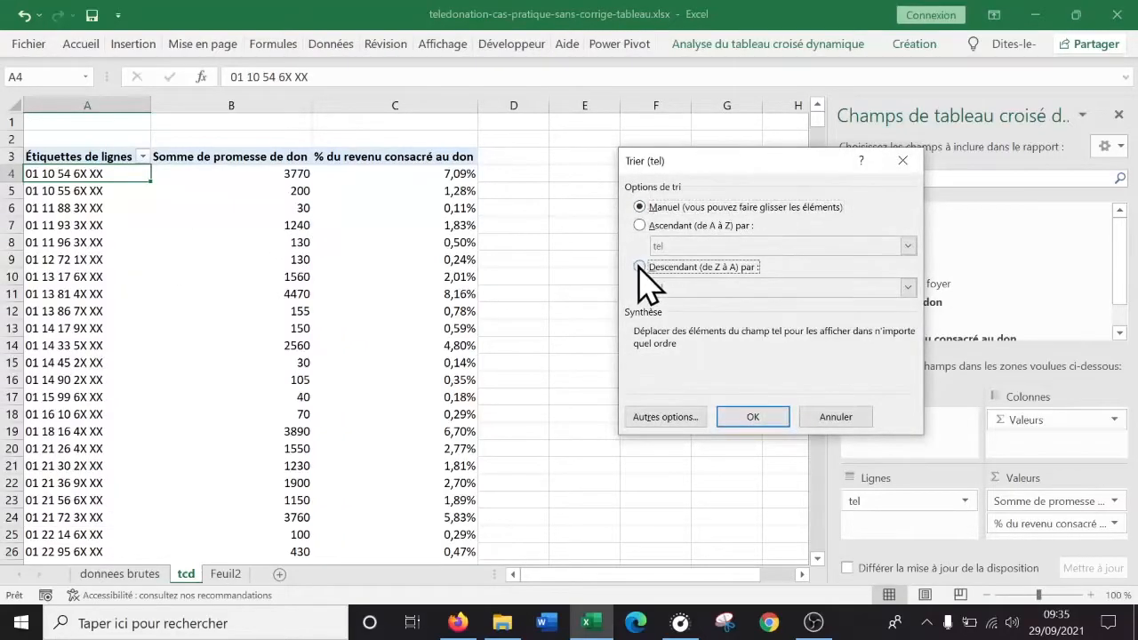
pyautogui.click(791, 285)
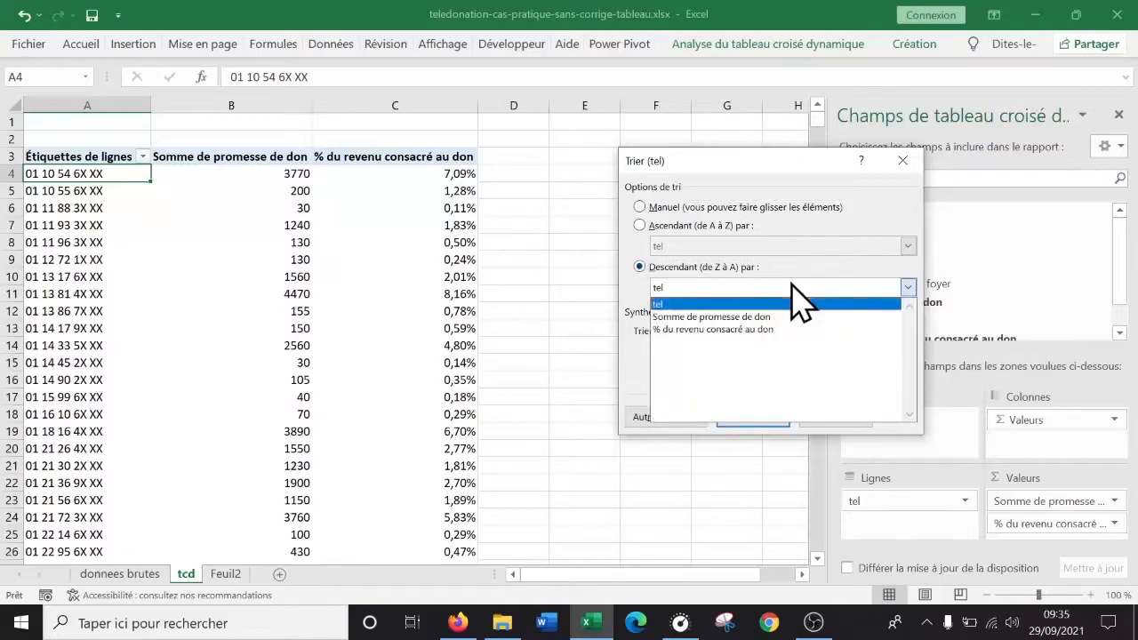
pyautogui.click(746, 330)
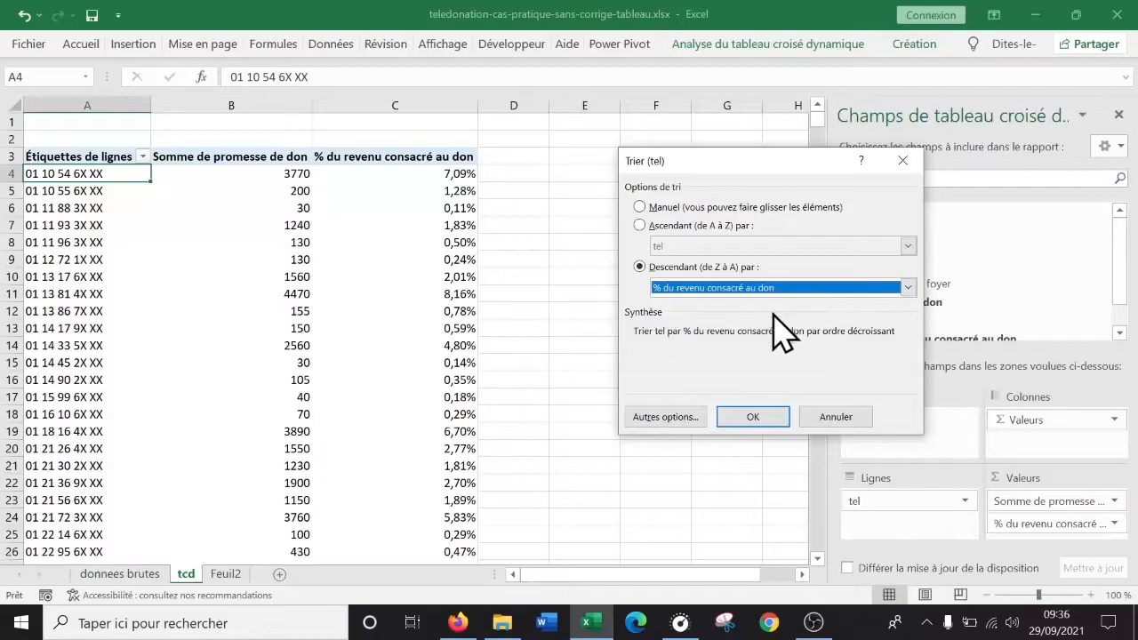
pyautogui.click(760, 413)
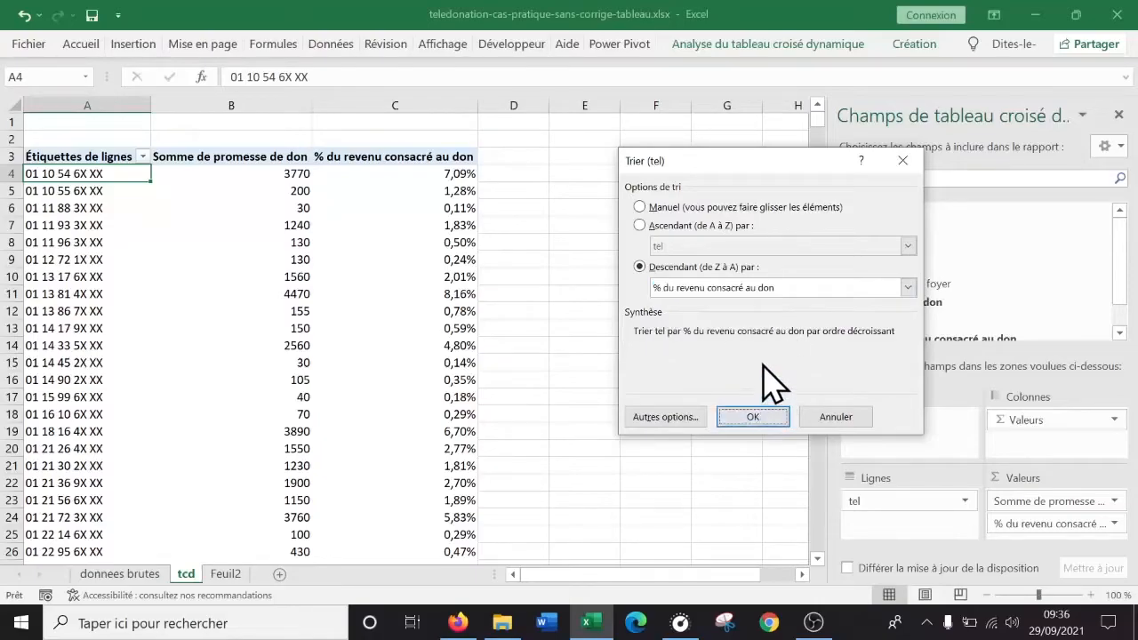
pyautogui.click(682, 416)
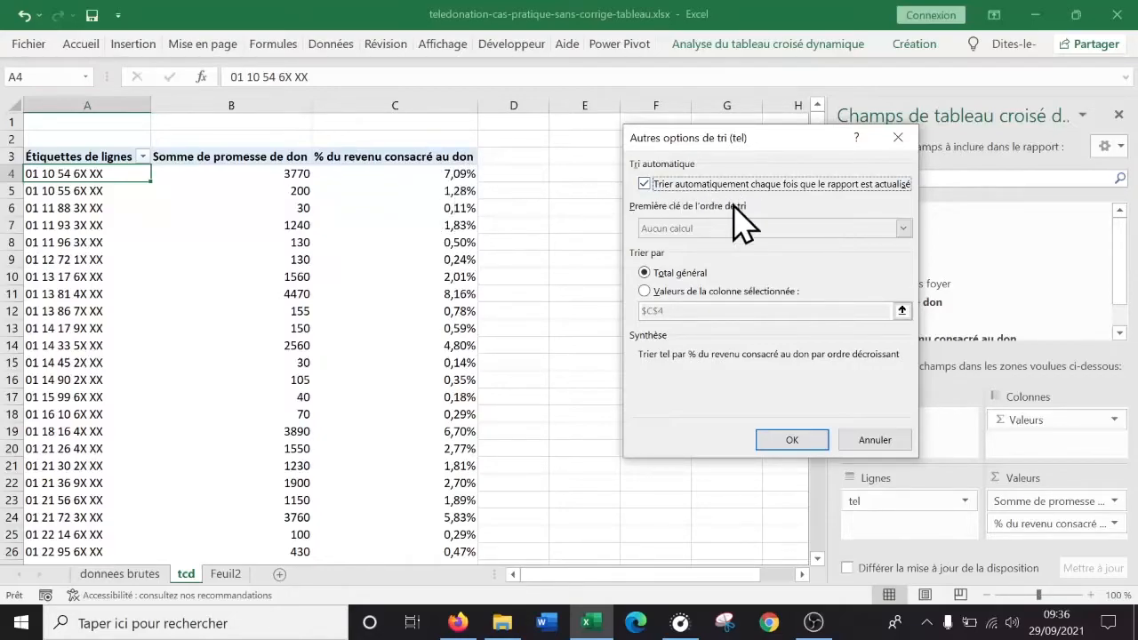
pyautogui.click(816, 446)
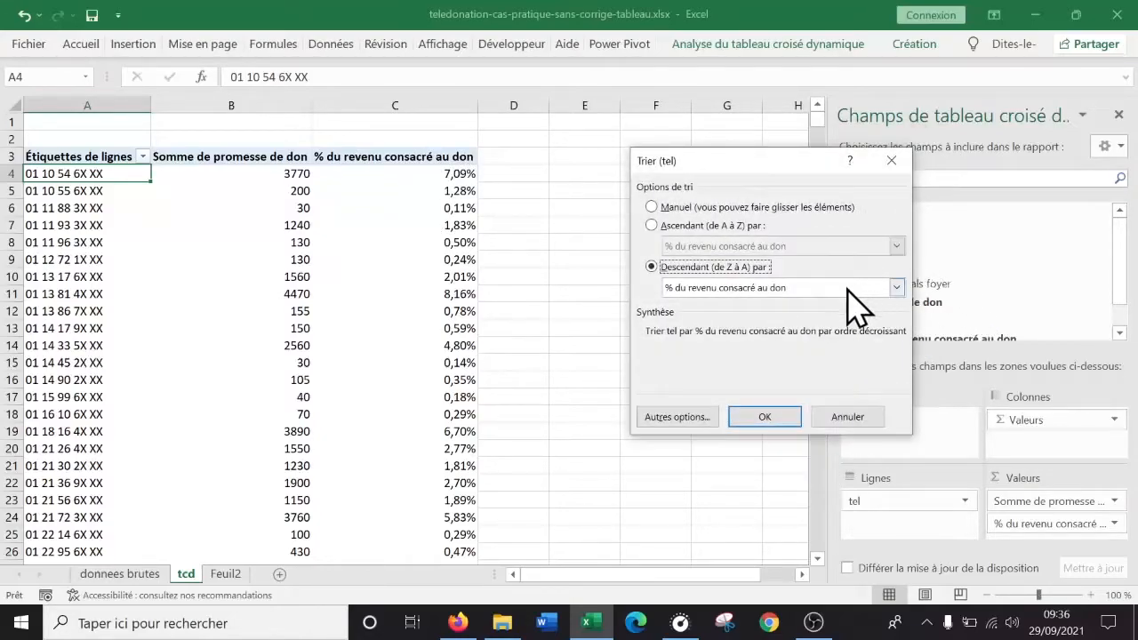
pyautogui.click(772, 420)
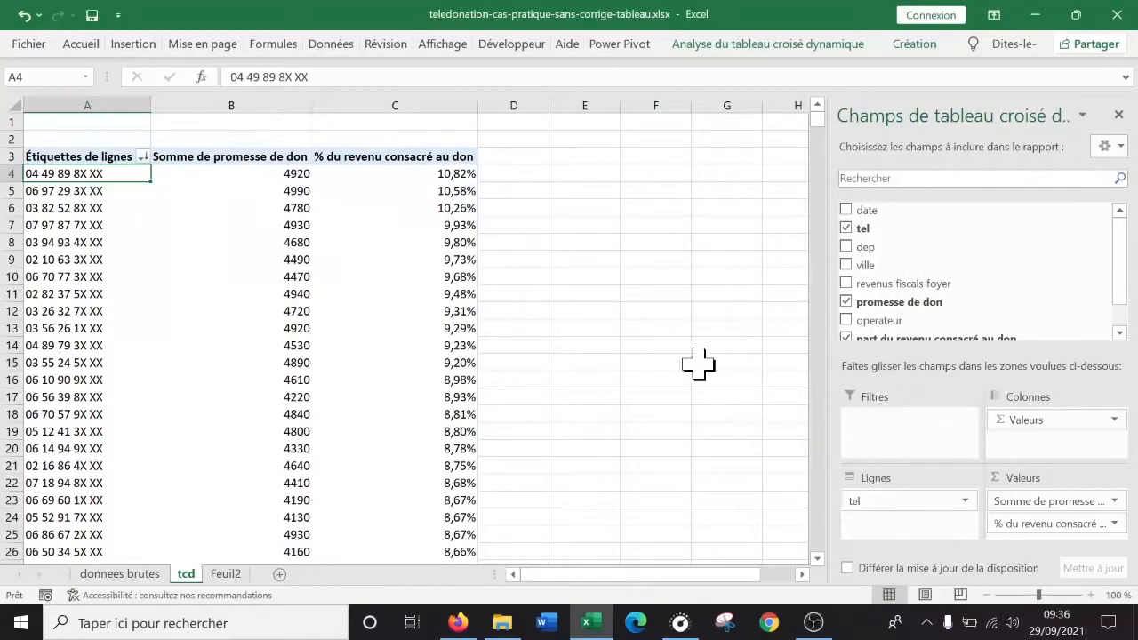
# Add the ville field to the pivot table rows beneath tel
pyautogui.click(259, 295)
pyautogui.moveTo(11, 173); pyautogui.dragTo(14, 243)
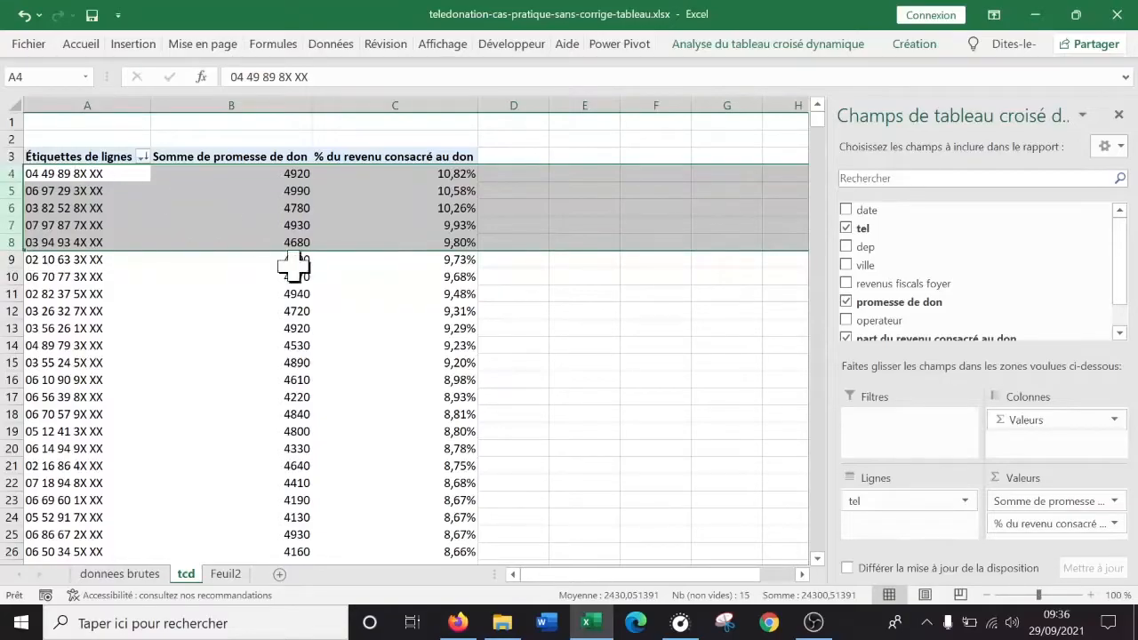
pyautogui.scroll(-2, 1054, 267)
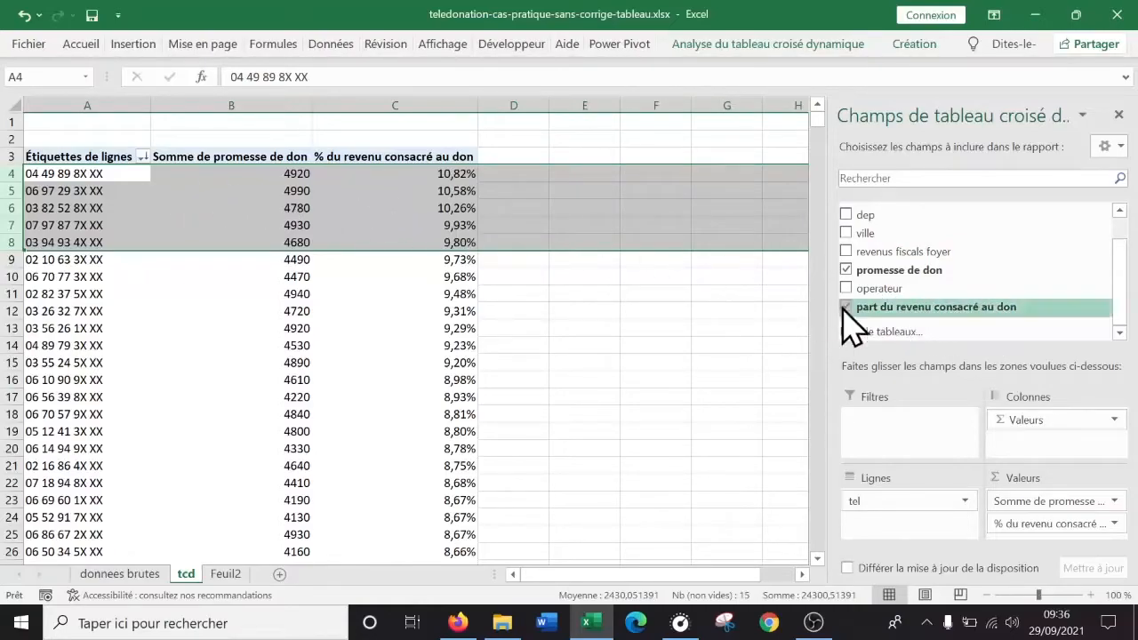
pyautogui.scroll(2, 996, 256)
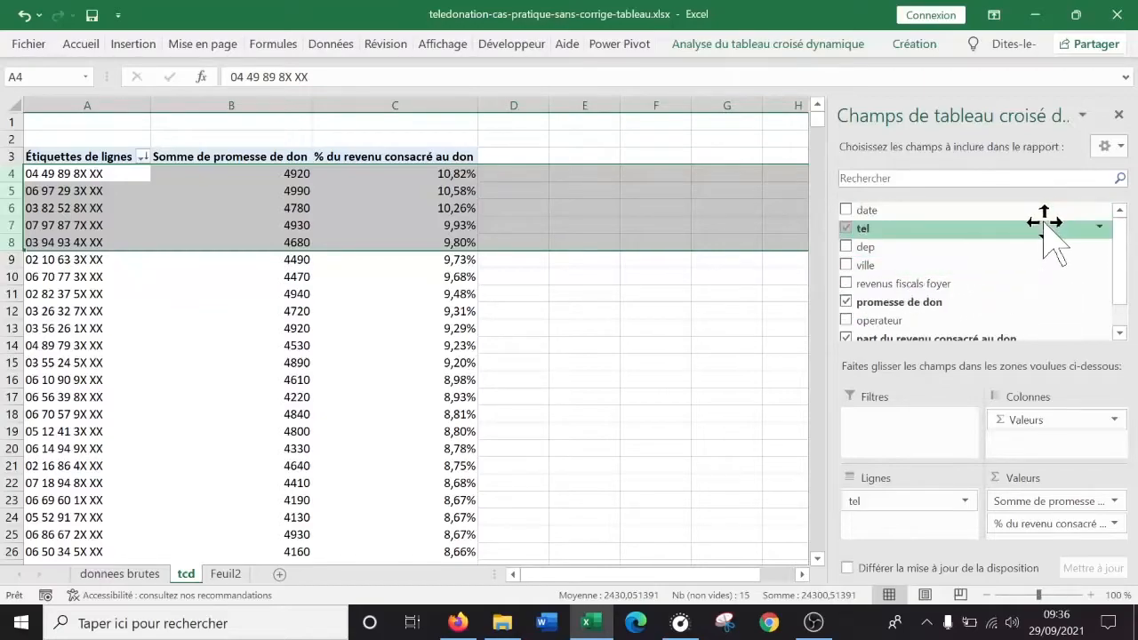
pyautogui.moveTo(877, 267)
pyautogui.mouseDown()
pyautogui.moveTo(953, 296)
pyautogui.moveTo(919, 533)
pyautogui.moveTo(905, 520)
pyautogui.mouseUp()
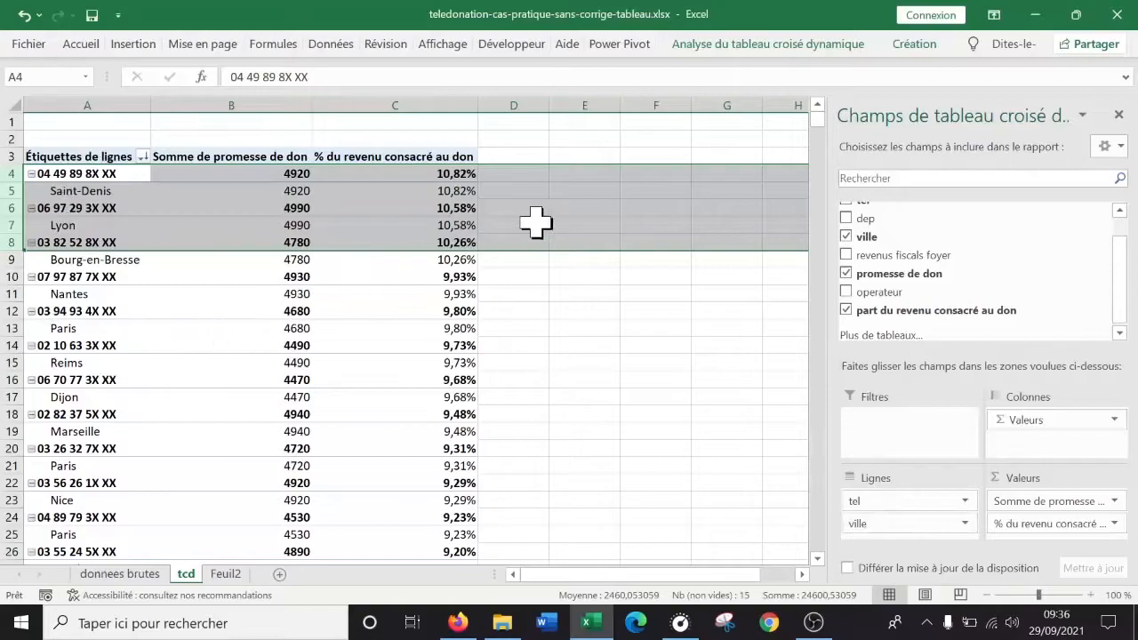
pyautogui.click(584, 206)
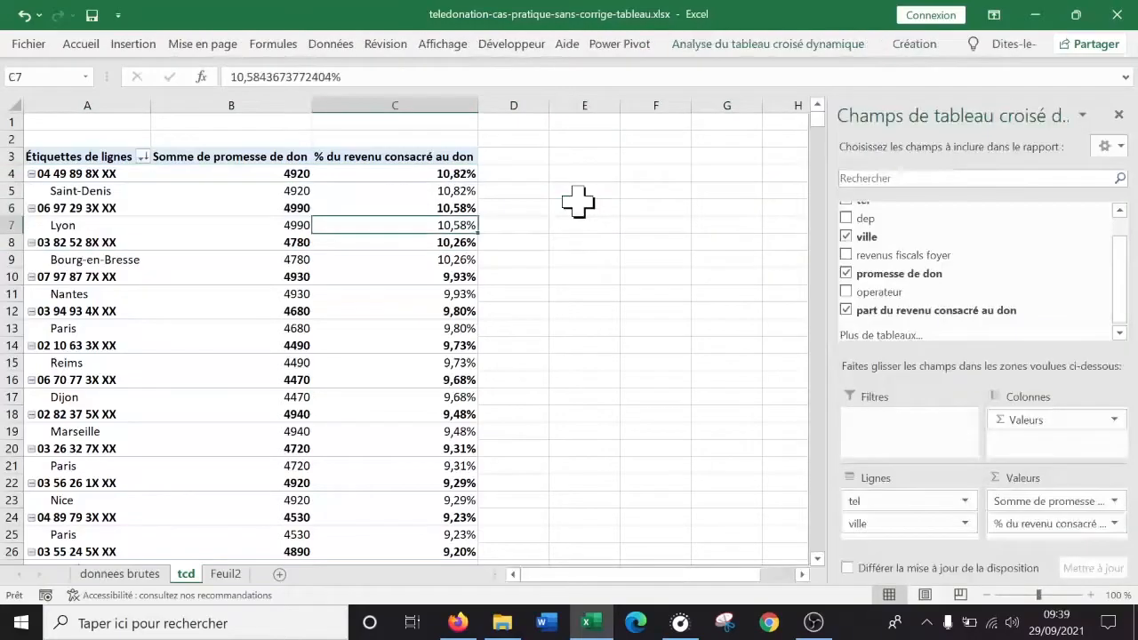
pyautogui.click(142, 156)
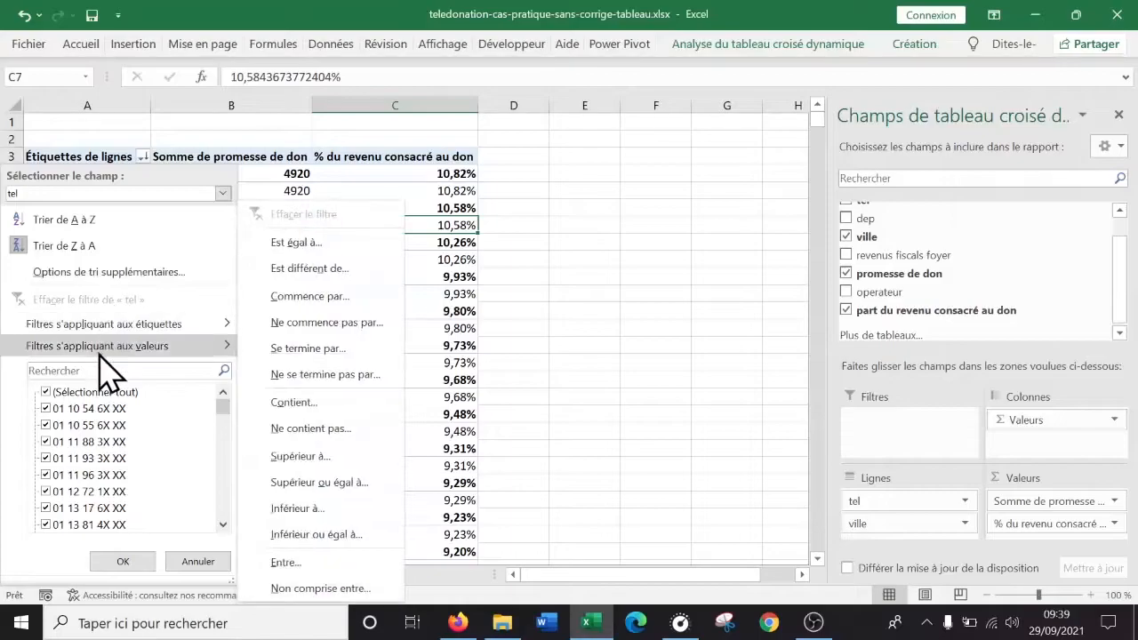
pyautogui.moveTo(105, 327)
pyautogui.click(463, 289)
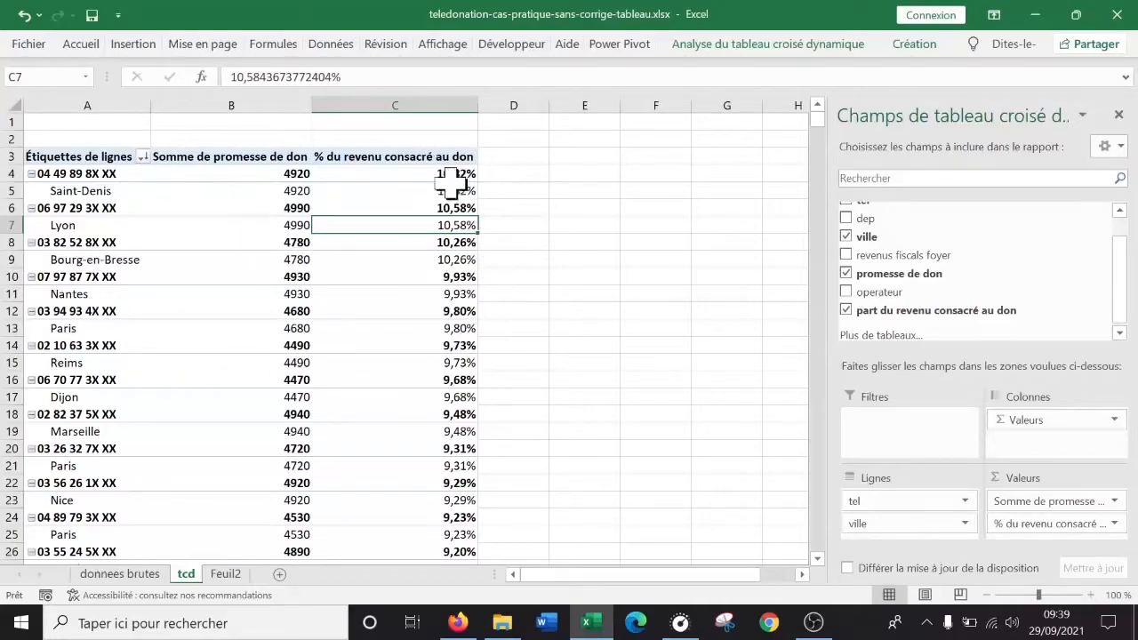
pyautogui.click(572, 343)
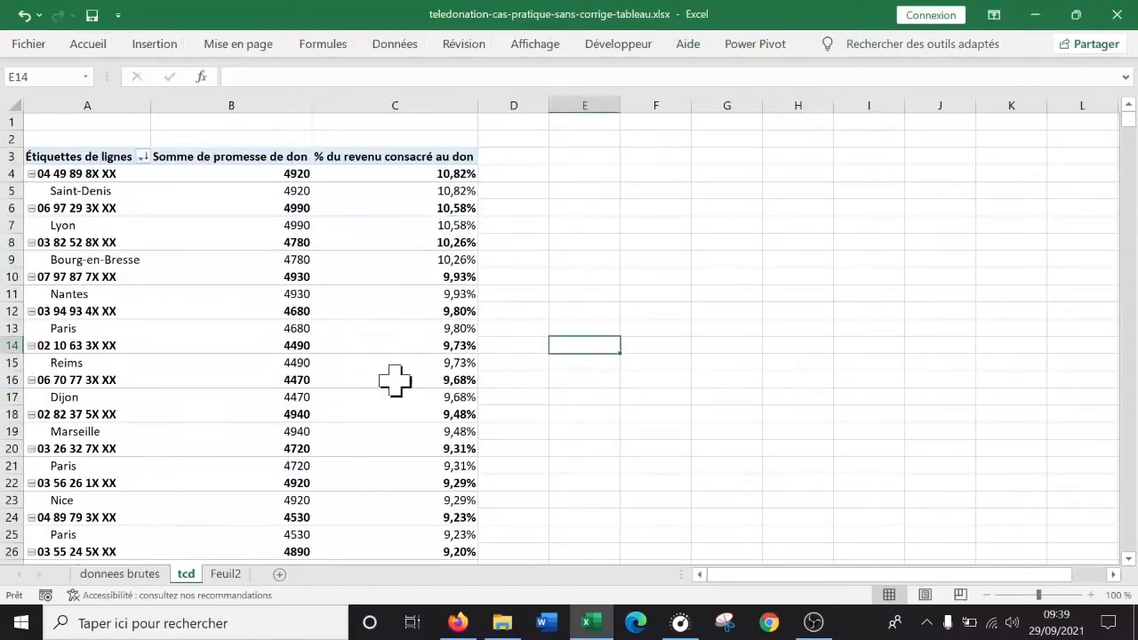
# Examine the sorted pivot table down to its grand total and check its length in the print preview
pyautogui.scroll(-9, 962, 238)
pyautogui.moveTo(1131, 133); pyautogui.dragTo(1130, 544)
pyautogui.scroll(-3, 490, 463)
pyautogui.scroll(12, 489, 463)
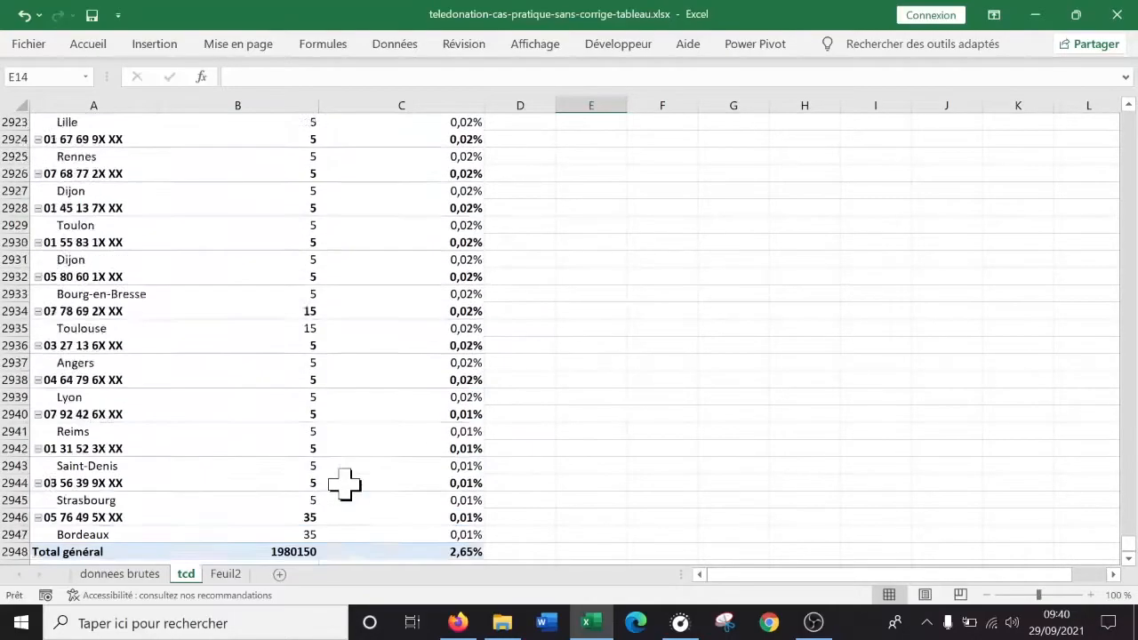
pyautogui.click(27, 44)
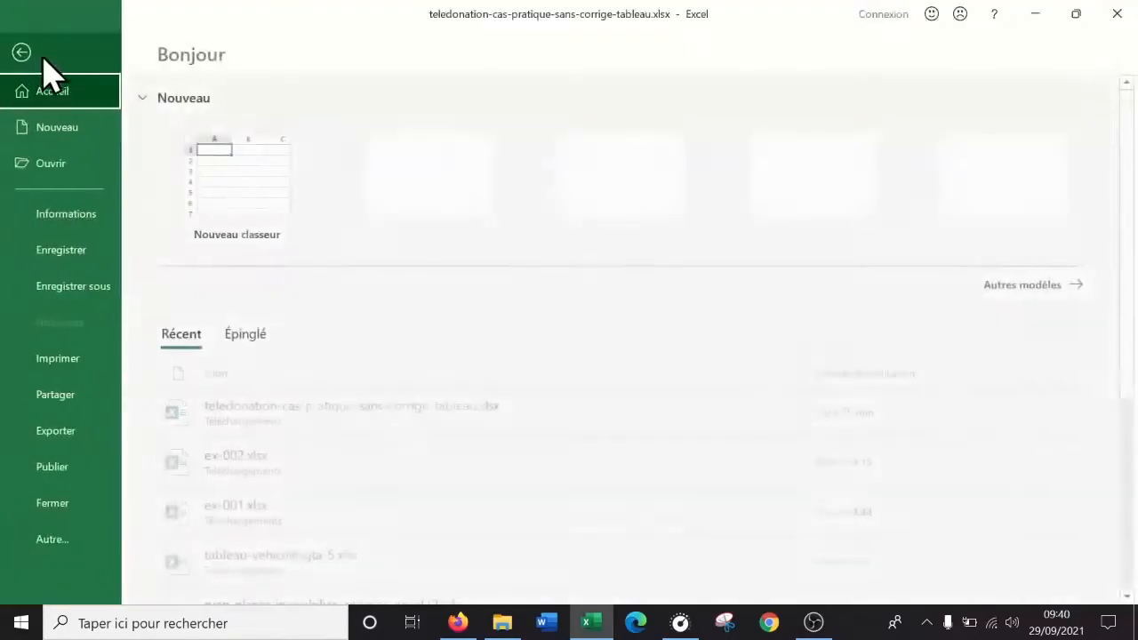
pyautogui.click(89, 364)
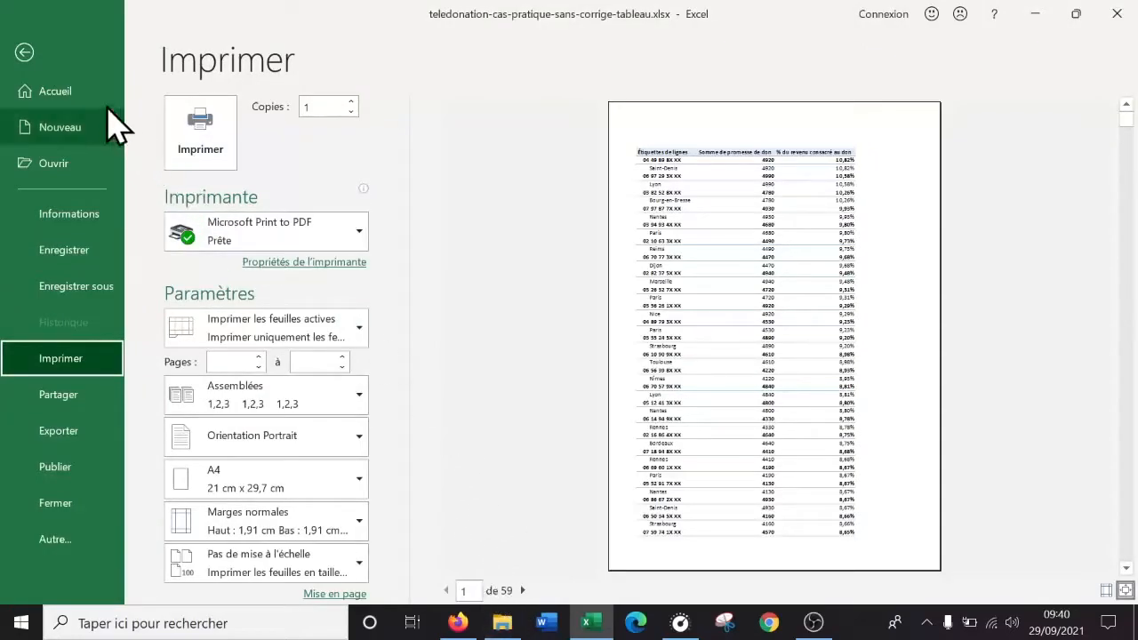
pyautogui.click(25, 55)
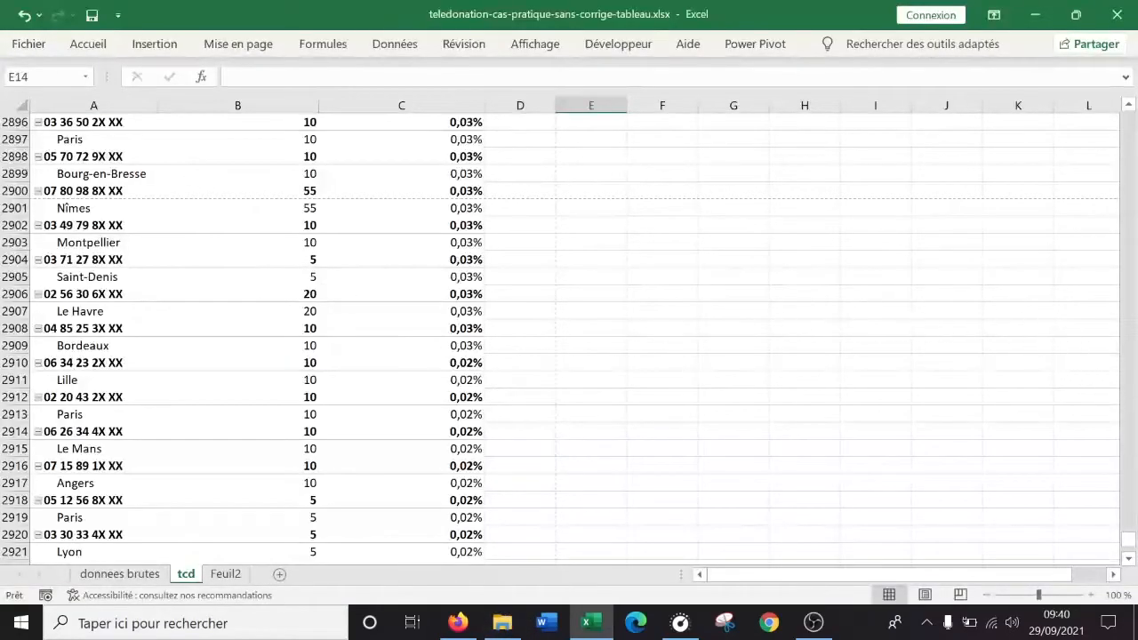
pyautogui.moveTo(1130, 555); pyautogui.dragTo(1121, 123)
# Filter the tel row labels to the top 10 items by % du revenu consacré au don
pyautogui.click(208, 258)
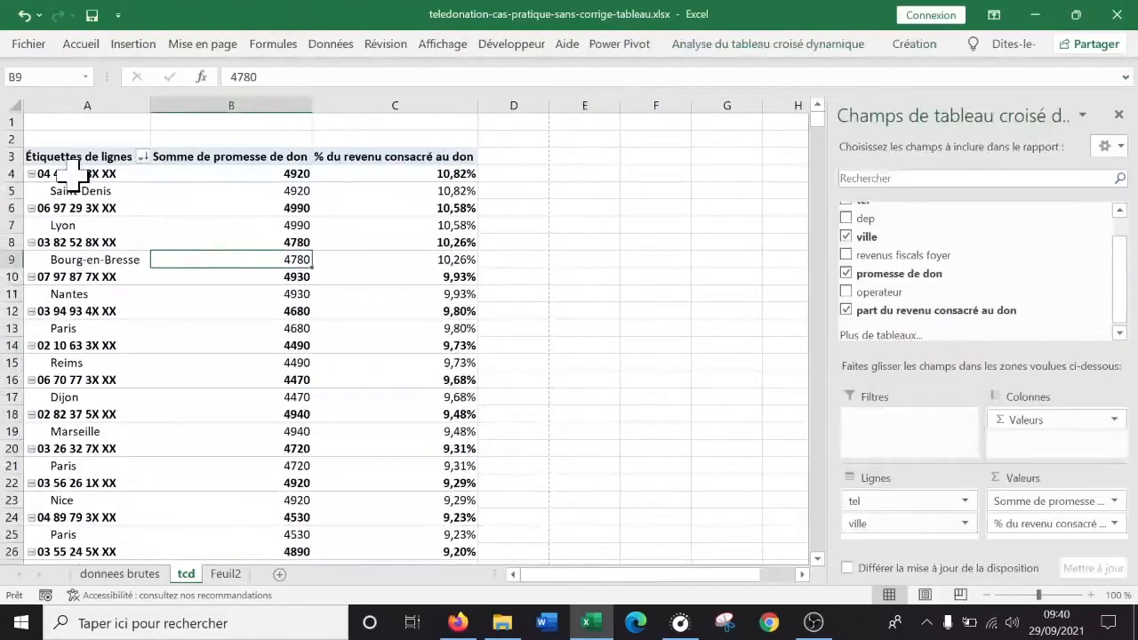
pyautogui.click(76, 120)
pyautogui.click(535, 224)
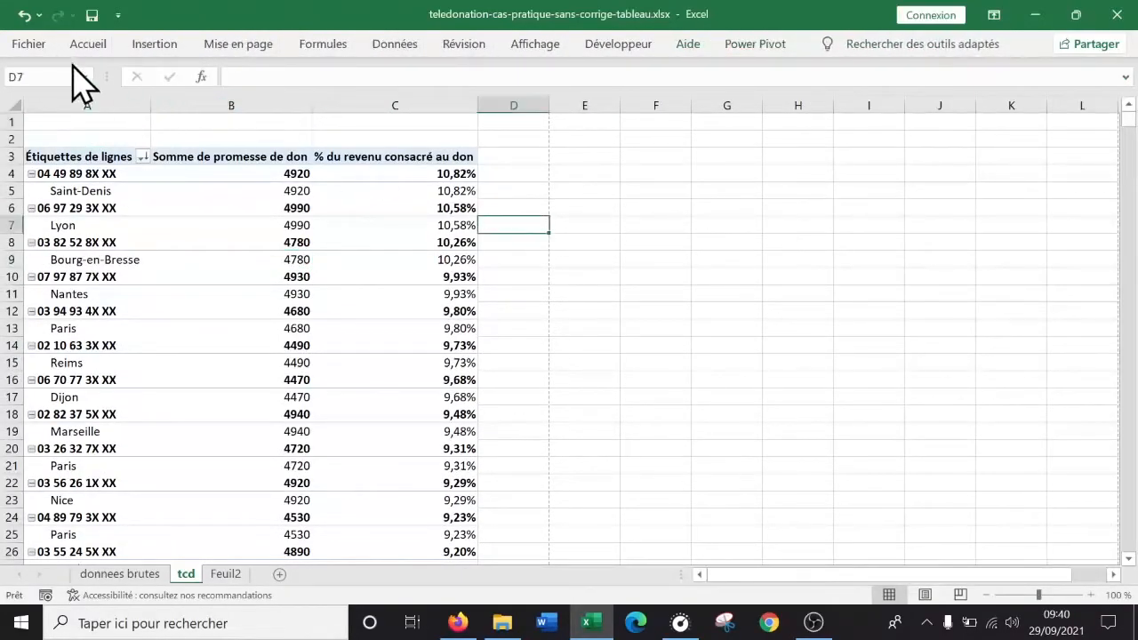
pyautogui.click(143, 159)
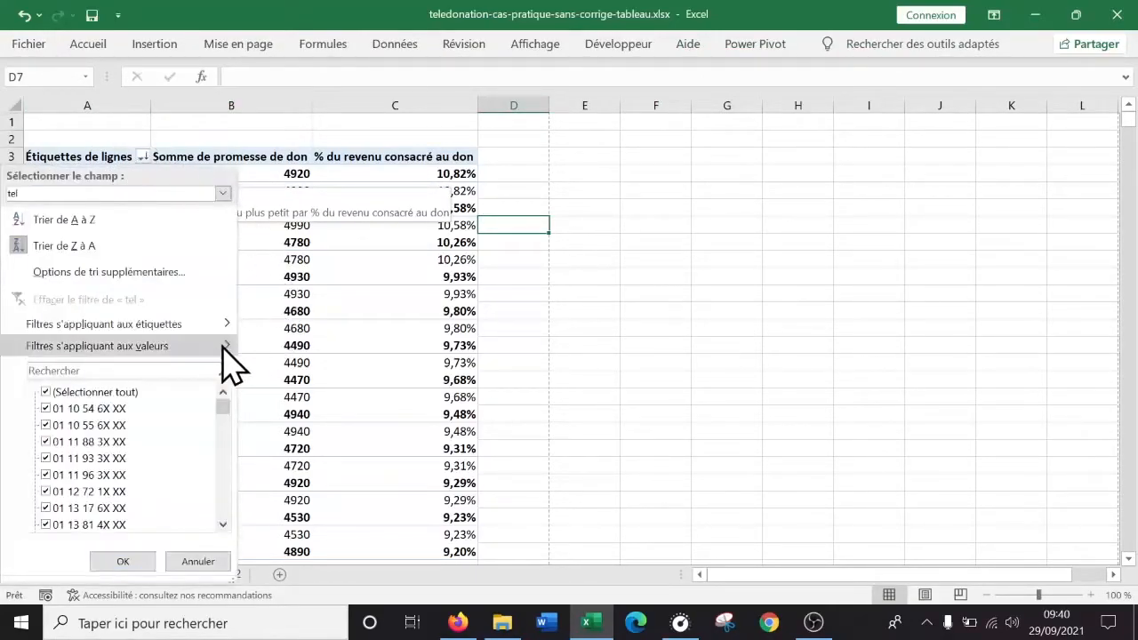
pyautogui.moveTo(173, 350)
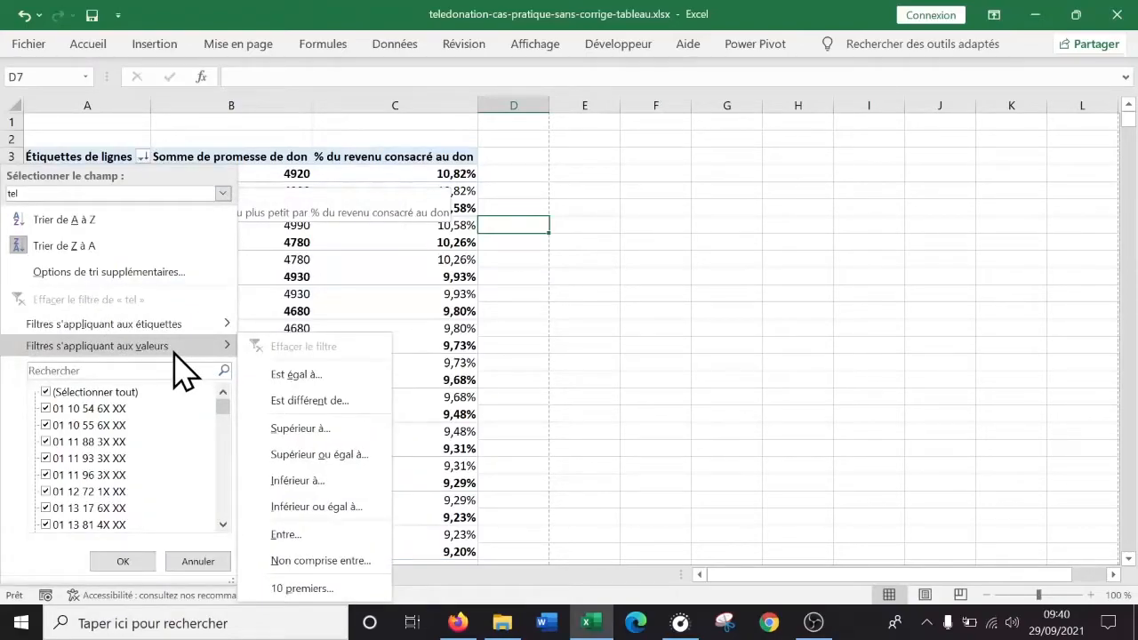
pyautogui.click(317, 590)
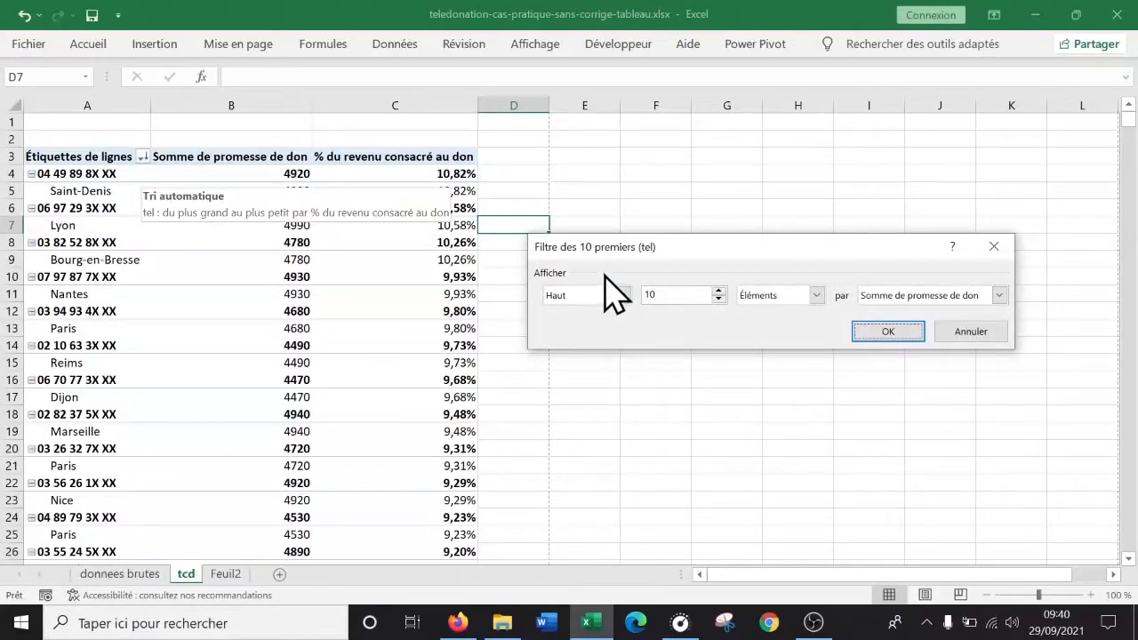
pyautogui.click(999, 295)
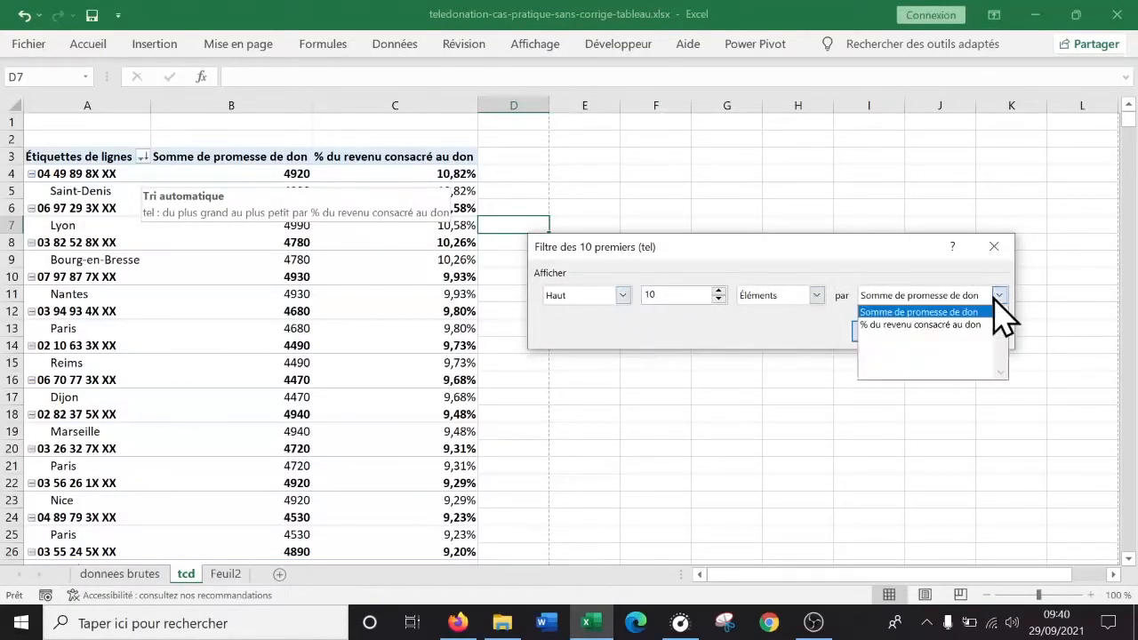
pyautogui.click(947, 324)
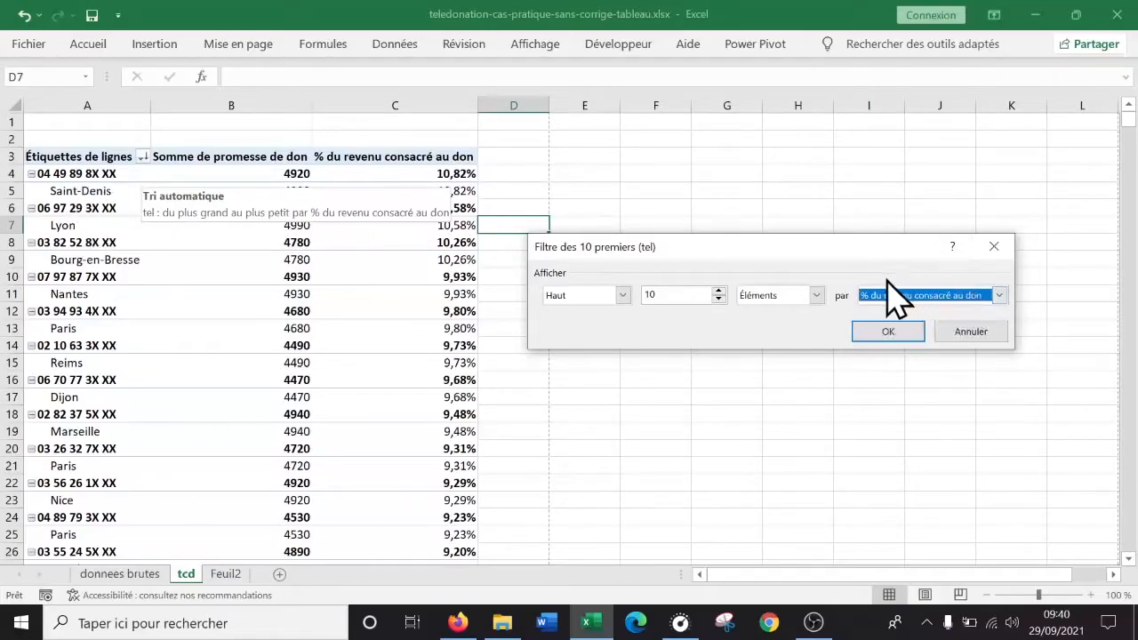
pyautogui.click(894, 336)
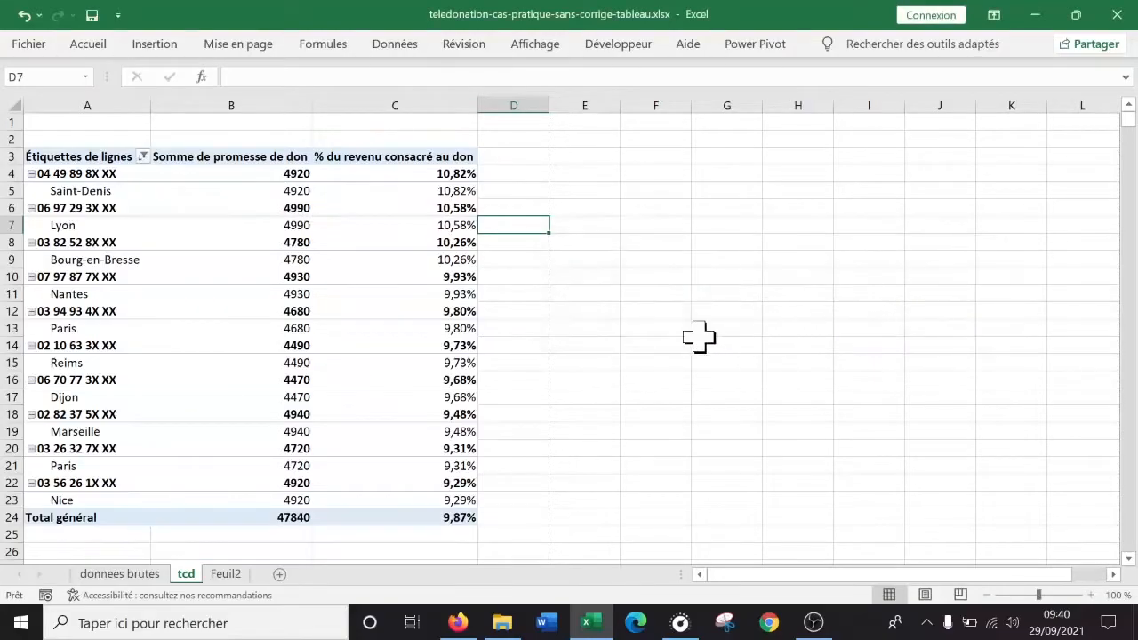
pyautogui.click(686, 311)
pyautogui.scroll(-3, 693, 322)
pyautogui.scroll(3, 681, 335)
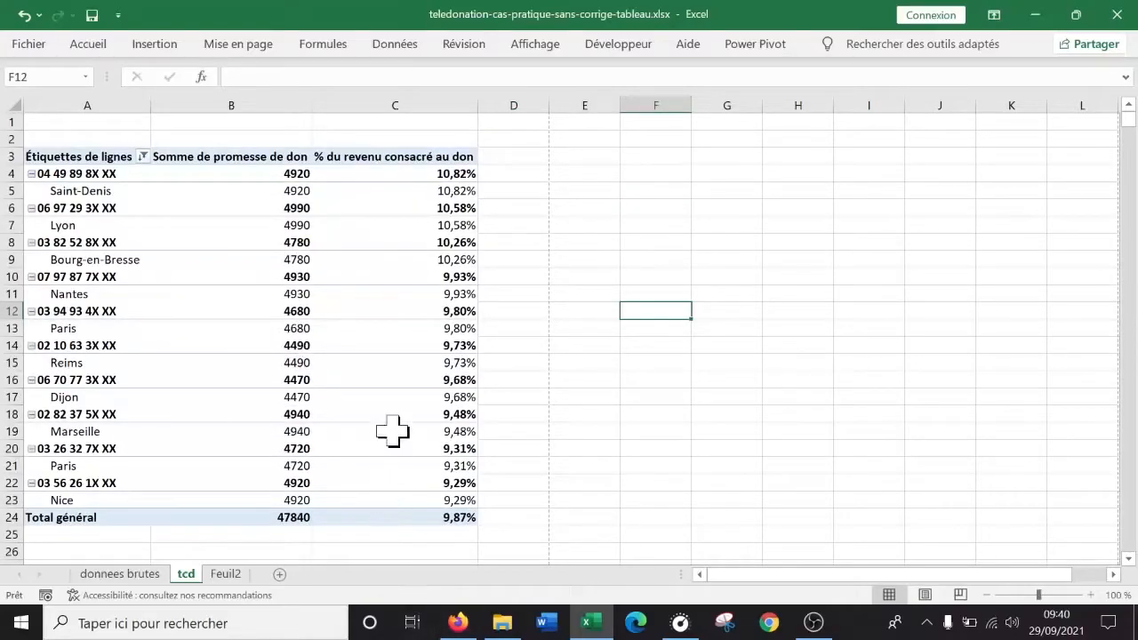
pyautogui.moveTo(399, 433)
pyautogui.moveTo(413, 408)
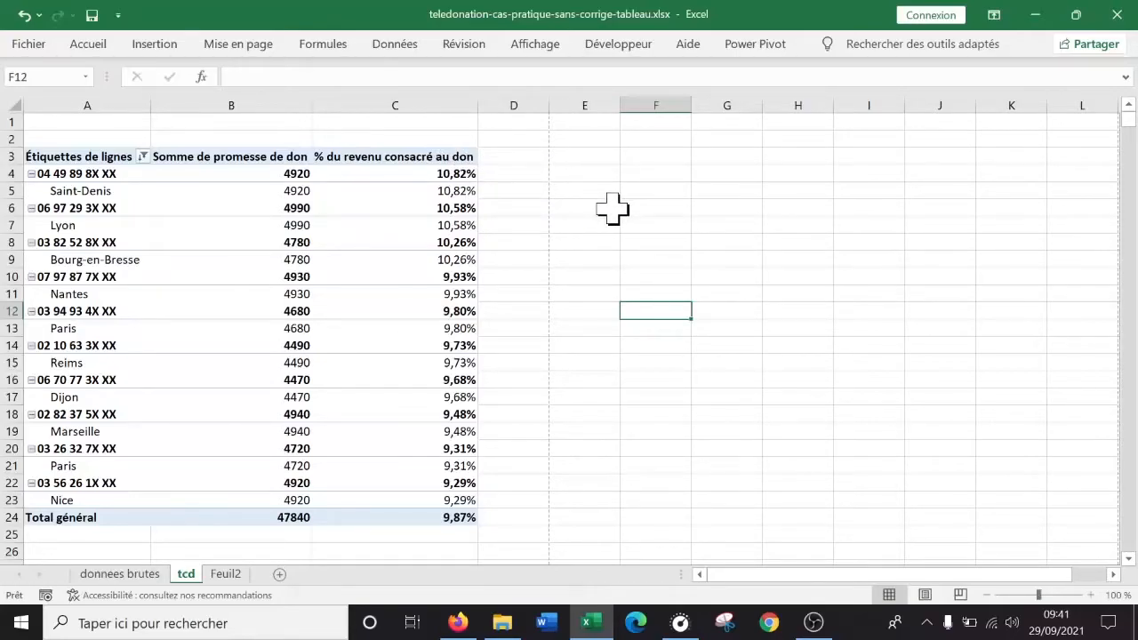
pyautogui.click(219, 238)
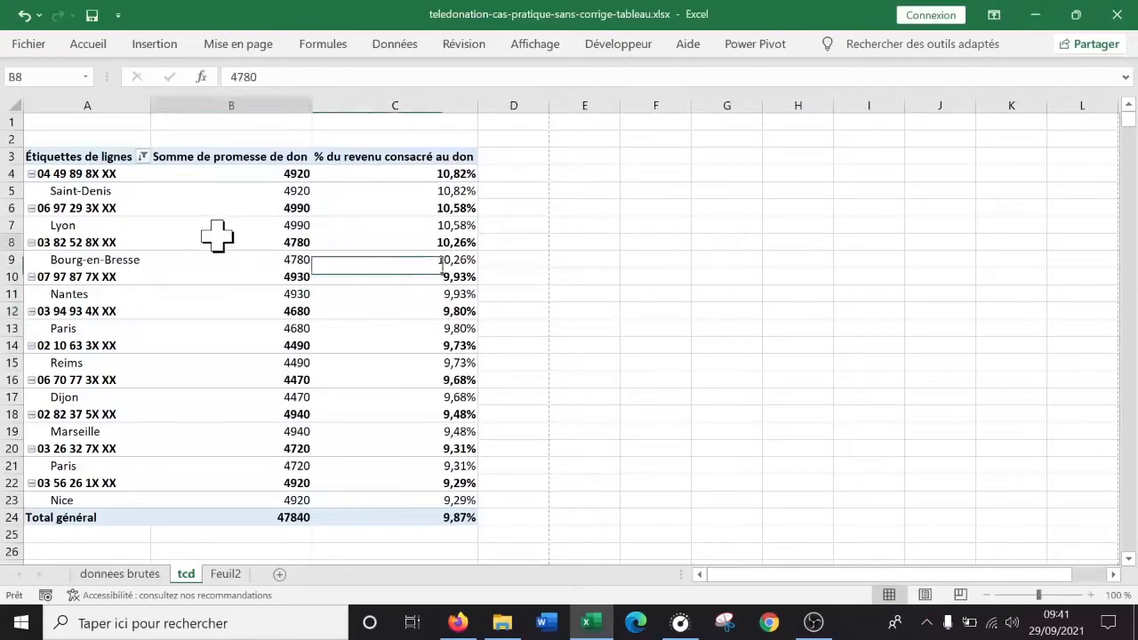
pyautogui.click(569, 377)
# Clear everything from the pivot table on the tcd sheet, accepting the clearing of its shared pivot data
pyautogui.click(68, 156)
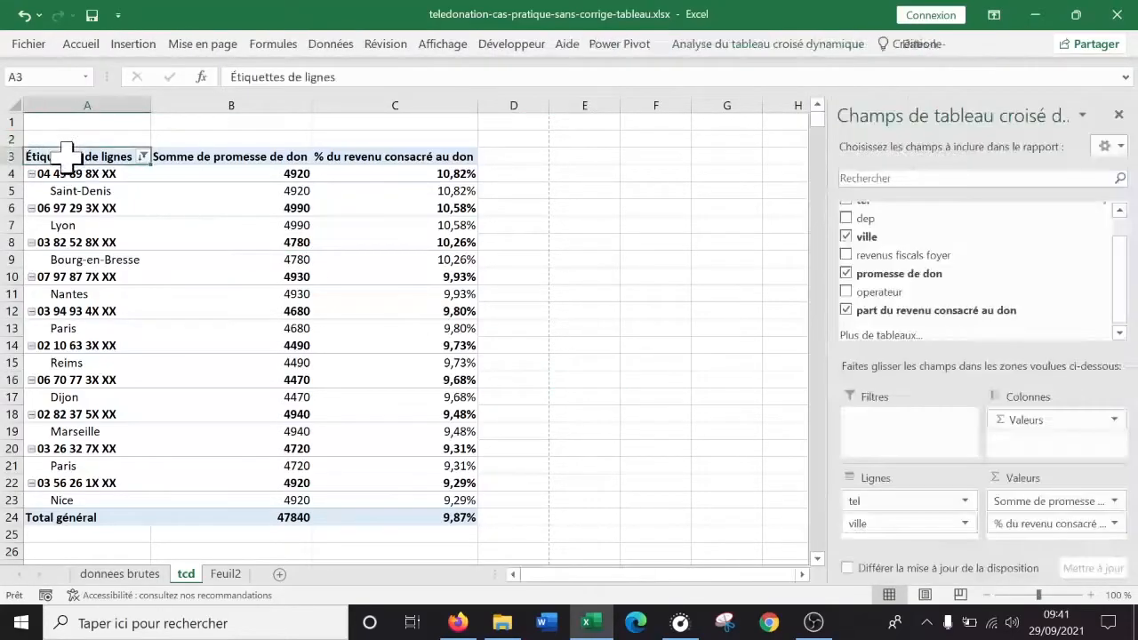
pyautogui.click(147, 243)
pyautogui.click(725, 49)
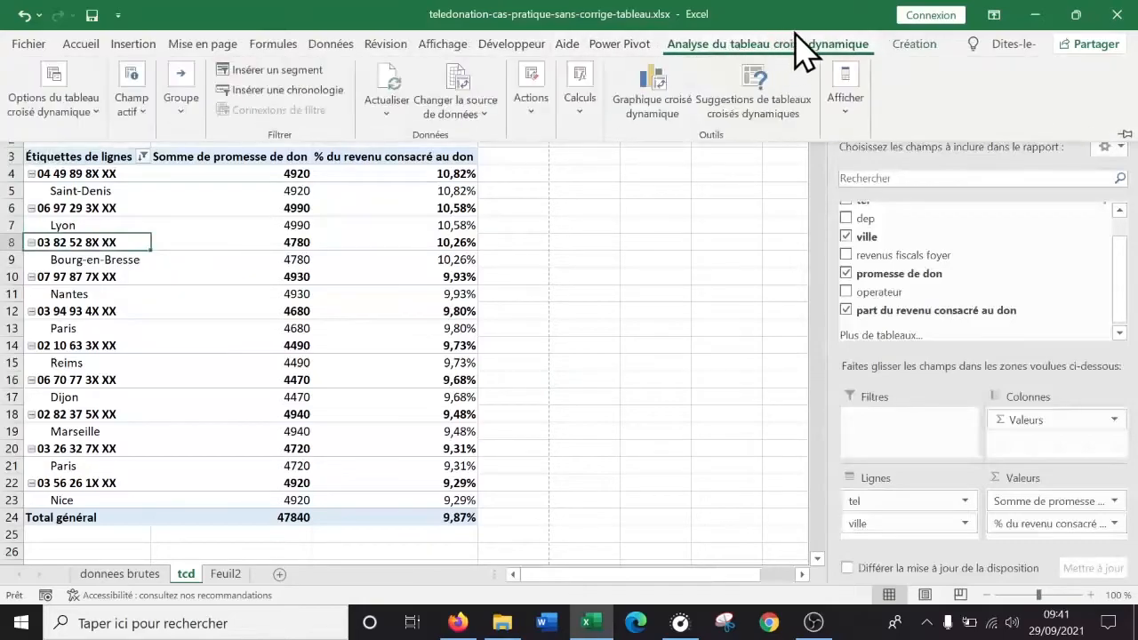
pyautogui.click(223, 305)
pyautogui.click(221, 278)
pyautogui.click(784, 47)
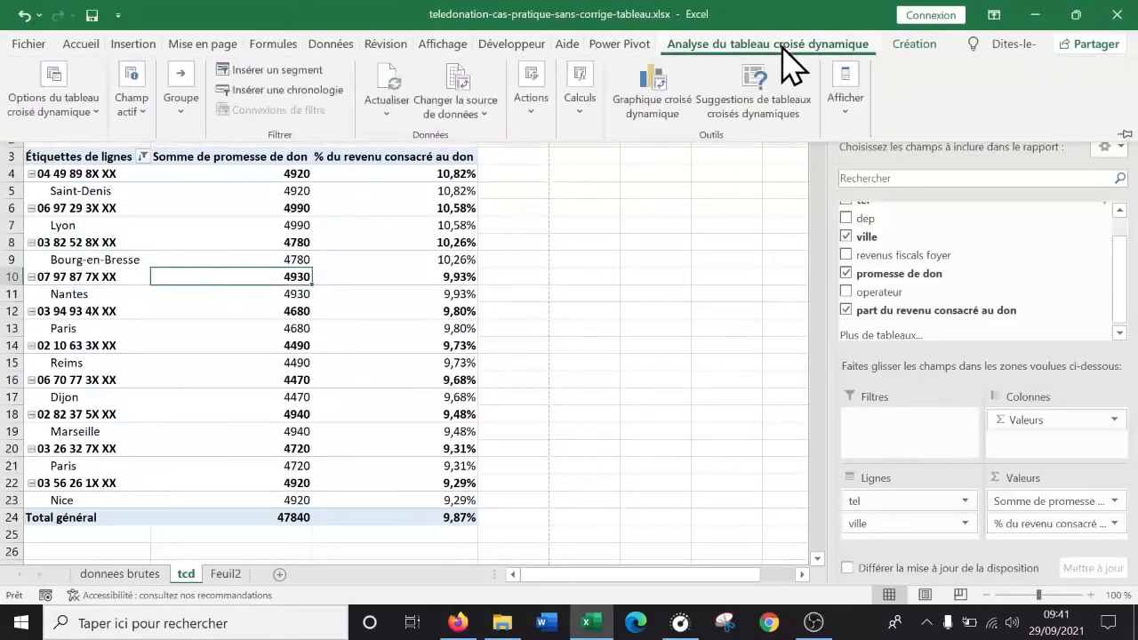
pyautogui.click(527, 129)
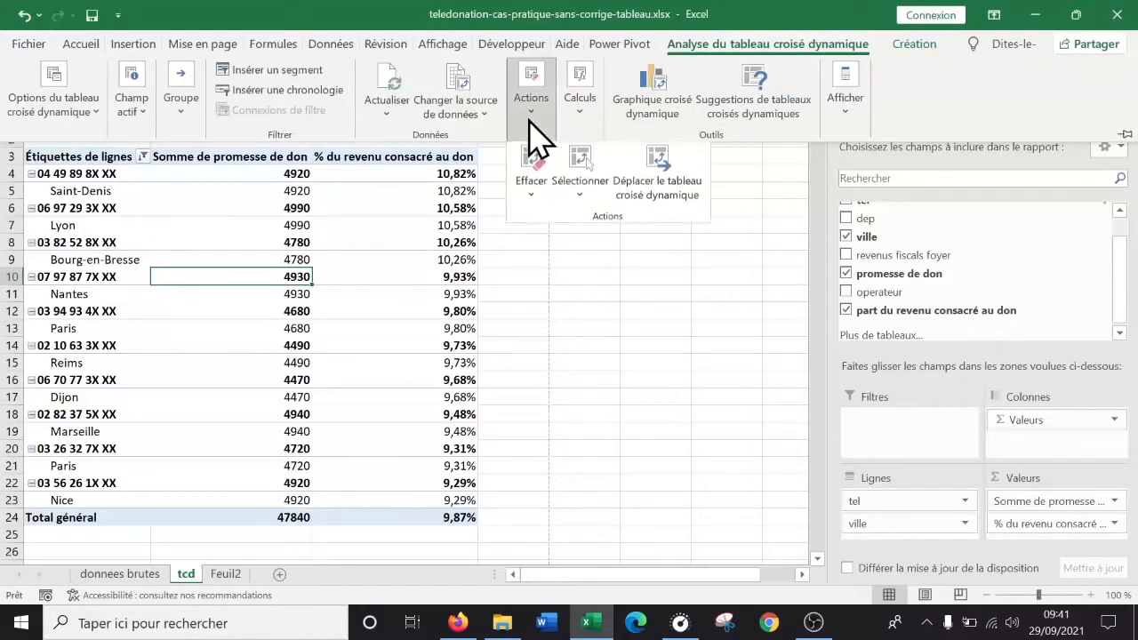
pyautogui.click(529, 203)
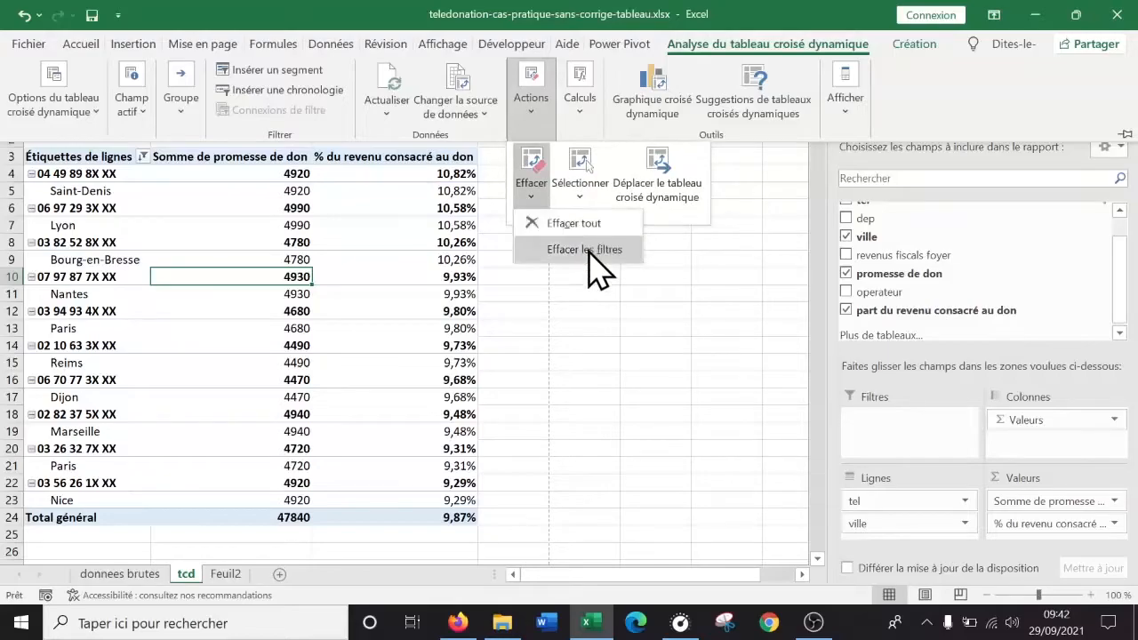
pyautogui.click(582, 224)
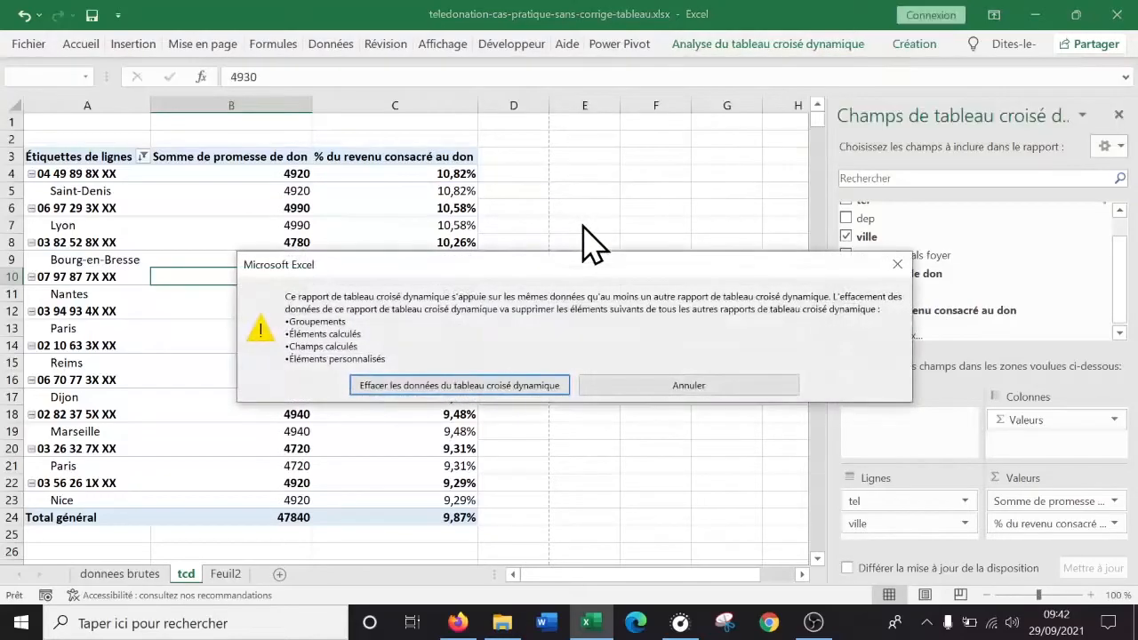
pyautogui.click(504, 385)
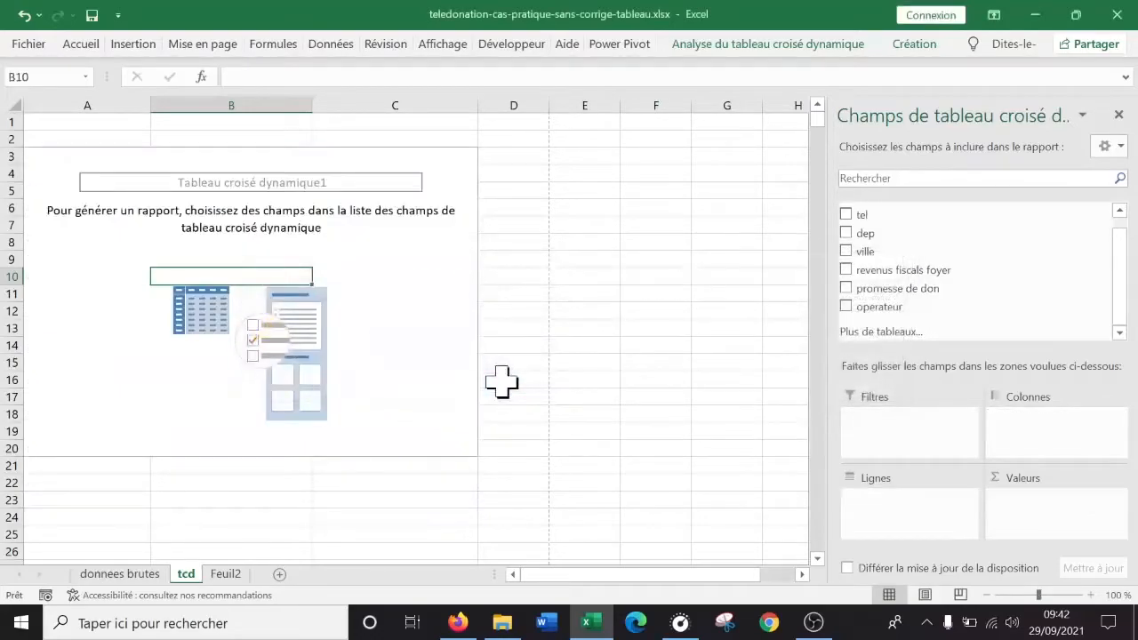
# Undo the clearing of the pivot table to bring back its fields and filter
pyautogui.click(440, 413)
pyautogui.click(246, 453)
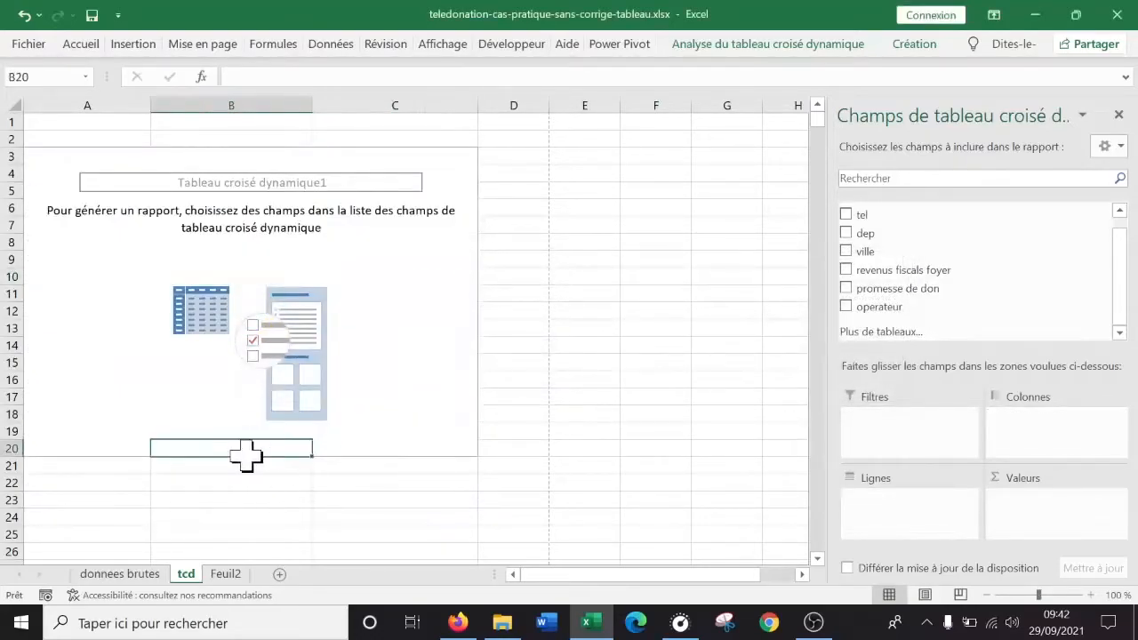
pyautogui.click(234, 459)
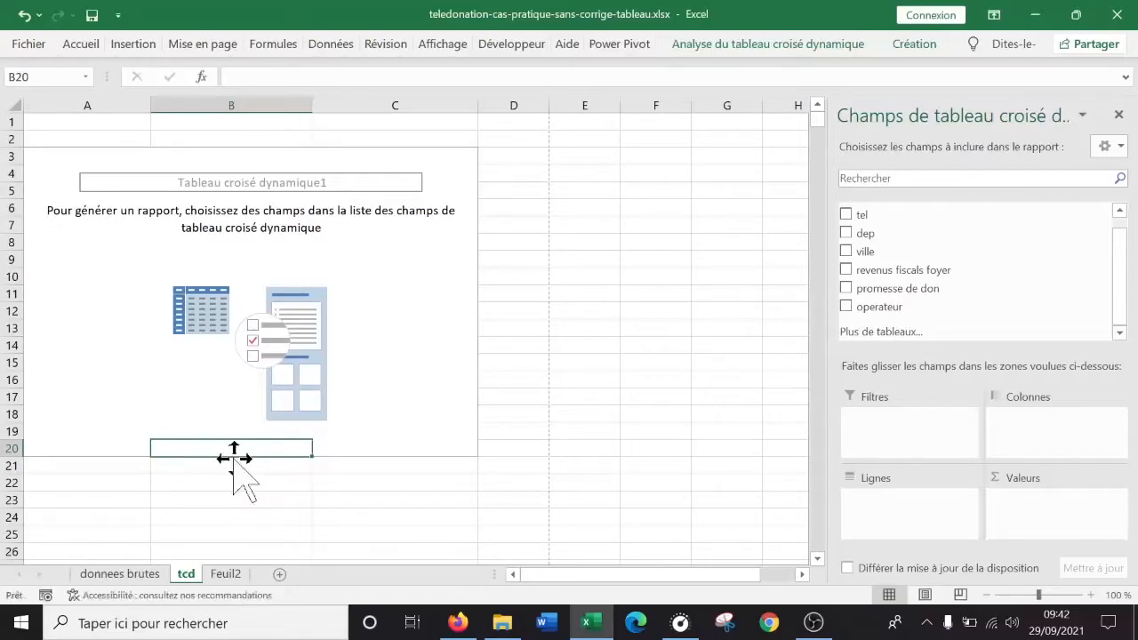
pyautogui.click(24, 15)
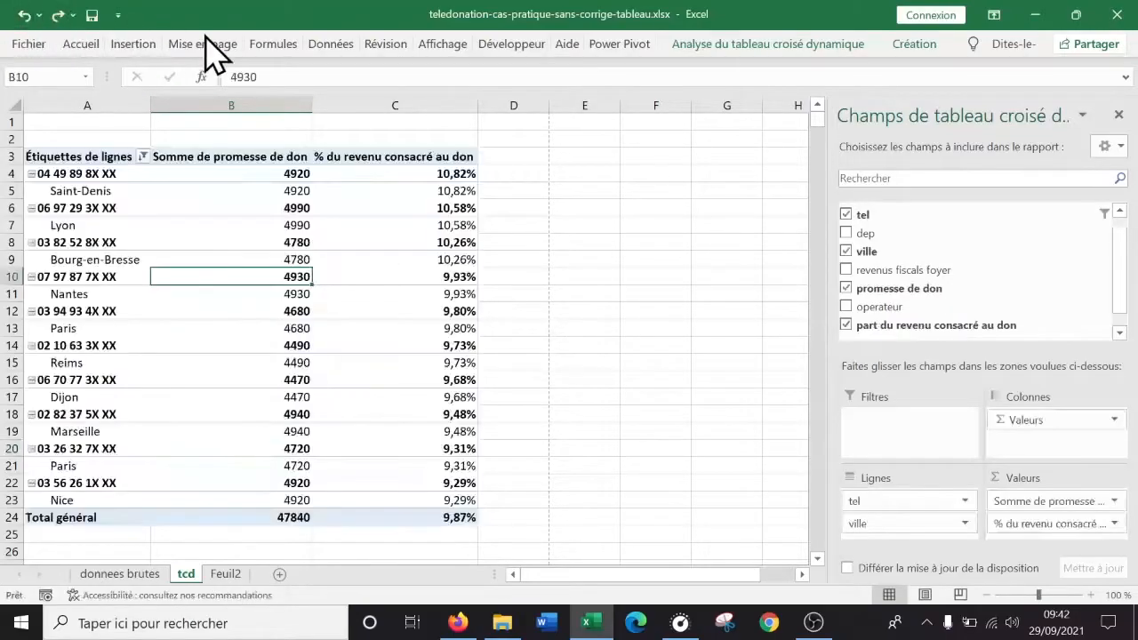
pyautogui.click(658, 175)
pyautogui.click(565, 213)
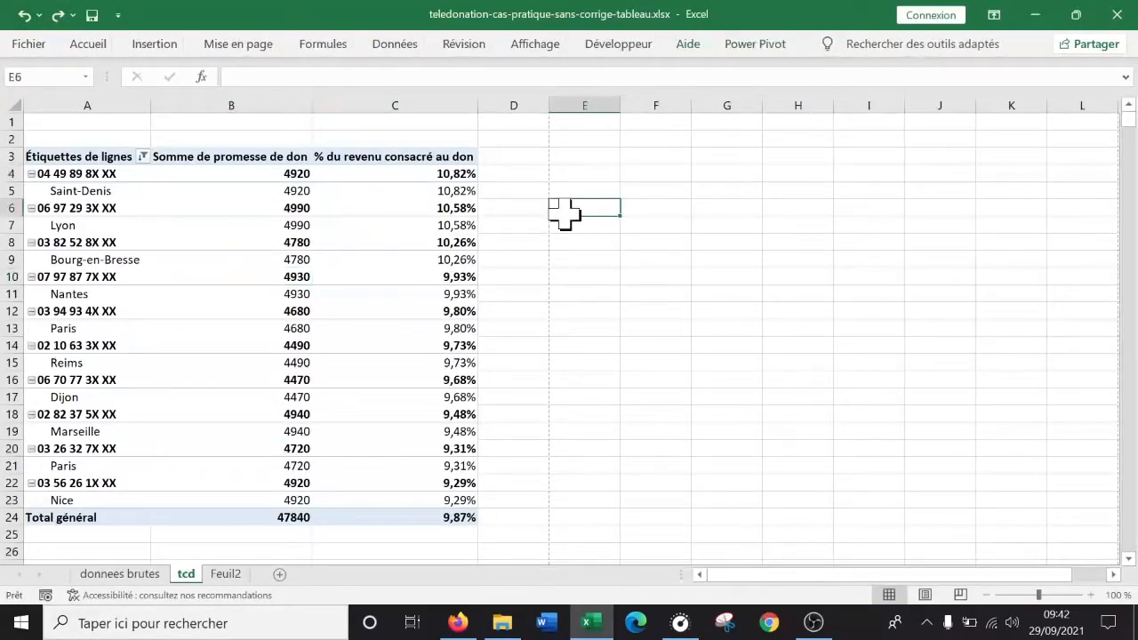
# Use the pivot table selection command to select the complete pivot table, delete it, and undo the deletion
pyautogui.click(222, 262)
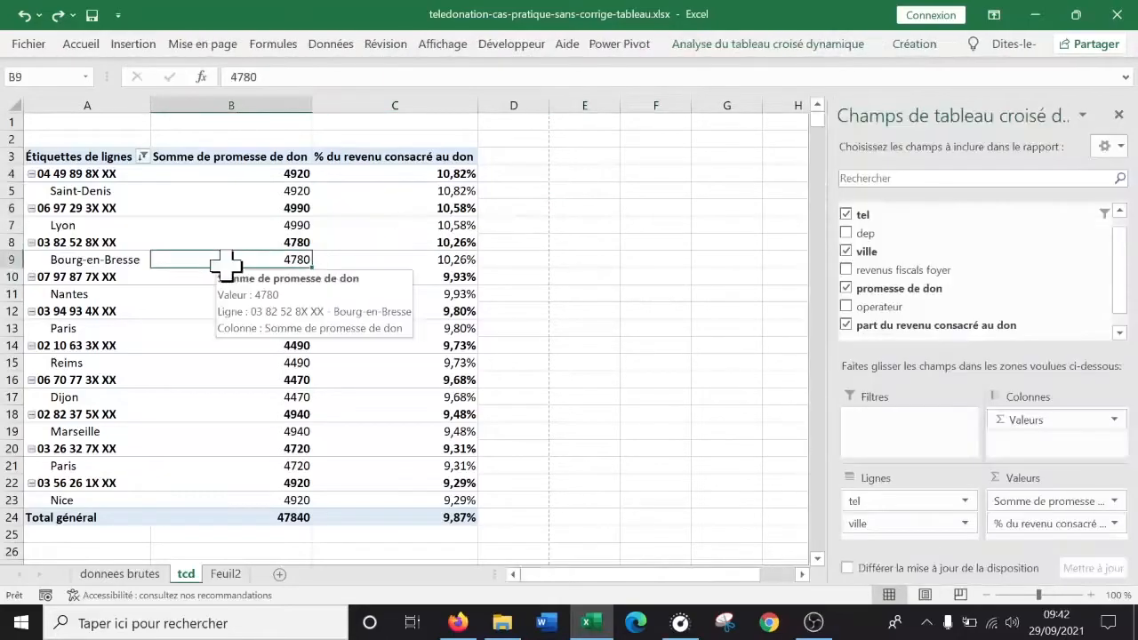
pyautogui.click(196, 311)
pyautogui.click(749, 46)
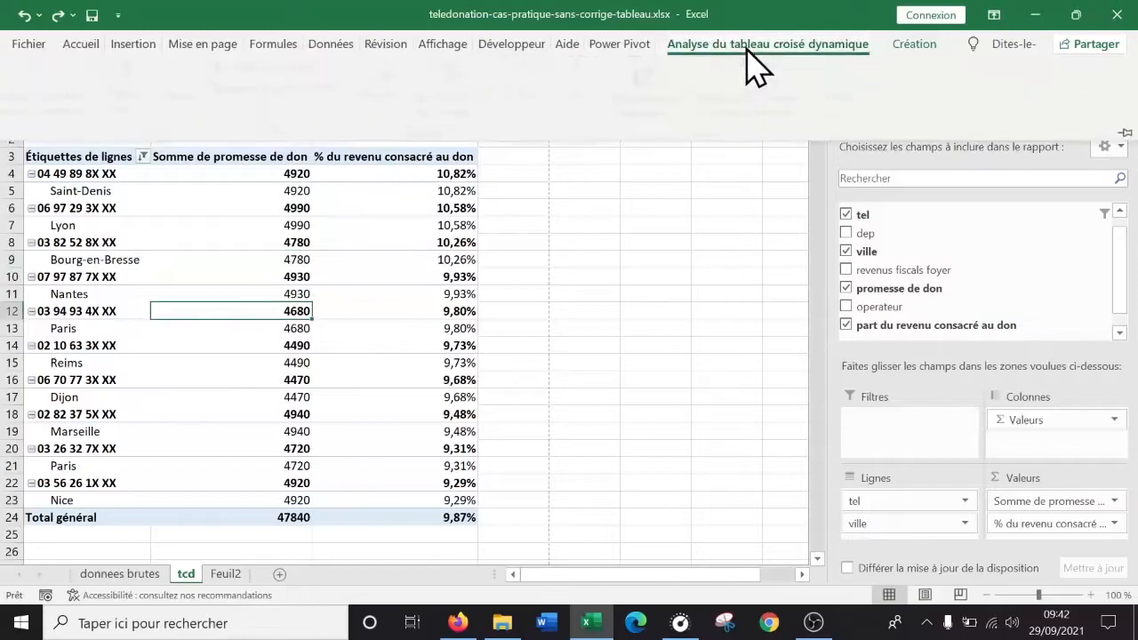
pyautogui.click(528, 131)
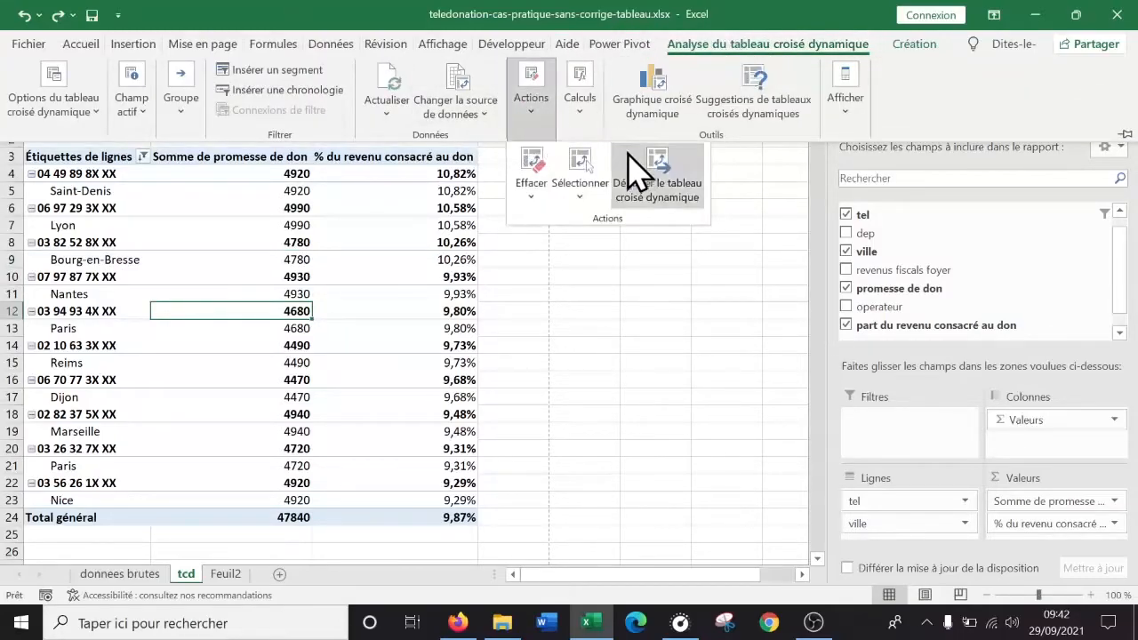
pyautogui.click(576, 189)
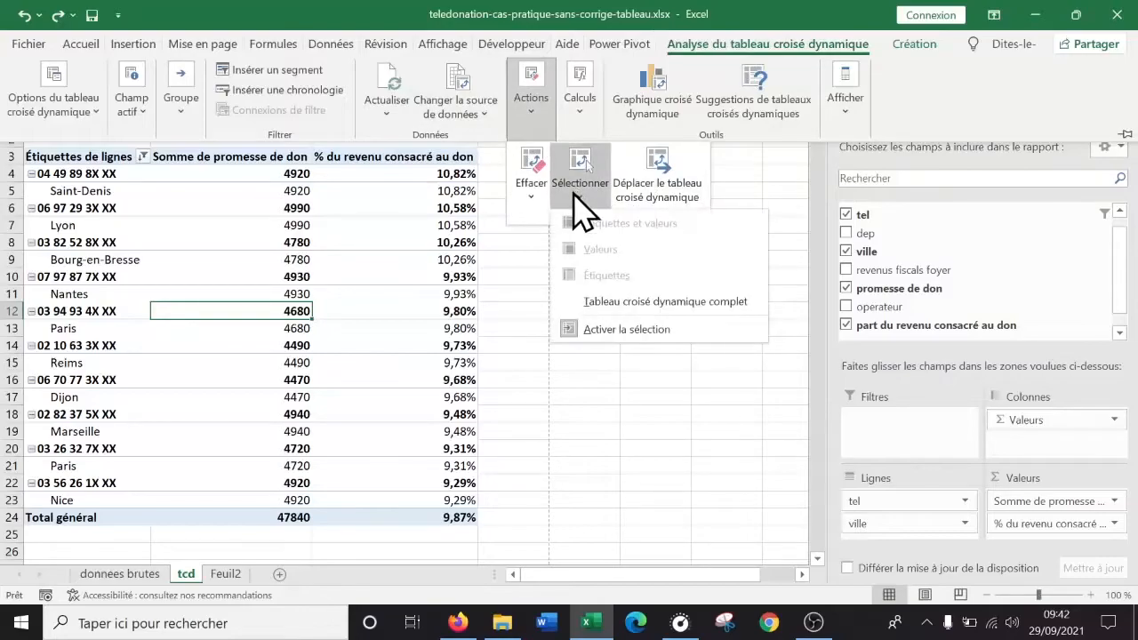
pyautogui.click(653, 302)
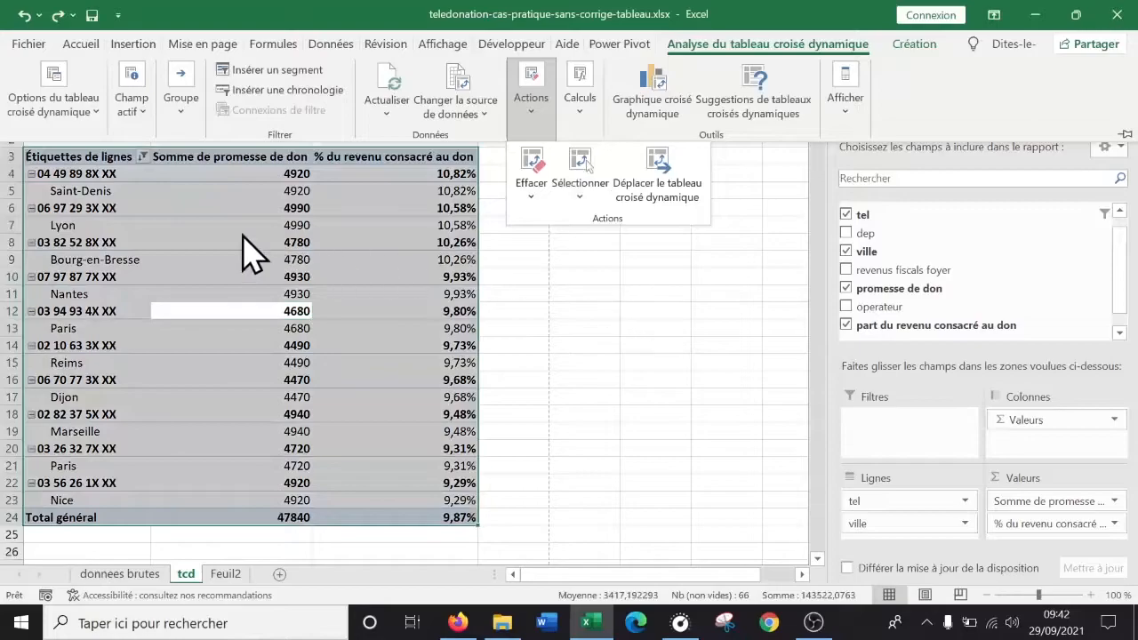
pyautogui.scroll(-2, 156, 225)
pyautogui.scroll(2, 157, 223)
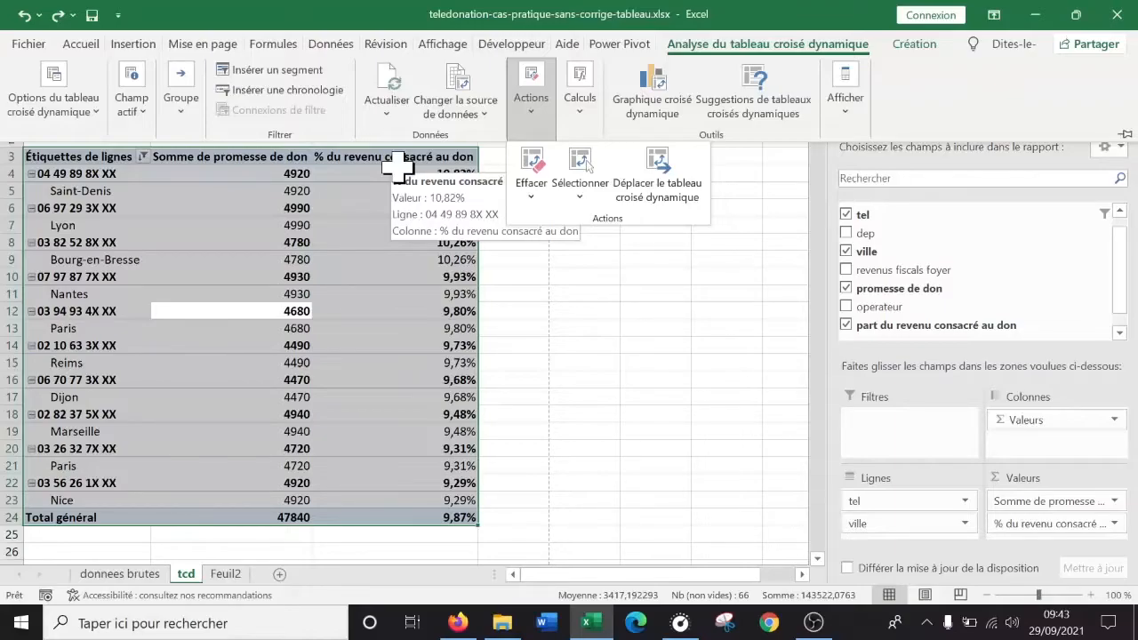
pyautogui.click(535, 133)
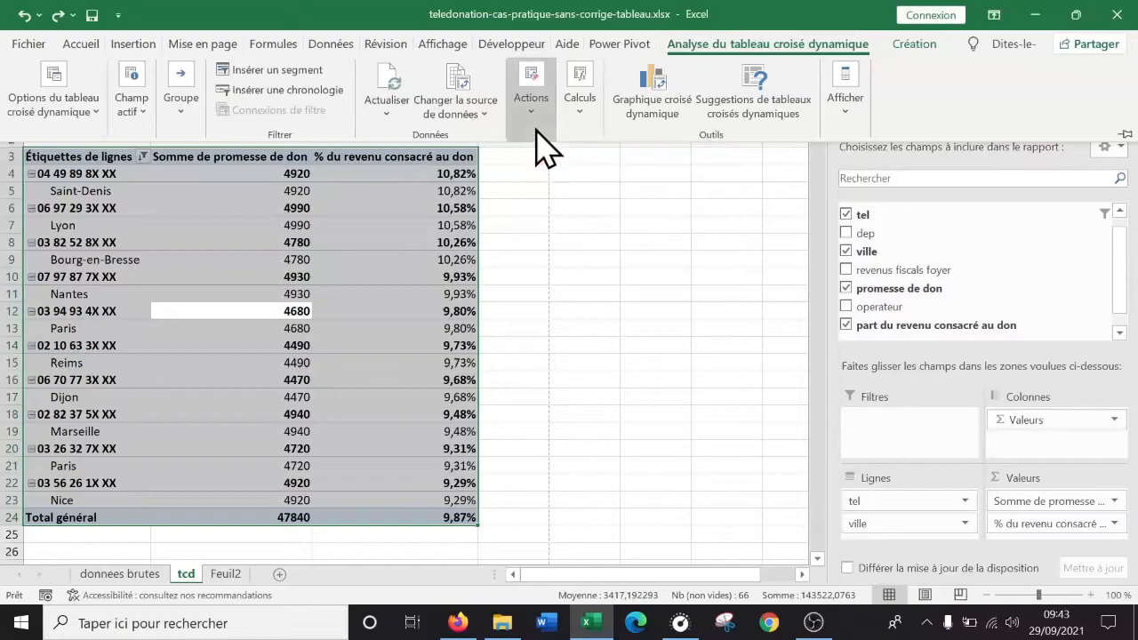
pyautogui.press('Delete')
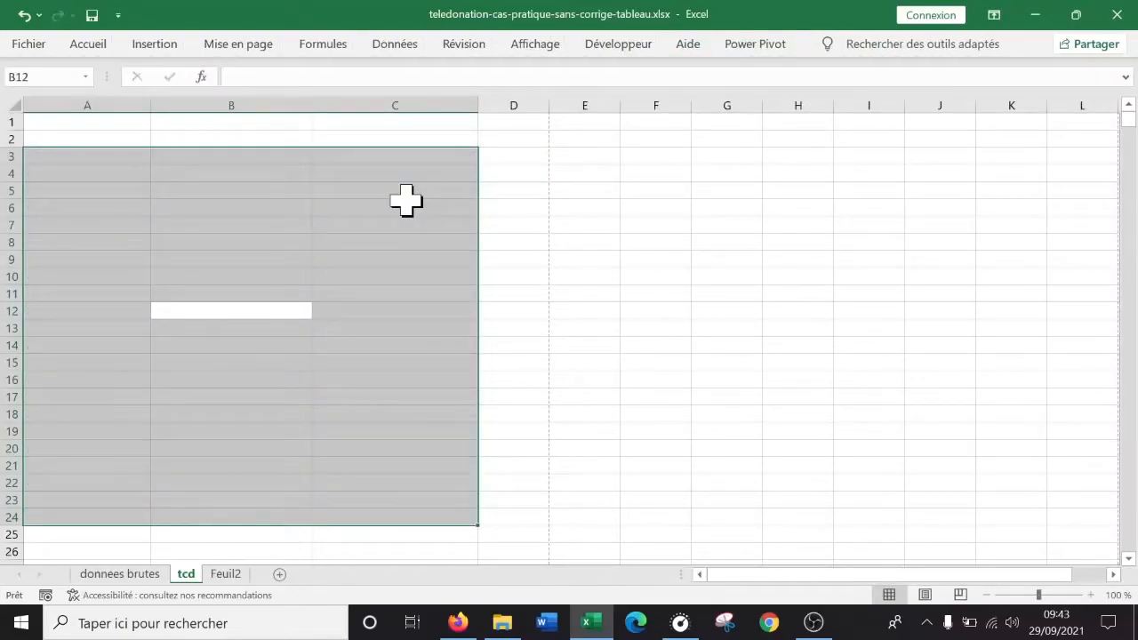
pyautogui.hotkey('ctrl', 'z')
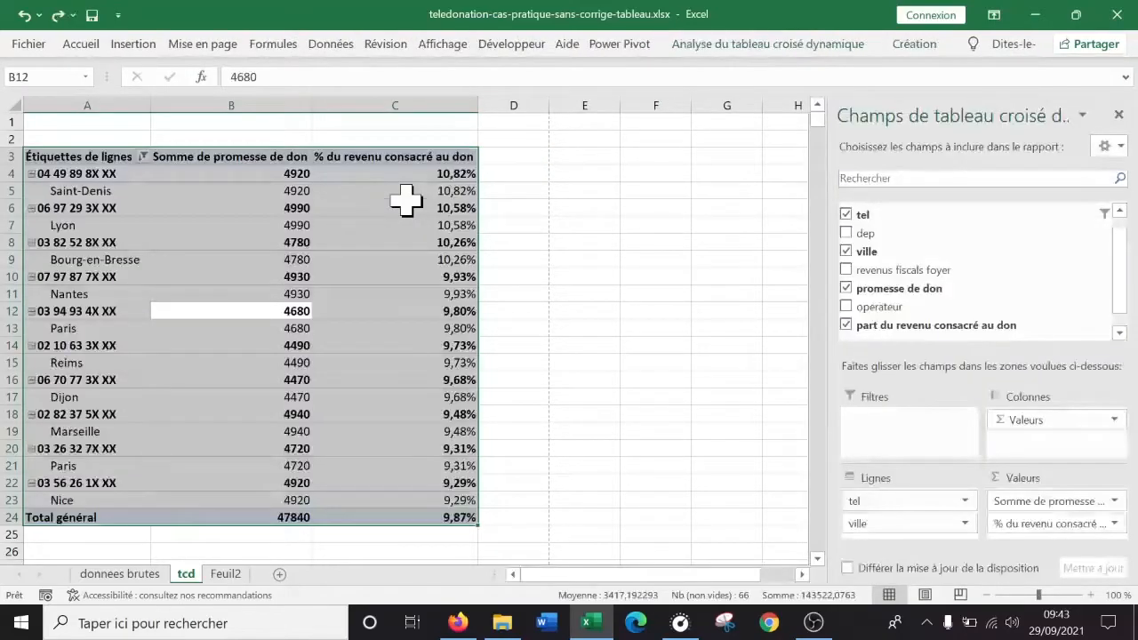
pyautogui.click(564, 213)
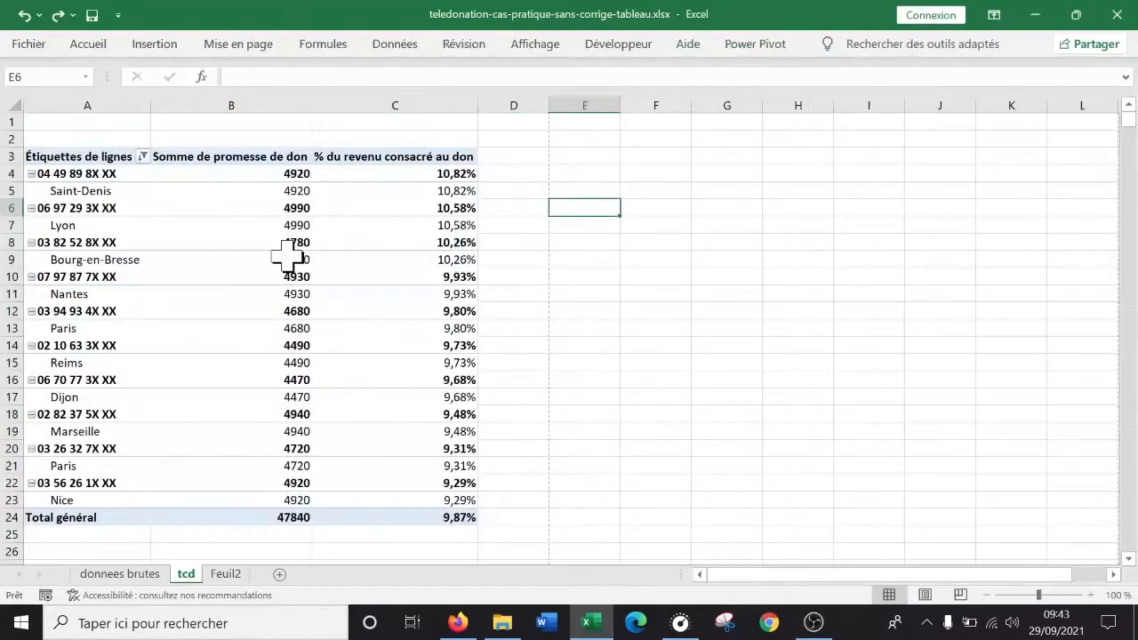
# Select the whole pivot table directly from one of its cells, delete it, and undo the deletion
pyautogui.click(287, 256)
pyautogui.hotkey('ctrl', 'a')
pyautogui.press('Delete')
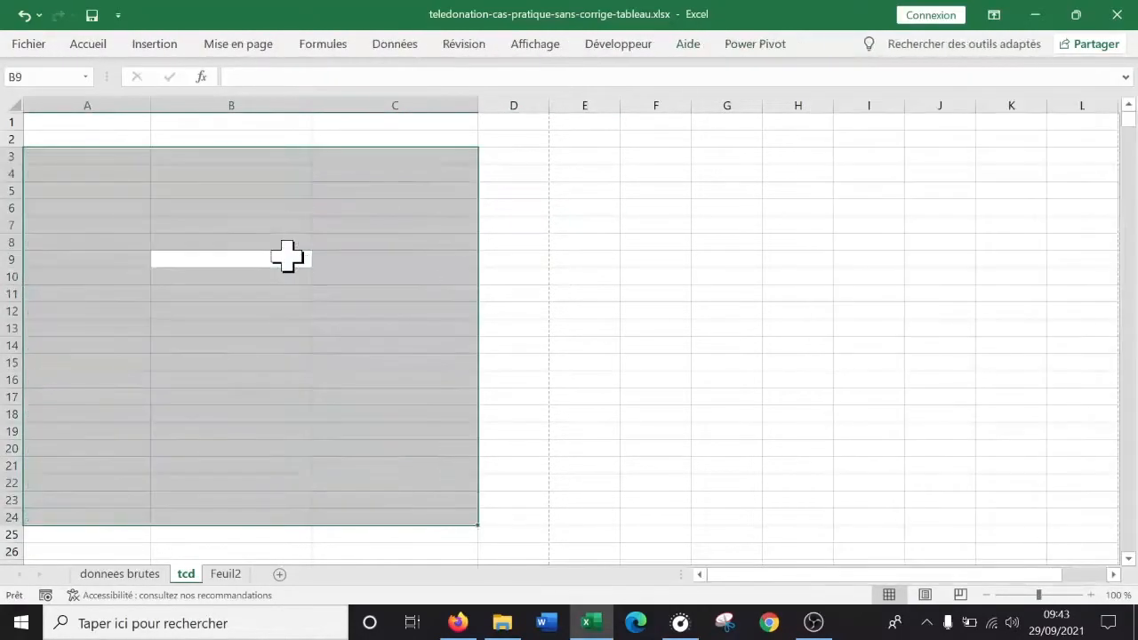
pyautogui.hotkey('ctrl', 'z')
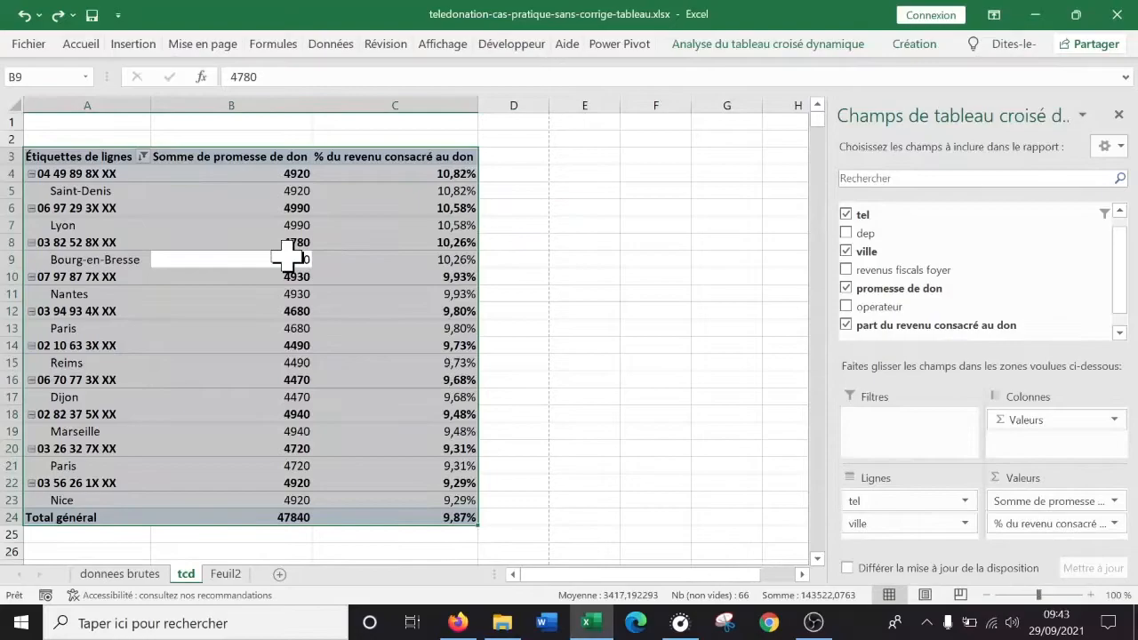
# Move the pivot table to cell E3 of the existing tcd sheet, and undo the move
pyautogui.click(370, 206)
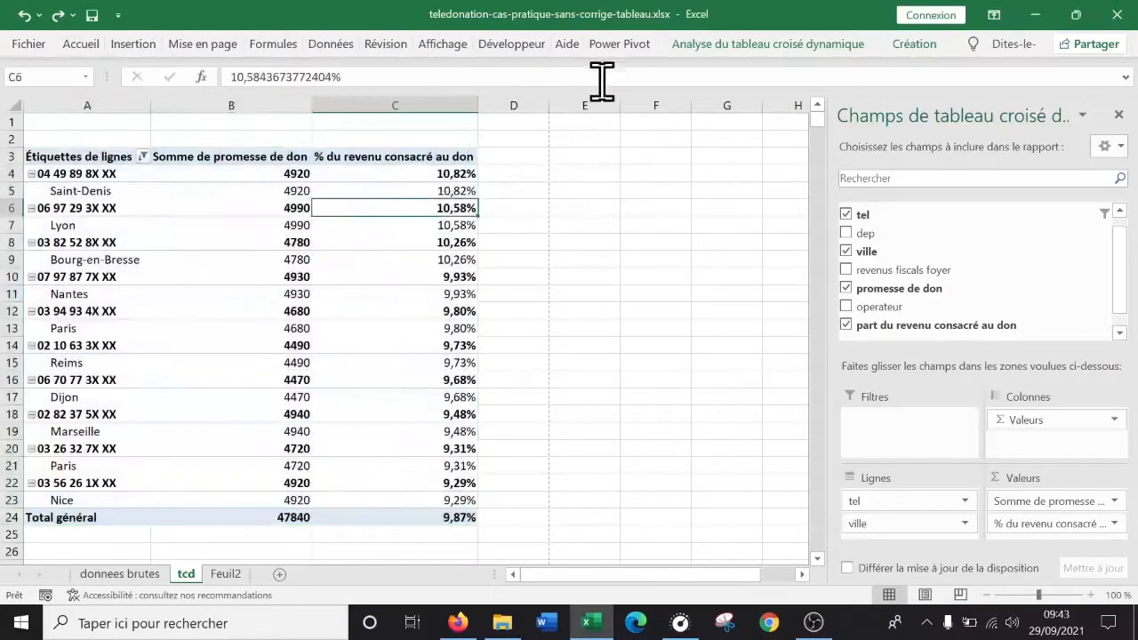
pyautogui.click(708, 45)
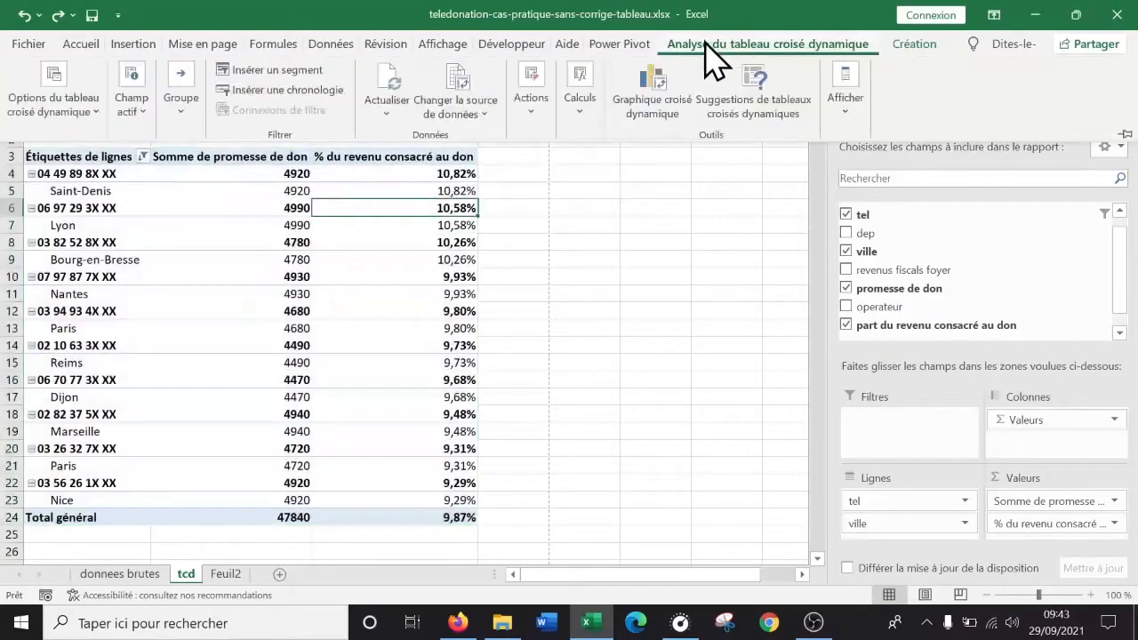
pyautogui.click(533, 124)
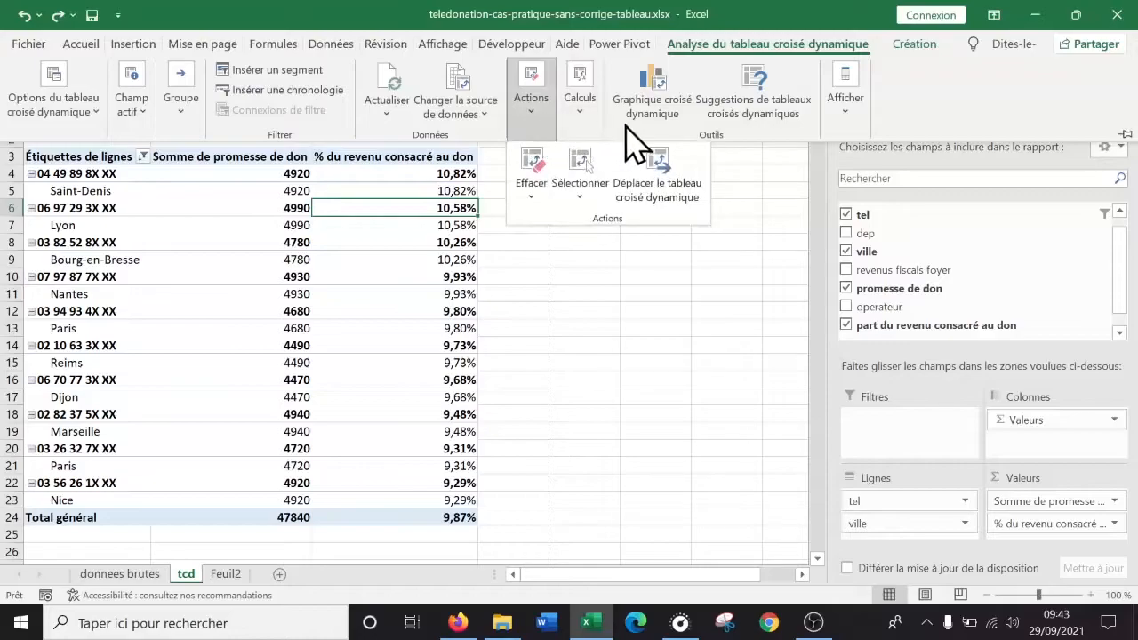
pyautogui.click(662, 189)
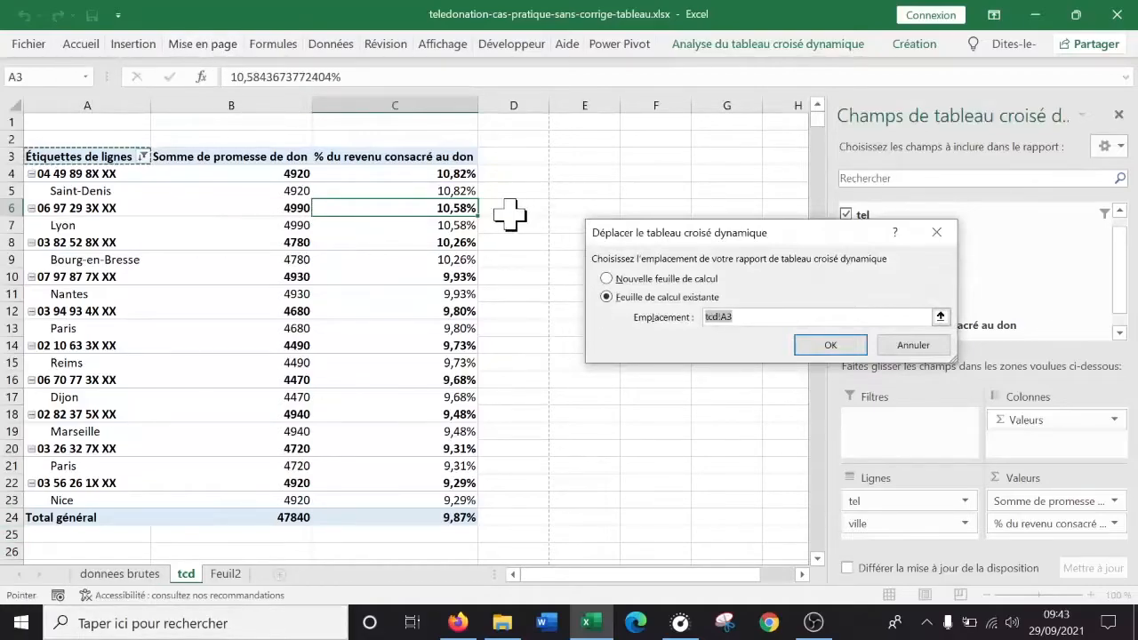
pyautogui.click(742, 45)
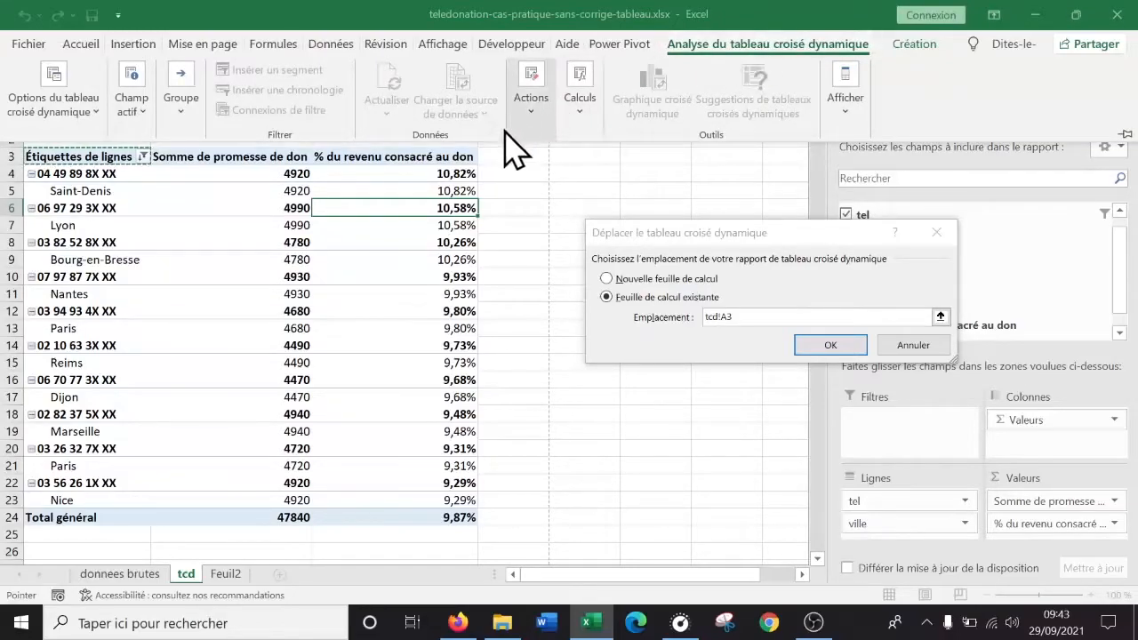
pyautogui.click(534, 116)
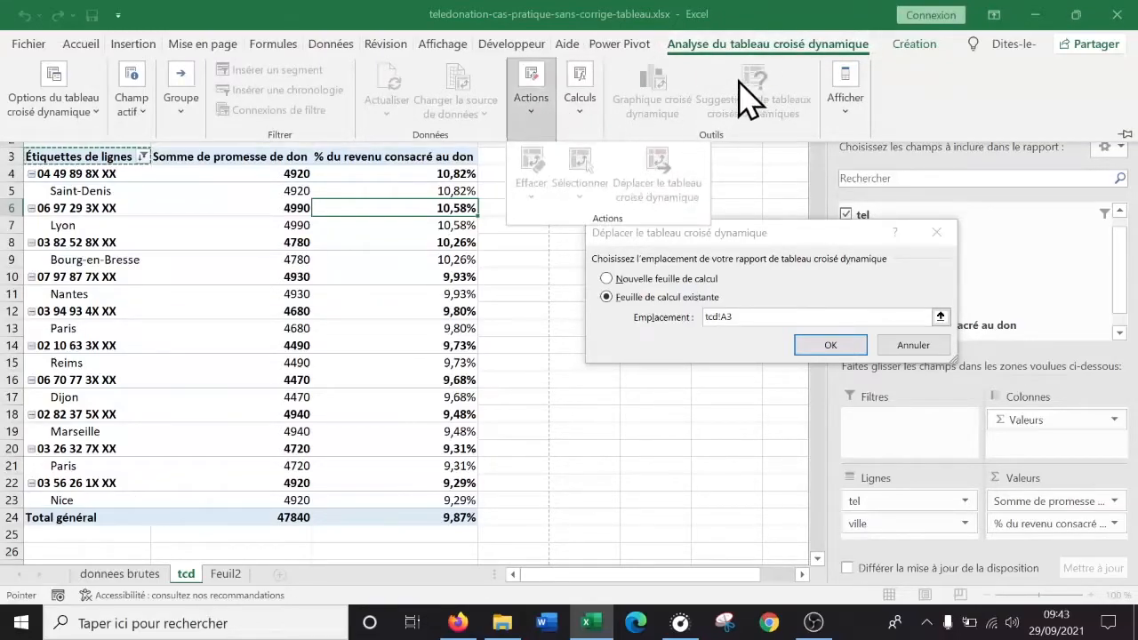
pyautogui.click(775, 45)
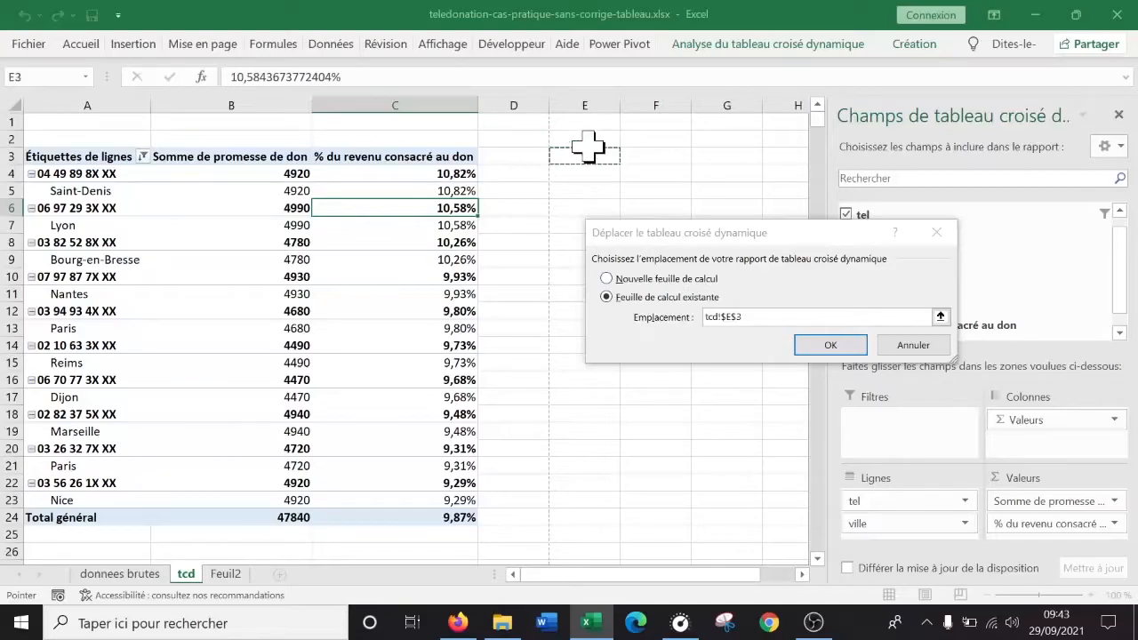
pyautogui.click(828, 344)
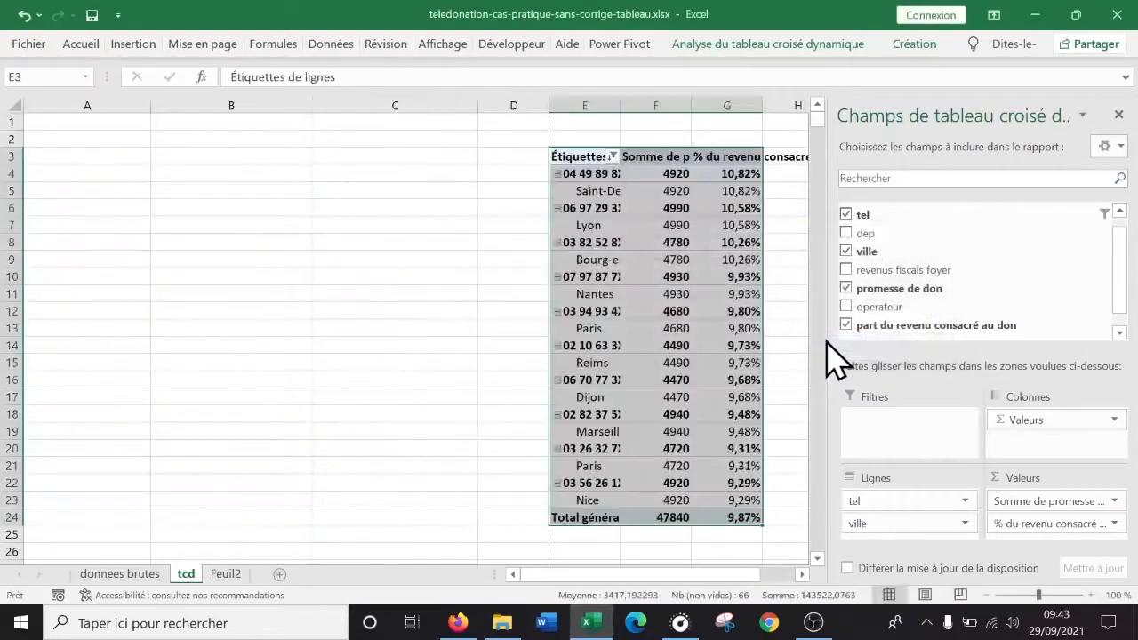
pyautogui.click(26, 17)
# Create a pivot chart on a new worksheet from the complete donnees_brutes table
pyautogui.moveTo(544, 297); pyautogui.dragTo(558, 295)
pyautogui.scroll(-4, 620, 247)
pyautogui.scroll(4, 620, 247)
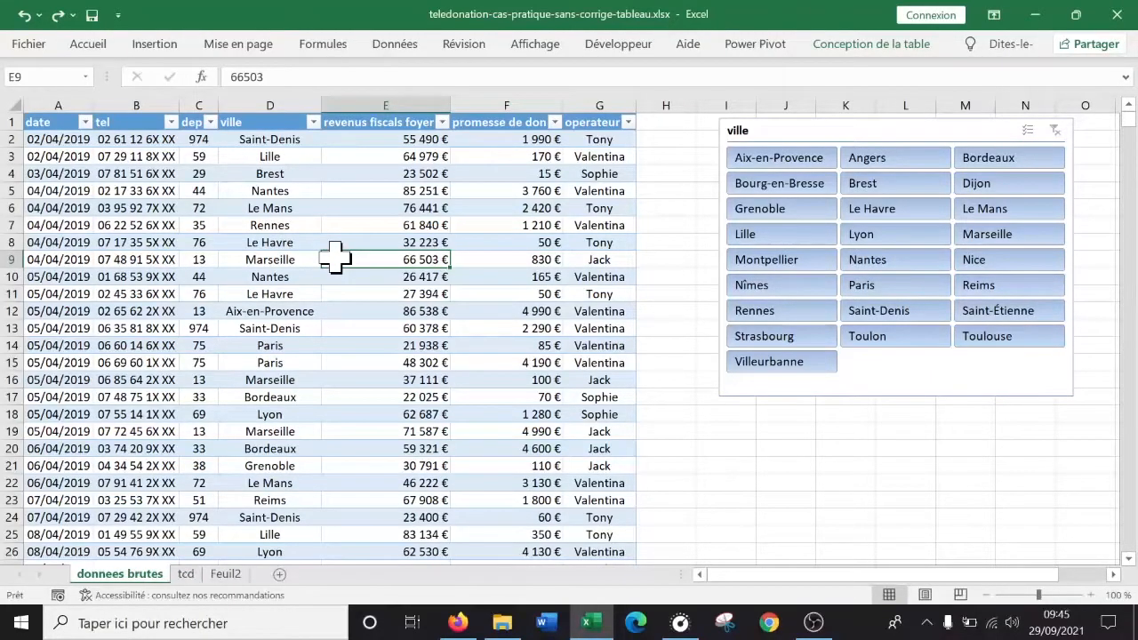
pyautogui.click(299, 394)
pyautogui.click(144, 262)
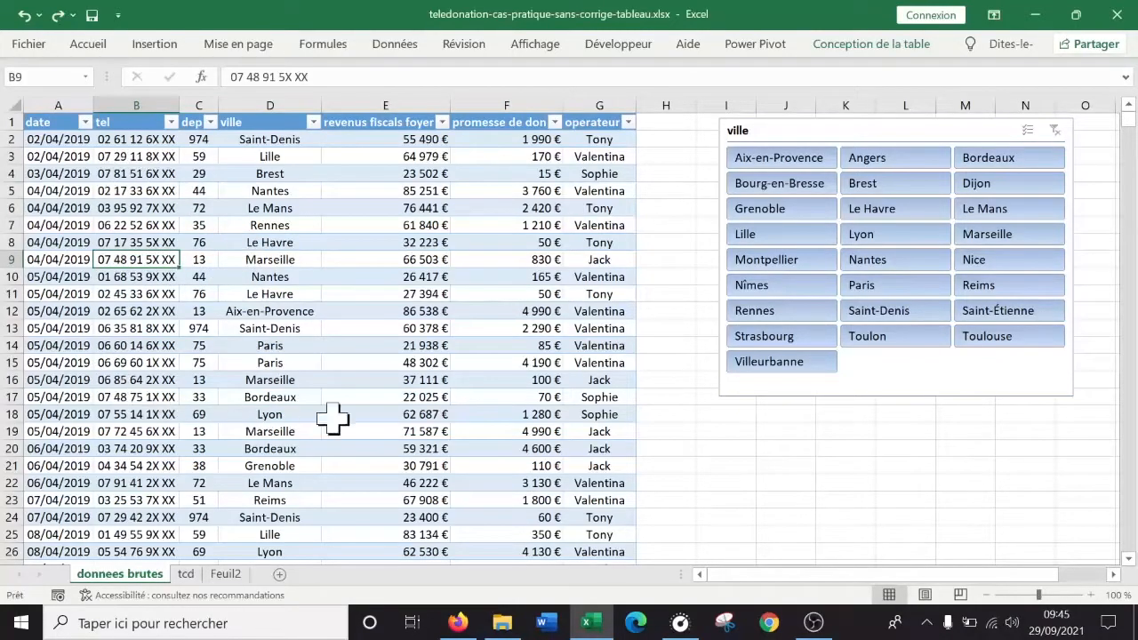
pyautogui.click(313, 258)
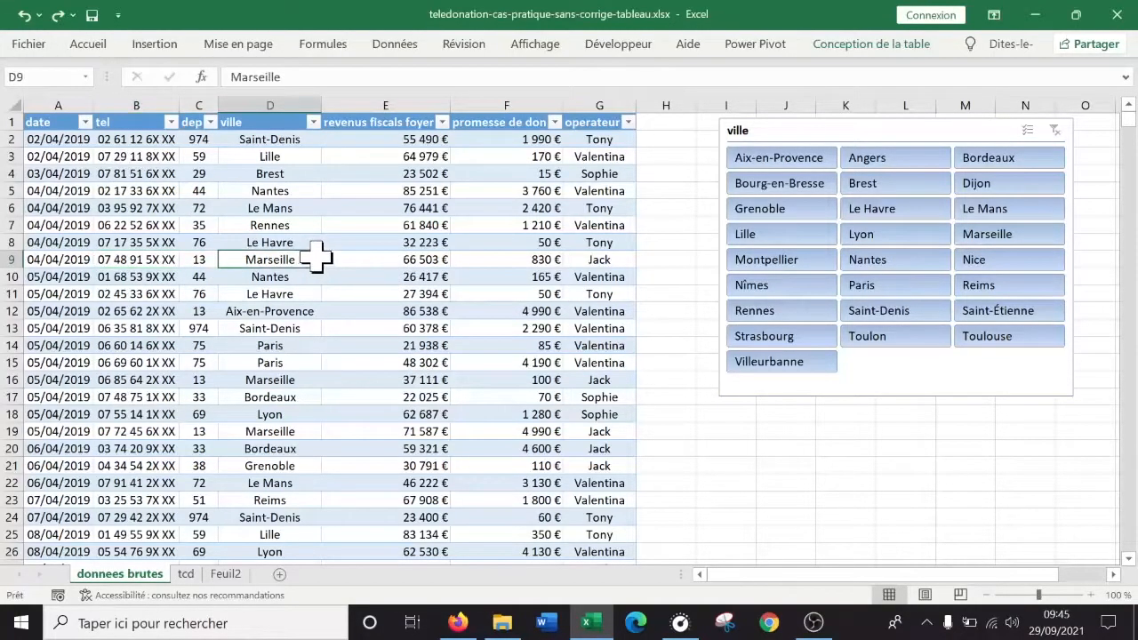
pyautogui.hotkey('ctrl', 'a')
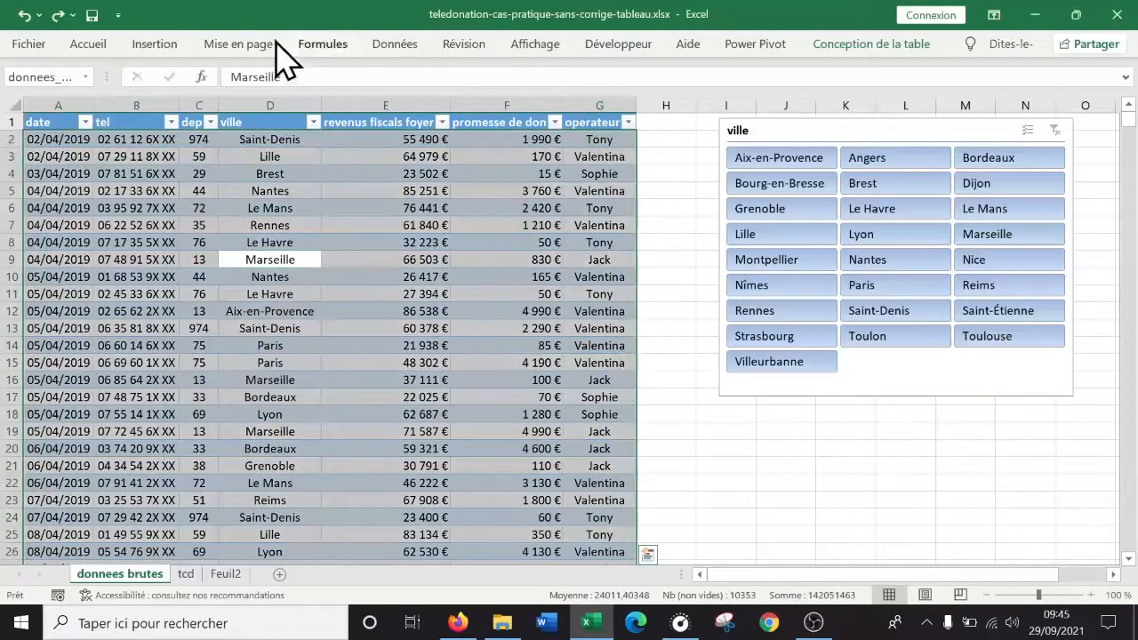
pyautogui.click(156, 47)
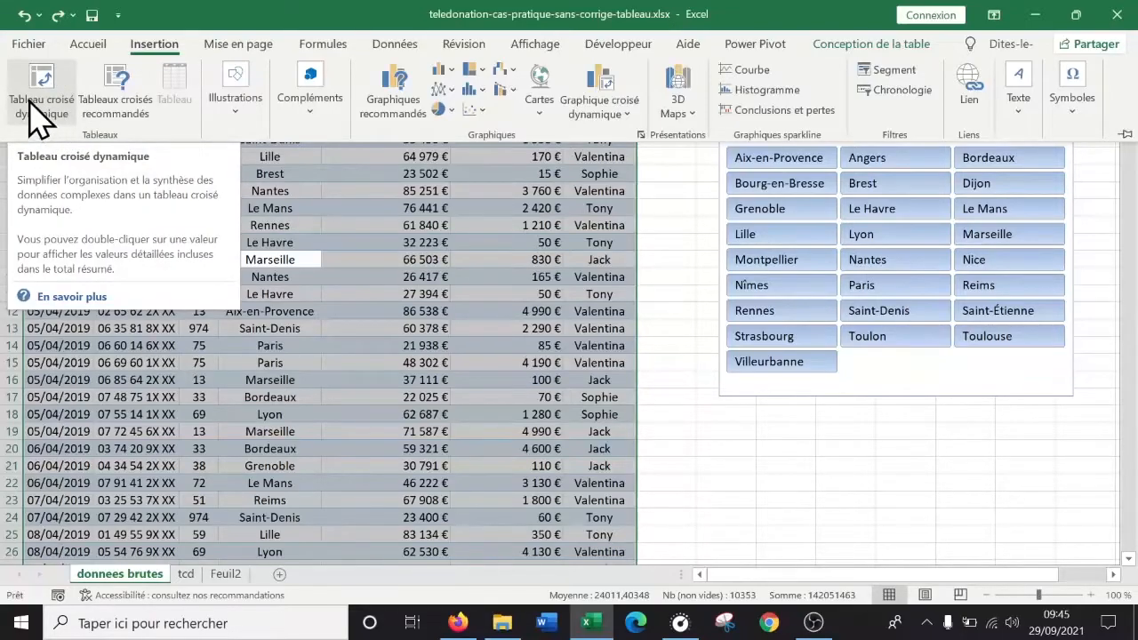
pyautogui.click(618, 113)
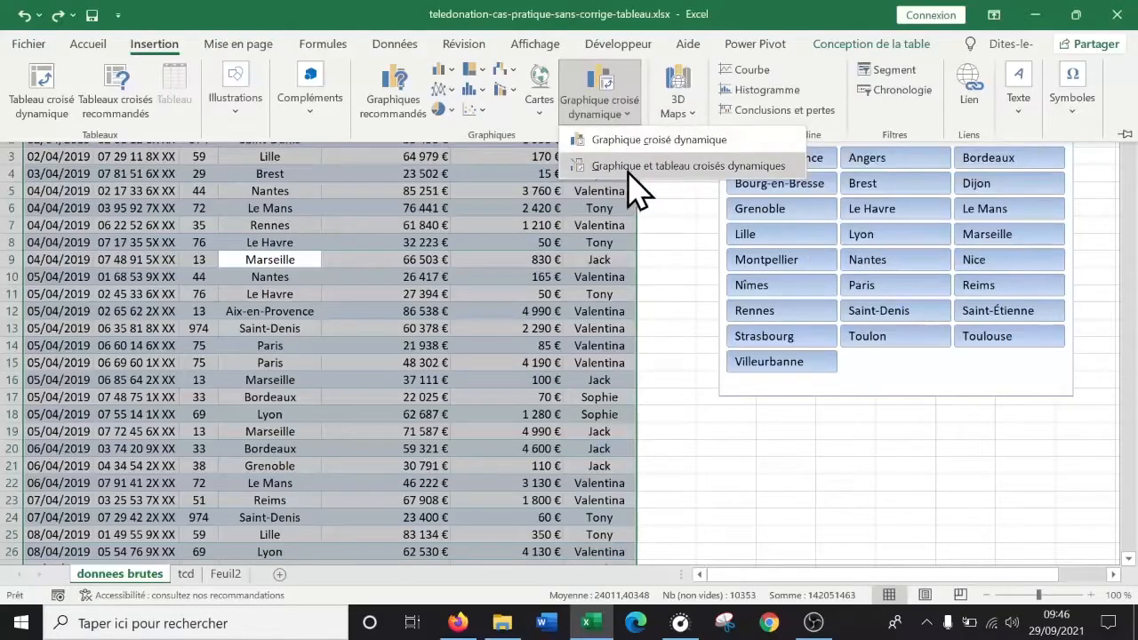
pyautogui.click(612, 87)
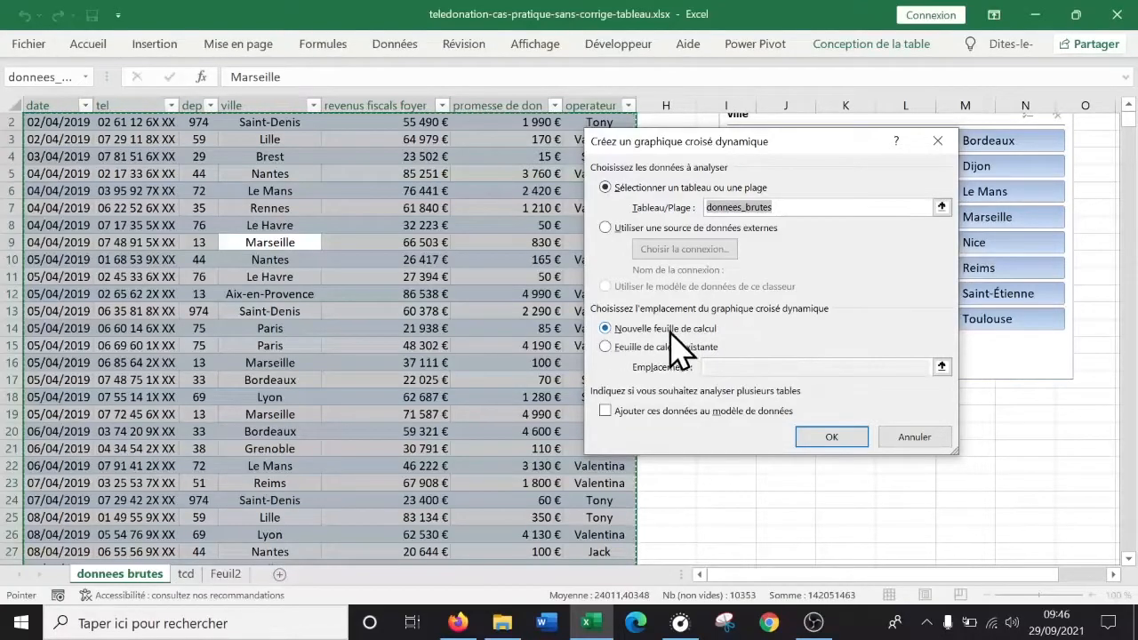
pyautogui.click(831, 437)
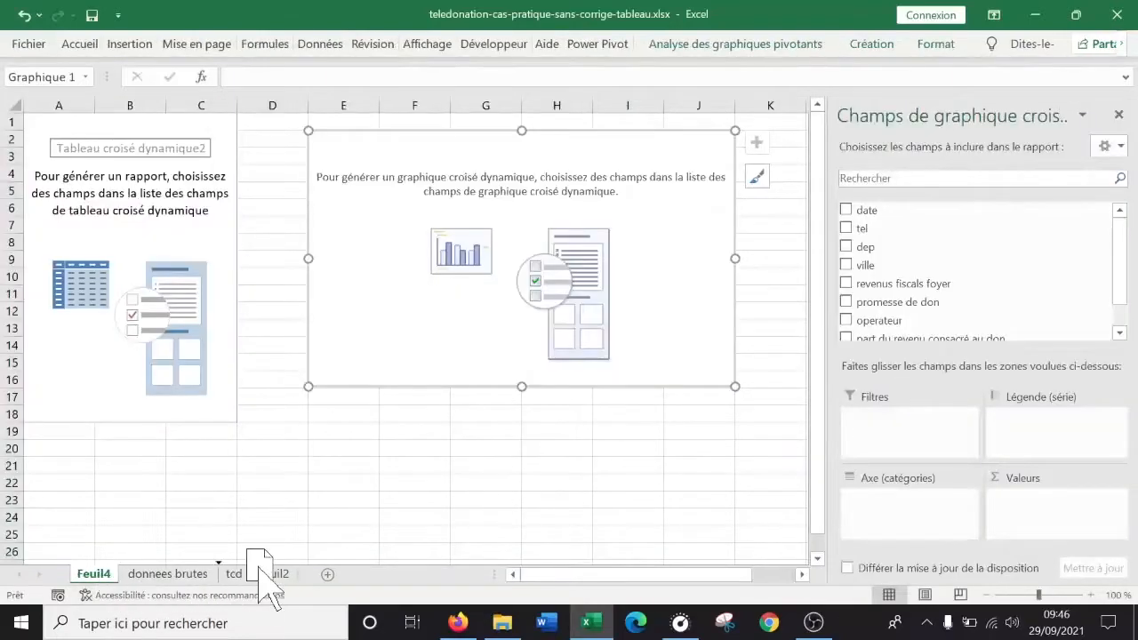
# Move the new pivot chart sheet after Feuil2 and rename it gcd
pyautogui.moveTo(260, 569); pyautogui.dragTo(293, 579)
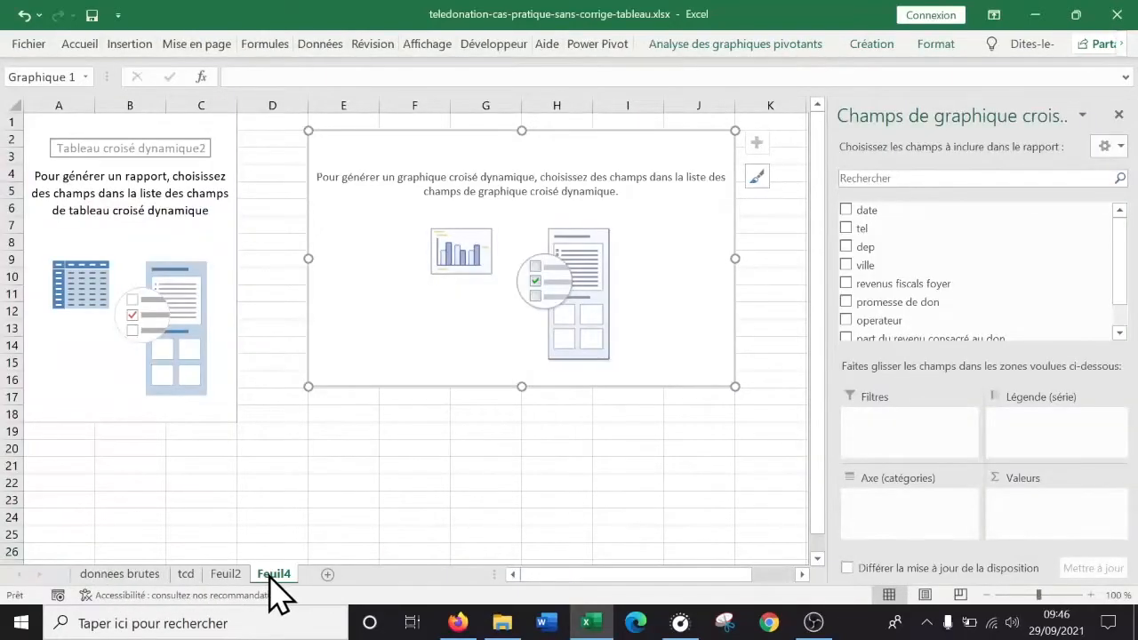
pyautogui.doubleClick(268, 575)
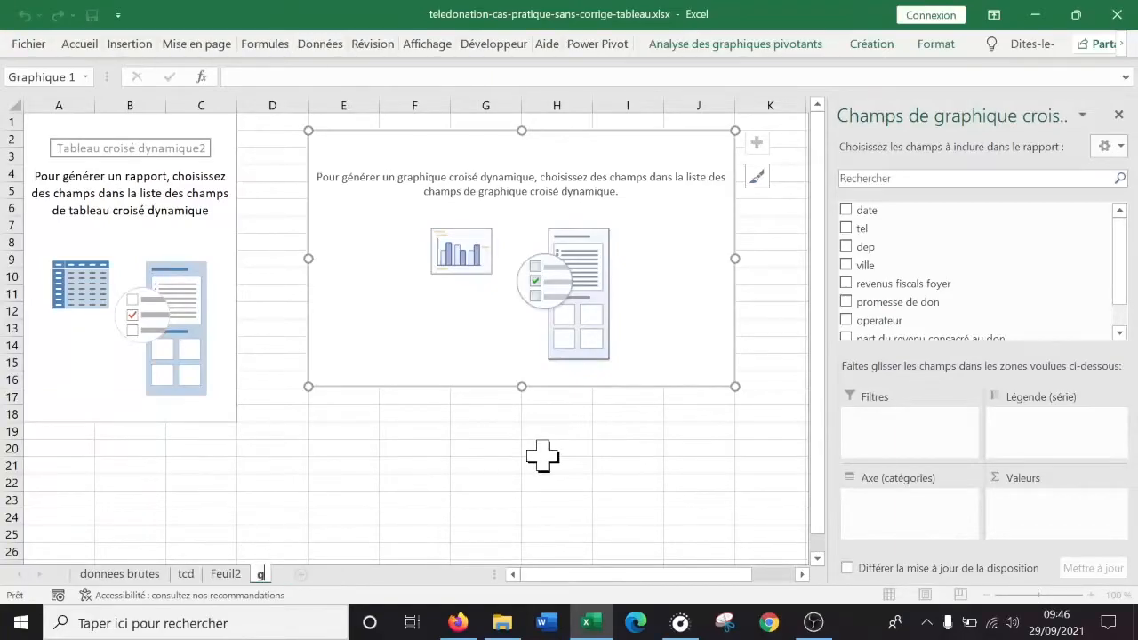
pyautogui.press('Return')
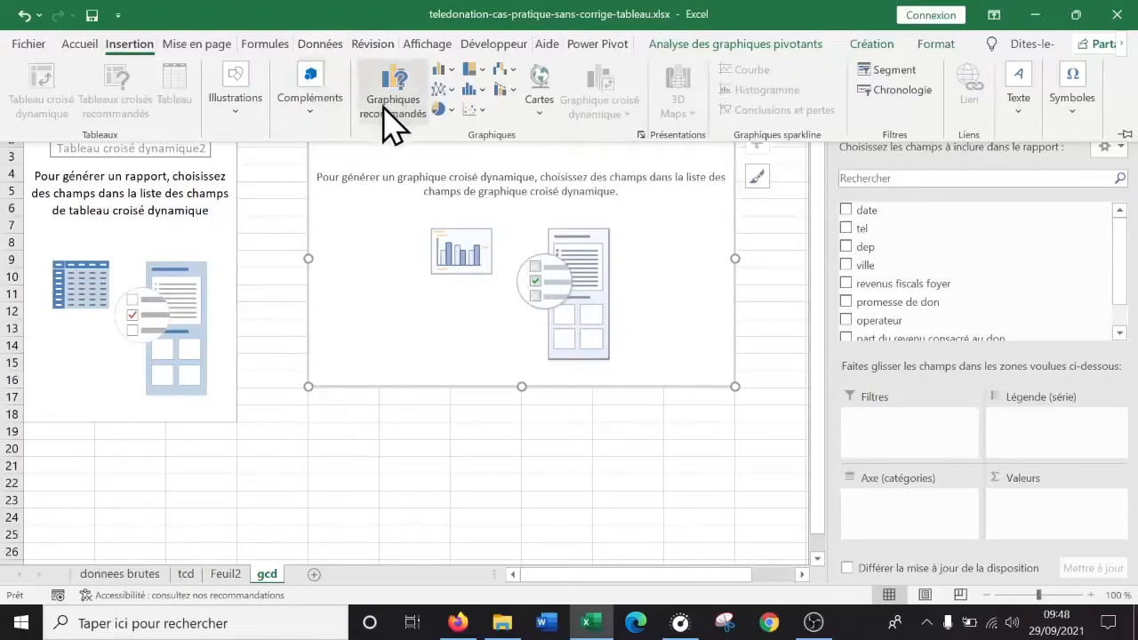
# Add the date field to the chart's category axis and promesse de don to its values
pyautogui.scroll(-2, 998, 230)
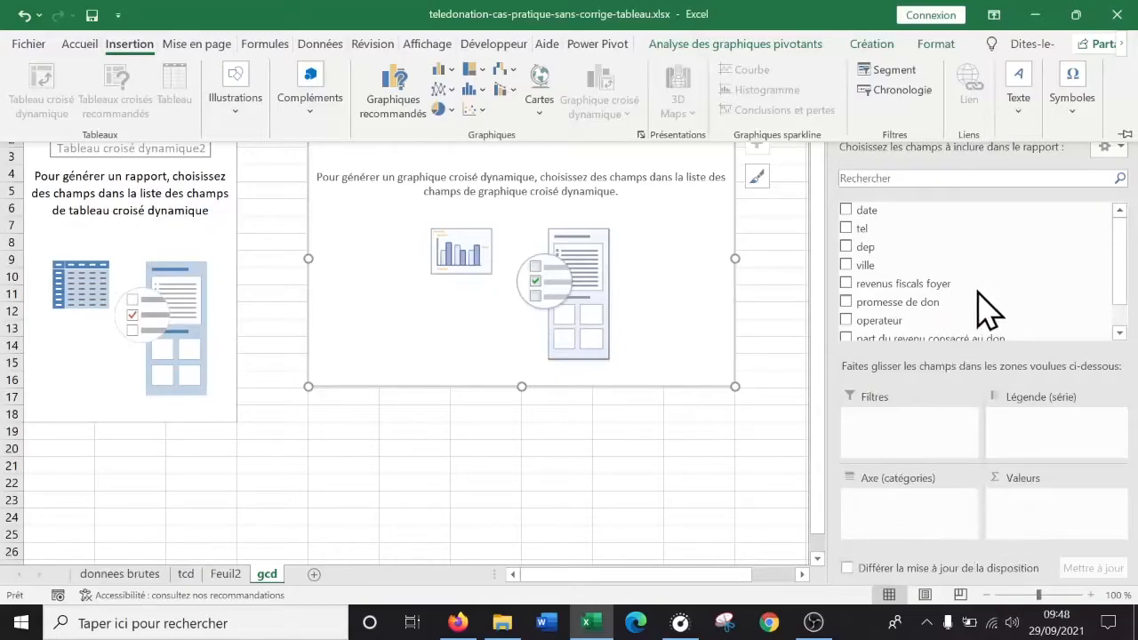
pyautogui.moveTo(875, 211); pyautogui.dragTo(942, 253)
pyautogui.moveTo(981, 338); pyautogui.dragTo(929, 523)
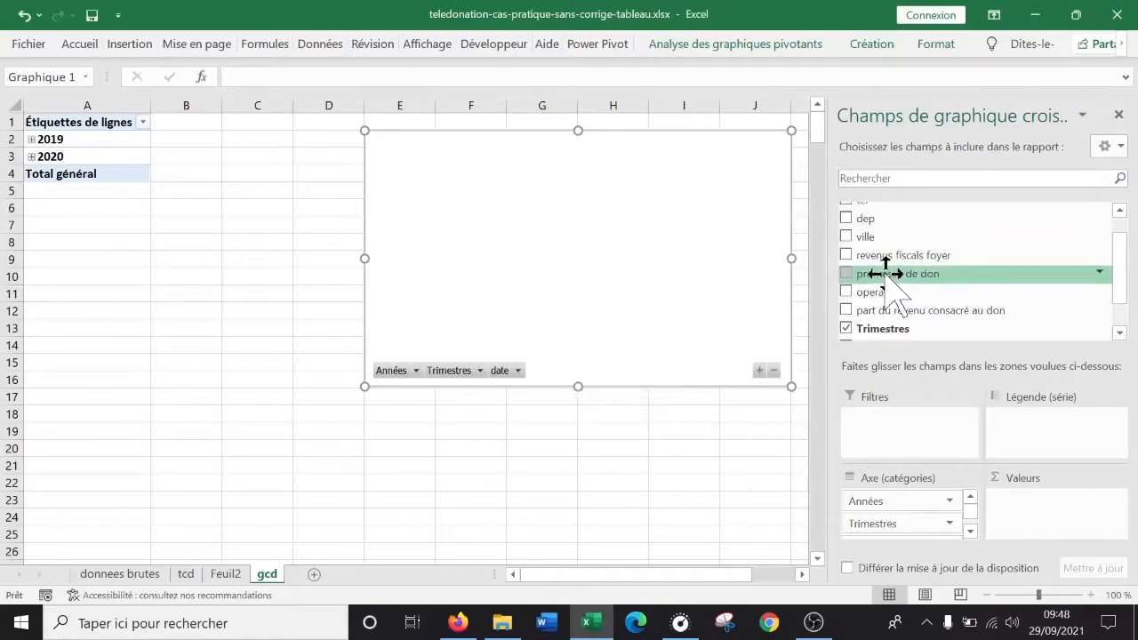
pyautogui.moveTo(885, 276); pyautogui.dragTo(1058, 542)
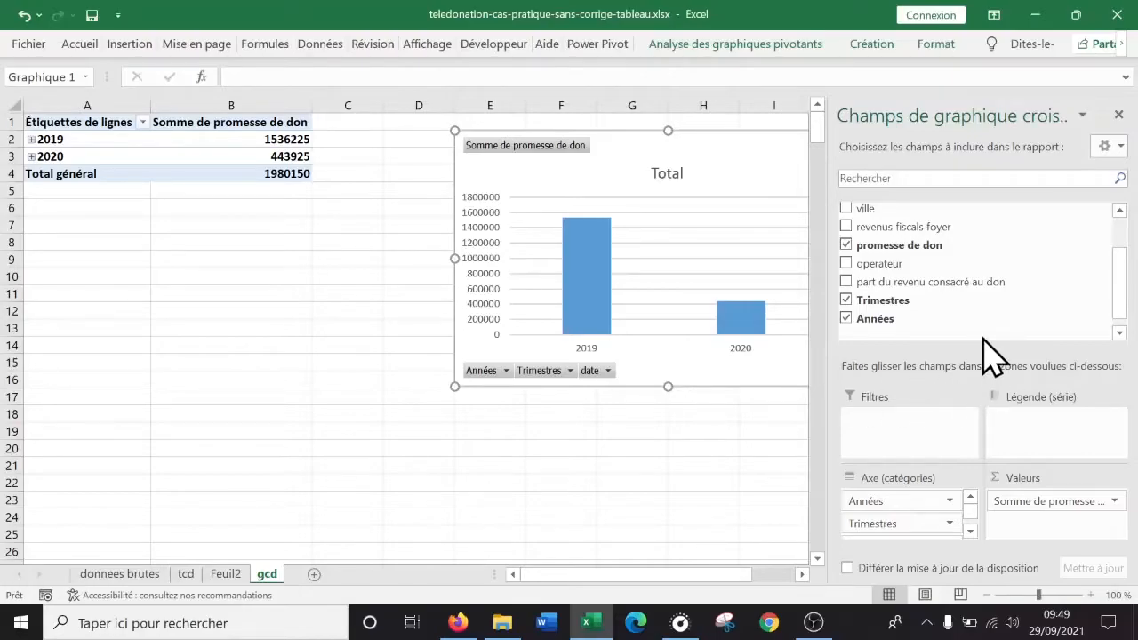
# Remove the Années and Trimestres fields from the category axis so that only date remains, and bring the whole chart into view
pyautogui.moveTo(983, 355); pyautogui.dragTo(983, 302)
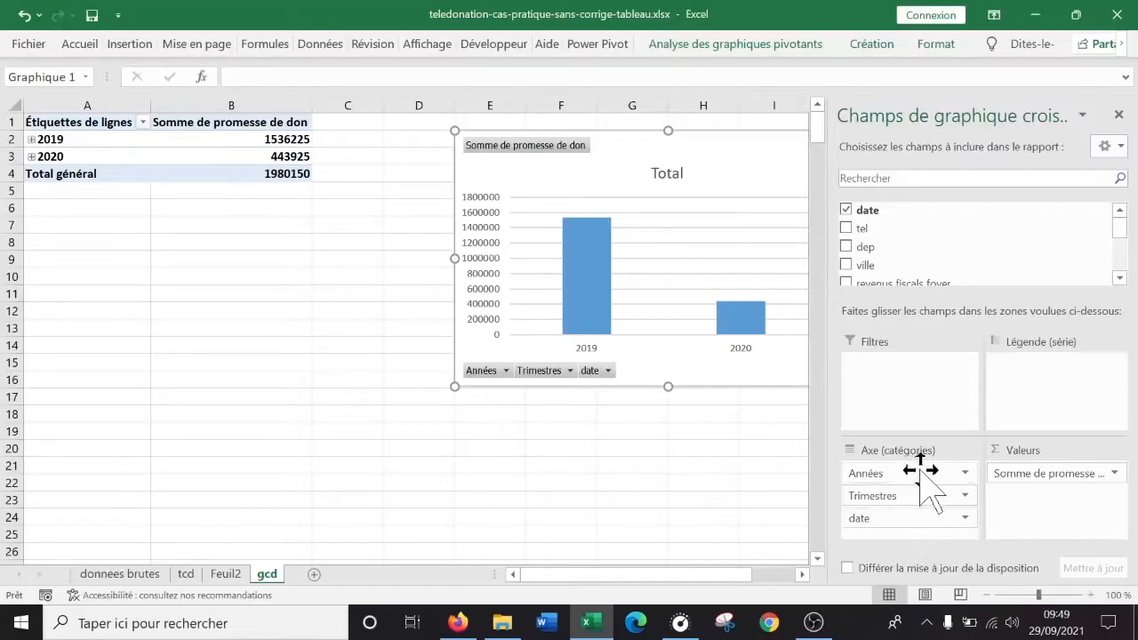
pyautogui.moveTo(920, 472); pyautogui.dragTo(729, 459)
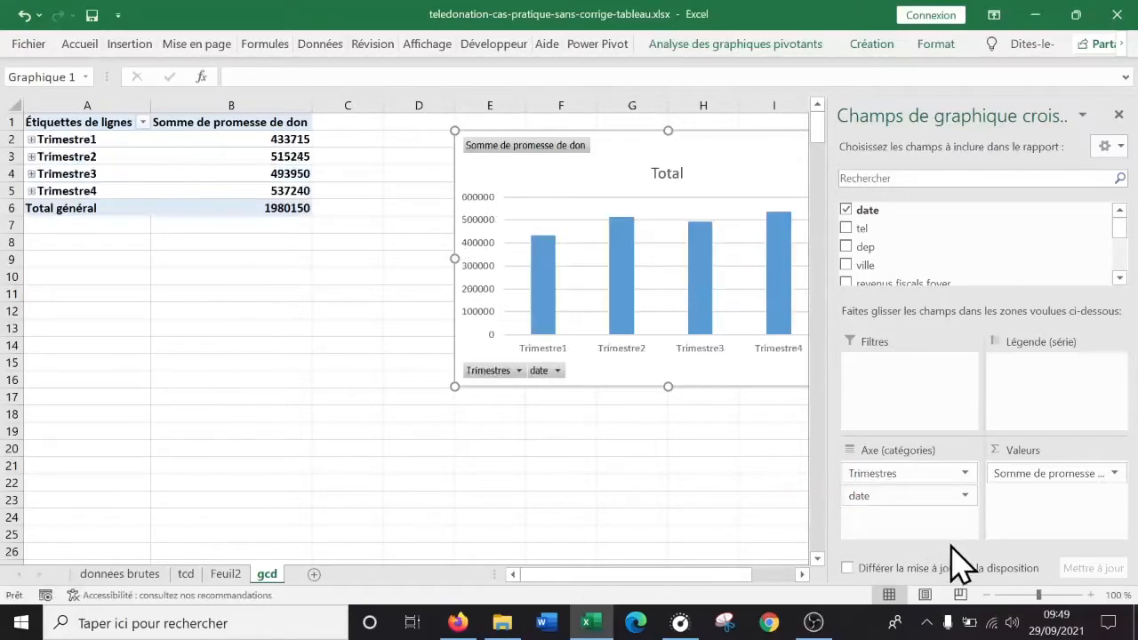
pyautogui.moveTo(916, 485); pyautogui.dragTo(670, 477)
pyautogui.moveTo(658, 576); pyautogui.dragTo(682, 587)
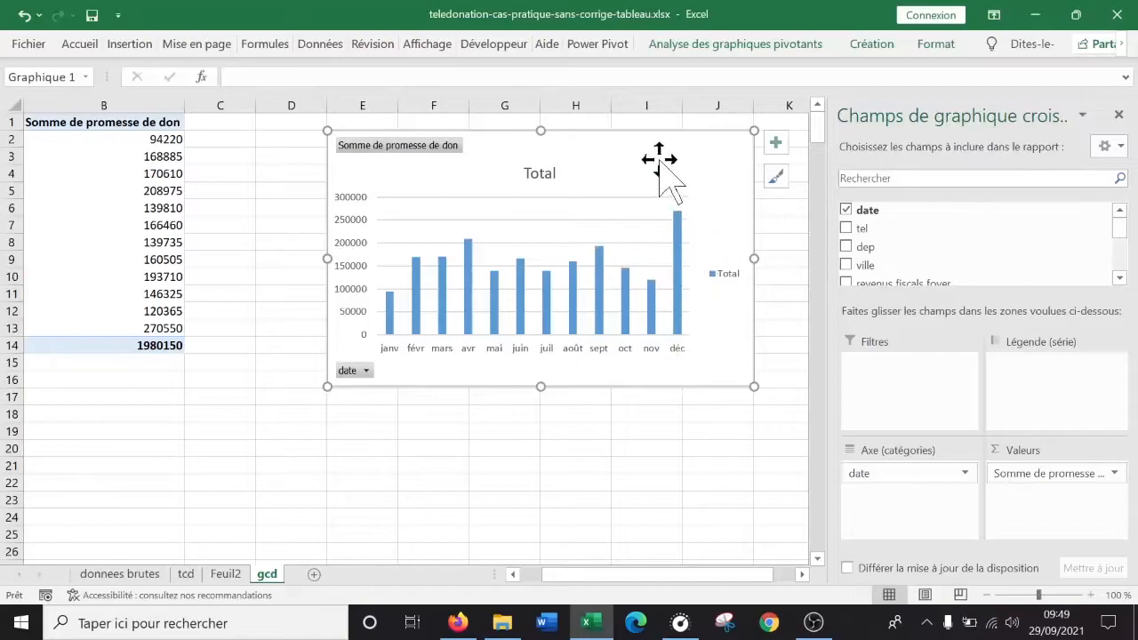
pyautogui.moveTo(678, 576); pyautogui.dragTo(703, 595)
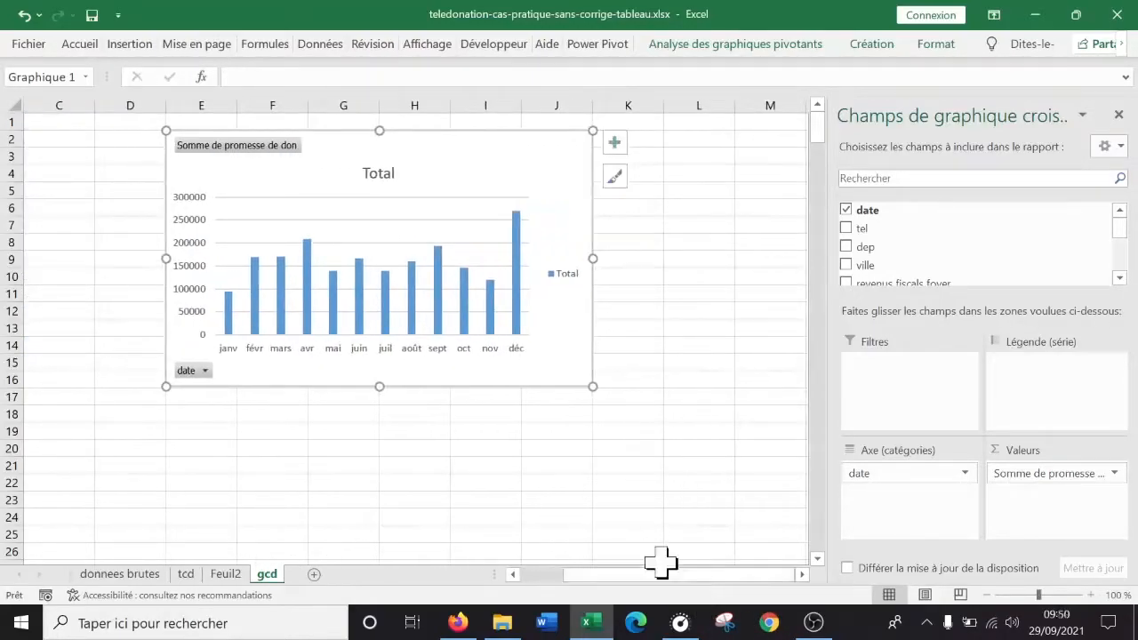
# Change the pivot chart's type to a simple line chart (Courbe)
pyautogui.click(637, 343)
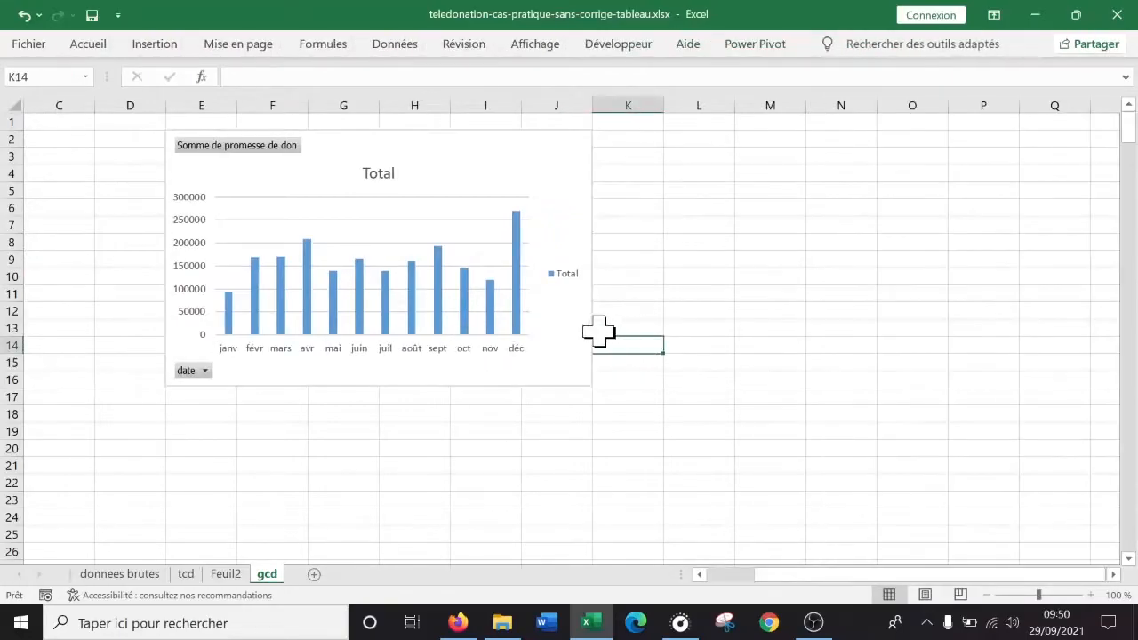
pyautogui.click(570, 341)
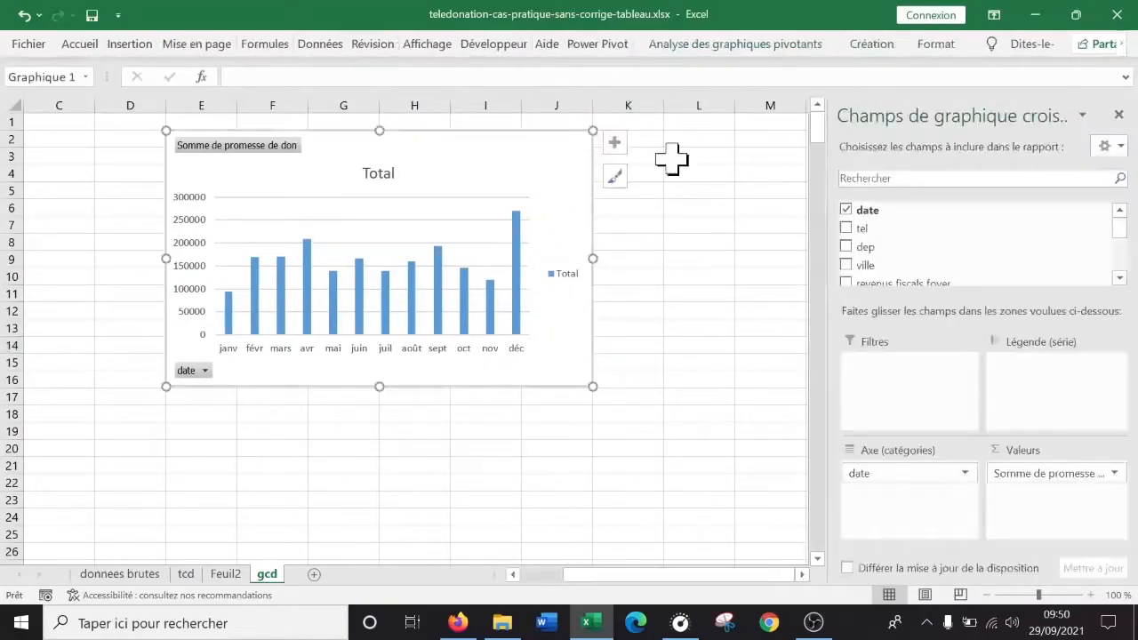
pyautogui.click(871, 45)
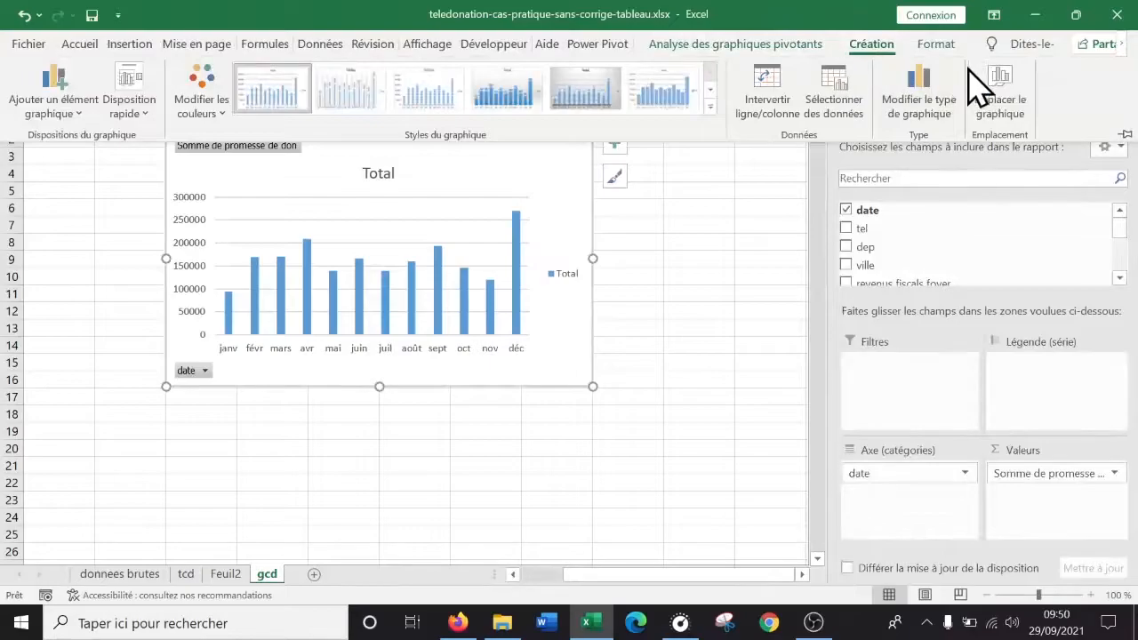
pyautogui.click(925, 105)
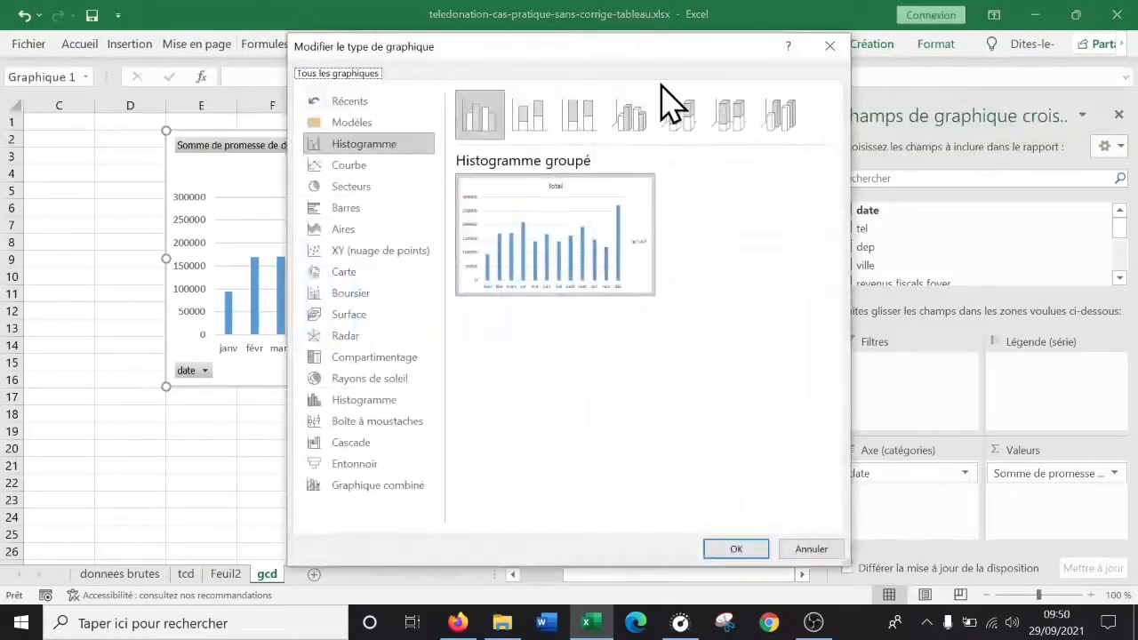
pyautogui.click(356, 166)
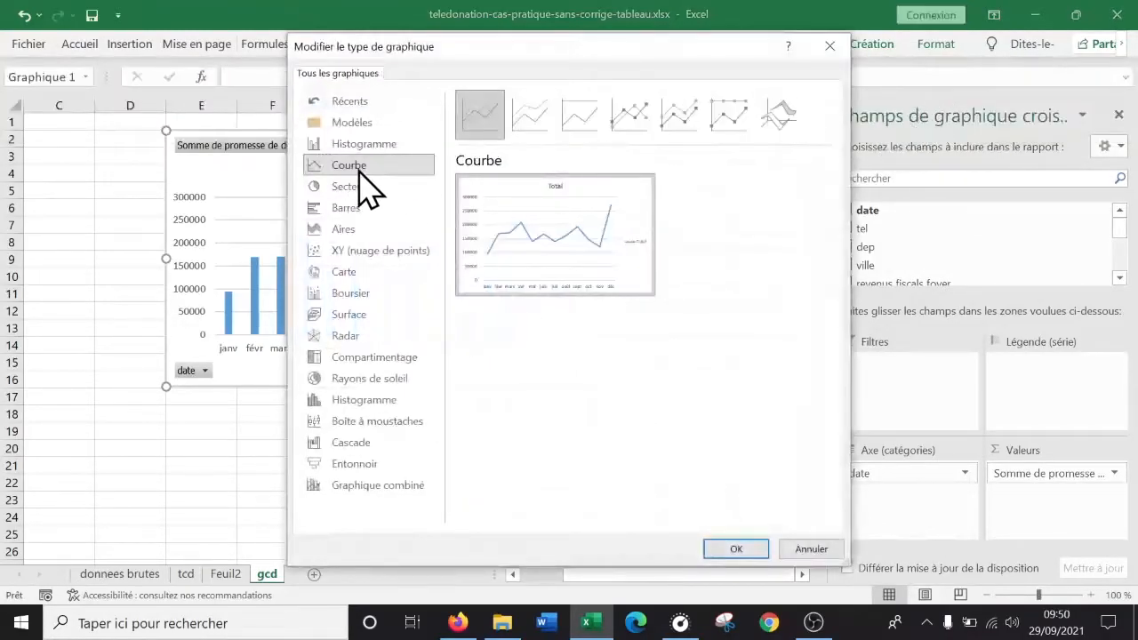
pyautogui.click(734, 549)
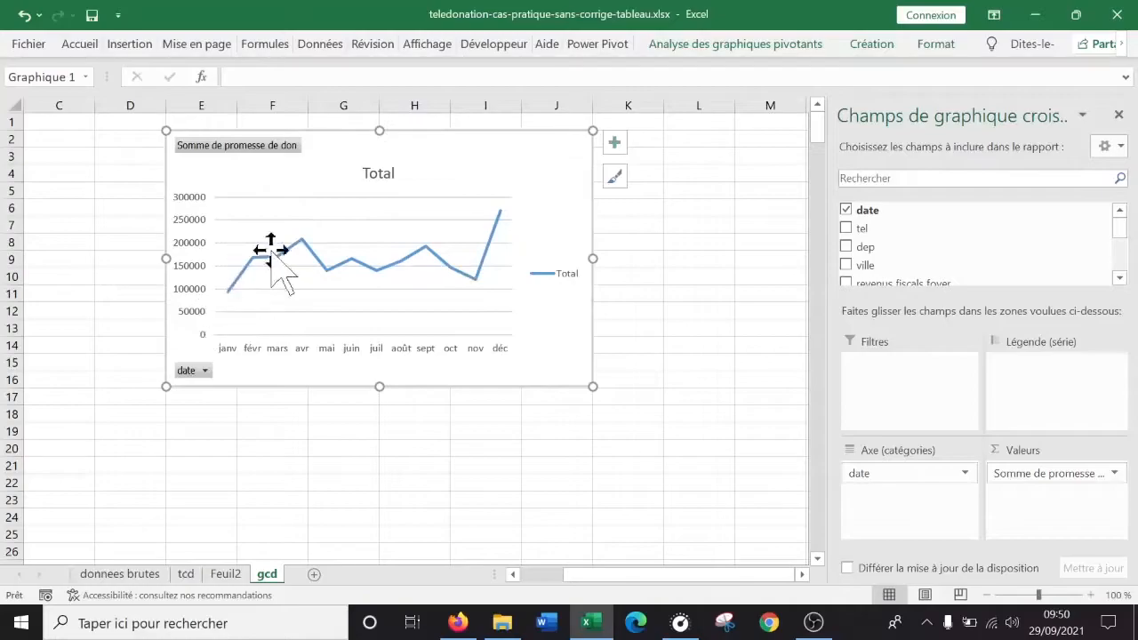
# Add the operateur field to the pivot chart's filters
pyautogui.moveTo(599, 576)
pyautogui.mouseDown()
pyautogui.moveTo(569, 577)
pyautogui.moveTo(605, 576)
pyautogui.mouseUp()
pyautogui.scroll(-3, 917, 234)
pyautogui.scroll(2, 1016, 246)
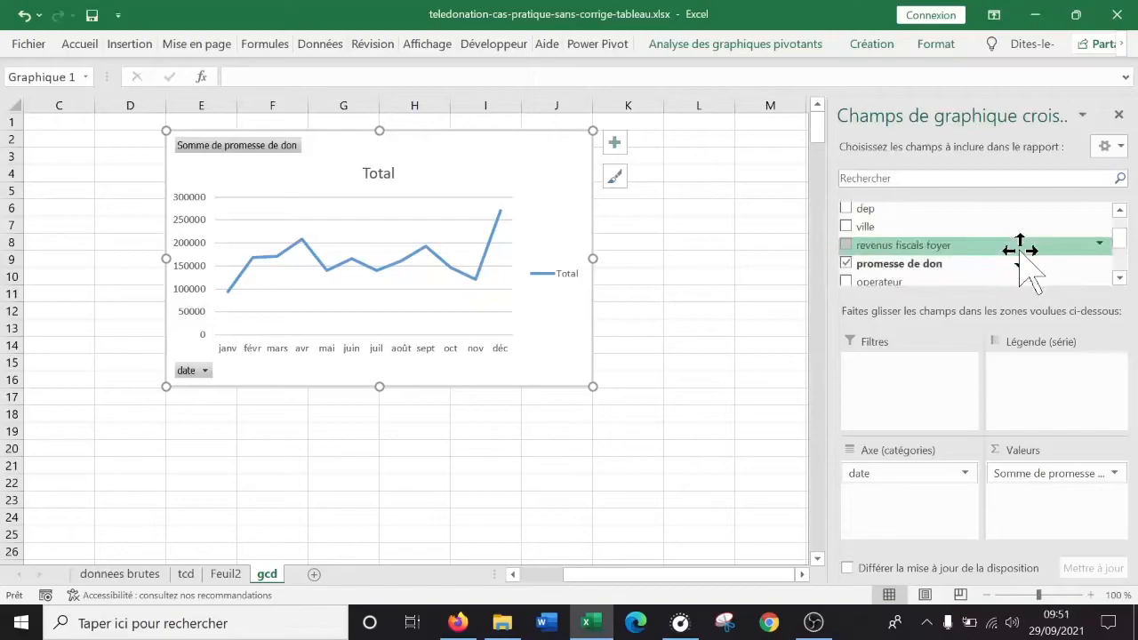
pyautogui.scroll(2, 889, 261)
pyautogui.scroll(-2, 962, 260)
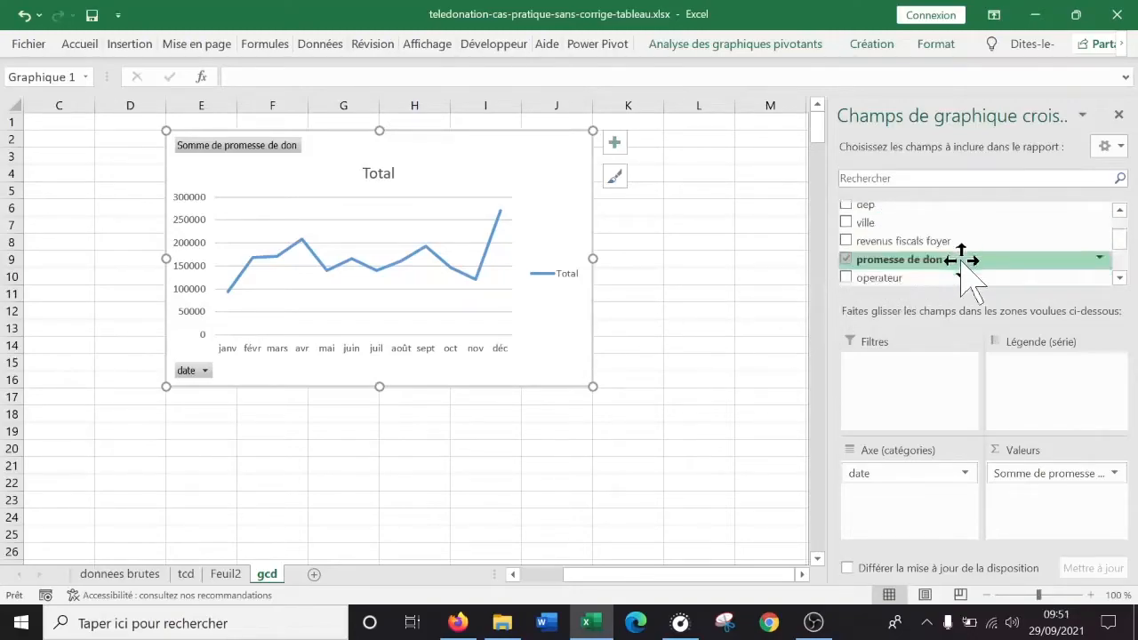
pyautogui.moveTo(929, 281); pyautogui.dragTo(935, 351)
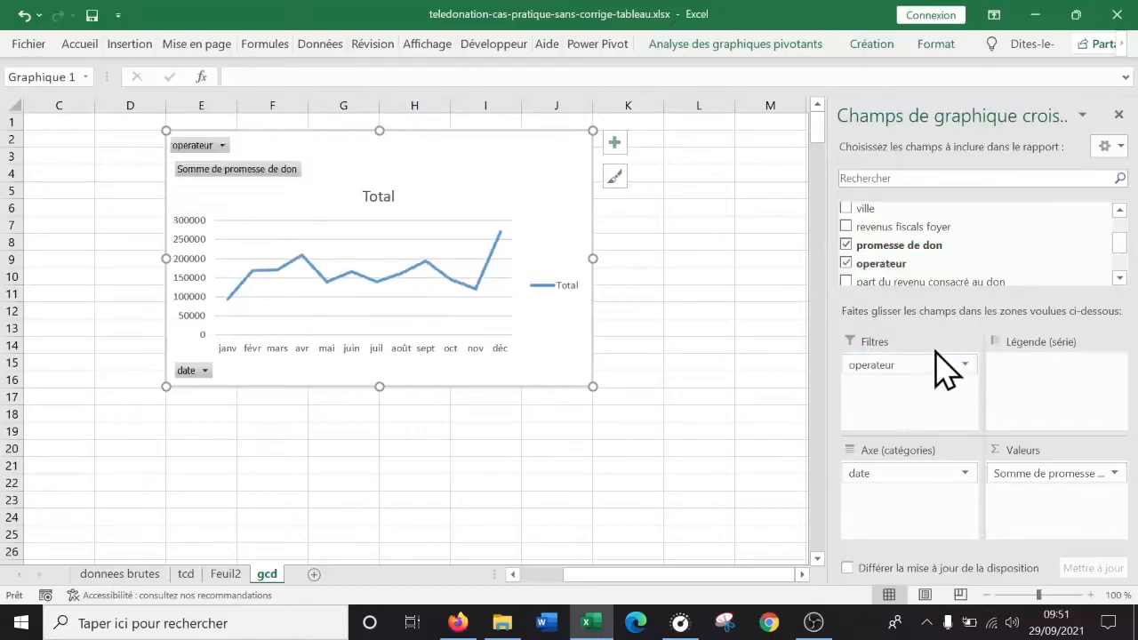
# Filter the pivot chart to the third operator listed in the operateur filter
pyautogui.click(222, 146)
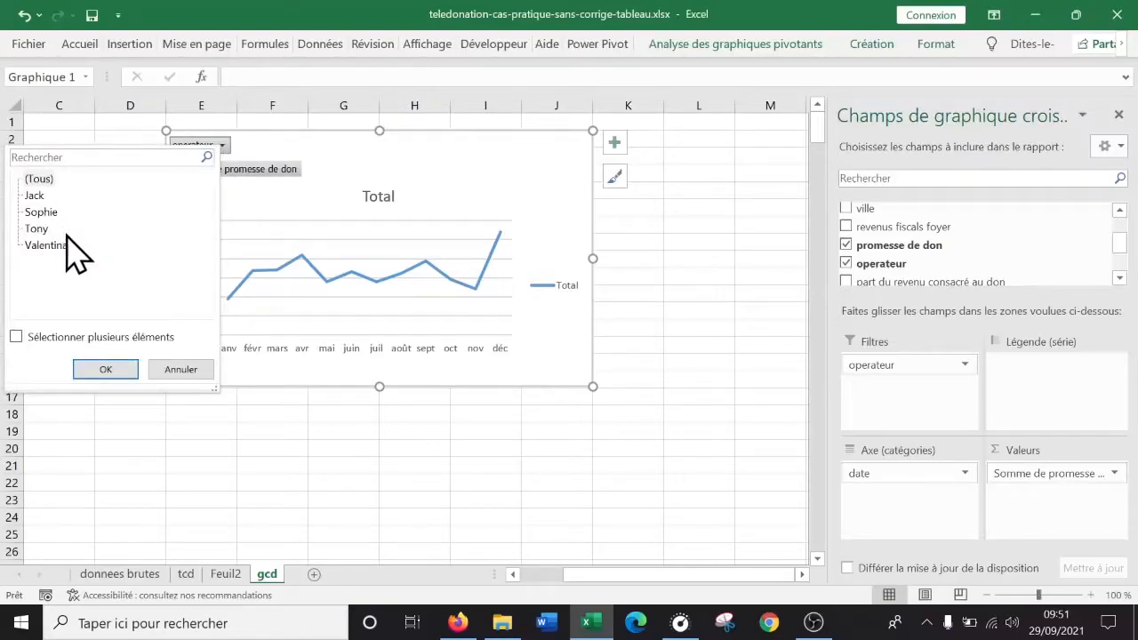
pyautogui.click(52, 231)
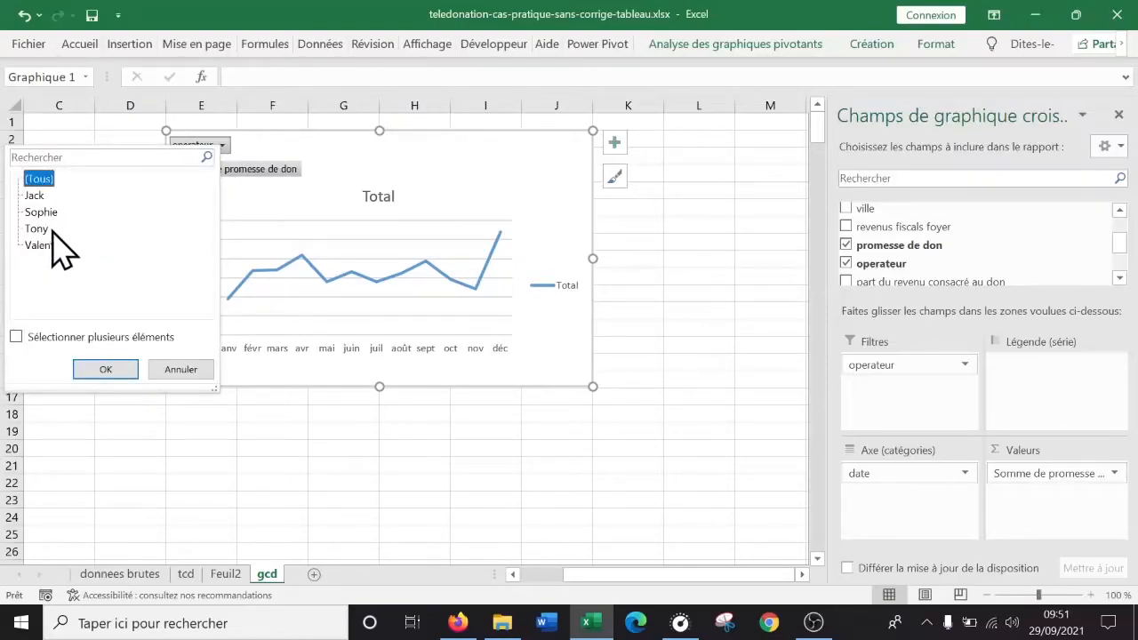
pyautogui.click(99, 368)
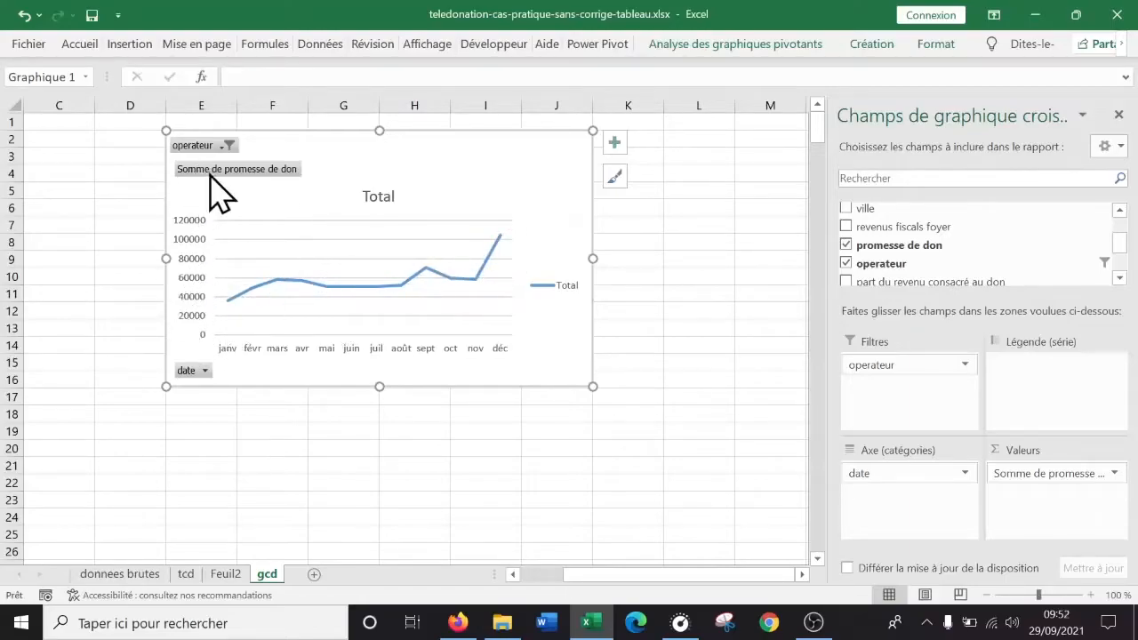
# Switch the pivot chart's operateur filter to the second operator listed
pyautogui.click(228, 146)
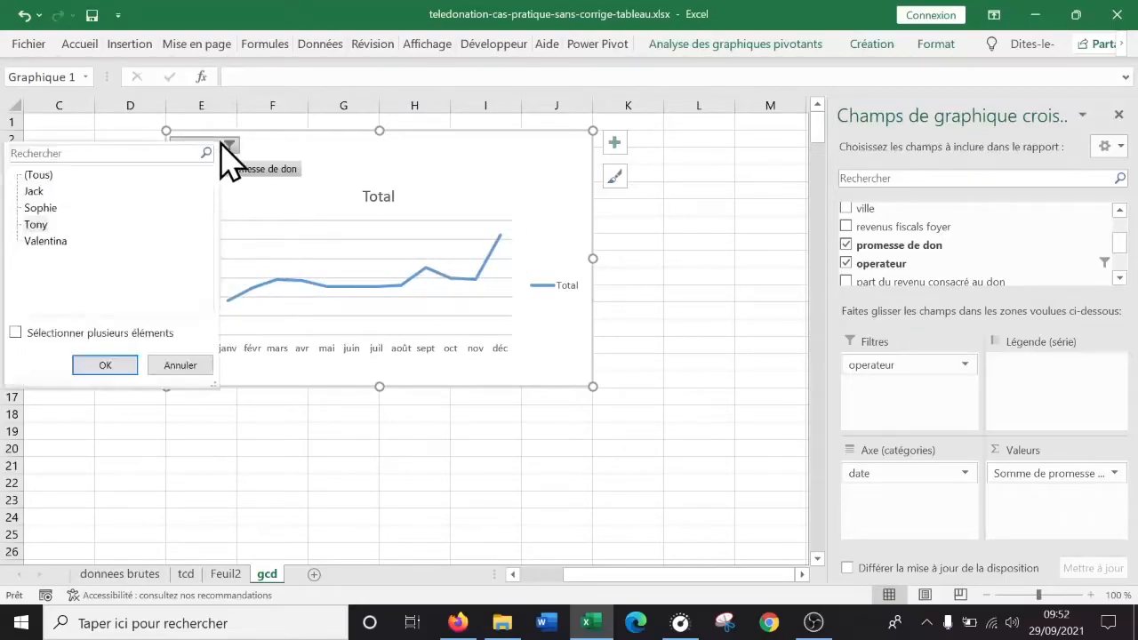
pyautogui.click(43, 208)
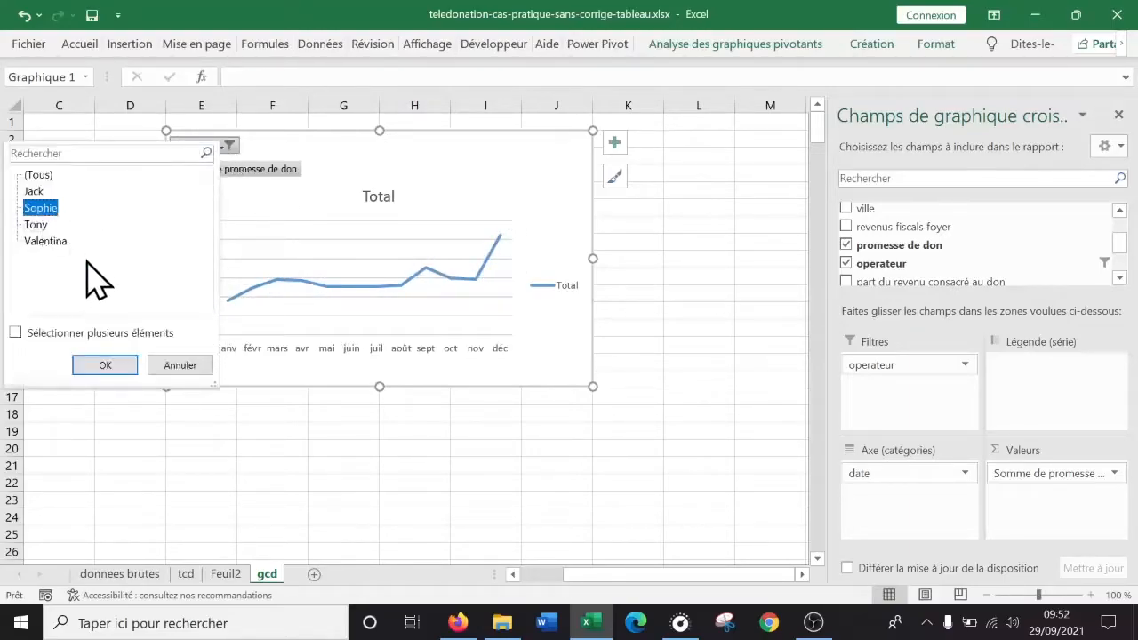
pyautogui.click(93, 363)
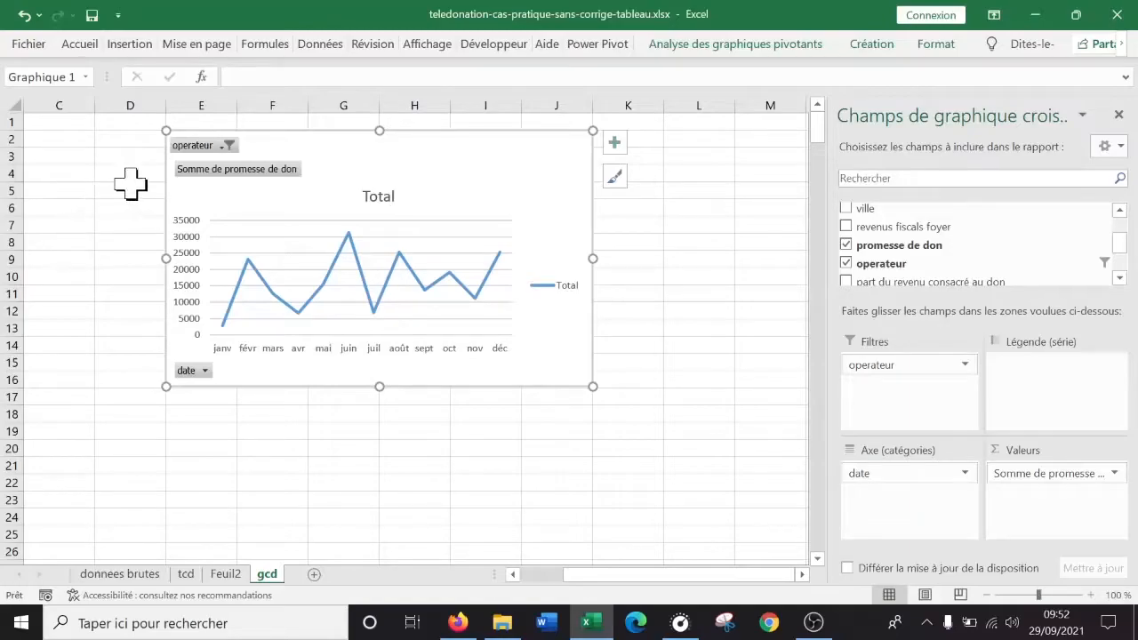
# Switch the operateur filter to the last operator listed, and reset it to show all operators
pyautogui.click(229, 146)
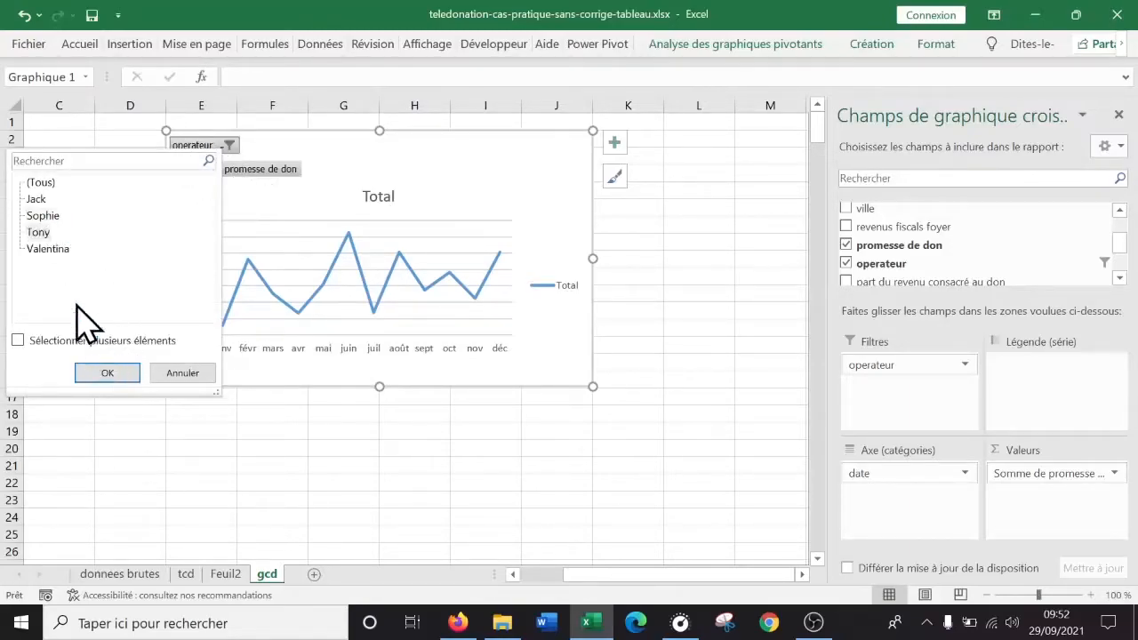
pyautogui.click(53, 250)
pyautogui.click(106, 374)
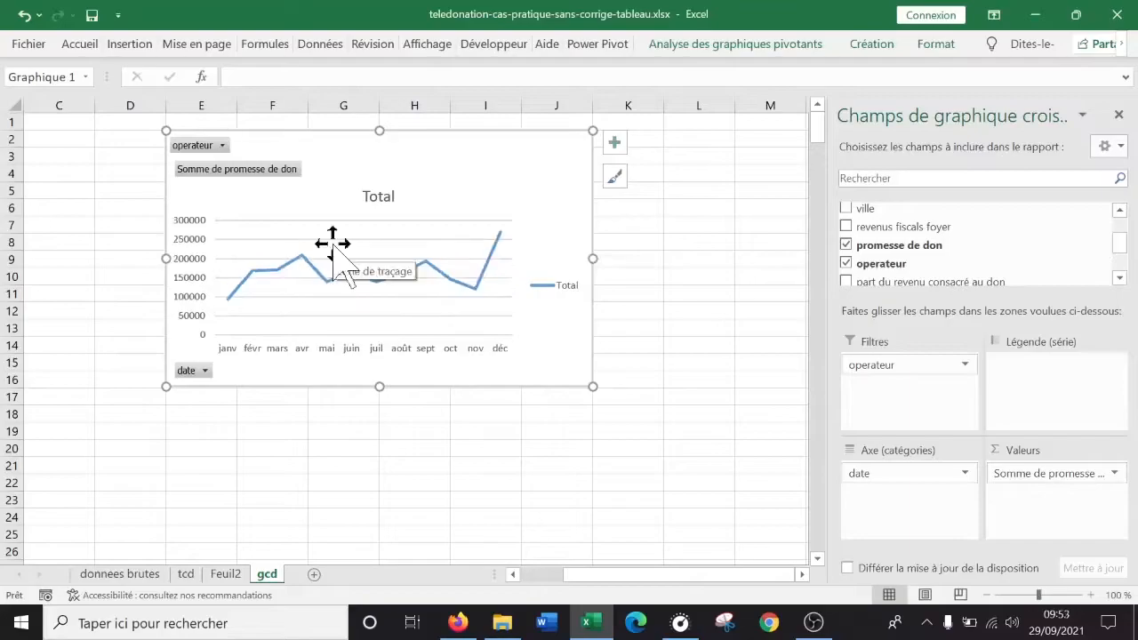
# Filter the pivot chart's operateur field to exclude the first and last operators listed
pyautogui.click(224, 146)
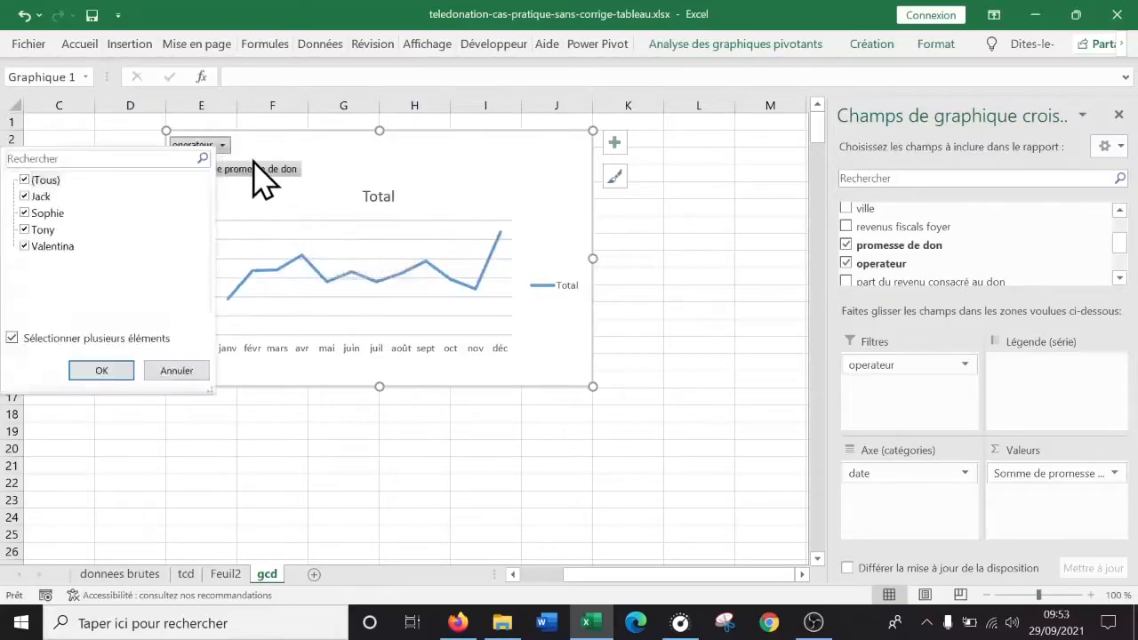
pyautogui.click(12, 339)
pyautogui.click(12, 339)
pyautogui.click(25, 195)
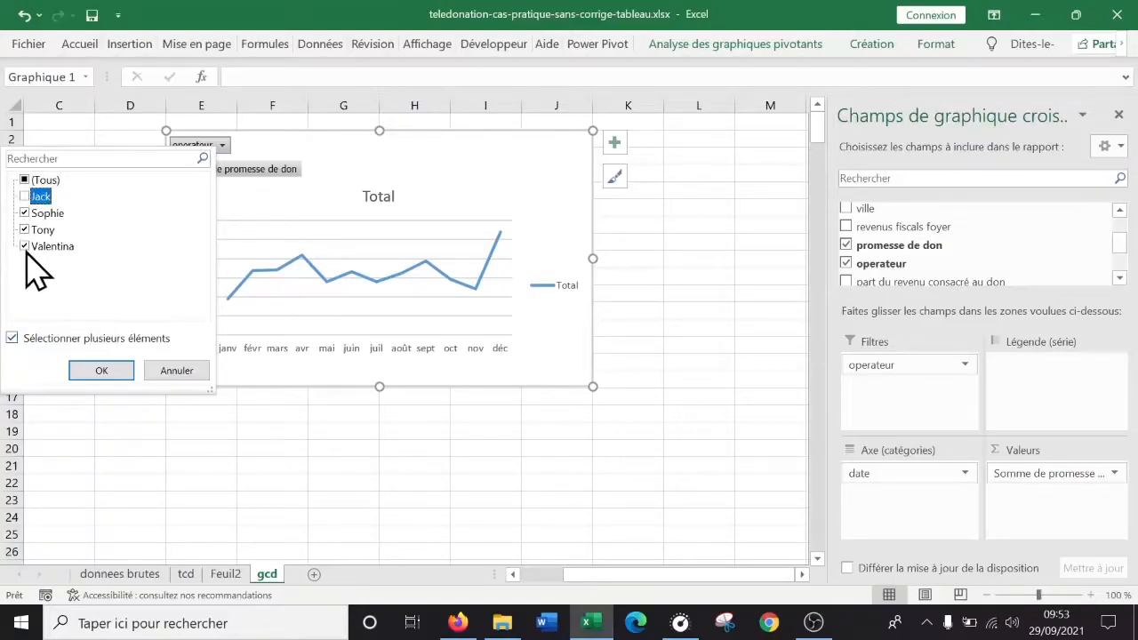
pyautogui.click(25, 247)
pyautogui.click(107, 372)
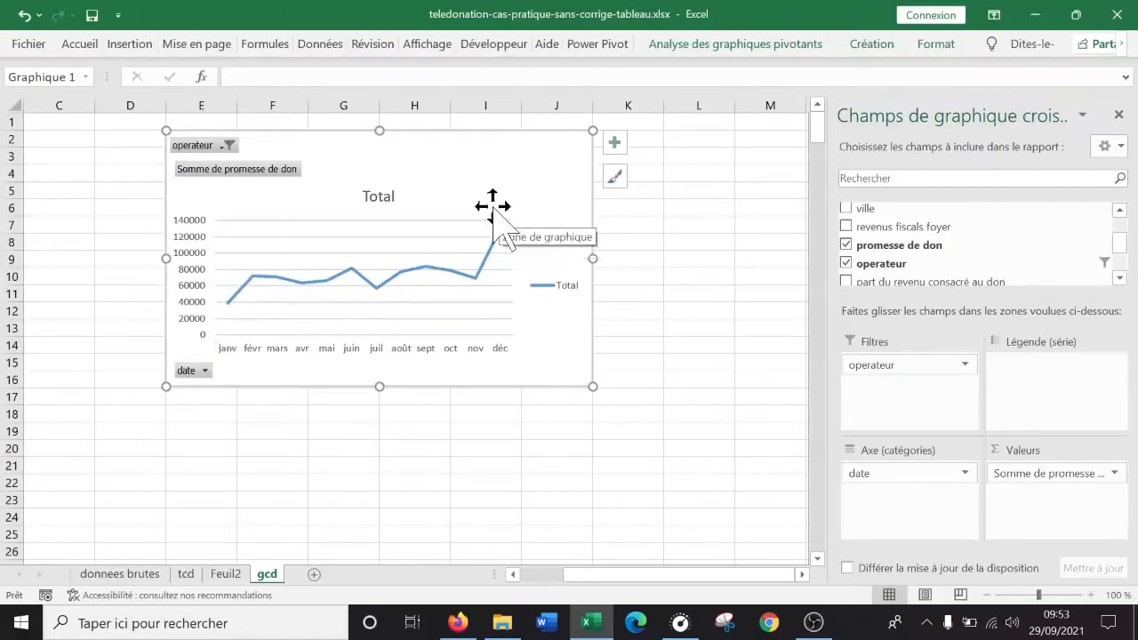
# Reset the operateur filter to include all operators
pyautogui.click(226, 146)
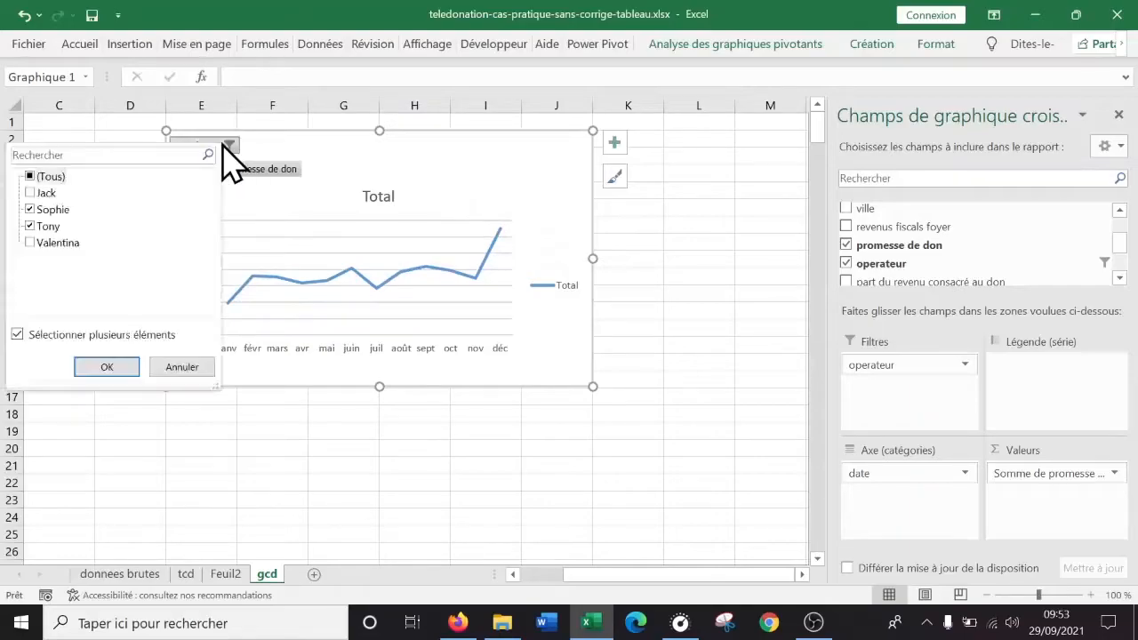
pyautogui.click(29, 176)
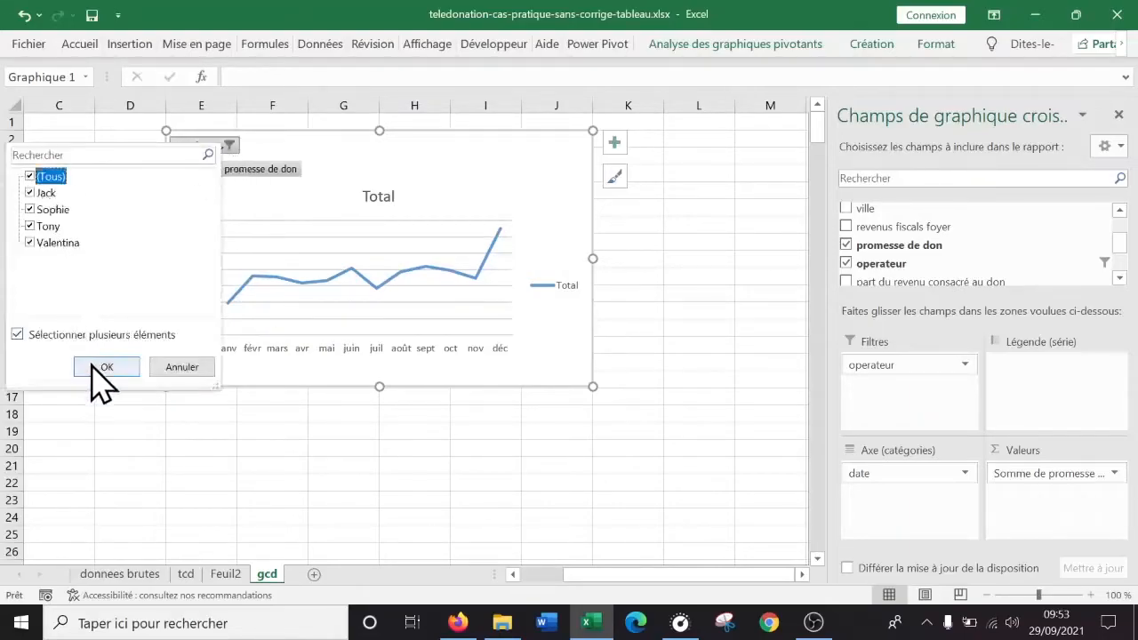
pyautogui.click(103, 366)
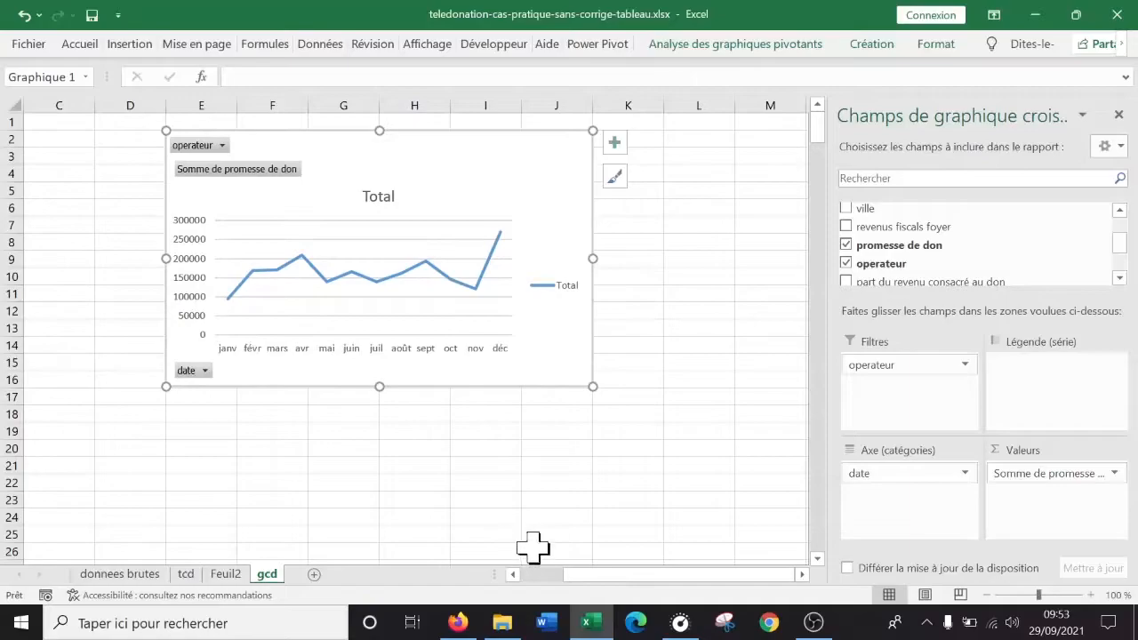
# Move the operateur field from the filters to the chart's legend series, and reposition the chart clear of the pivot table
pyautogui.moveTo(573, 574); pyautogui.dragTo(614, 574)
pyautogui.moveTo(889, 365); pyautogui.dragTo(1049, 392)
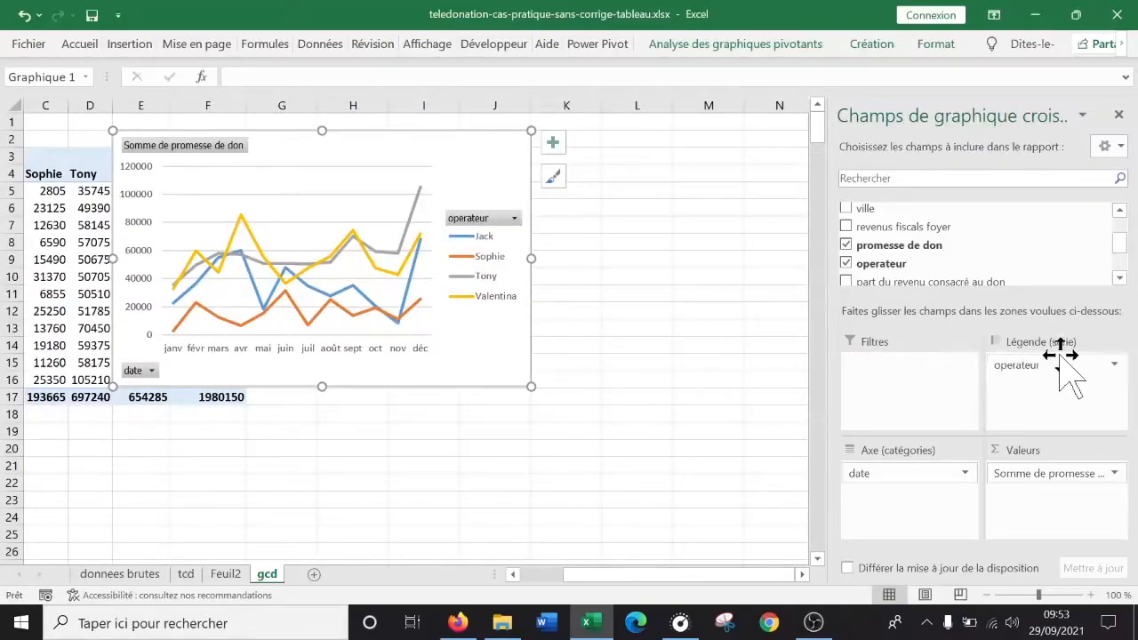
pyautogui.moveTo(497, 360); pyautogui.dragTo(749, 391)
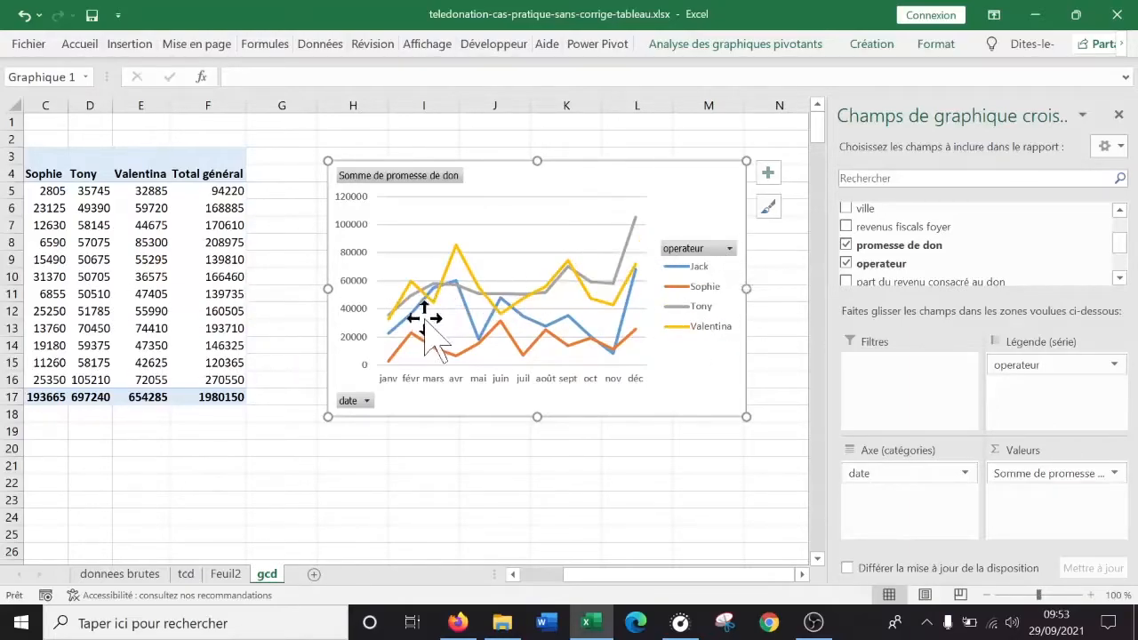
pyautogui.click(730, 249)
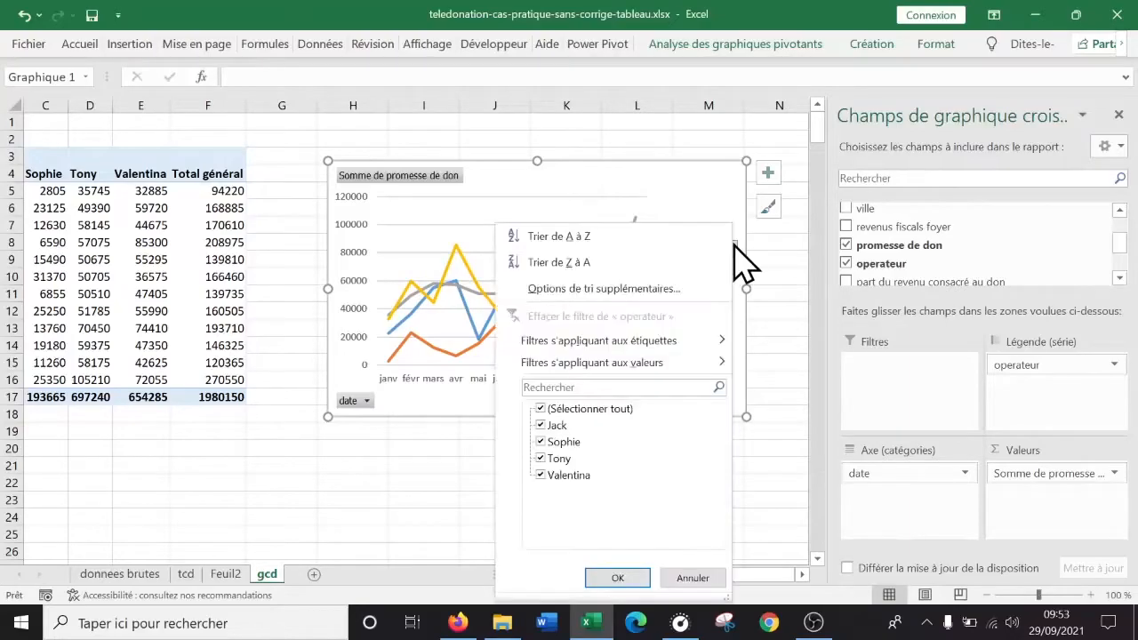
pyautogui.click(547, 425)
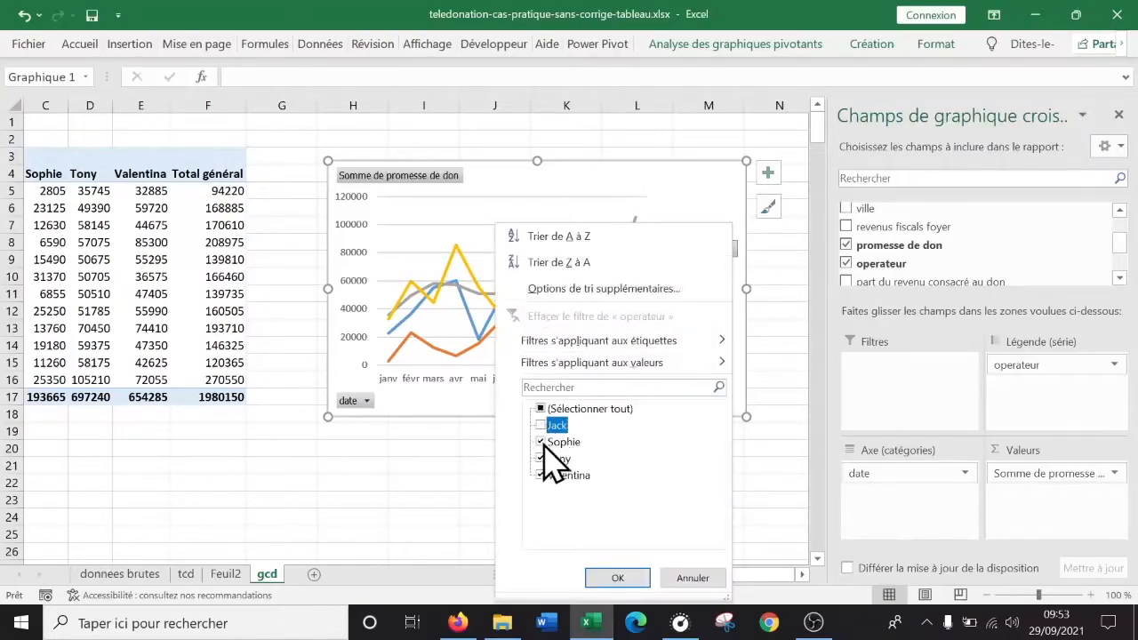
pyautogui.click(697, 576)
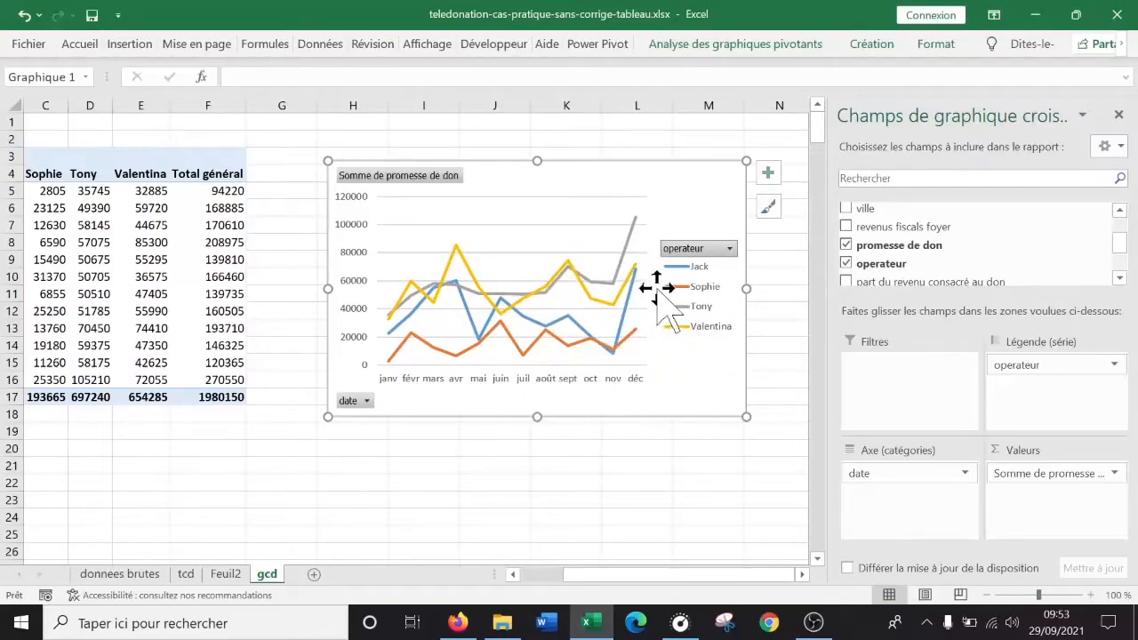
# Filter the chart's operateur legend to only the first and third operators listed
pyautogui.click(730, 249)
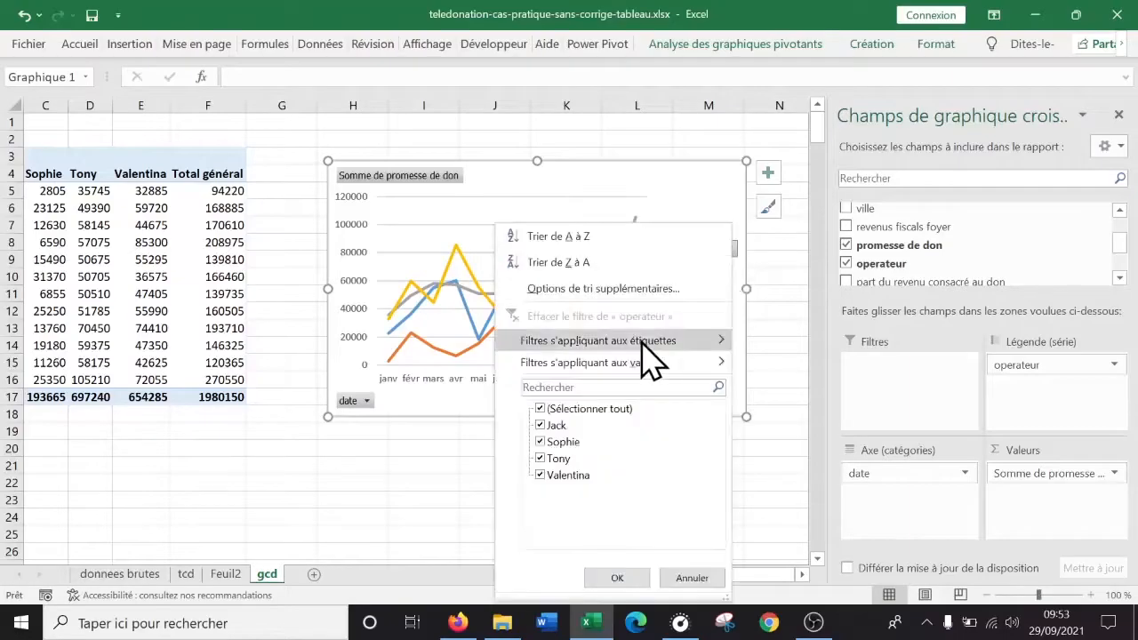
pyautogui.click(540, 442)
pyautogui.click(539, 476)
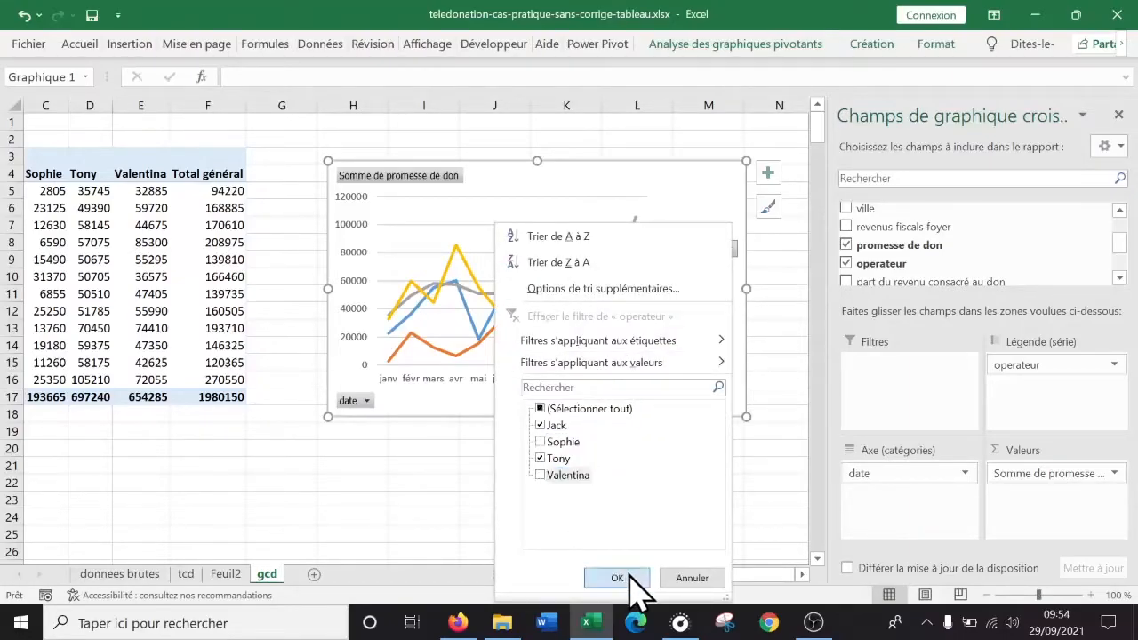
pyautogui.click(622, 580)
pyautogui.click(585, 453)
pyautogui.click(754, 350)
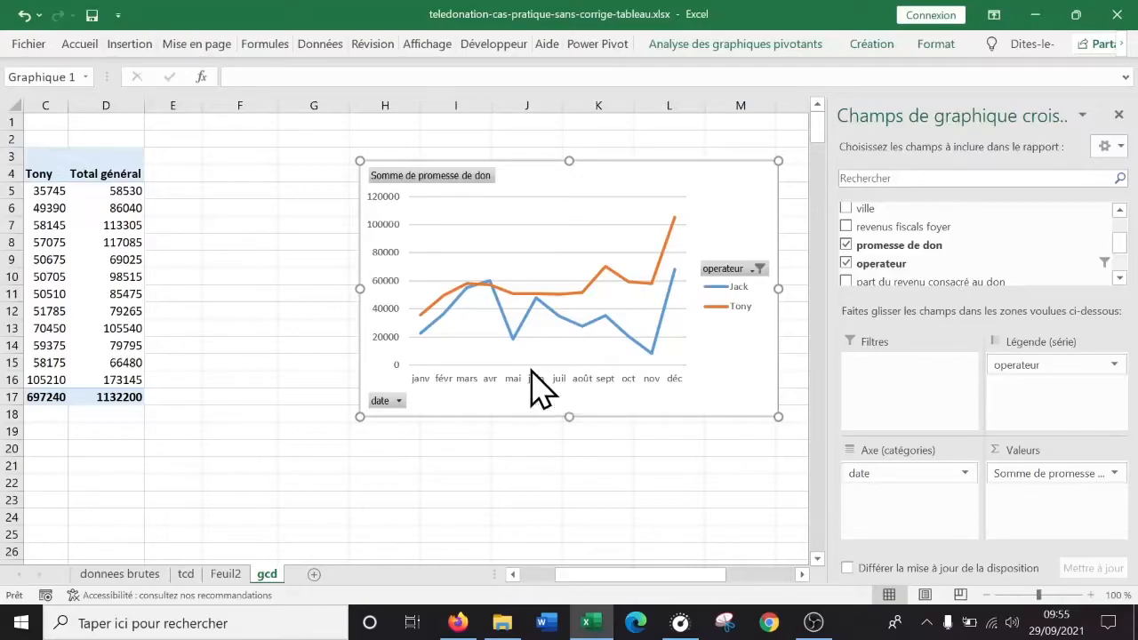
pyautogui.click(115, 294)
pyautogui.click(185, 573)
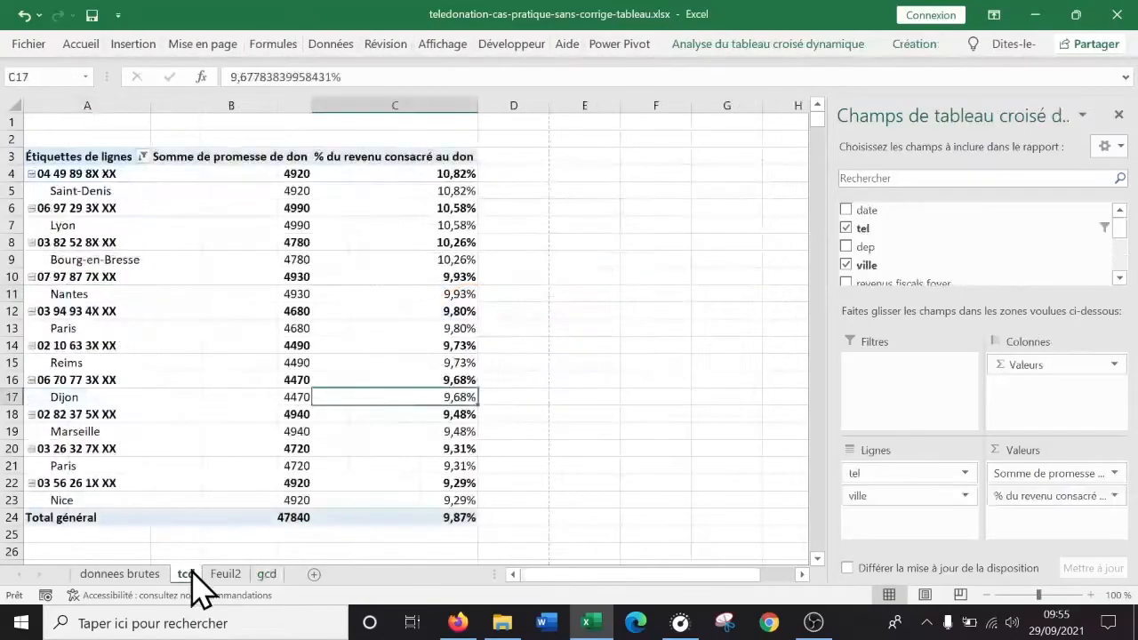
pyautogui.click(78, 295)
pyautogui.rightClick(86, 313)
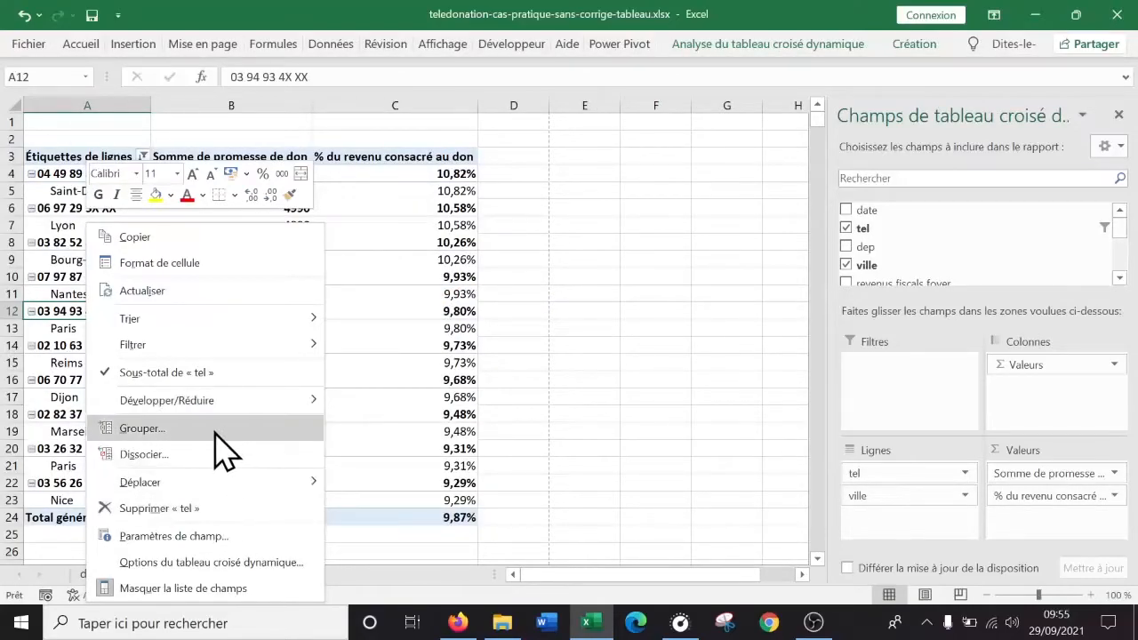
pyautogui.press('Escape')
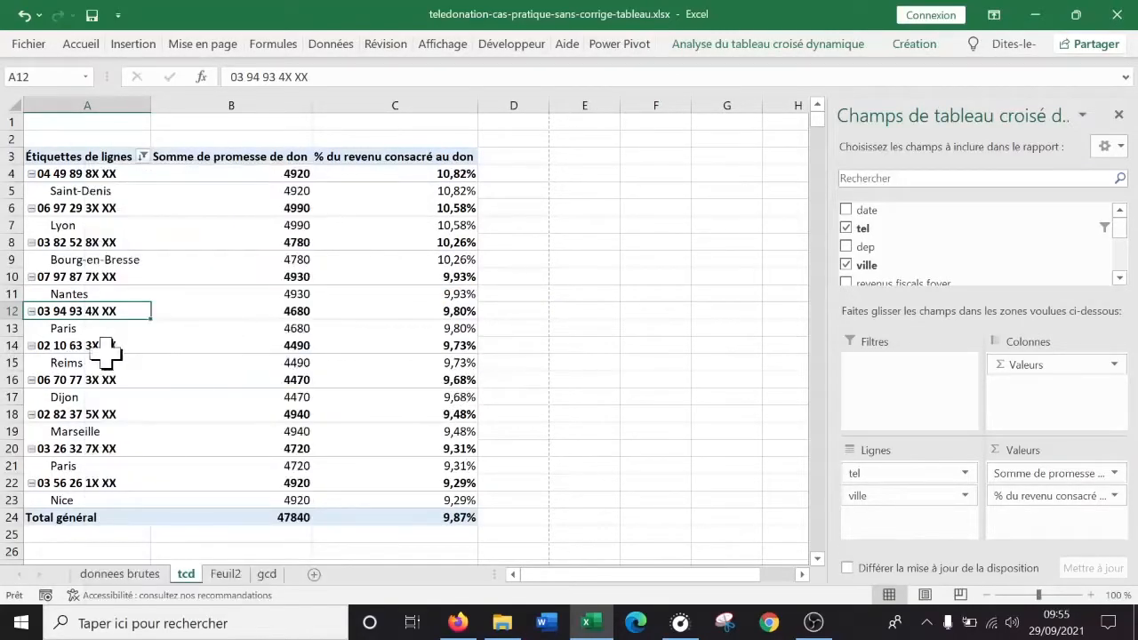
# Create a pivot table on a new worksheet from the whole donnees_brutes table on the donnees brutes sheet
pyautogui.click(125, 573)
pyautogui.click(151, 172)
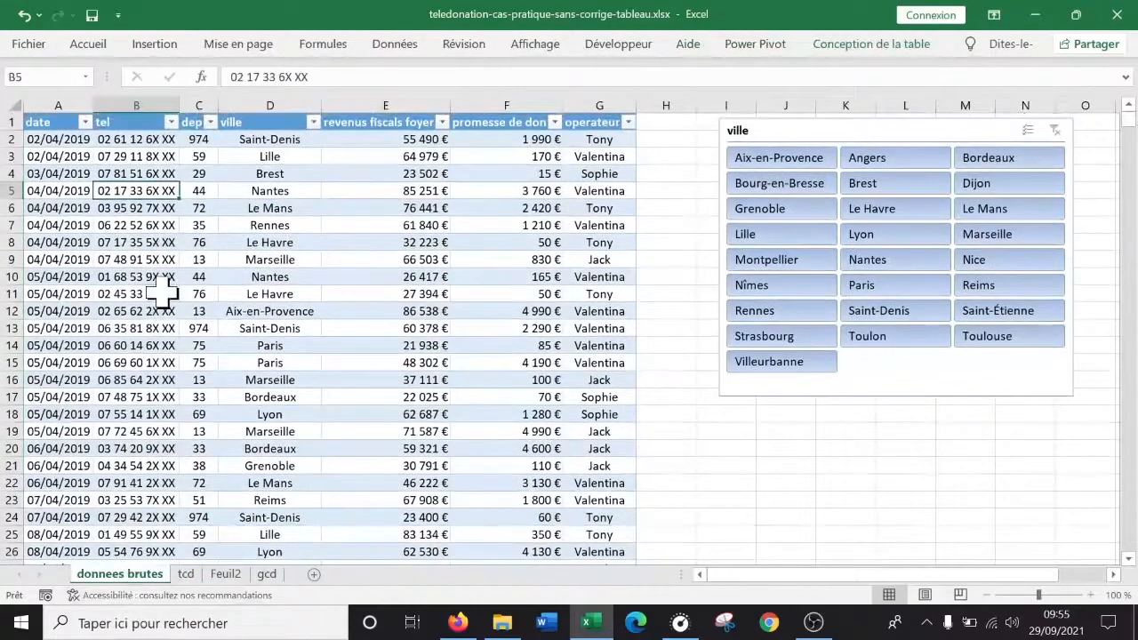
pyautogui.hotkey('ctrl', 'a')
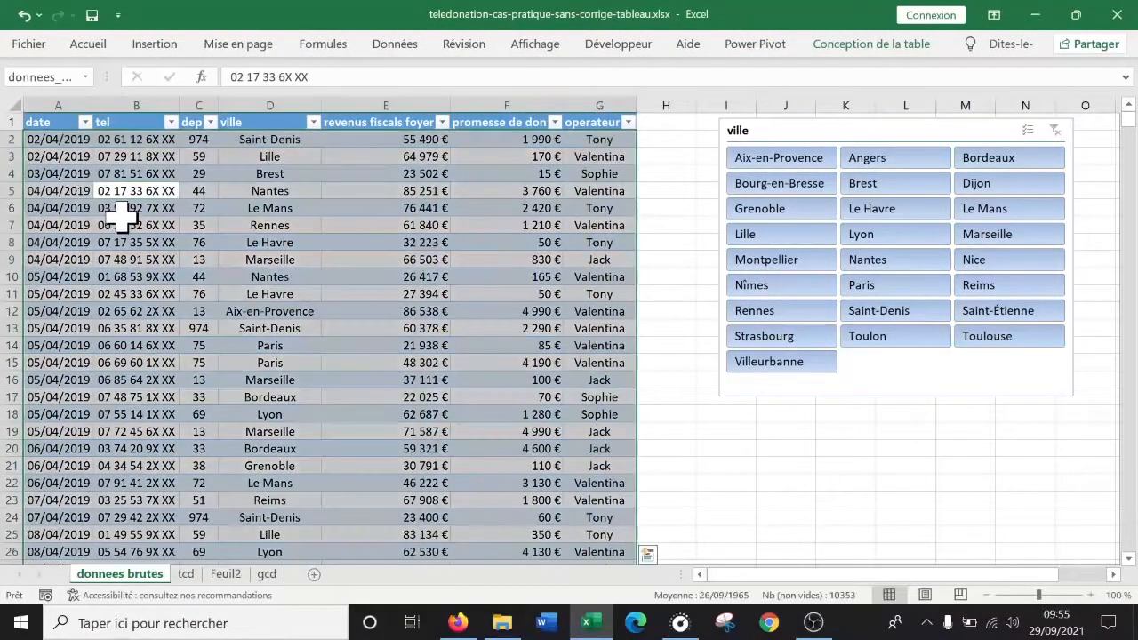
pyautogui.click(167, 46)
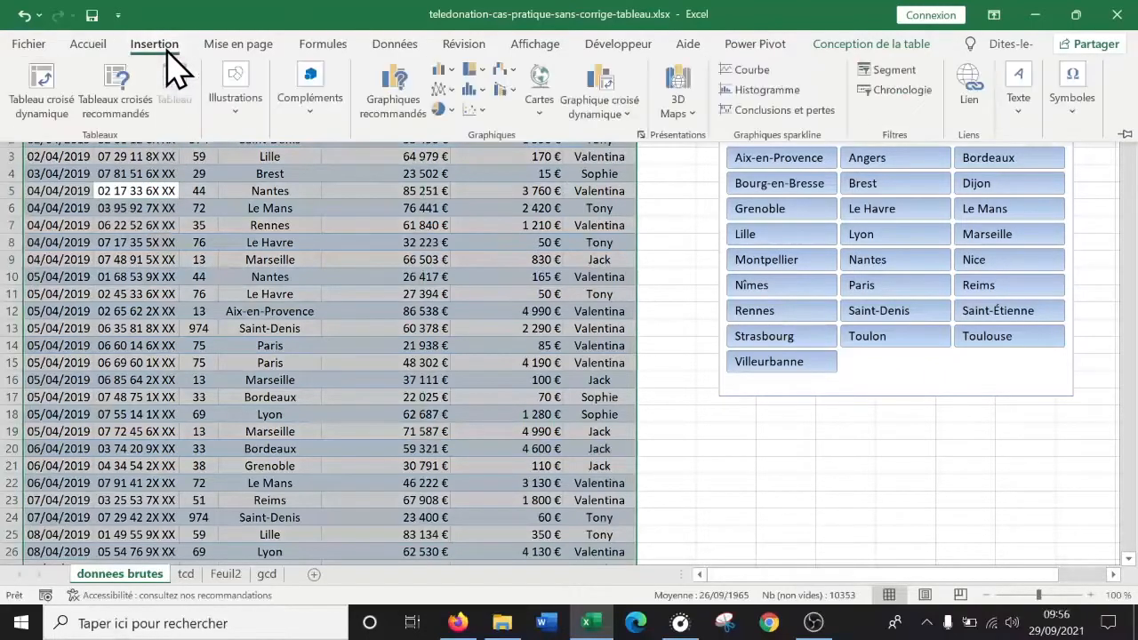
pyautogui.click(41, 116)
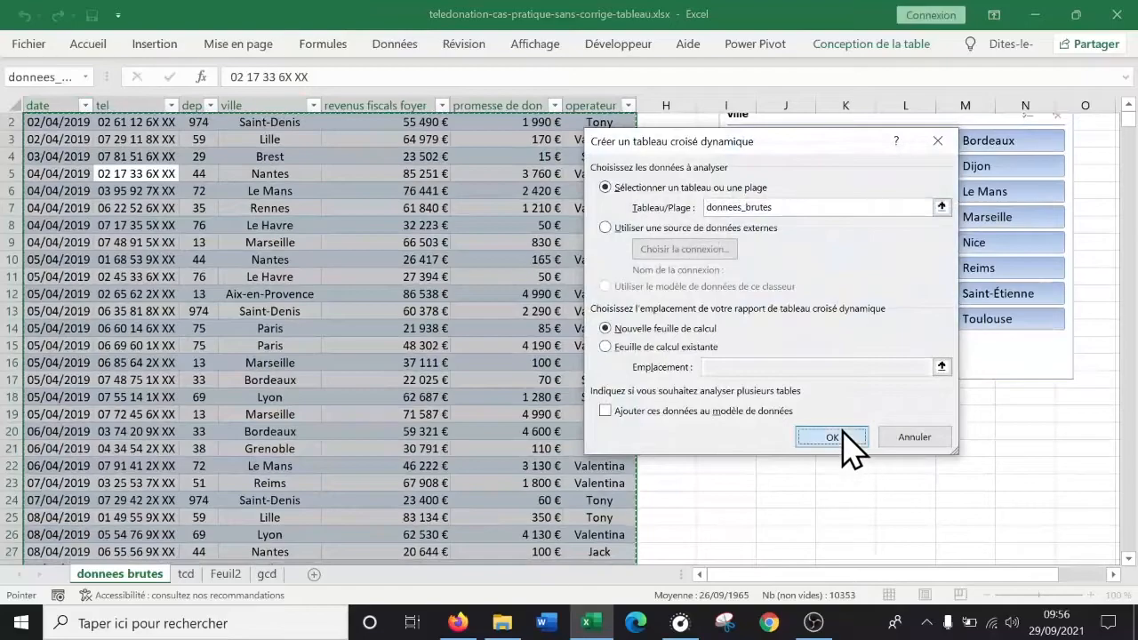
pyautogui.click(845, 439)
pyautogui.click(87, 246)
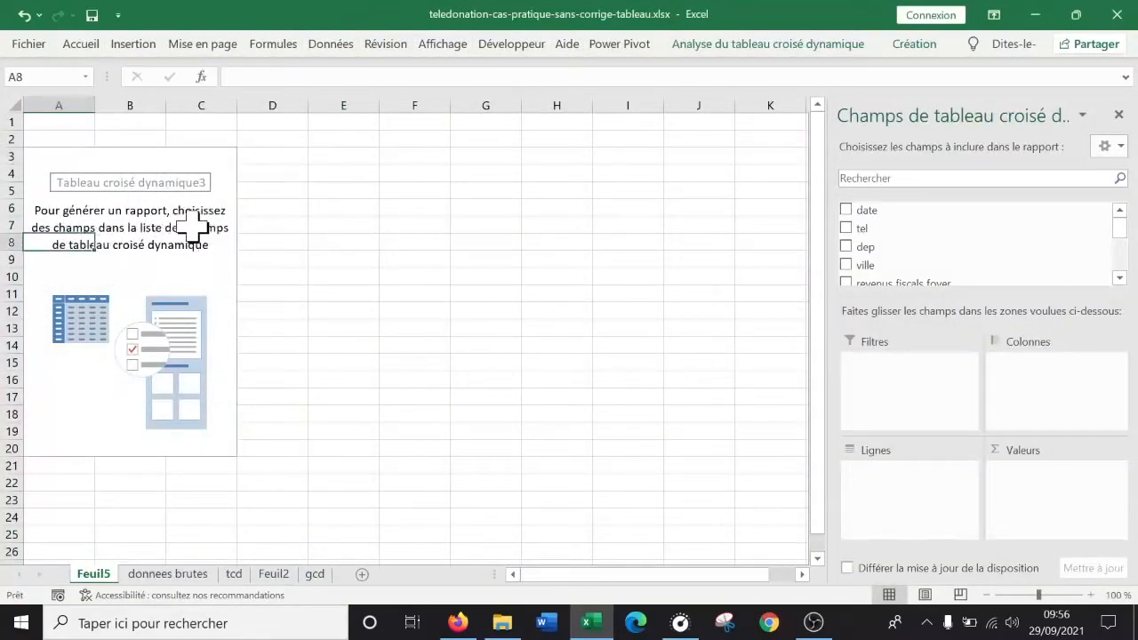
# Add operateur to the new pivot table's rows and promesse de don to its values
pyautogui.scroll(-3, 919, 264)
pyautogui.scroll(2, 954, 264)
pyautogui.scroll(-1, 956, 267)
pyautogui.moveTo(902, 235); pyautogui.dragTo(902, 511)
pyautogui.moveTo(927, 210); pyautogui.dragTo(1079, 497)
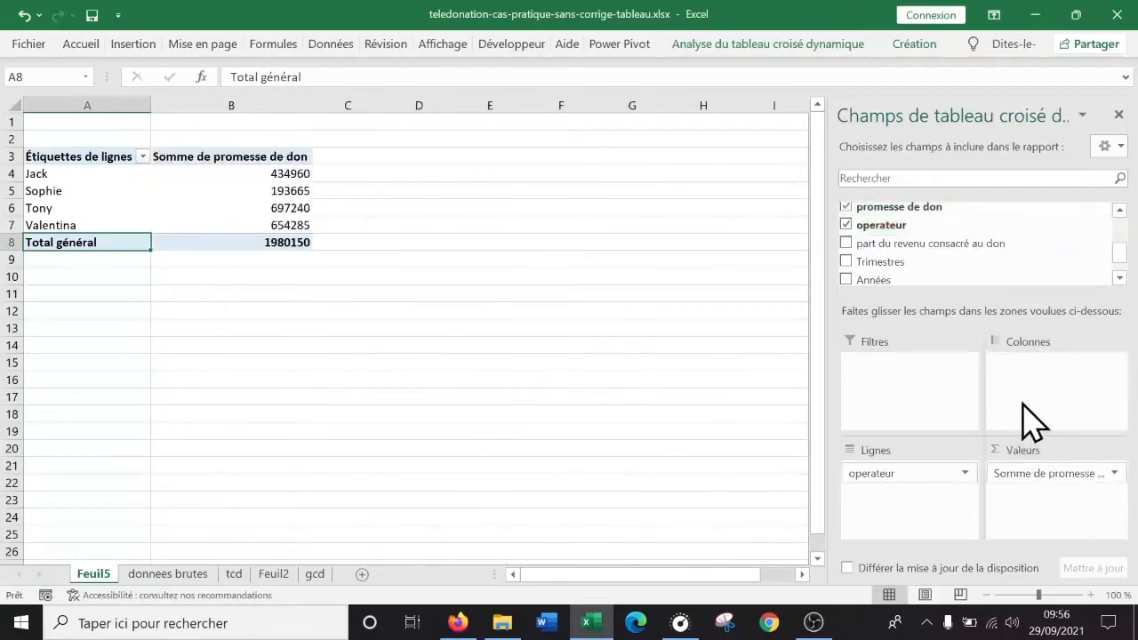
# Format the Somme de promesse de don values as Monétaire with 2 decimals and the € symbol
pyautogui.click(1113, 472)
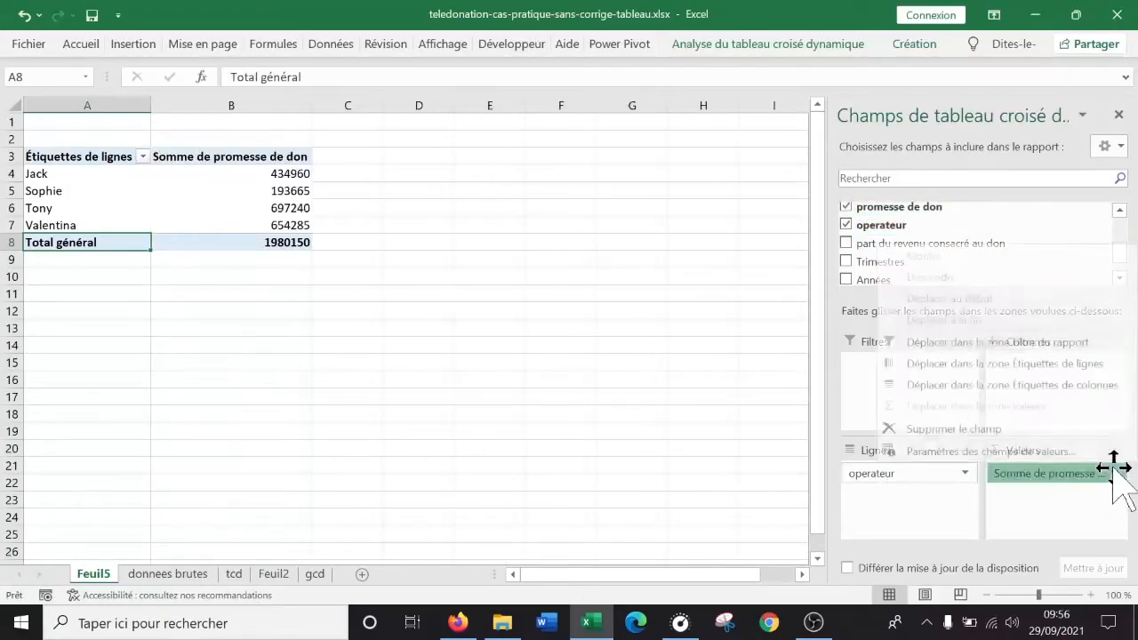
pyautogui.click(1022, 451)
pyautogui.click(662, 423)
pyautogui.click(578, 173)
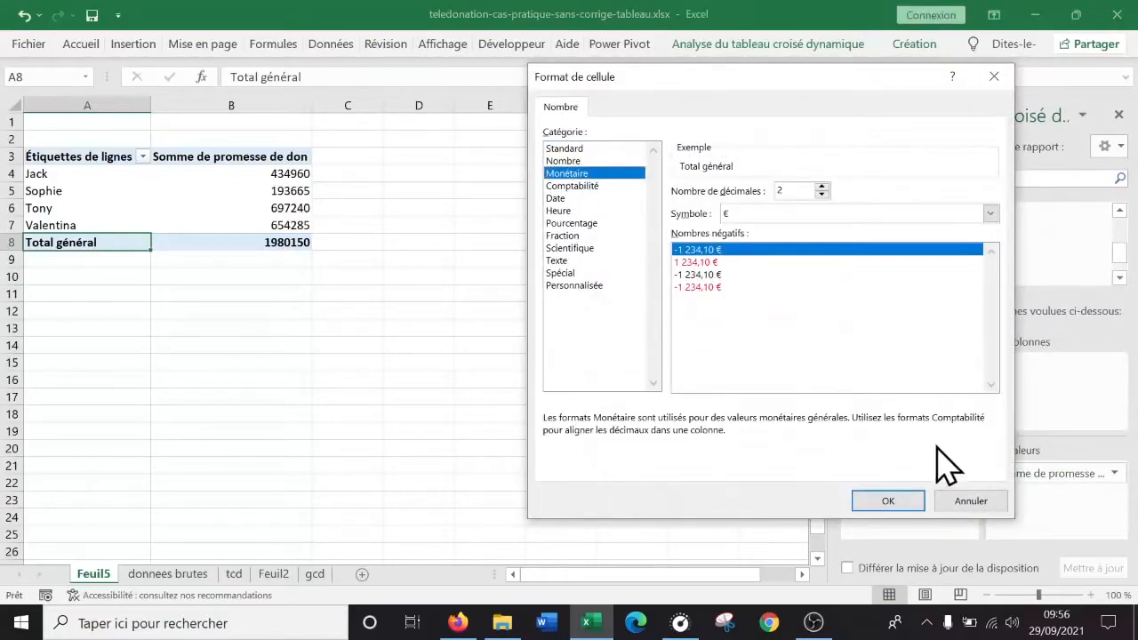
pyautogui.click(889, 502)
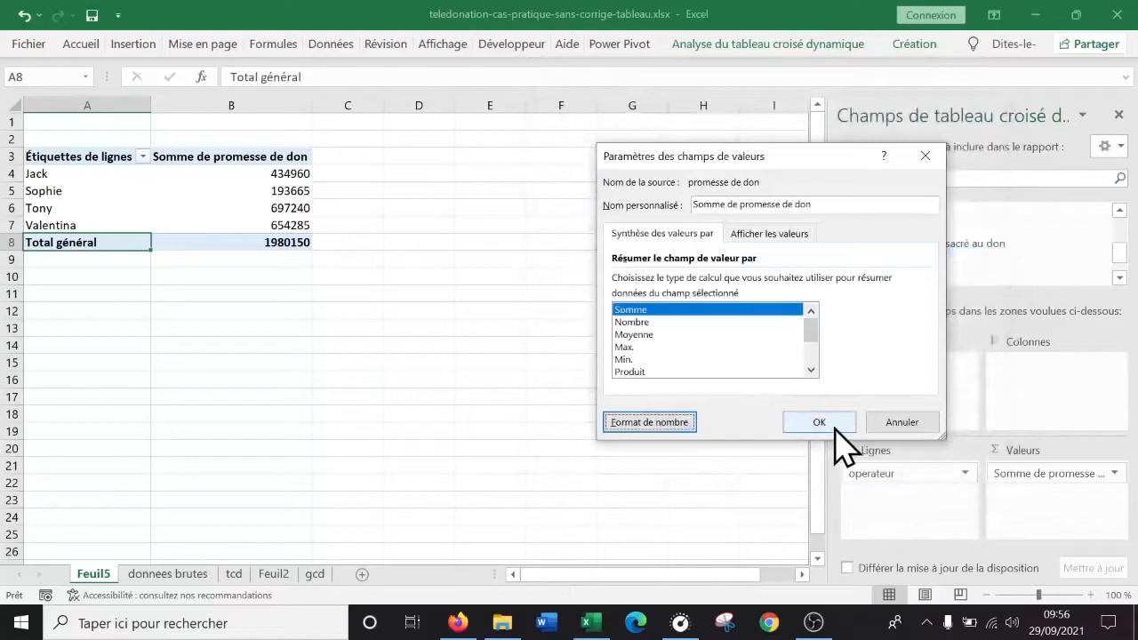
pyautogui.click(822, 422)
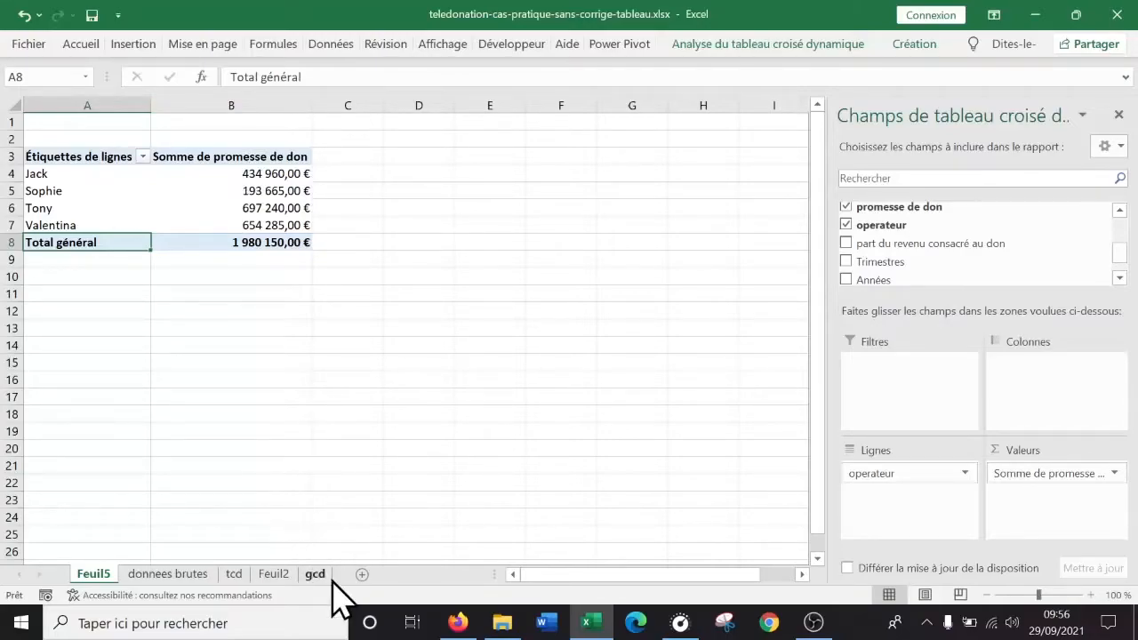
# Examine the table's columns and operateur entries on the donnees brutes sheet, and the pivot table on the tcd sheet
pyautogui.click(142, 573)
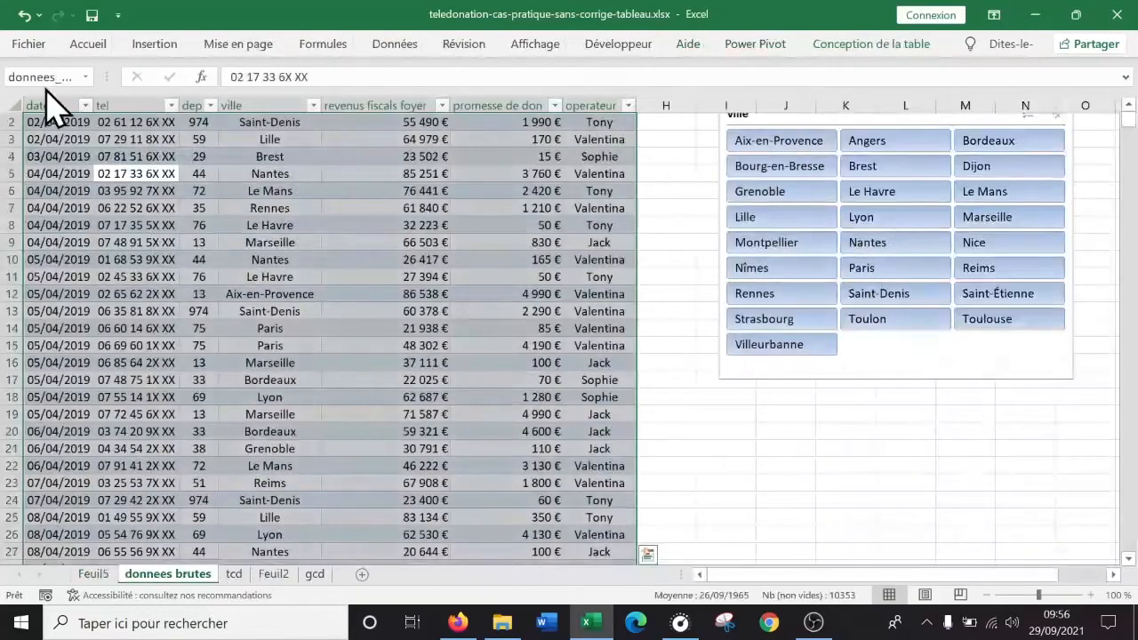
pyautogui.scroll(1, 133, 360)
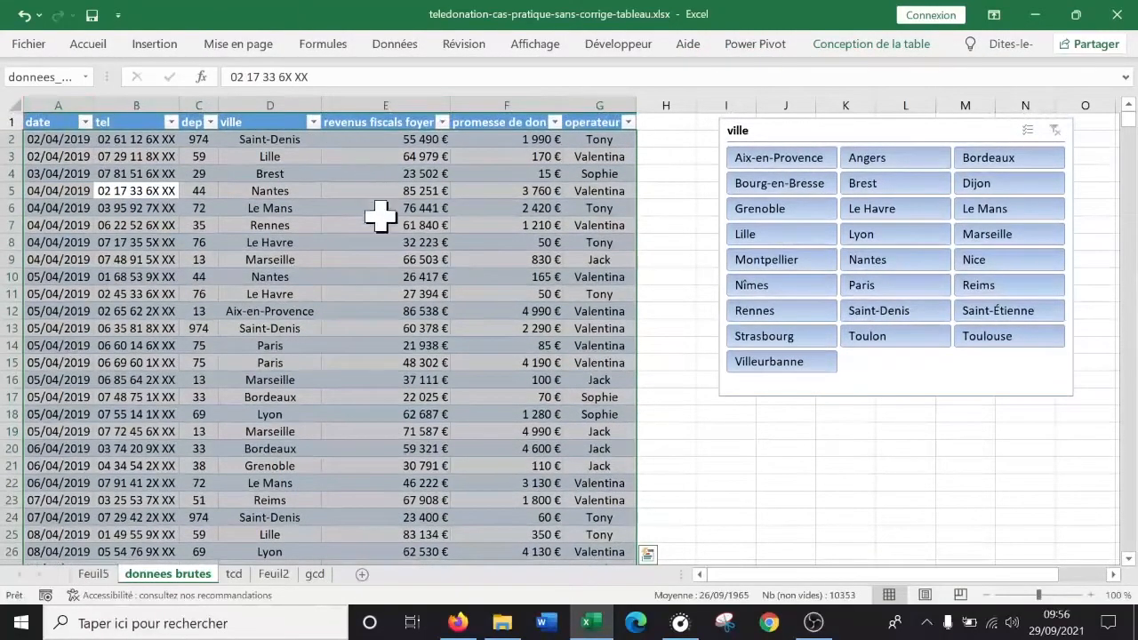
pyautogui.click(382, 310)
pyautogui.click(410, 156)
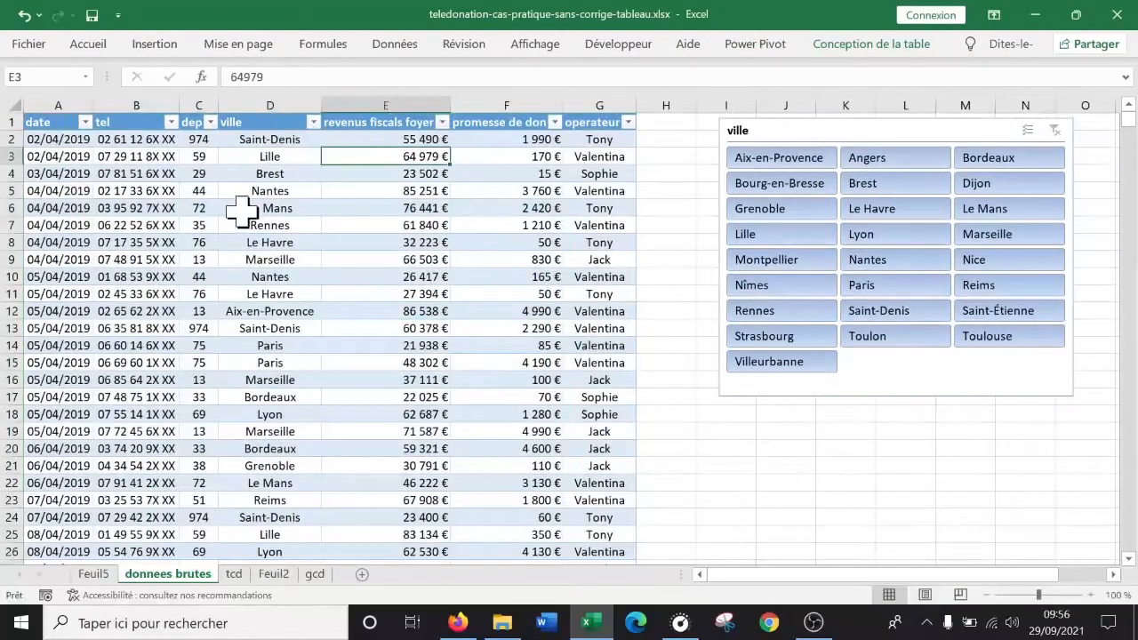
pyautogui.doubleClick(621, 139)
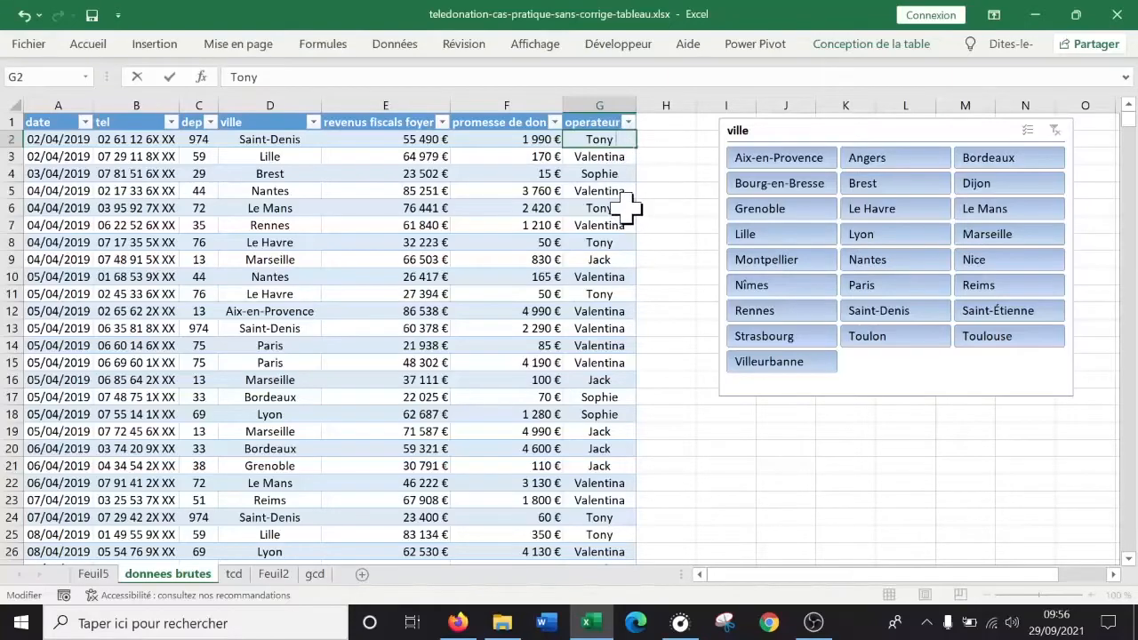
pyautogui.click(683, 206)
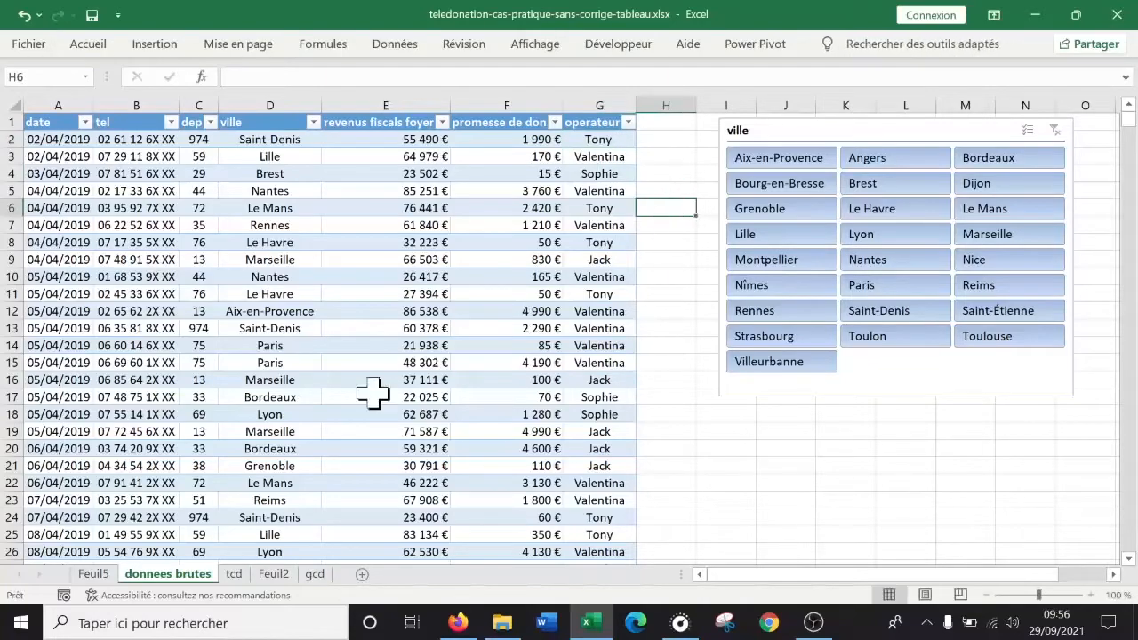
pyautogui.click(233, 575)
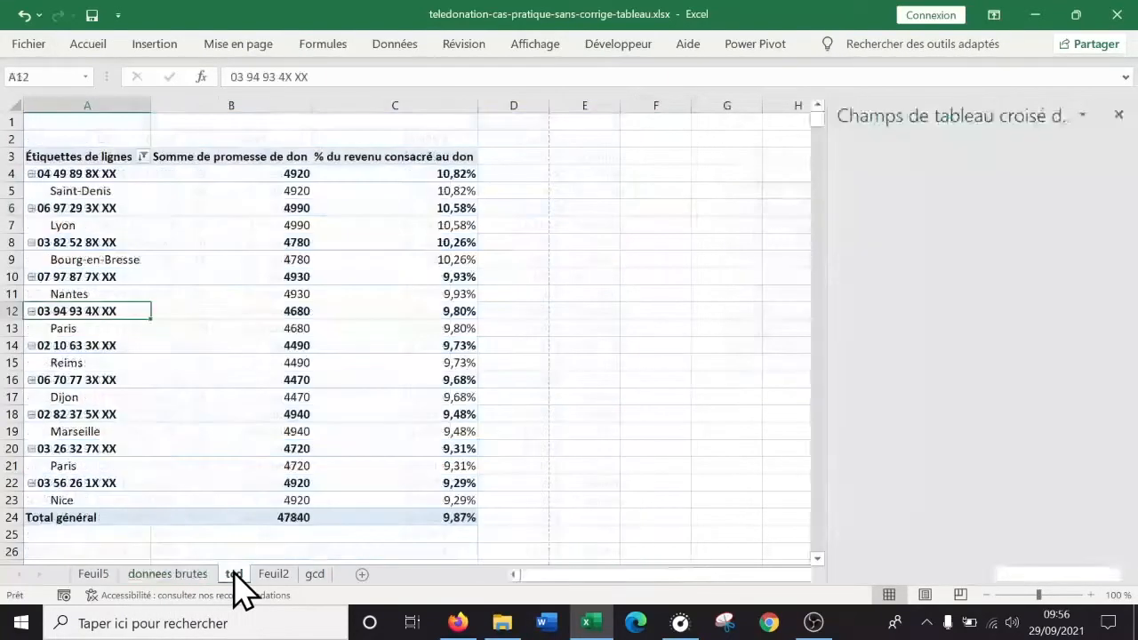
pyautogui.click(203, 573)
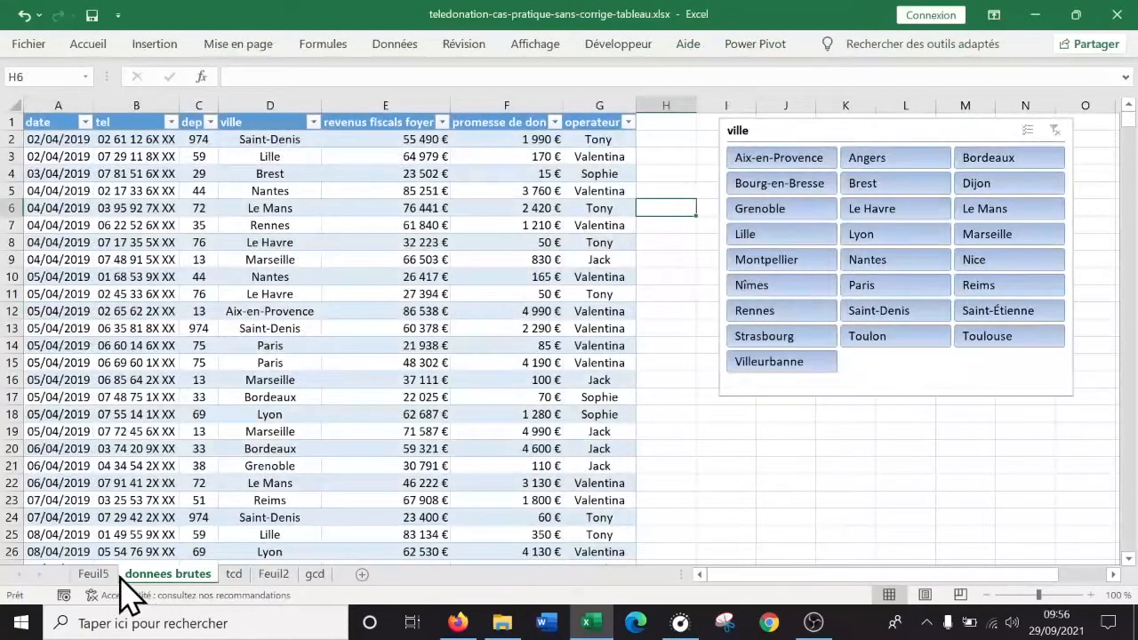
pyautogui.click(231, 574)
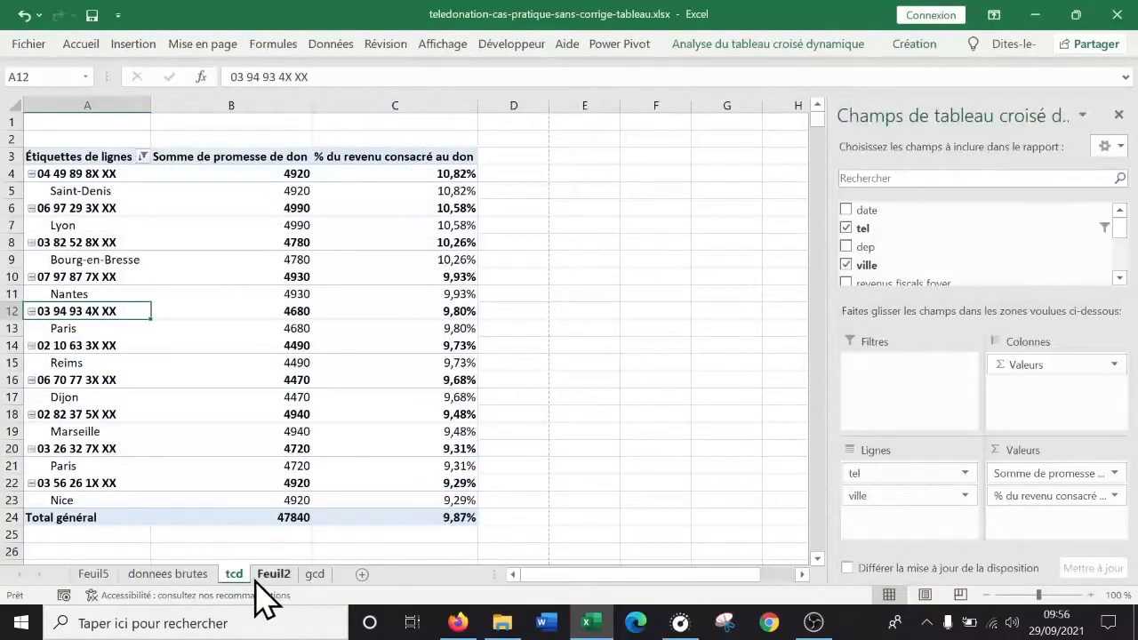
# Compare the per-operator pivot tables on Feuil2 and Feuil5 with the promesse de don and operateur source columns on the donnees brutes sheet
pyautogui.click(272, 575)
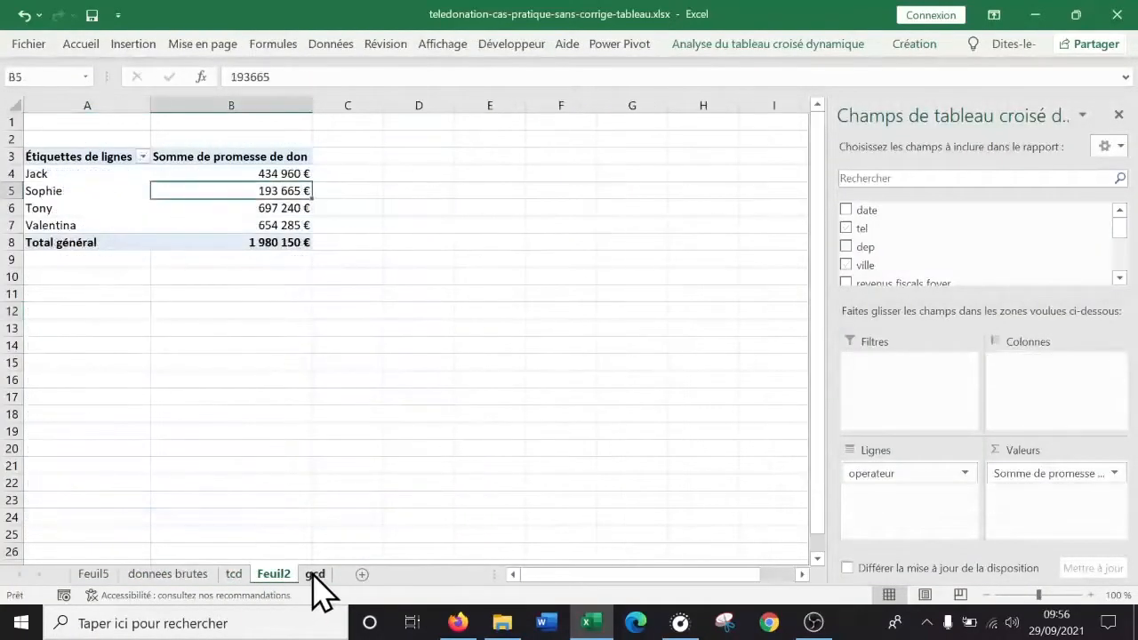
pyautogui.click(107, 575)
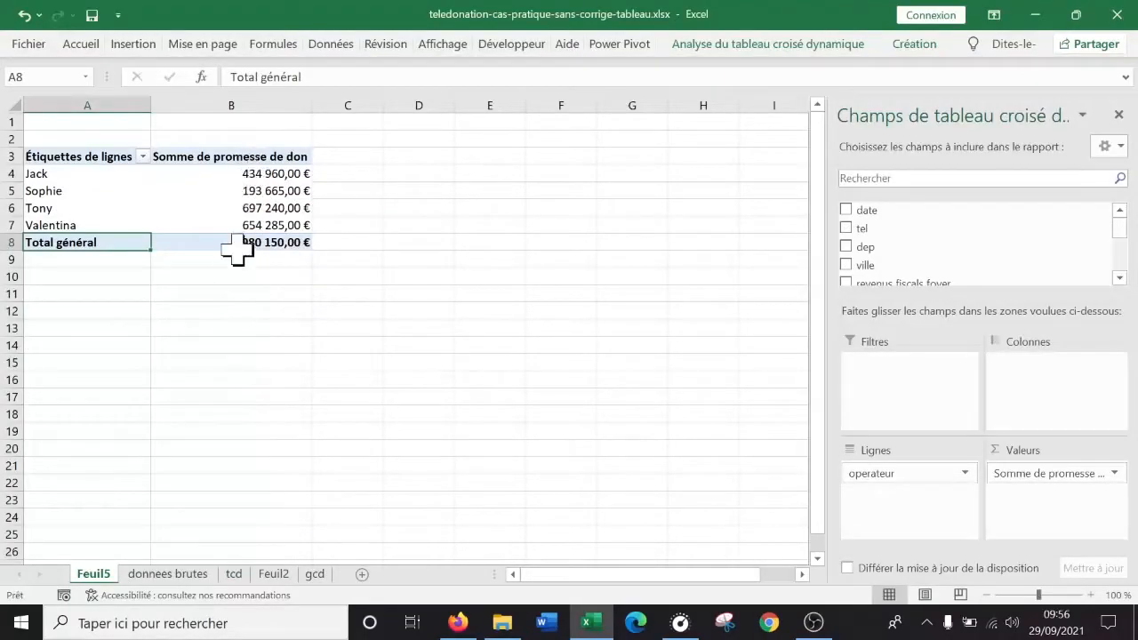
pyautogui.click(164, 575)
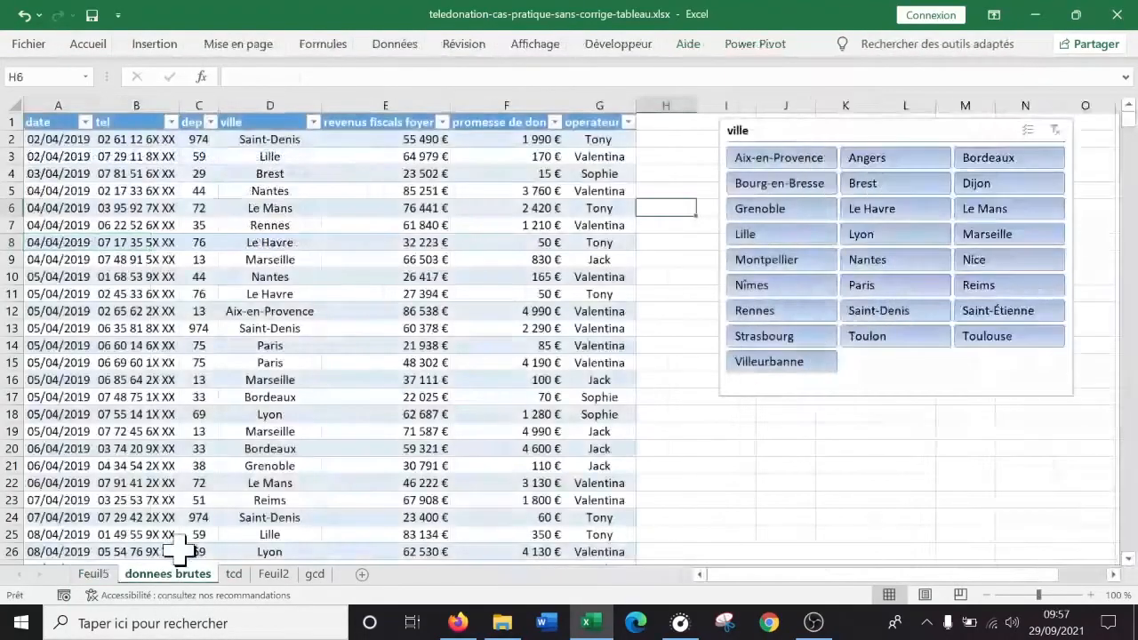
pyautogui.click(551, 138)
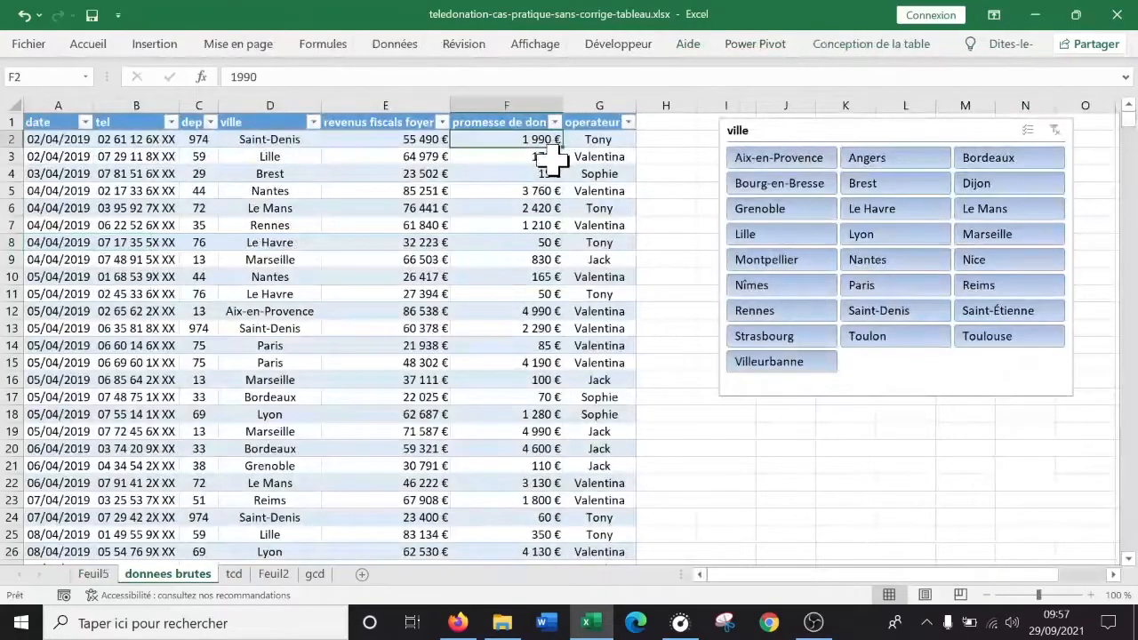
pyautogui.click(613, 141)
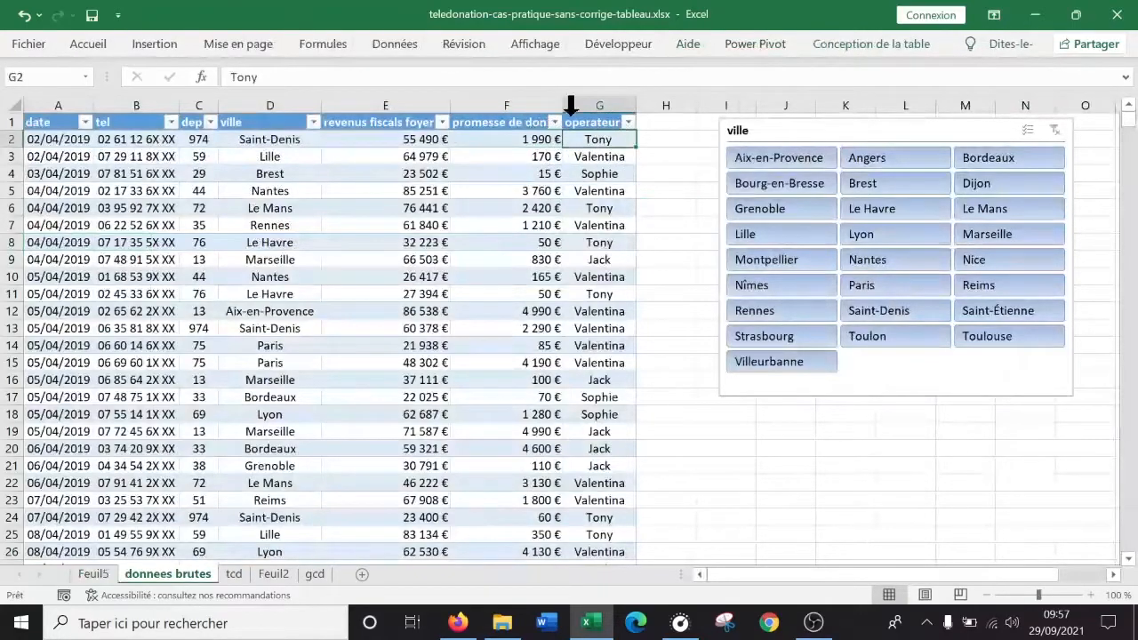
pyautogui.click(441, 76)
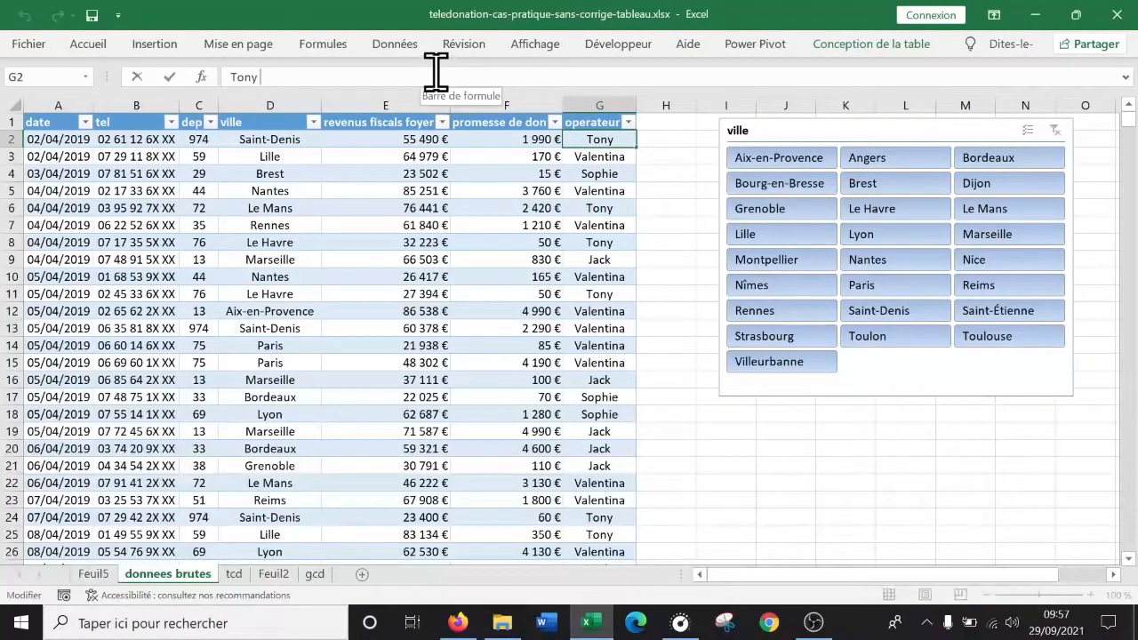
pyautogui.click(523, 155)
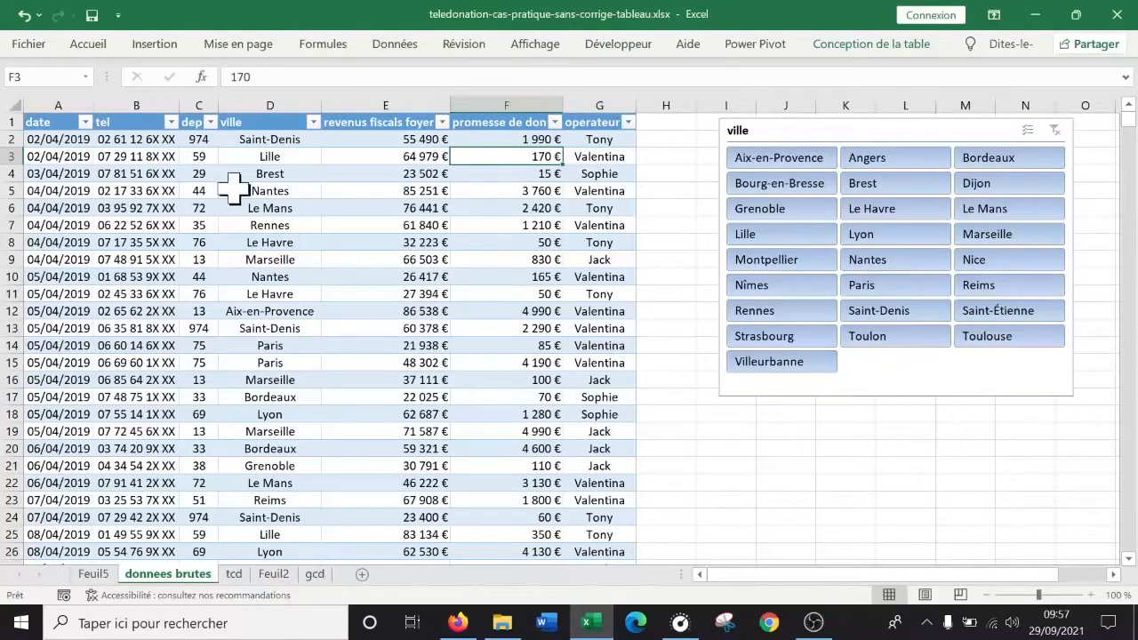
pyautogui.click(134, 100)
pyautogui.click(303, 100)
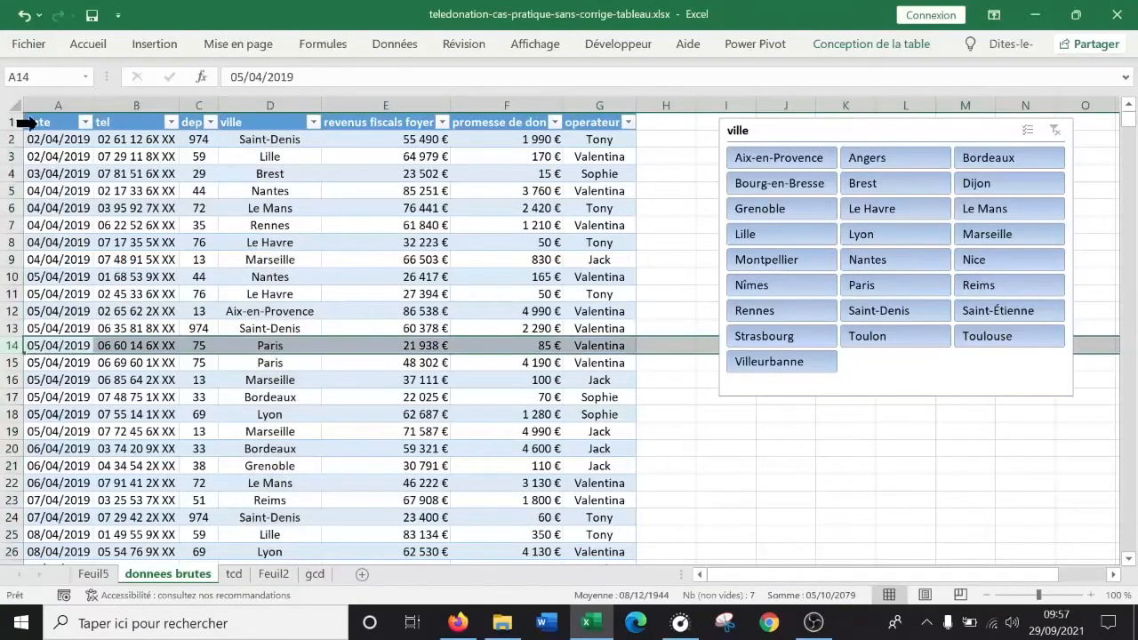
pyautogui.moveTo(49, 124); pyautogui.dragTo(591, 516)
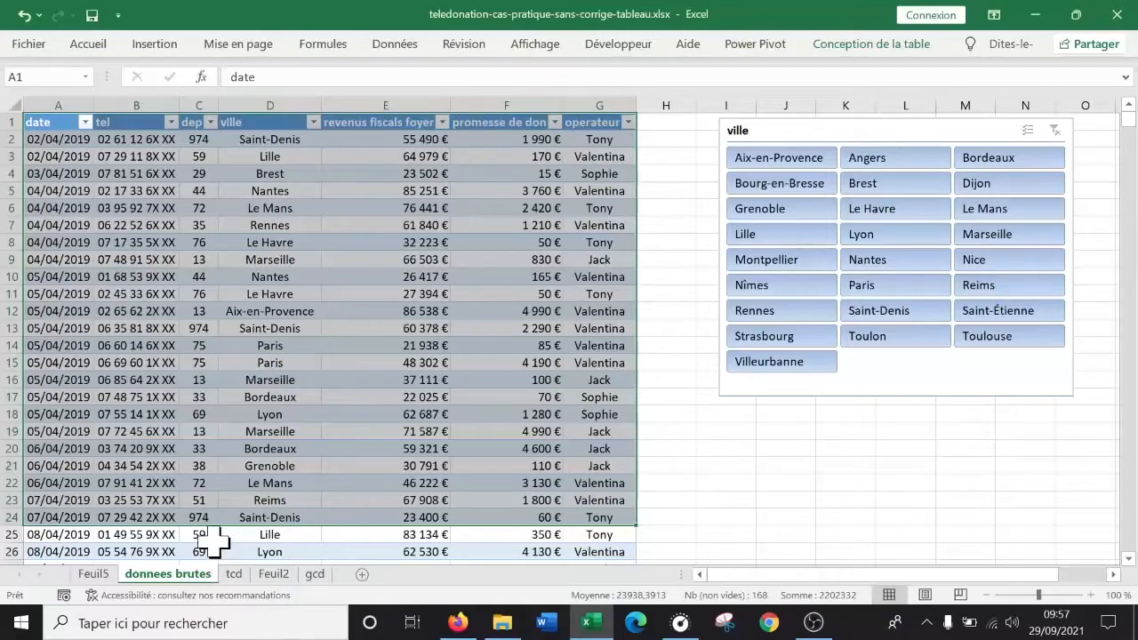
pyautogui.click(93, 574)
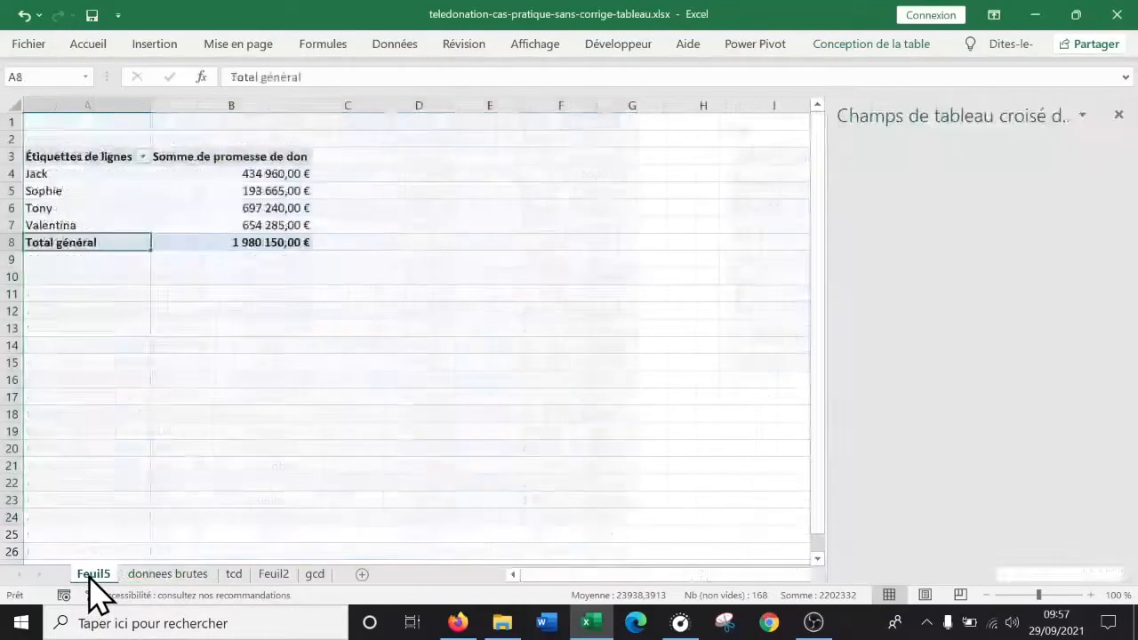